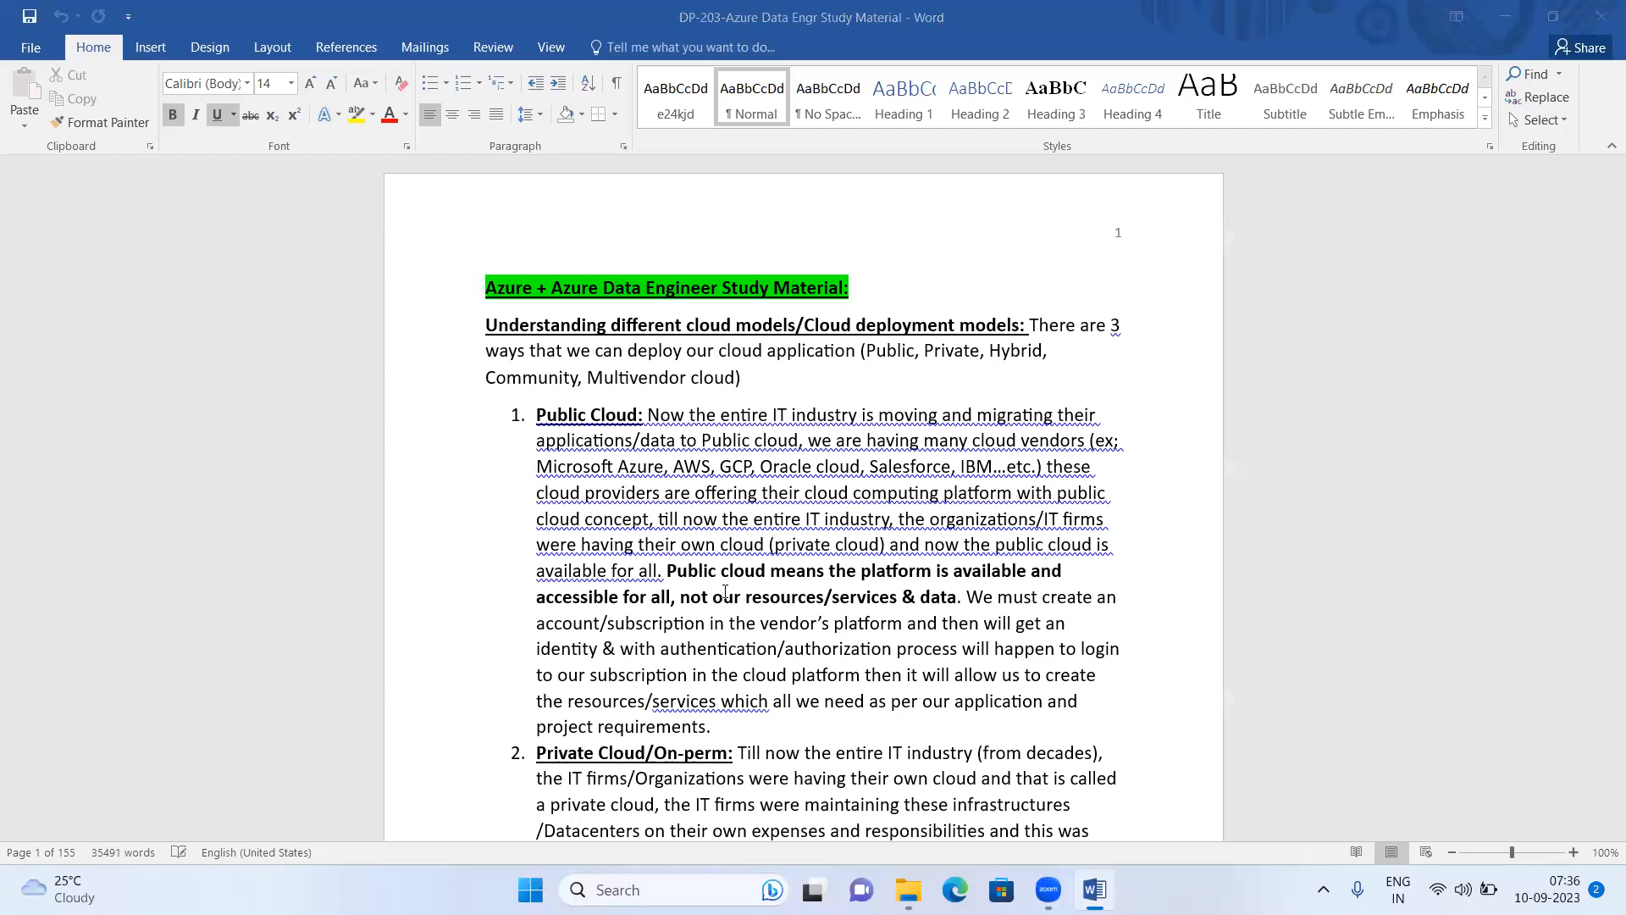
Find the "SQL DB as service in Azure" section on page 22 of the study material.
scroll(725, 592, down, 15)
scroll(755, 555, down, 10)
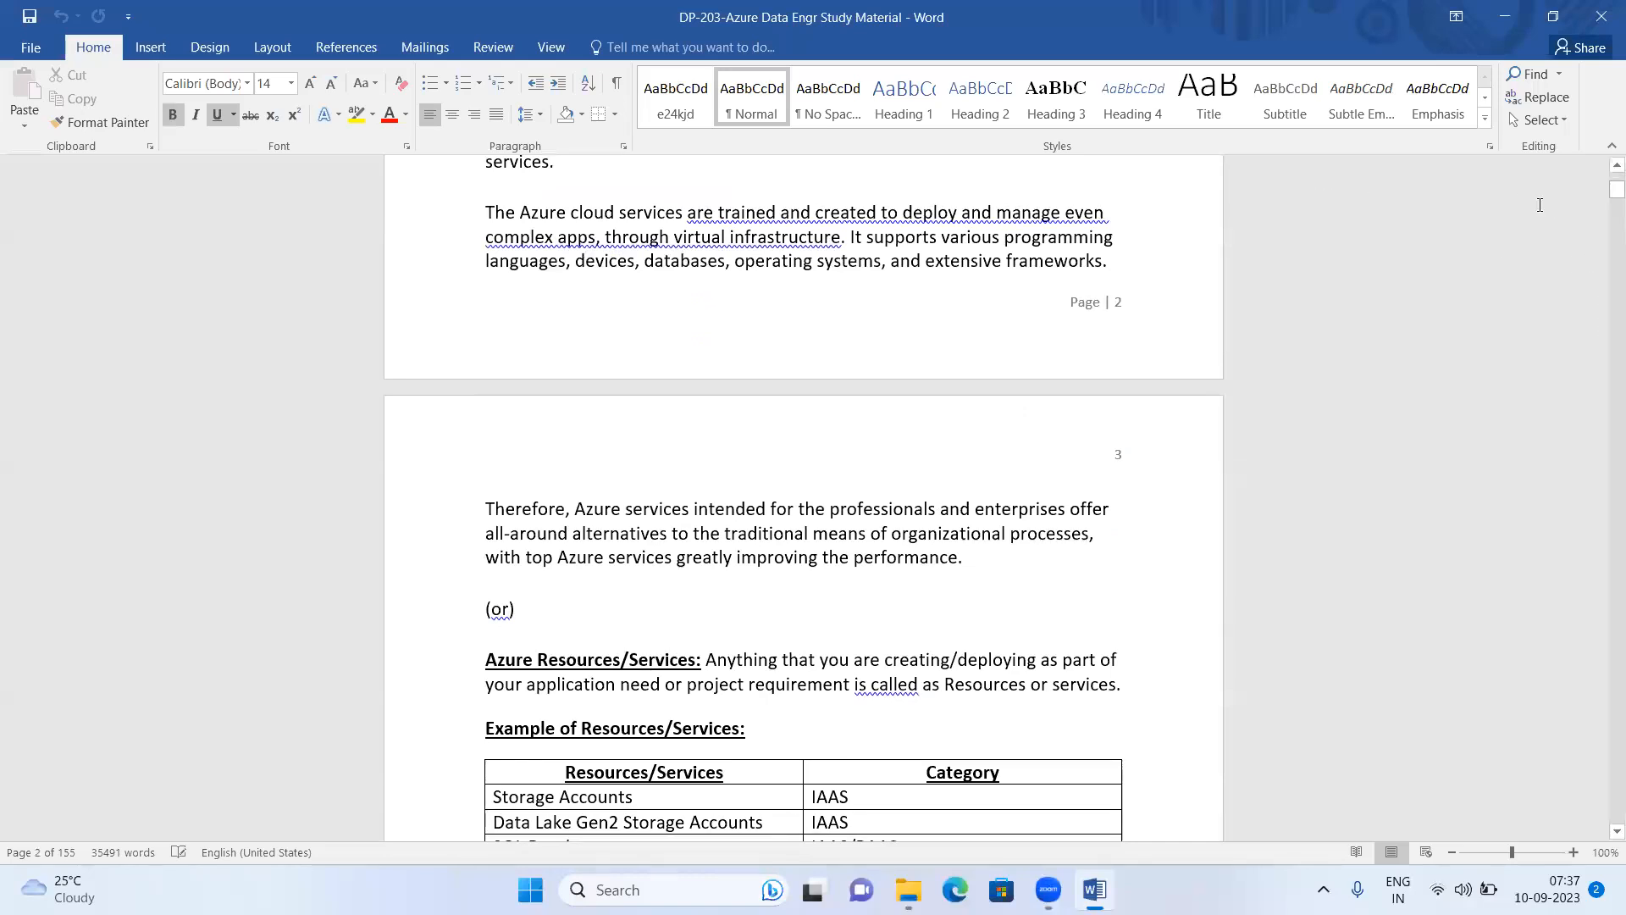
click(1303, 530)
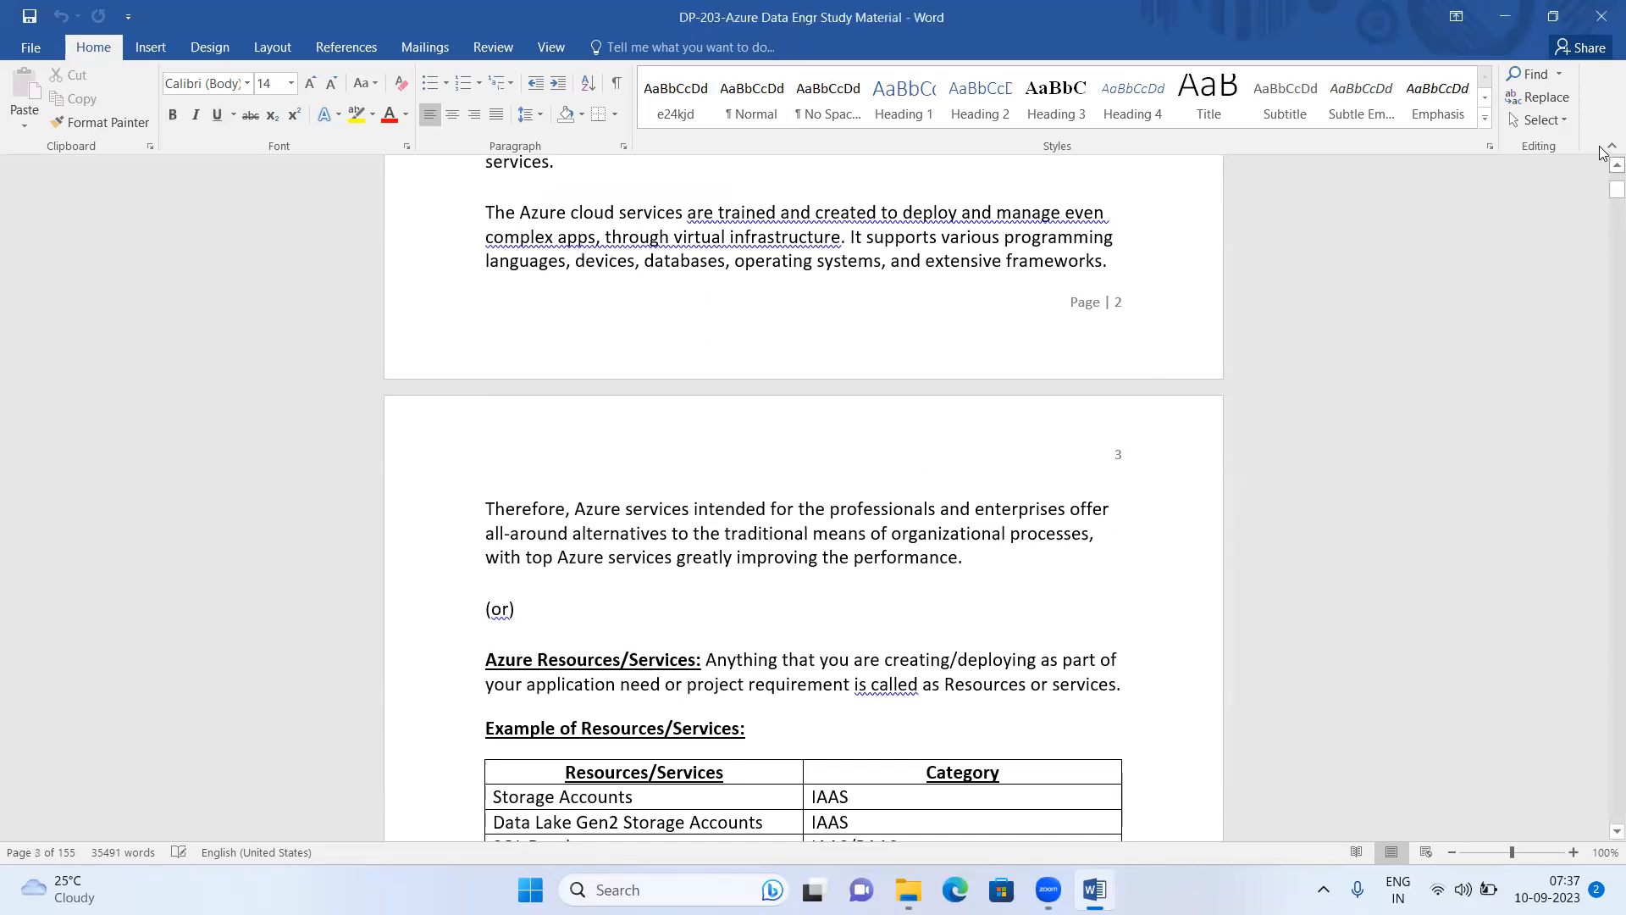
drag(1606, 195, 1603, 268)
scroll(1023, 532, up, 3)
scroll(1024, 531, up, 6)
scroll(1028, 530, down, 20)
scroll(992, 511, down, 15)
scroll(988, 501, up, 6)
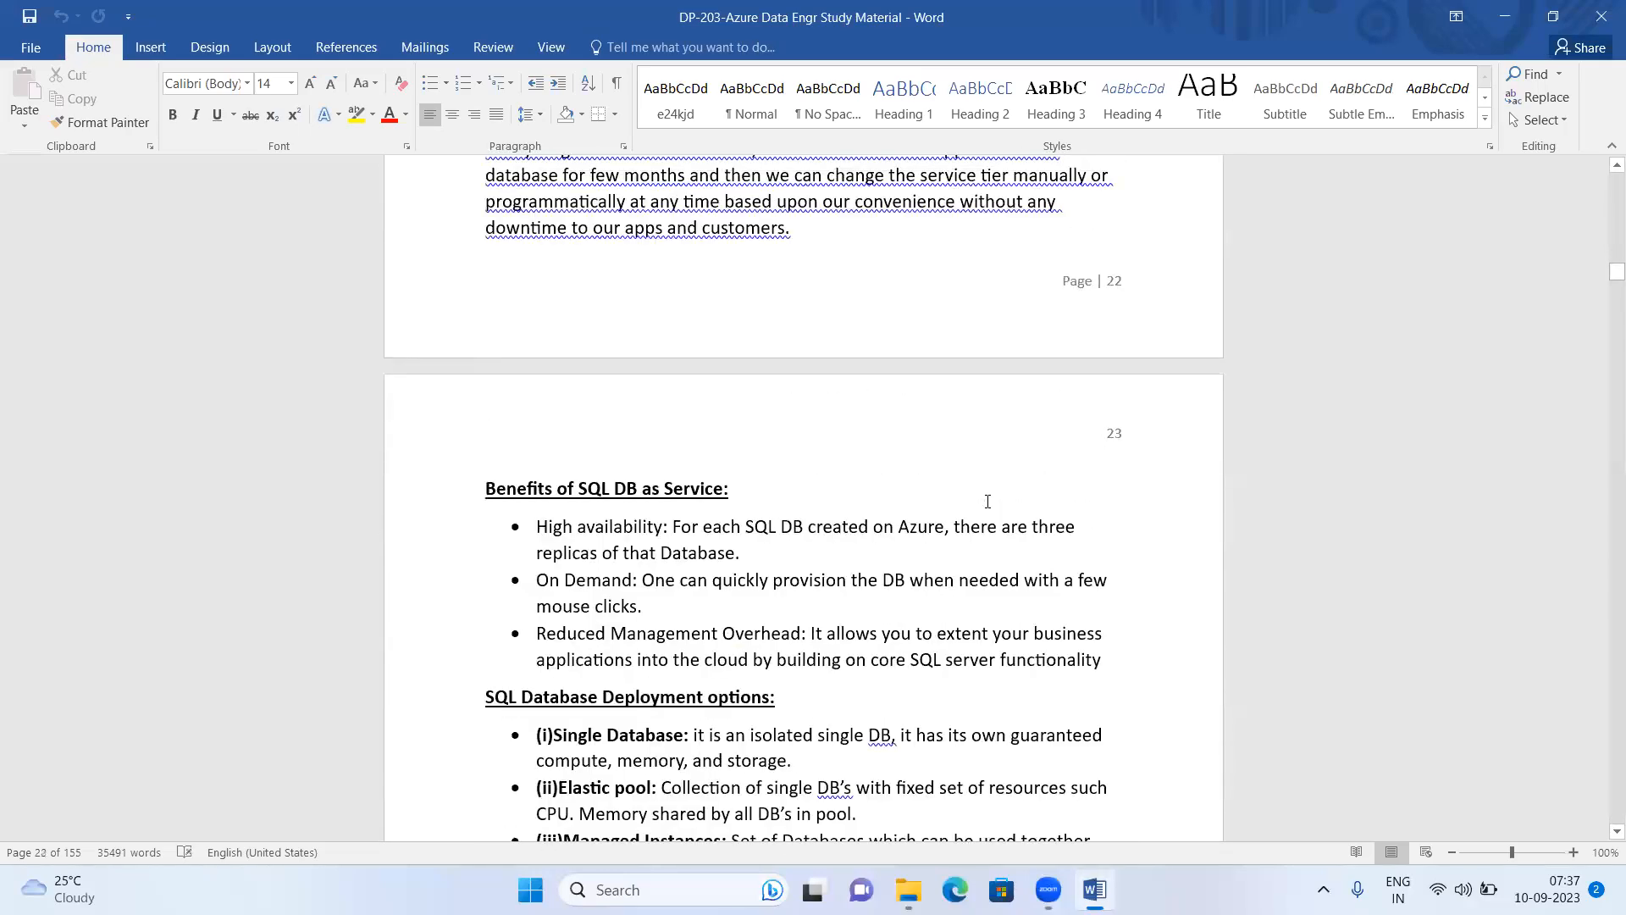
scroll(619, 515, up, 7)
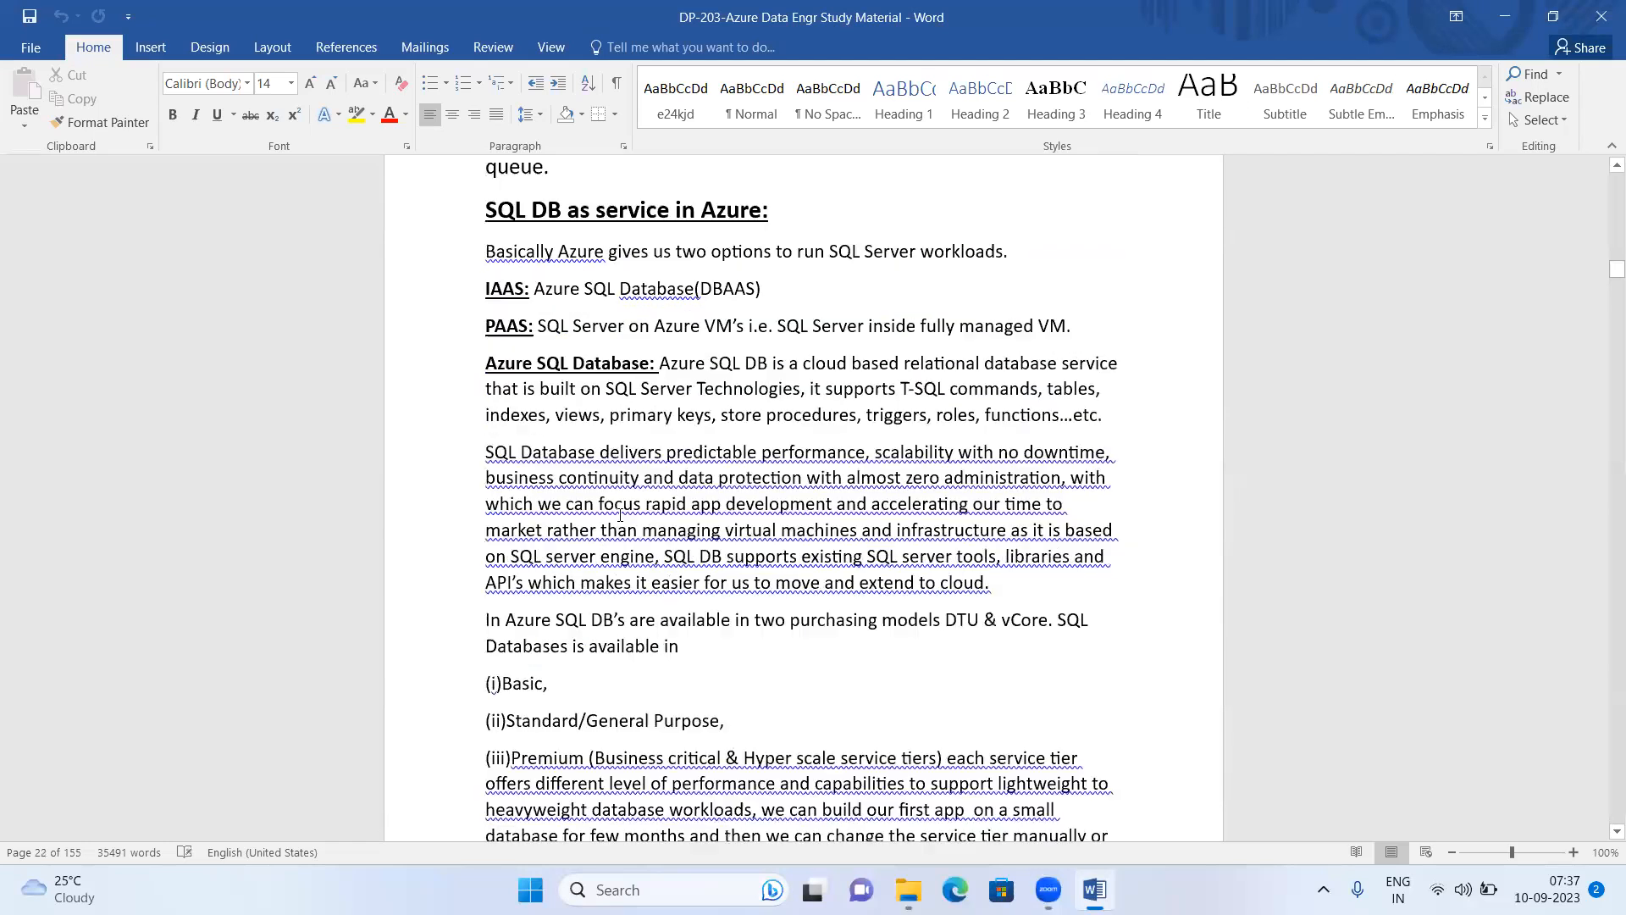
scroll(619, 514, up, 3)
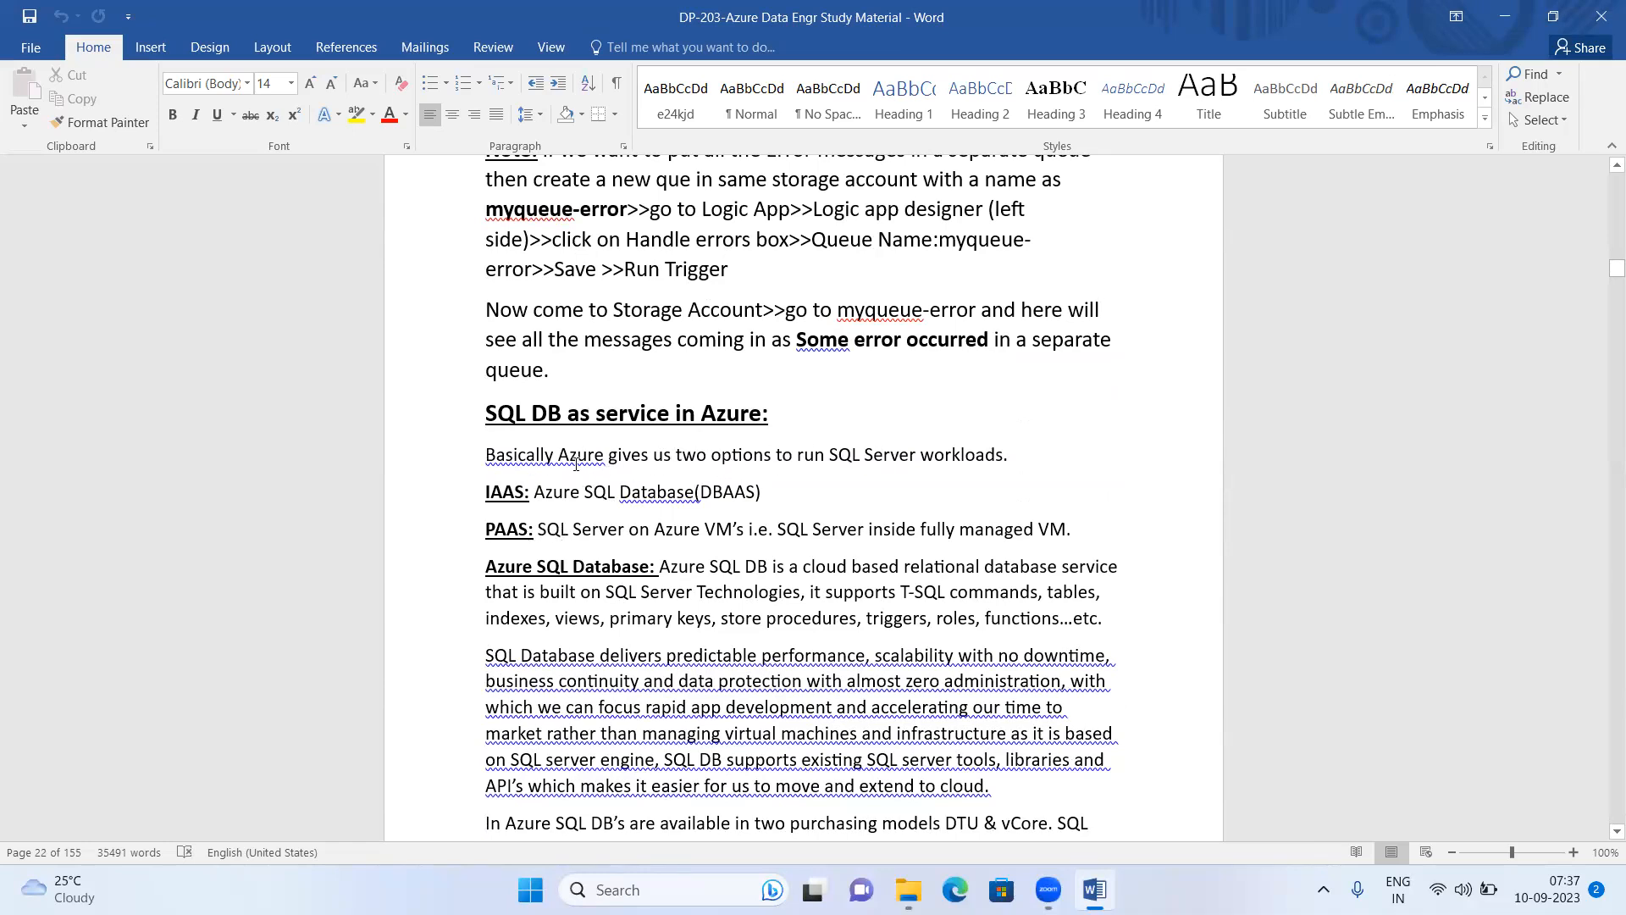
Examine the introduction on the two options for running SQL Server workloads and the notes preceding that section.
drag(558, 455, 1009, 455)
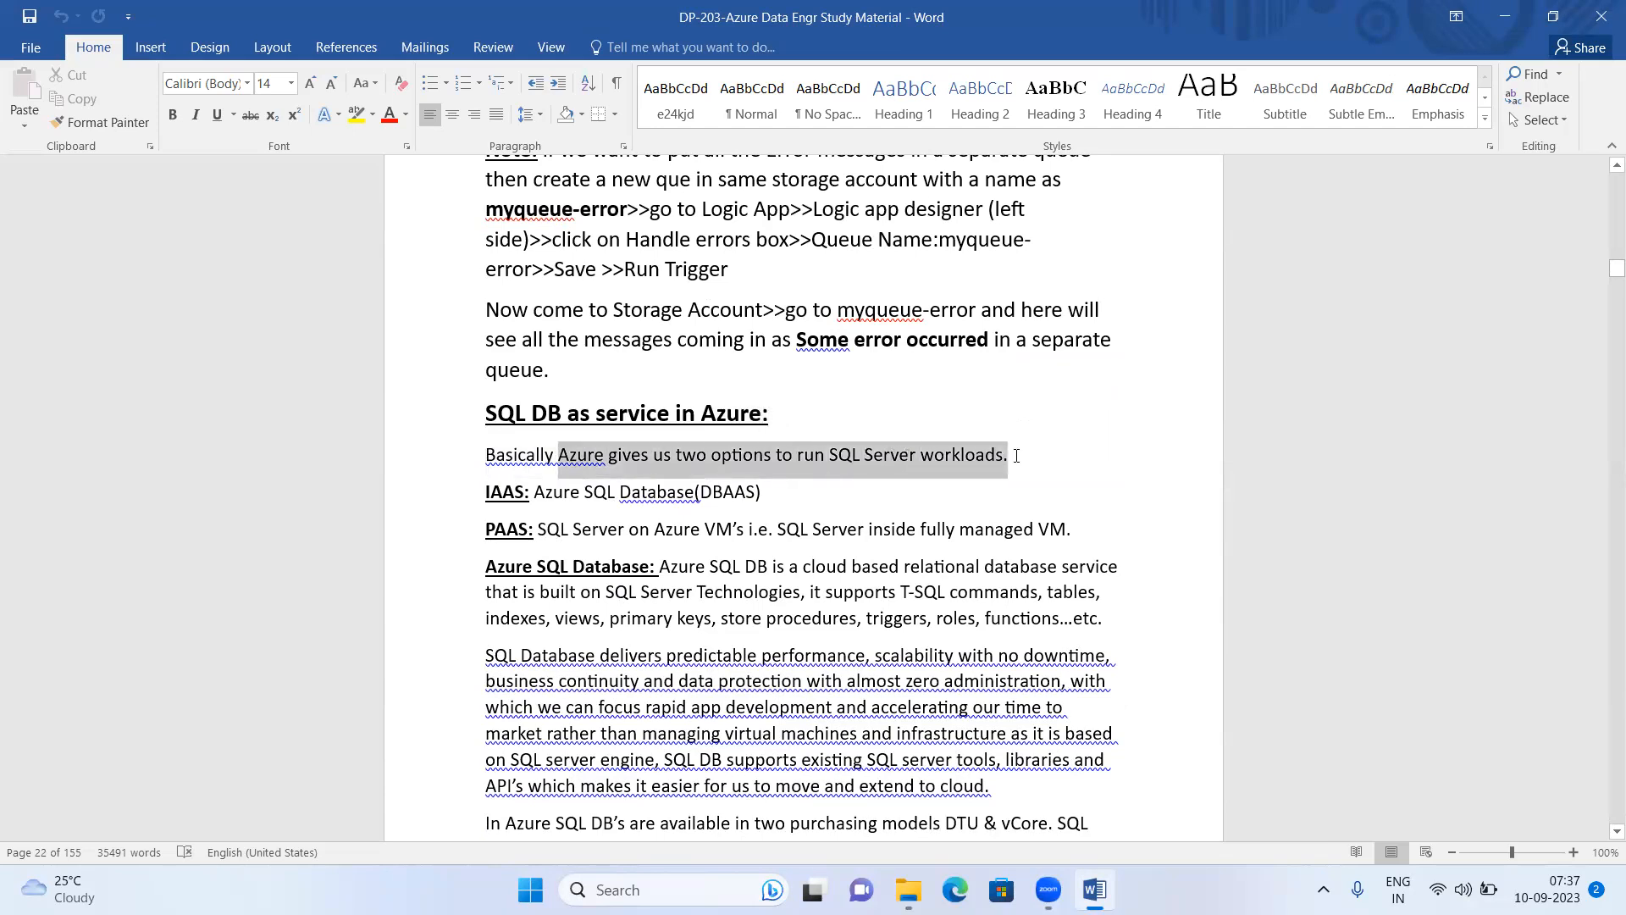
drag(518, 501, 488, 537)
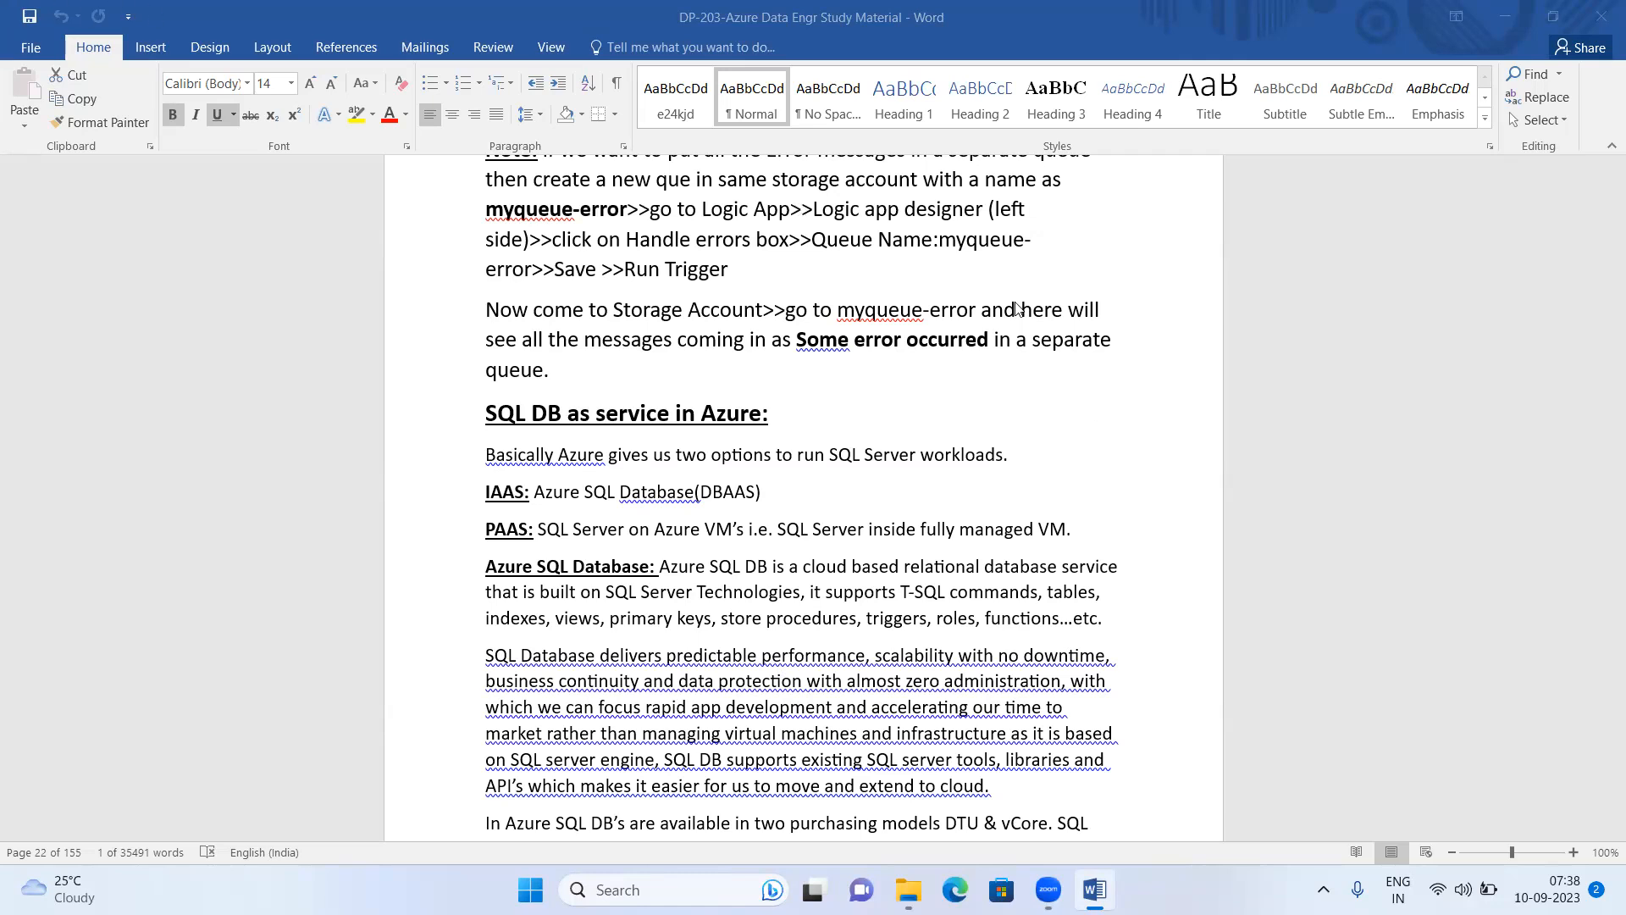
scroll(610, 392, up, 8)
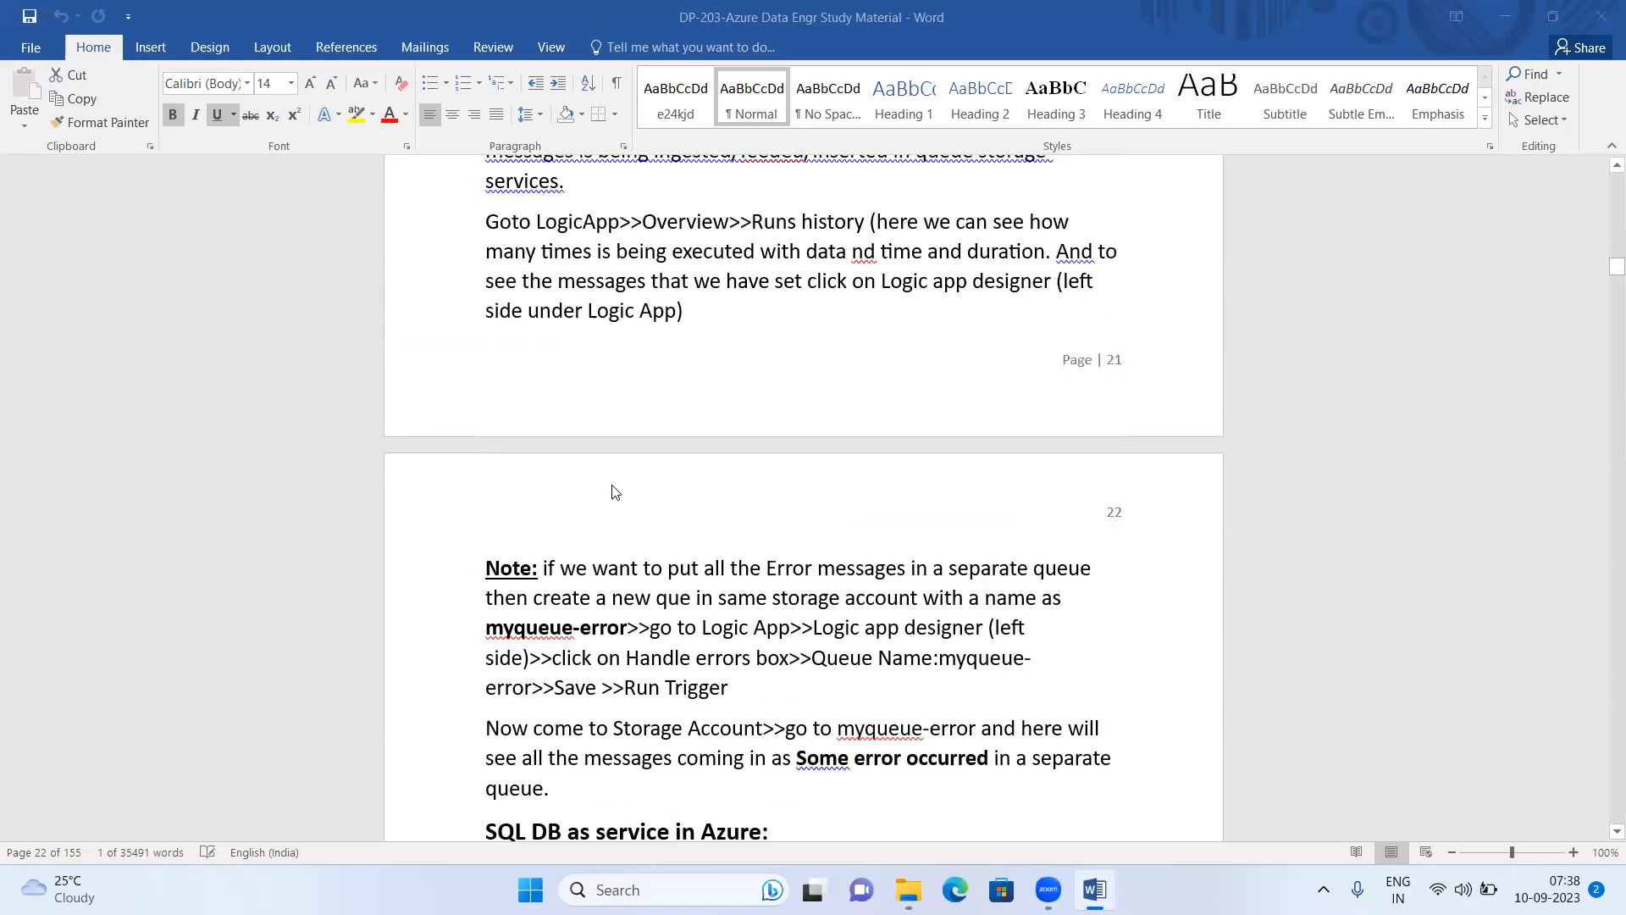
scroll(614, 481, up, 5)
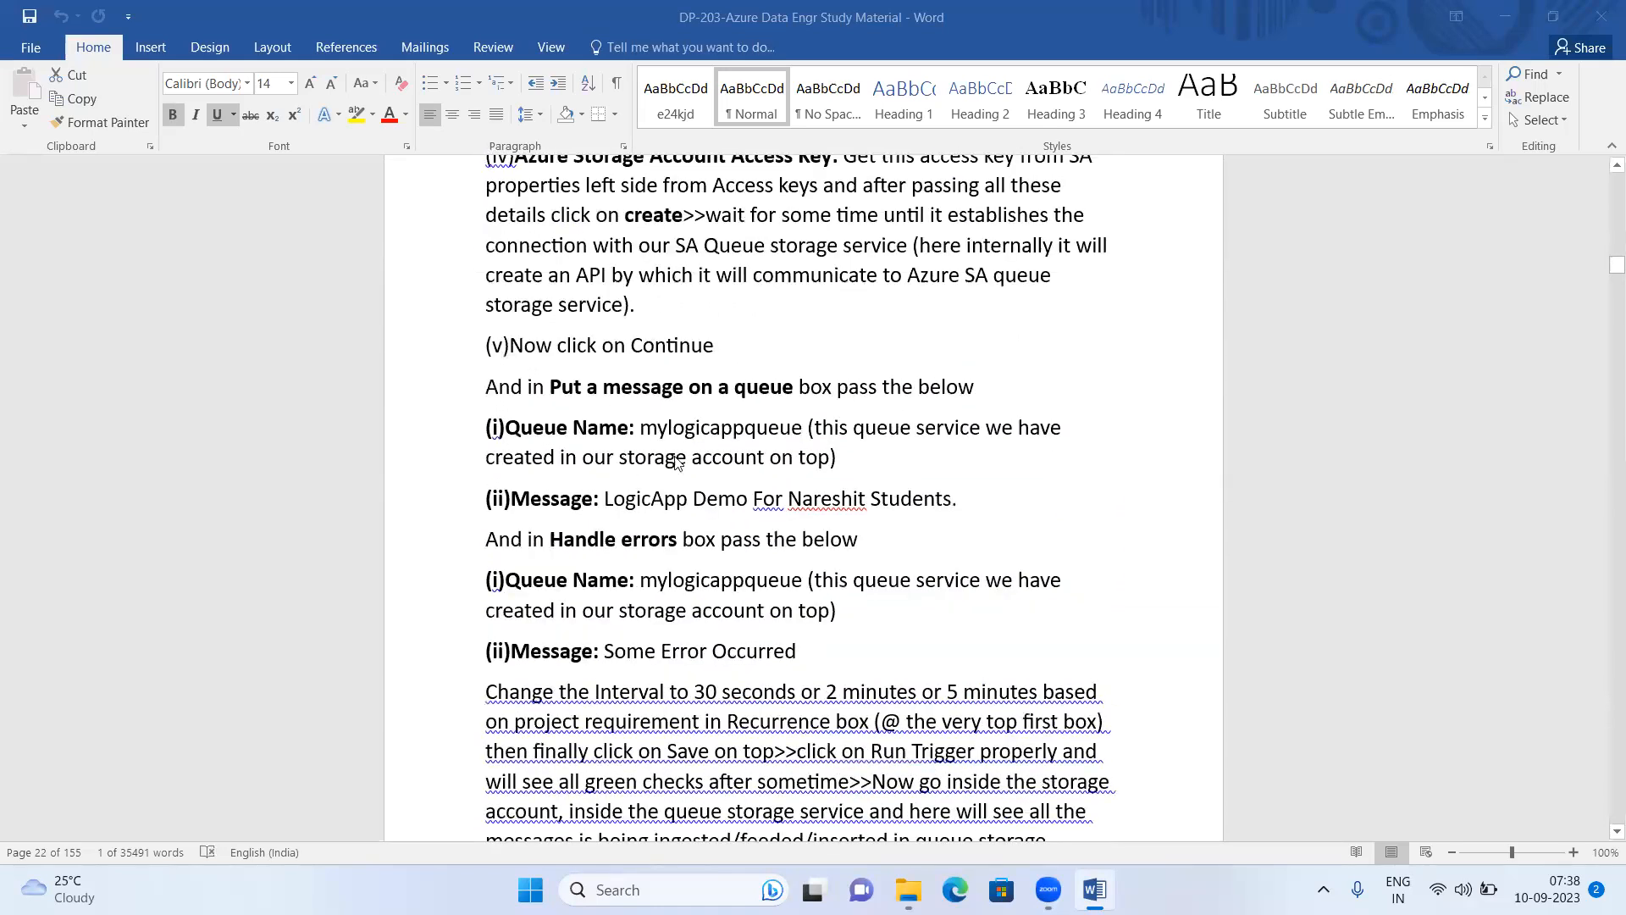
scroll(704, 436, down, 12)
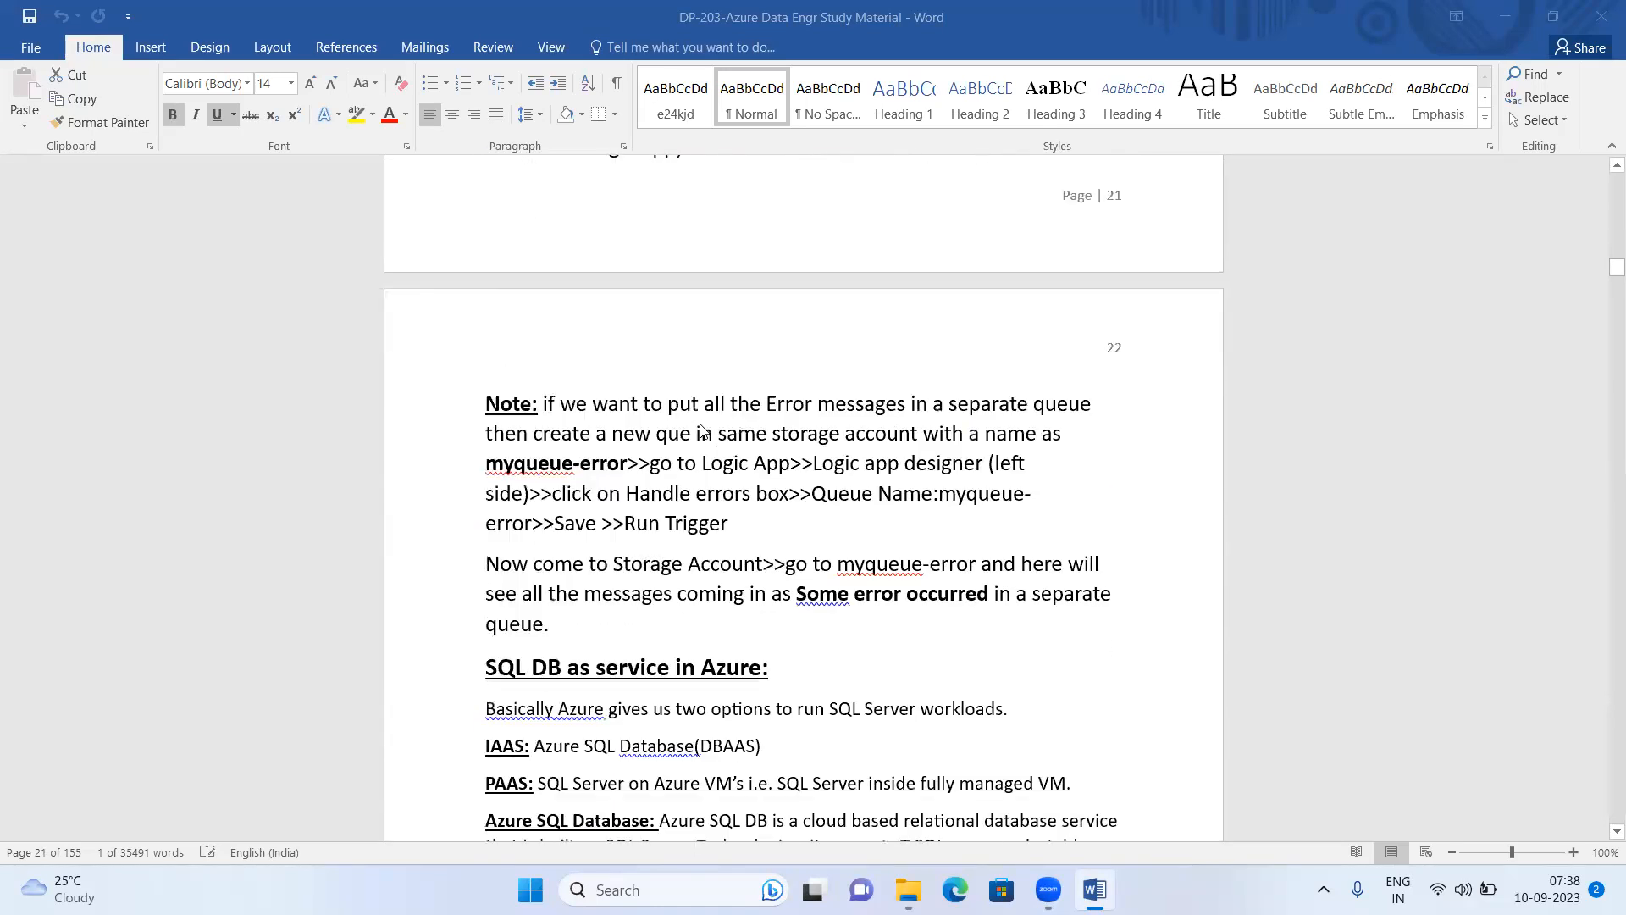
click(511, 519)
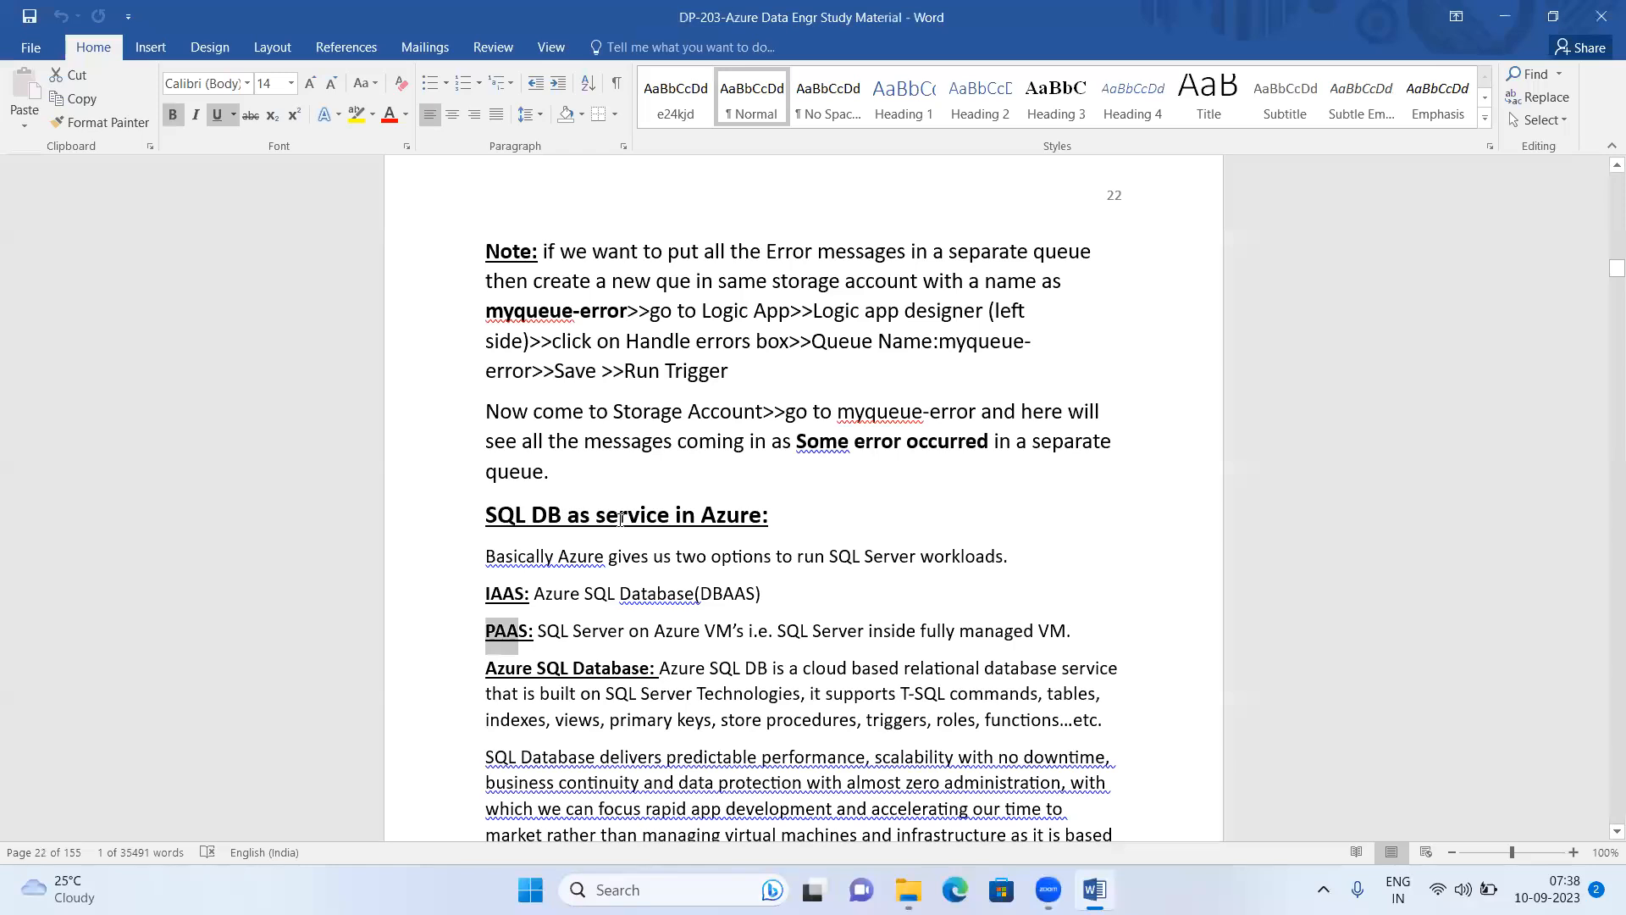
click(620, 519)
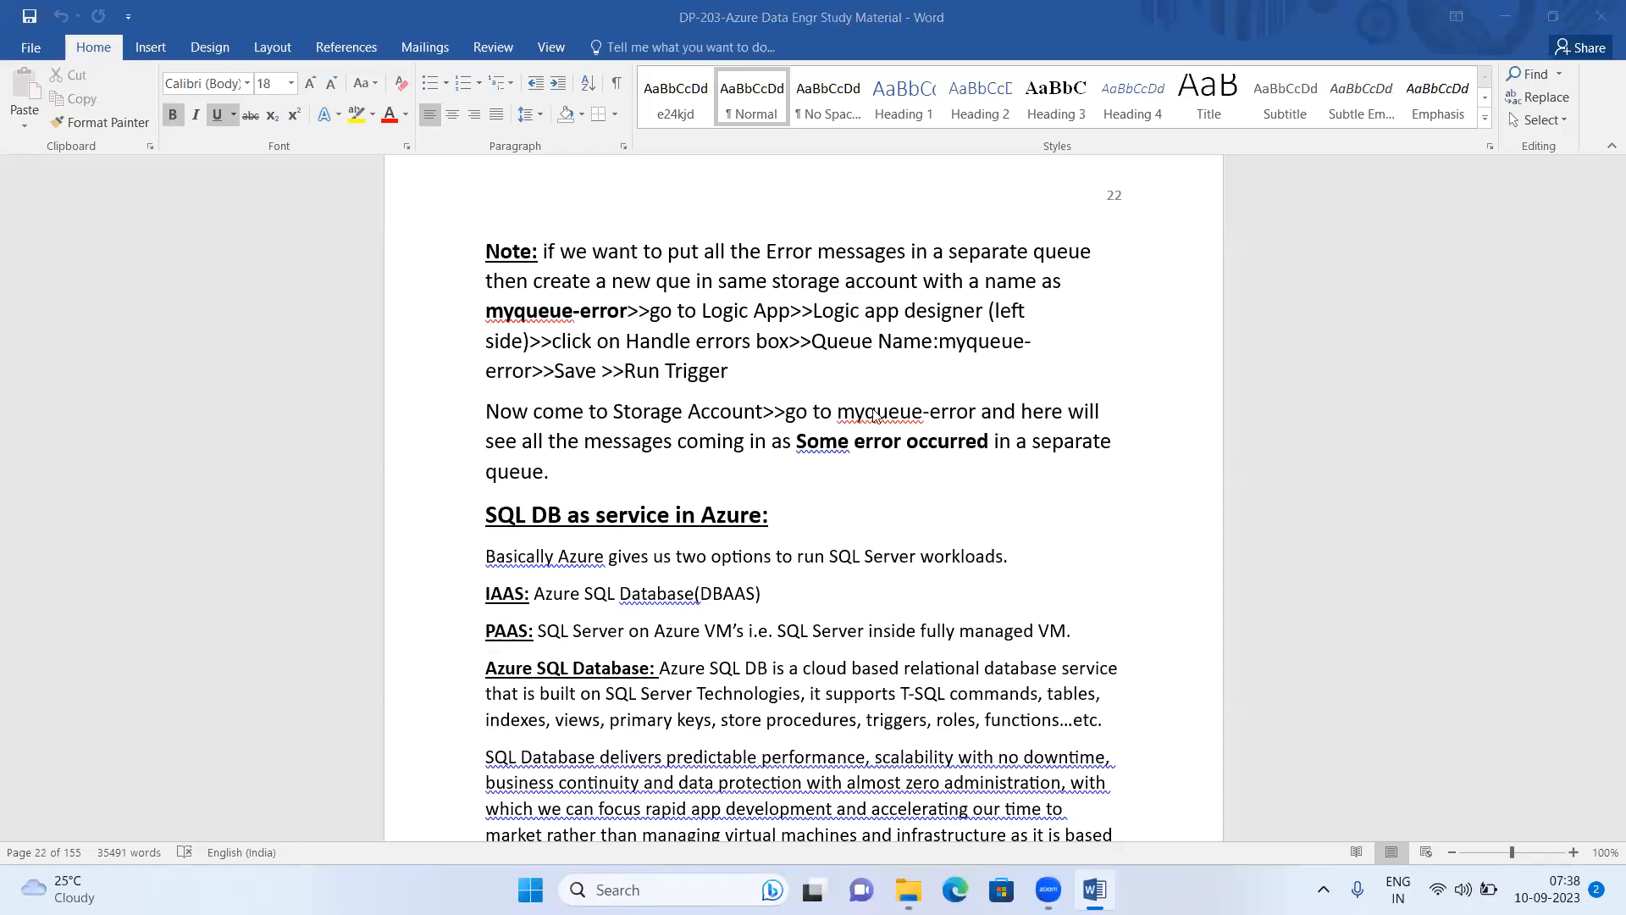
scroll(760, 561, down, 2)
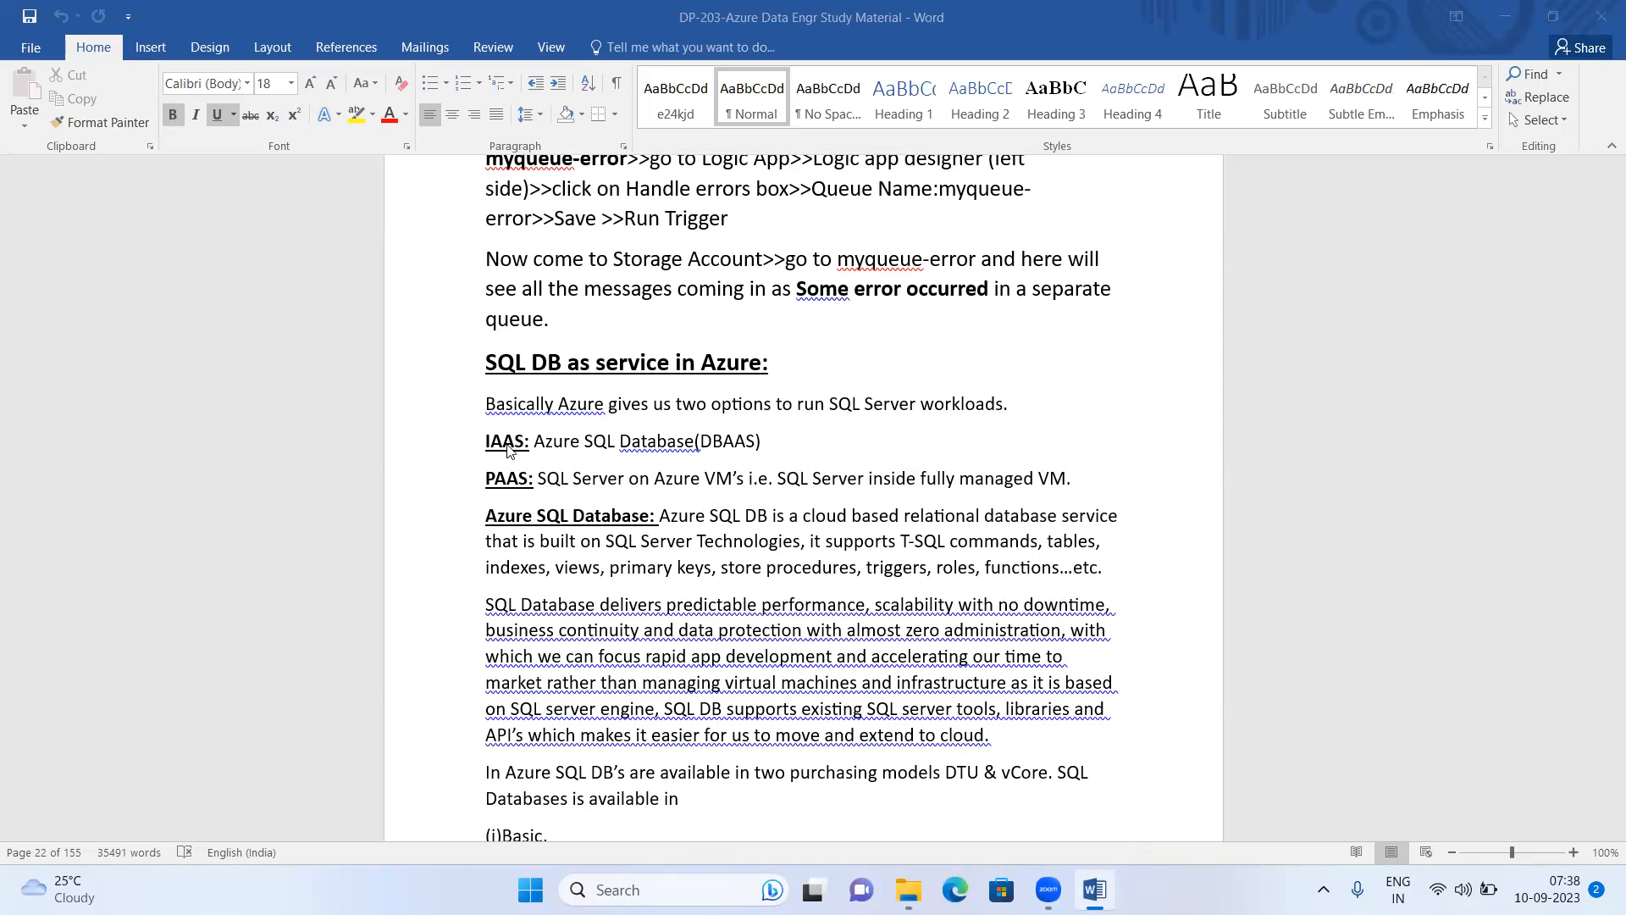
Read through the IAAS and PAAS definitions, selecting each line's text for emphasis.
click(517, 481)
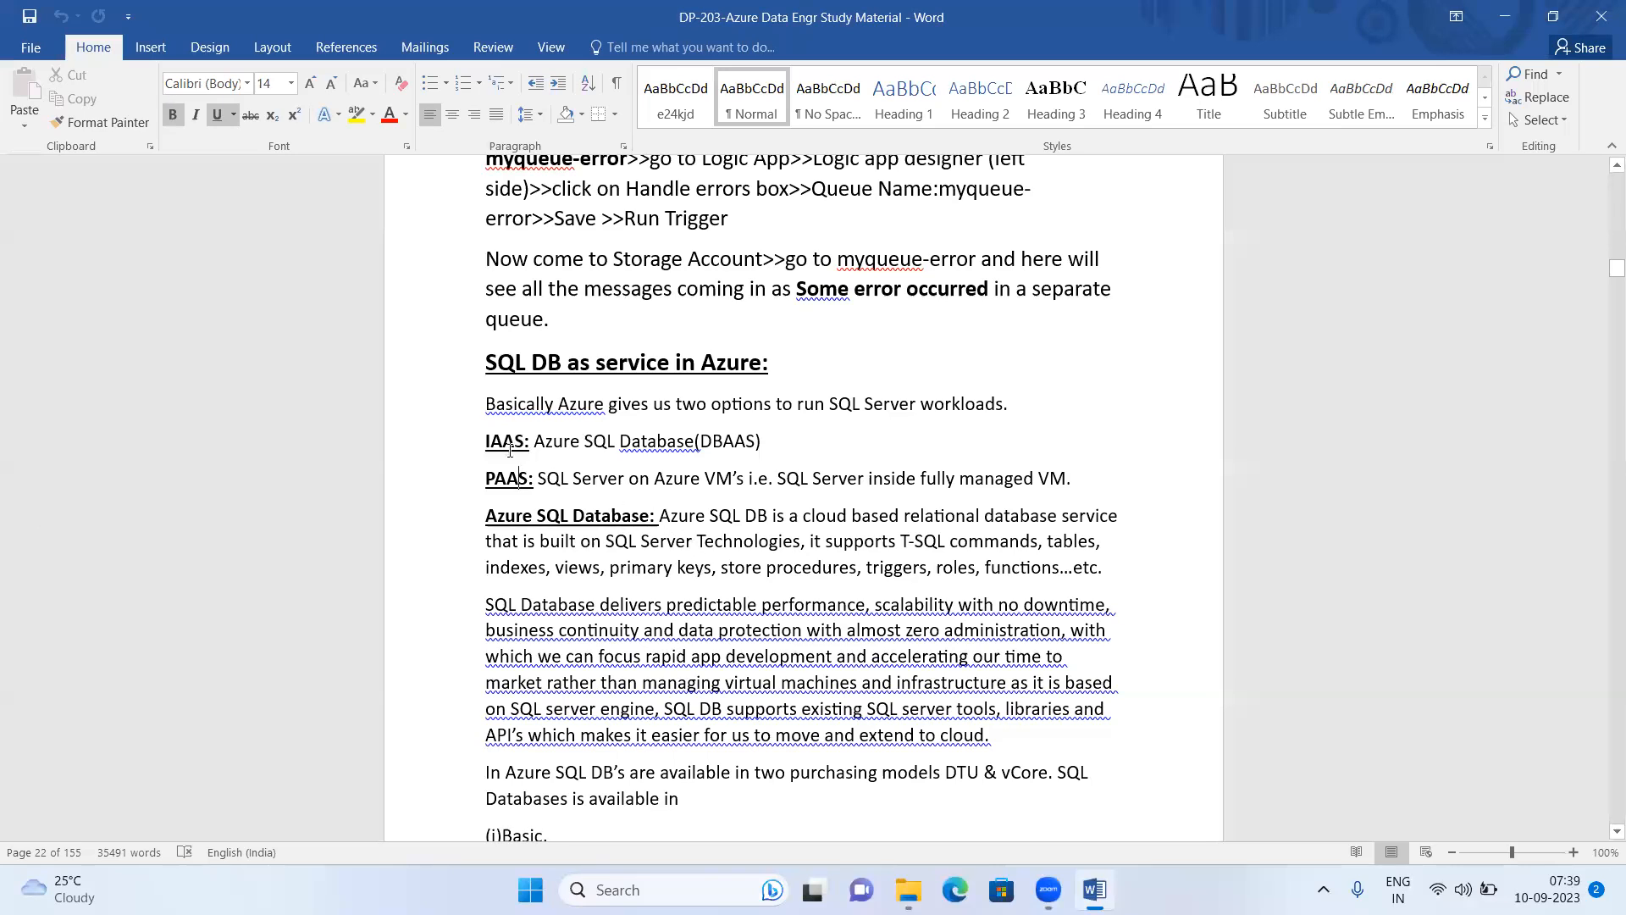
drag(506, 435, 686, 431)
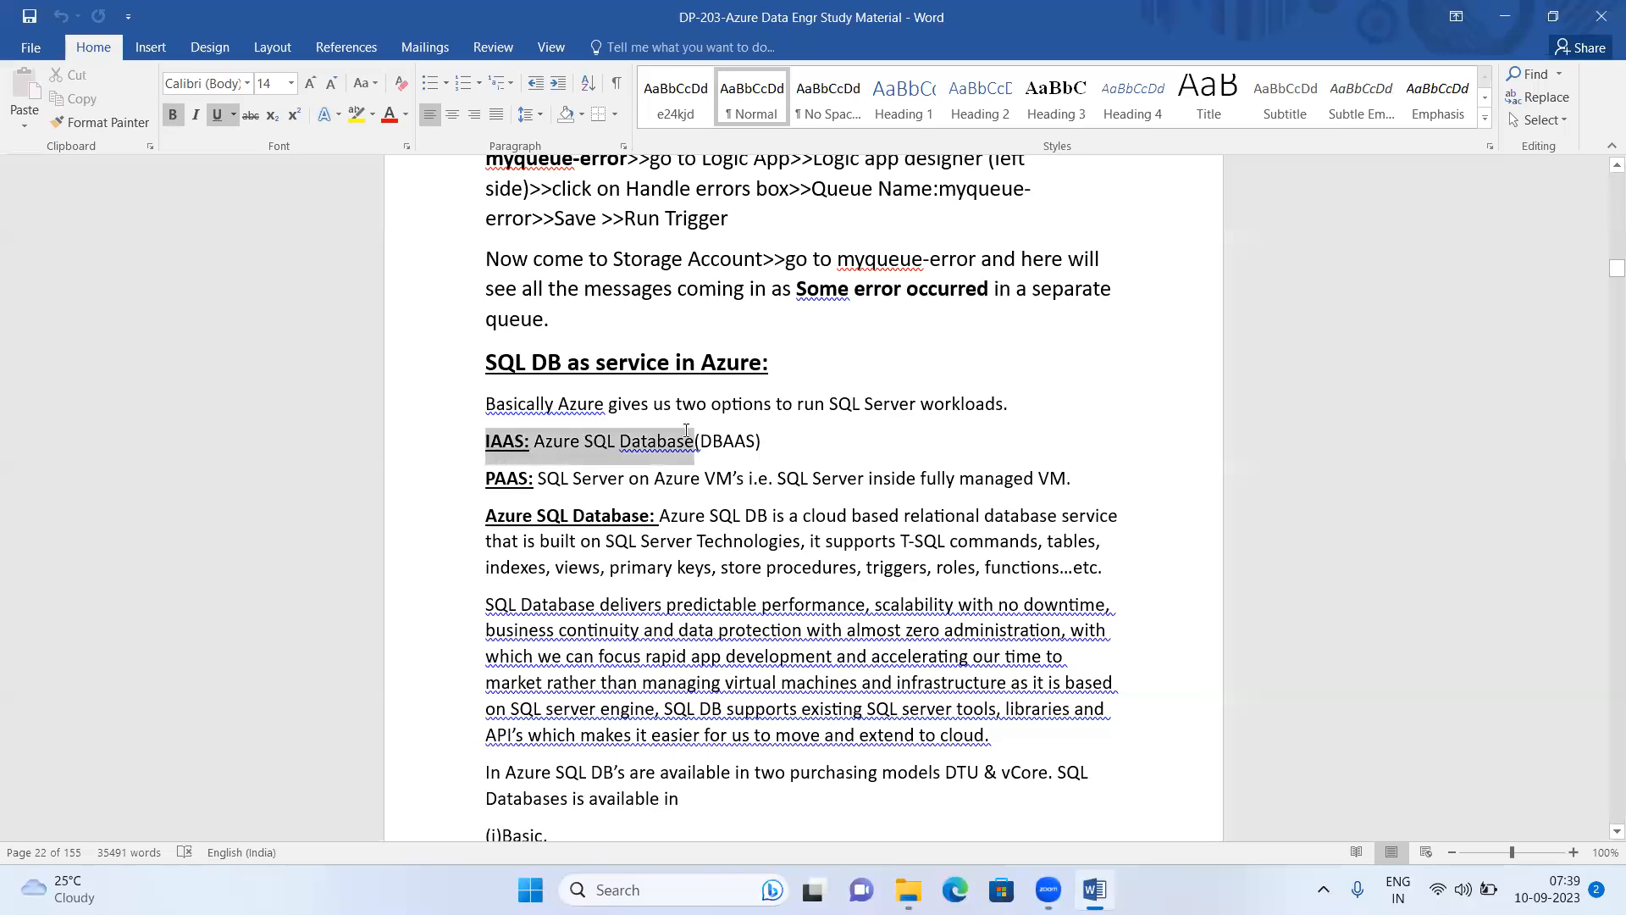
click(554, 482)
drag(558, 480, 718, 479)
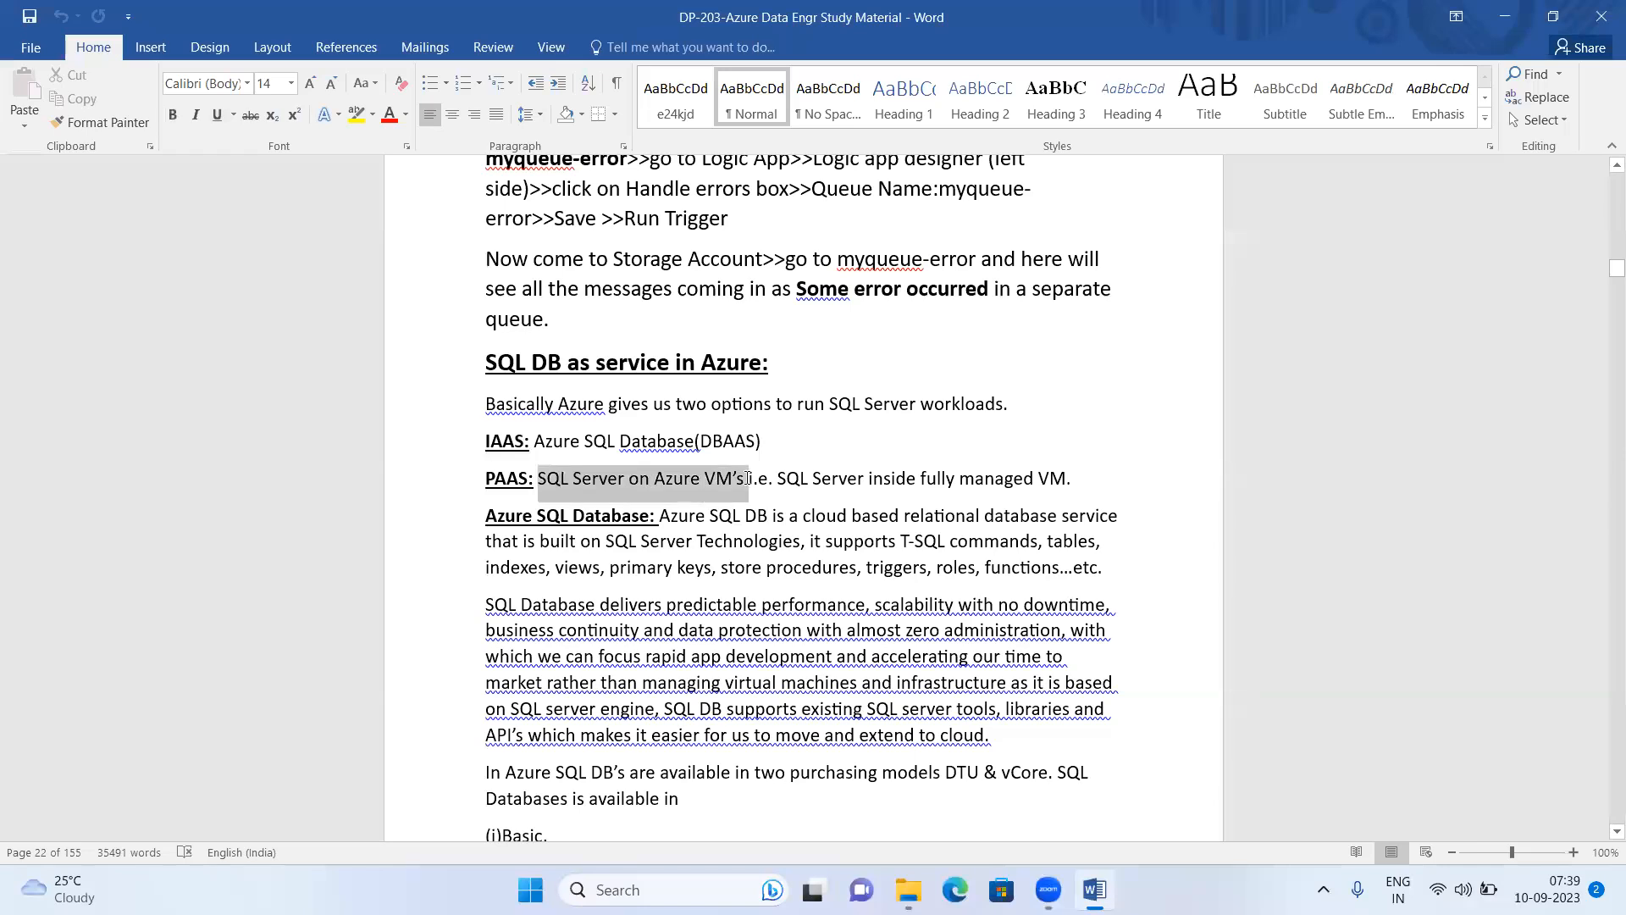
drag(747, 479, 748, 480)
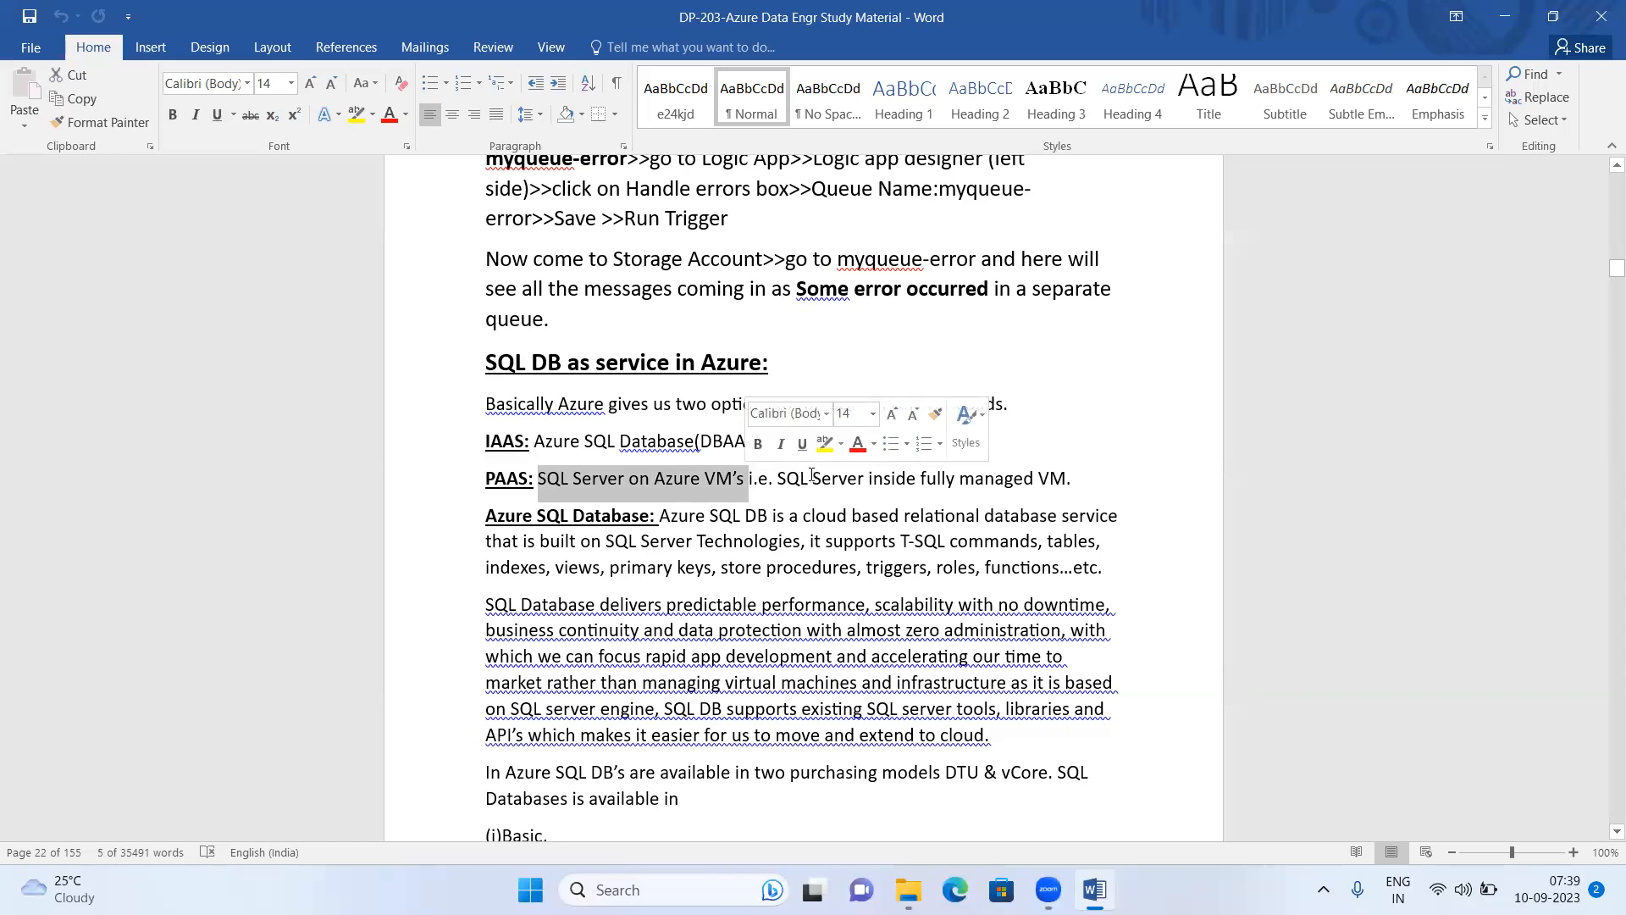
drag(1072, 479, 524, 483)
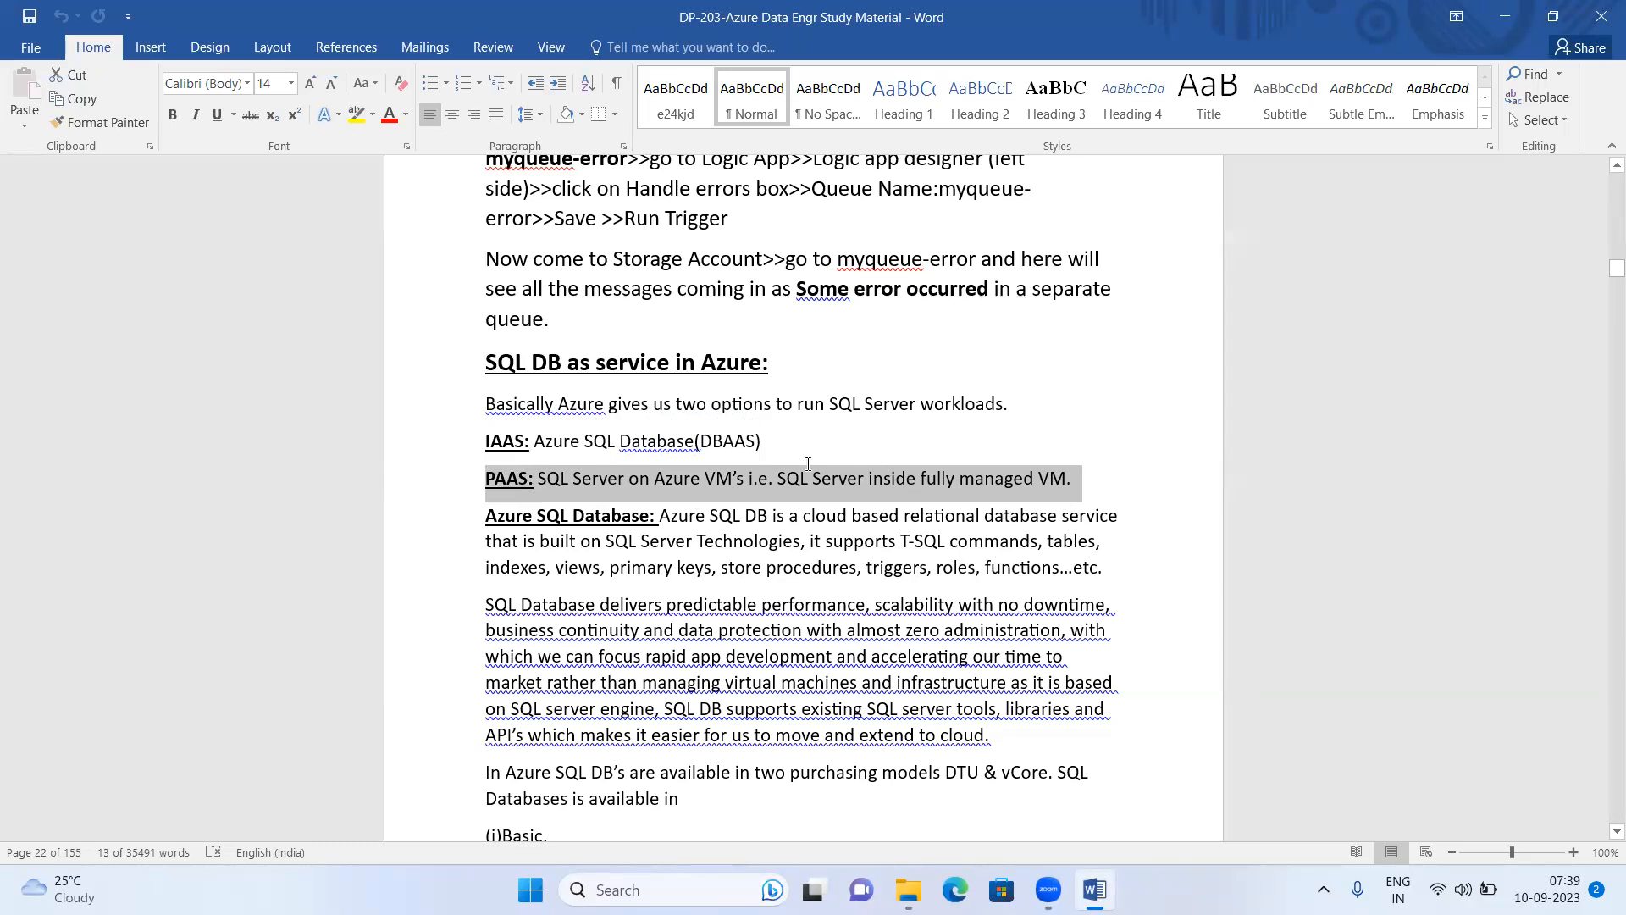
click(716, 516)
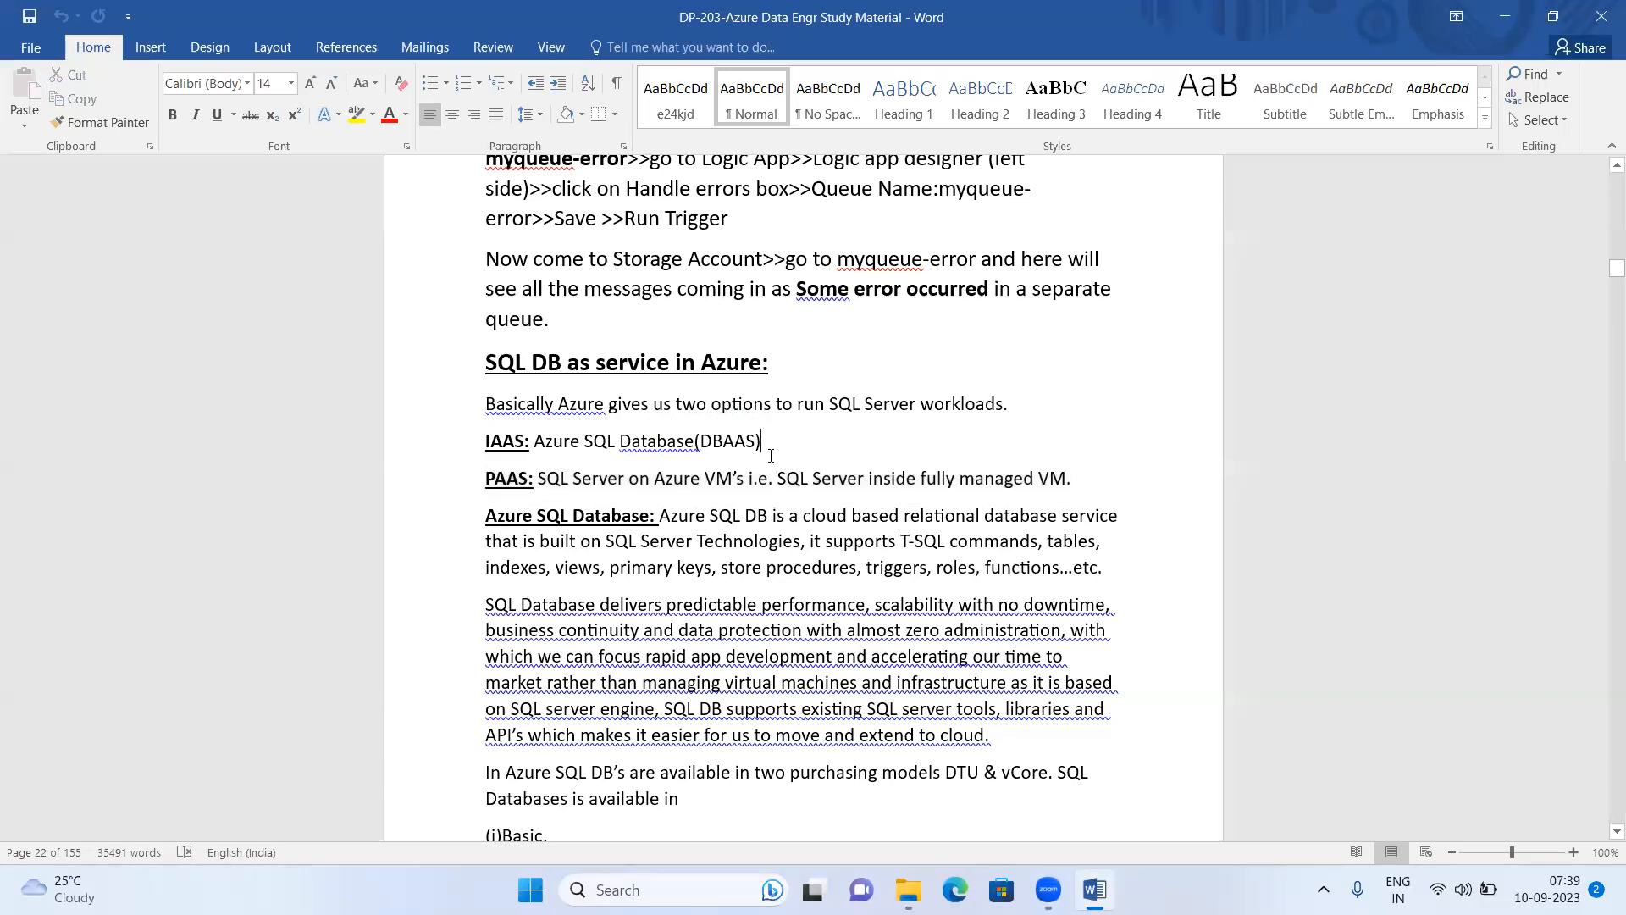
drag(771, 454, 487, 438)
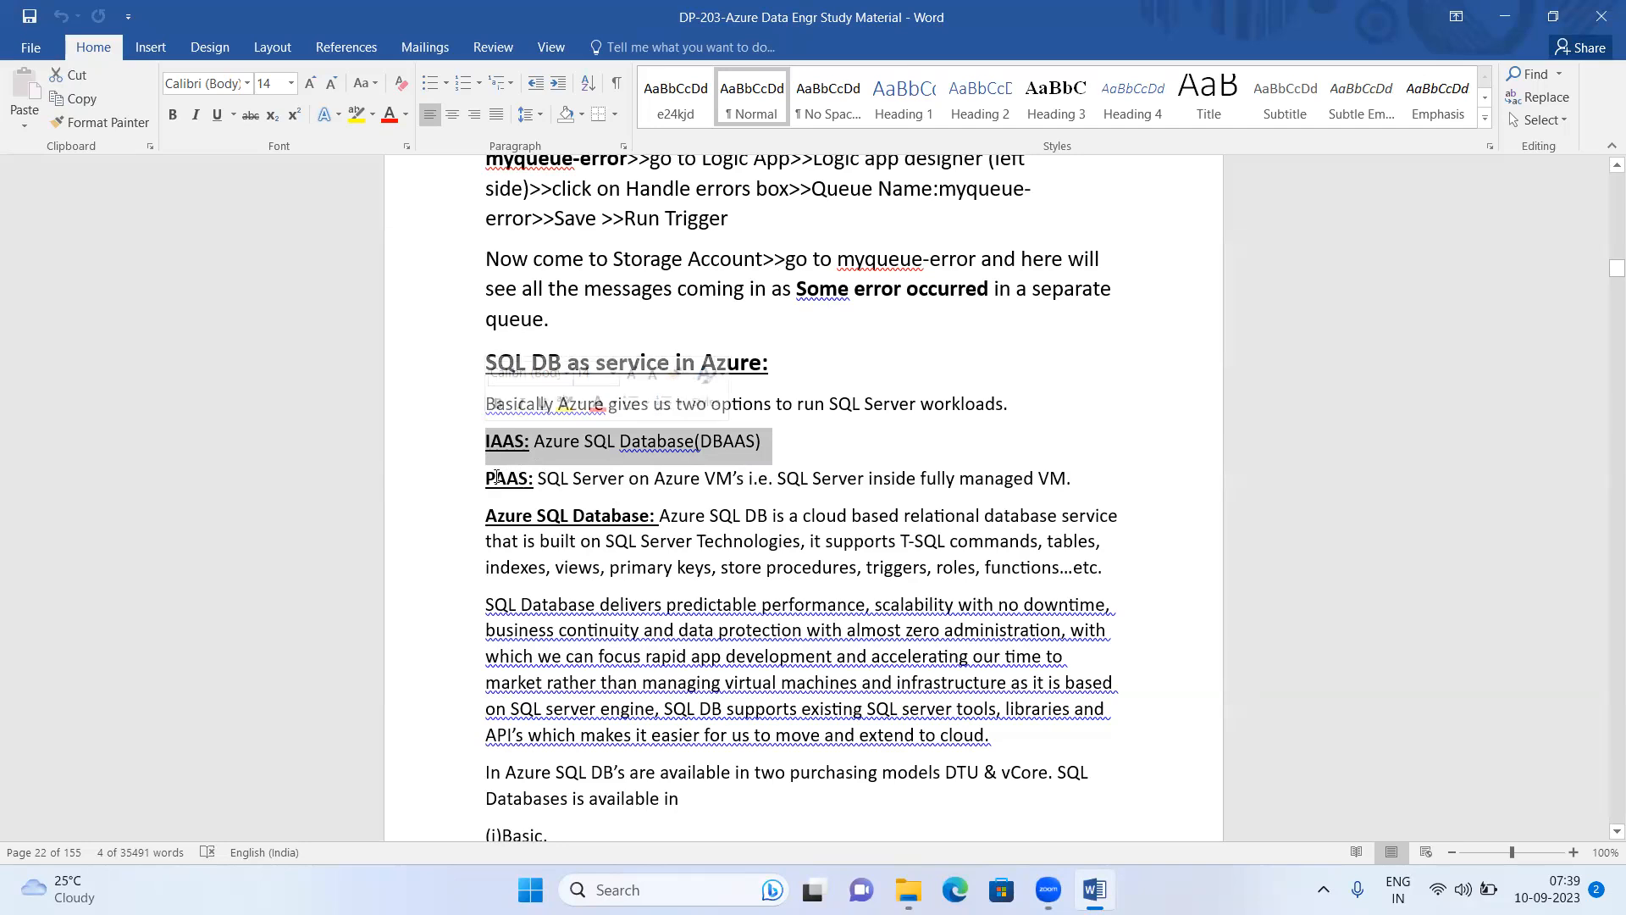
drag(486, 476, 534, 476)
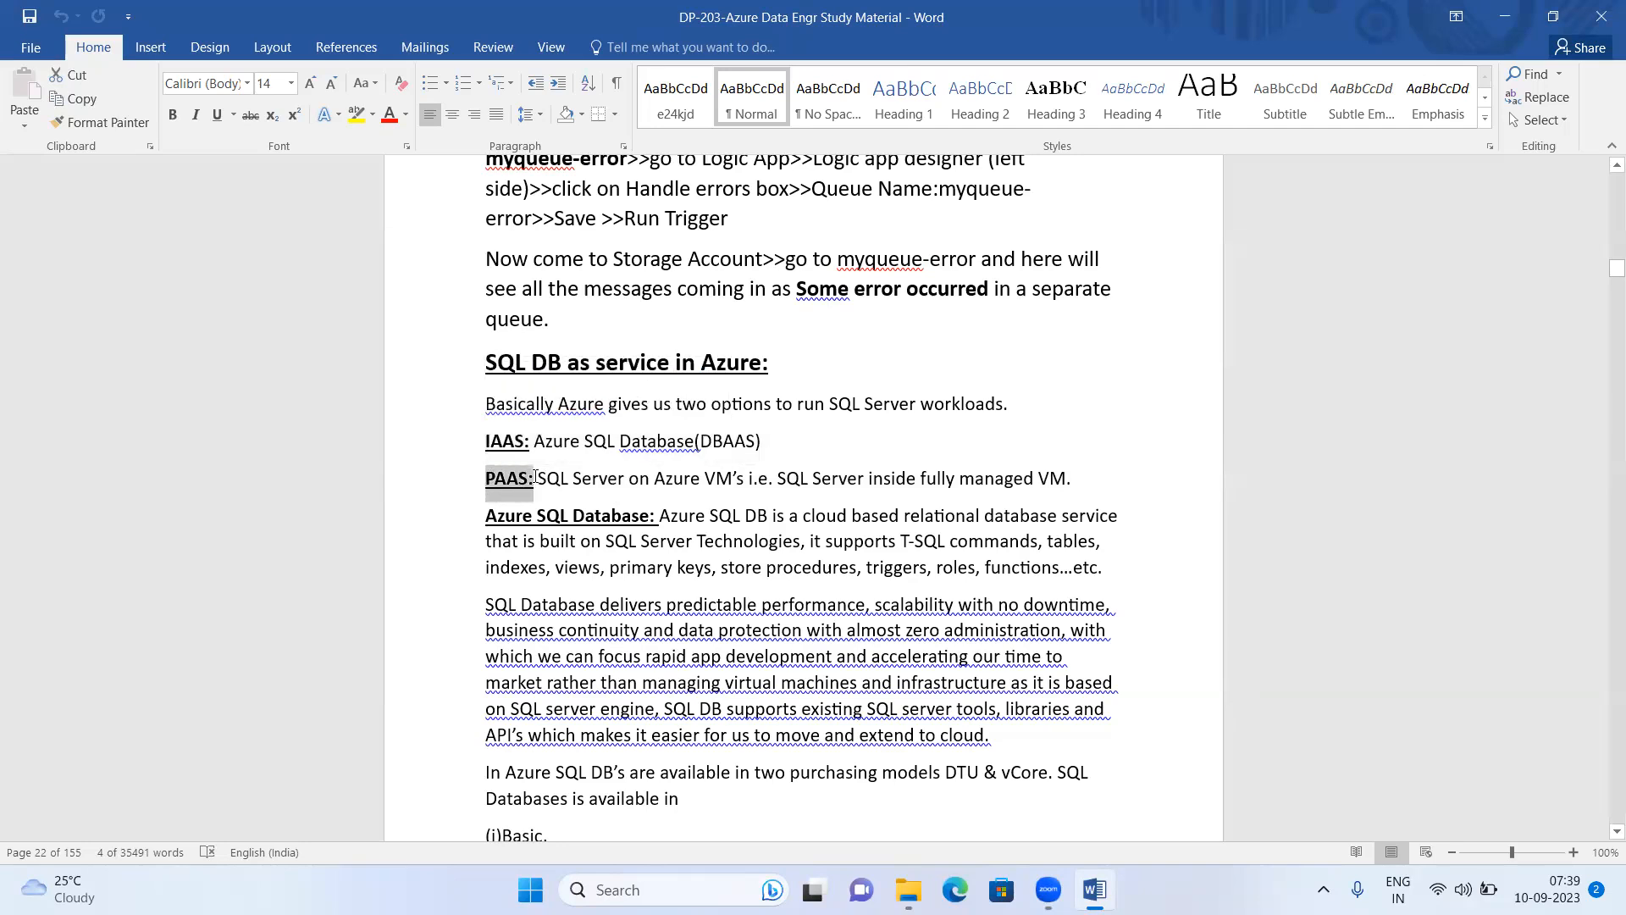
click(527, 486)
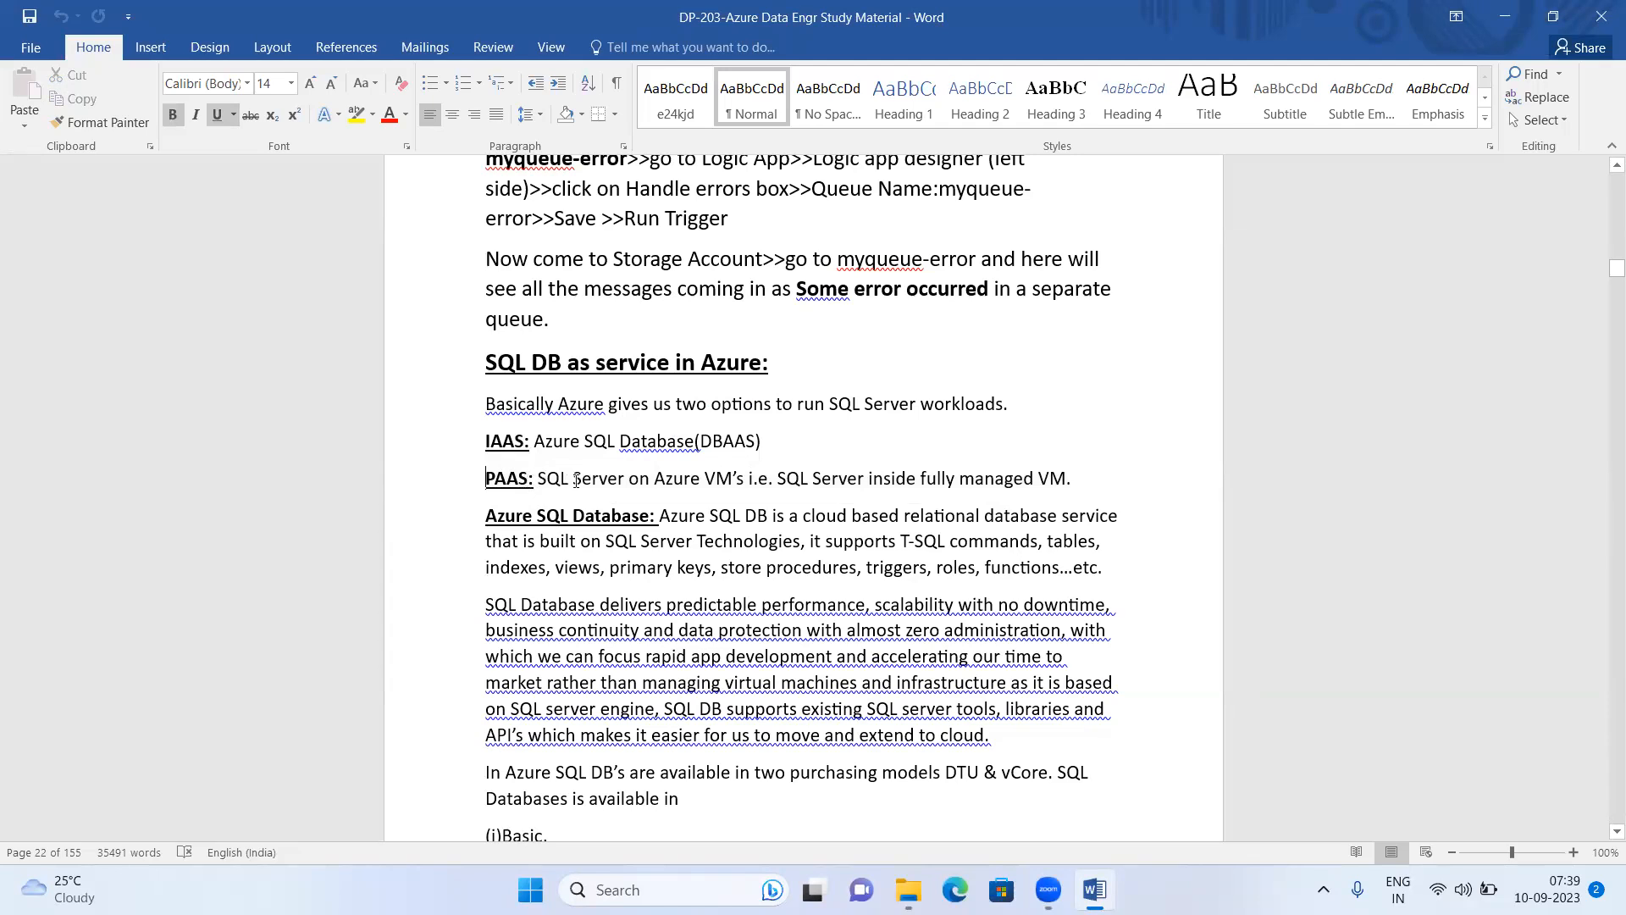
Read the Azure SQL Database description, from its supported T-SQL features to the purchasing models and service tiers.
scroll(533, 479, down, 4)
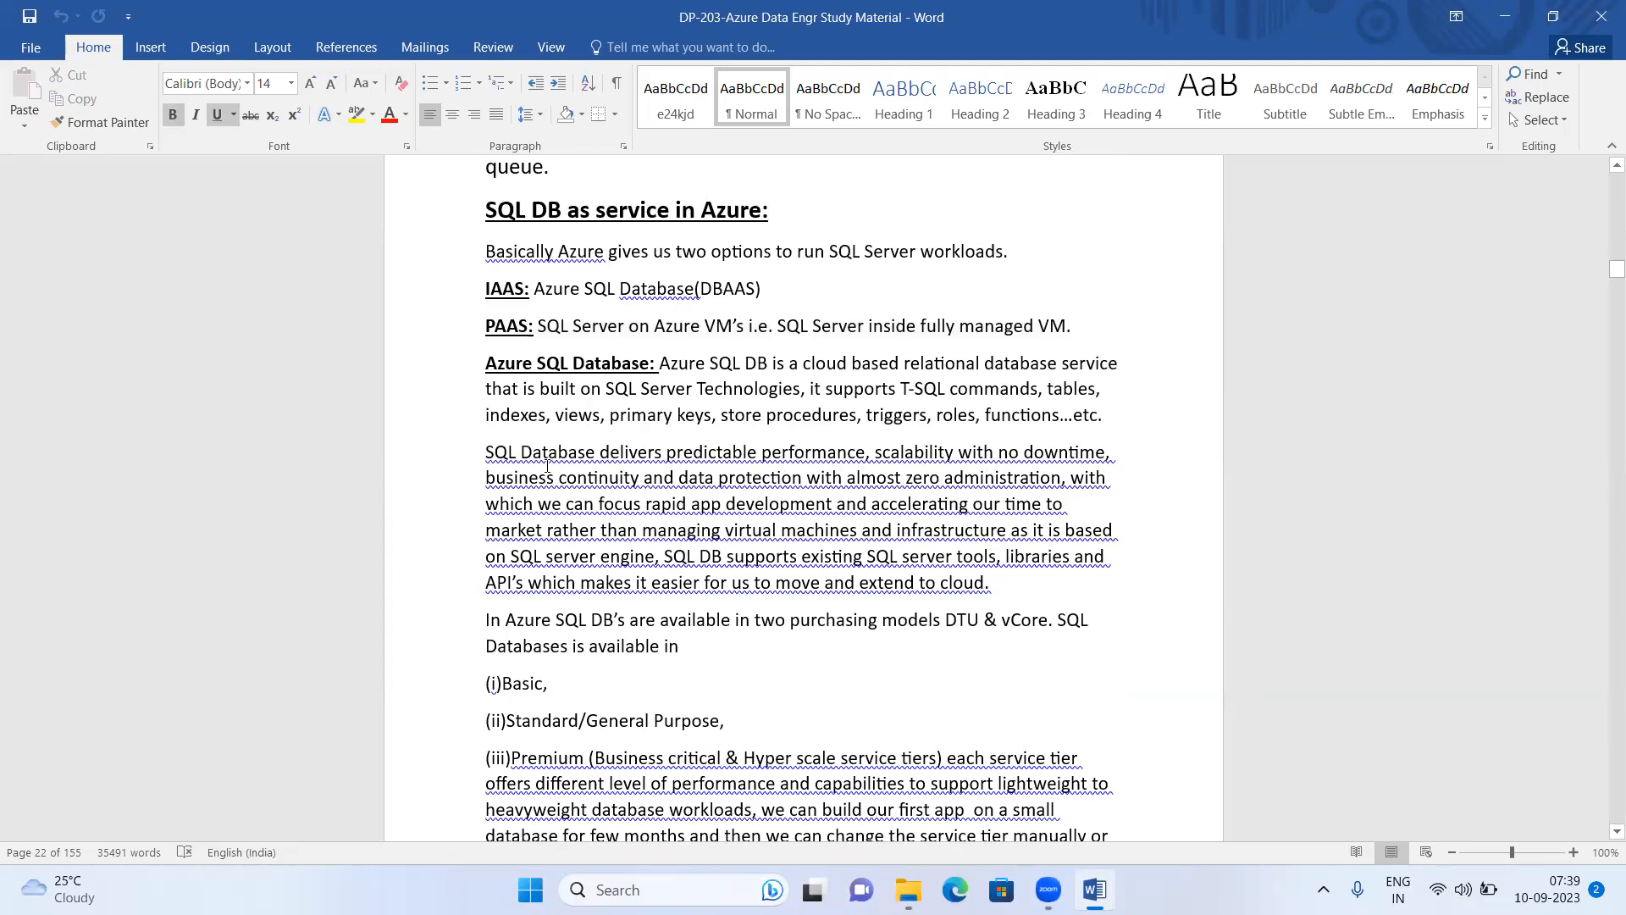
drag(644, 392, 840, 414)
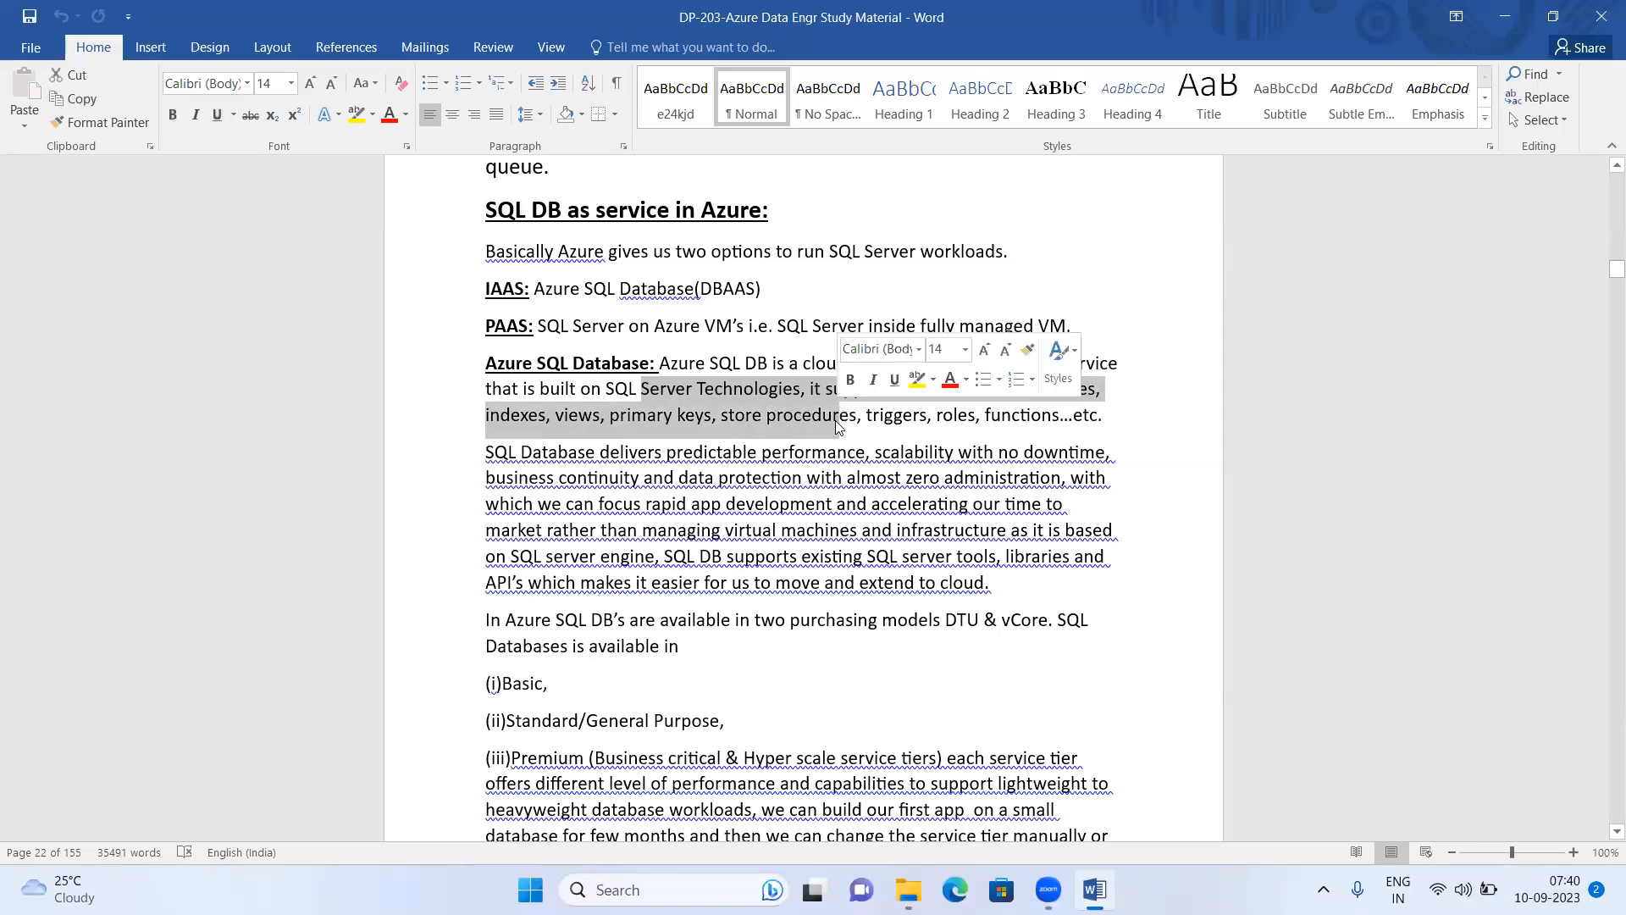
click(793, 478)
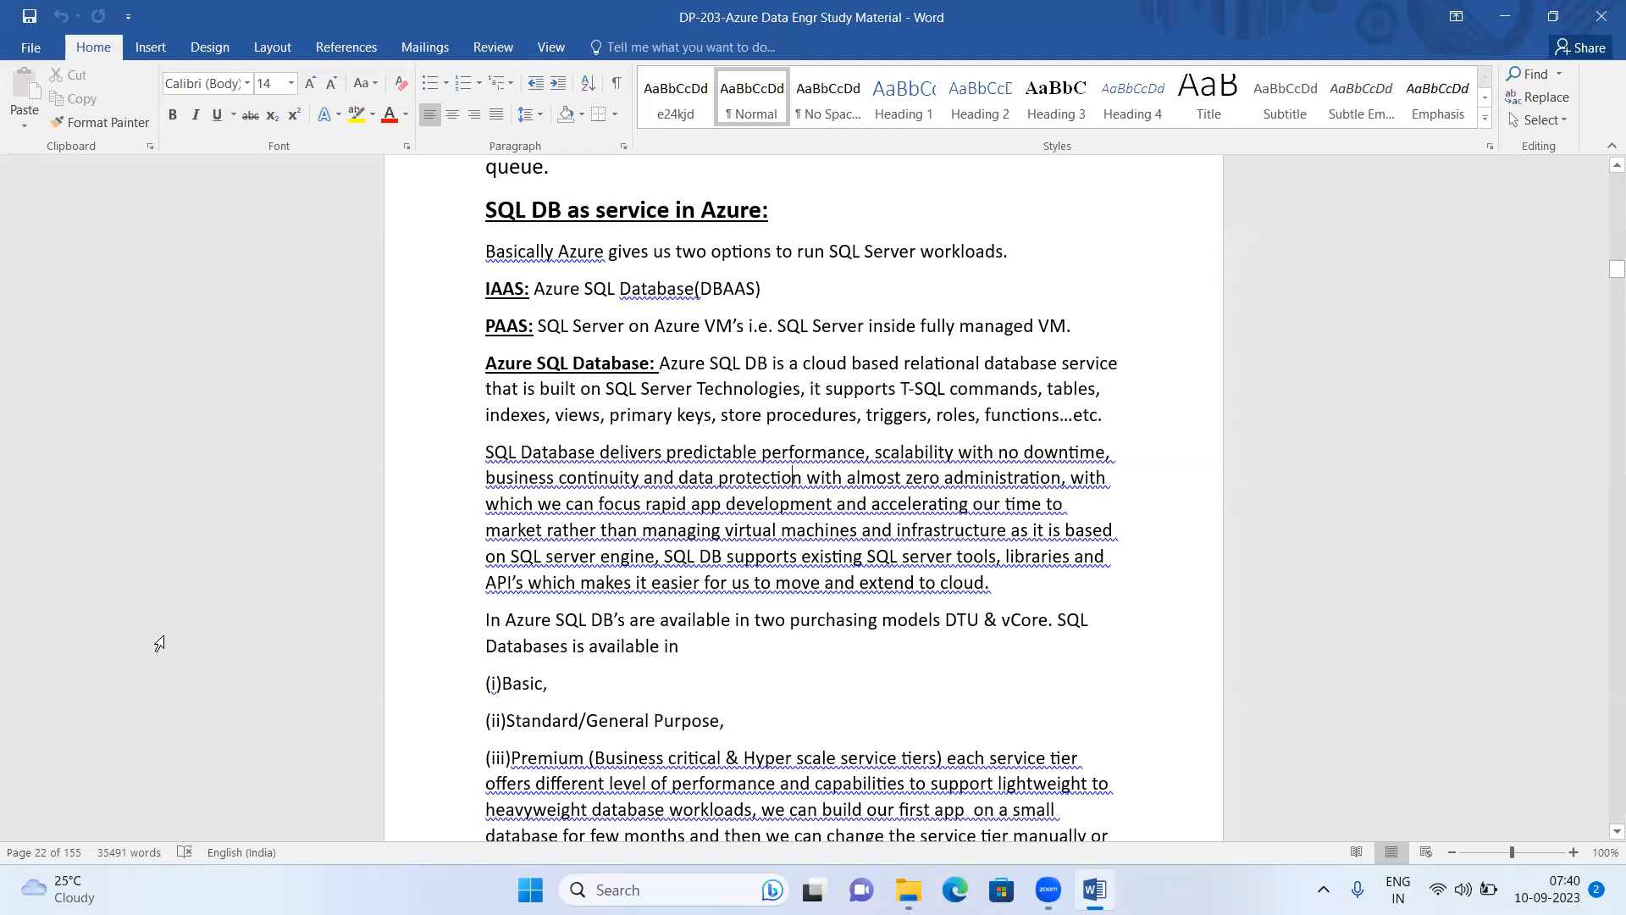
scroll(813, 683, down, 3)
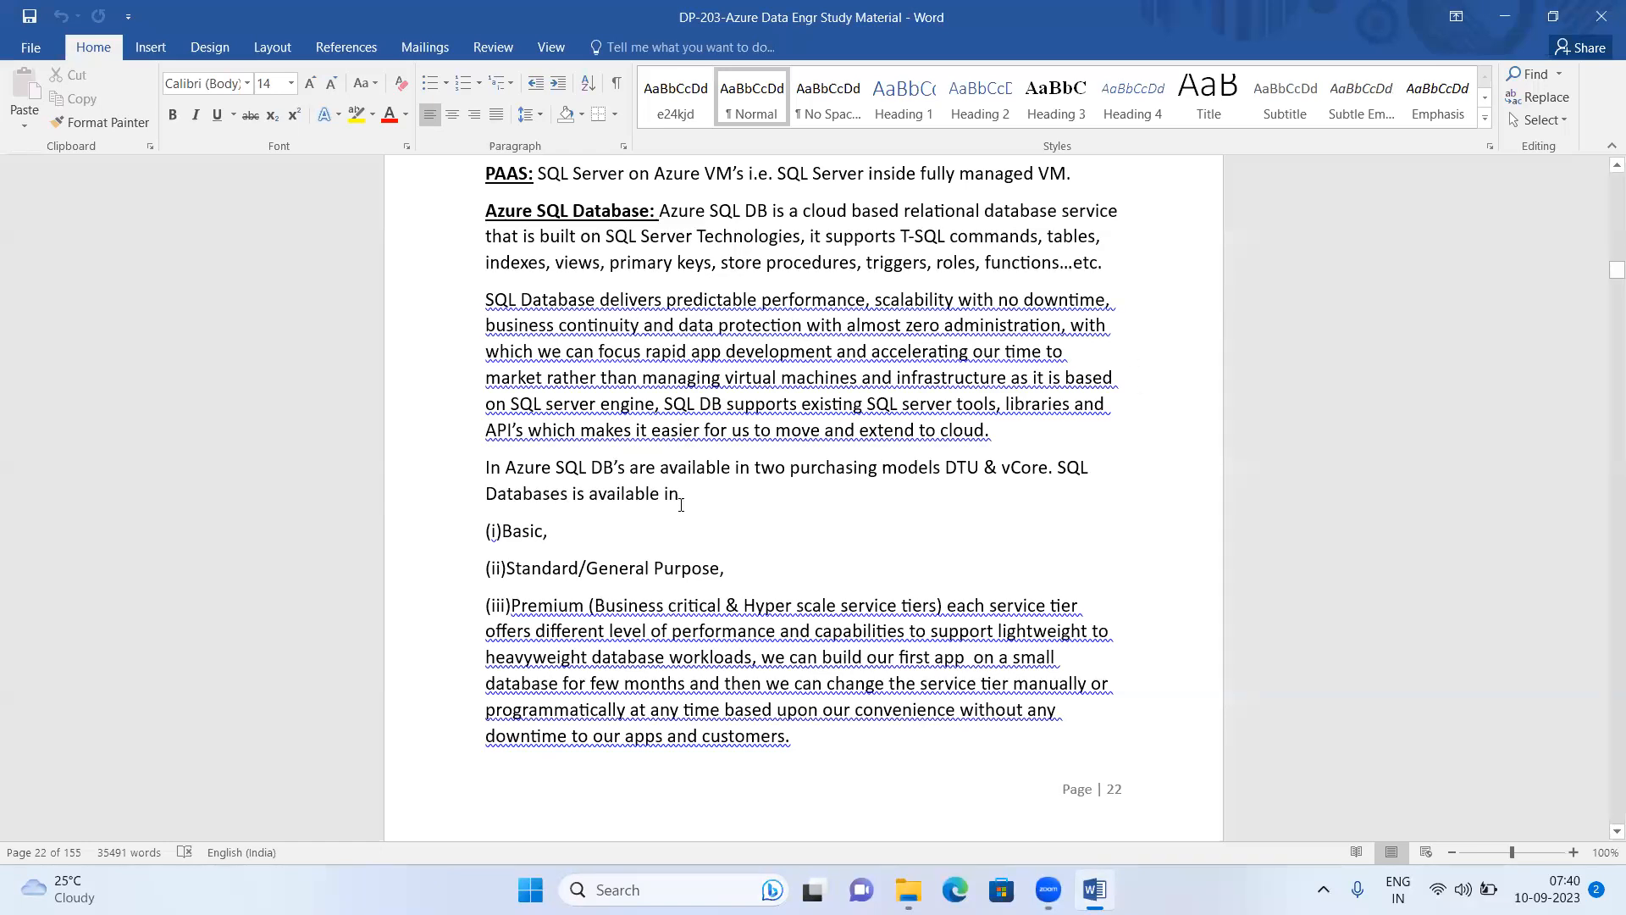
drag(560, 326, 701, 653)
scroll(700, 631, down, 1)
click(627, 553)
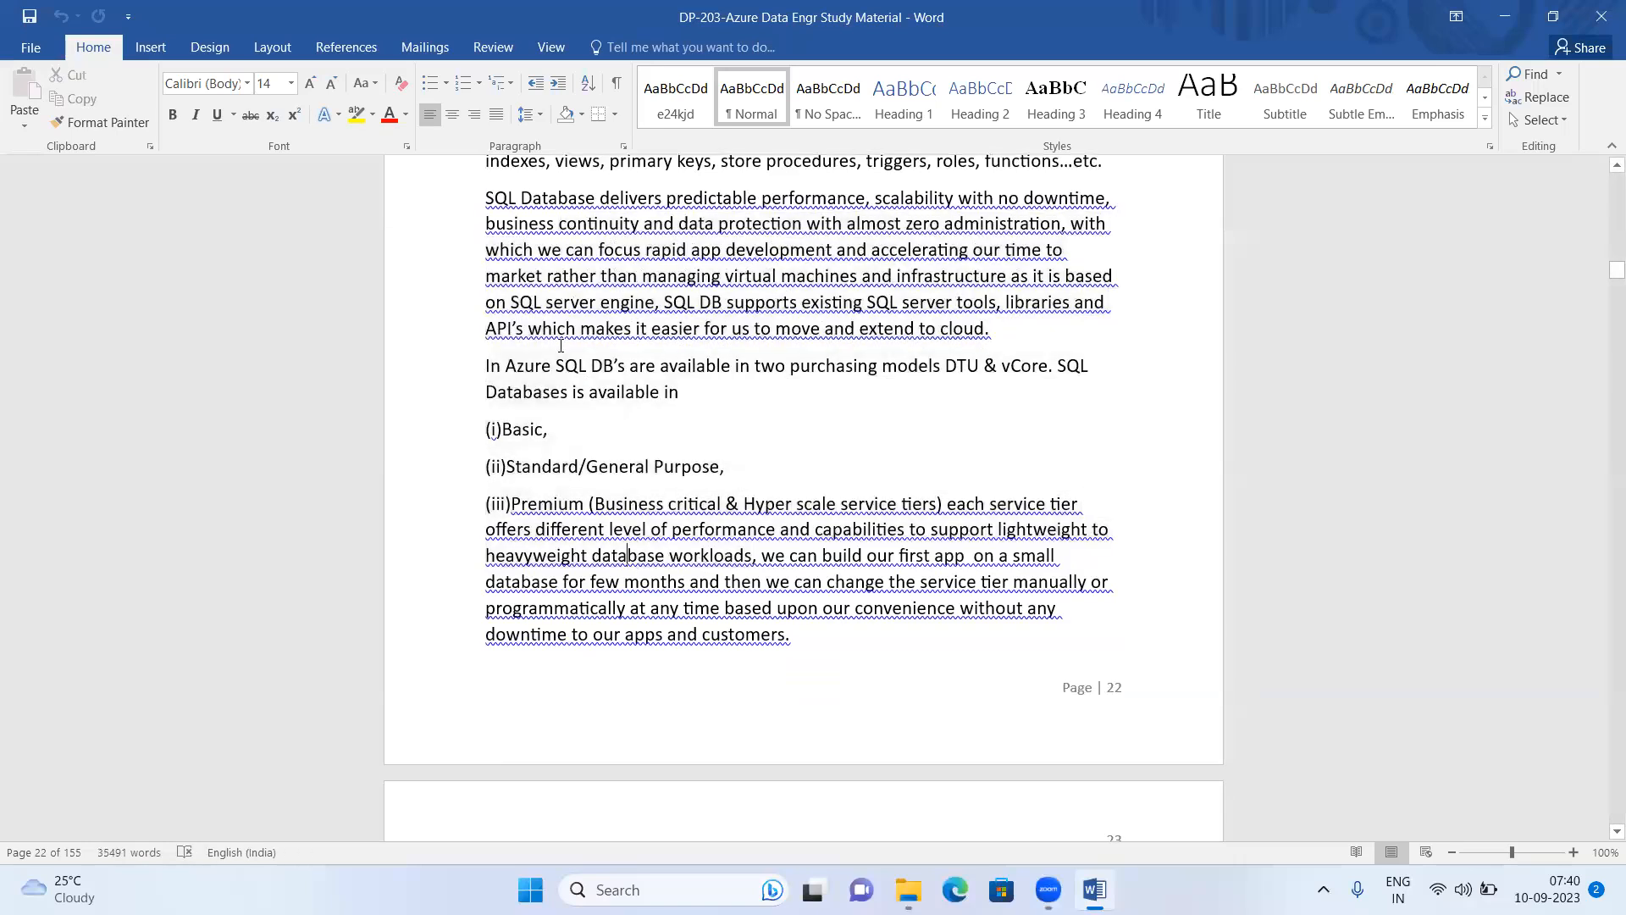
Dismiss the grammar flags on the "SQL Database delivers predictable performance" paragraph and the Premium service tier paragraph.
drag(487, 192, 805, 225)
click(818, 227)
right_click(821, 226)
click(902, 273)
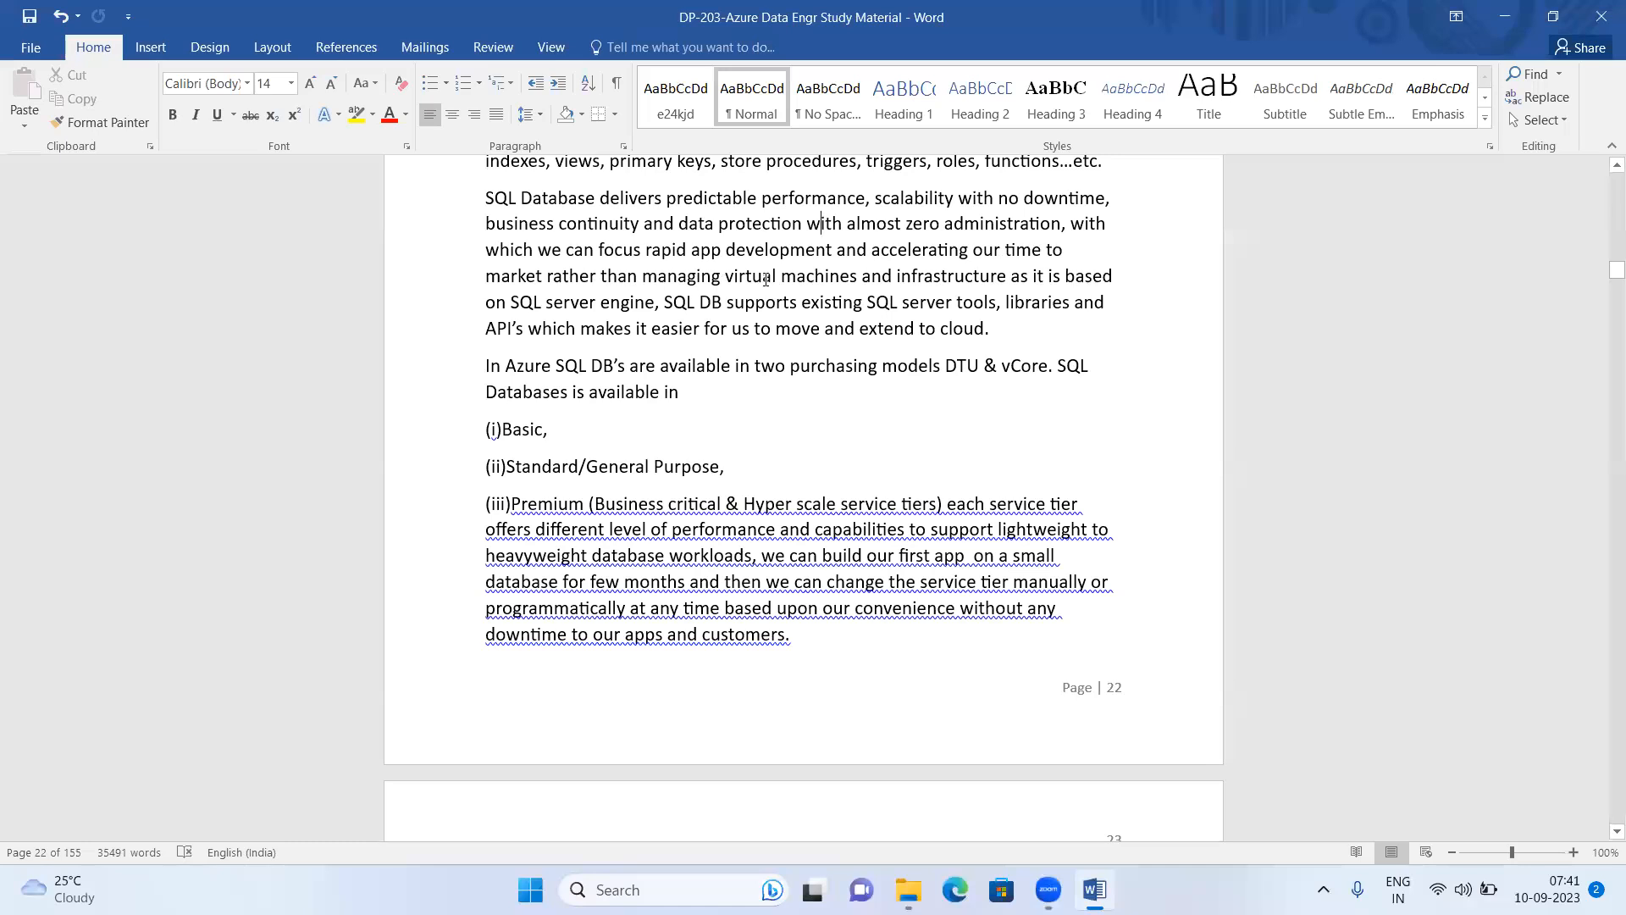
drag(1001, 276, 485, 198)
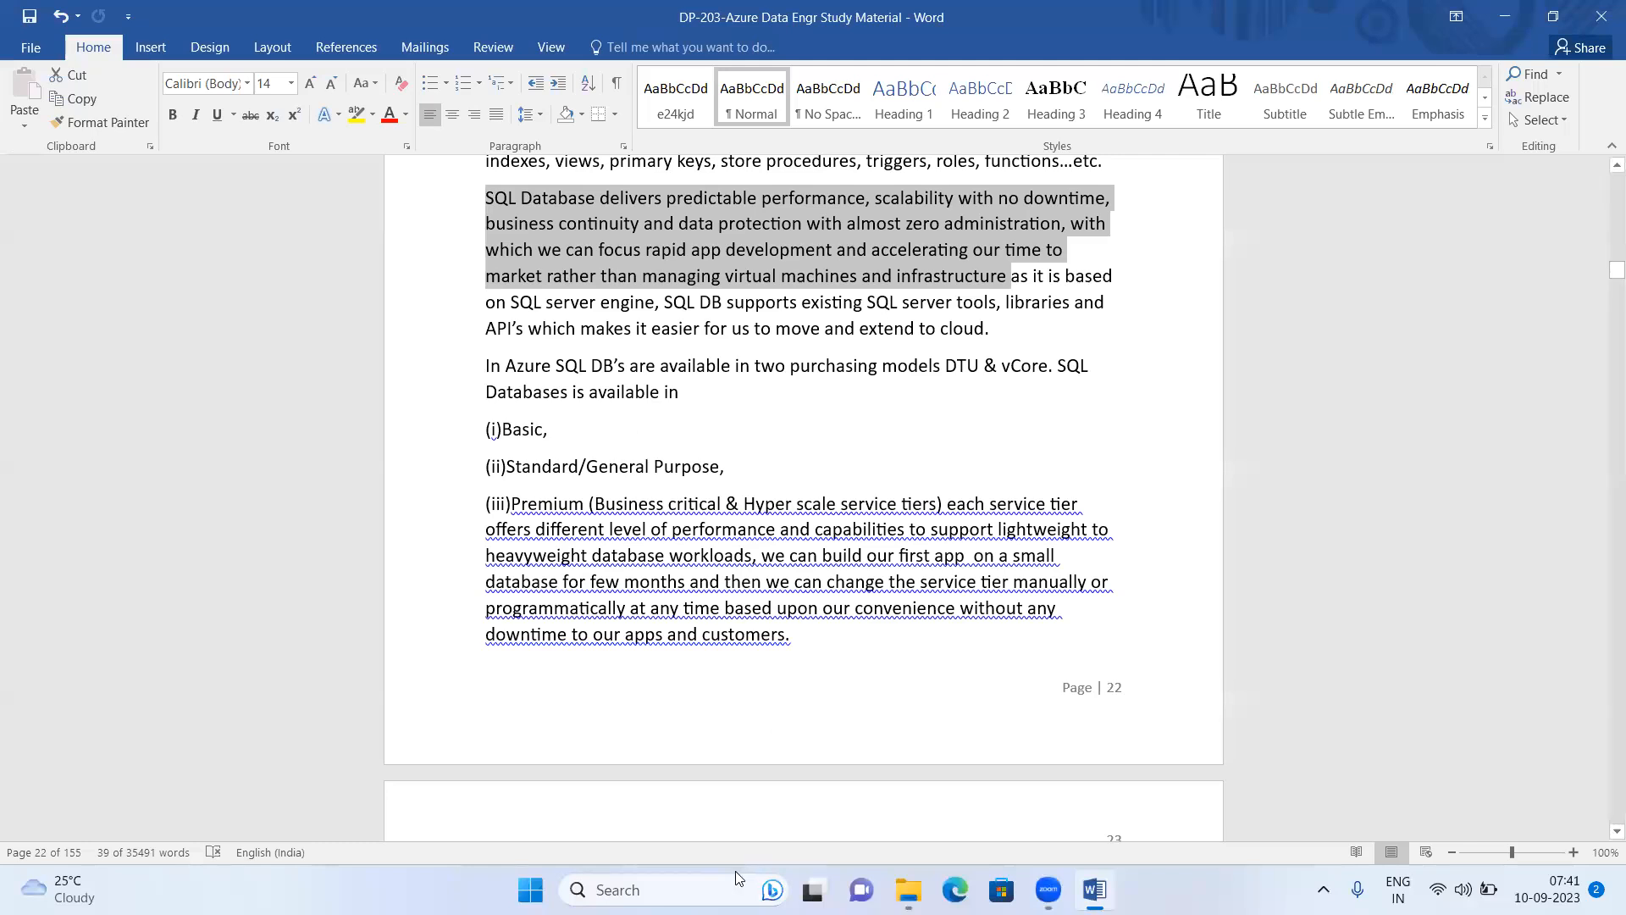
right_click(716, 504)
click(796, 555)
Read the benefits of SQL DB as a service on page 23, selecting the key phrases, and continue to the deployment options.
scroll(811, 610, down, 2)
scroll(763, 556, down, 5)
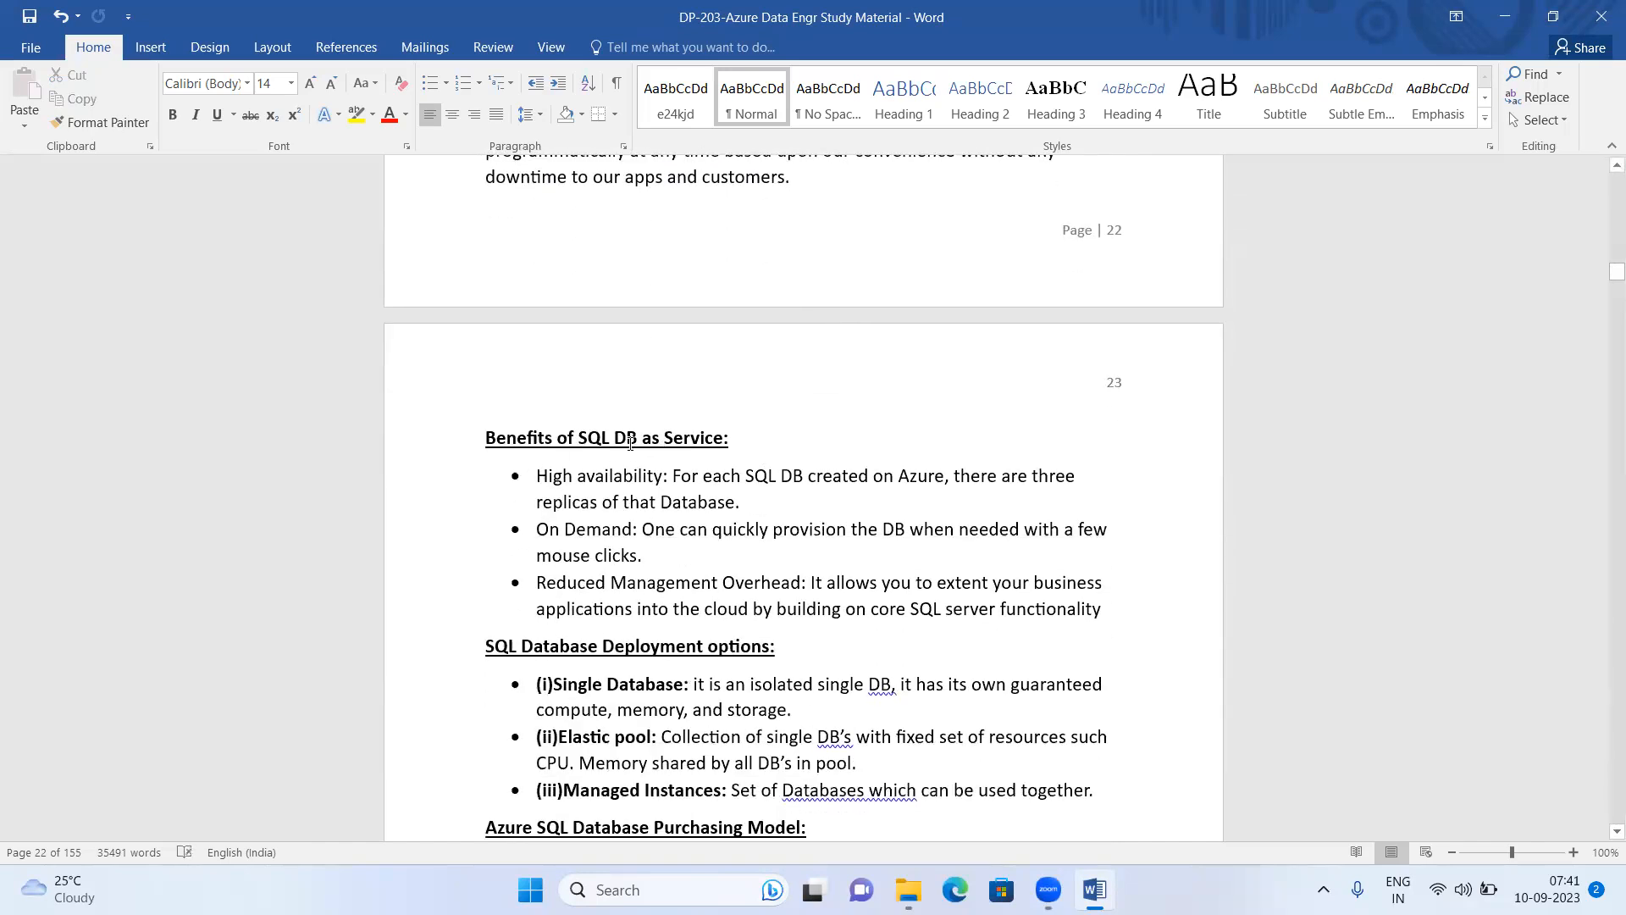
drag(569, 479, 665, 470)
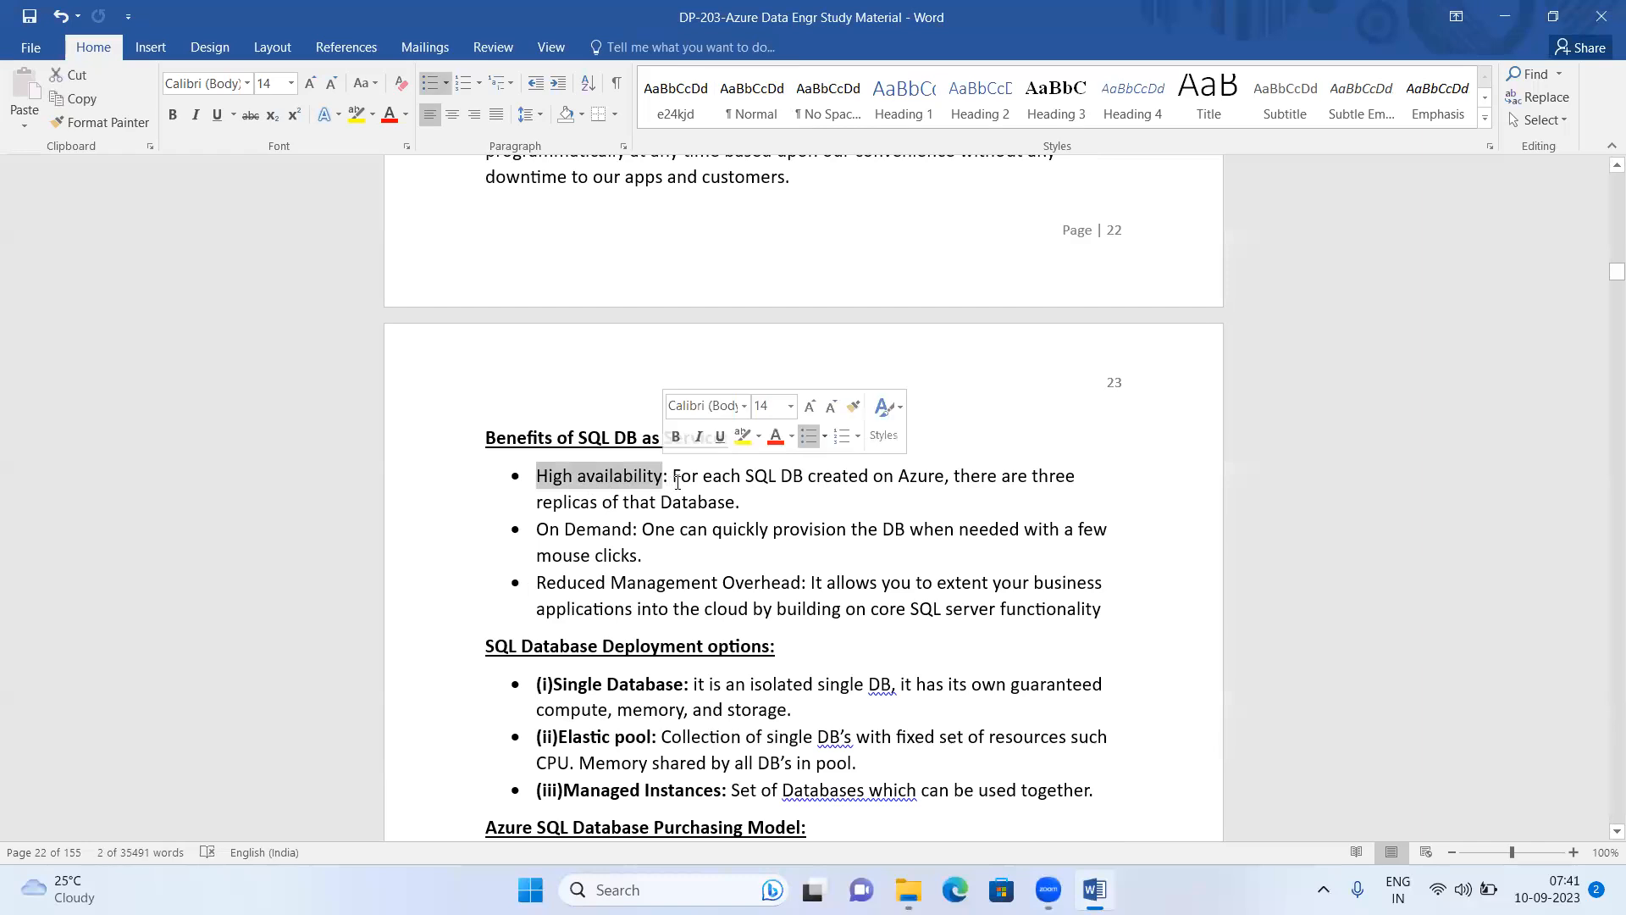
drag(674, 475, 750, 507)
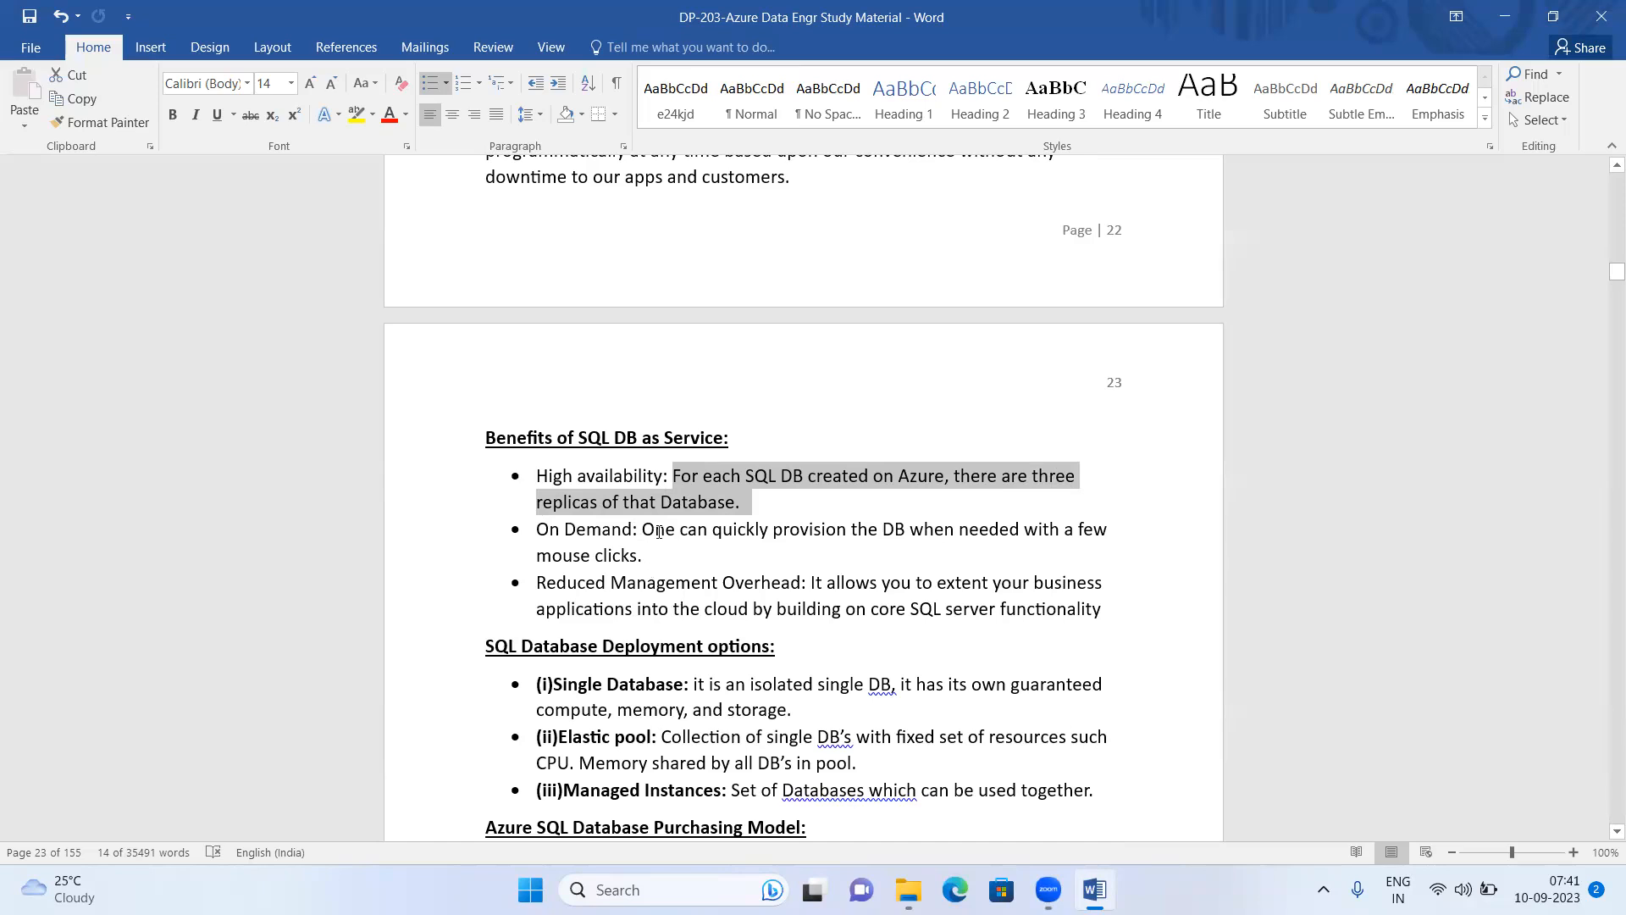
drag(652, 532, 1072, 601)
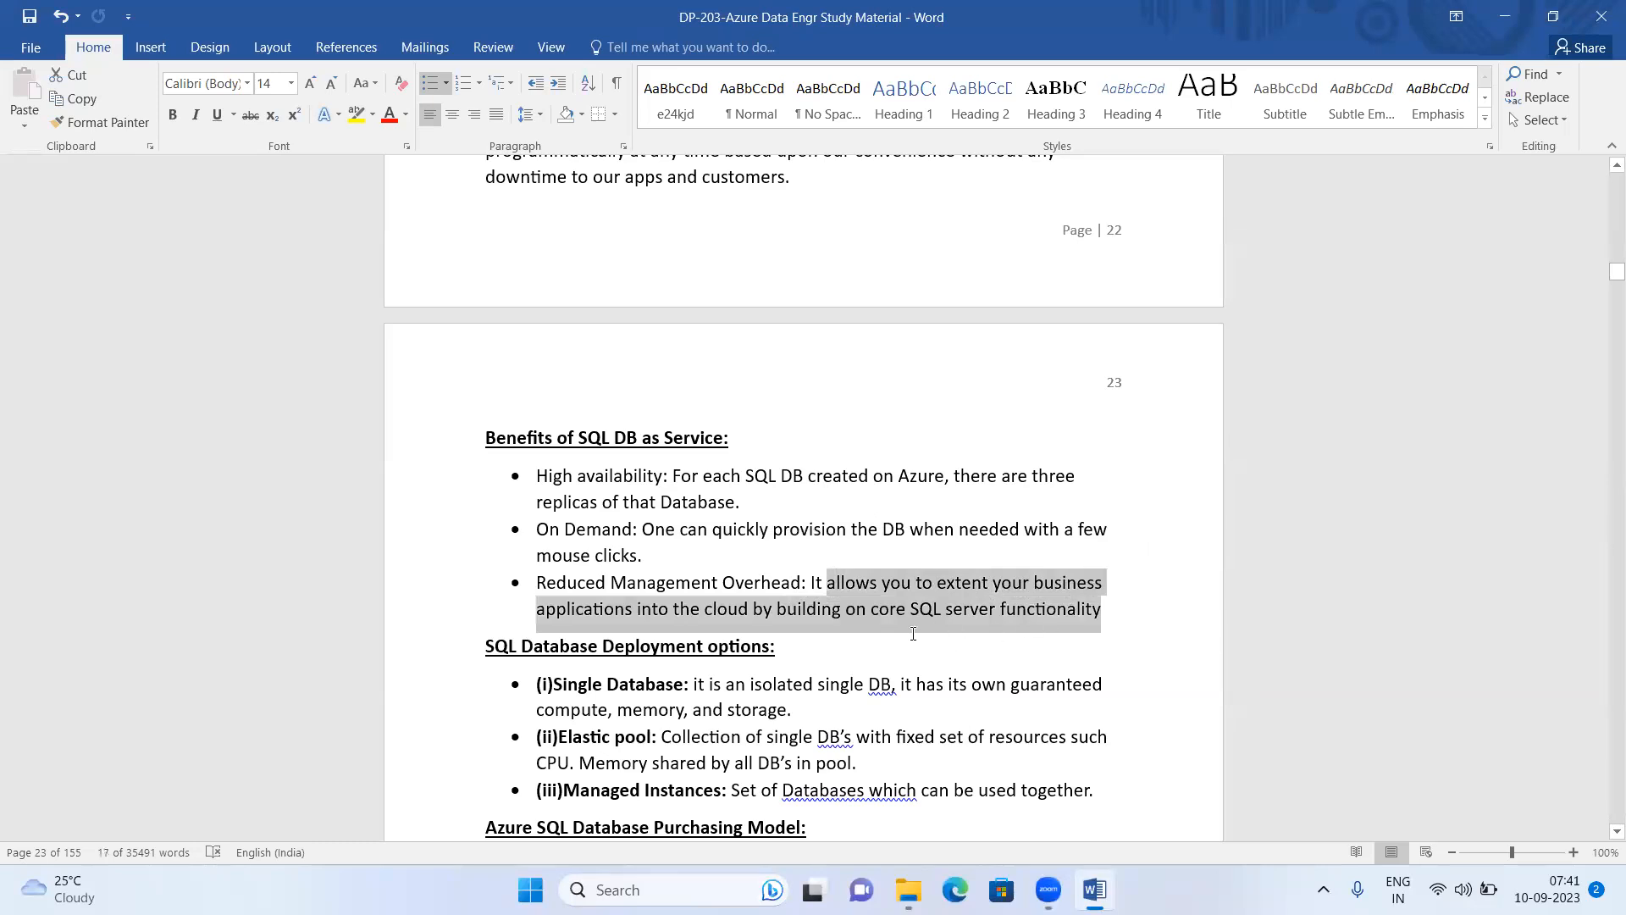
scroll(886, 649, down, 3)
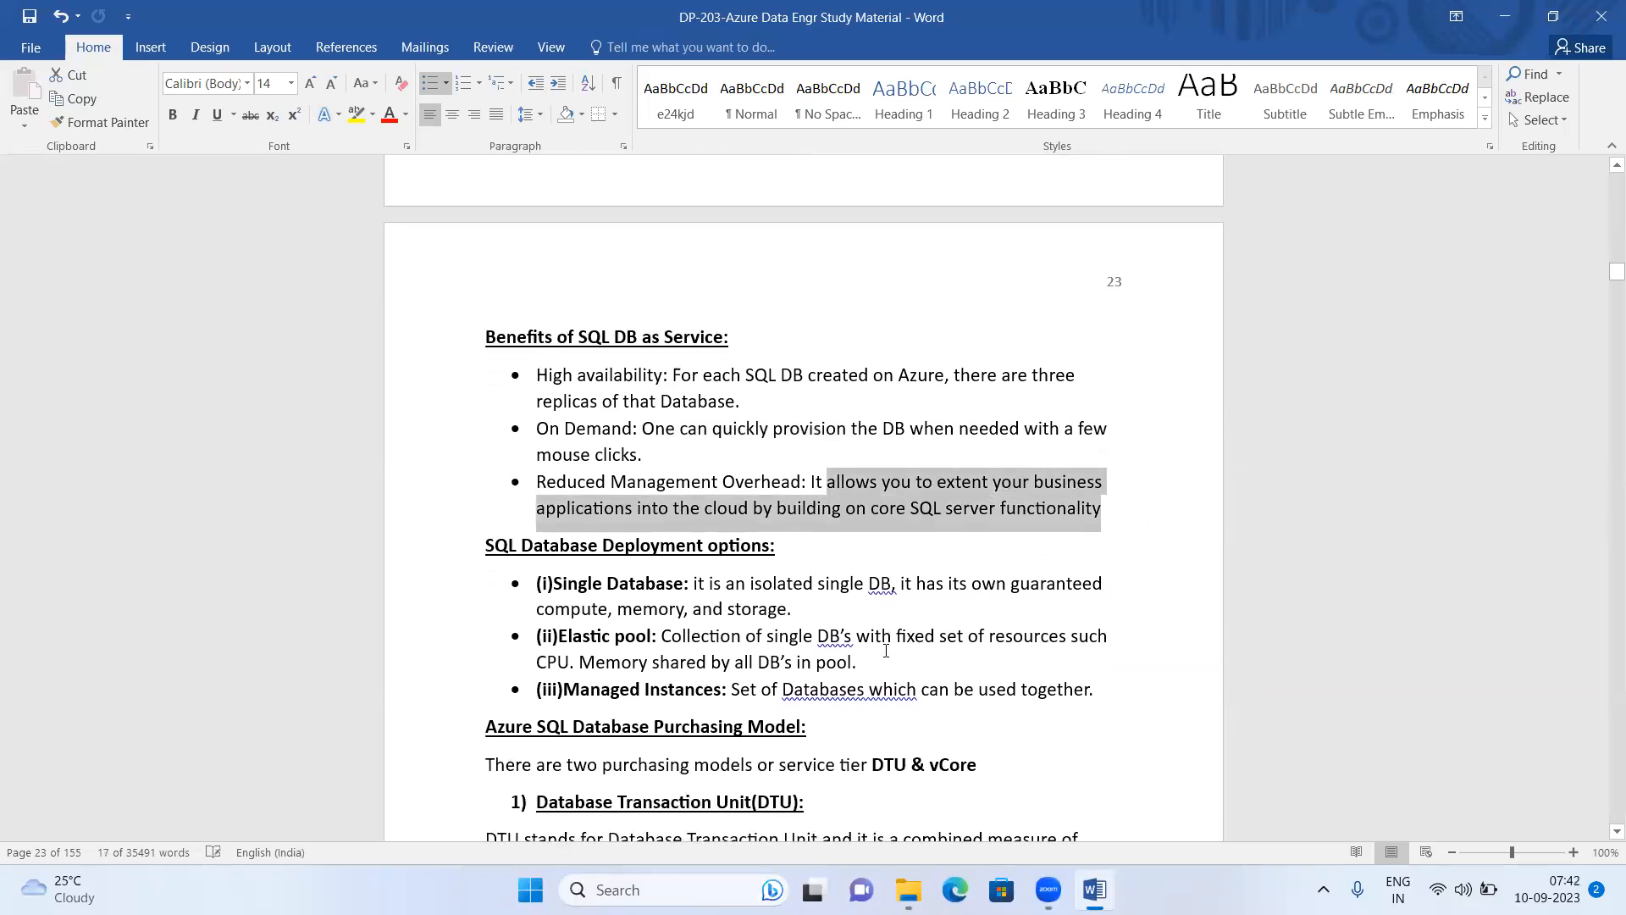
scroll(1057, 542, down, 3)
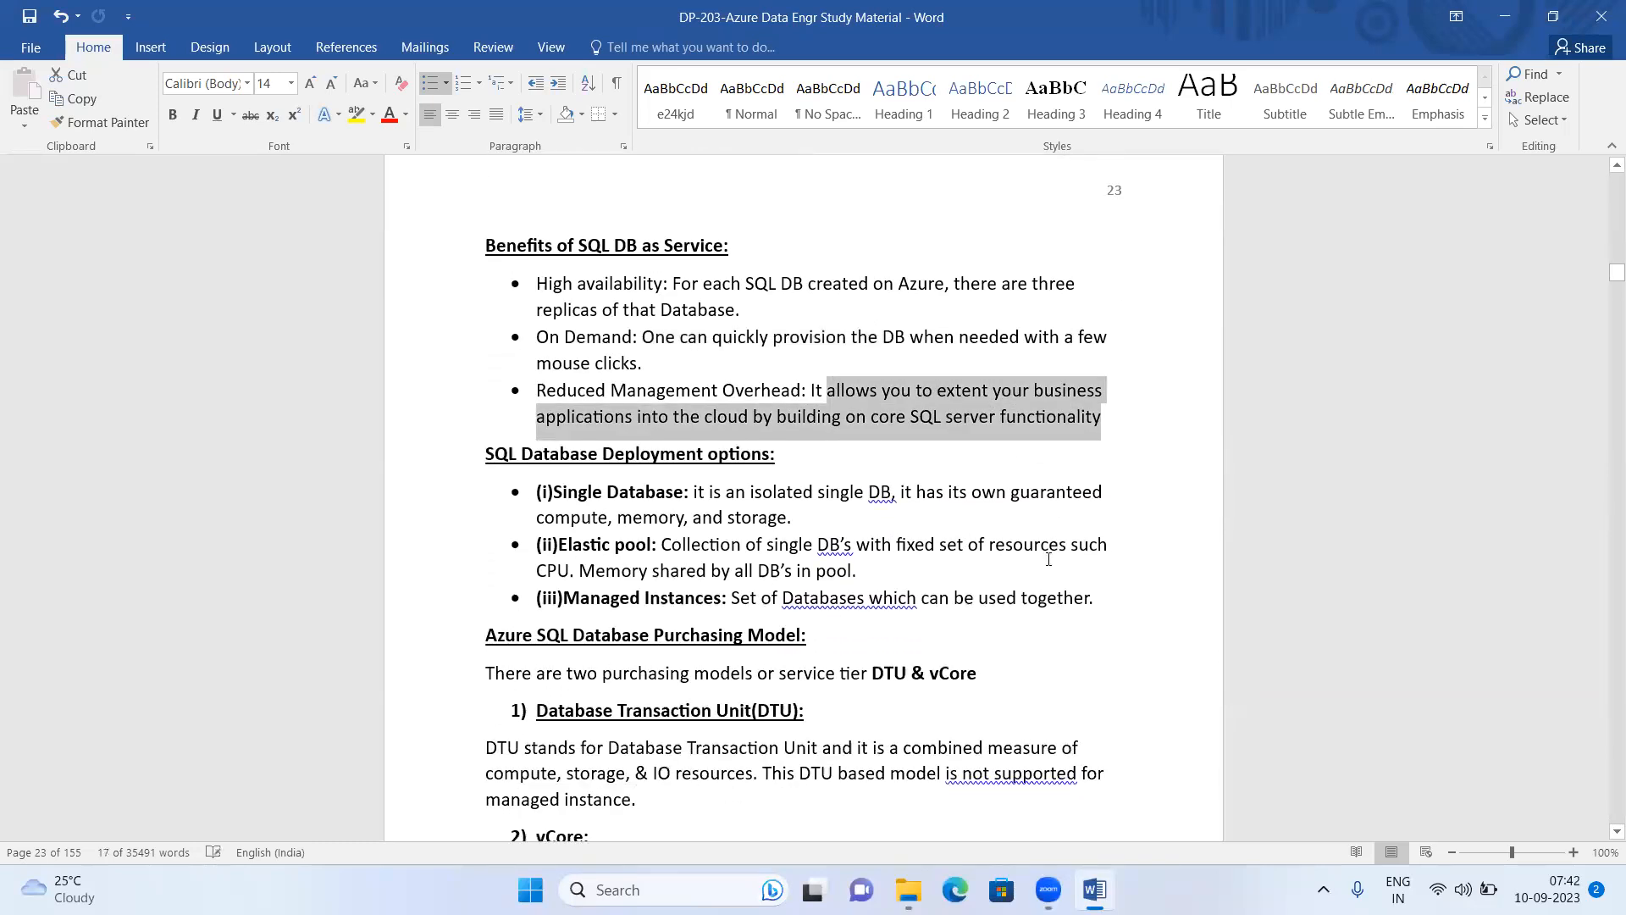
Read the SQL Database deployment options, selecting the heading, the three option names and the Single Database definition.
click(793, 559)
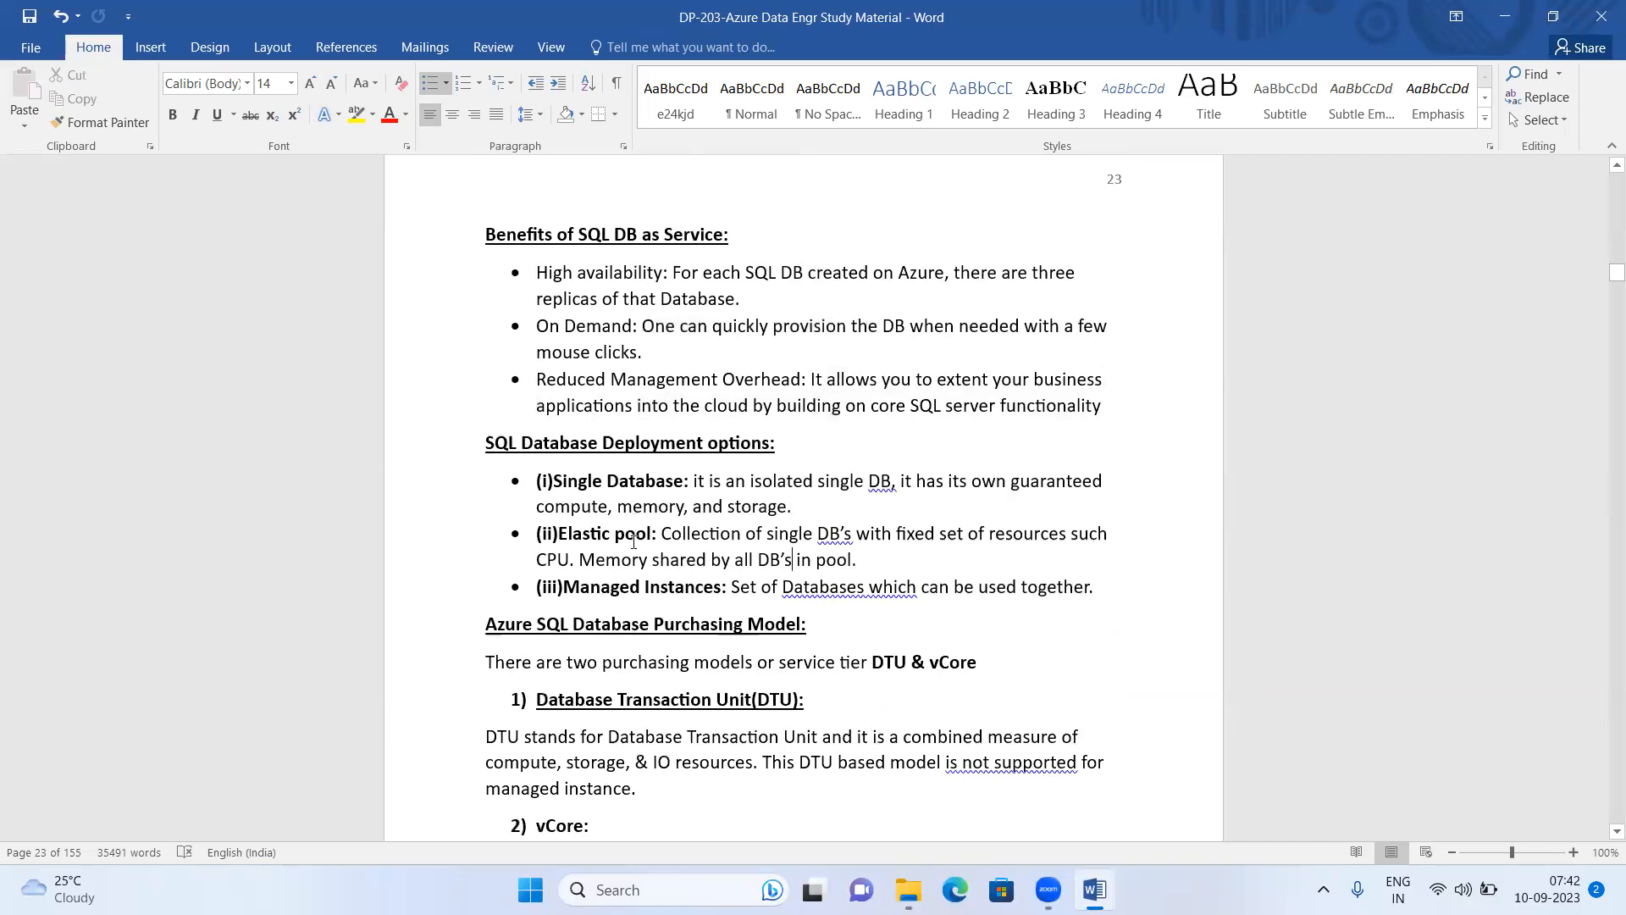
scroll(633, 542, down, 4)
drag(487, 290, 754, 289)
drag(555, 329, 652, 331)
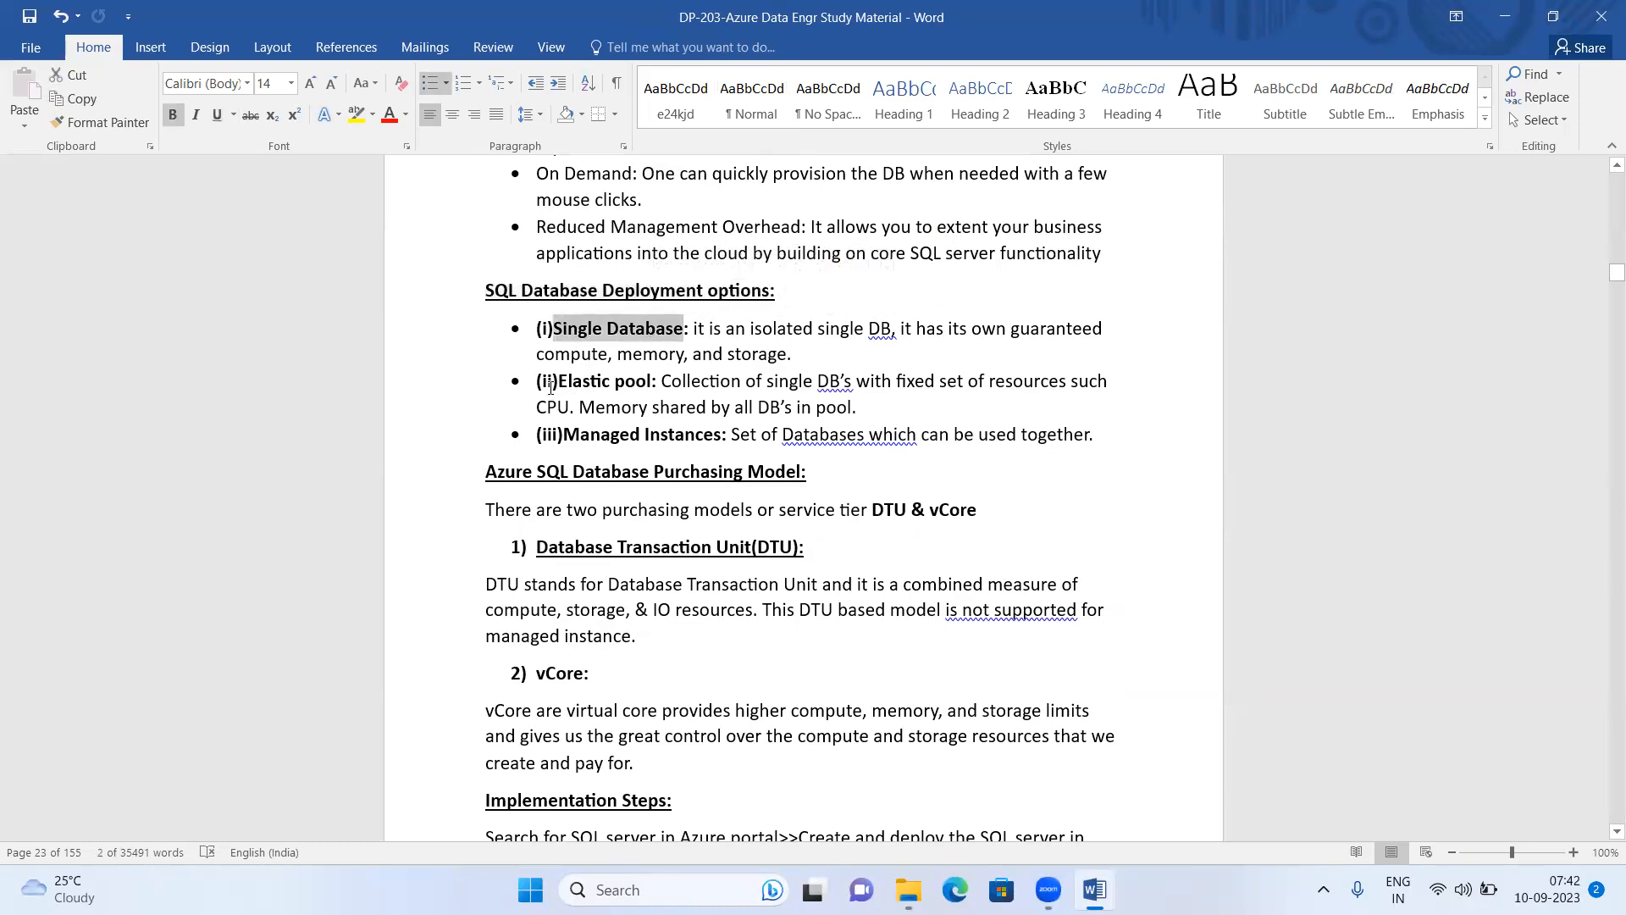
drag(556, 381, 653, 379)
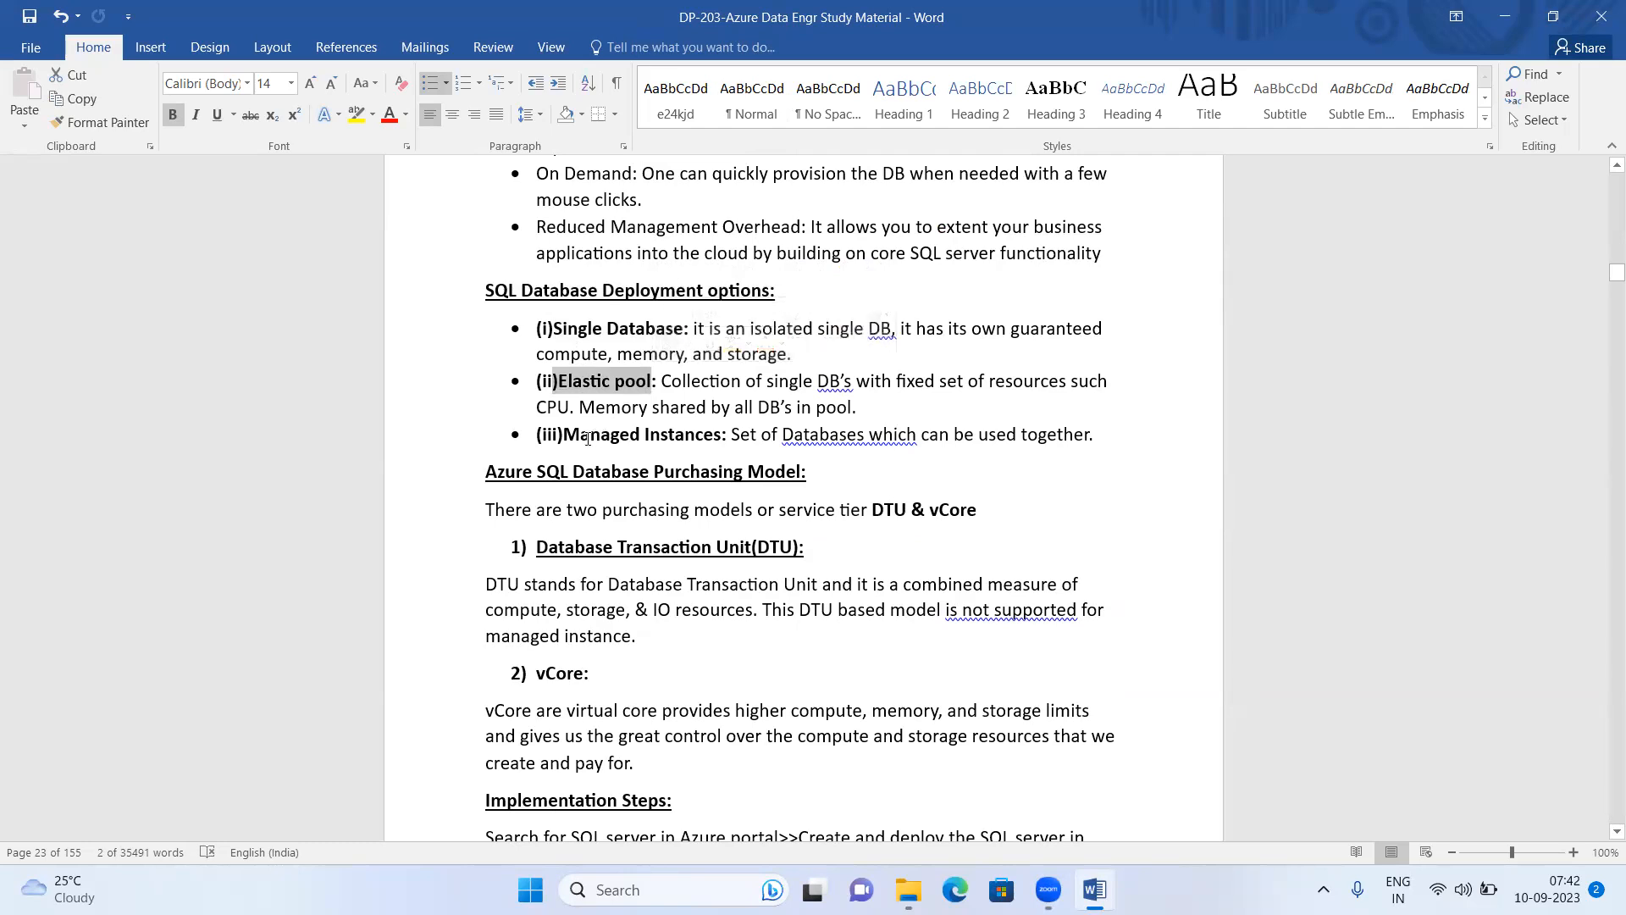
drag(564, 435, 687, 436)
drag(554, 329, 1106, 330)
drag(856, 354, 780, 352)
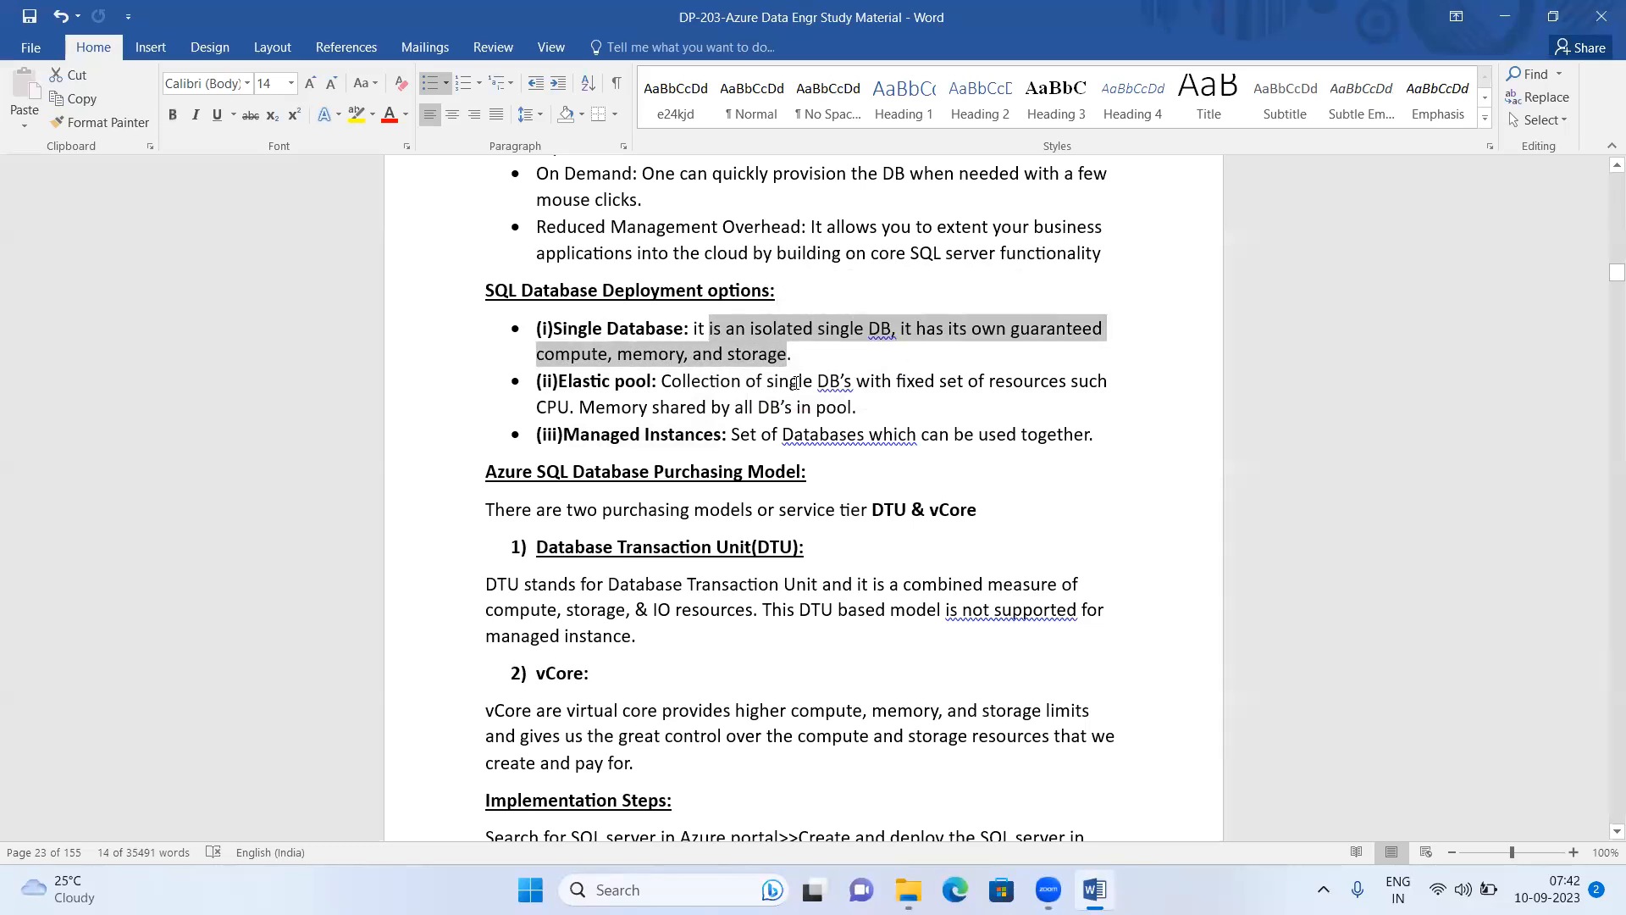
click(796, 382)
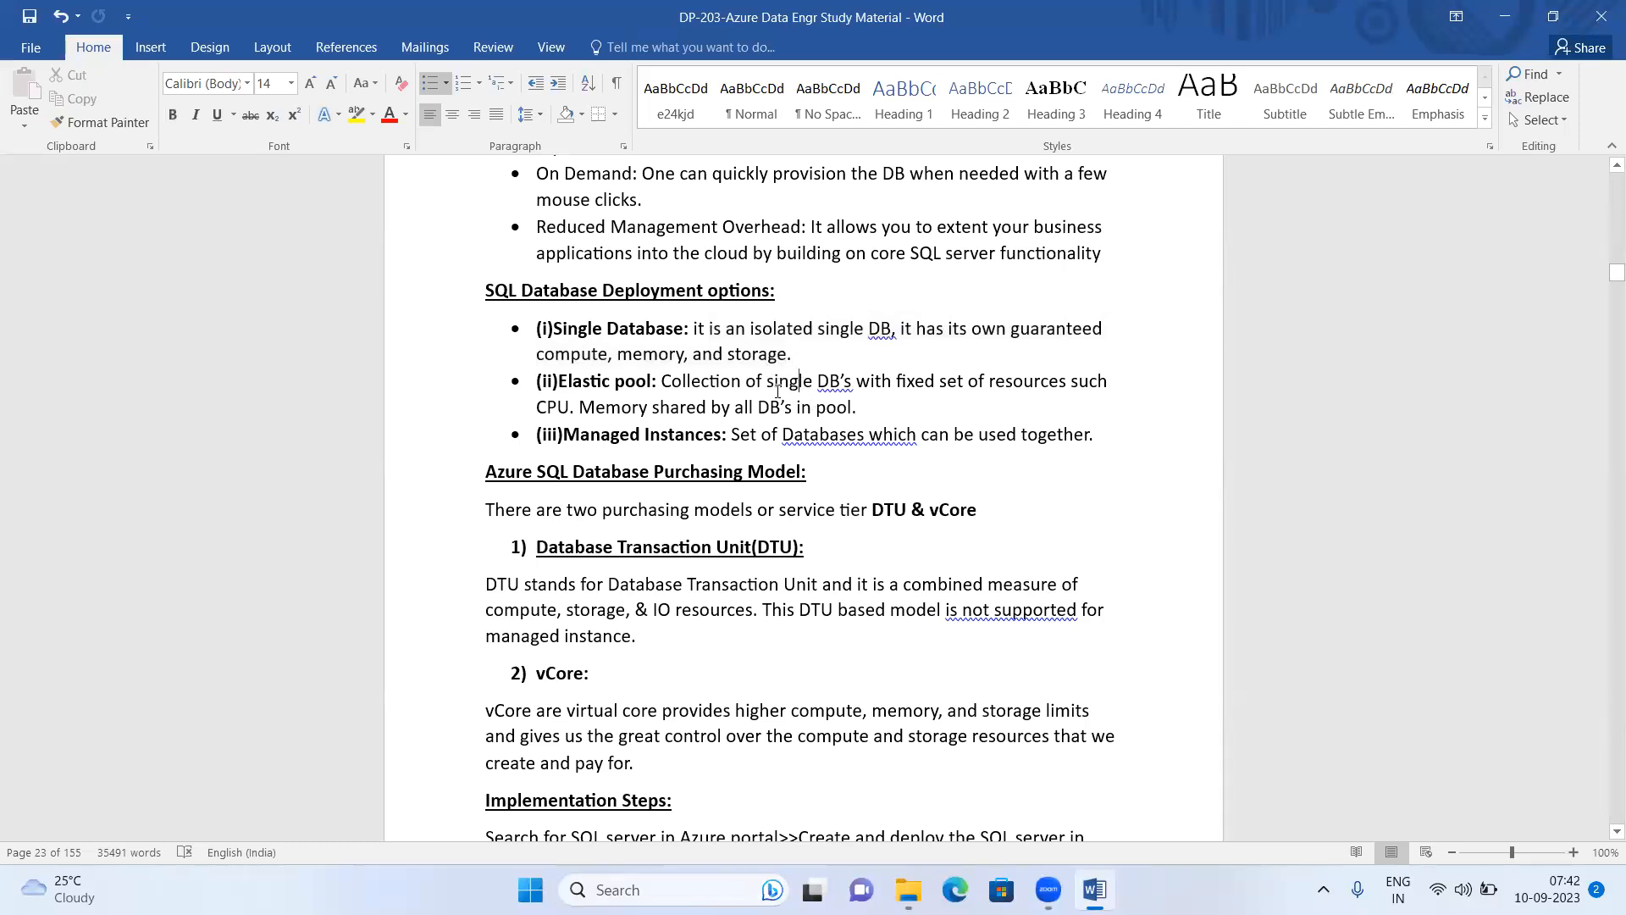
Launch Notepad with a blank note and maximize its window.
key(super+r)
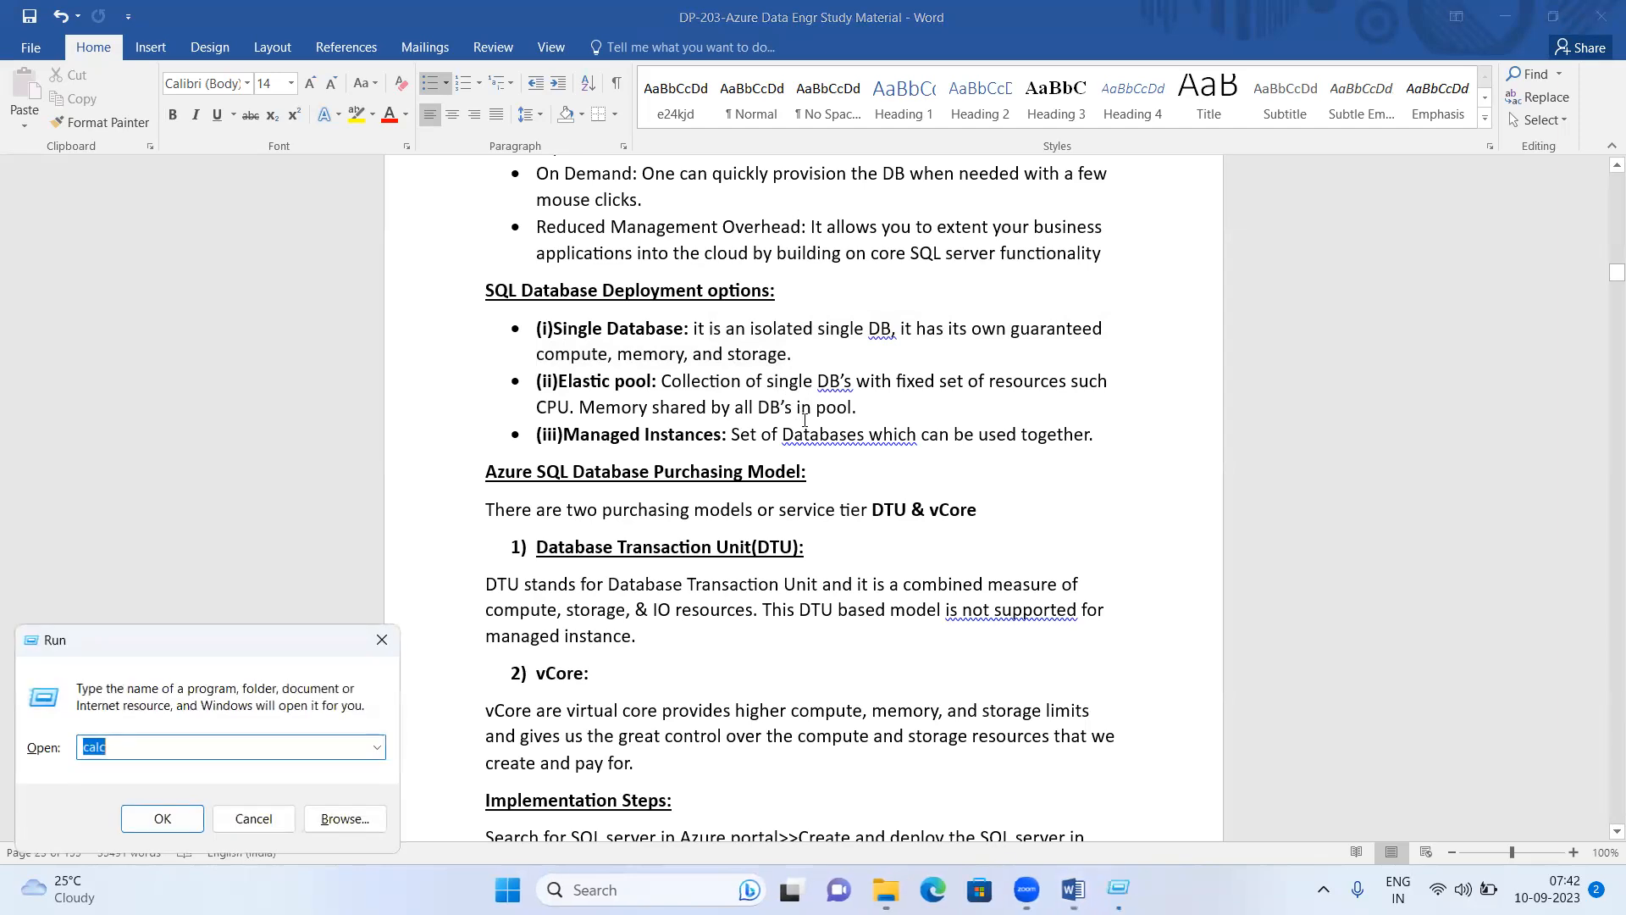
text(note)
key(Down)
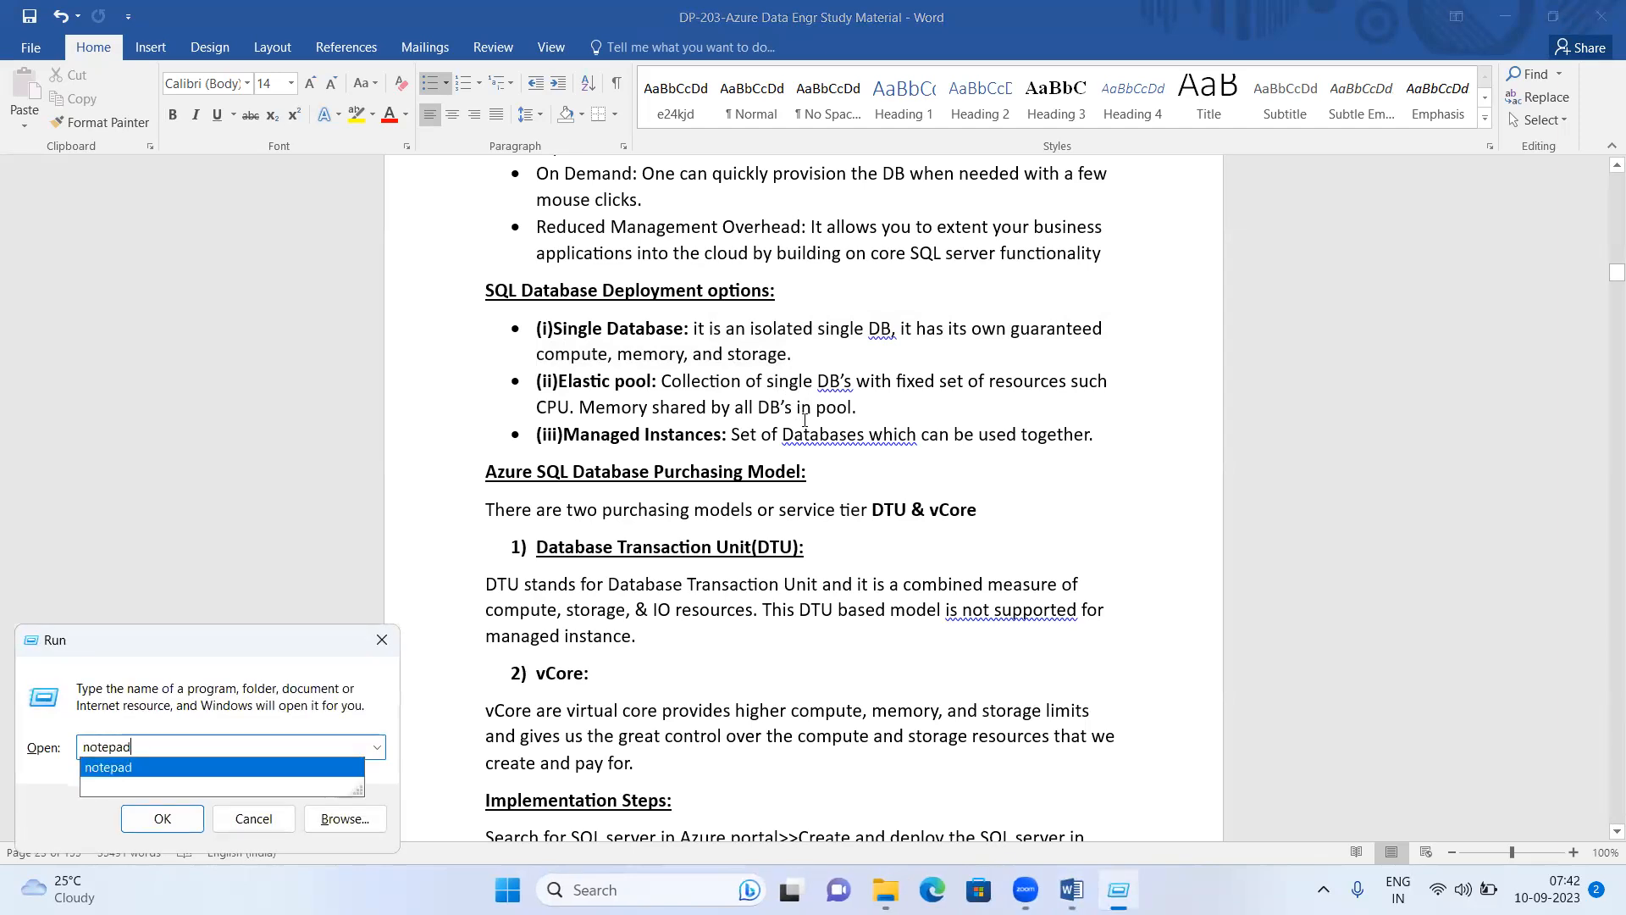
key(Return)
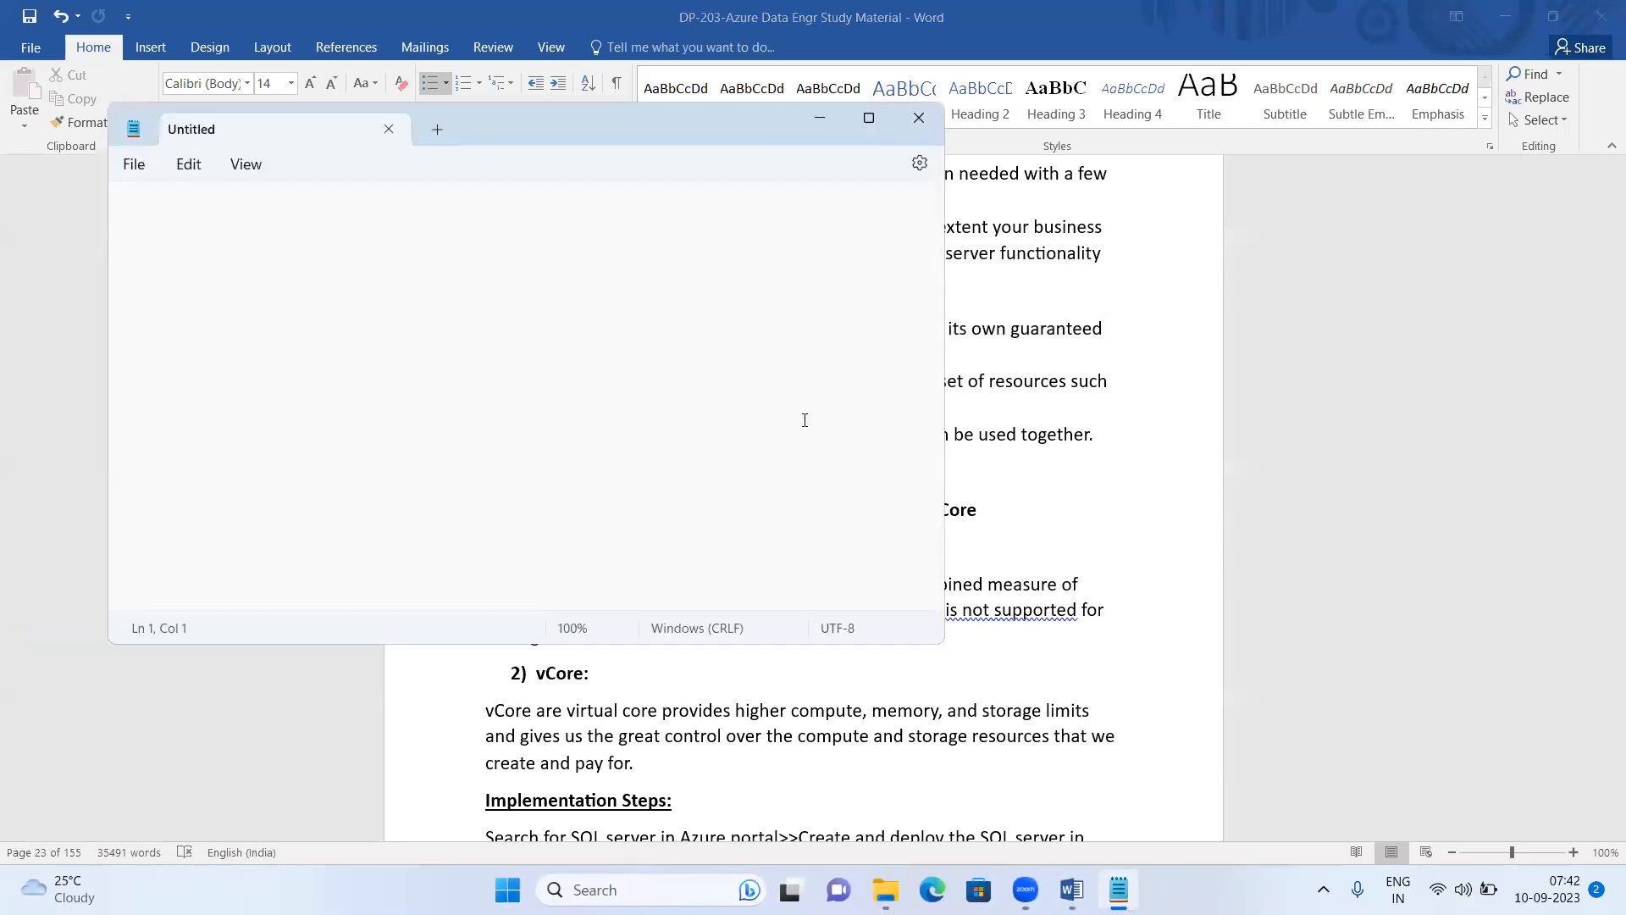
click(873, 118)
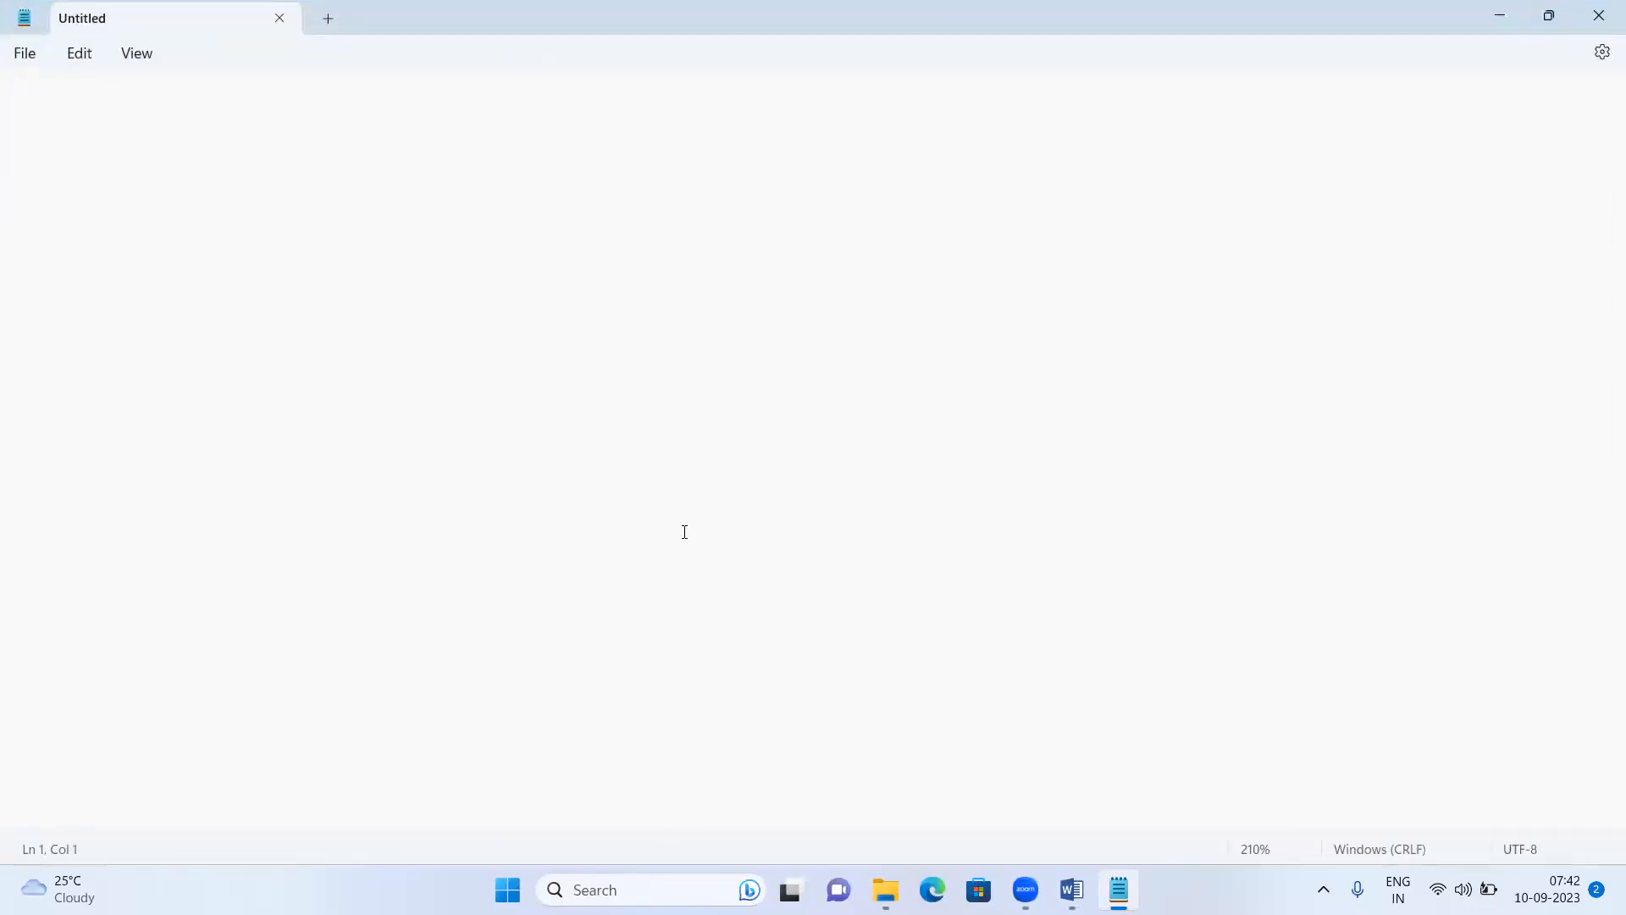
Write over two lines "when we are deploying SQL DB in cloud computing portal then along with that we have to deploy SQL Server also.".
text(when we are depo)
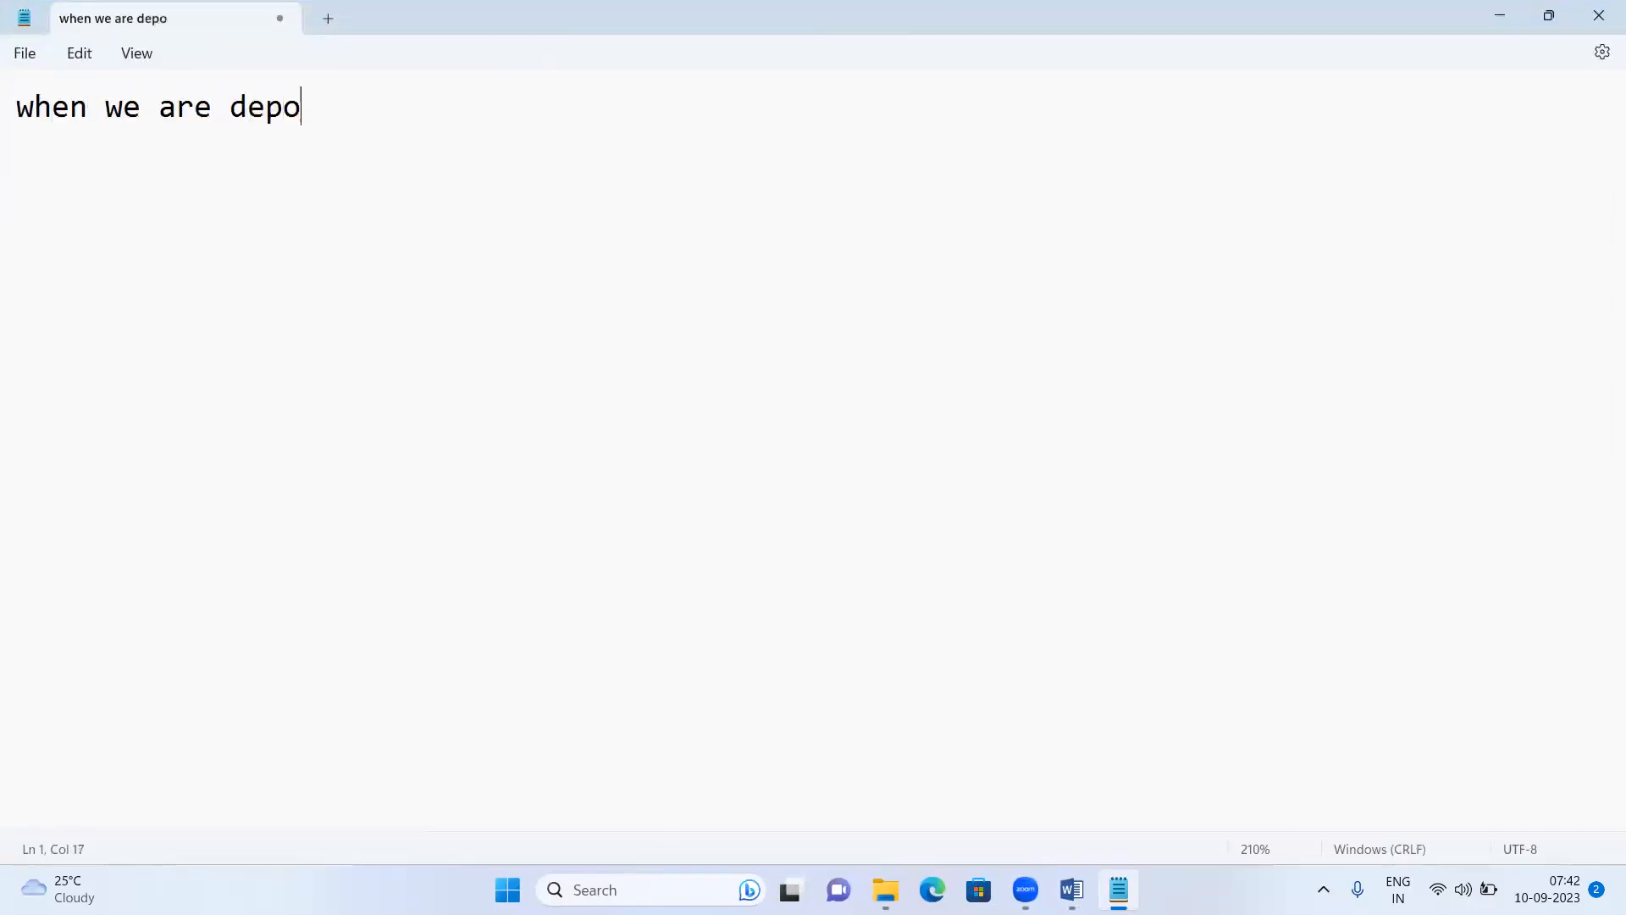
key(BackSpace)
text(loying SQ)
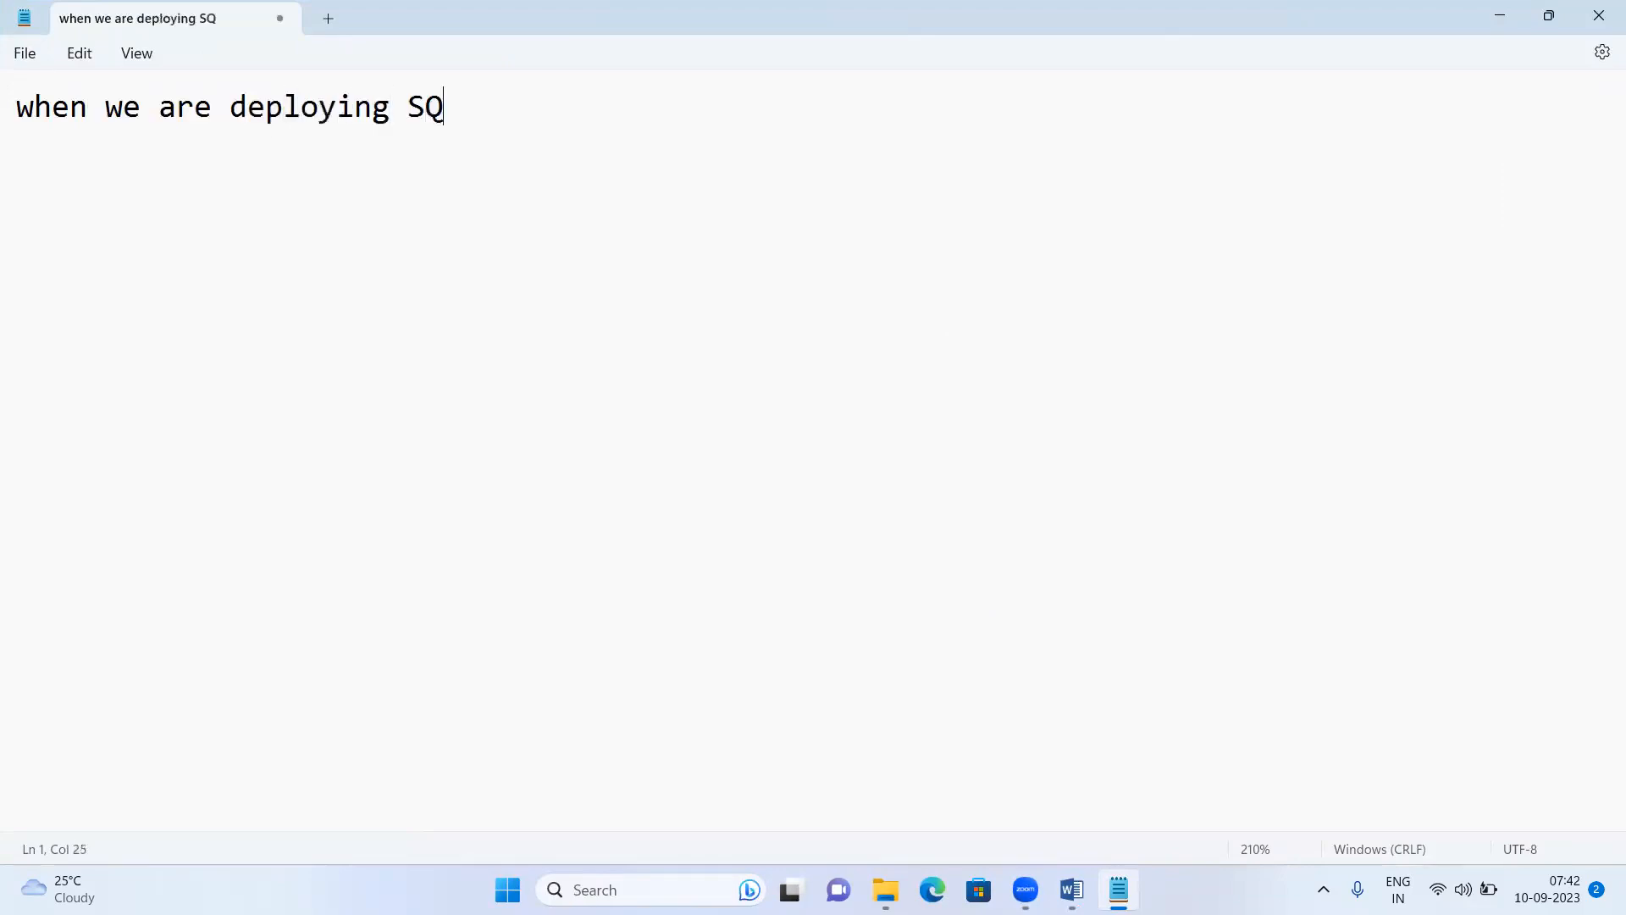
text(L DB in clouc)
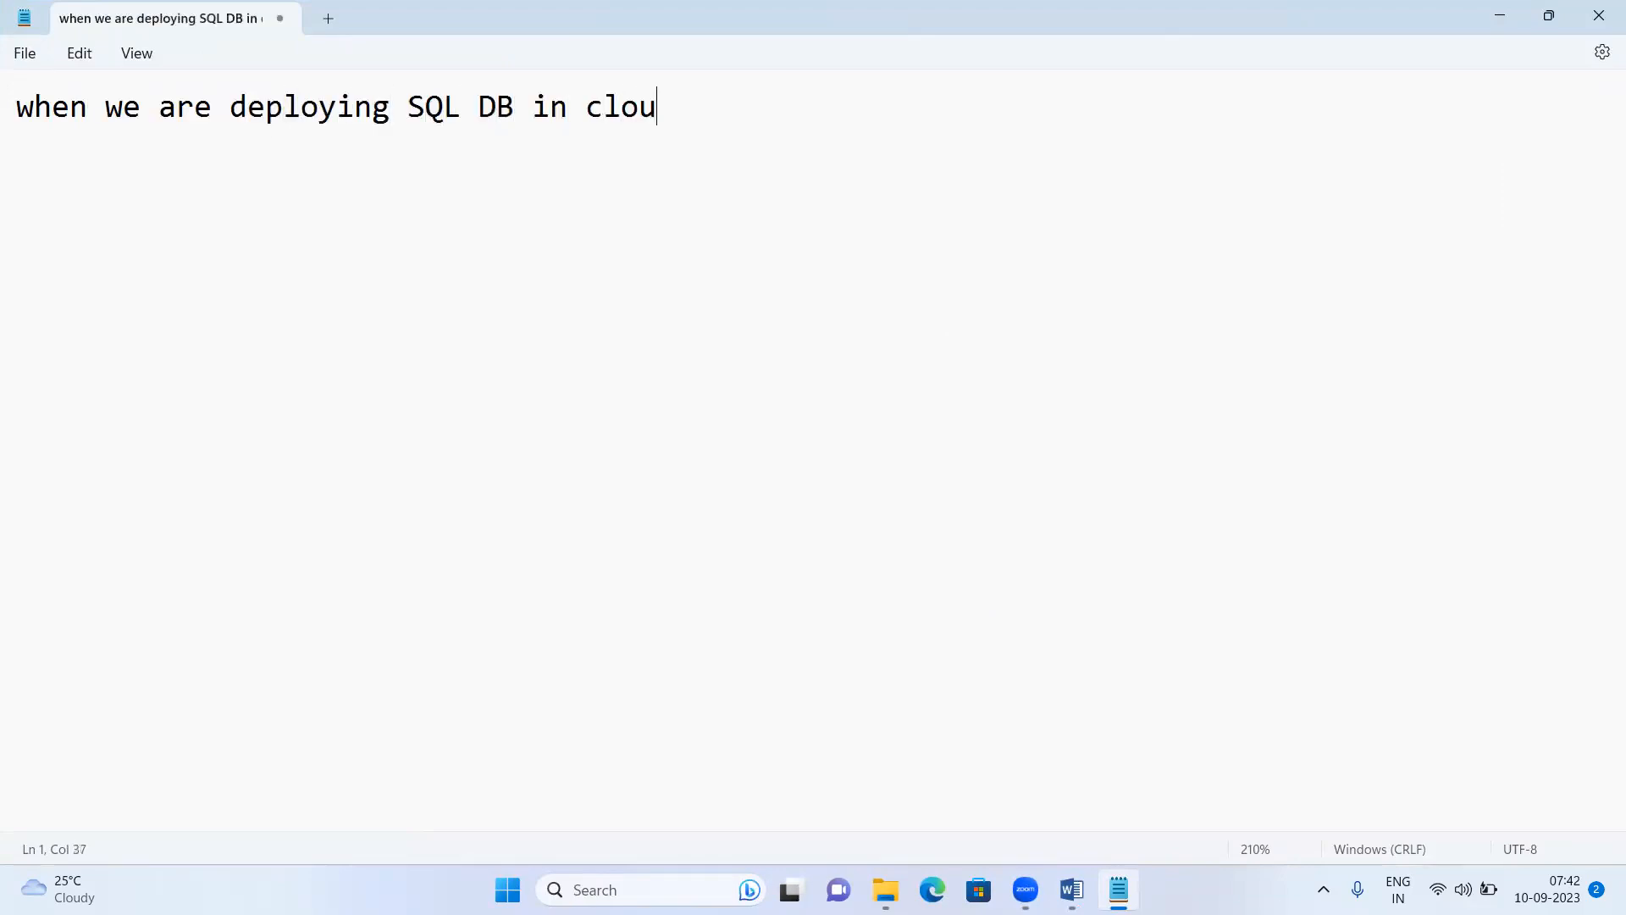
key(BackSpace)
key(BackSpace)
text(d computi)
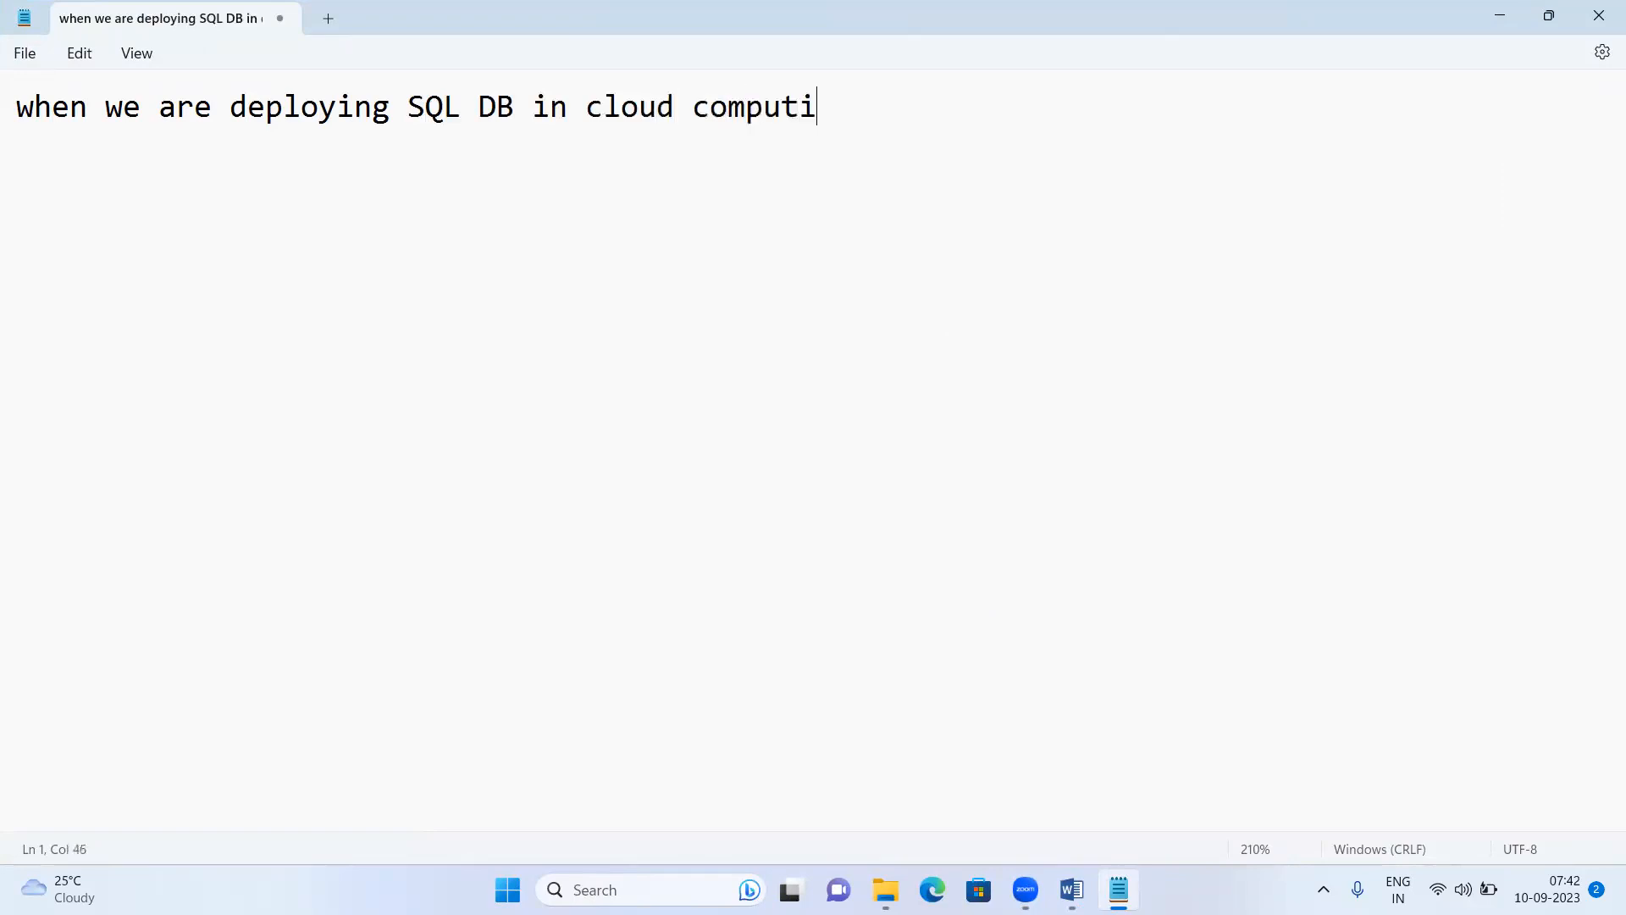
text(ng portal then a)
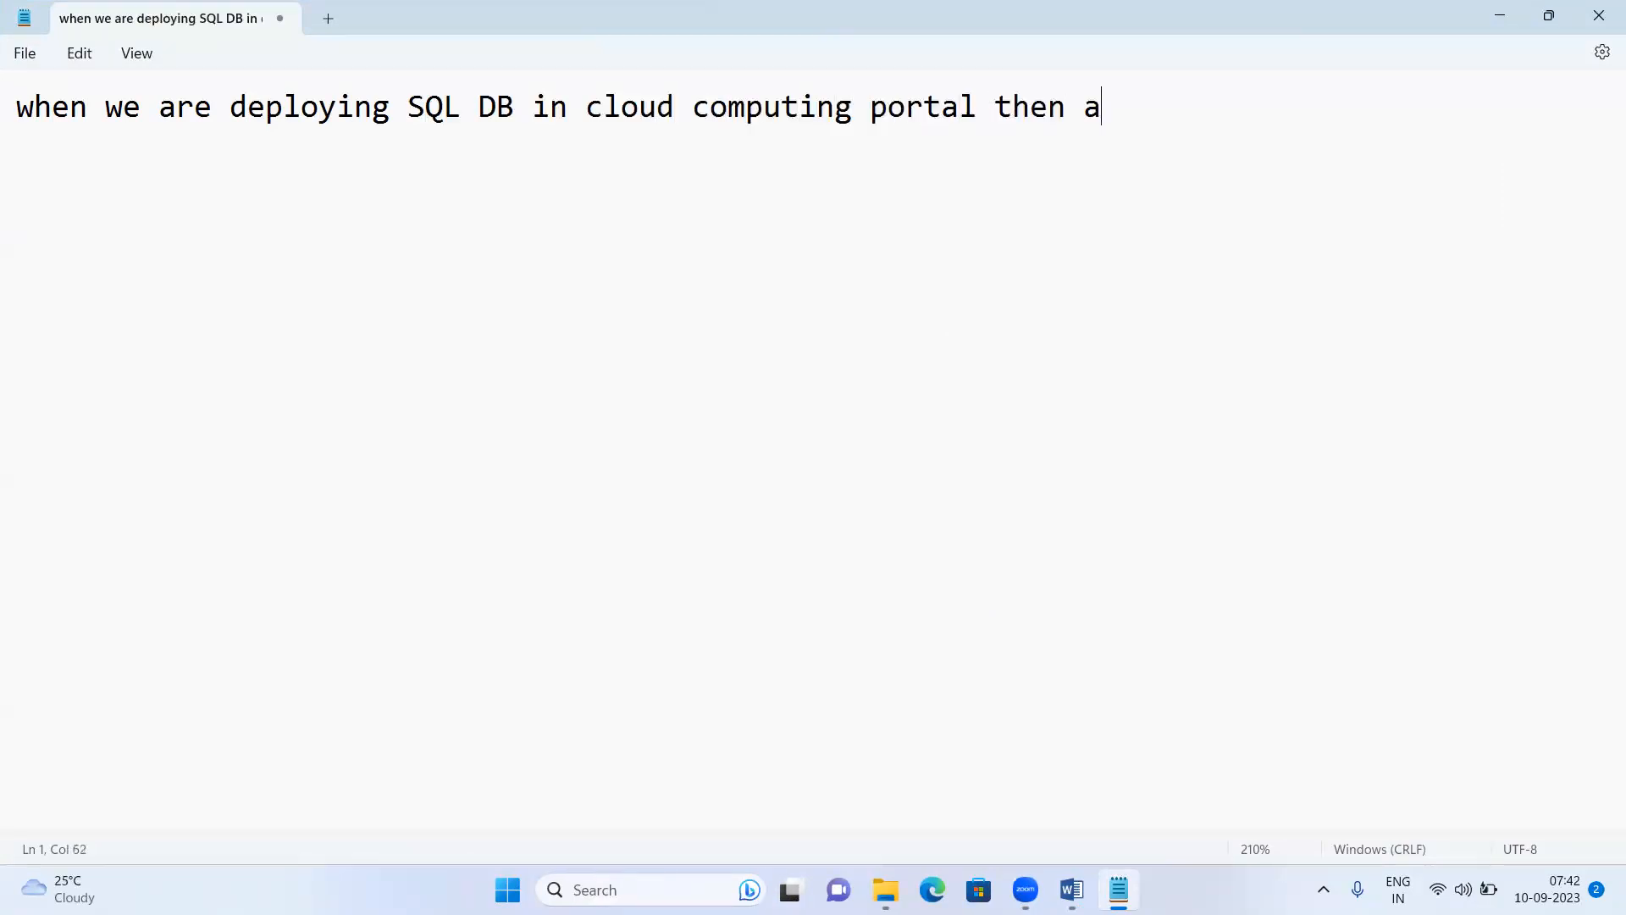
text(long with theat)
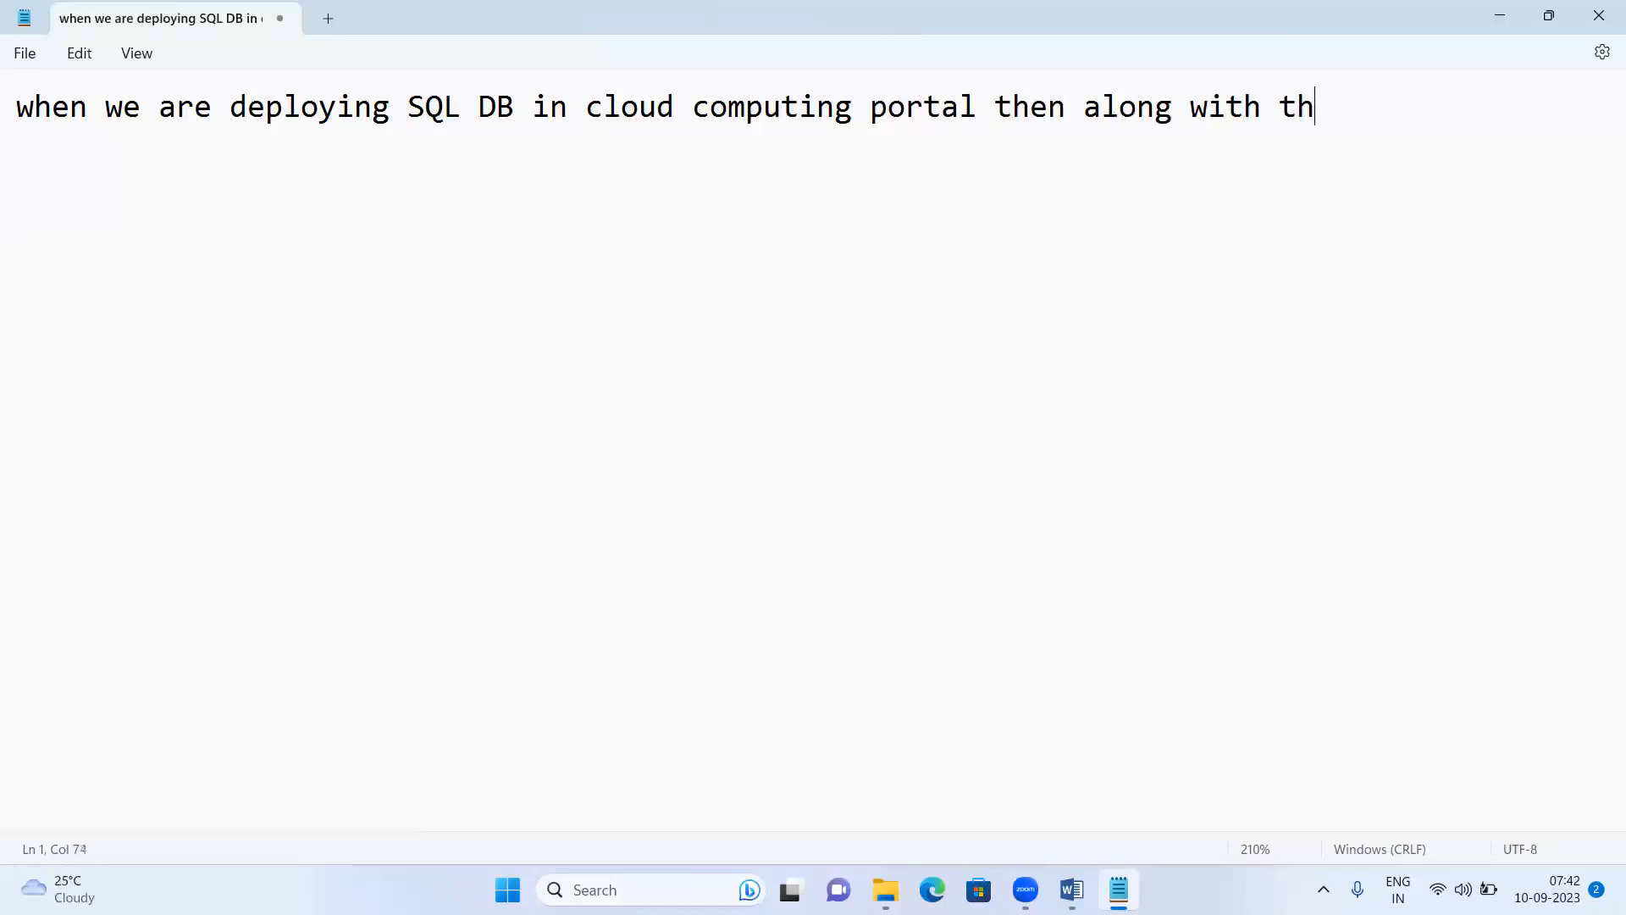
key(BackSpace)
key(BackSpace)
key(BackSpace)
key(BackSpace)
text(at we have to de)
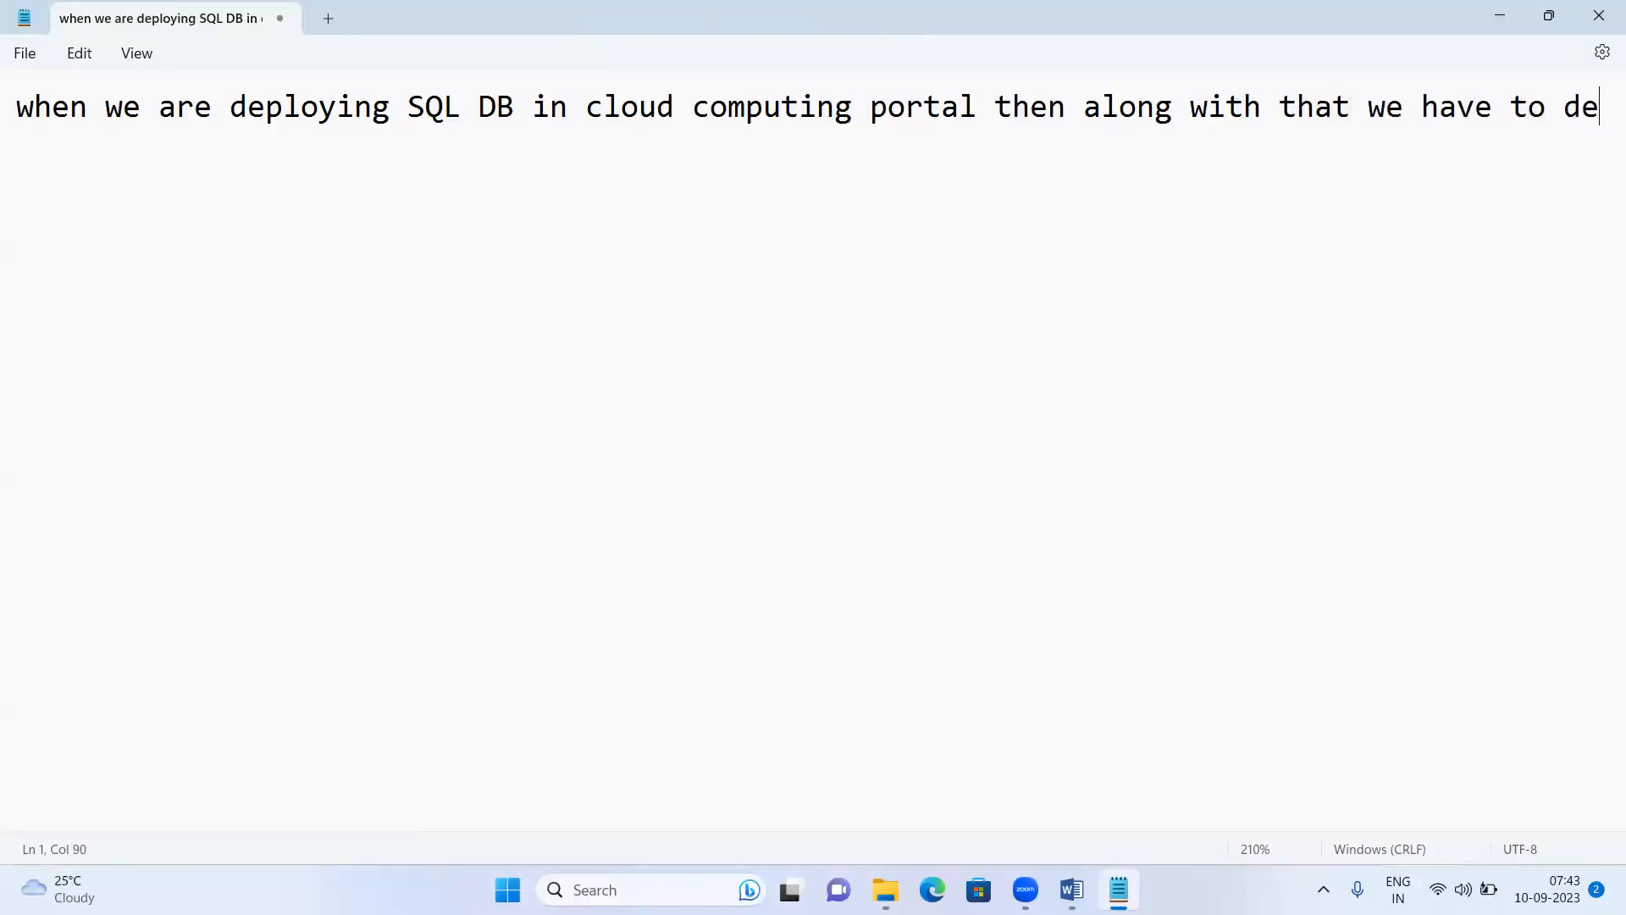
key(BackSpace)
key(BackSpace)
key(BackSpace)
key(Return)
text(depl)
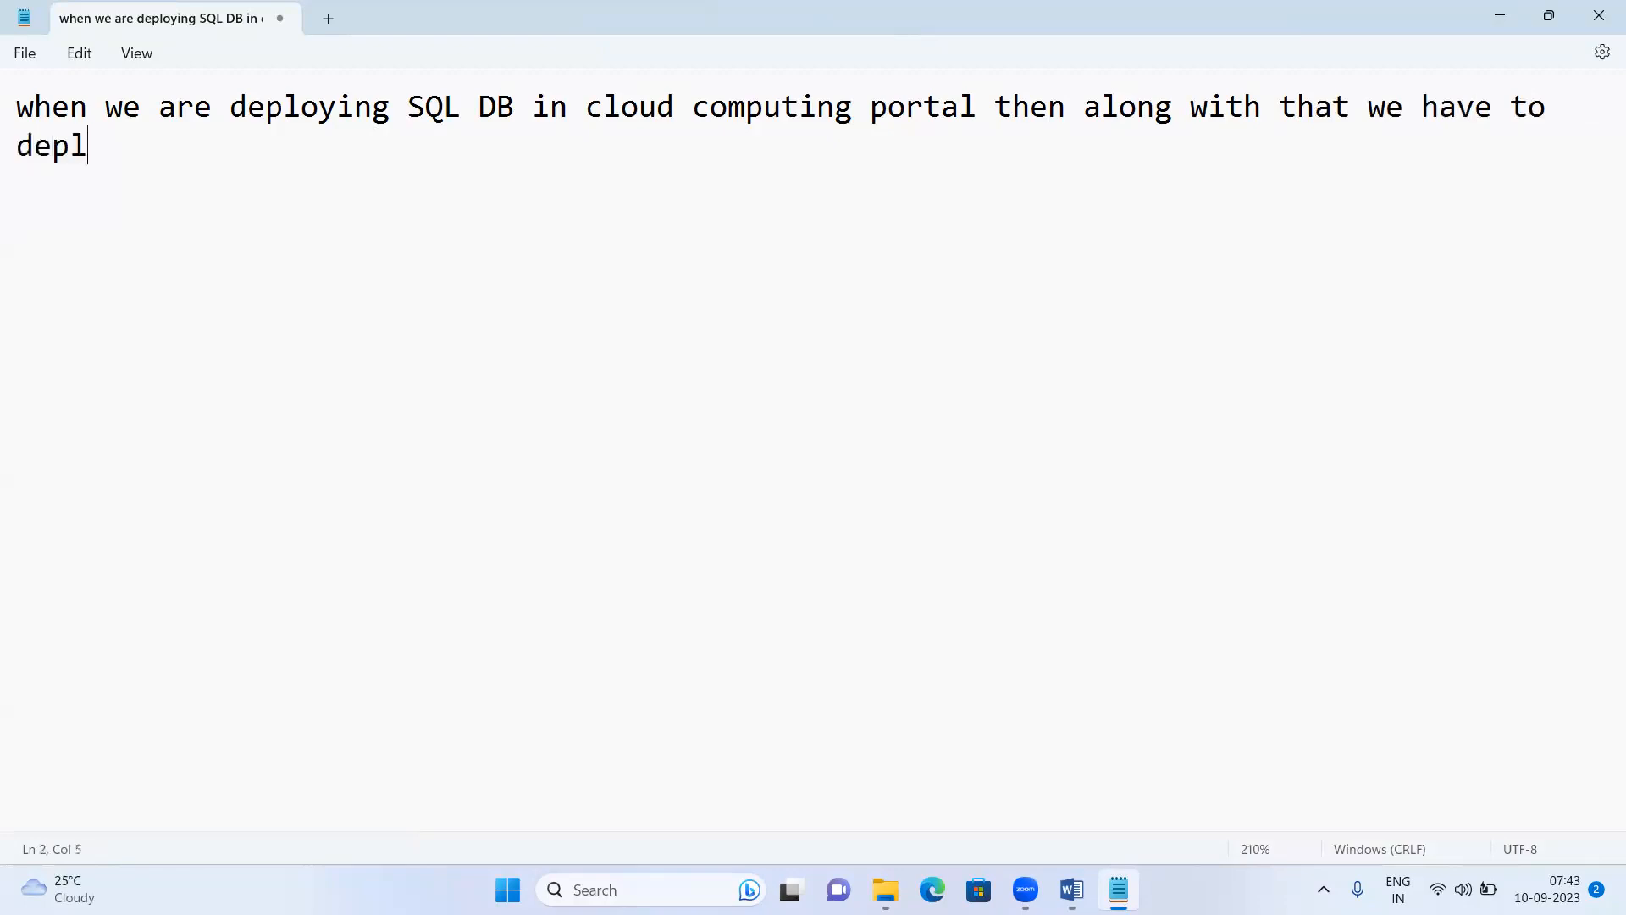
text(oy SQL S)
text(er also.)
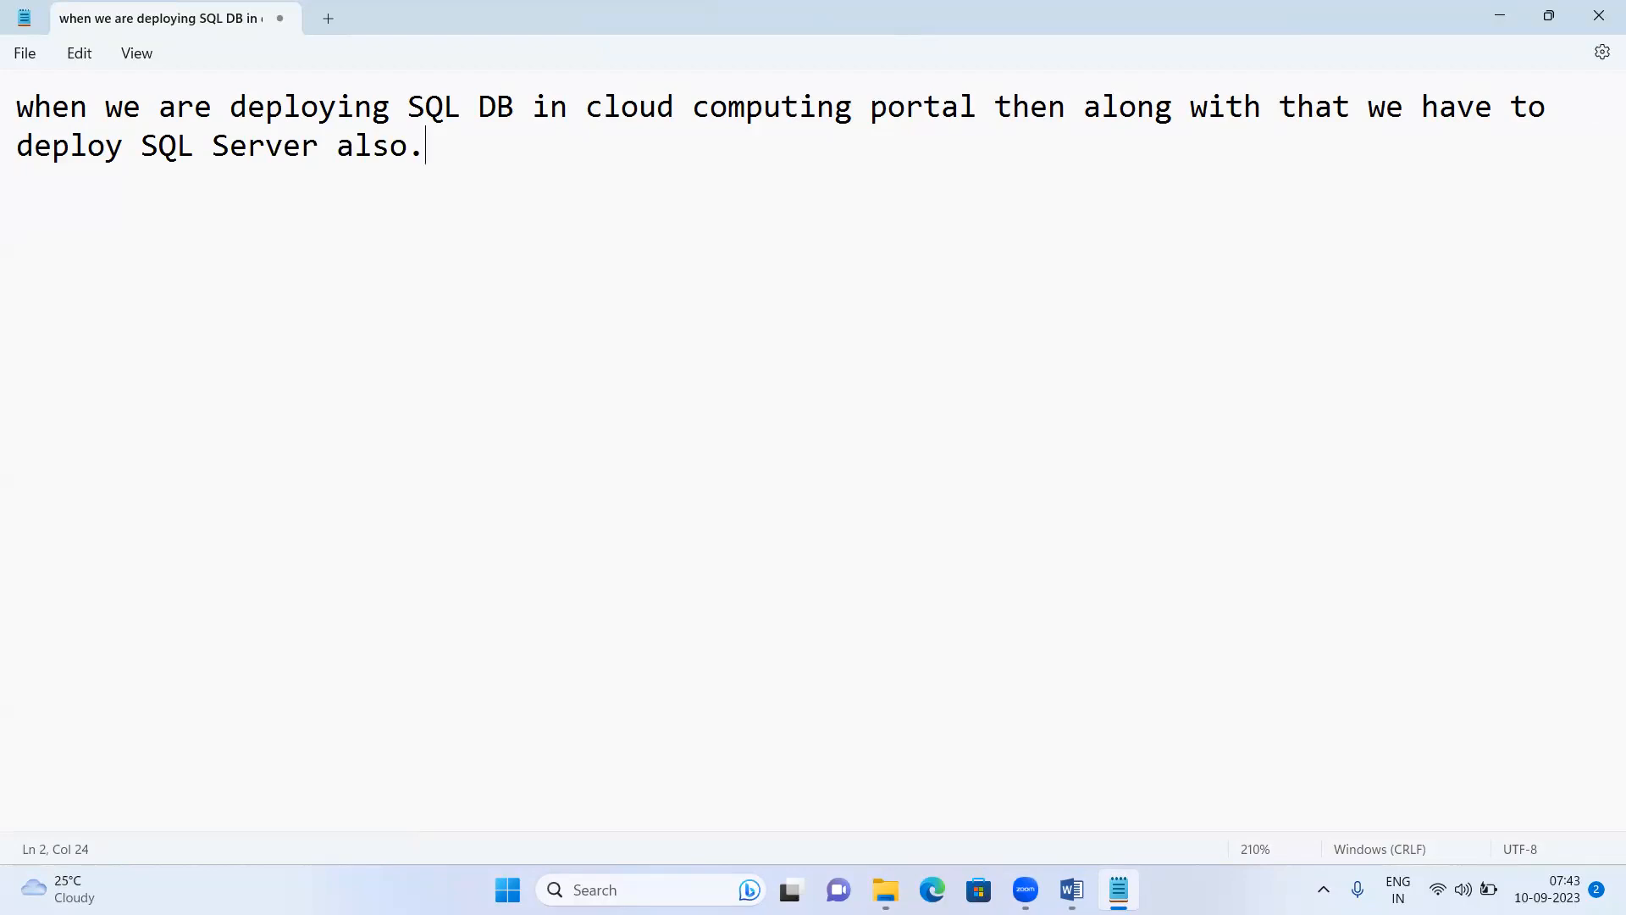
Select "SQL DB" and "SQL Server" in the first sentence of the note for emphasis.
drag(410, 103, 541, 105)
click(411, 323)
drag(142, 157, 329, 146)
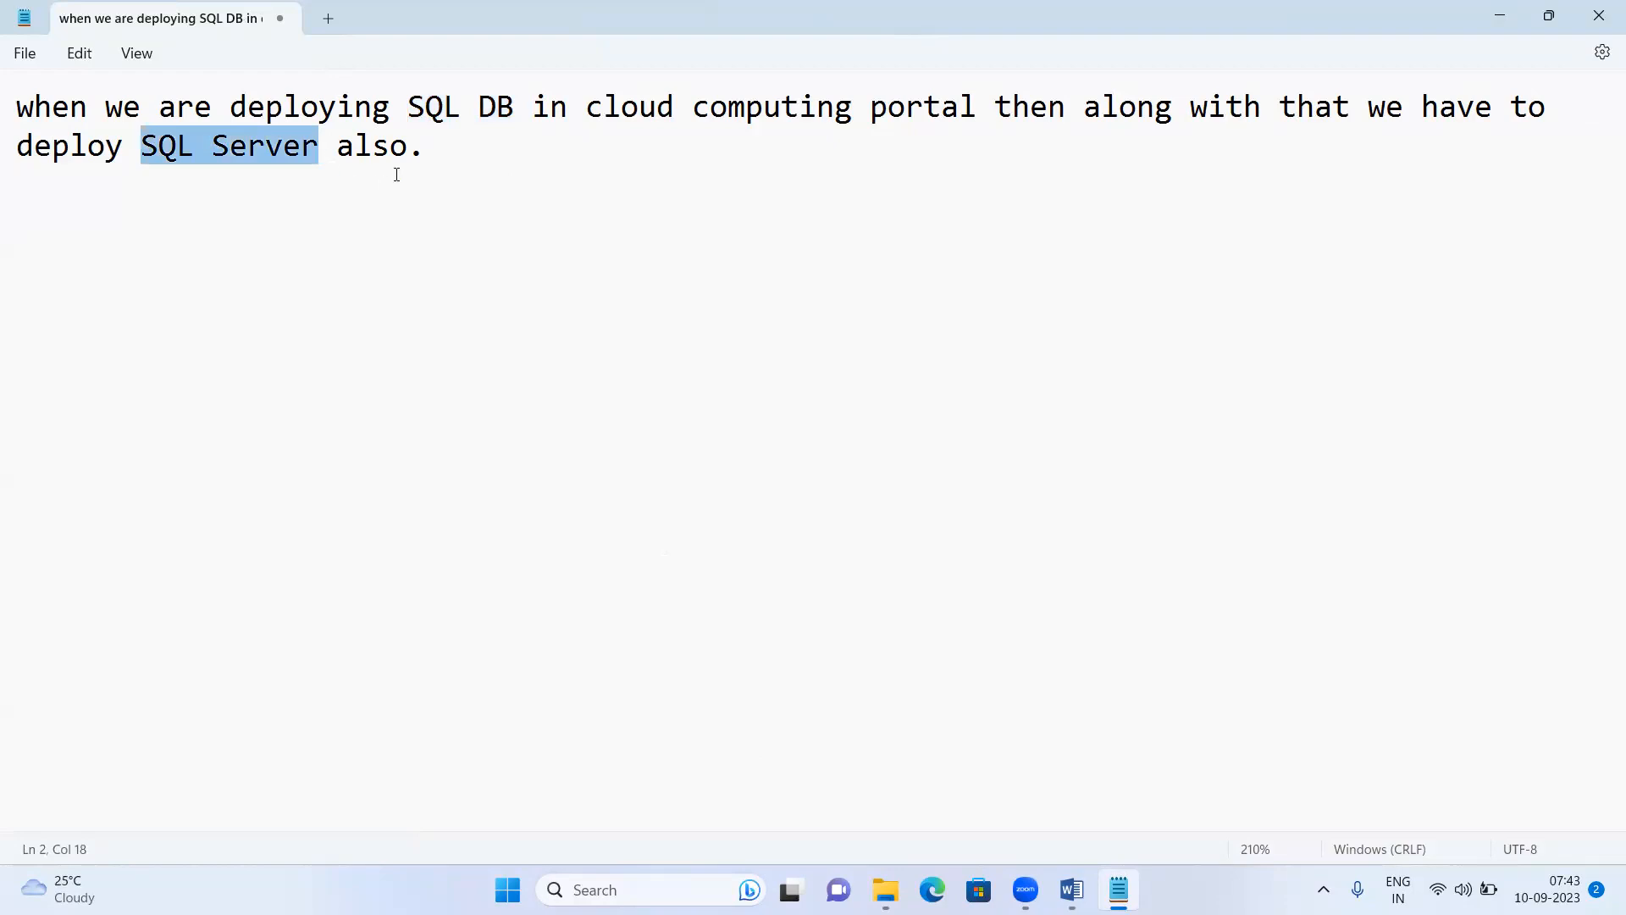
Add a new line to the note reading "We cannot create SQL DB without SQL Server.".
click(449, 170)
key(Return)
text(We cannot create SQL )
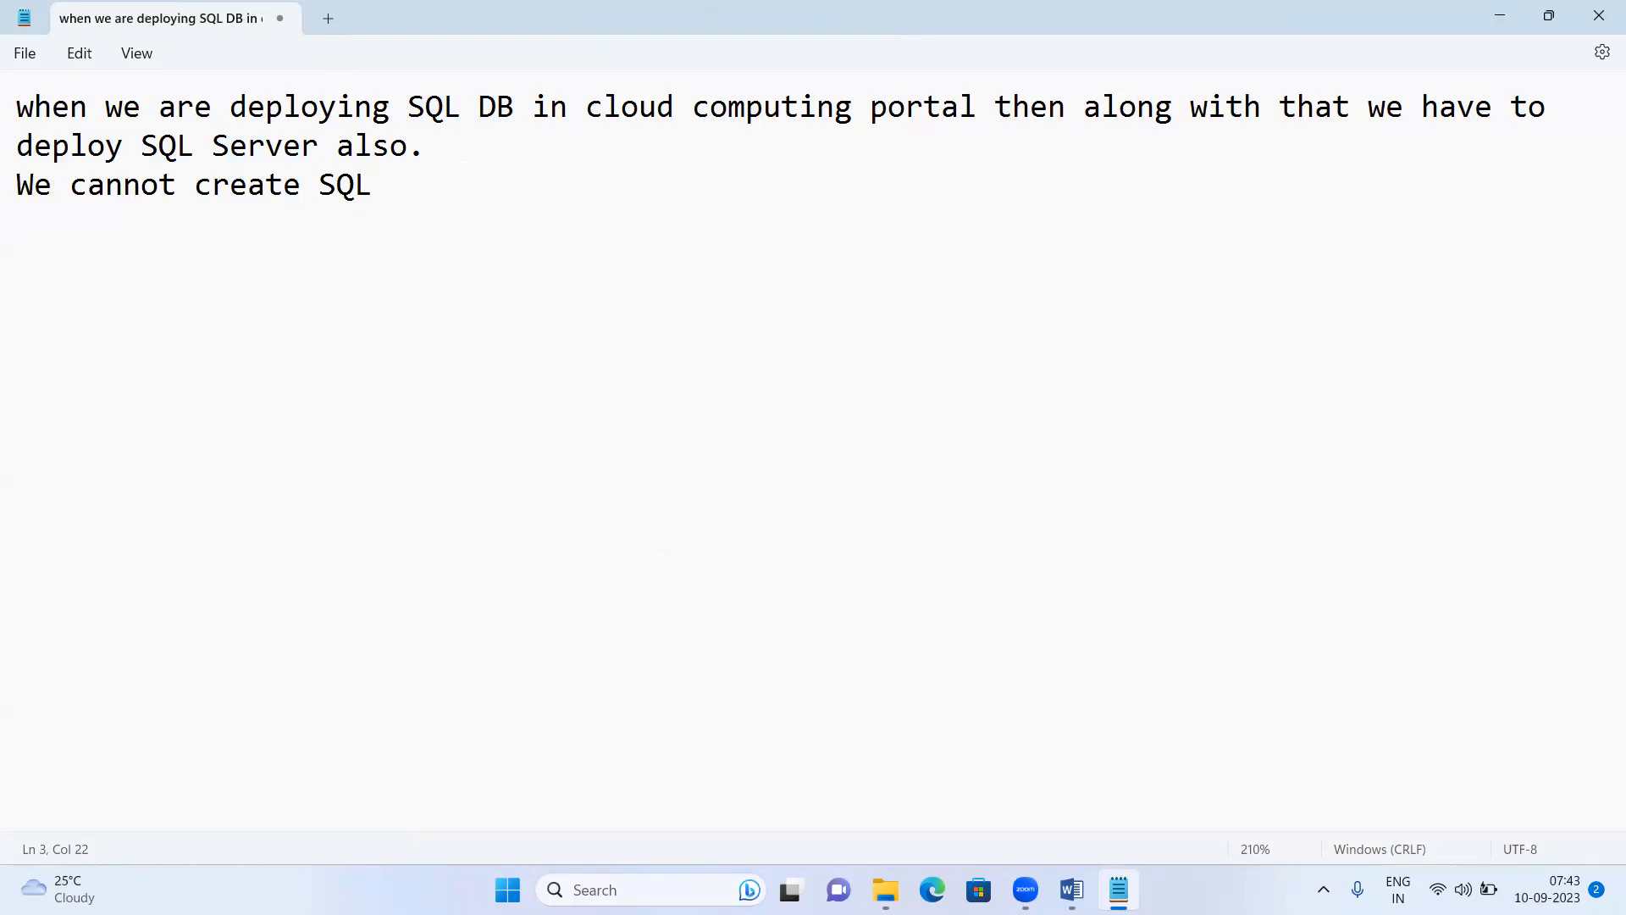
text(DB without ase)
key(BackSpace)
key(BackSpace)
key(BackSpace)
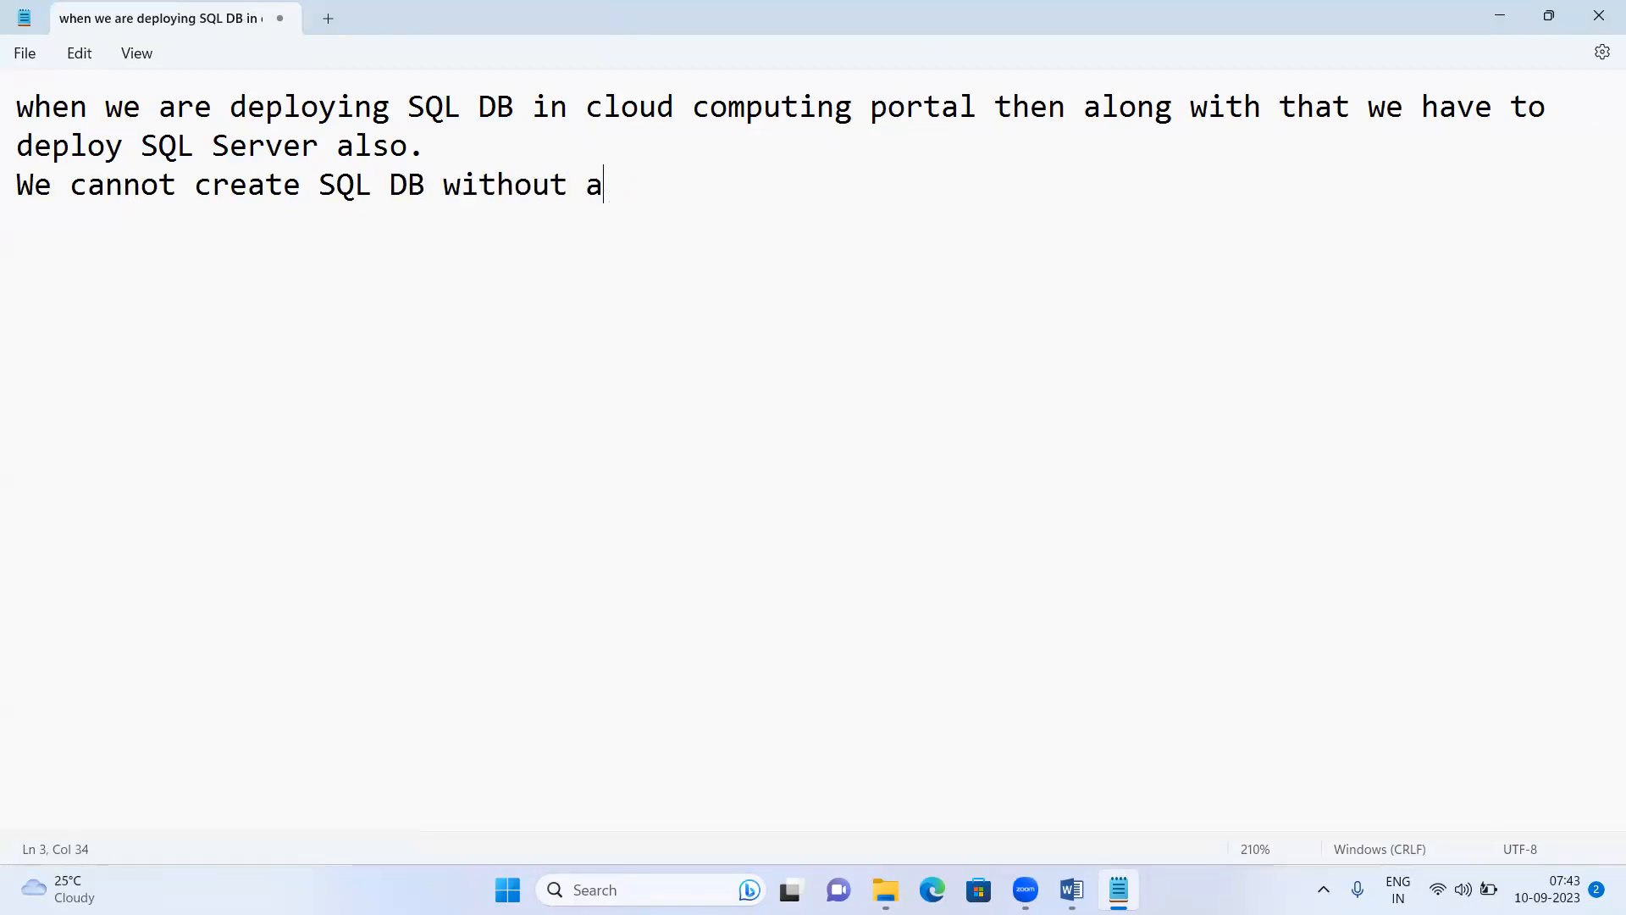
text(SQL Server.)
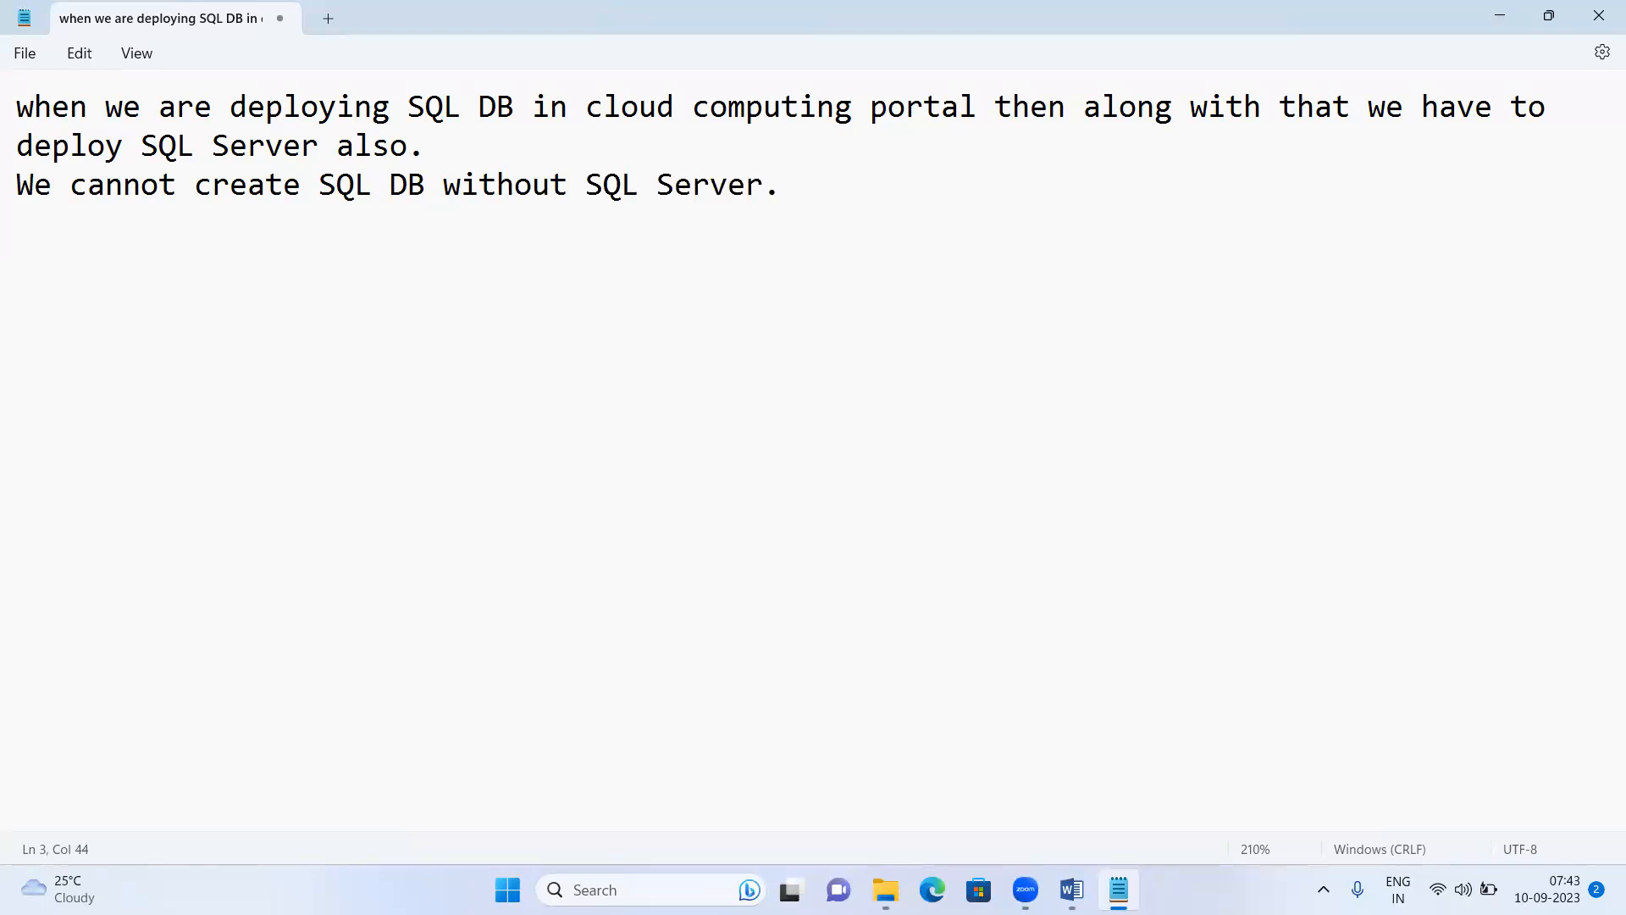
text( under one)
text( sql s)
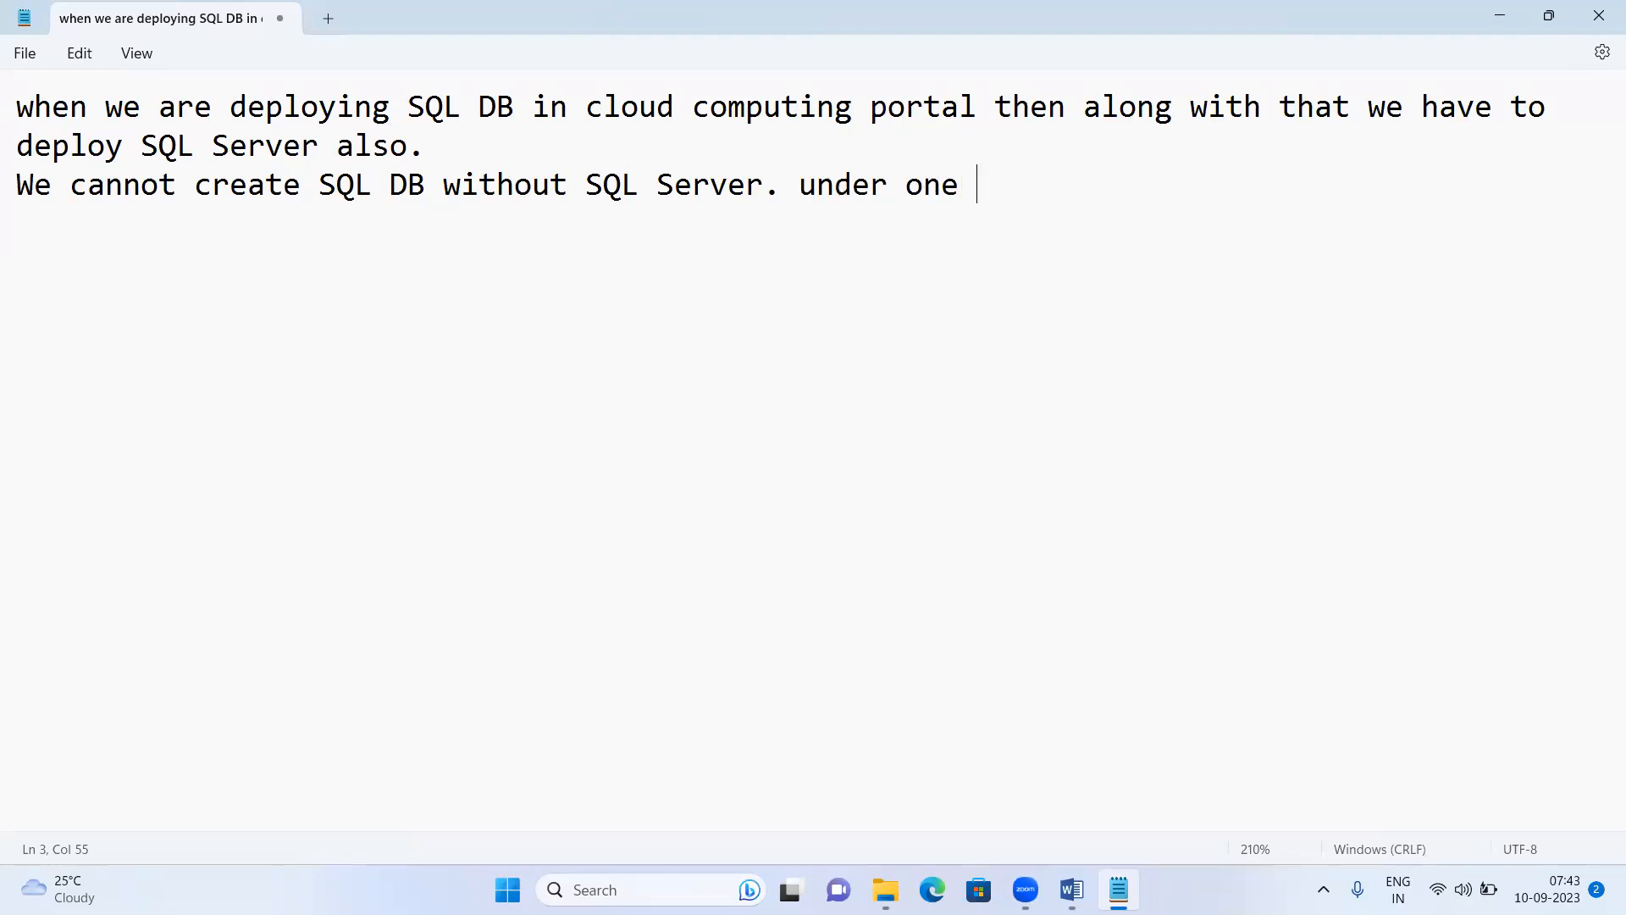
Continue the line with "under one sql server we can deploy multiple SQL DB's, but at least one SQL Server should be there.".
key(BackSpace)
text(serv)
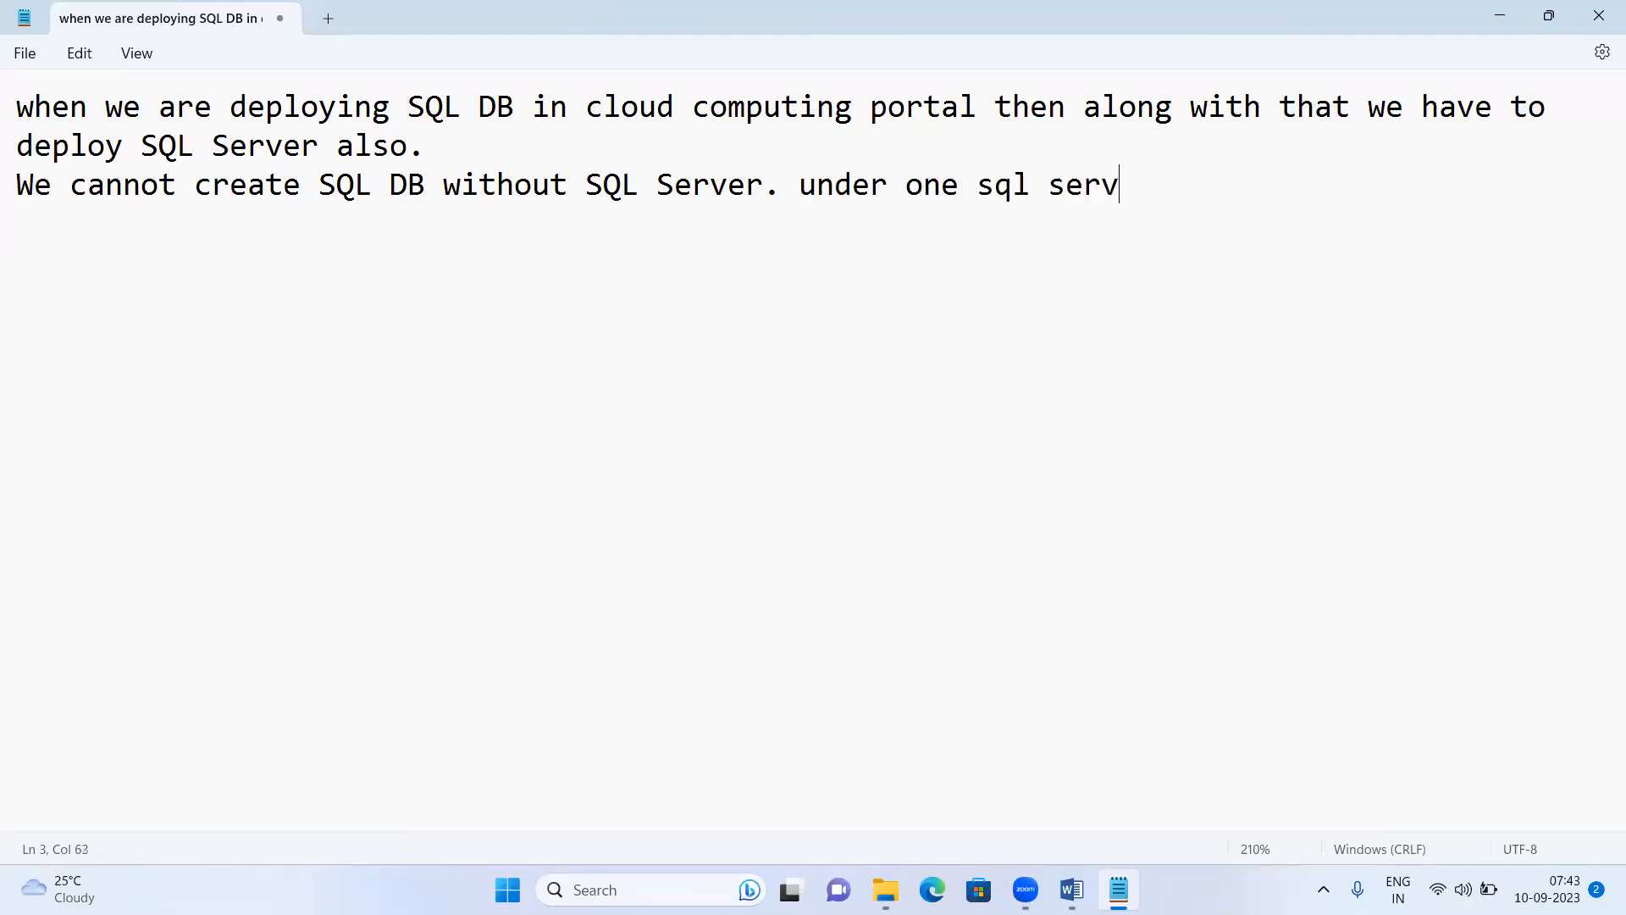
text(er we can dep)
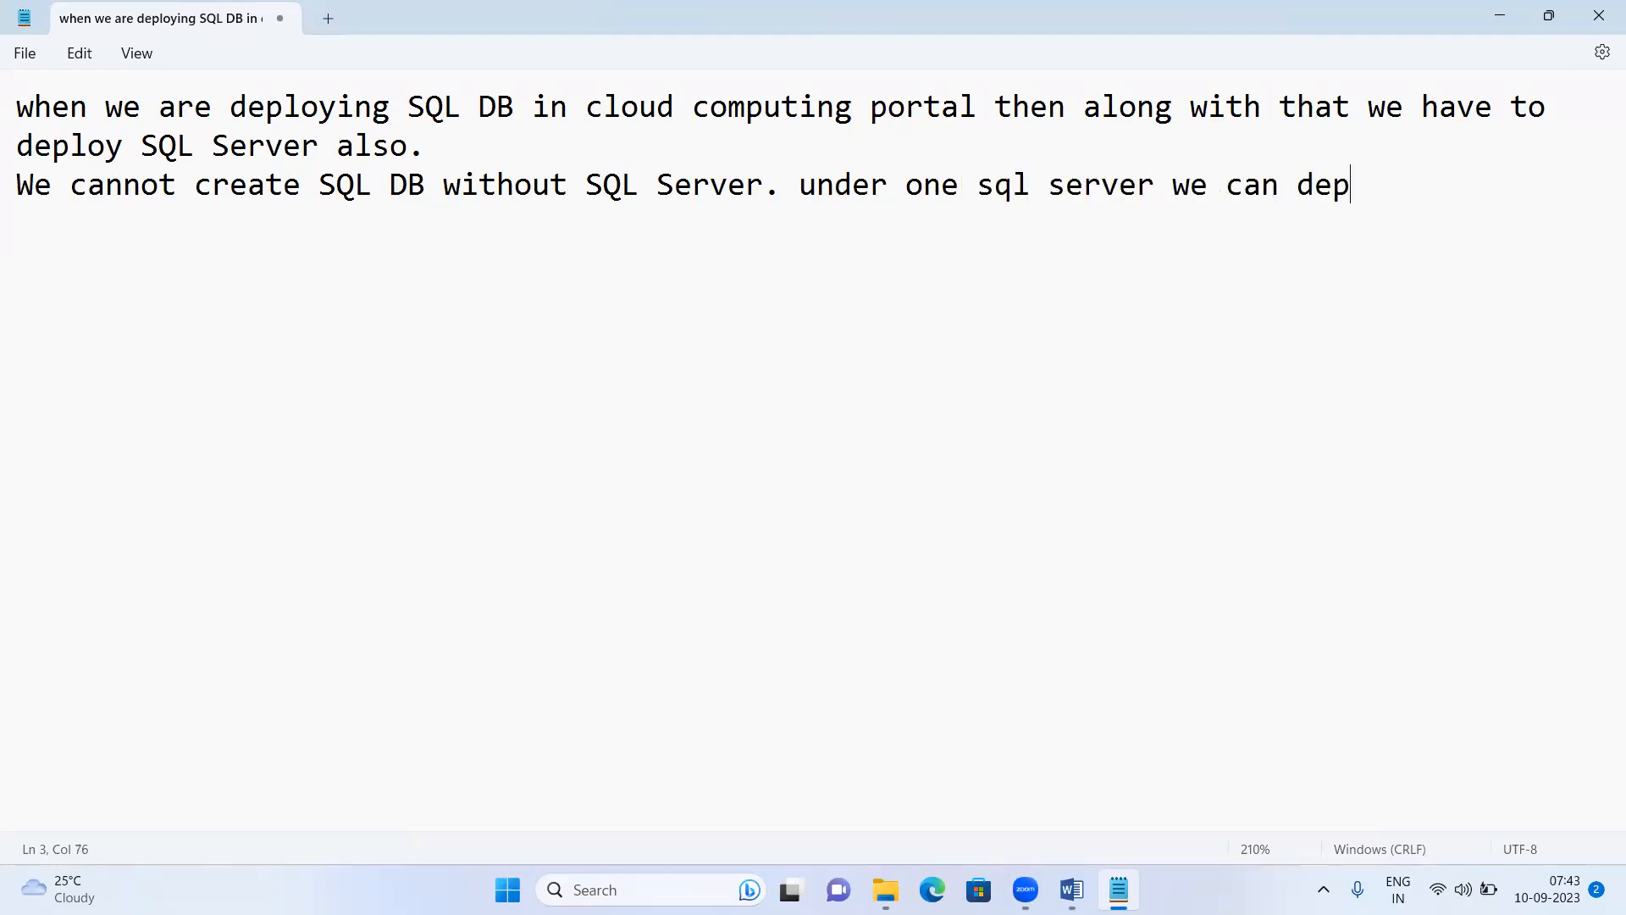
text(loy multiple)
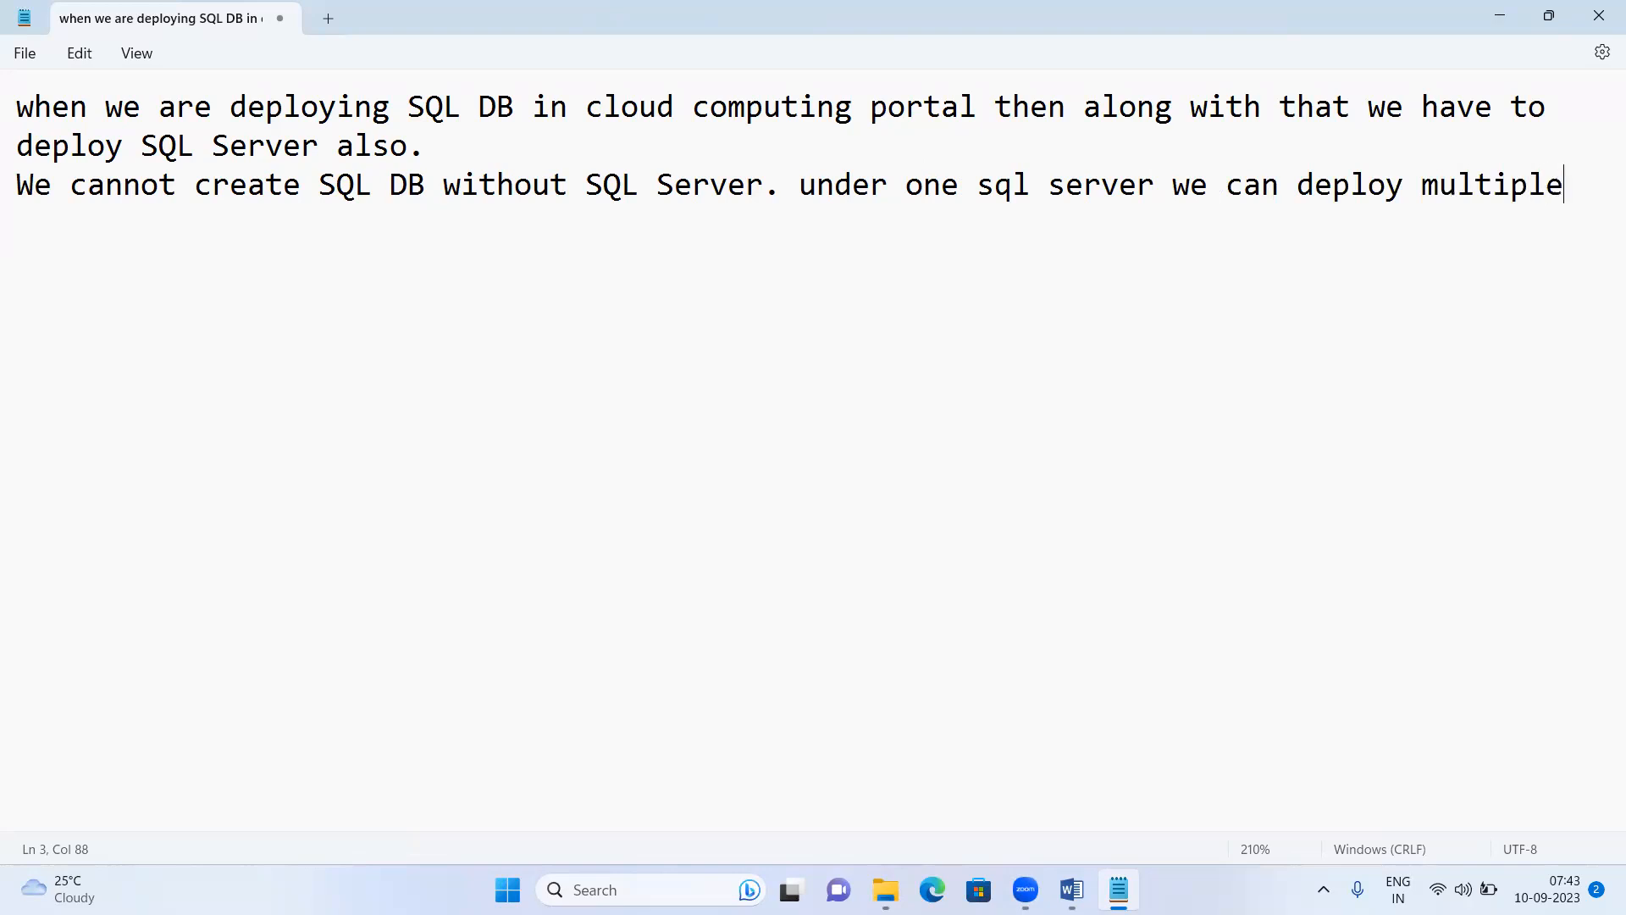
text( SQL DB's)
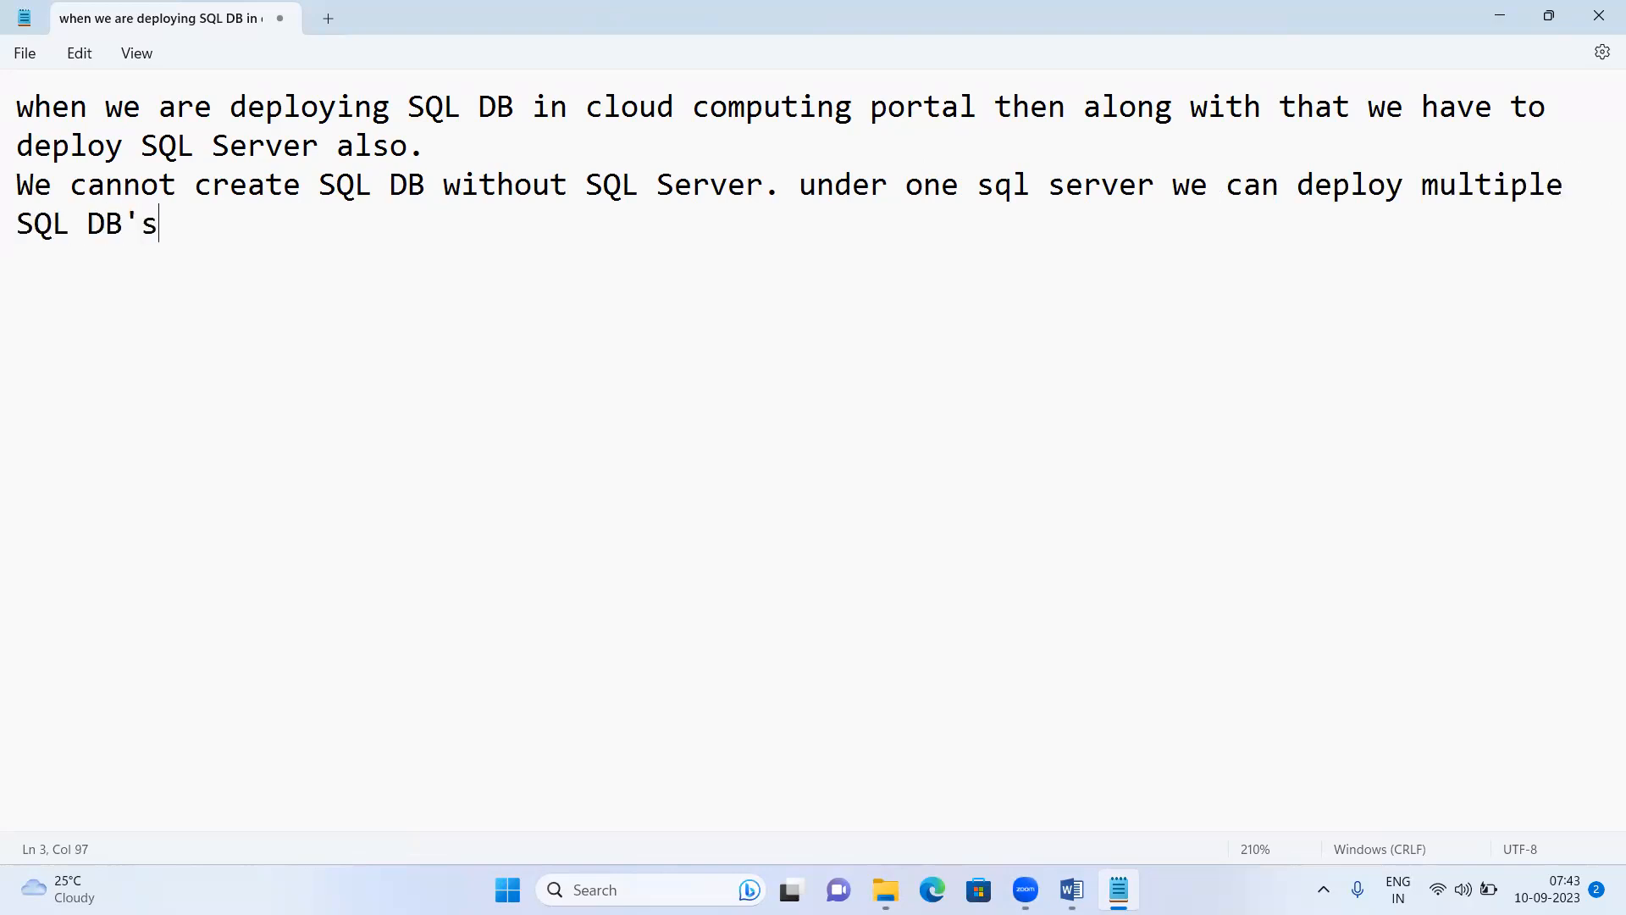
text(, but at )
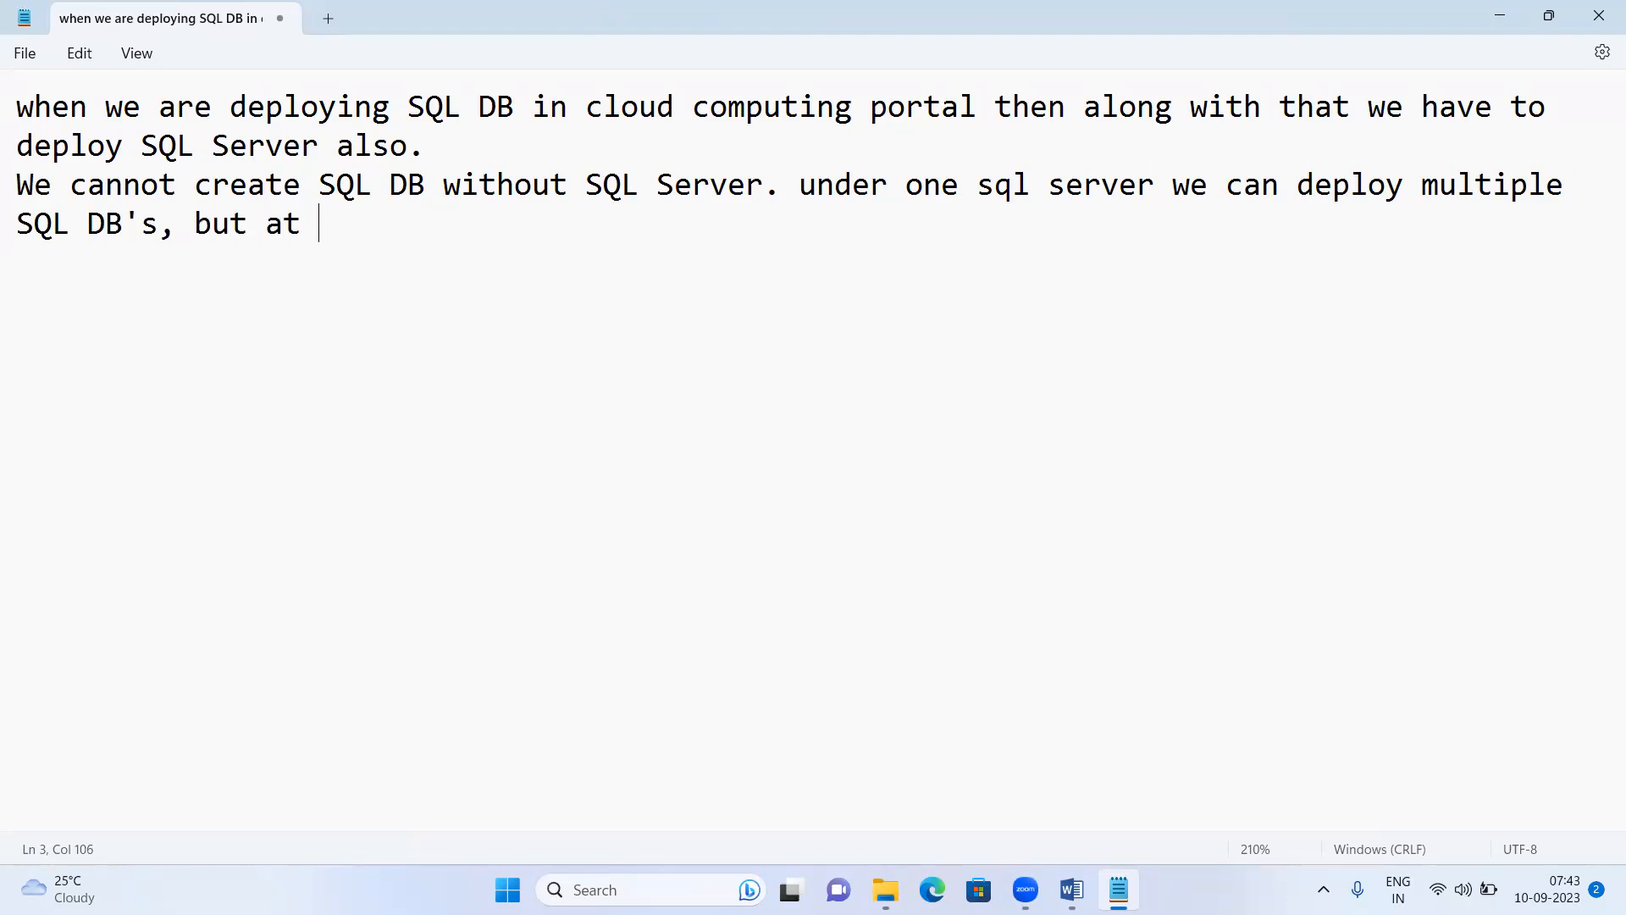
text(least one )
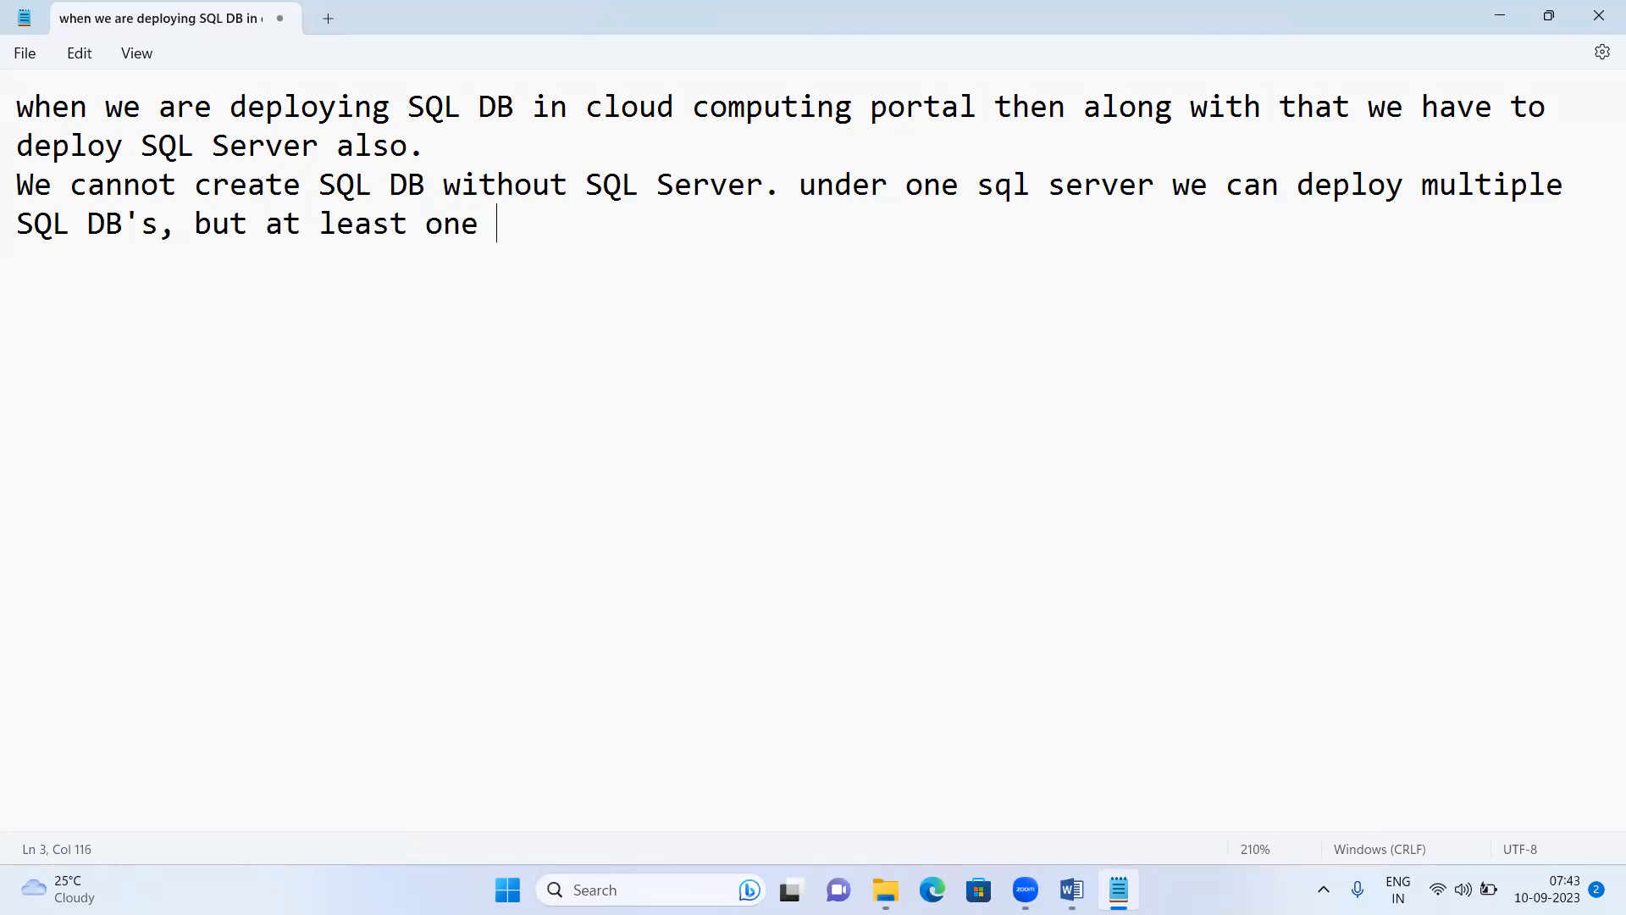
text(SQL Server s)
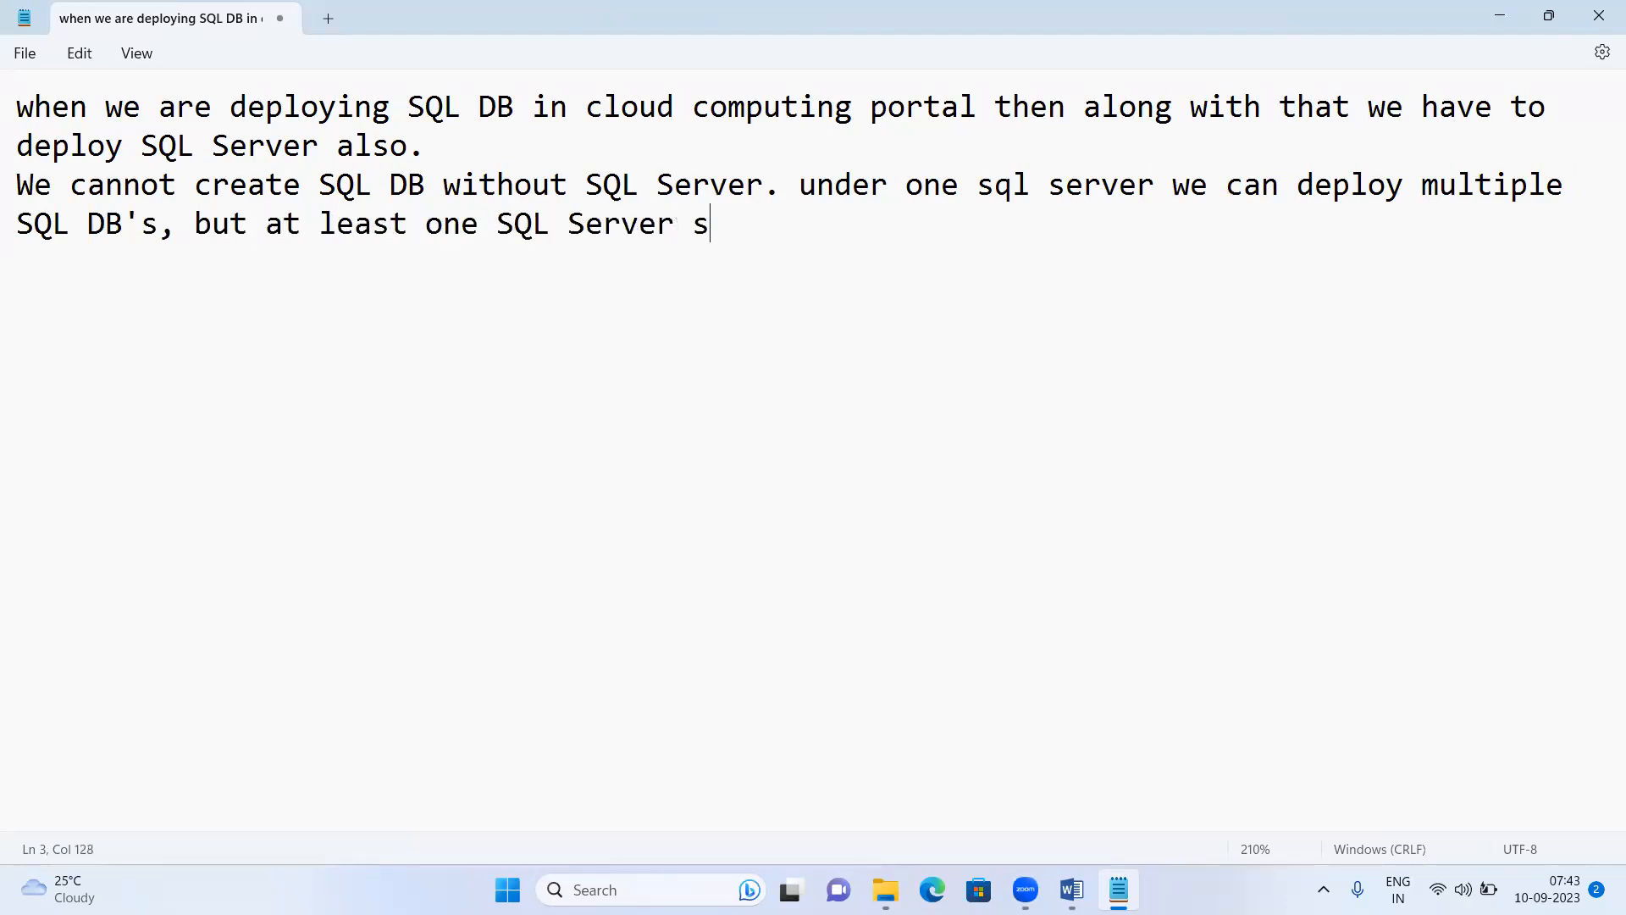
text(hould be there.)
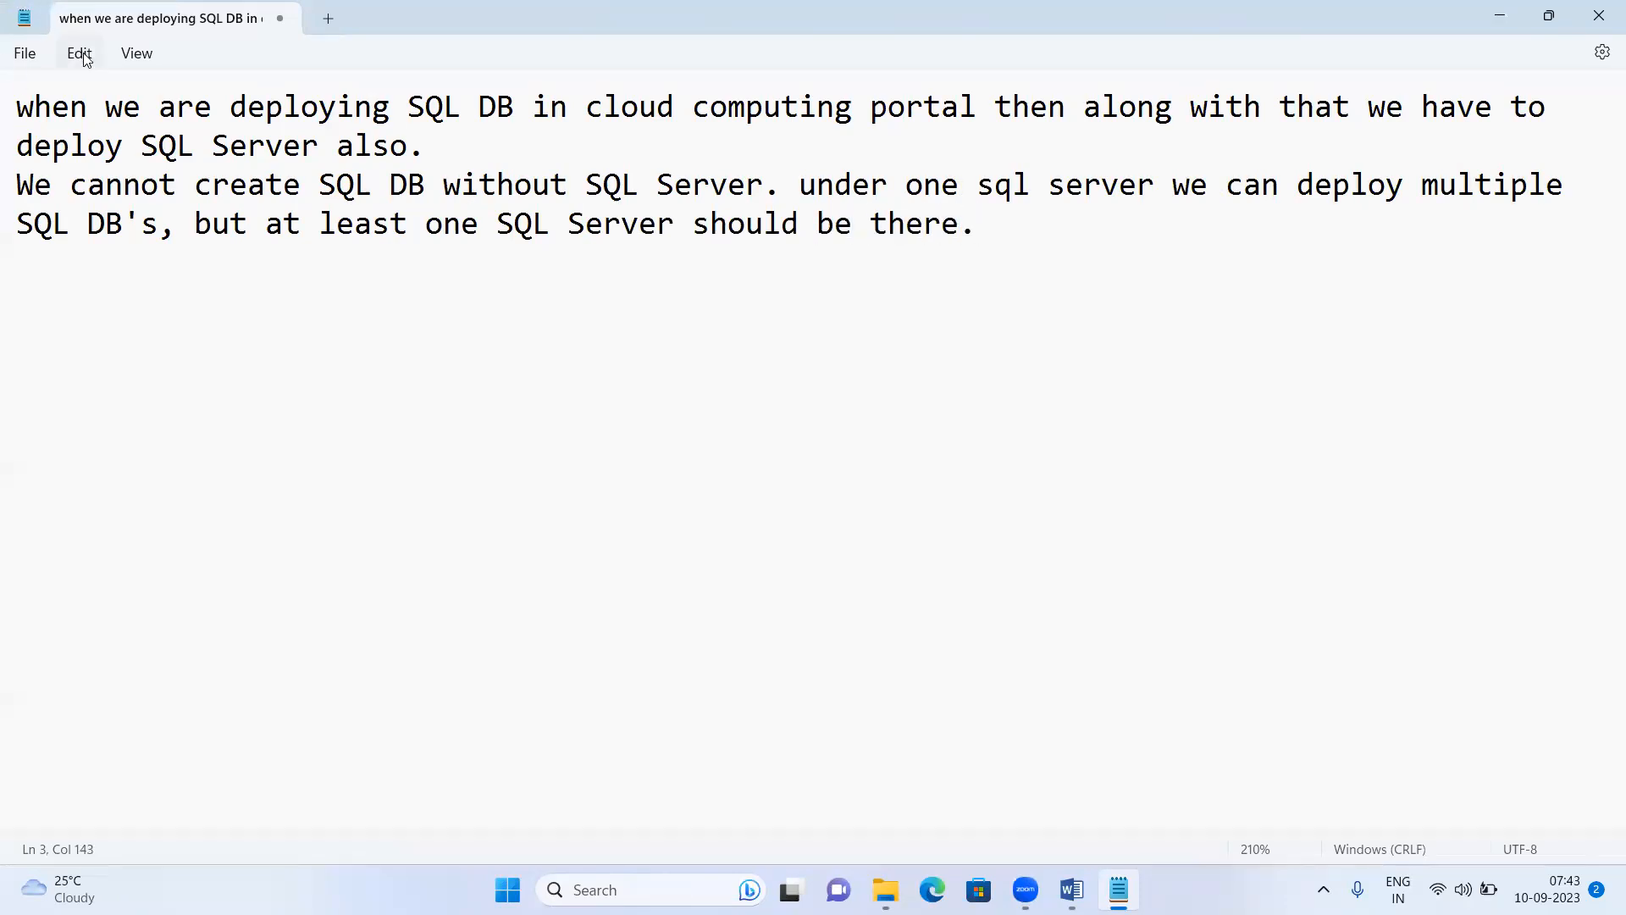
Insert a line break before "We cannot create SQL DB" and switch back to the study material in Word.
click(17, 185)
key(Return)
key(alt+Tab)
Review the Single Database and Elastic pool options, selecting the phrases on the fixed set of resources and the shared memory.
click(535, 421)
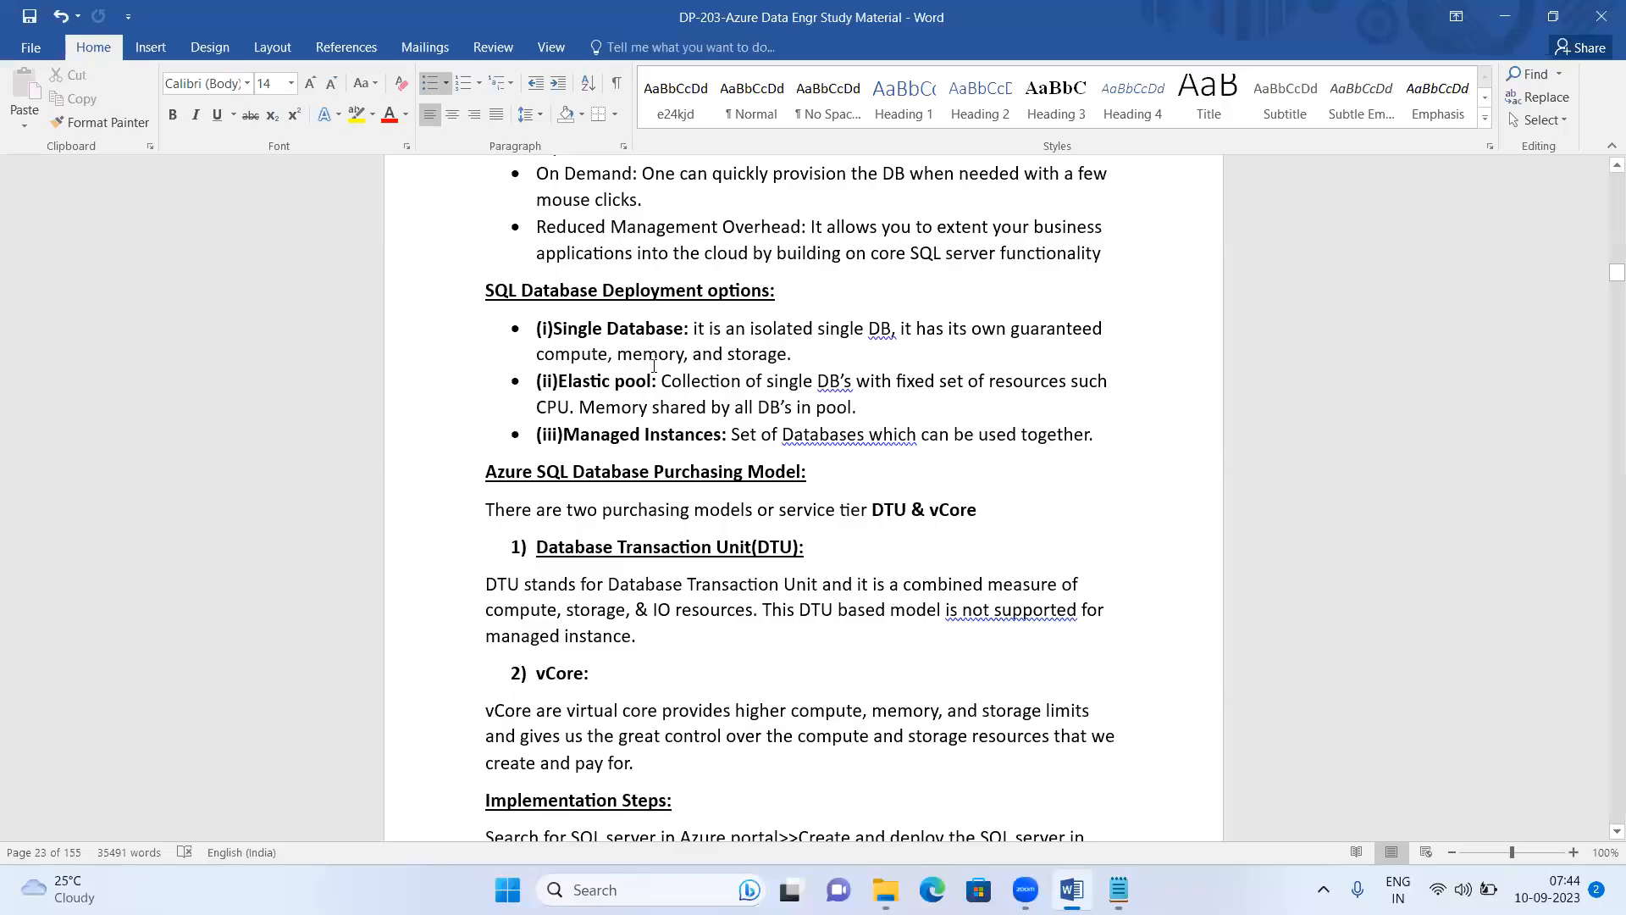
drag(589, 329, 678, 330)
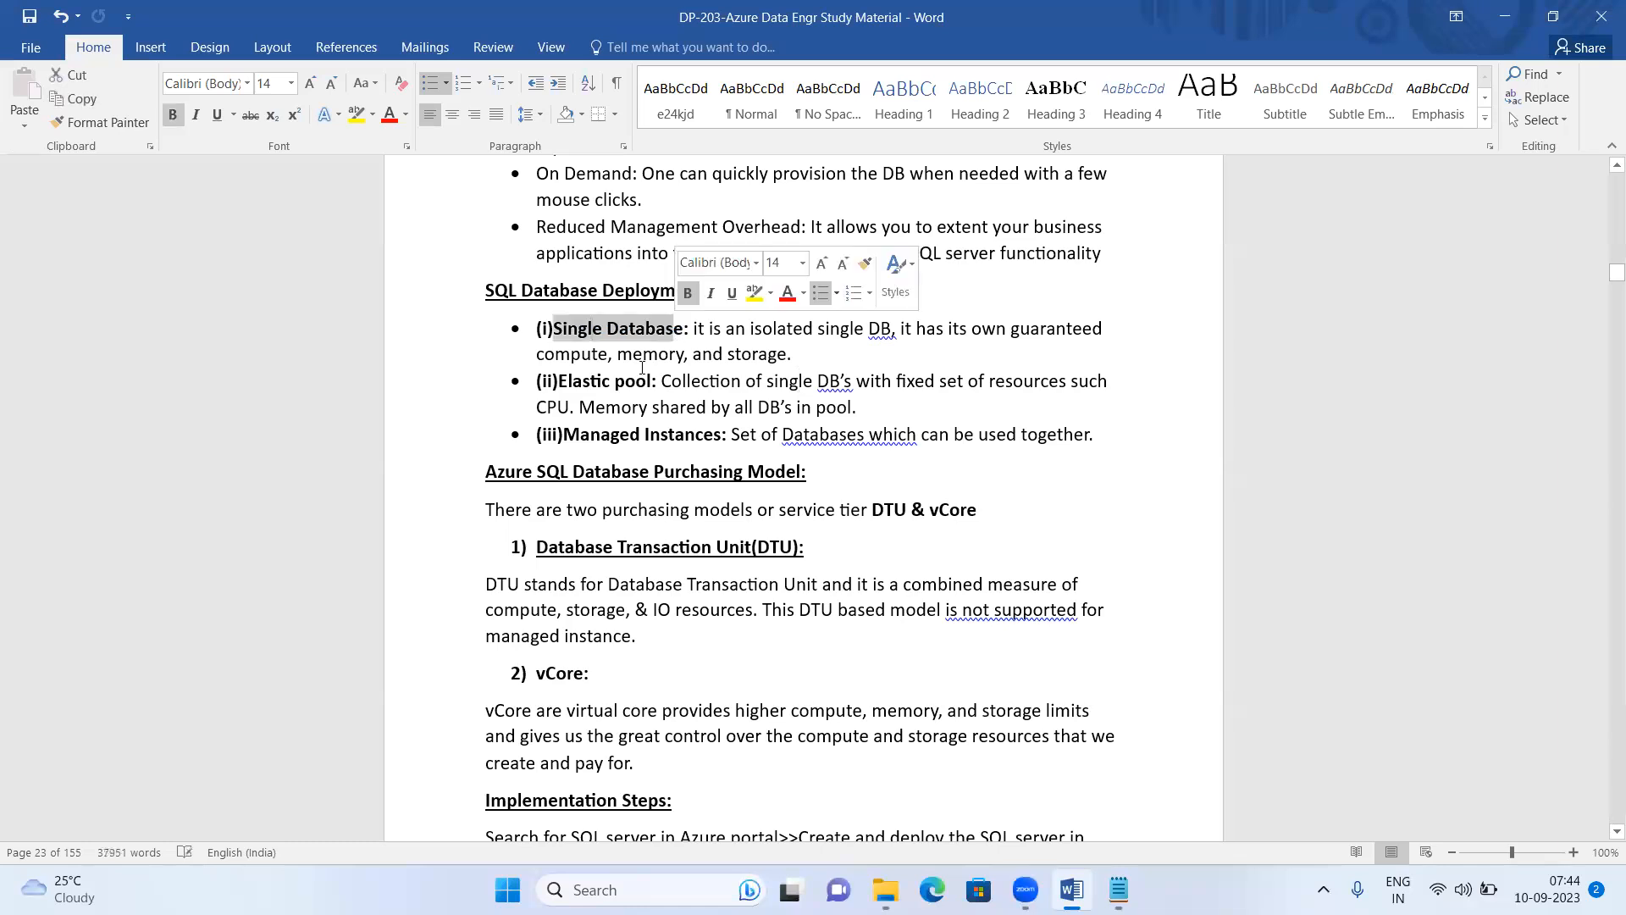
drag(578, 382, 1057, 394)
click(680, 408)
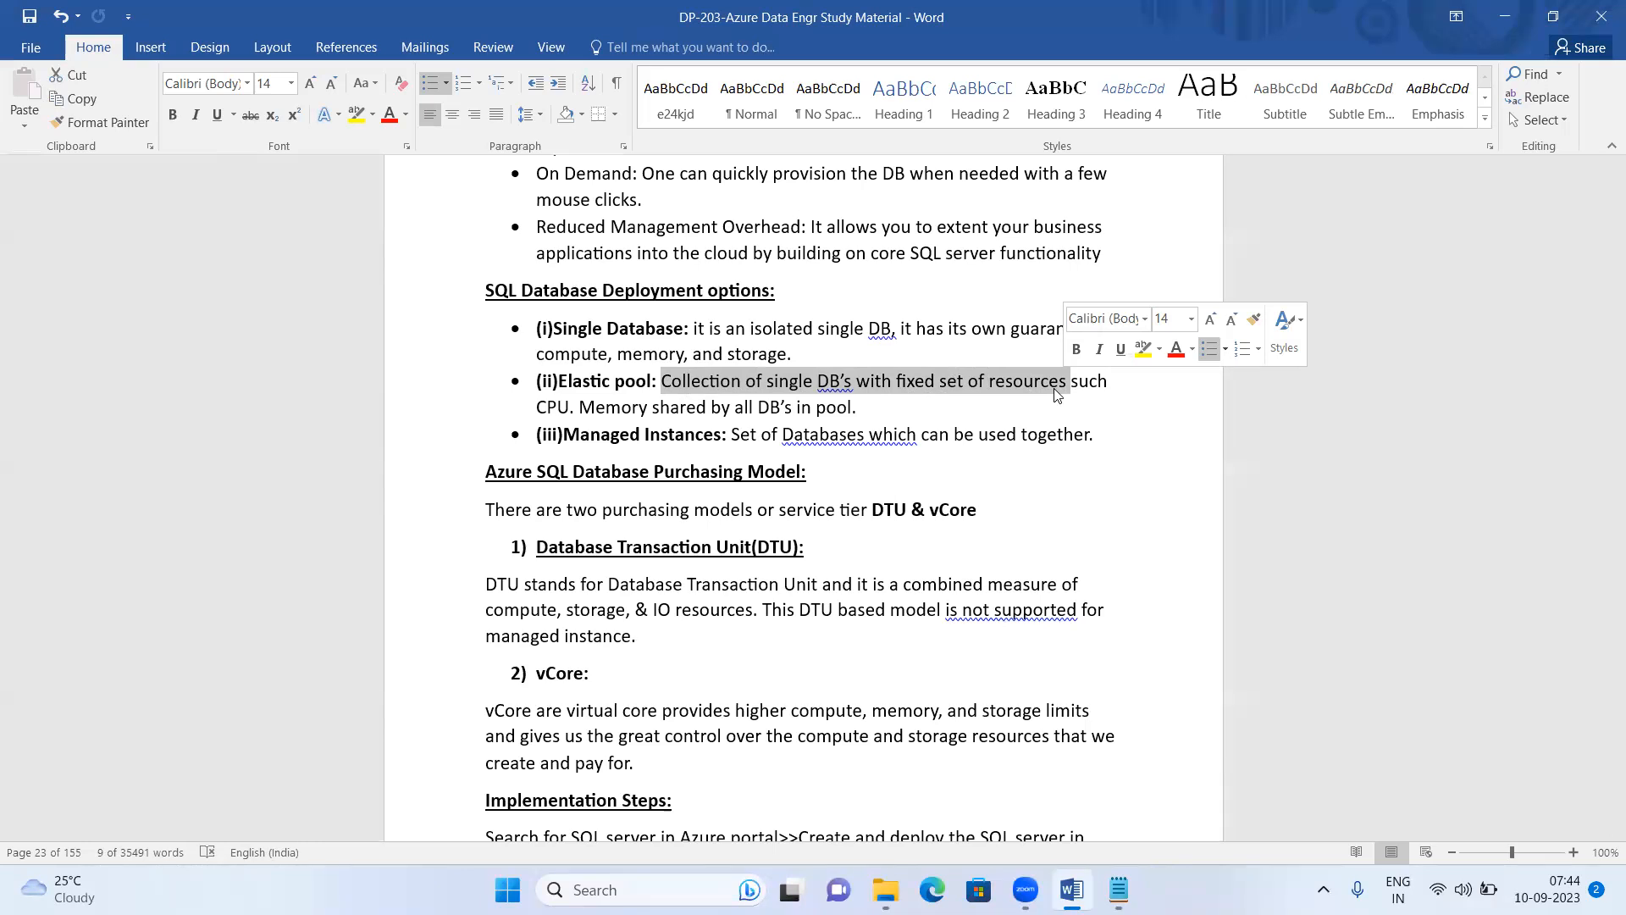
click(539, 408)
double_click(566, 407)
drag(595, 407, 851, 408)
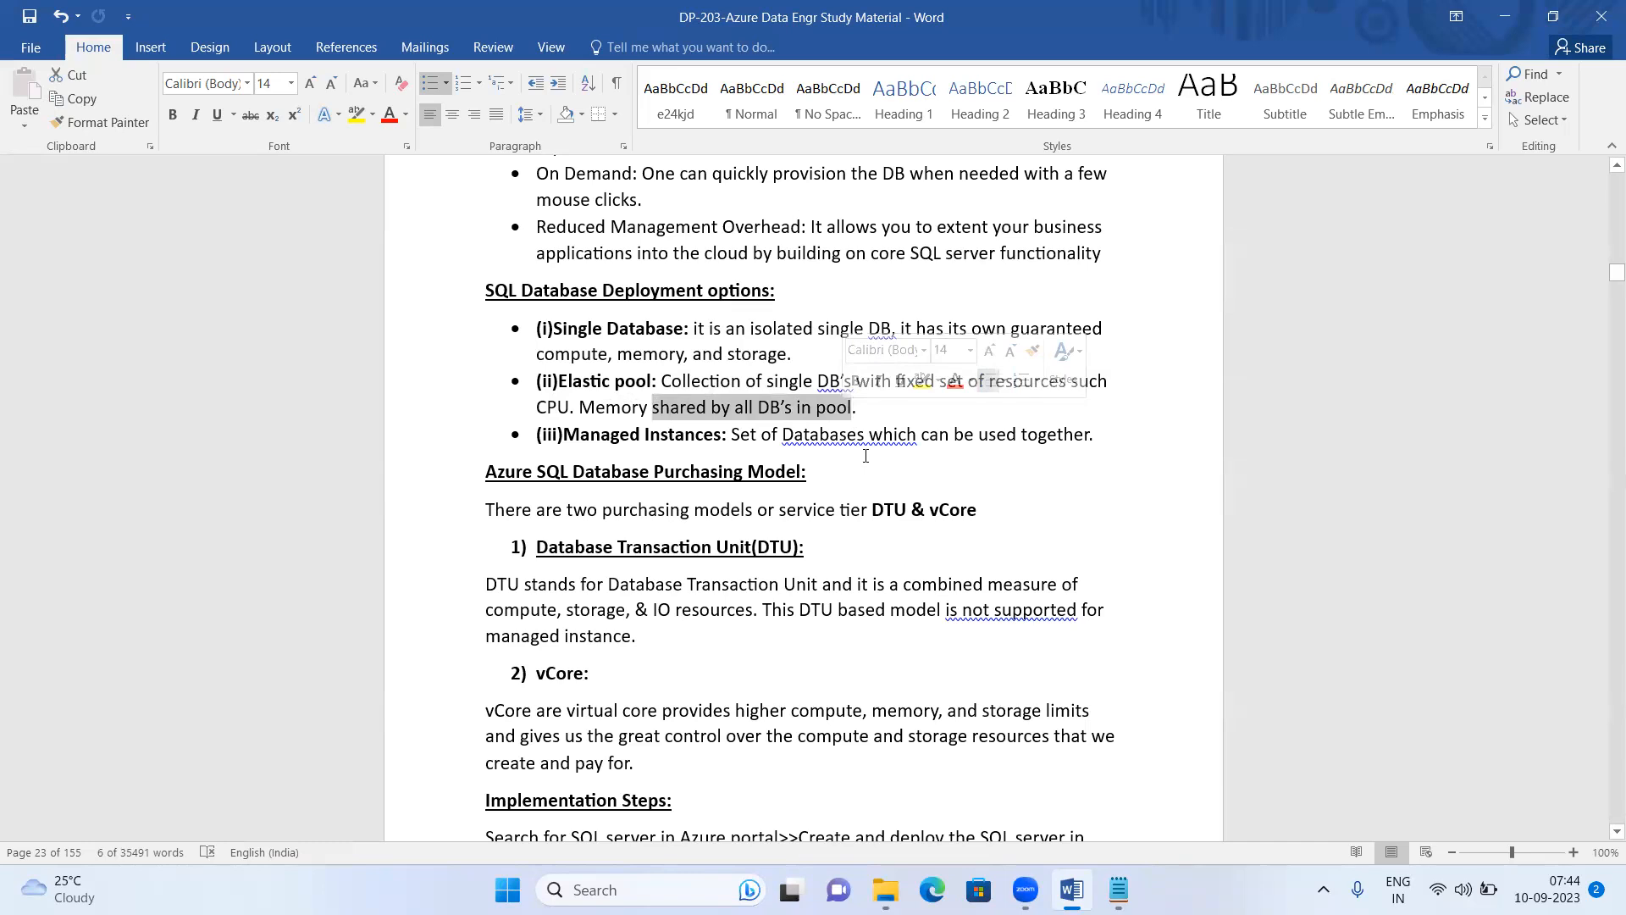
Review the SQL Database deployment options, selecting text in the Single Database, Elastic pool and Managed Instances entries.
drag(711, 407, 844, 405)
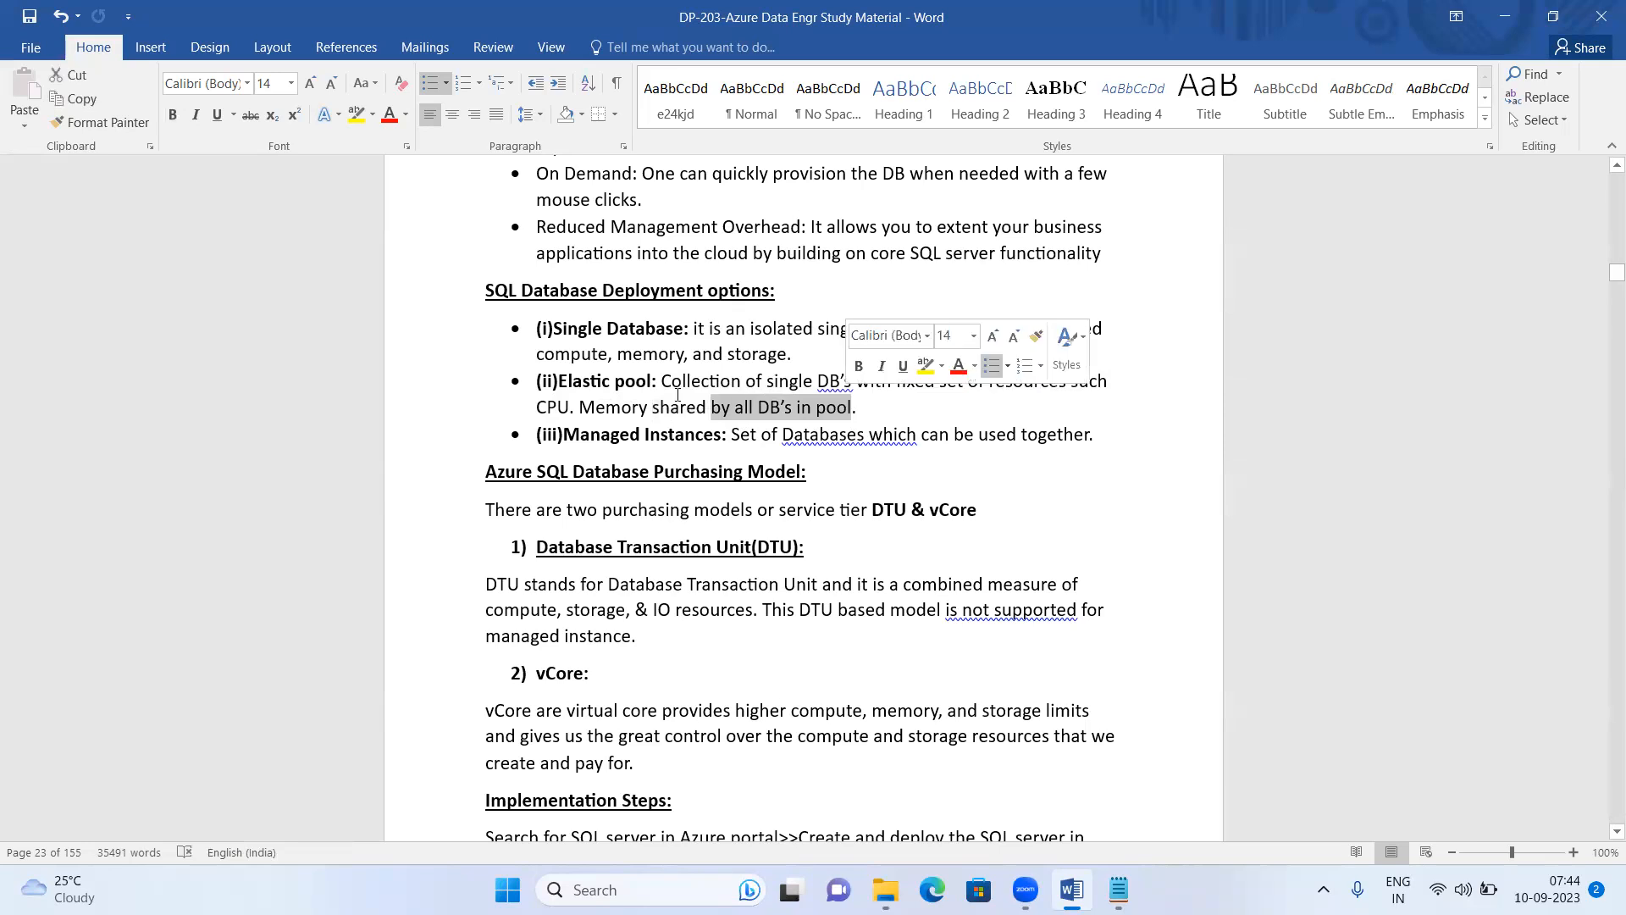
double_click(632, 380)
drag(534, 379, 527, 382)
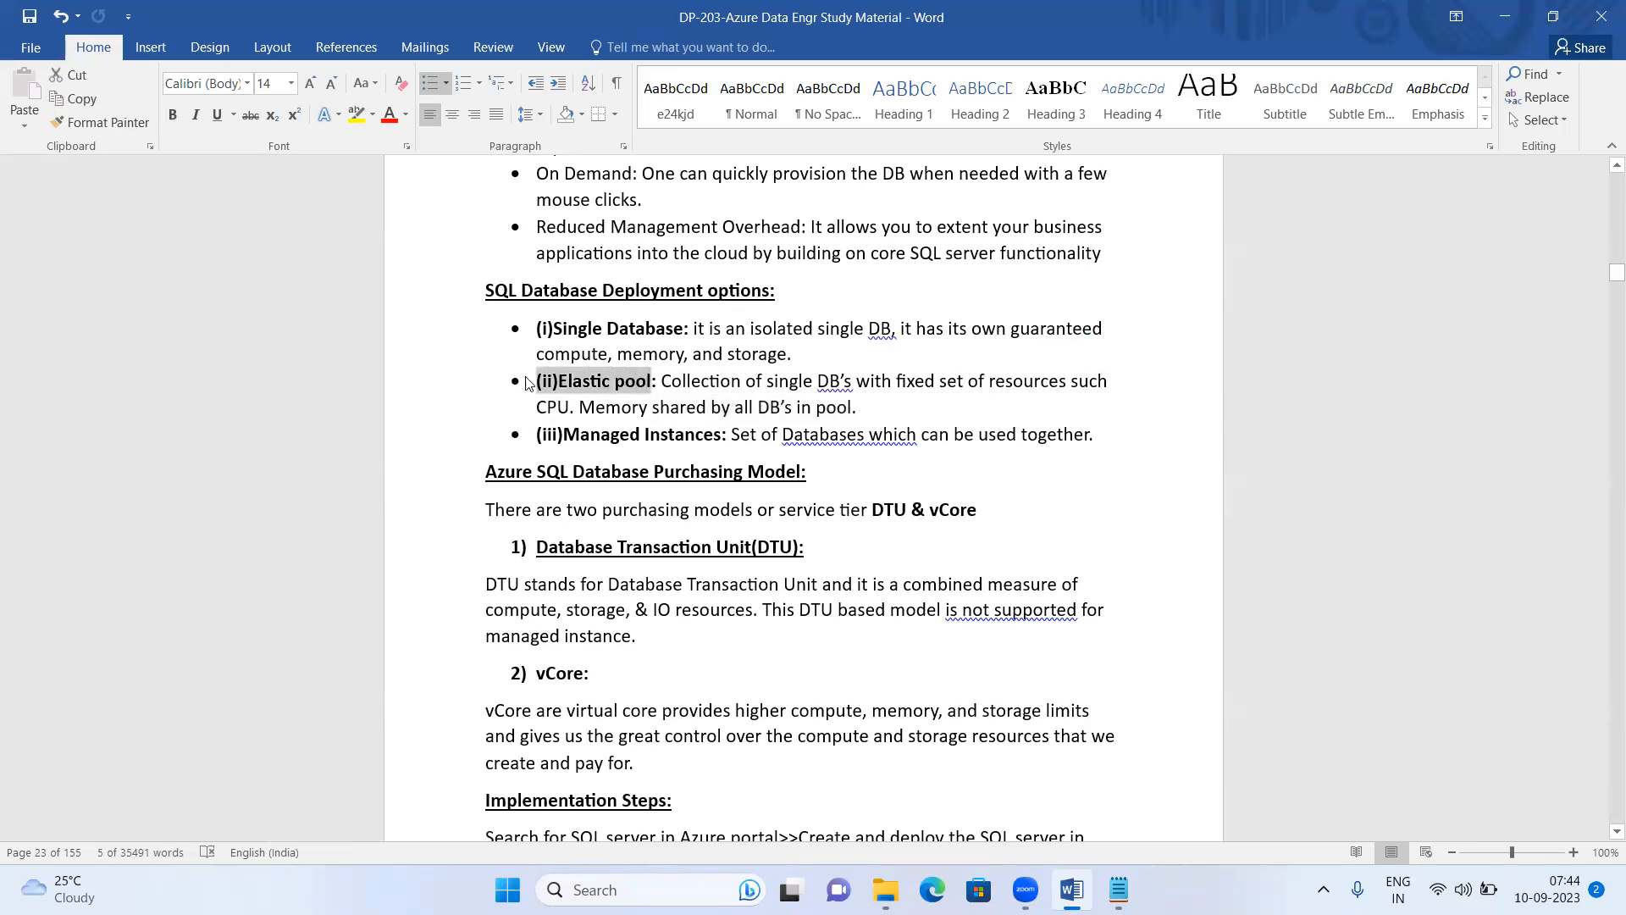
click(872, 408)
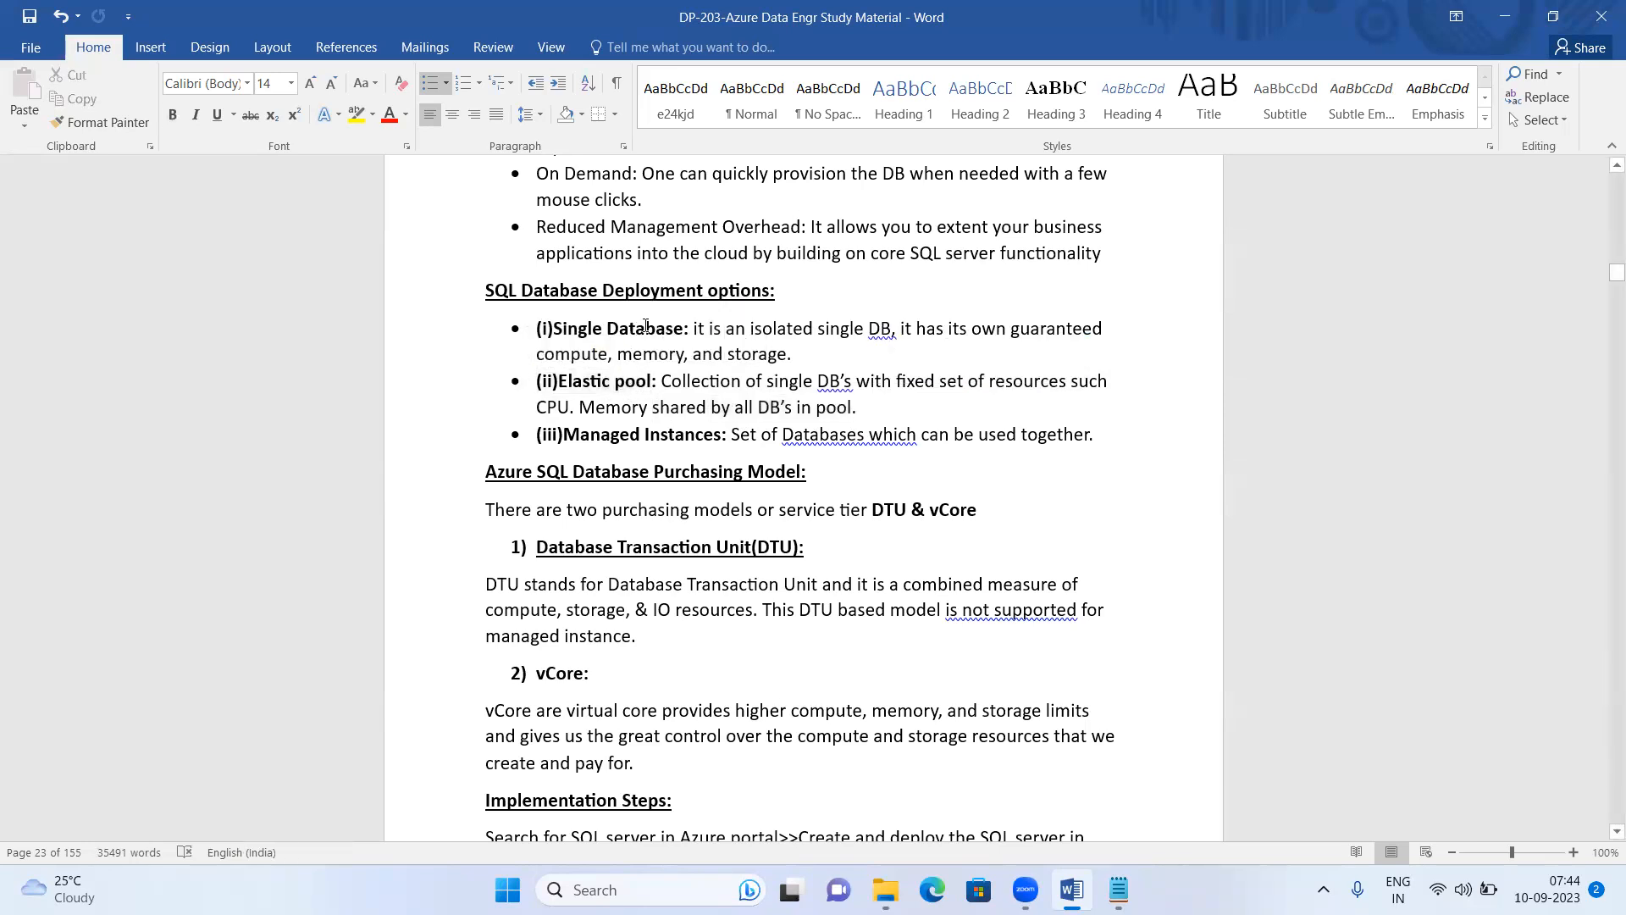
drag(646, 329, 536, 329)
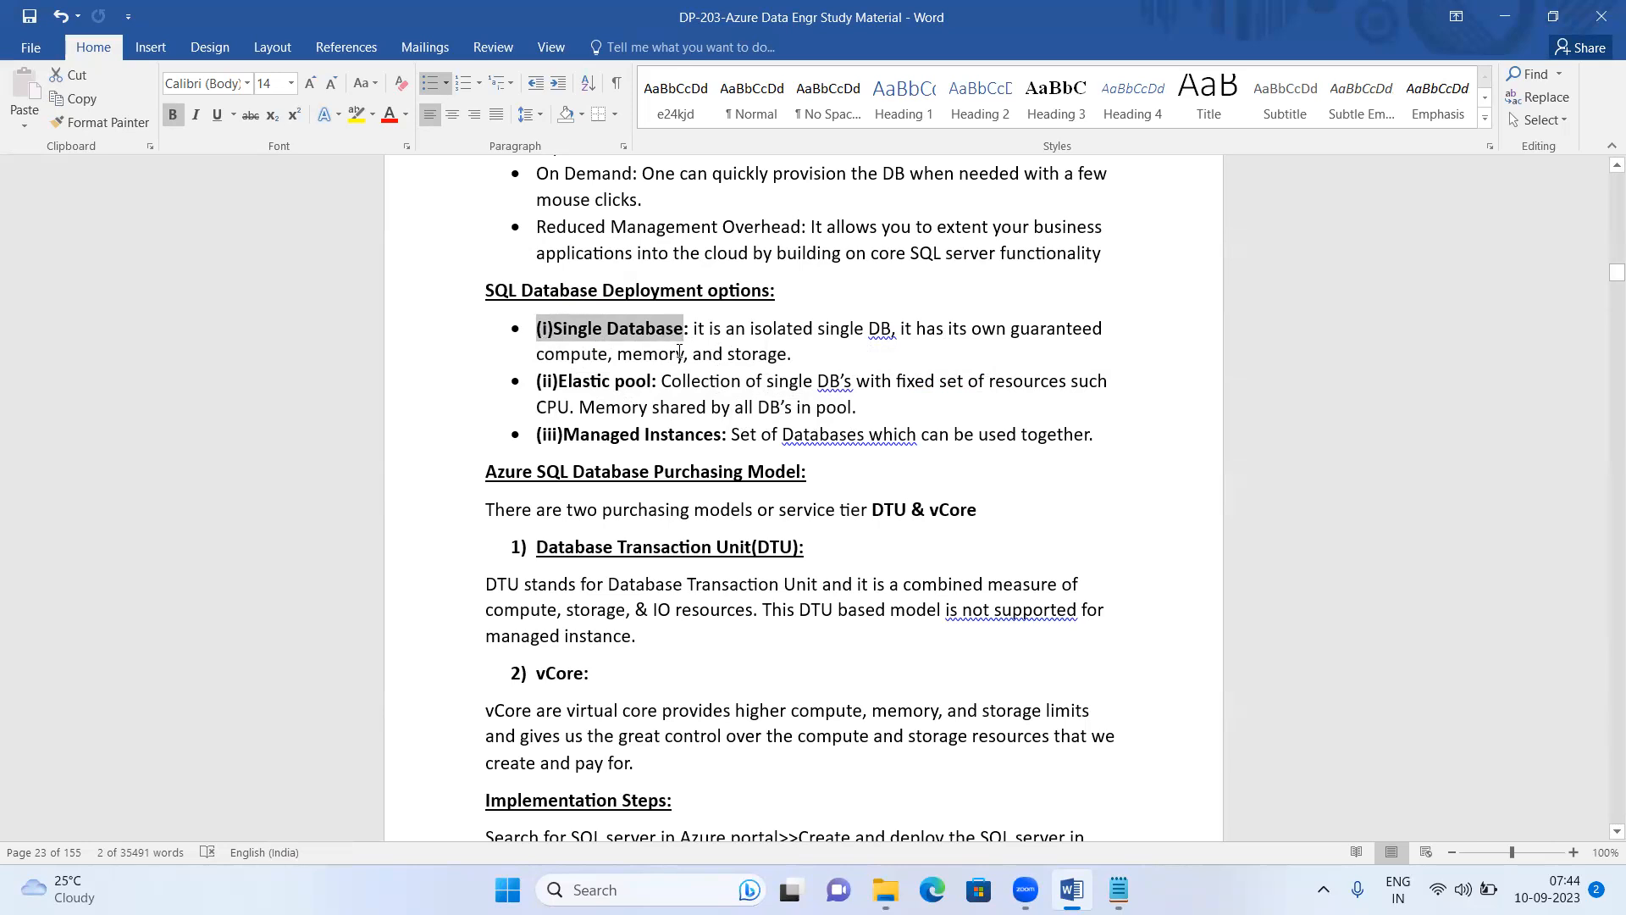
drag(596, 391, 636, 382)
drag(566, 437, 1084, 436)
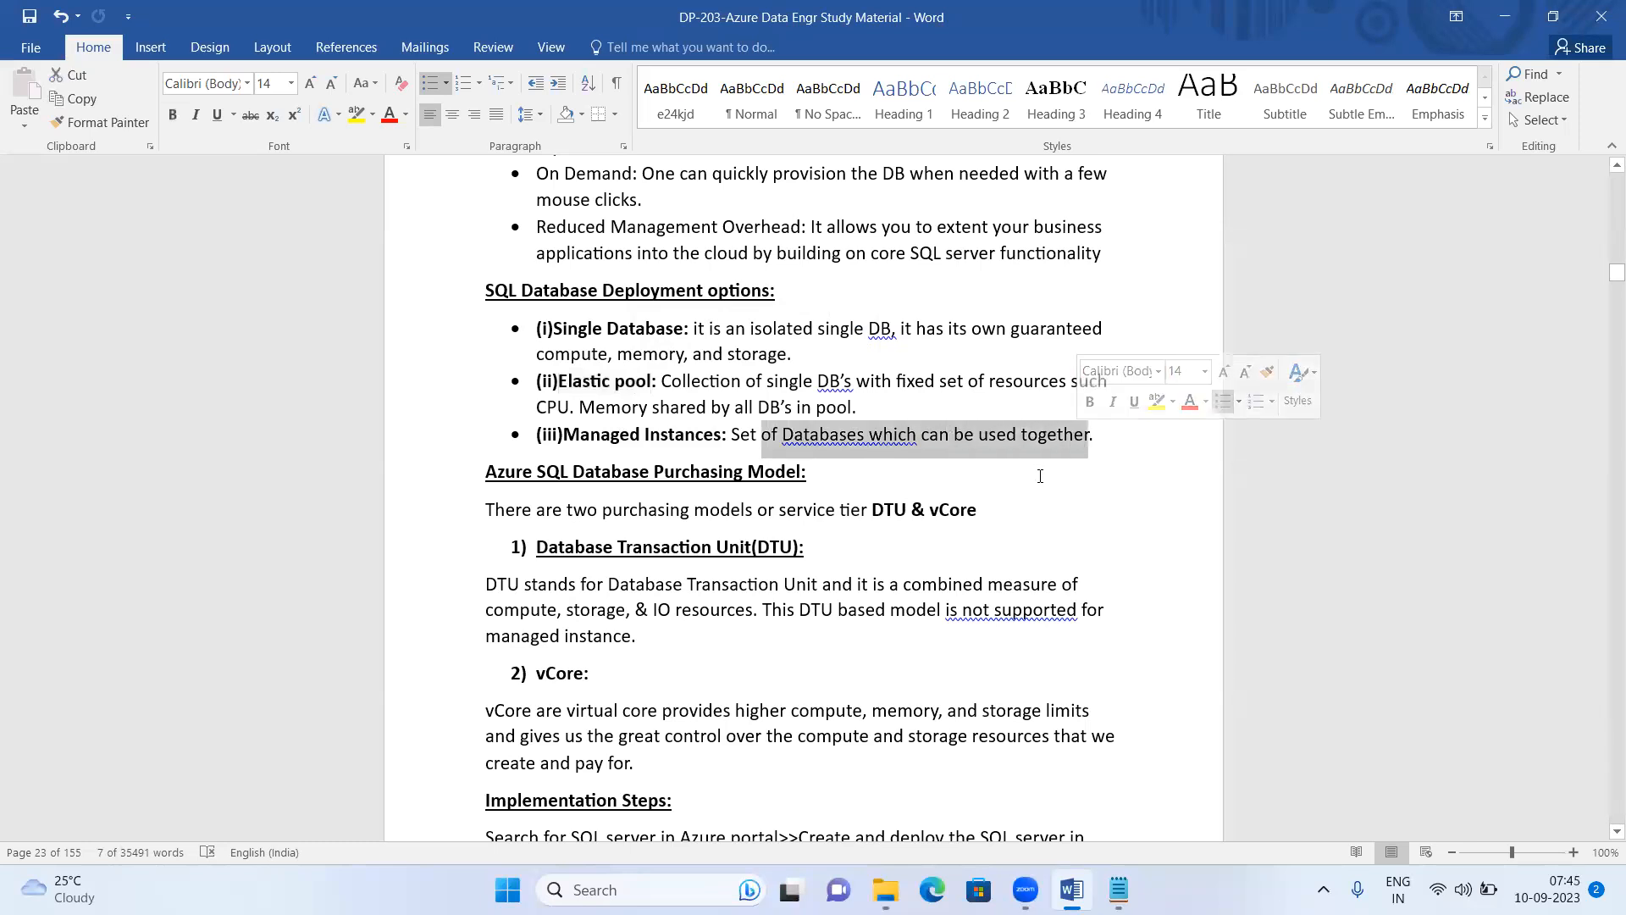
click(575, 410)
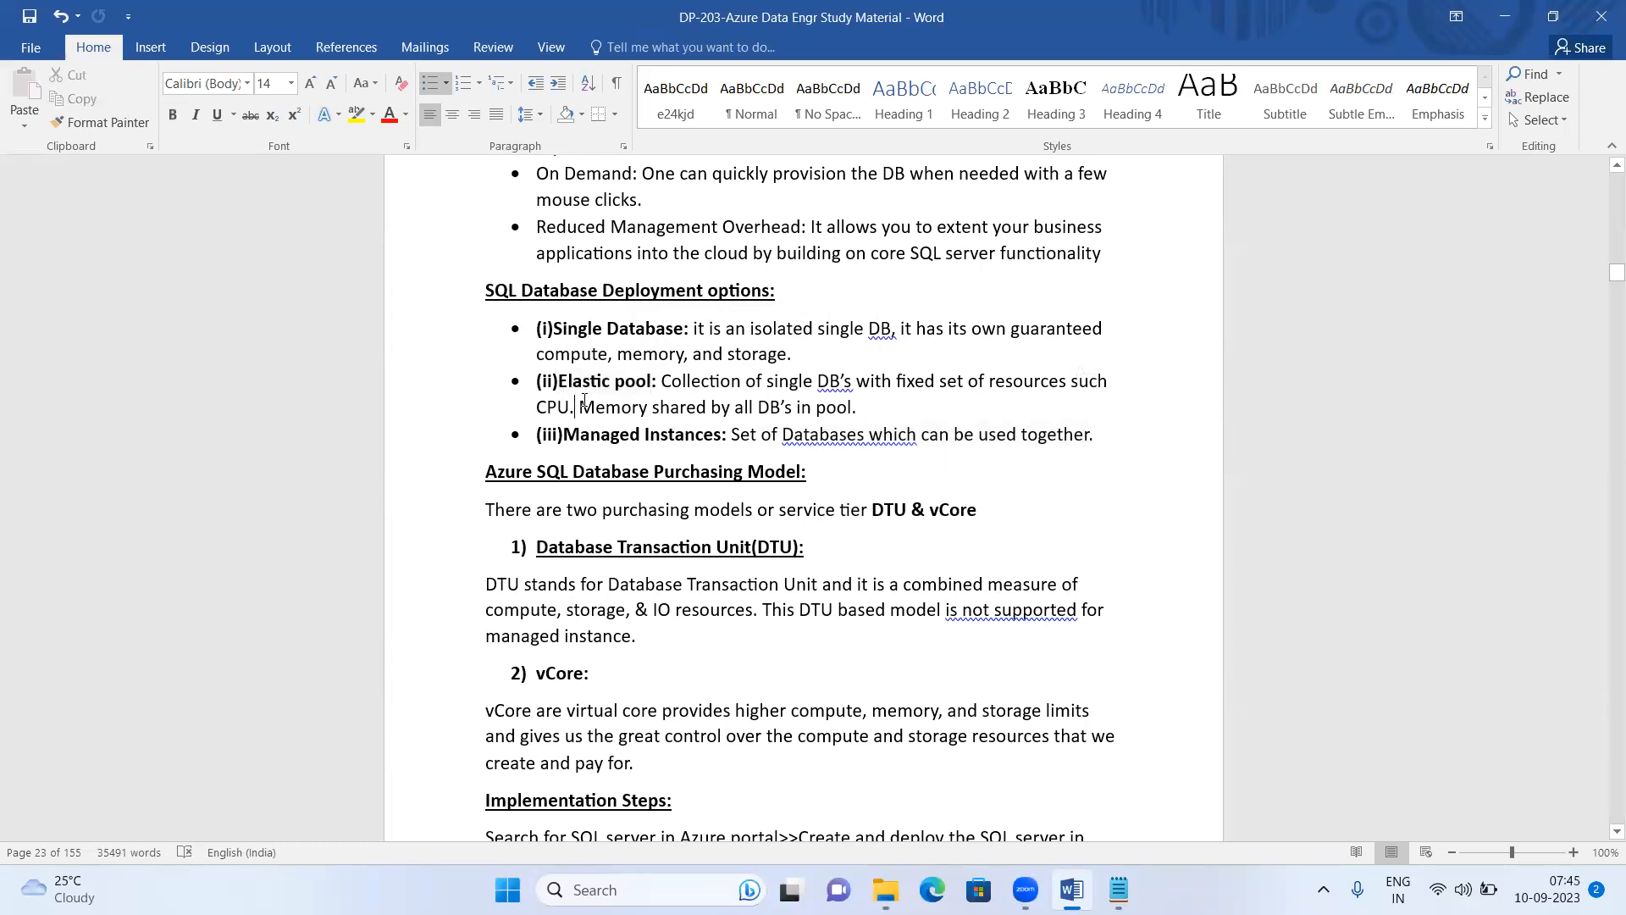
drag(553, 328, 661, 333)
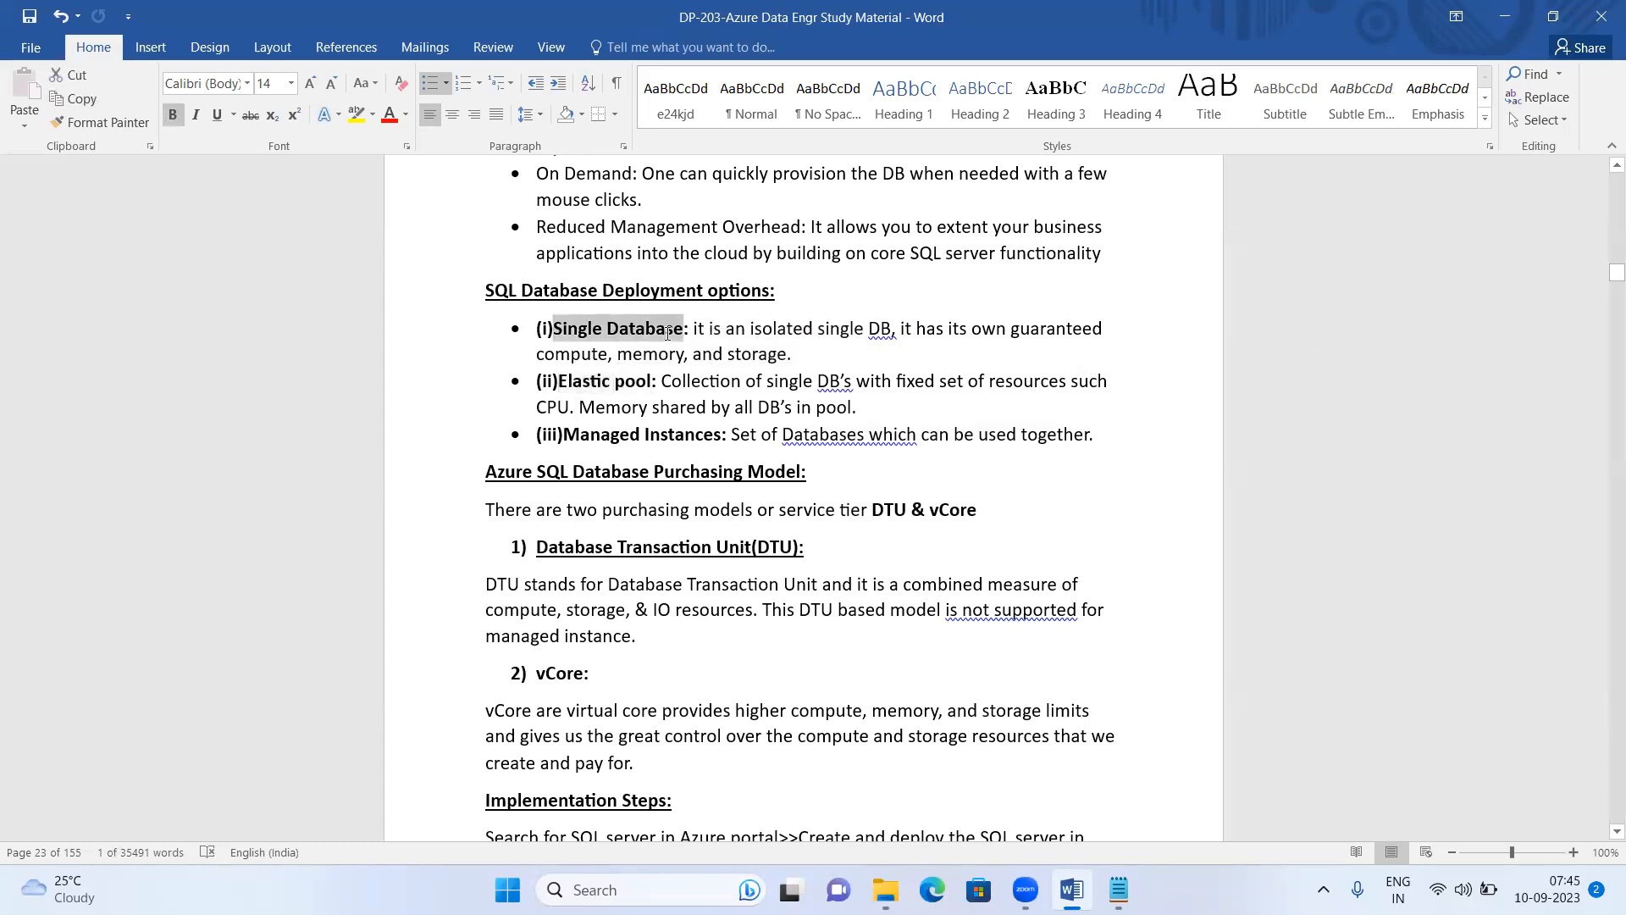
click(609, 381)
drag(610, 381, 538, 327)
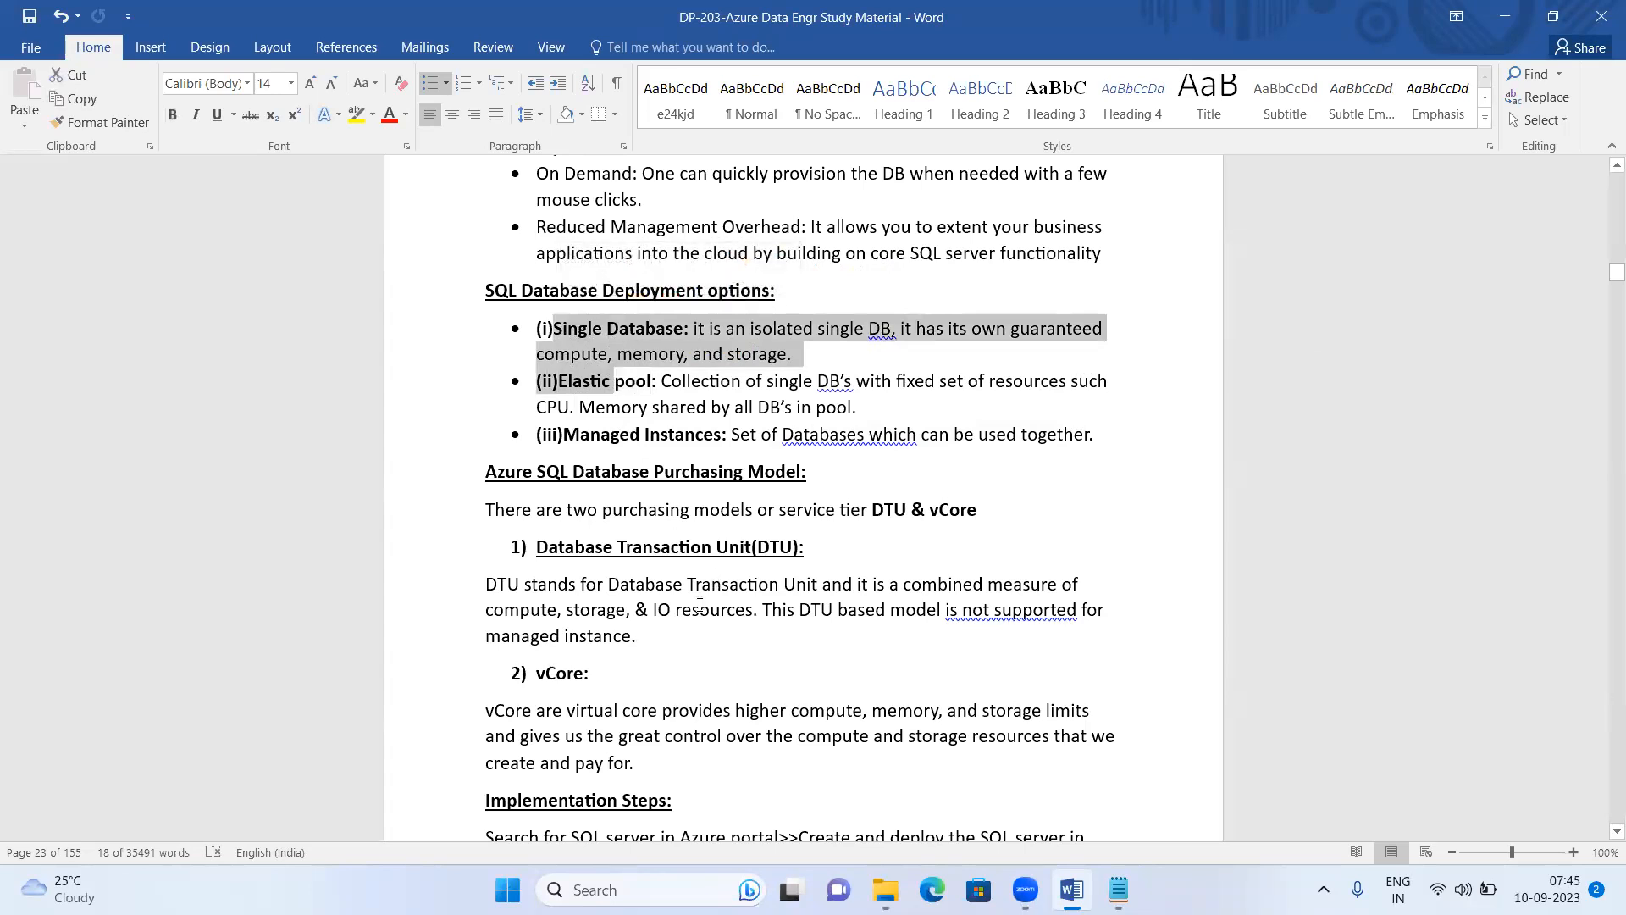
Read the Azure SQL Database Purchasing Model introduction and DTU section, selecting the model names and the managed instance restriction.
scroll(700, 605, down, 2)
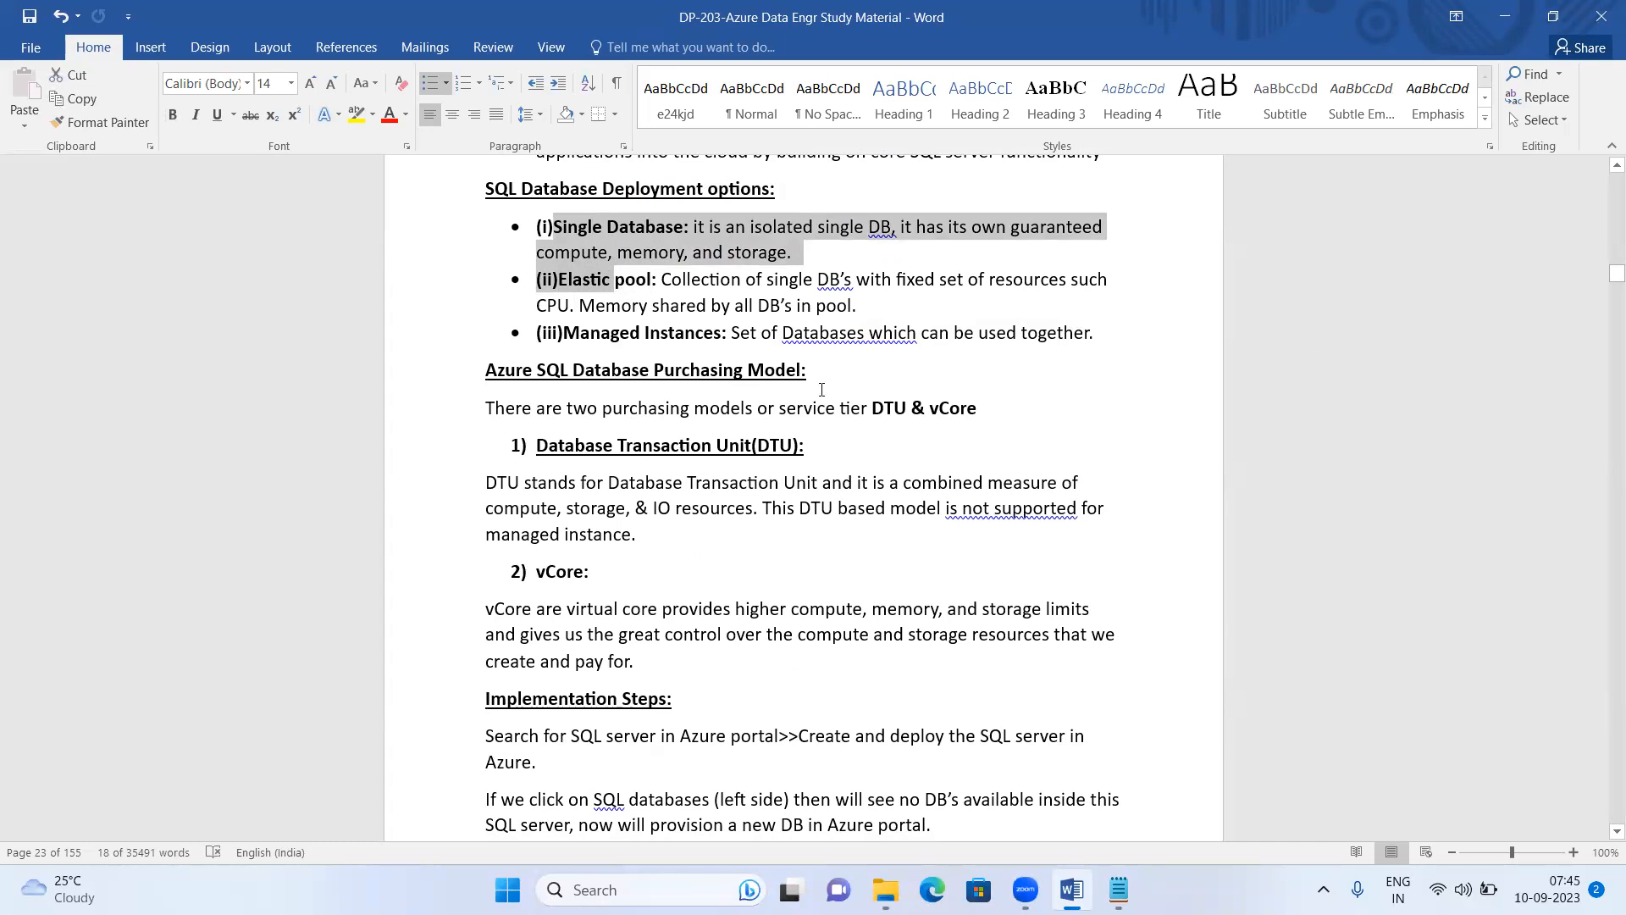
drag(538, 410, 845, 425)
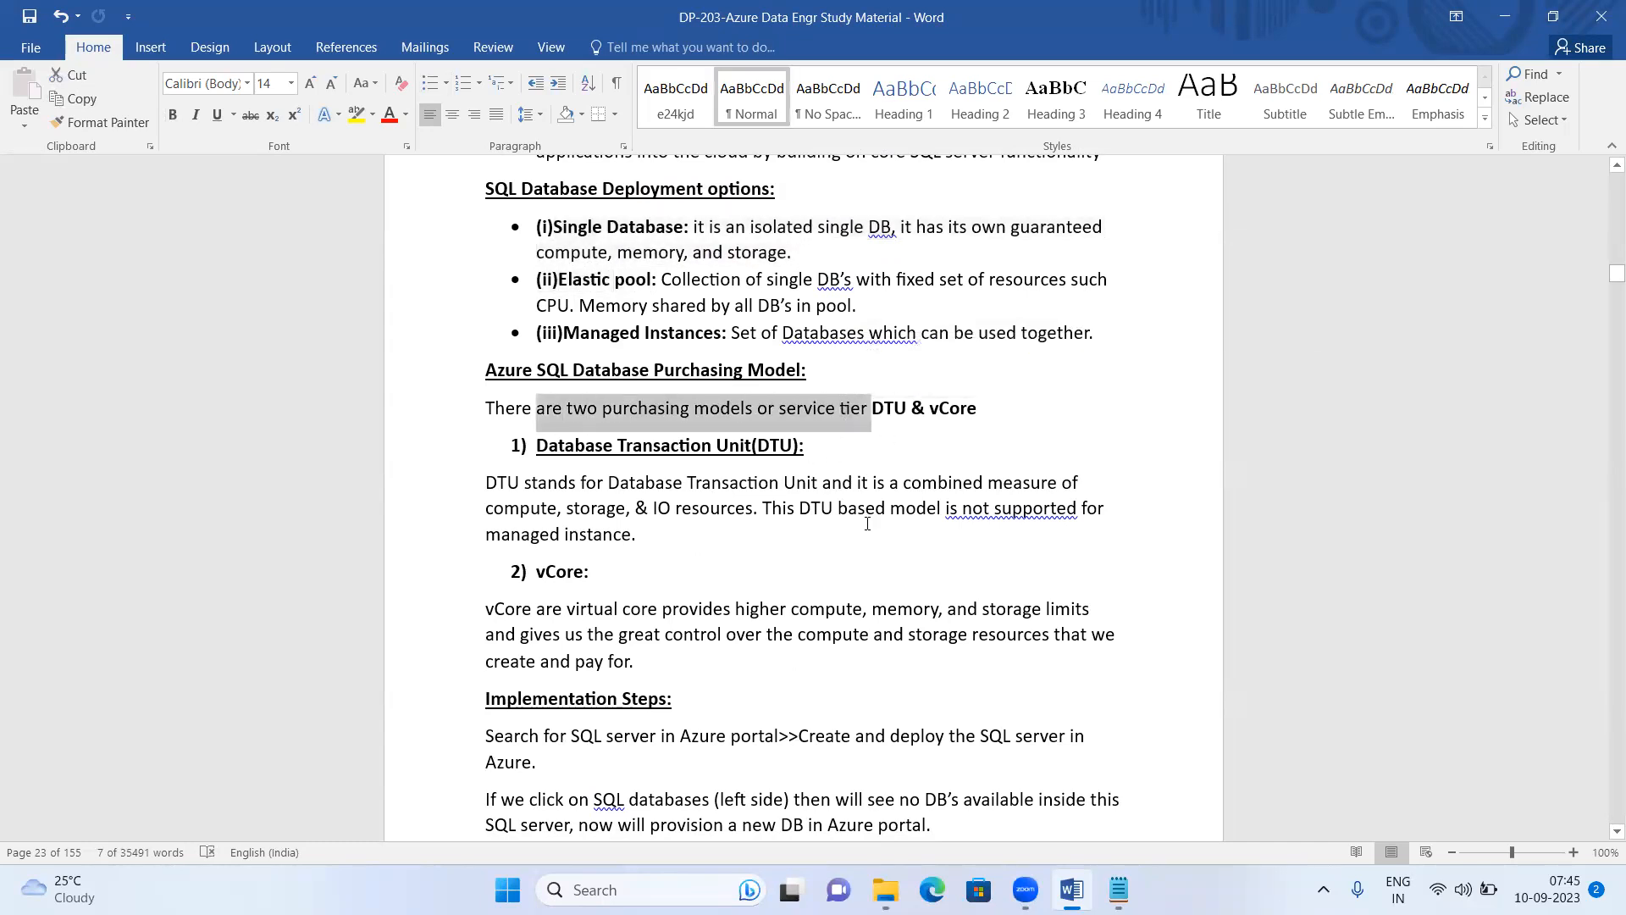
click(852, 404)
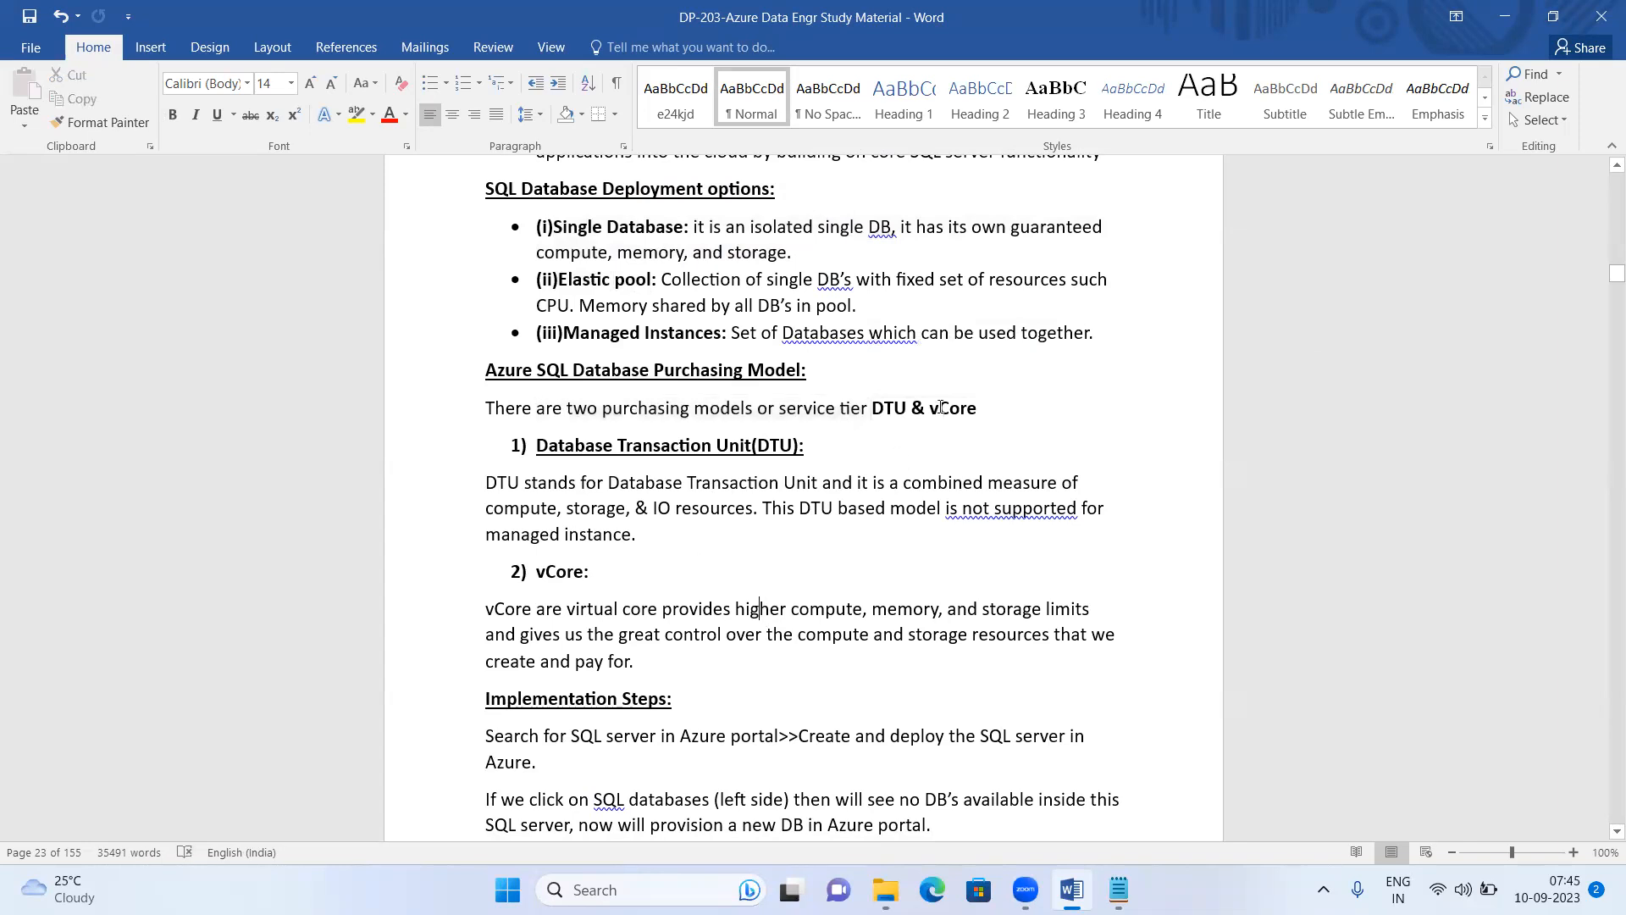
drag(873, 410, 907, 412)
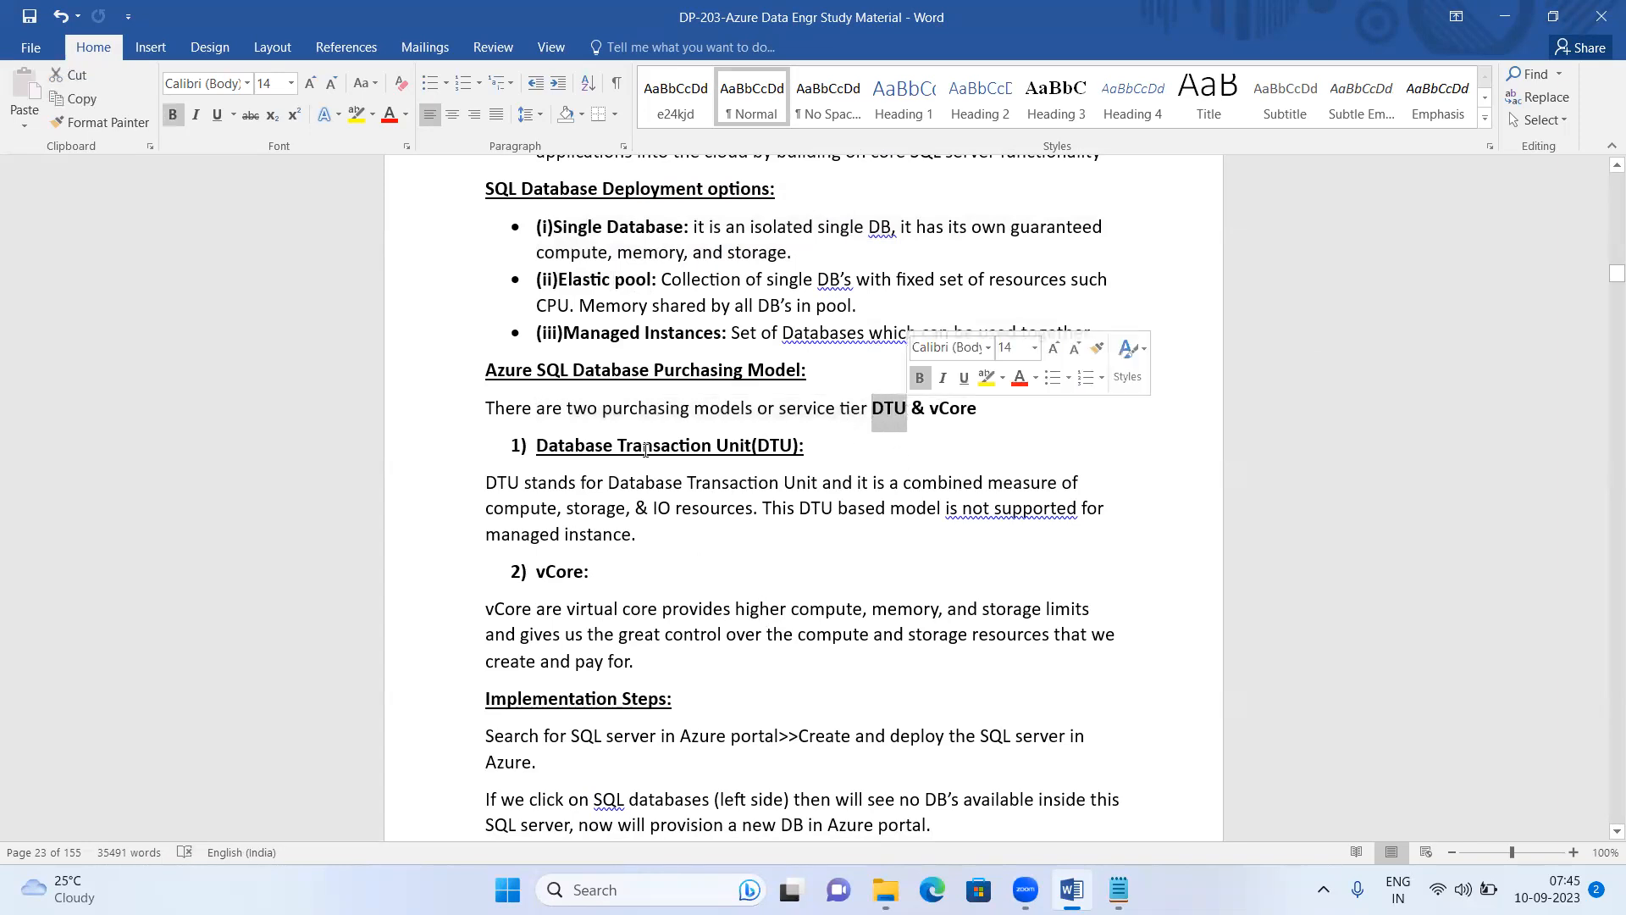
drag(538, 445, 744, 449)
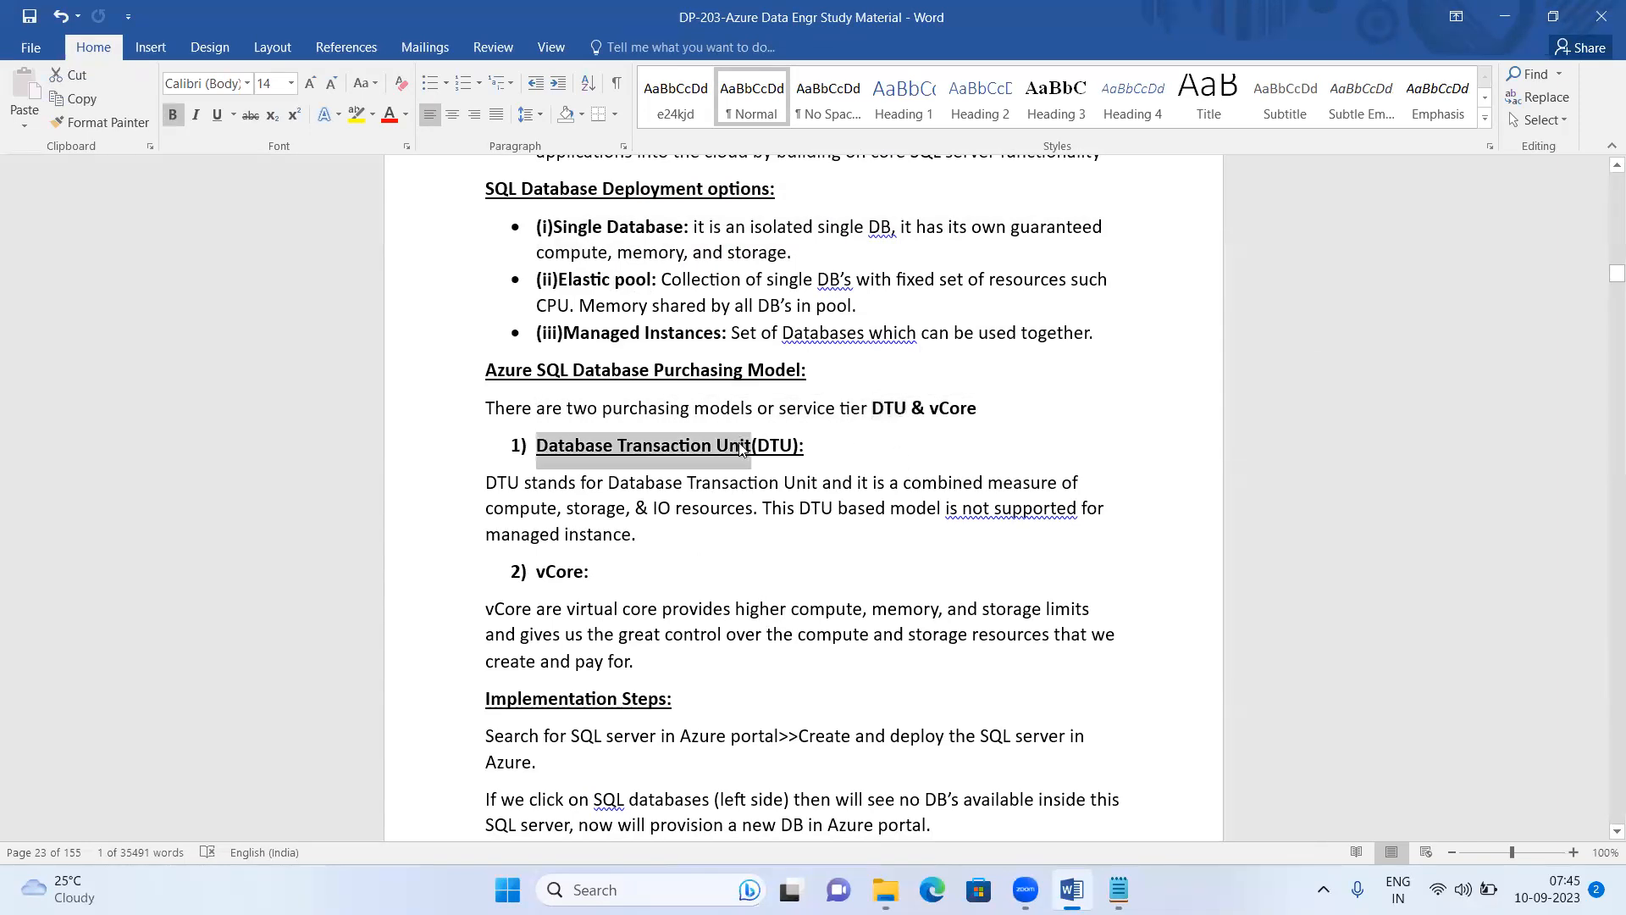
click(739, 482)
drag(860, 410, 912, 427)
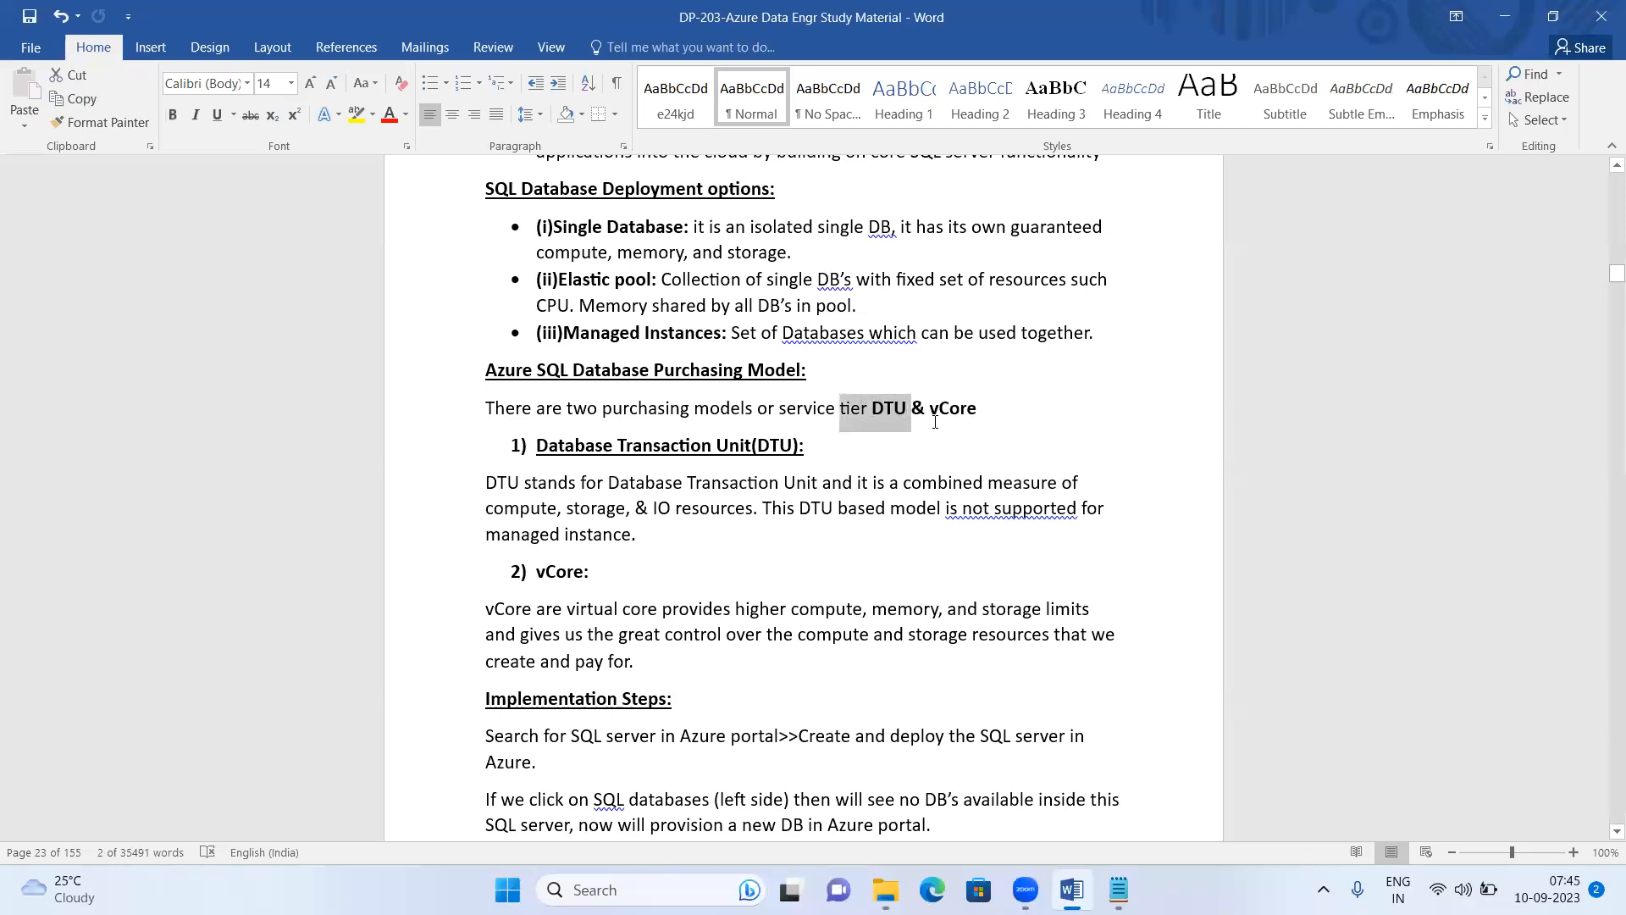
double_click(935, 428)
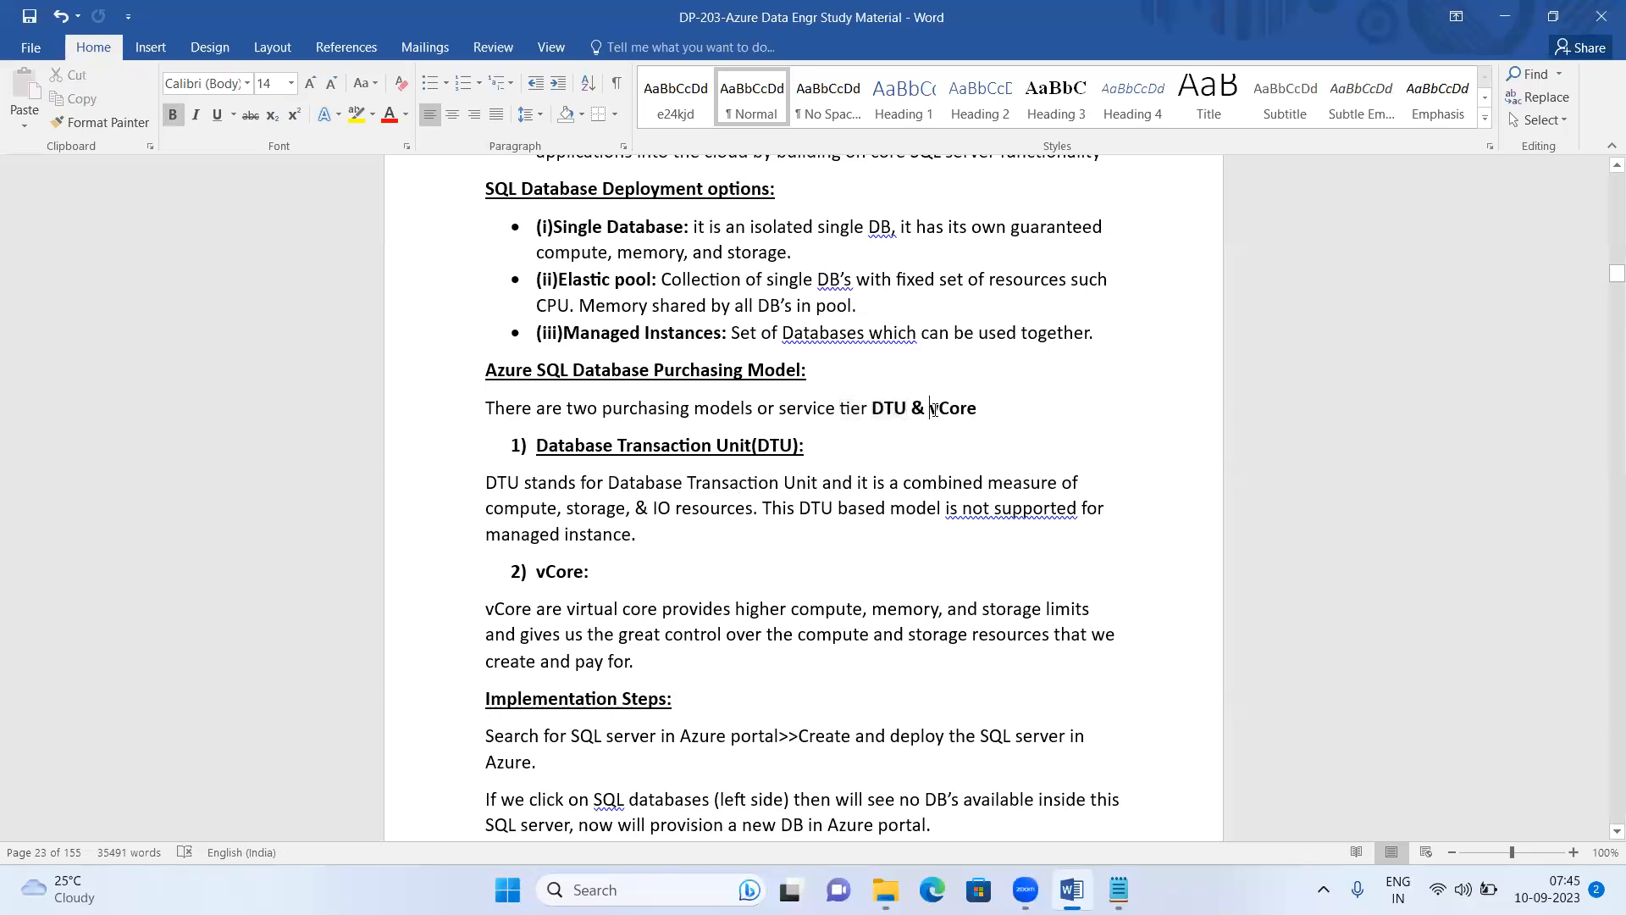
double_click(546, 569)
click(508, 483)
click(598, 516)
drag(666, 512, 1116, 552)
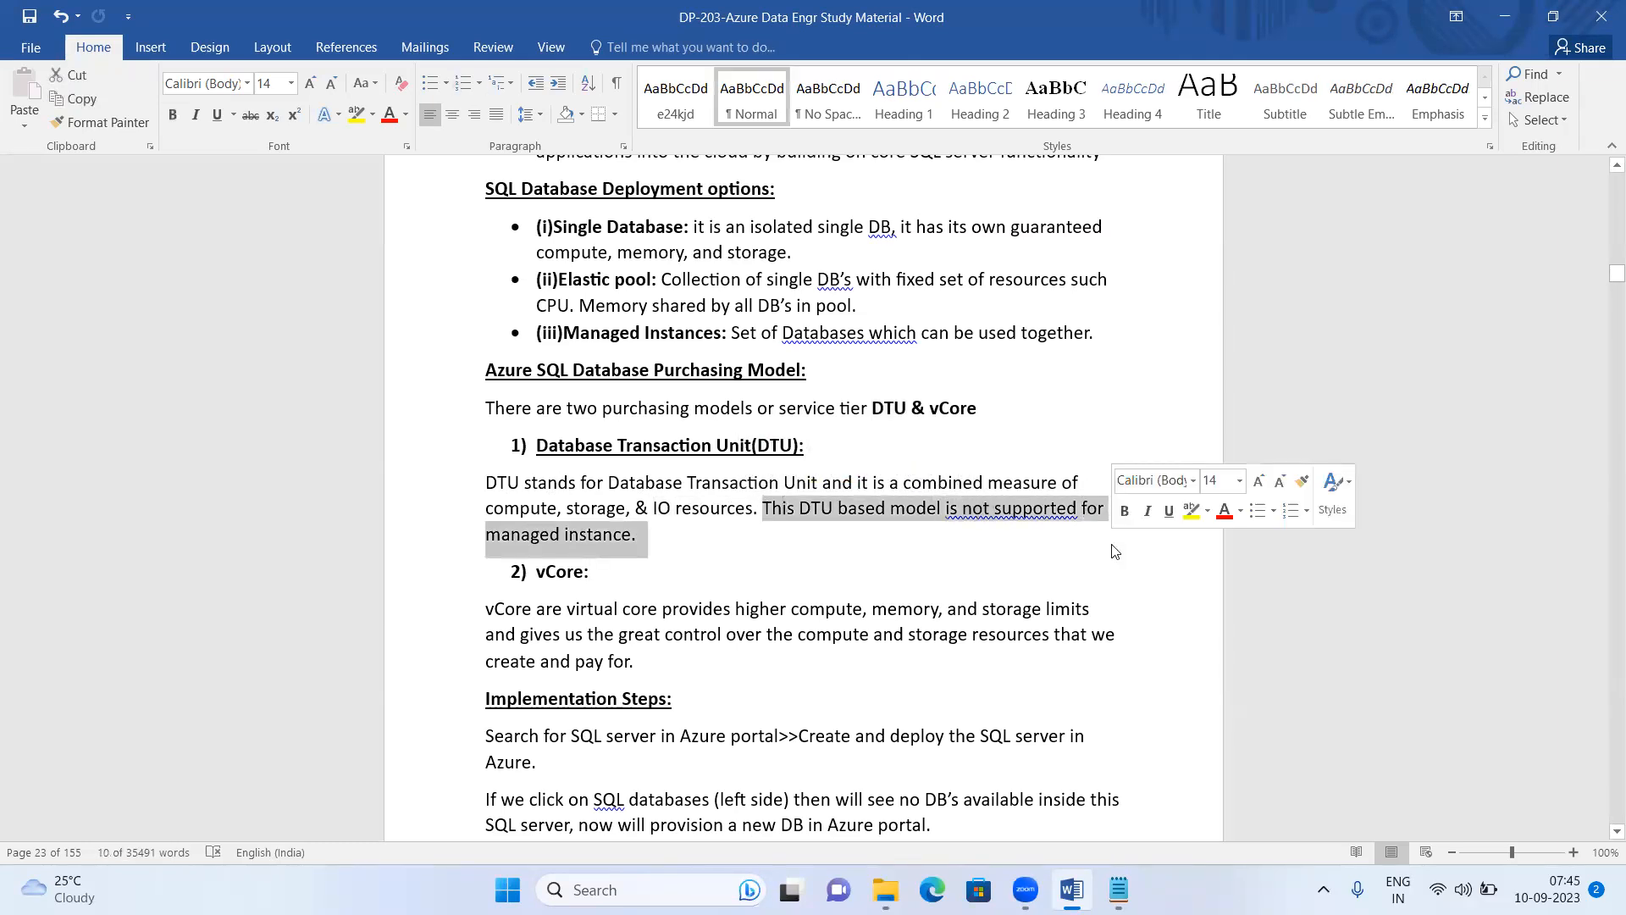
Read the vCore description and compare both purchasing models, selecting the Database Transaction Unit and vCore headings.
scroll(1049, 565, down, 3)
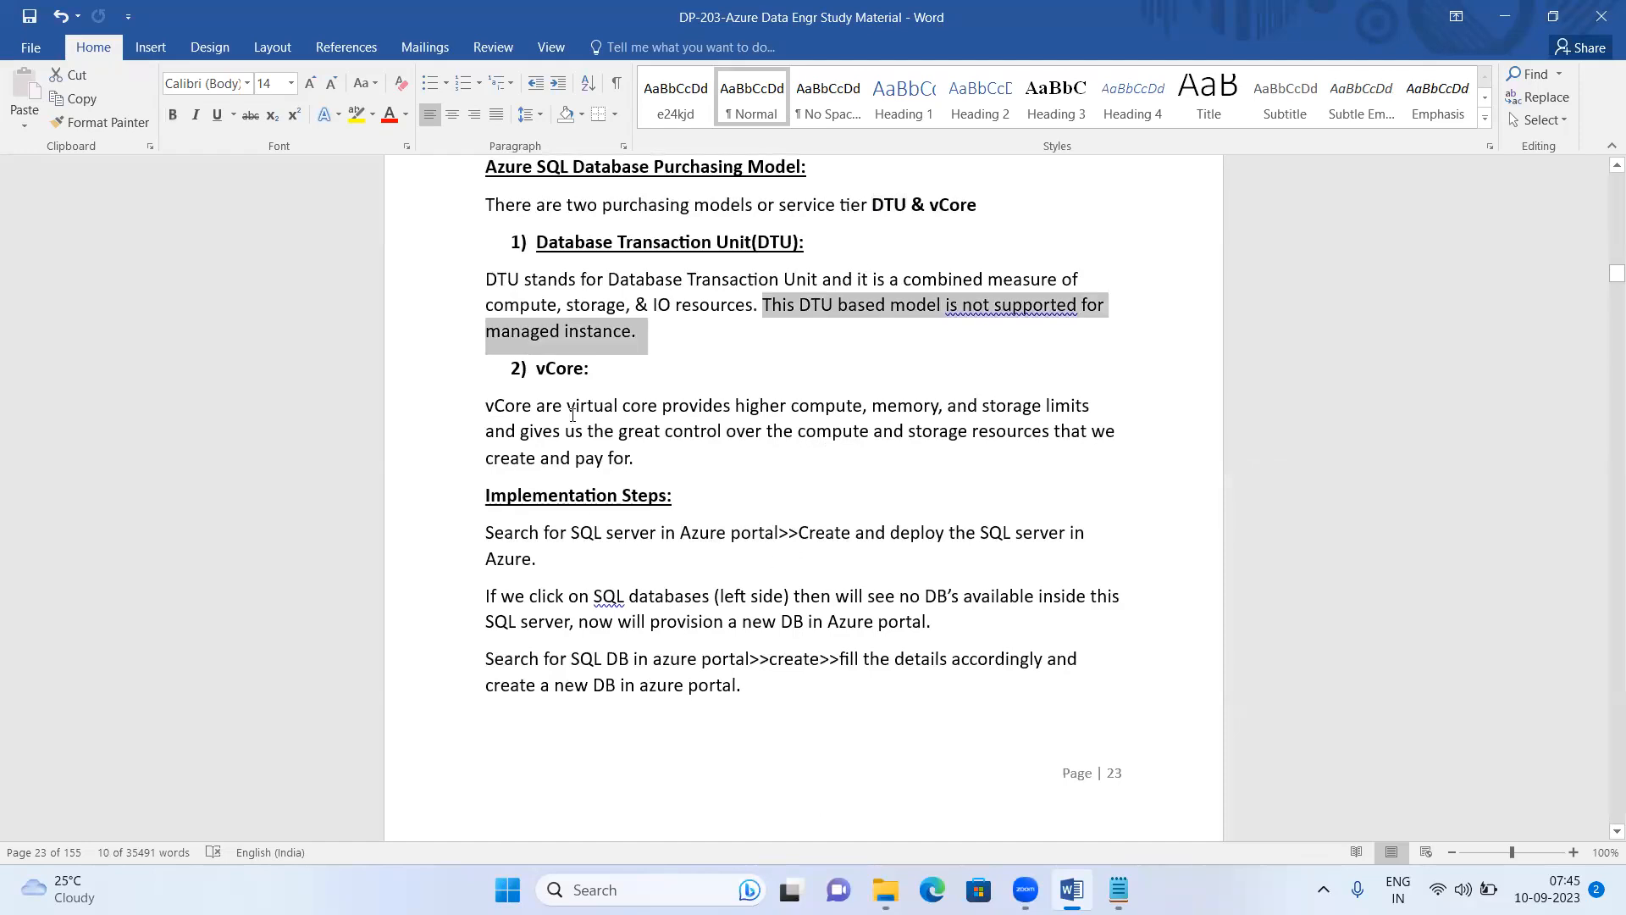
drag(628, 405, 1091, 450)
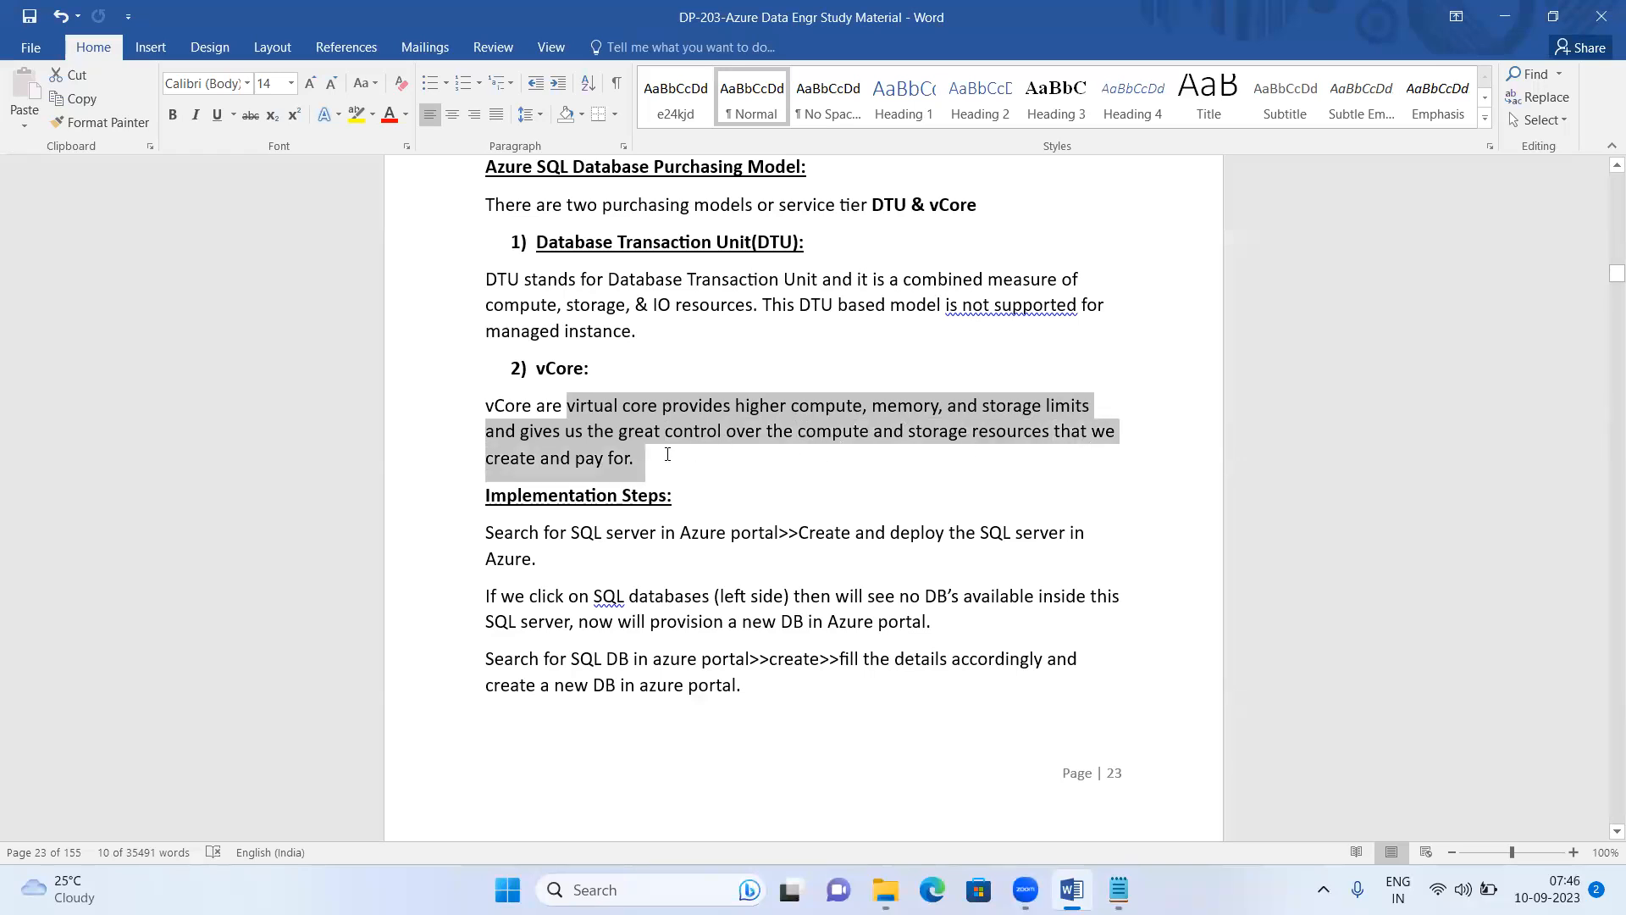
click(607, 284)
drag(543, 250, 813, 244)
drag(553, 369, 405, 366)
click(589, 427)
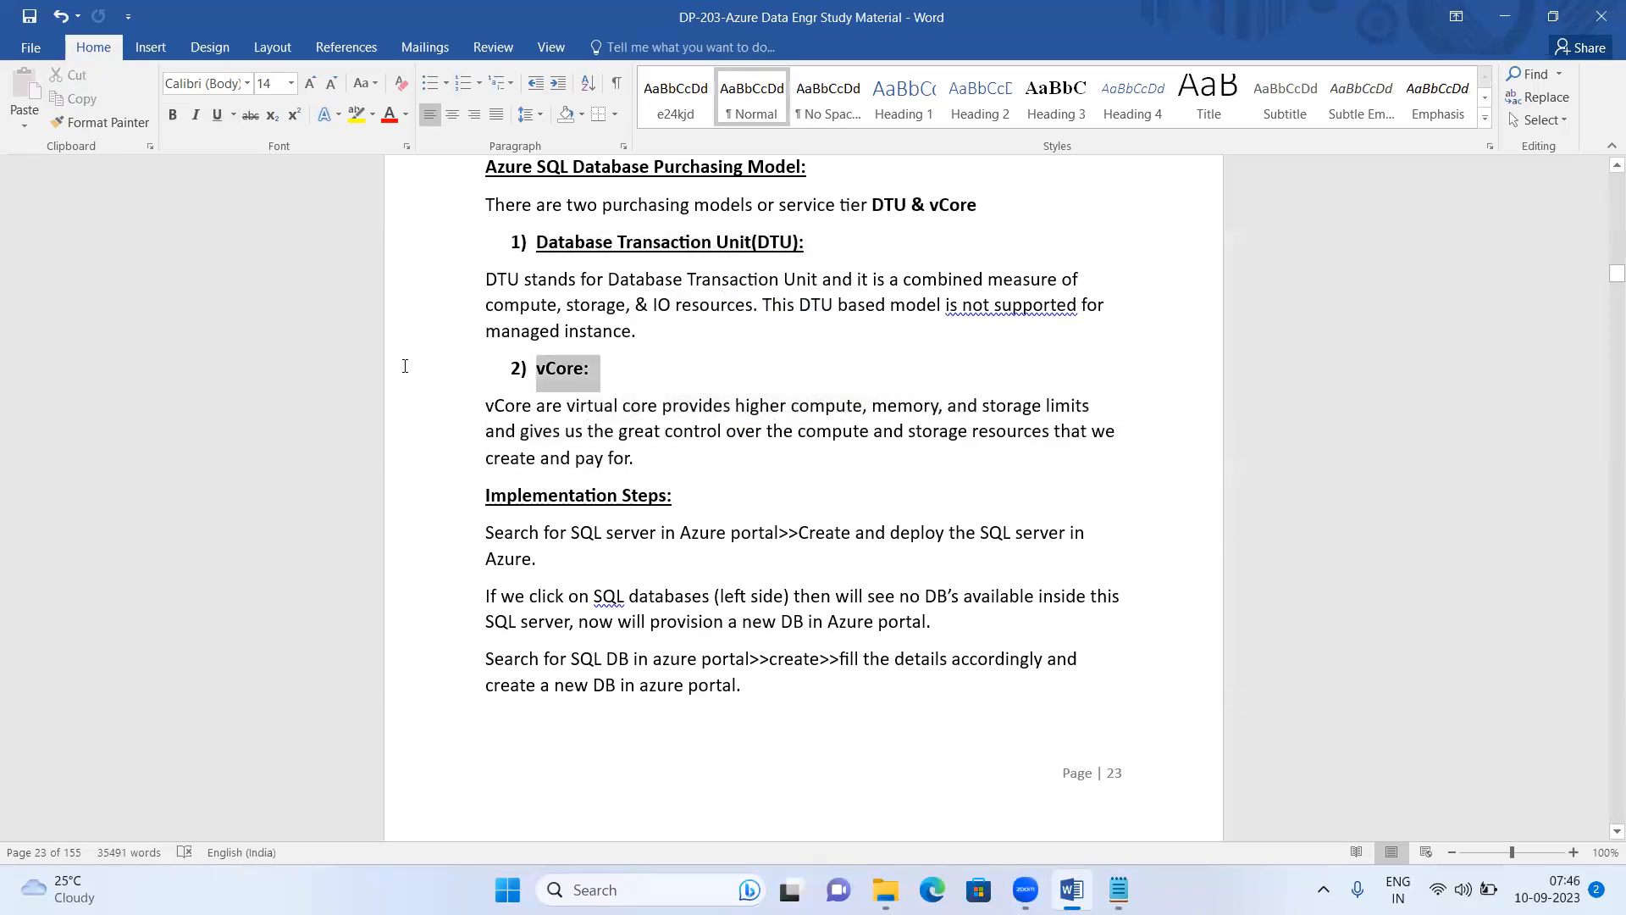
click(808, 244)
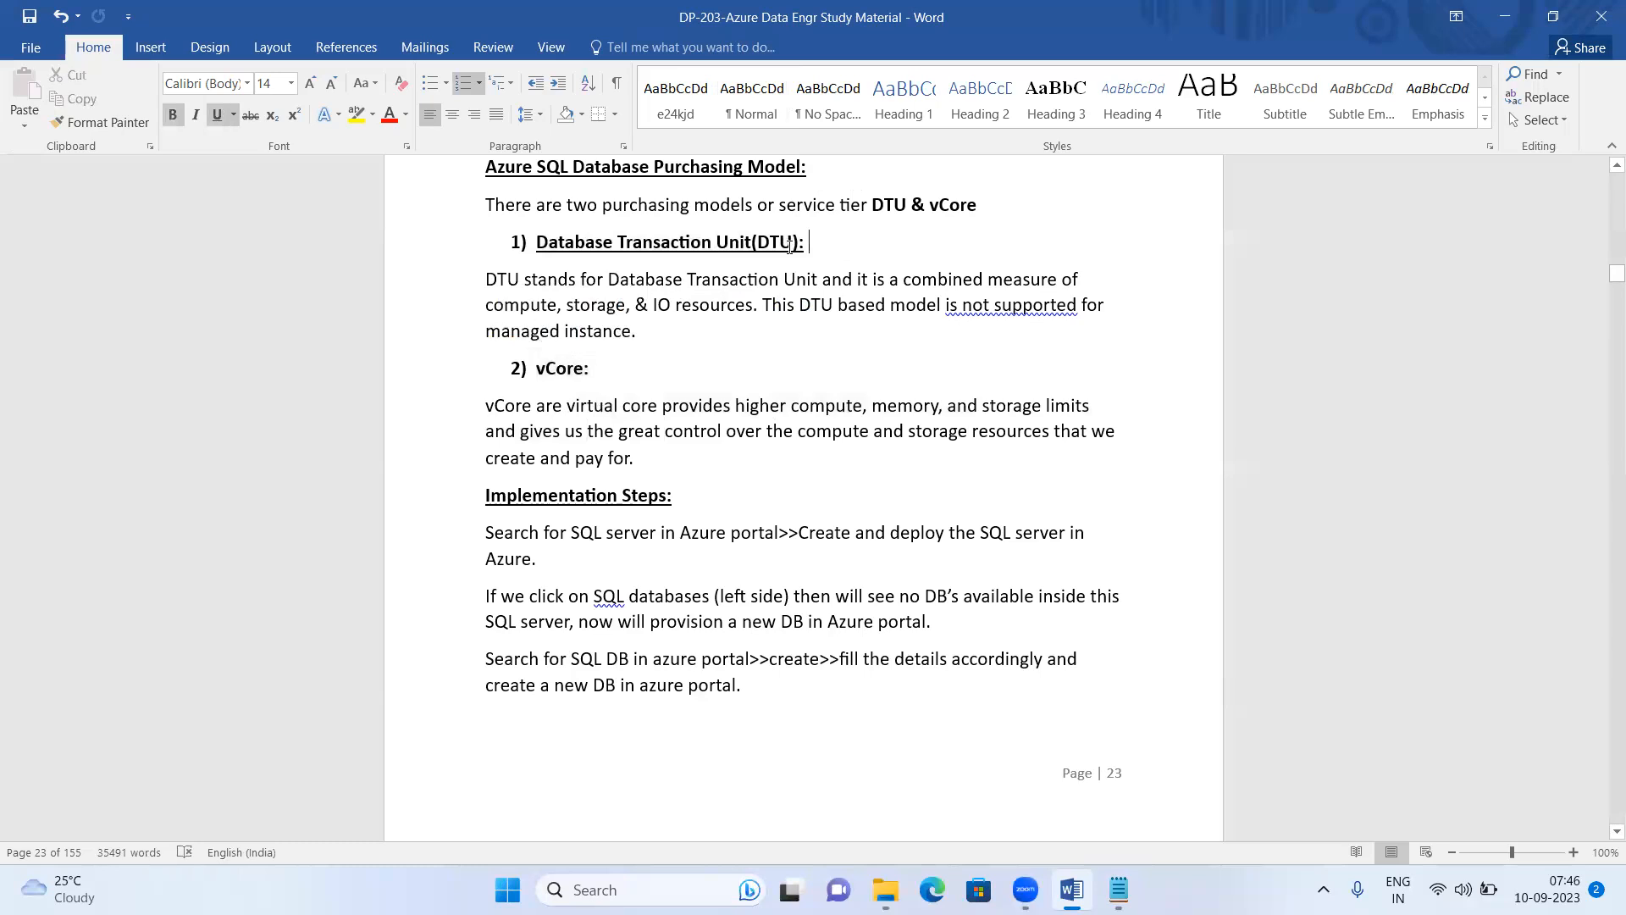
drag(790, 246, 536, 244)
drag(600, 369, 498, 370)
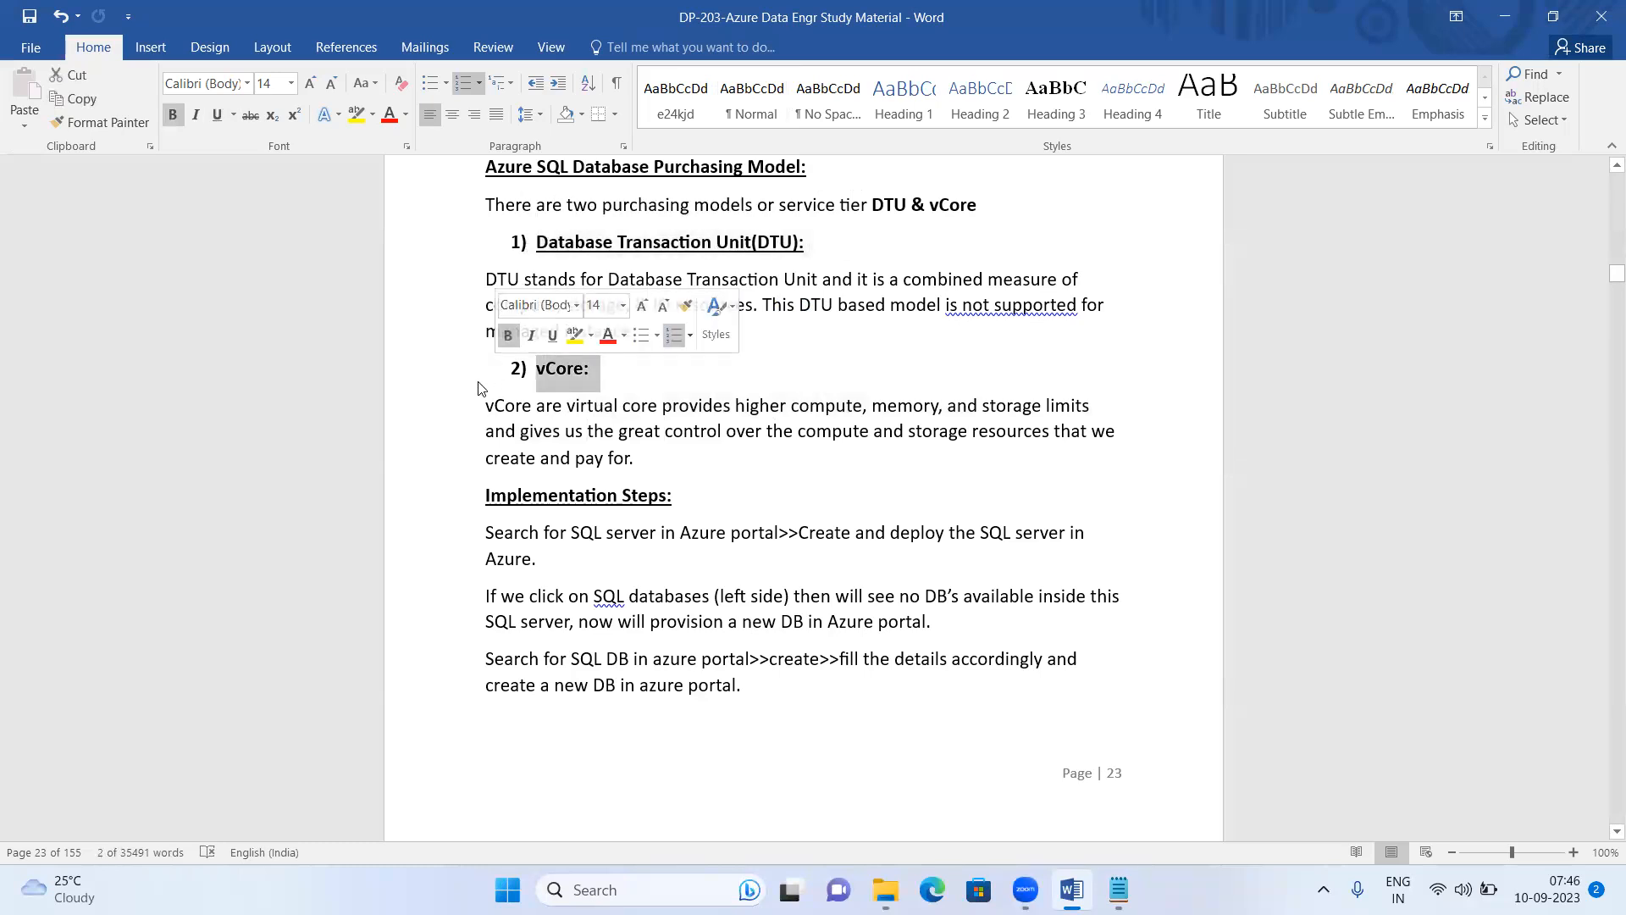
click(603, 426)
drag(596, 368, 496, 360)
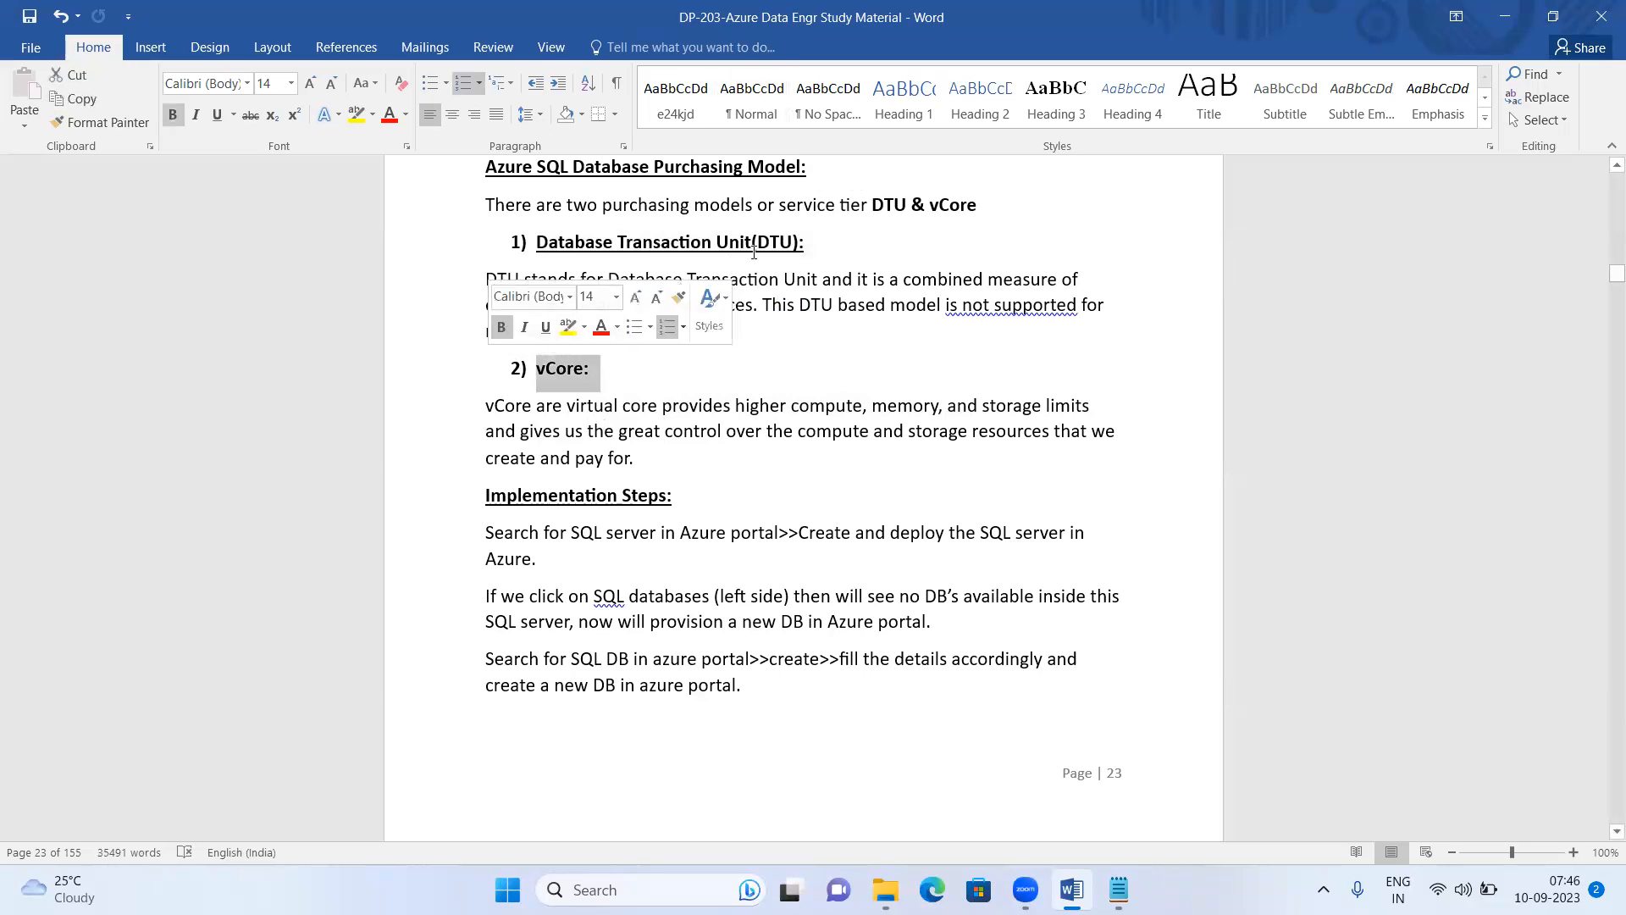
drag(817, 243, 563, 242)
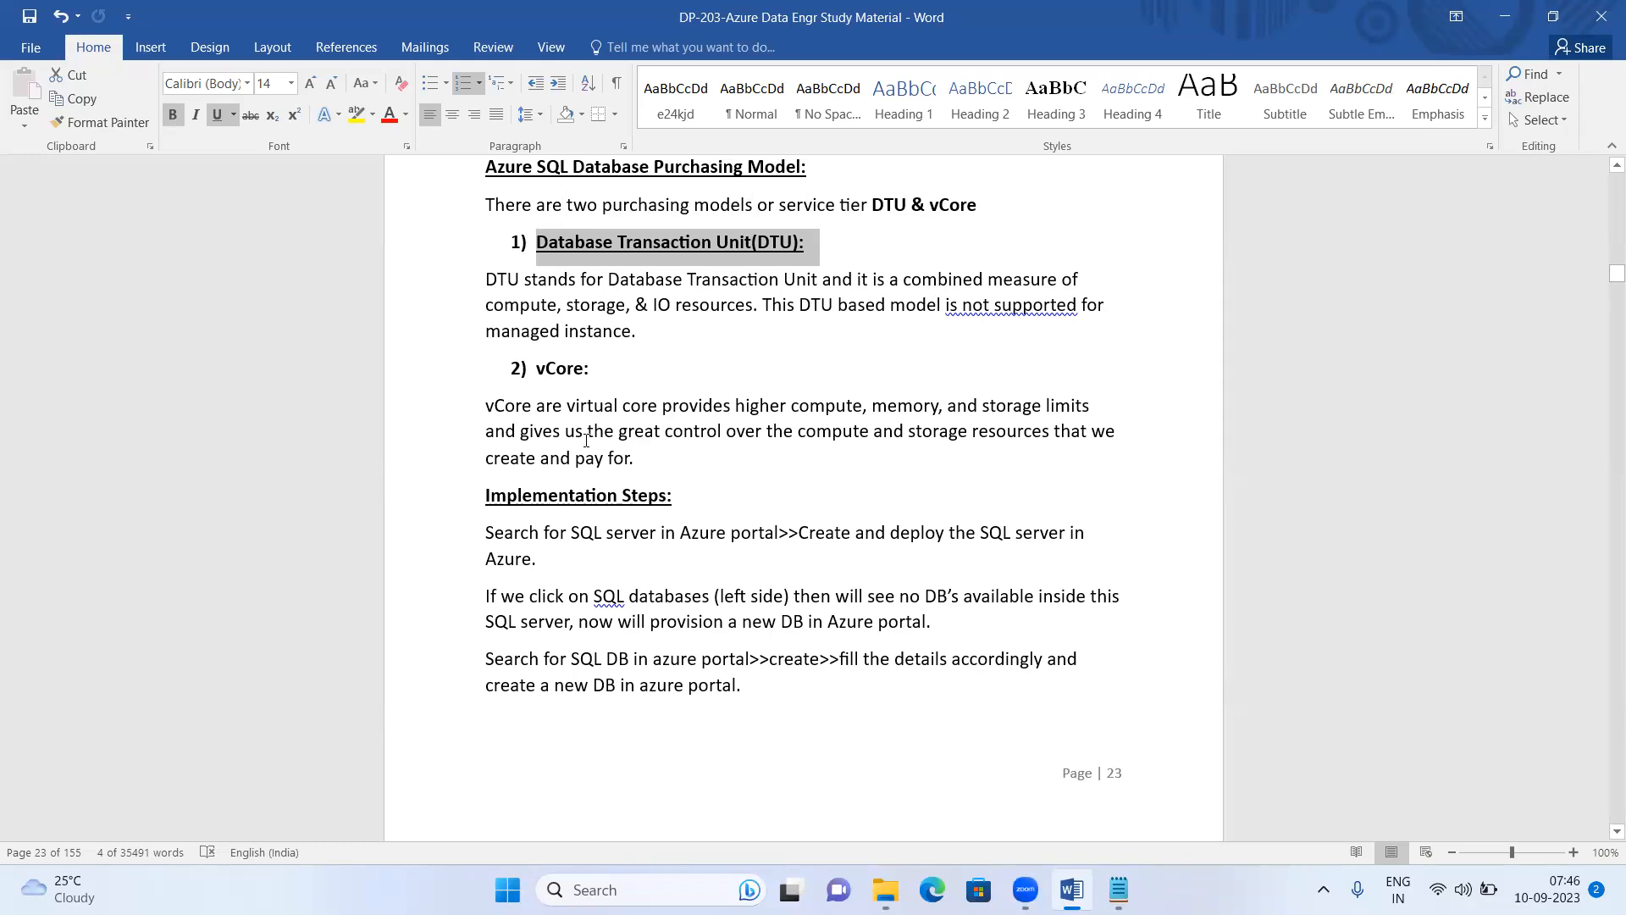
click(956, 504)
Switch to the Edge browser, open portal.azure.com and dismiss the tip about tracking usage by resource.
click(931, 889)
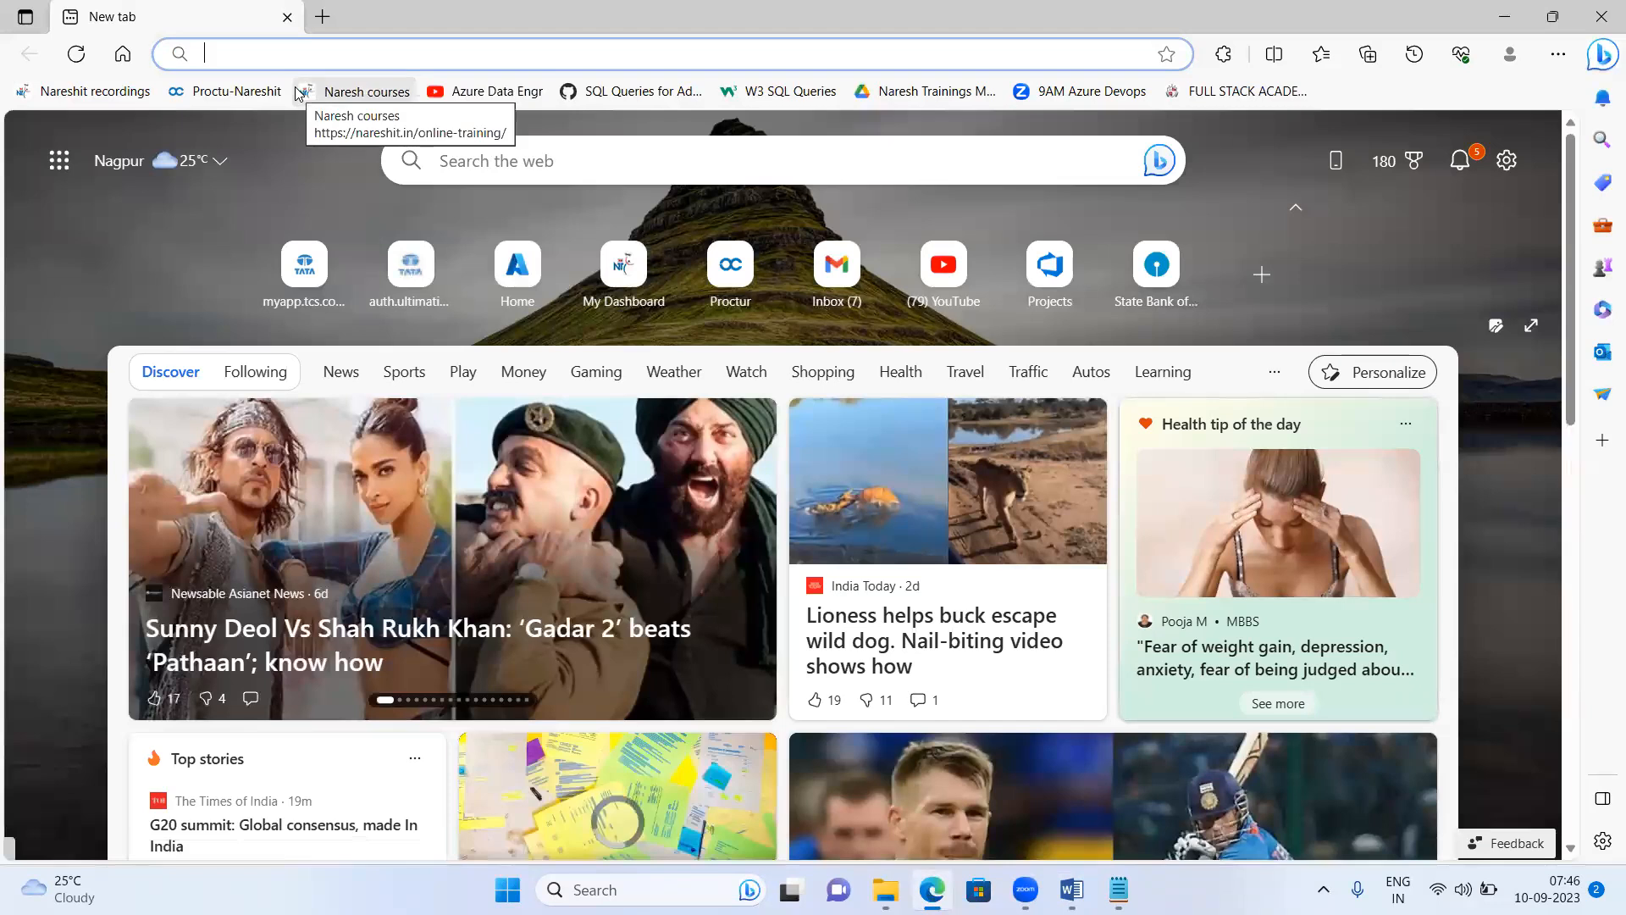
click(295, 53)
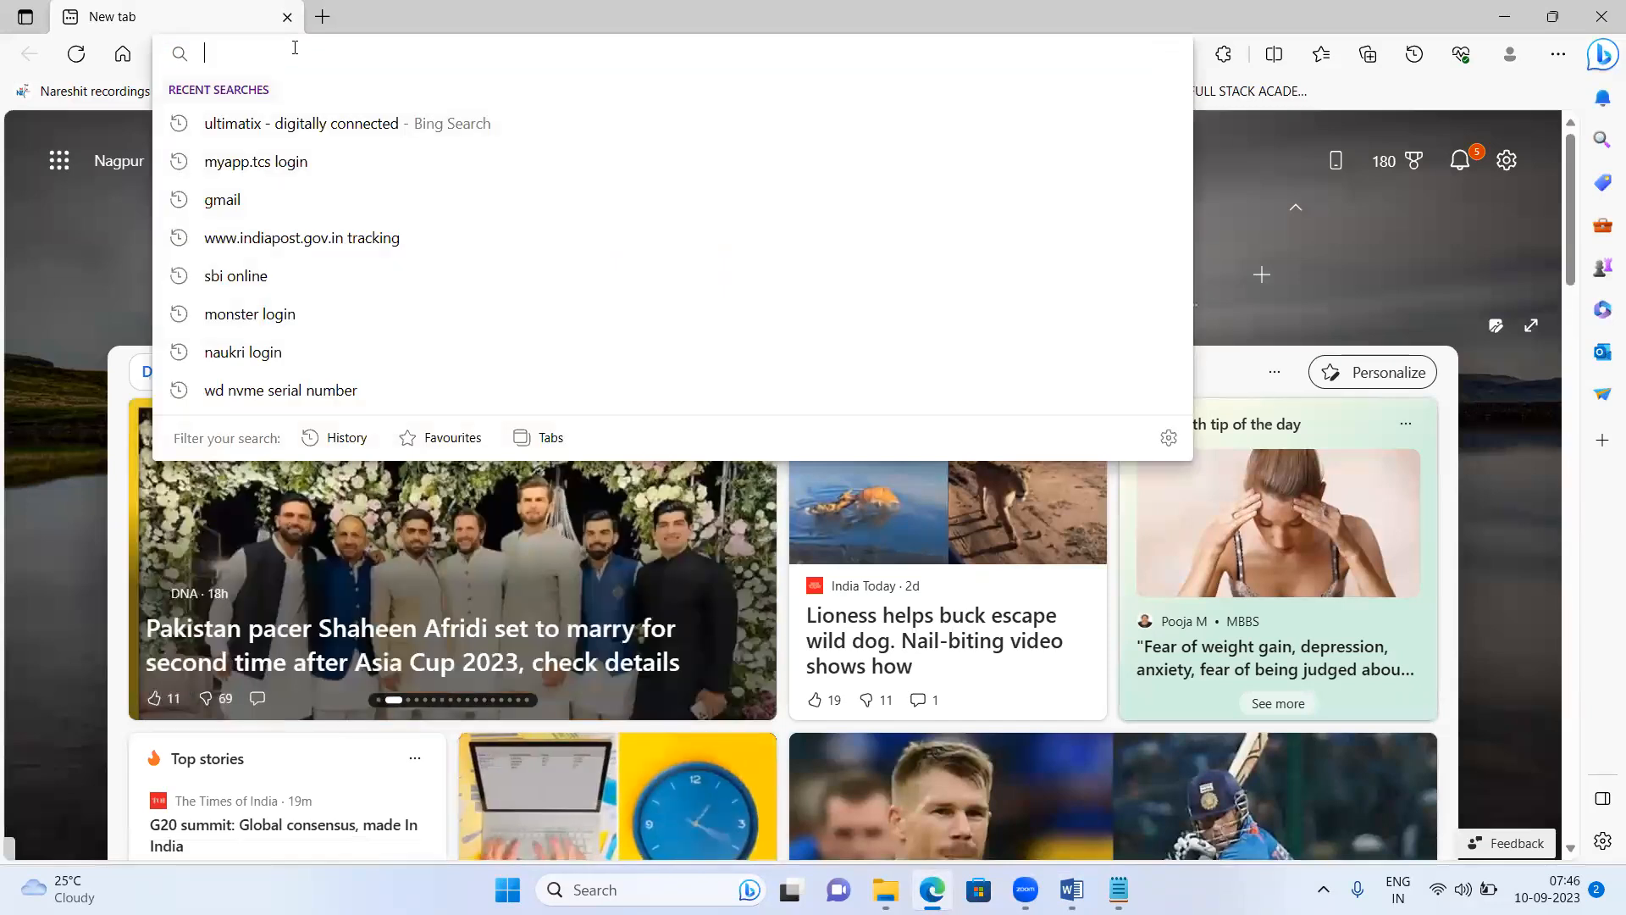
text(por)
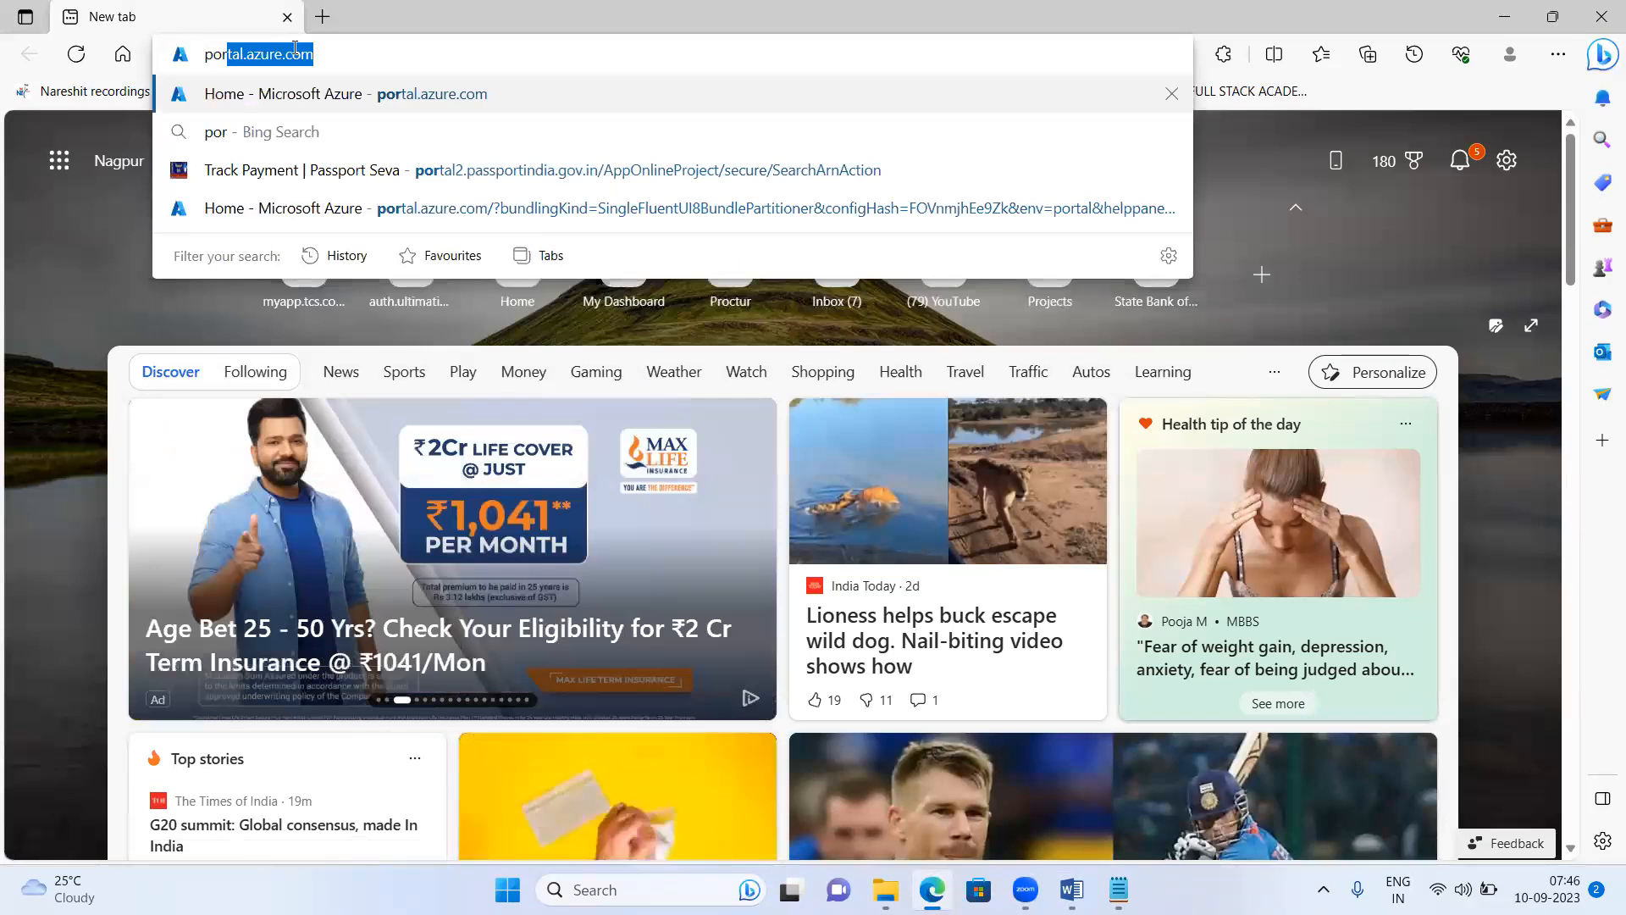
key(Return)
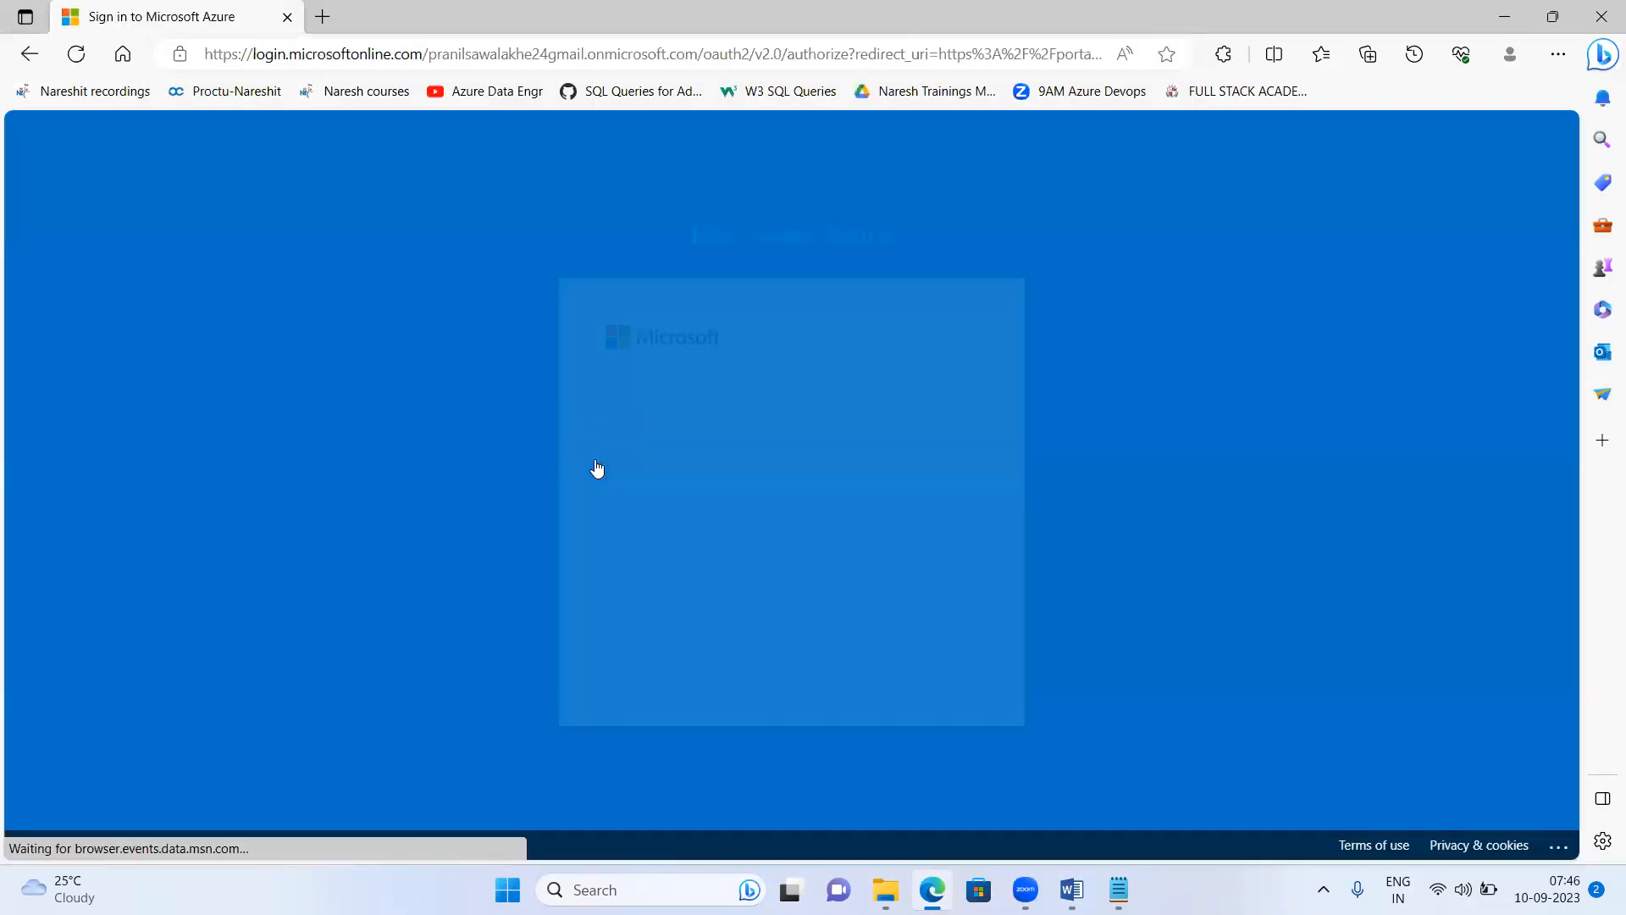
click(781, 479)
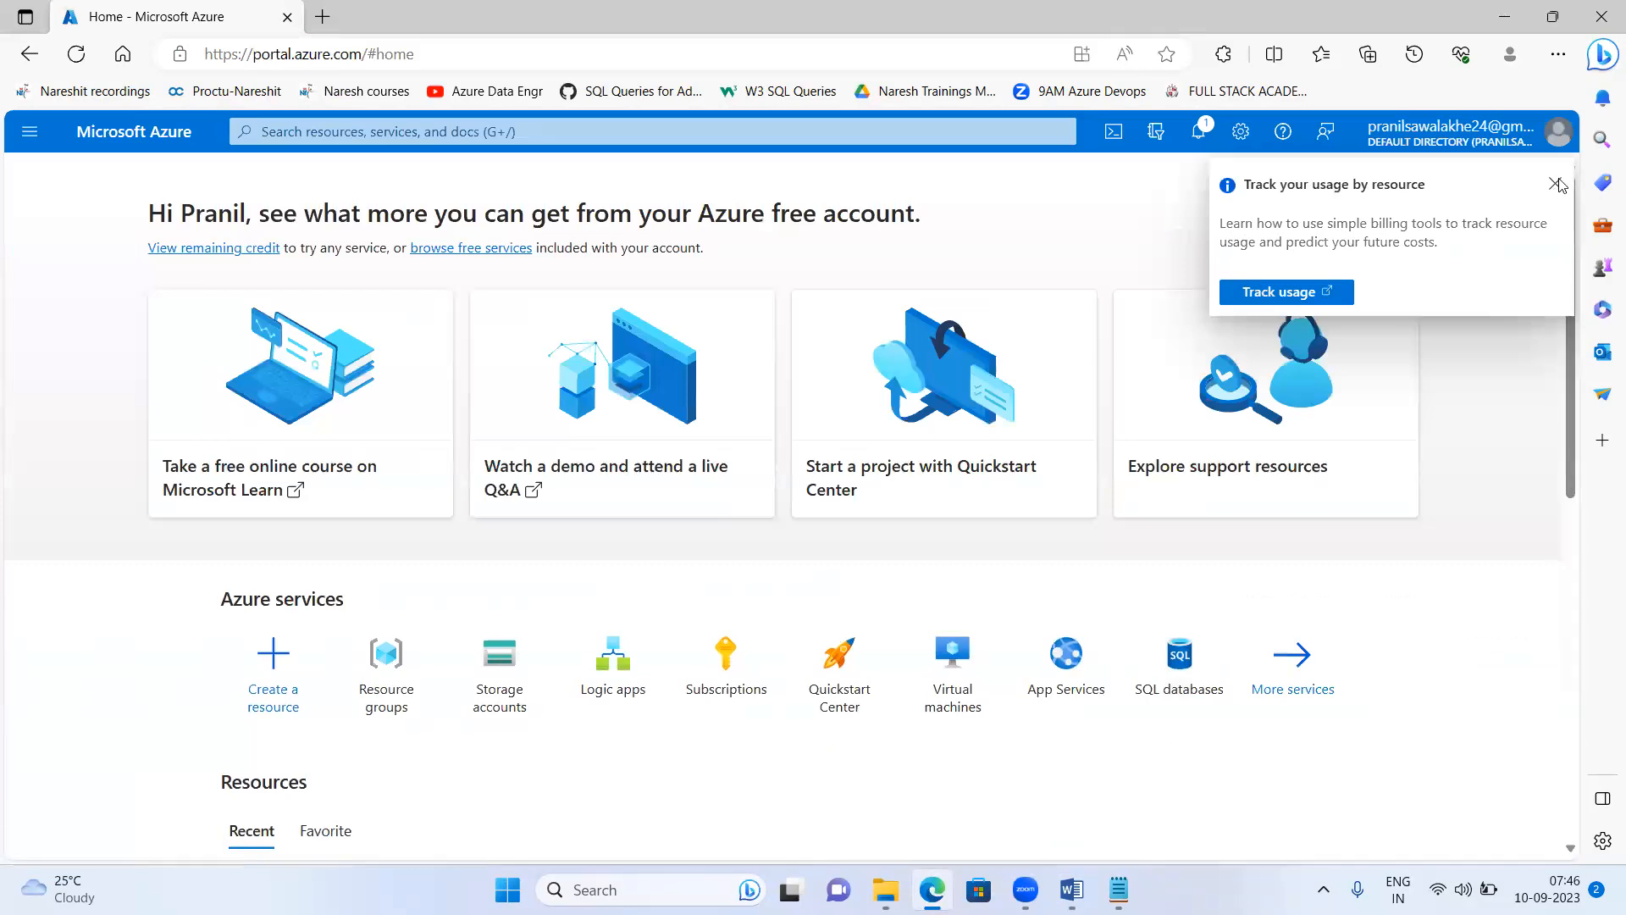
click(1559, 183)
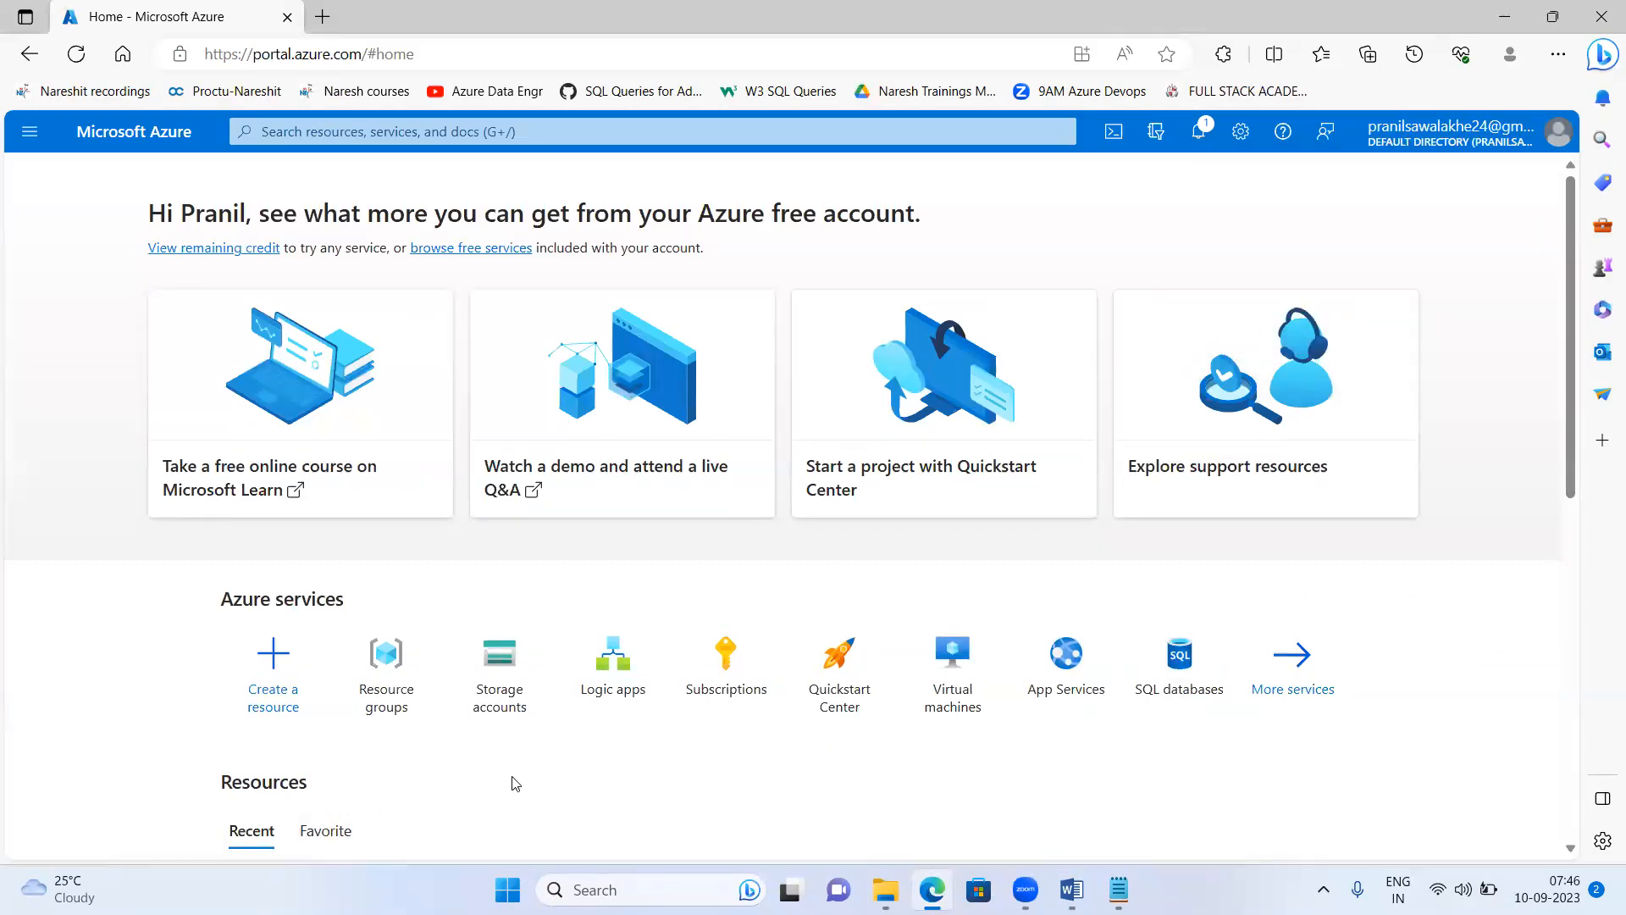
Check the list of existing resource groups and return to the portal home page.
click(386, 652)
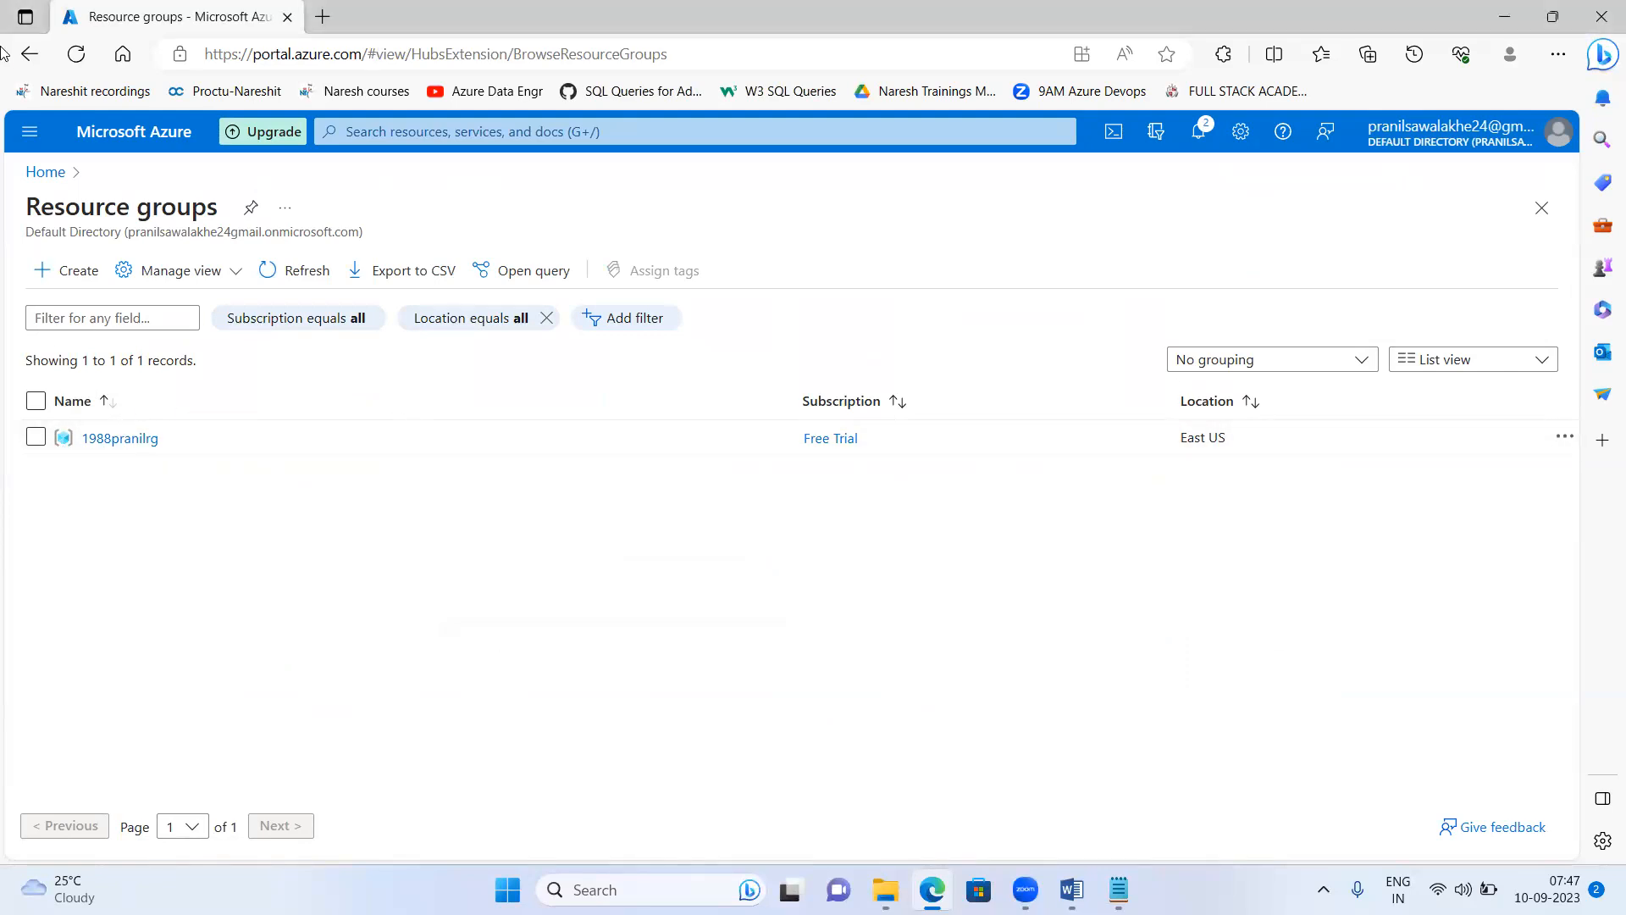
click(46, 173)
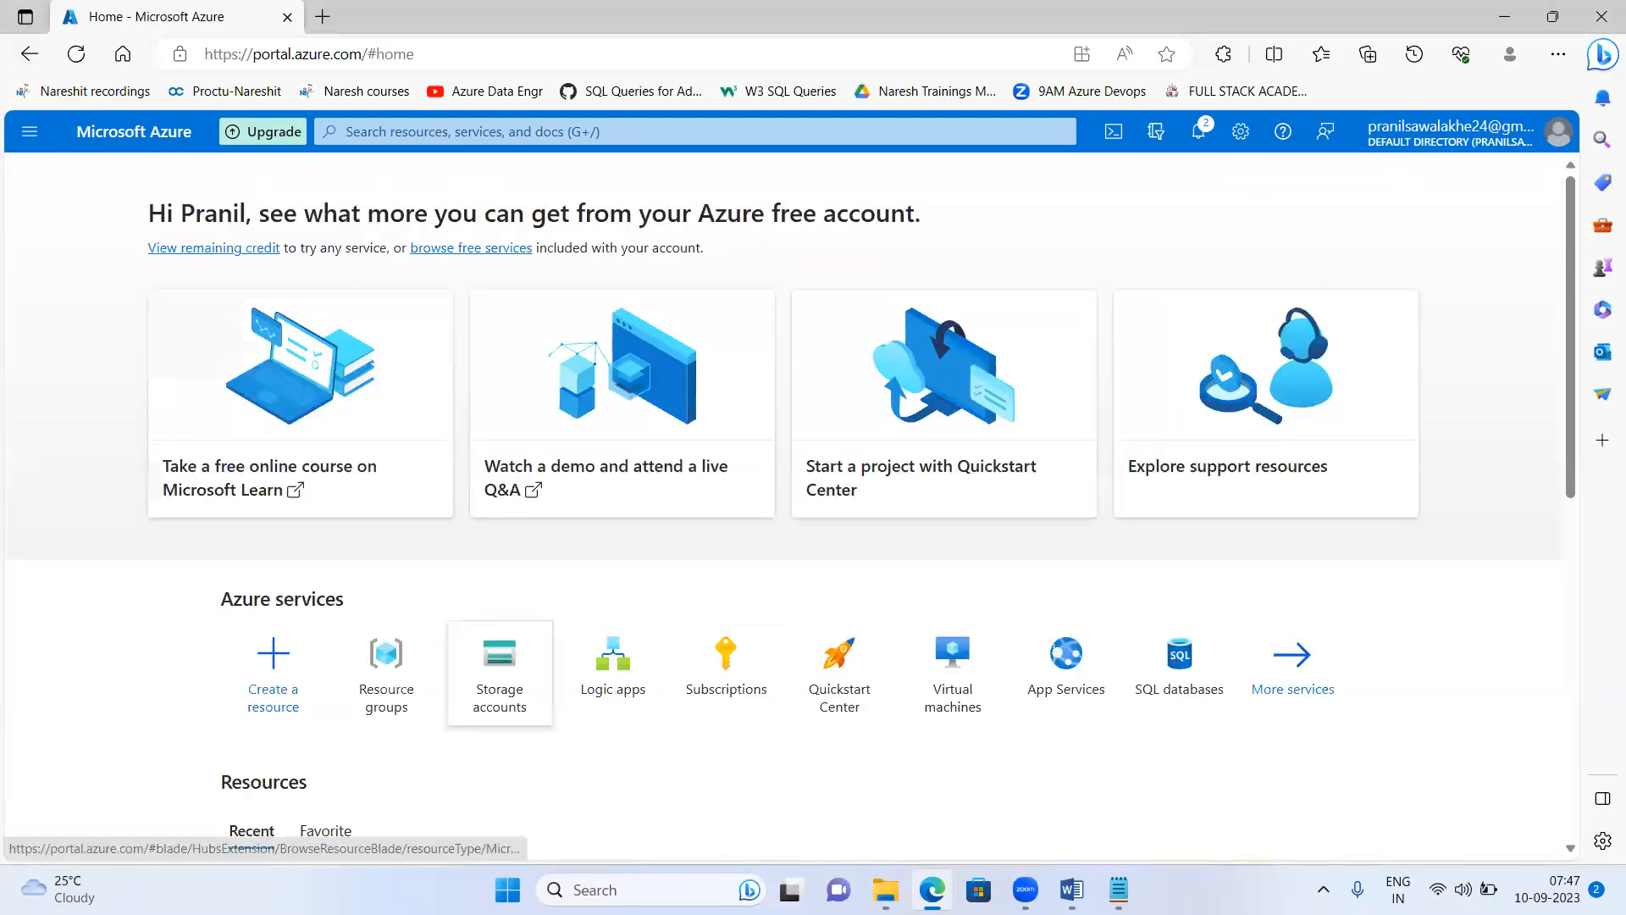
Search the Azure portal for "sql database".
click(461, 131)
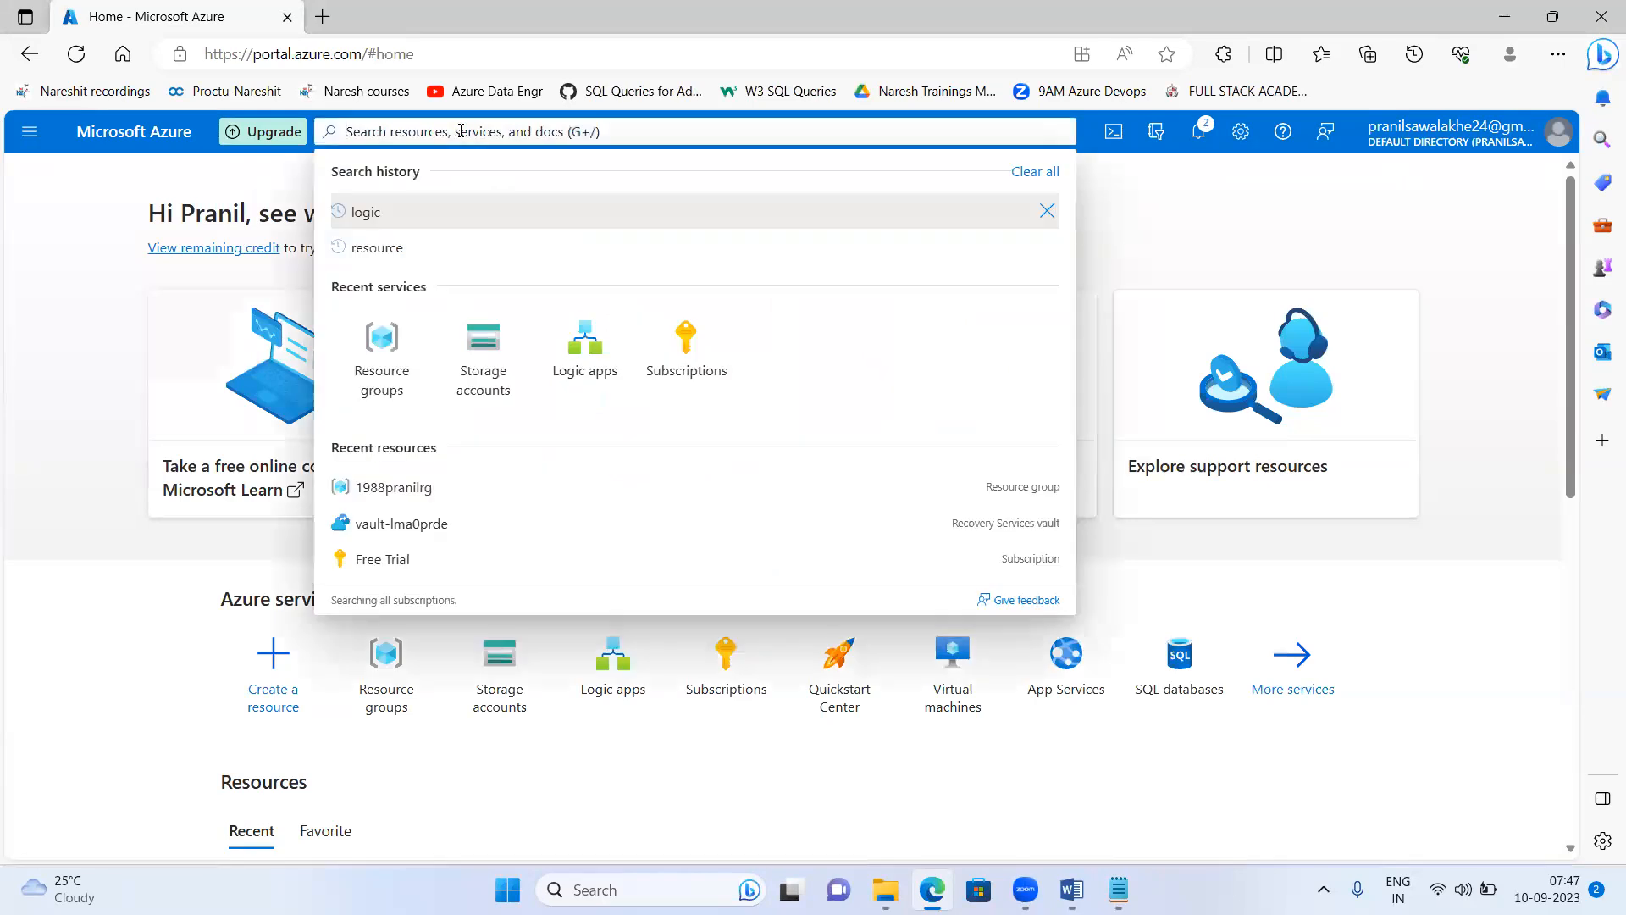
text(sql dab)
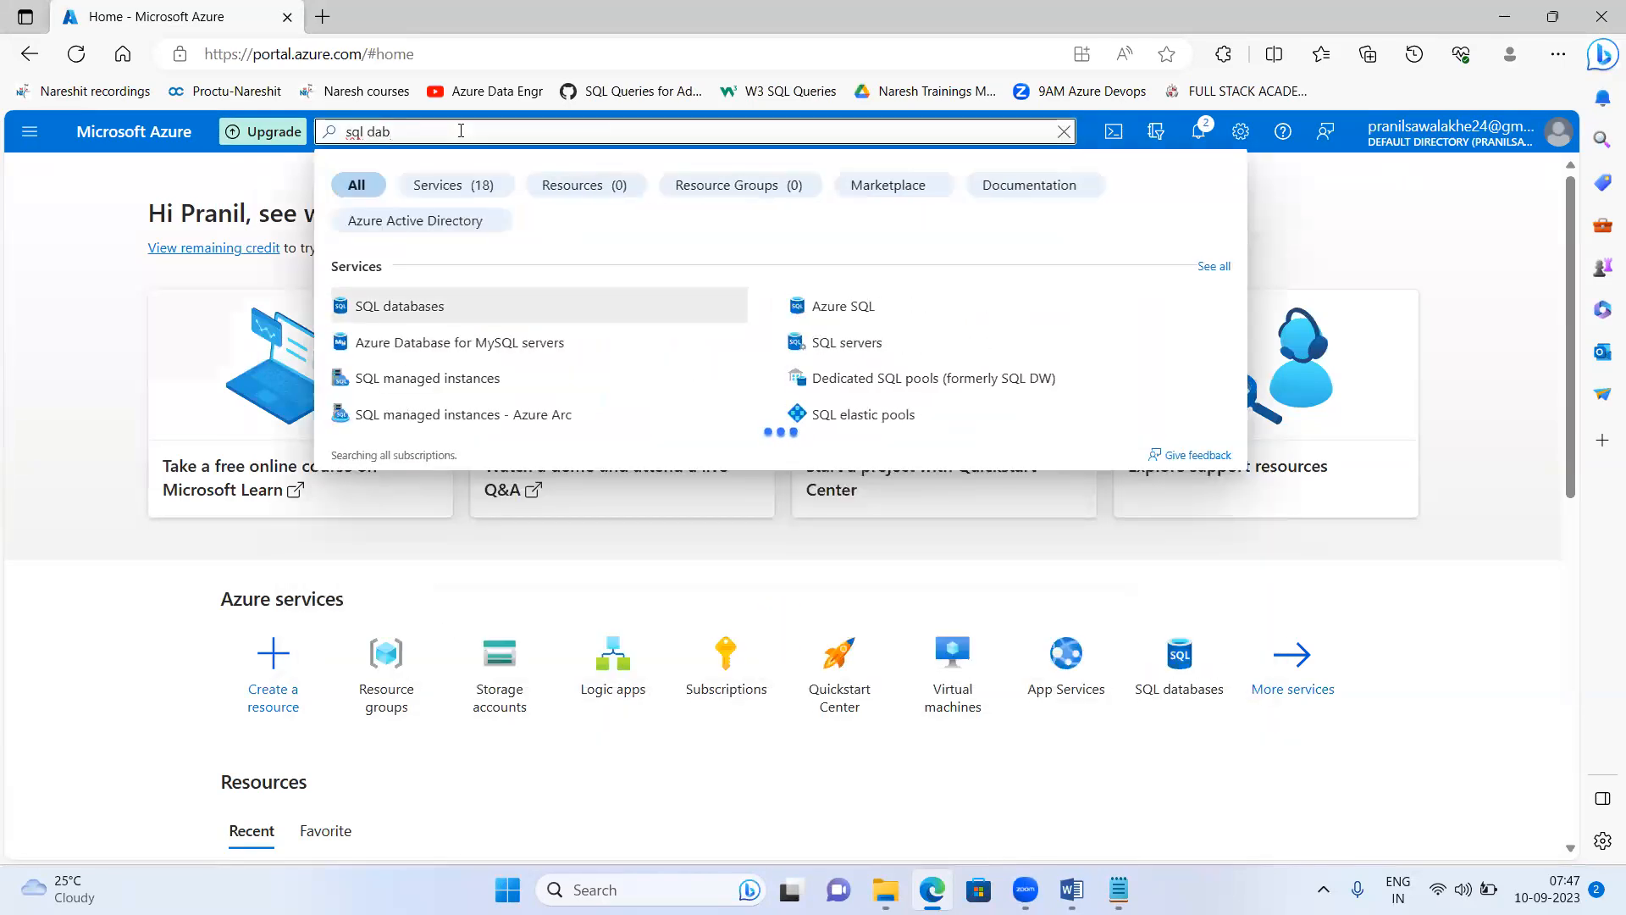
key(BackSpace)
text(tabase)
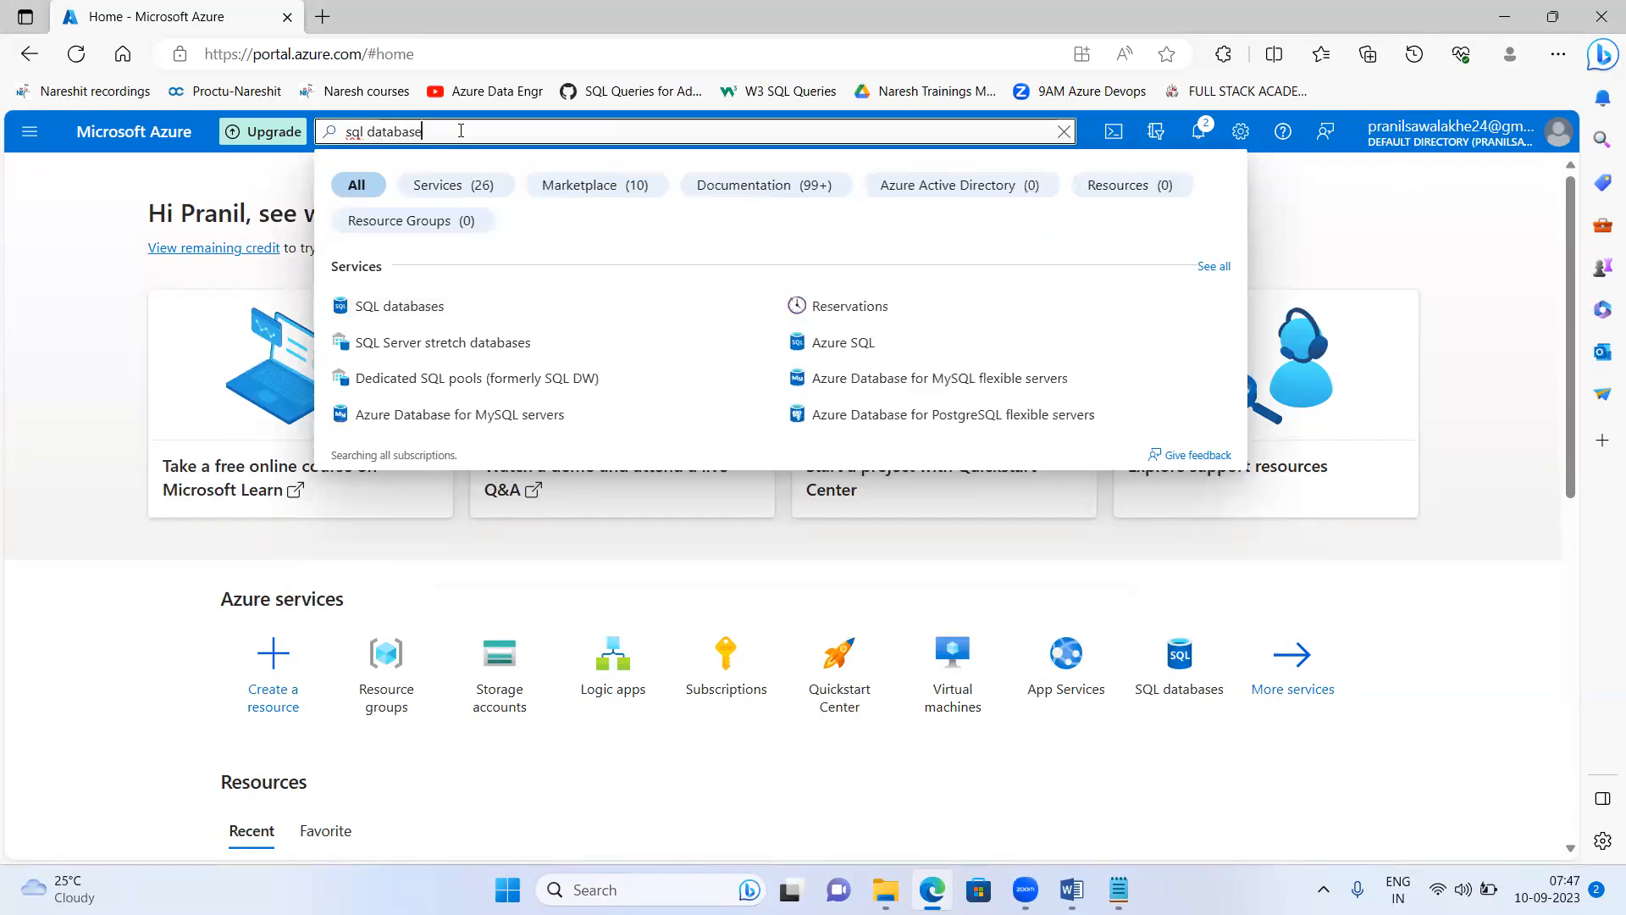
Open the SQL databases service, start creating a SQL database and select the existing resource group for it.
click(413, 310)
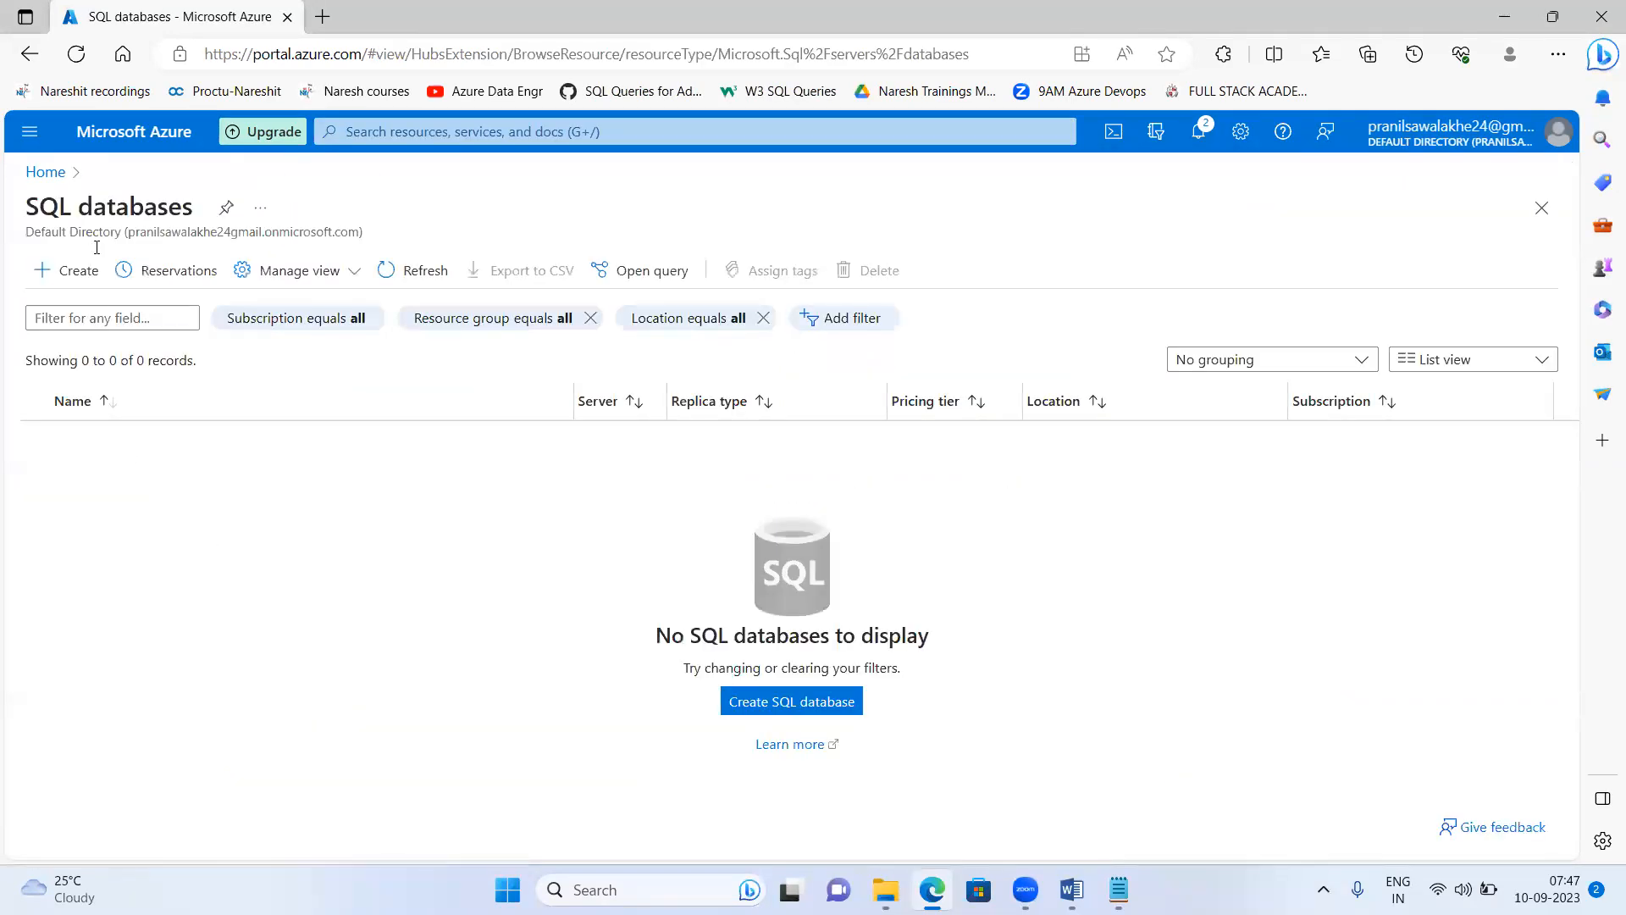
click(52, 272)
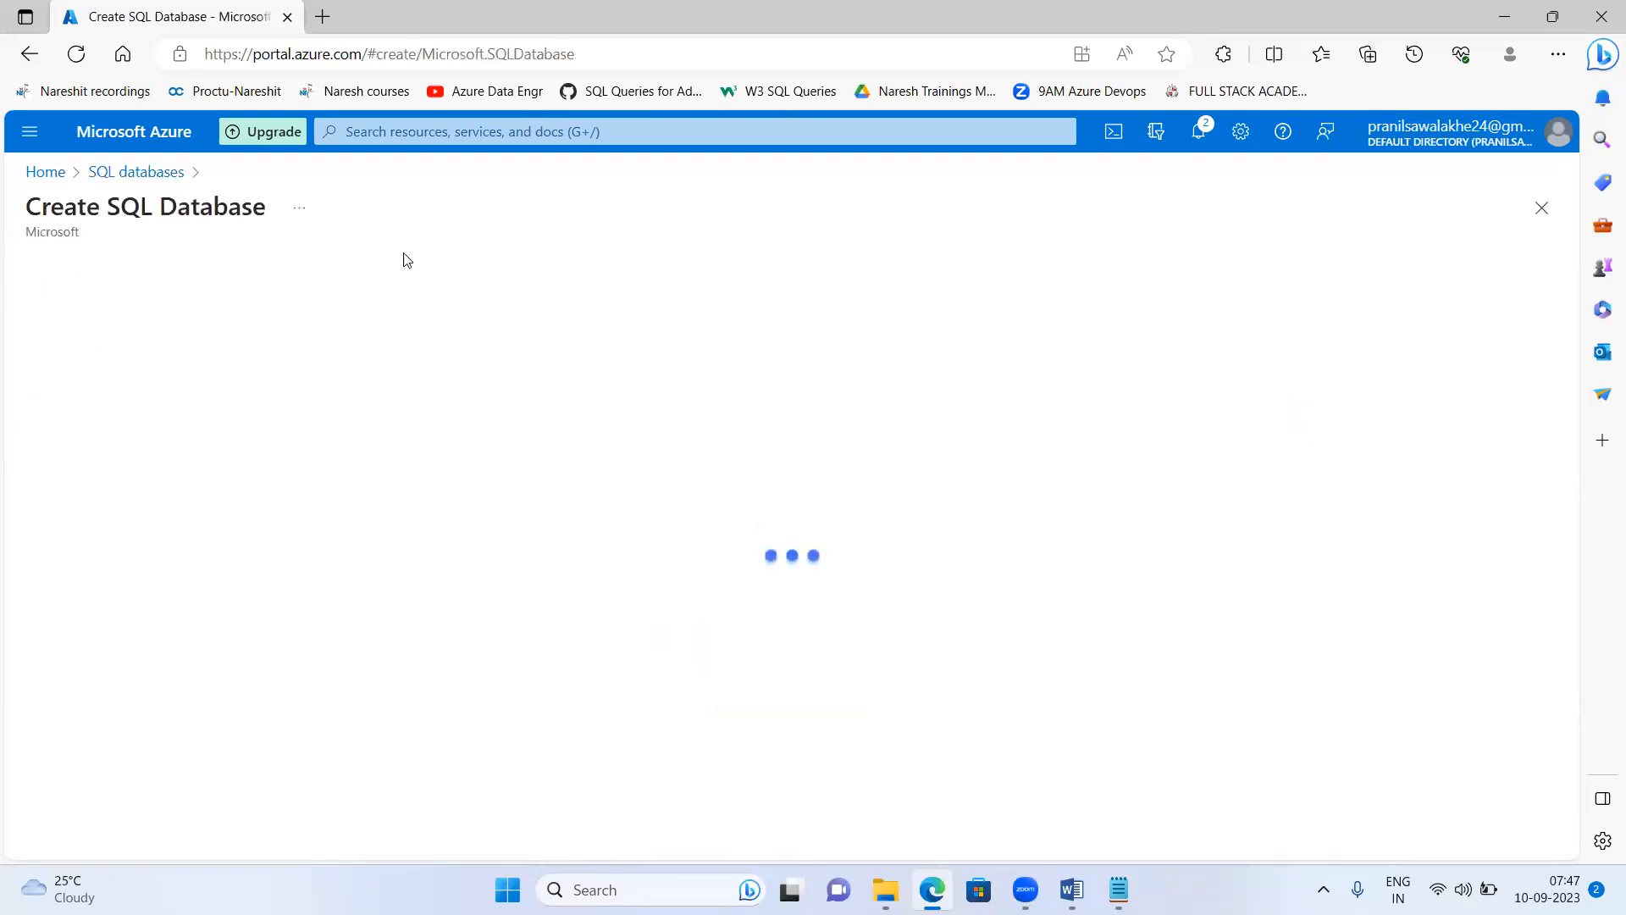
scroll(494, 479, down, 2)
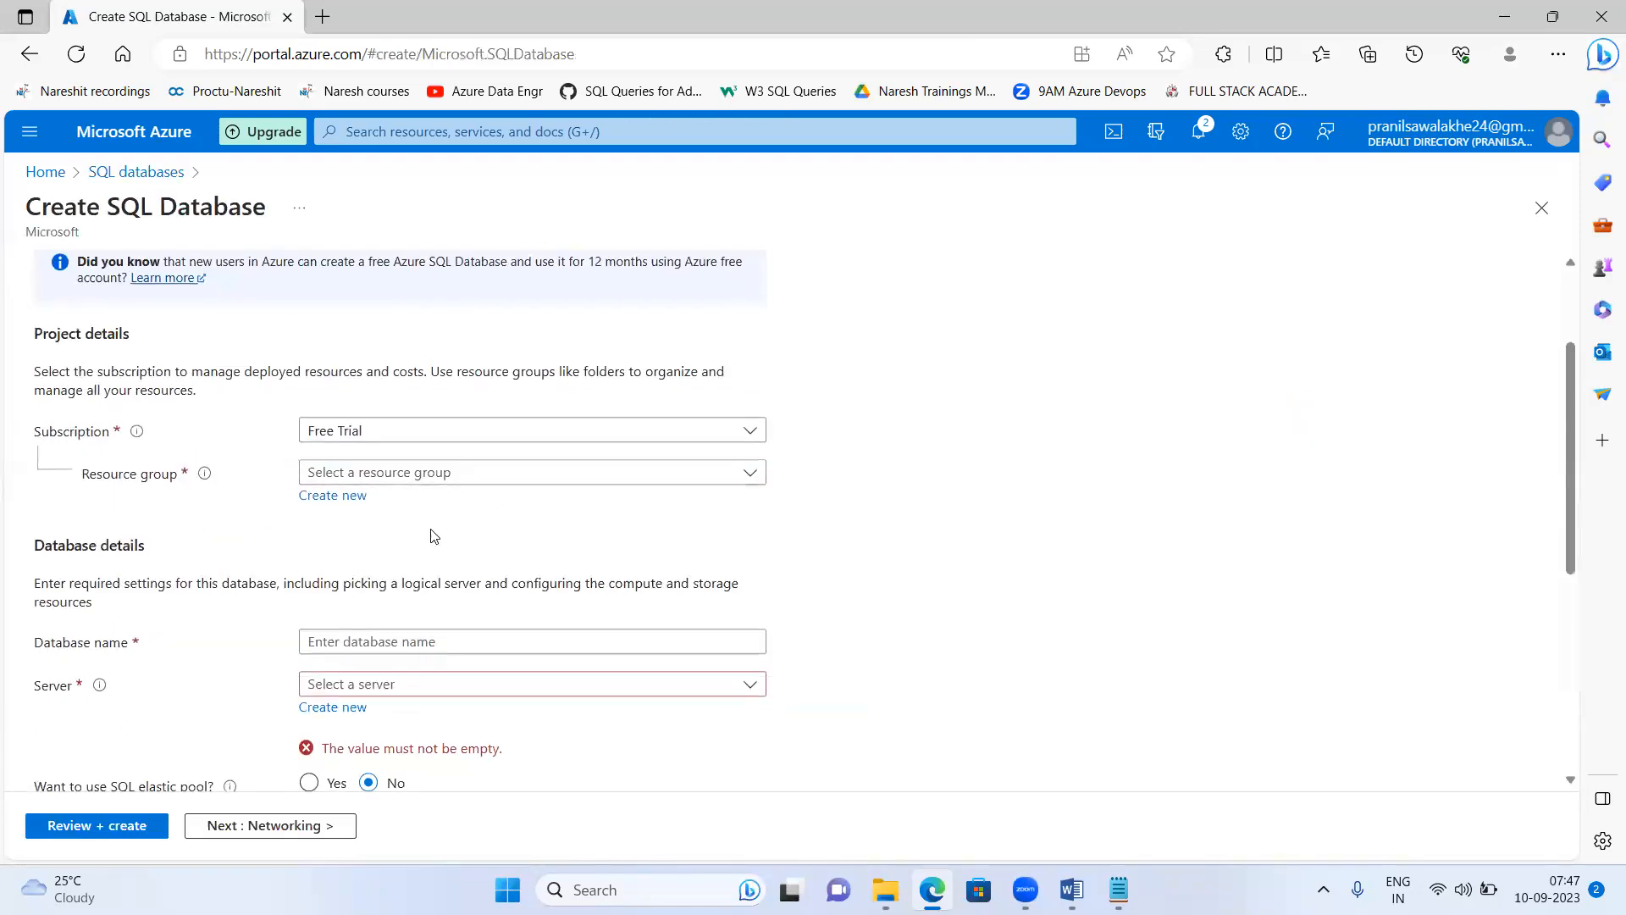
click(376, 477)
click(365, 544)
scroll(381, 544, down, 2)
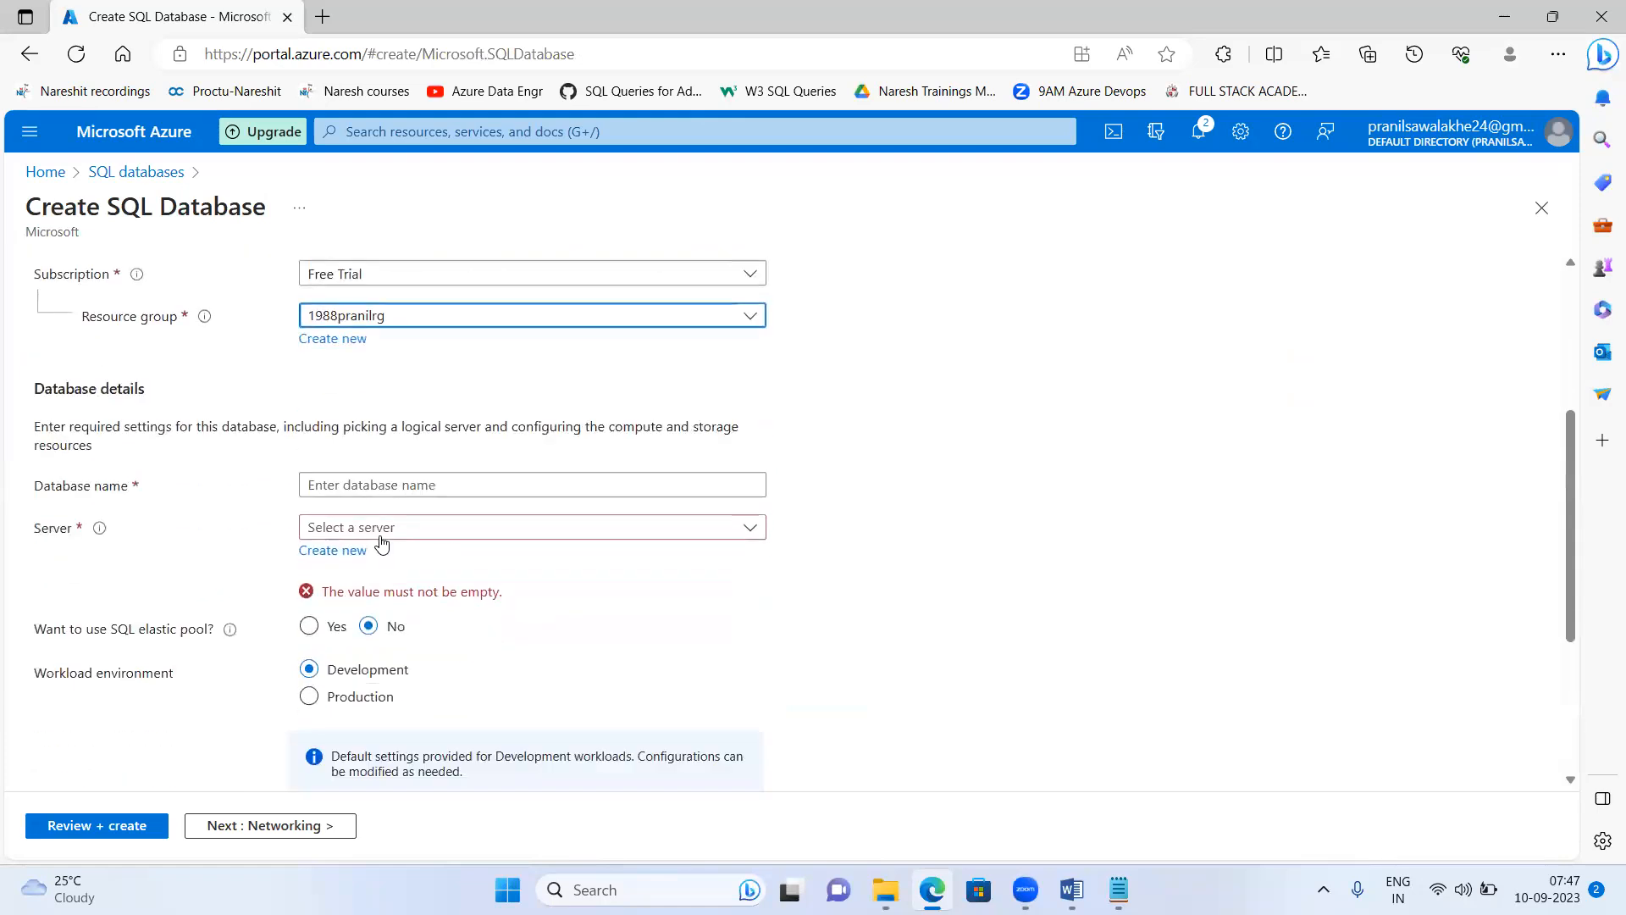
Name the new database NareshSqlDB.
click(359, 482)
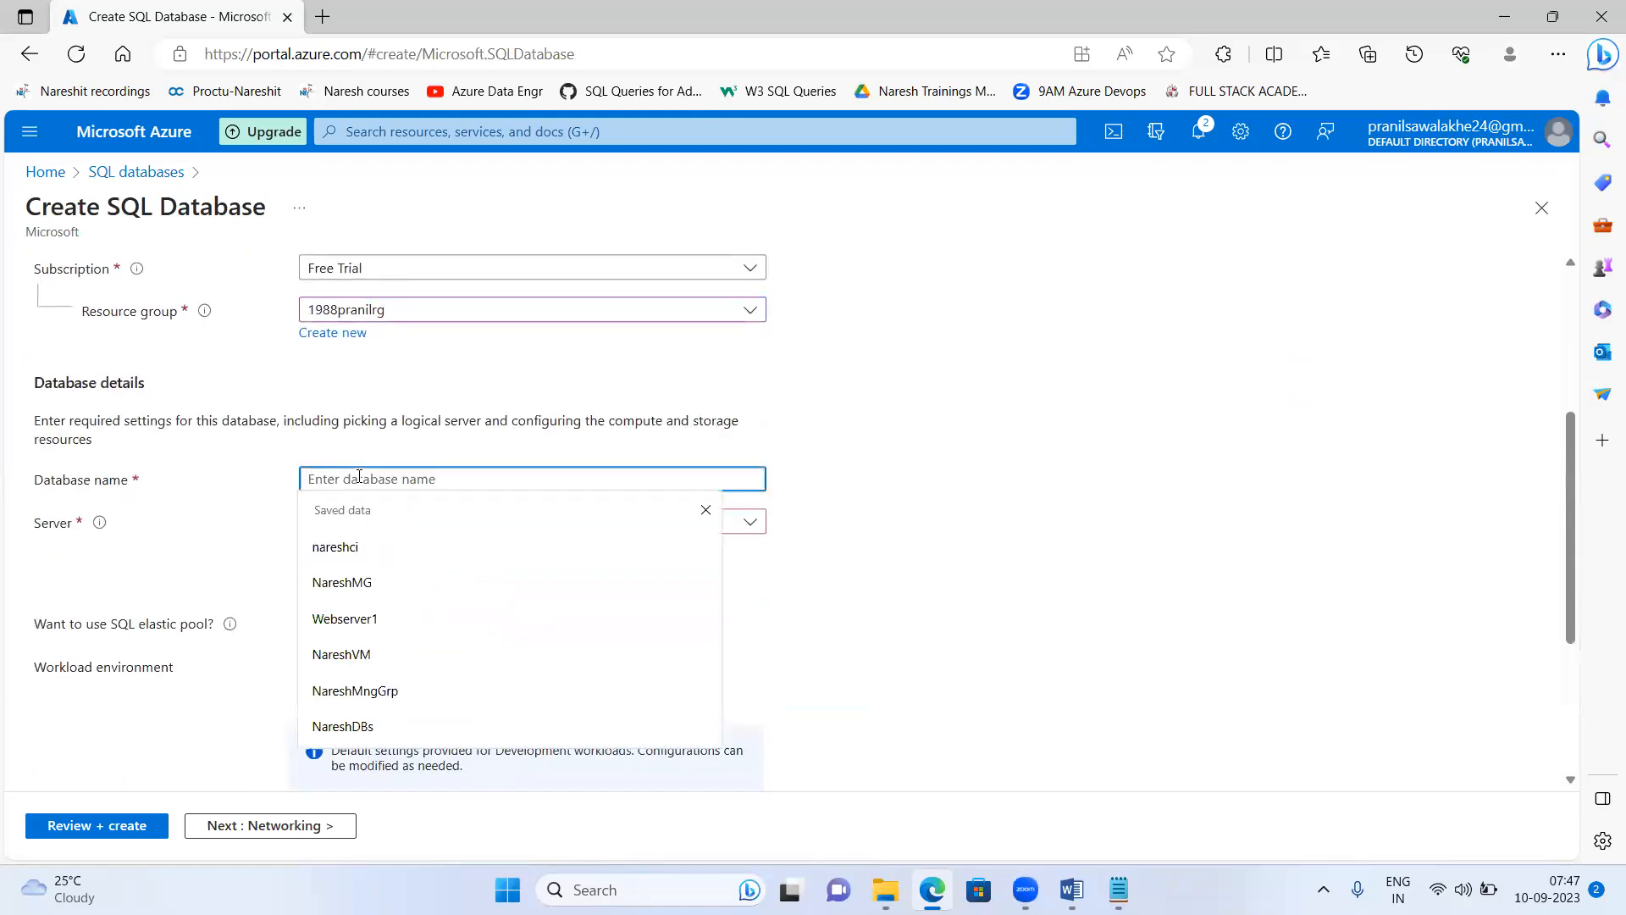
text(Naresh)
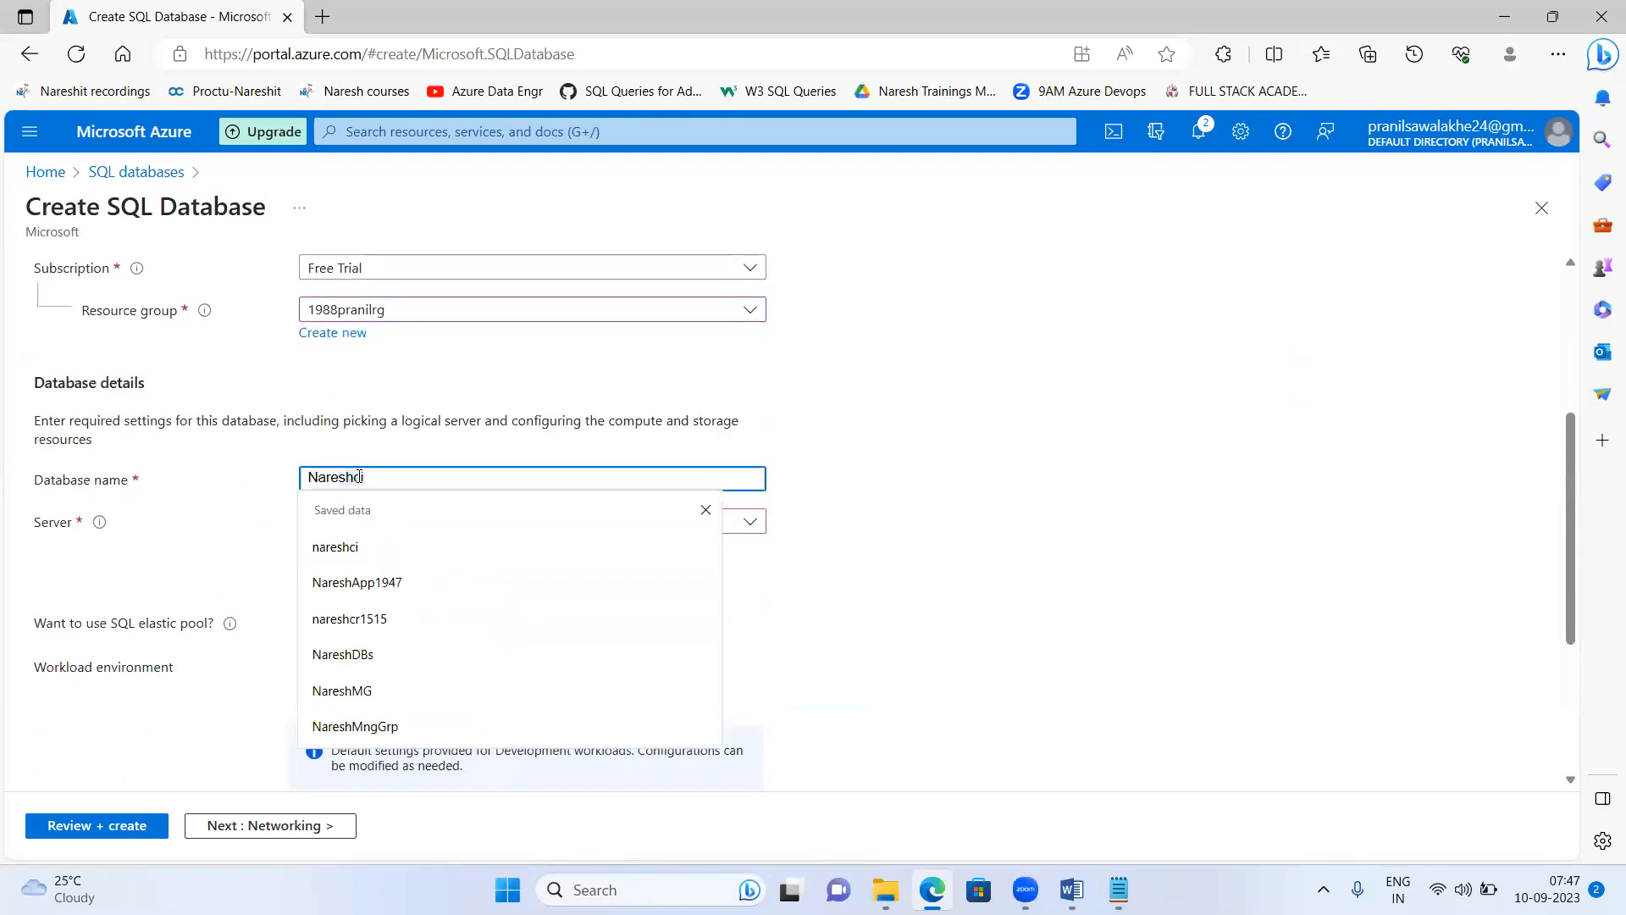
text(s)
key(BackSpace)
text(sqlDB)
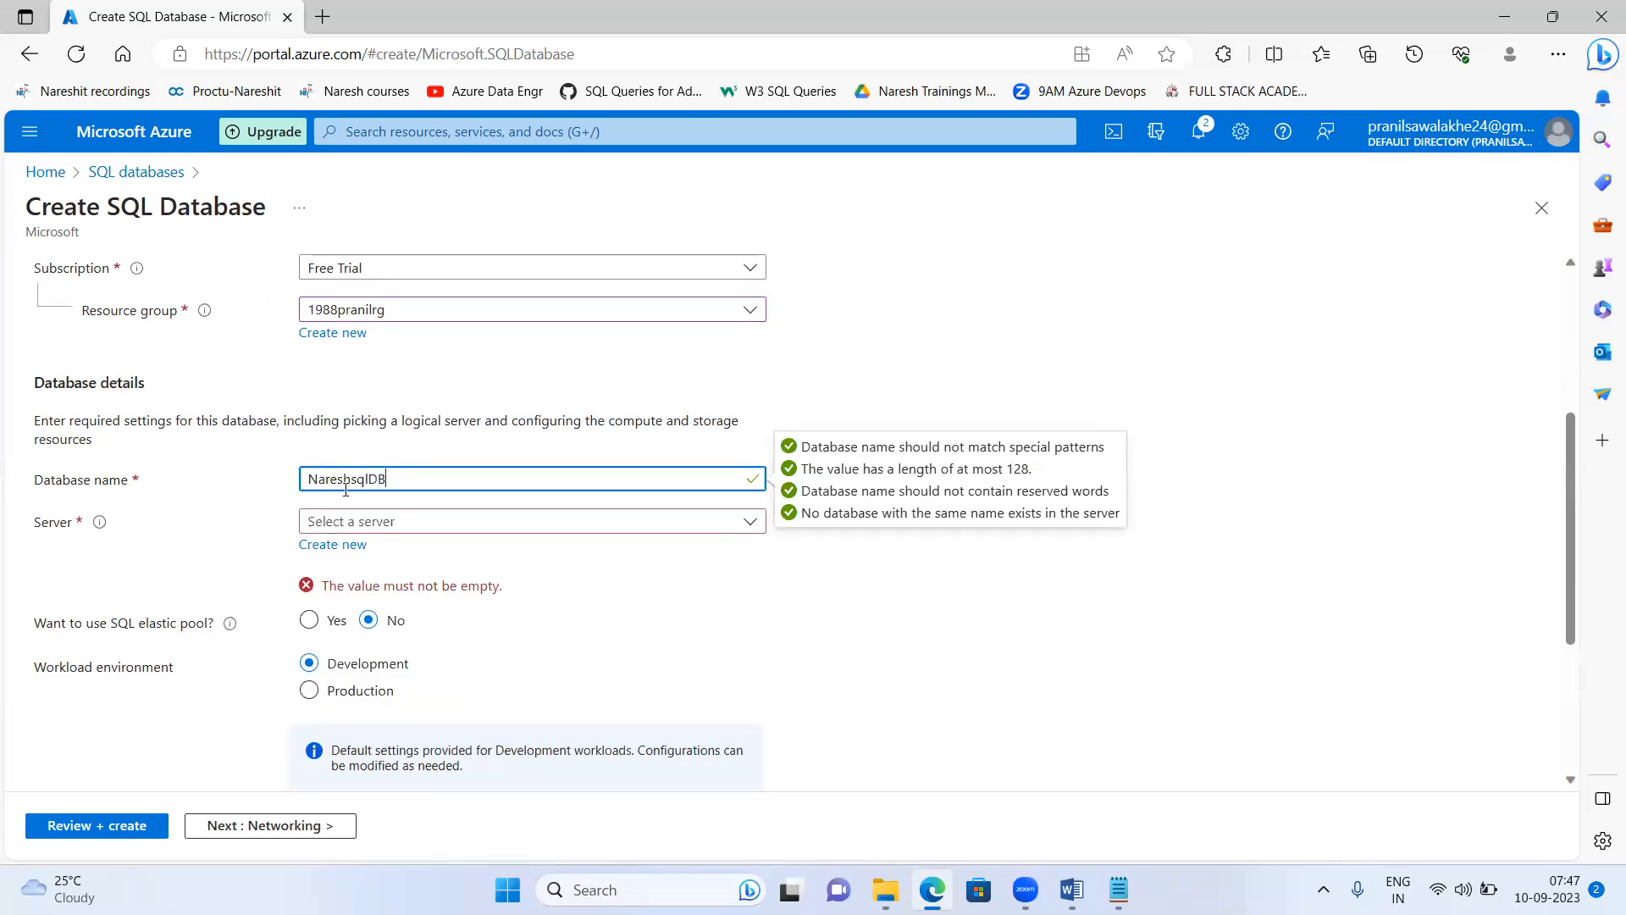
key(BackSpace)
key(BackSpace)
key(BackSpace)
key(BackSpace)
key(BackSpace)
text(SqlDB)
Copy the database name and record it as "DB Name: NareshSqlDB" in the blank Notepad document.
drag(415, 480, 247, 479)
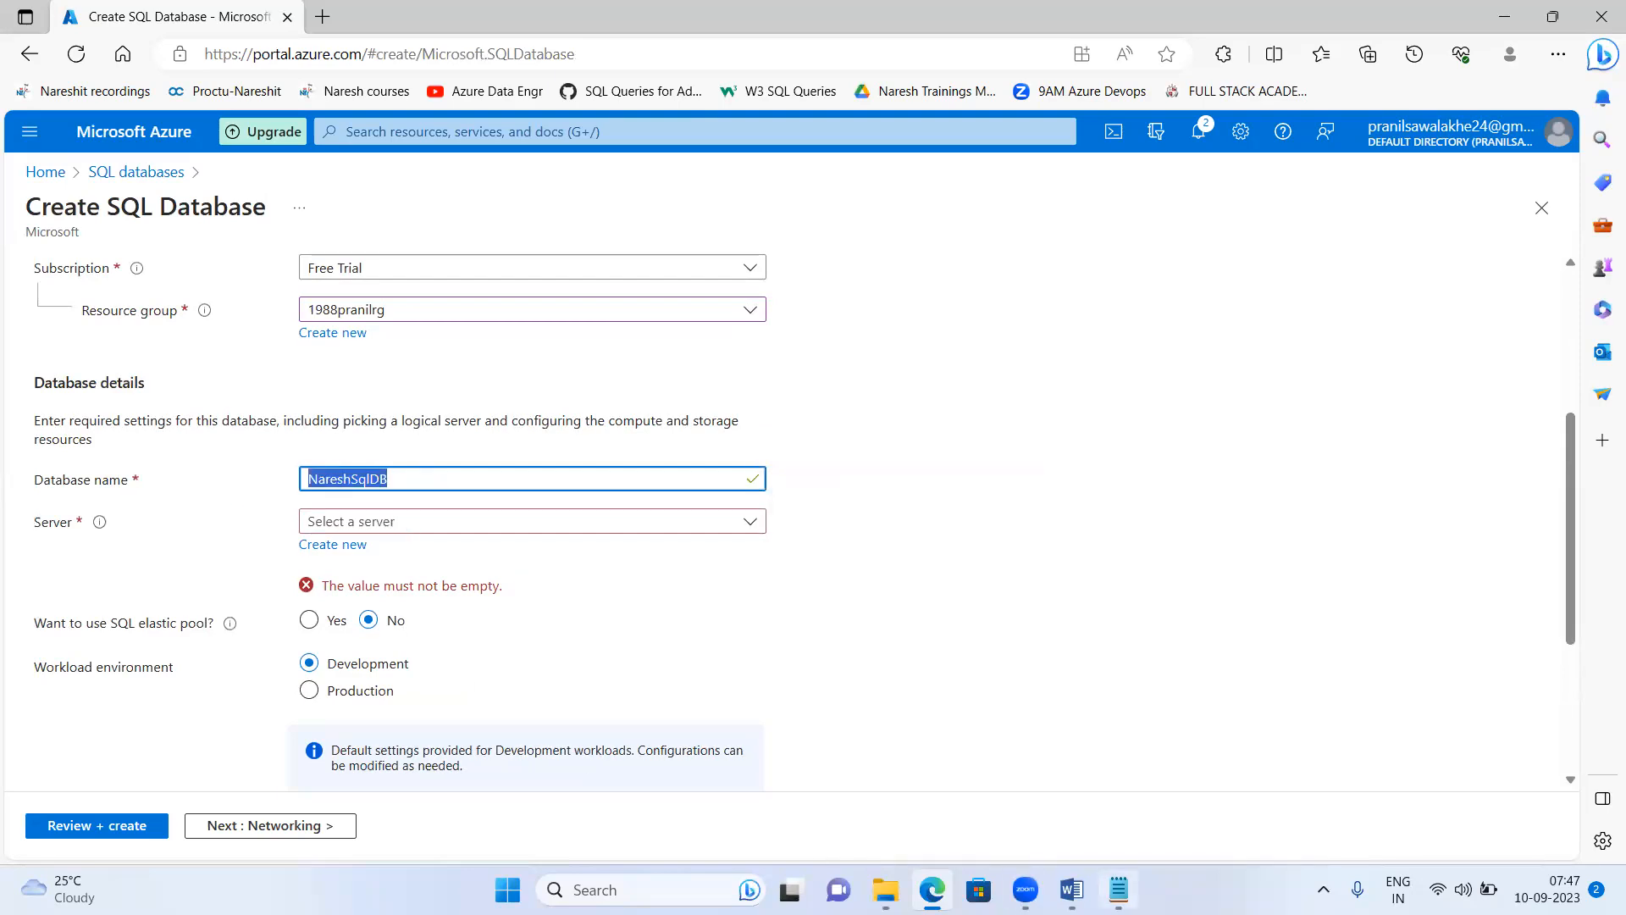
click(1119, 889)
click(328, 18)
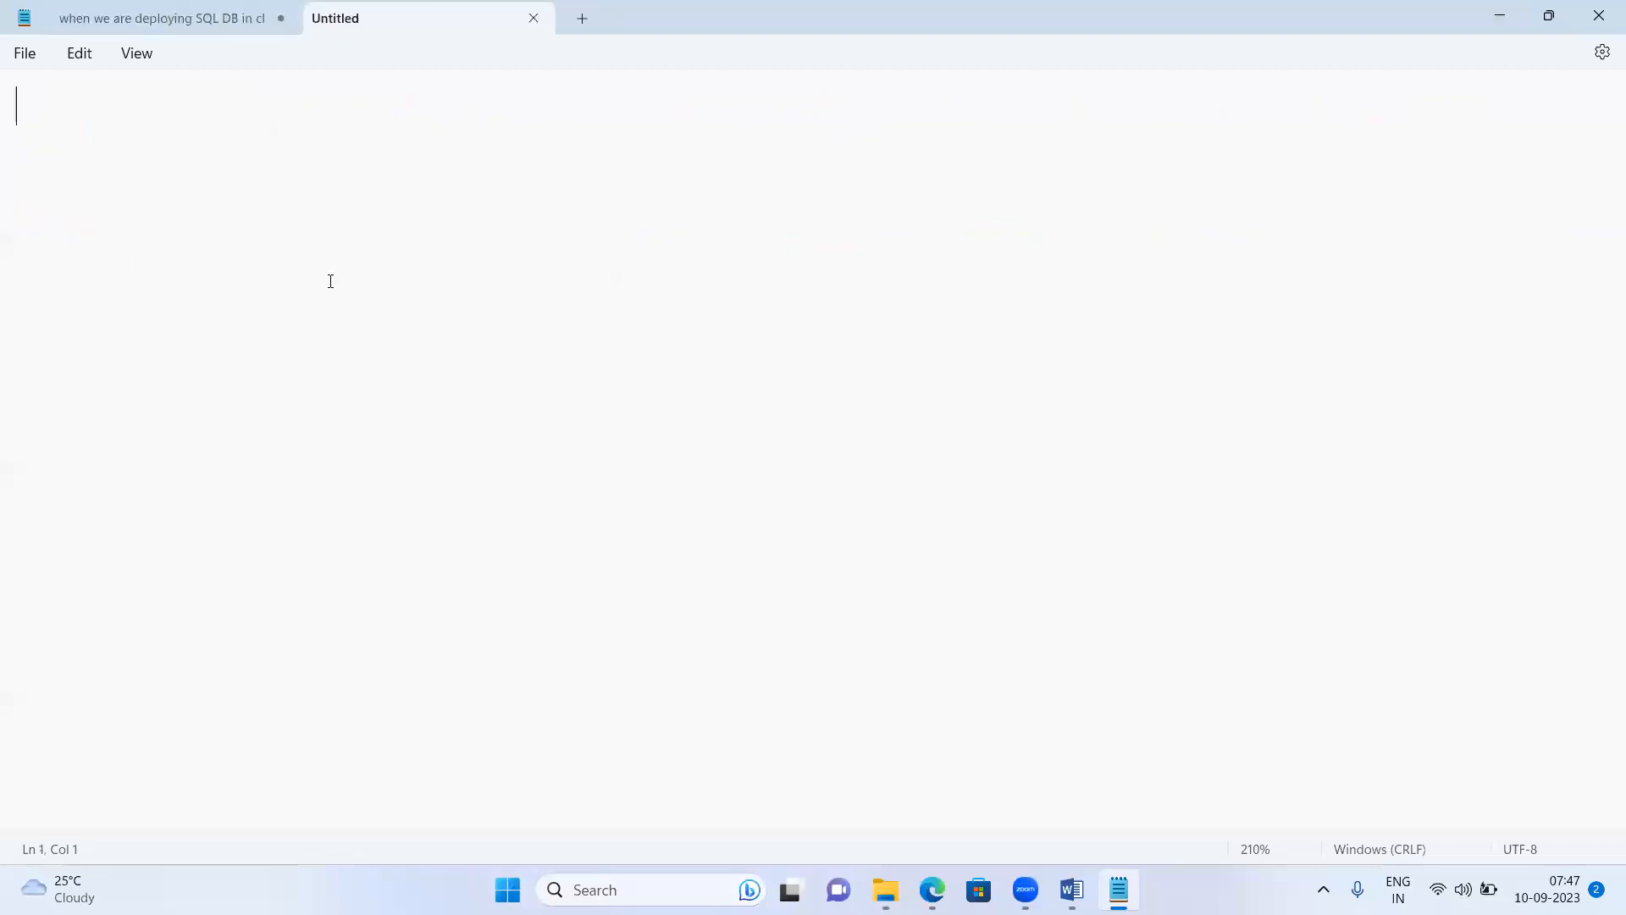
text(DB Name: NareshSqlDB)
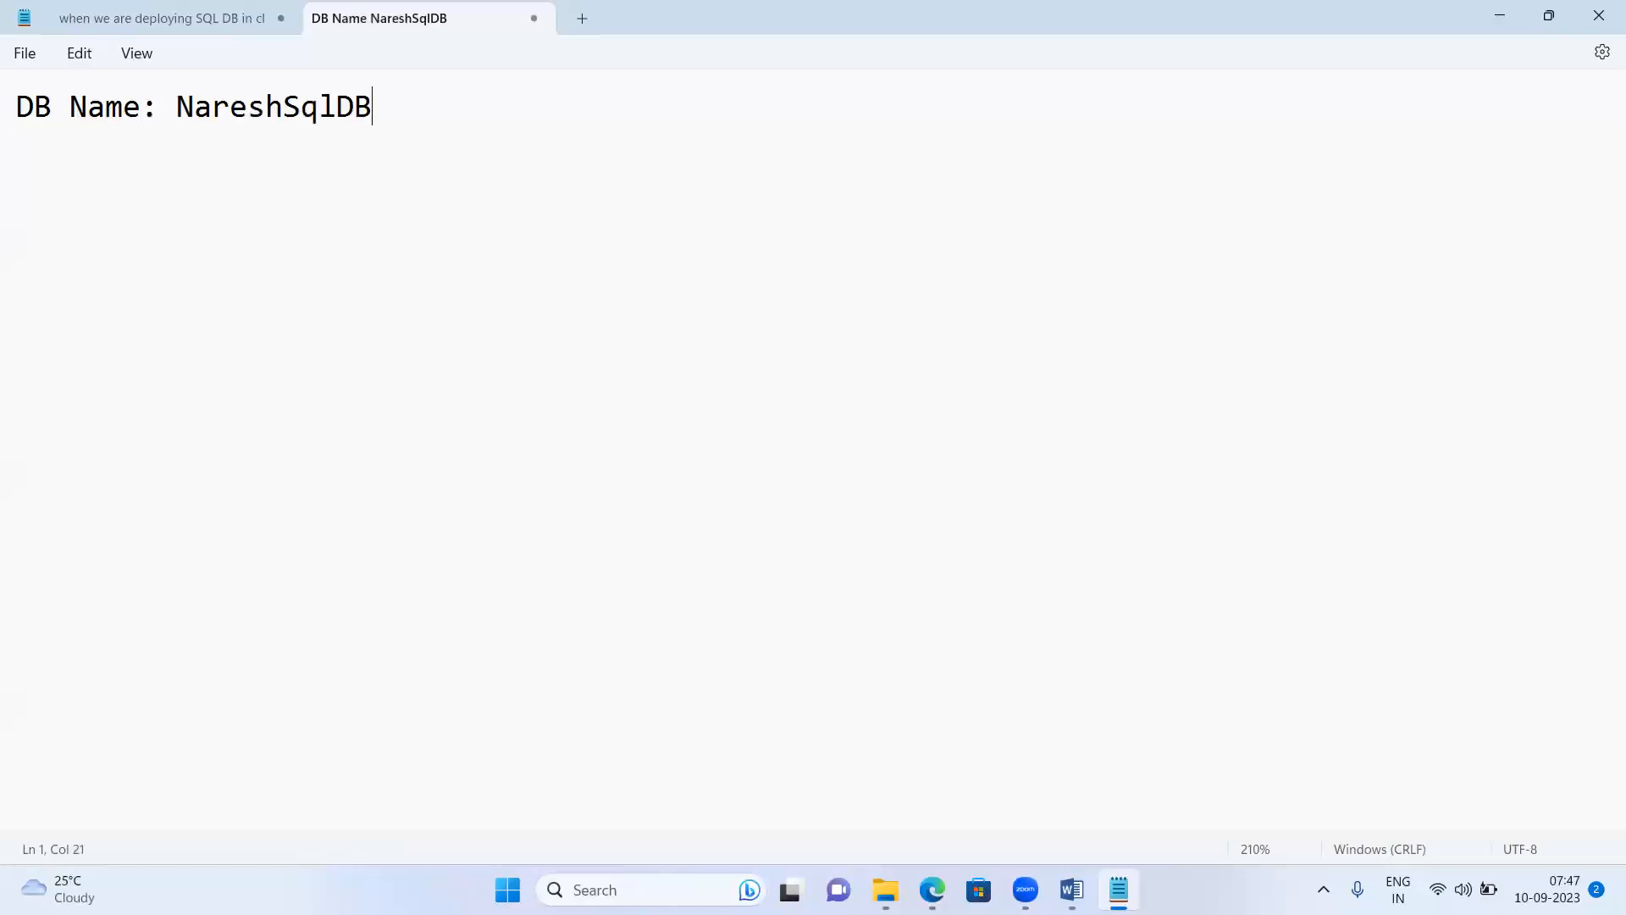
key(Return)
Switch back to Edge and check which existing servers are available for the database.
key(alt+Tab)
click(902, 587)
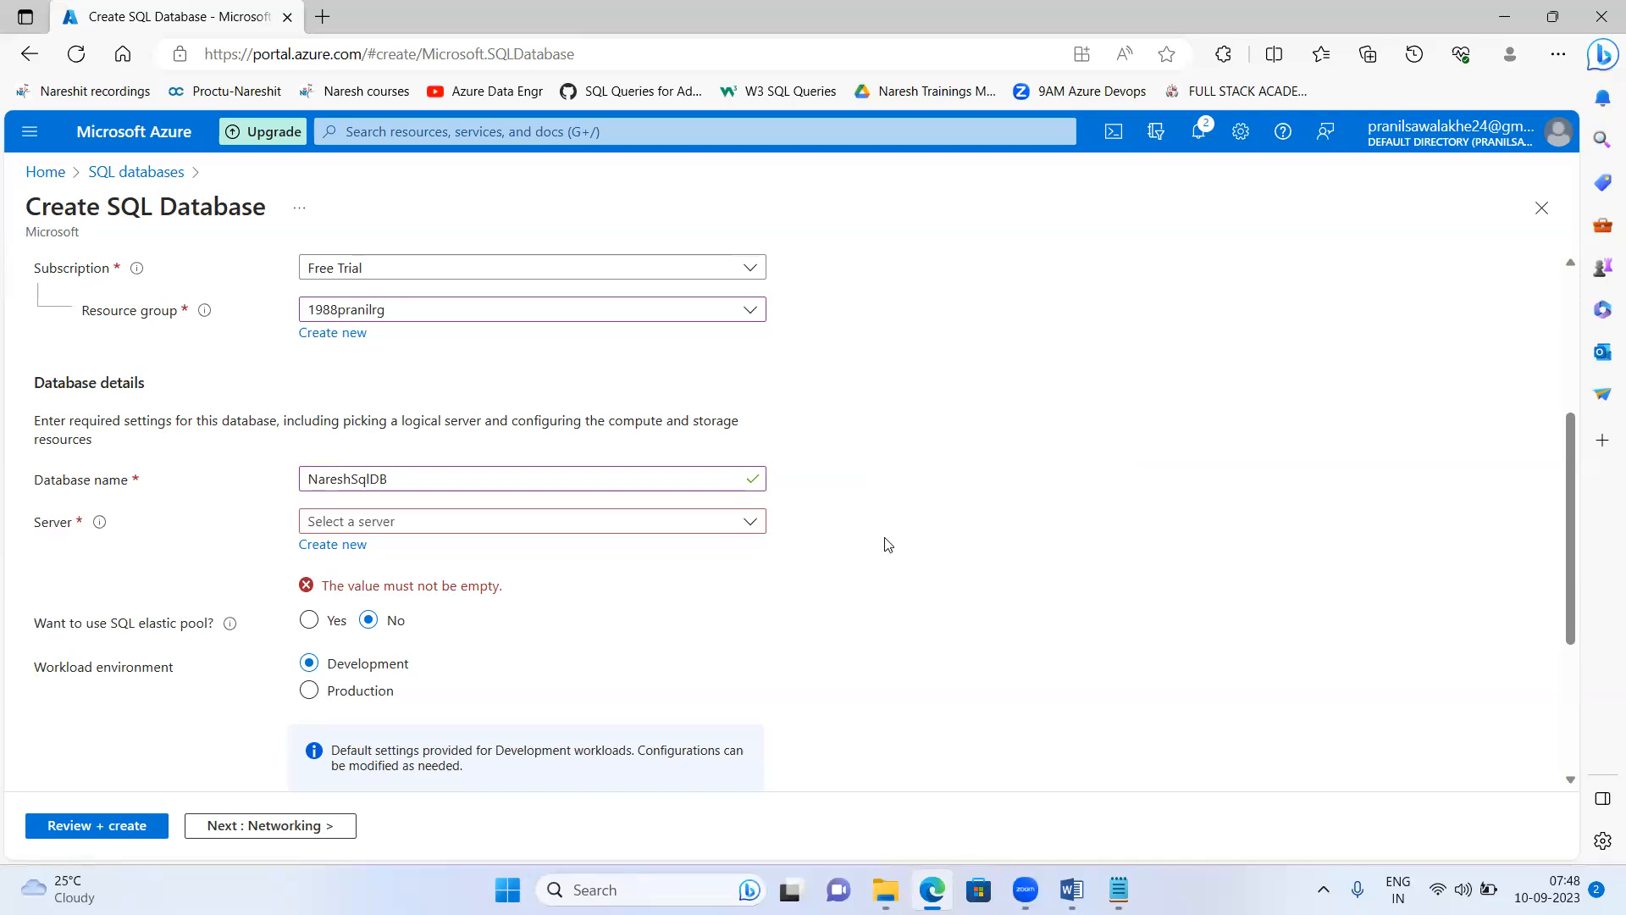
click(744, 527)
click(905, 551)
click(729, 533)
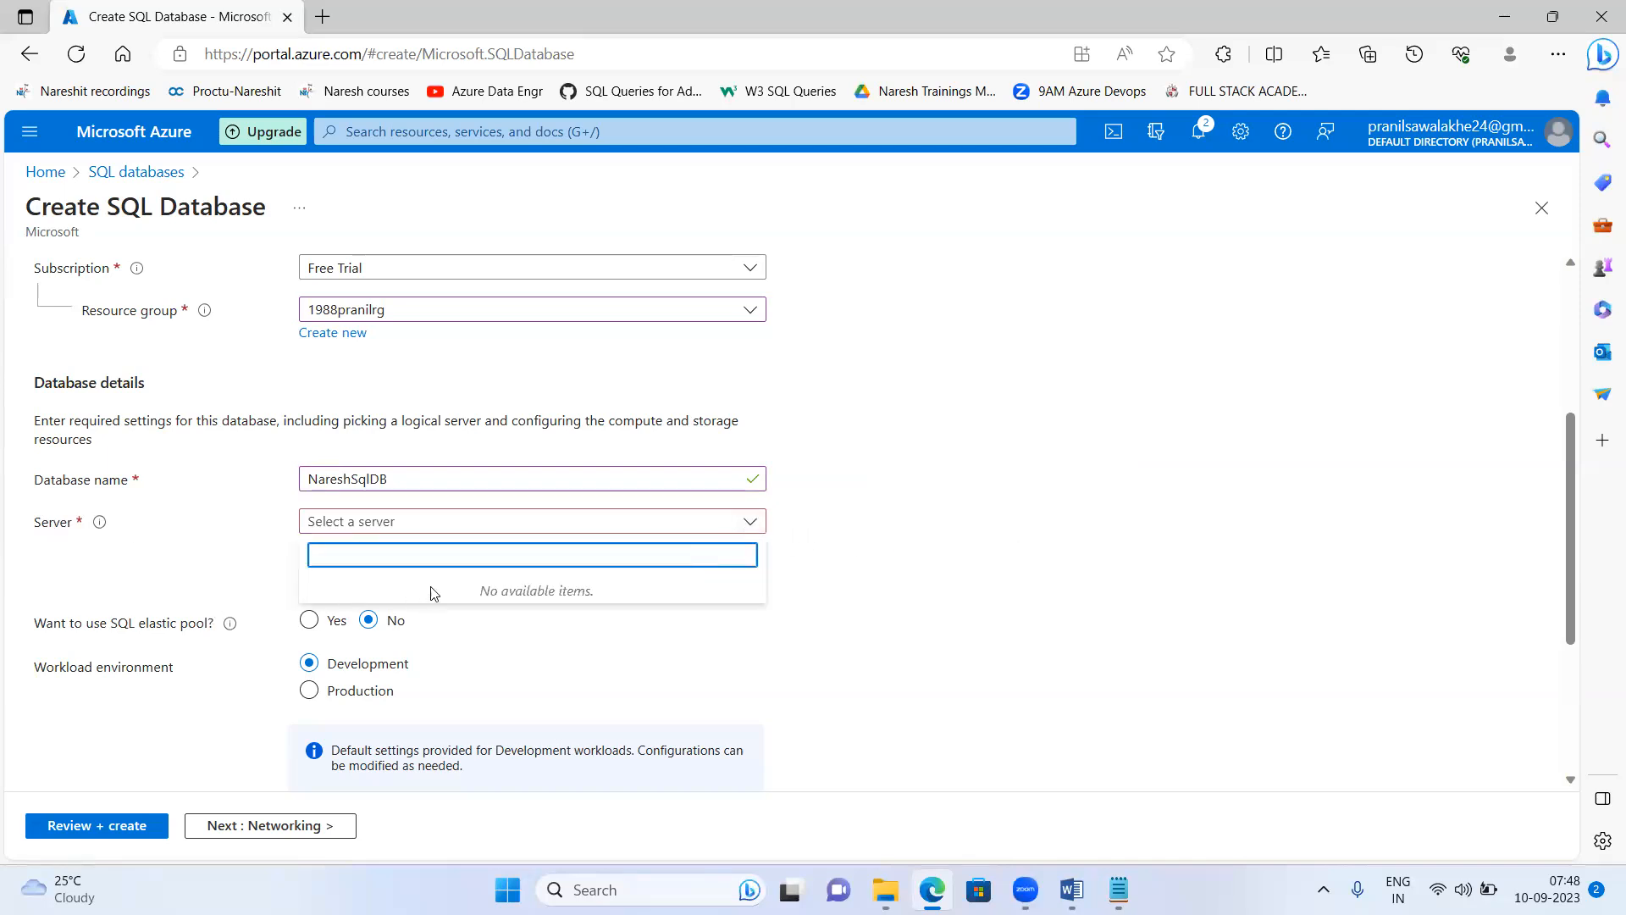
click(1166, 623)
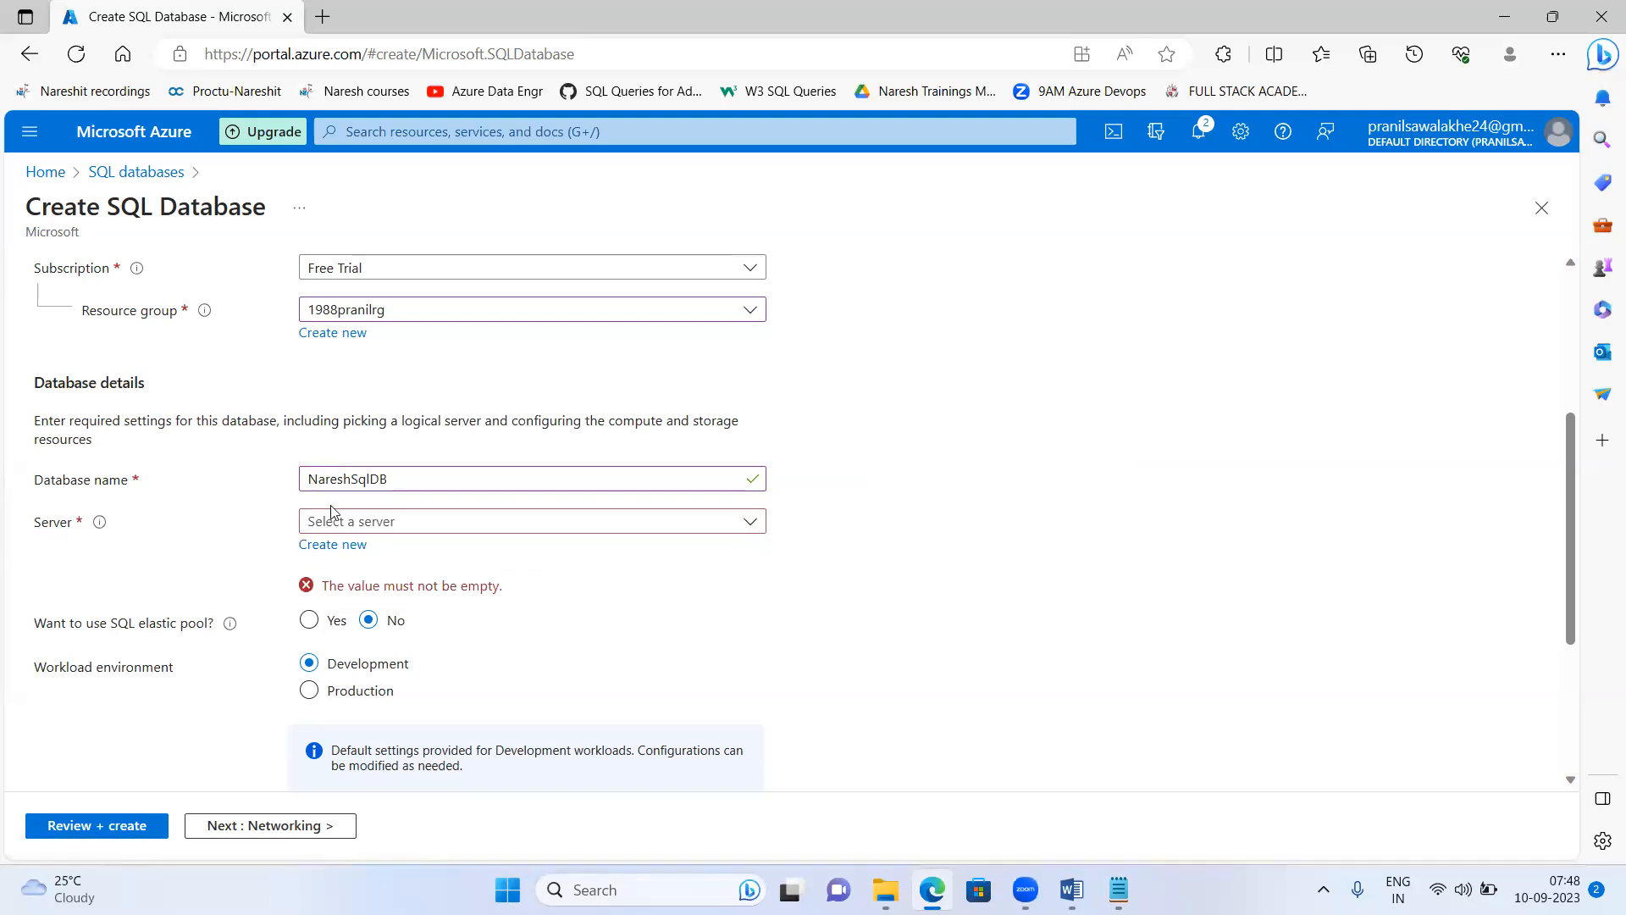
Start creating a new SQL Database server and name it sqlserverinazure.
click(346, 546)
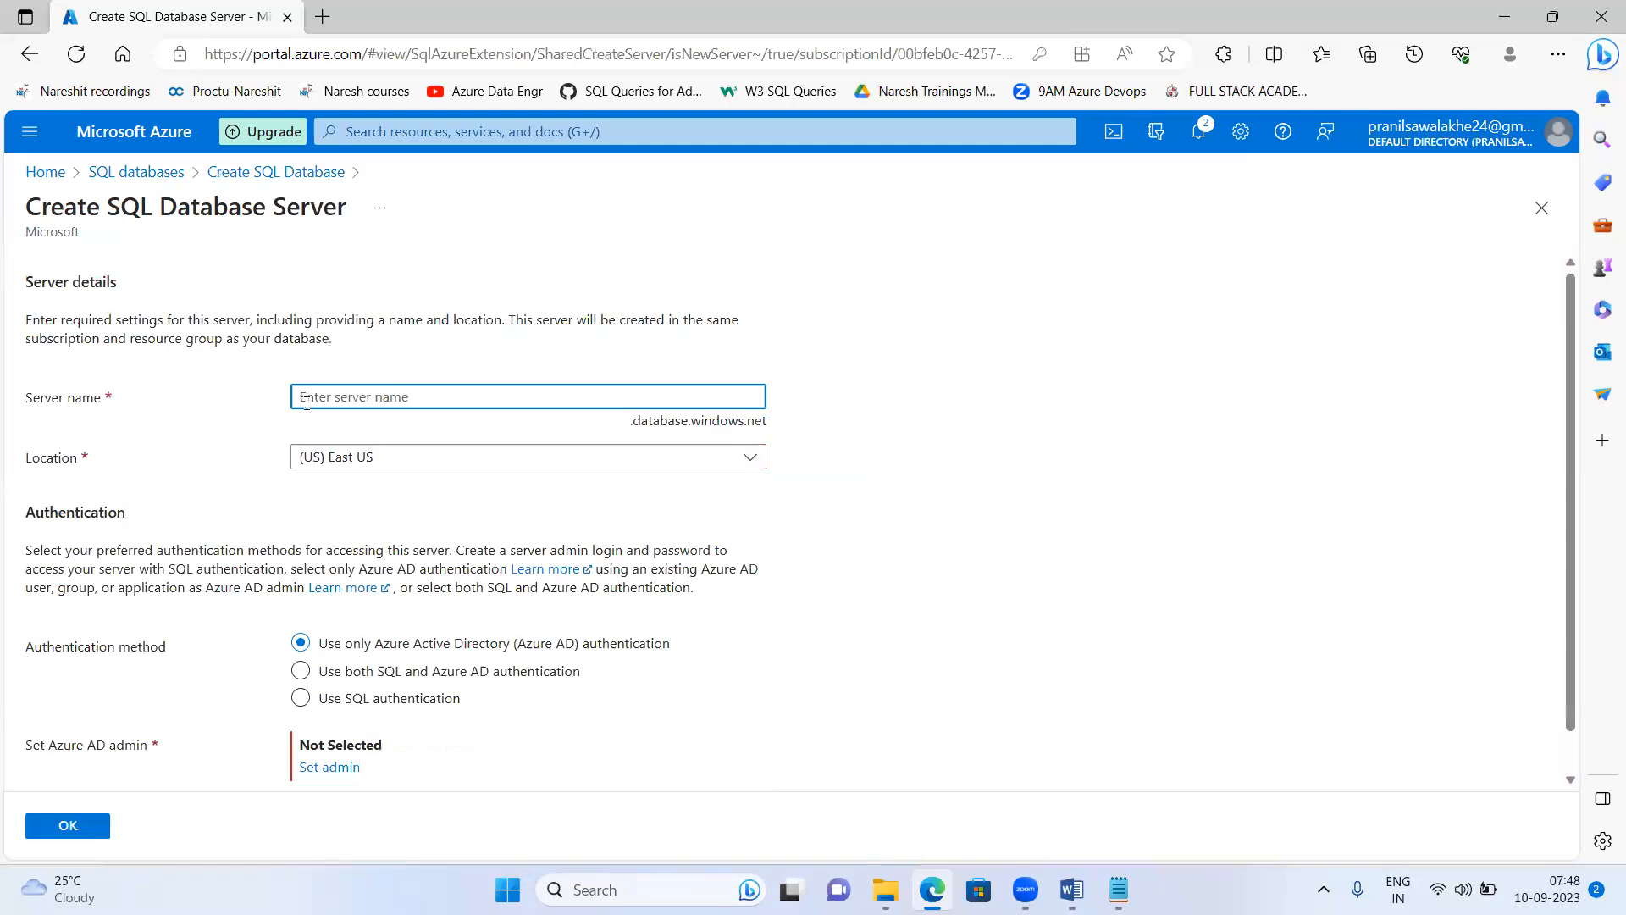
text(sqlserverinazure)
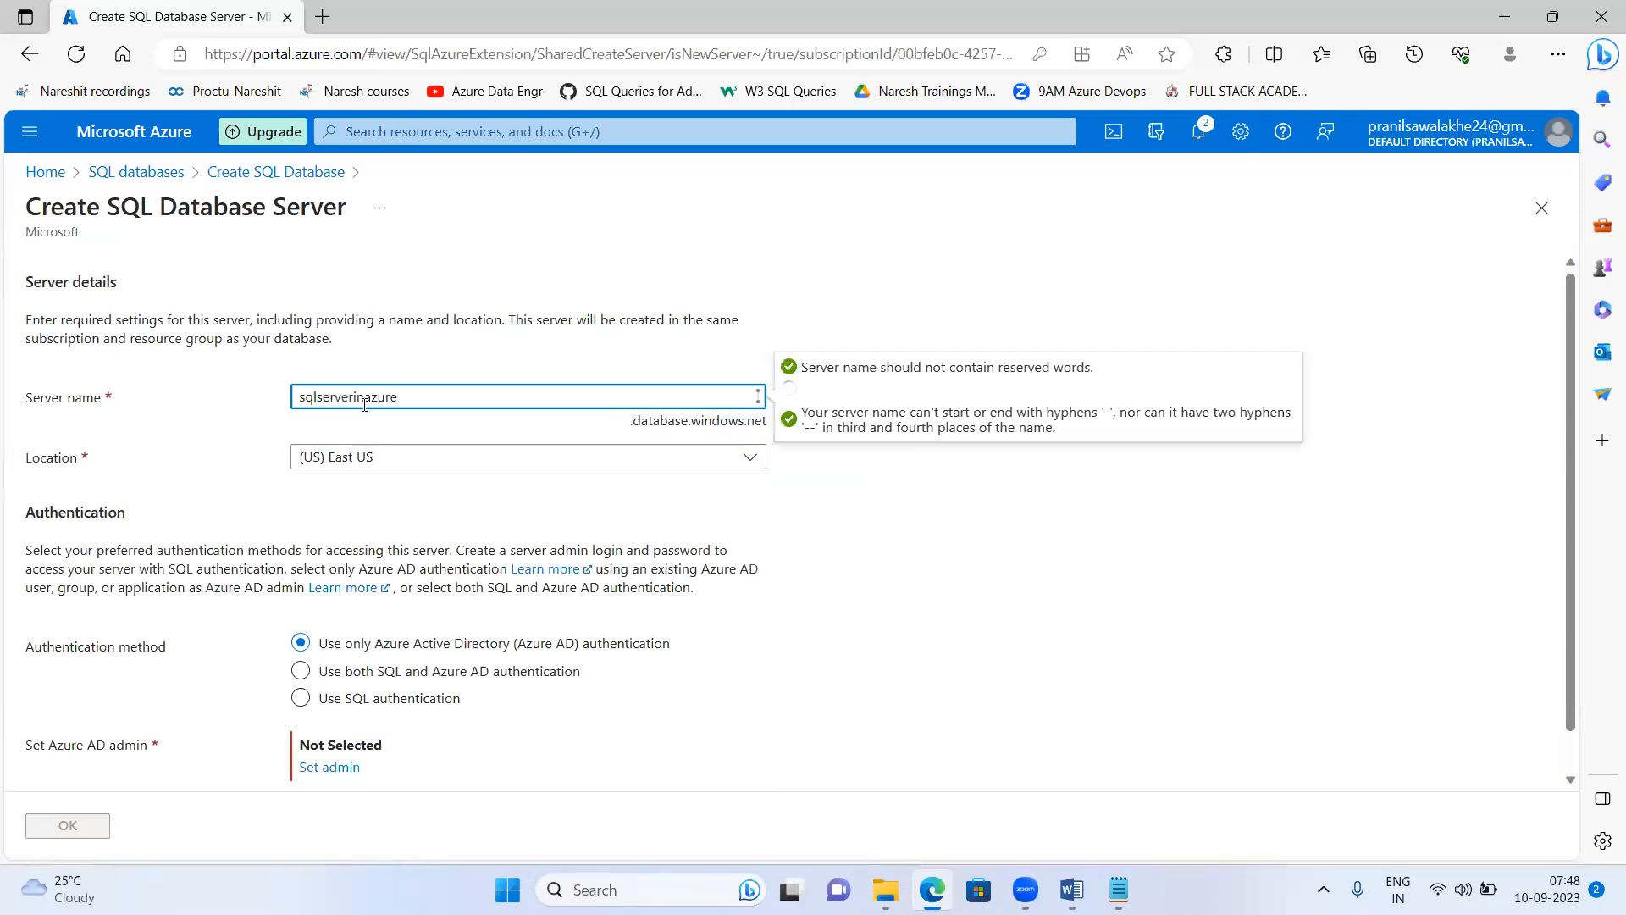
Copy the server name, add the line "Server Name: sqlserverinazure" to the Notepad notes and return to the Edge server form.
drag(411, 396, 260, 405)
key(ctrl+c)
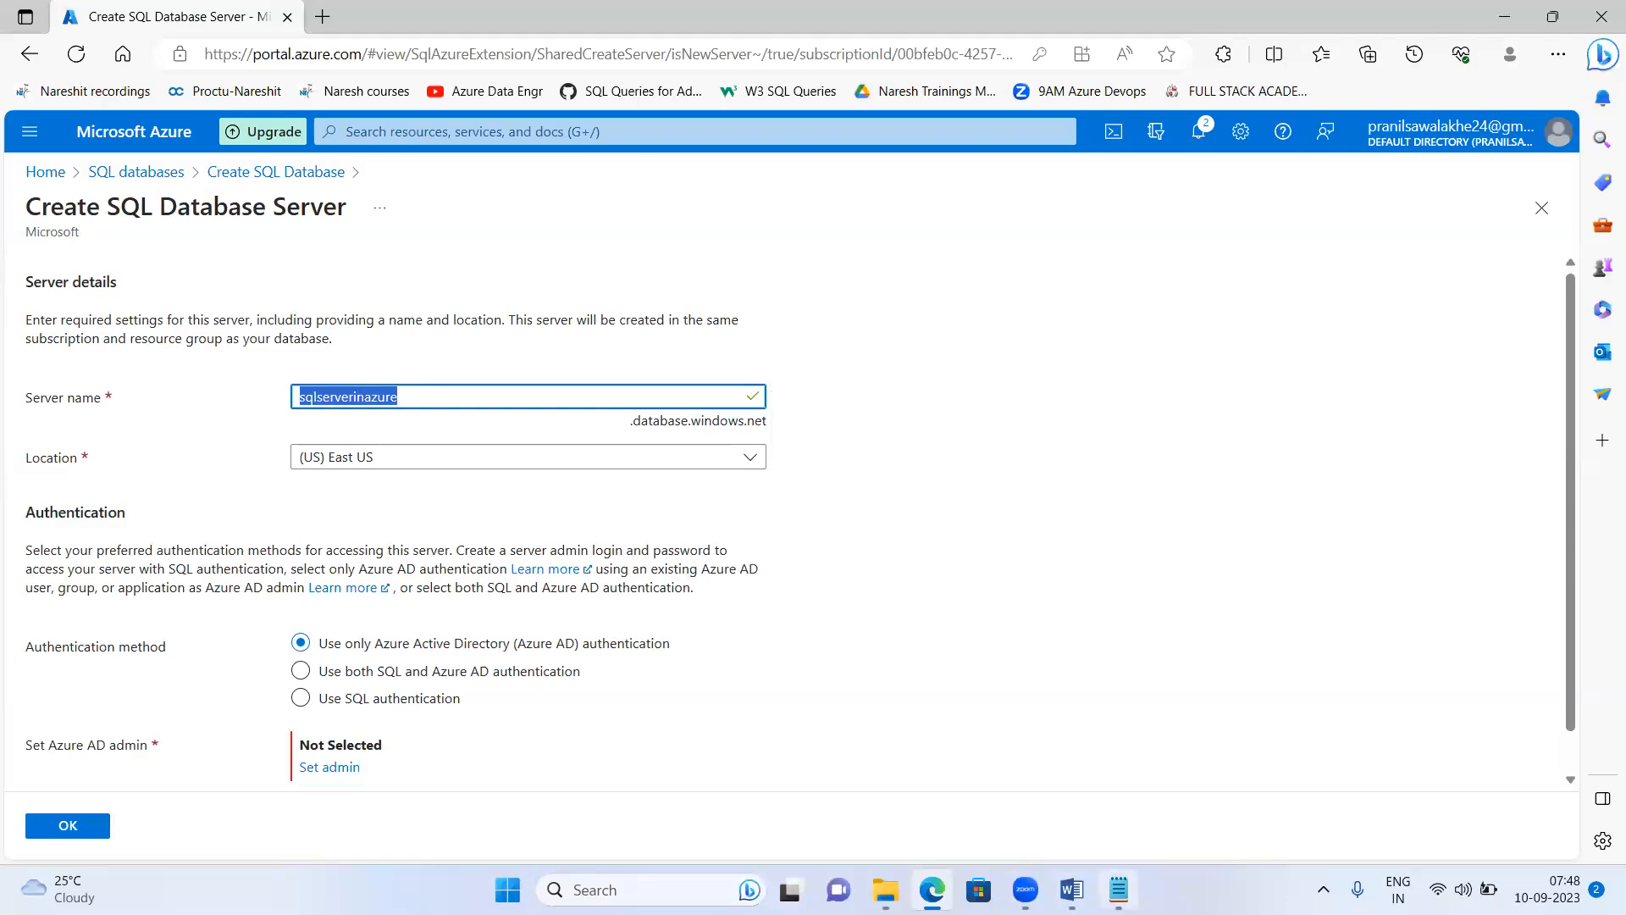
click(1118, 889)
text(Ser)
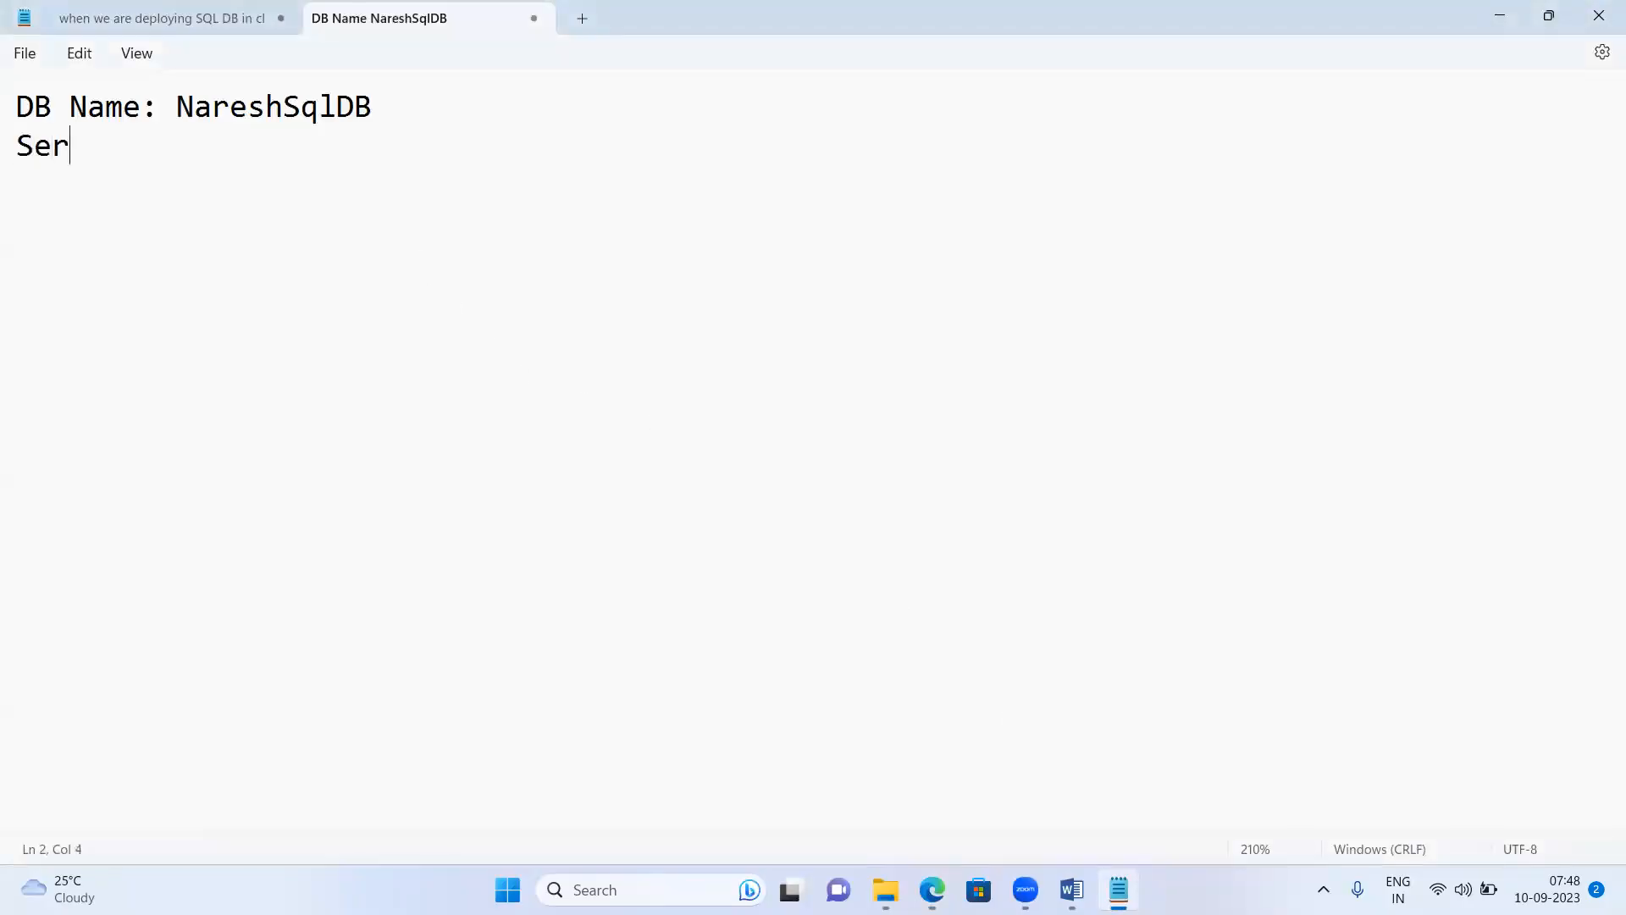
text(ver Na)
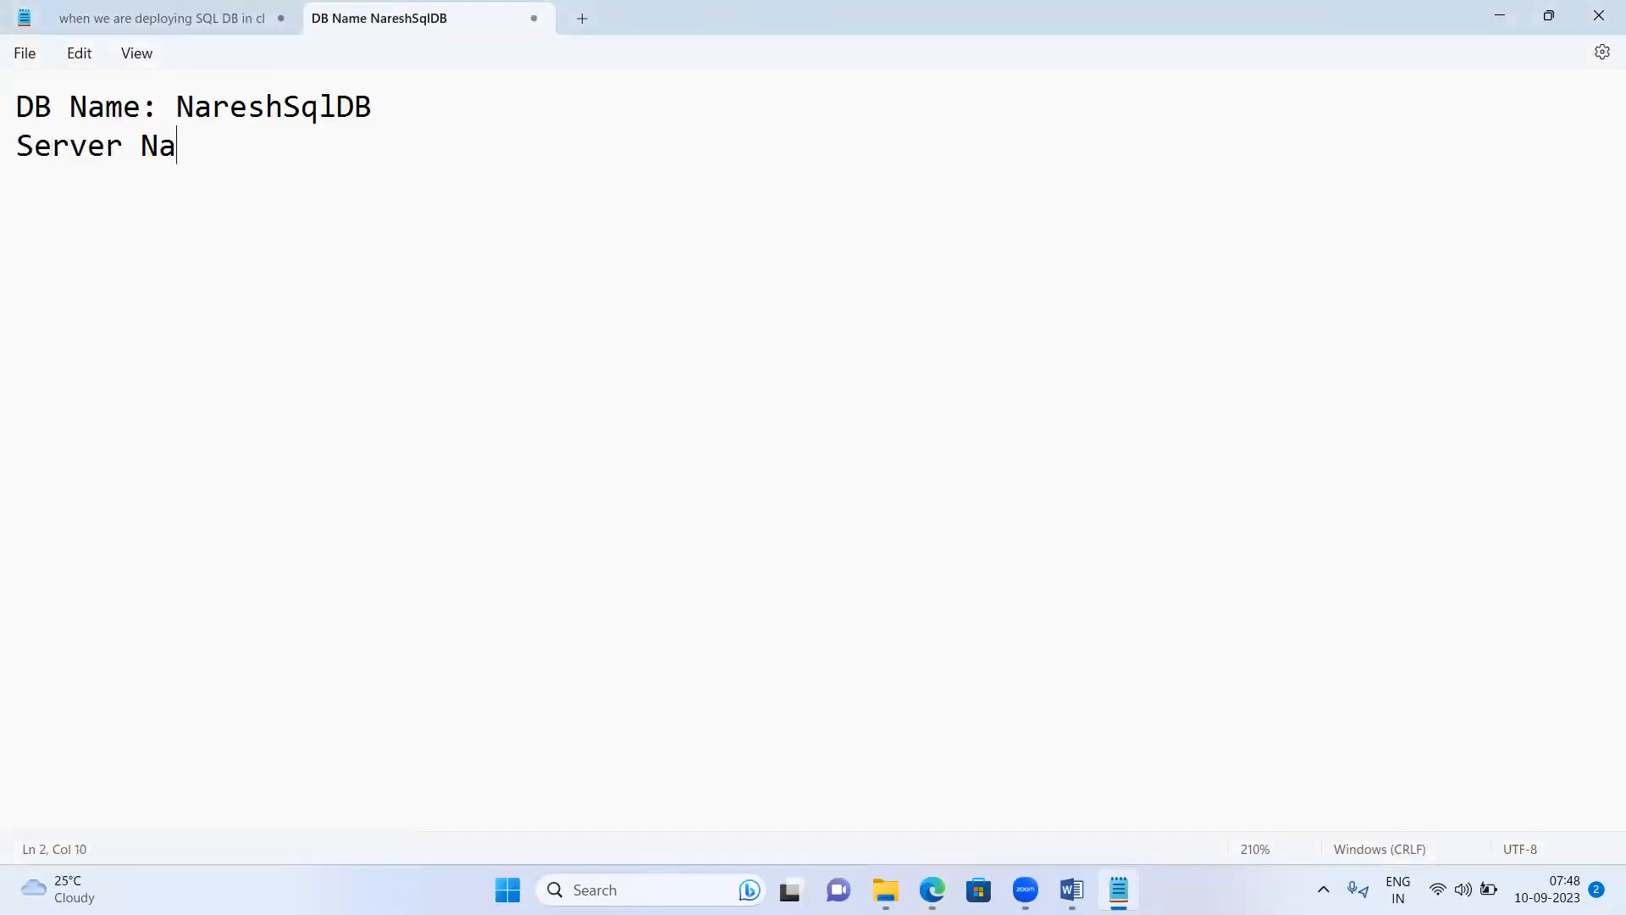
text(me:)
key(ctrl+v)
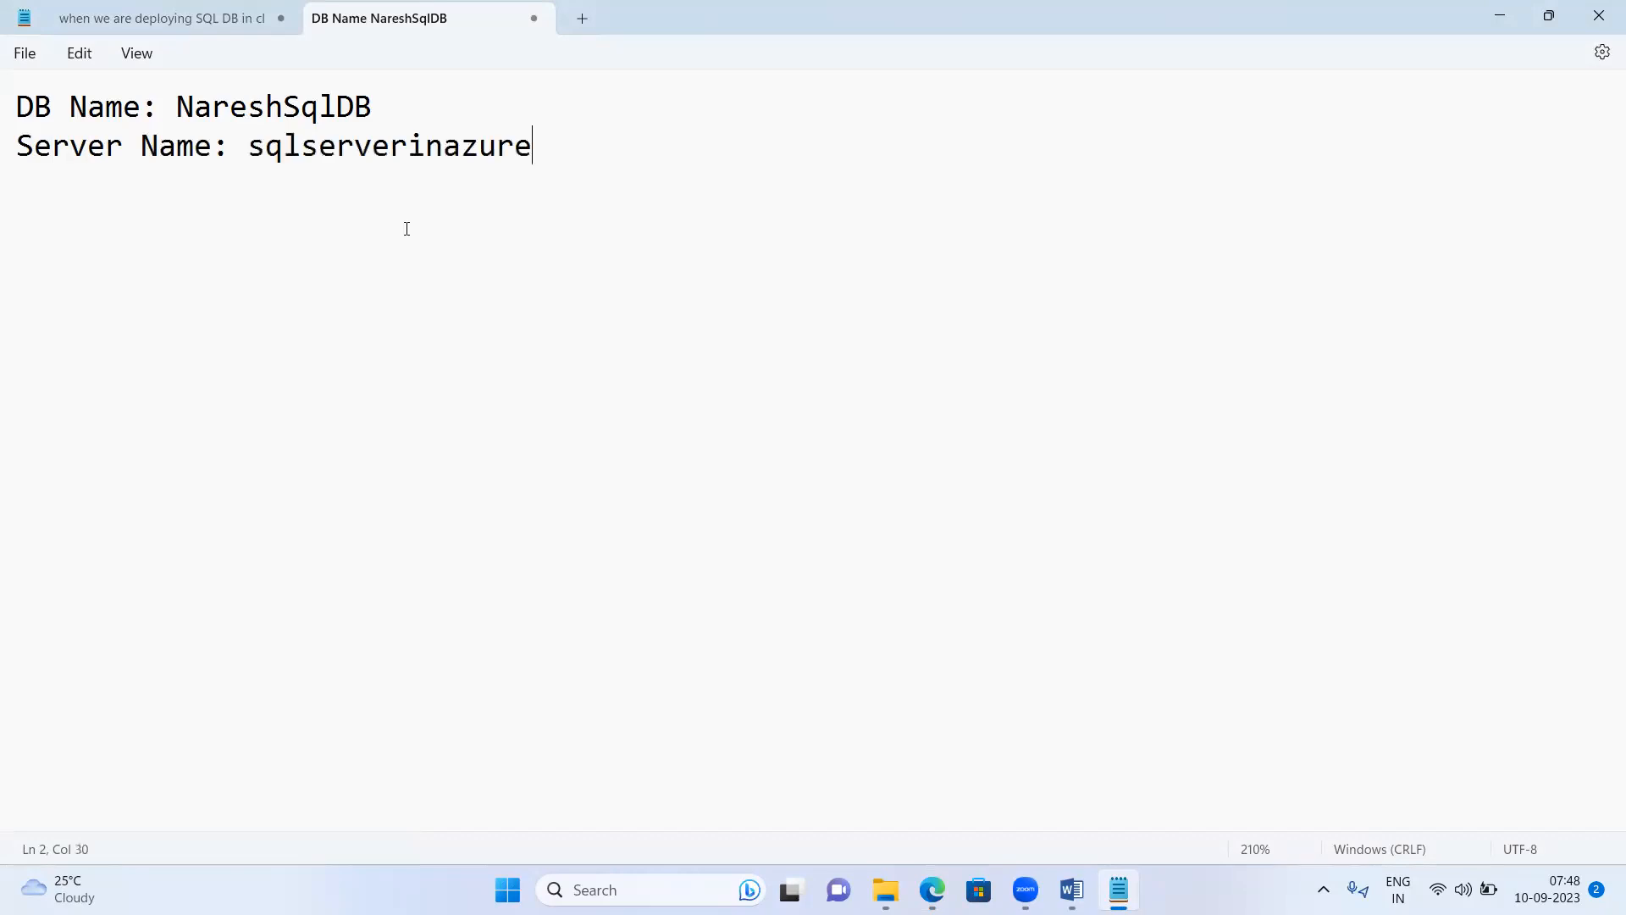
key(alt+Tab)
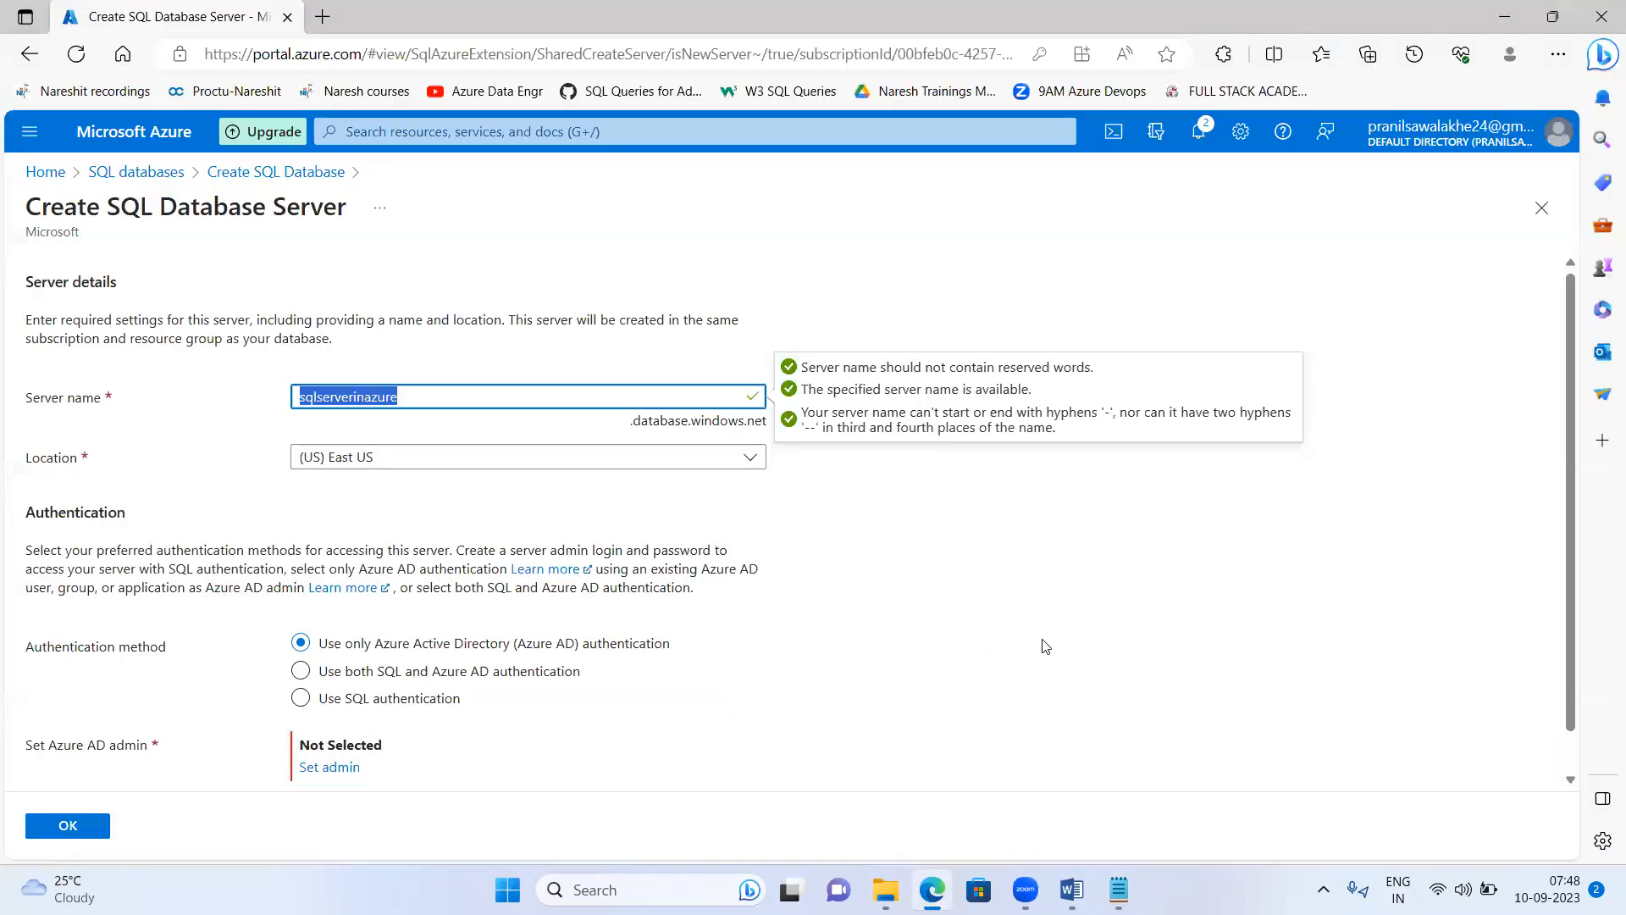
click(919, 652)
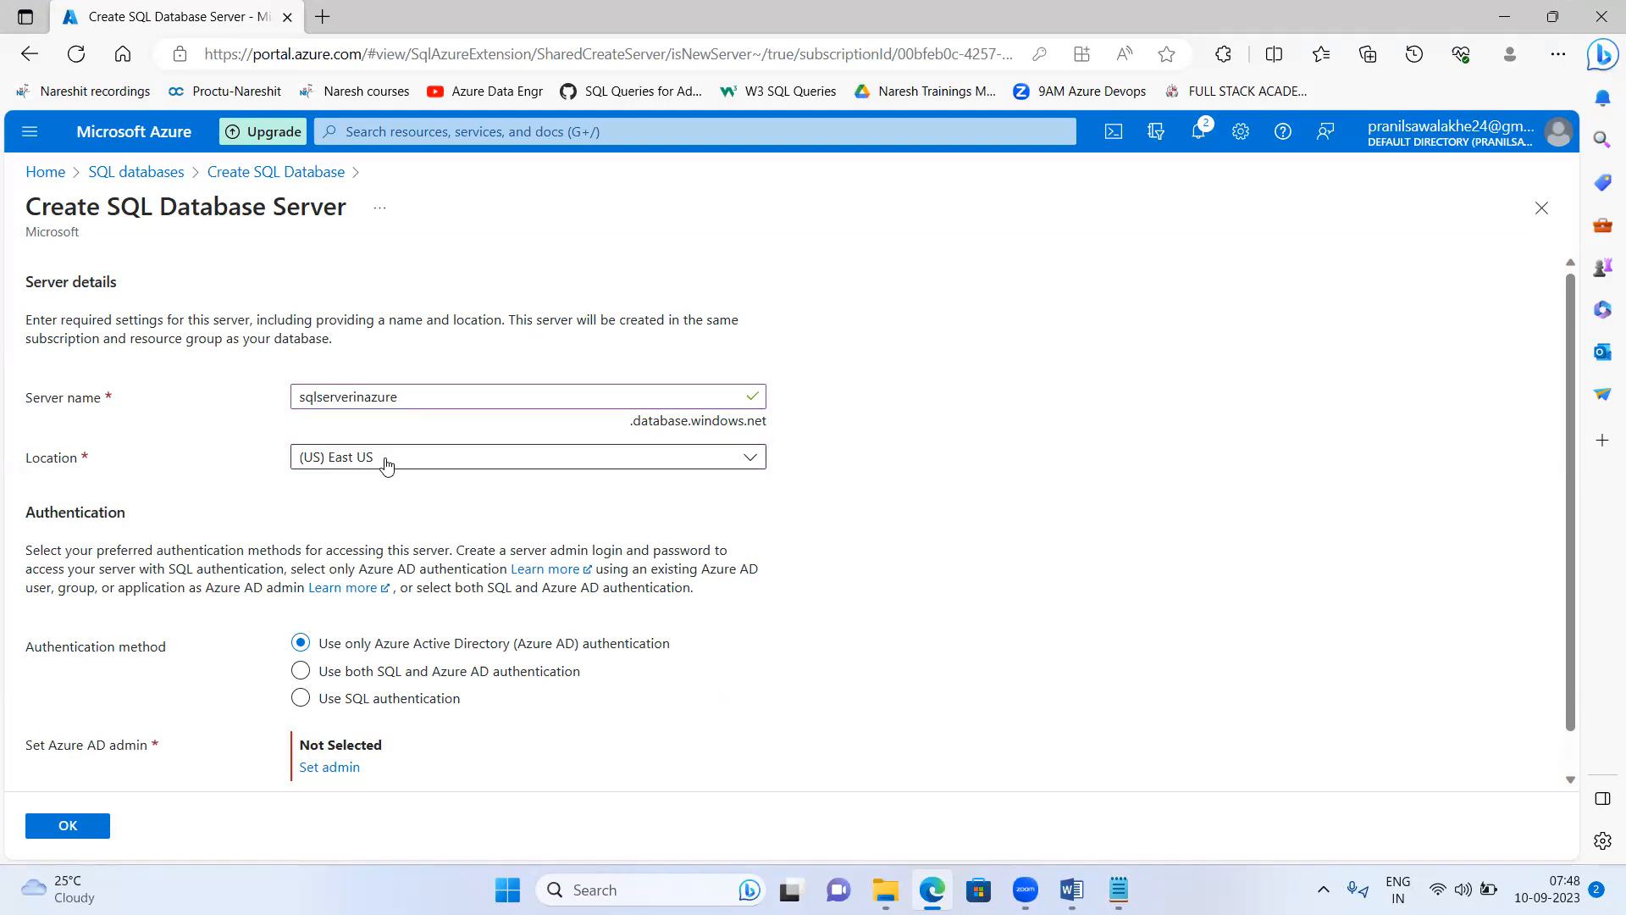
Review the server details and compare the three authentication methods, ending on Azure Active Directory authentication only.
scroll(371, 501, down, 1)
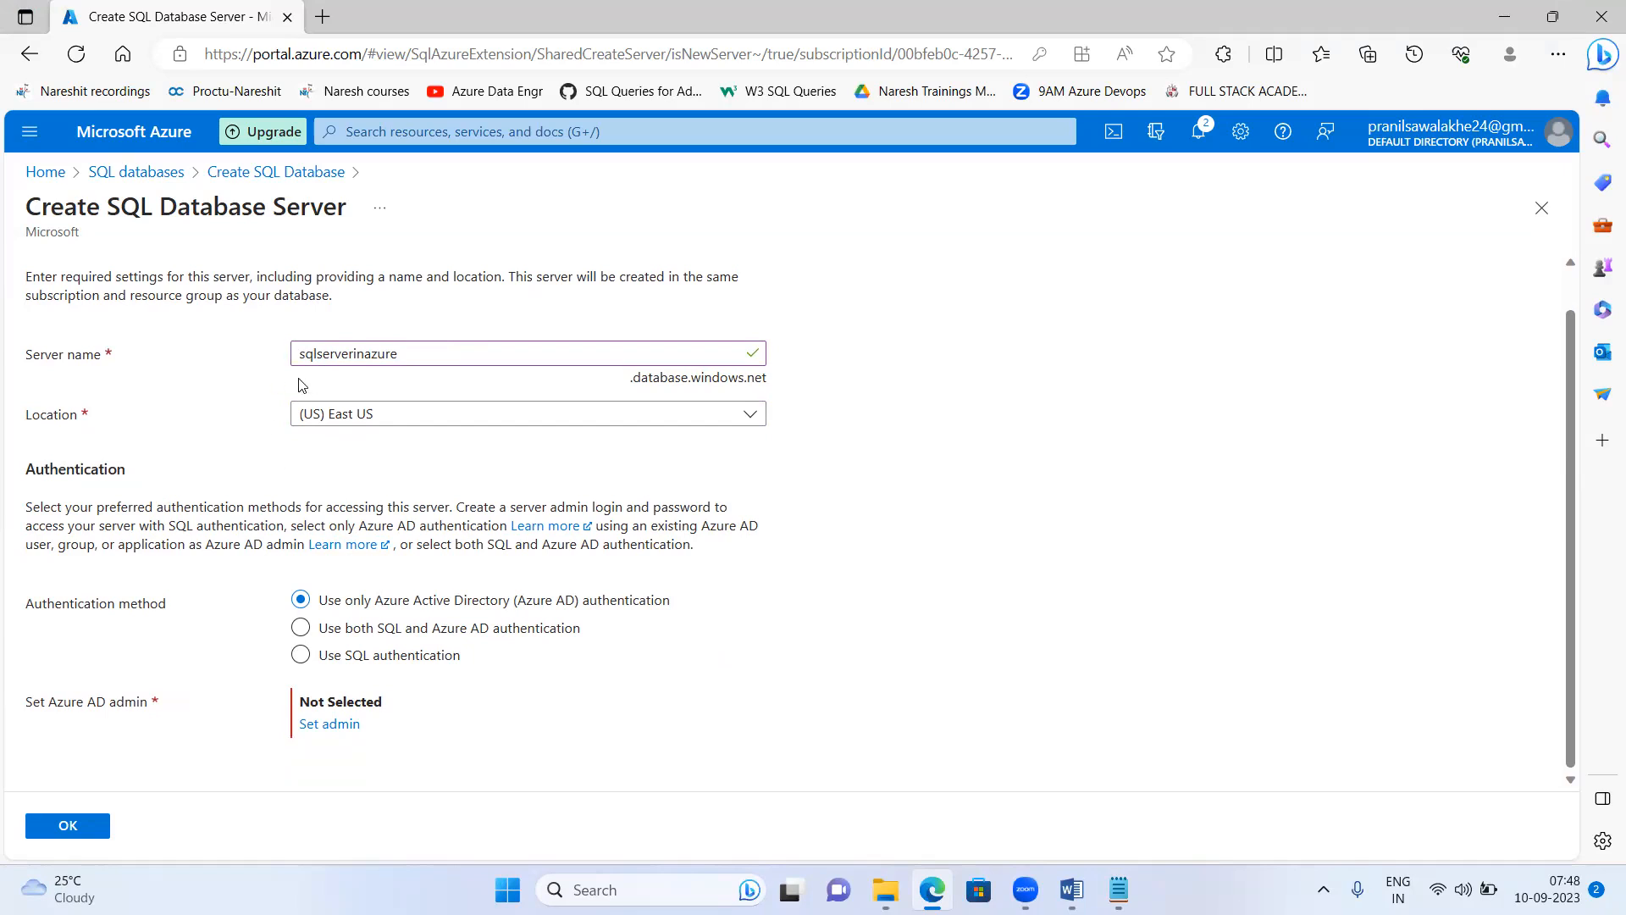
drag(410, 356, 236, 365)
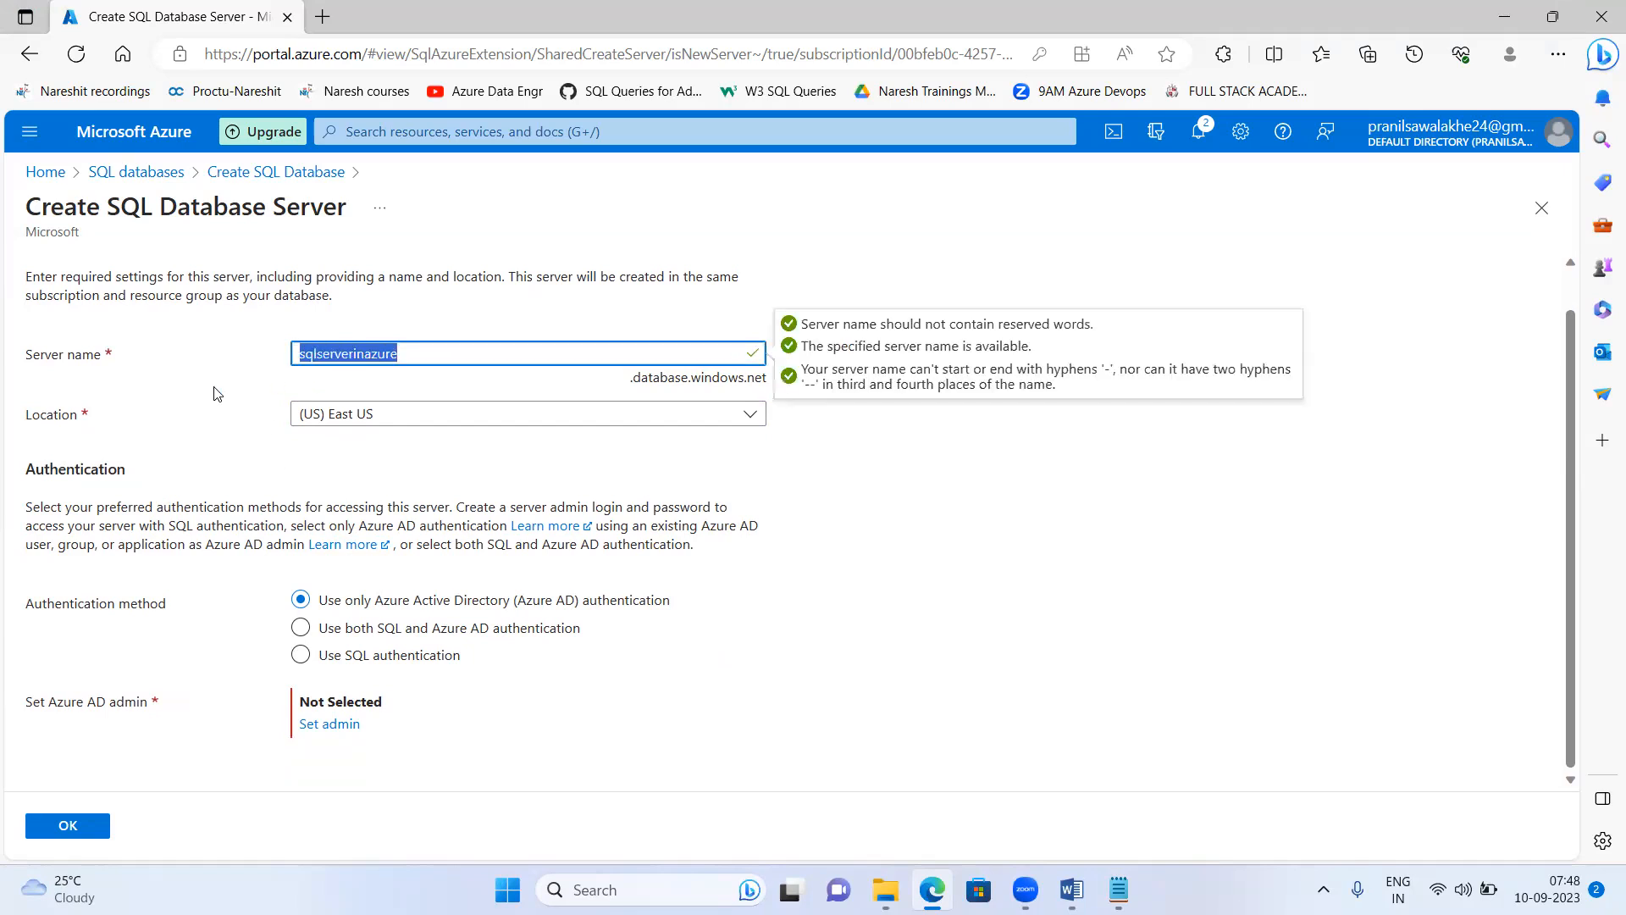
click(216, 393)
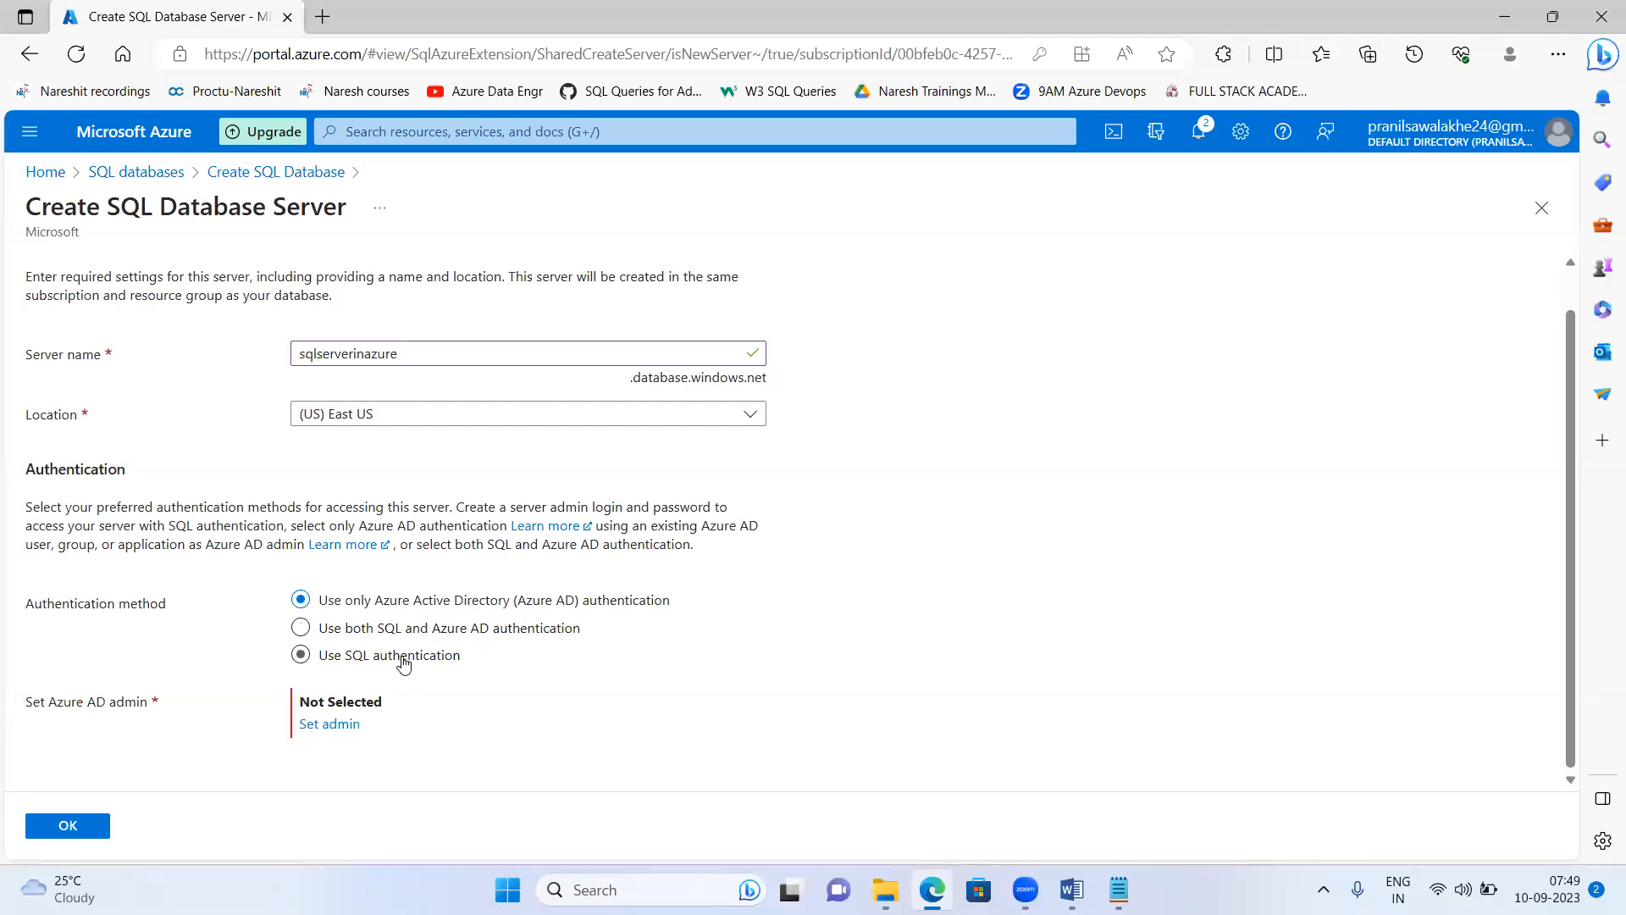
click(356, 636)
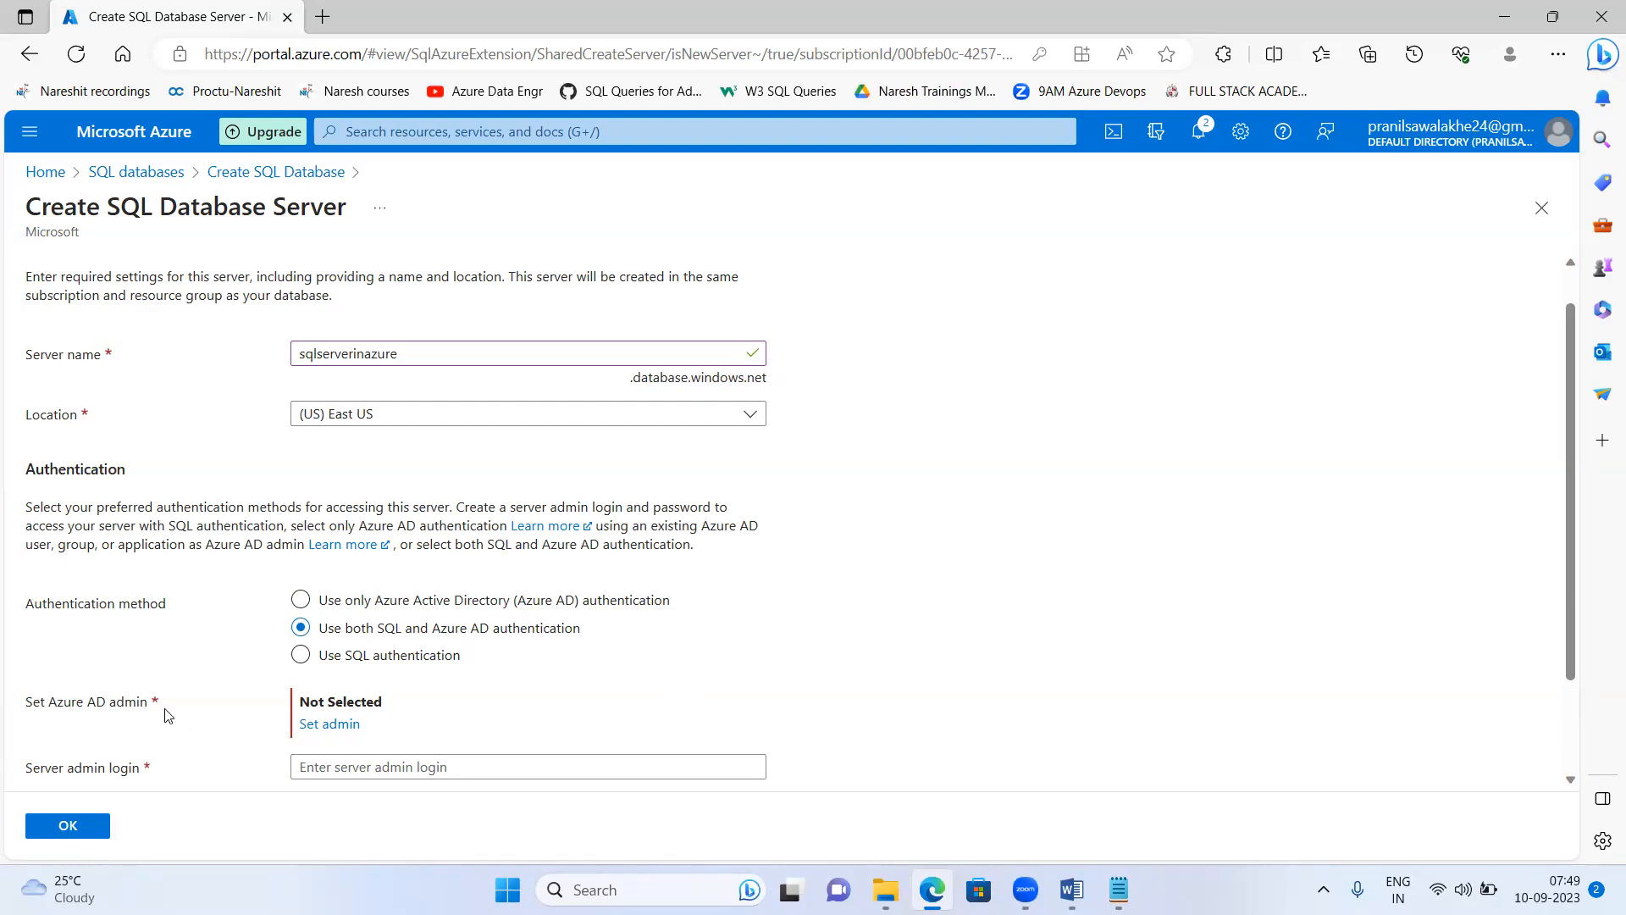
click(367, 660)
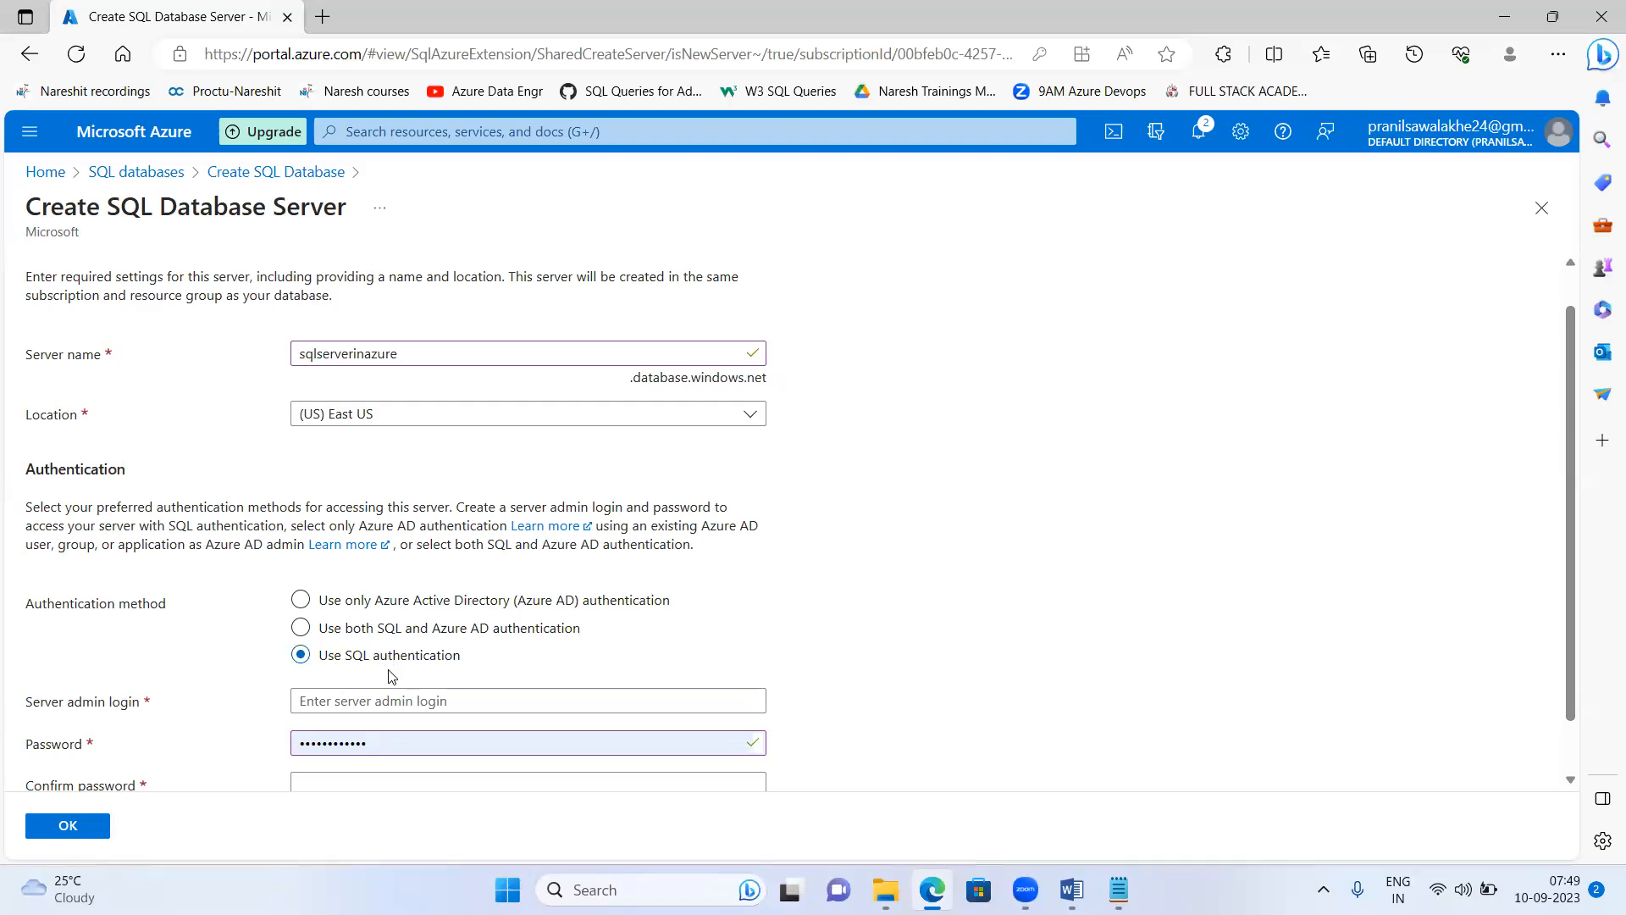
click(394, 631)
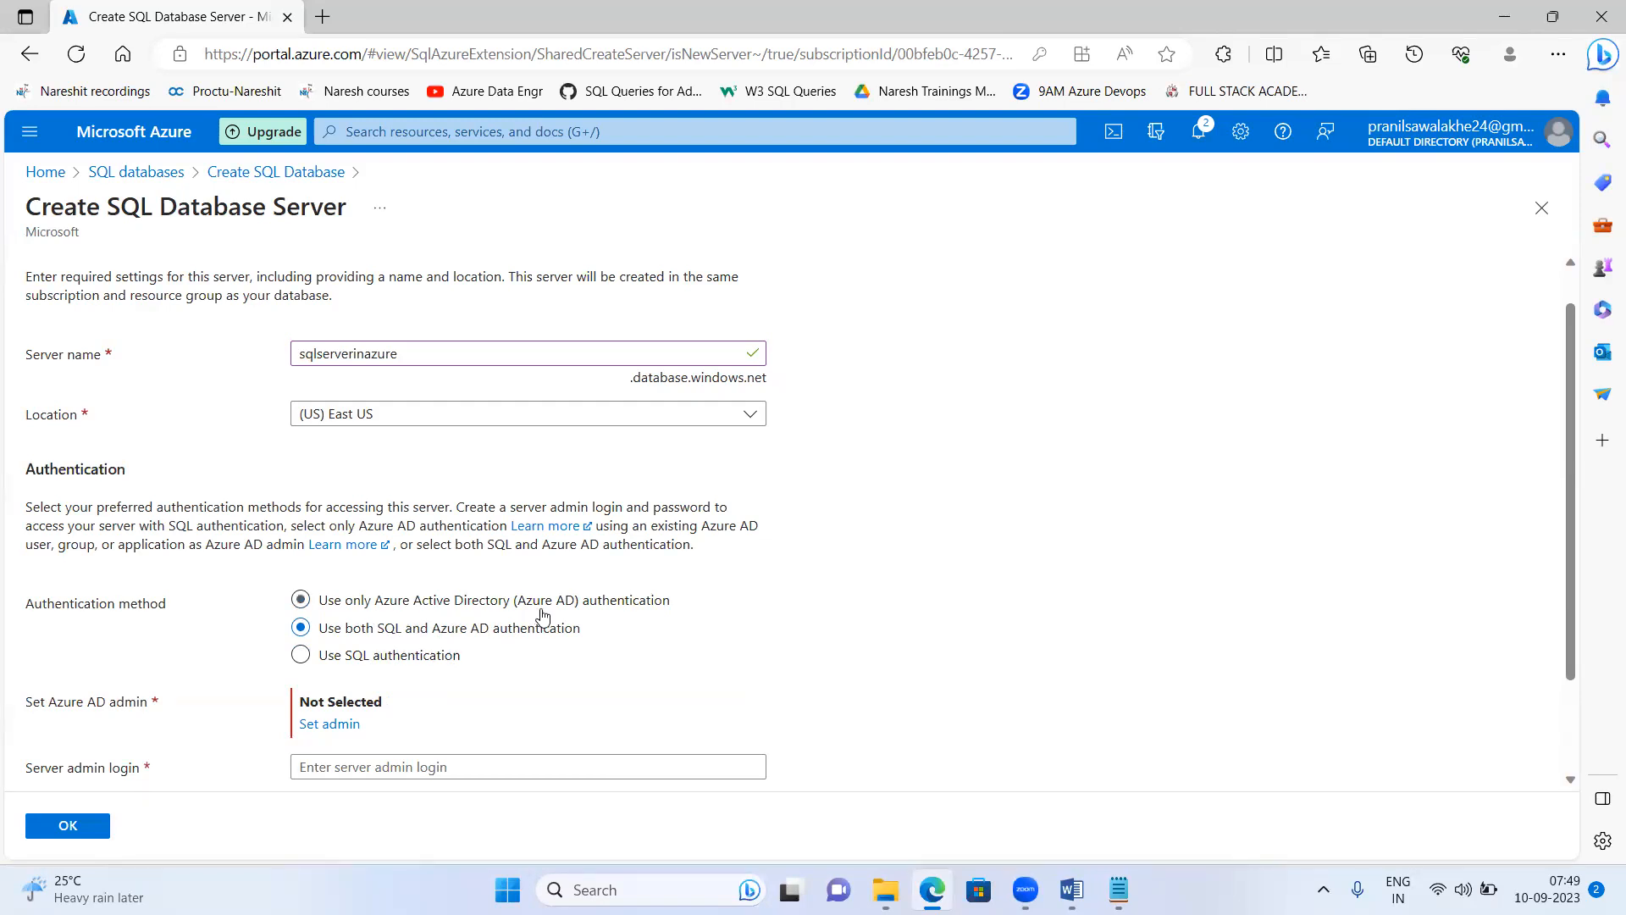
click(354, 608)
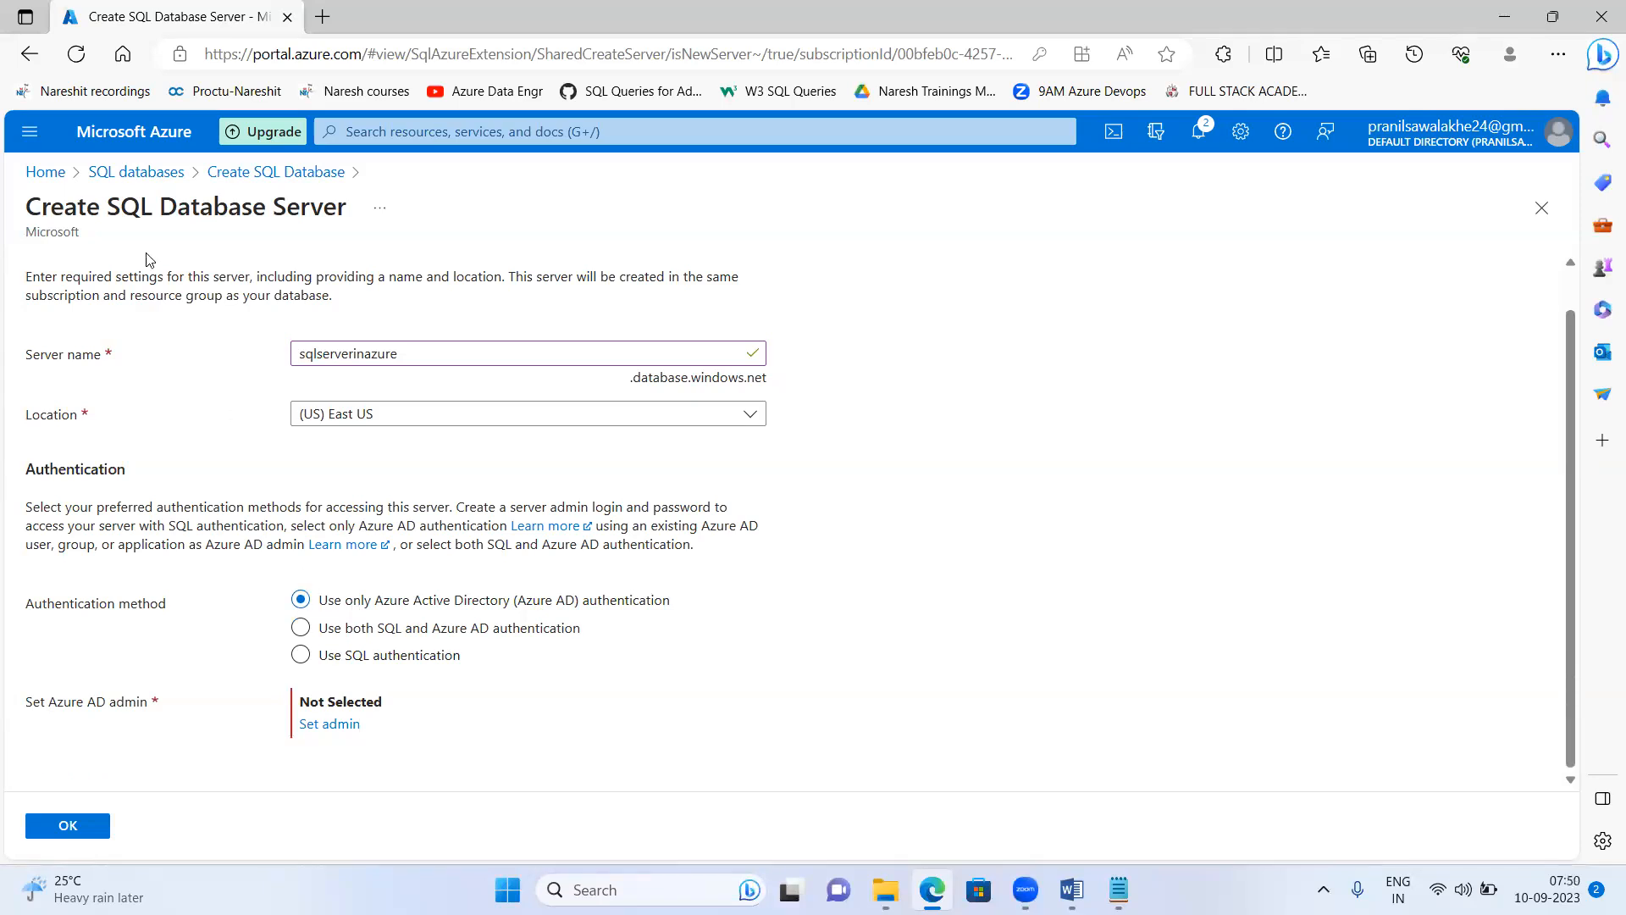
Open the Azure portal home page in a separate browser tab and look through its services and recent resources.
right_click(43, 172)
click(140, 192)
click(389, 19)
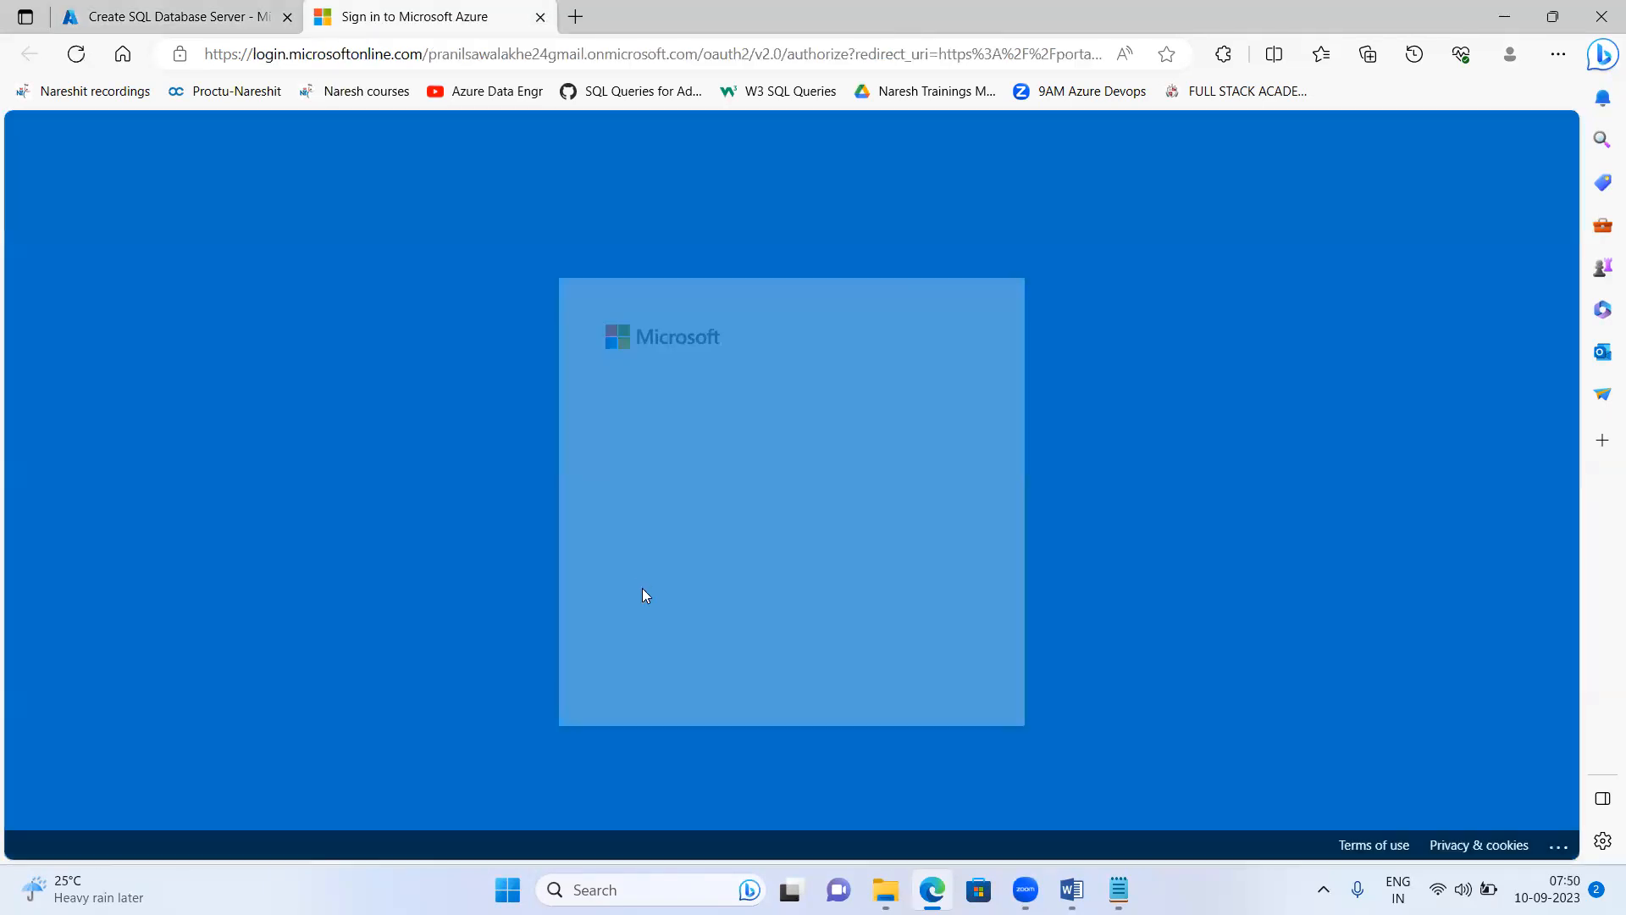
click(753, 582)
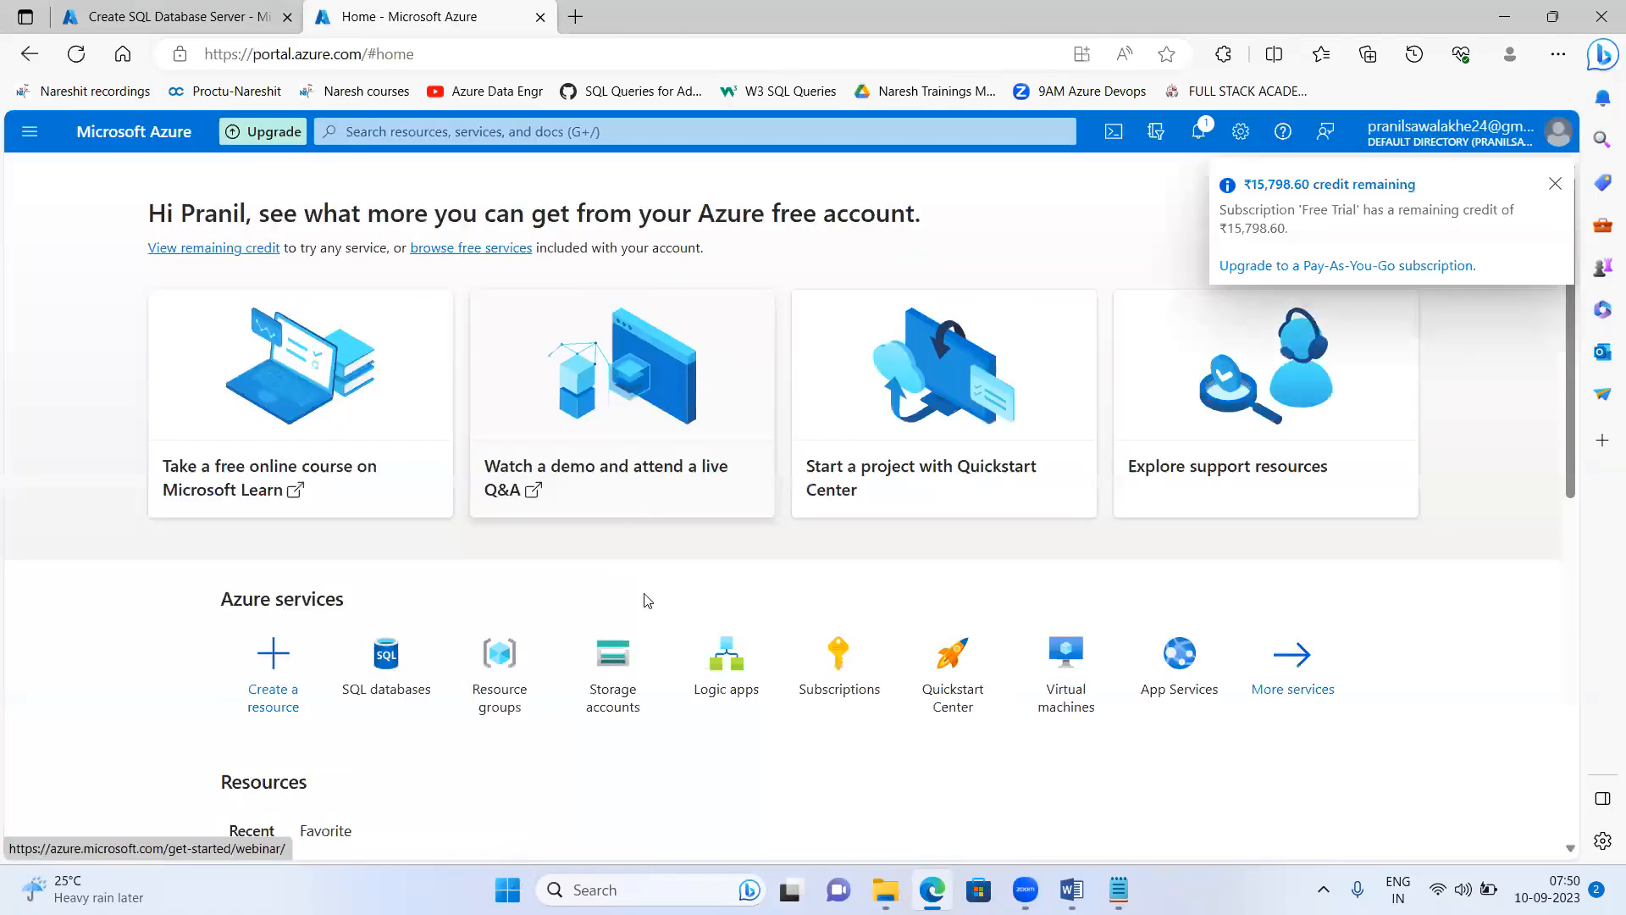
scroll(987, 726, down, 5)
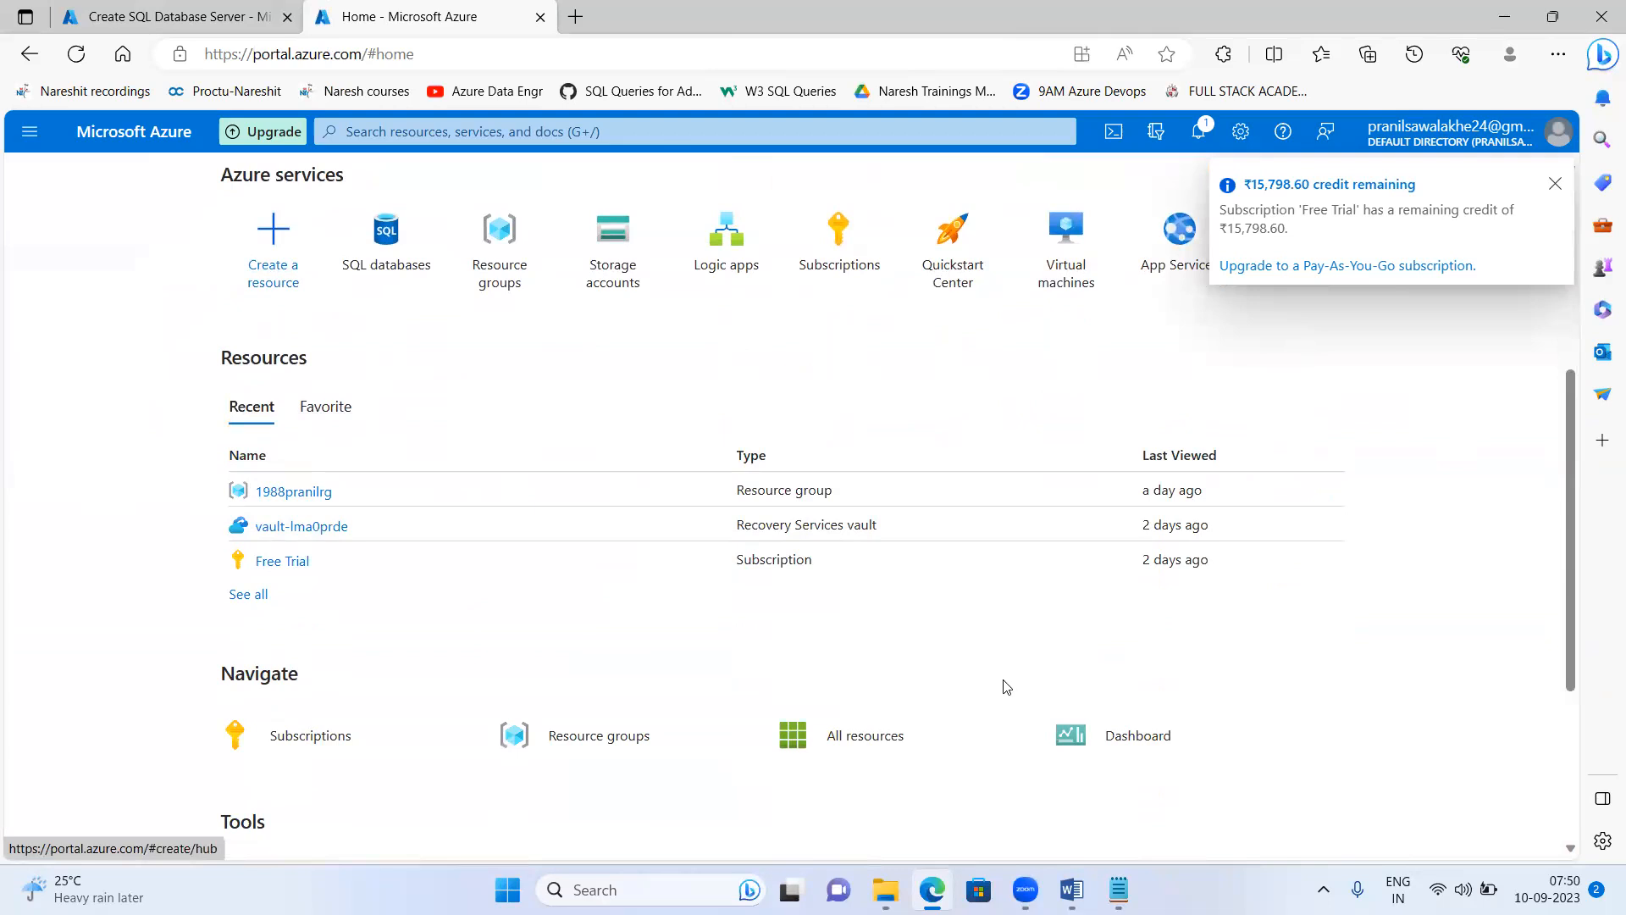
scroll(776, 691, down, 2)
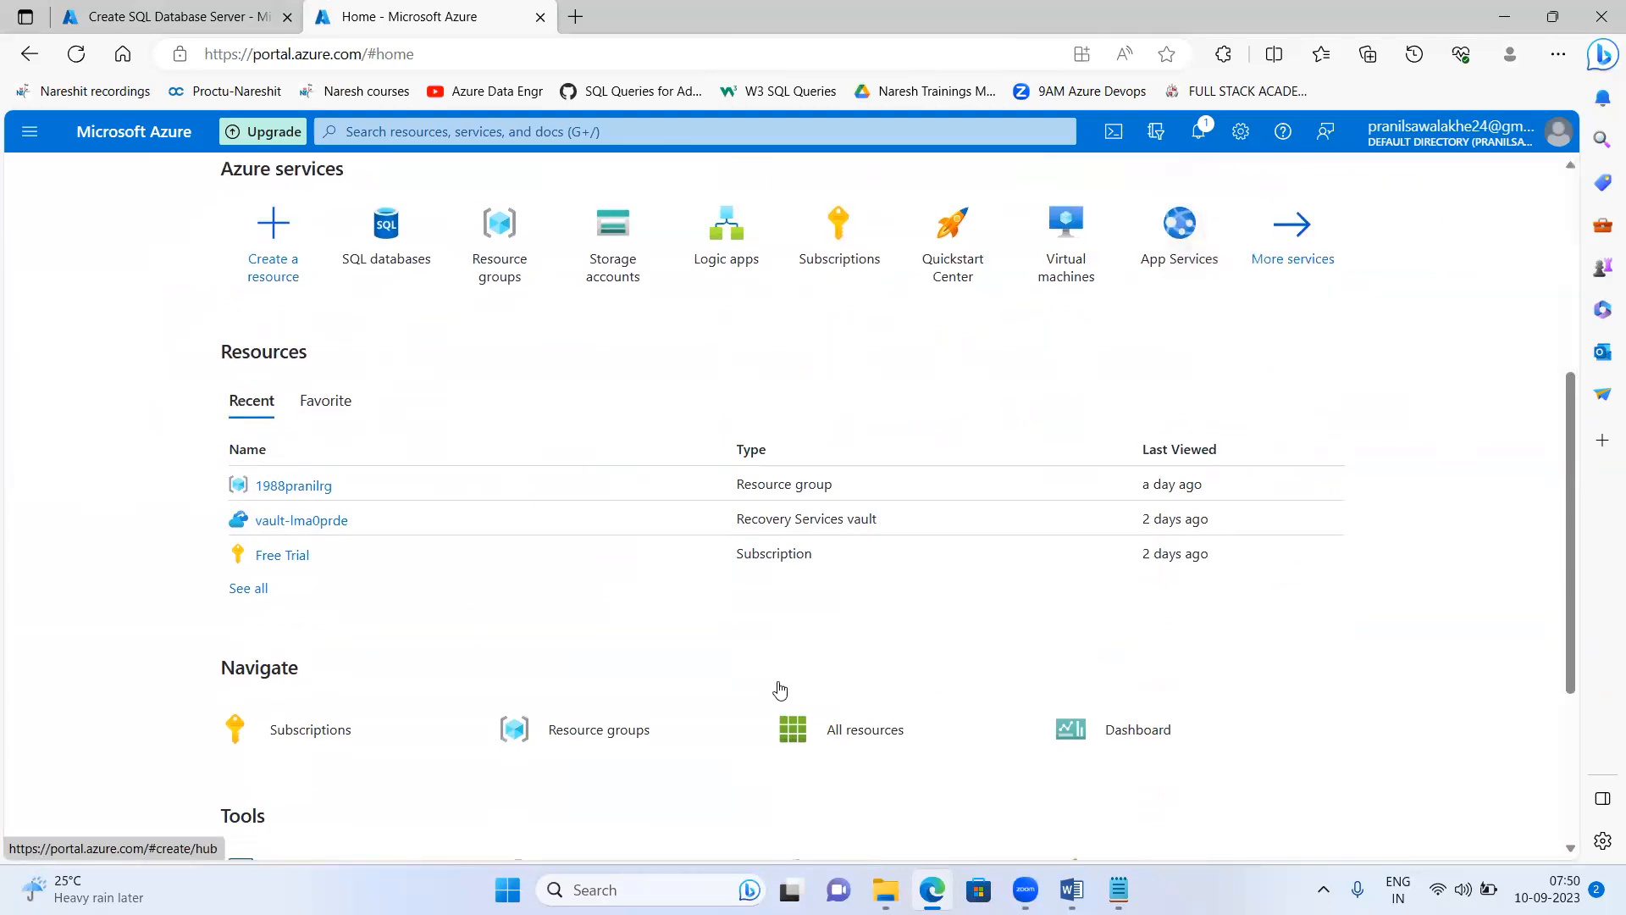
scroll(777, 698, up, 6)
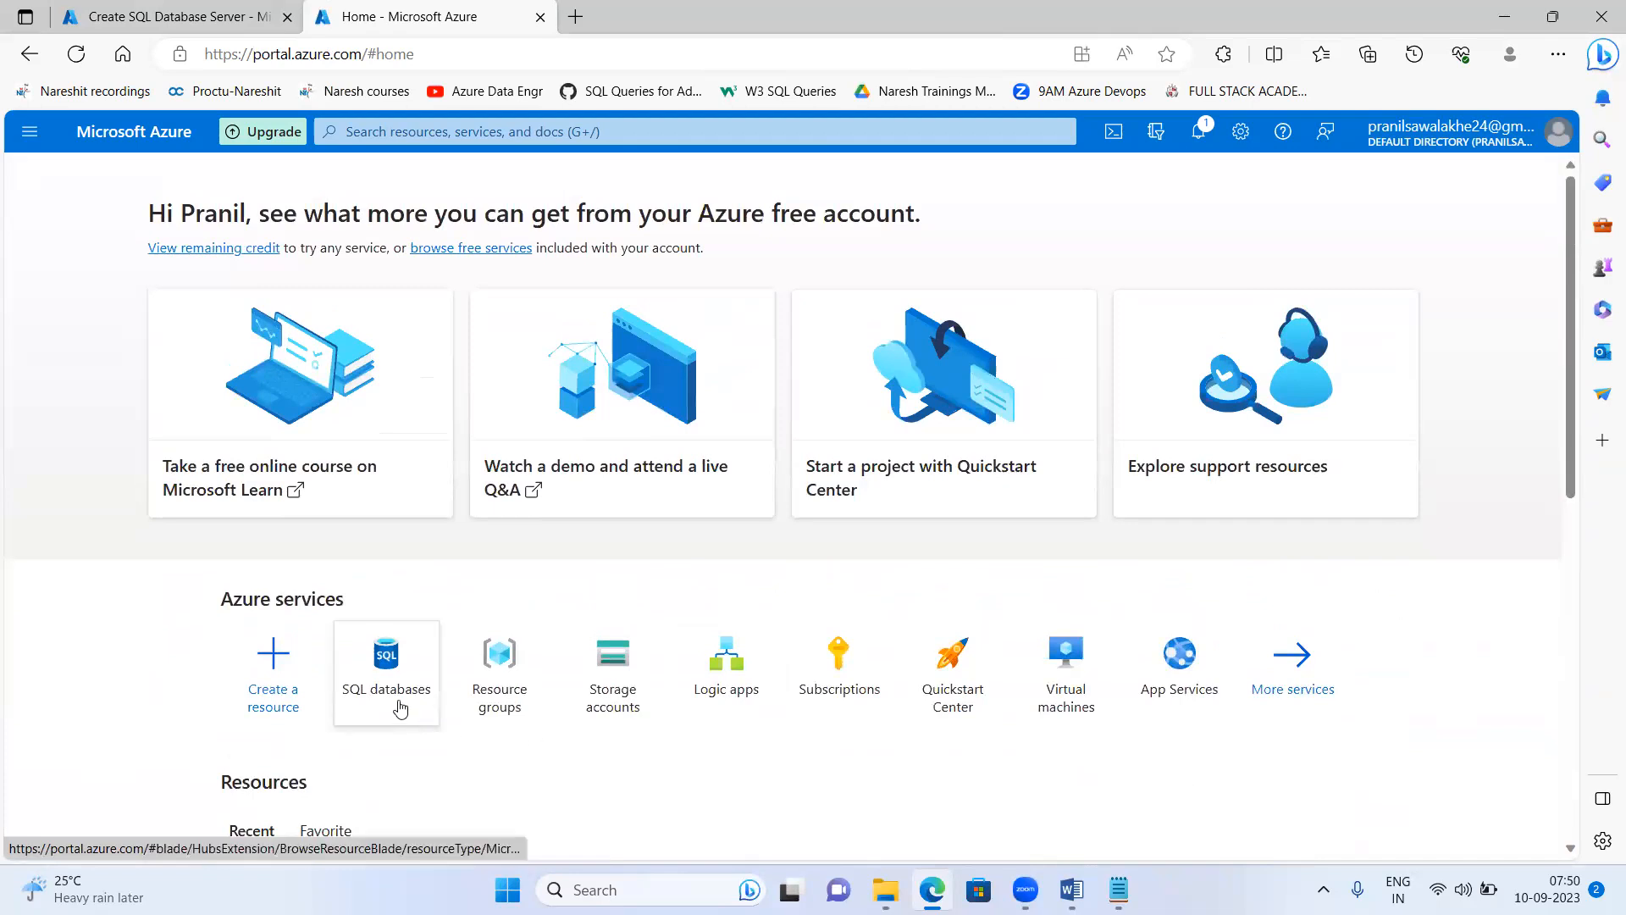
Search the portal for "active directory", open Azure Active Directory and show its list of users.
click(452, 131)
text(active d)
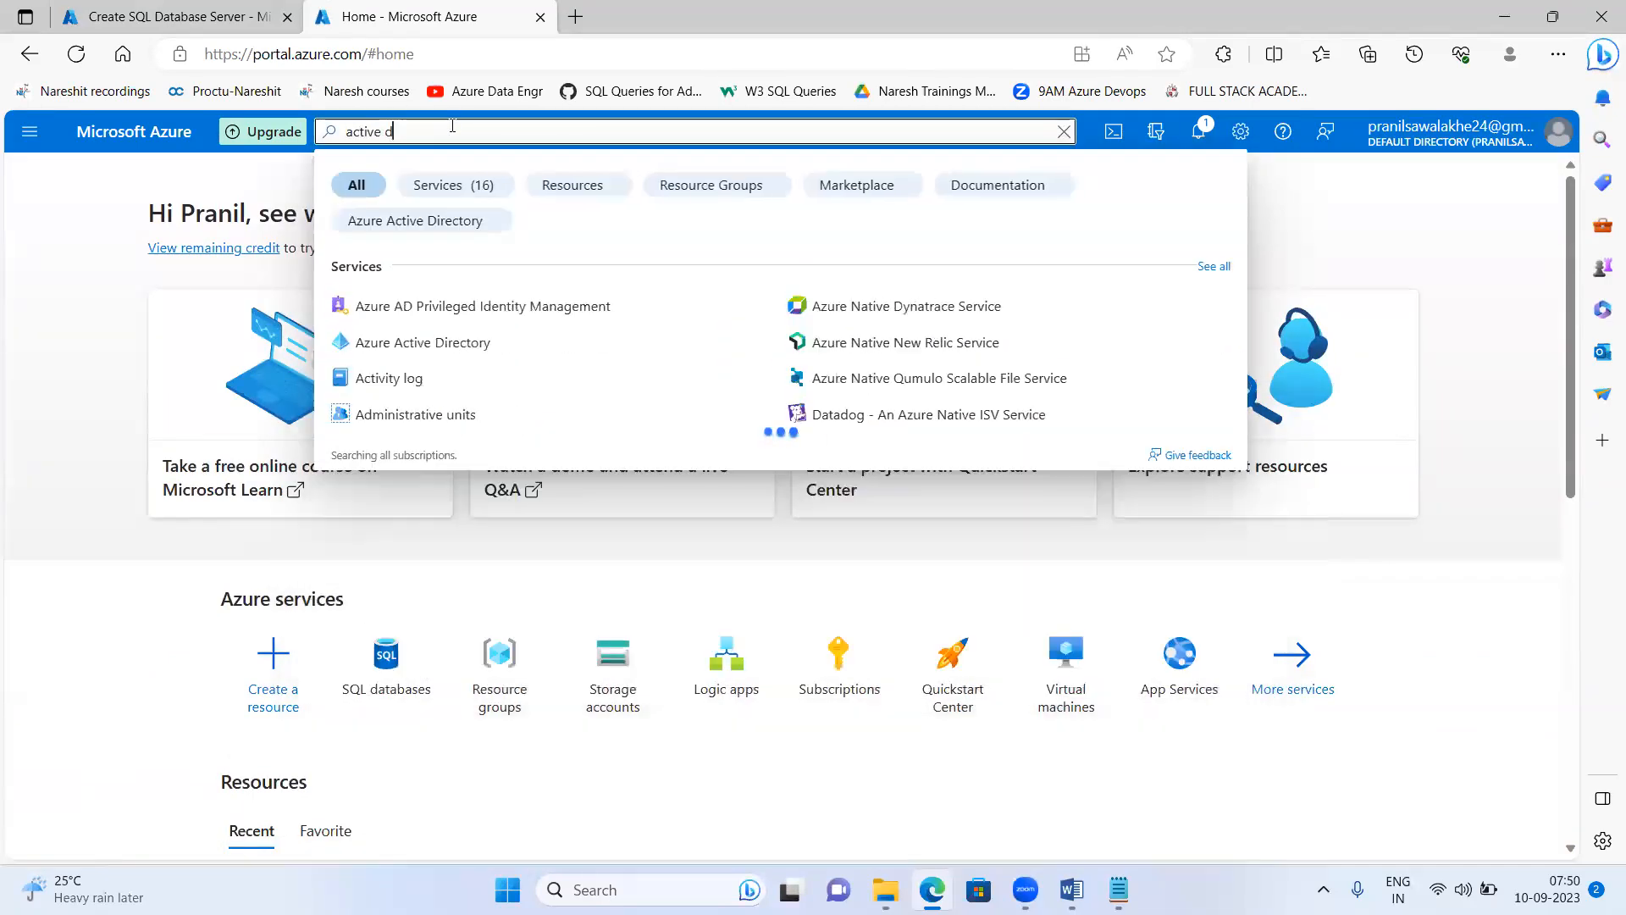
text(irectory)
click(368, 315)
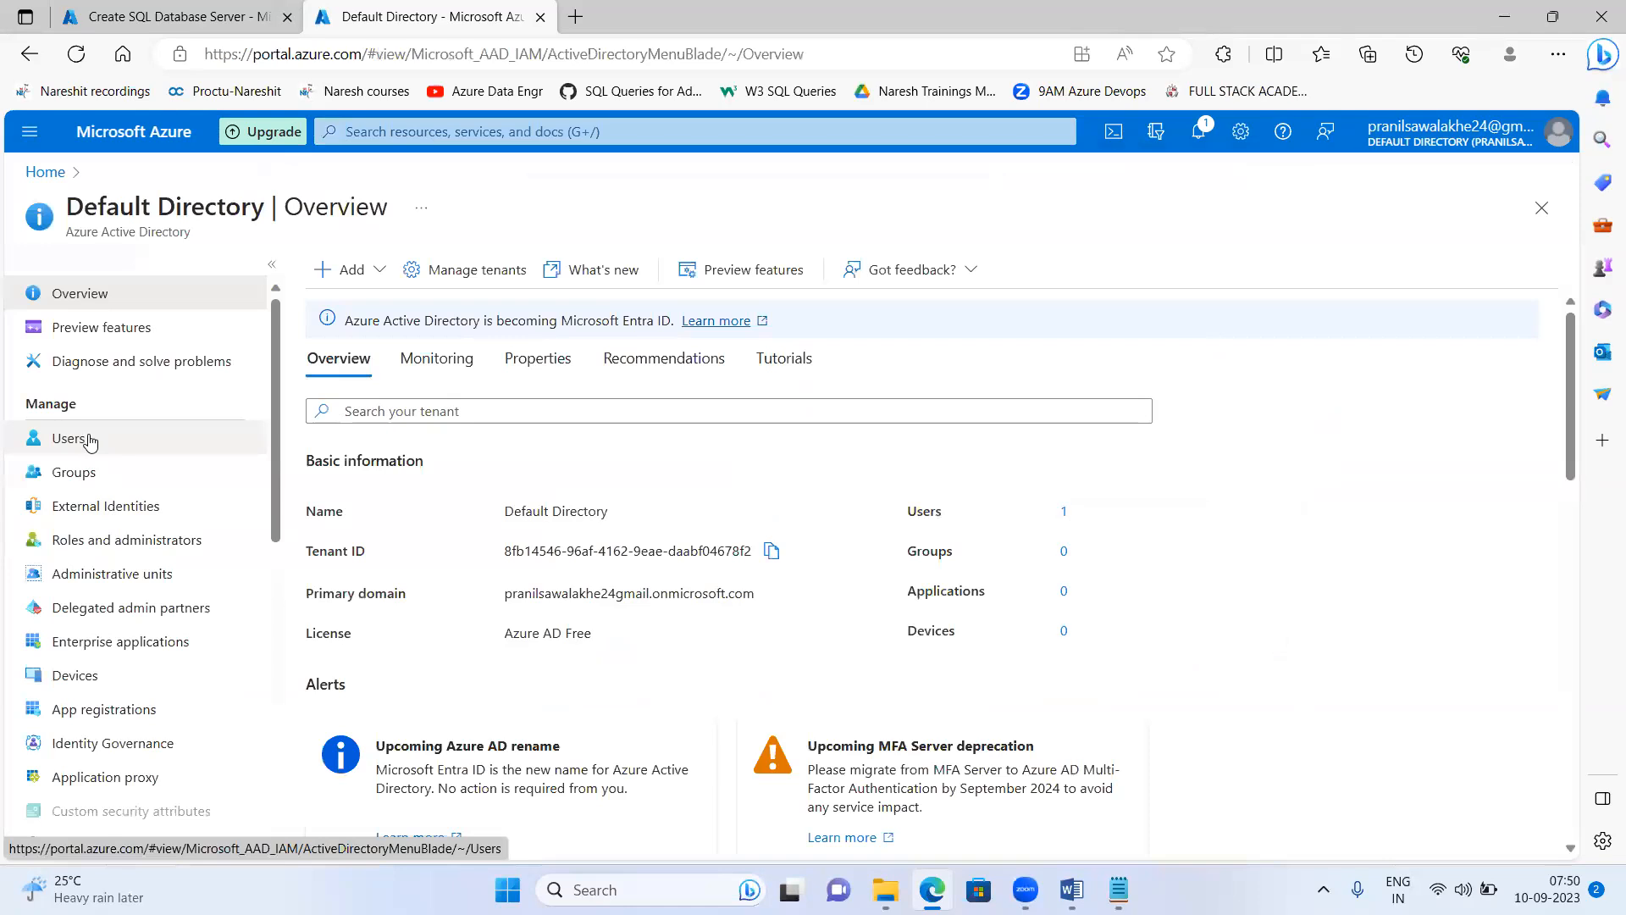
click(89, 440)
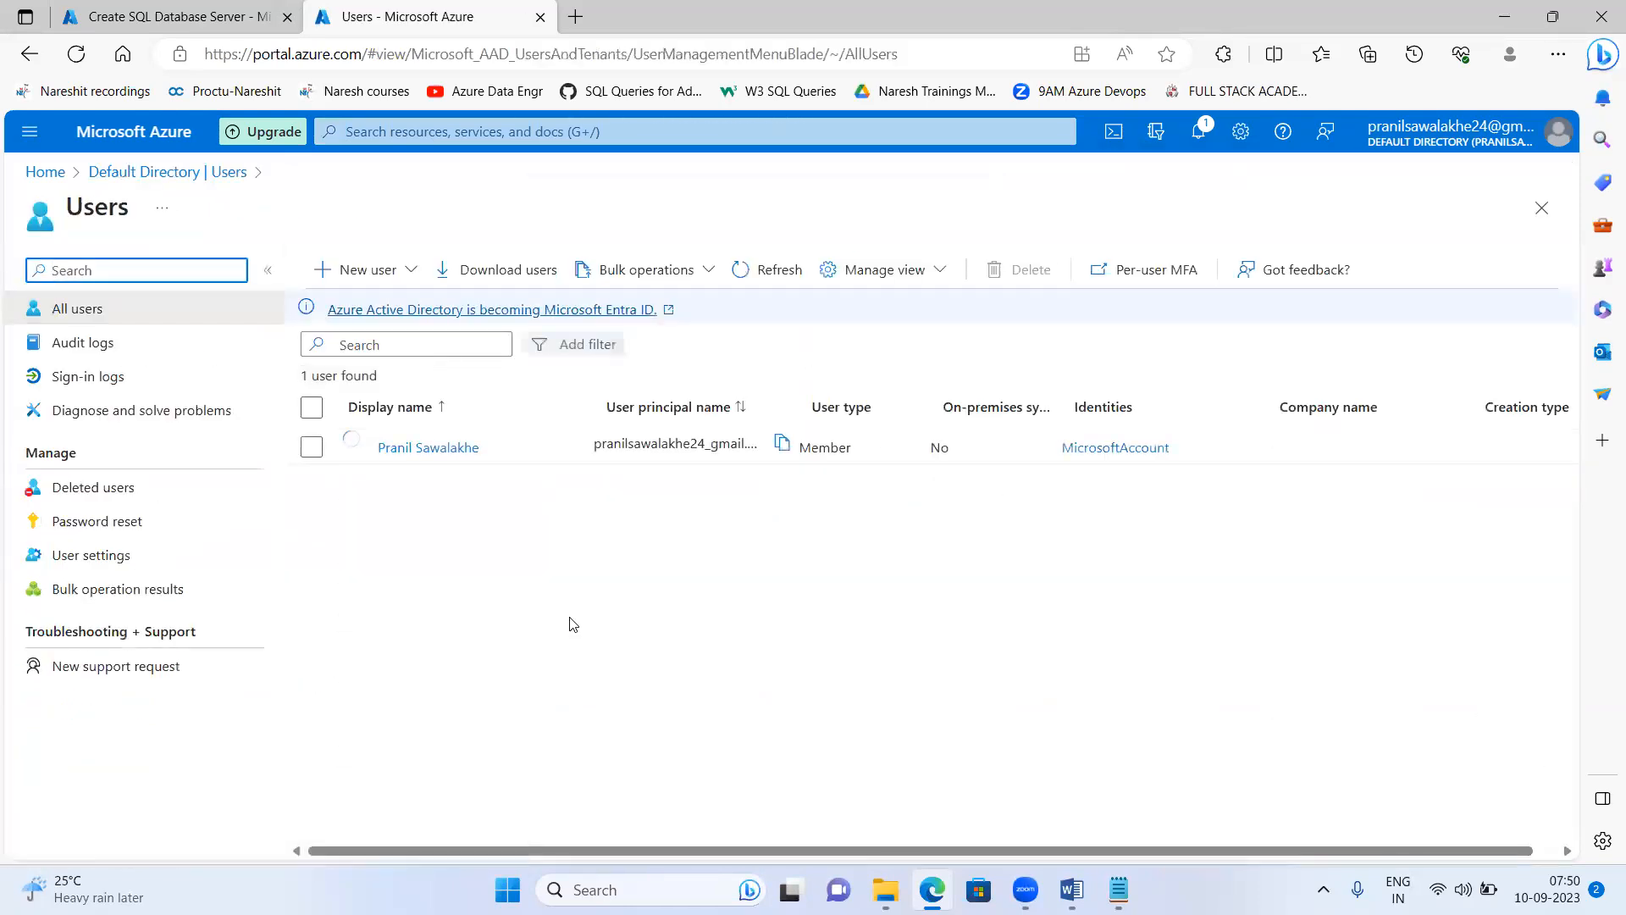
Start creating a new internal user, entering the user's first name as both user principal name and display name.
click(366, 268)
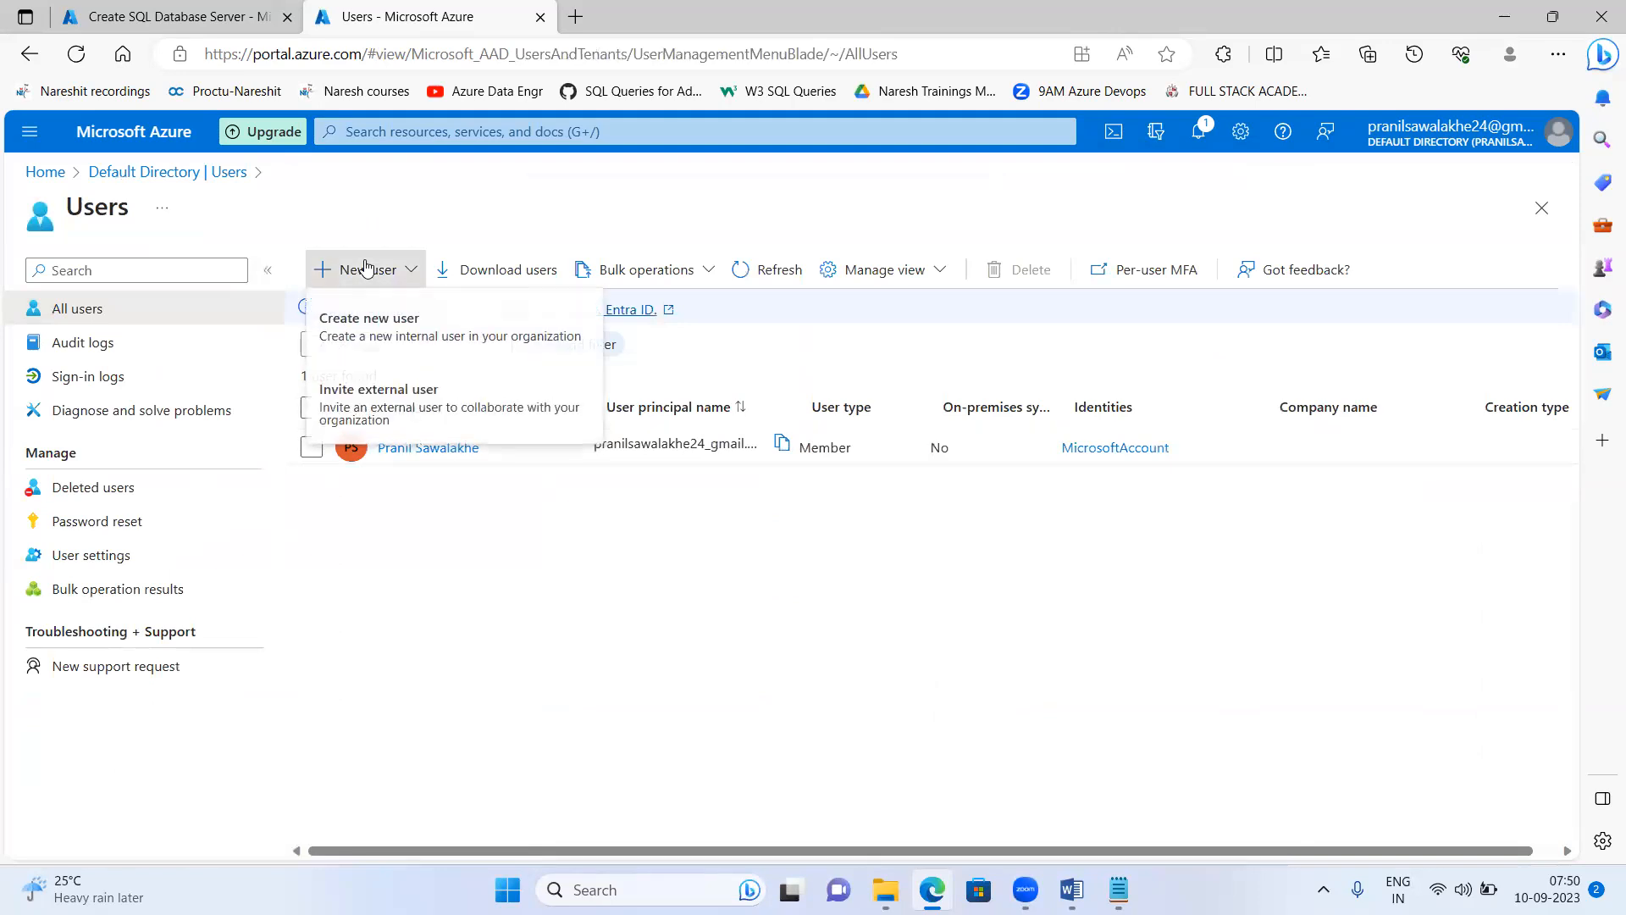
click(403, 342)
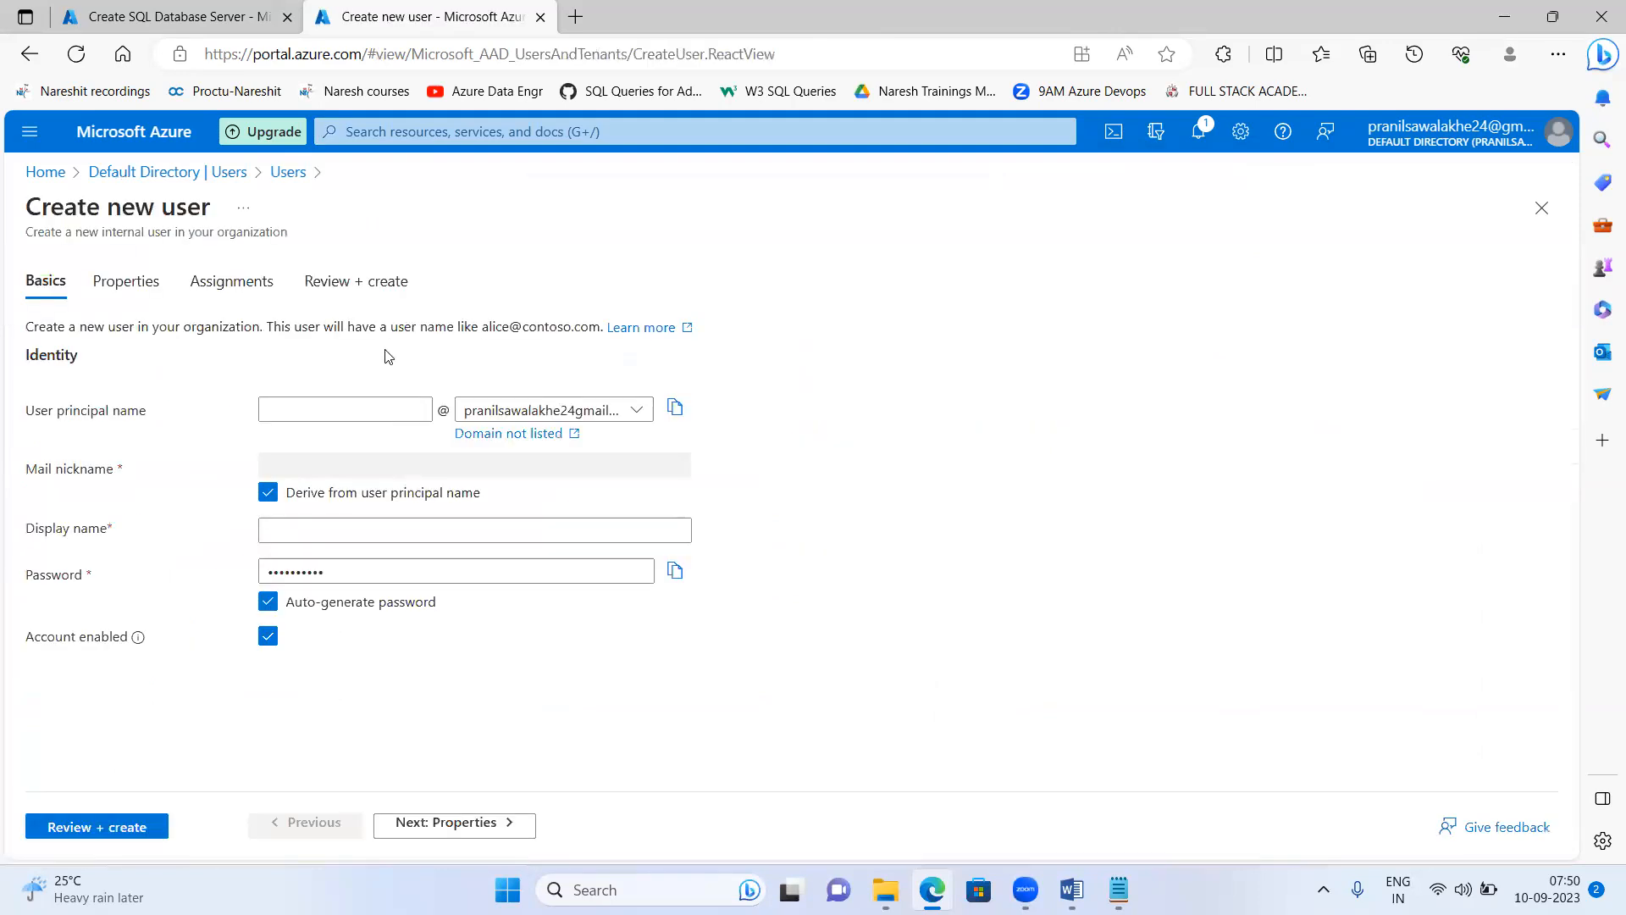
click(311, 409)
text(Gareth)
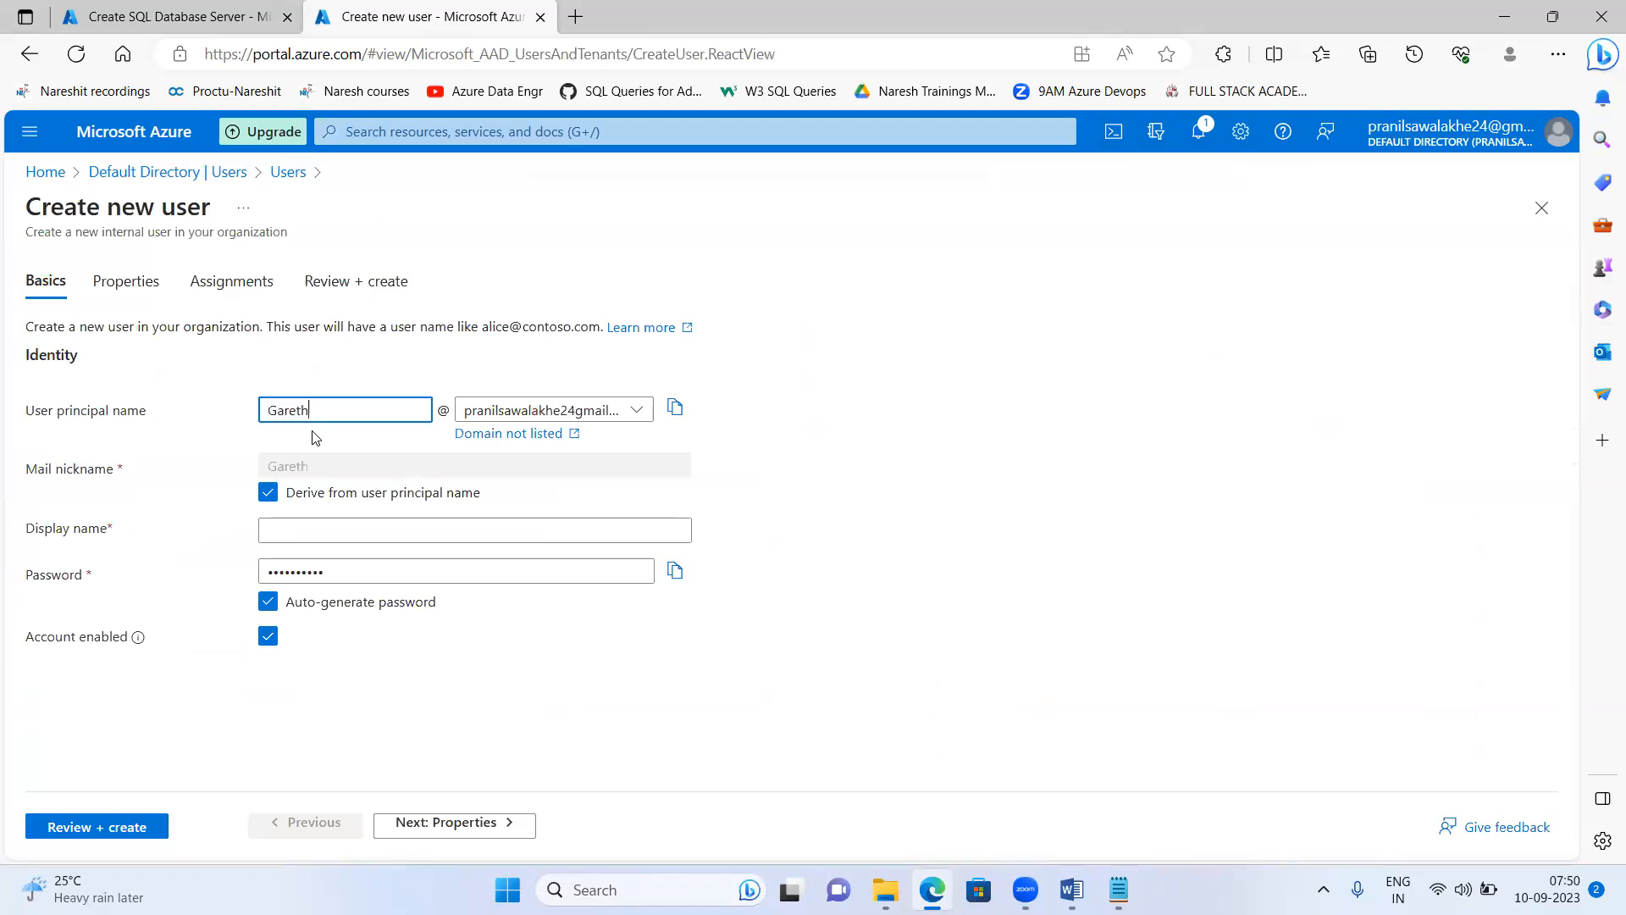
click(305, 528)
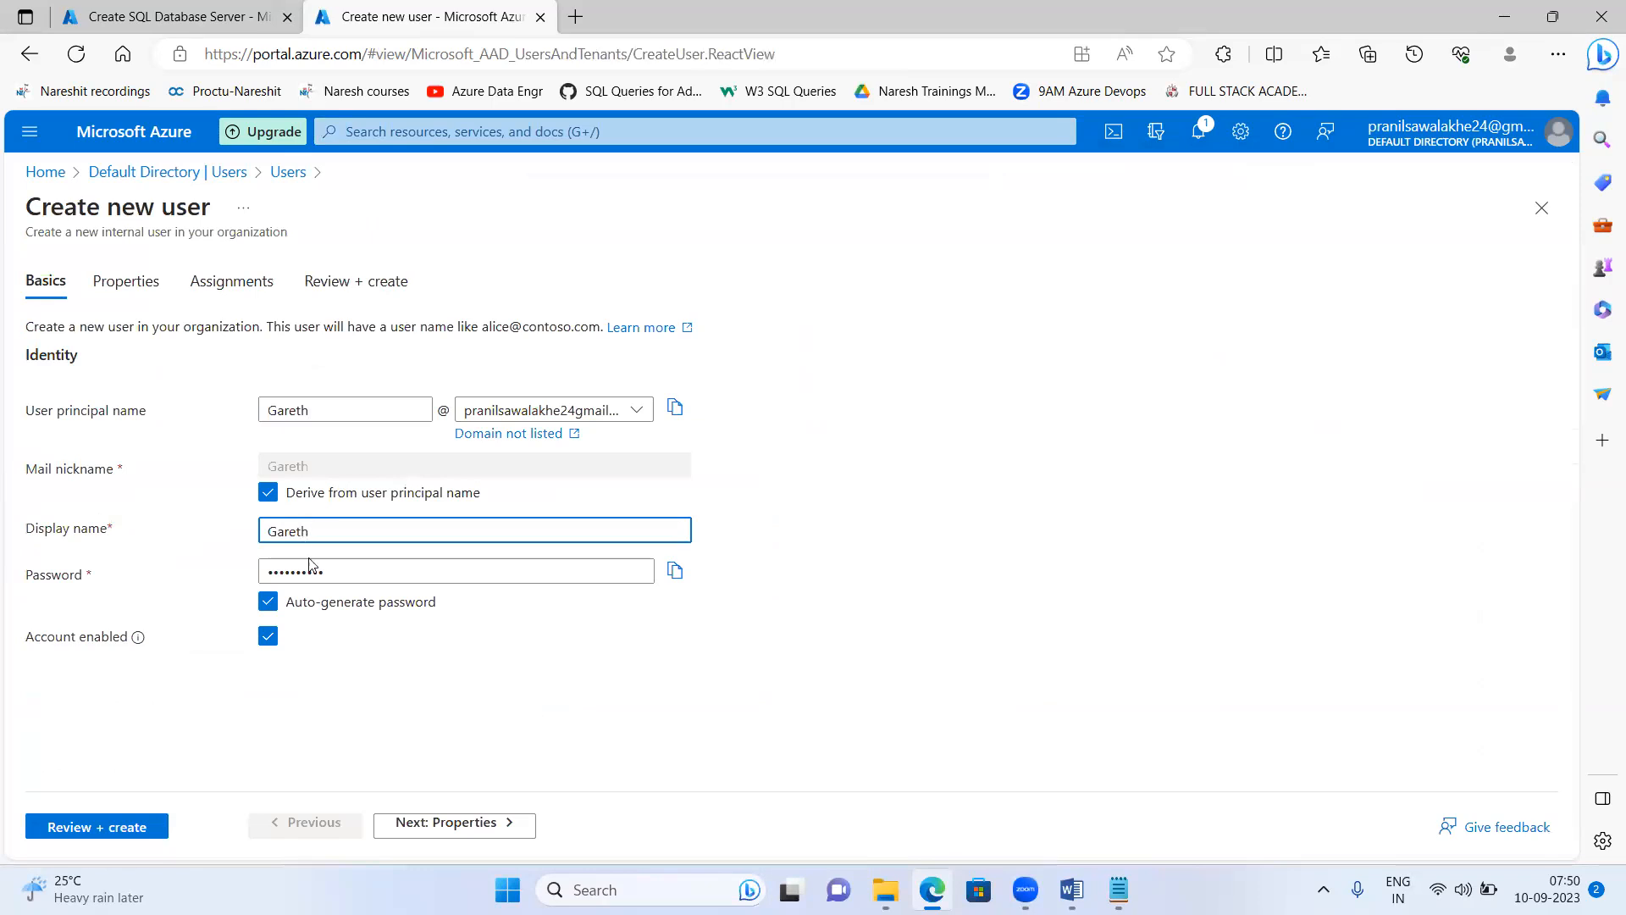
Turn off password auto-generation for the new user and leave the Password field empty for a custom one.
click(268, 602)
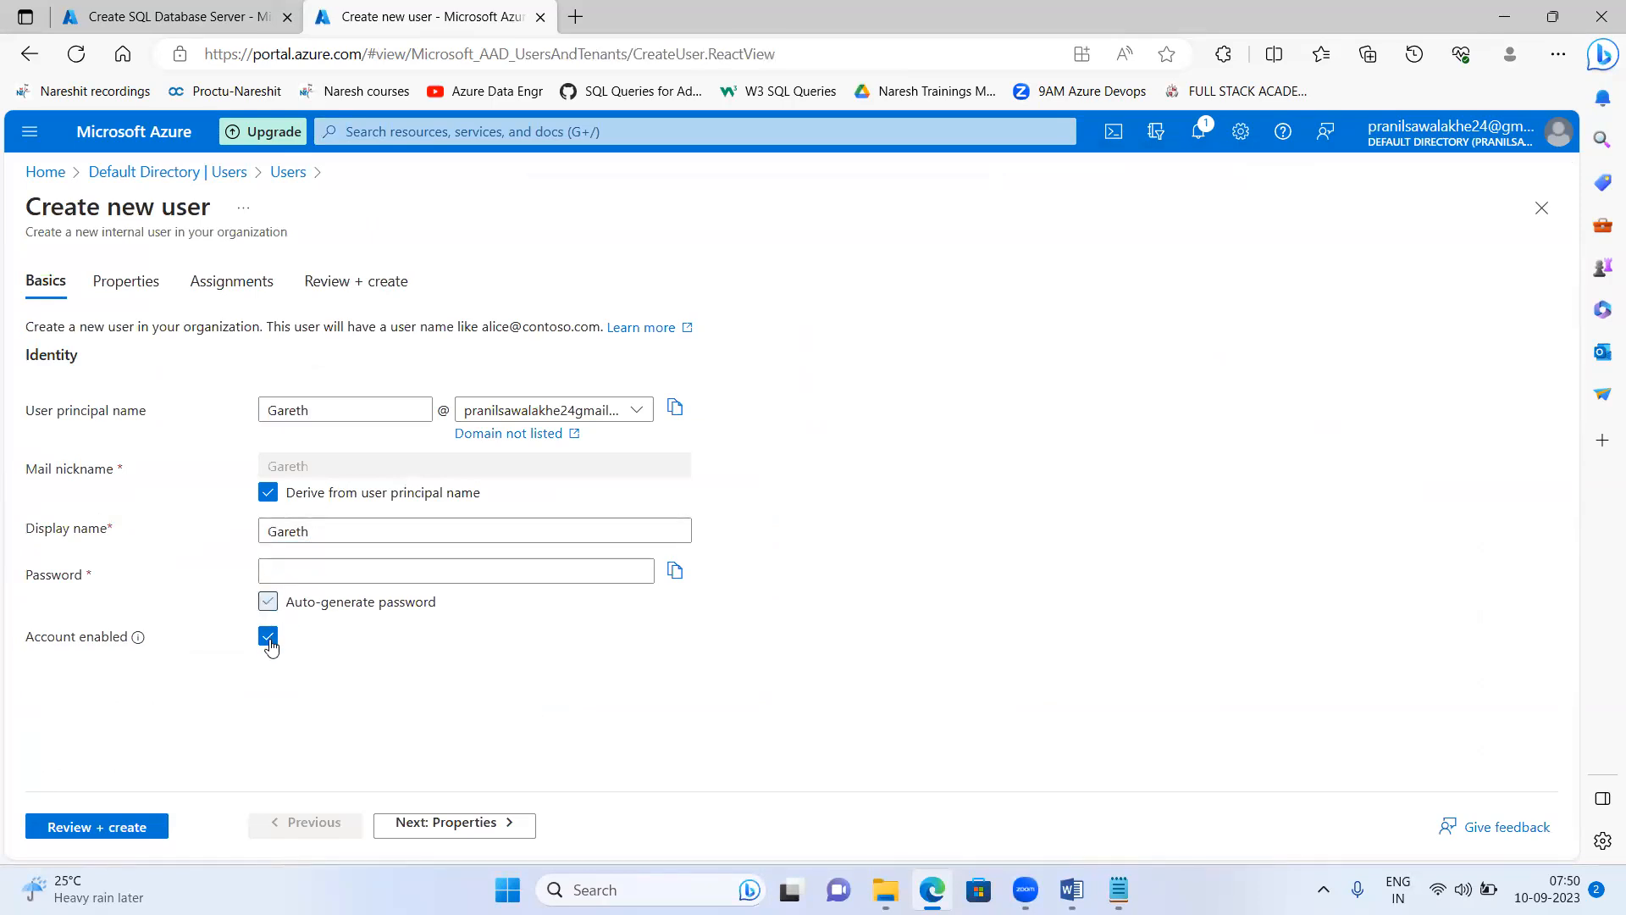
click(337, 564)
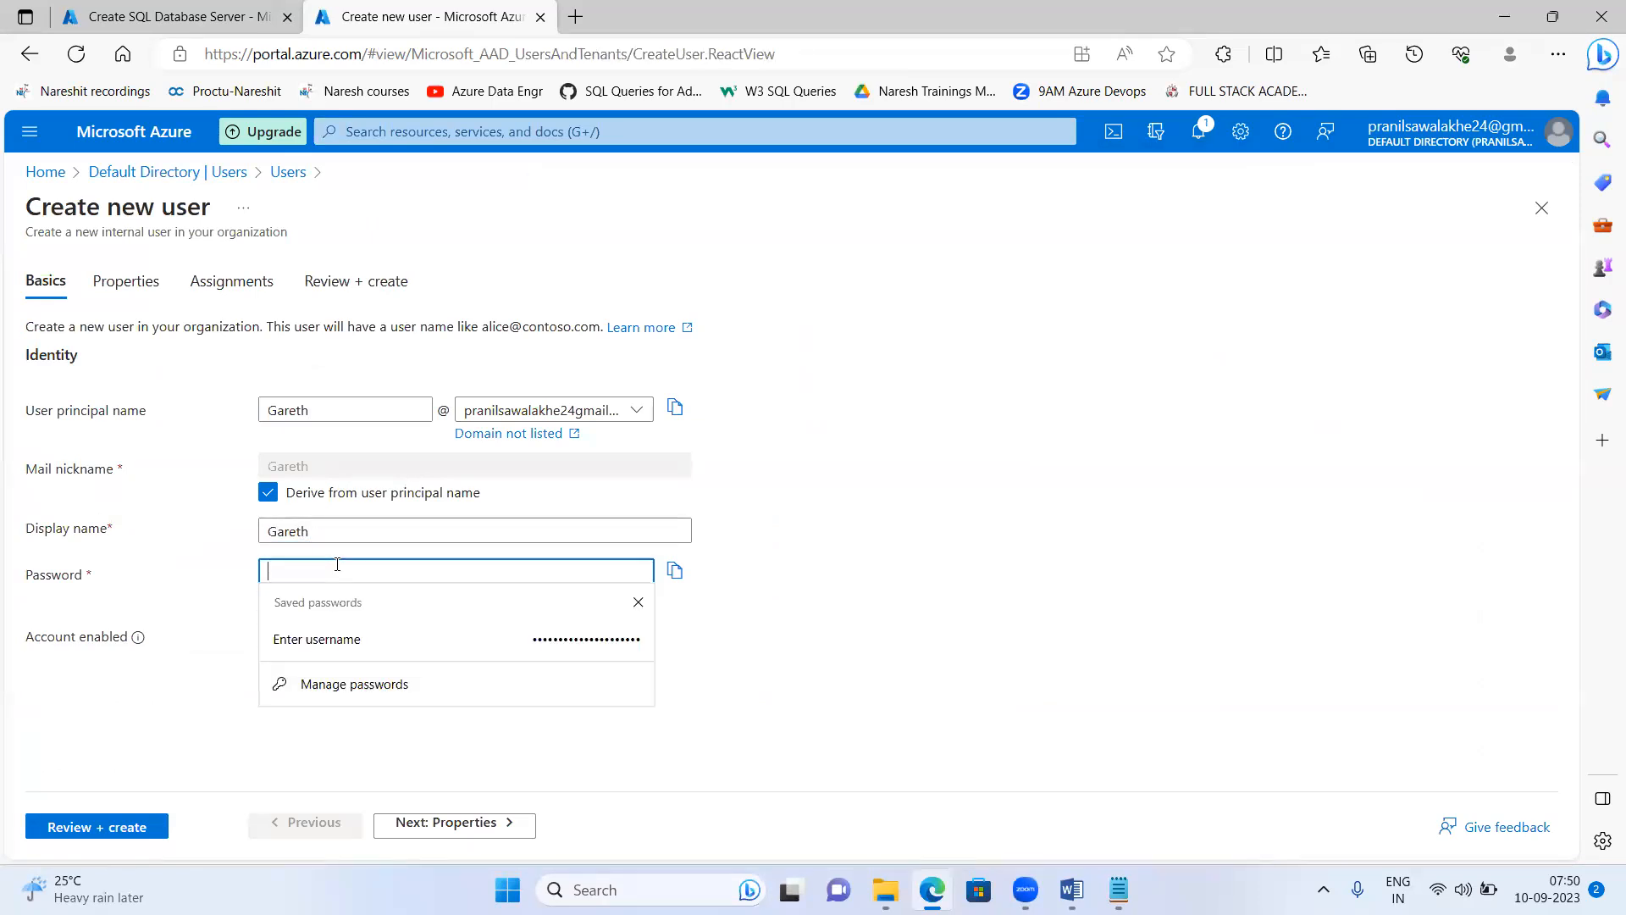
text(s)
key(BackSpace)
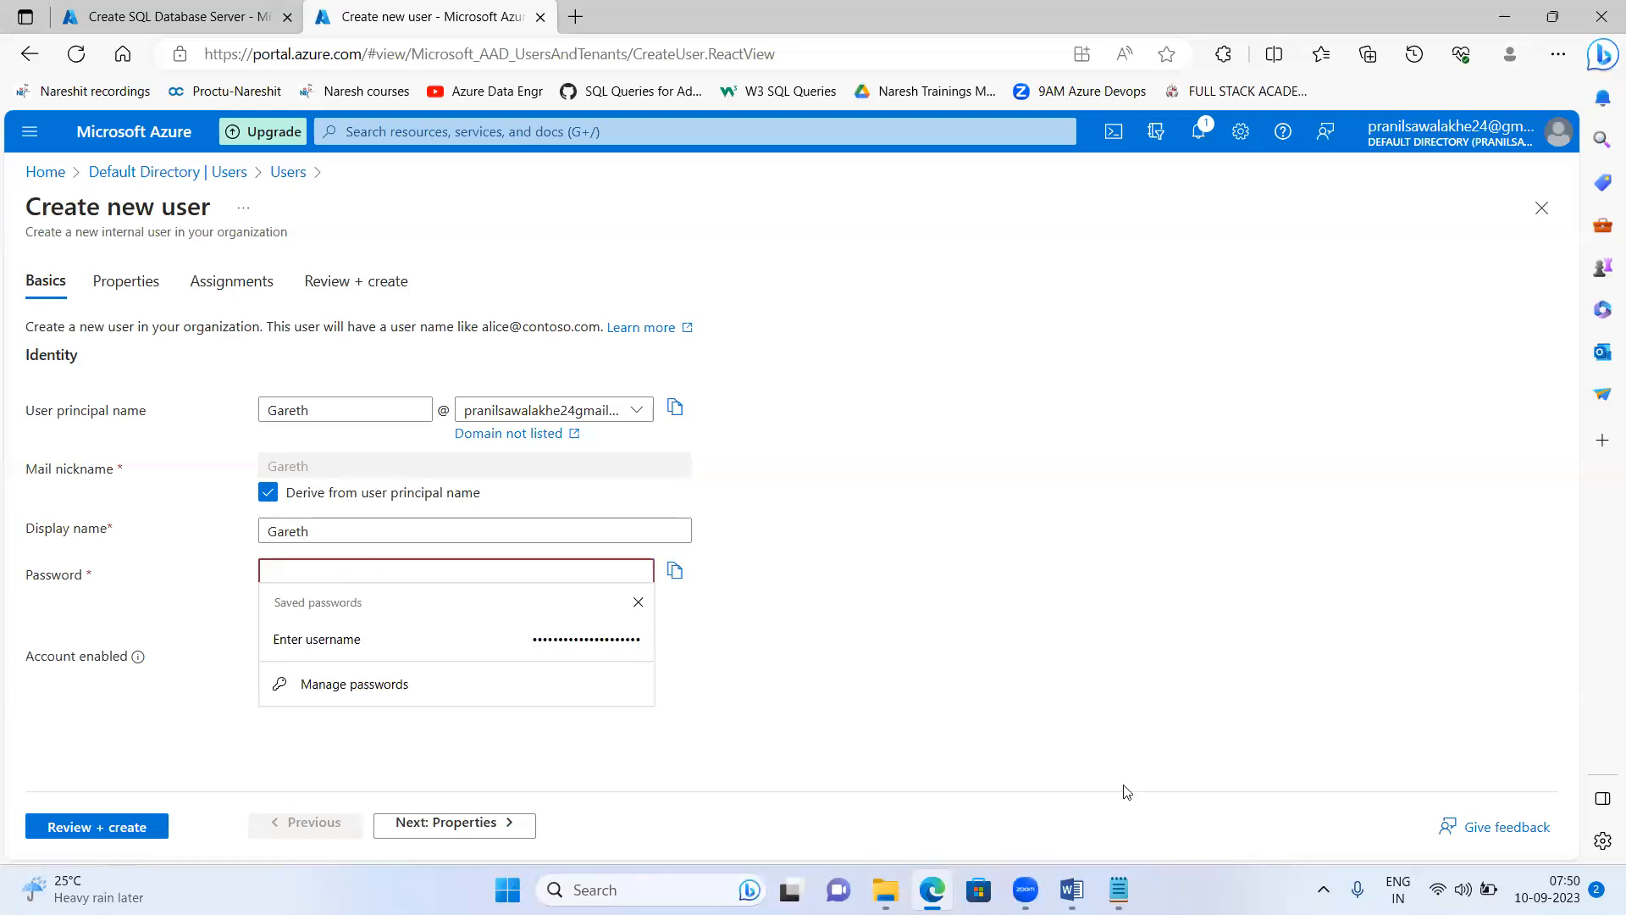
Write the new user's password on a new line in the Notepad notes, copy it and paste it into the Password field in Edge.
click(1118, 890)
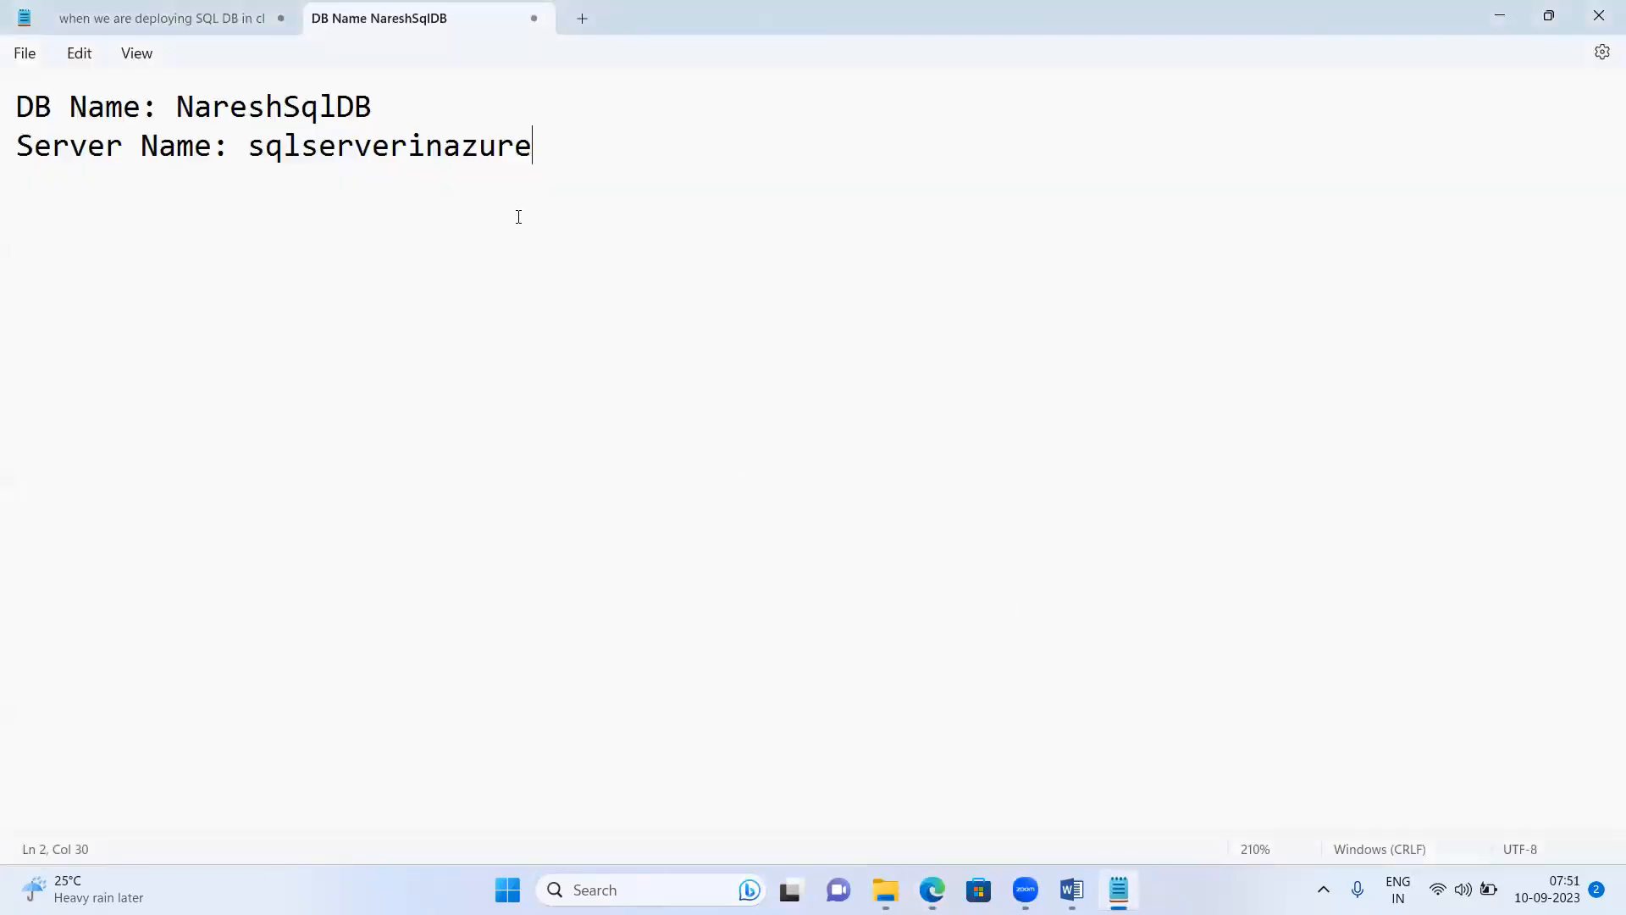
key(Return)
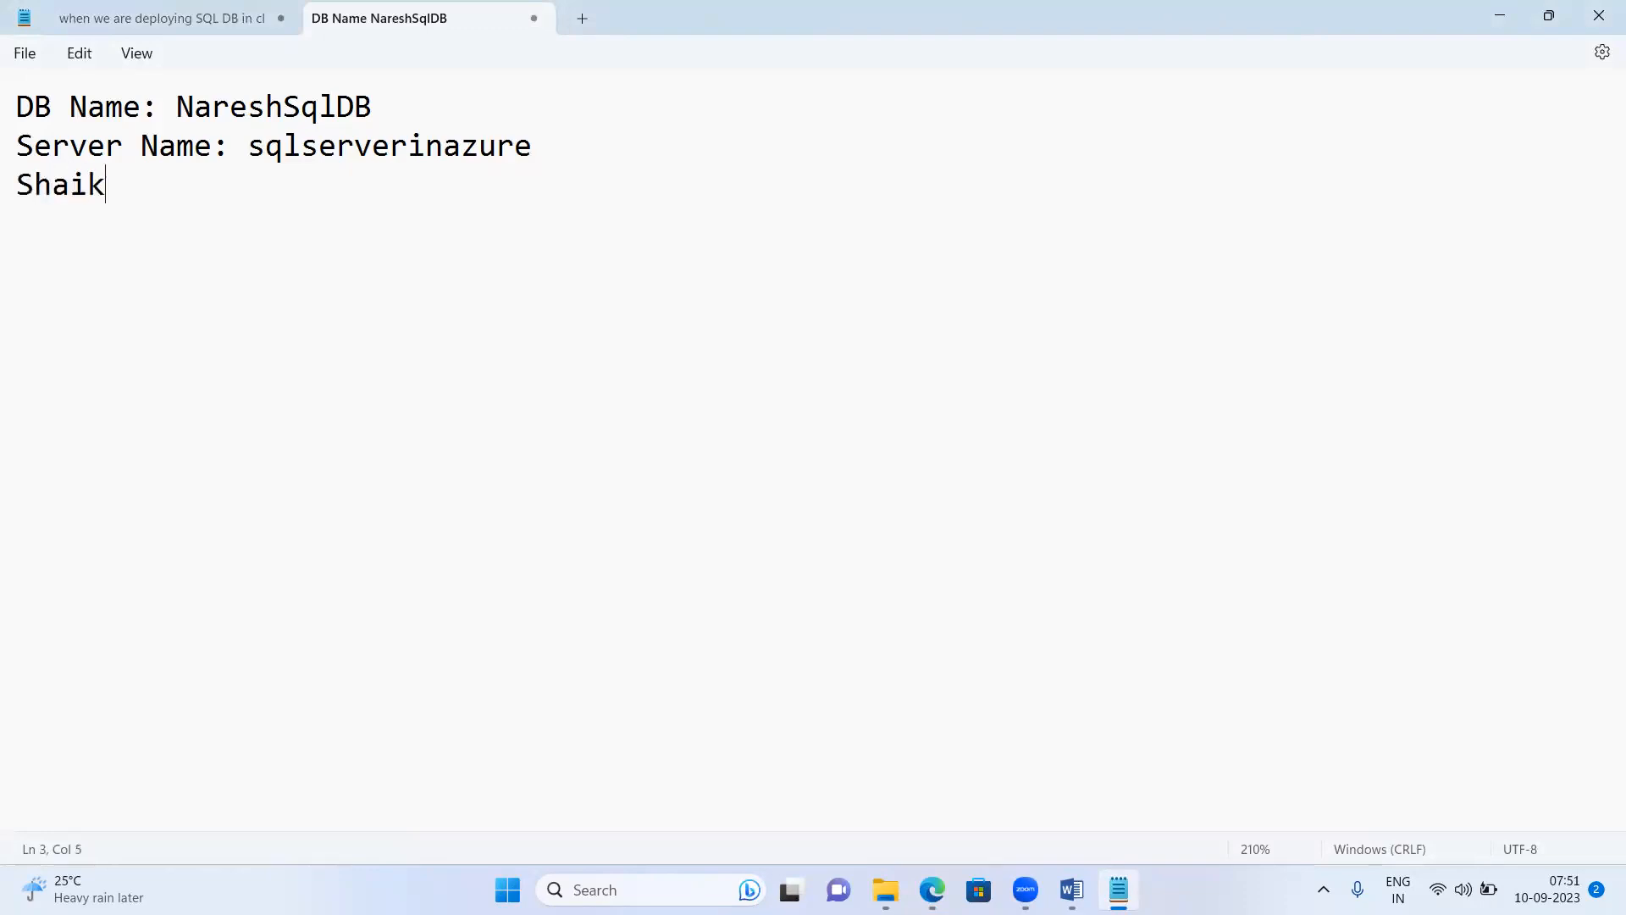
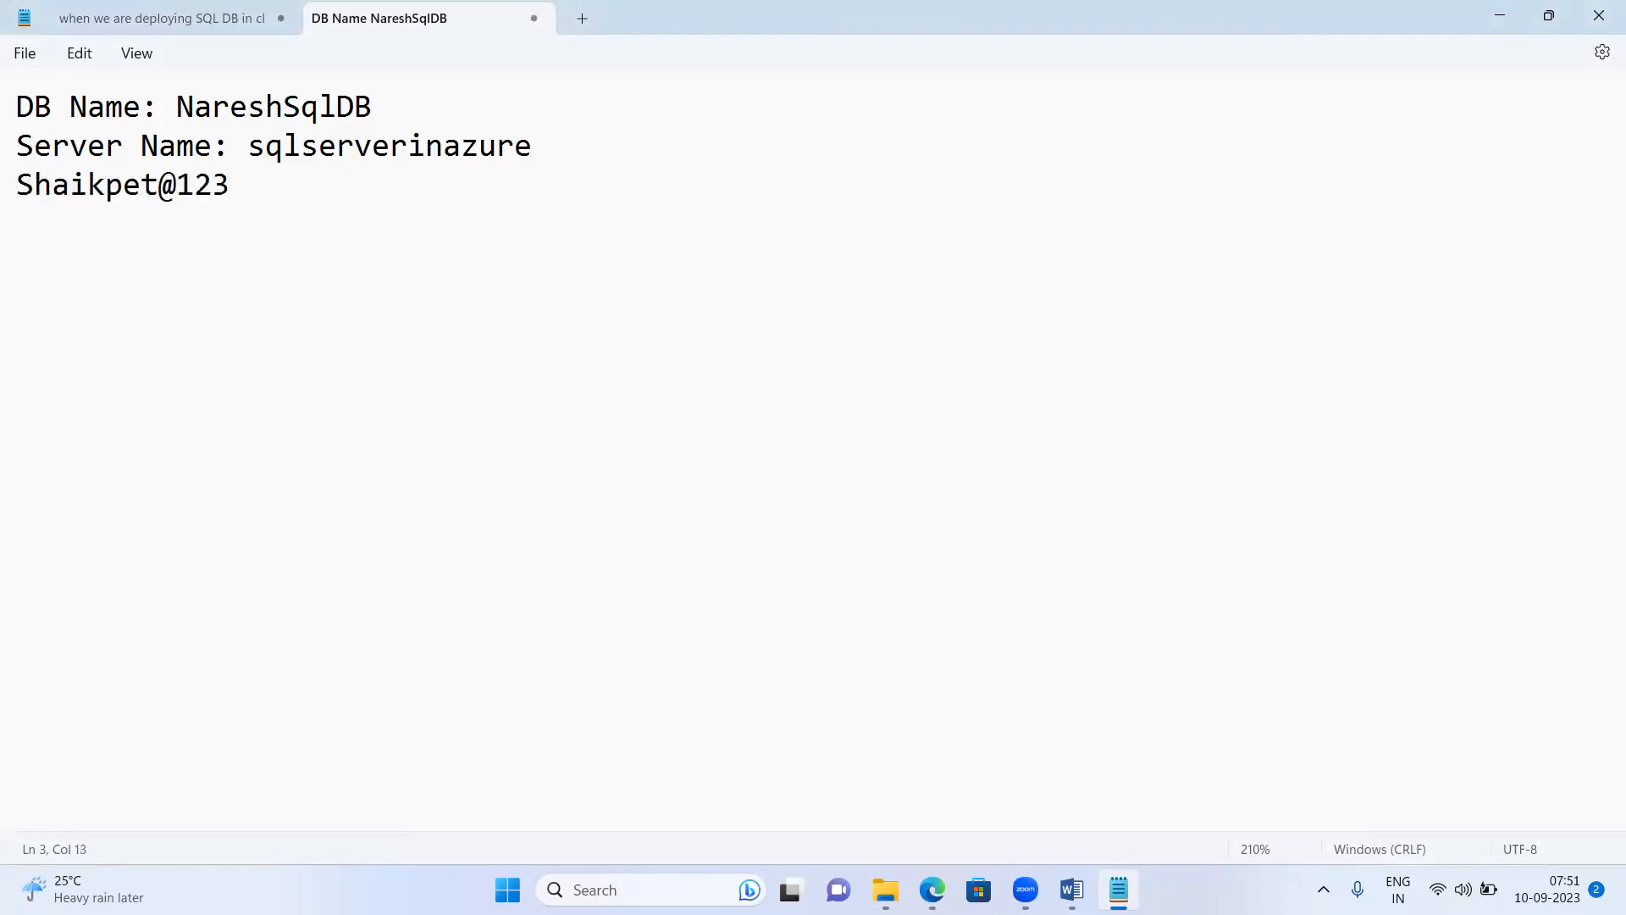
key(shift+Home)
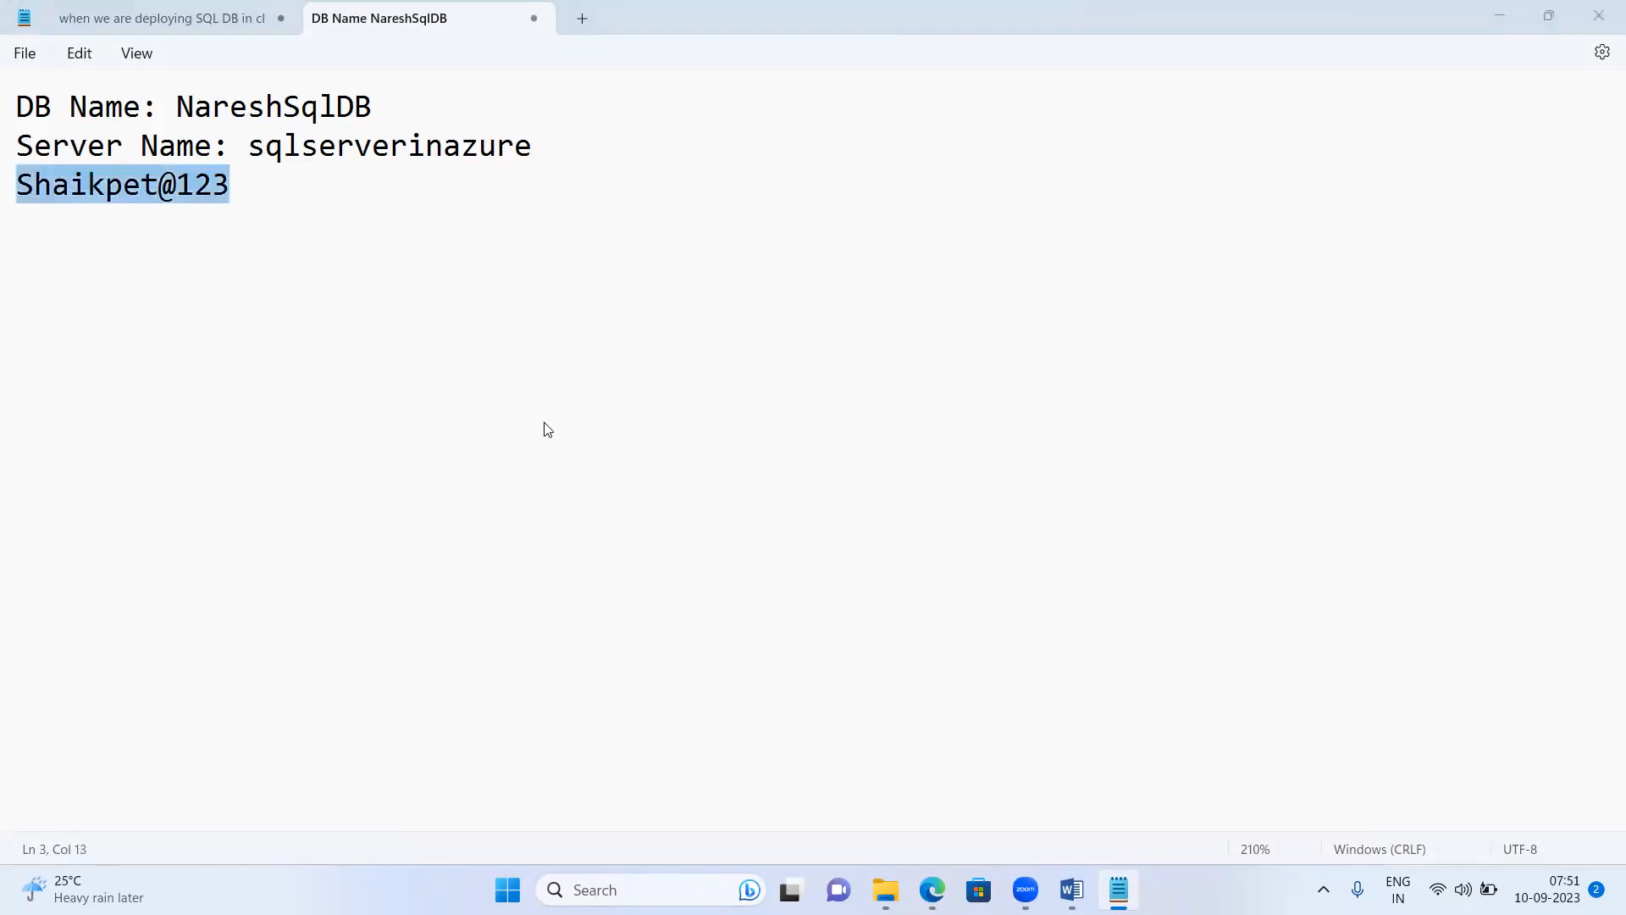
key(alt+Tab)
key(ctrl+v)
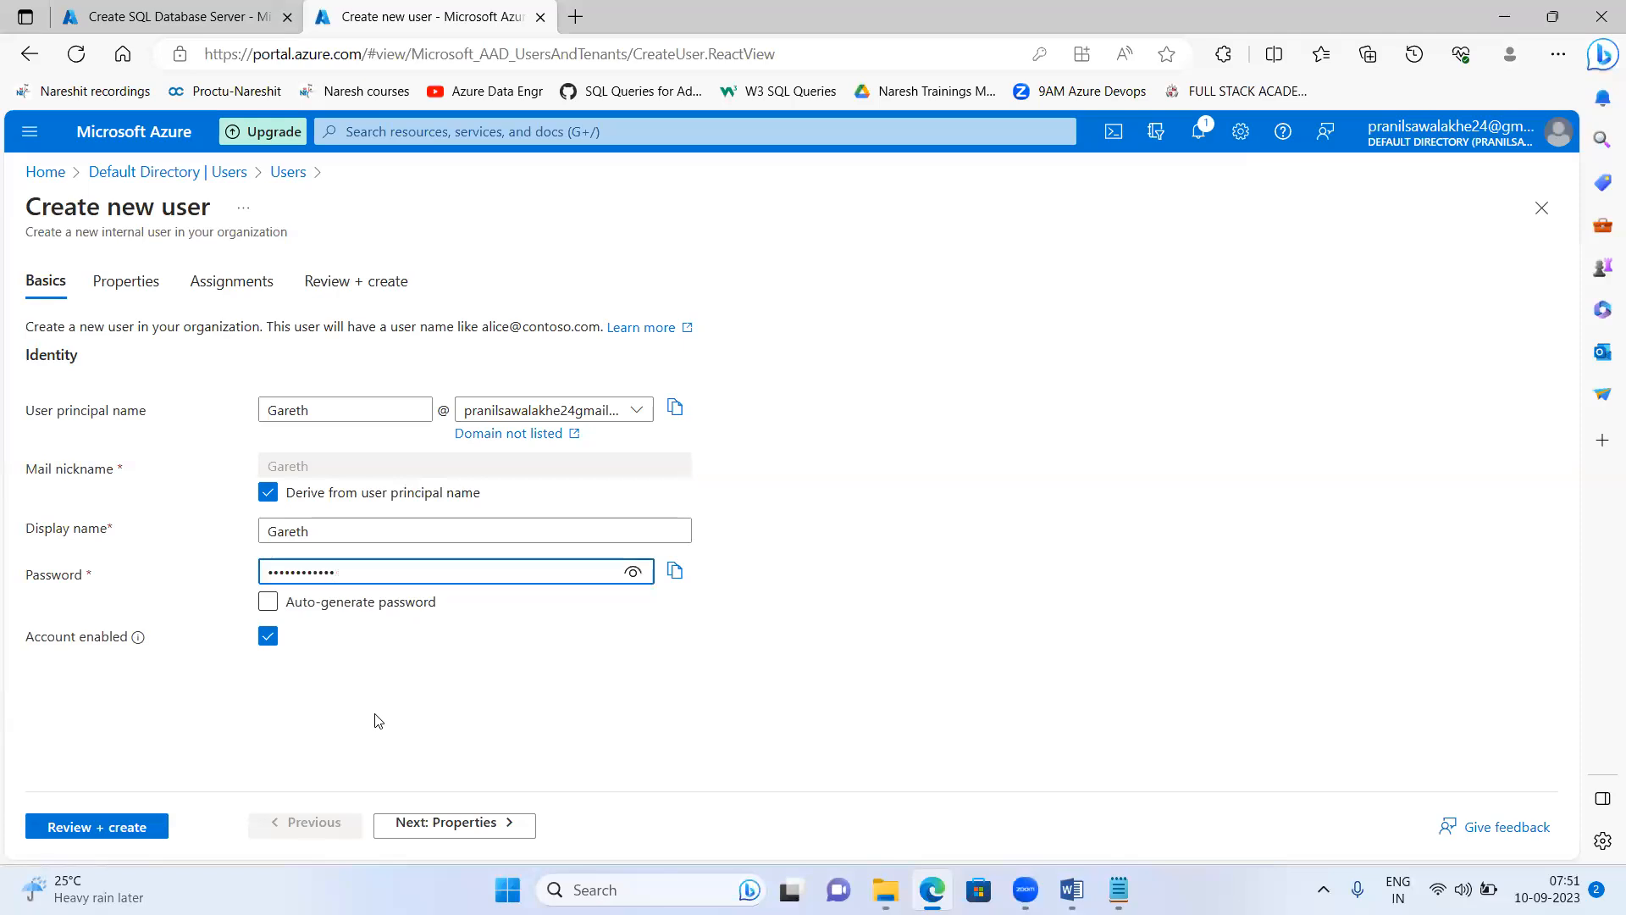
click(379, 740)
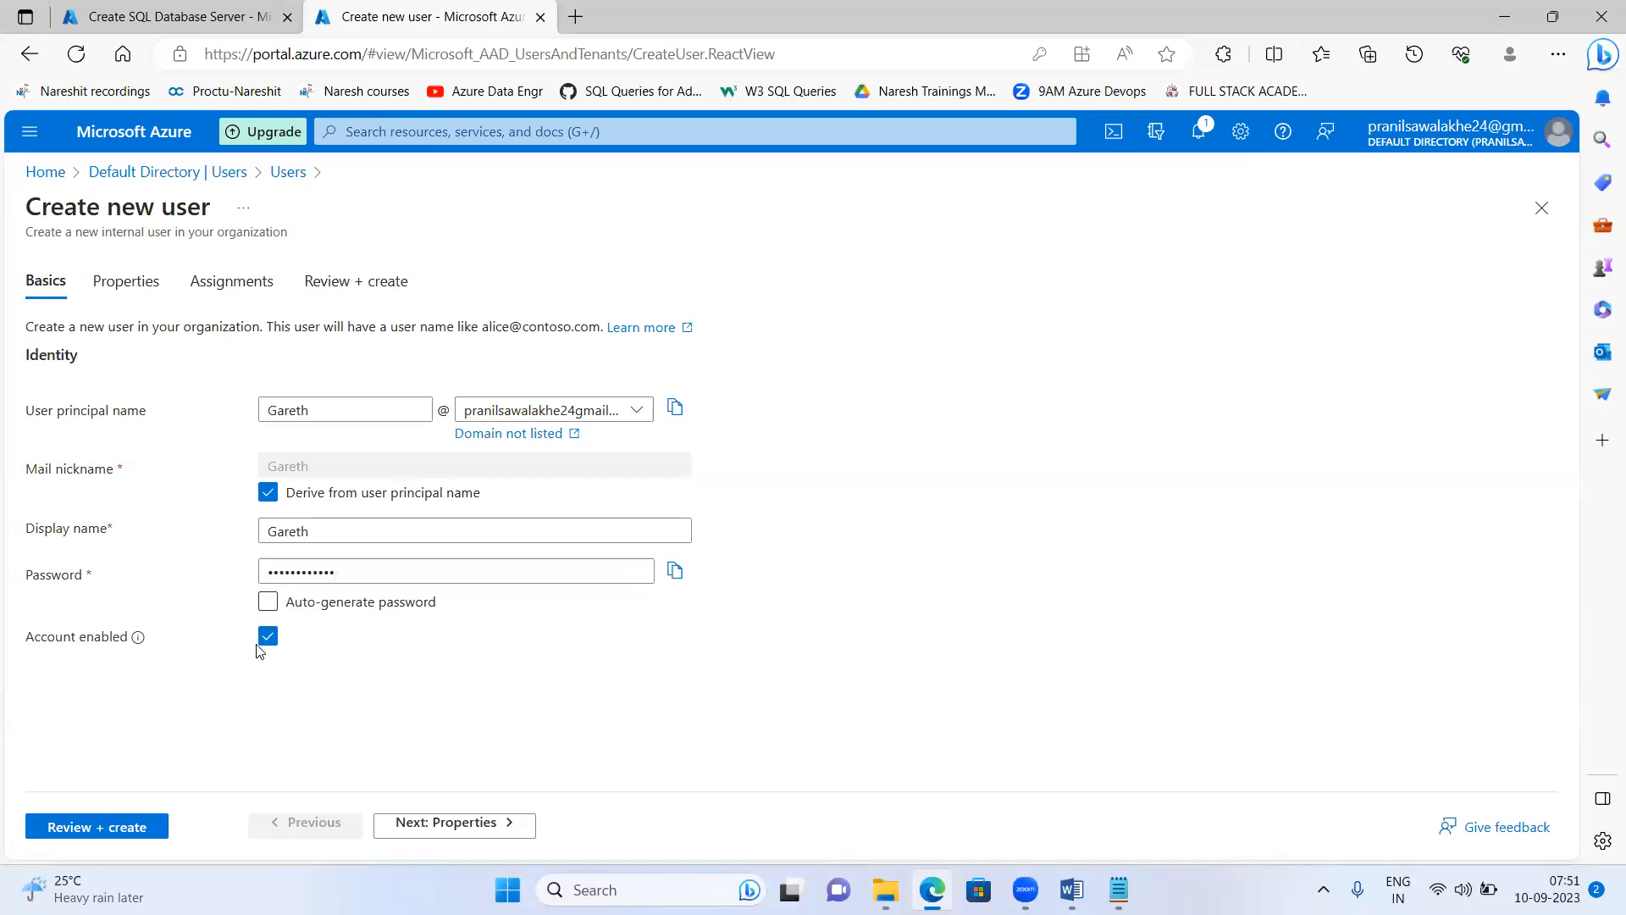
Leave the optional properties and assignments at their defaults, continue to the review and create the new user.
click(487, 822)
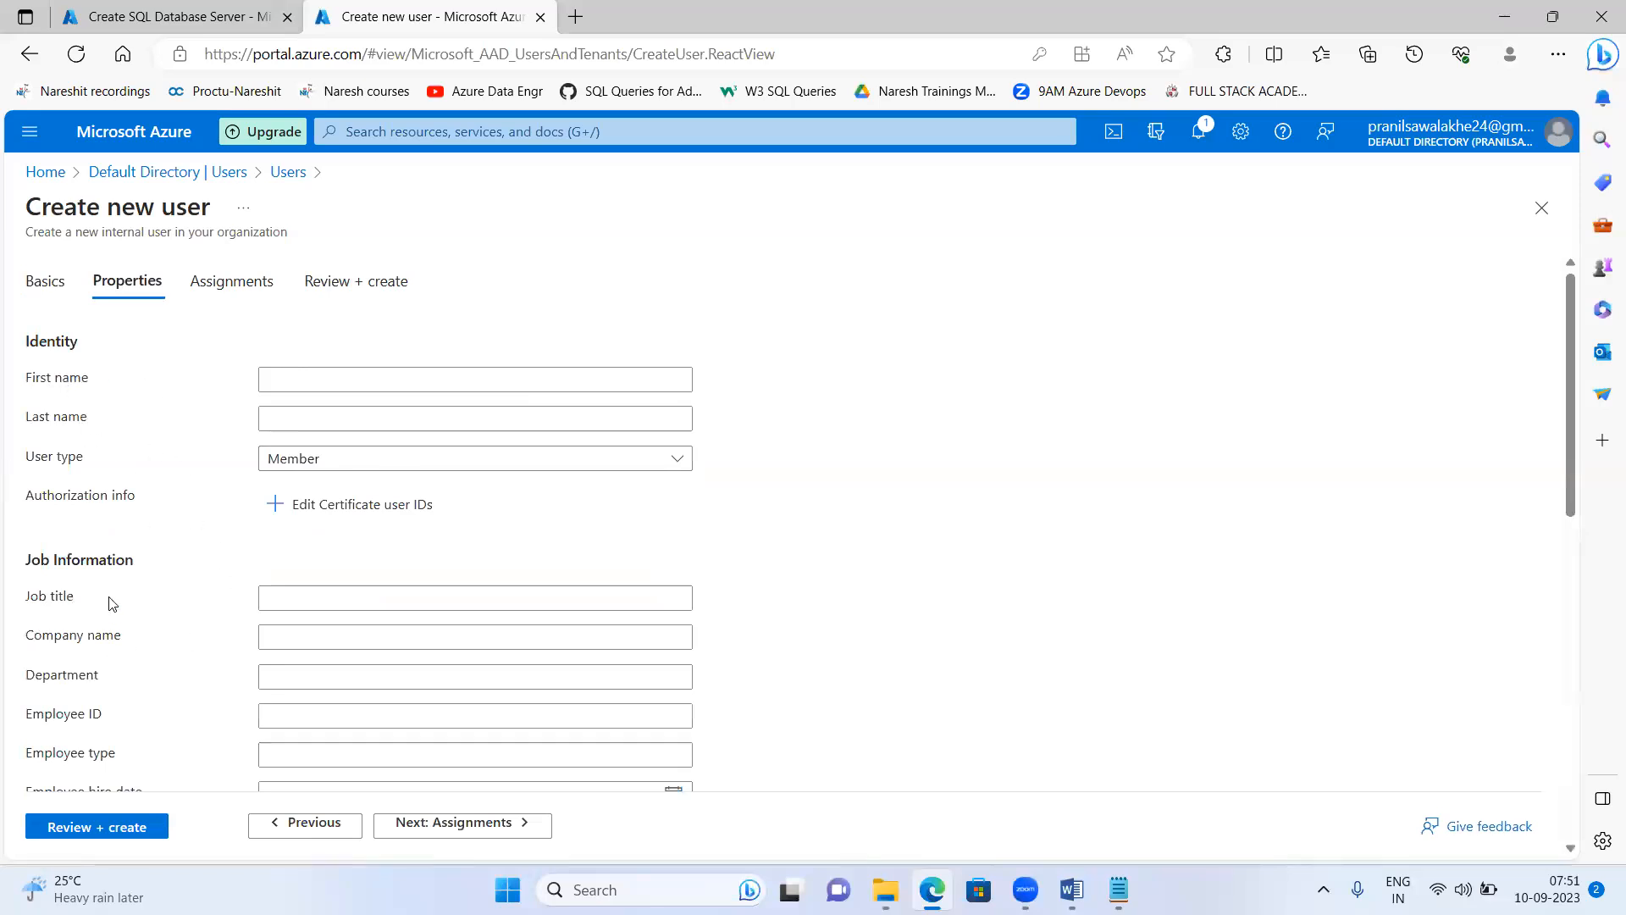
scroll(265, 658, down, 2)
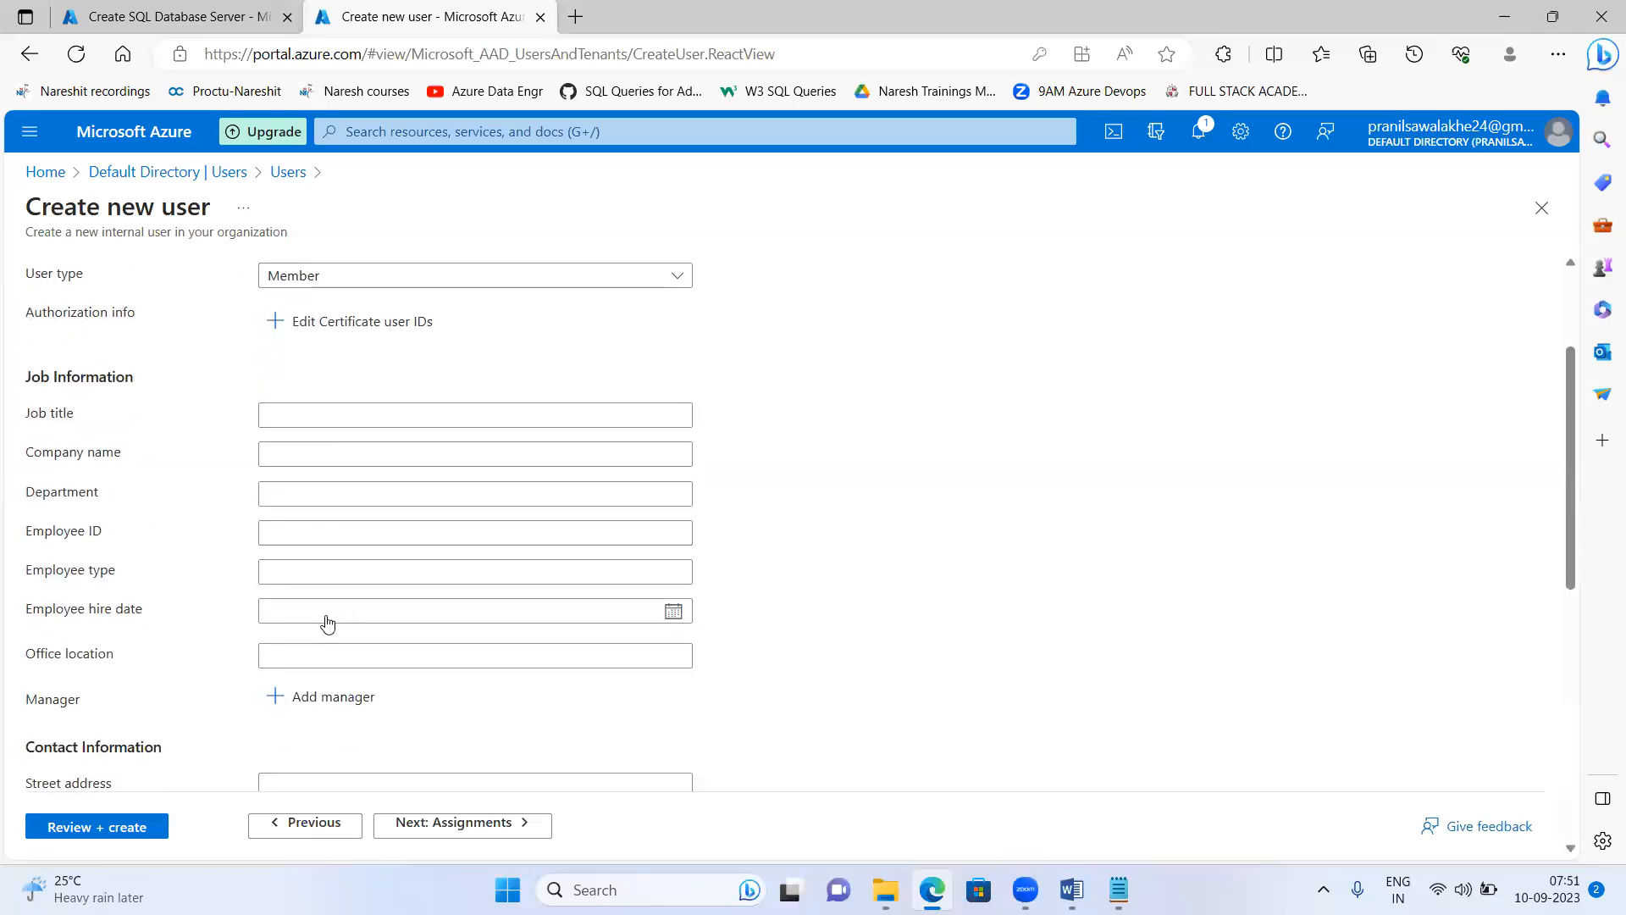
scroll(330, 610, up, 2)
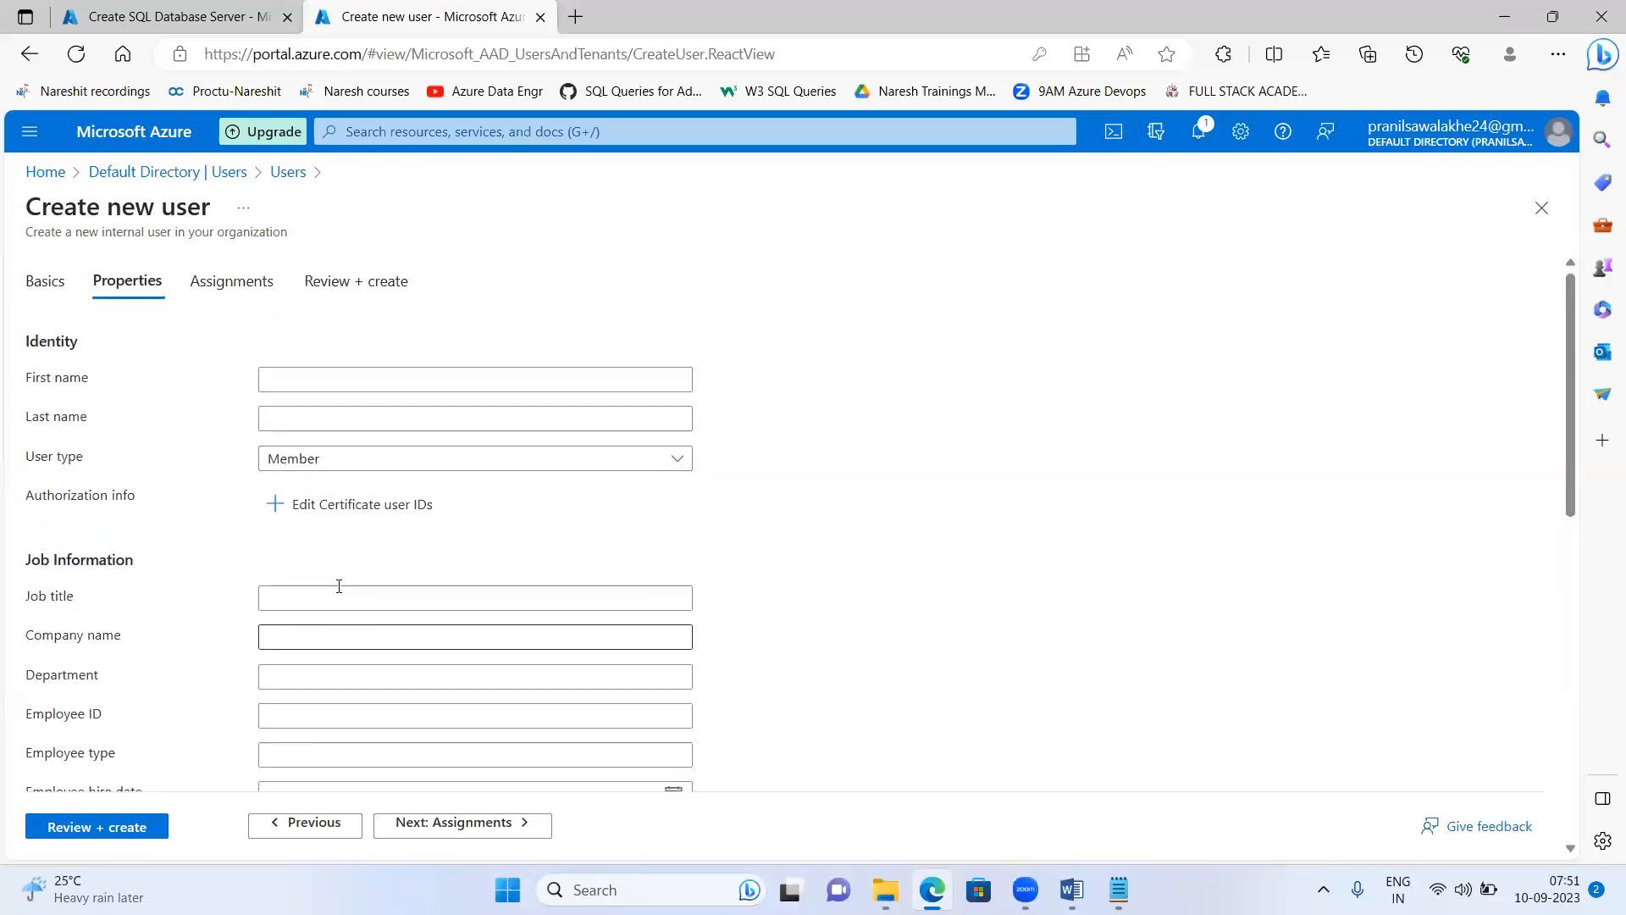
click(430, 826)
click(457, 826)
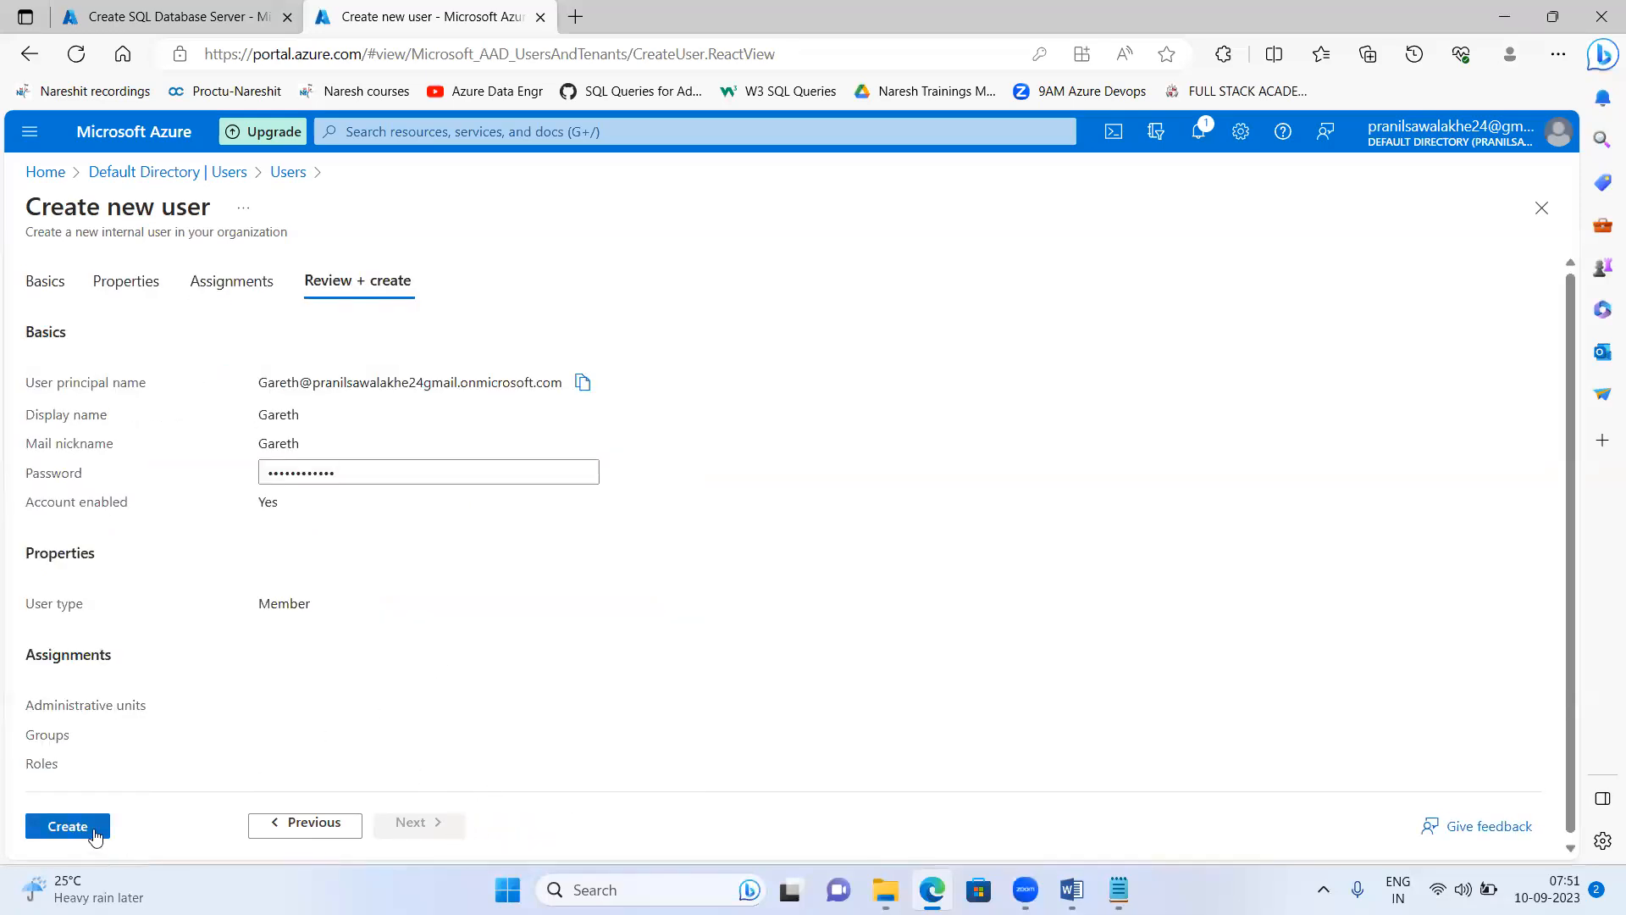
click(67, 826)
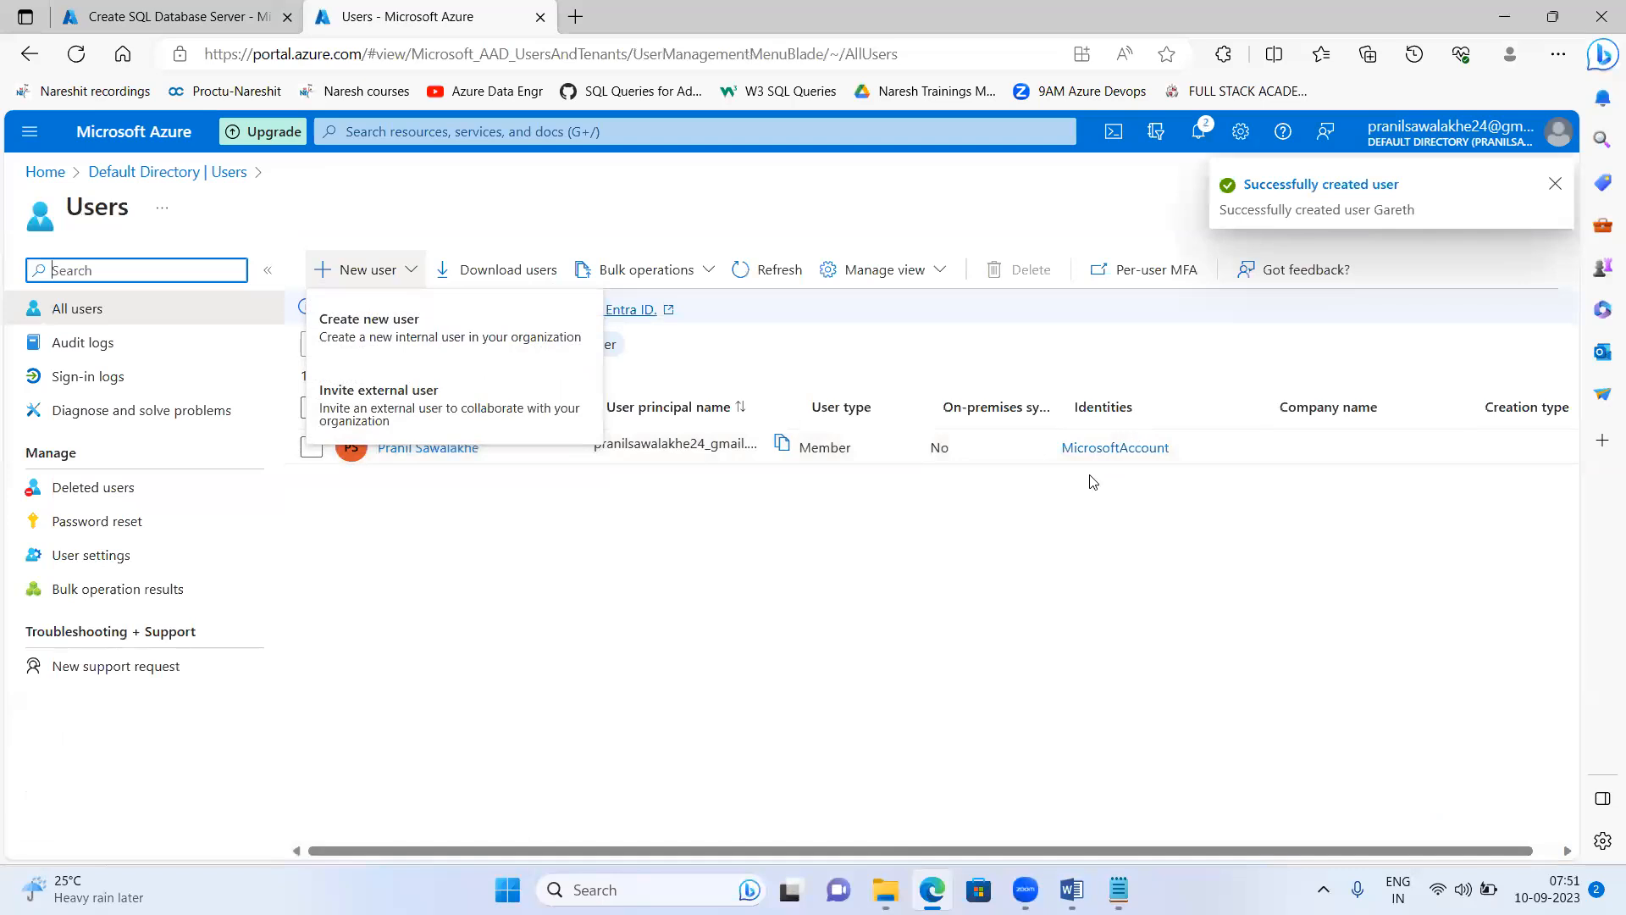
Close the new-user options and refresh the Users list to check for the newly created user.
click(858, 623)
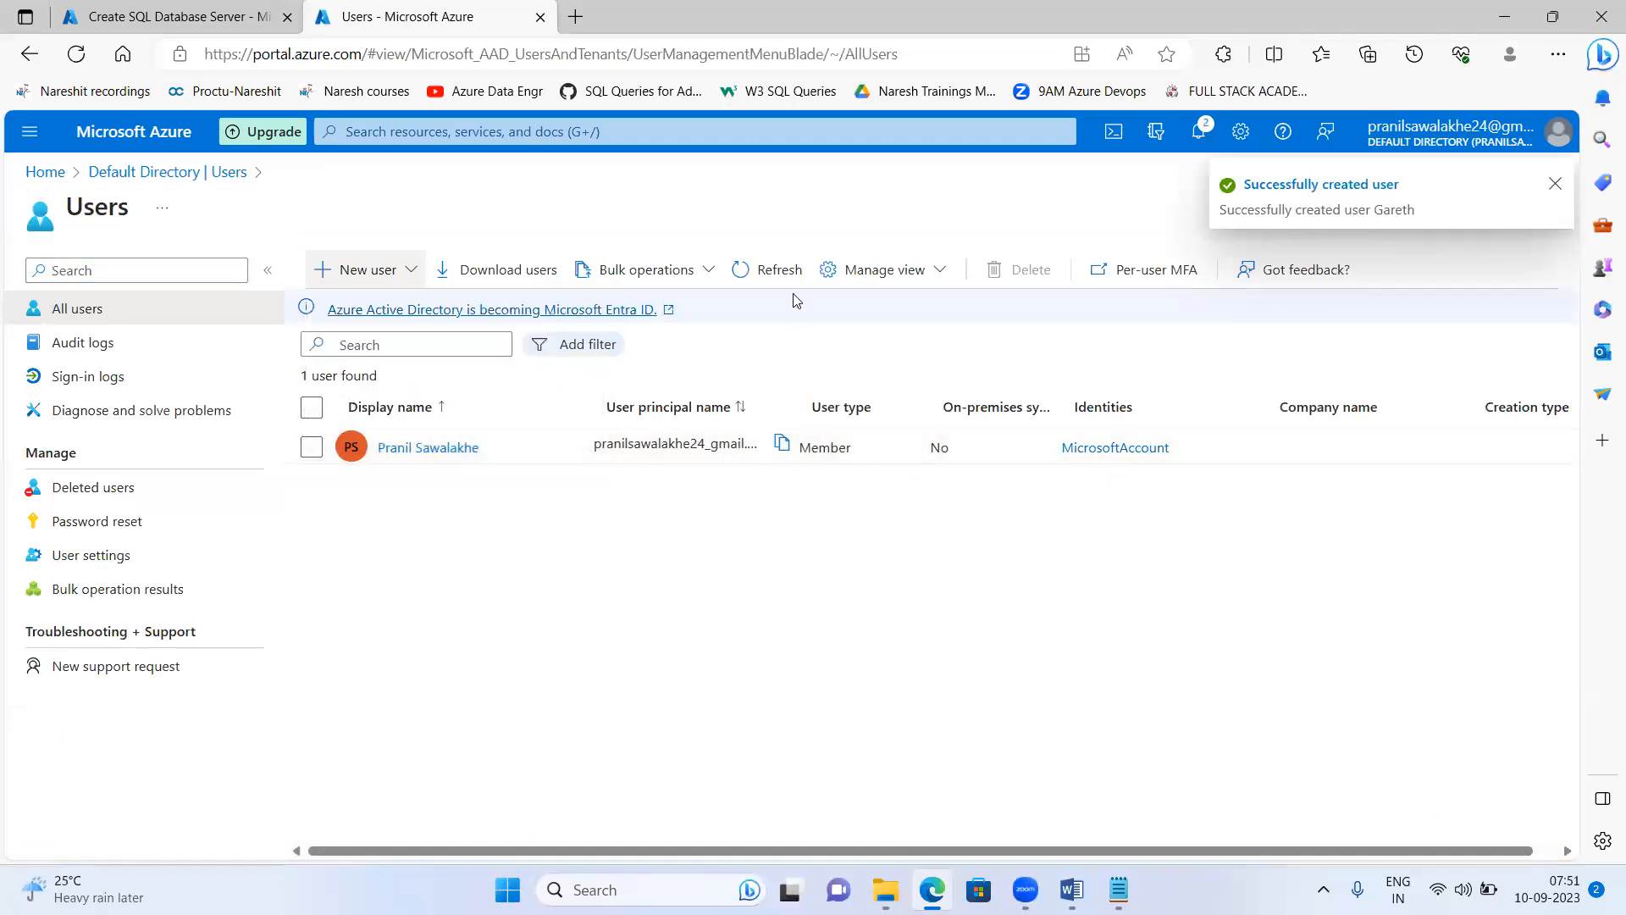
click(768, 283)
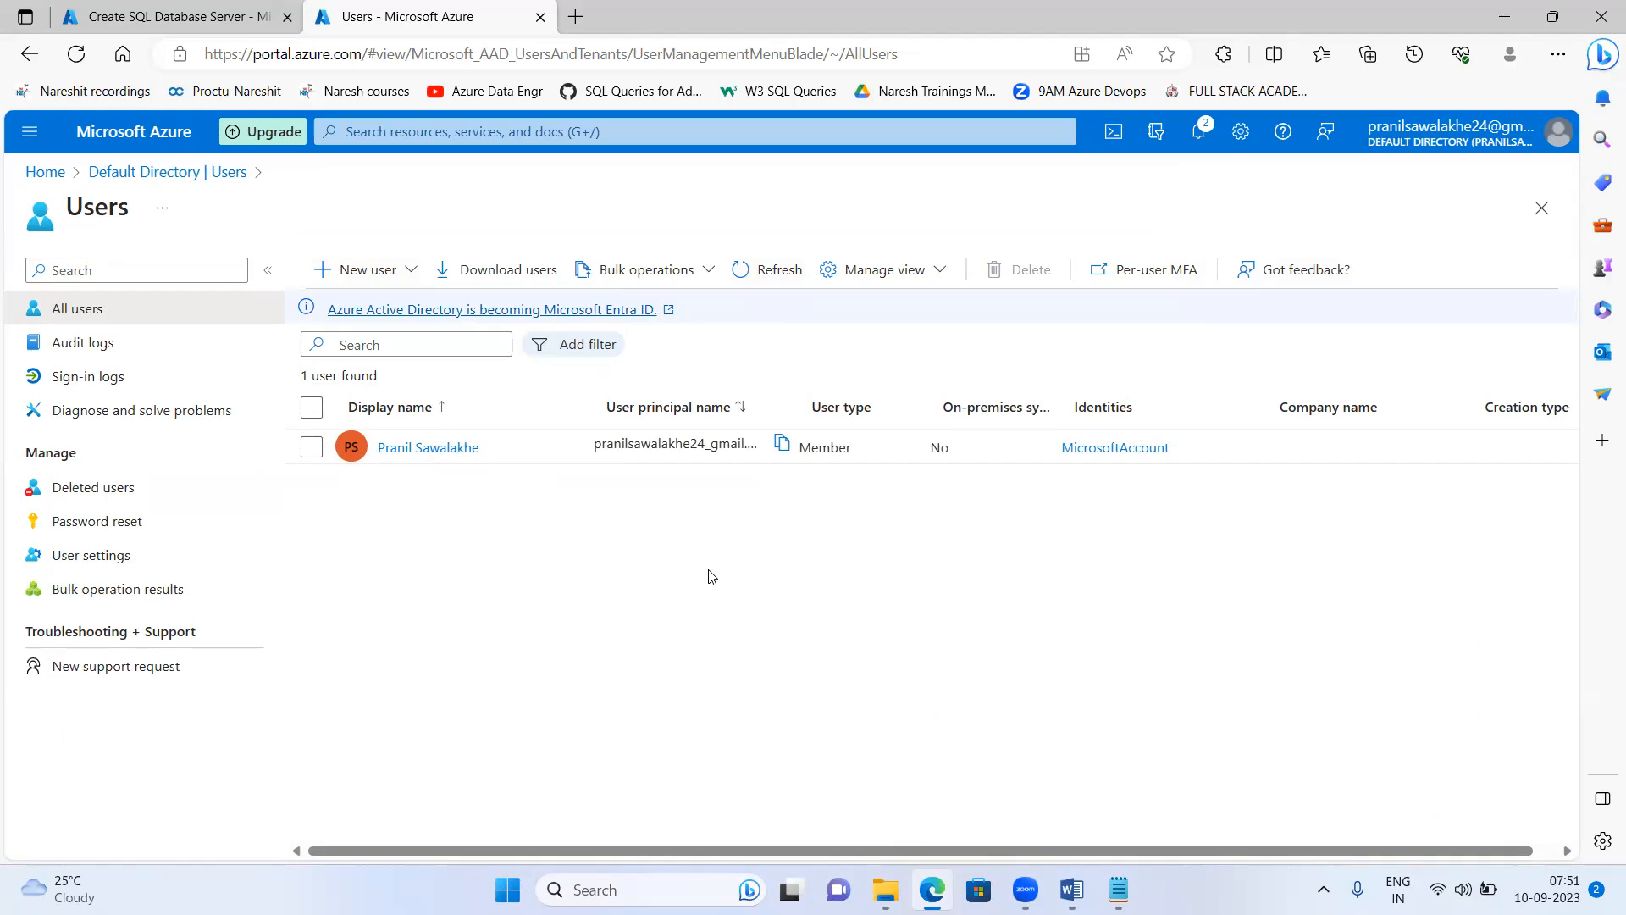
click(745, 267)
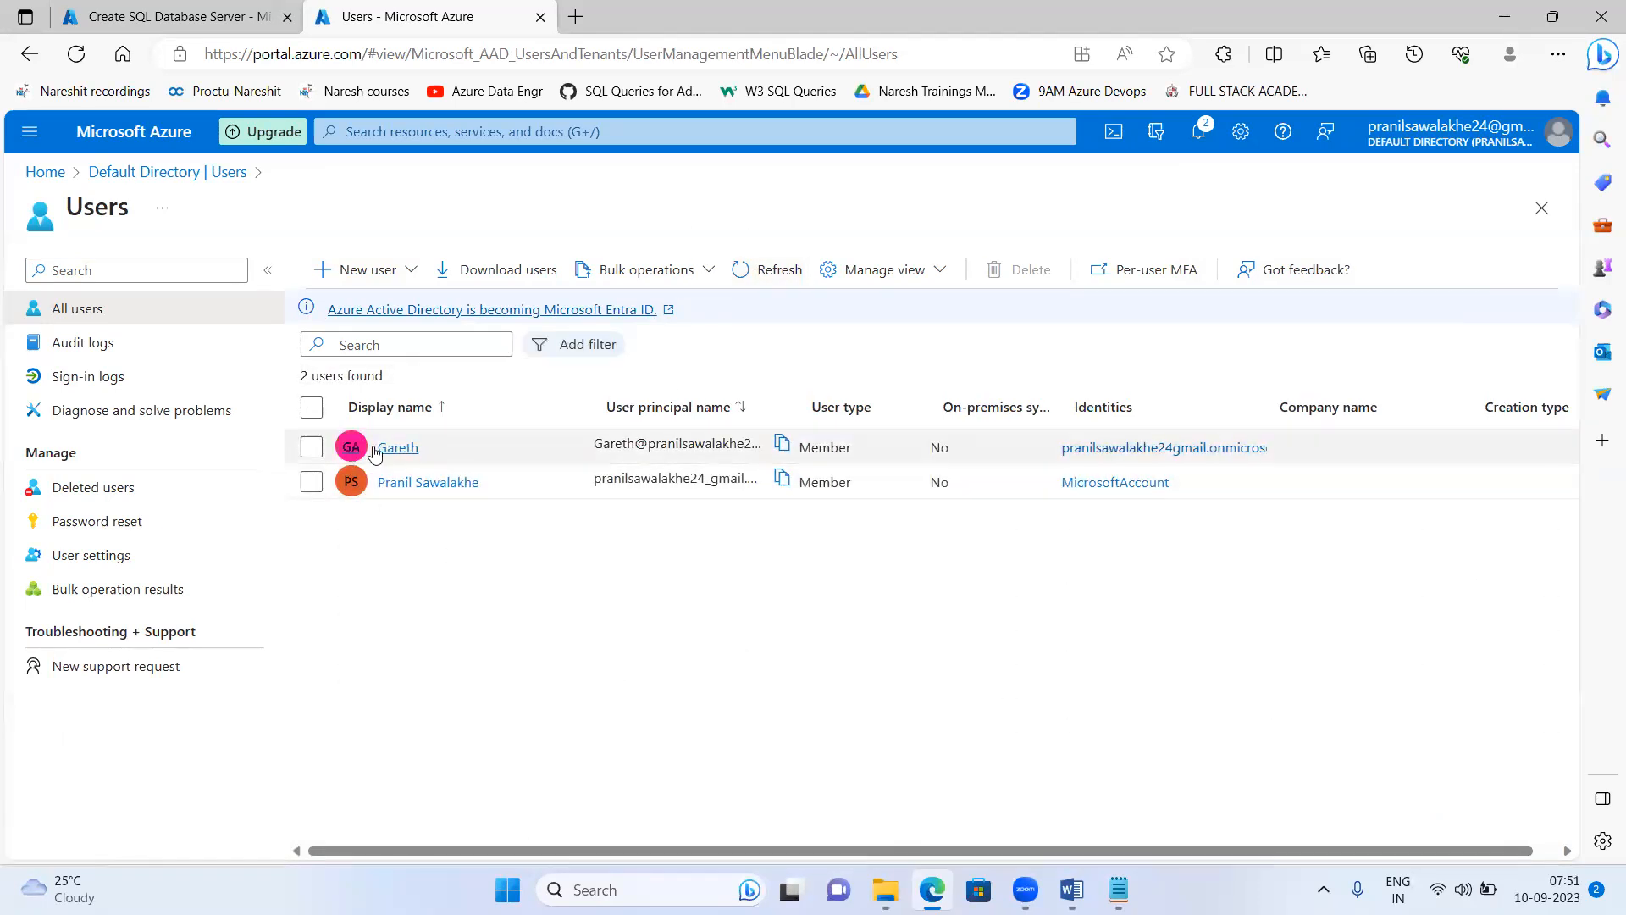
Return to the SQL Database Server form and choose the "Use both SQL and Azure AD authentication" method.
click(174, 16)
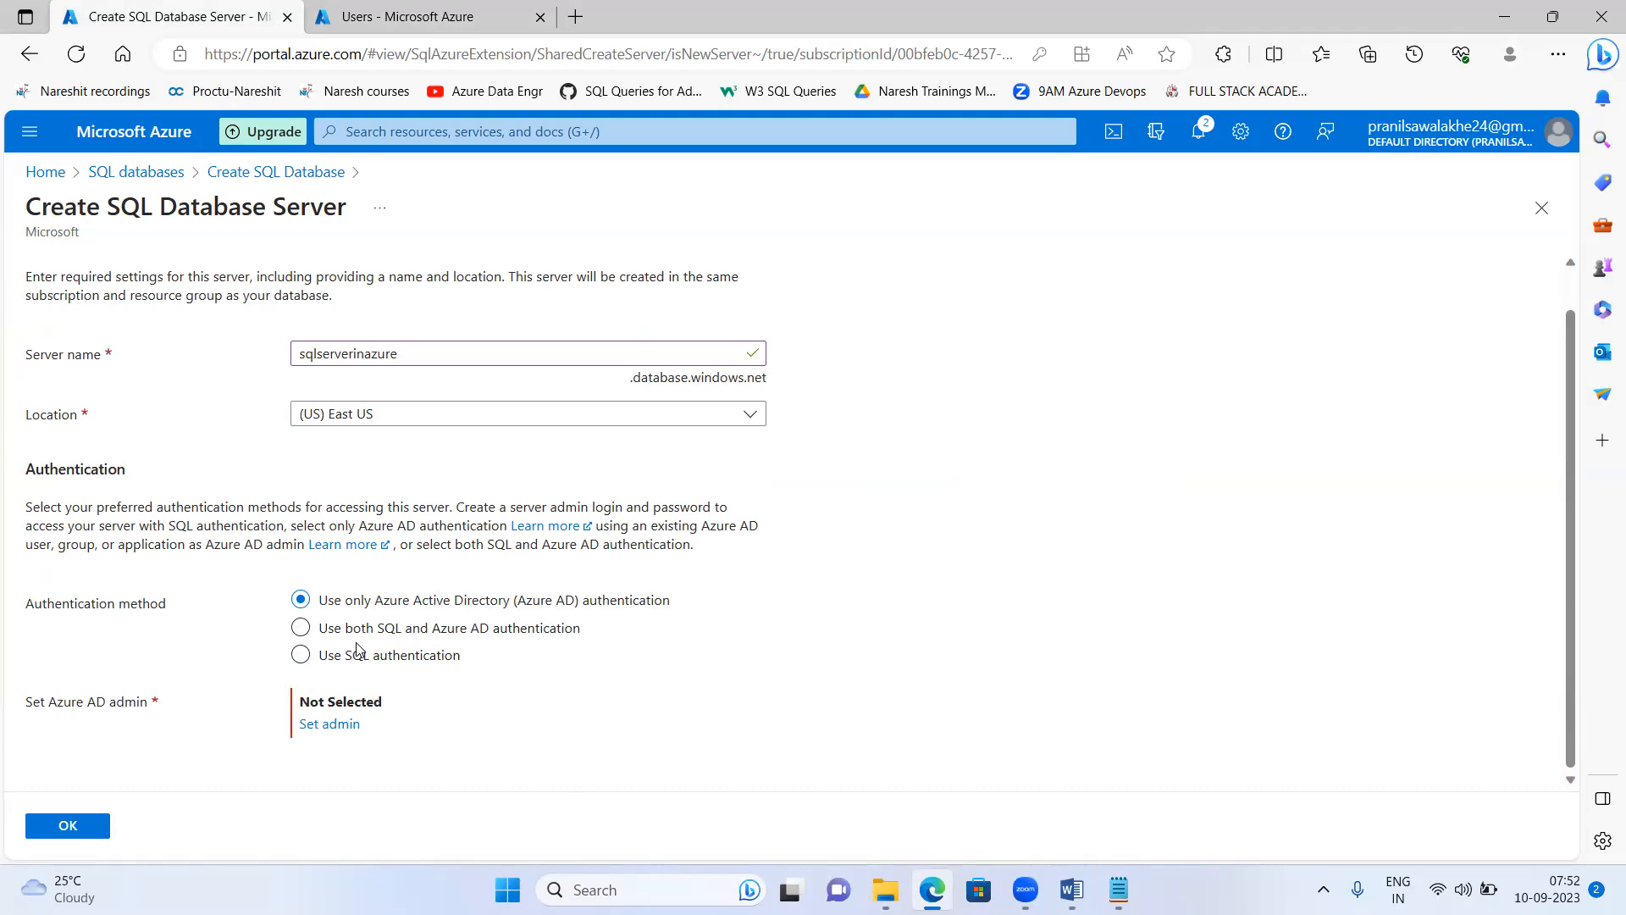
click(392, 634)
scroll(309, 745, down, 1)
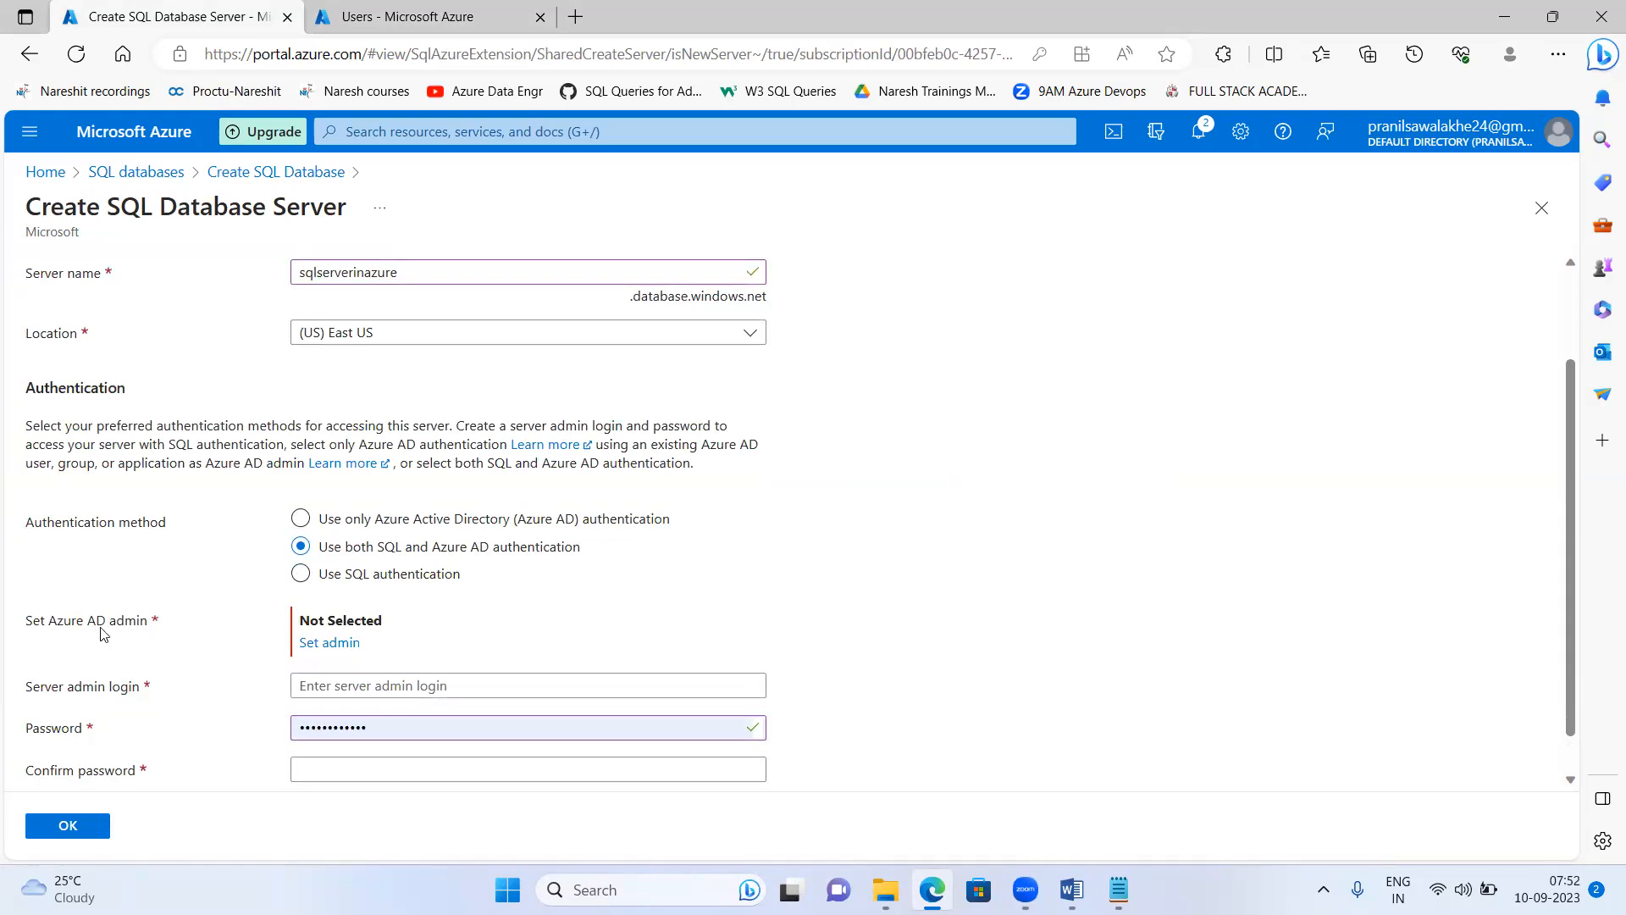
Set the newly created directory user as the server's Azure AD admin, finding the account by name.
click(356, 646)
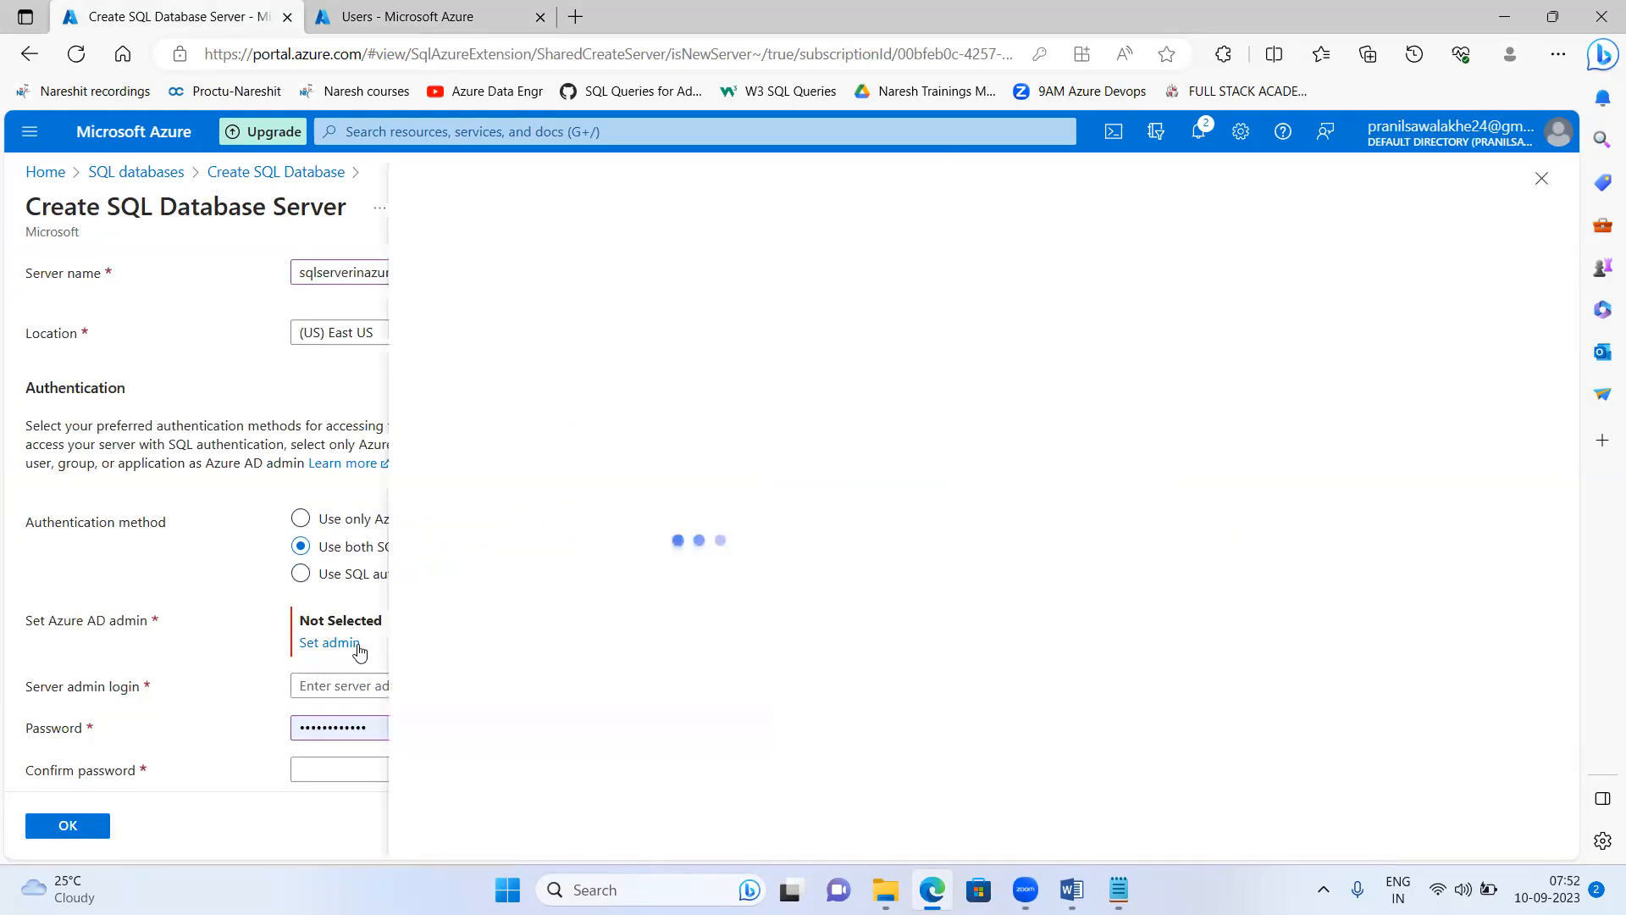
click(564, 334)
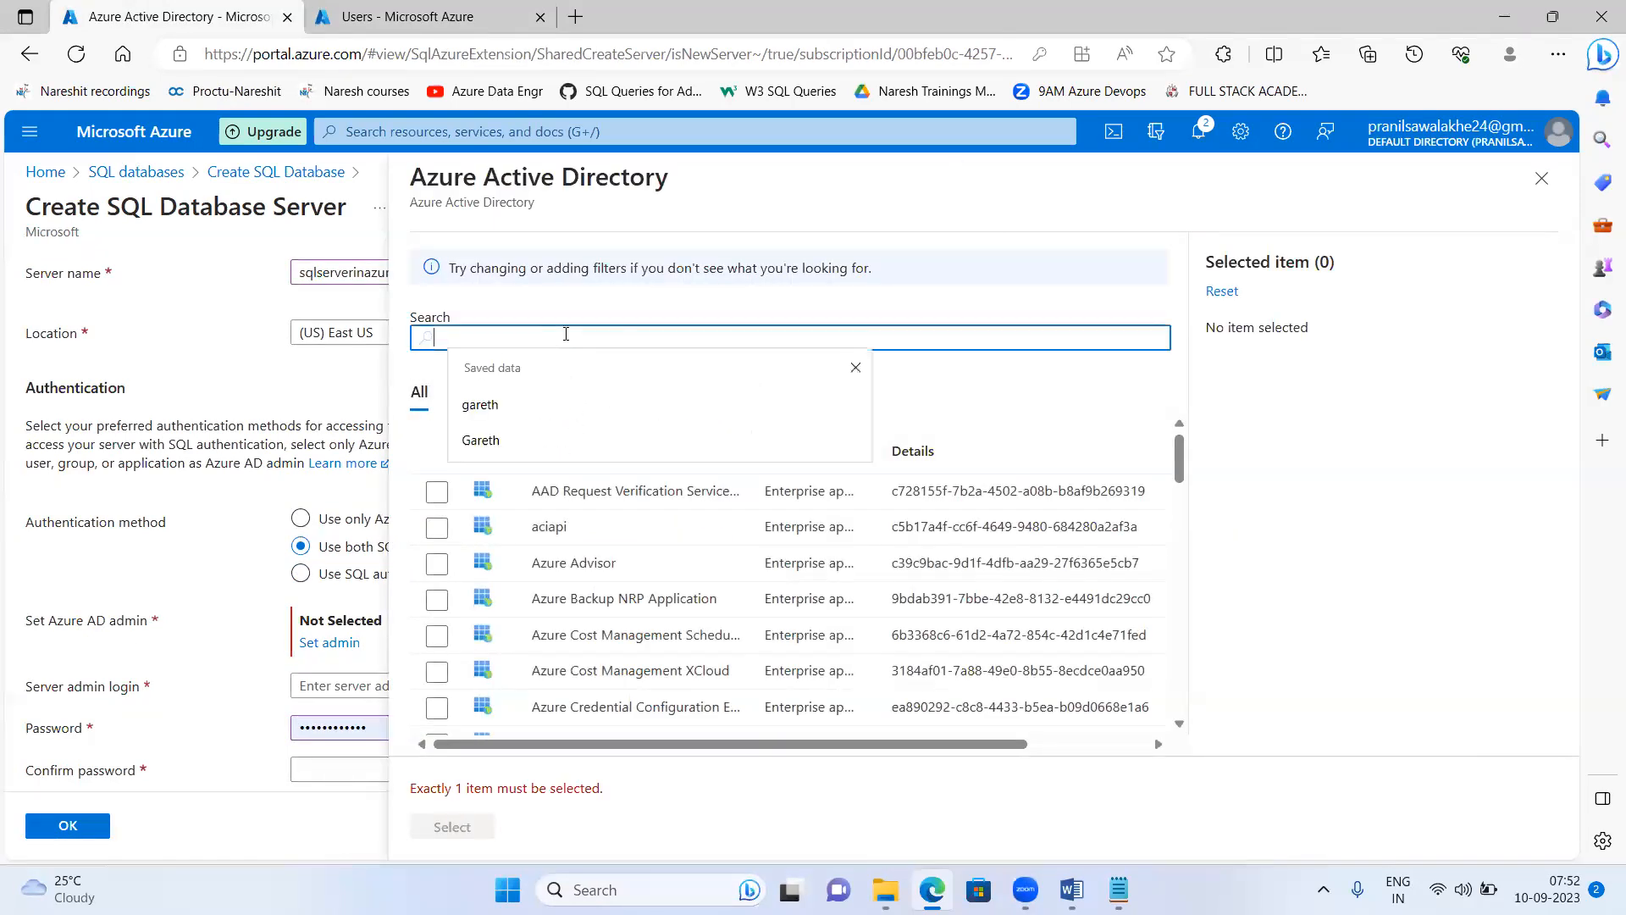
text(Gareth)
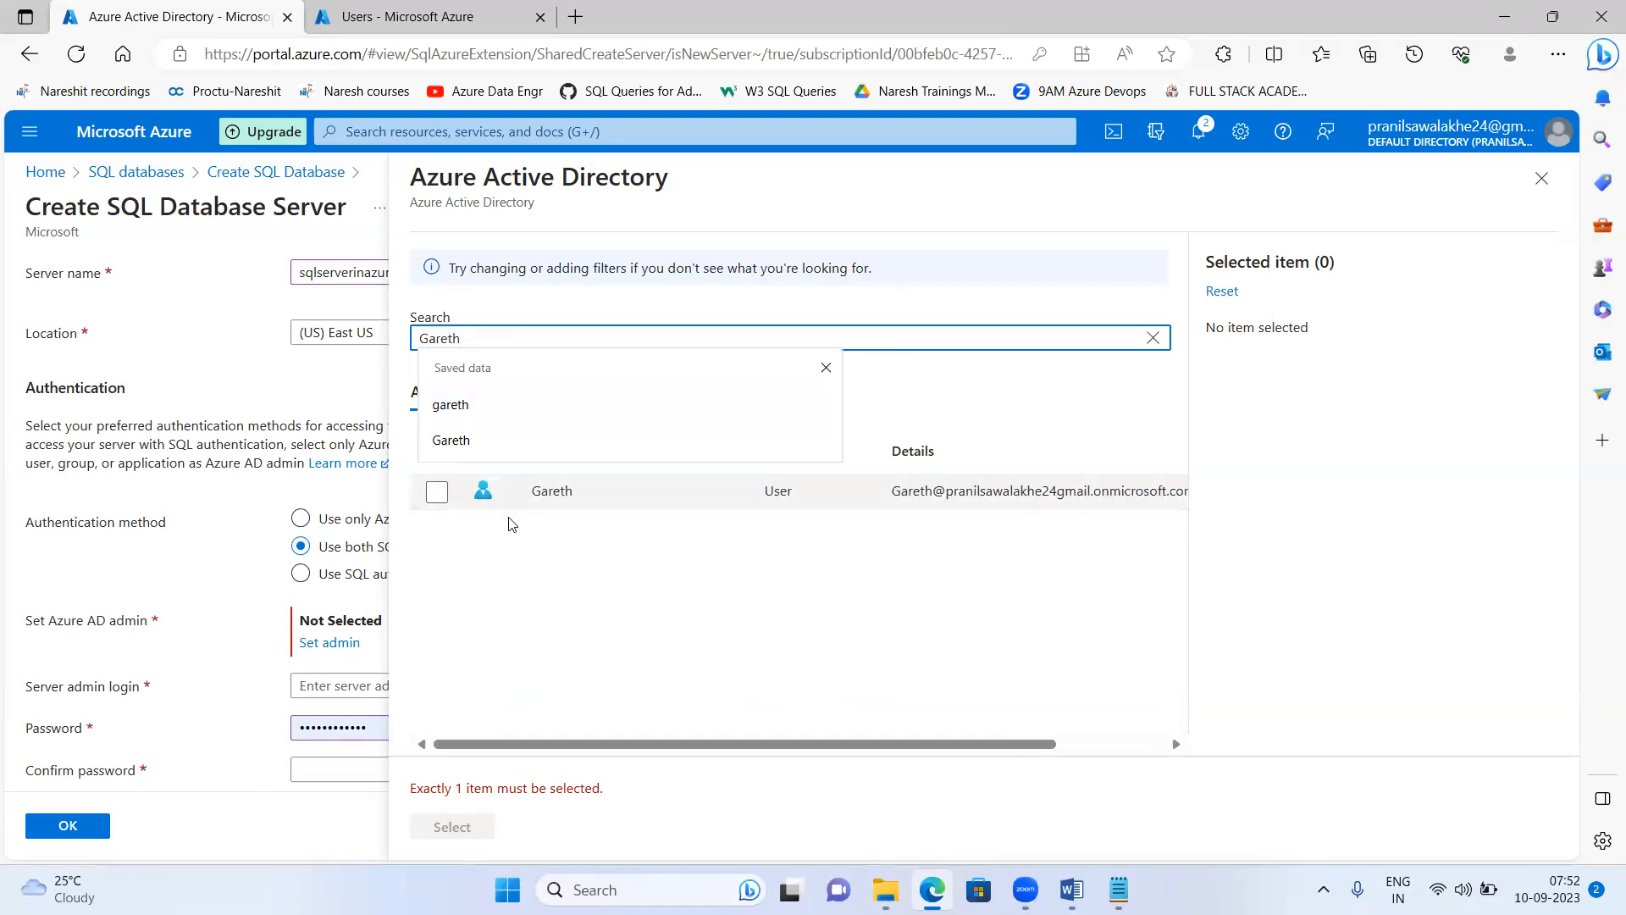
click(437, 492)
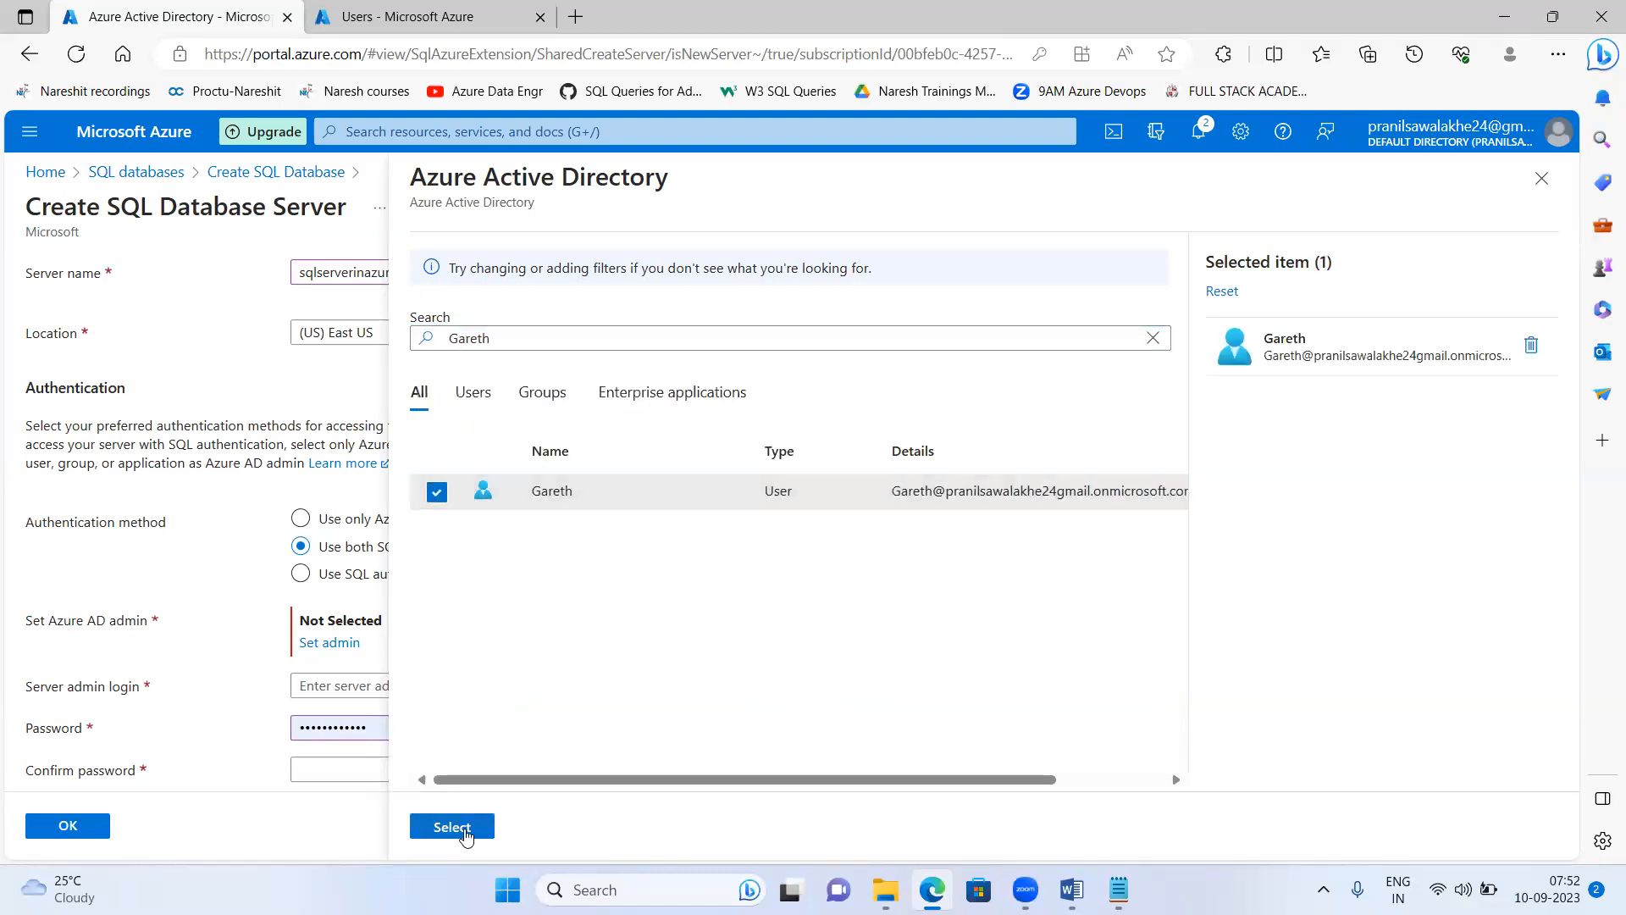
click(465, 832)
scroll(979, 542, down, 1)
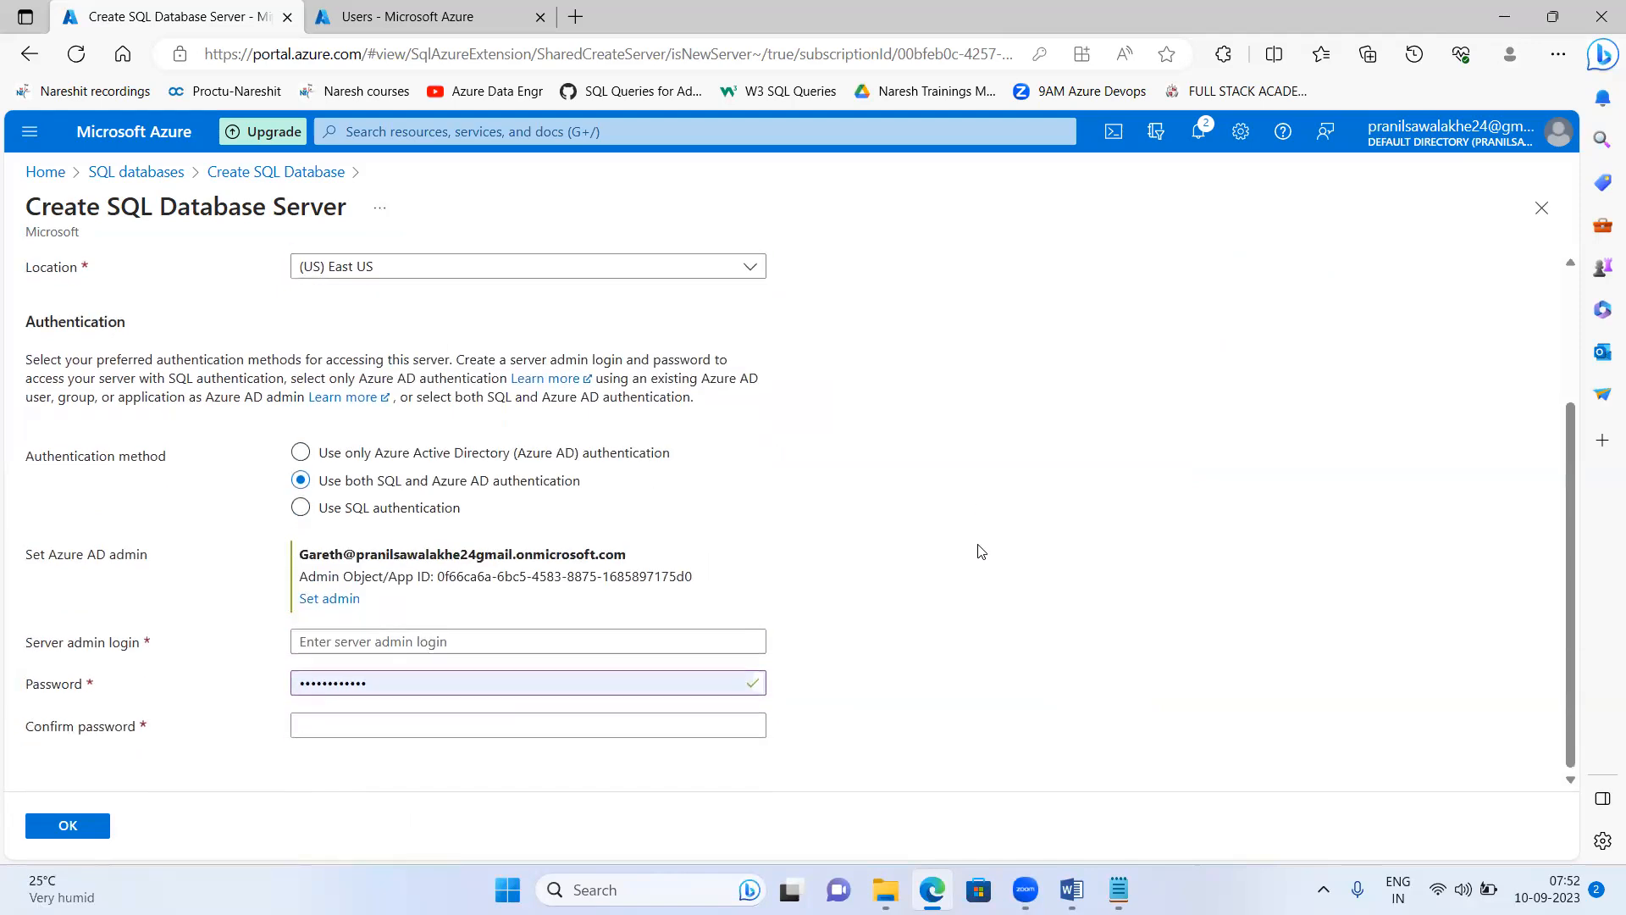
Enter the directory user's name as the server admin login and replace the pre-filled password with the one copied from the Notepad notes.
click(344, 634)
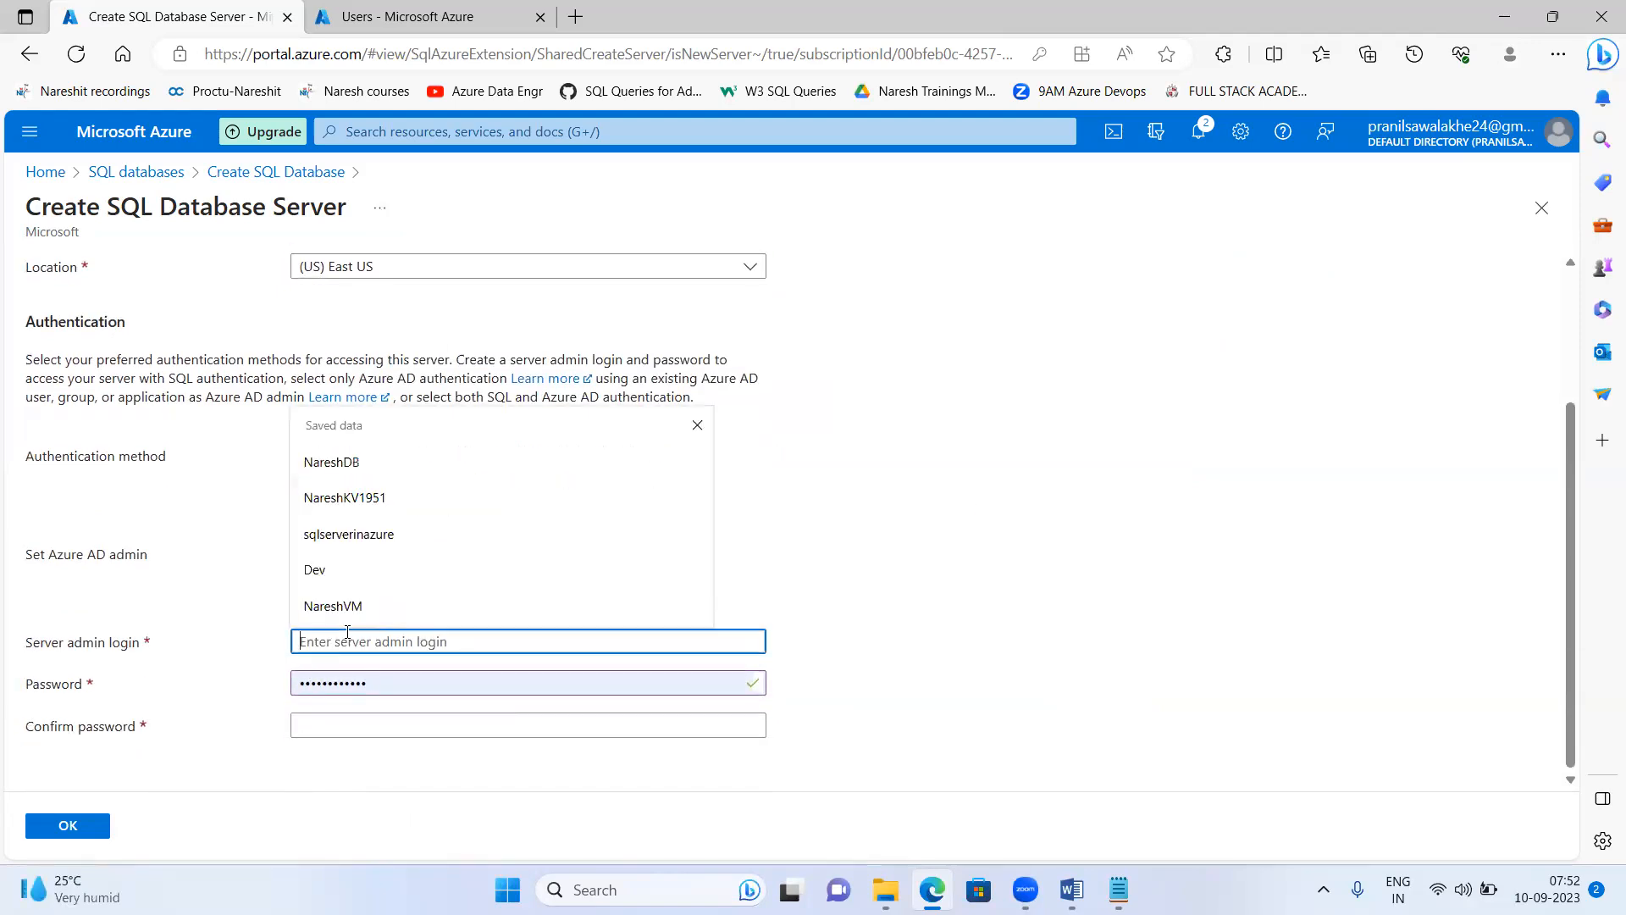
text(Garet)
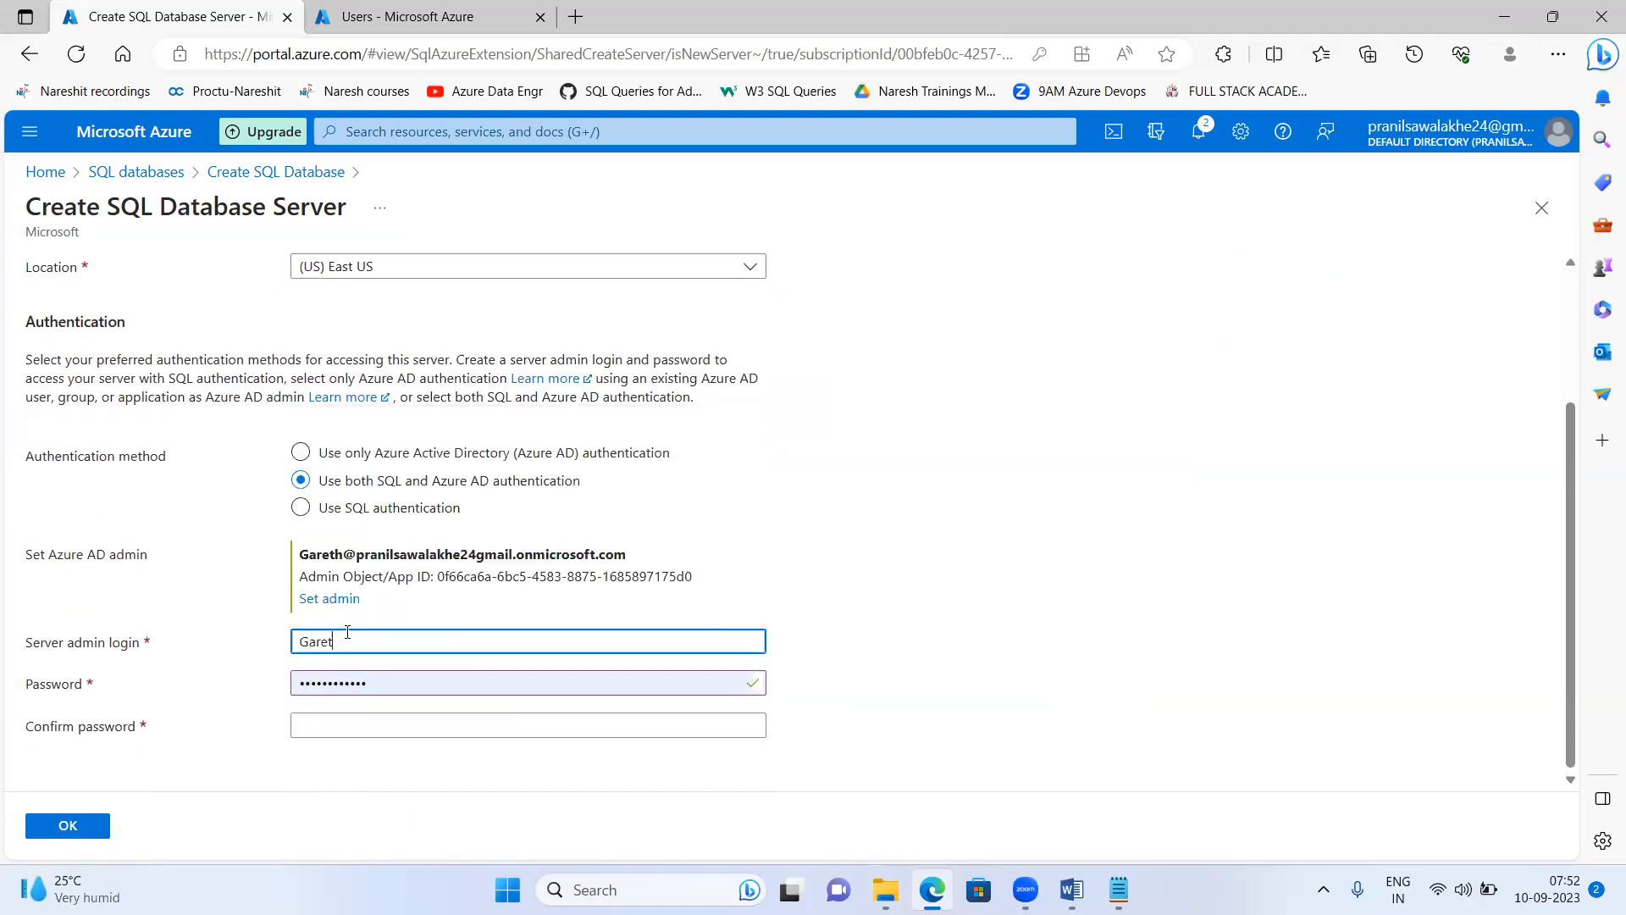
click(388, 688)
key(ctrl+a)
key(BackSpace)
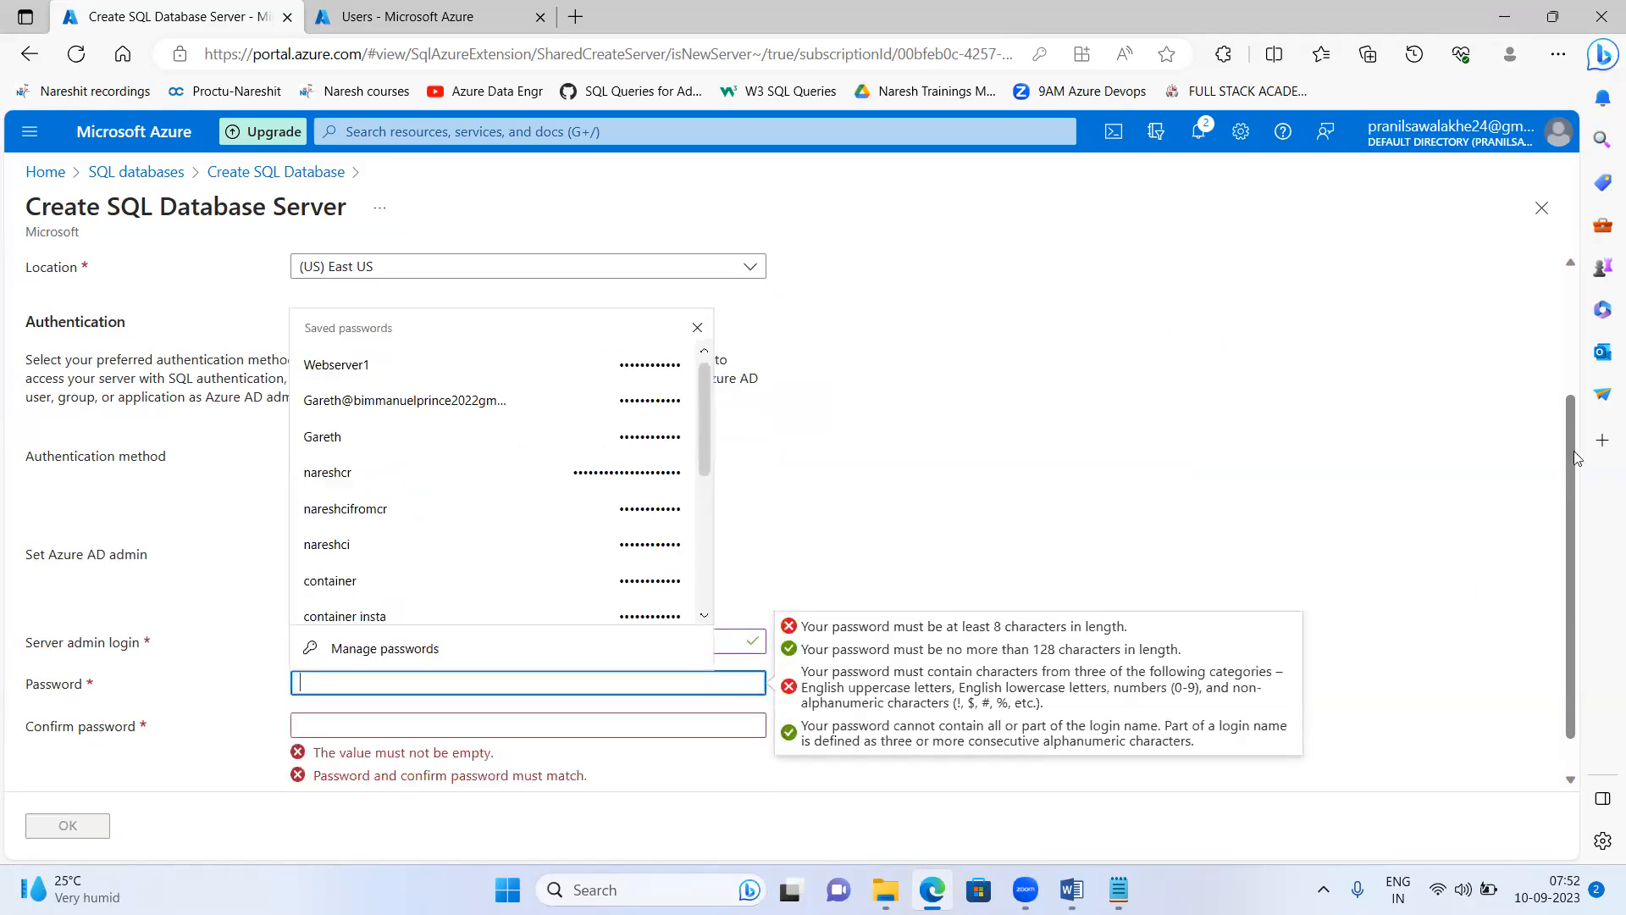
click(1095, 746)
click(1118, 890)
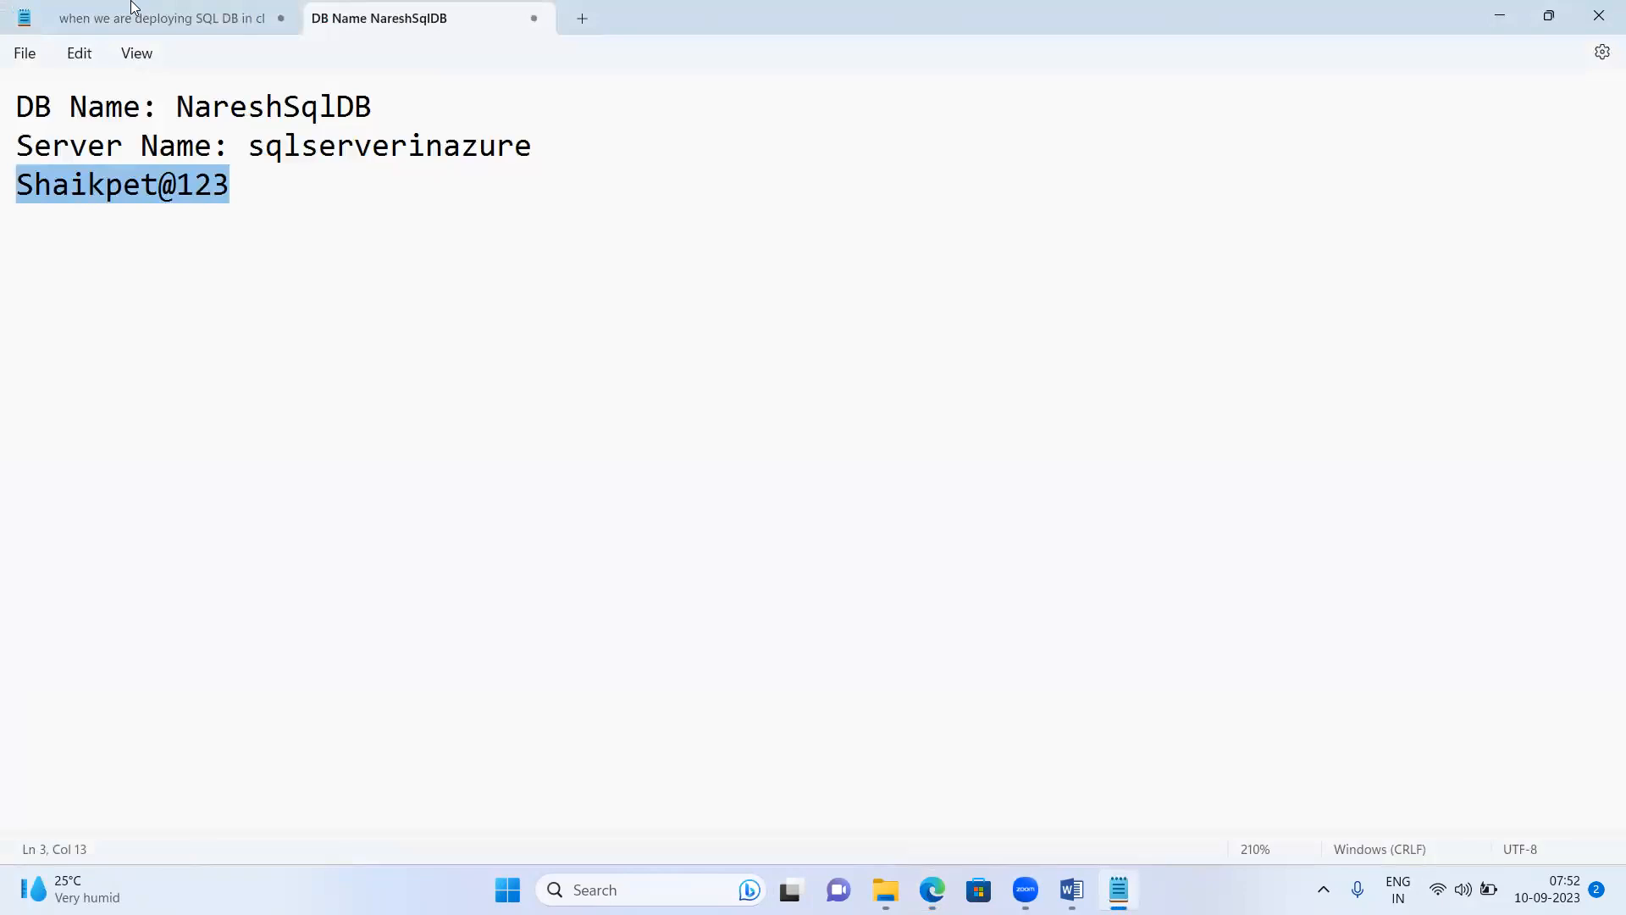
key(alt+Tab)
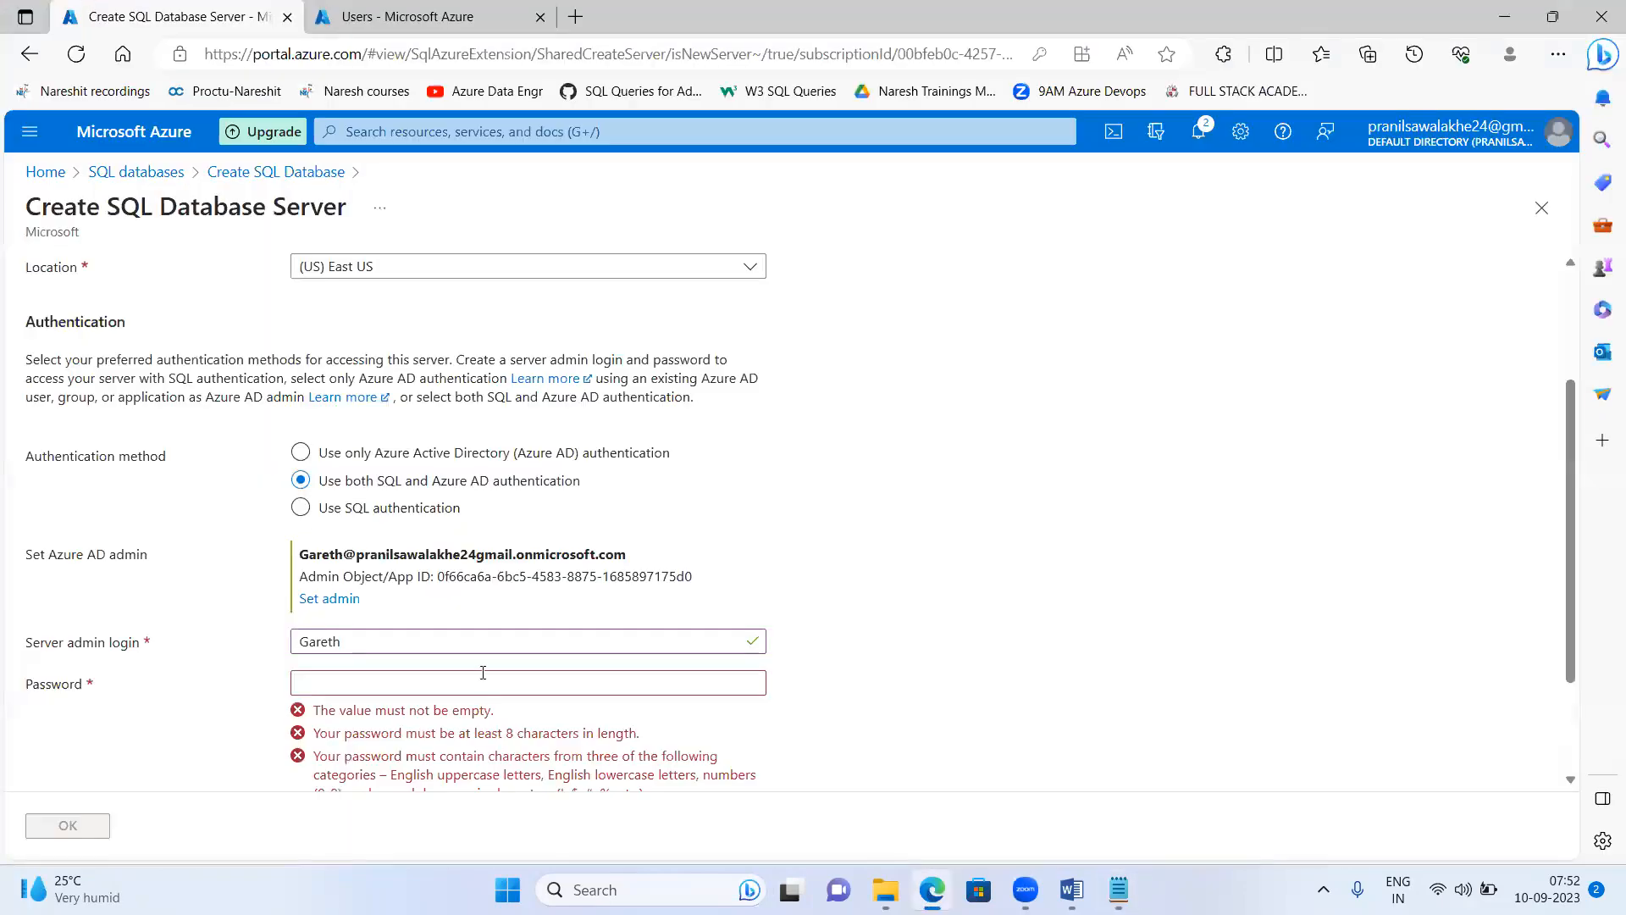
click(349, 684)
key(ctrl+v)
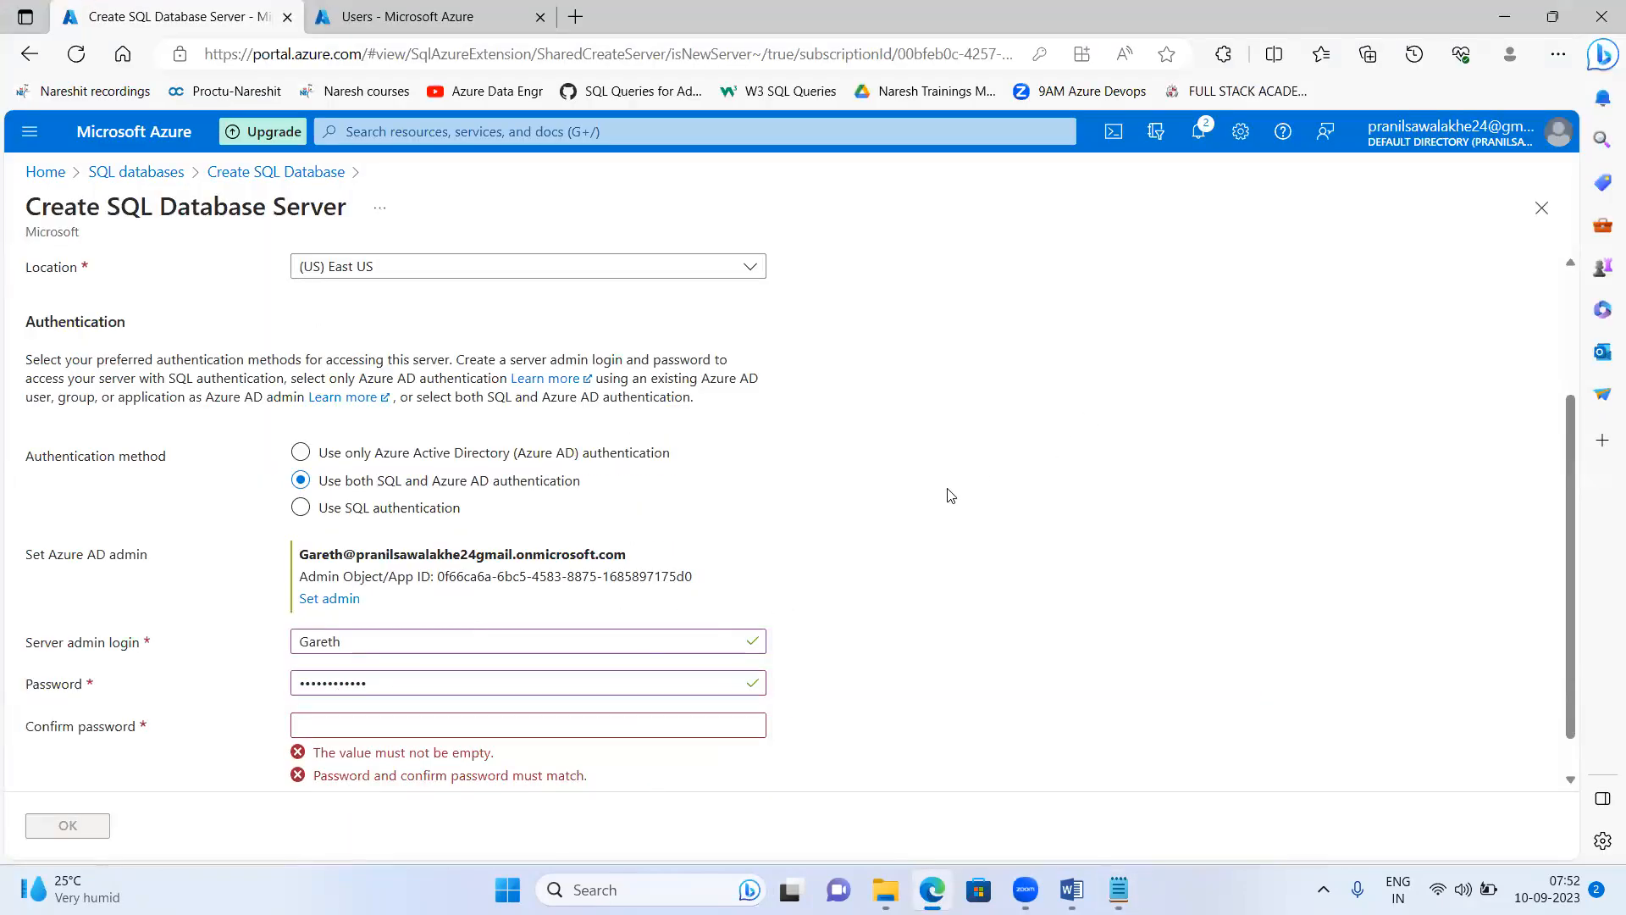
Repeat the admin password in the confirmation field and accept the new server's settings.
scroll(947, 495, down, 1)
click(346, 688)
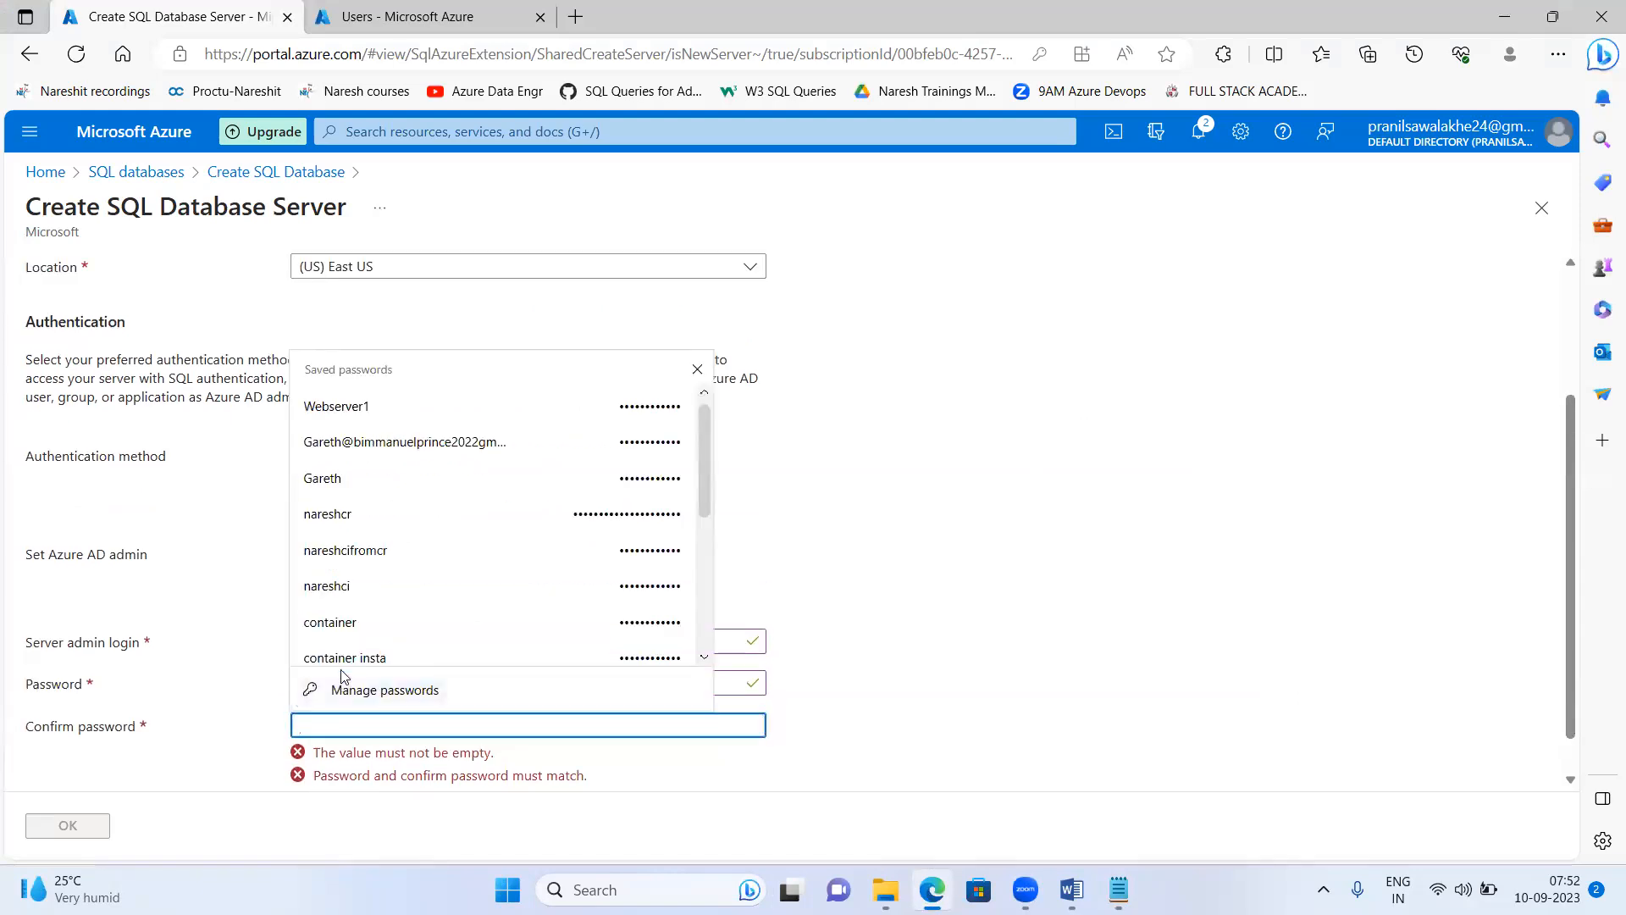
key(ctrl+v)
click(1129, 606)
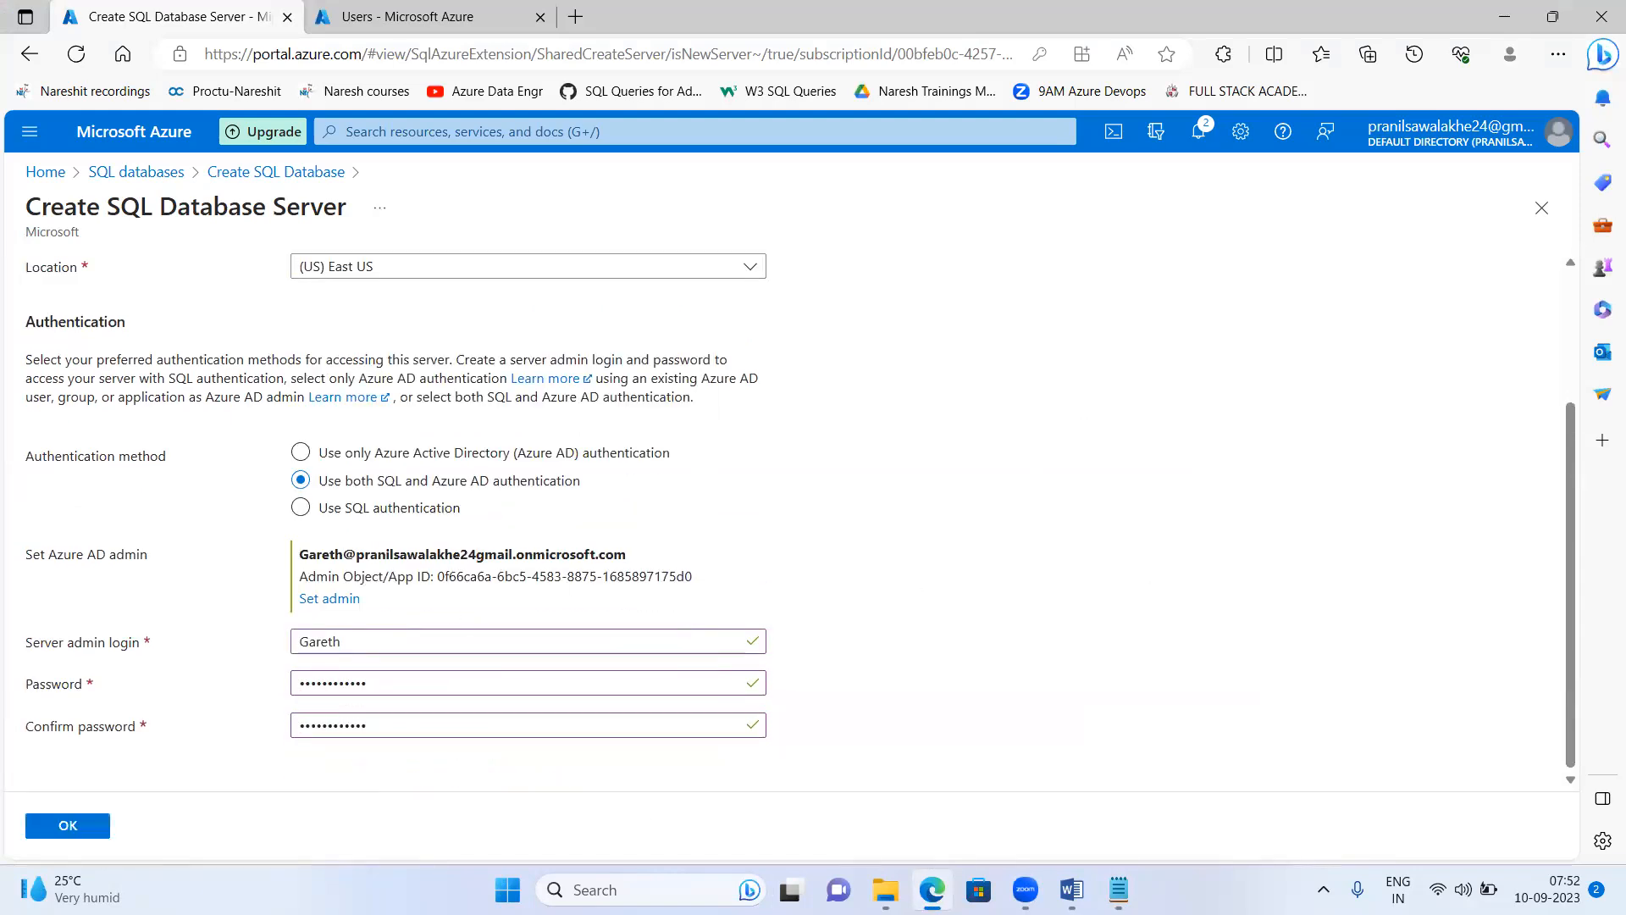
click(65, 832)
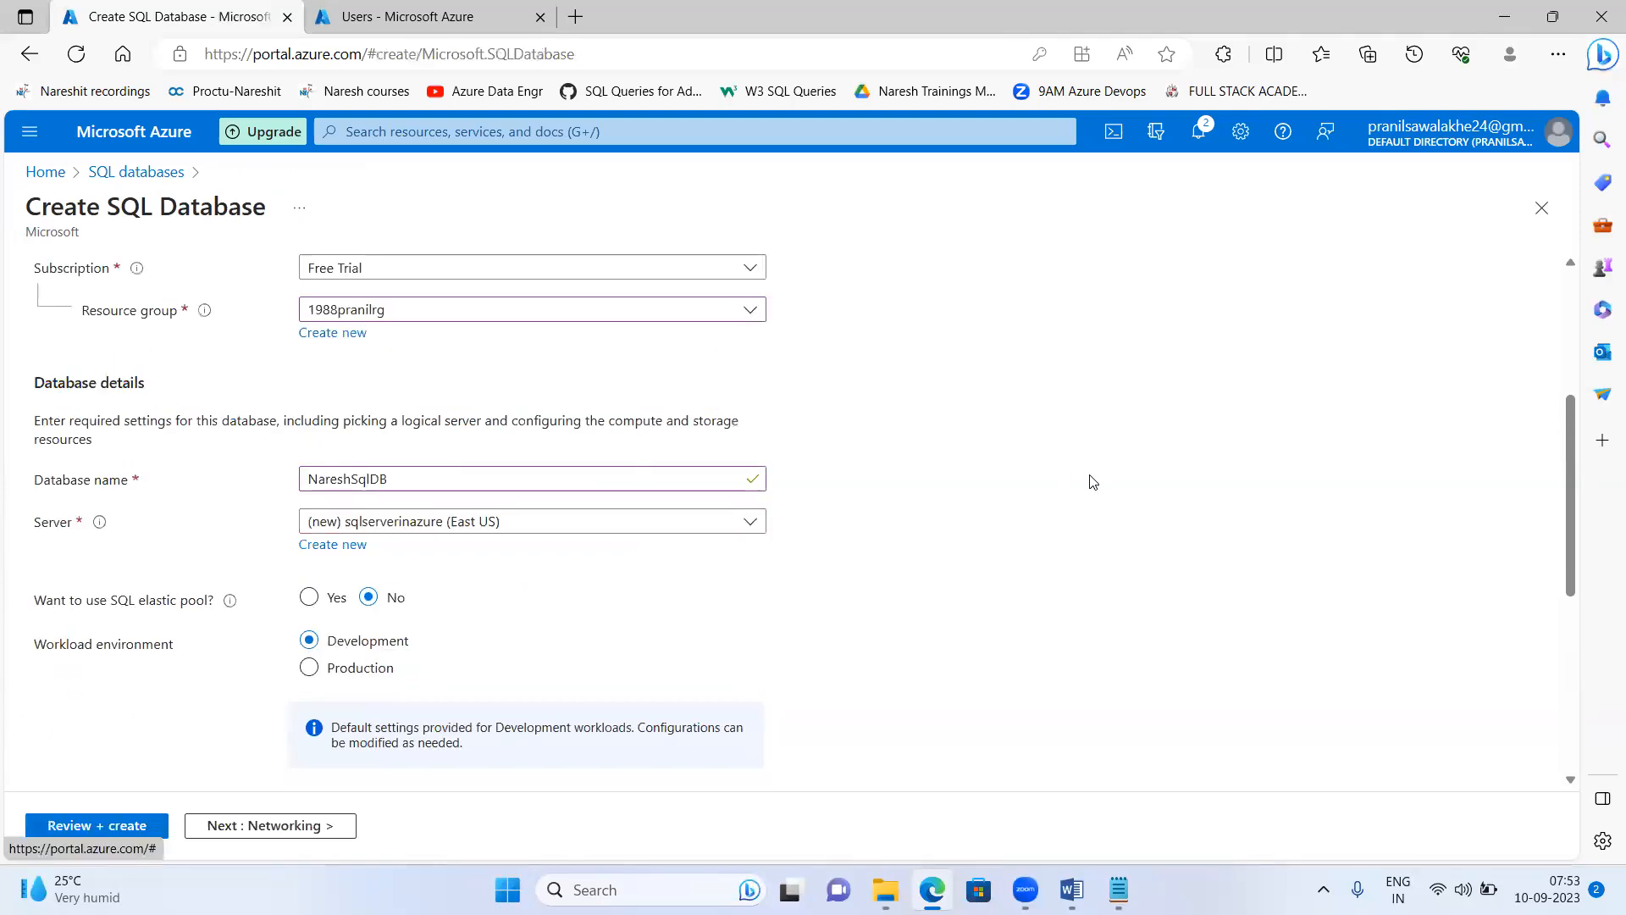
Try the SQL elastic pool option, look at creating a new pool, cancel it and set the option back to No.
scroll(1001, 633, down, 3)
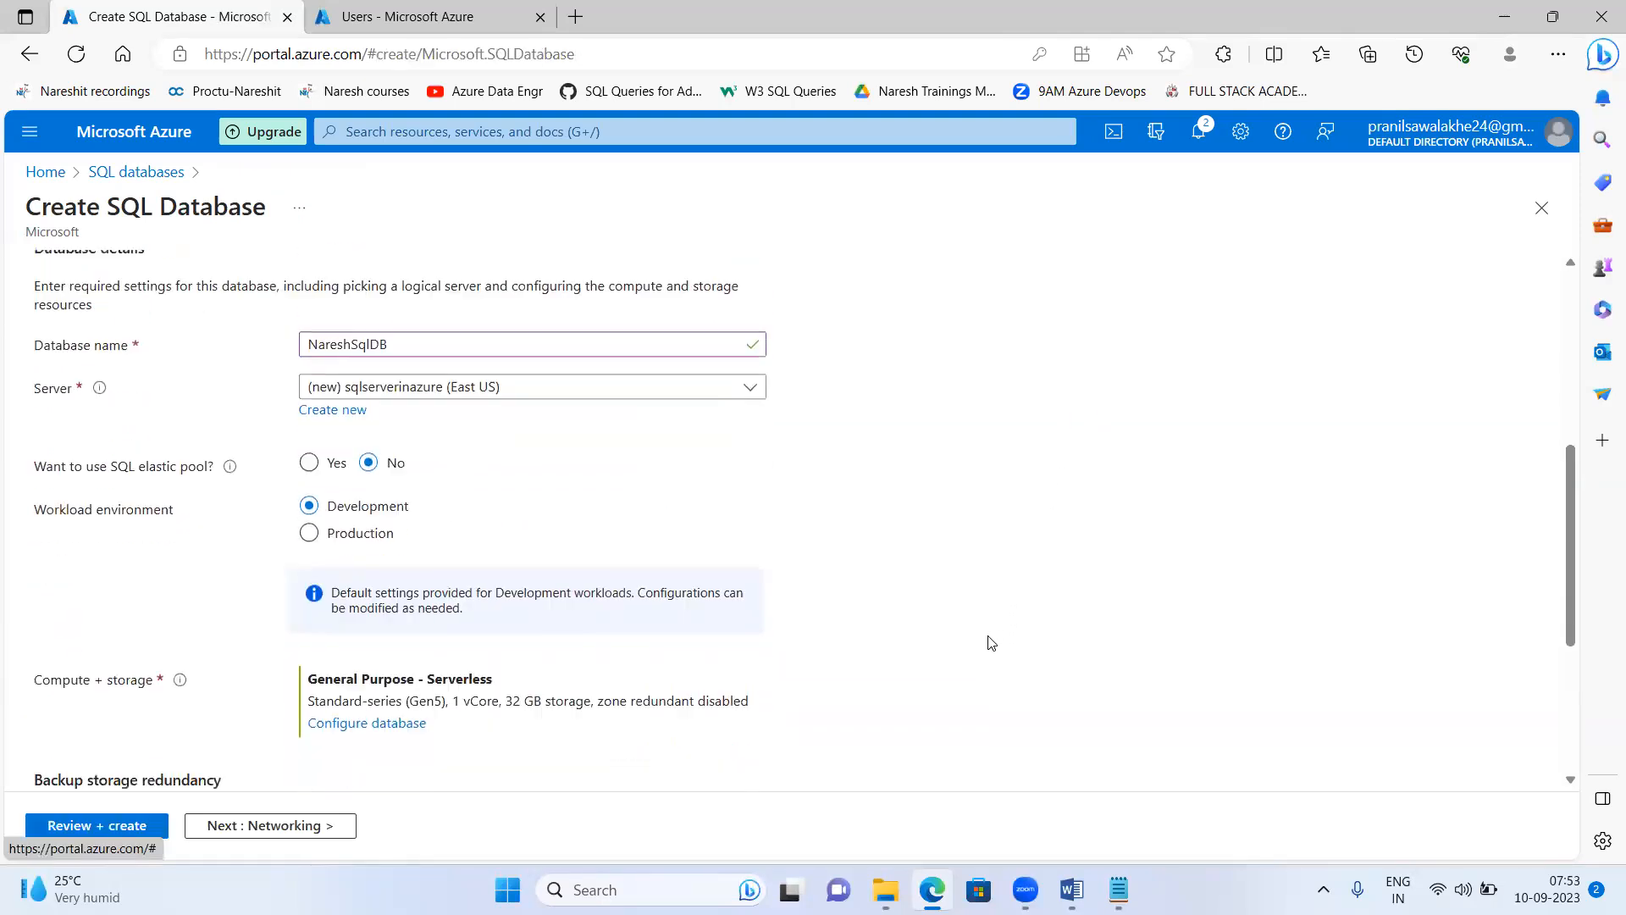
scroll(202, 375, down, 3)
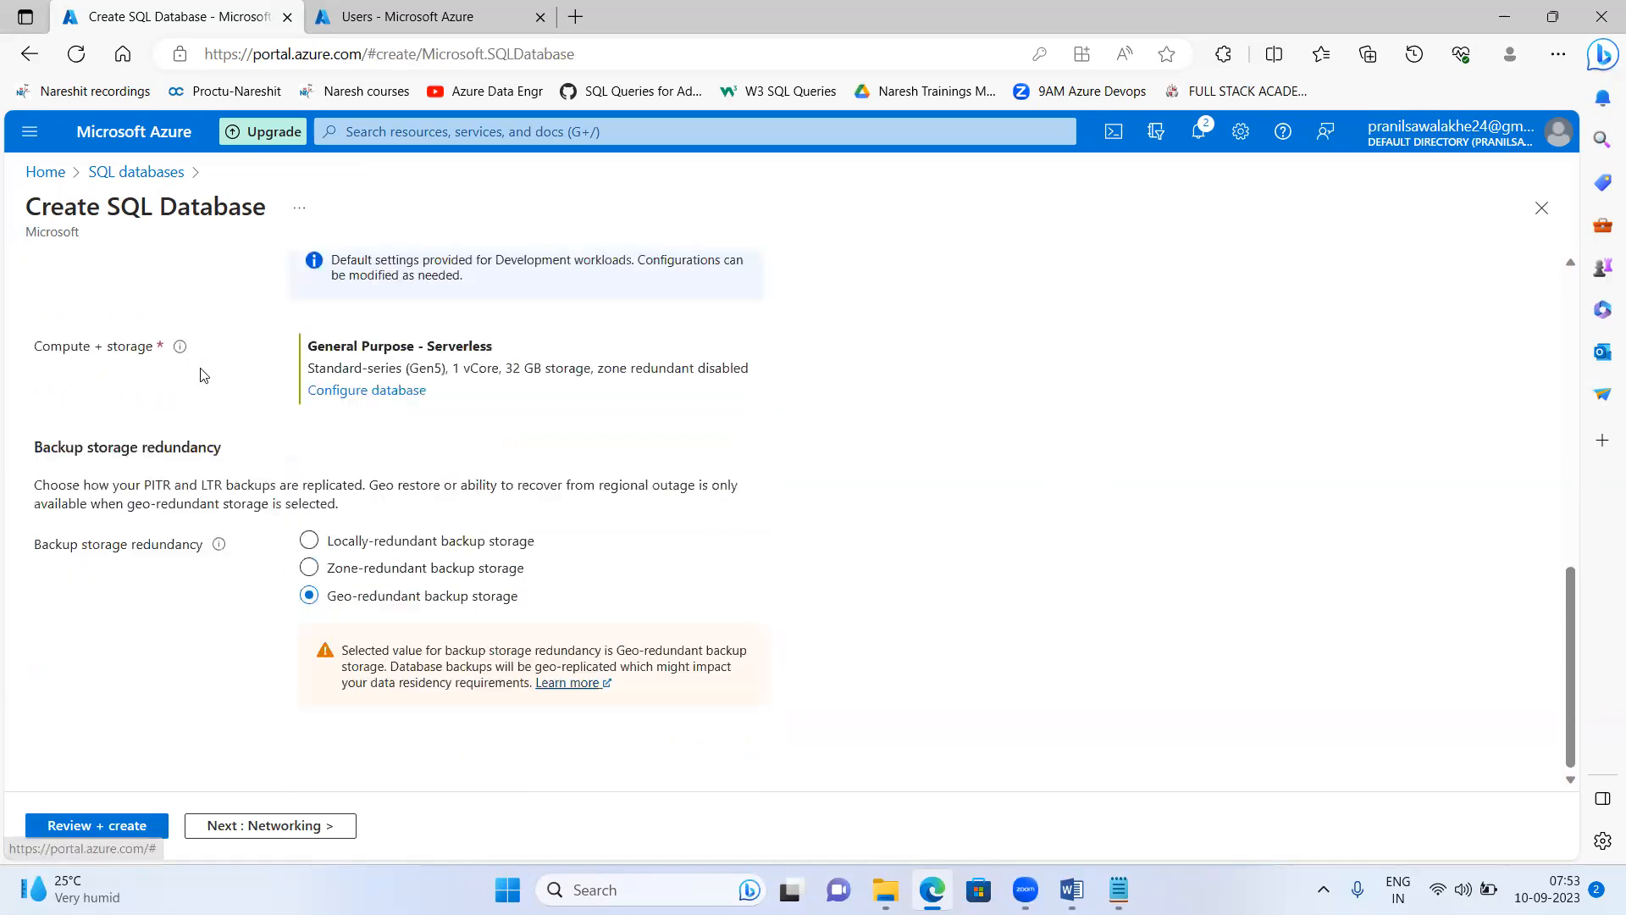
scroll(240, 542, up, 4)
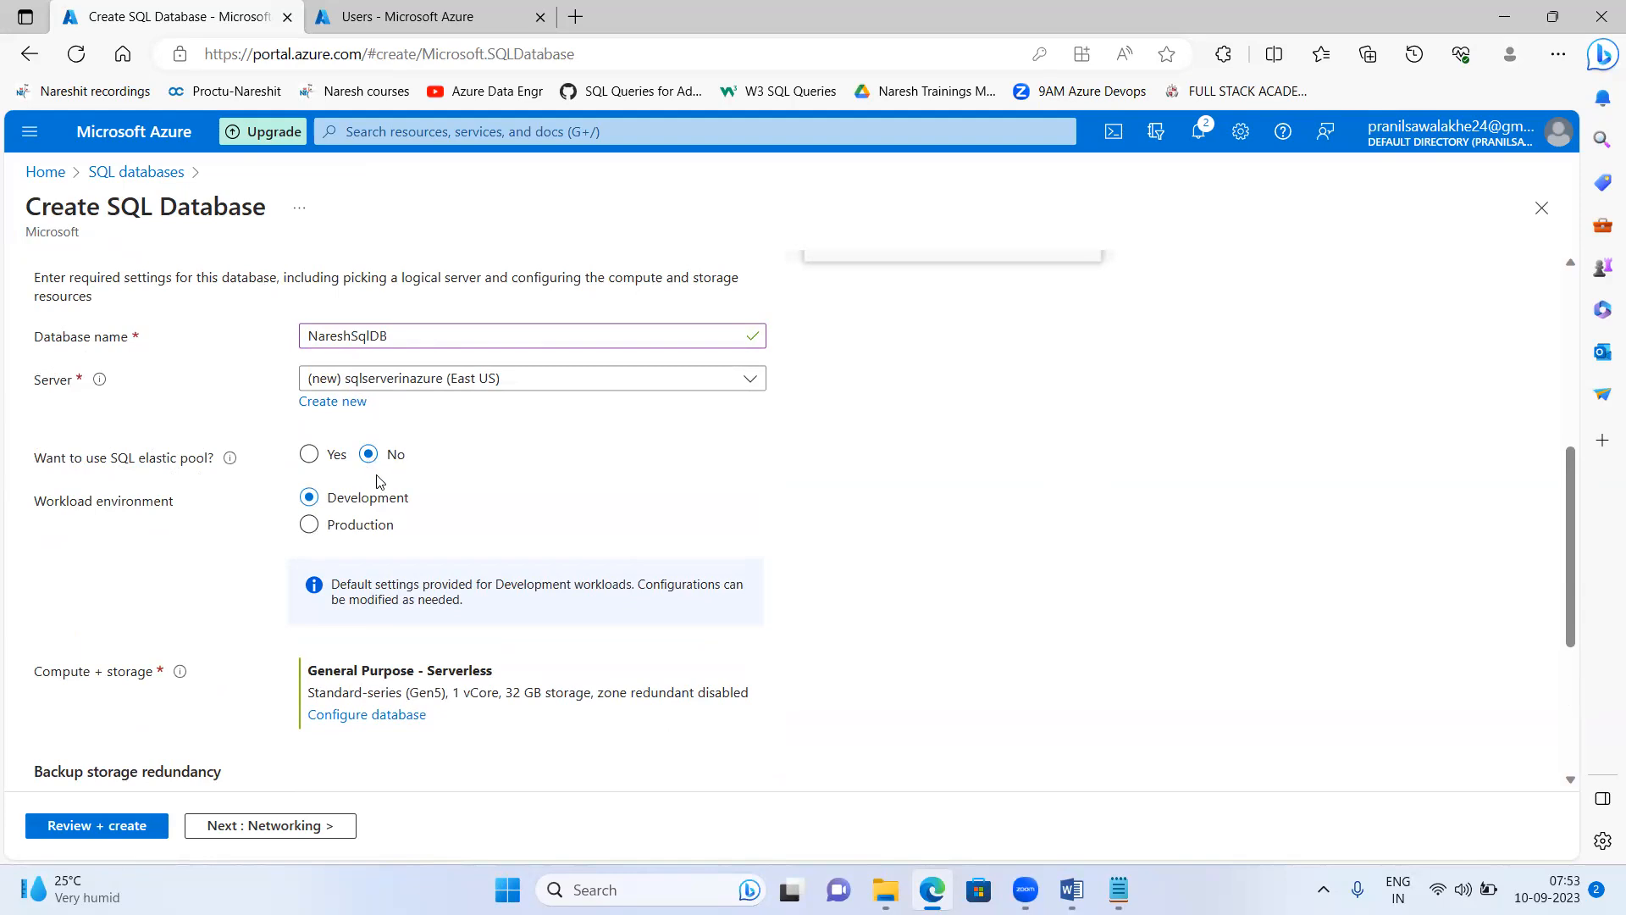
click(321, 457)
scroll(370, 498, up, 5)
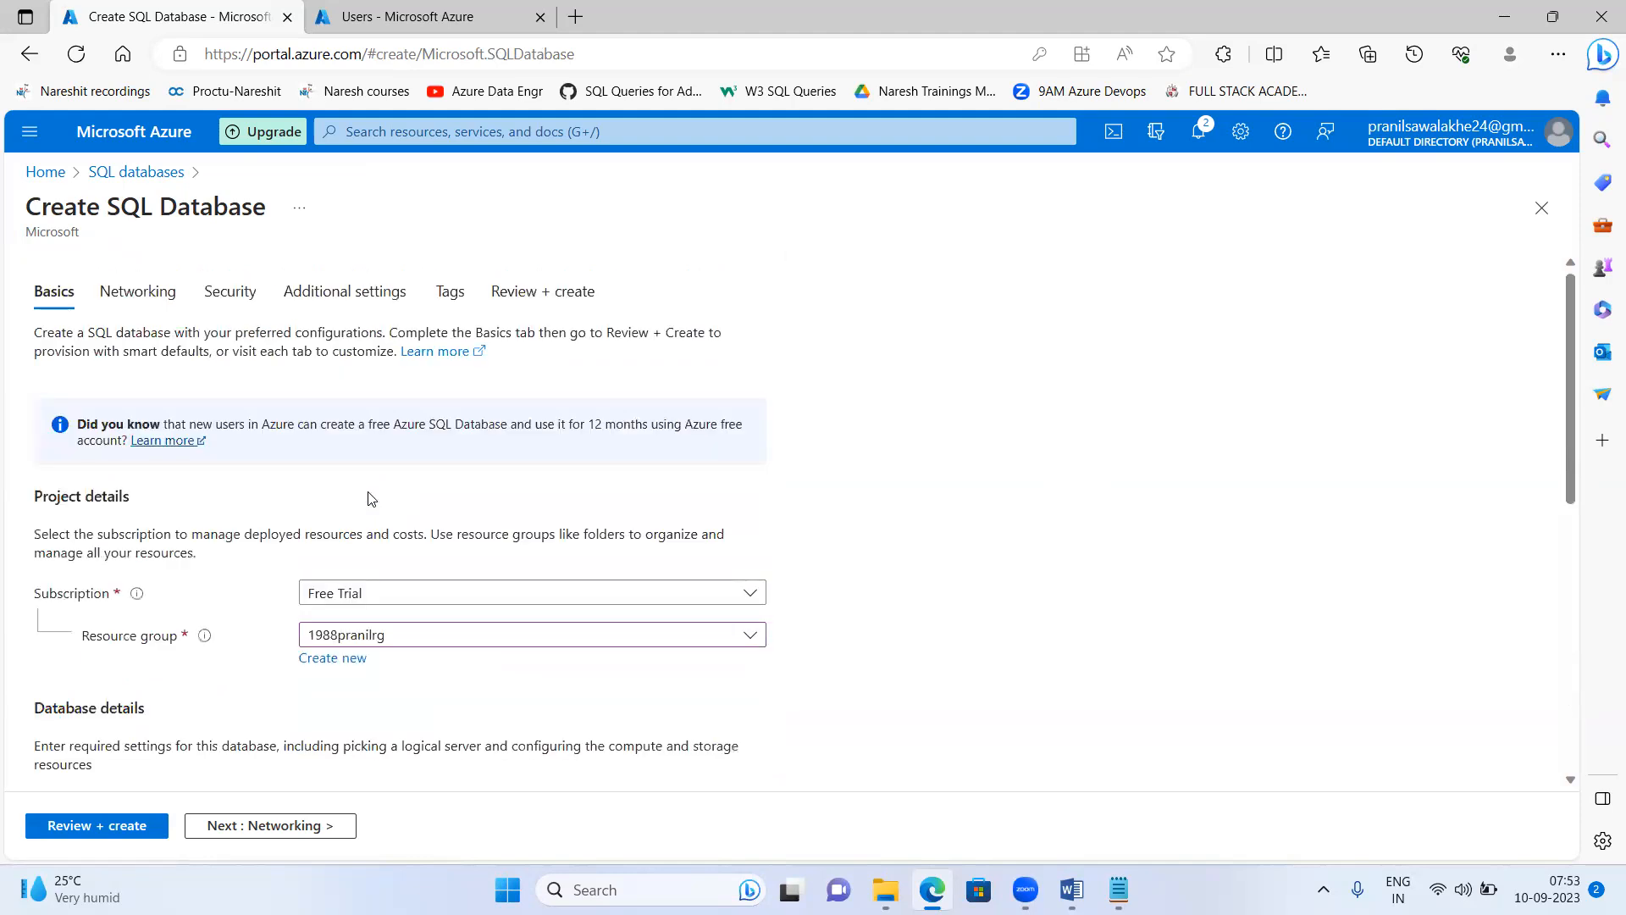
scroll(464, 539, down, 4)
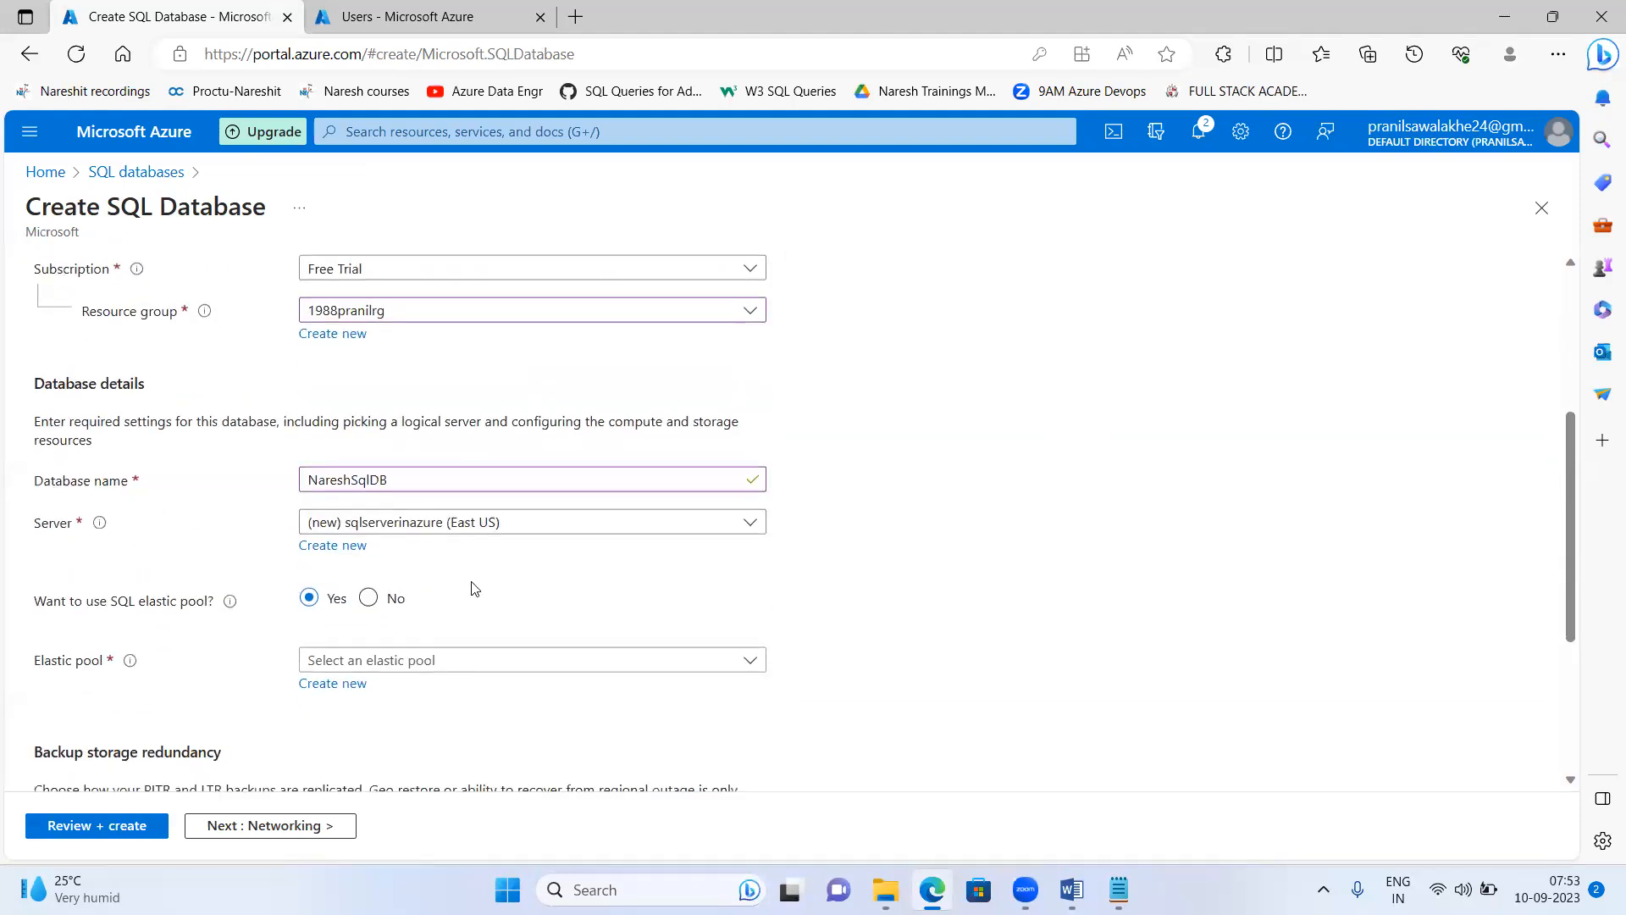
scroll(477, 592, down, 2)
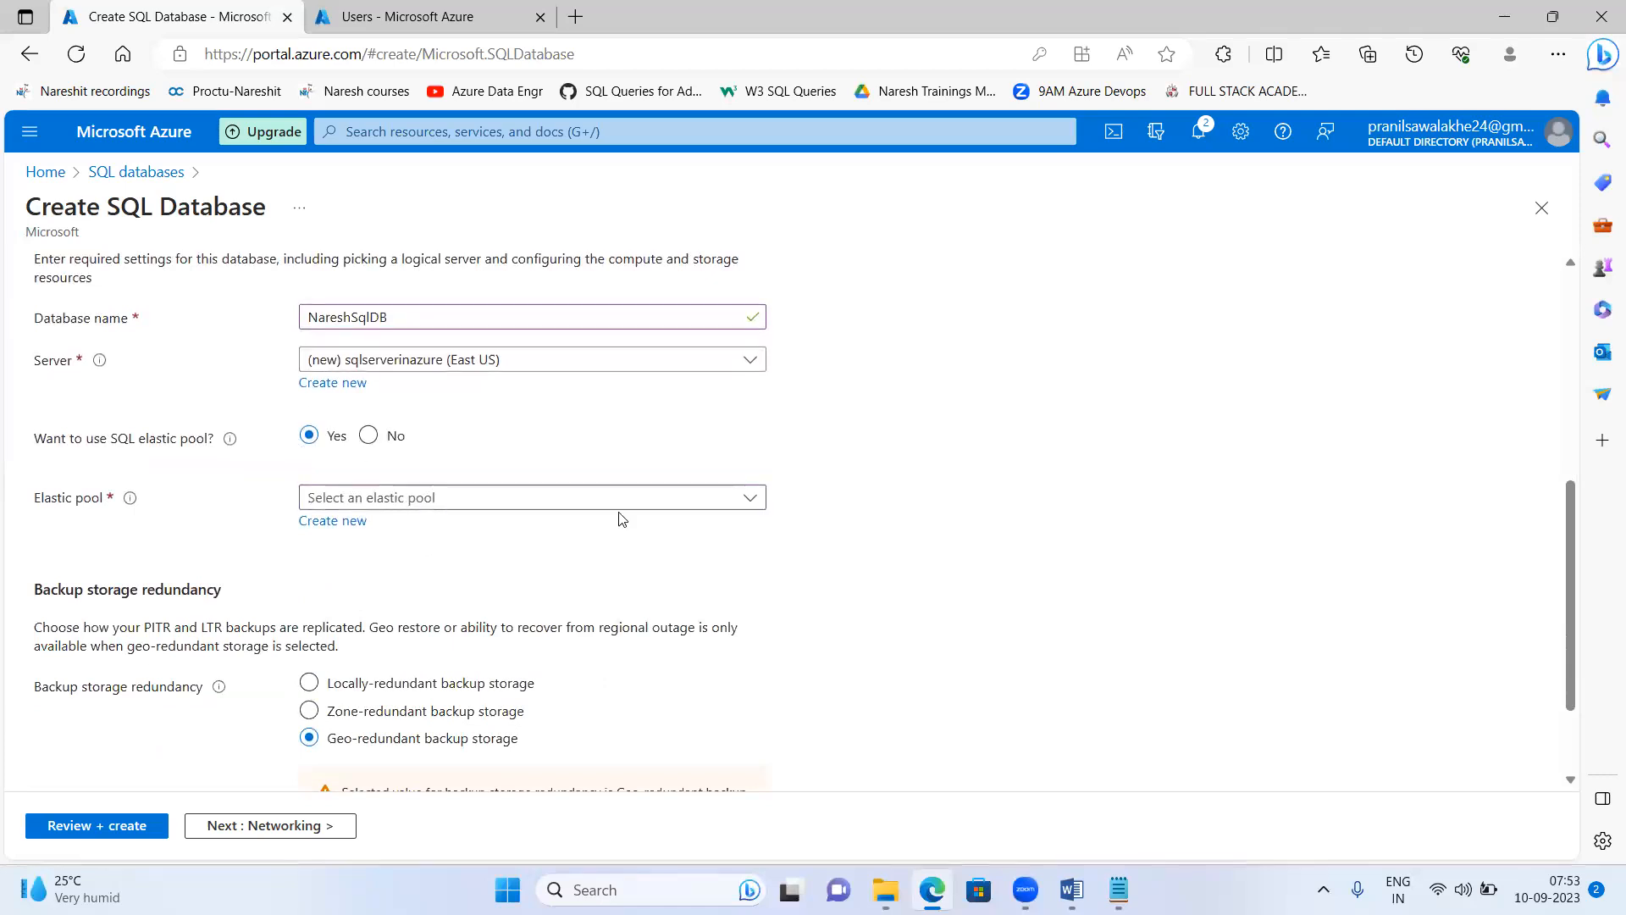
click(744, 500)
click(1140, 432)
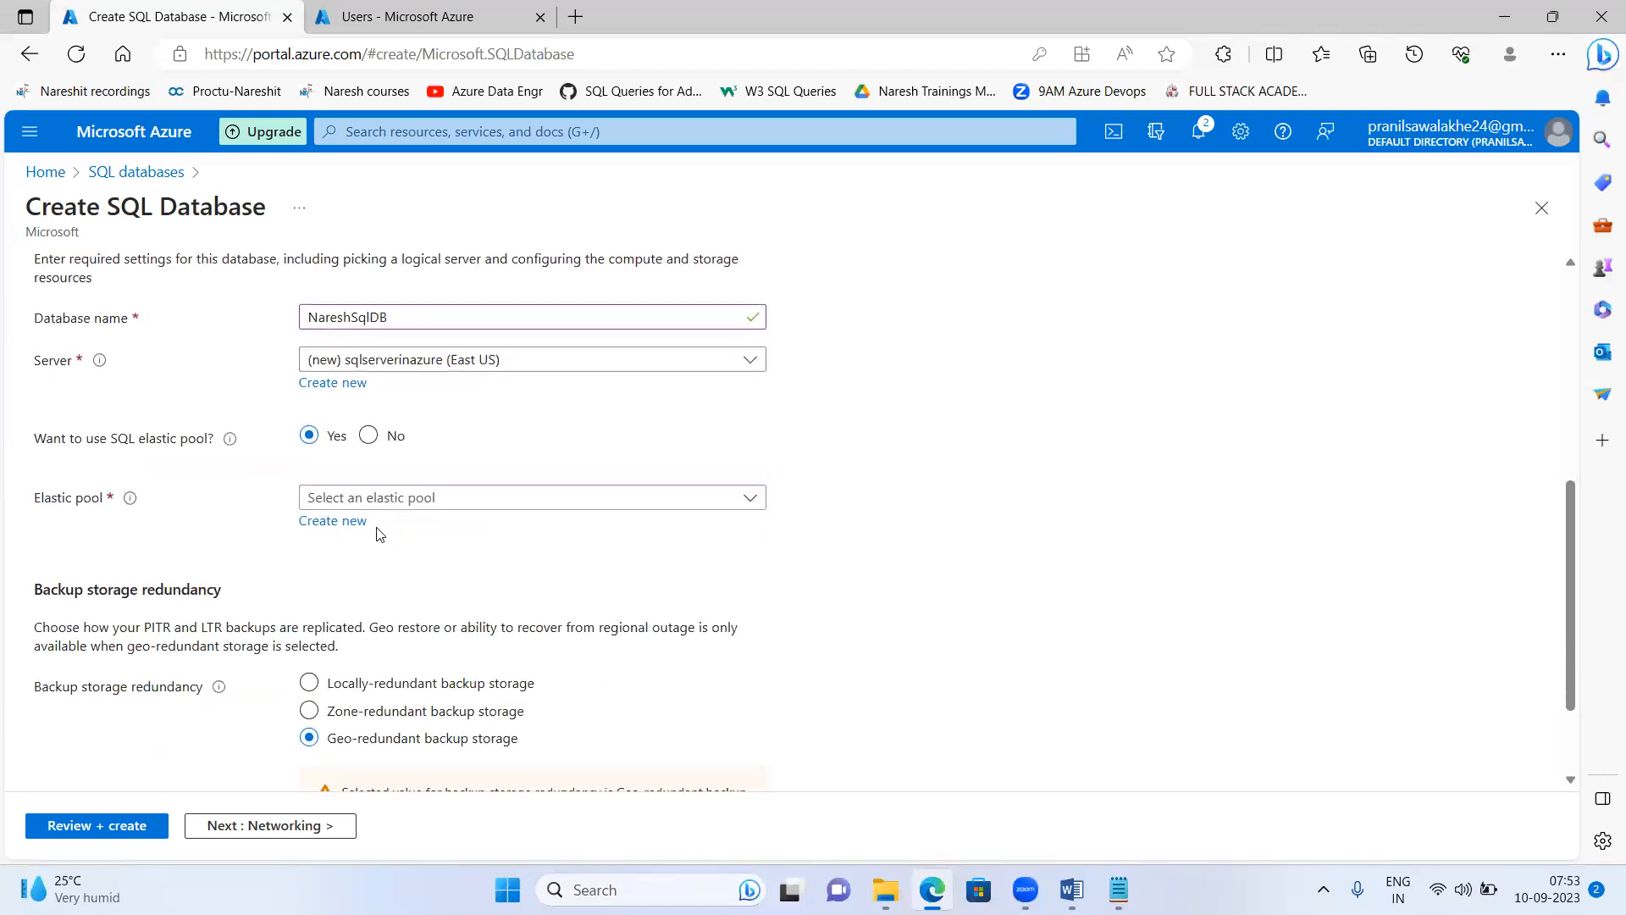
click(343, 520)
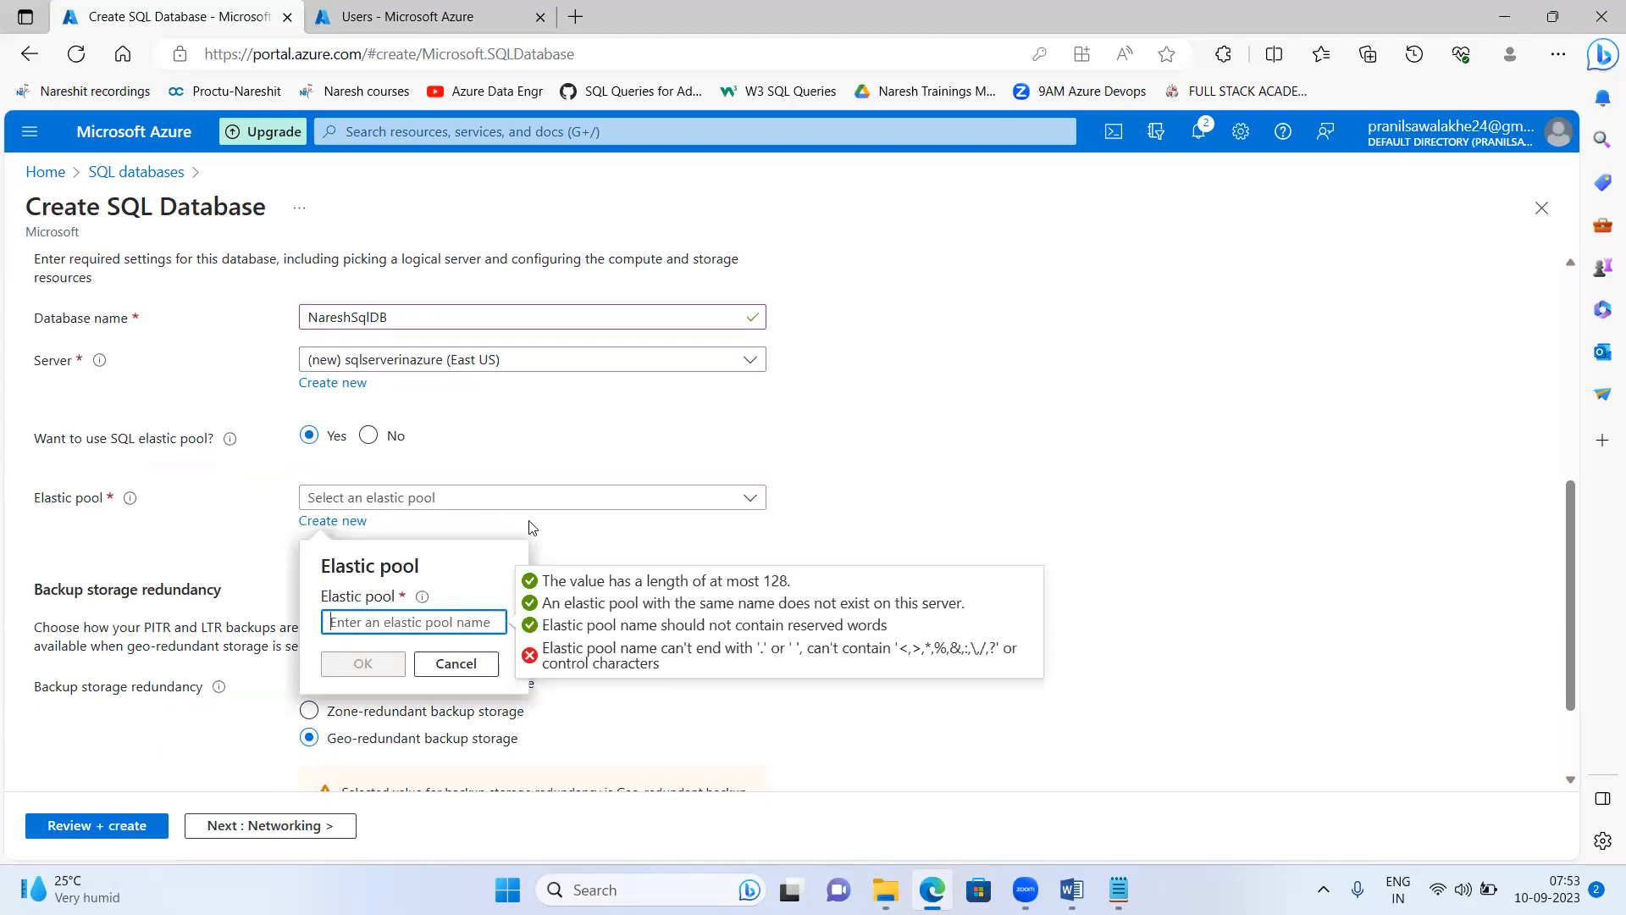
click(1069, 453)
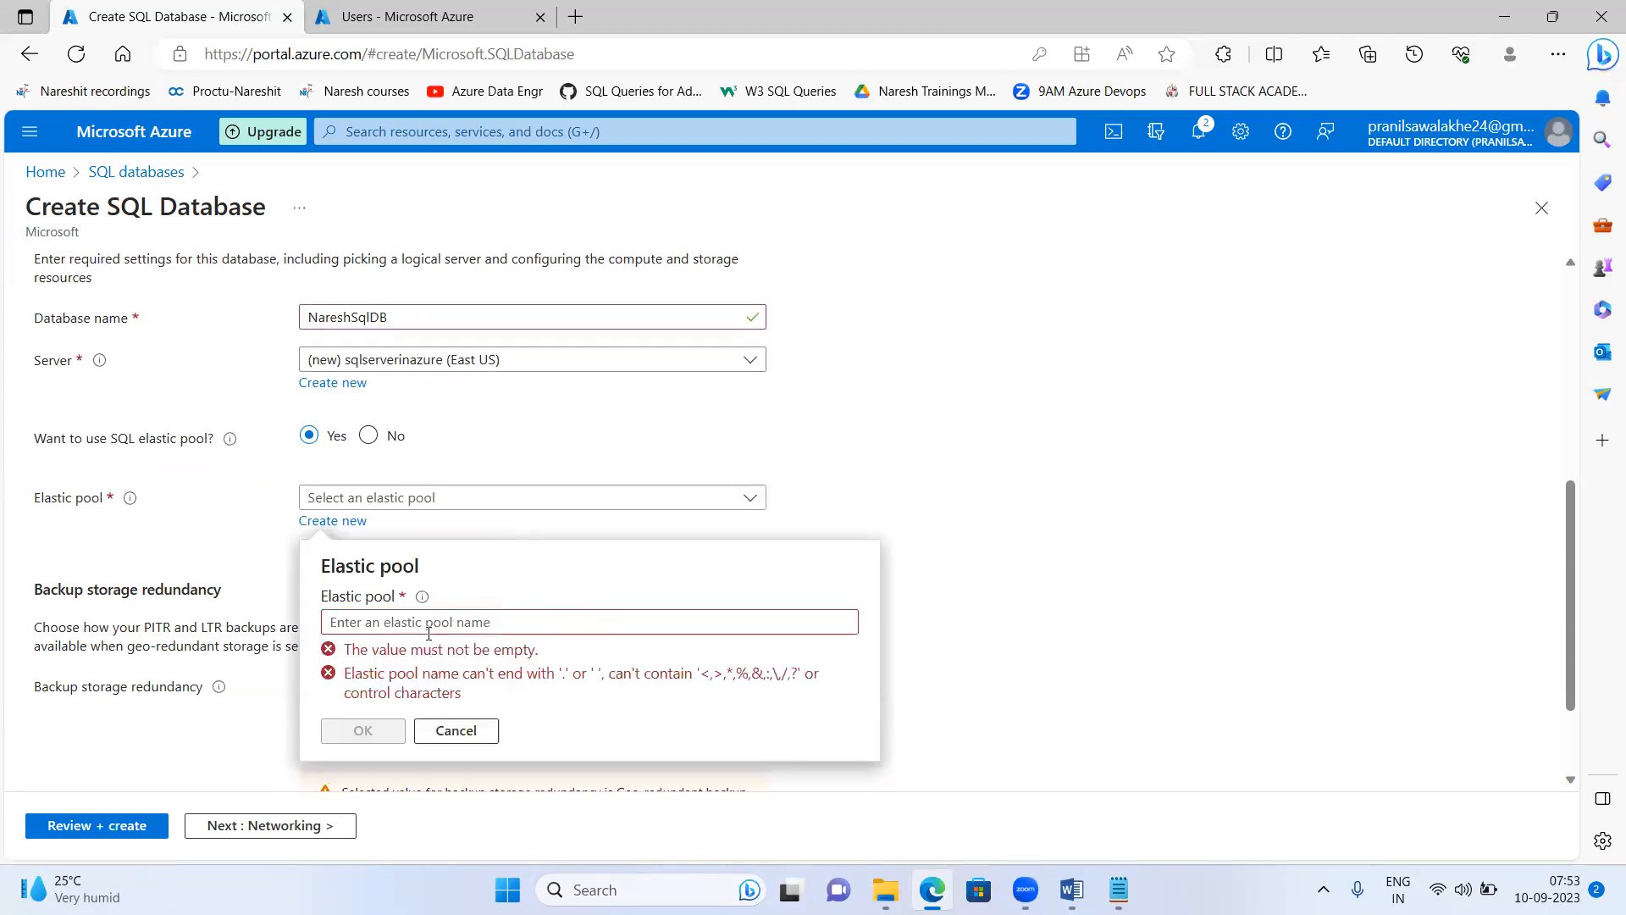
click(455, 730)
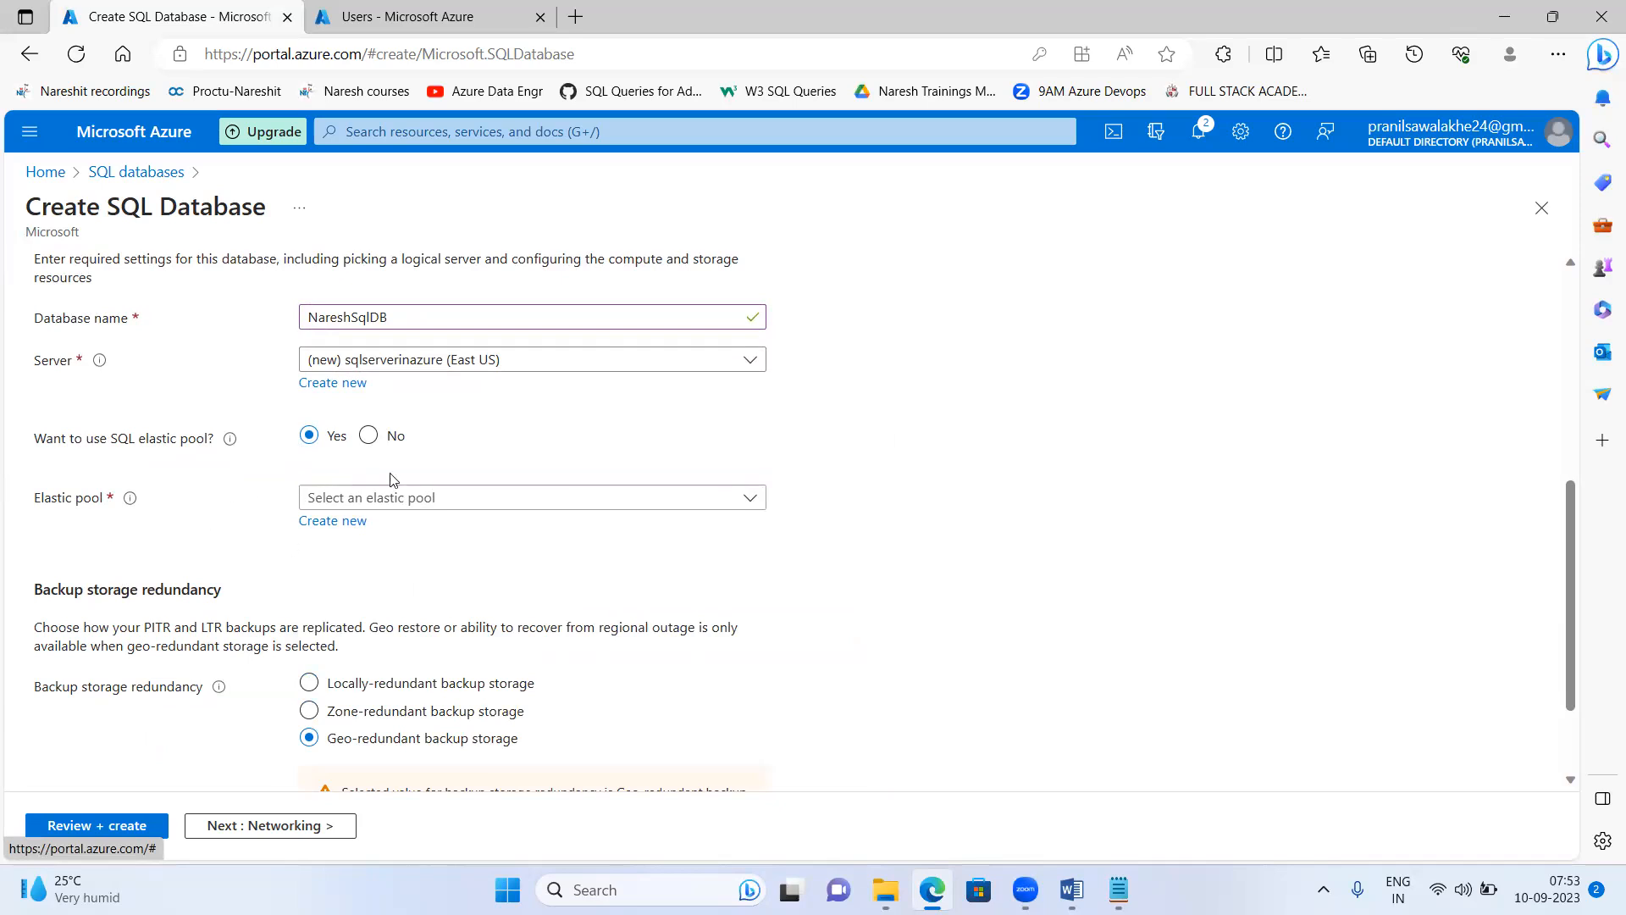
click(368, 436)
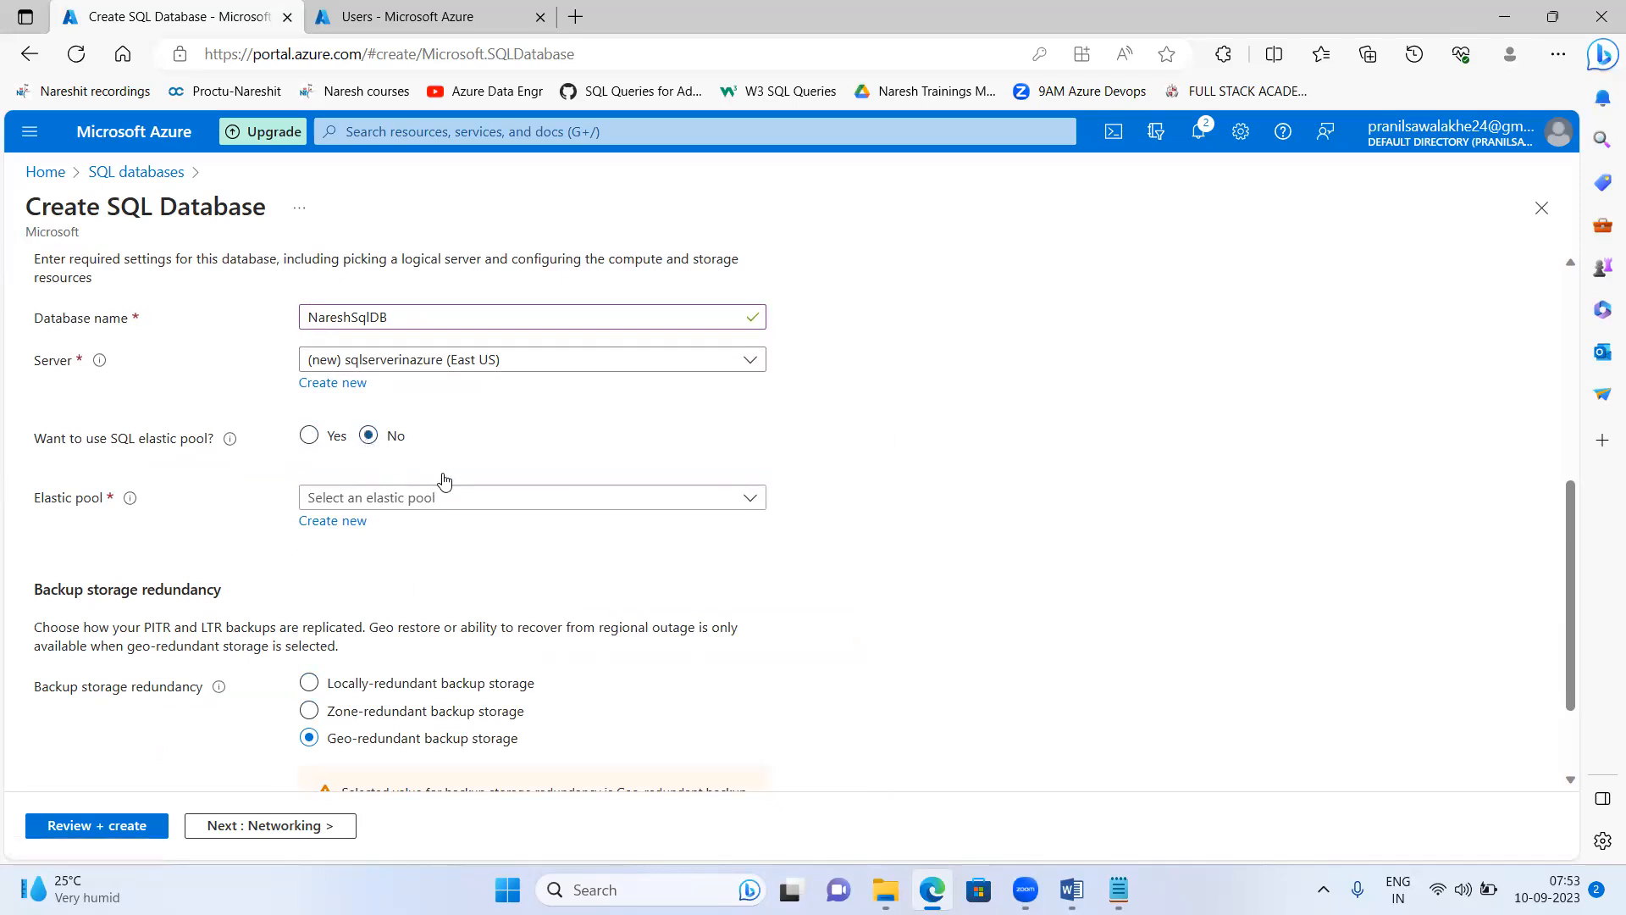
Try the Production workload environment and switch back to Development.
scroll(508, 475, down, 3)
scroll(596, 569, up, 5)
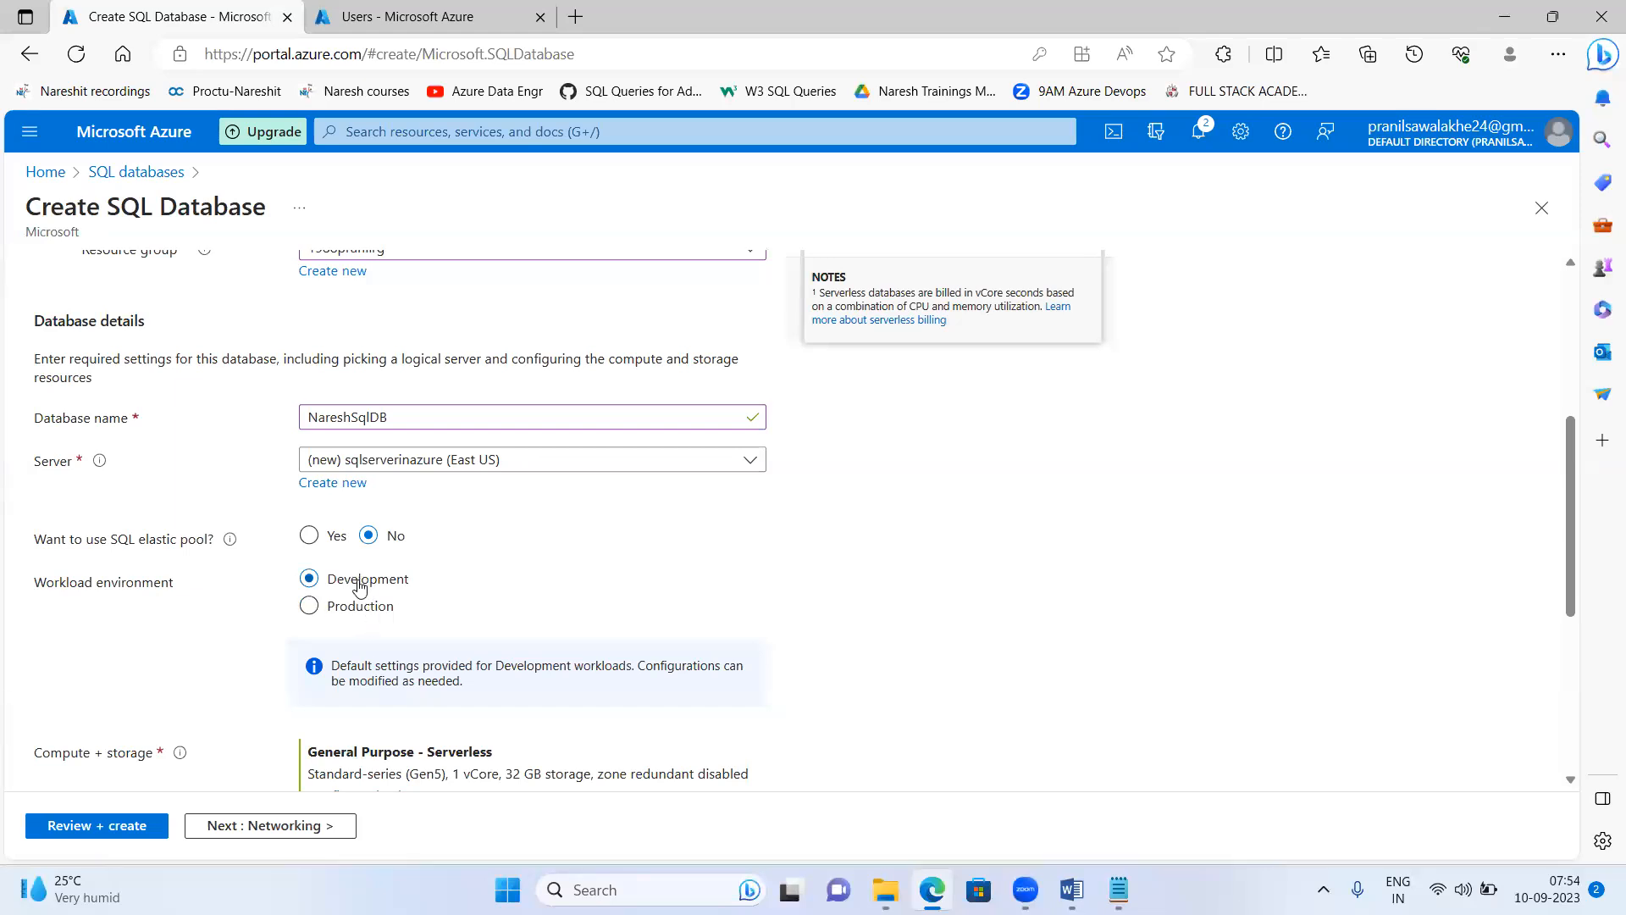
click(363, 607)
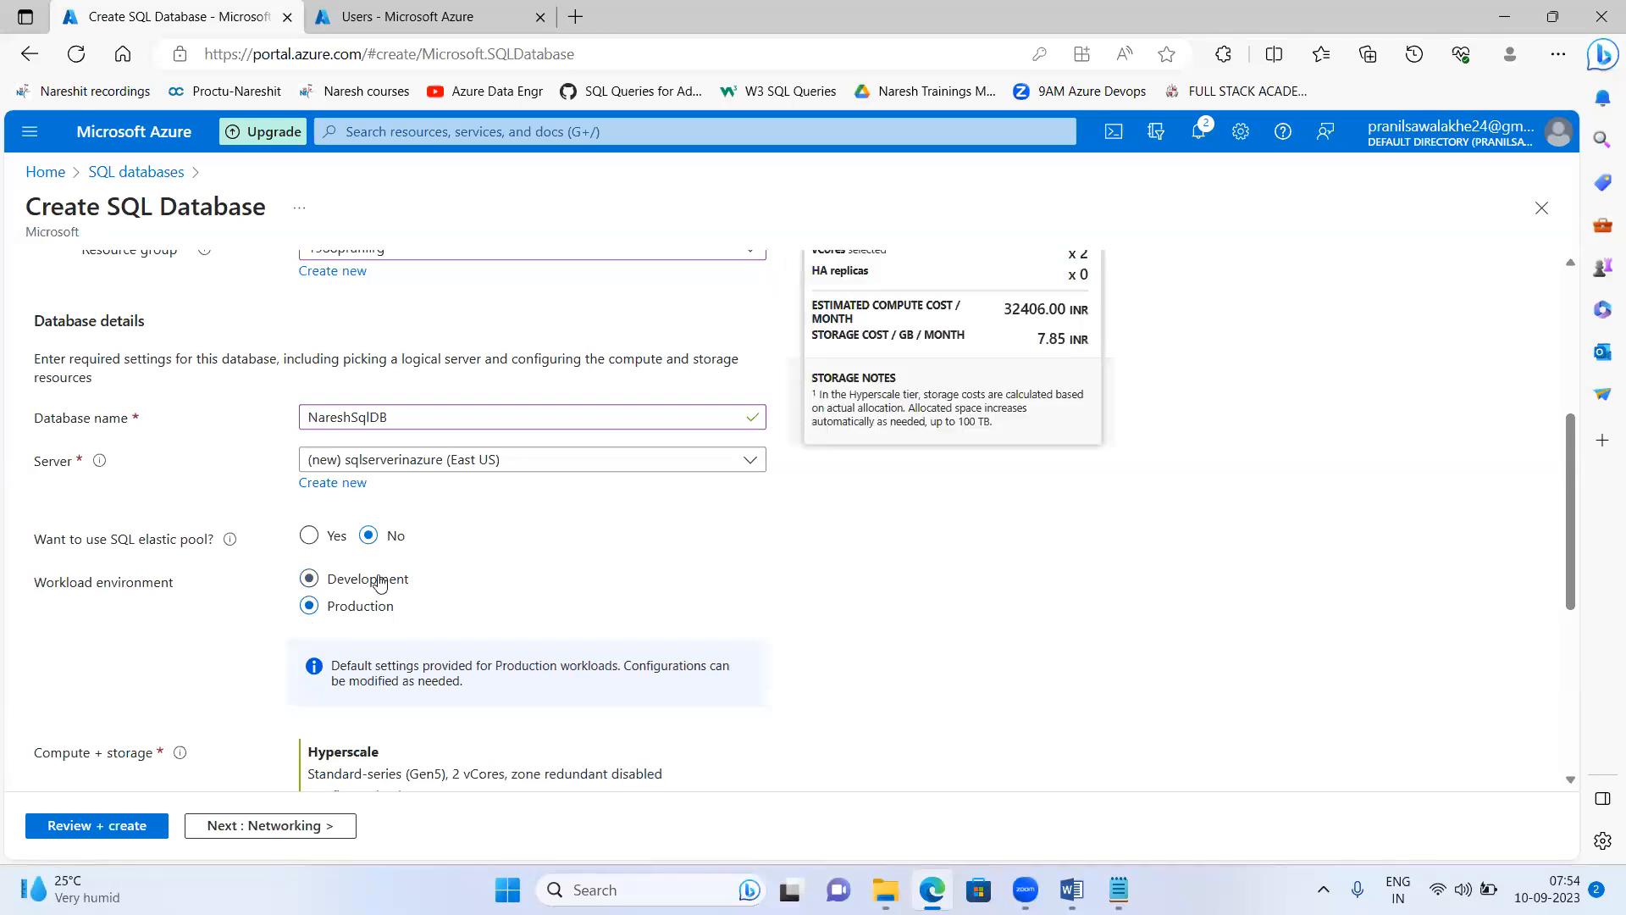
click(348, 582)
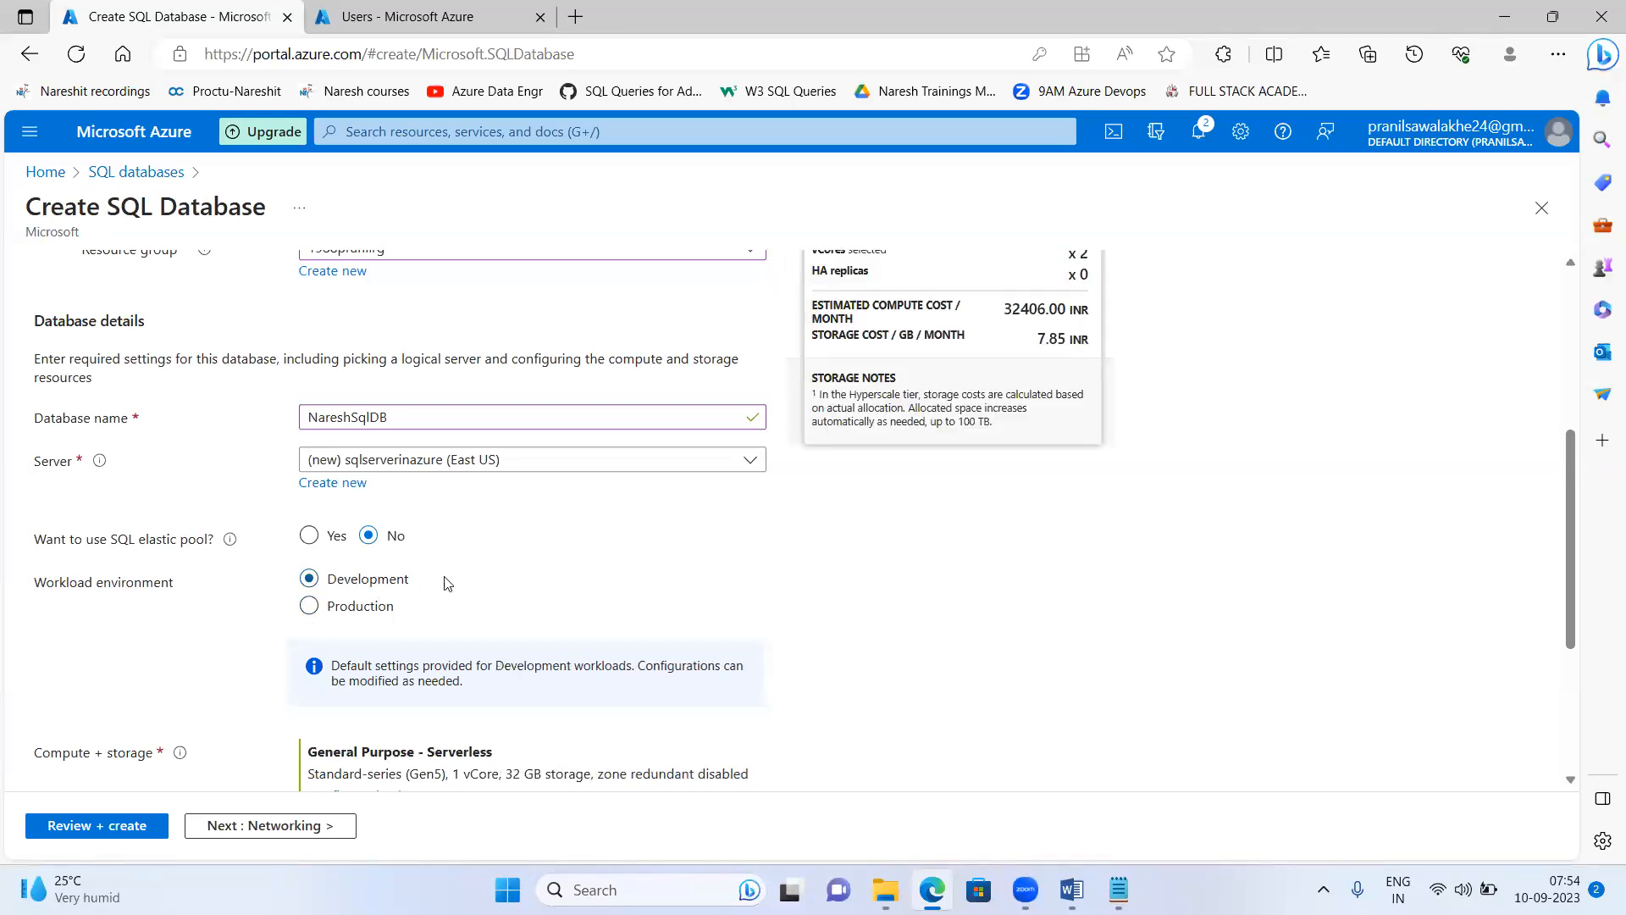
Open the database's compute and storage configuration and compare the service tiers, keeping General Purpose (Most budget friendly, Serverless compute).
scroll(461, 583, down, 3)
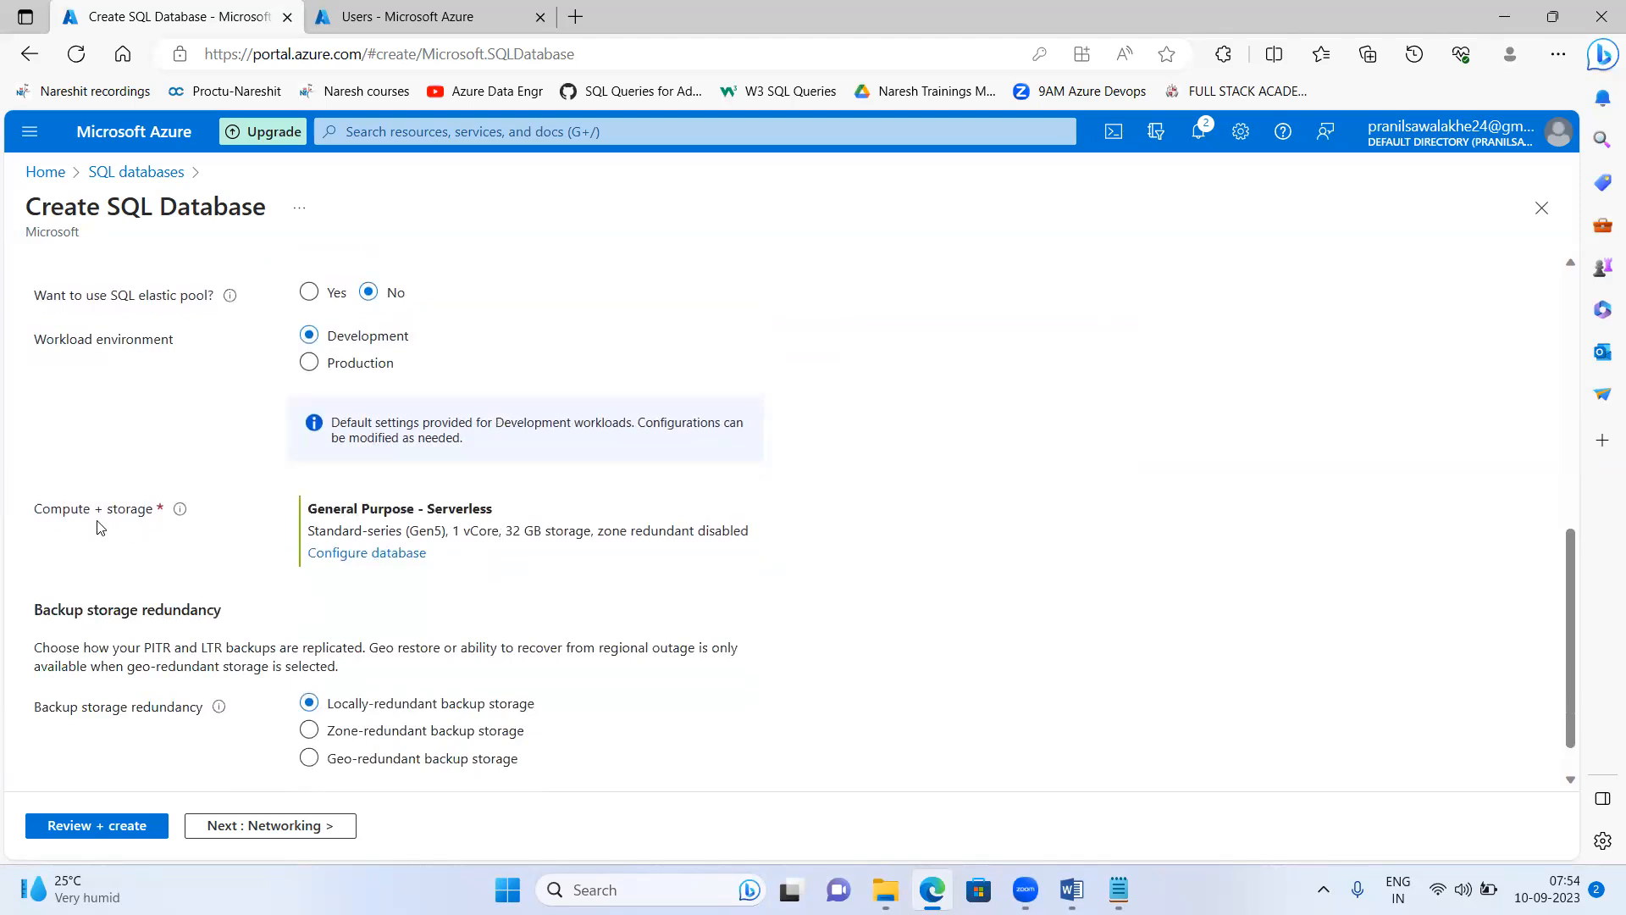
click(380, 555)
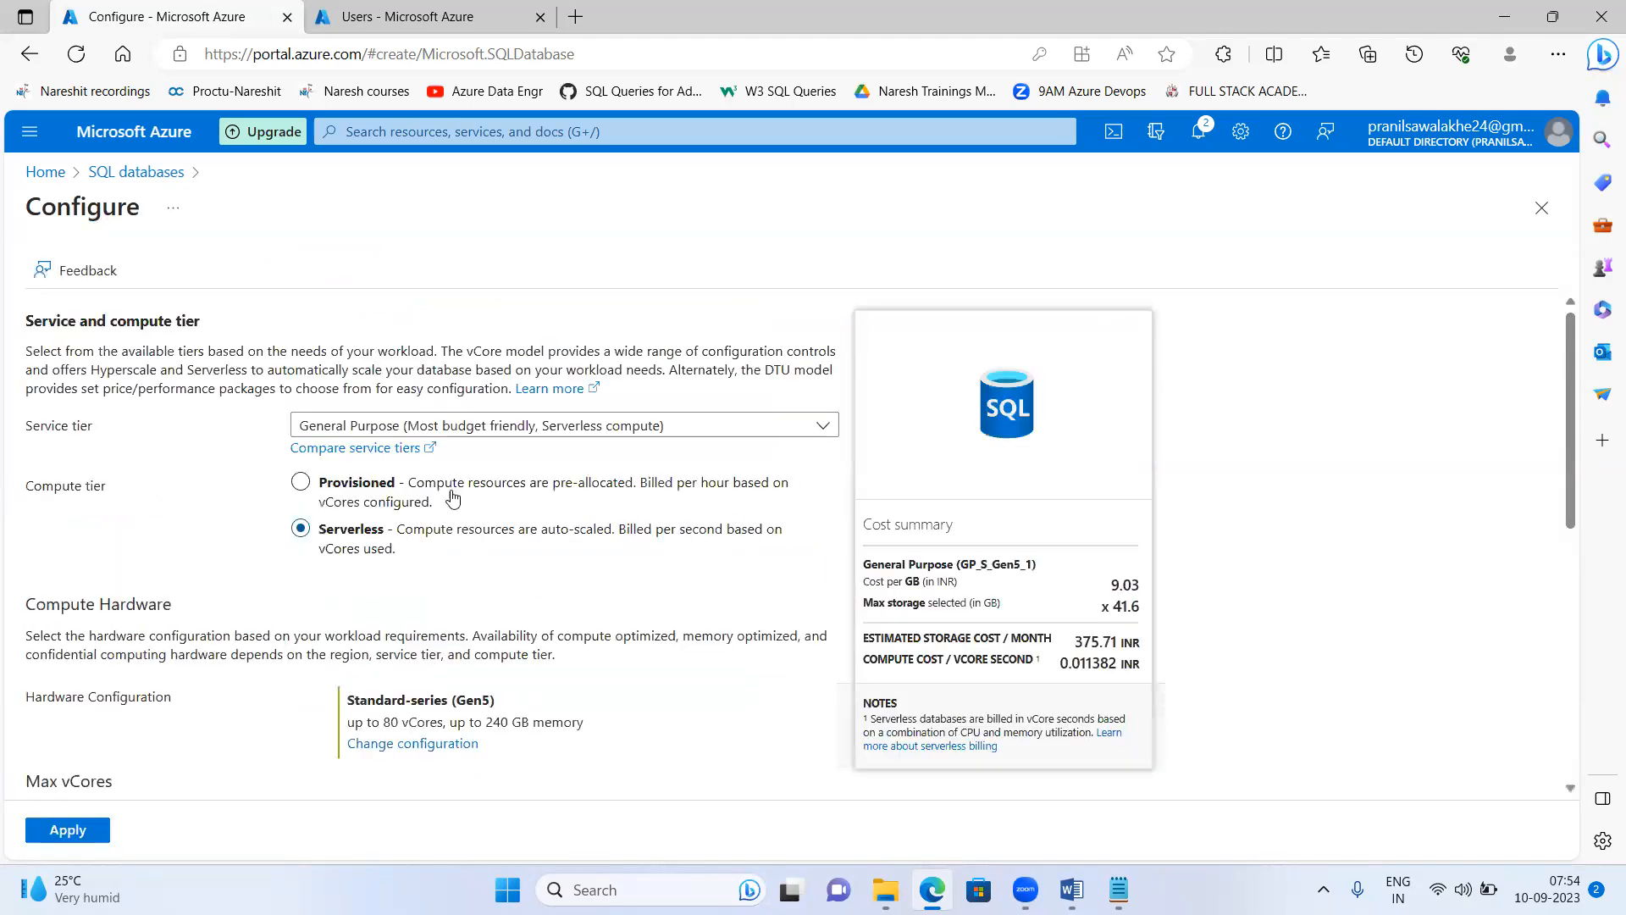
click(446, 435)
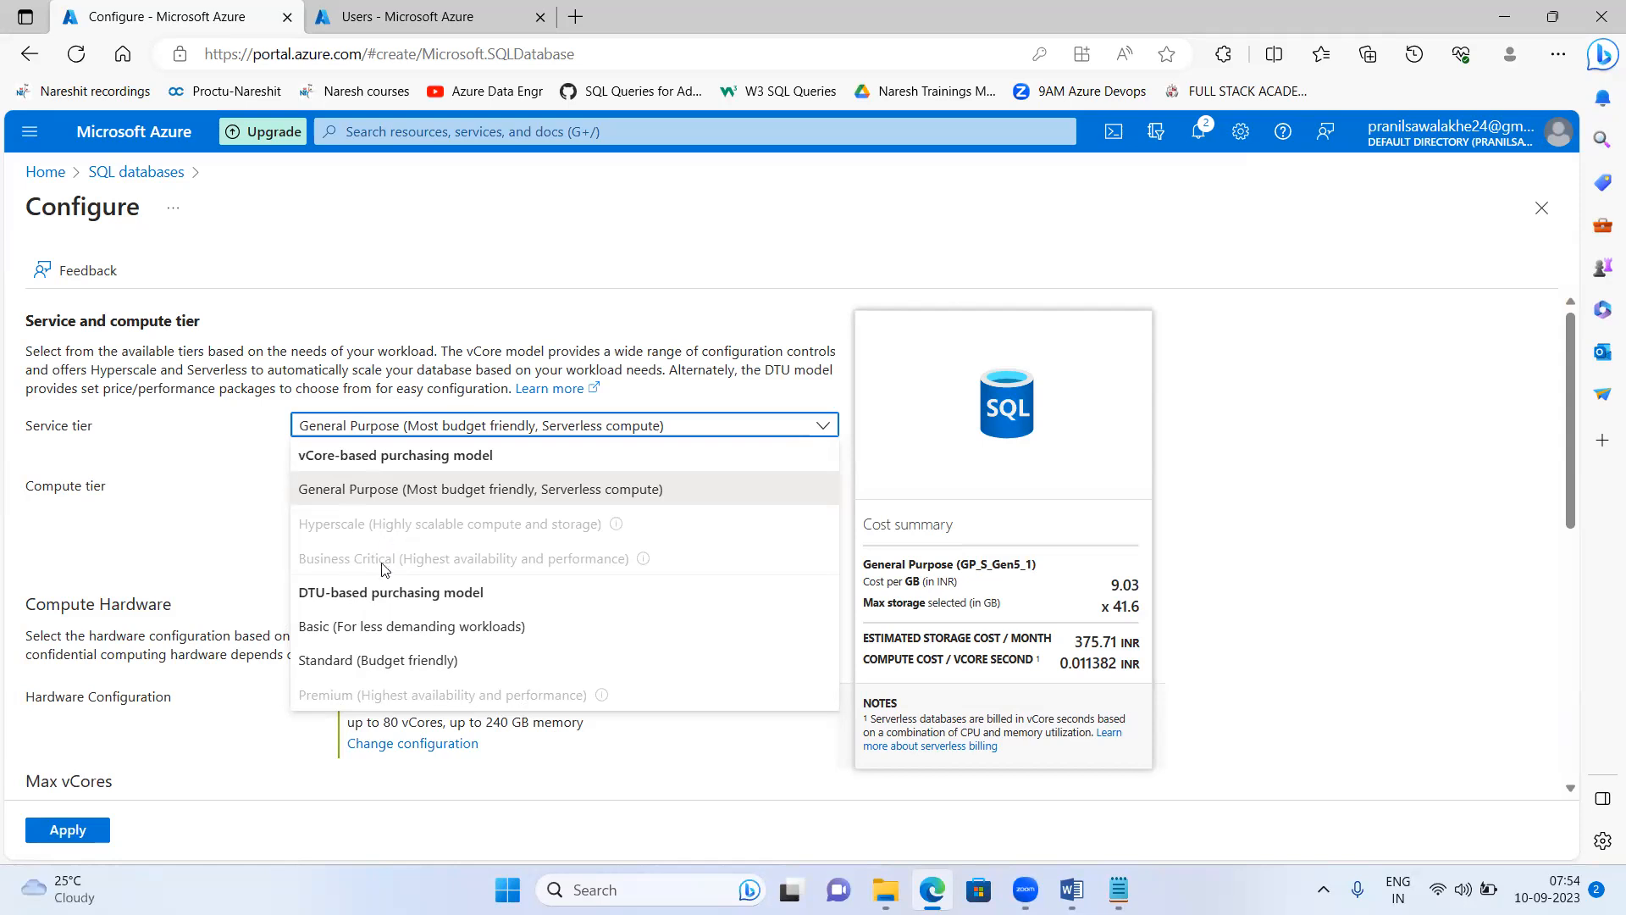
click(153, 519)
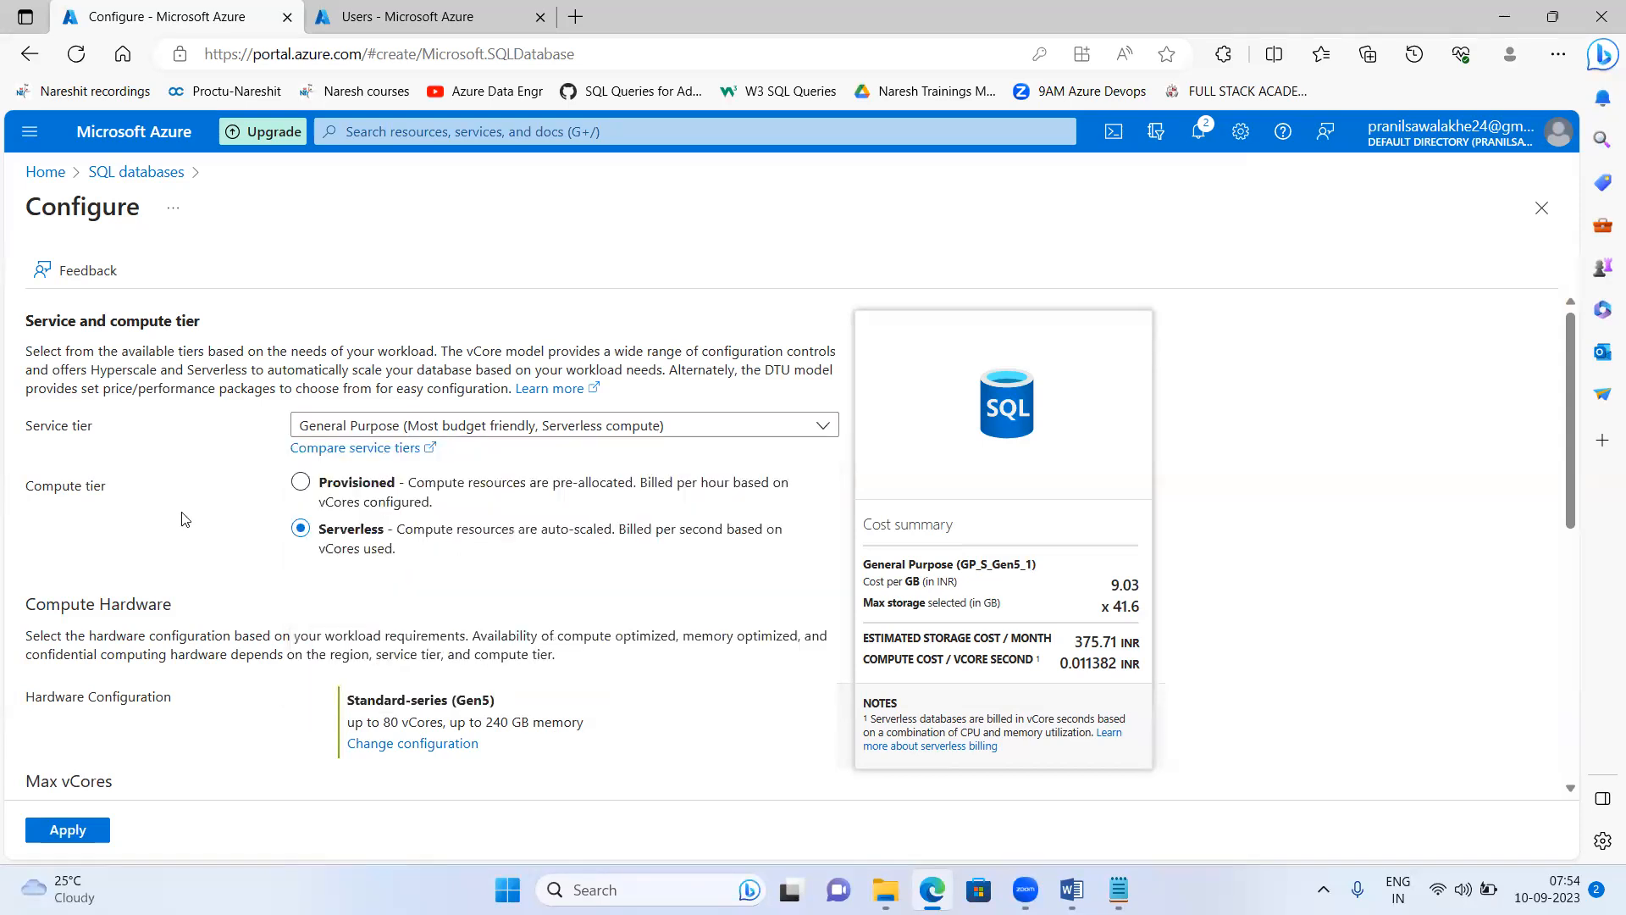
scroll(561, 786, down, 3)
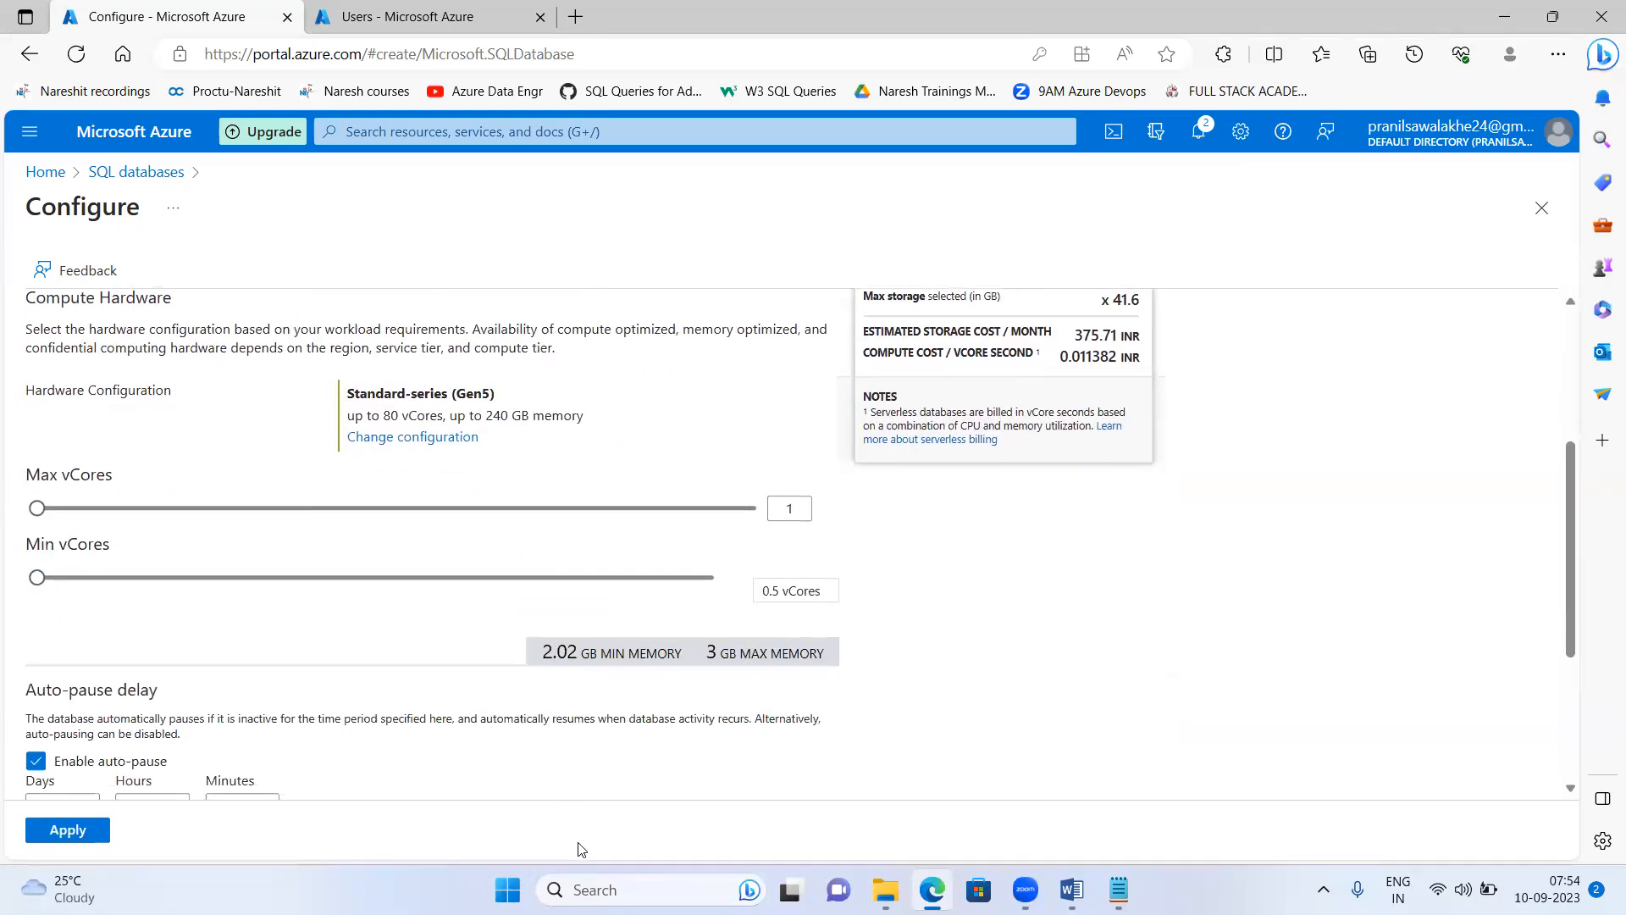
scroll(382, 551, up, 3)
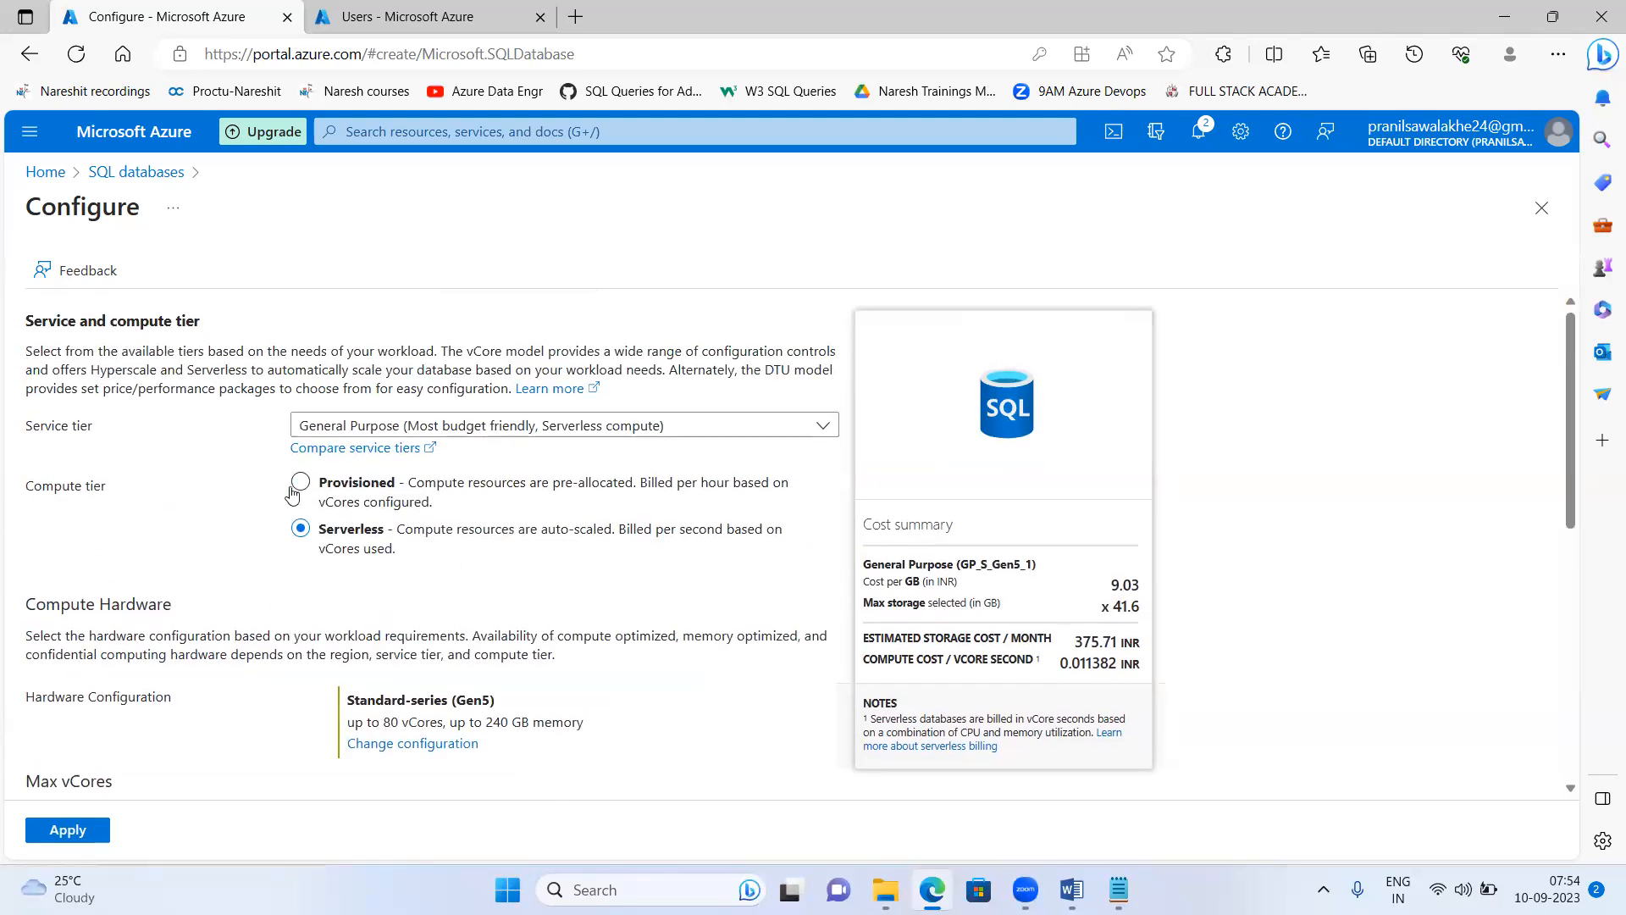
click(306, 430)
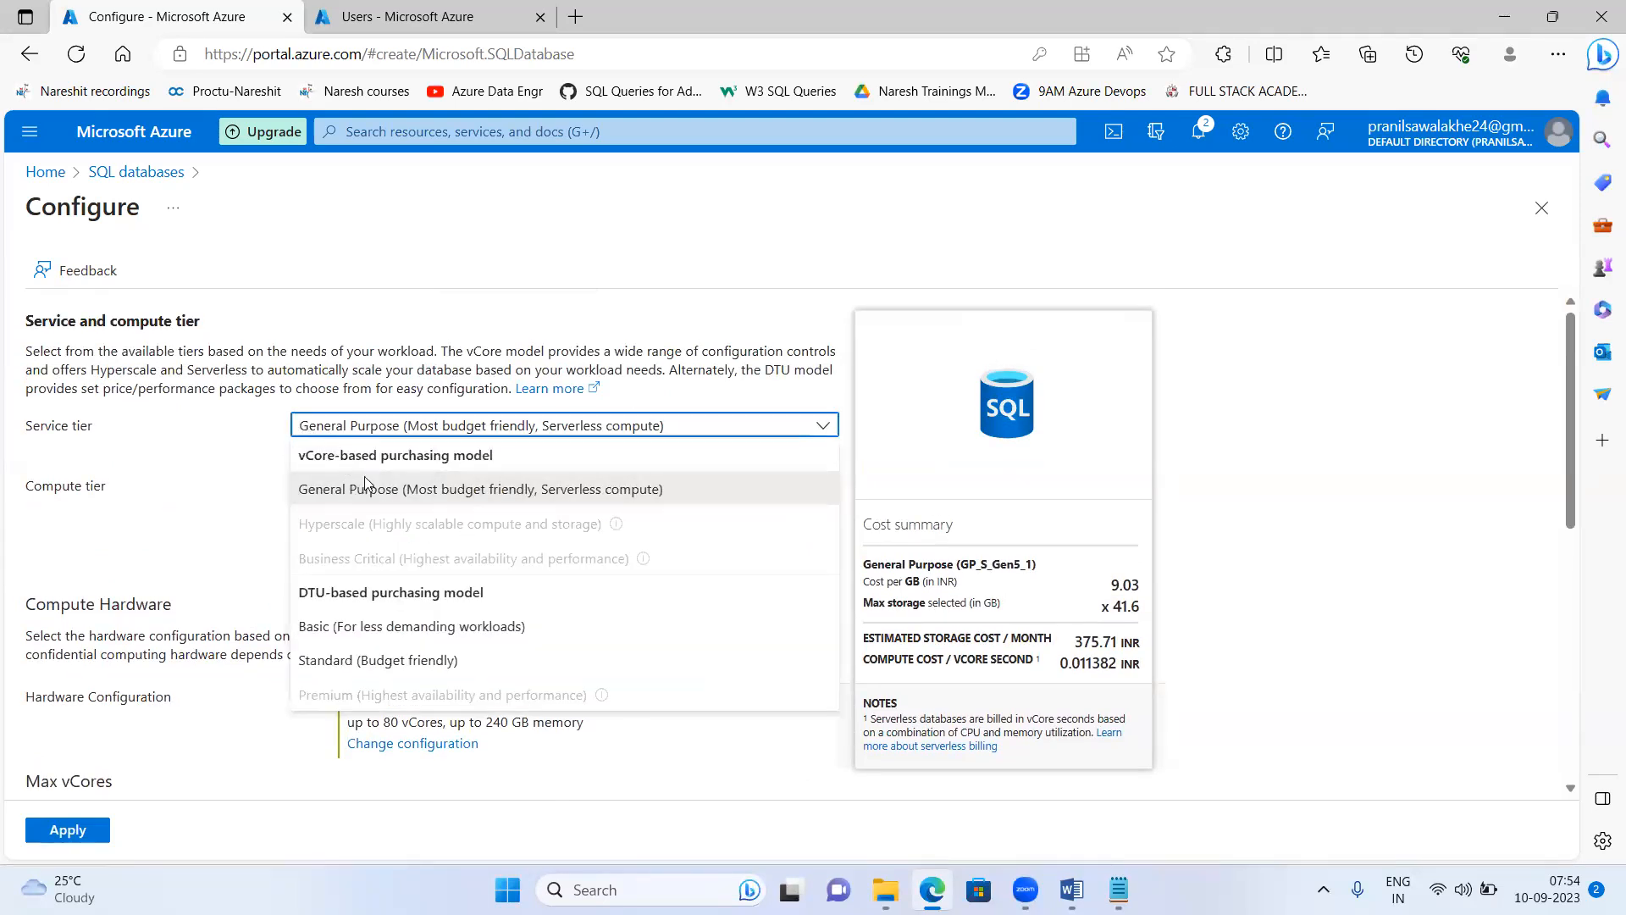
click(391, 499)
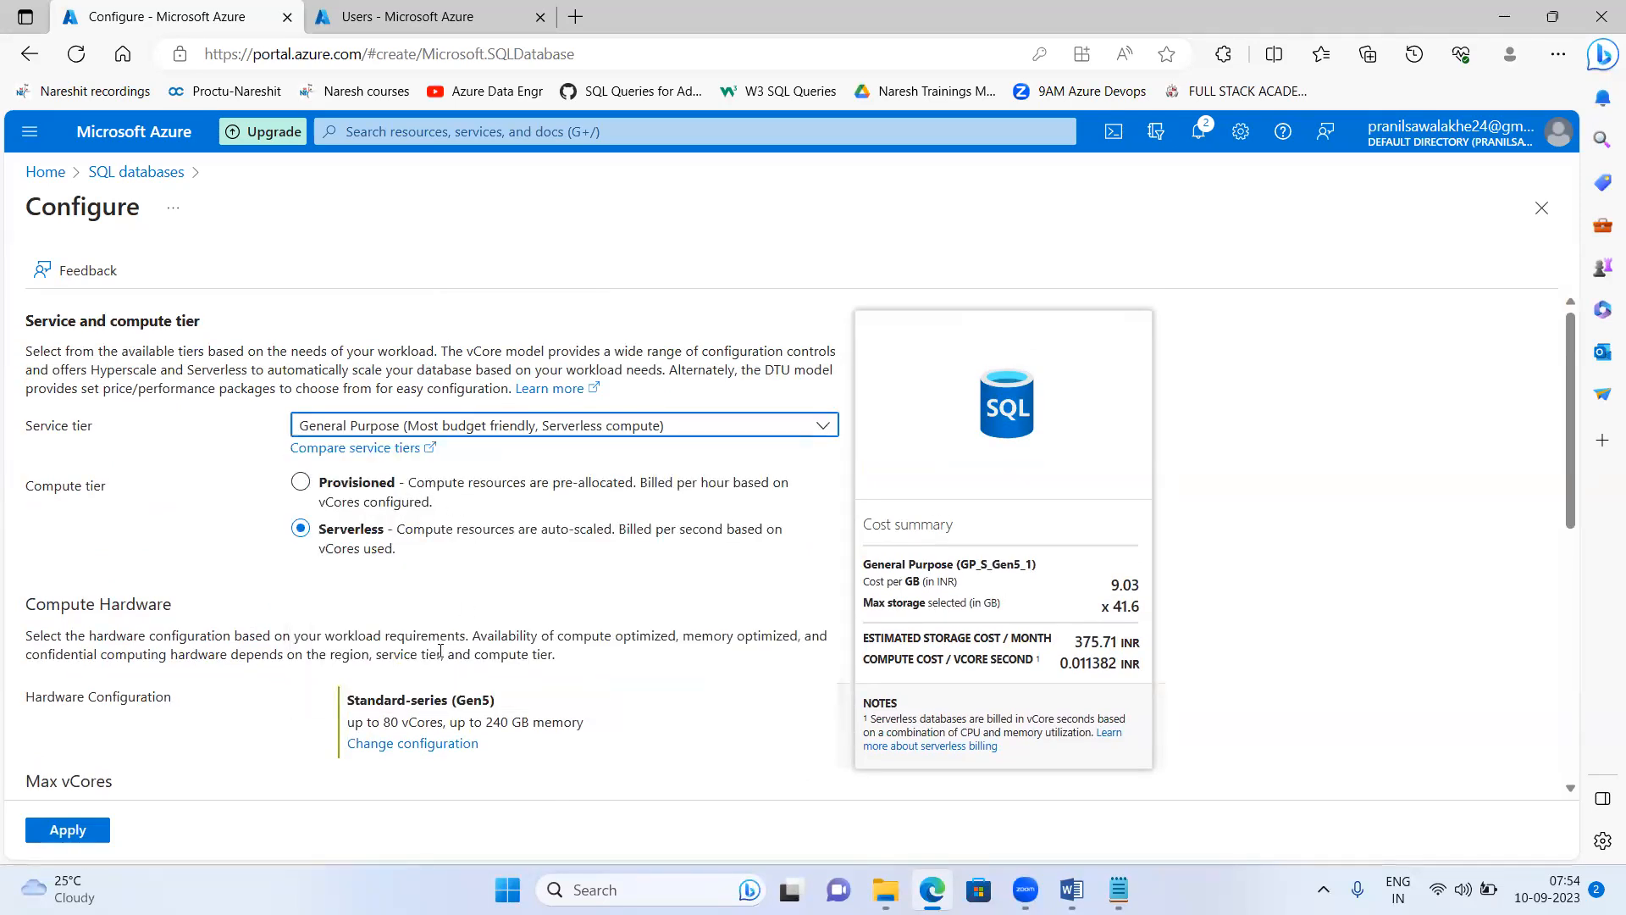
scroll(437, 666, down, 1)
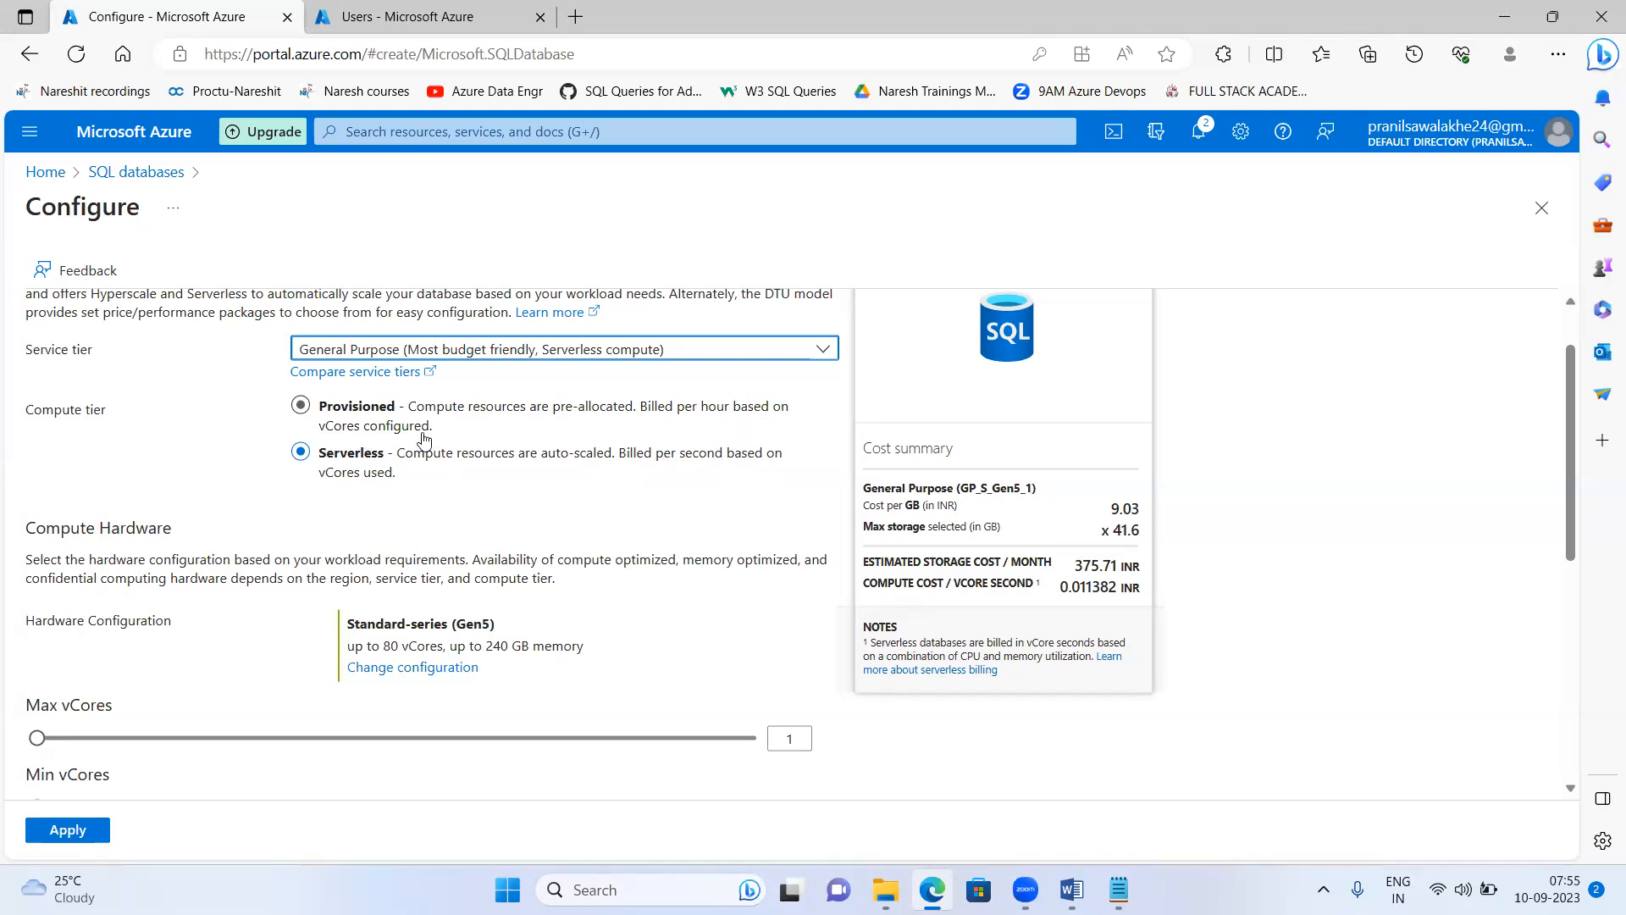
click(406, 351)
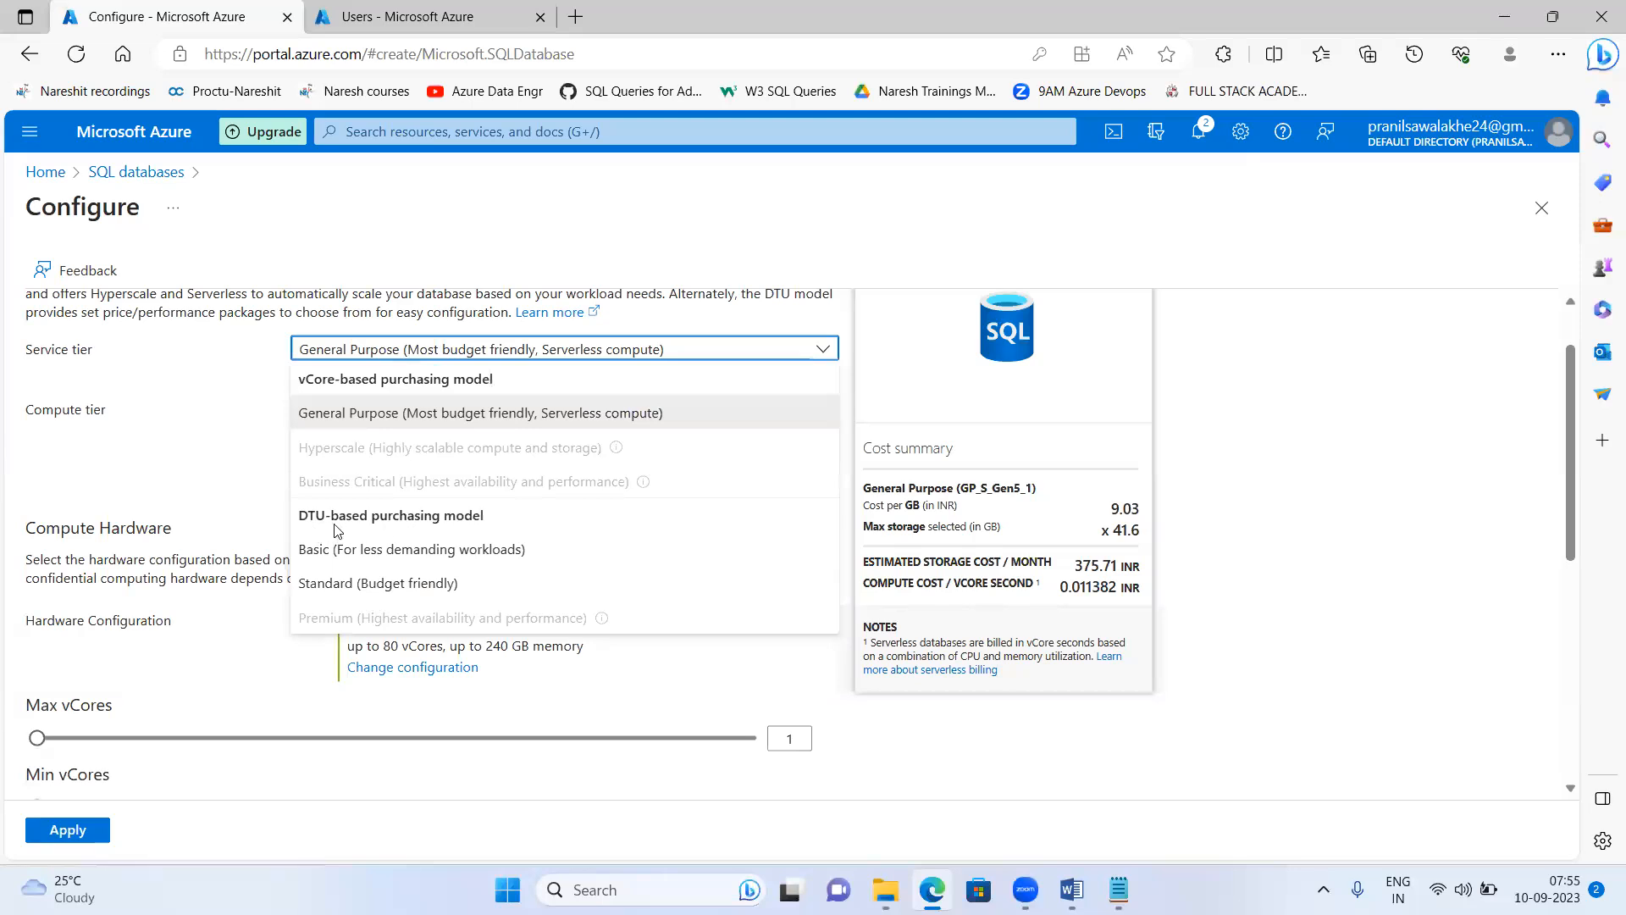
click(191, 434)
Set the serverless compute's Max vCores to 10.
scroll(254, 530, down, 2)
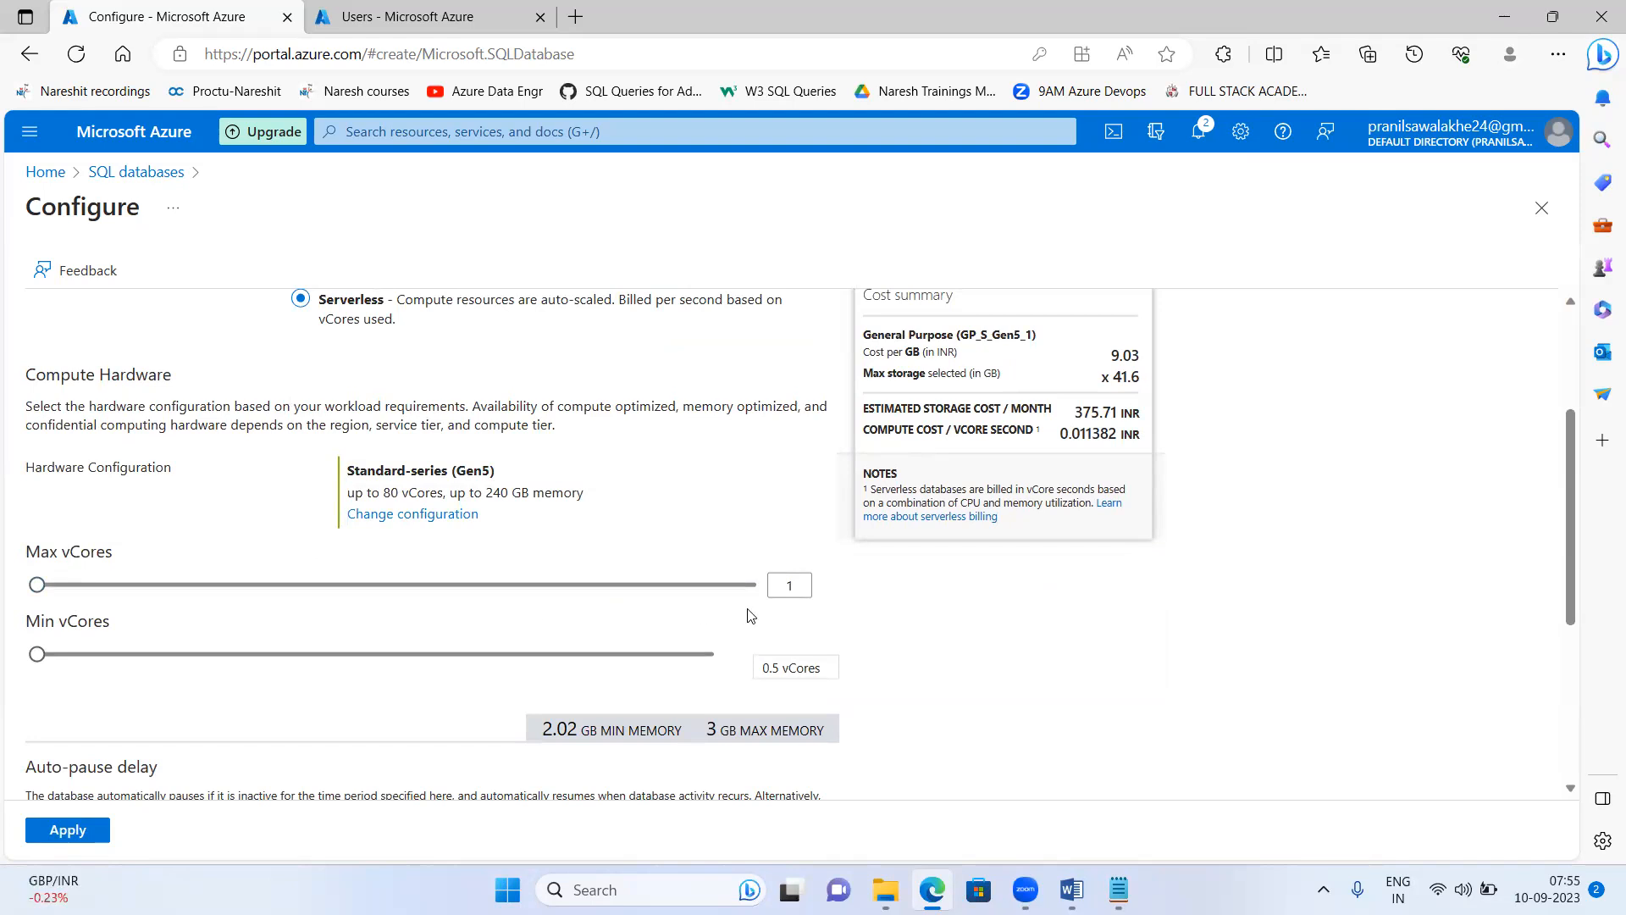
click(791, 591)
key(BackSpace)
text(10)
click(958, 654)
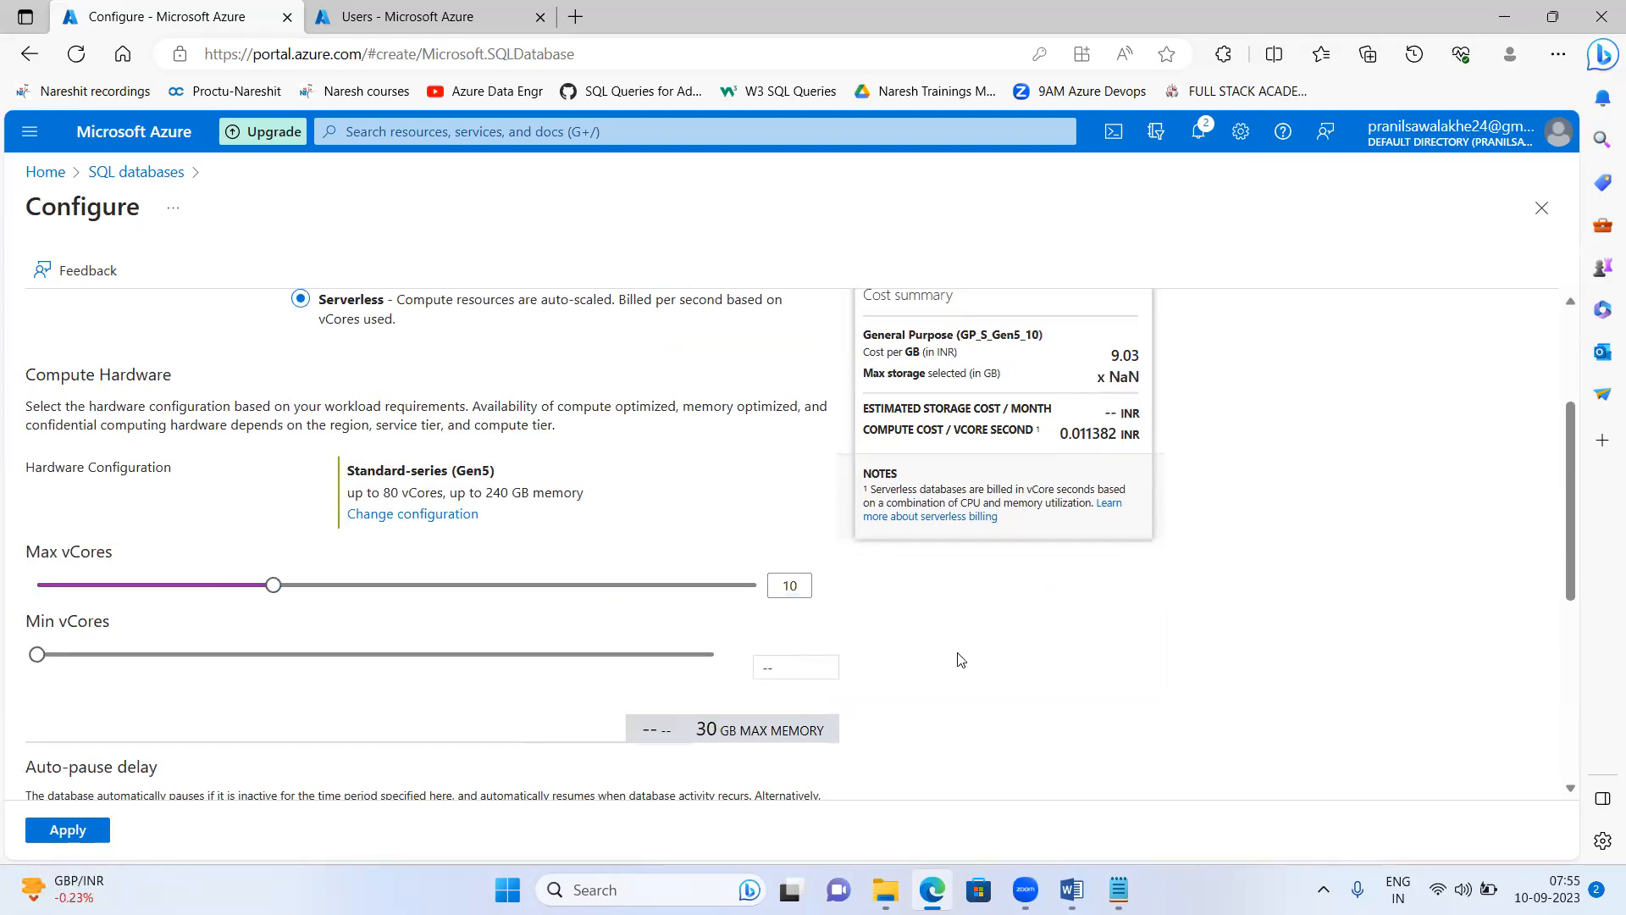
Review the serverless compute settings and cost summary, and look at the available hardware configurations, cancelling without changing the series.
scroll(956, 648, down, 2)
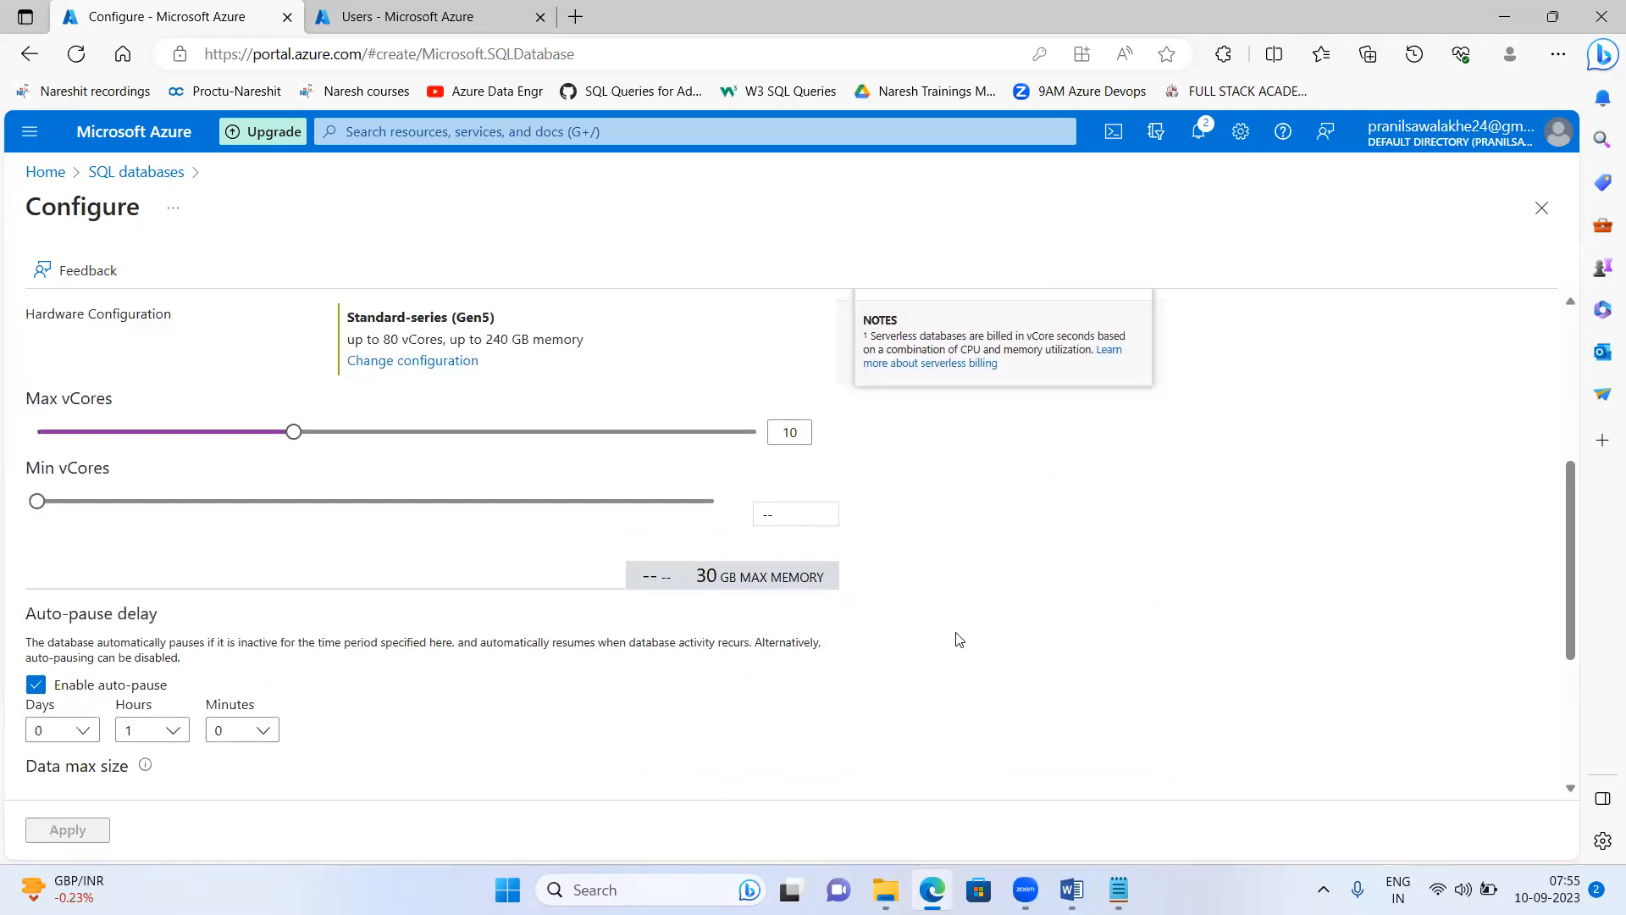
scroll(958, 639, up, 3)
scroll(1017, 672, up, 2)
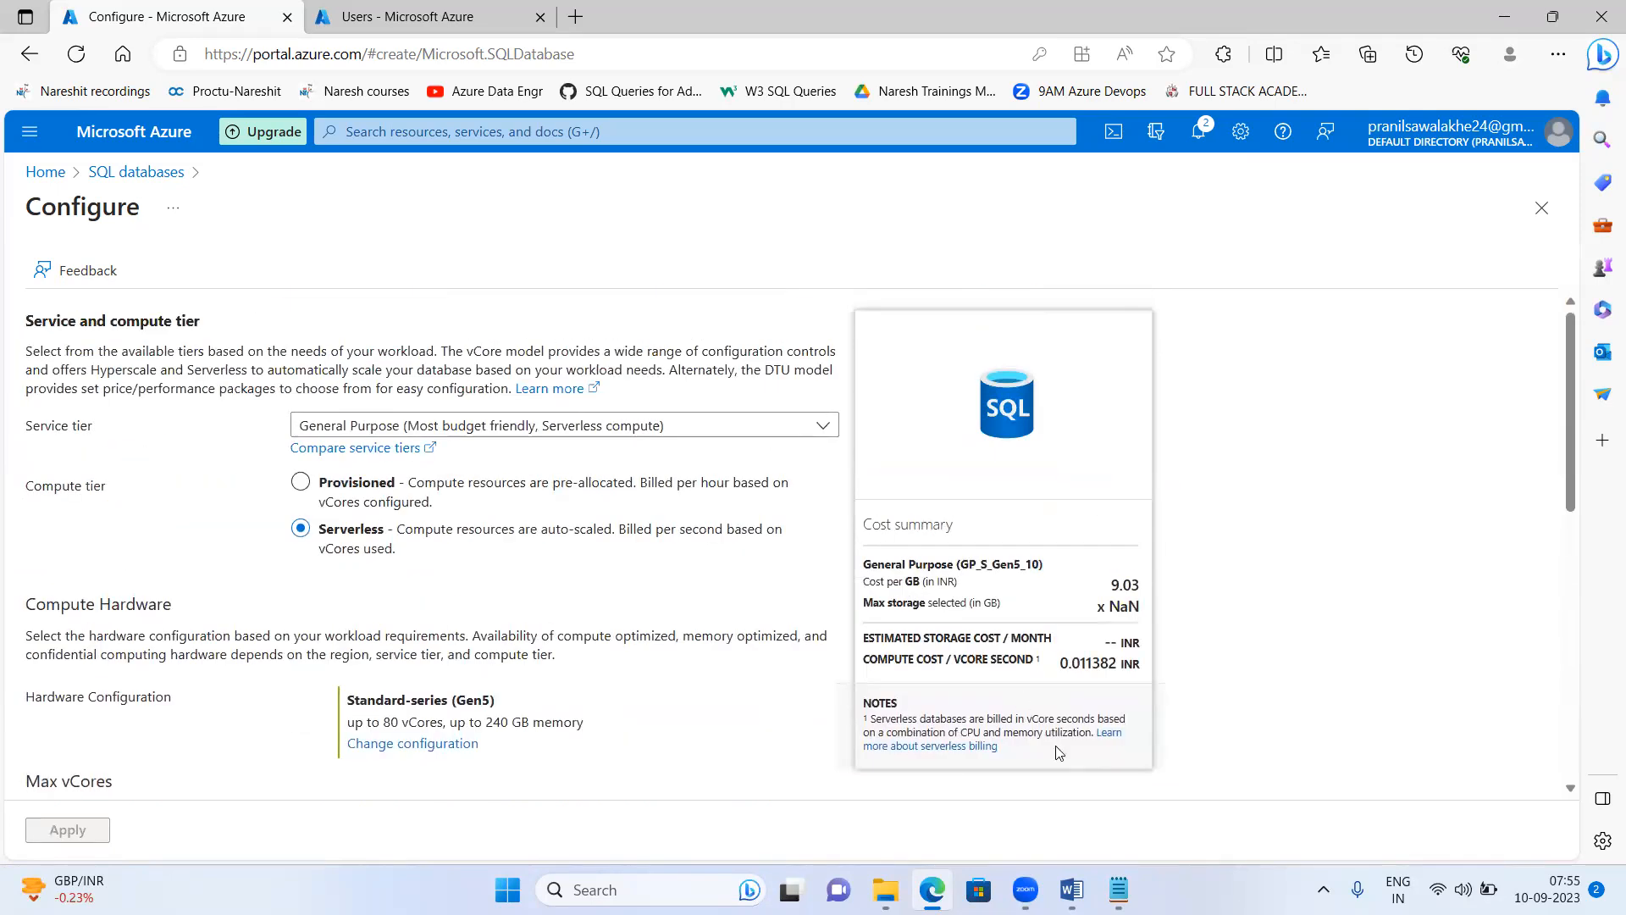
scroll(1115, 787, down, 4)
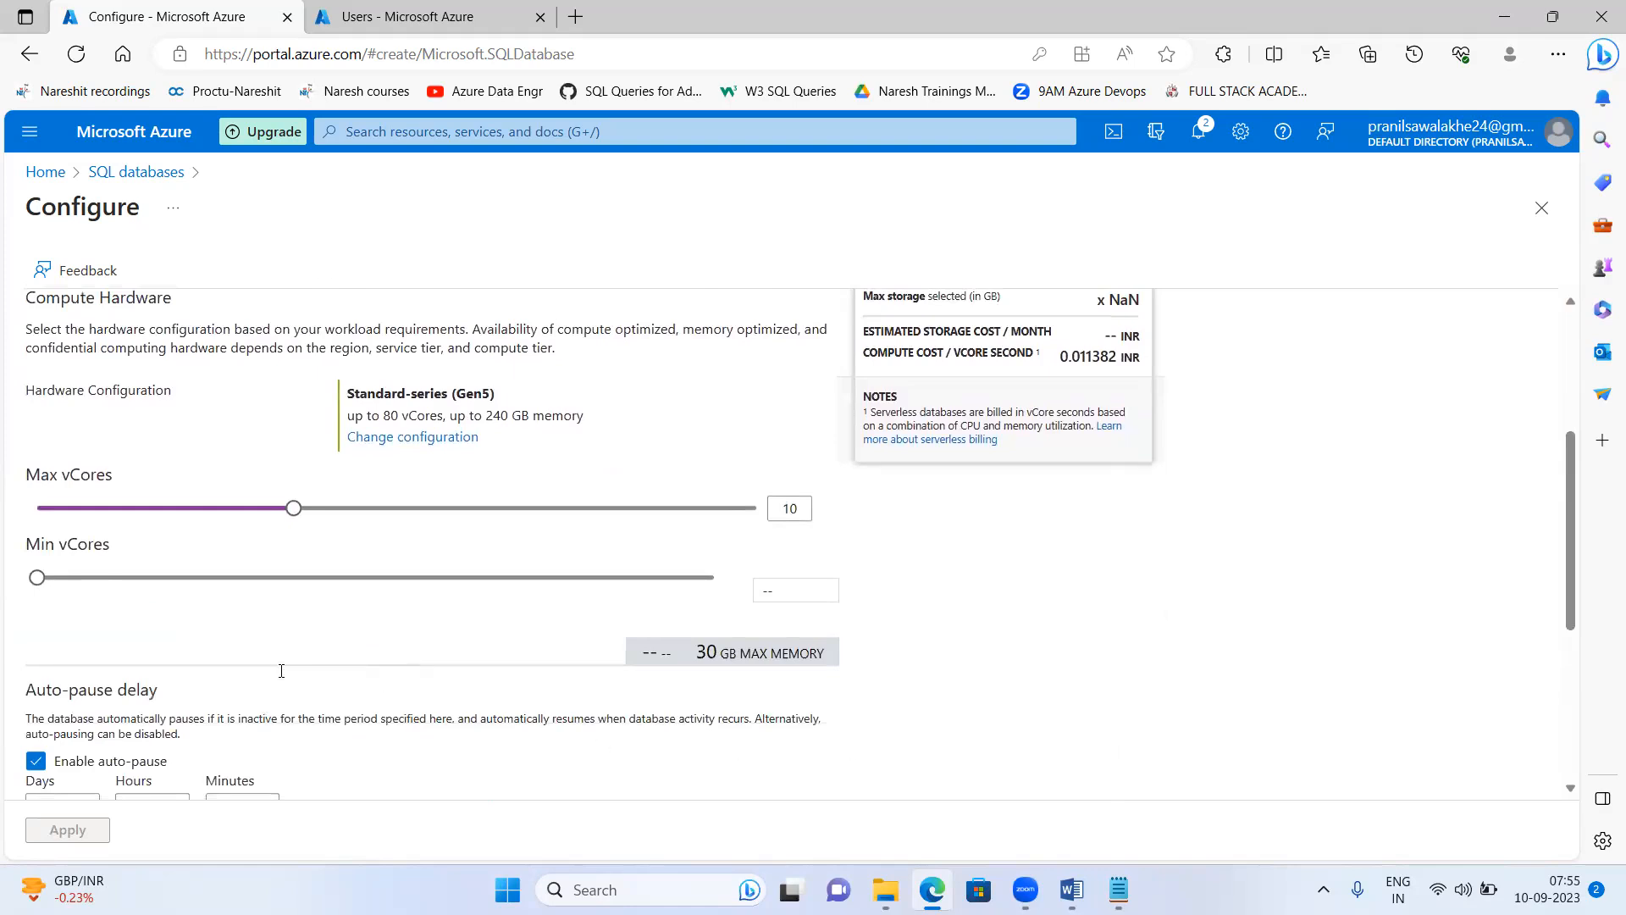
scroll(546, 661, down, 1)
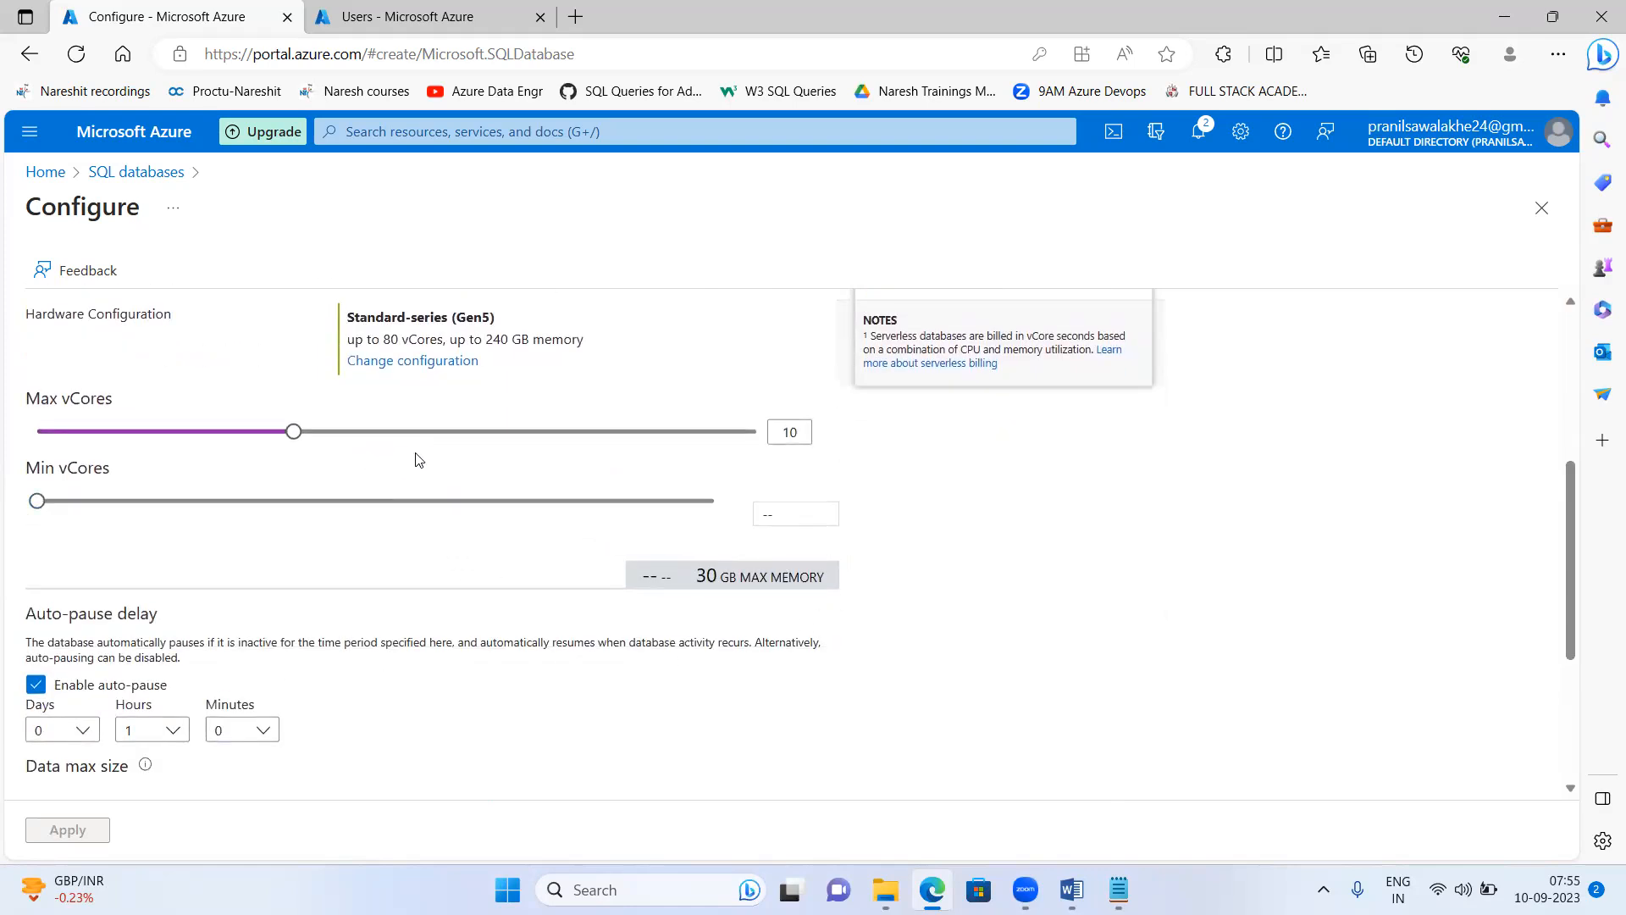
scroll(488, 474, up, 2)
scroll(488, 477, up, 3)
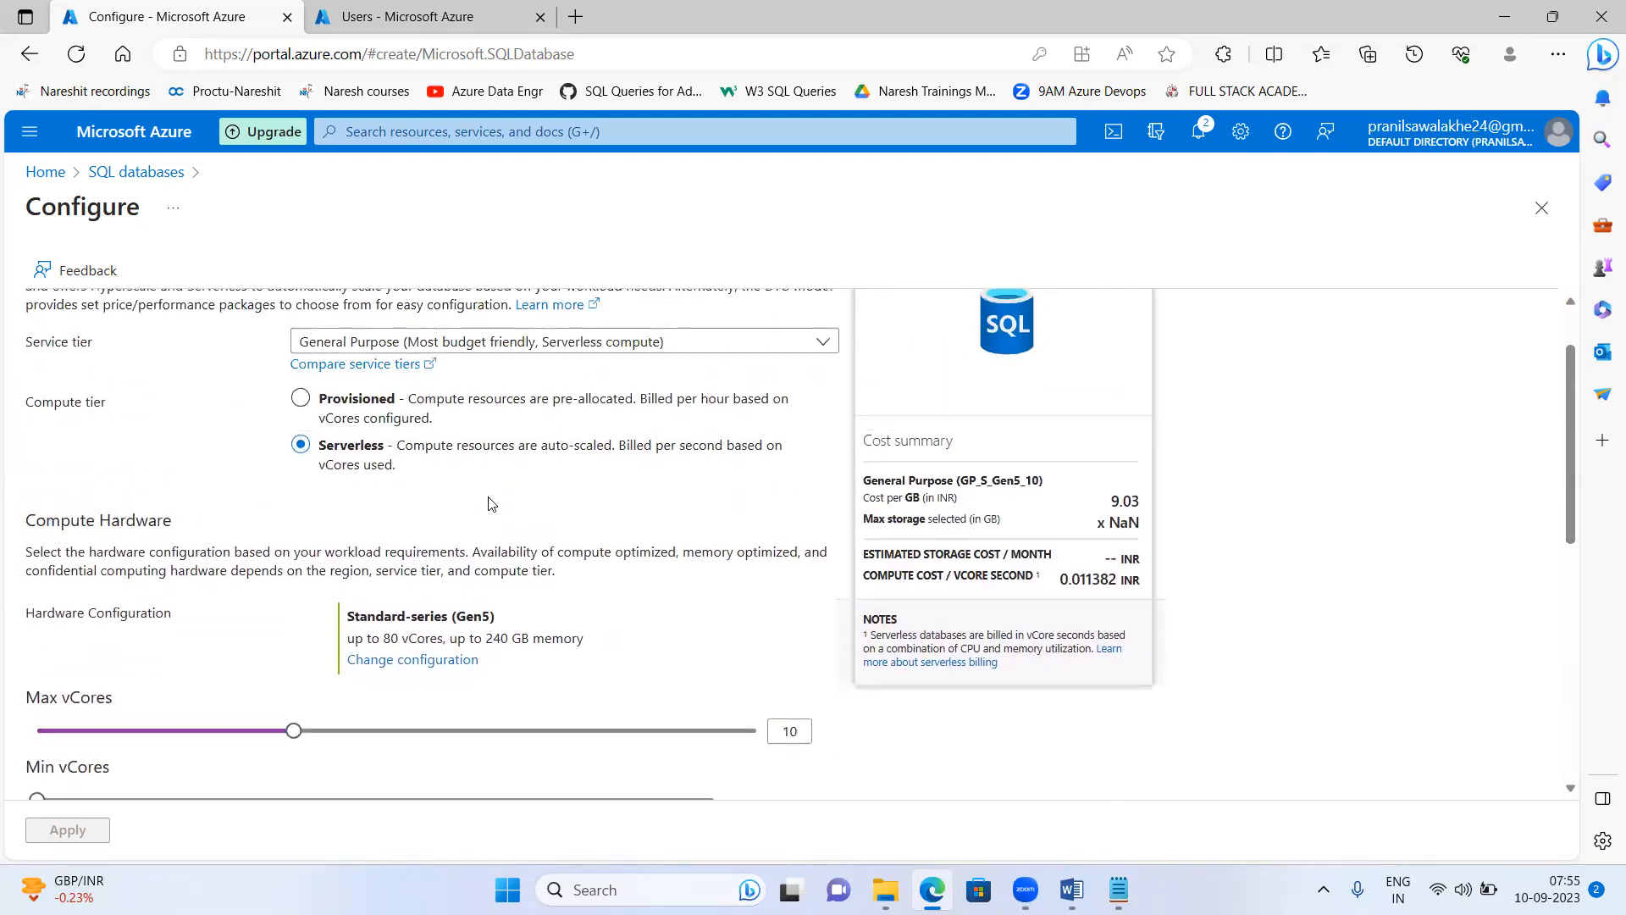
click(427, 668)
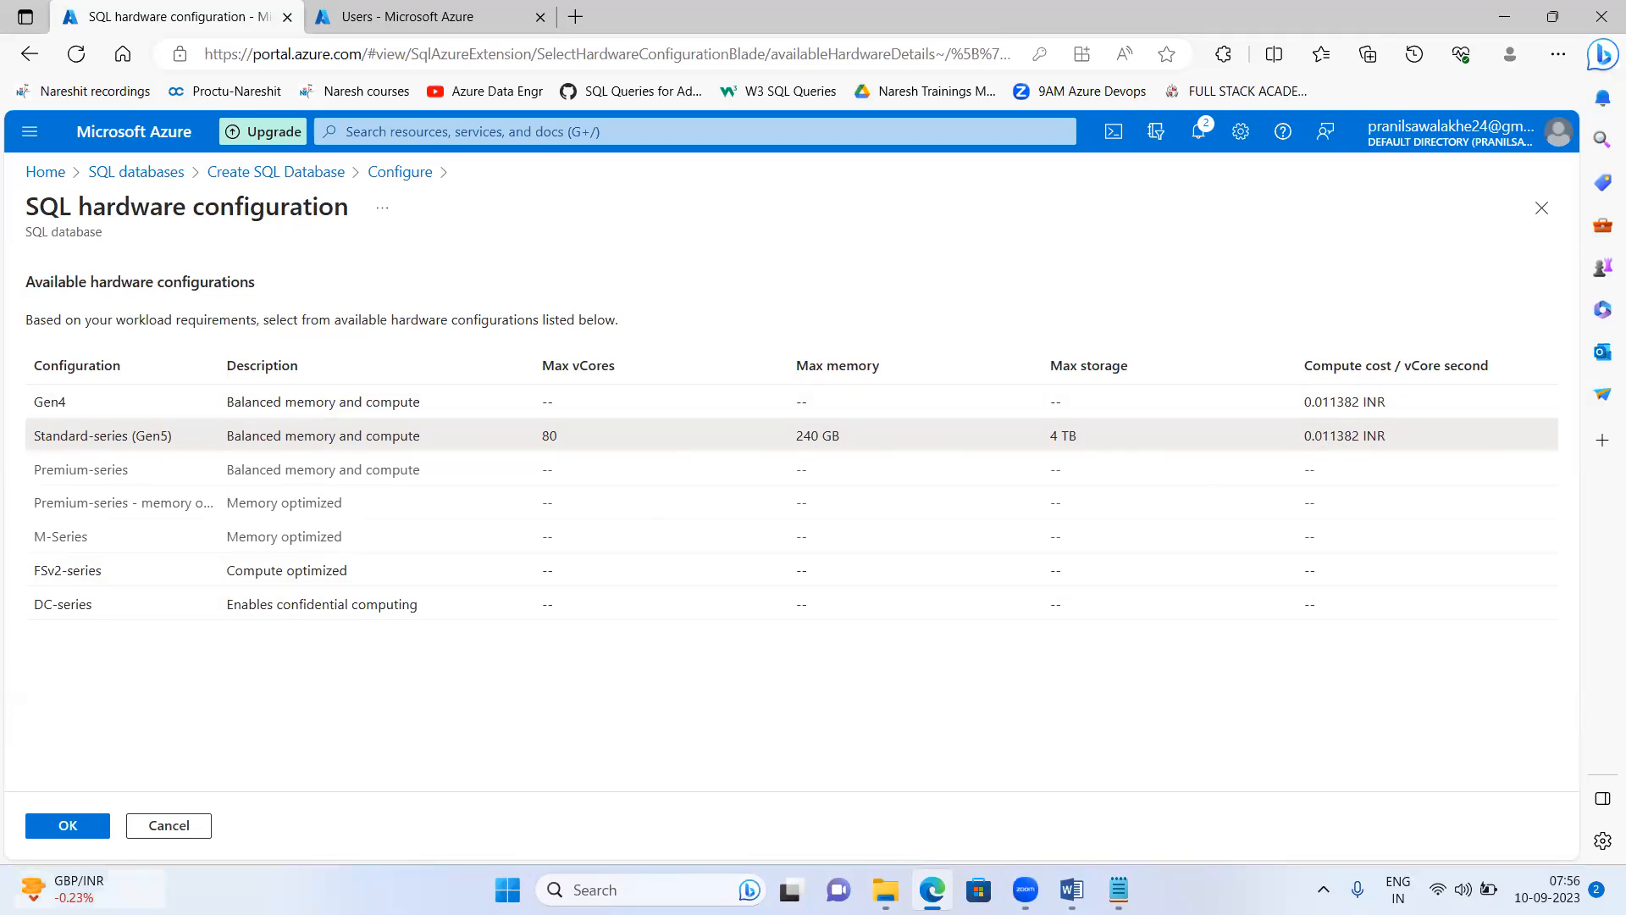
click(154, 824)
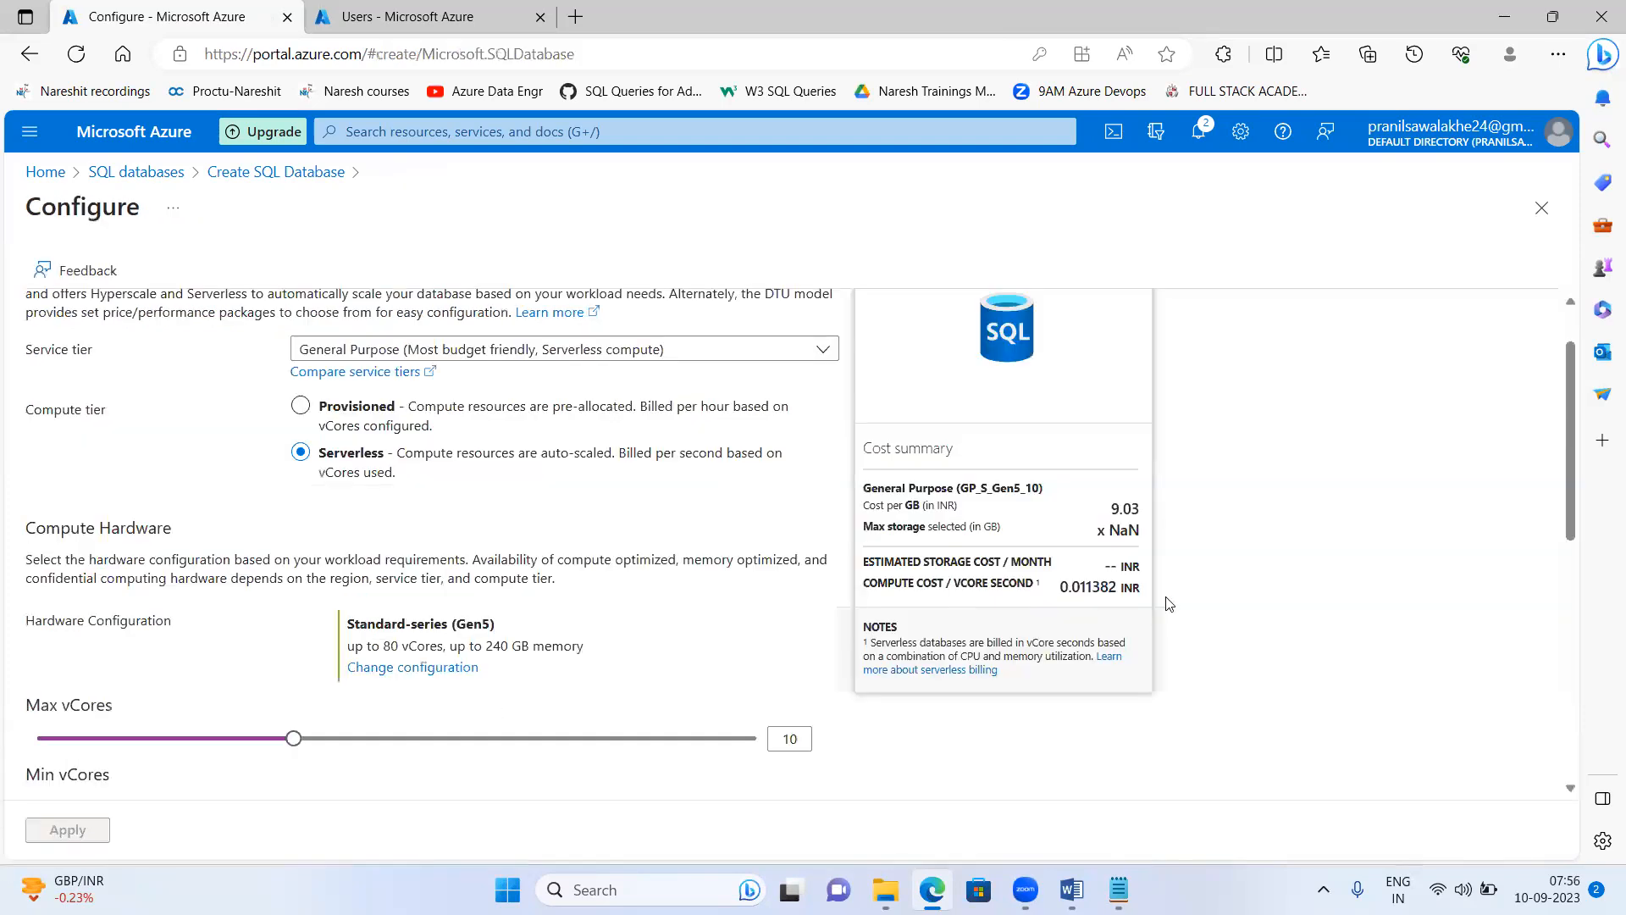
Set the serverless compute's Max vCores to 40.
scroll(815, 750, down, 2)
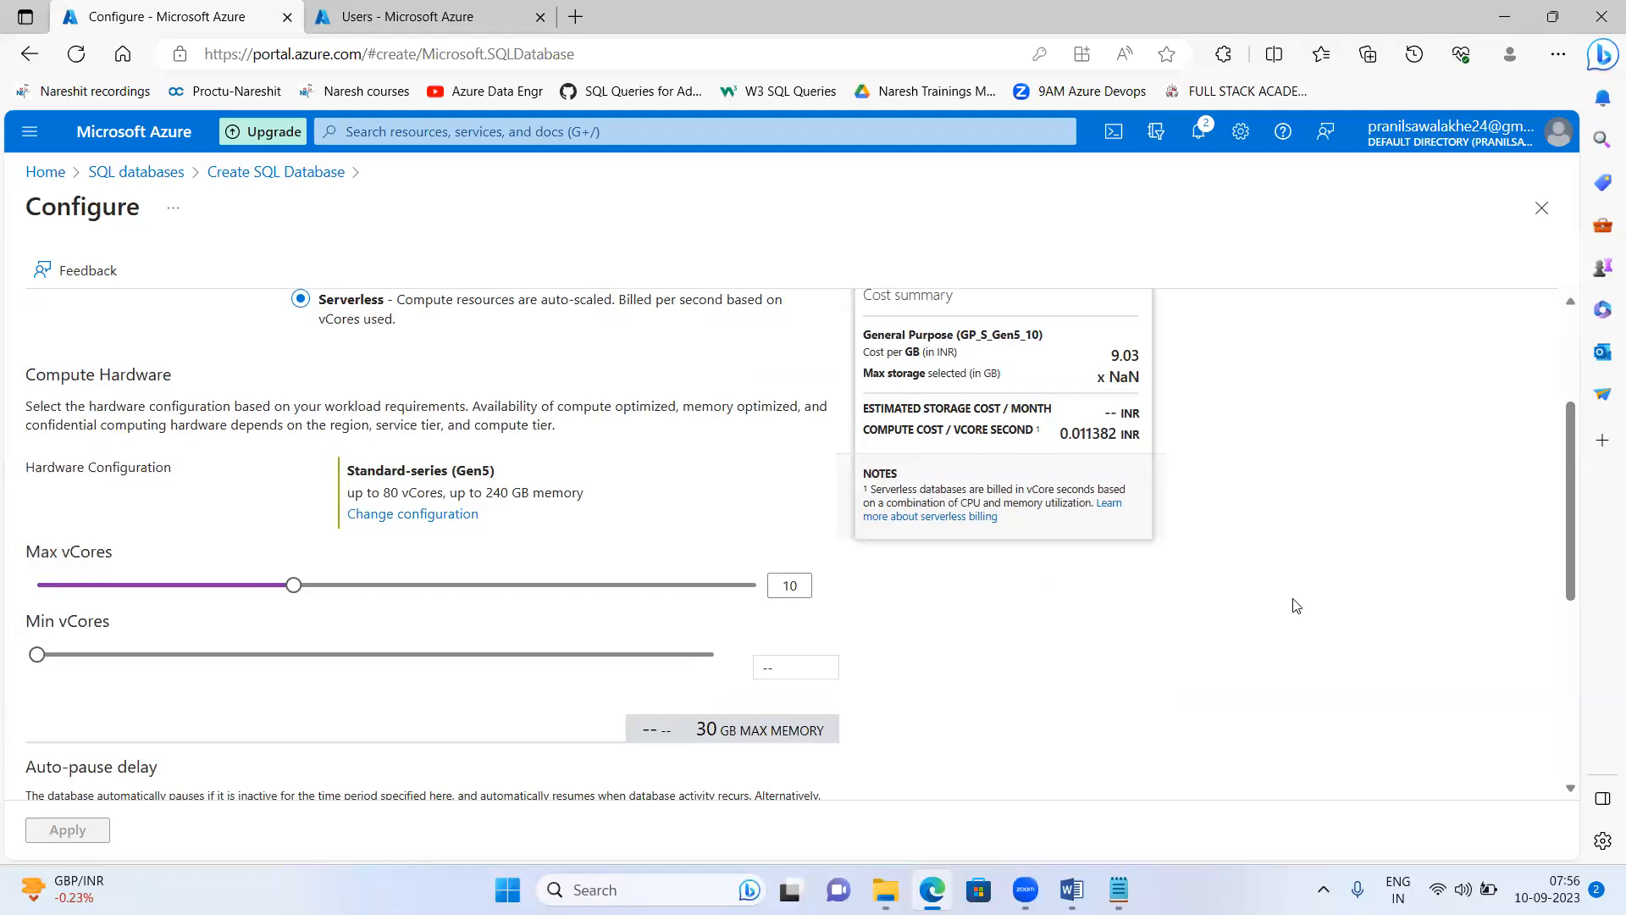
scroll(1296, 624, up, 2)
scroll(899, 650, down, 2)
click(789, 585)
key(BackSpace)
key(BackSpace)
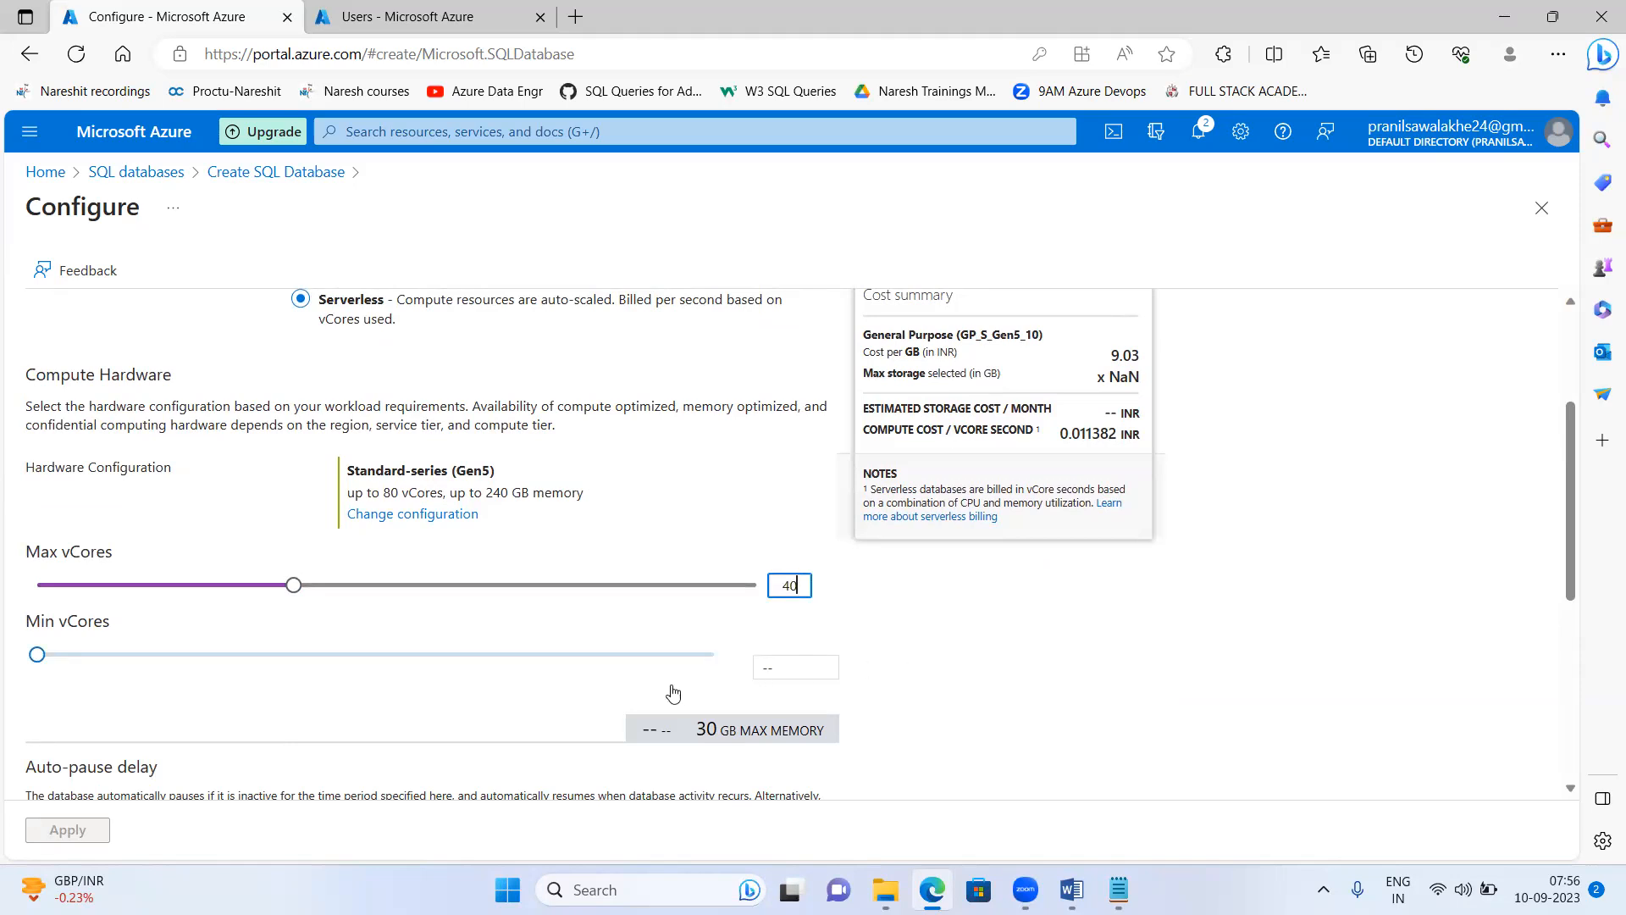
click(1027, 670)
scroll(943, 678, down, 2)
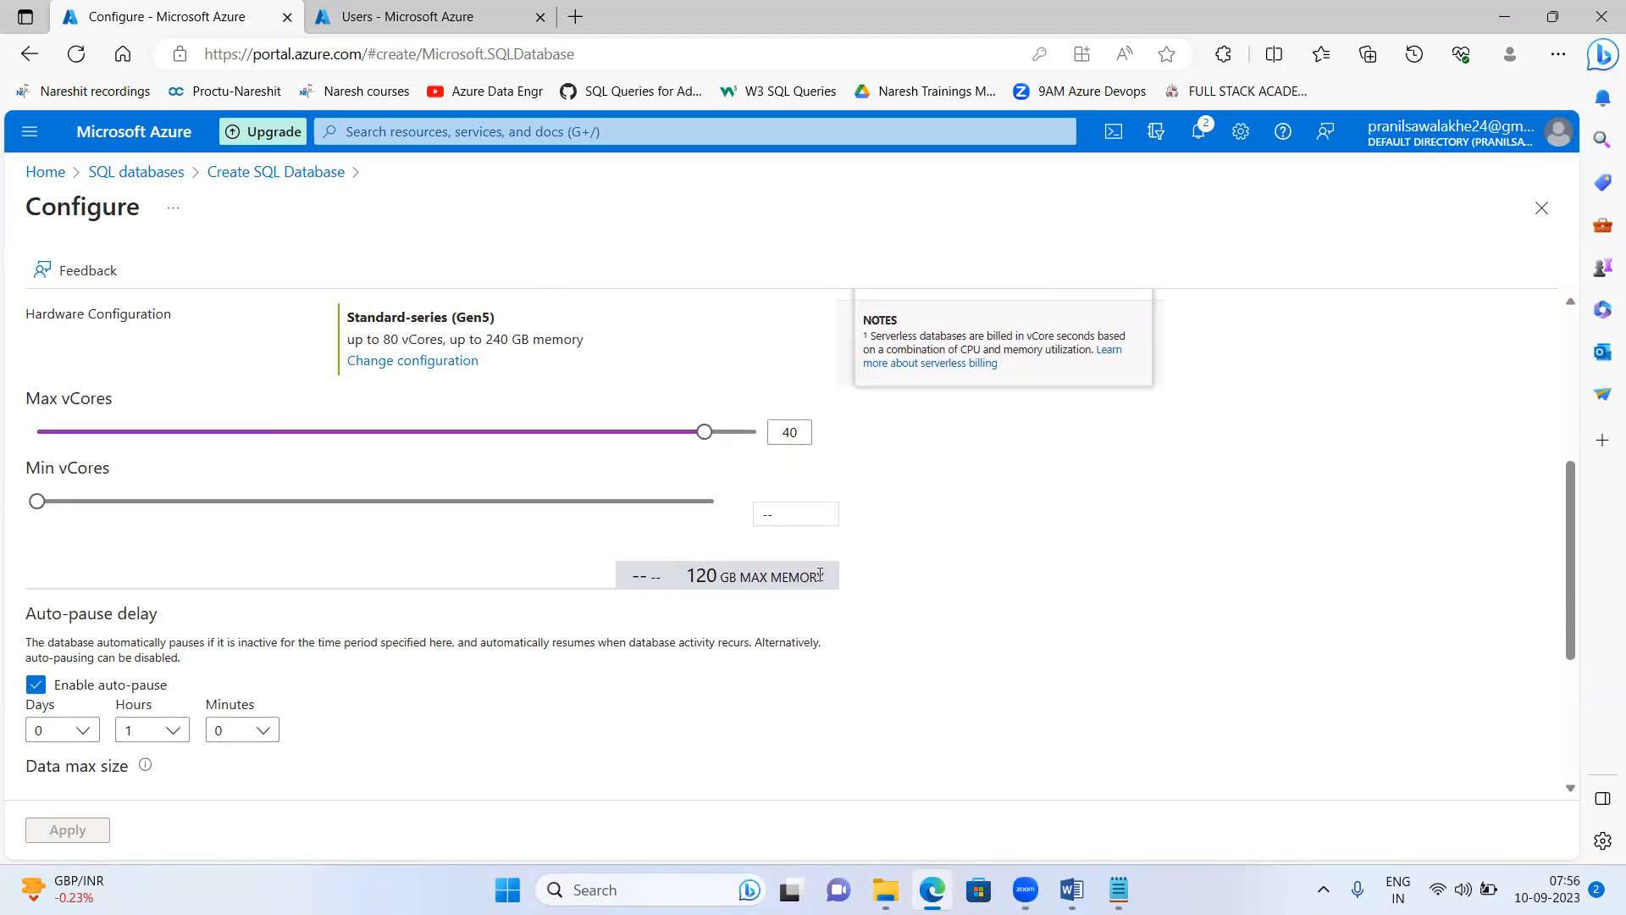
Review the auto-pause, data max size and zone redundancy settings, and read which tiers the Free Trial subscription can provision.
scroll(819, 575, down, 2)
scroll(797, 606, up, 2)
scroll(794, 609, down, 4)
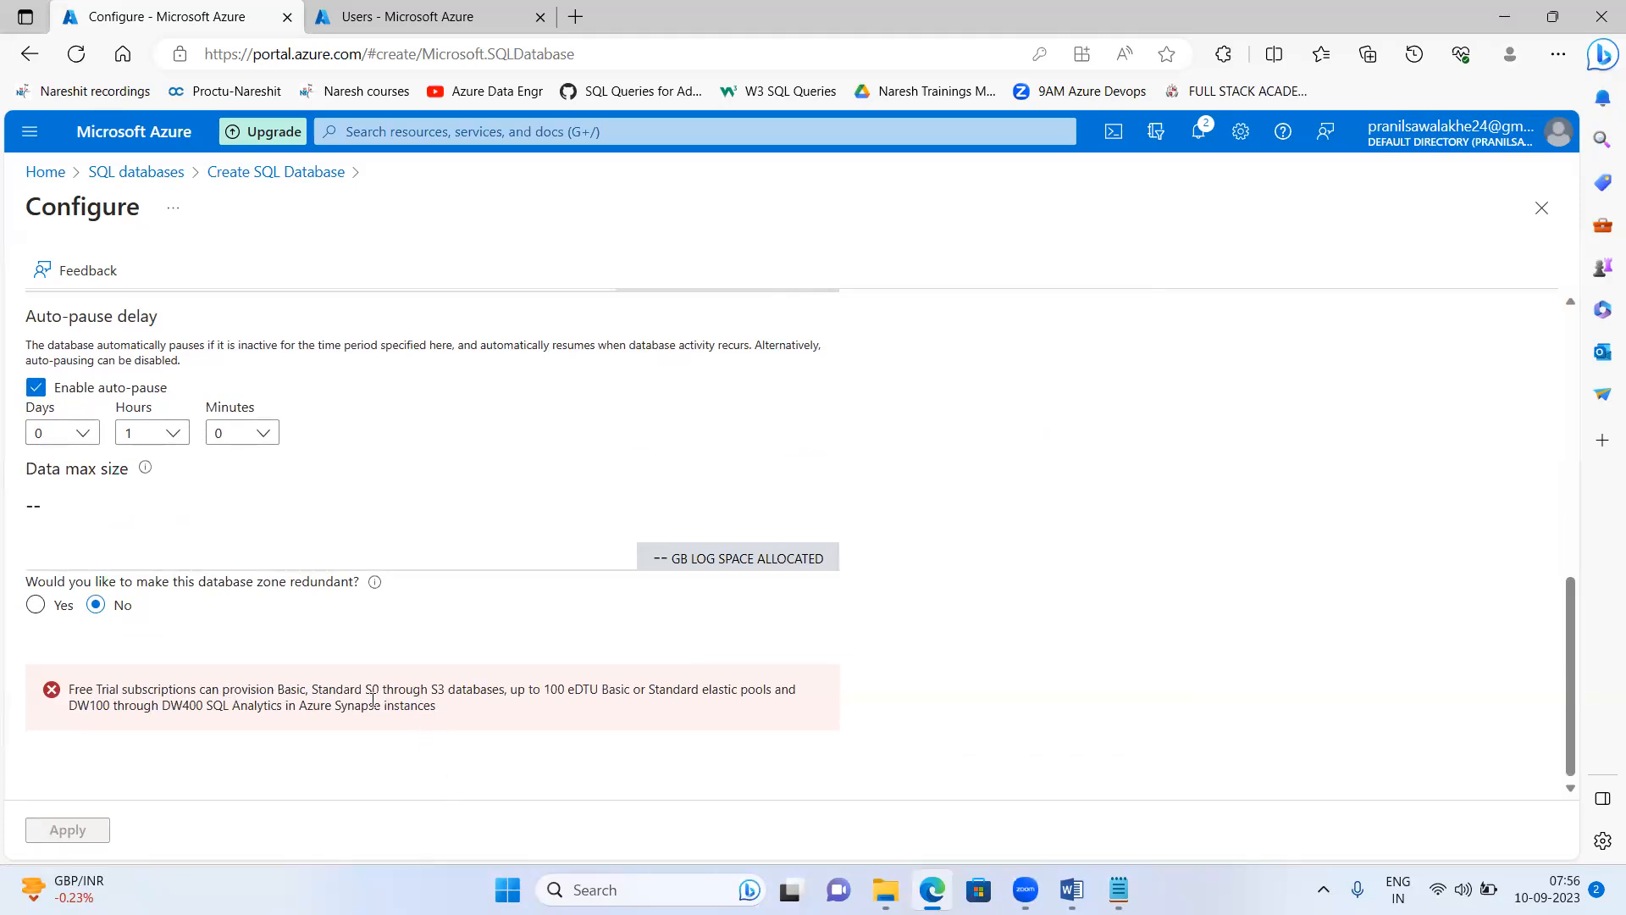
drag(366, 695, 808, 701)
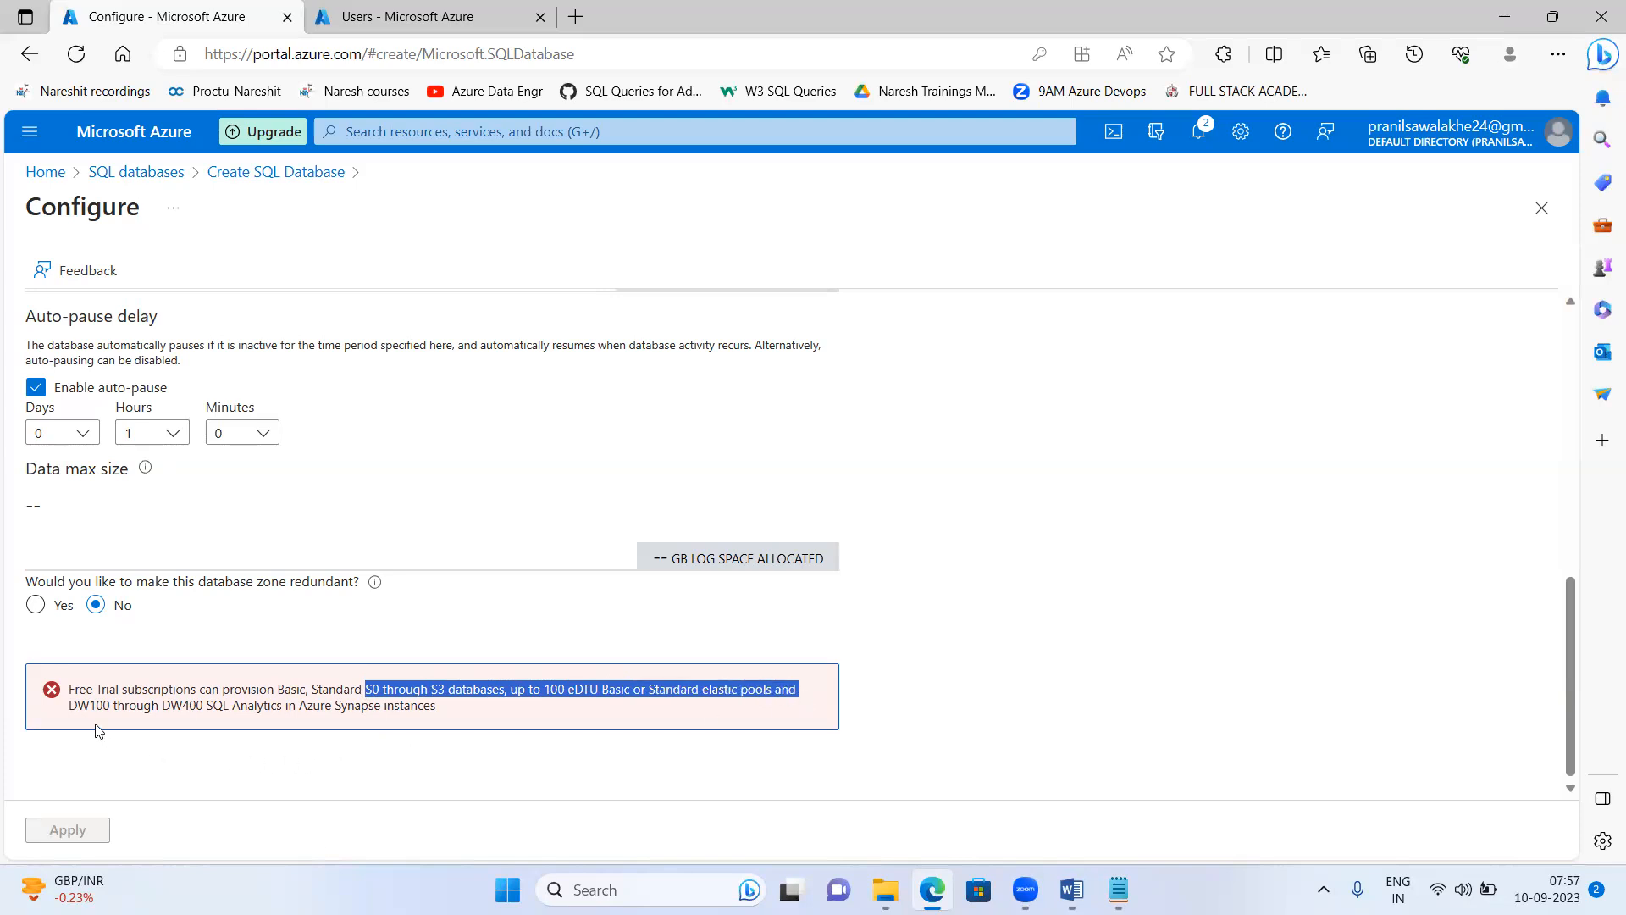
Try the Basic service tier and switch the database to Standard (Budget friendly) in the DTU-based purchasing model.
scroll(1029, 664, up, 10)
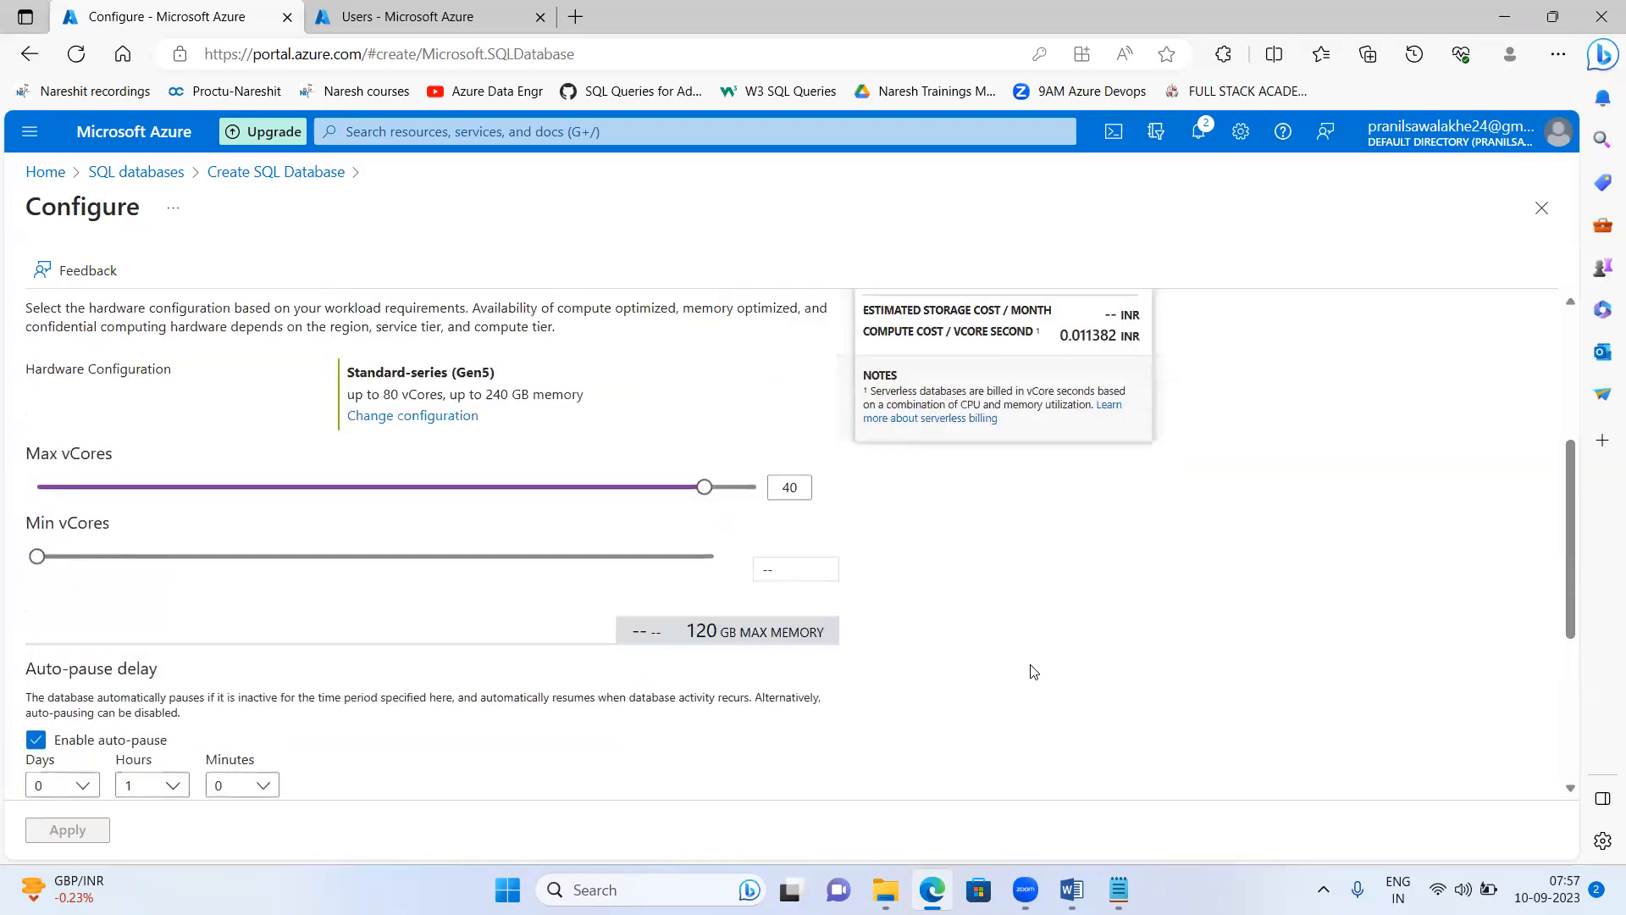
click(329, 426)
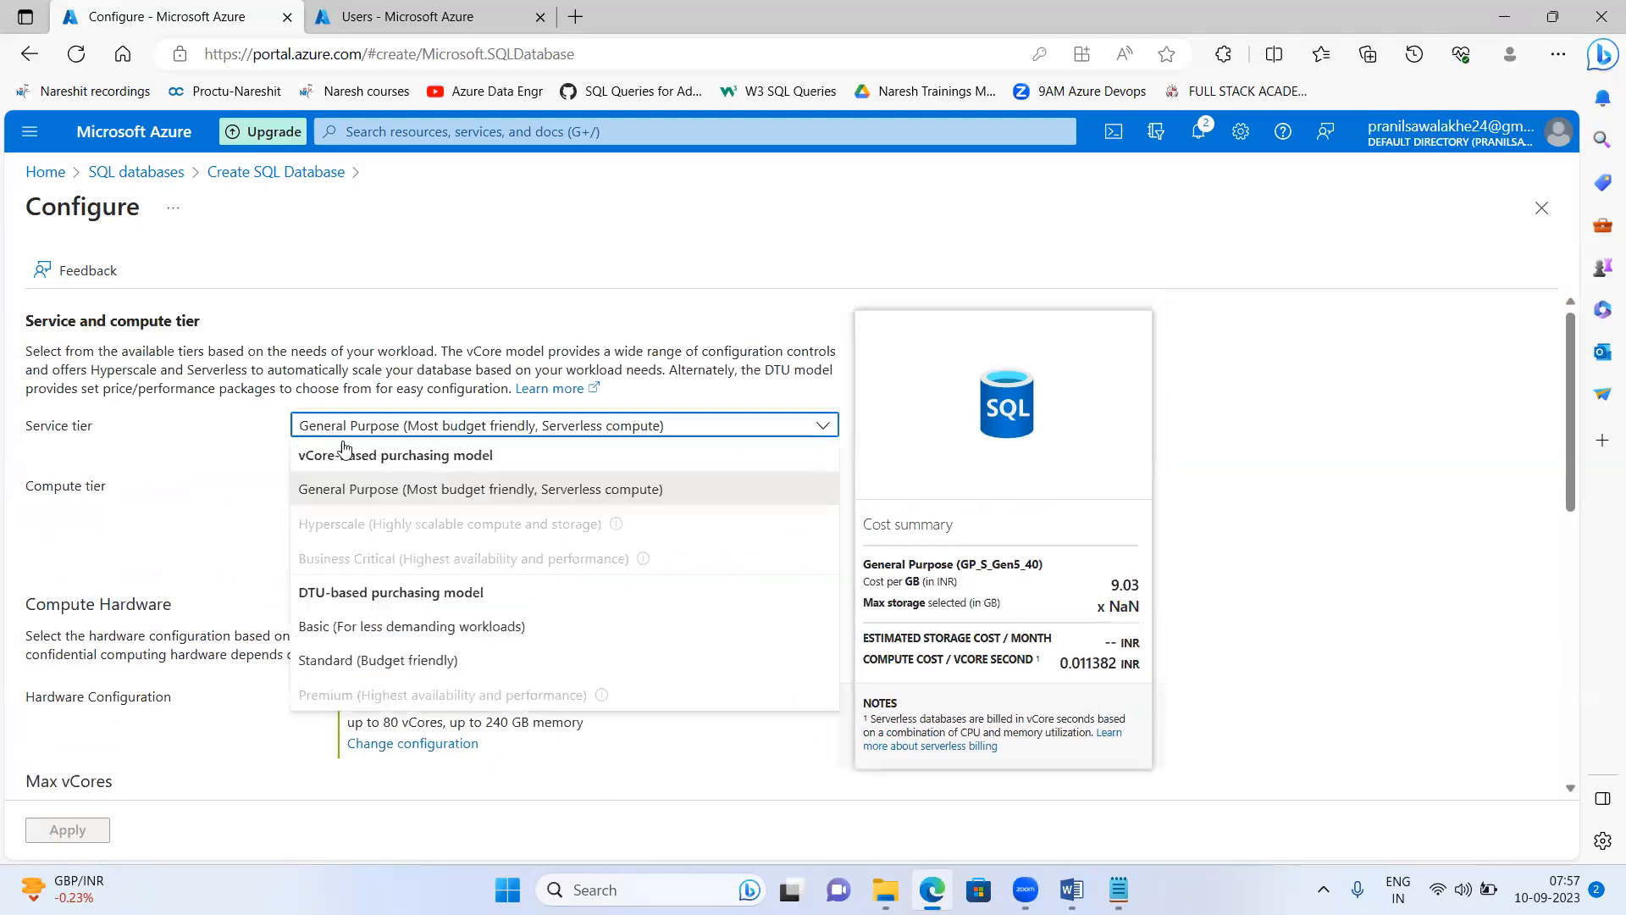
click(337, 625)
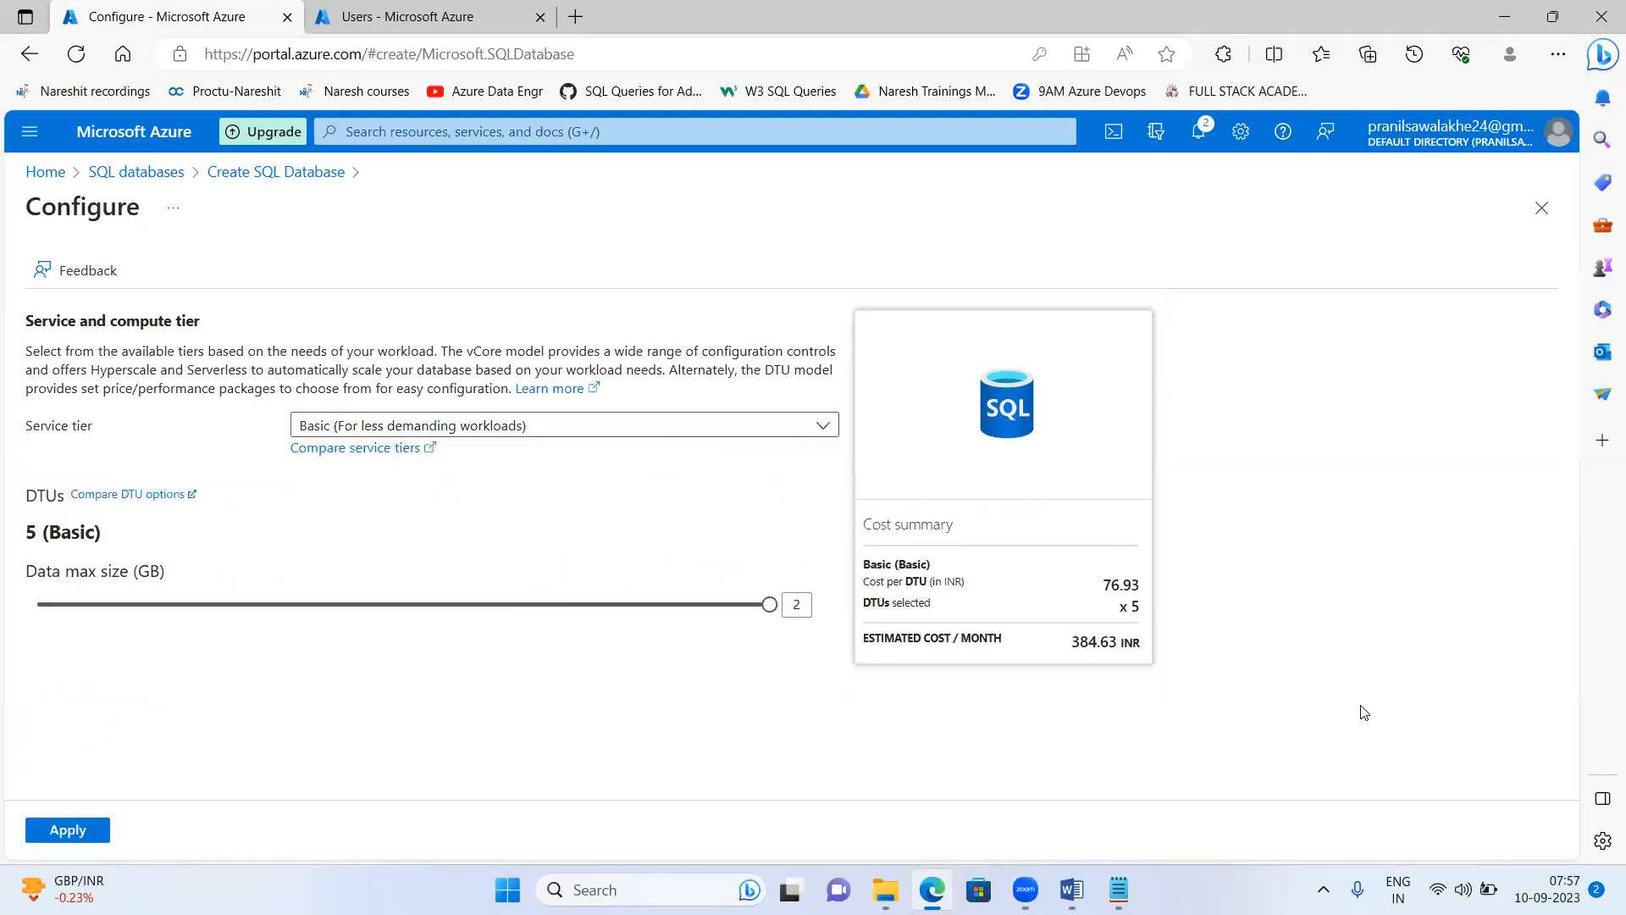
click(356, 427)
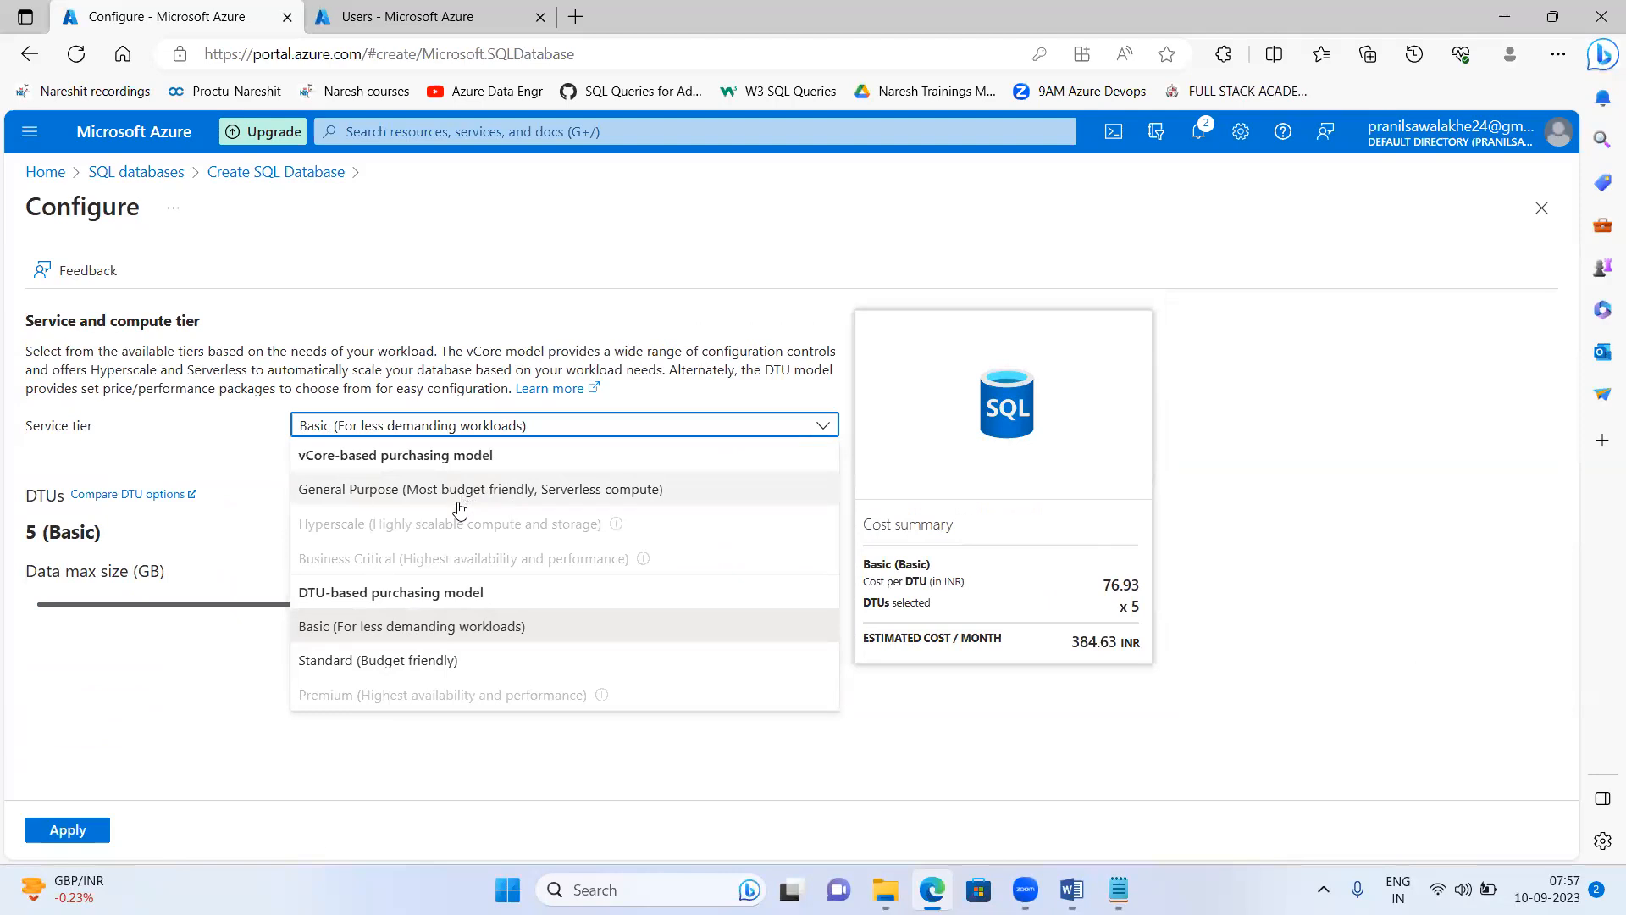
click(359, 631)
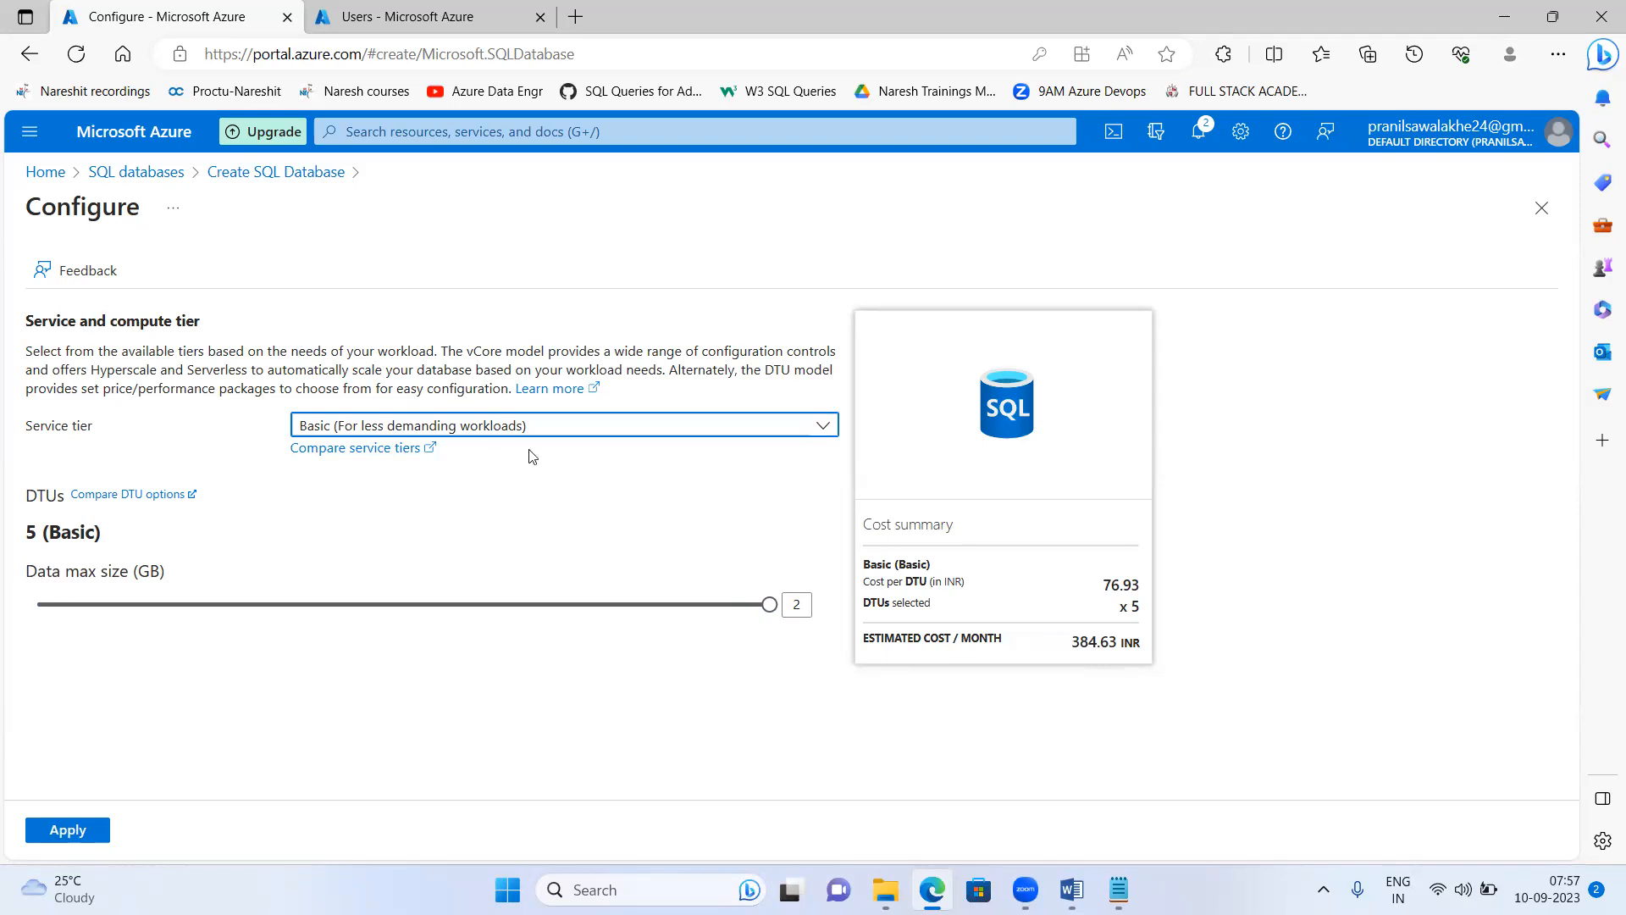
click(496, 428)
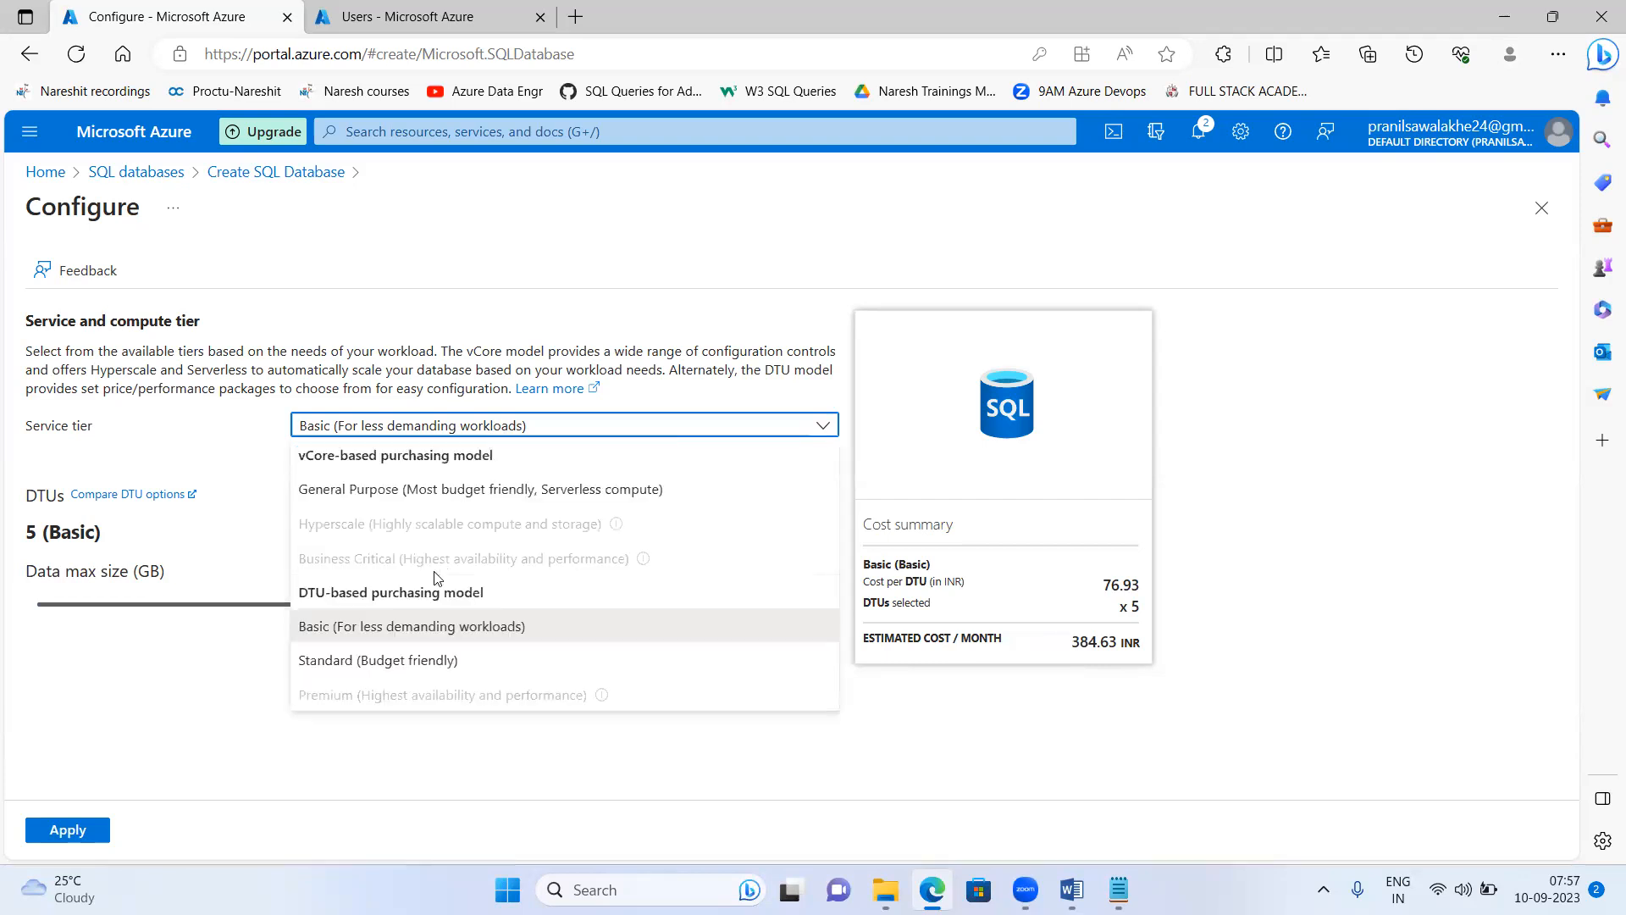
click(385, 662)
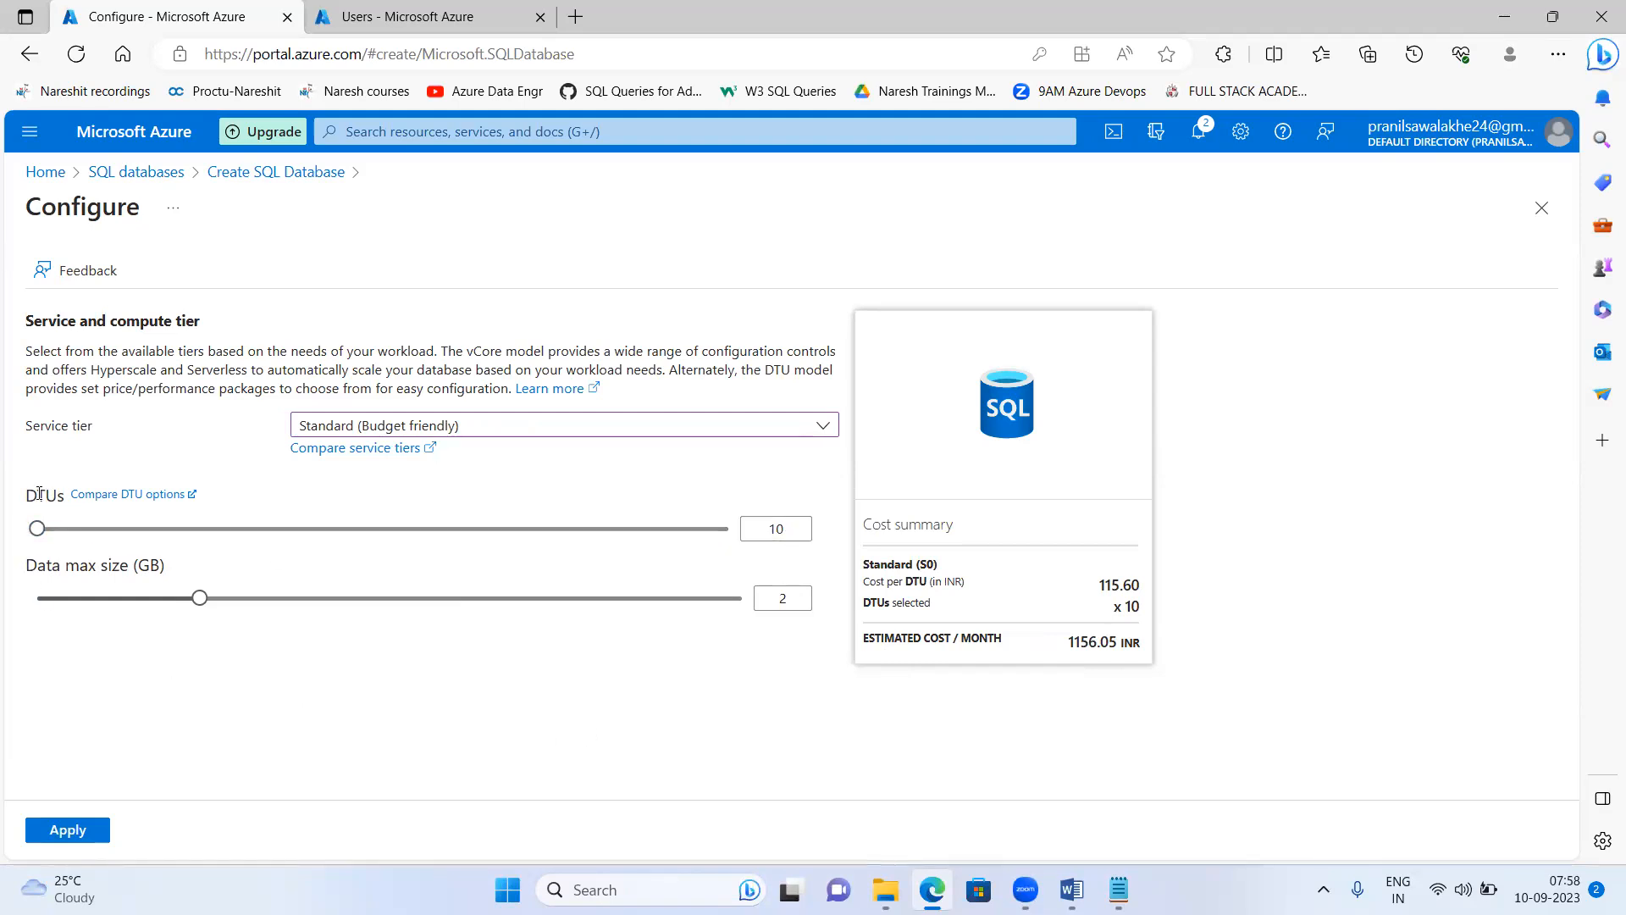
Set the Standard tier's data max size to 40 GB.
drag(62, 496, 29, 492)
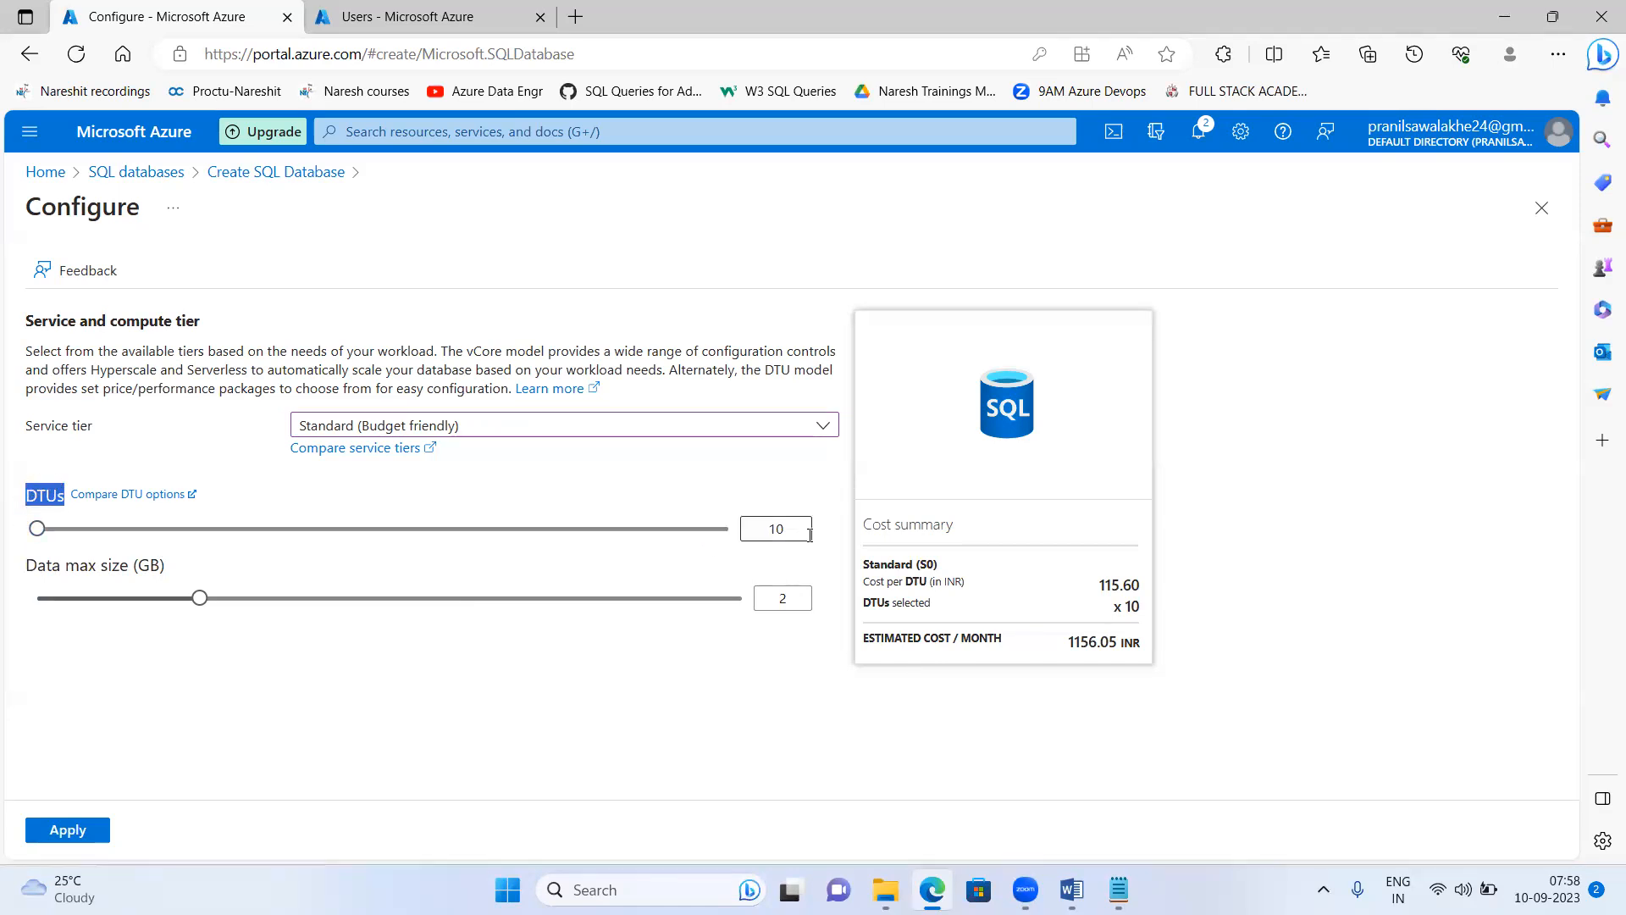
click(790, 598)
text(40)
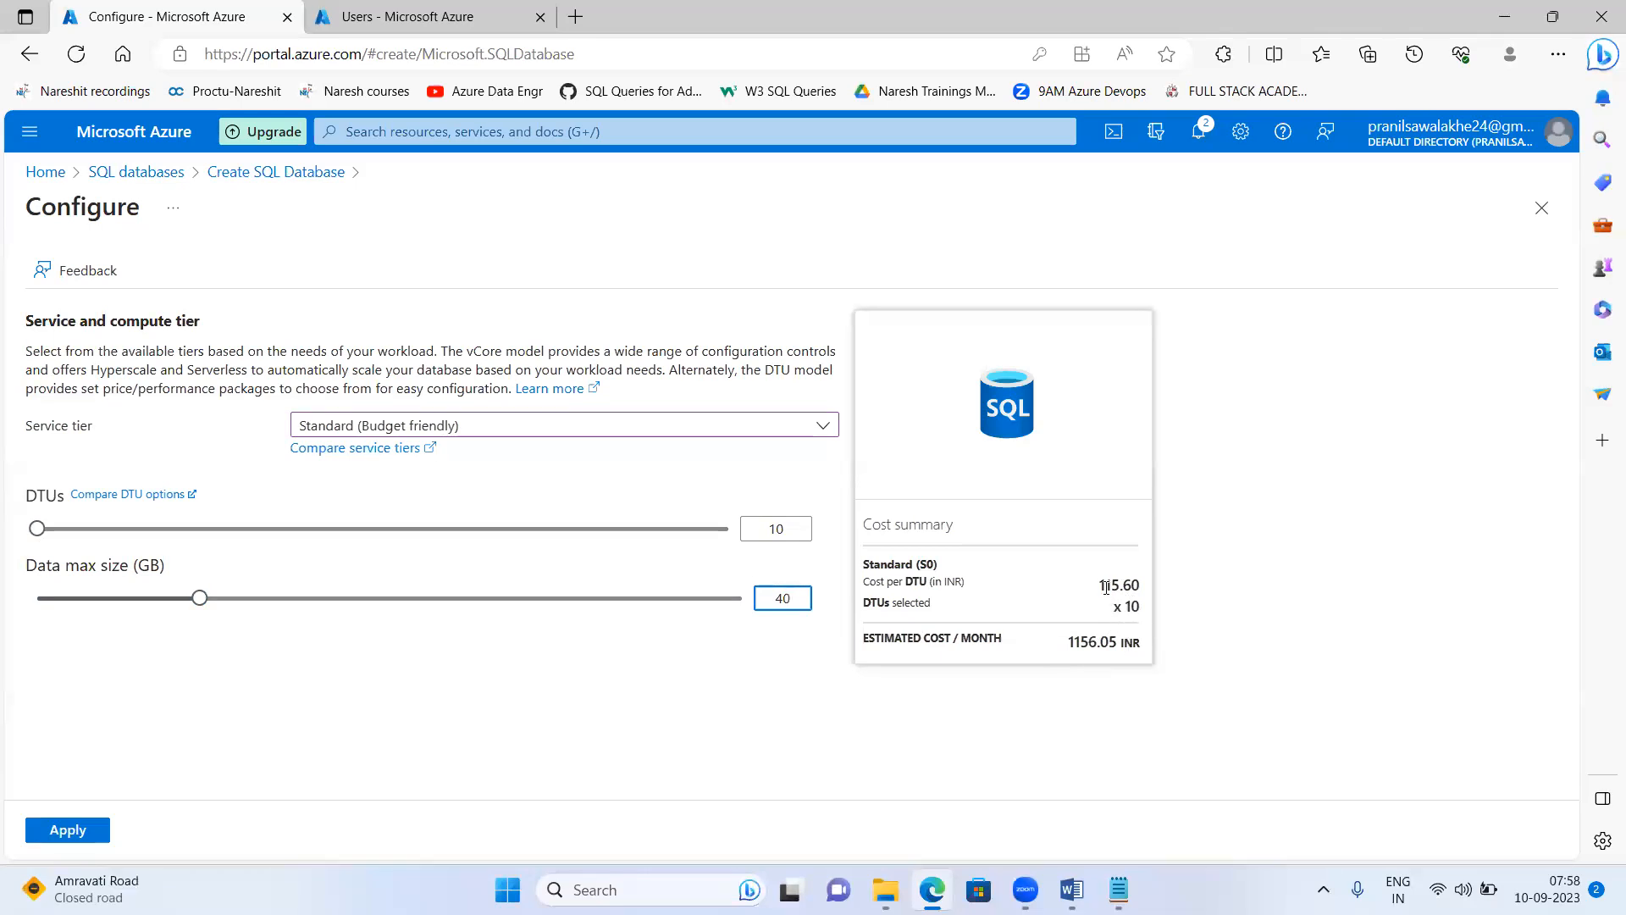
click(1086, 715)
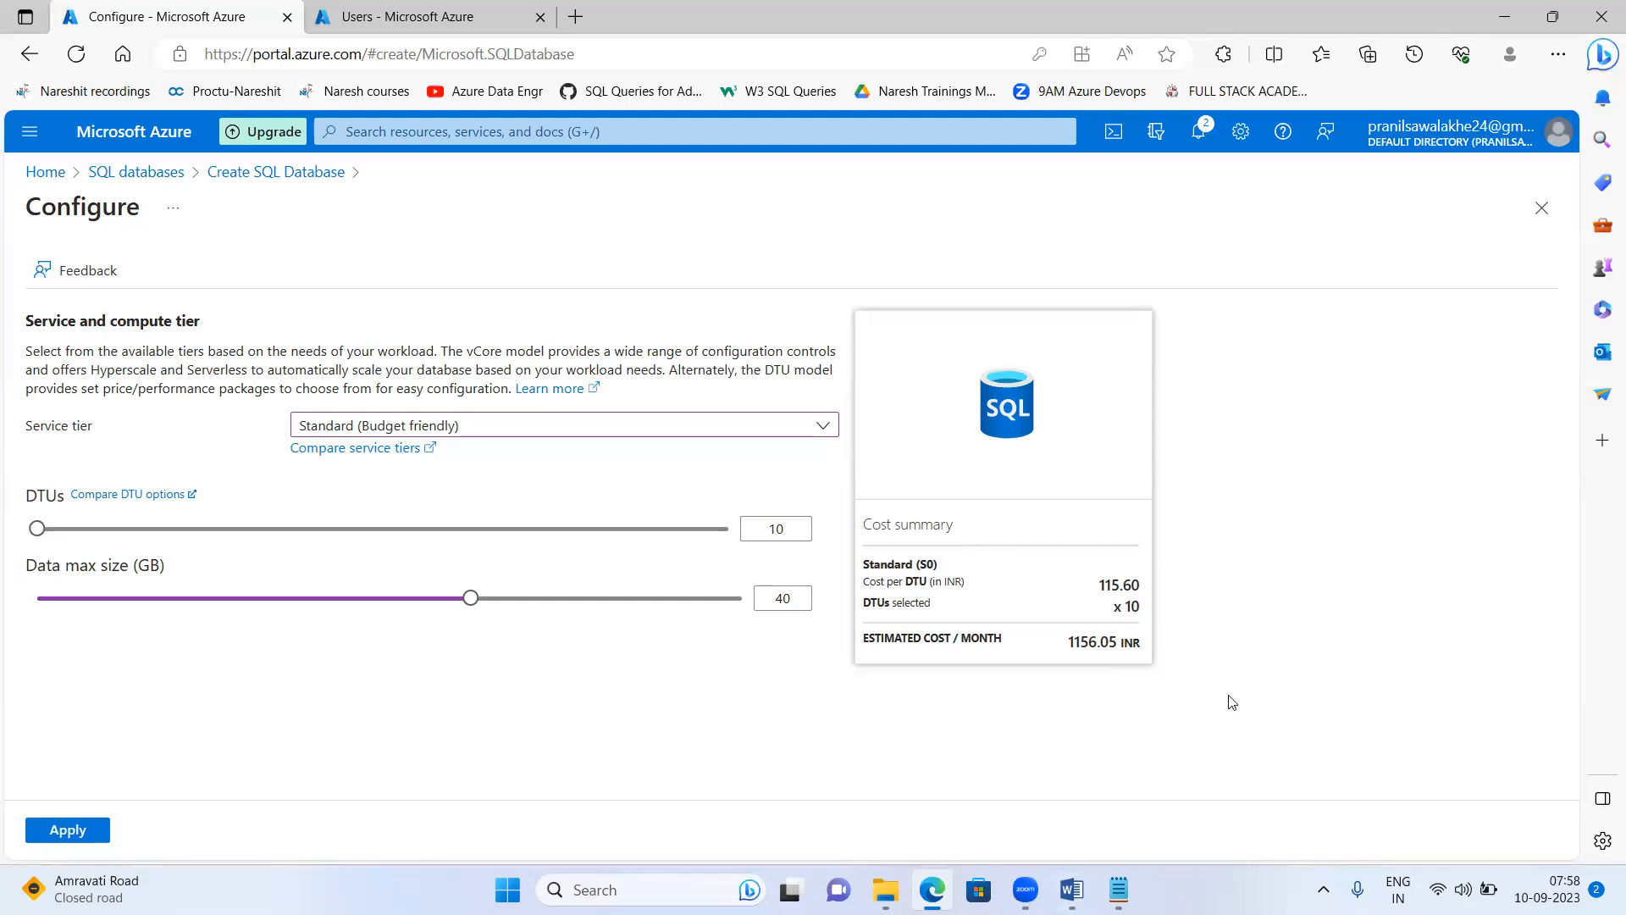
Open Calculator and check the monthly cost by multiplying the cost per DTU by the selected DTUs, 115.60 × 10.
key(super+r)
text(calc)
key(Return)
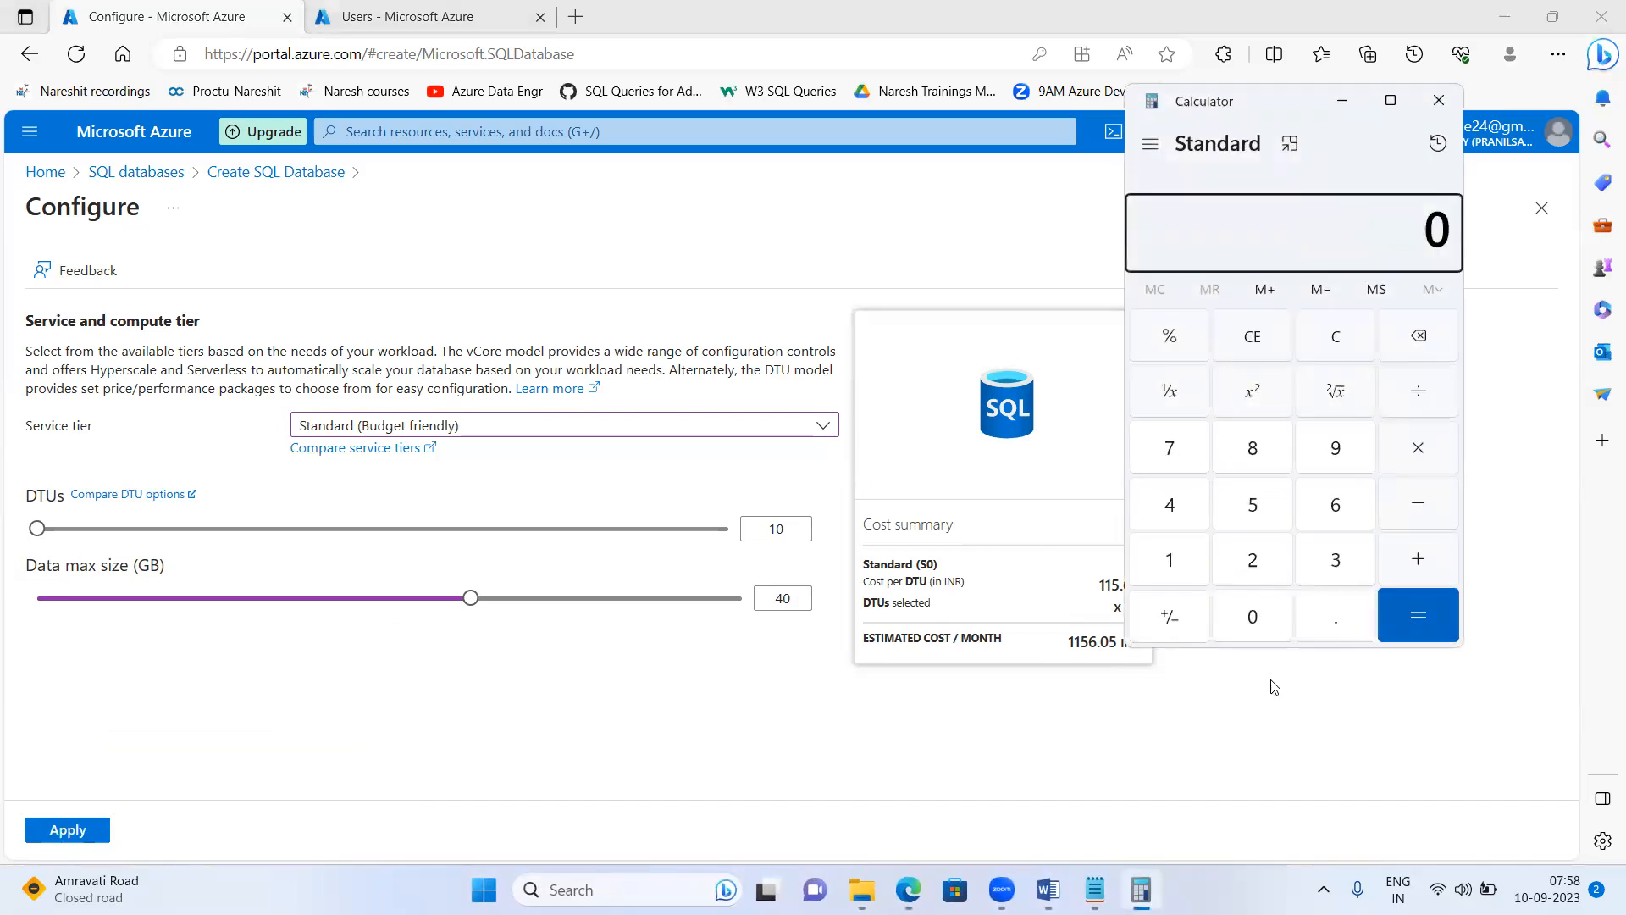
text(115)
drag(1347, 125, 1445, 107)
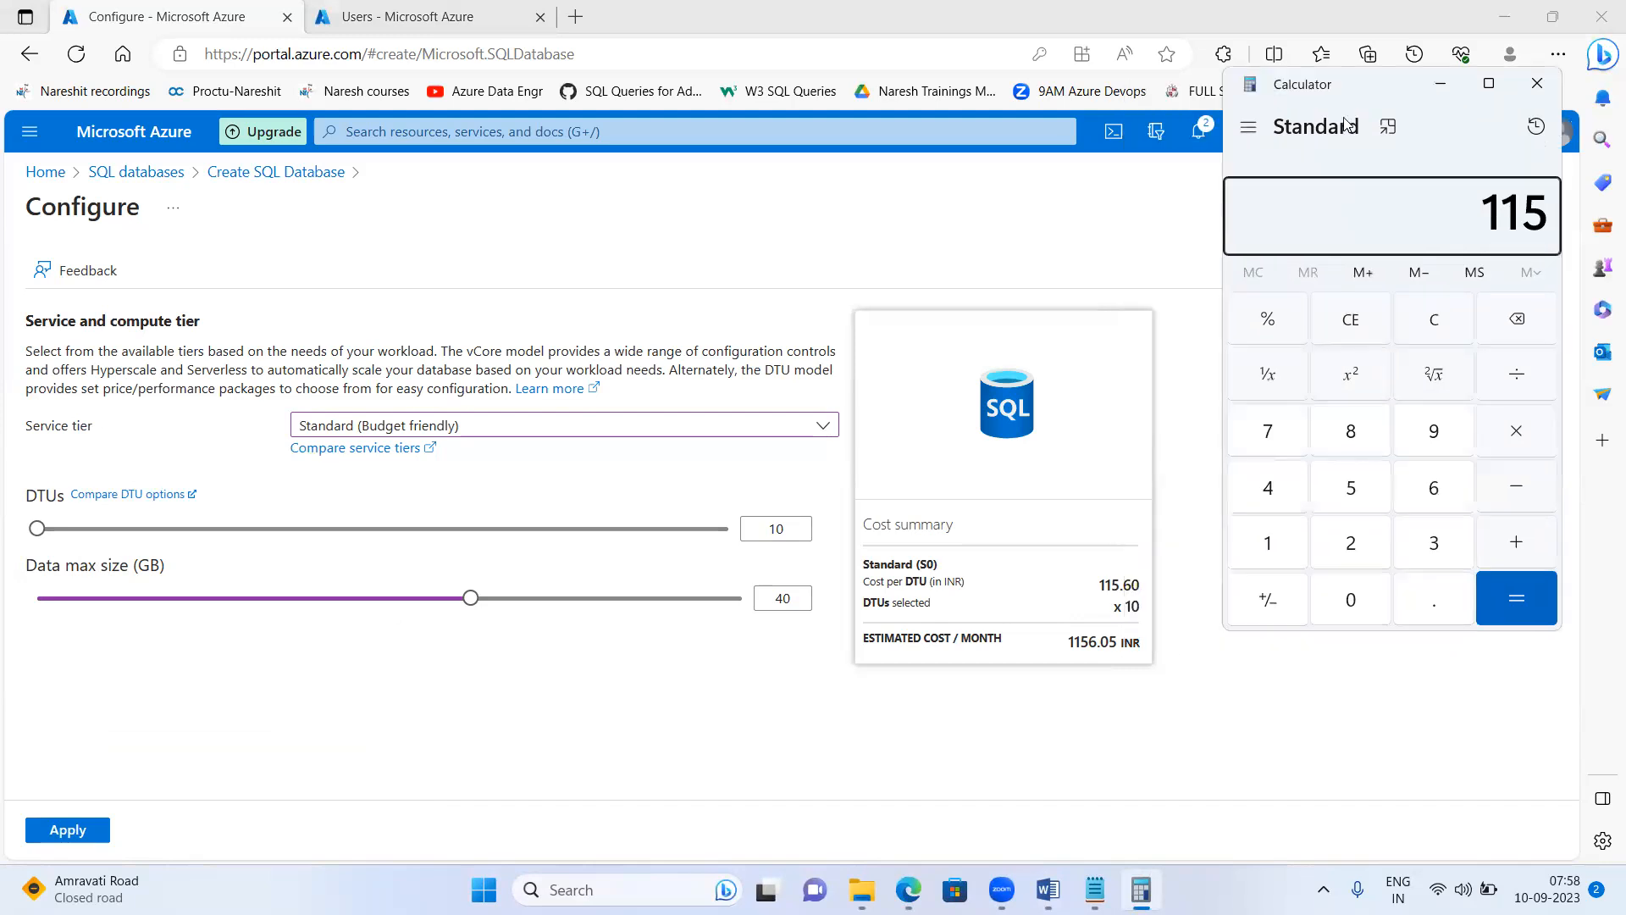
text(.)
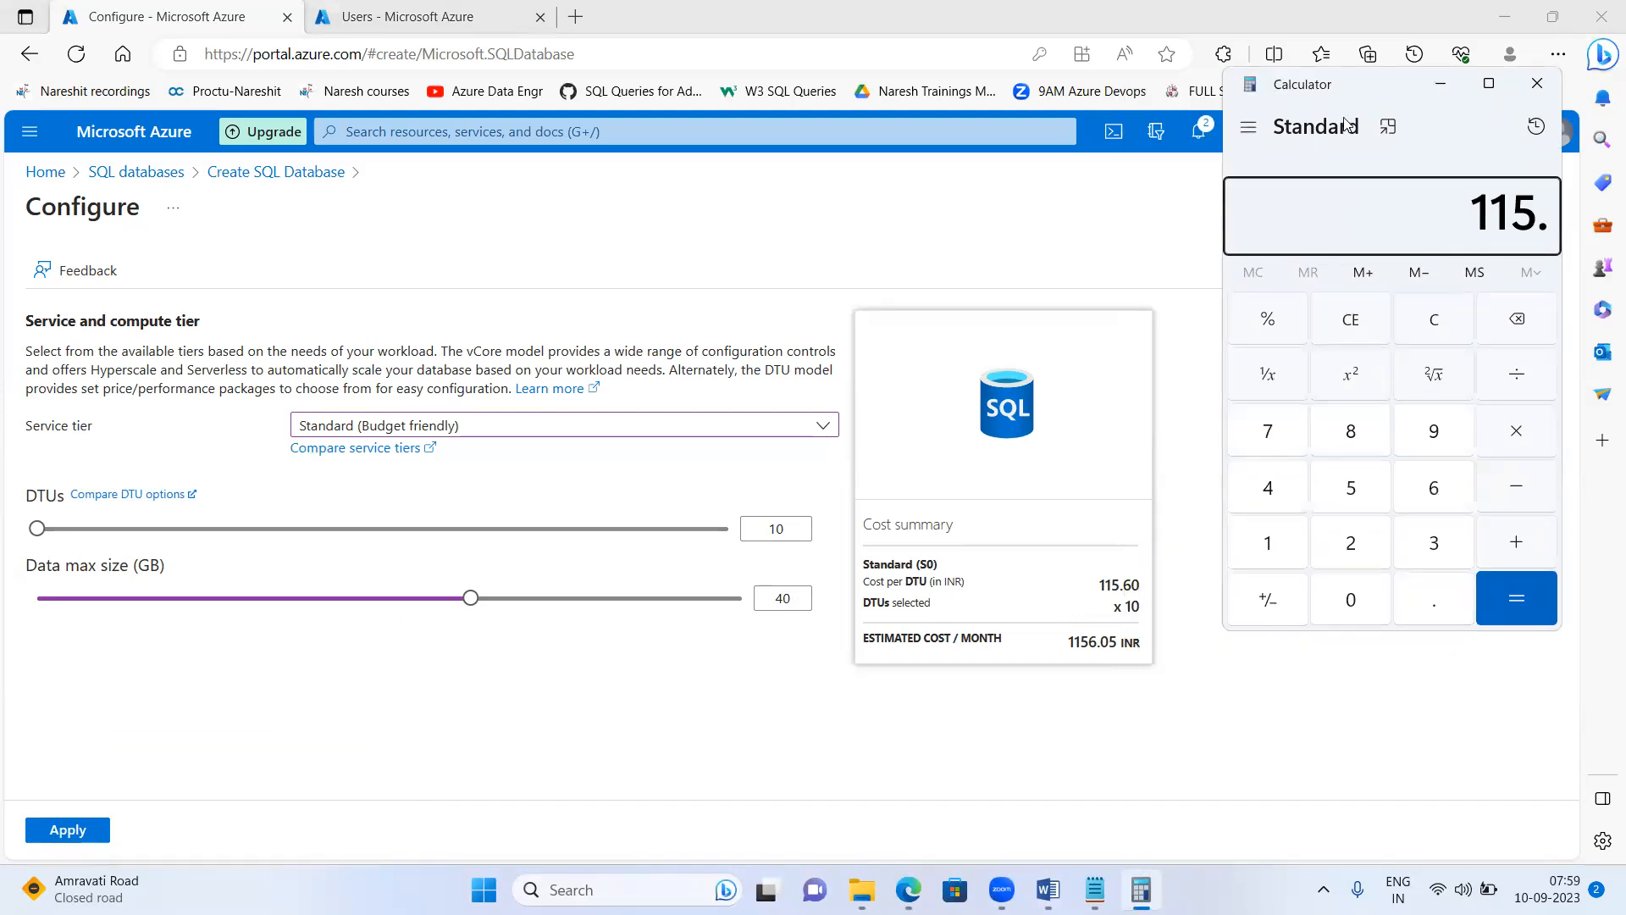
text(60*10)
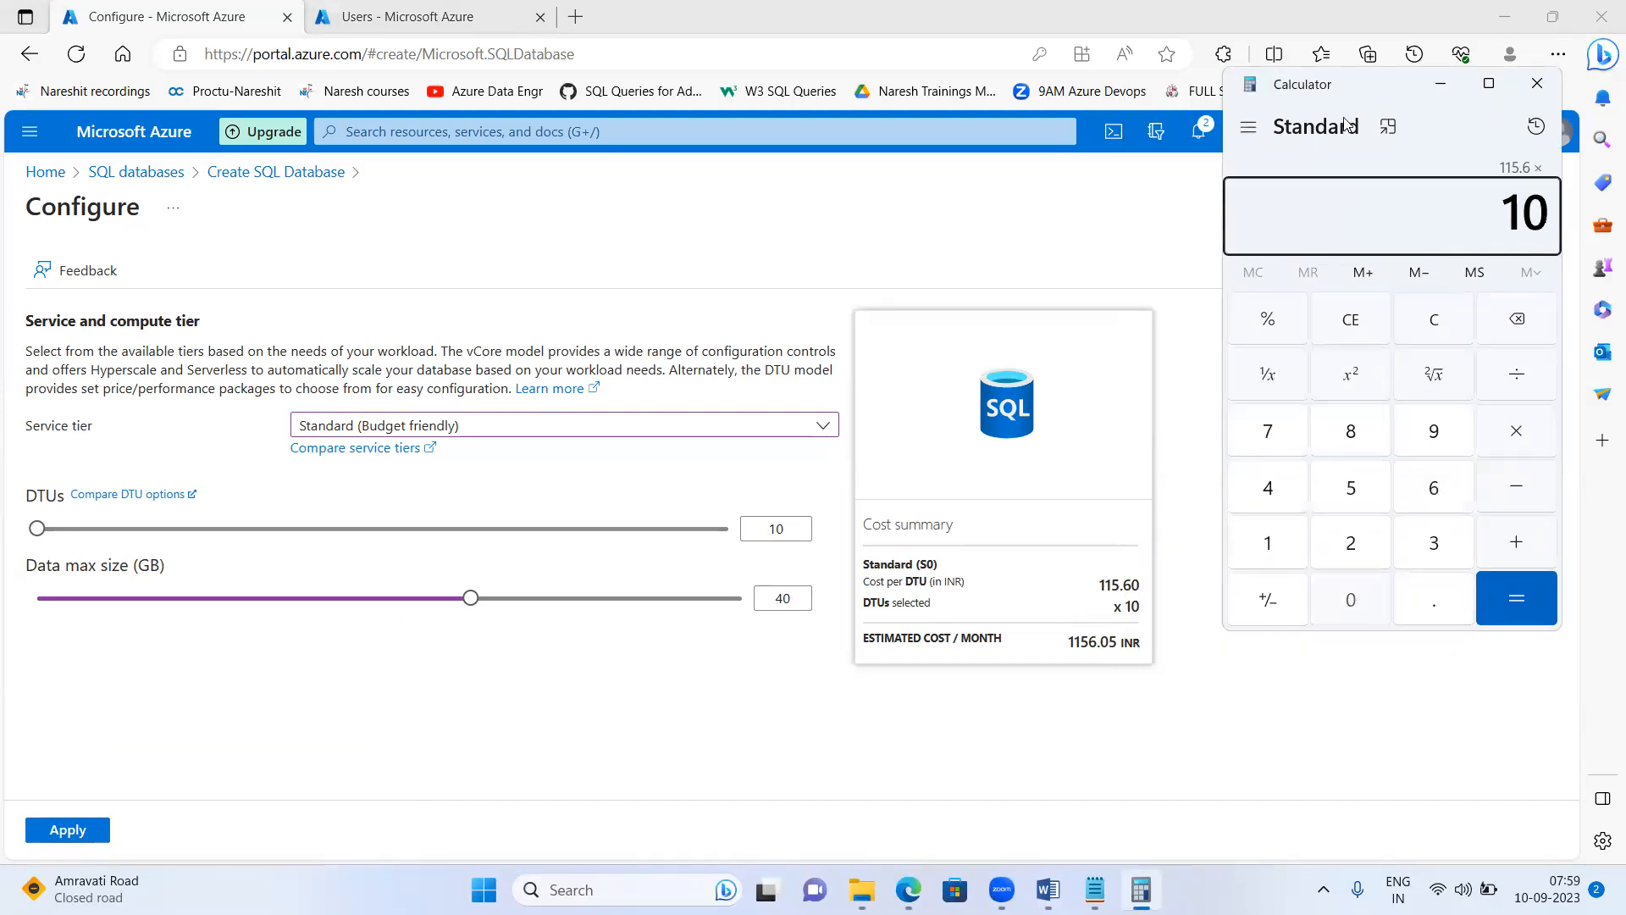
key(Return)
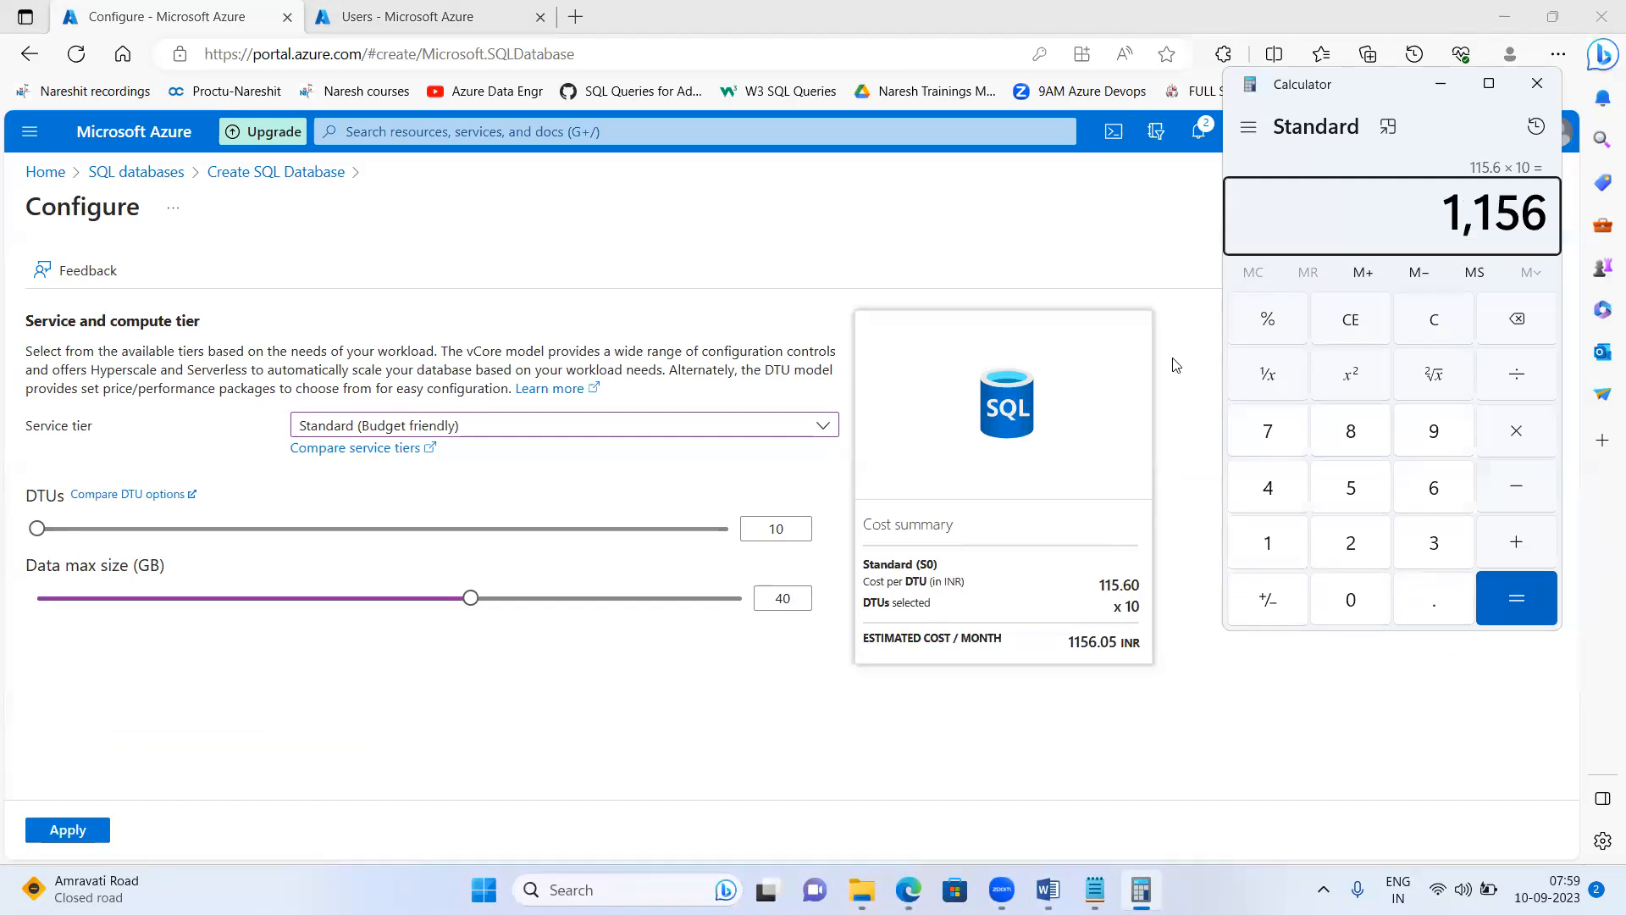
Return to the Azure portal and set the Standard tier's DTUs to 20.
click(783, 528)
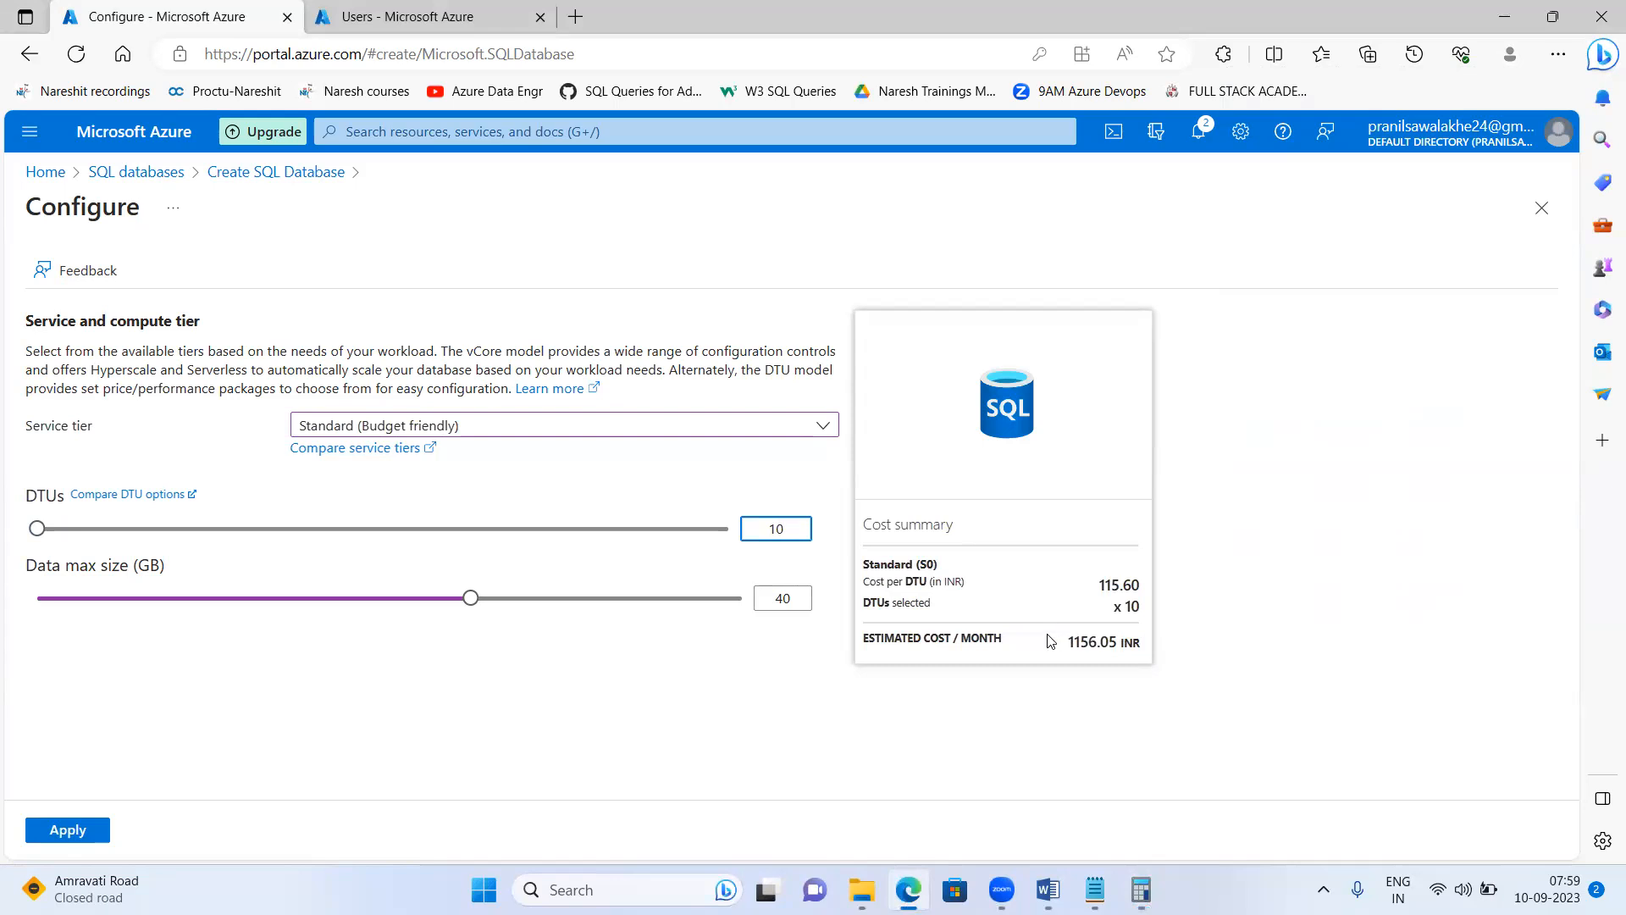
text(20)
click(1103, 753)
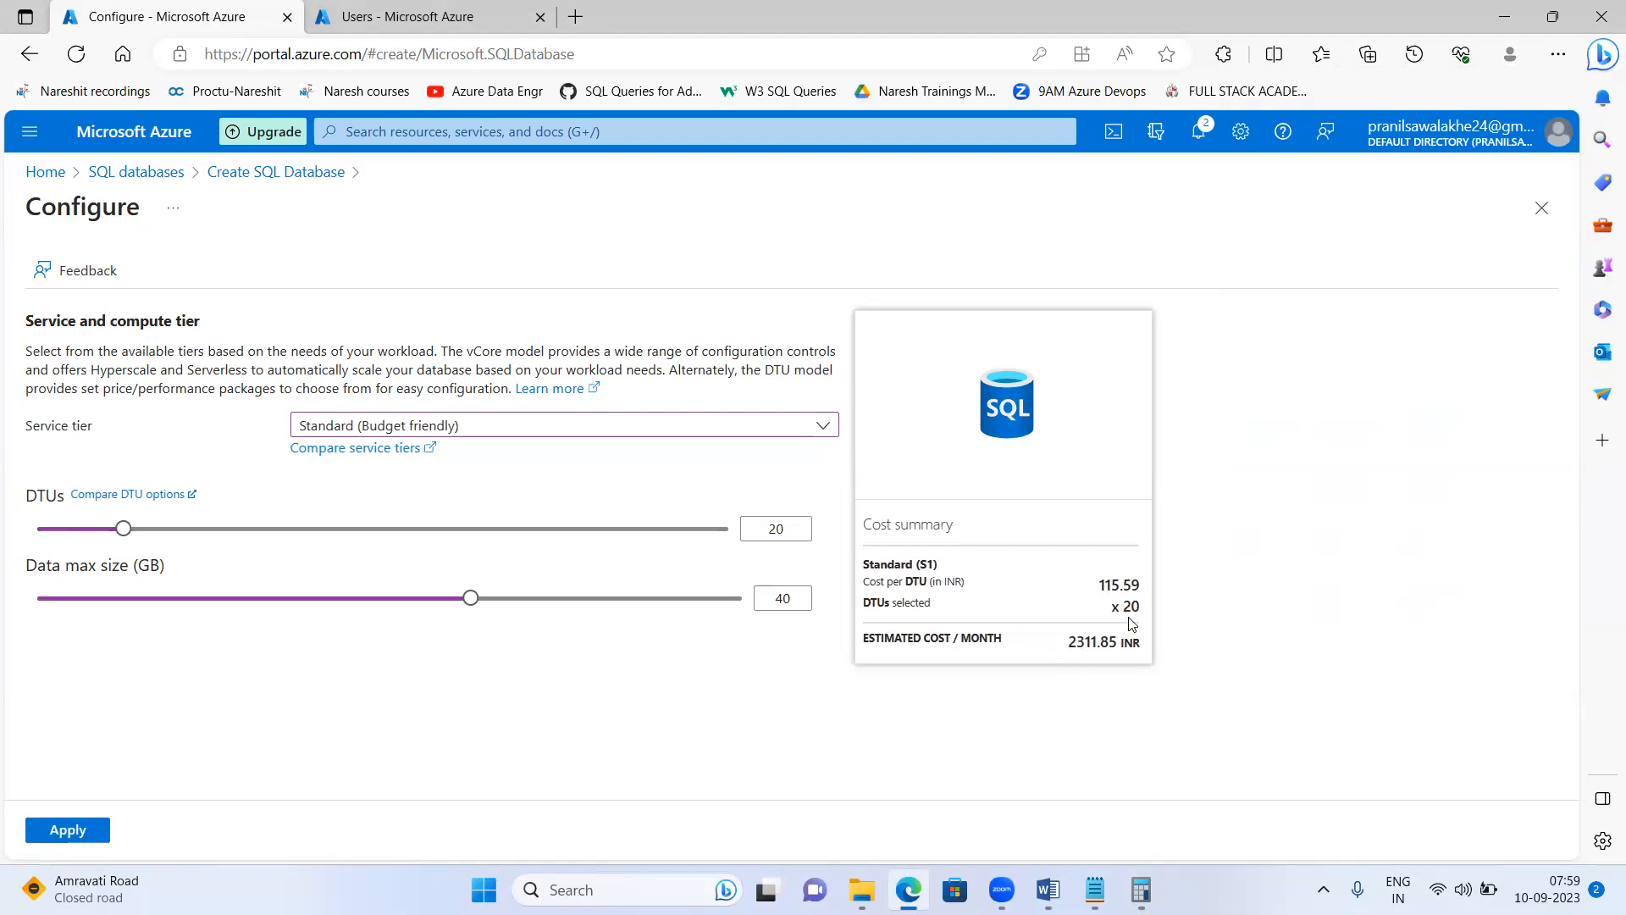
Calculate 115.59 × 20 in Calculator and compare the result with the estimated monthly cost in the cost summary.
drag(1141, 606, 1110, 605)
click(1102, 588)
drag(1101, 583, 1148, 584)
click(1190, 682)
click(1141, 889)
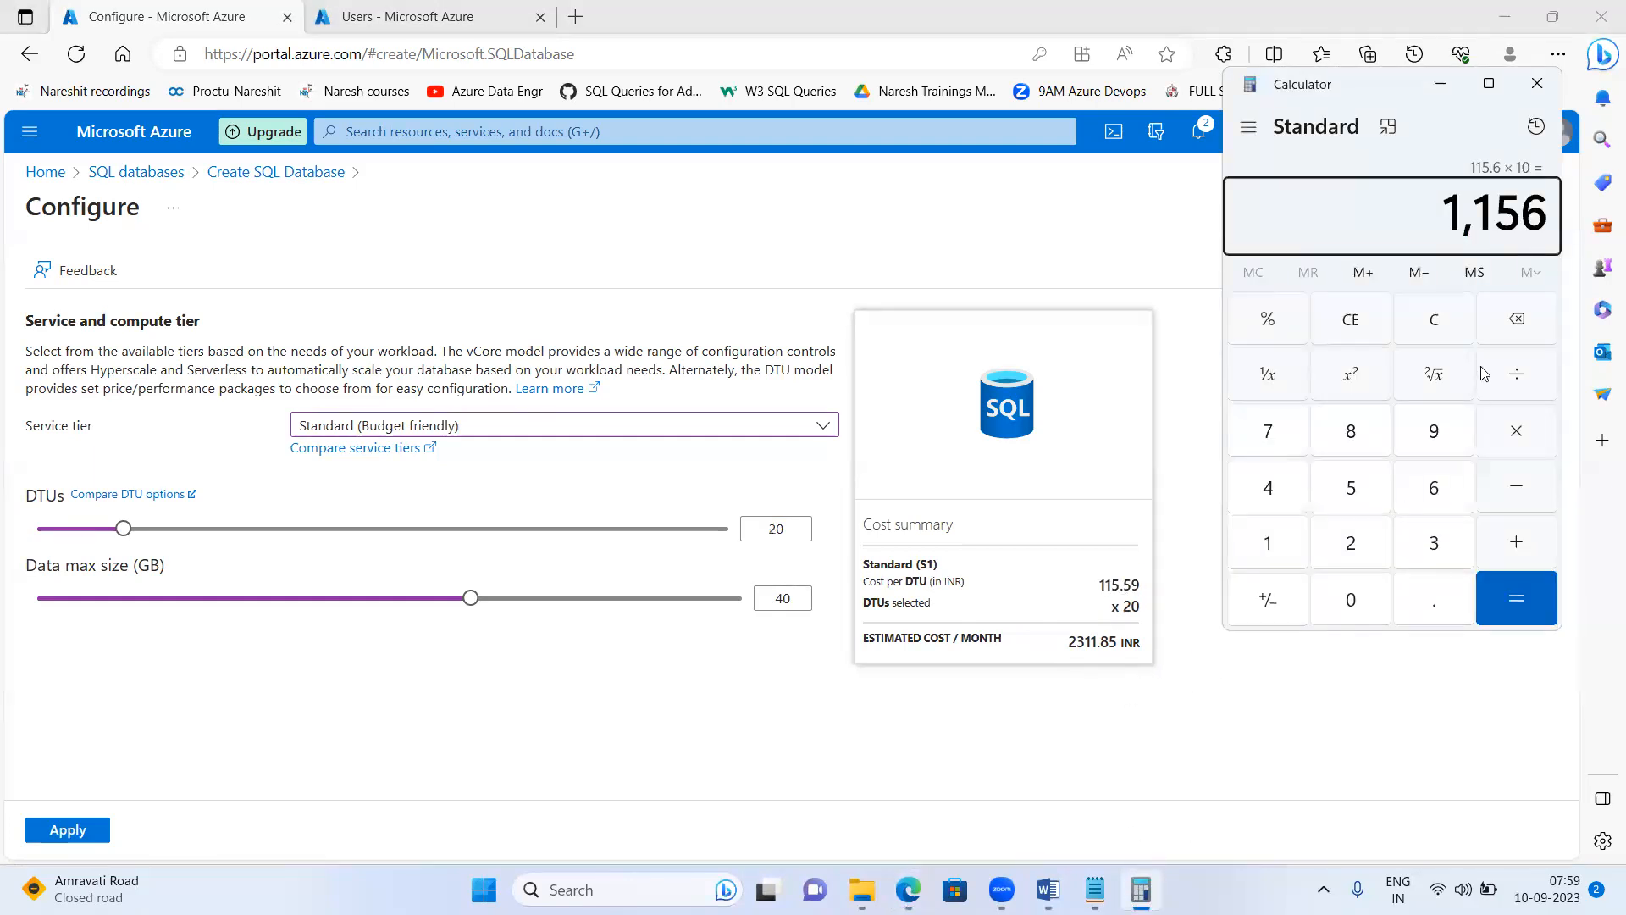
click(1448, 323)
text(1)
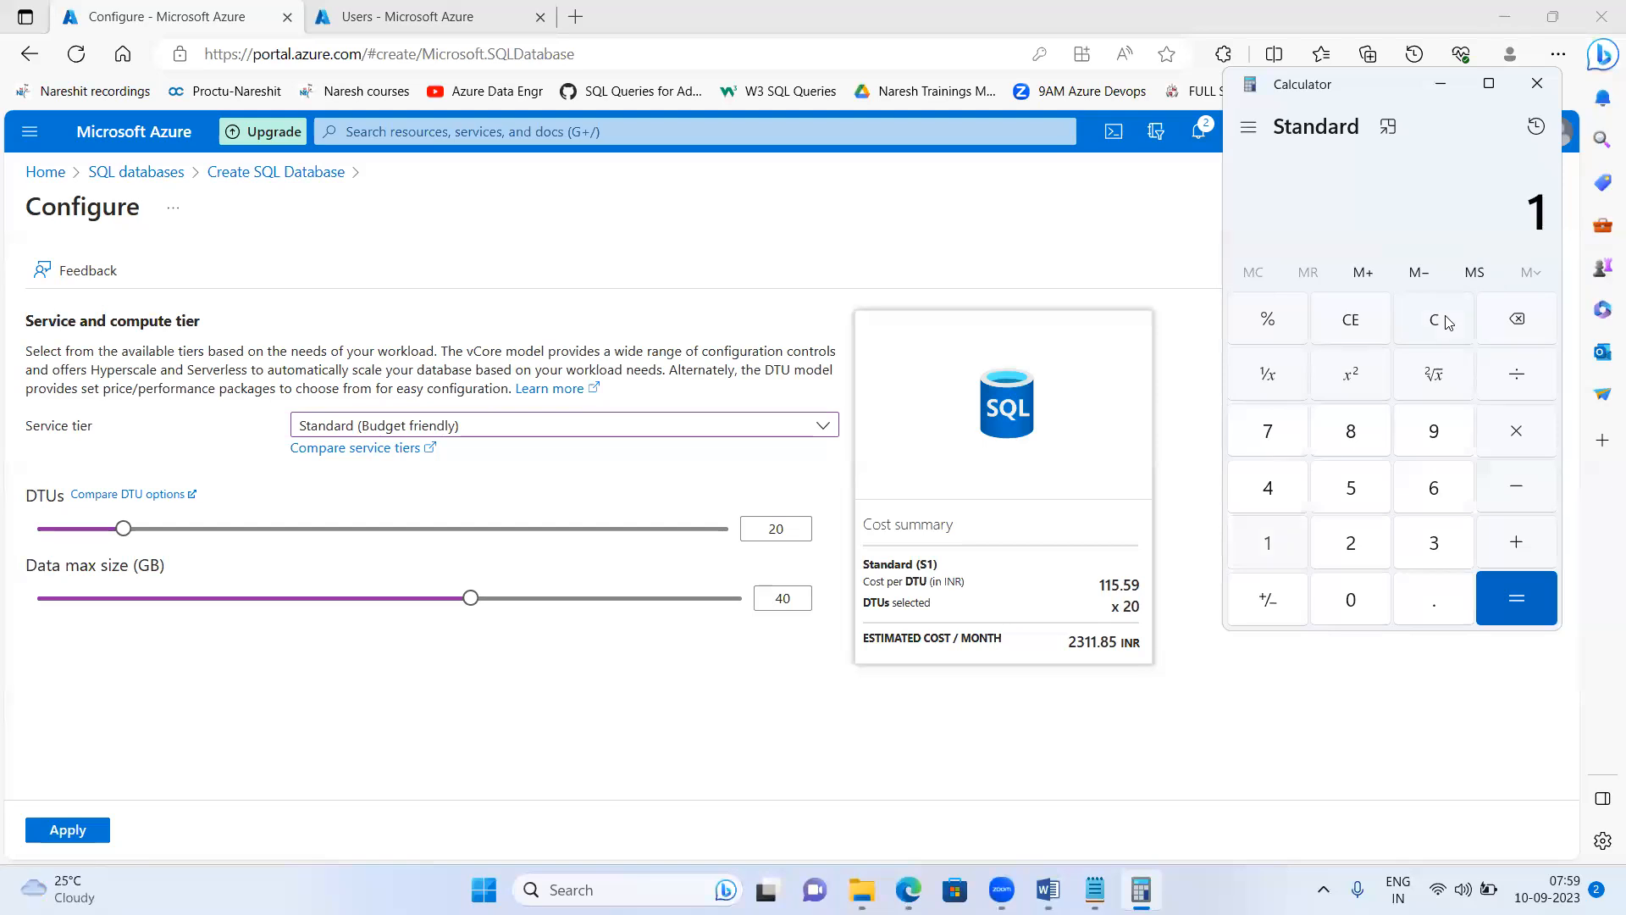
text(15.59)
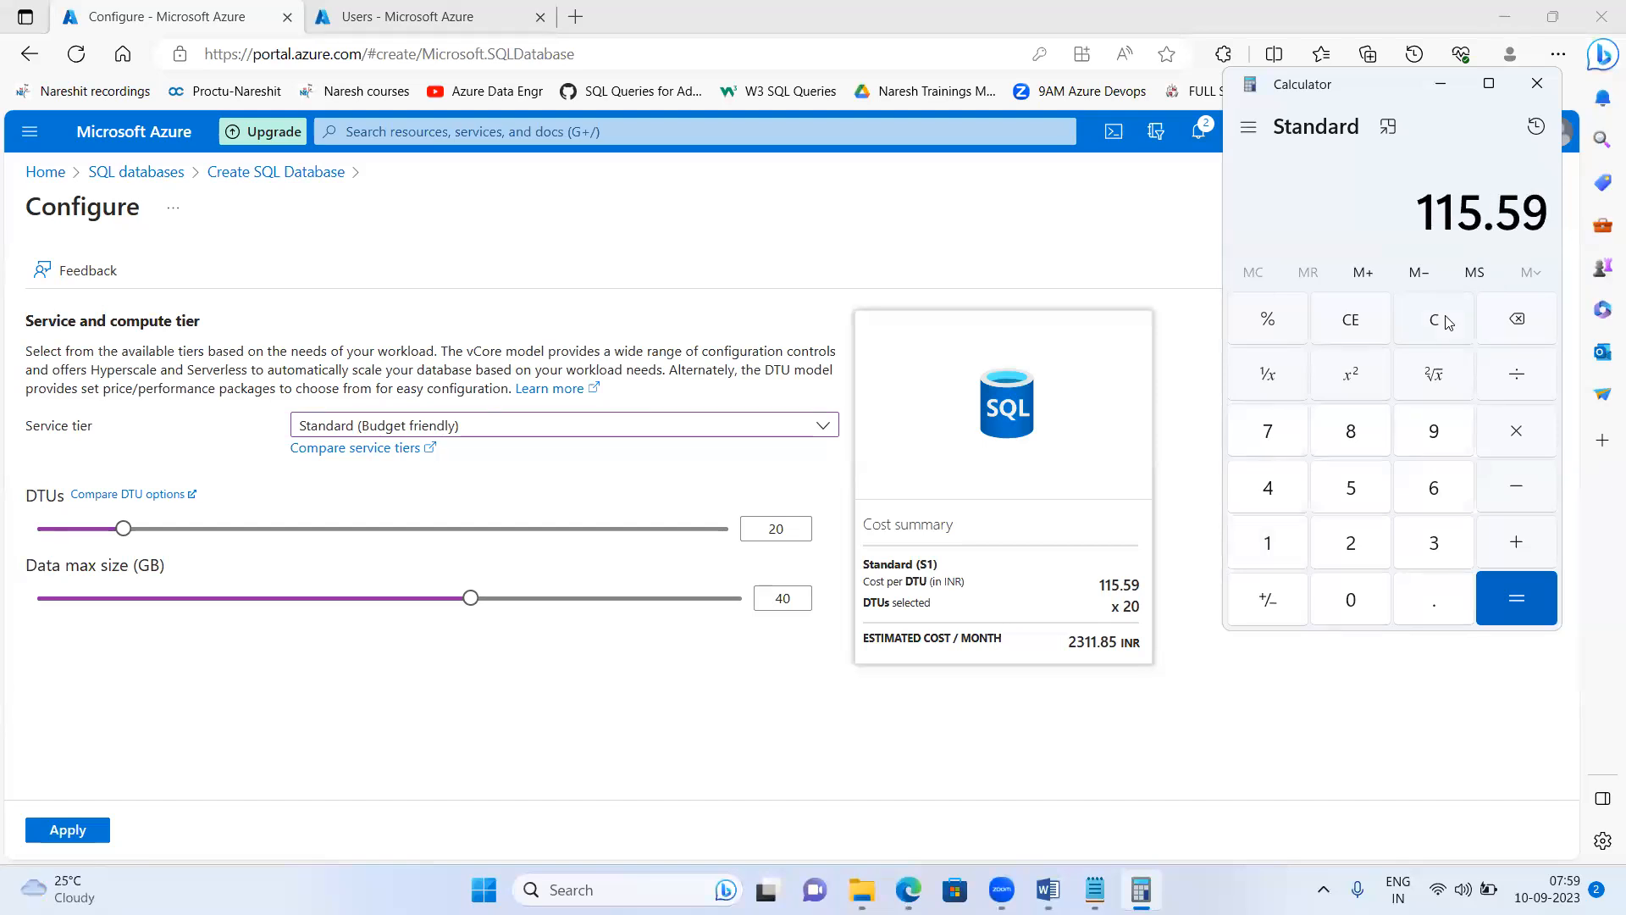
text(*20)
key(Return)
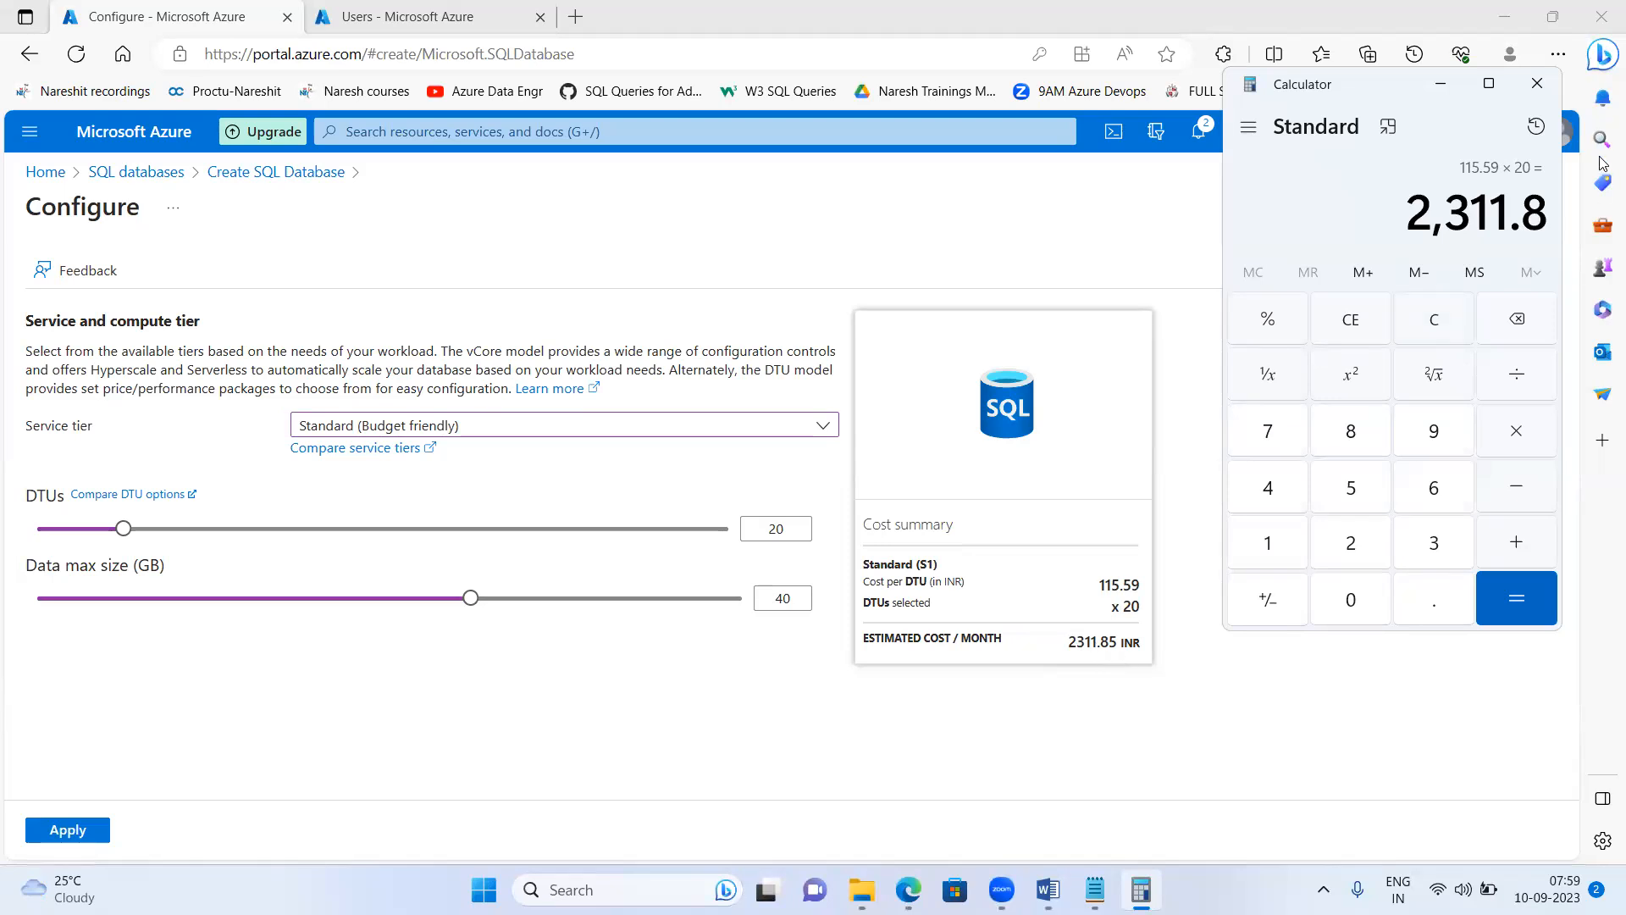
drag(1402, 230, 1547, 210)
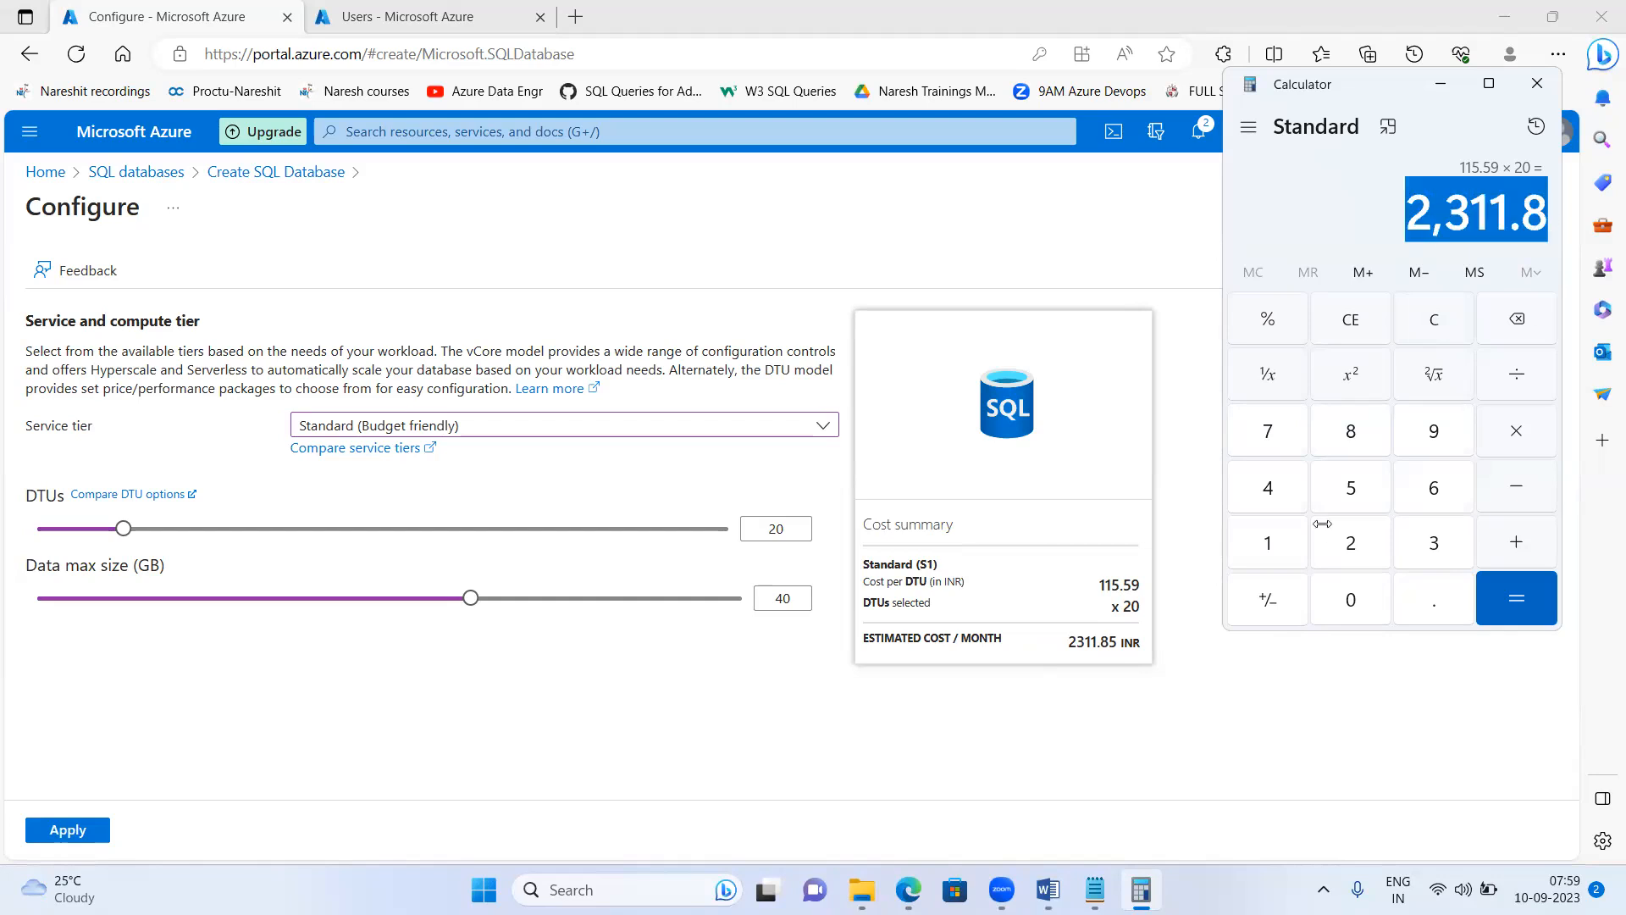
click(1070, 633)
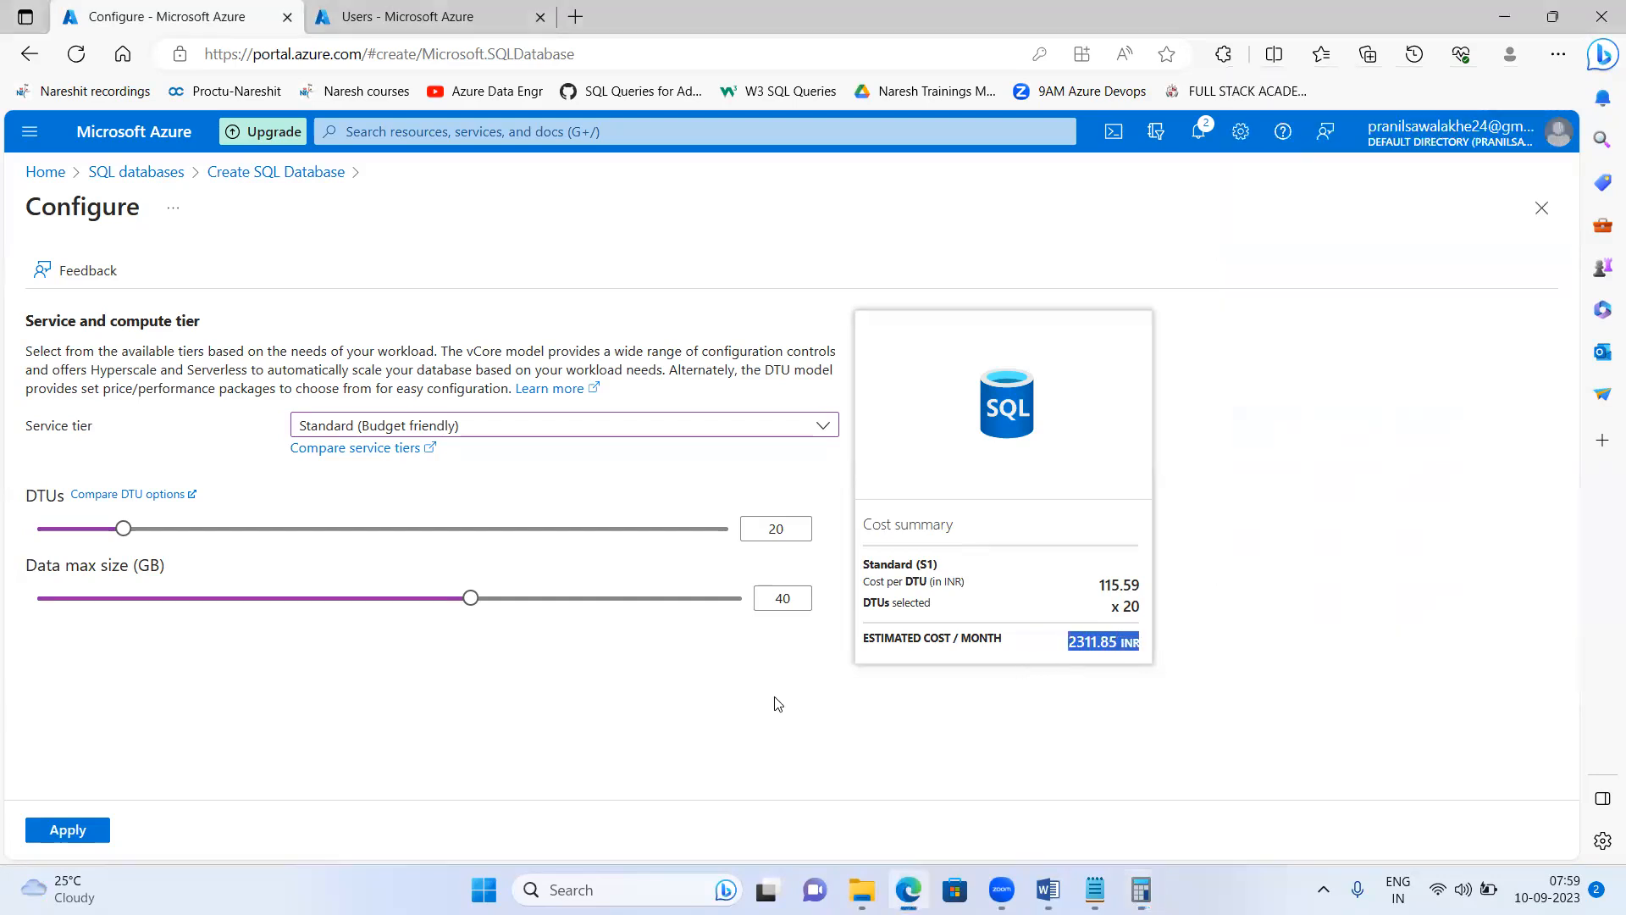
Try data max sizes of 250, 40, 50 and 200 GB to compare their effect on the estimated monthly cost.
click(610, 722)
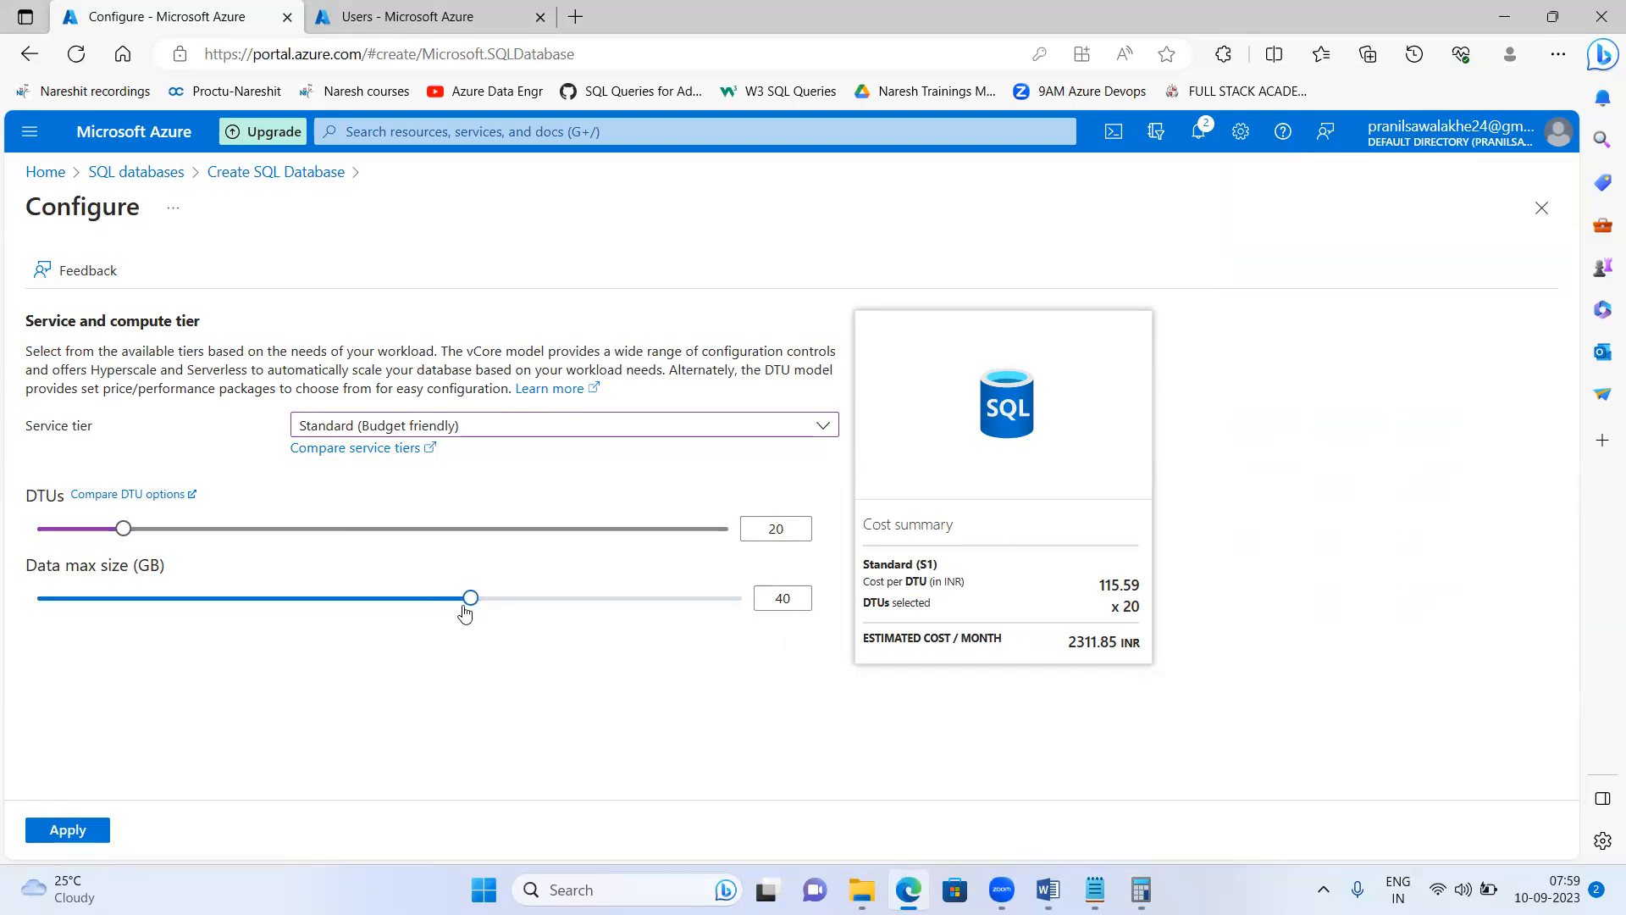
drag(505, 607, 753, 610)
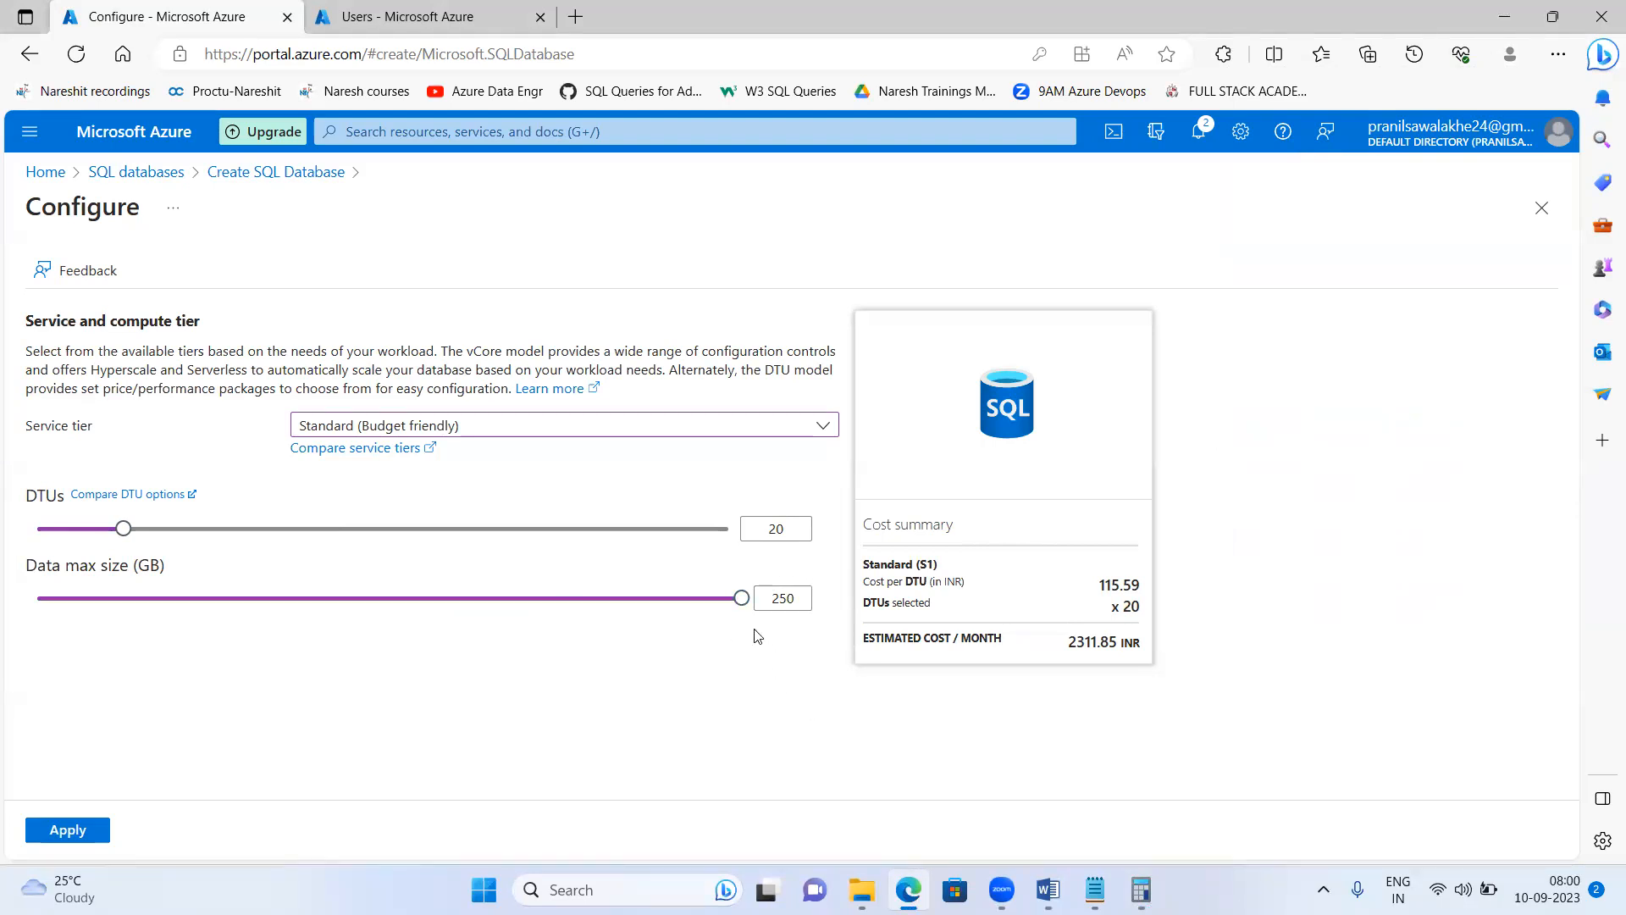
drag(755, 604, 471, 608)
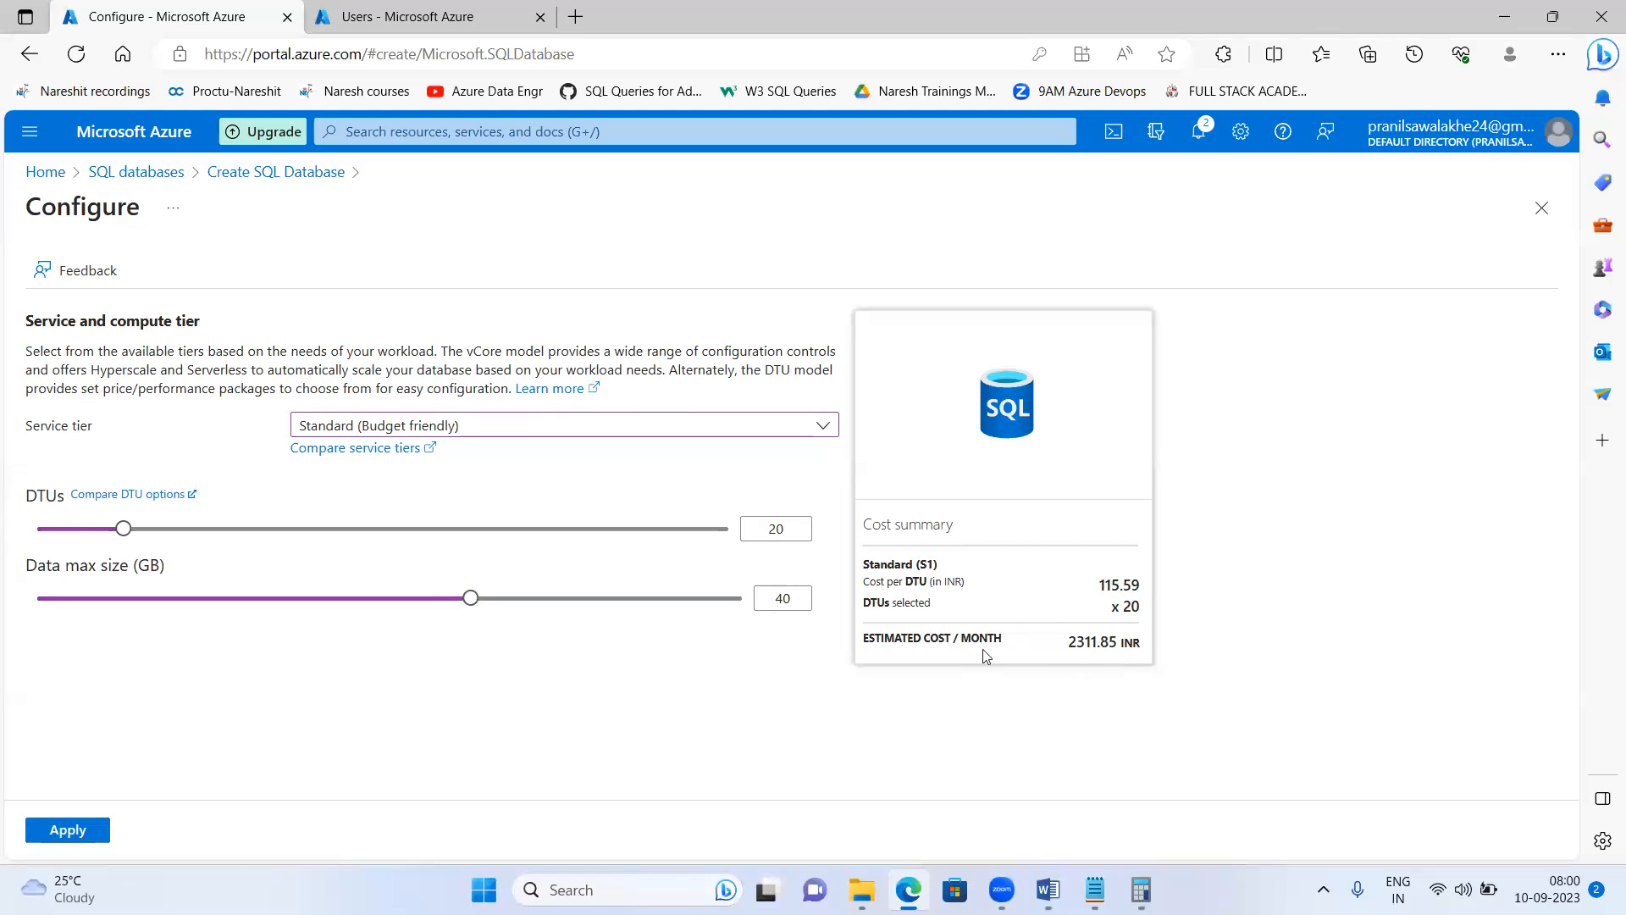
click(538, 610)
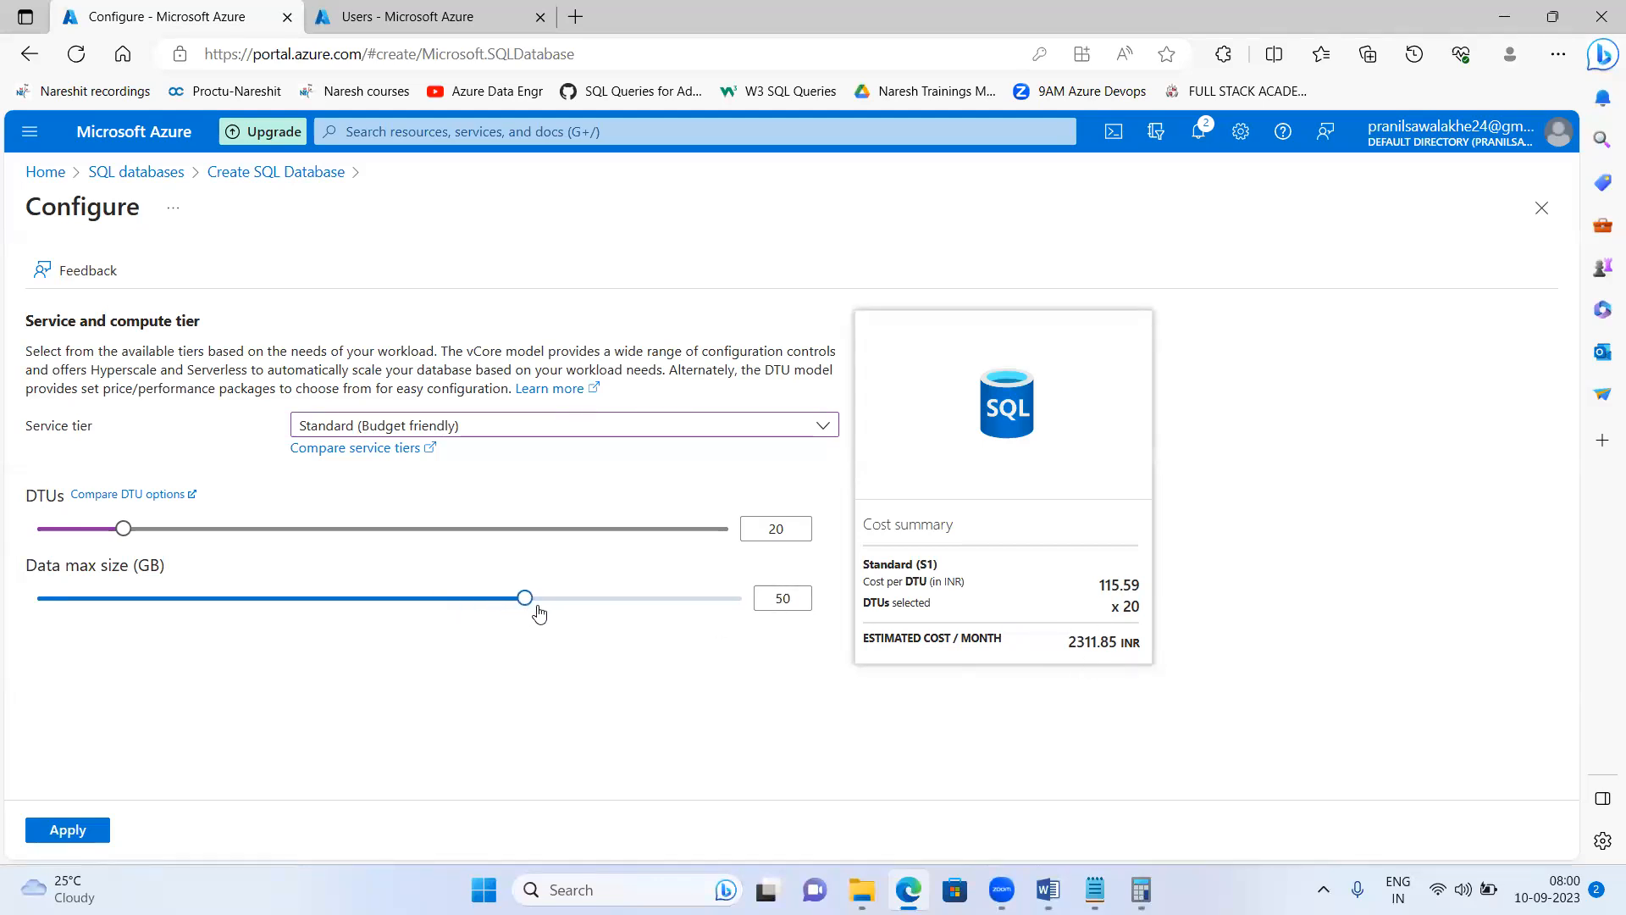
drag(540, 611, 630, 612)
click(683, 610)
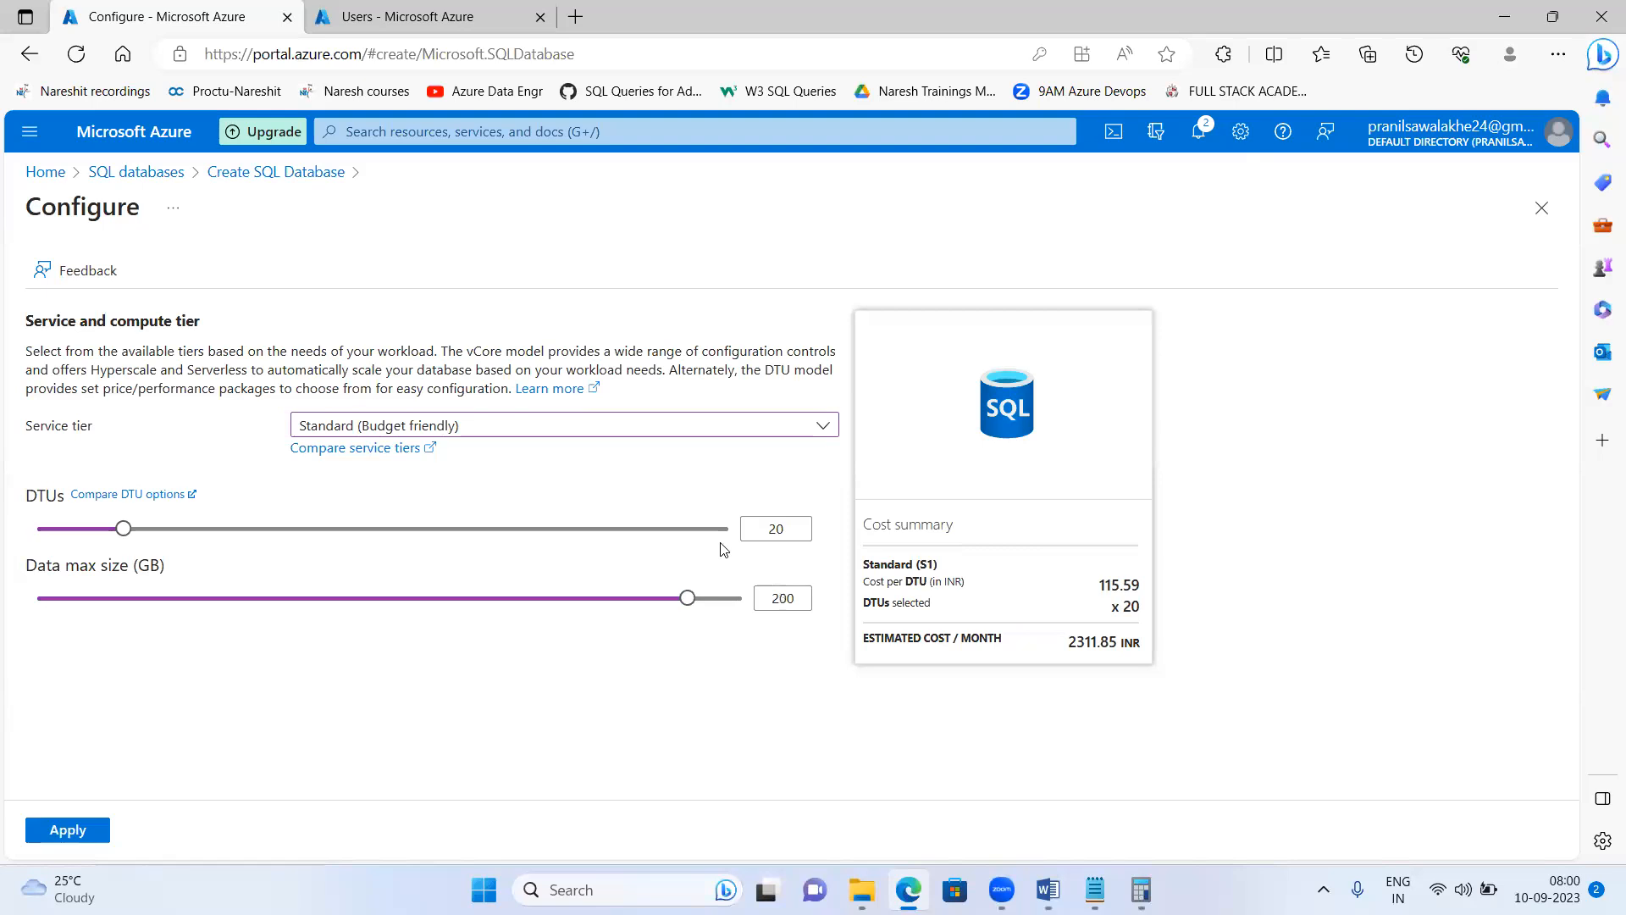
Set the data max size to 40 GB and apply the Standard tier configuration to the new database.
click(789, 534)
drag(688, 598, 470, 607)
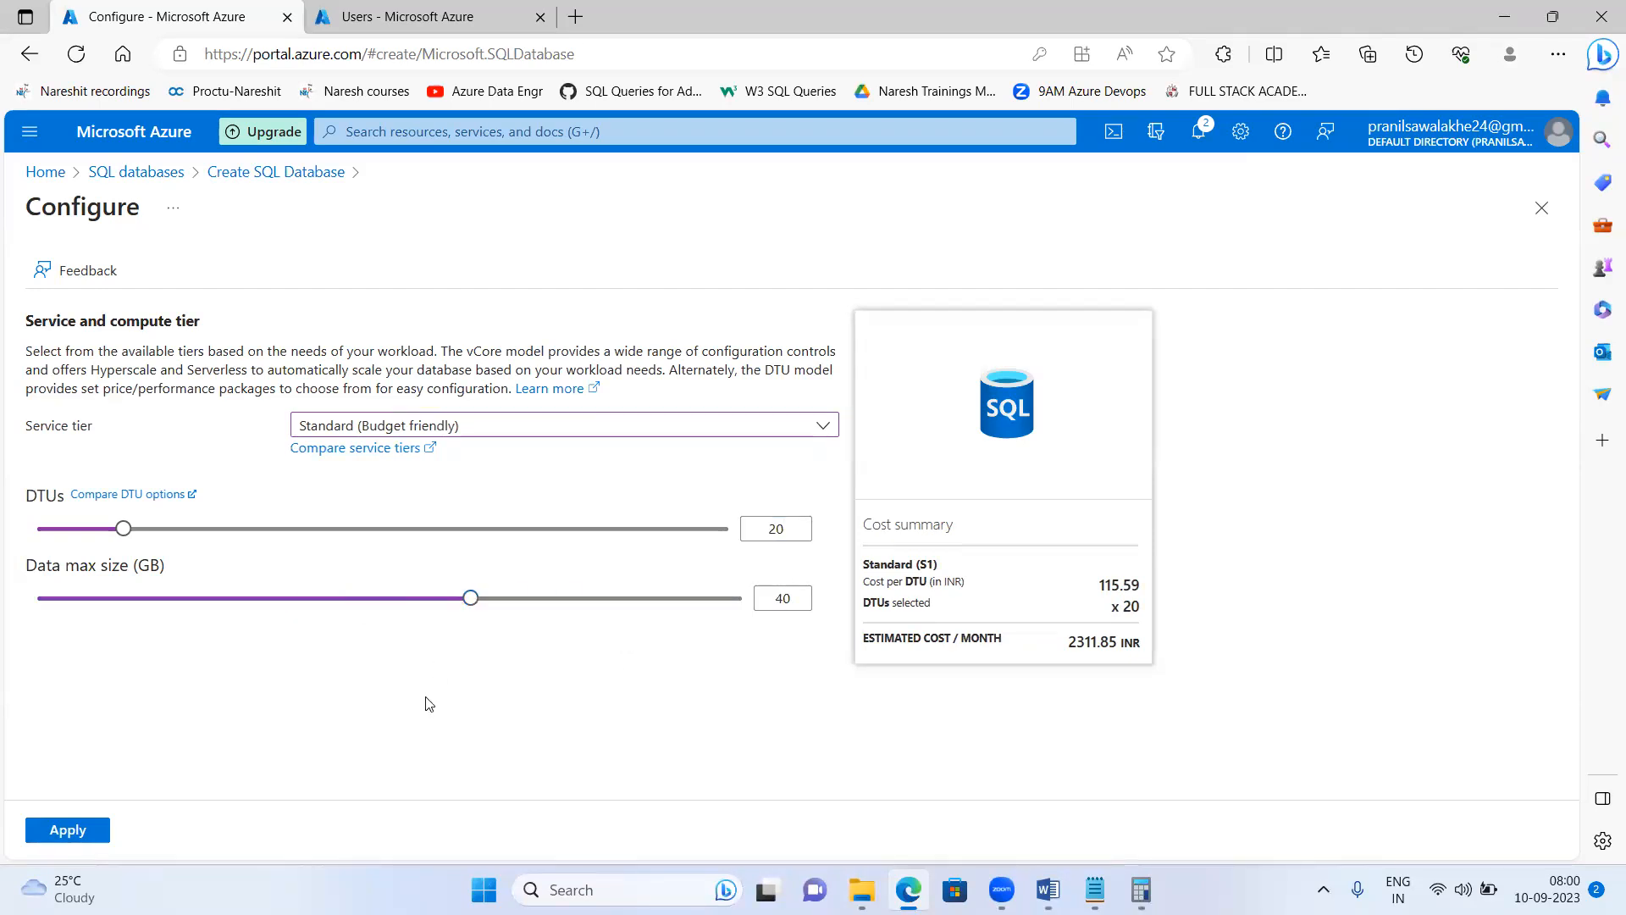
click(68, 830)
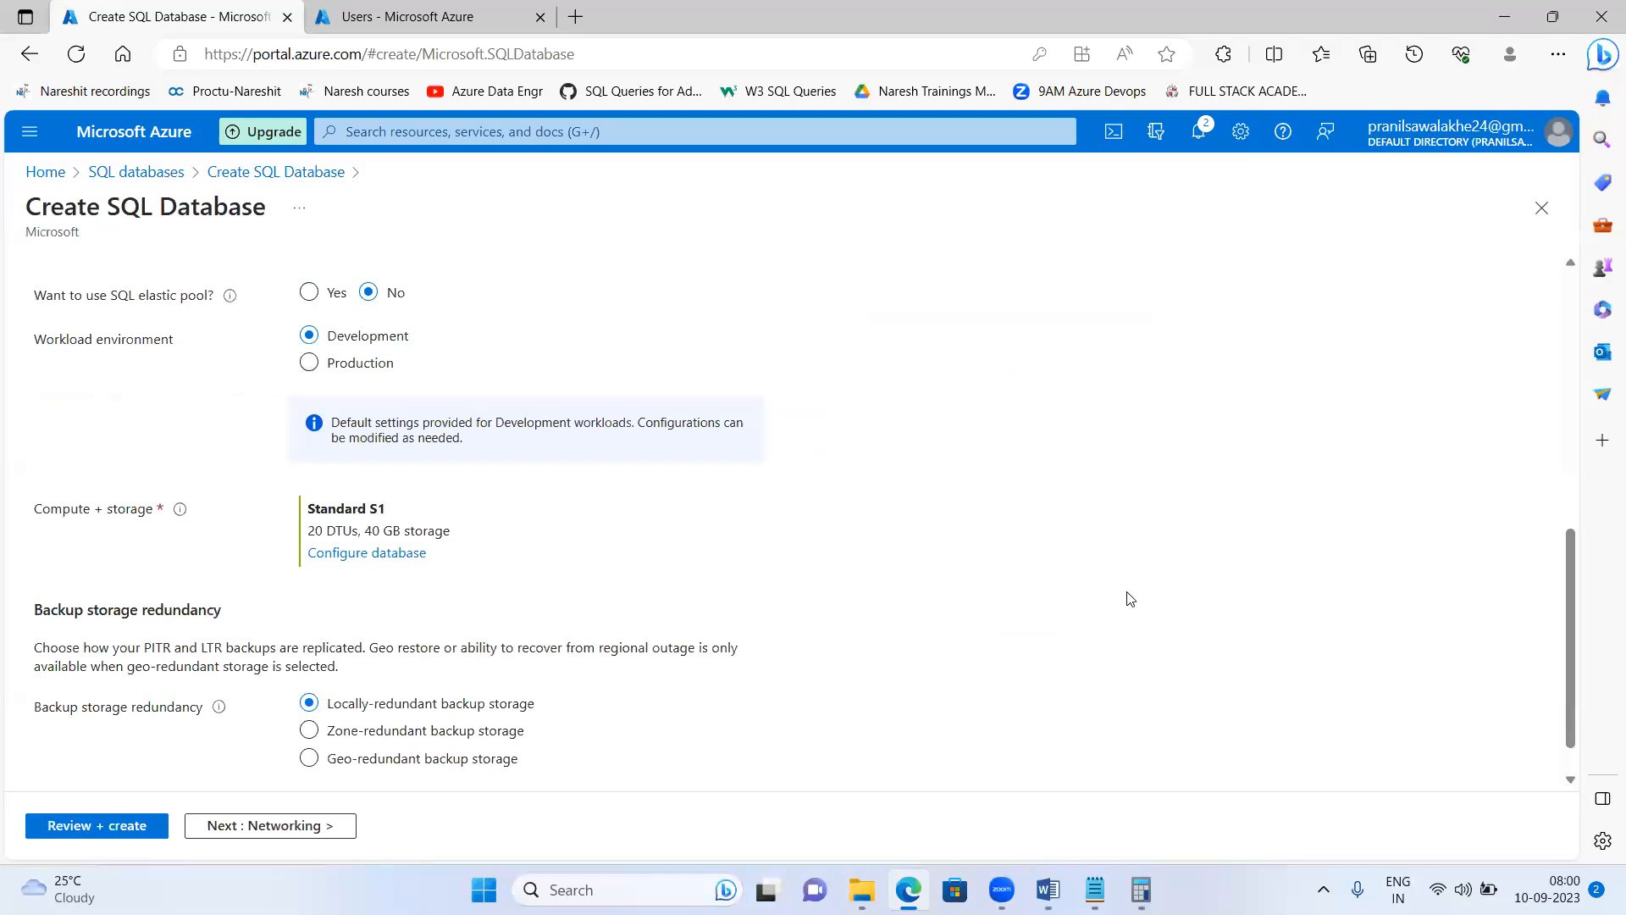
scroll(1132, 598, down, 1)
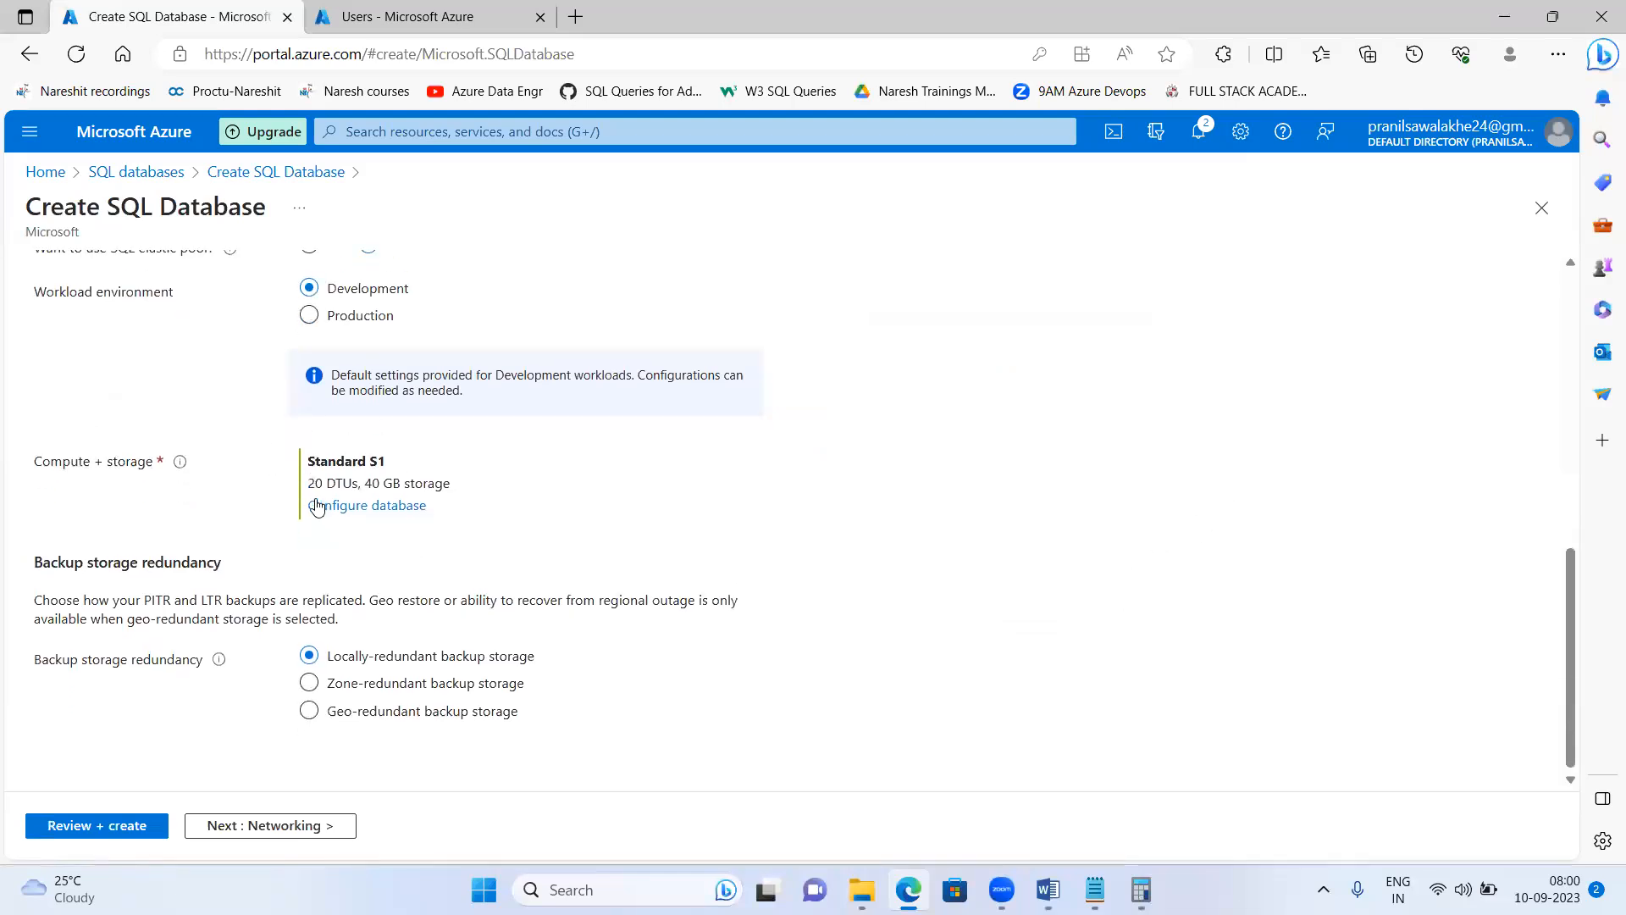
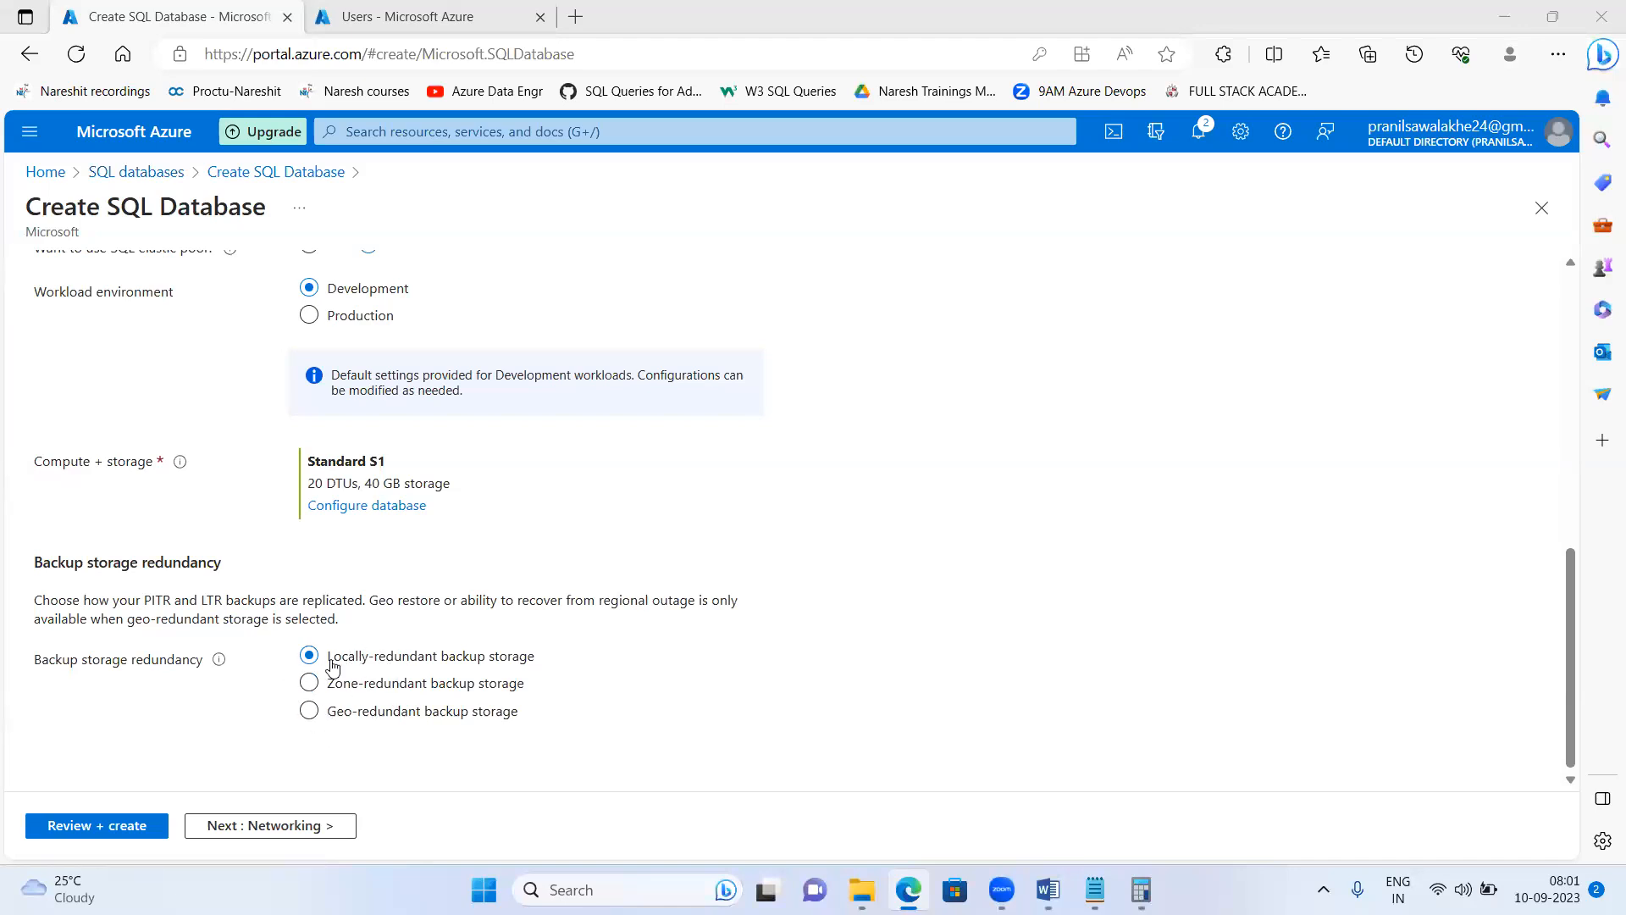
Set the connectivity method to public endpoint and enable server access for Azure services and the current client IP address.
click(263, 830)
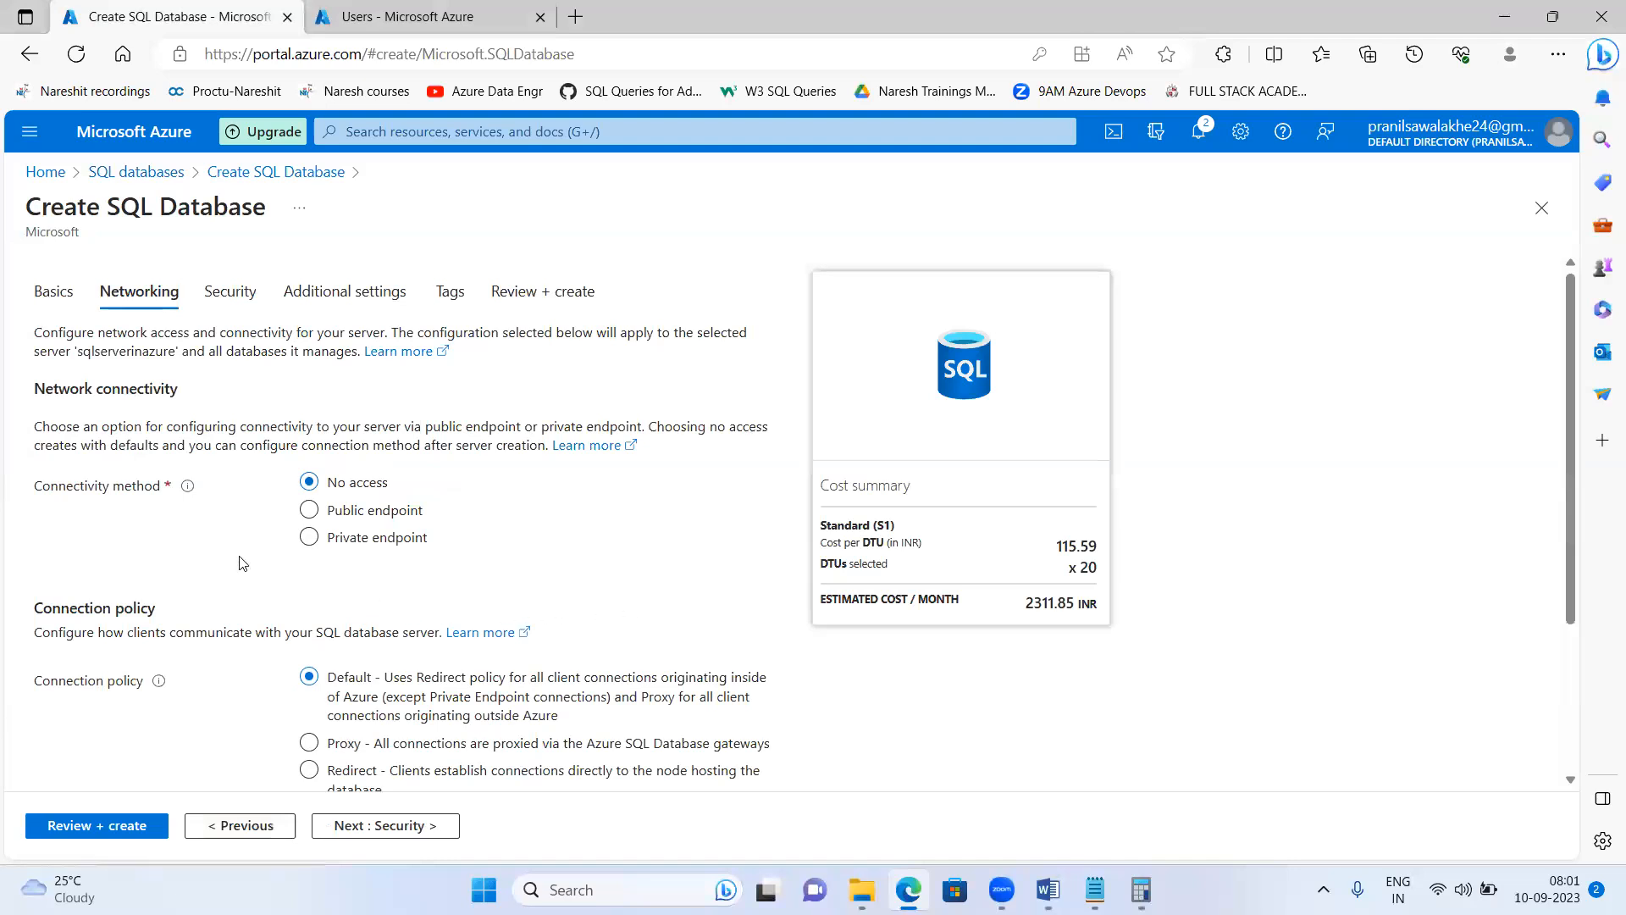
click(405, 512)
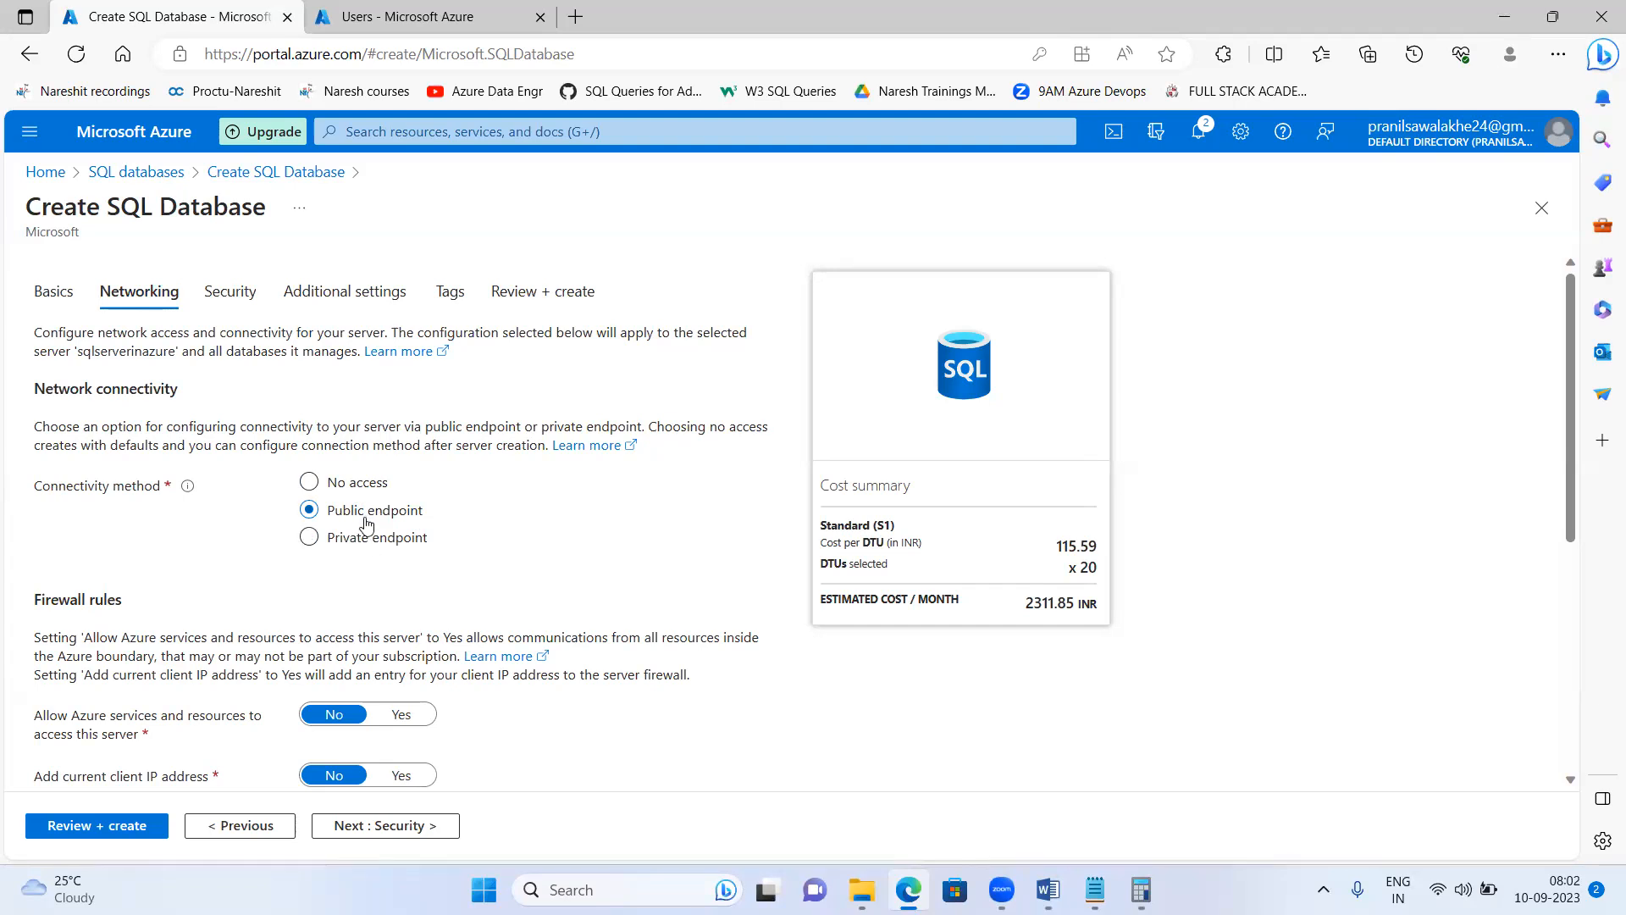
scroll(381, 532, down, 3)
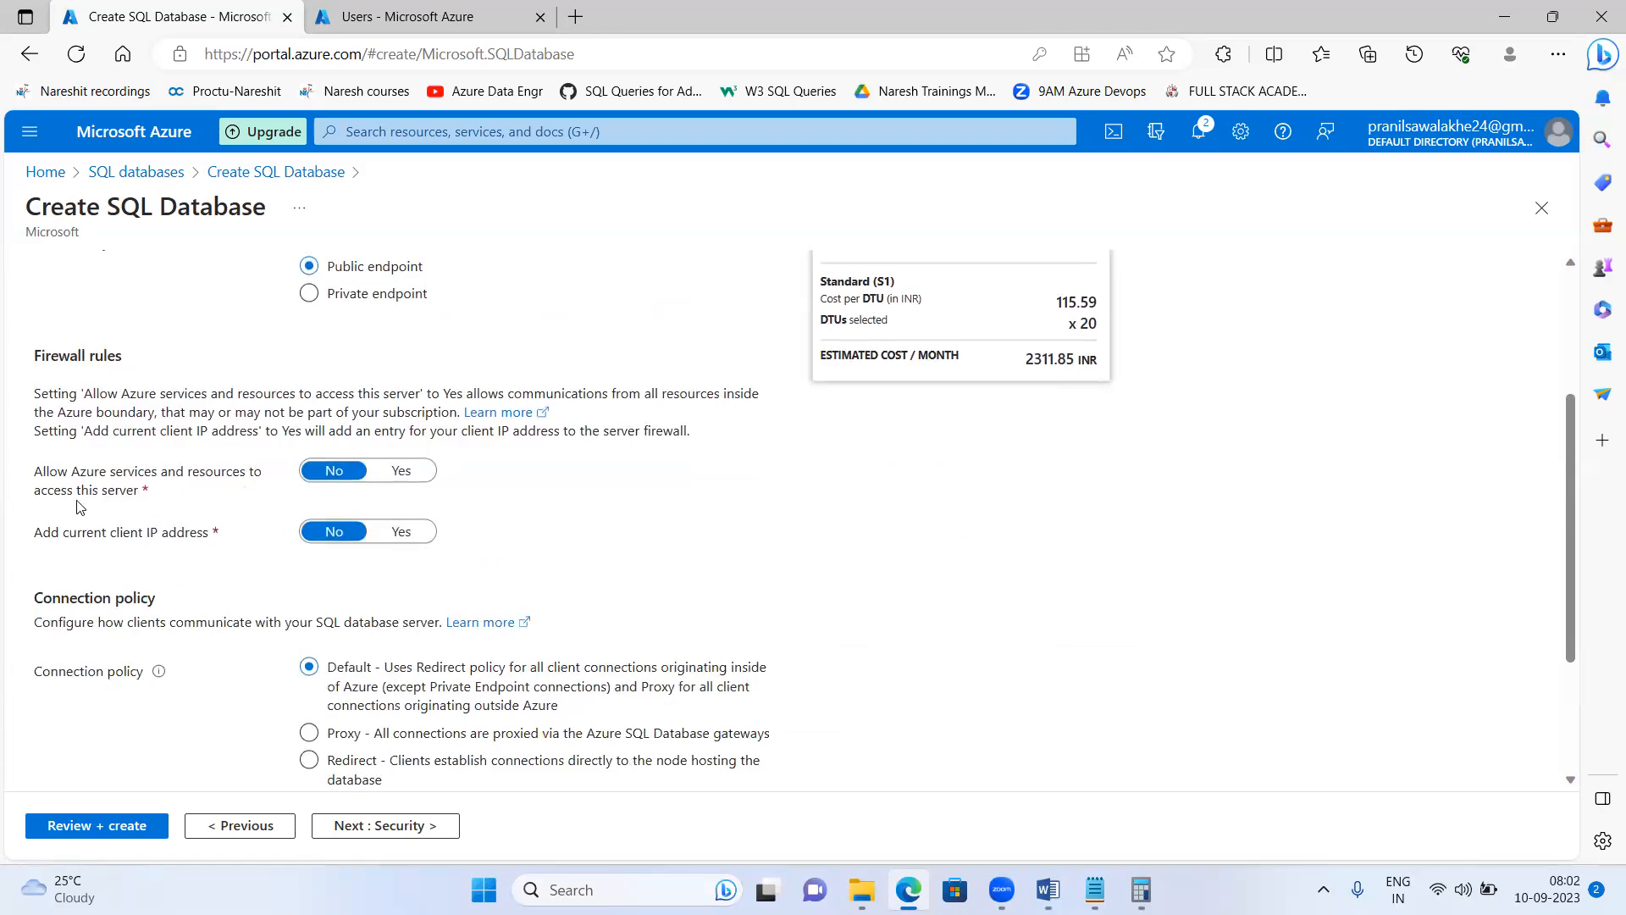
click(385, 474)
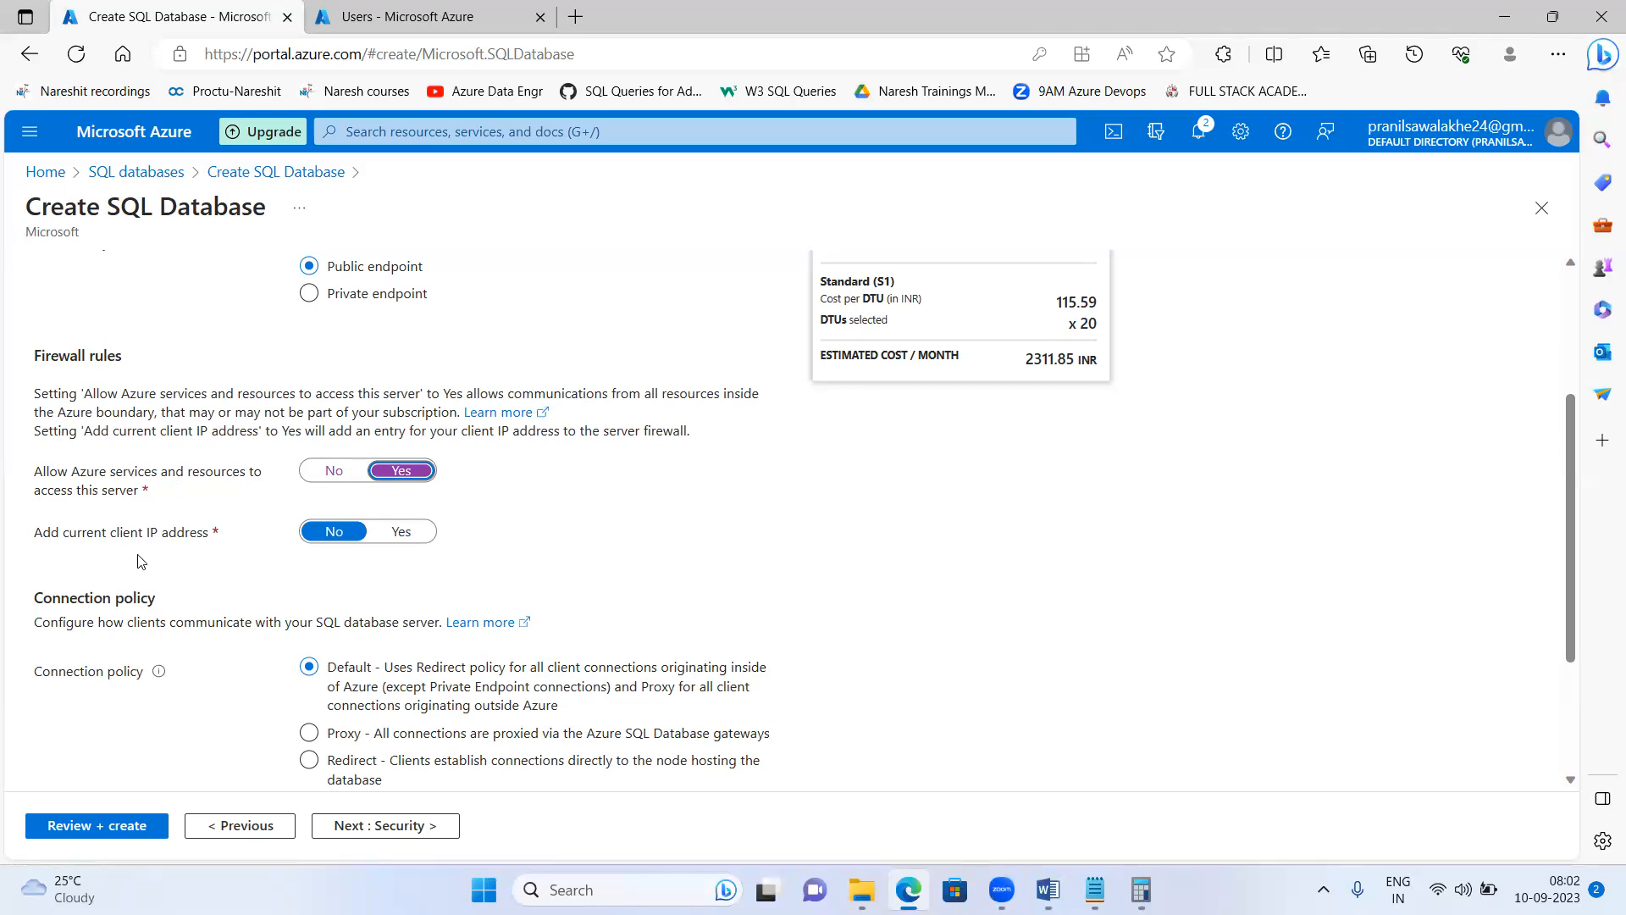
click(388, 534)
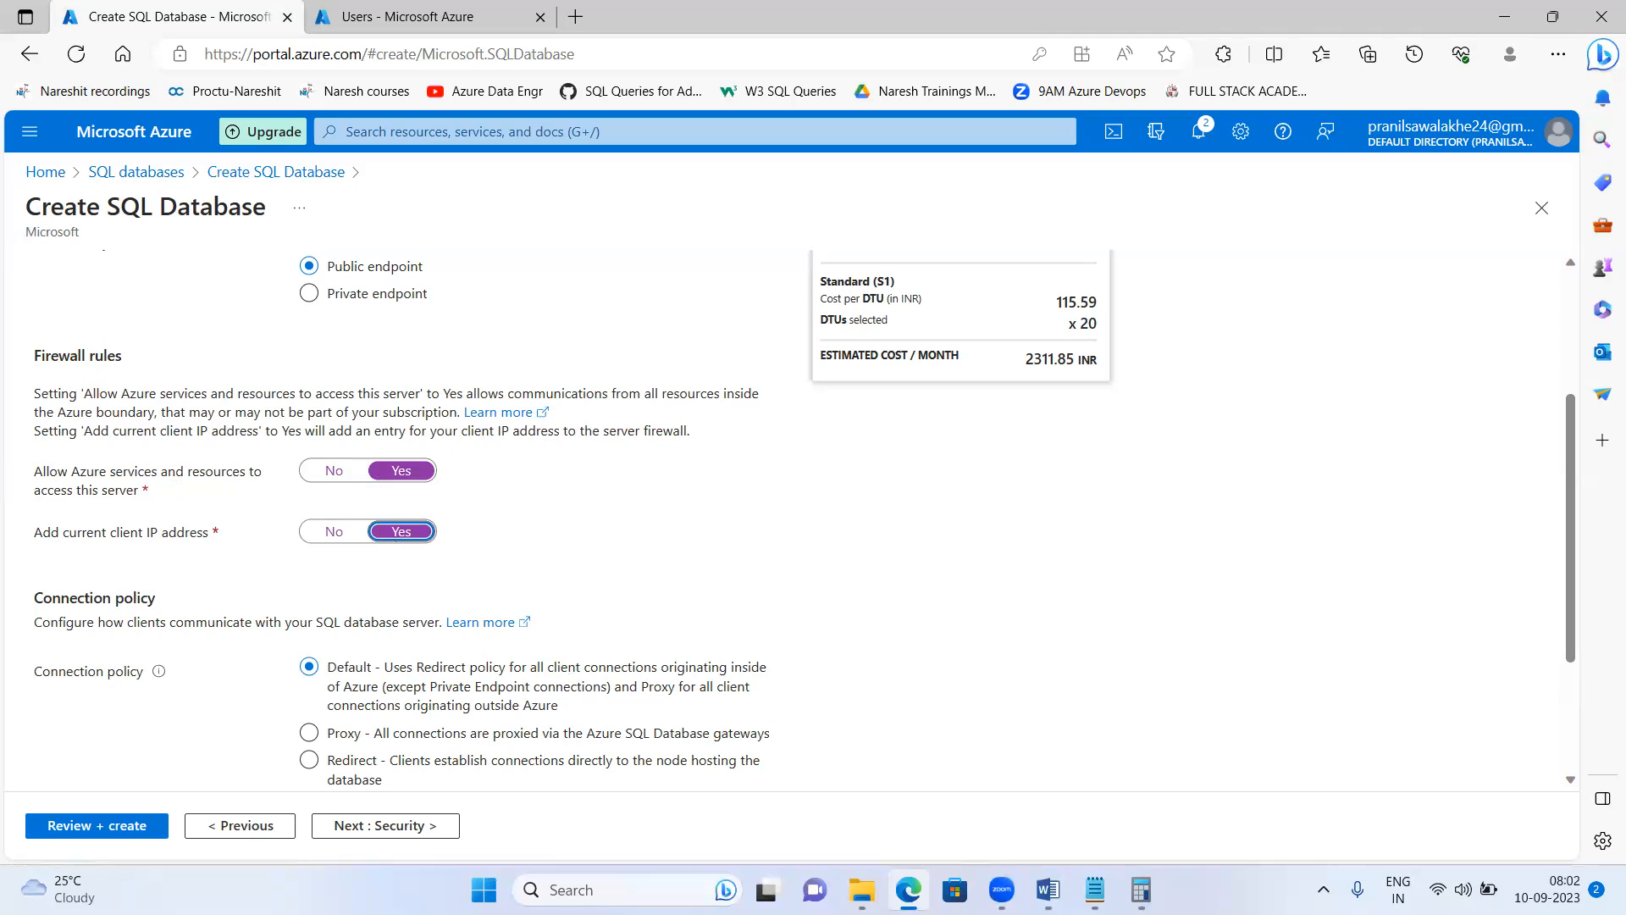
Switch adding the current client IP address to No, and connect SQL Server Management Studio to the local server with Windows Authentication.
key(Left)
key(super+s)
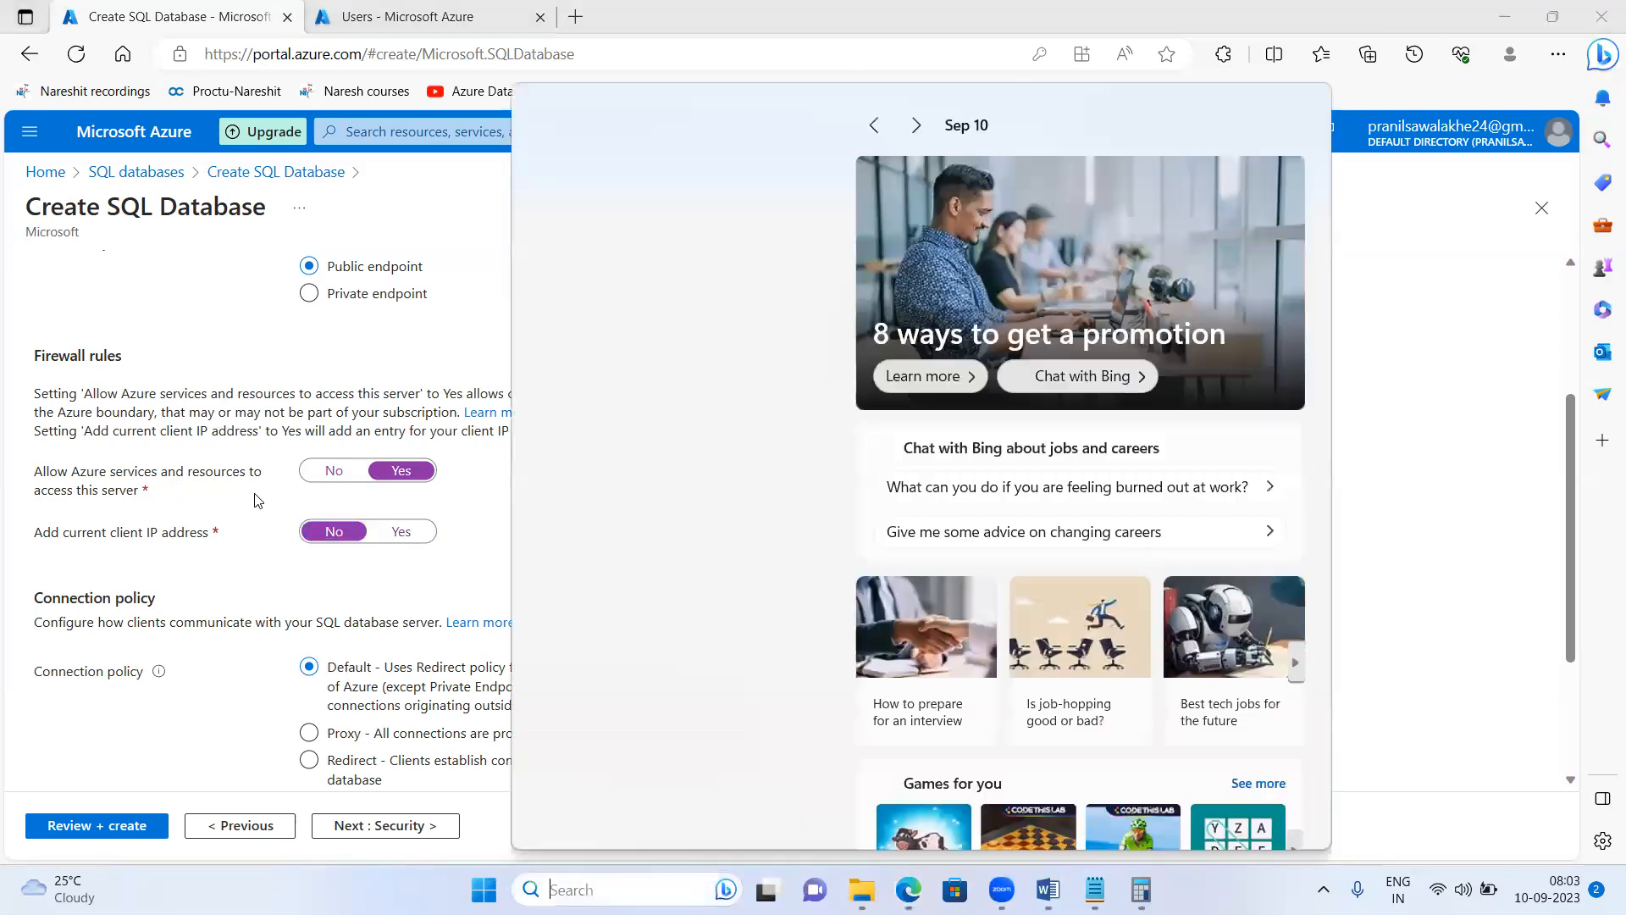
text(ssms)
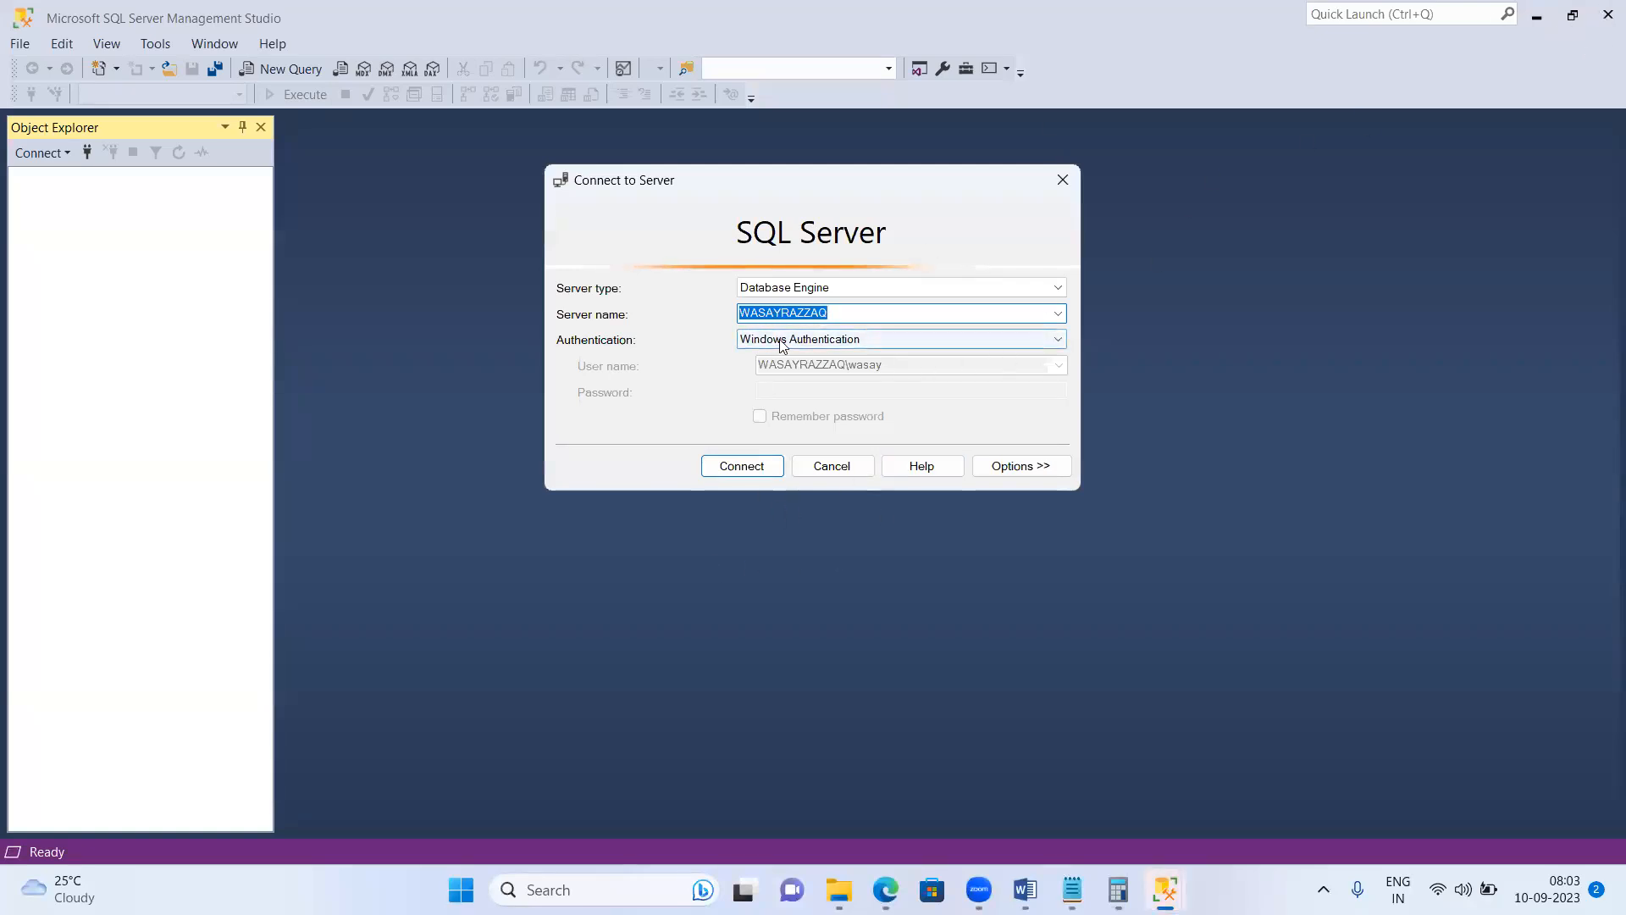
click(752, 471)
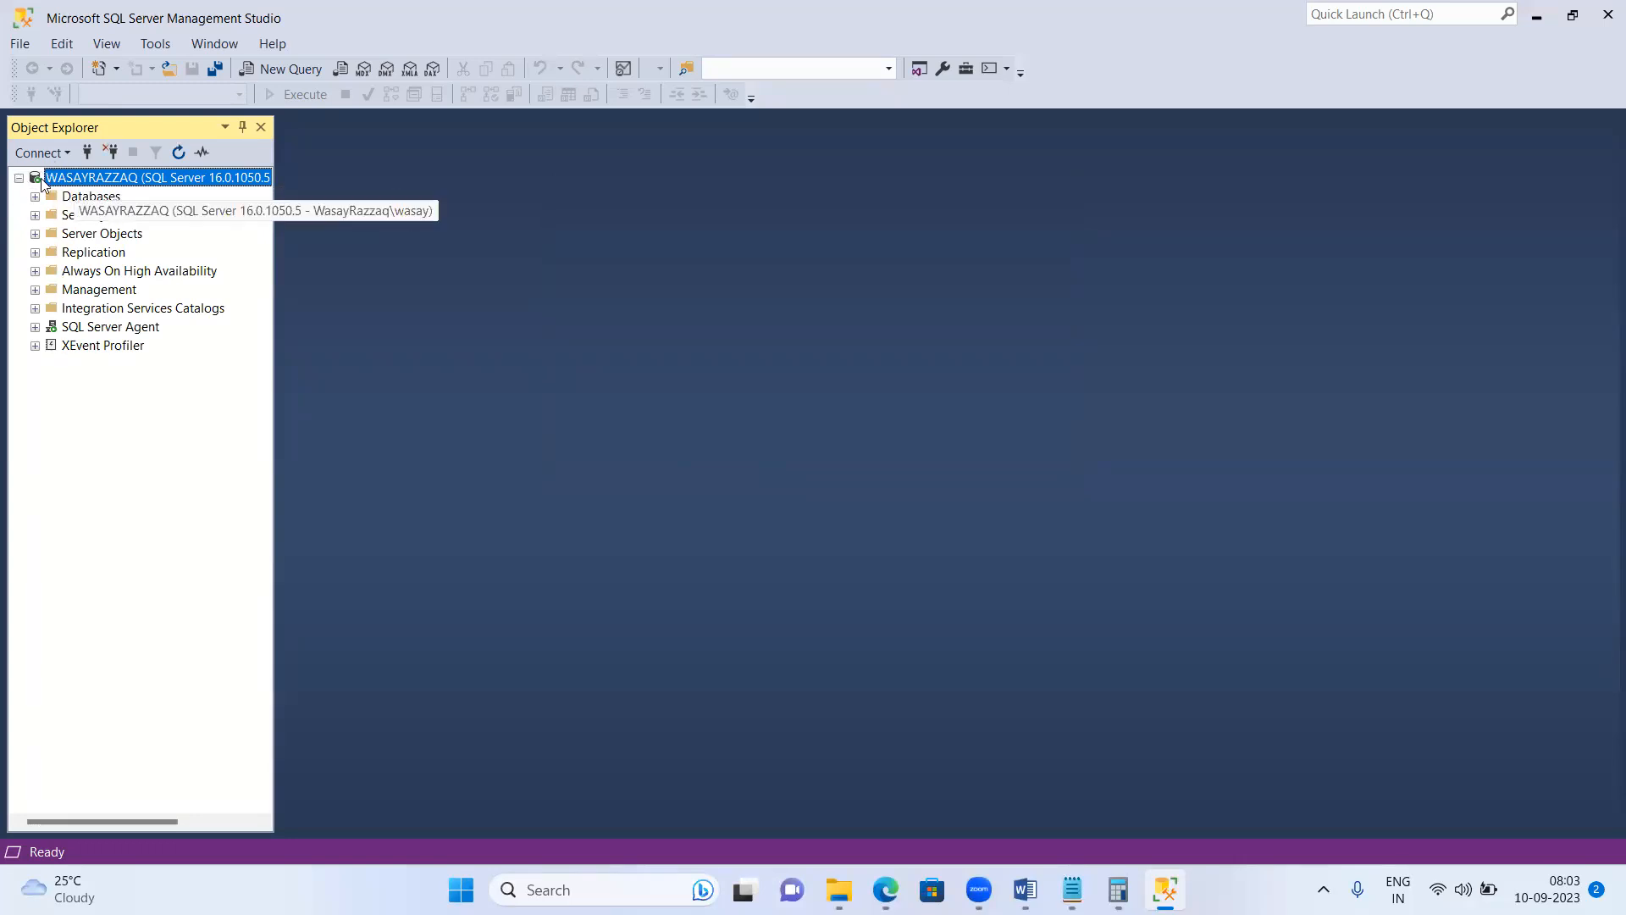
Return to the Azure portal and set adding the current client IP address to Yes in the firewall rules.
click(1539, 15)
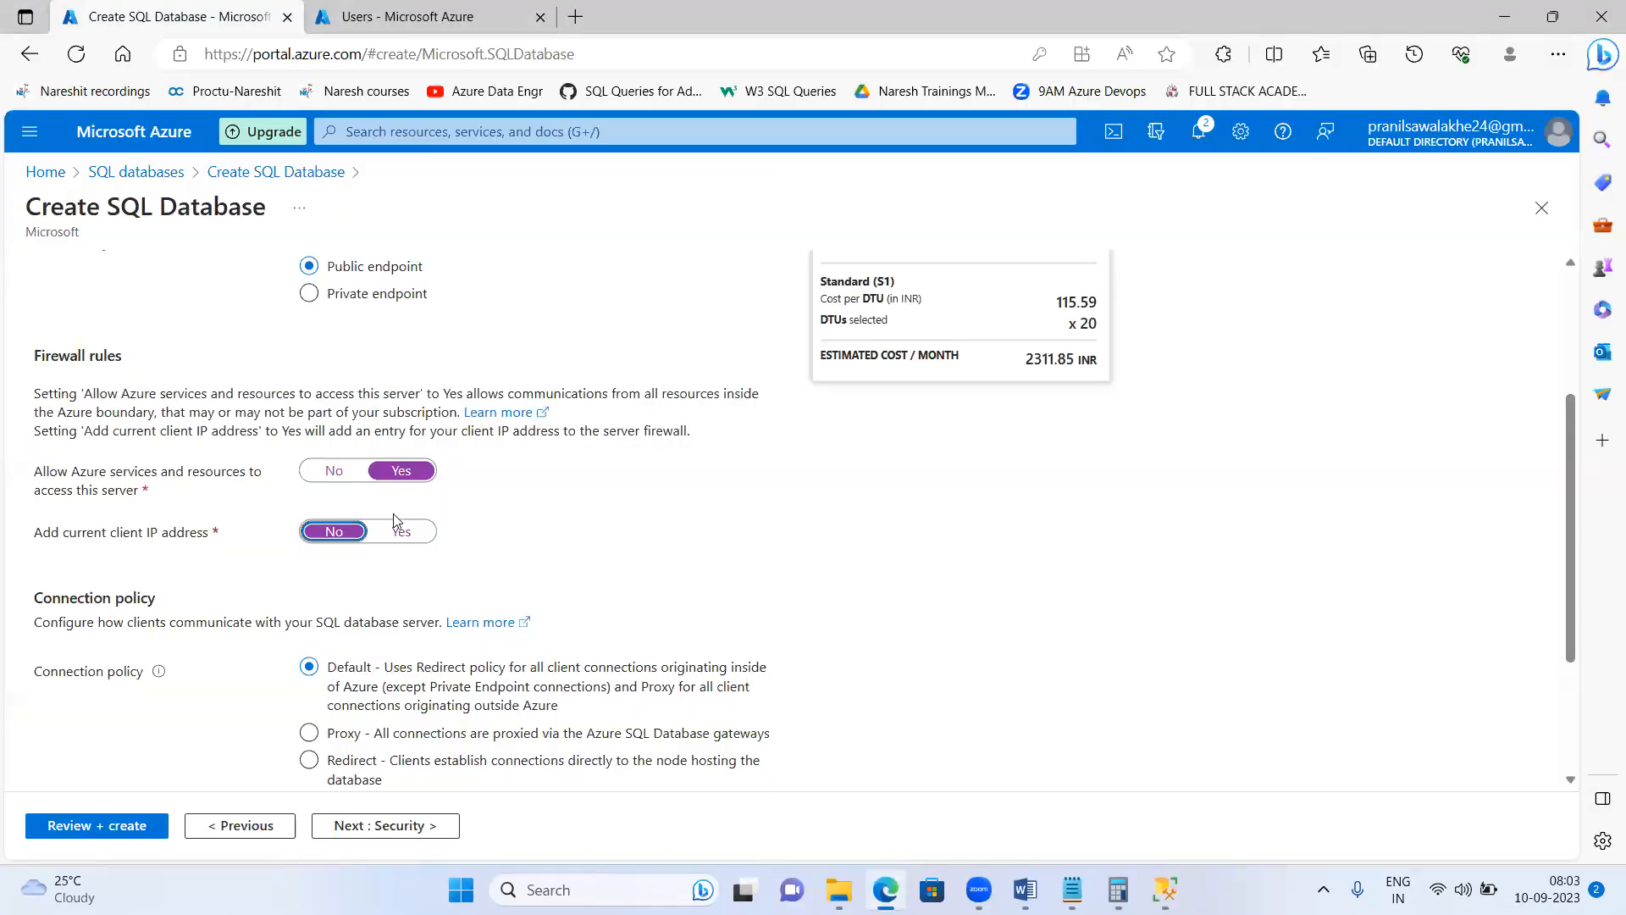
click(399, 530)
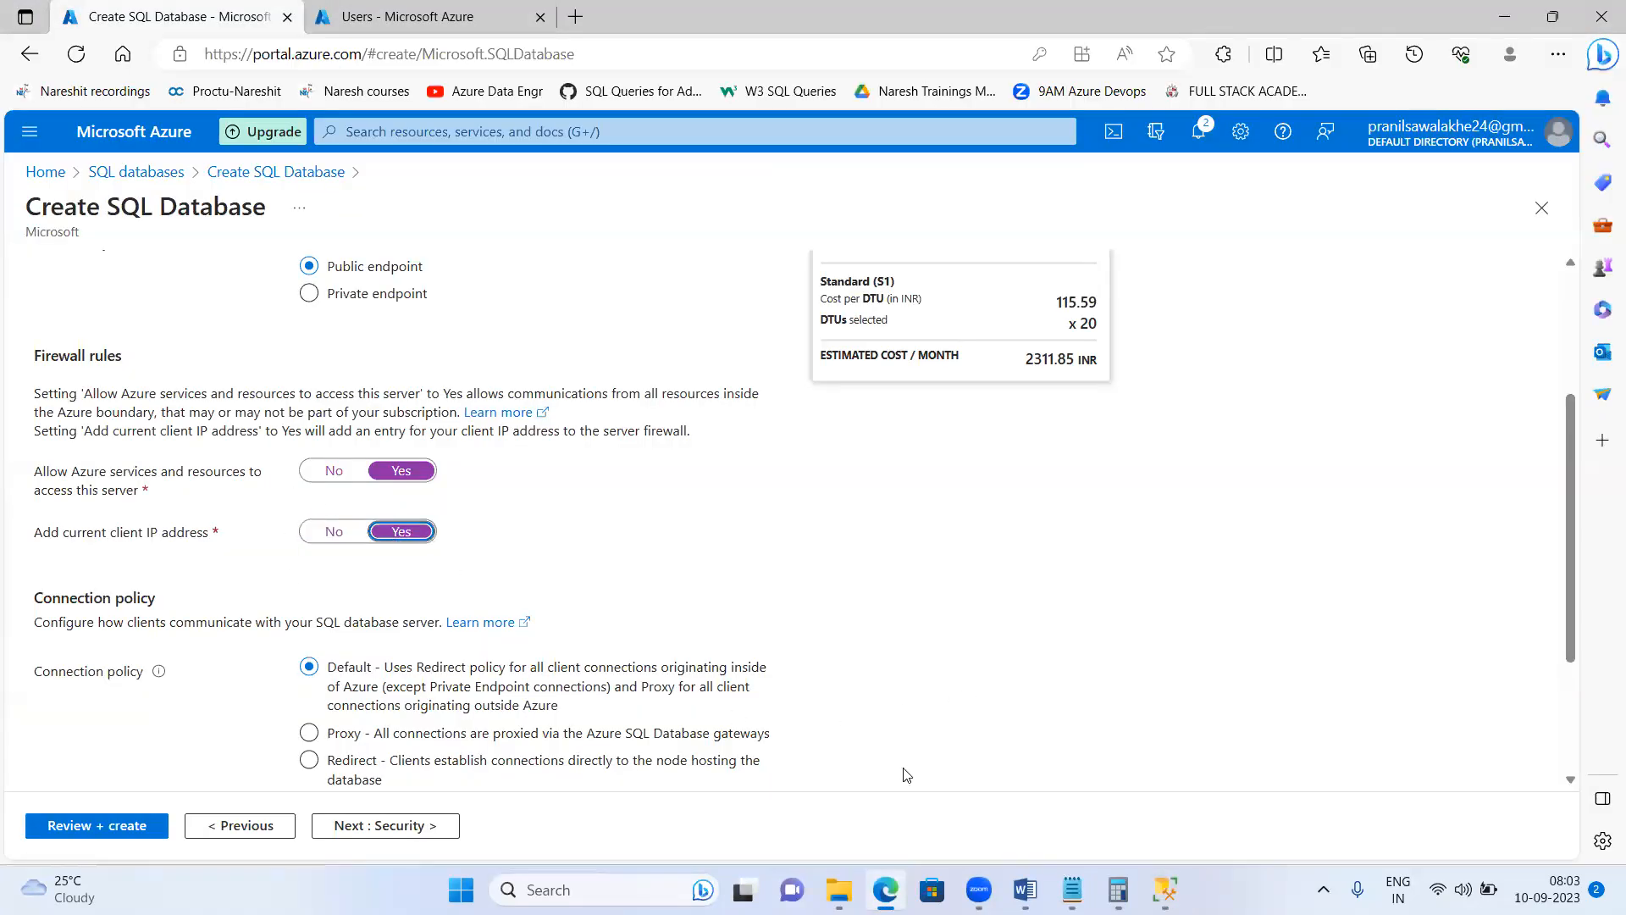
click(1022, 784)
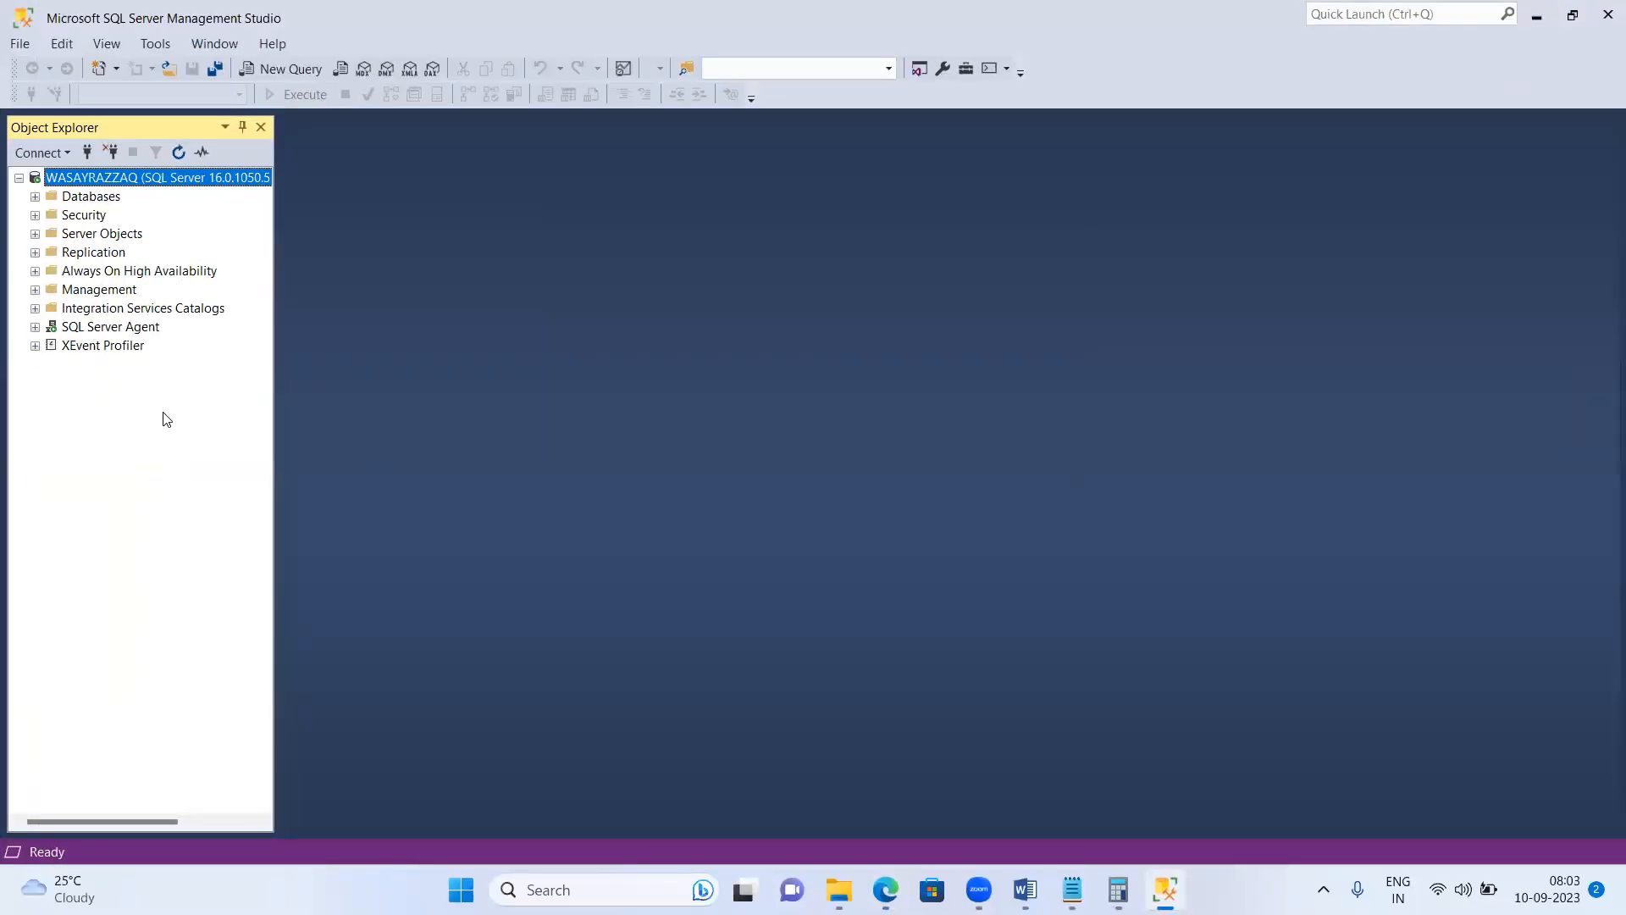
click(1536, 14)
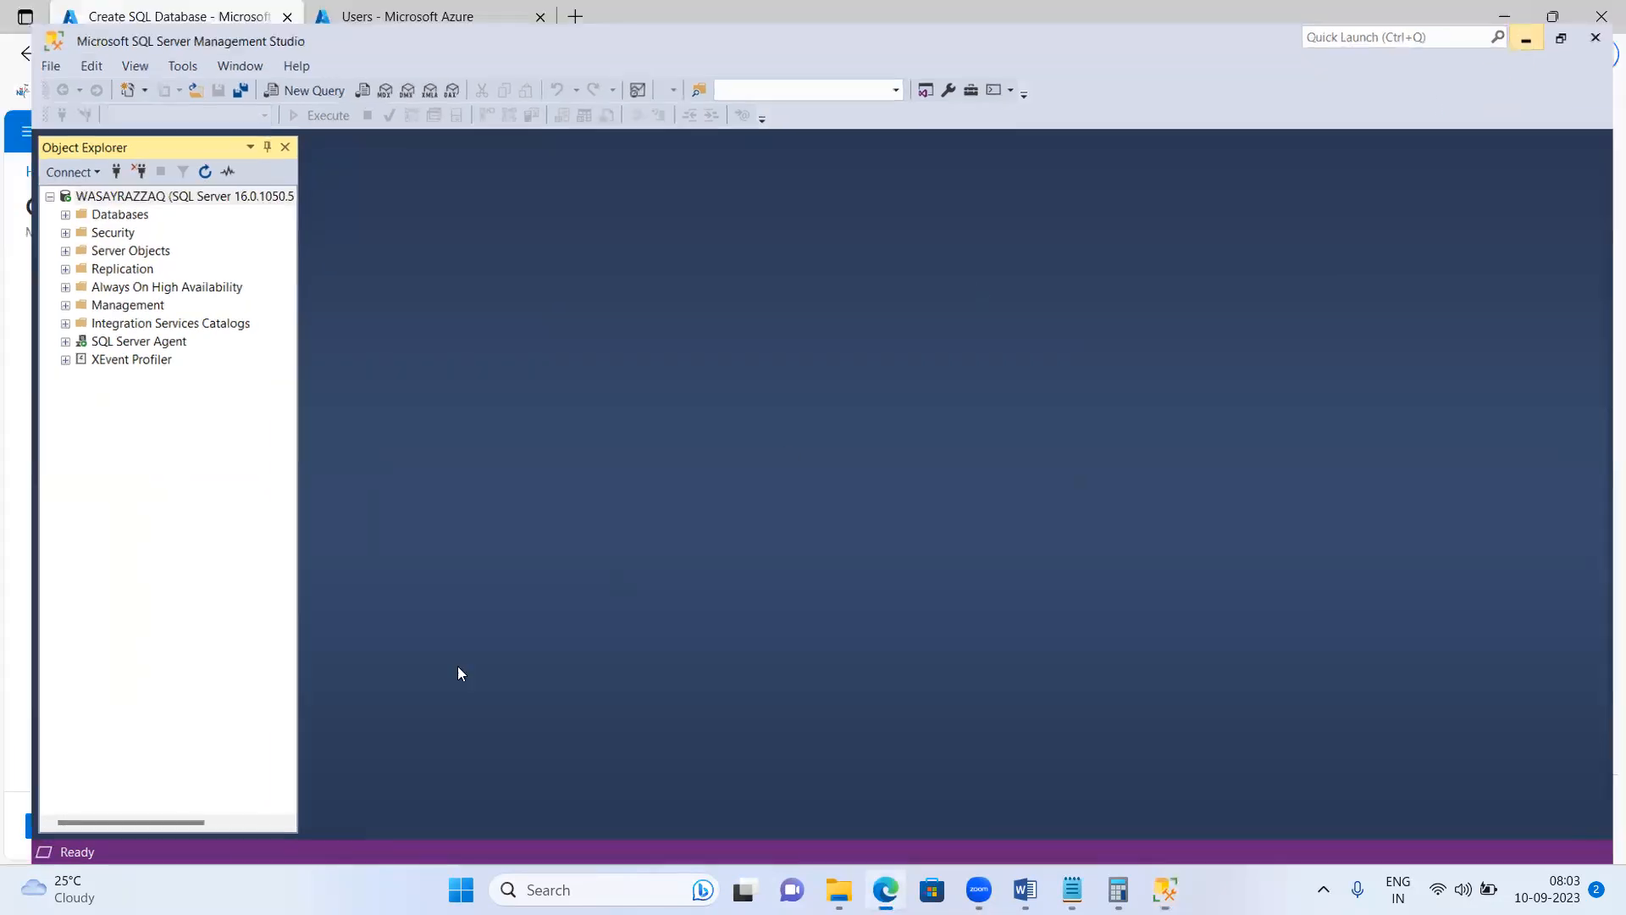
Review the connection policy and the available minimum TLS versions for encrypted connections.
scroll(786, 647, down, 2)
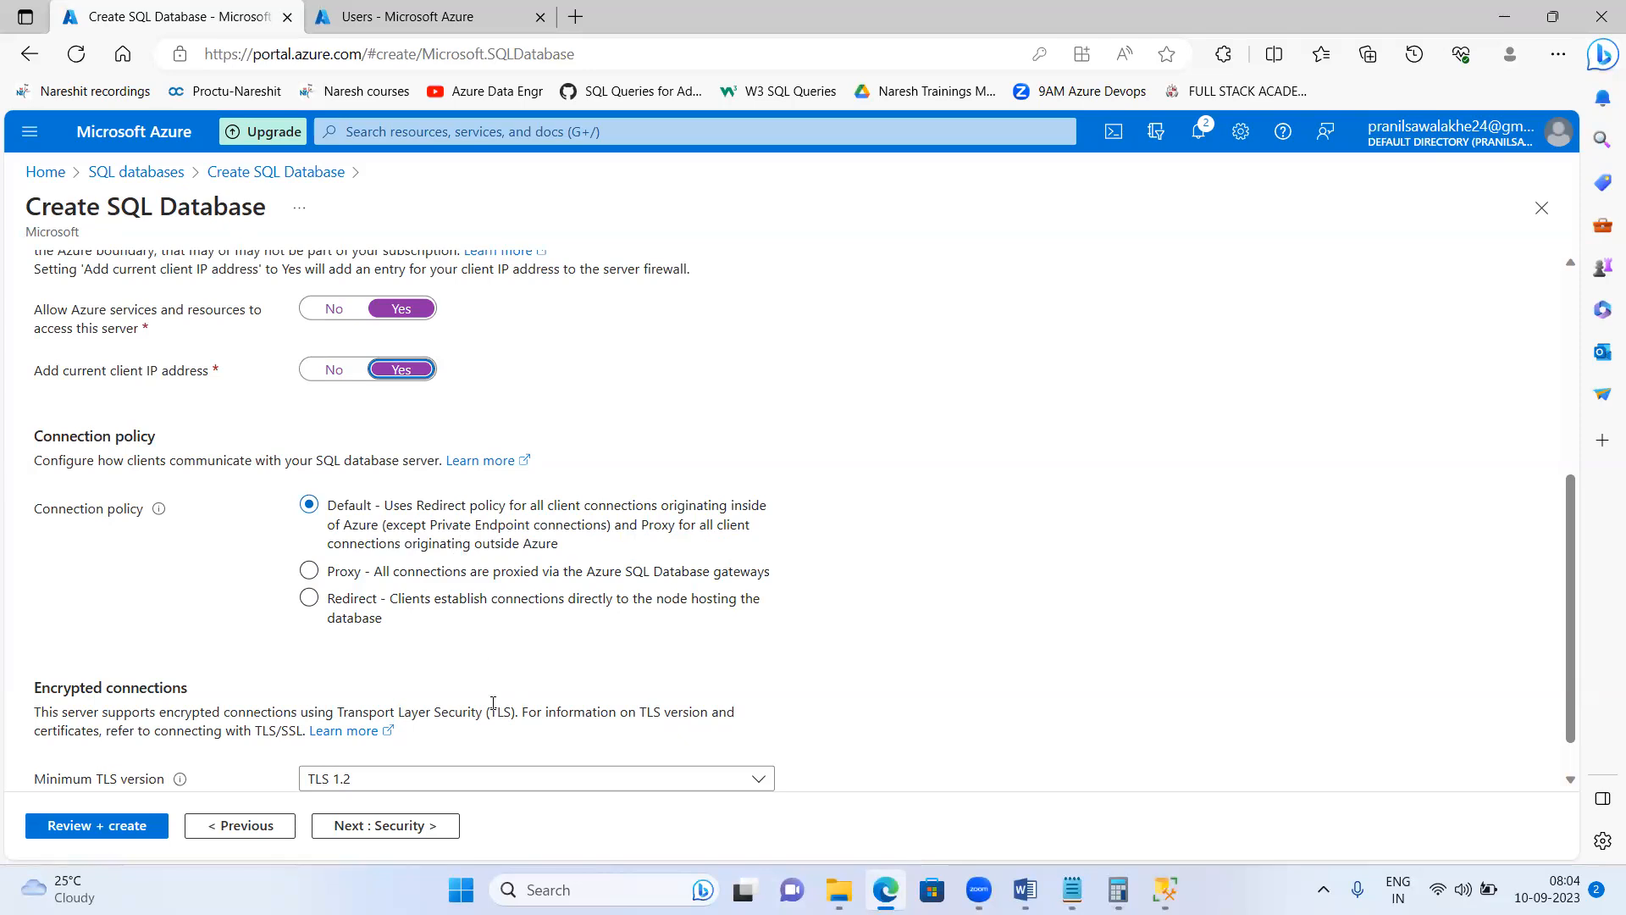
scroll(461, 626, down, 1)
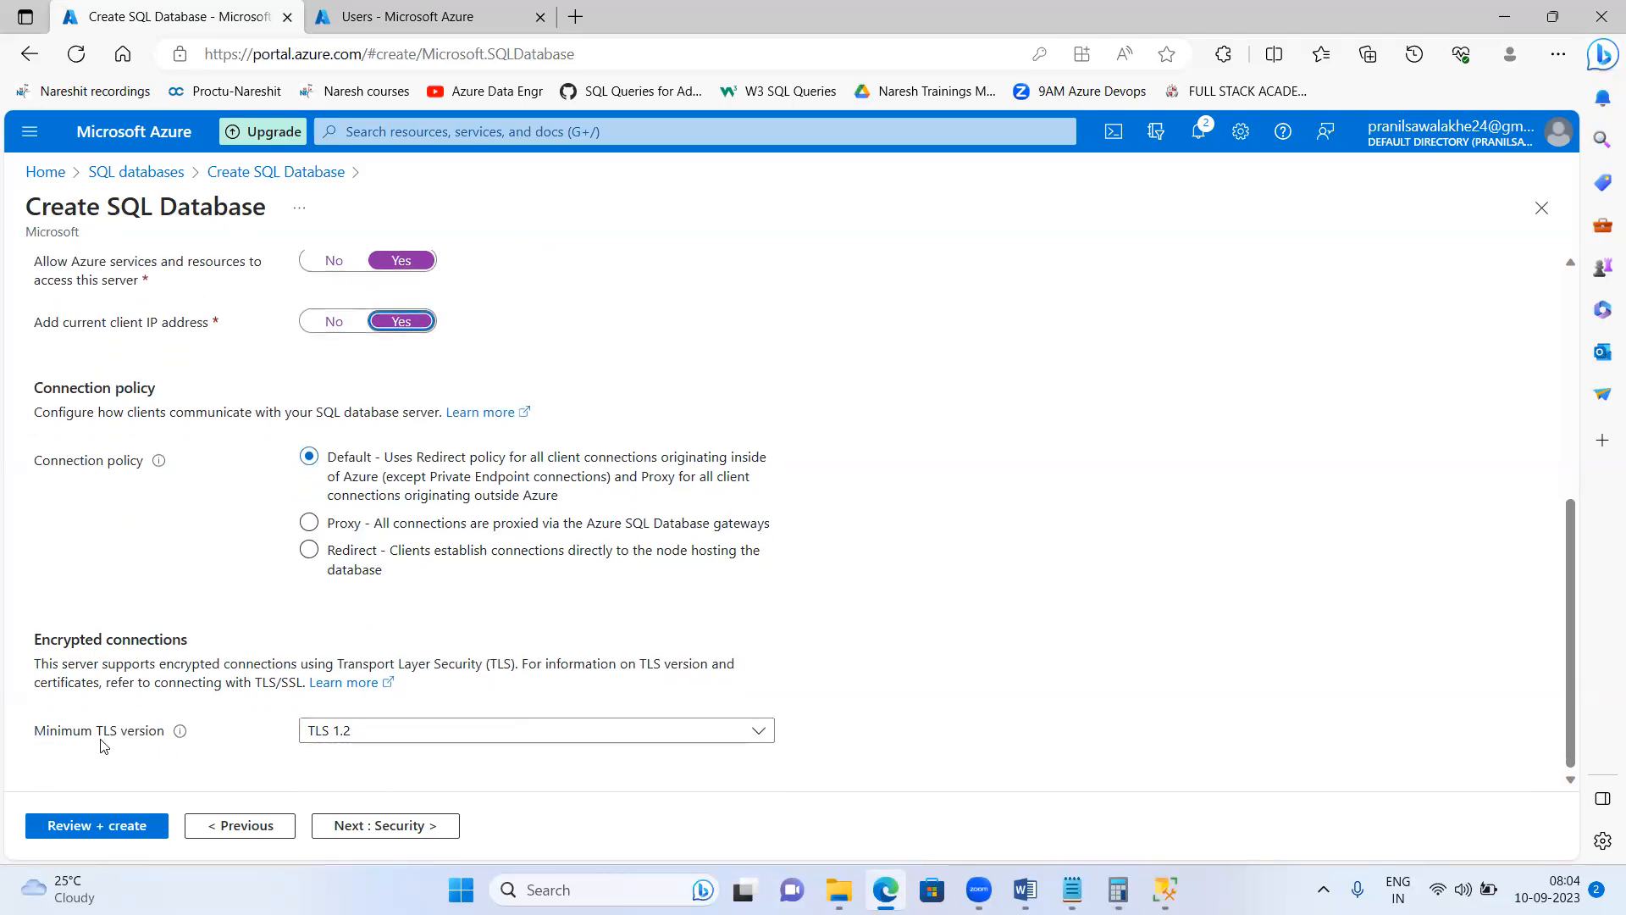
click(401, 737)
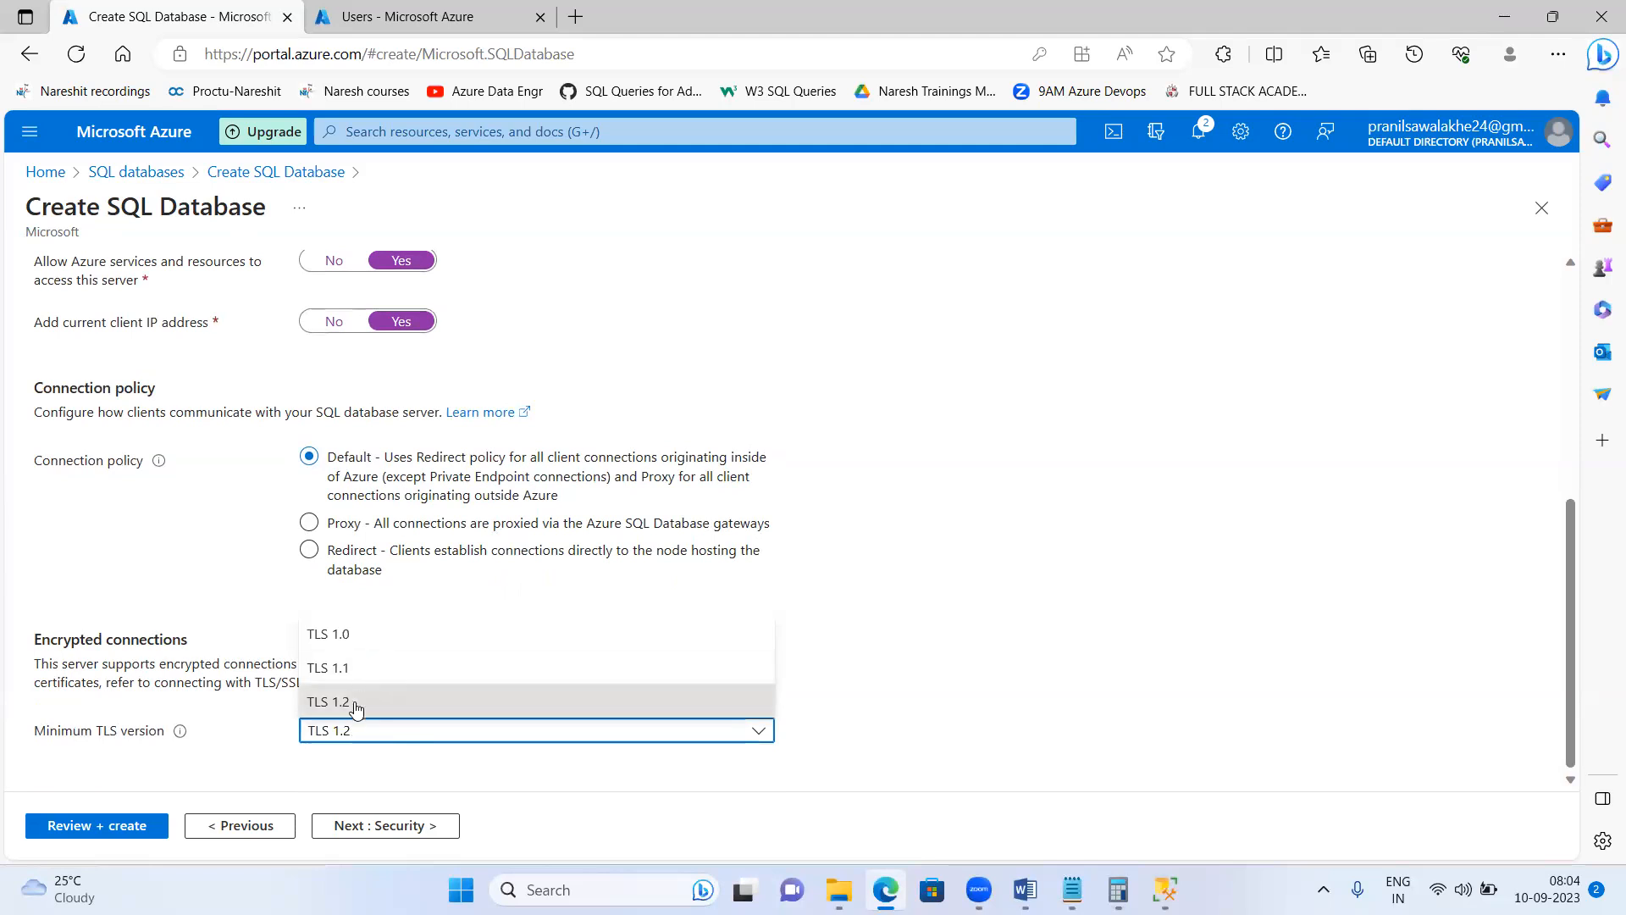
click(971, 724)
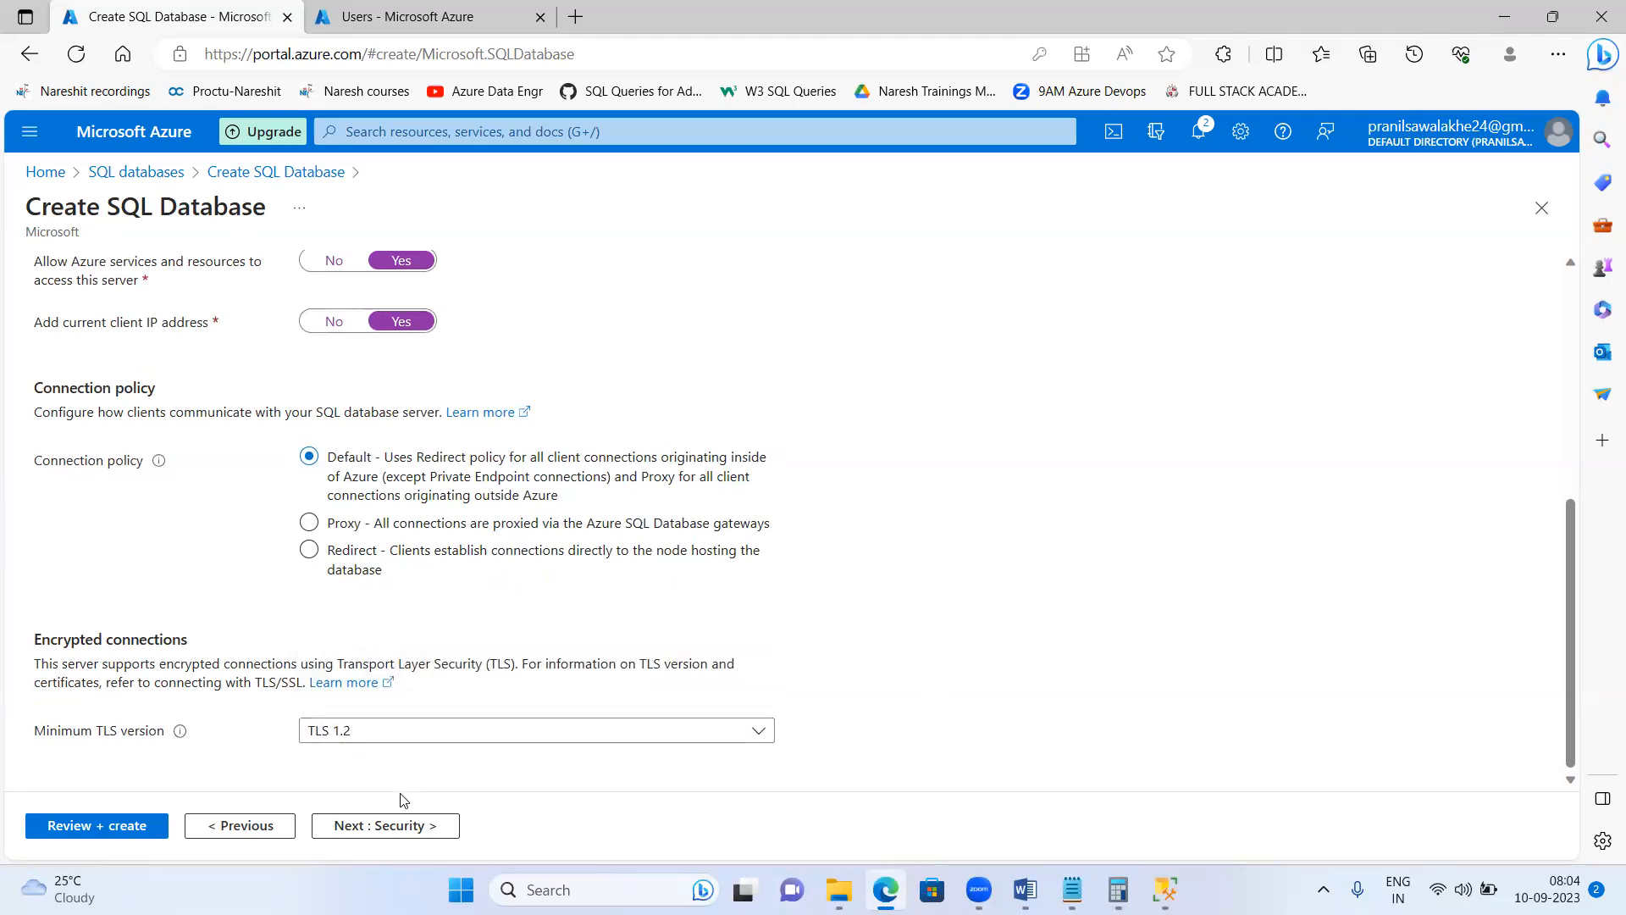
Review the security options with Microsoft Defender for SQL left at Not now, and proceed to the additional database settings.
click(392, 827)
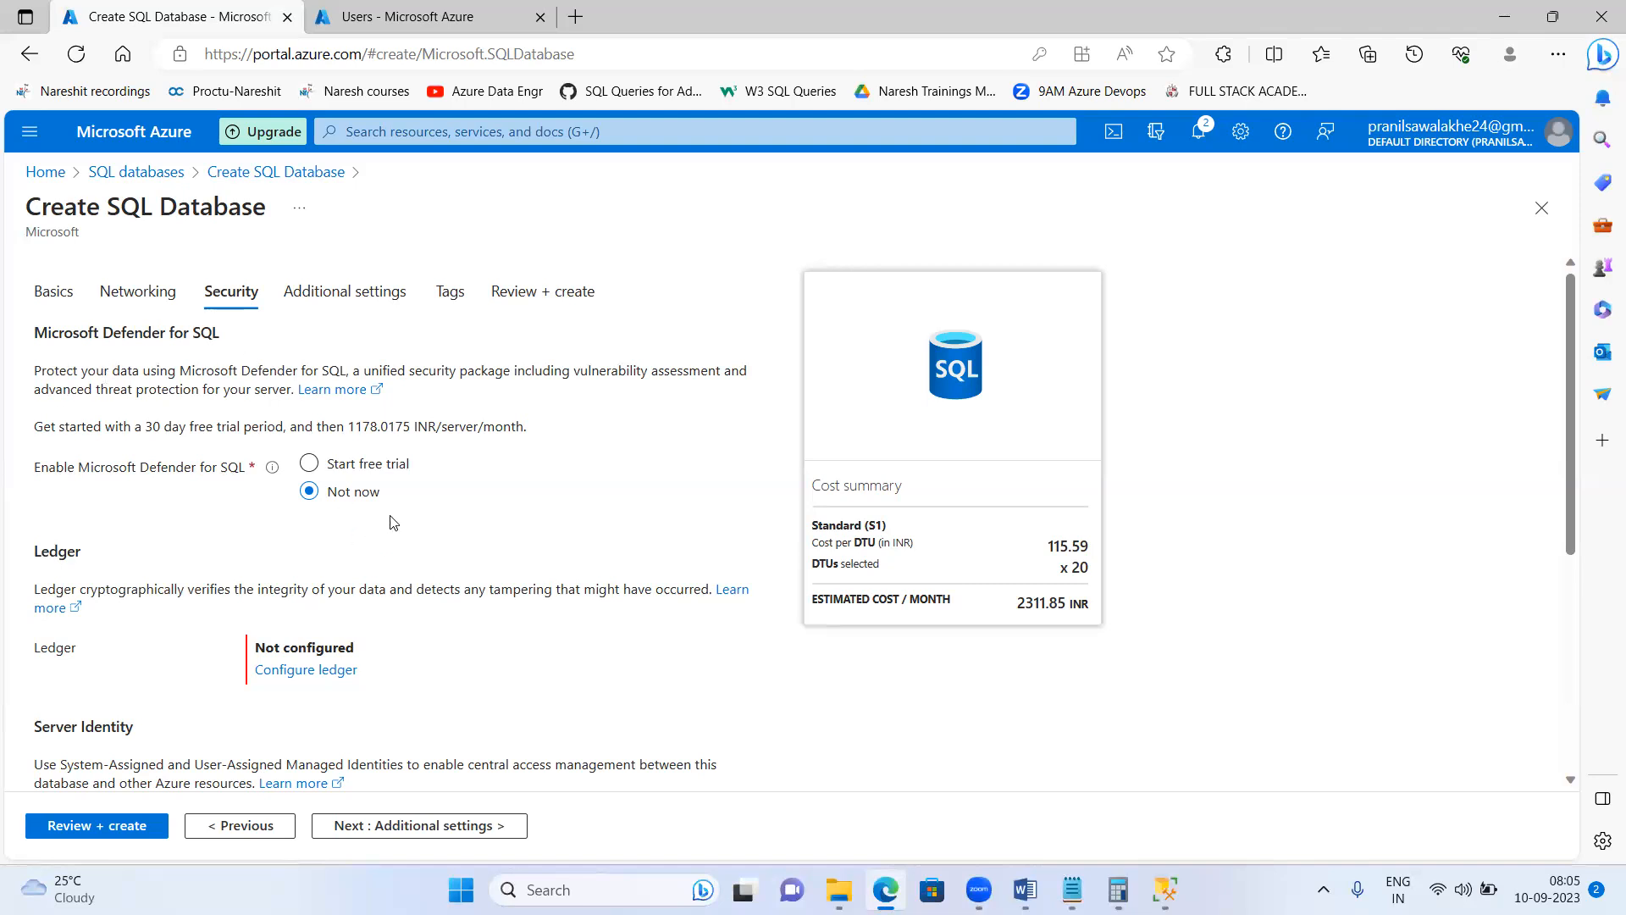
scroll(392, 522, down, 2)
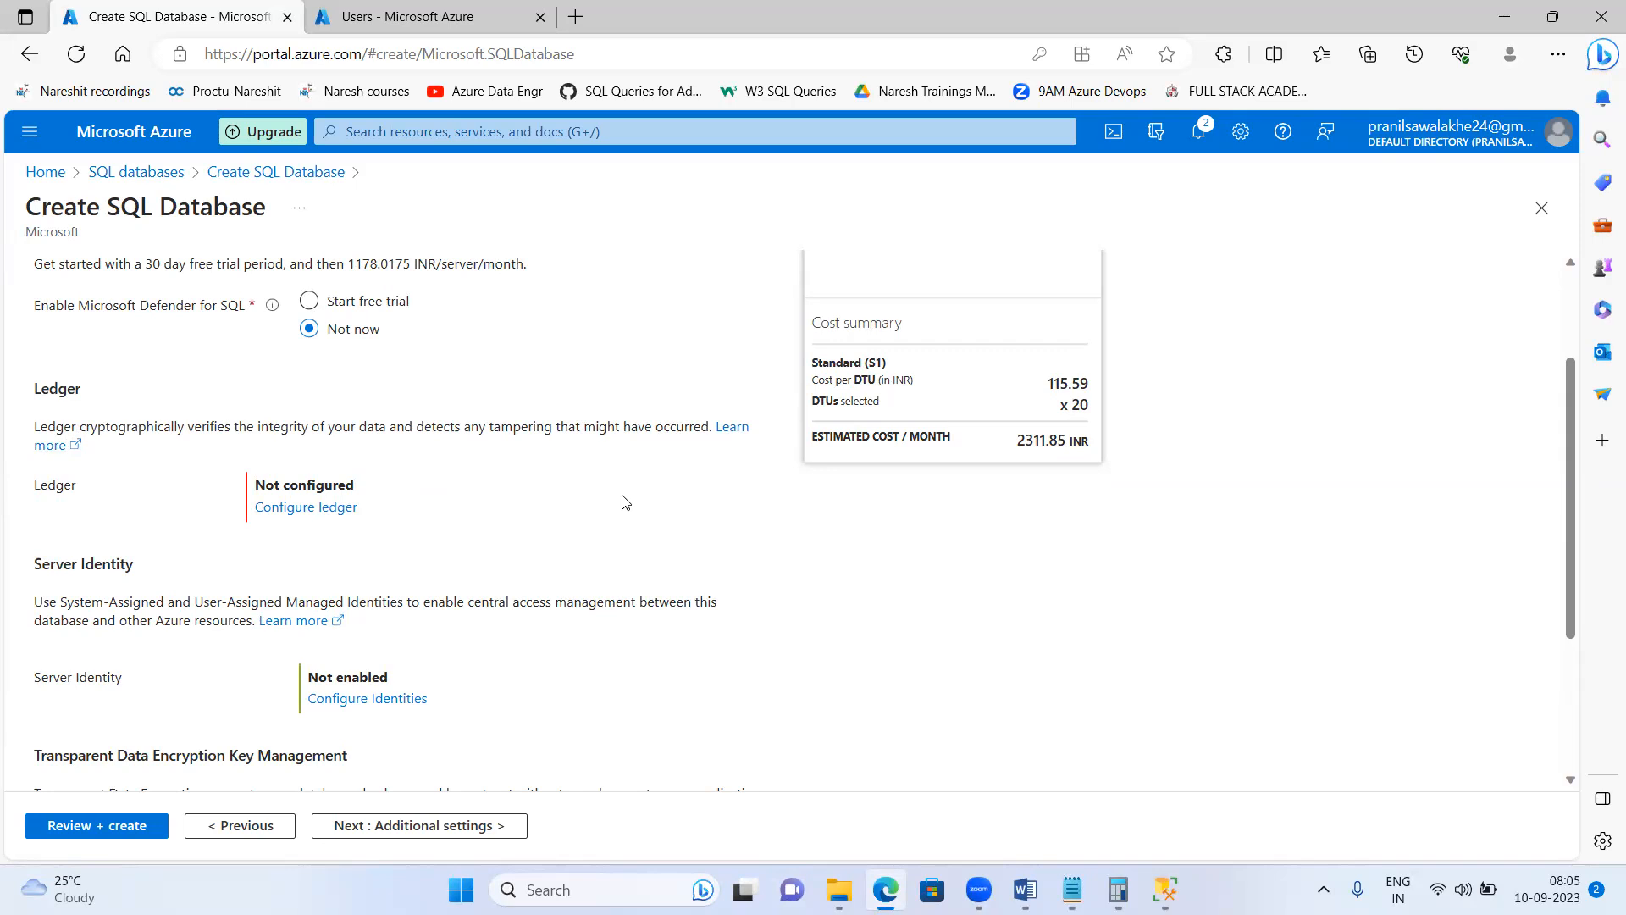
click(478, 828)
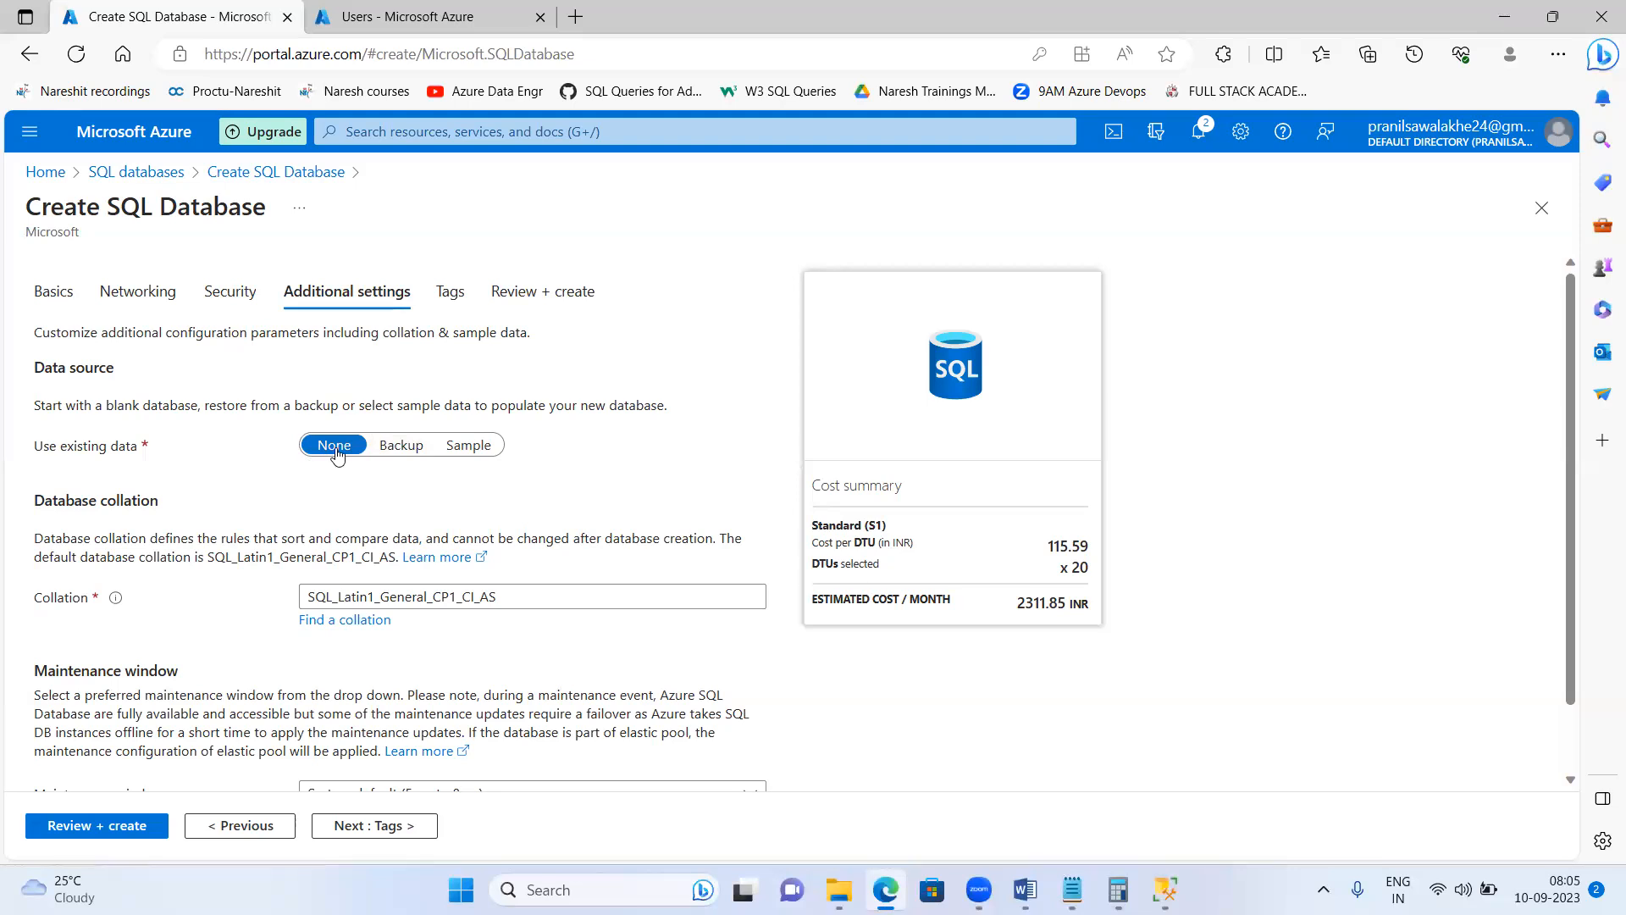
click(437, 606)
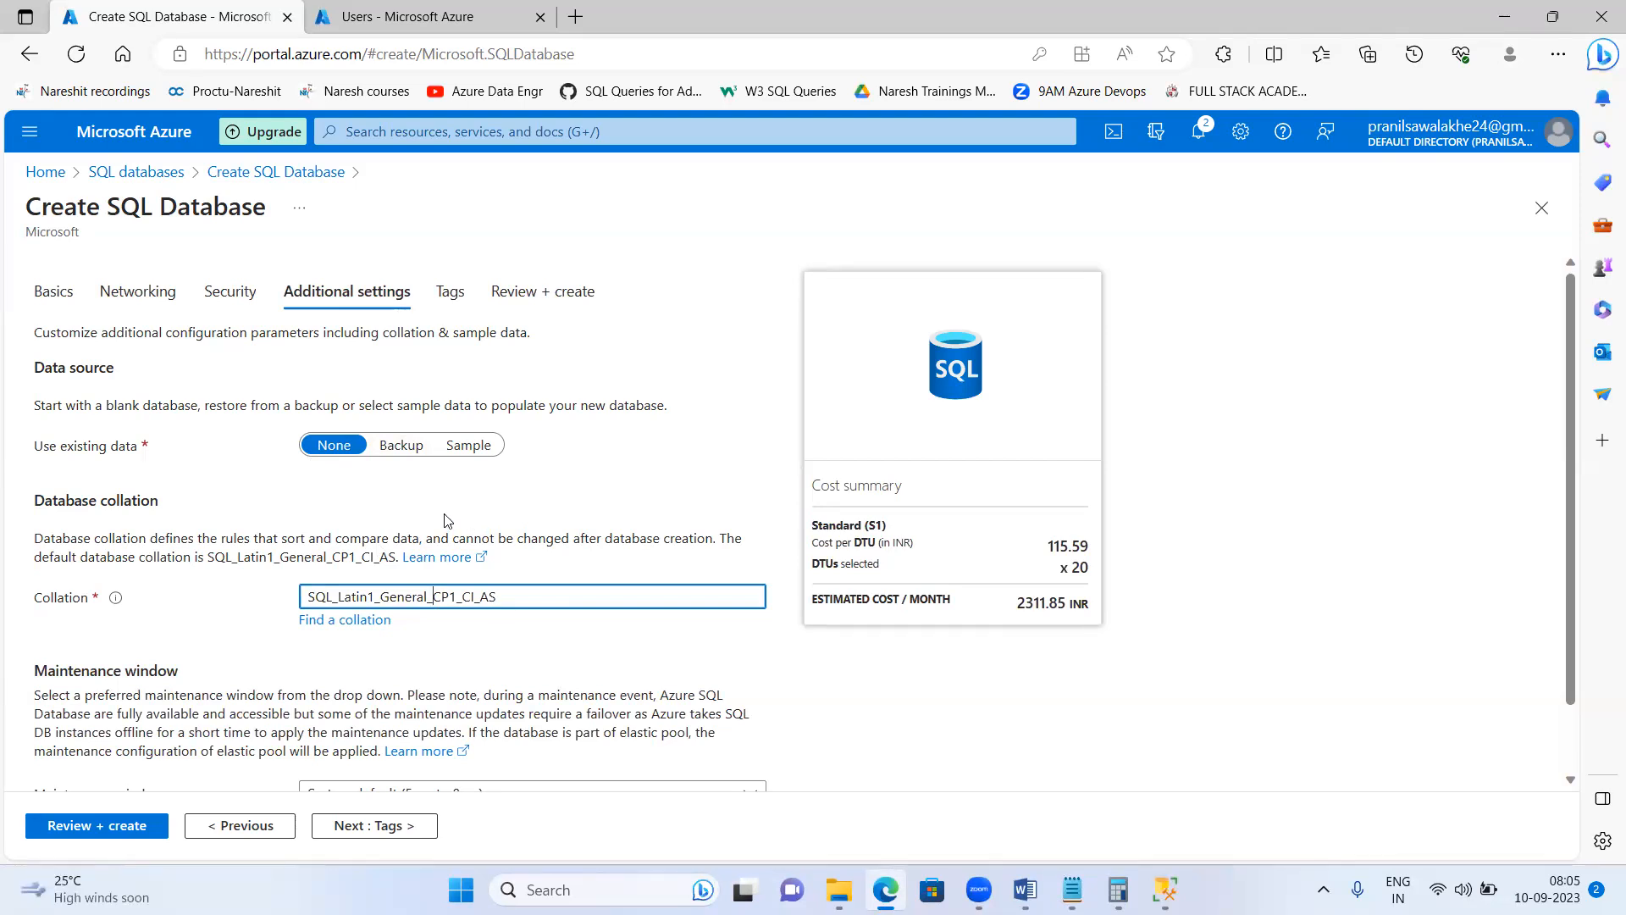
Try the Backup and Sample sources for existing data, accepting the AdventureWorksLT sample, and set the source back to None.
click(391, 449)
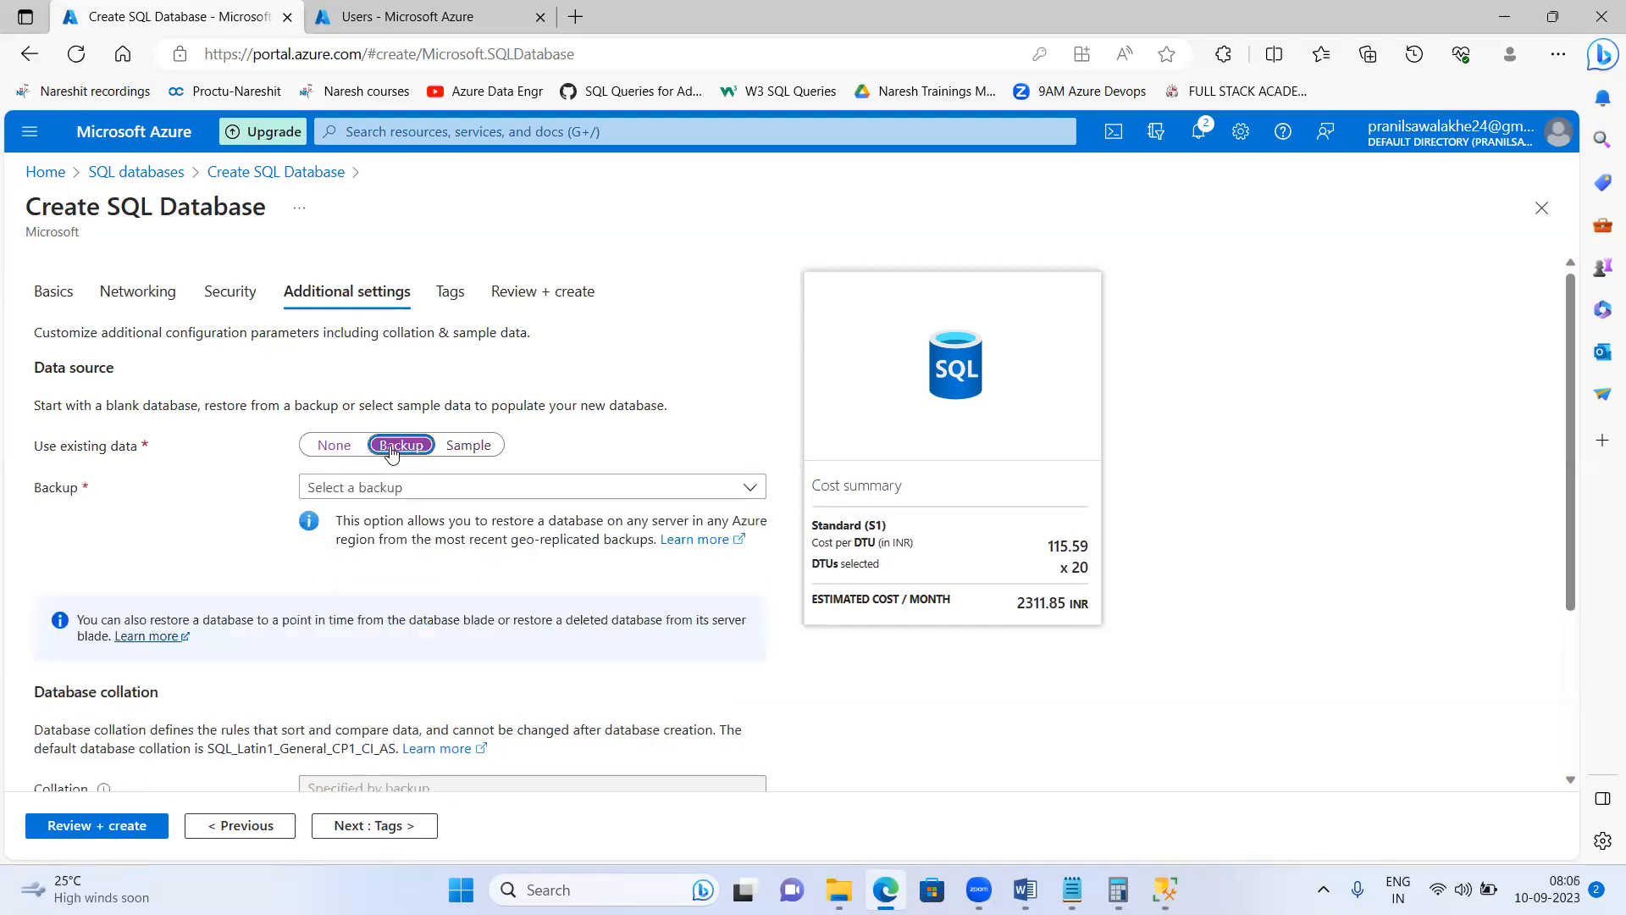
click(749, 489)
click(61, 539)
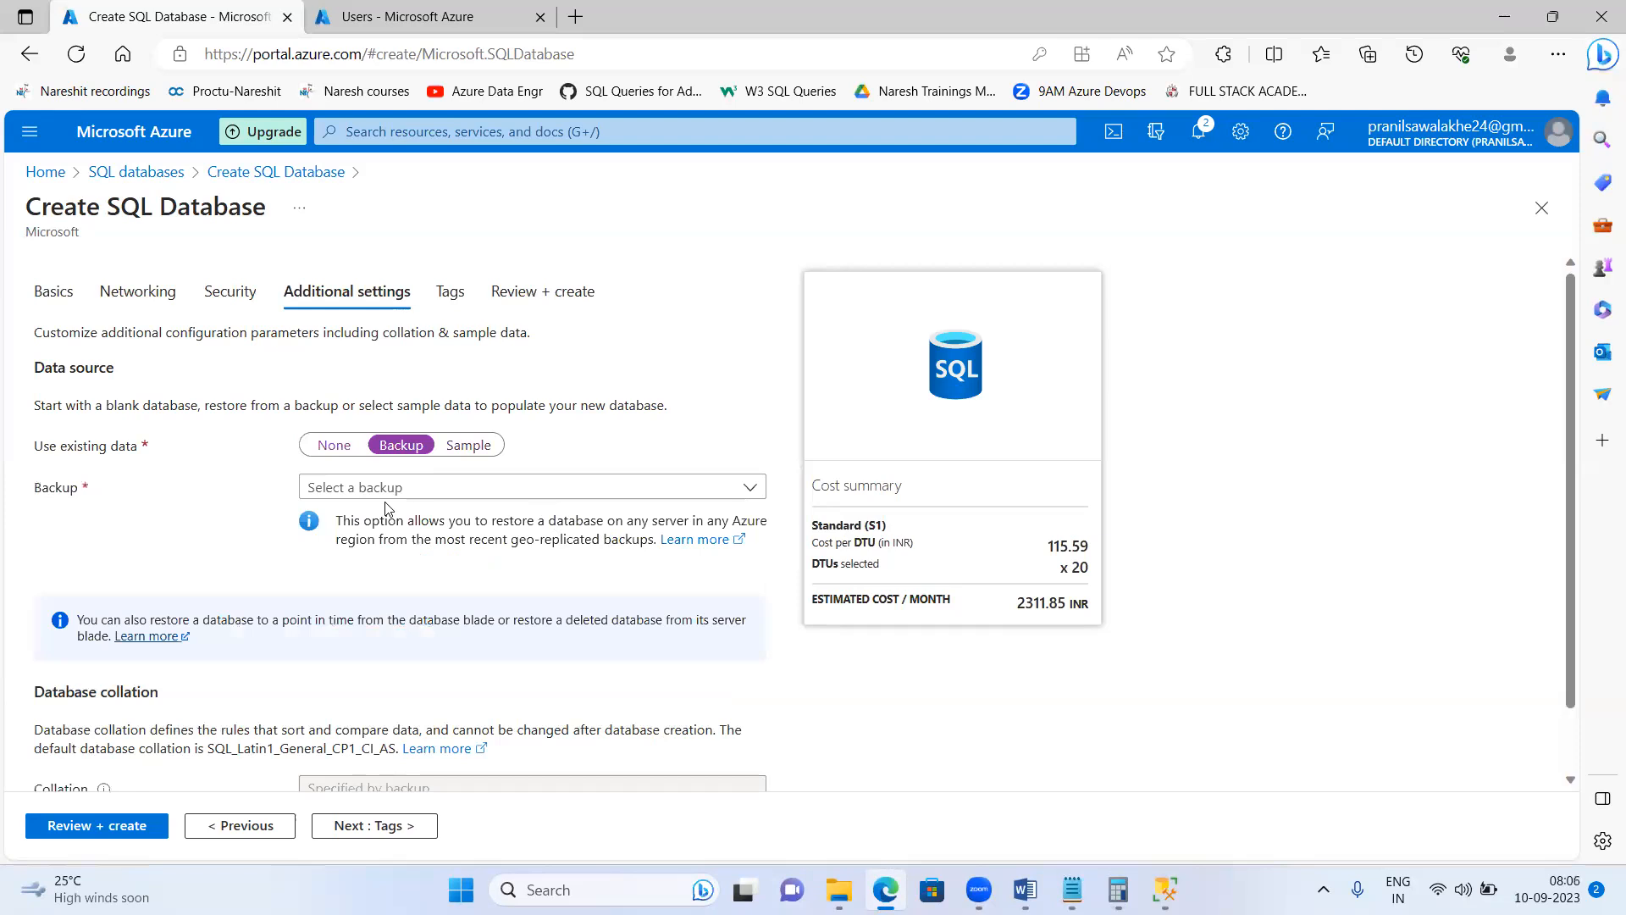
click(472, 449)
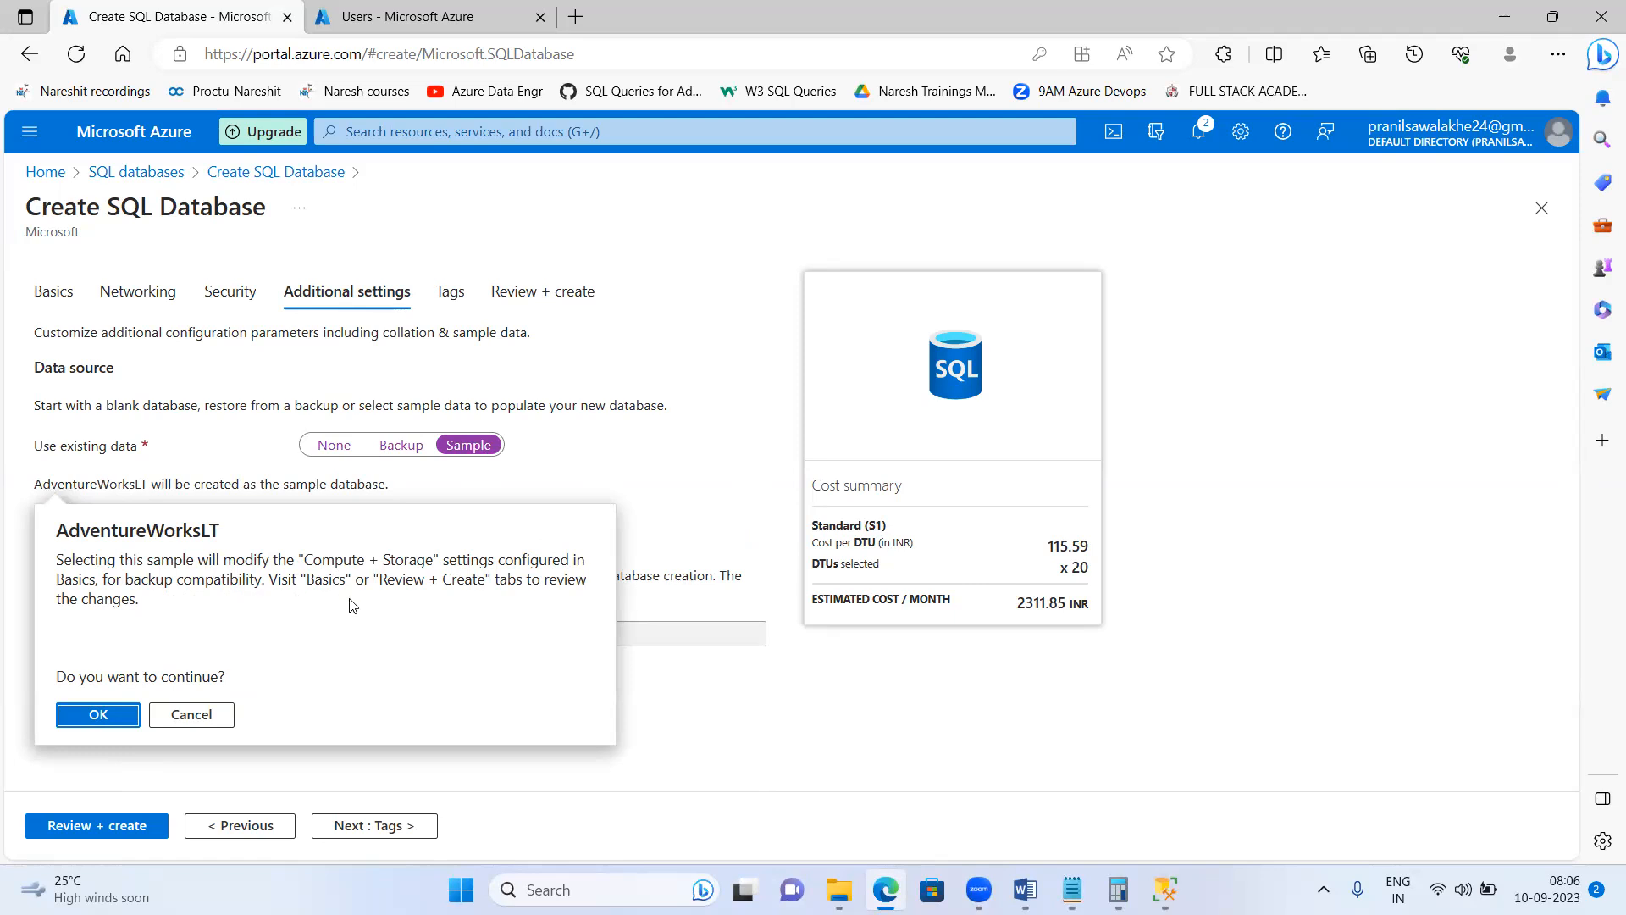
click(93, 719)
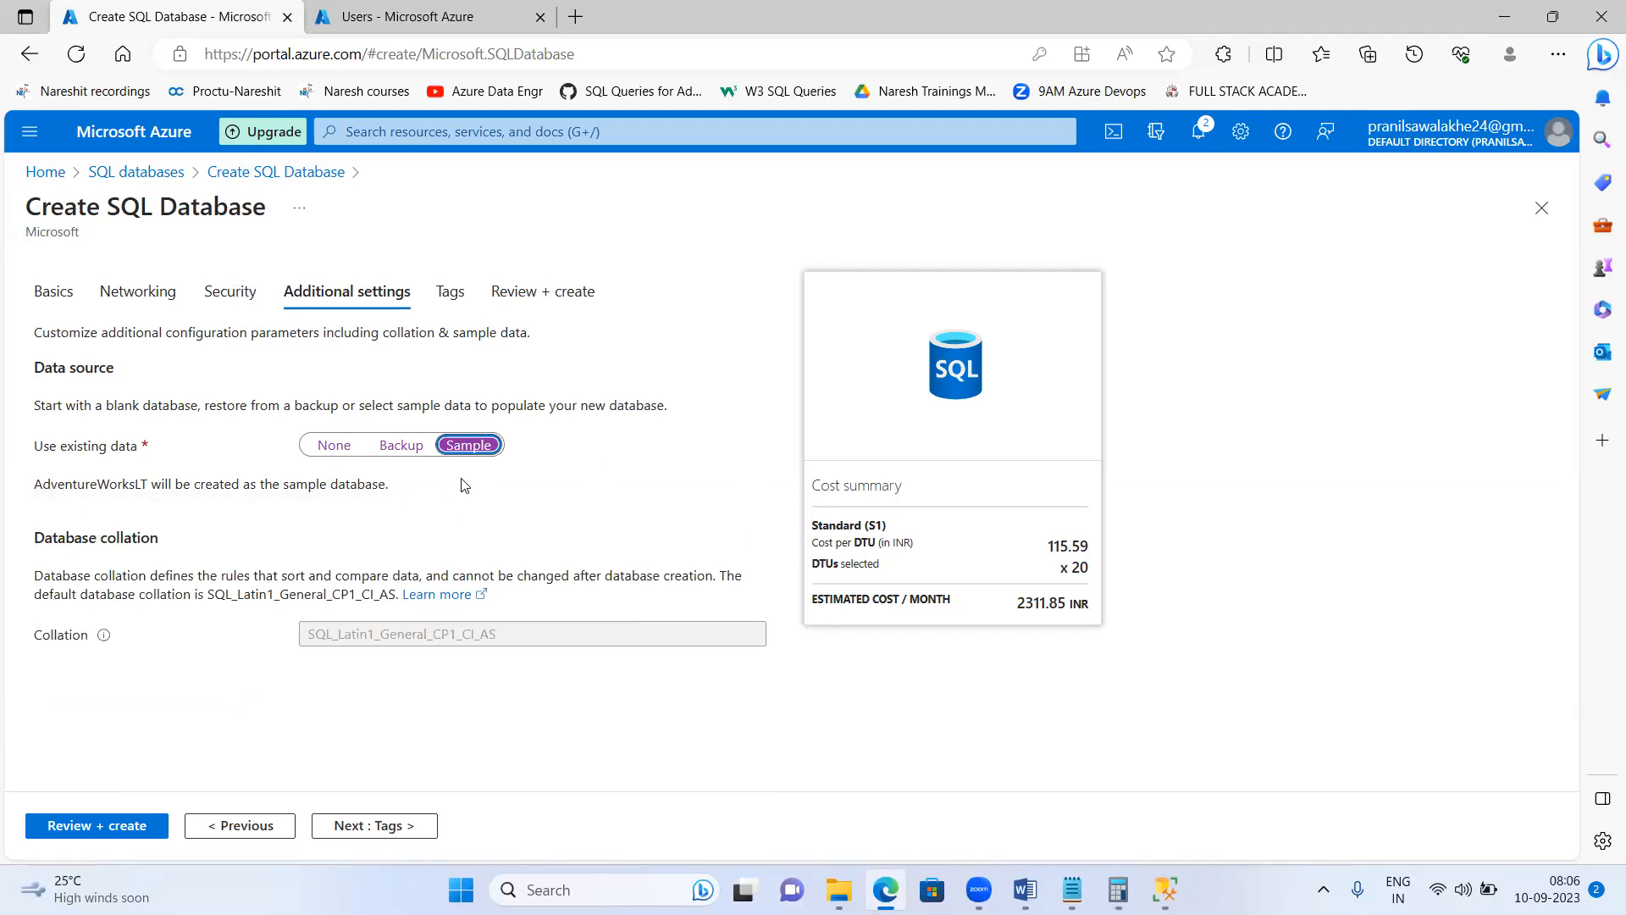
click(331, 453)
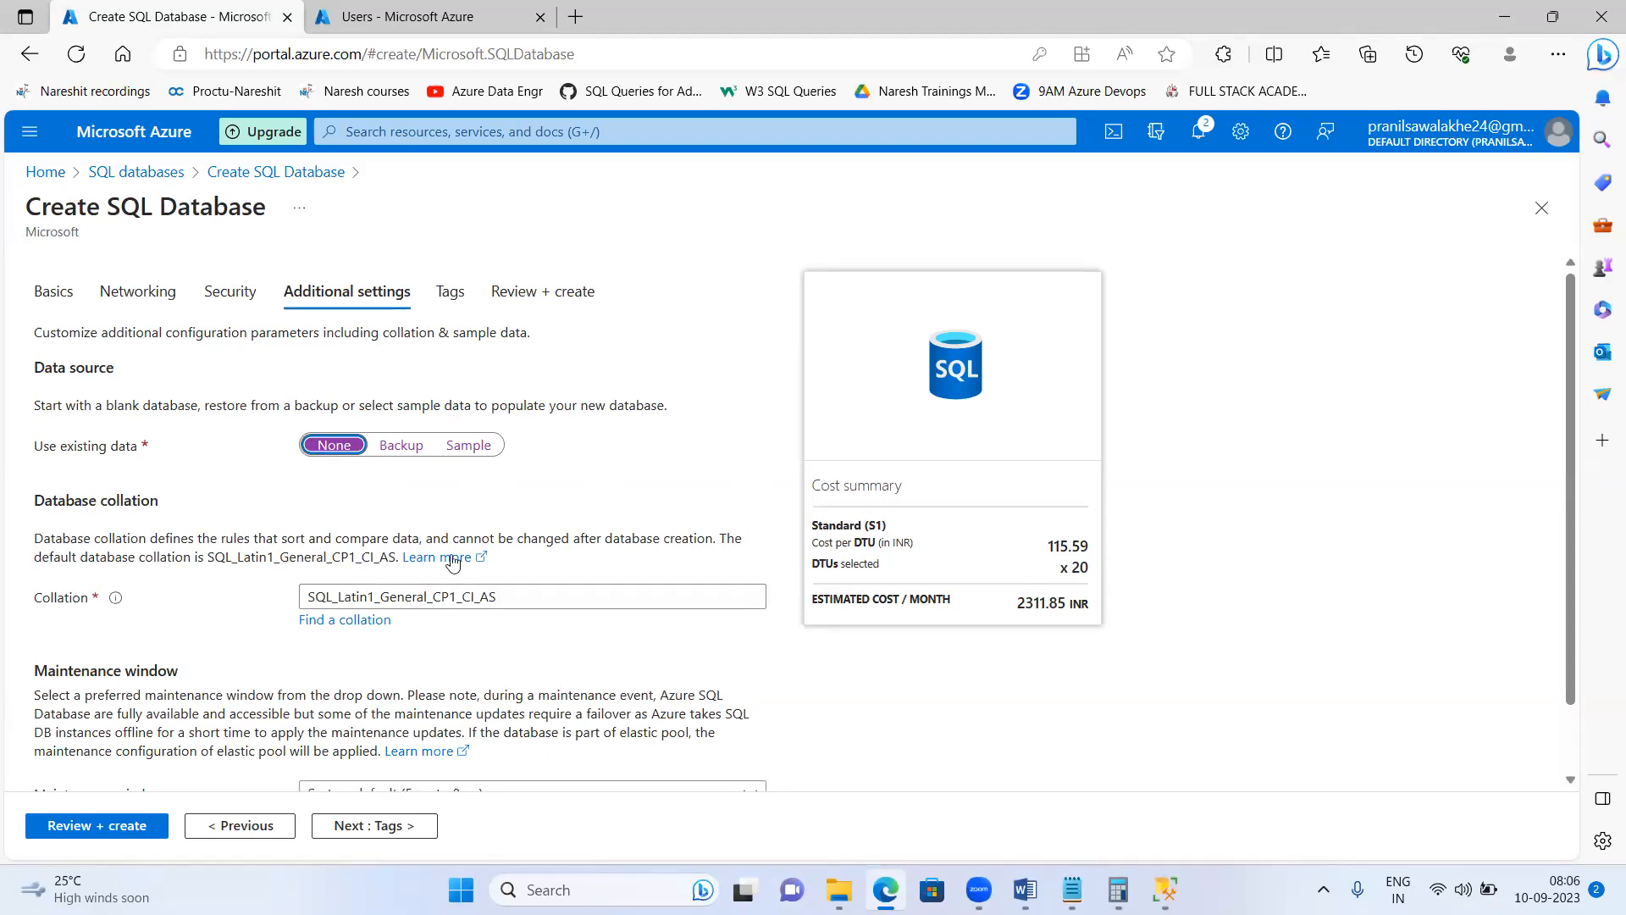
Skip the tags and check the estimated monthly cost and basic details in the database's final review.
click(389, 827)
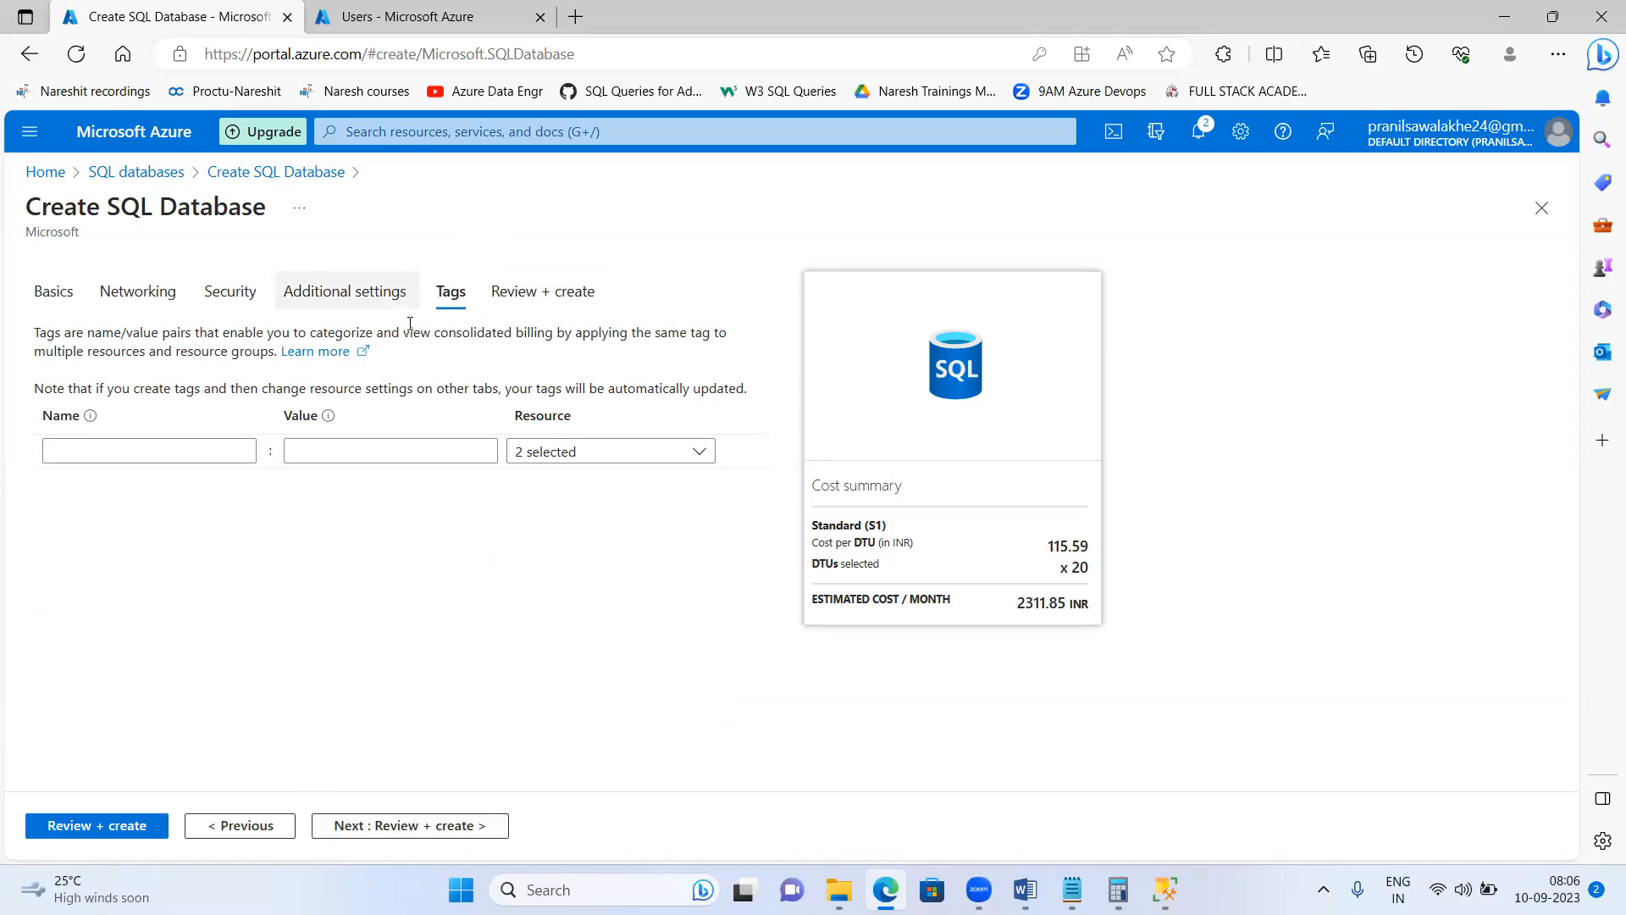
click(410, 830)
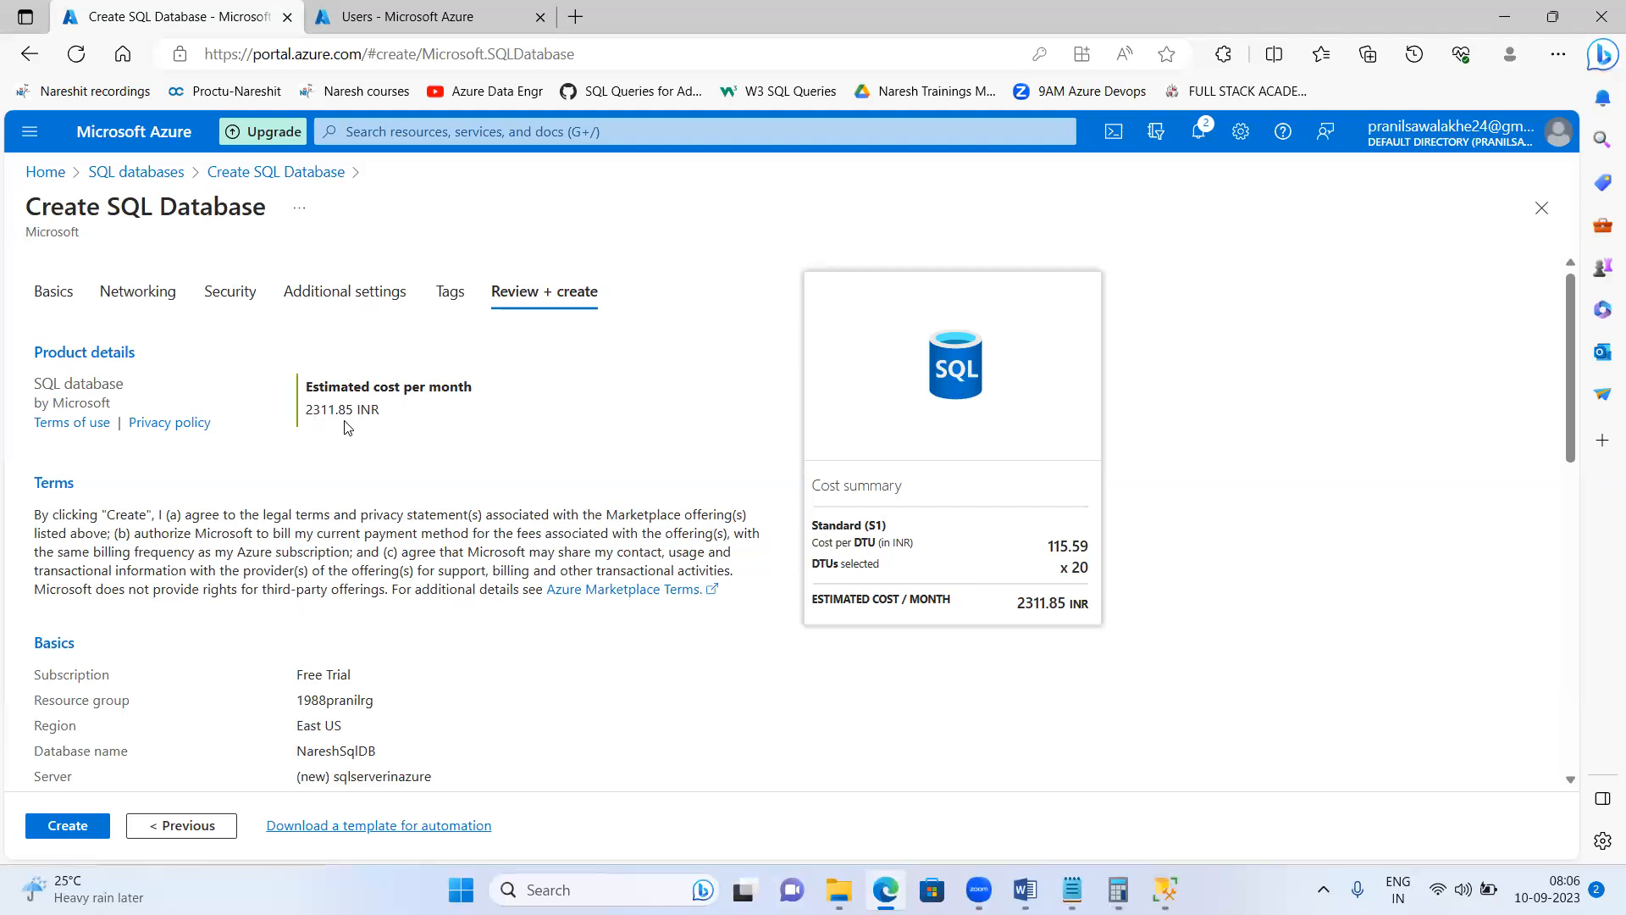
drag(322, 386, 487, 389)
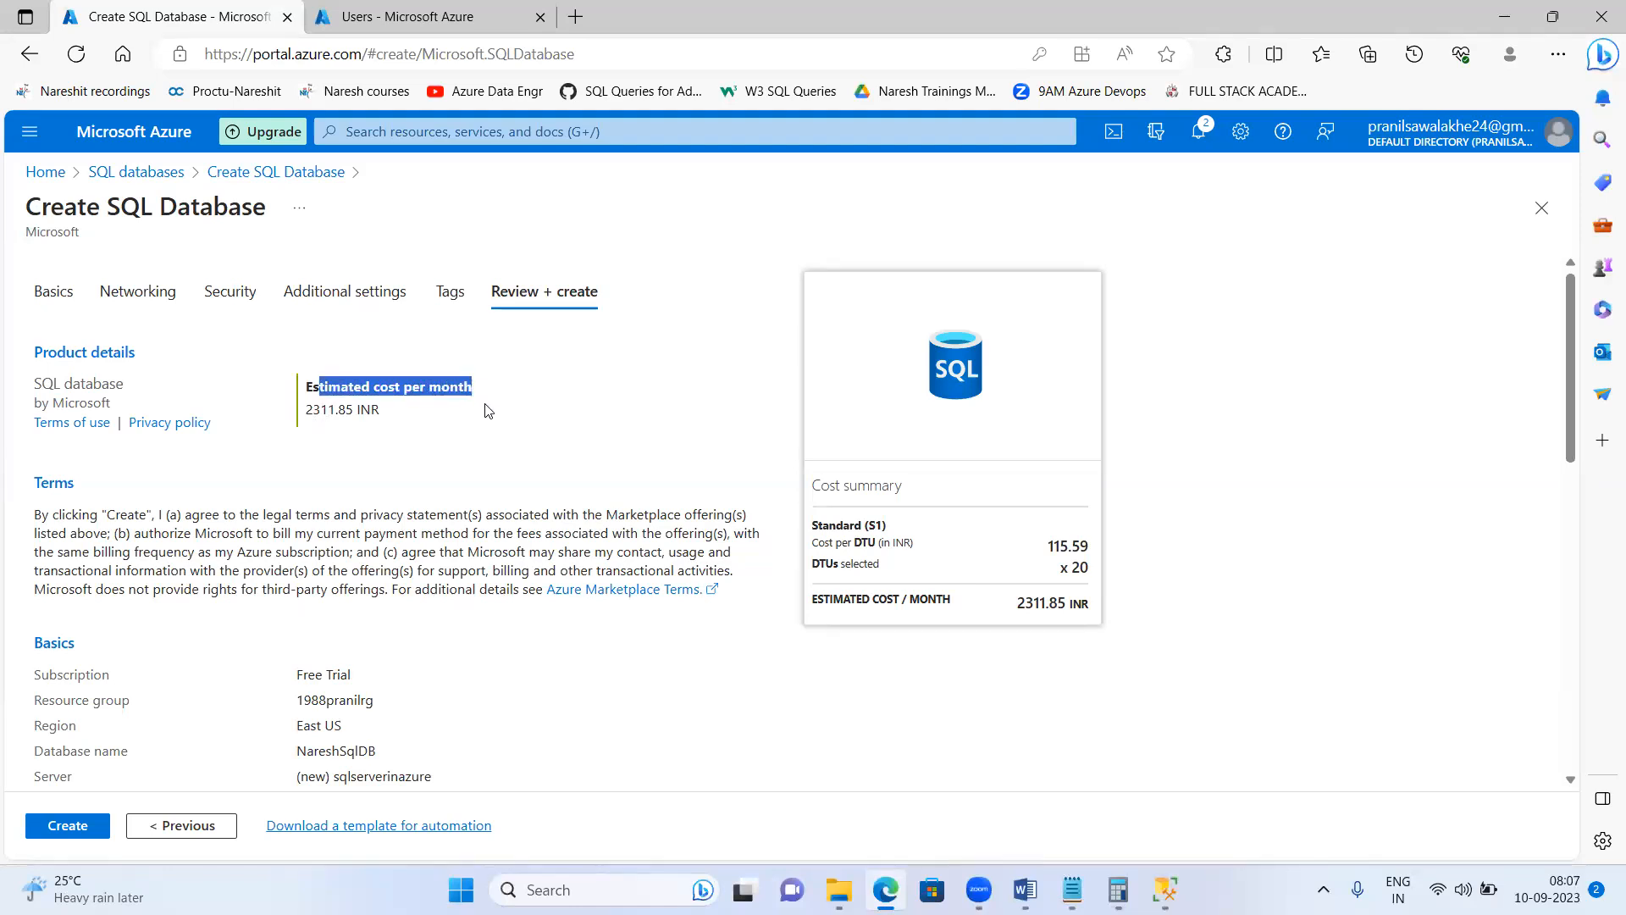
click(341, 397)
drag(306, 392, 496, 396)
scroll(478, 635, down, 3)
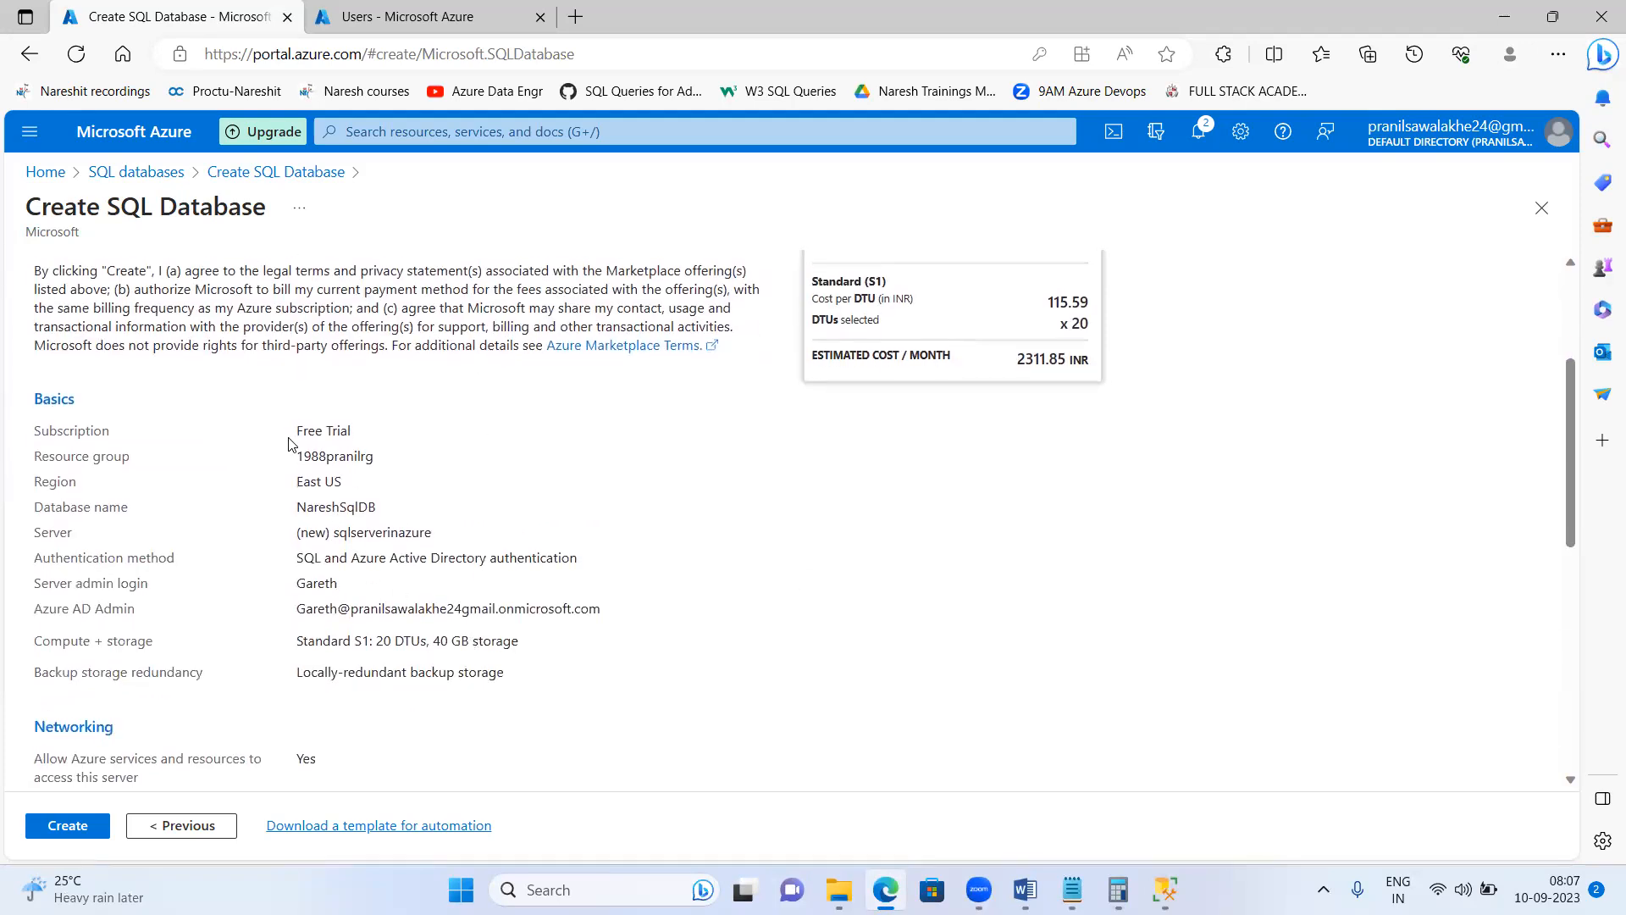
drag(314, 430, 413, 507)
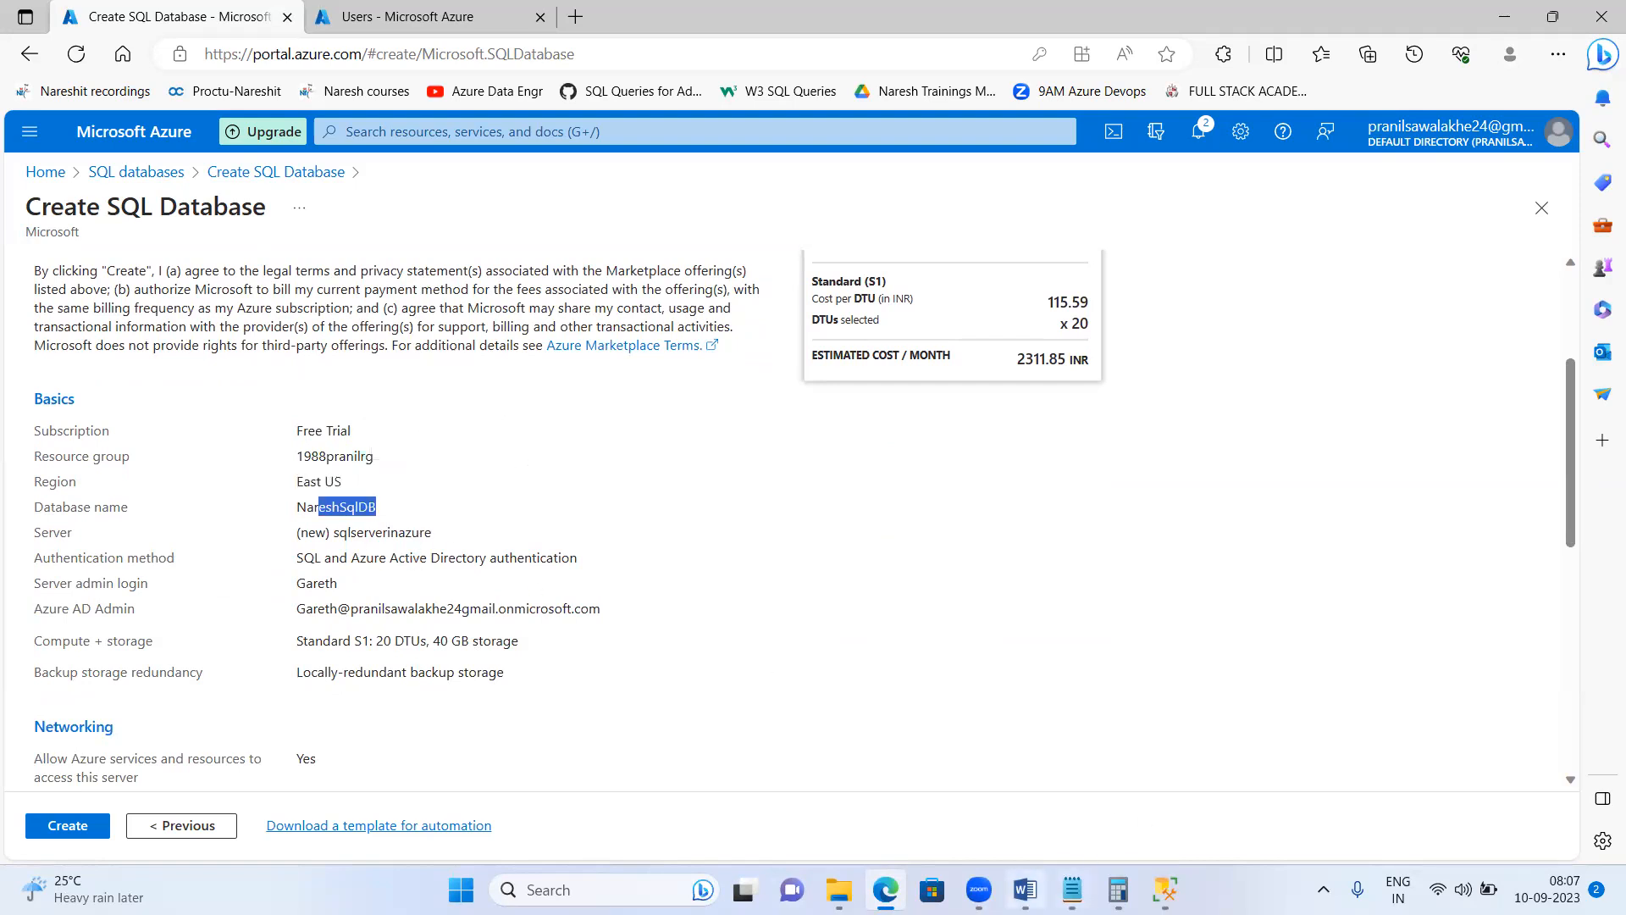
Switch to the Notepad notes and add an "Admin Name:" line with the server admin's login name above the password.
click(1070, 890)
click(47, 232)
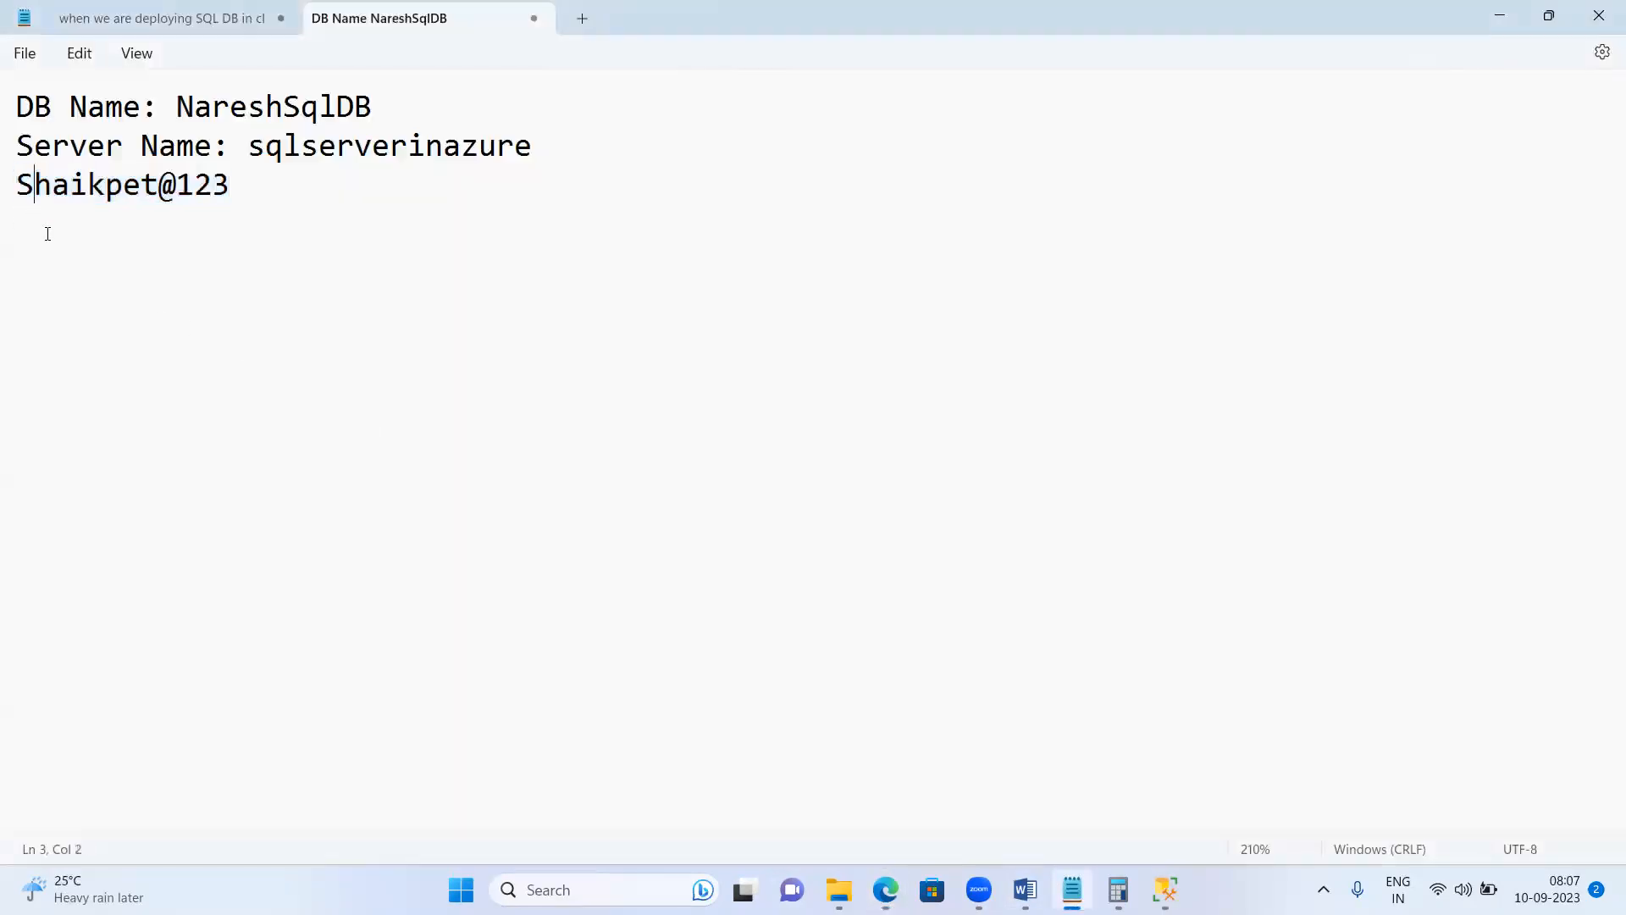
key(Home)
key(Return)
key(Up)
text(Ad)
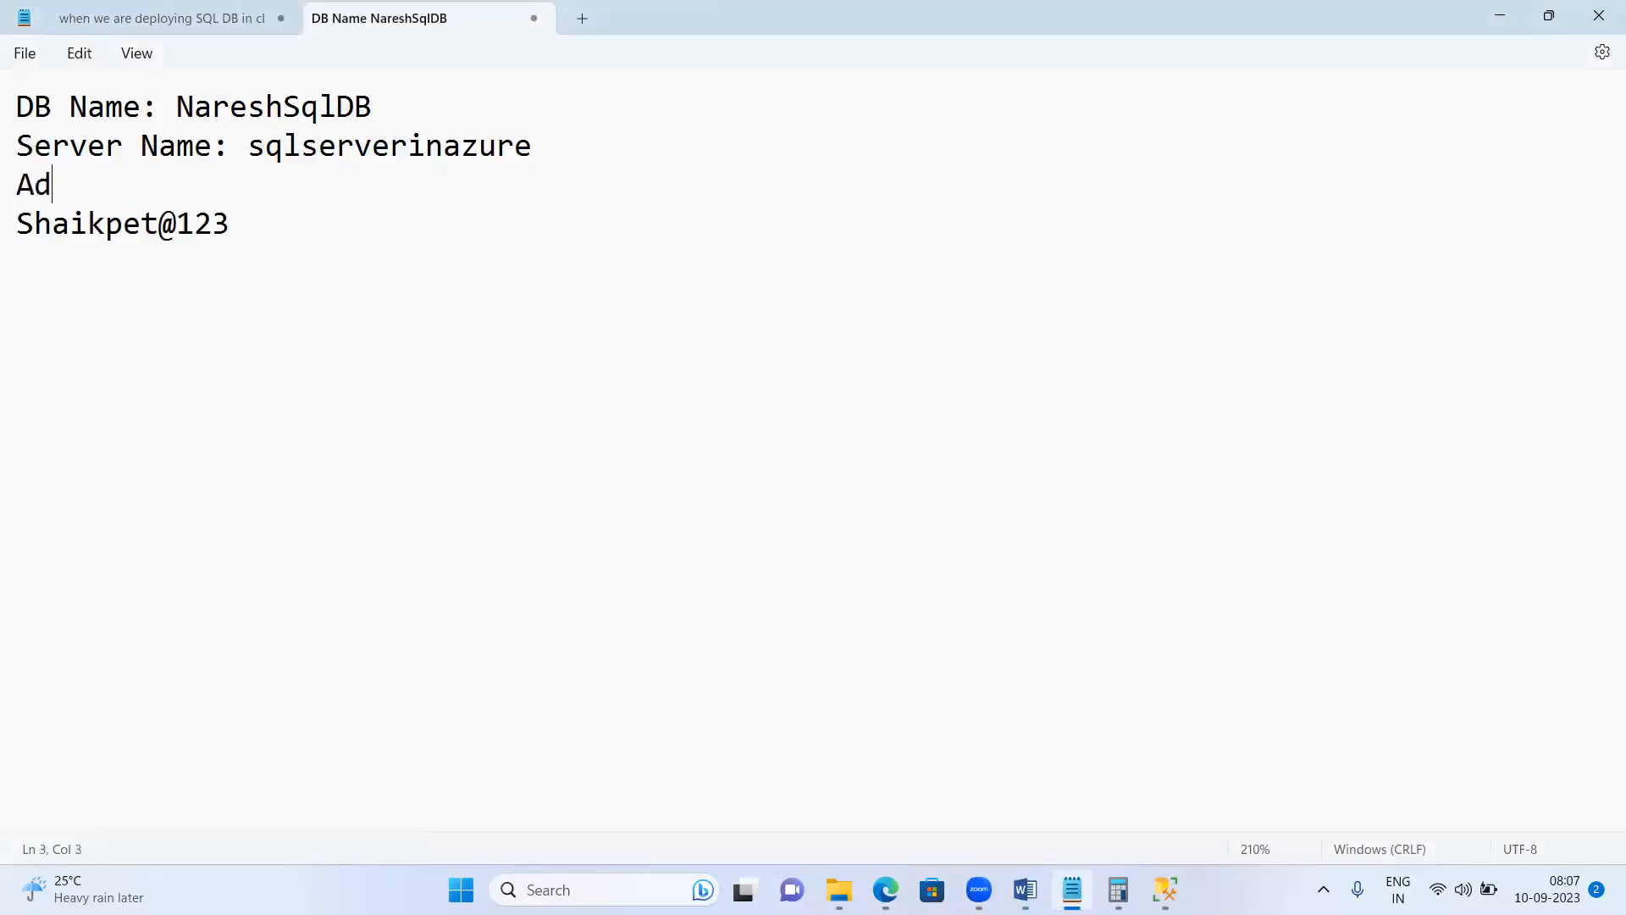
text(min Name)
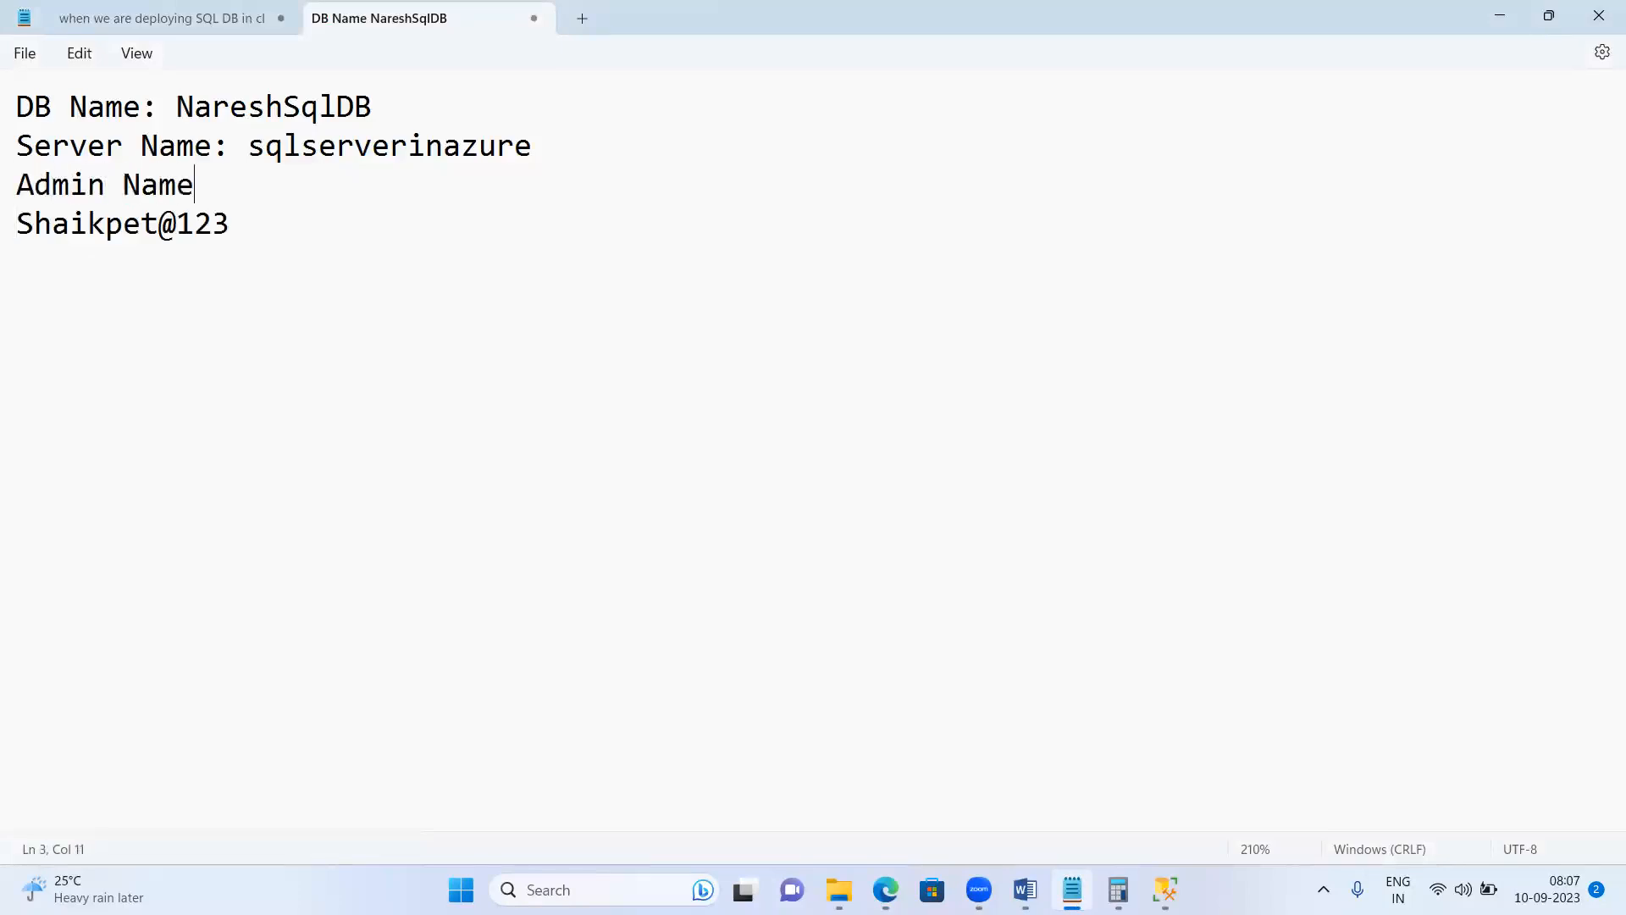
text(: Gareth)
key(BackSpace)
text(h)
key(Return)
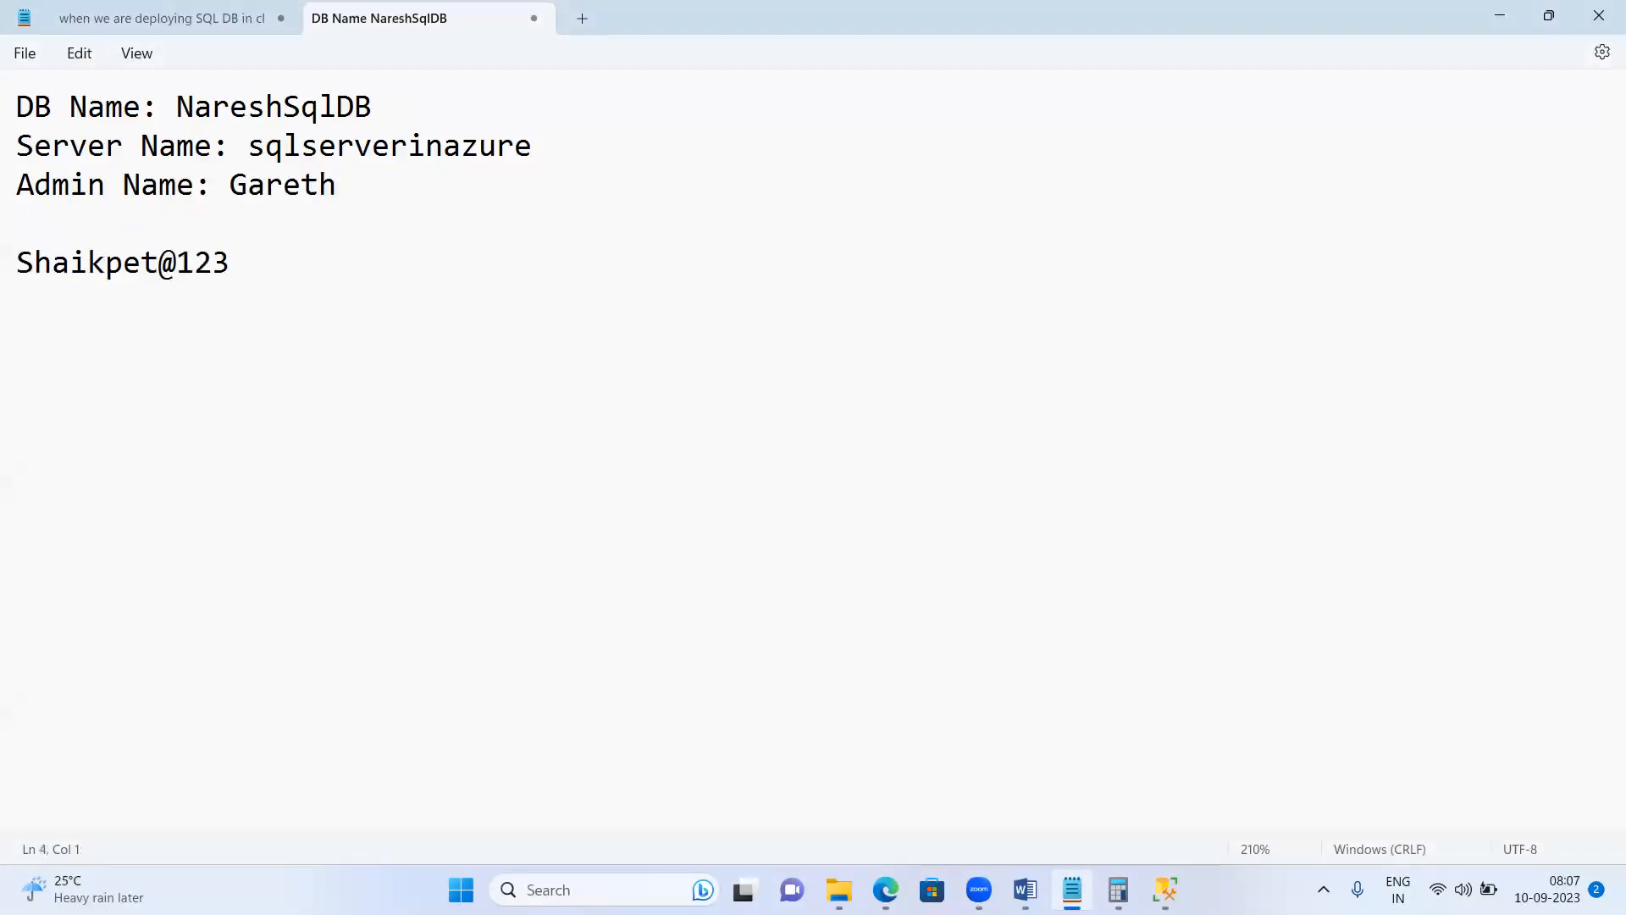
Label the saved password line with "Pswd:" and add an empty line below it.
text(S)
key(BackSpace)
text(Paw)
key(BackSpace)
key(BackSpace)
text(swd:)
key(Delete)
key(End)
key(Return)
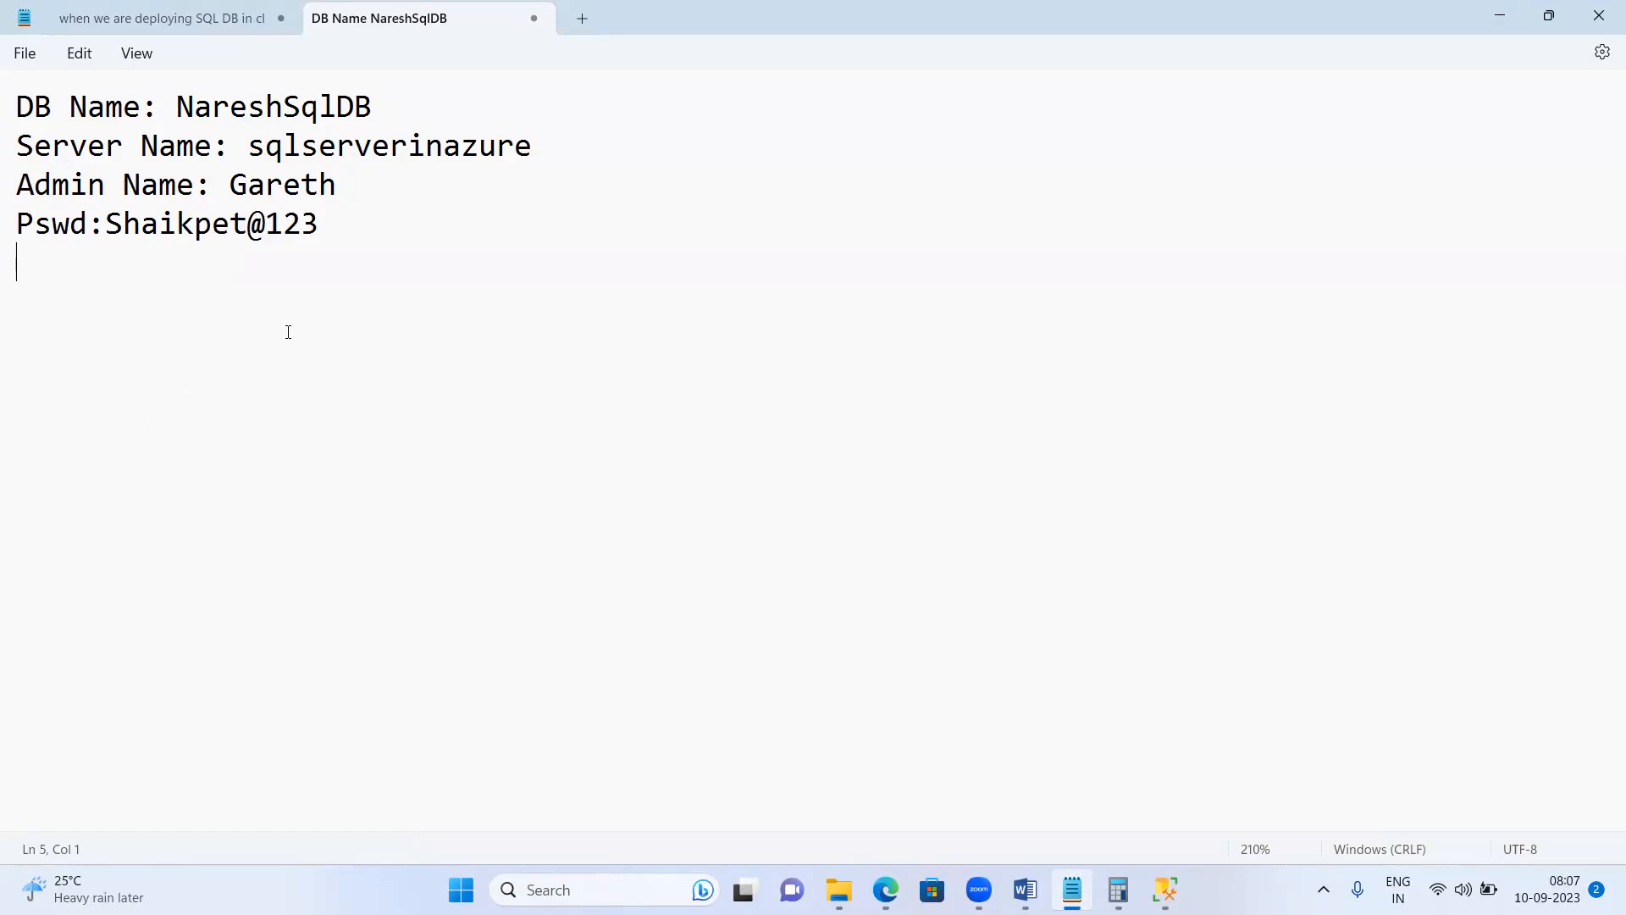
mouse_move(886, 890)
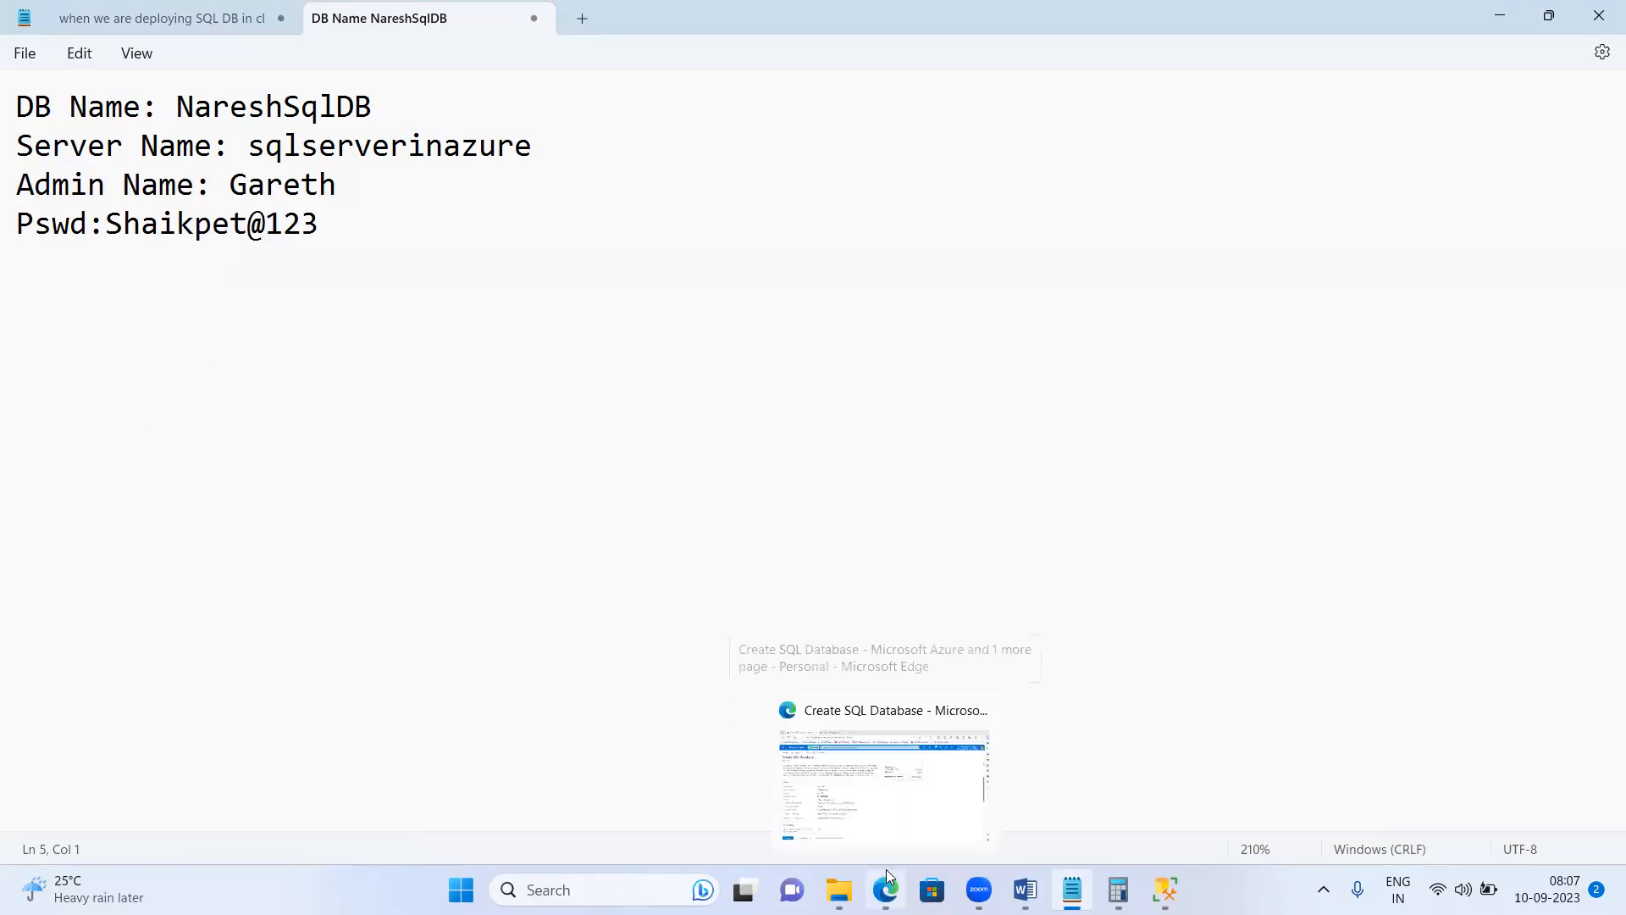
Switch back to the Azure portal, review the remaining networking and security settings, and create the SQL database.
click(905, 811)
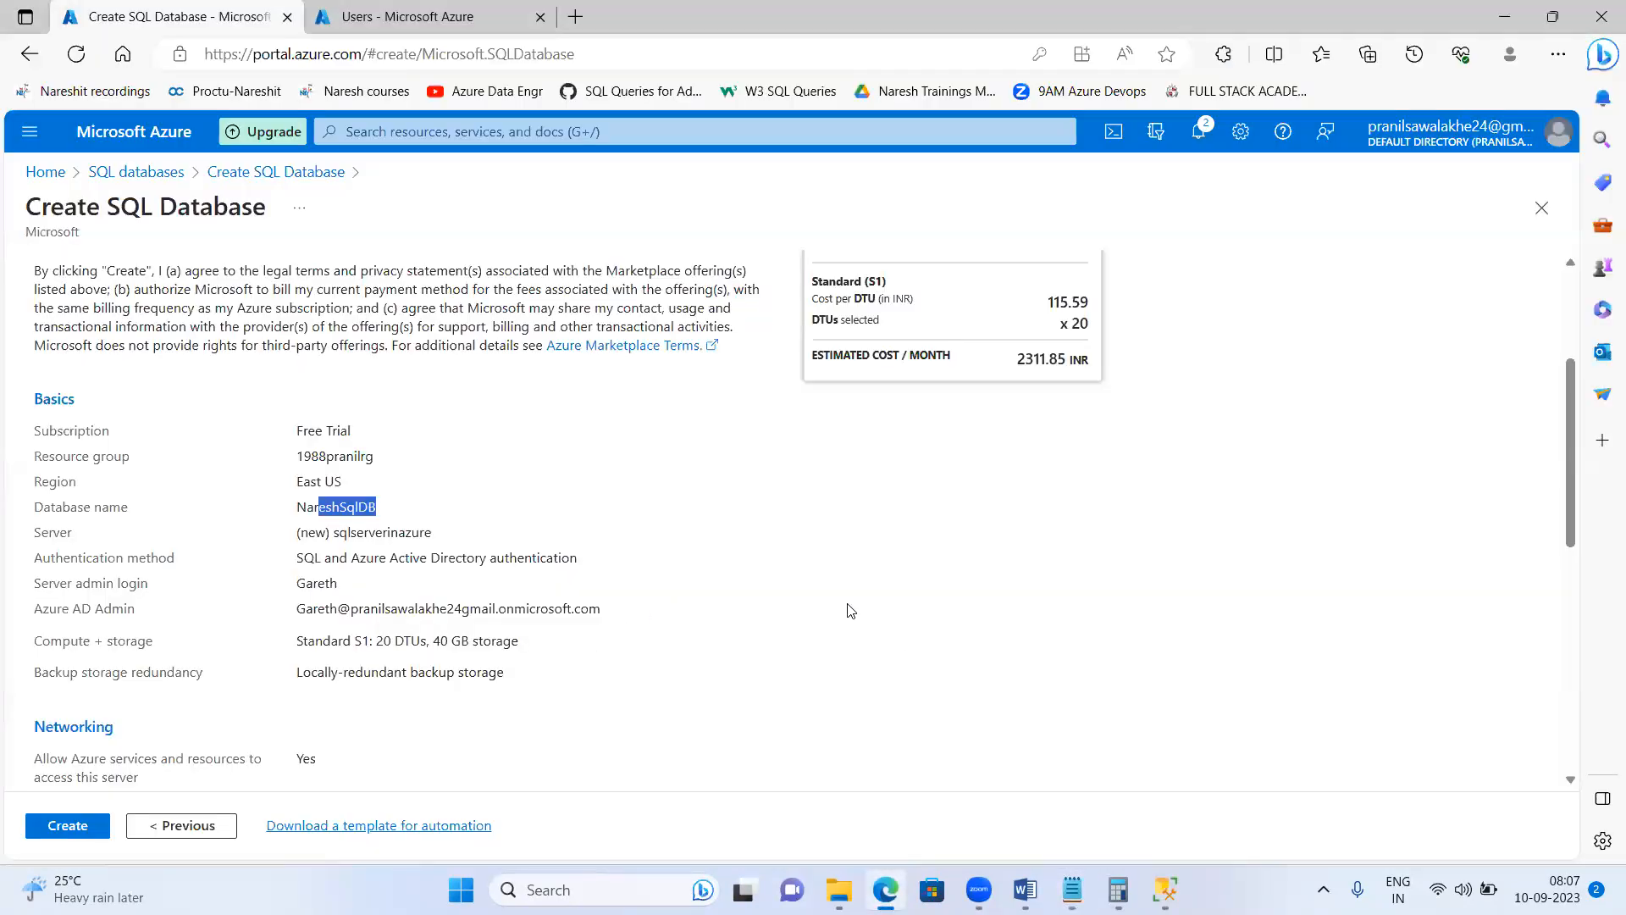
key(alt+Tab)
drag(212, 184, 337, 184)
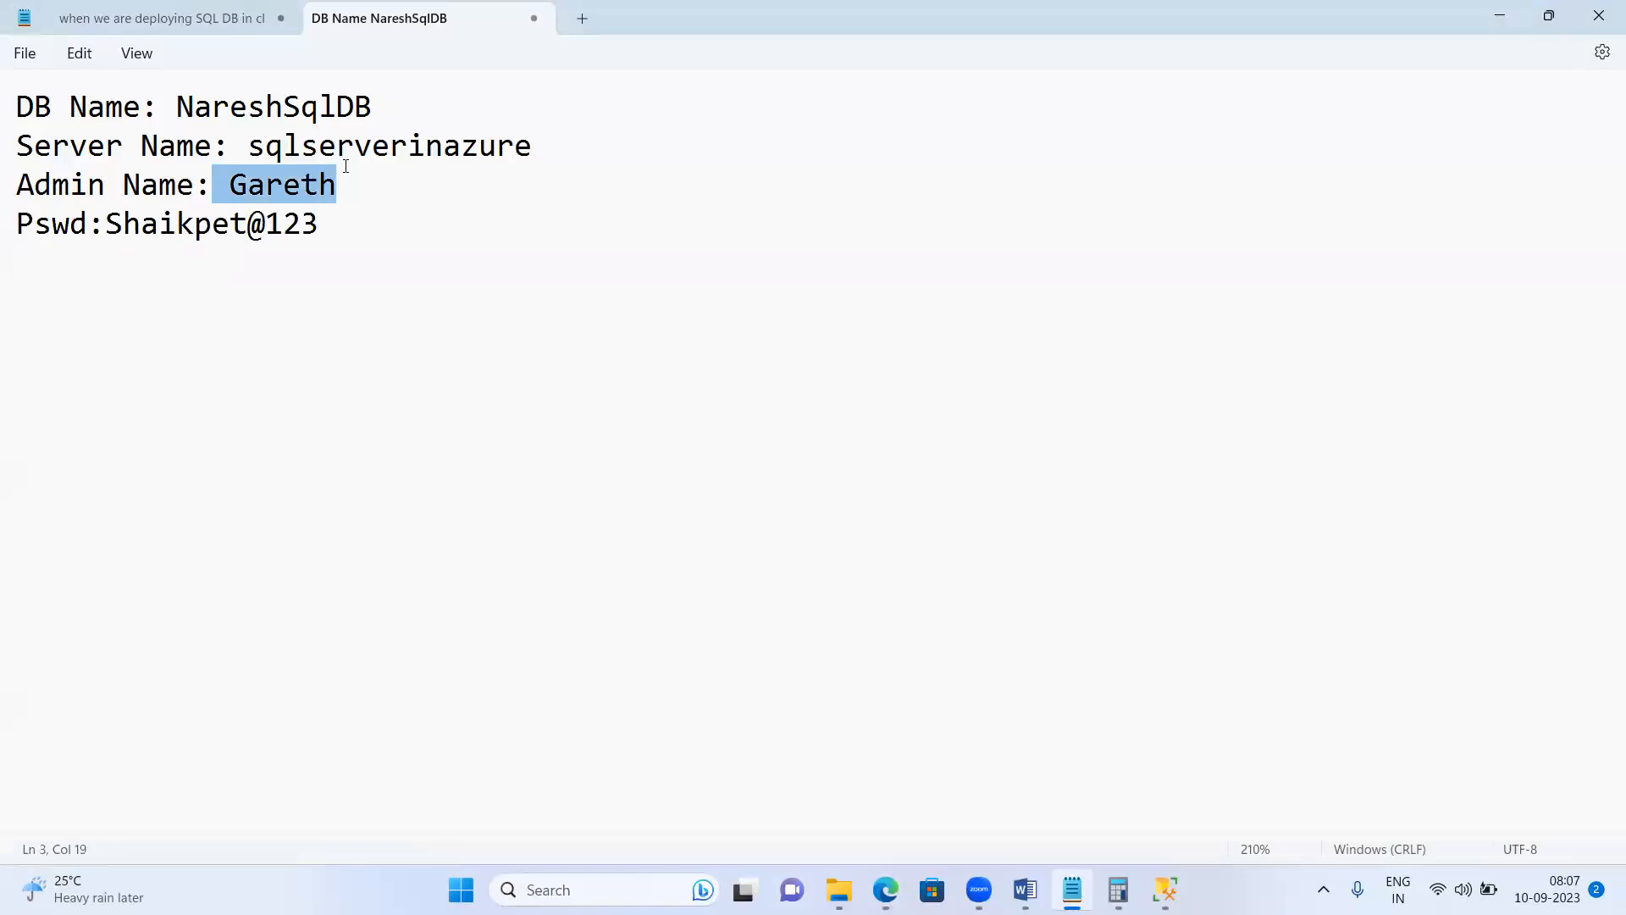
key(alt+Tab)
scroll(542, 601, down, 2)
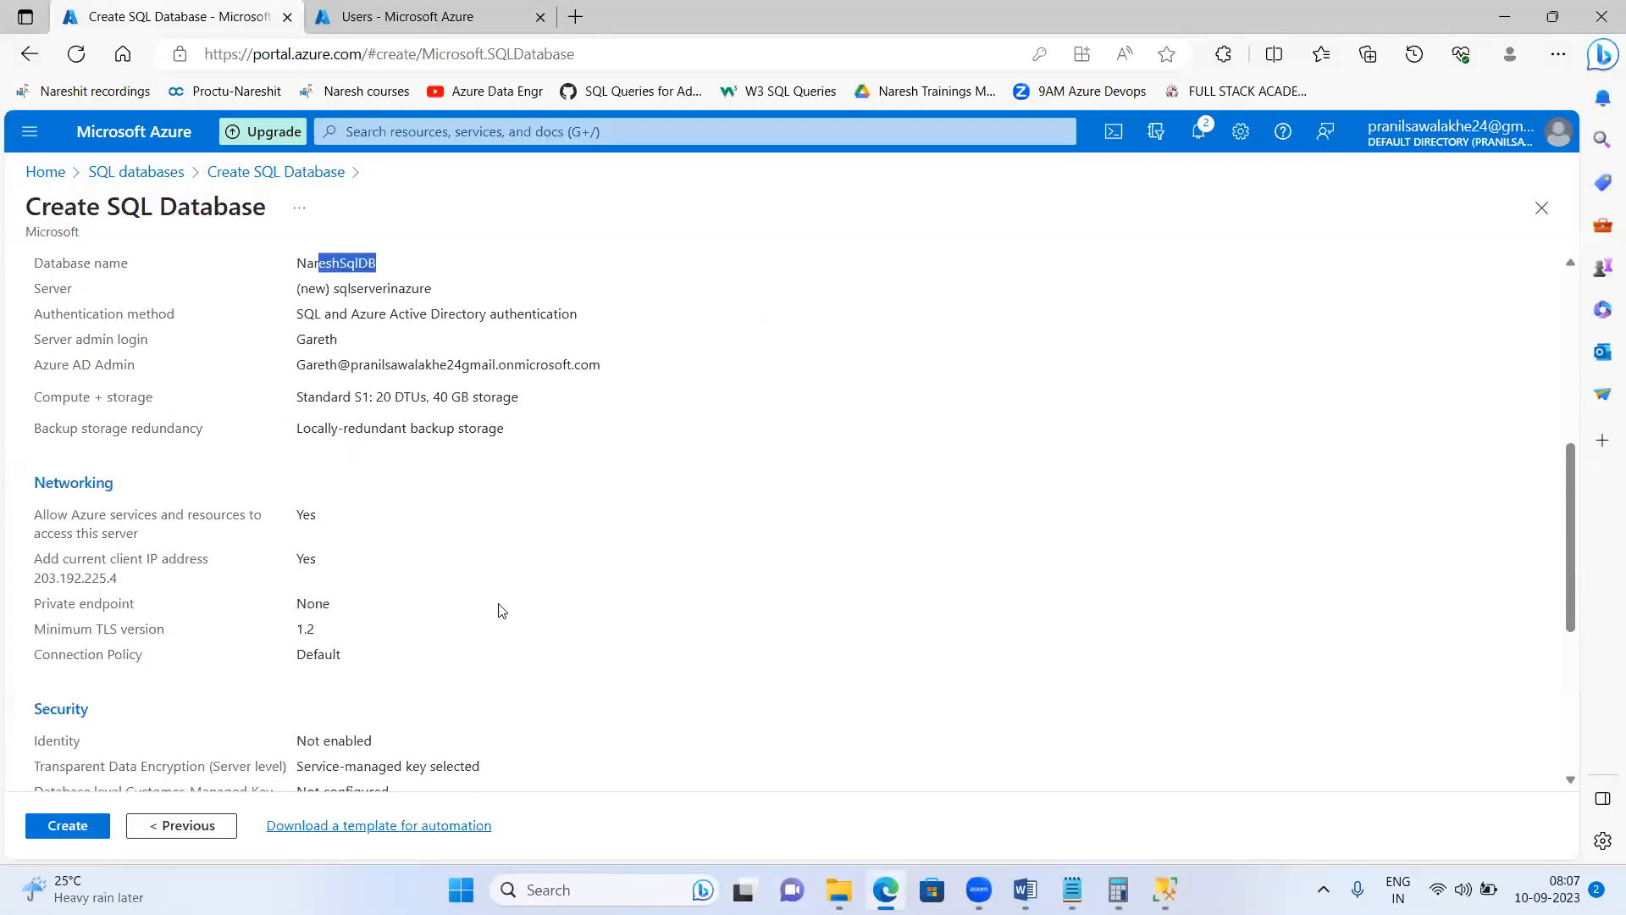
scroll(533, 586, down, 3)
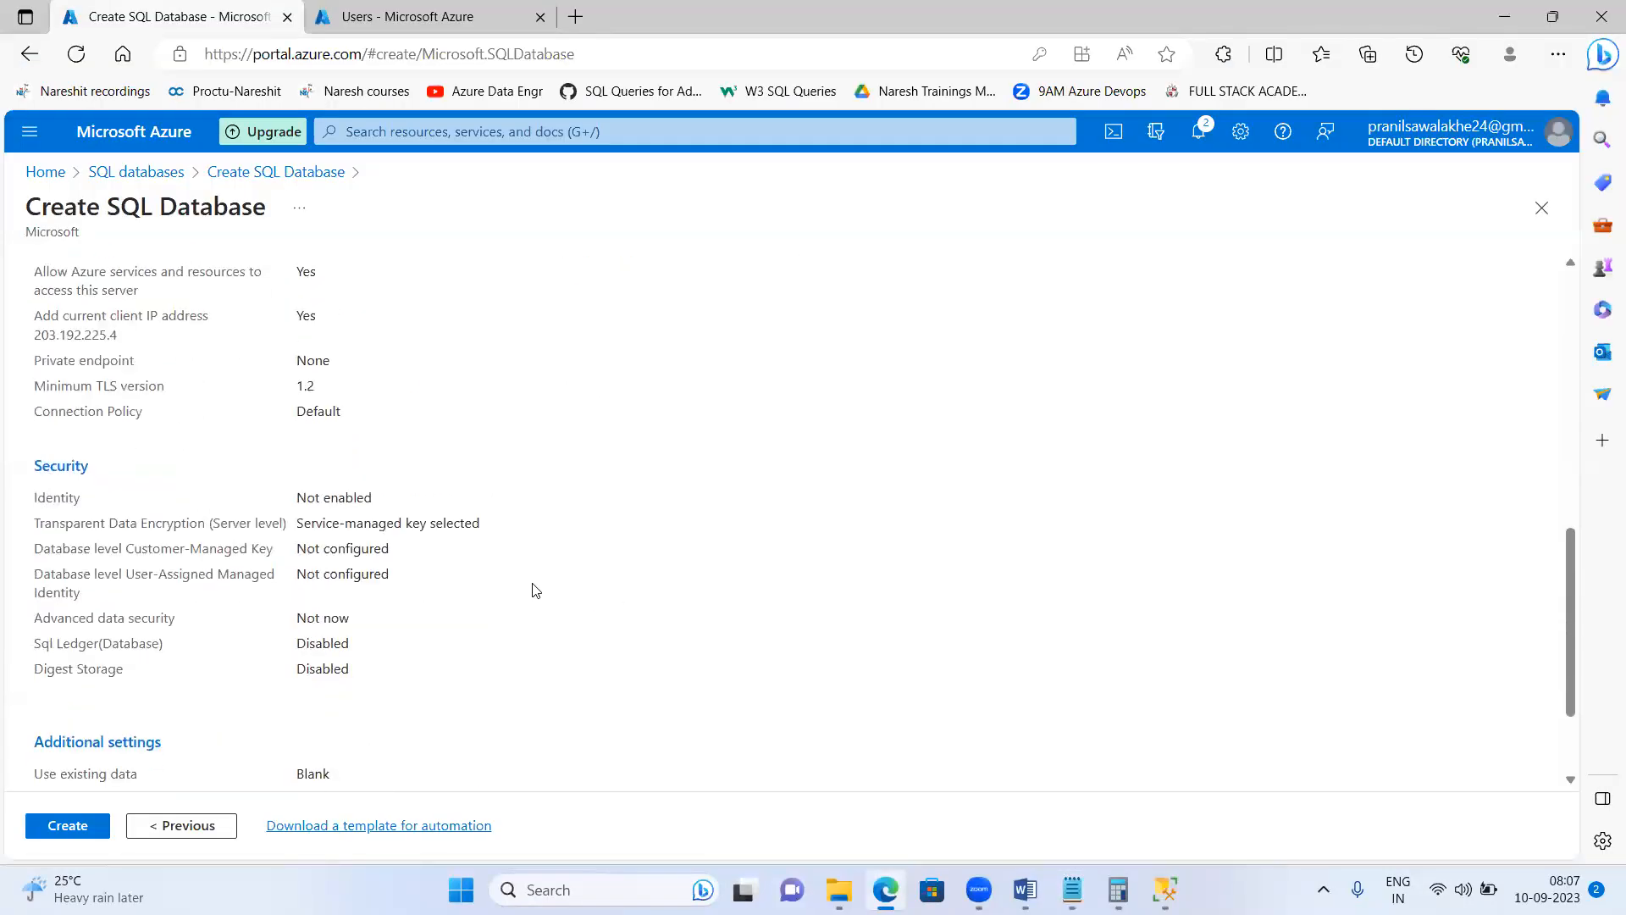
click(73, 828)
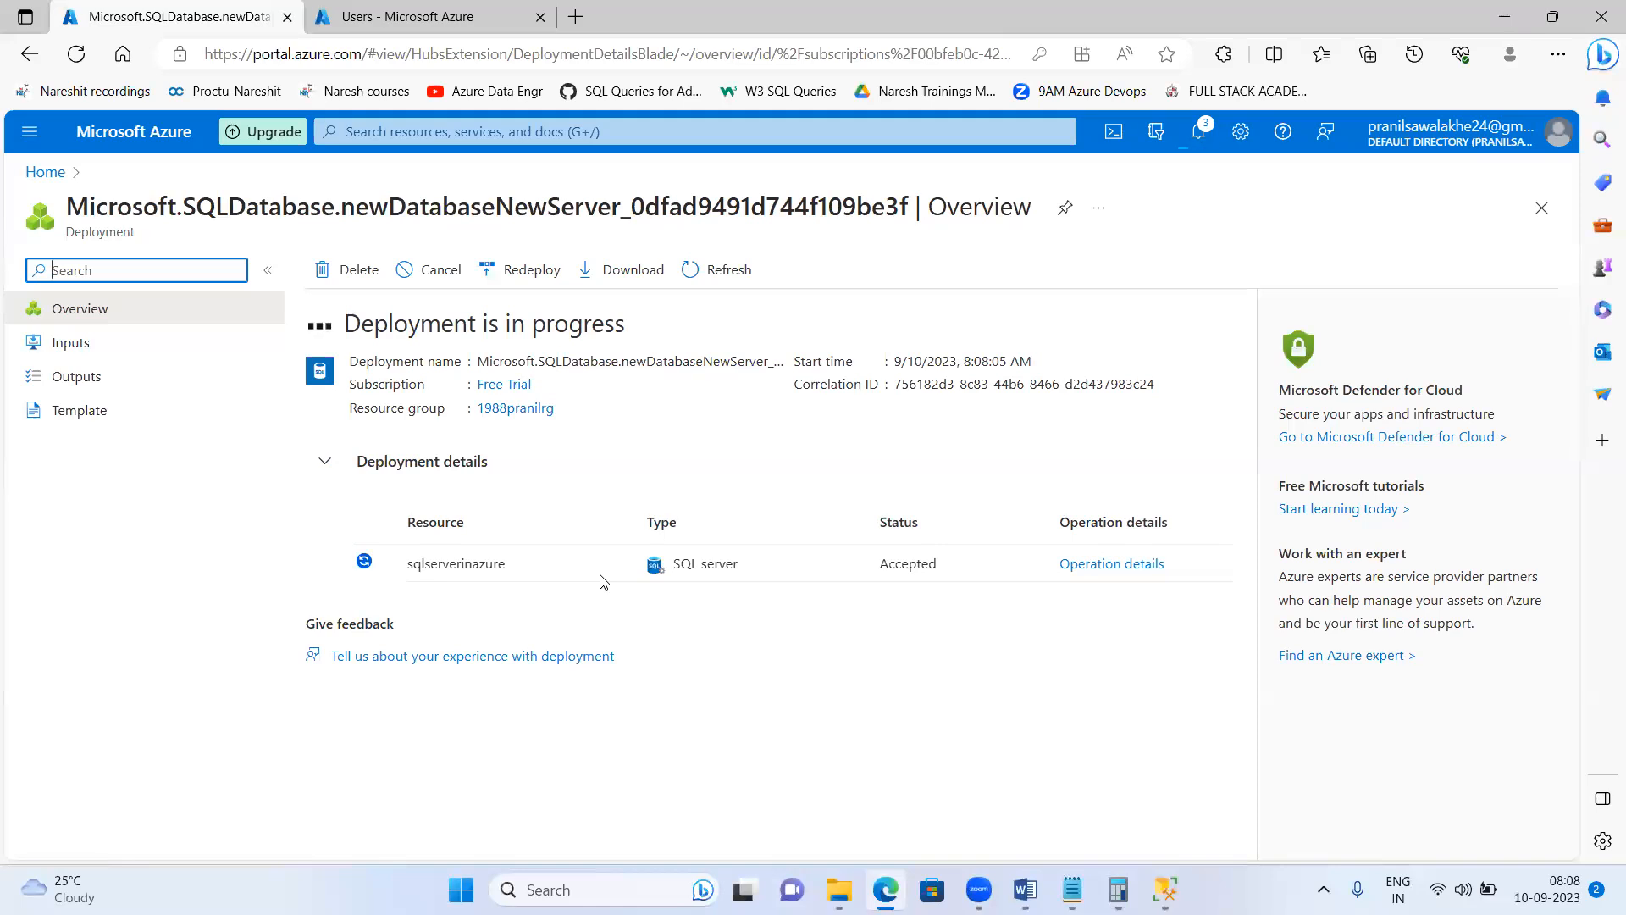
click(915, 96)
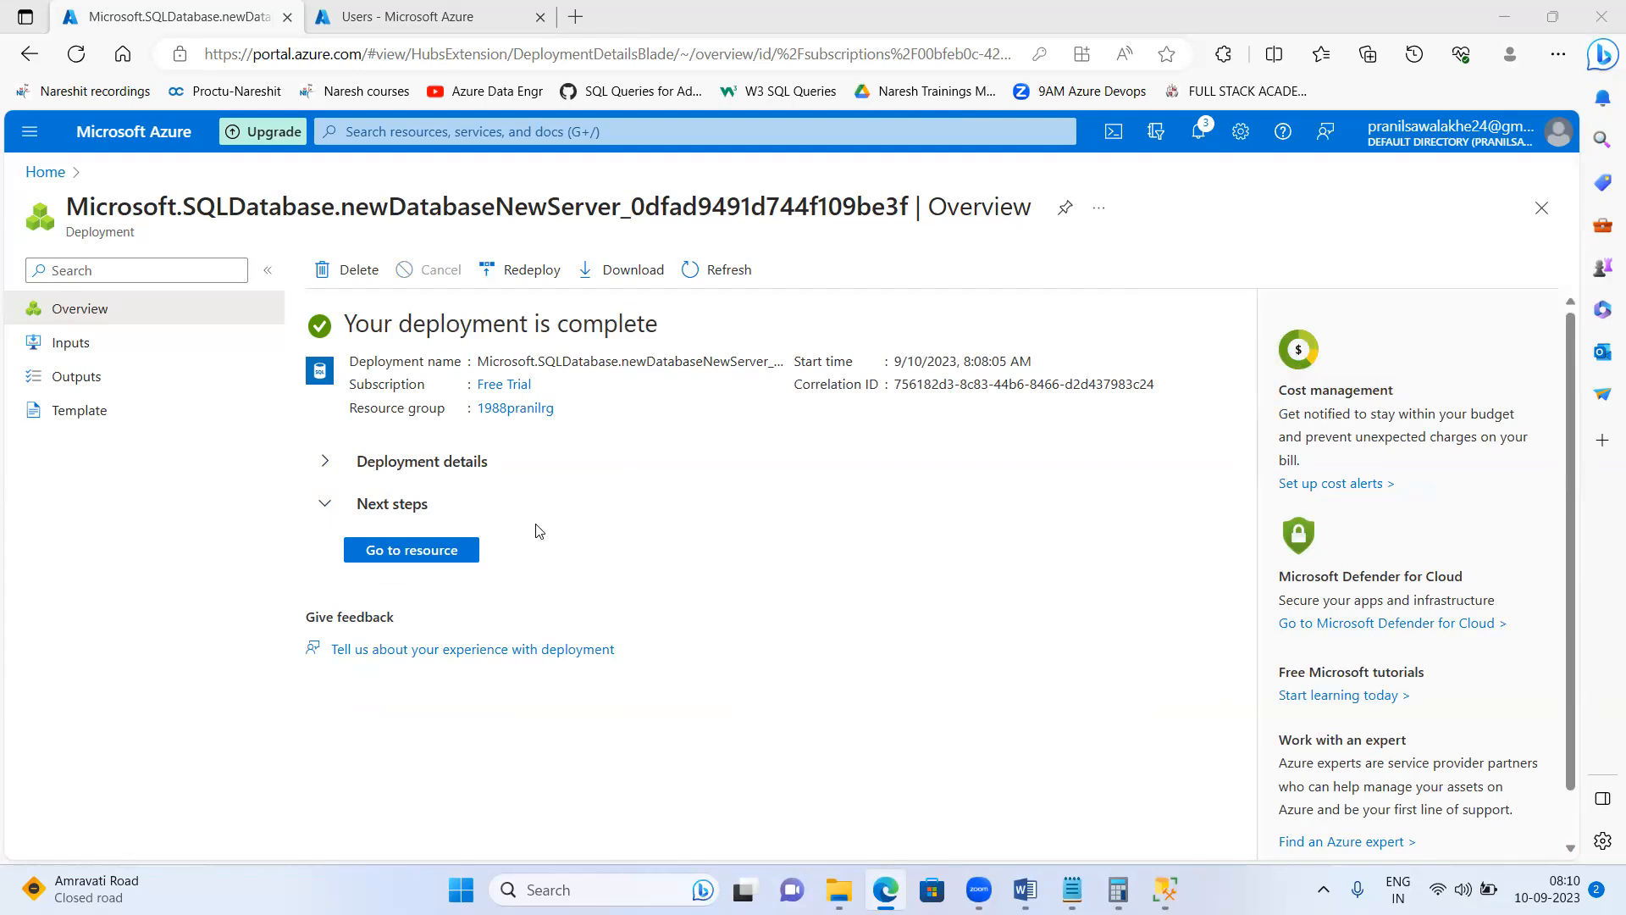
Open the deployed database resource and check the server and database names in its overview heading.
click(402, 552)
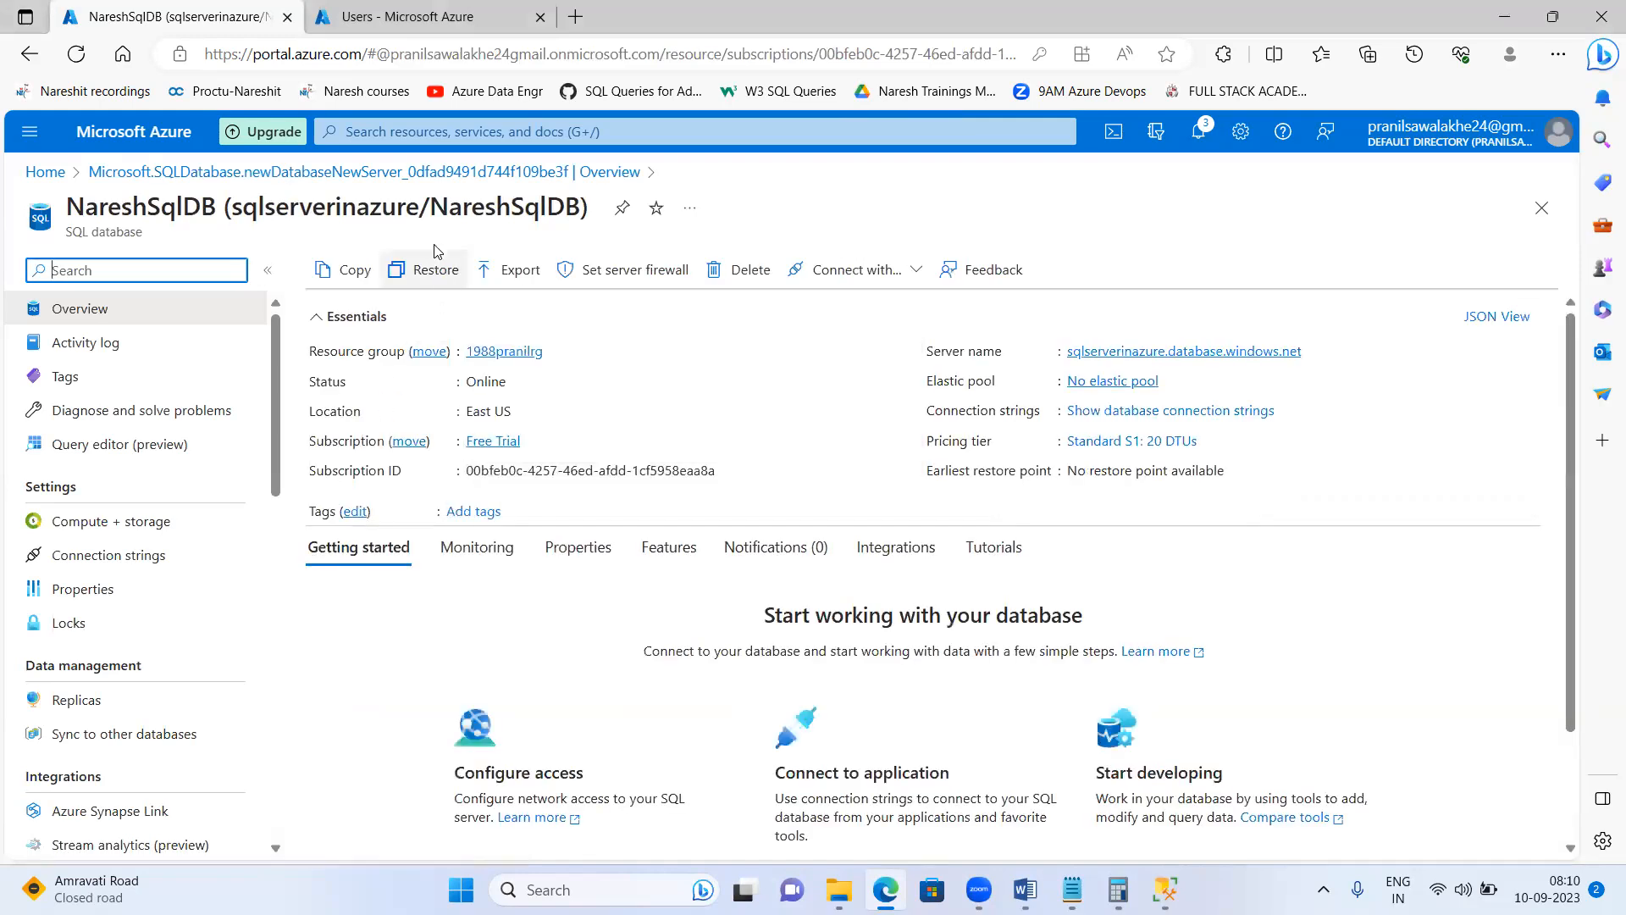
drag(439, 209, 581, 201)
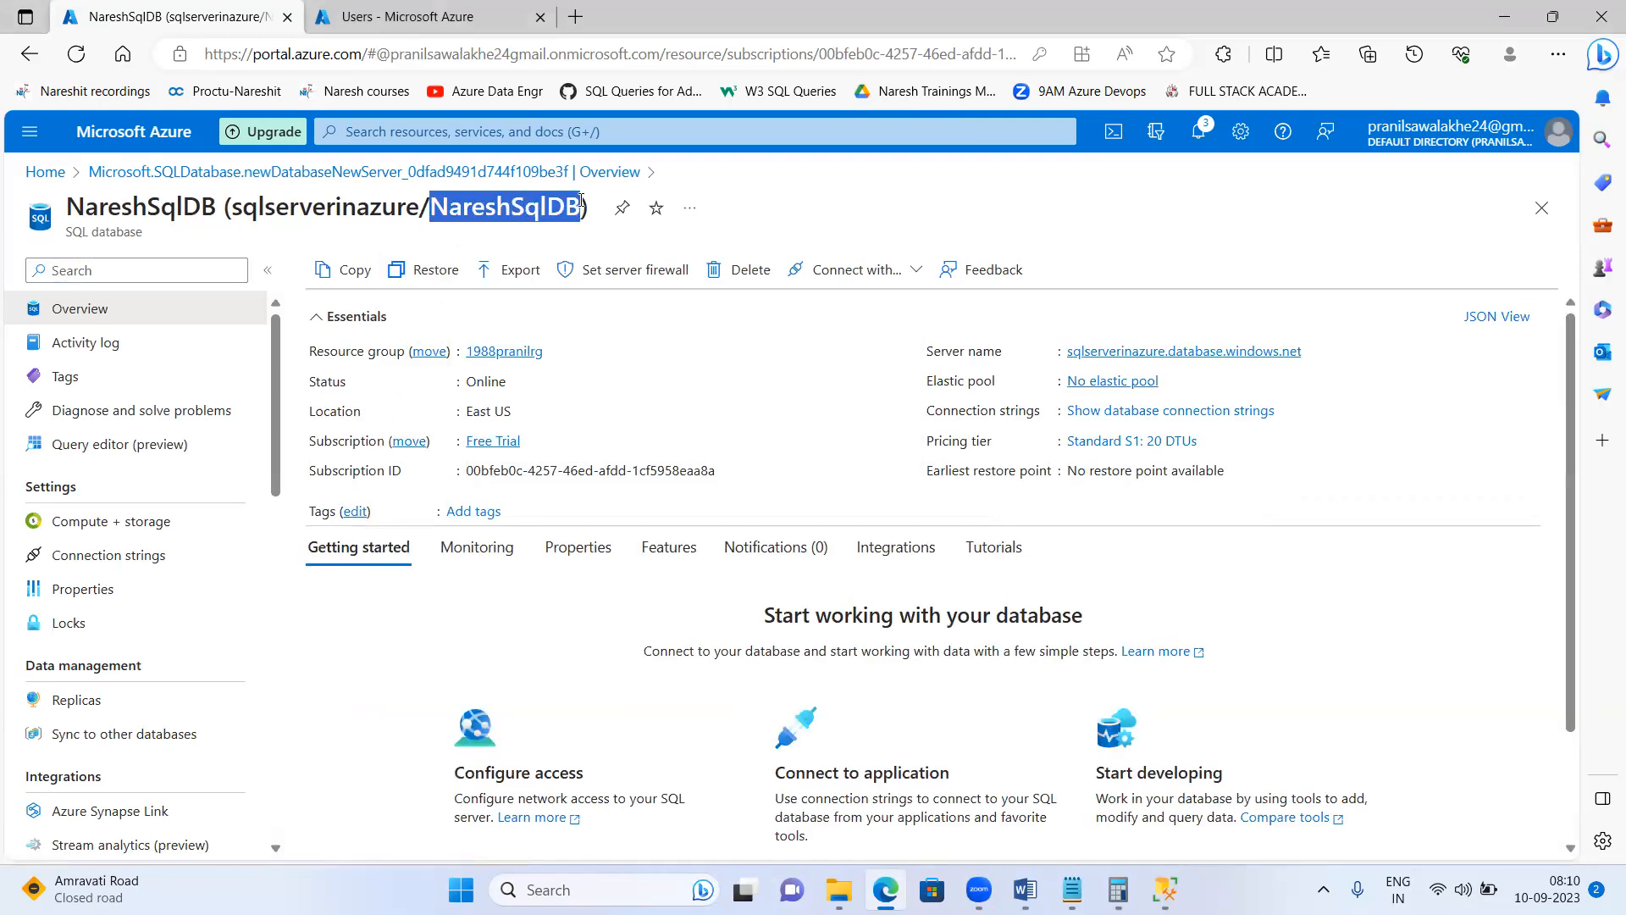
drag(232, 206, 420, 206)
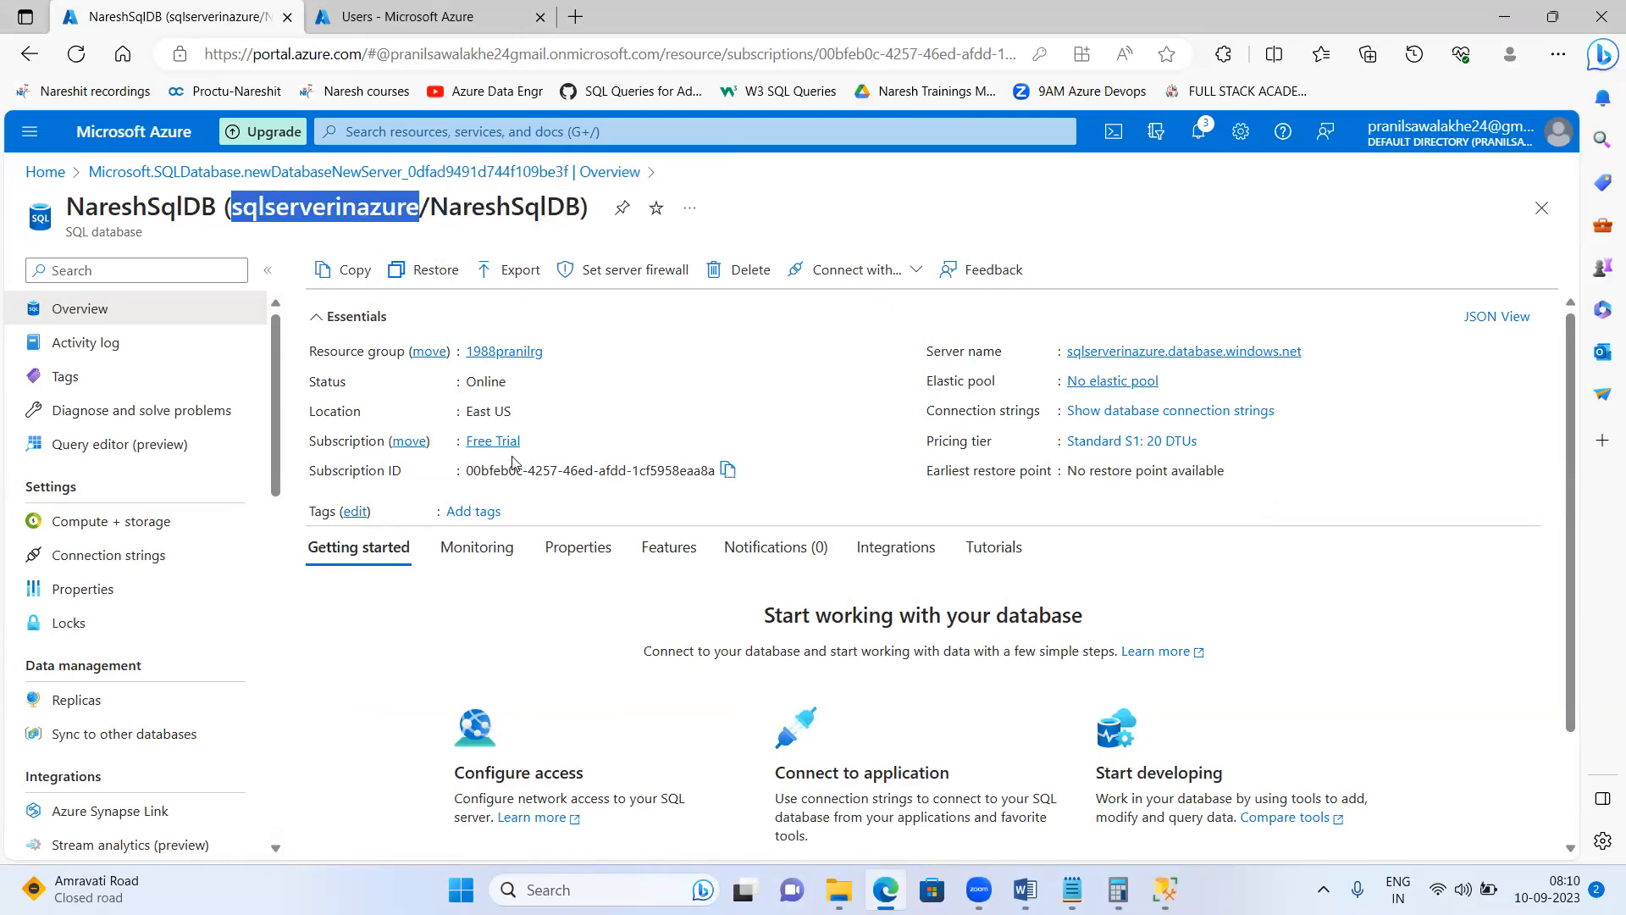
drag(431, 206, 583, 206)
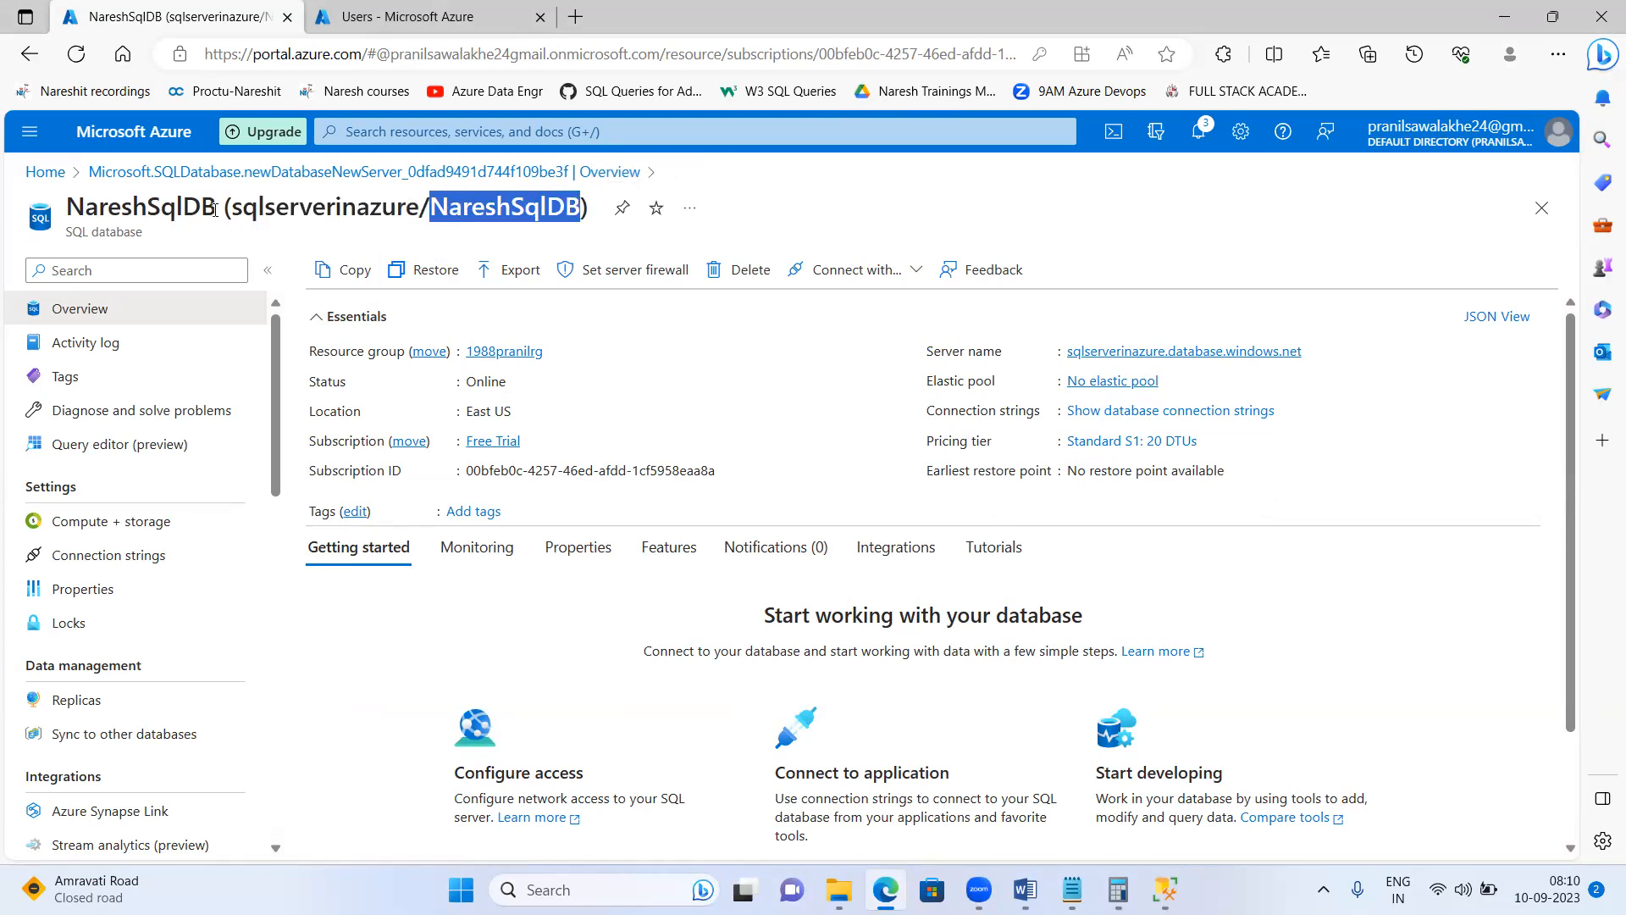
drag(230, 208, 418, 208)
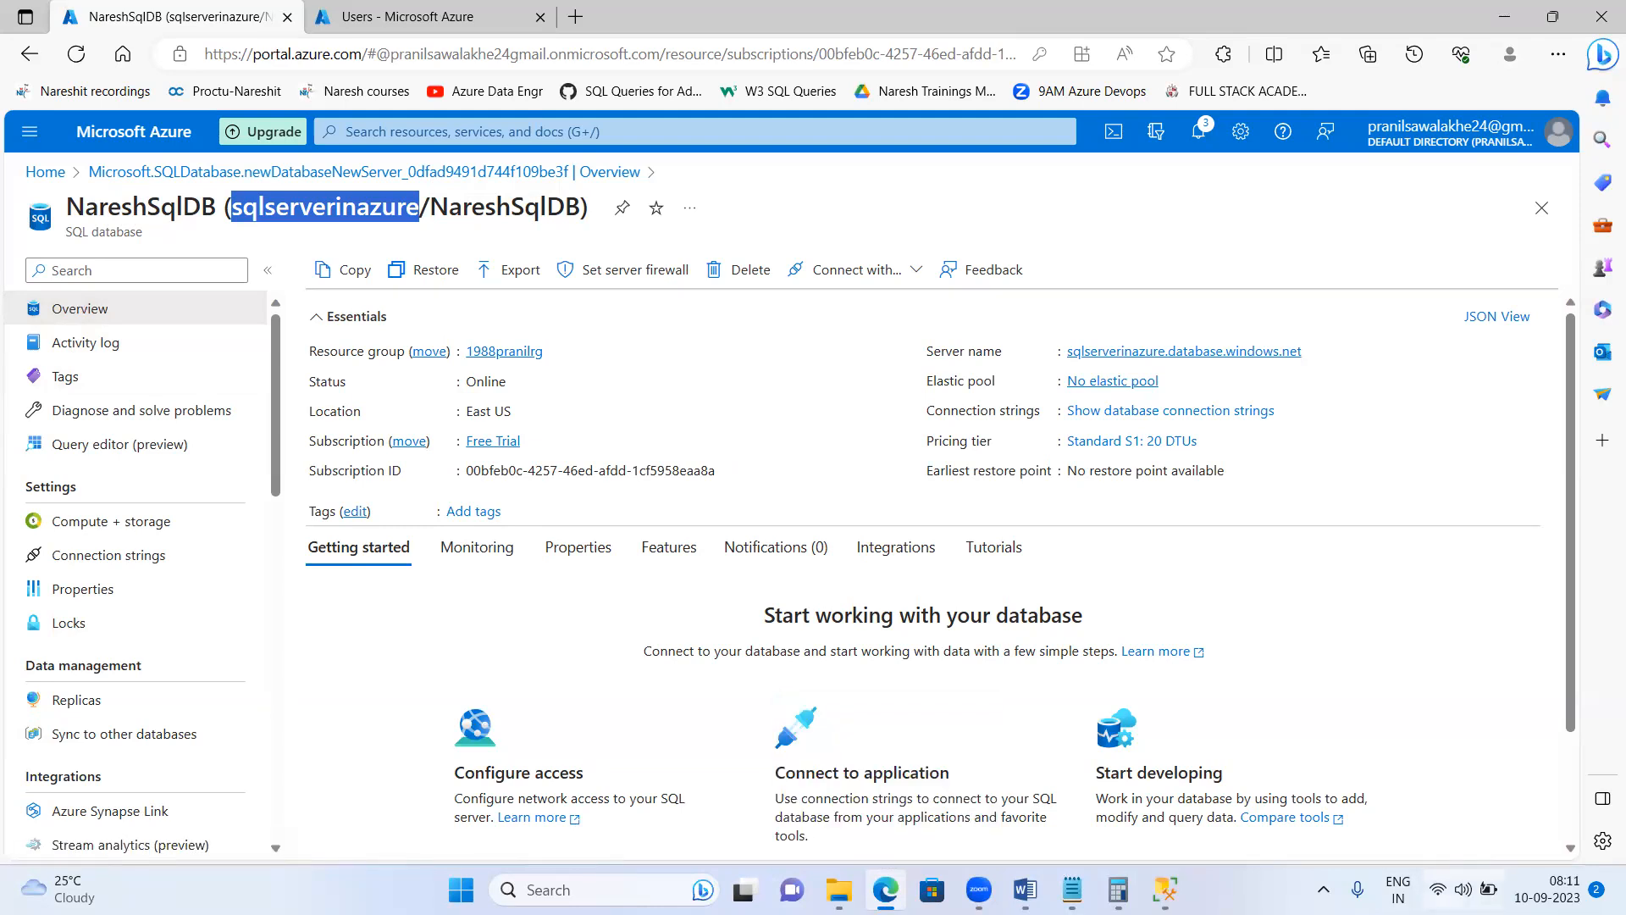
Glance at SQL Server Management Studio, return to the Azure portal and look through the database overview.
click(1165, 890)
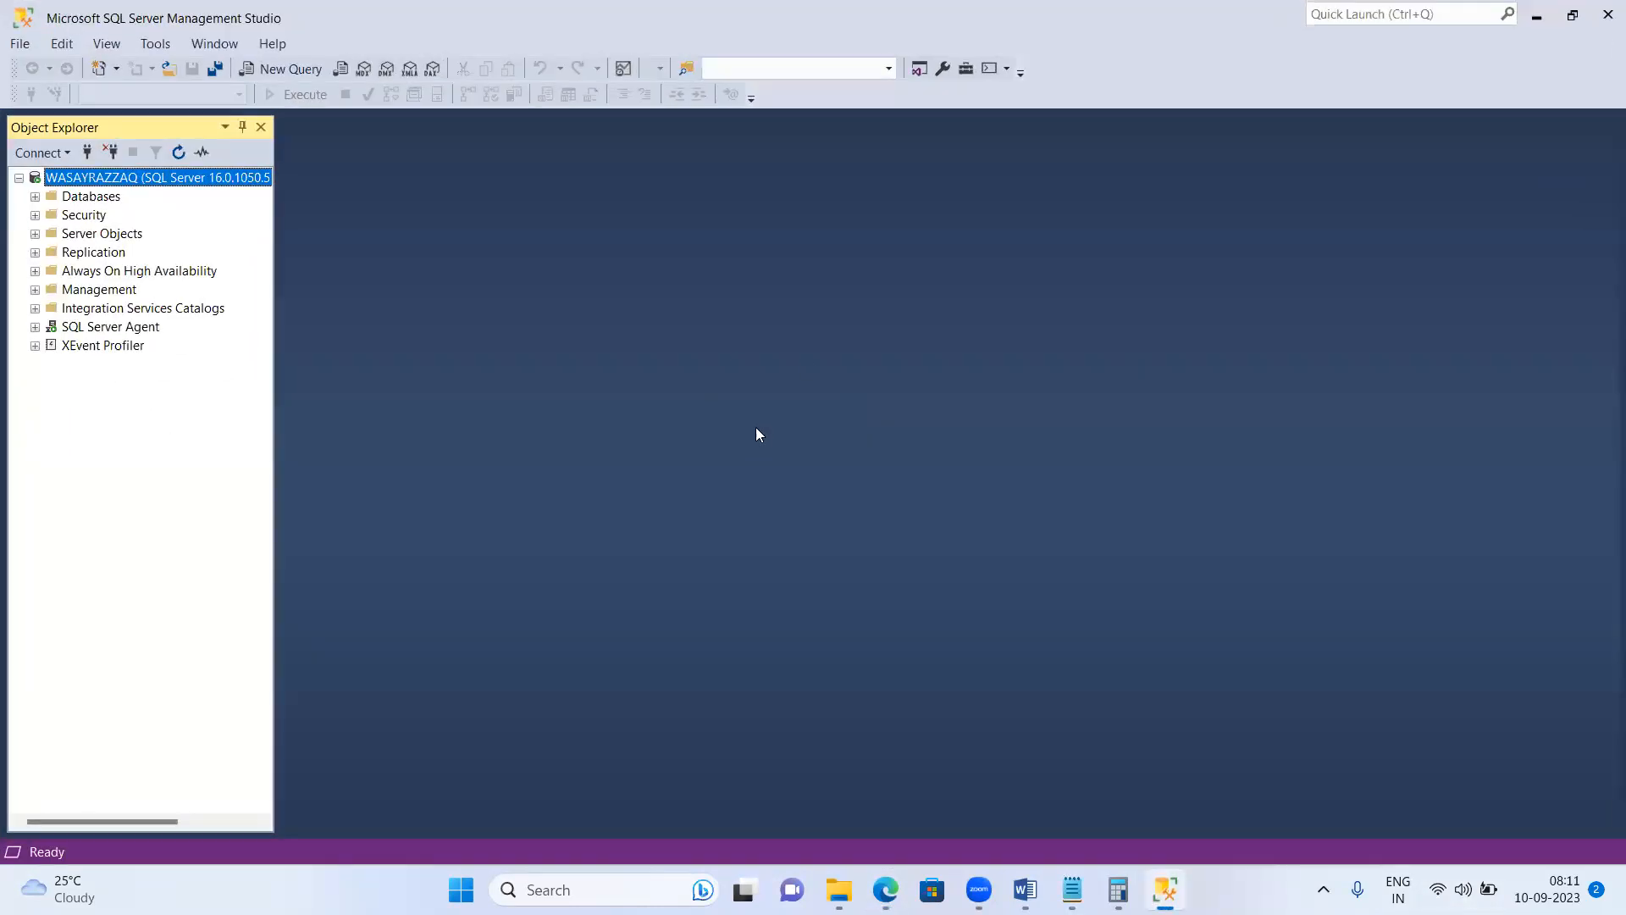
click(1543, 22)
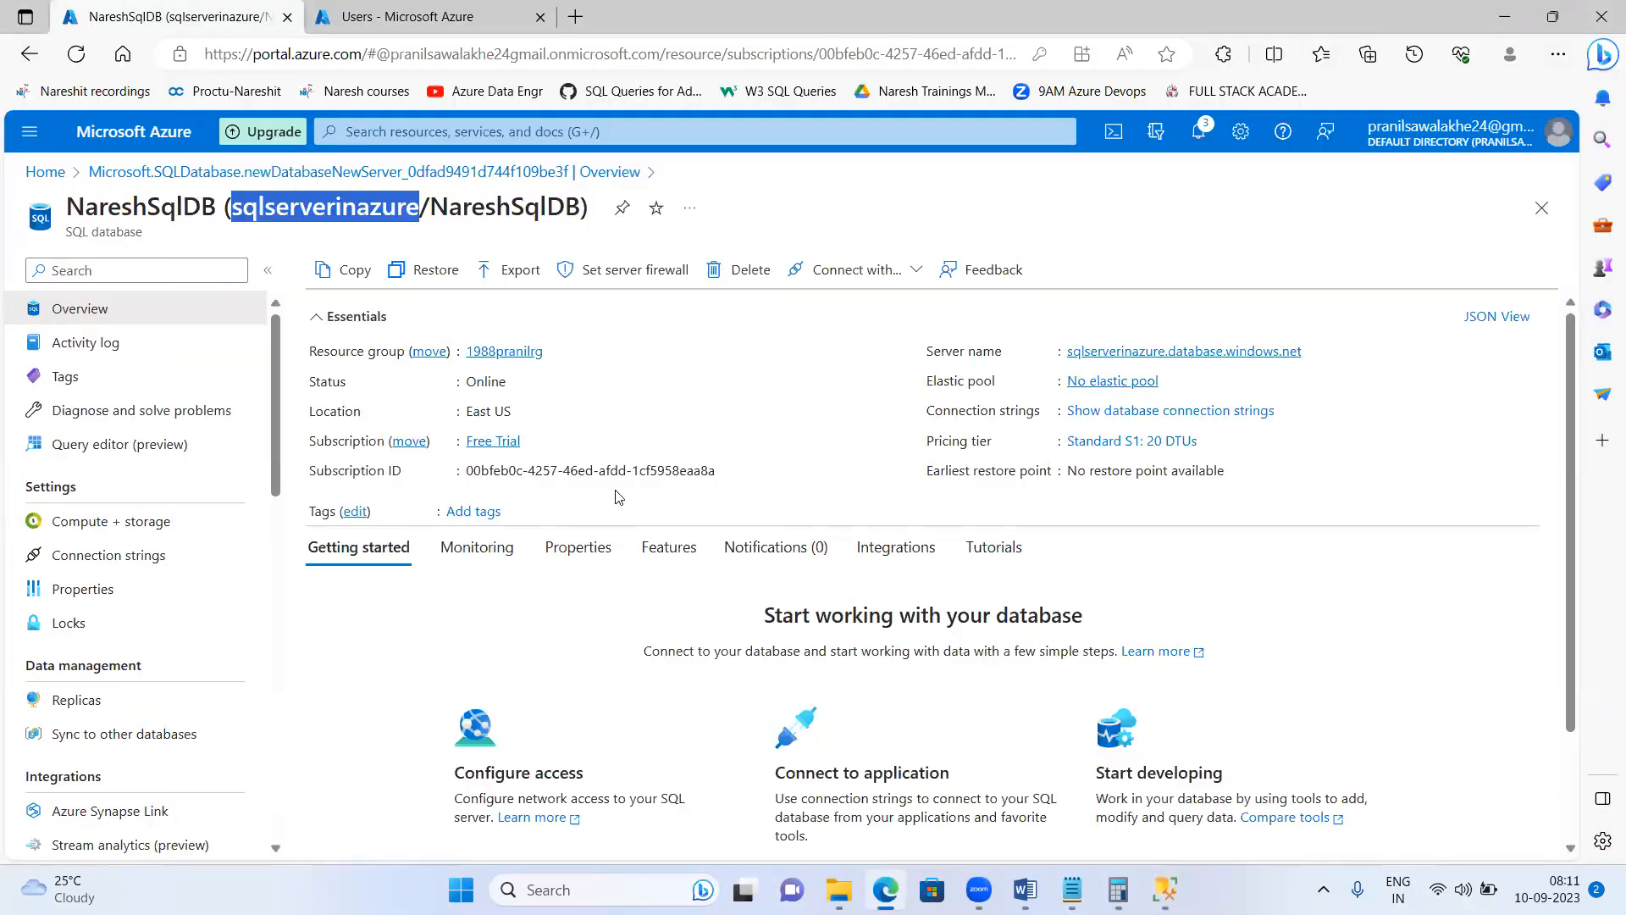
click(228, 208)
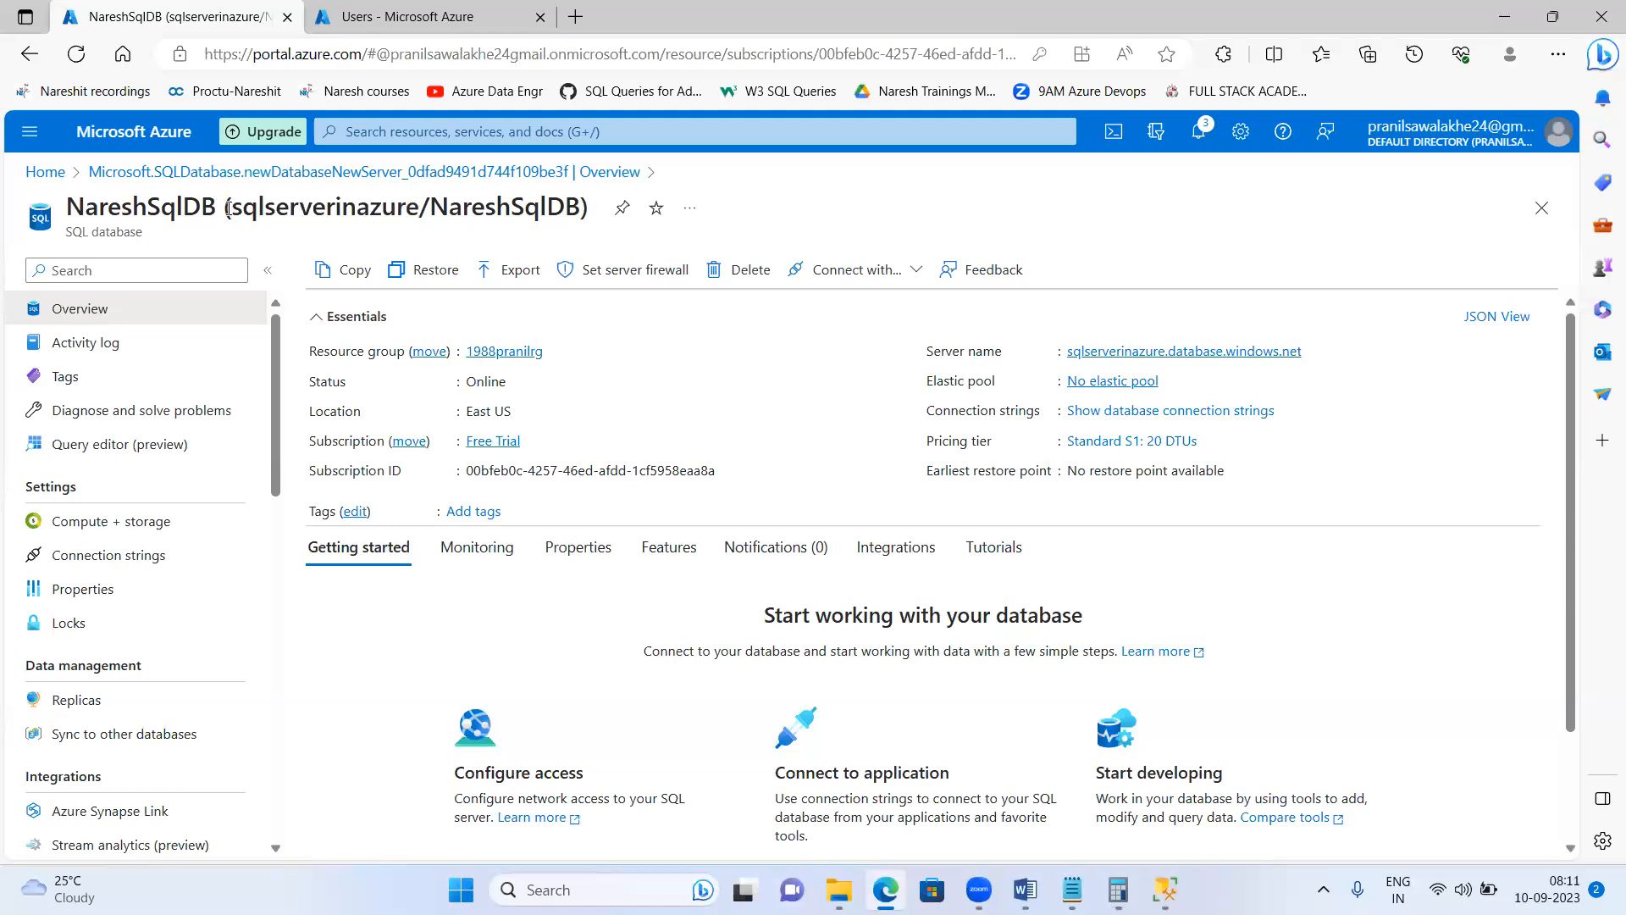
drag(228, 208, 418, 209)
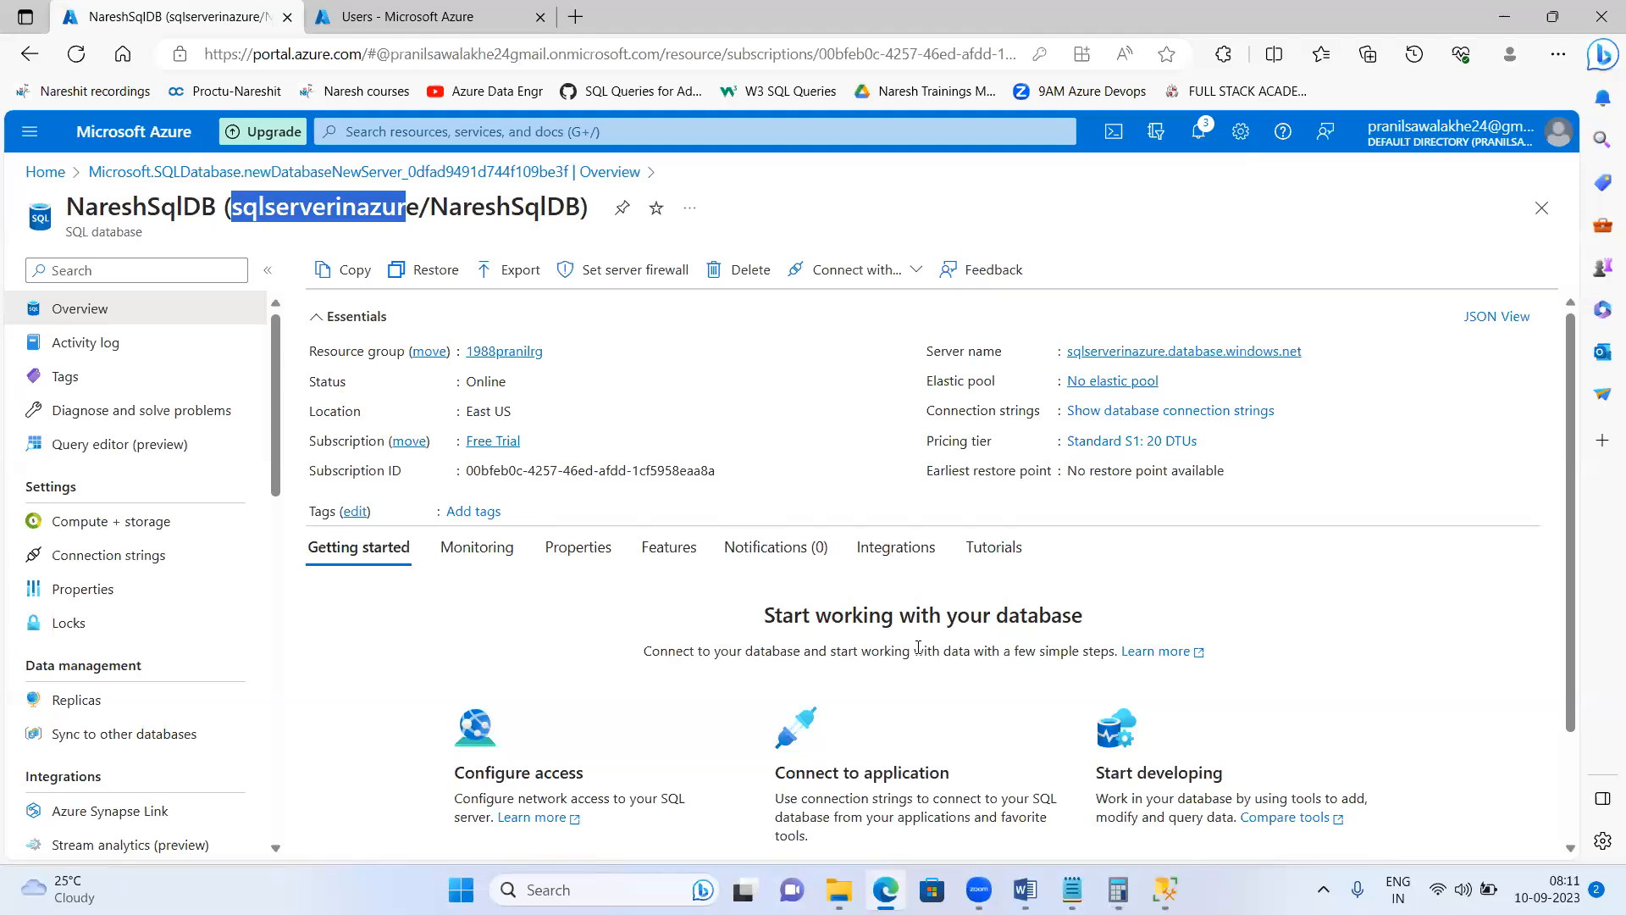
scroll(924, 629, down, 1)
scroll(924, 629, down, 2)
scroll(805, 584, up, 3)
Open the database's compute and storage settings and examine the service tier and cost summary.
click(169, 519)
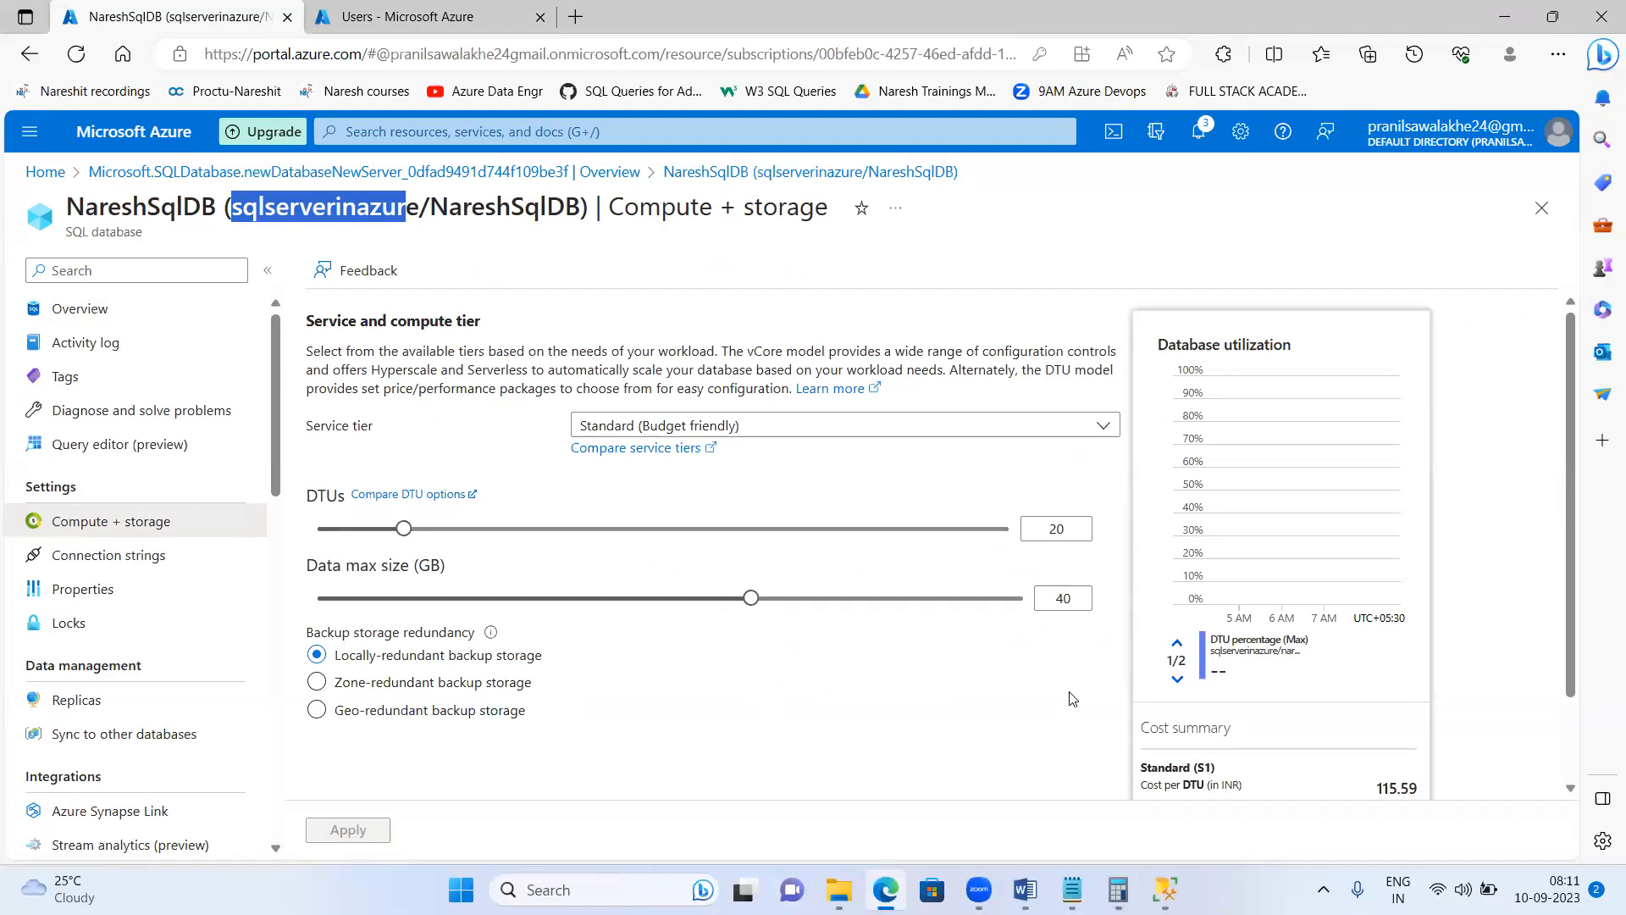
click(873, 747)
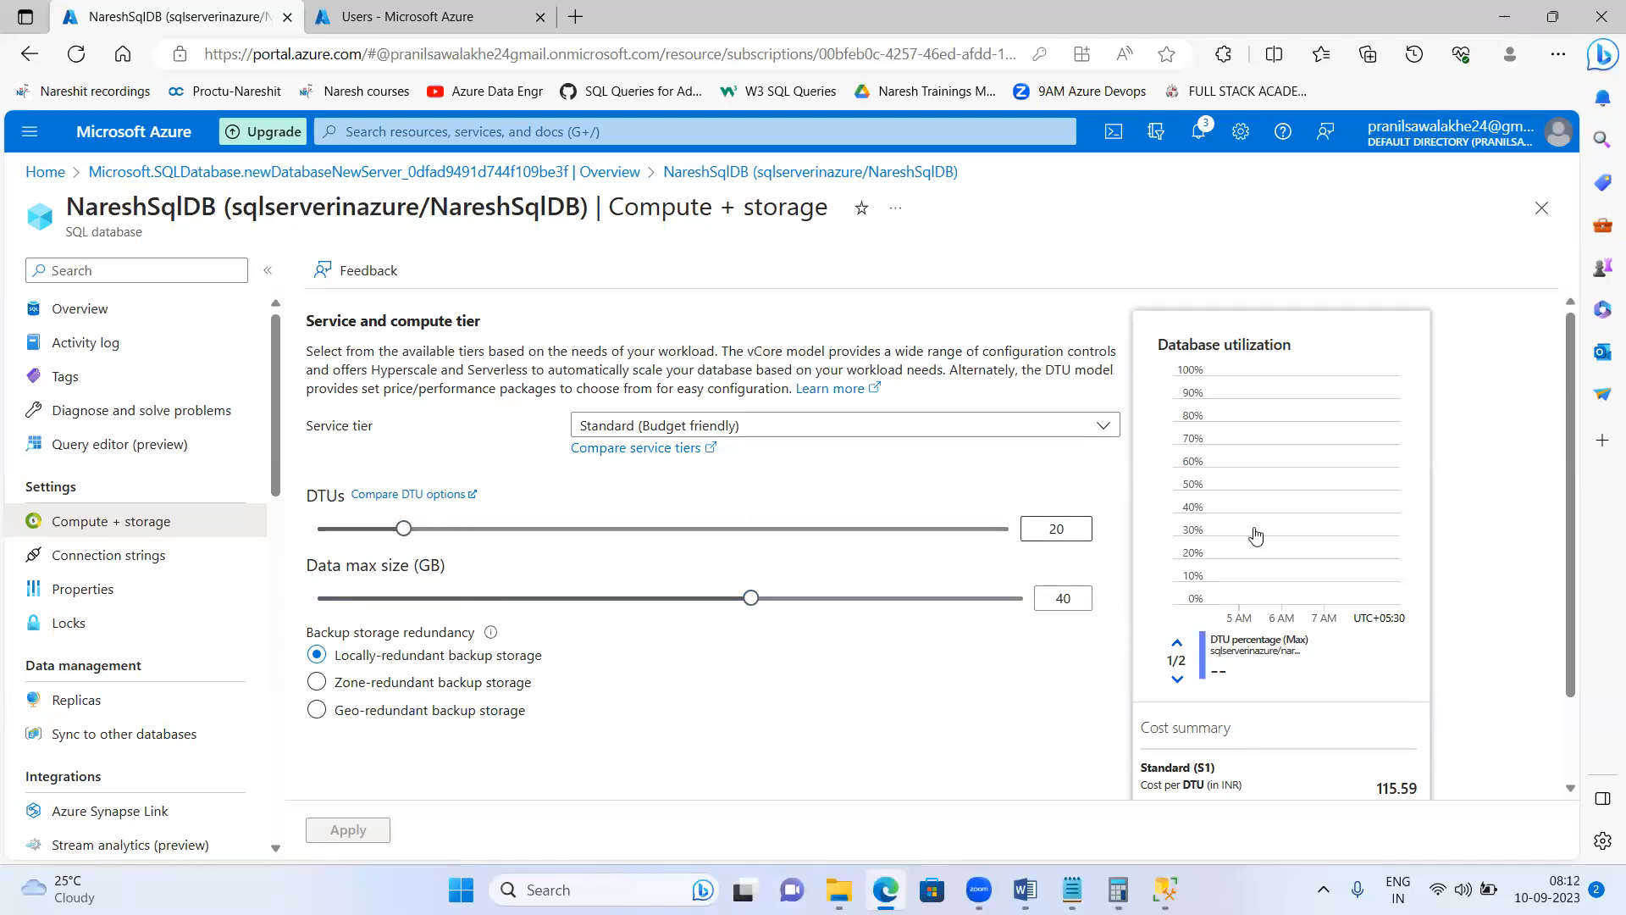
scroll(1380, 644, down, 2)
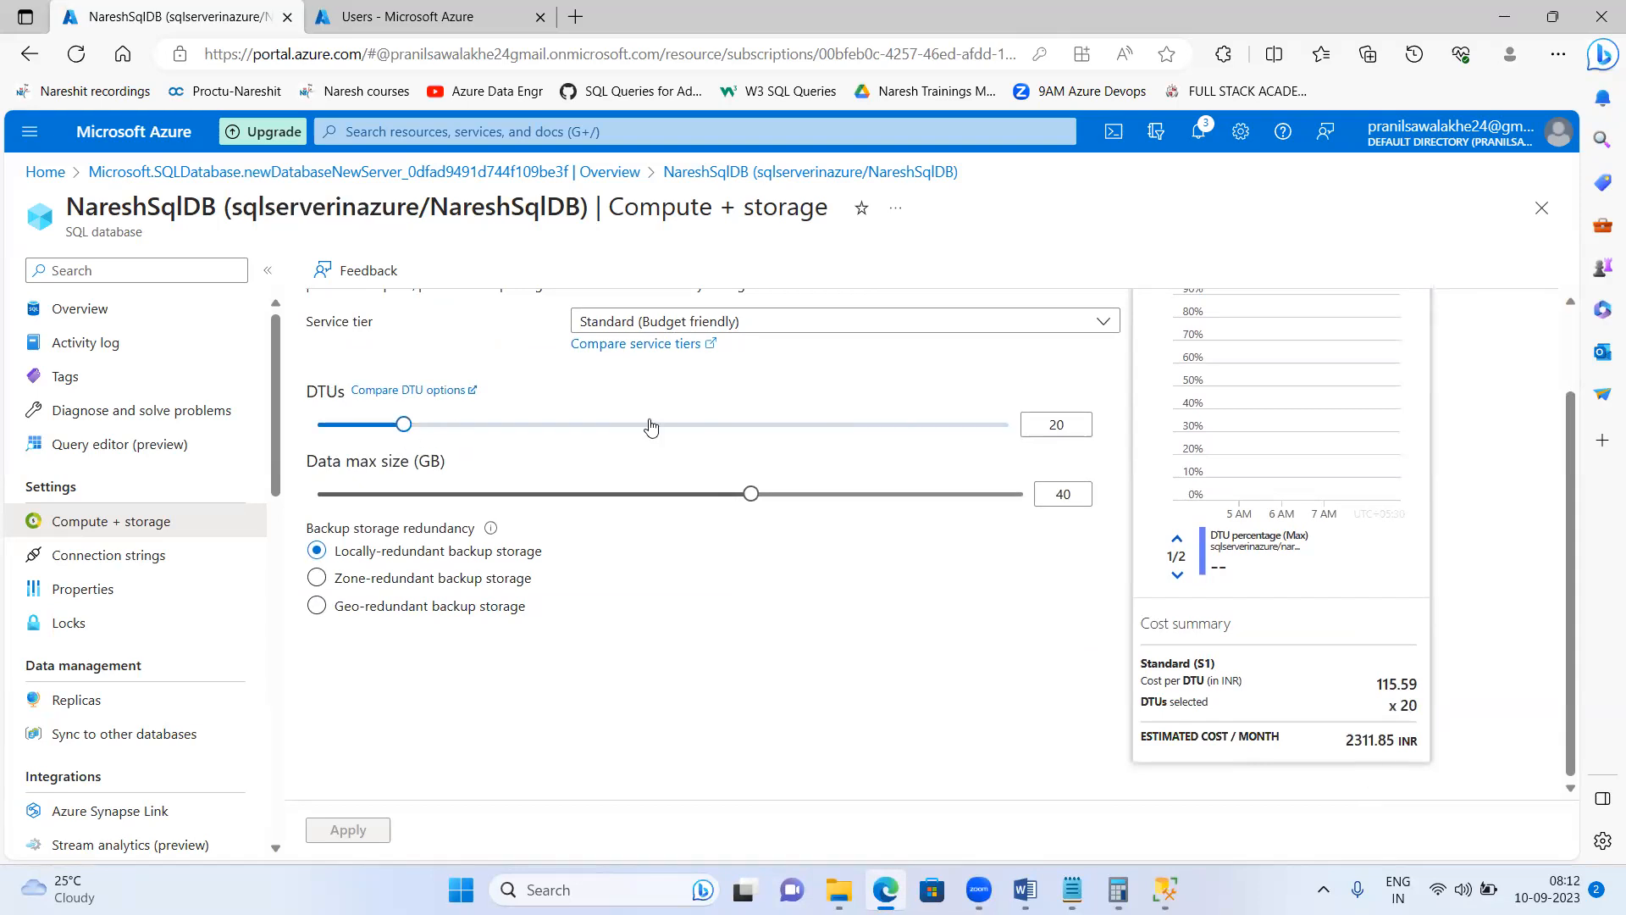
Try to scale the database to 50 DTUs and 100 GB maximum data size, and return to the overview without applying.
click(1059, 425)
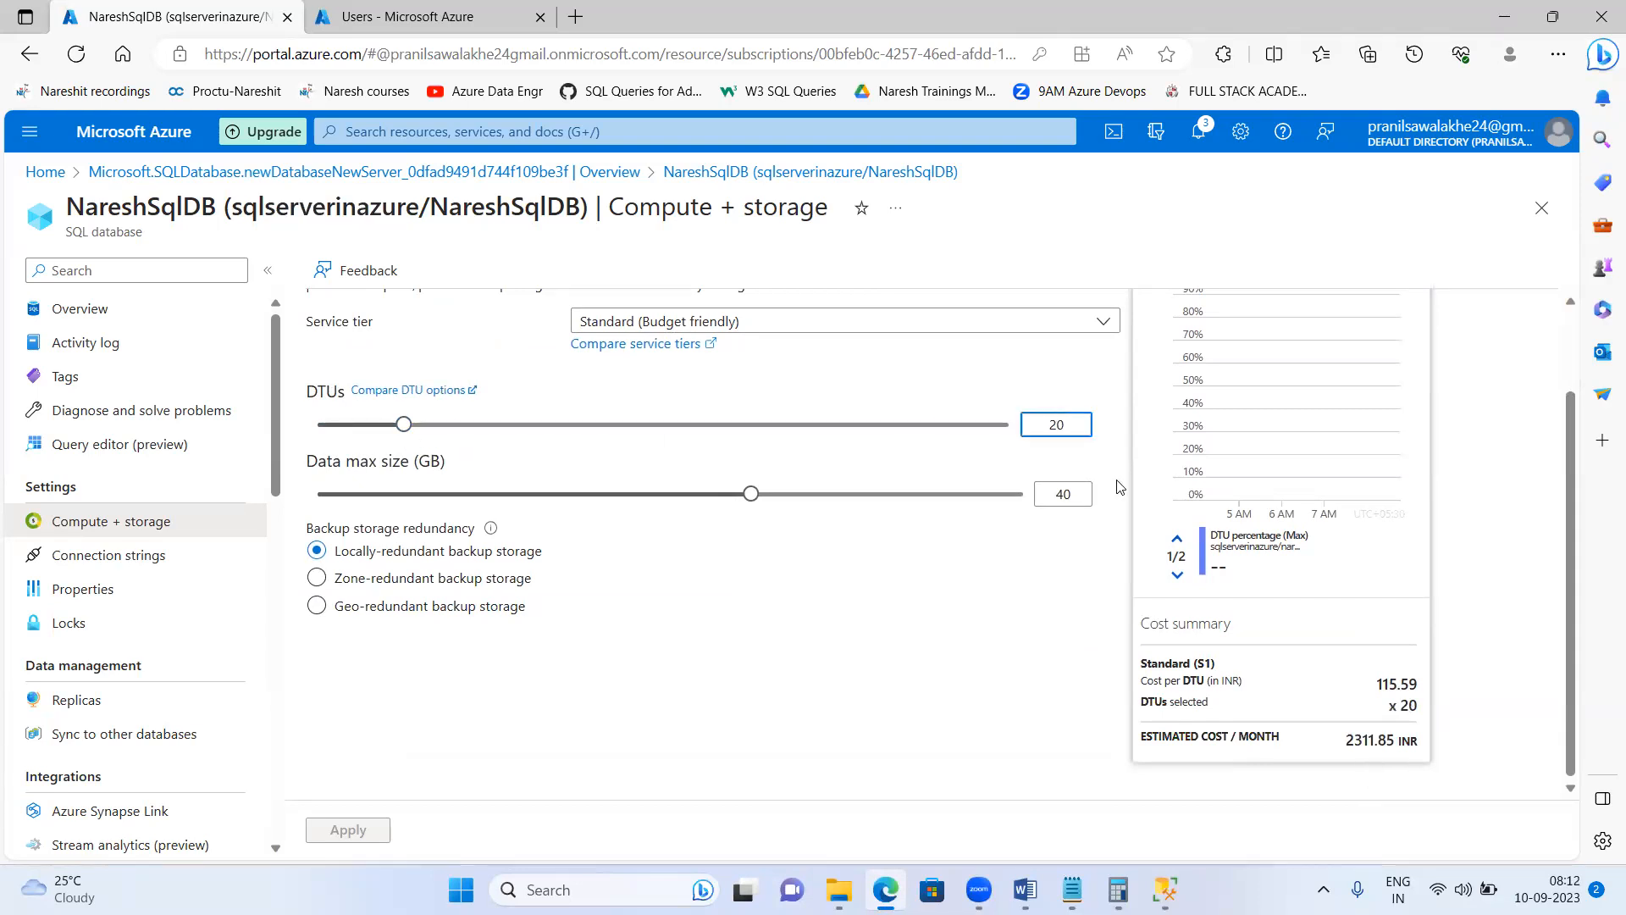
text(40)
click(1088, 490)
key(BackSpace)
key(BackSpace)
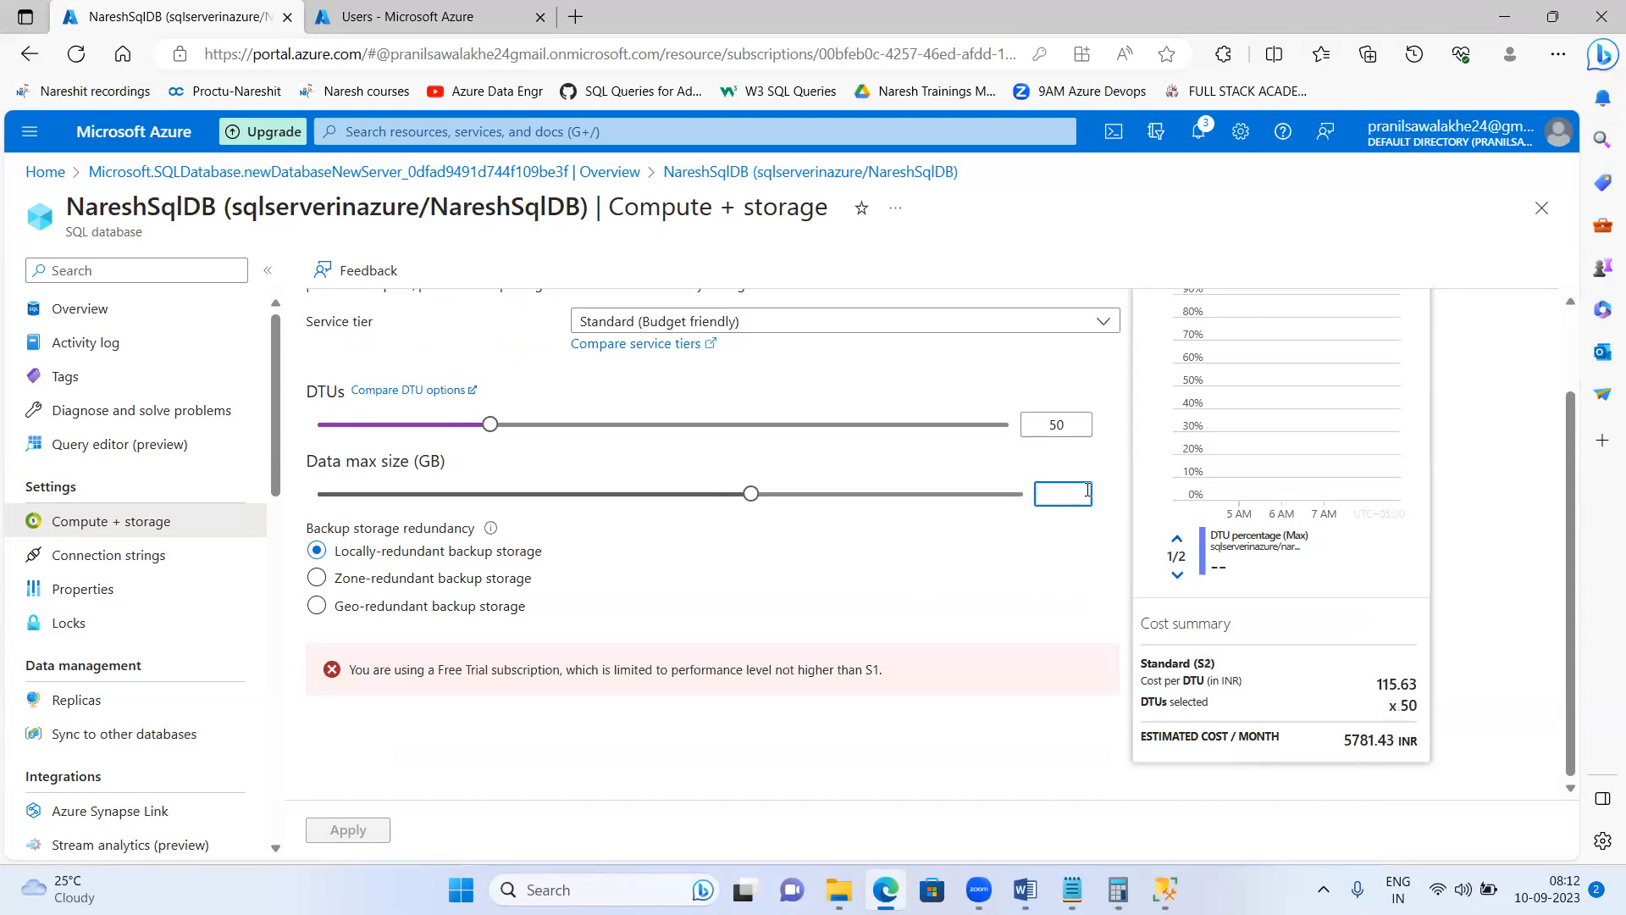
text(100)
click(946, 600)
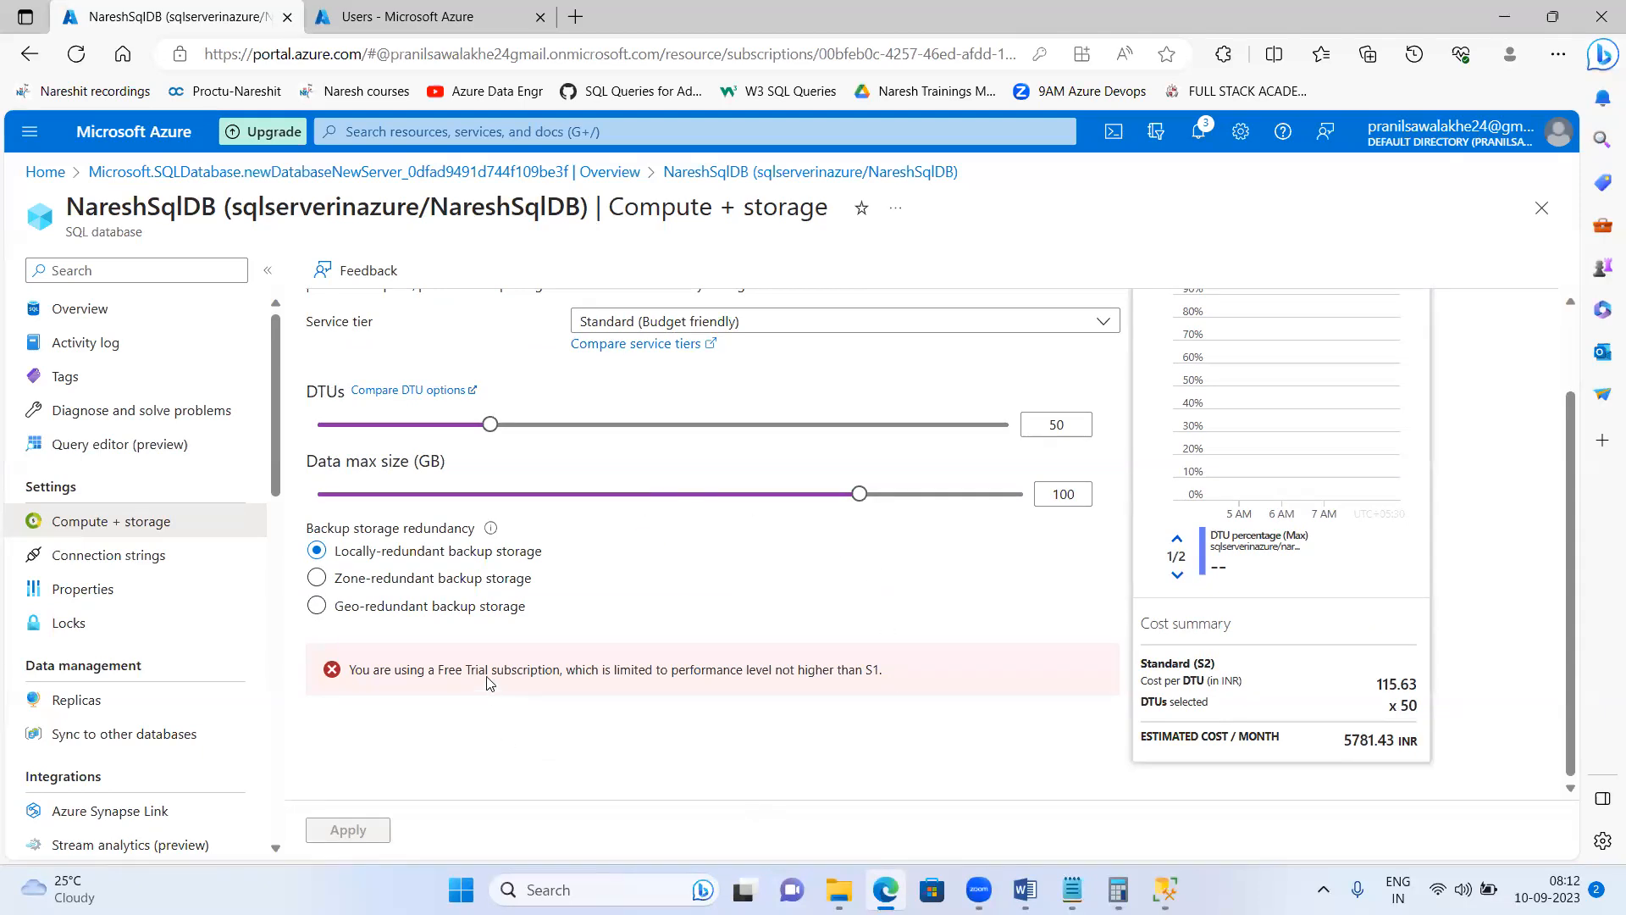
drag(434, 669, 572, 669)
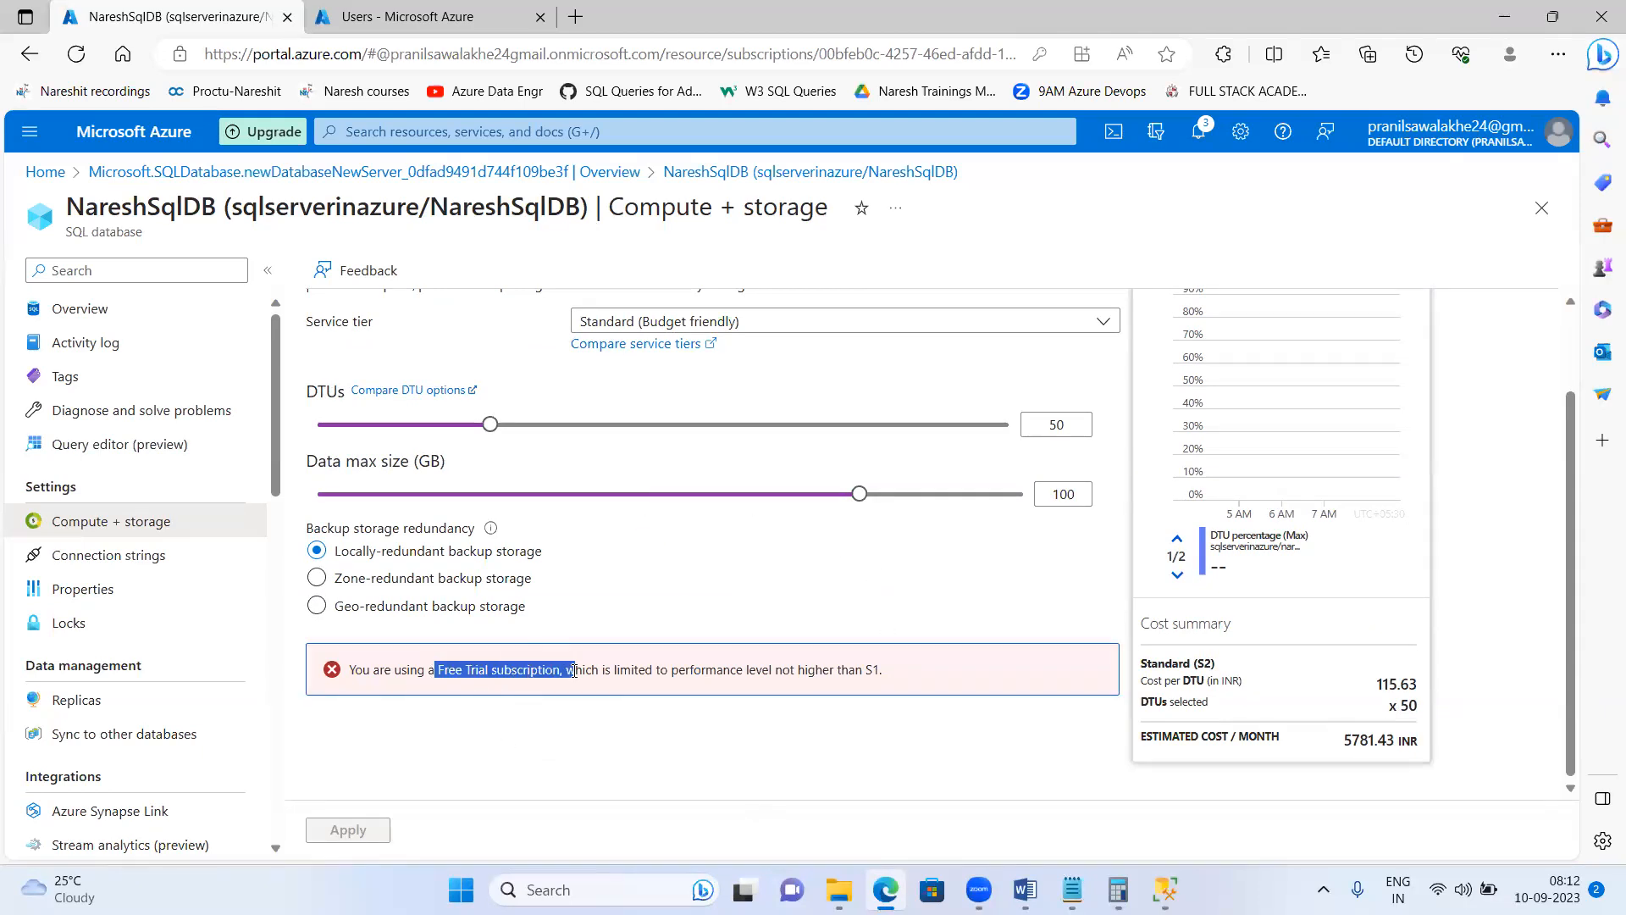
click(818, 602)
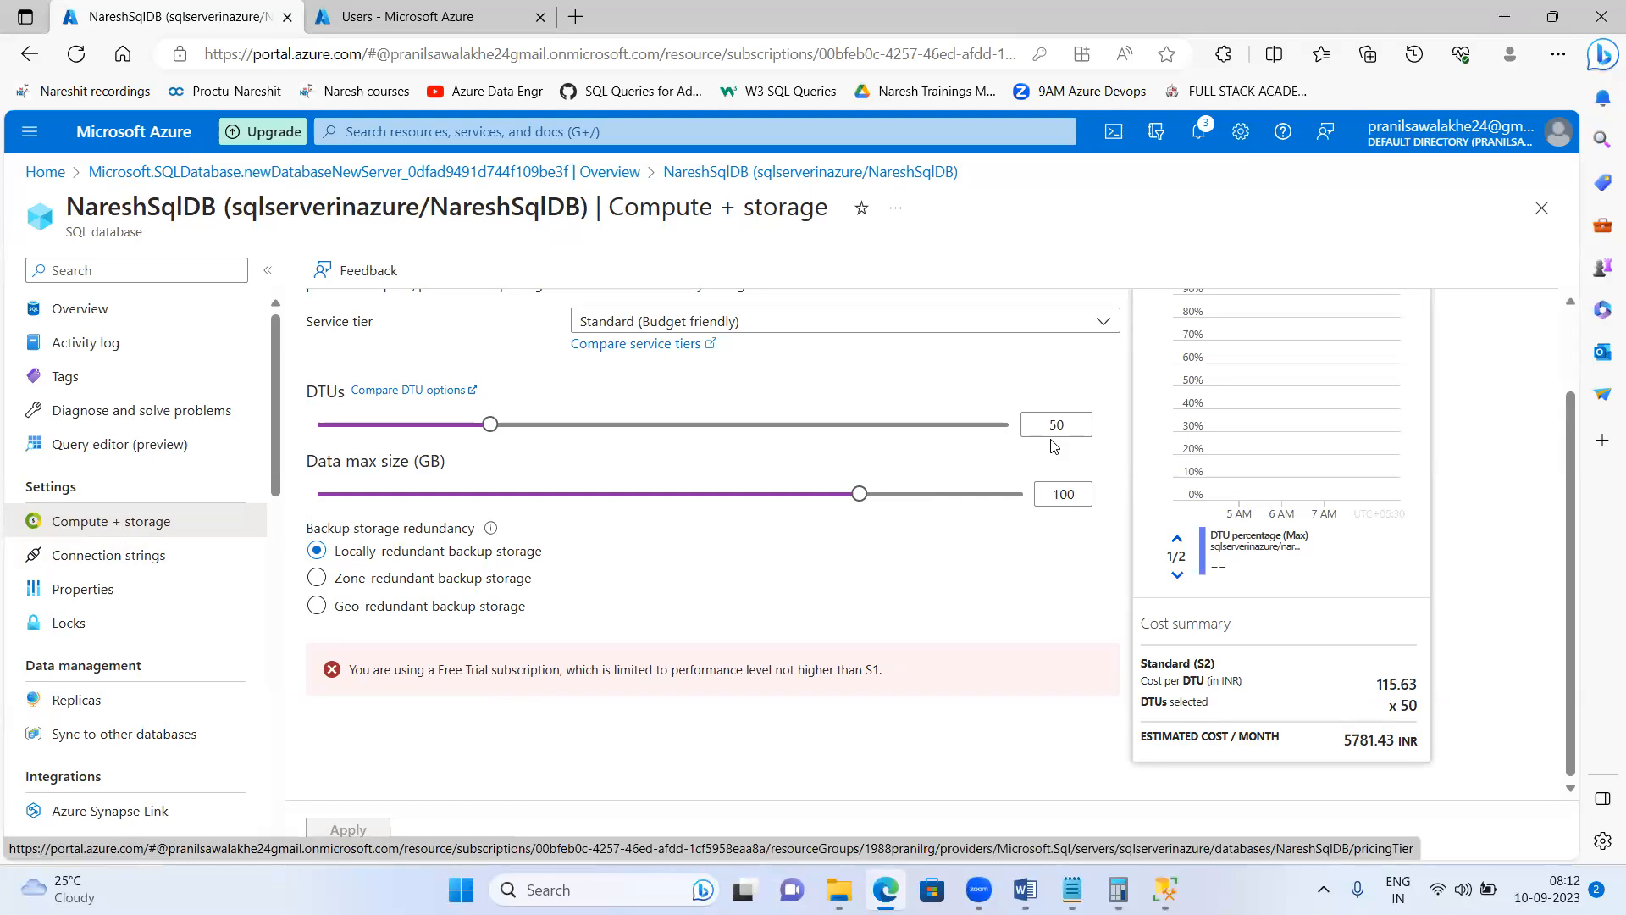
click(80, 308)
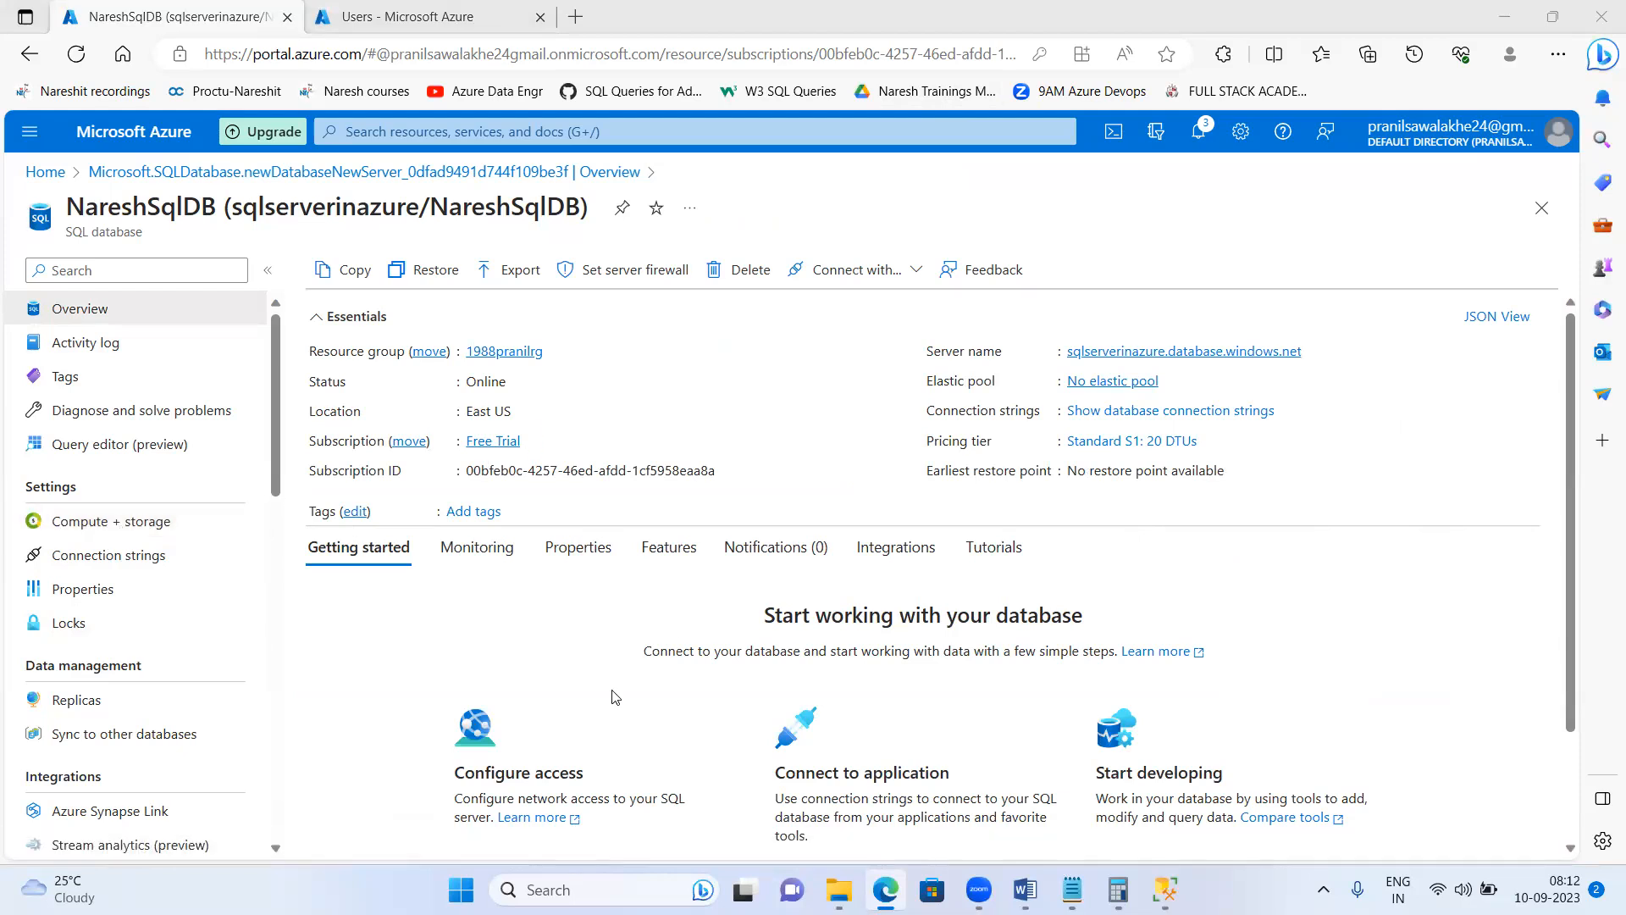
Examine the database's ADO.NET connection strings and its properties, including the Active Directory admin and resource group.
click(57, 554)
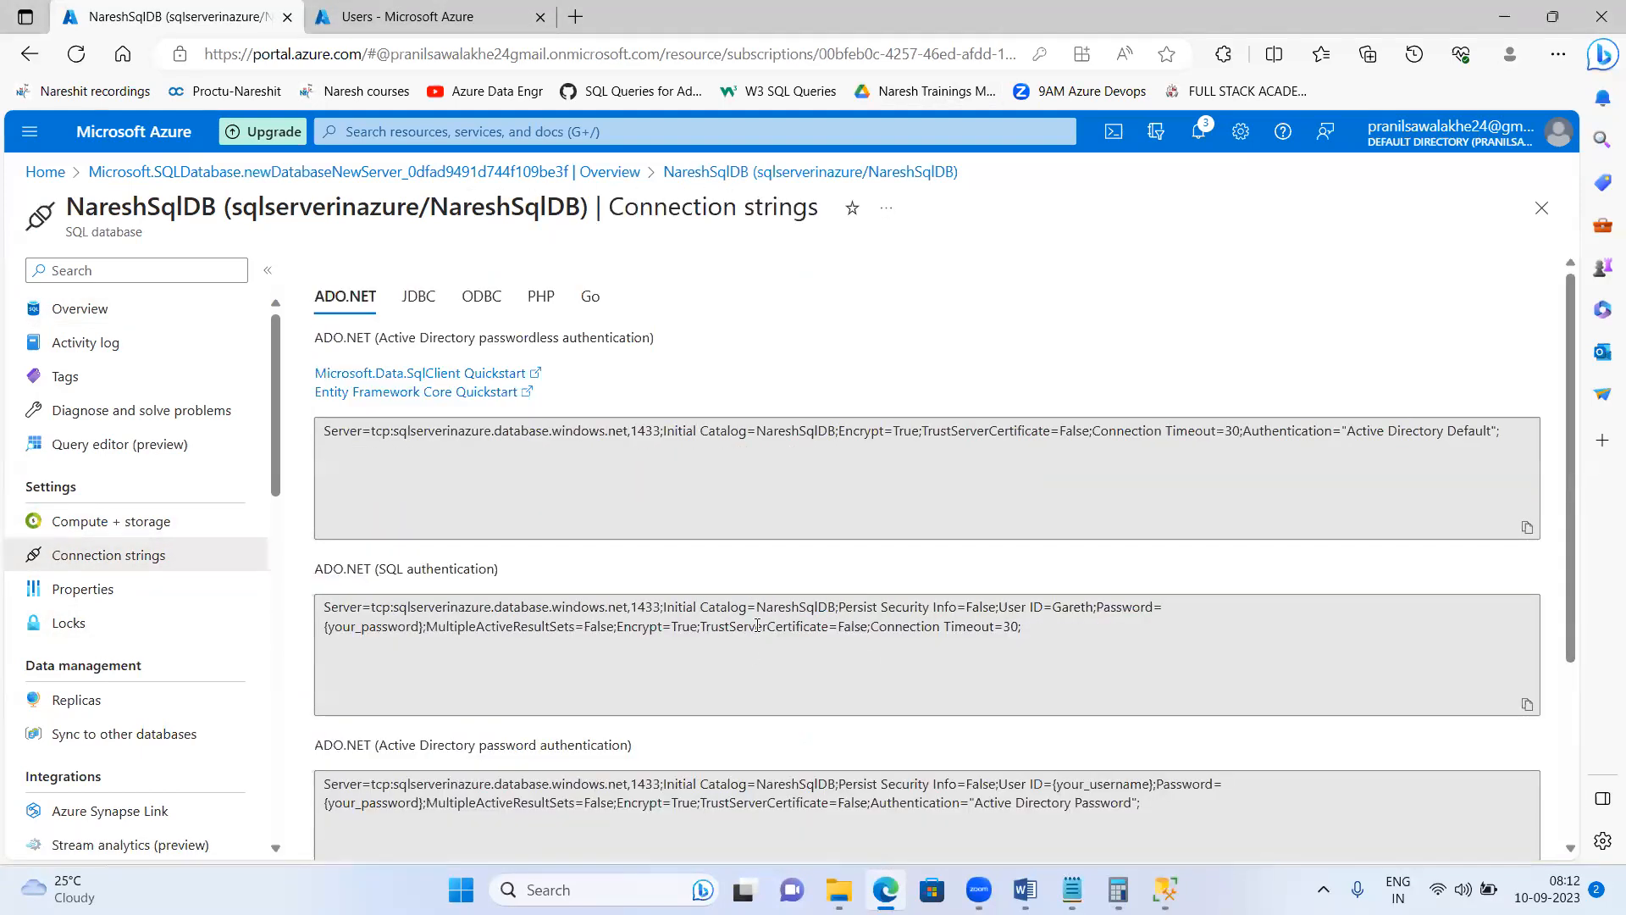
scroll(601, 611, down, 1)
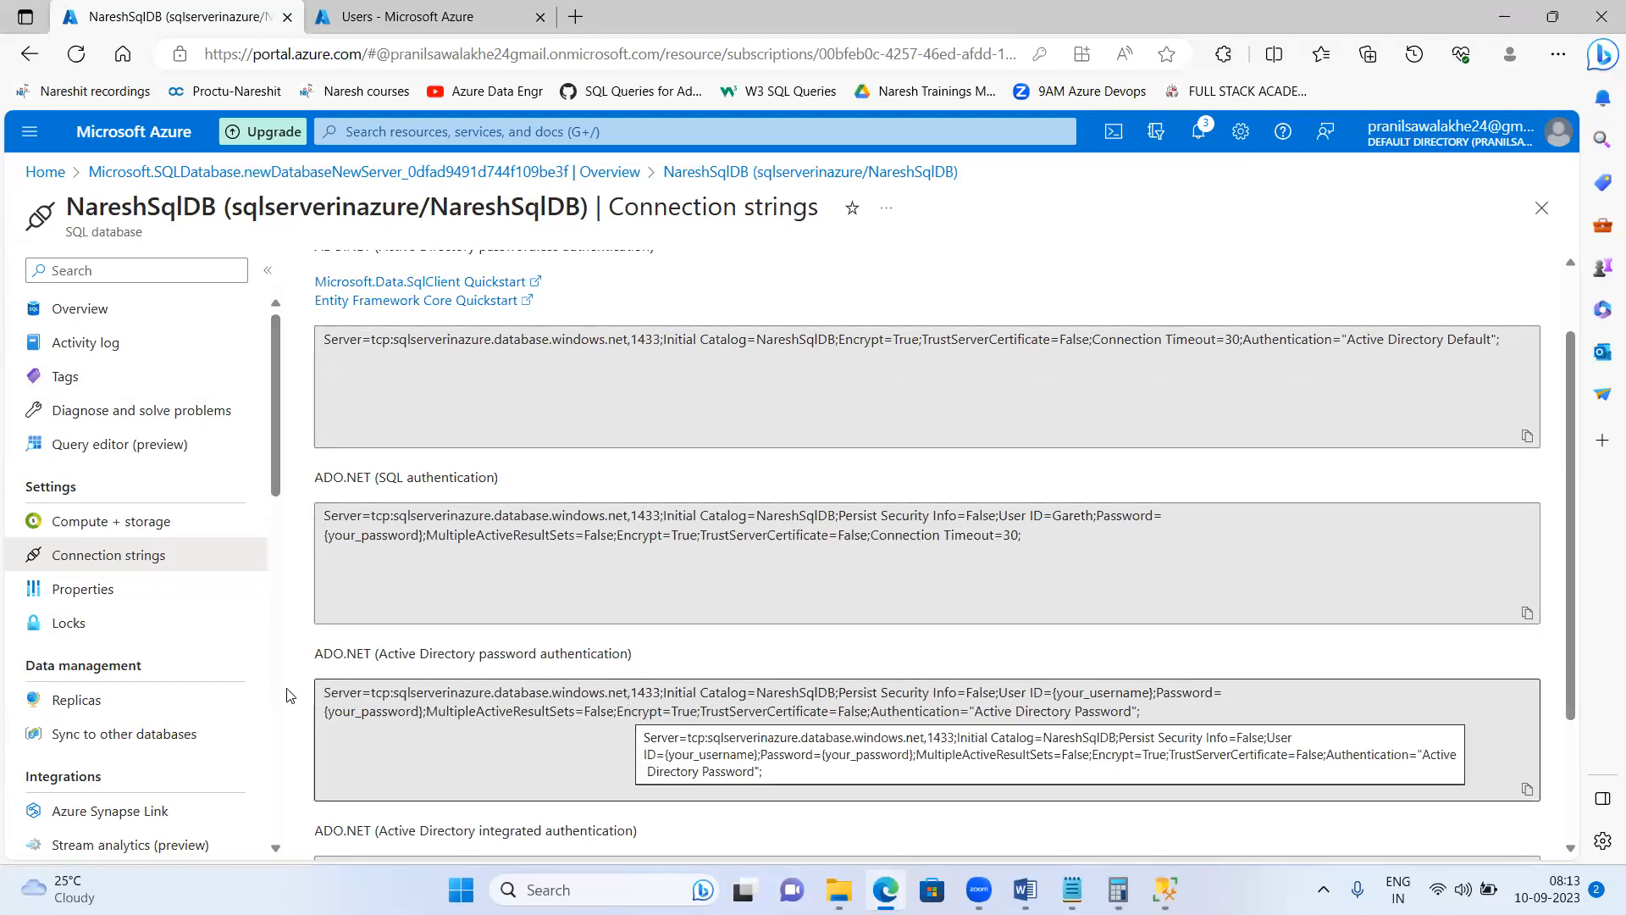
click(131, 578)
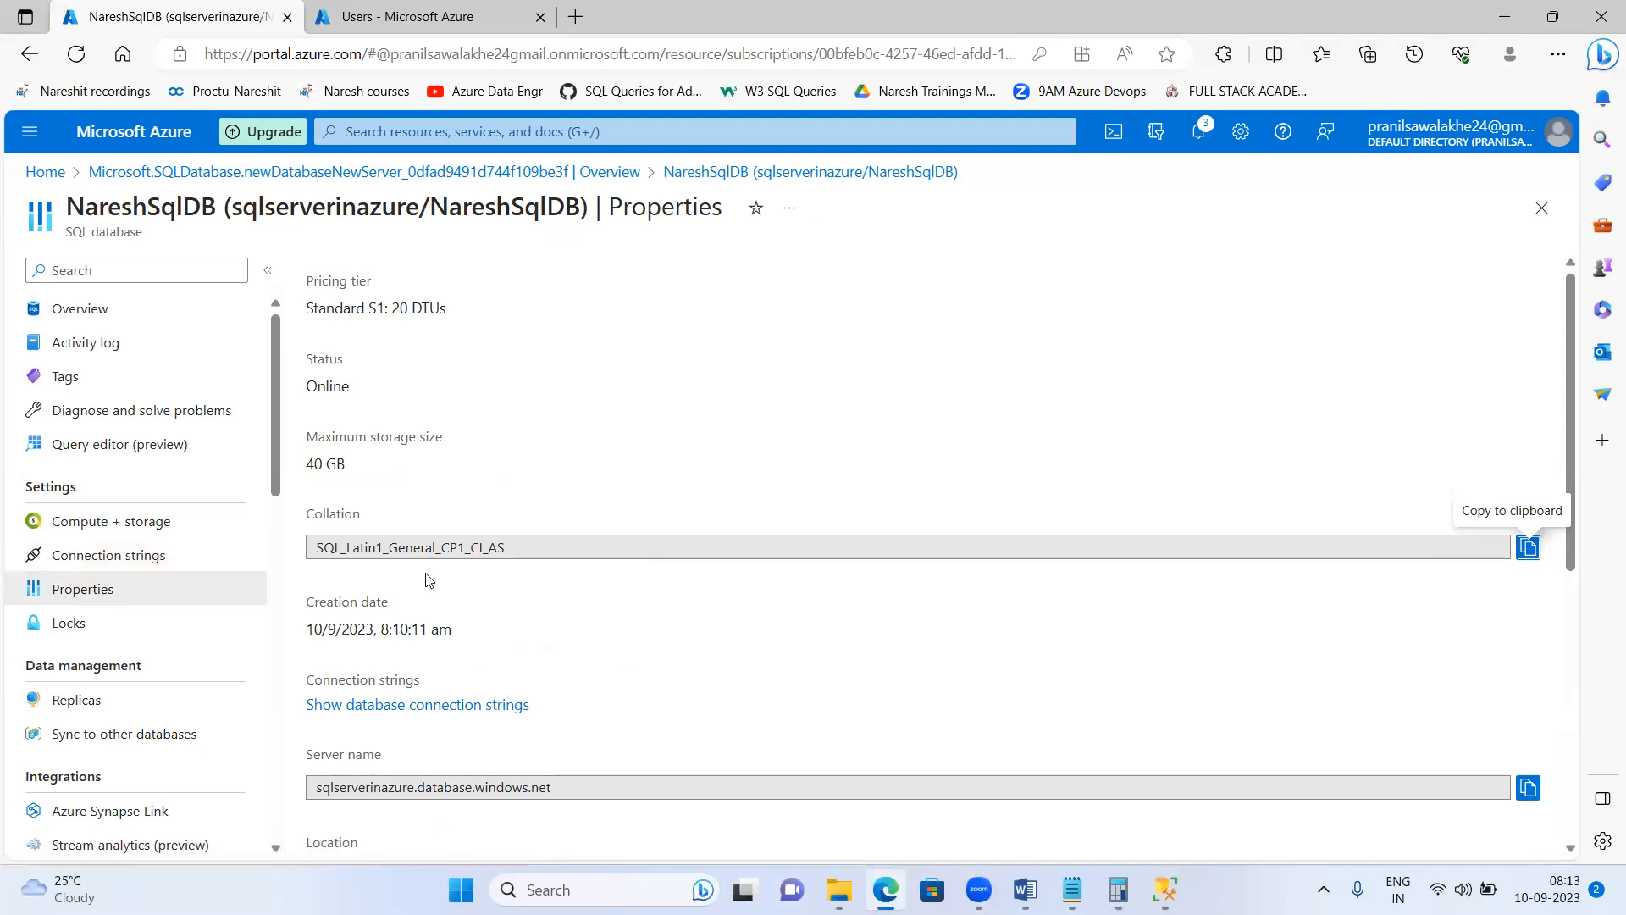
scroll(526, 624, down, 3)
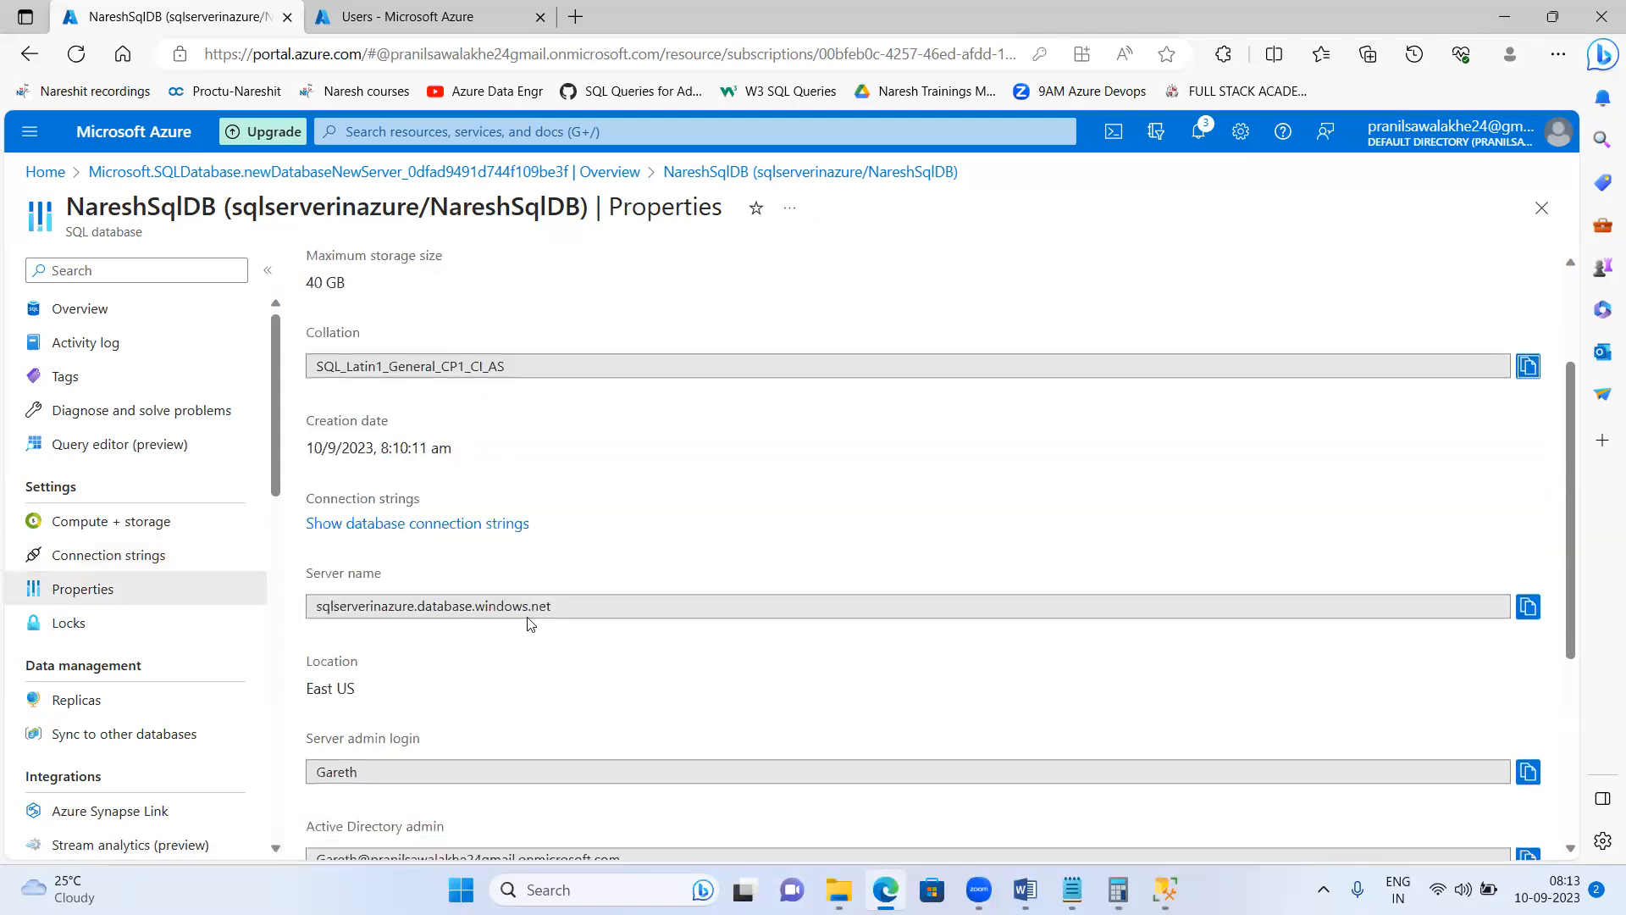
scroll(418, 638, down, 3)
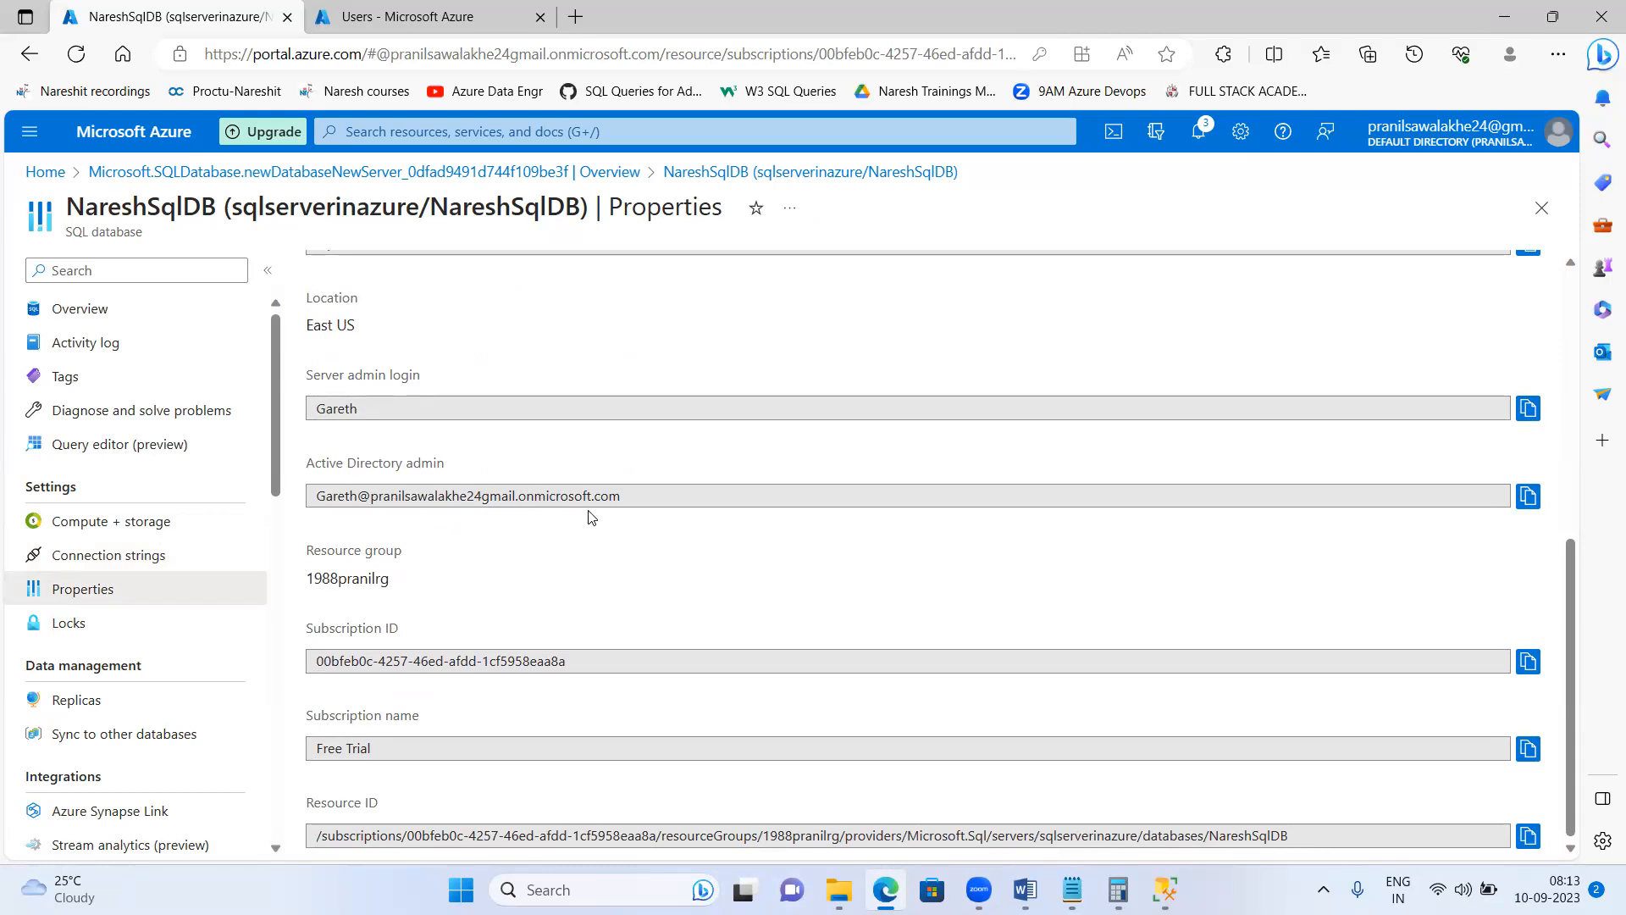
double_click(360, 498)
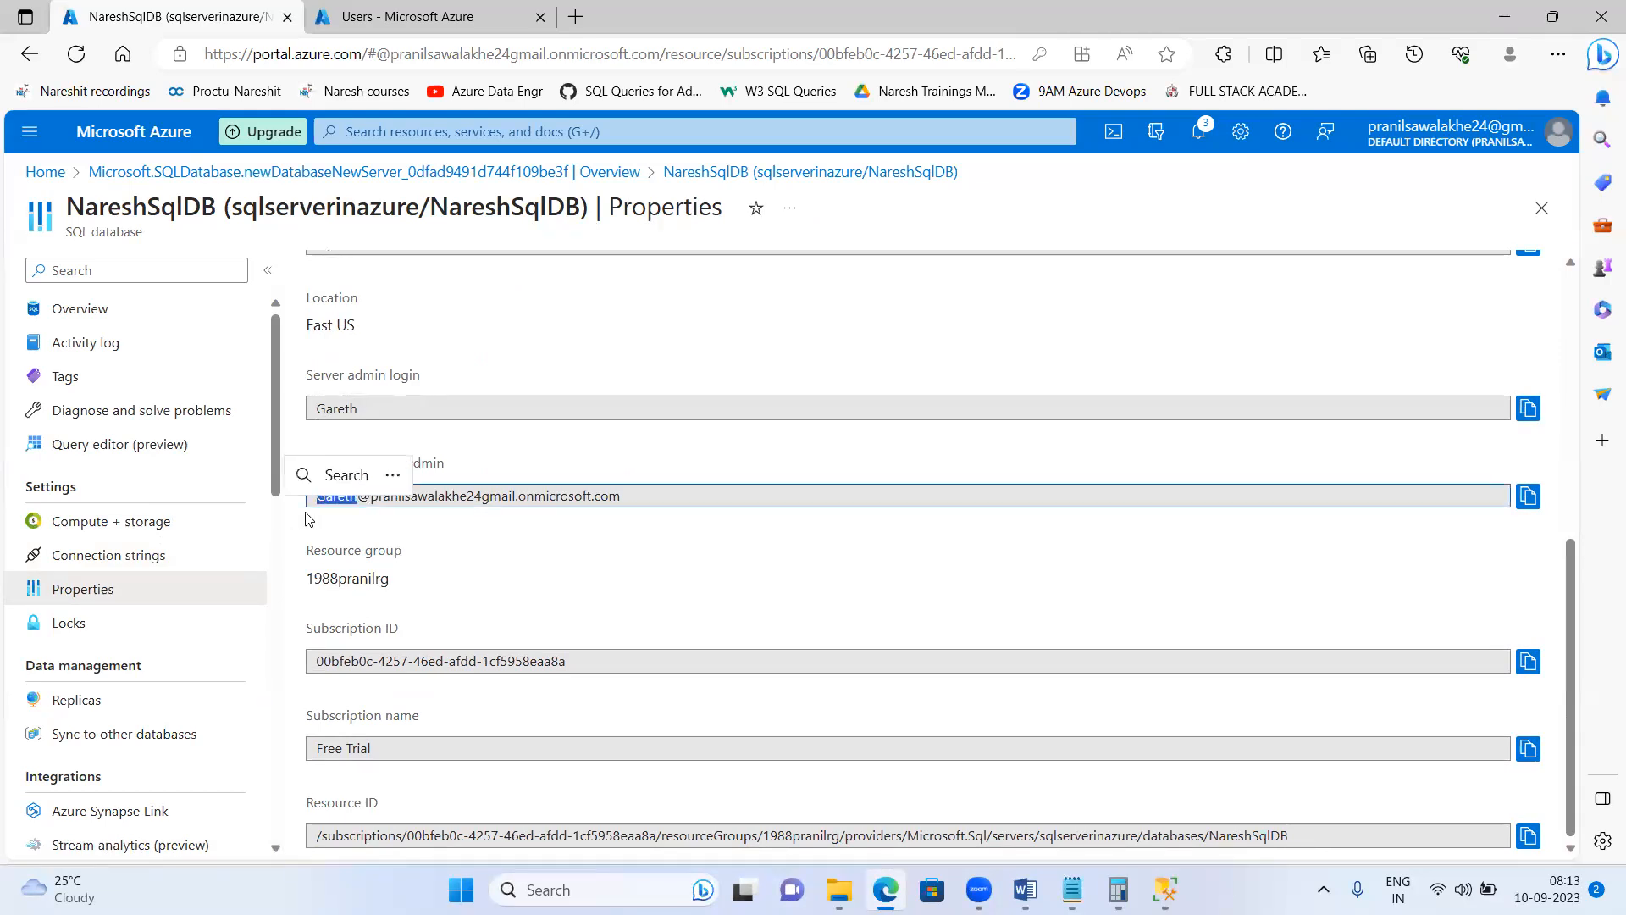
shift+click(506, 498)
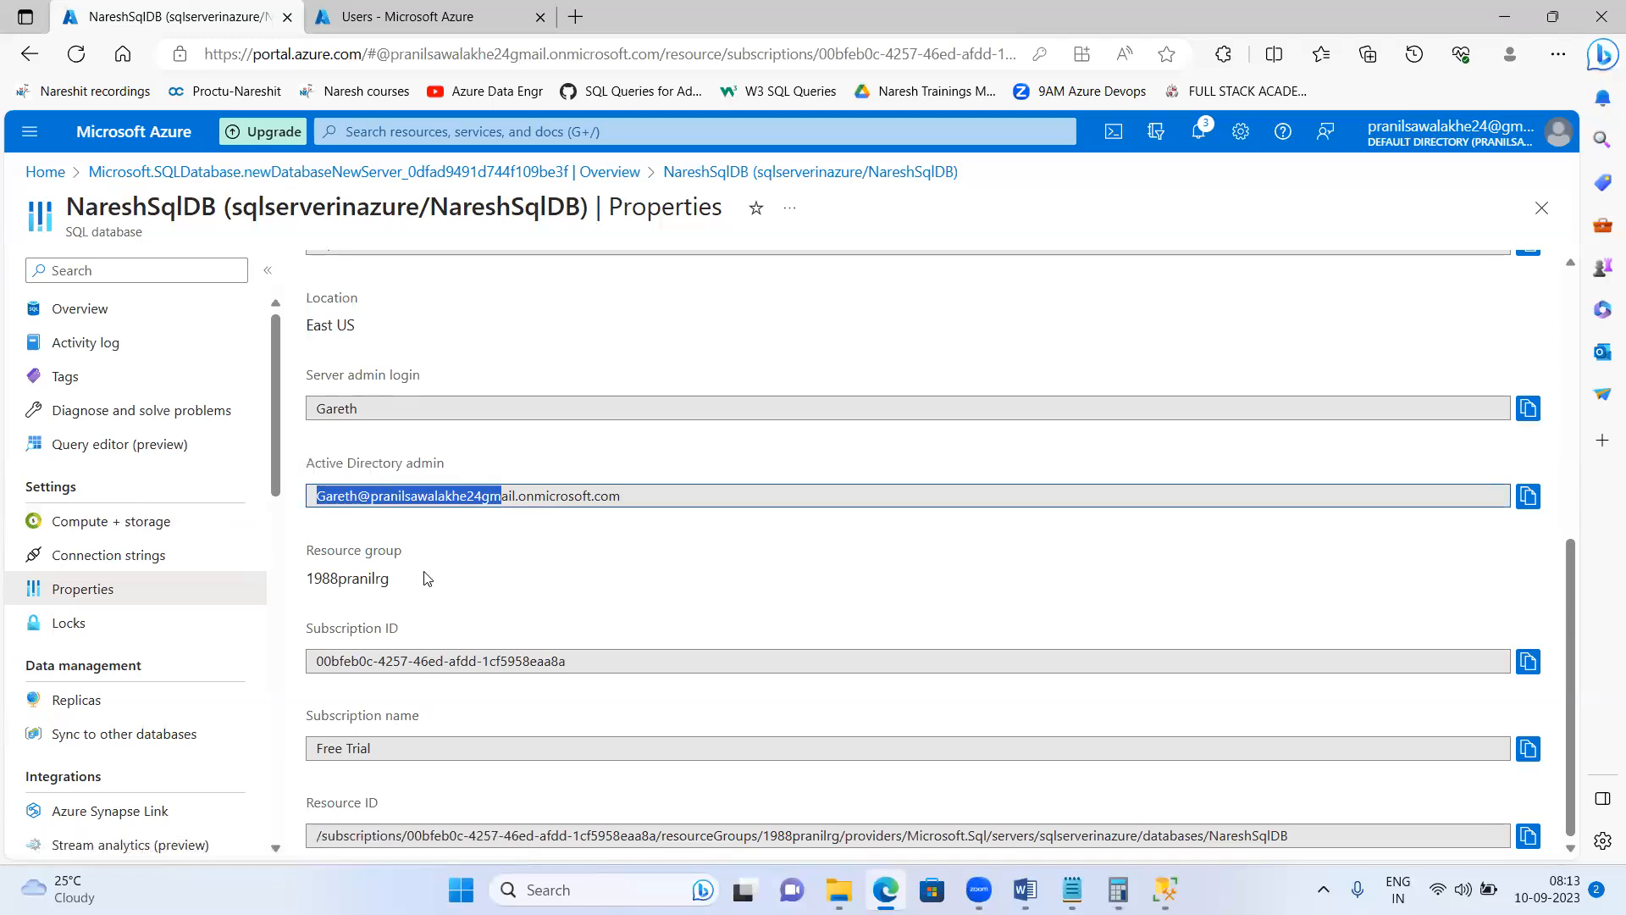
drag(374, 585, 213, 590)
click(501, 571)
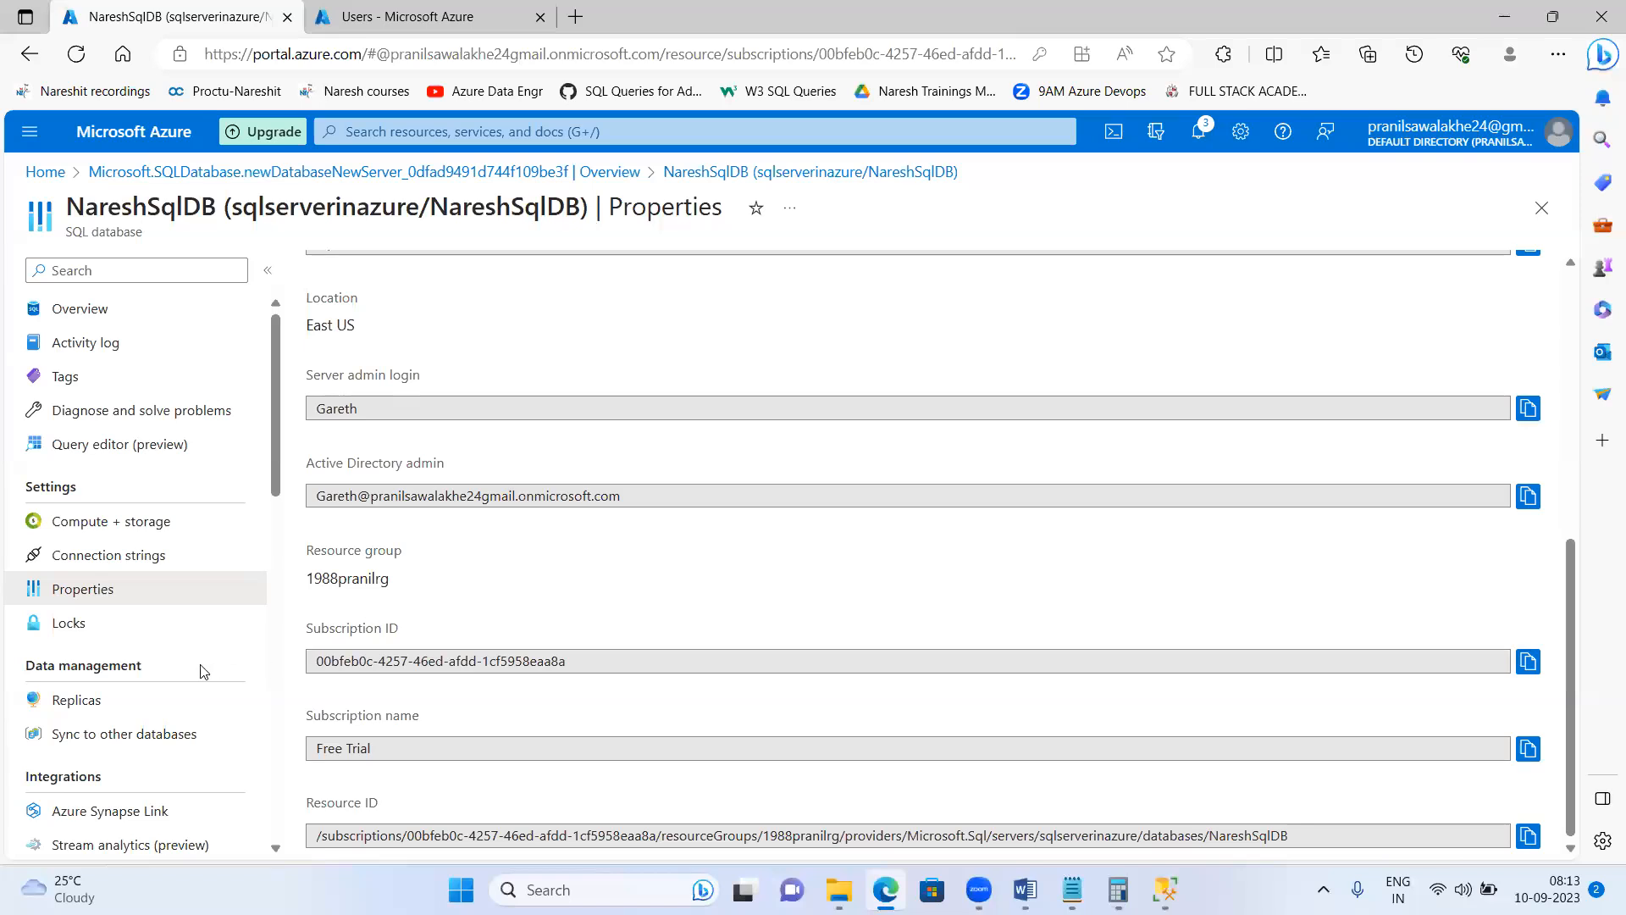
Open the server firewall settings from the database overview and examine the firewall rules and Azure services exception.
click(76, 307)
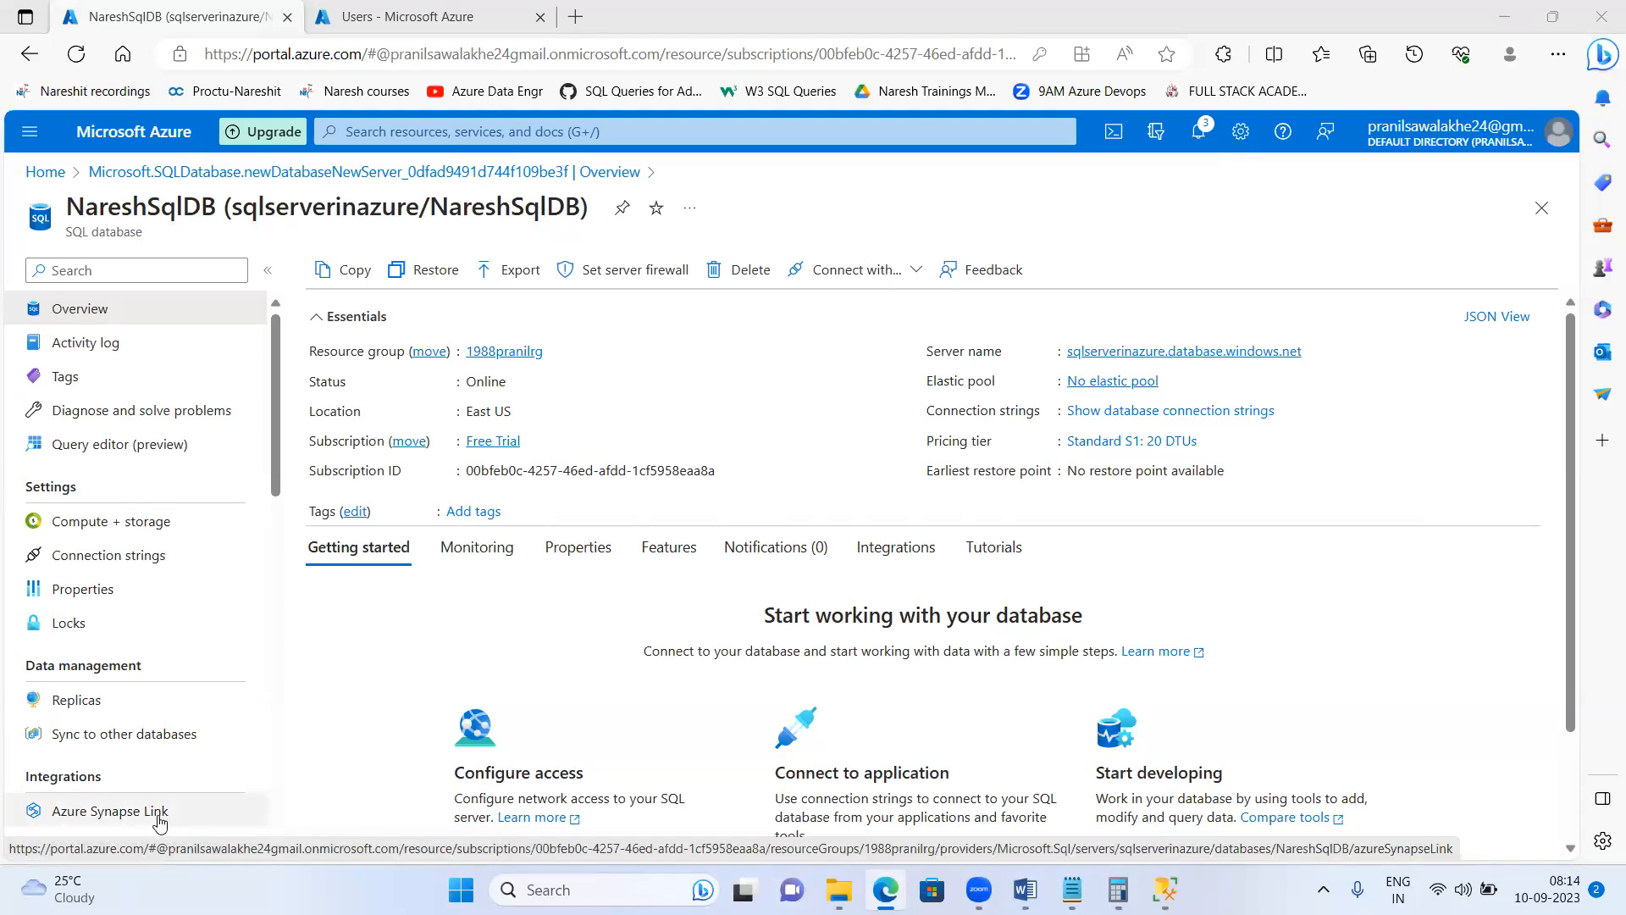
click(631, 271)
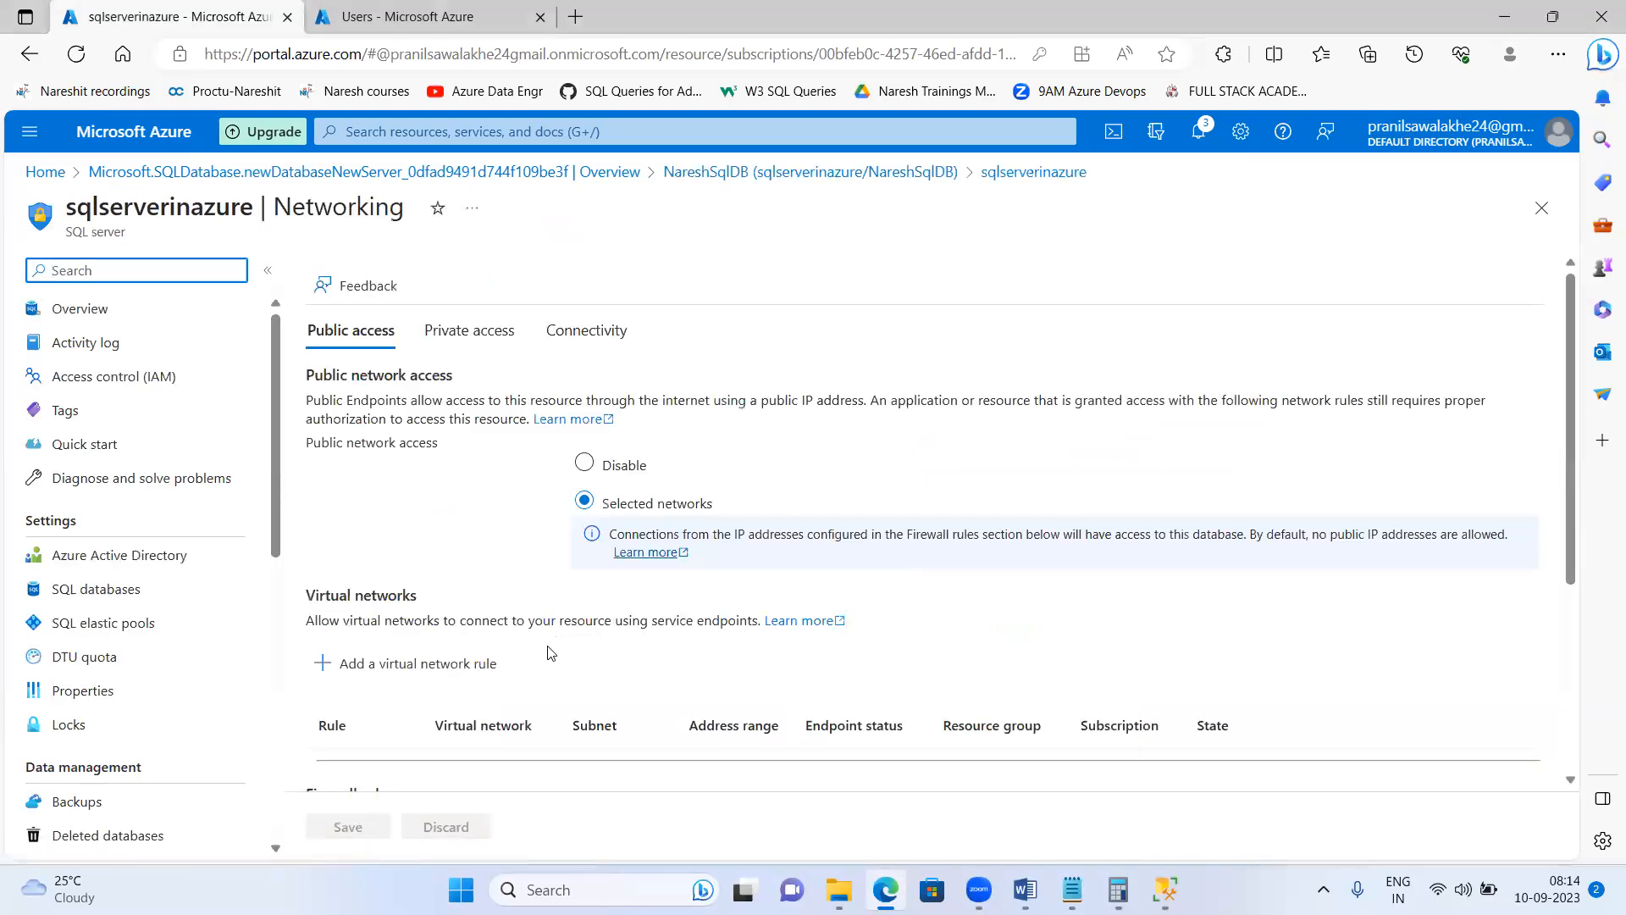
scroll(546, 658, down, 1)
scroll(546, 657, down, 3)
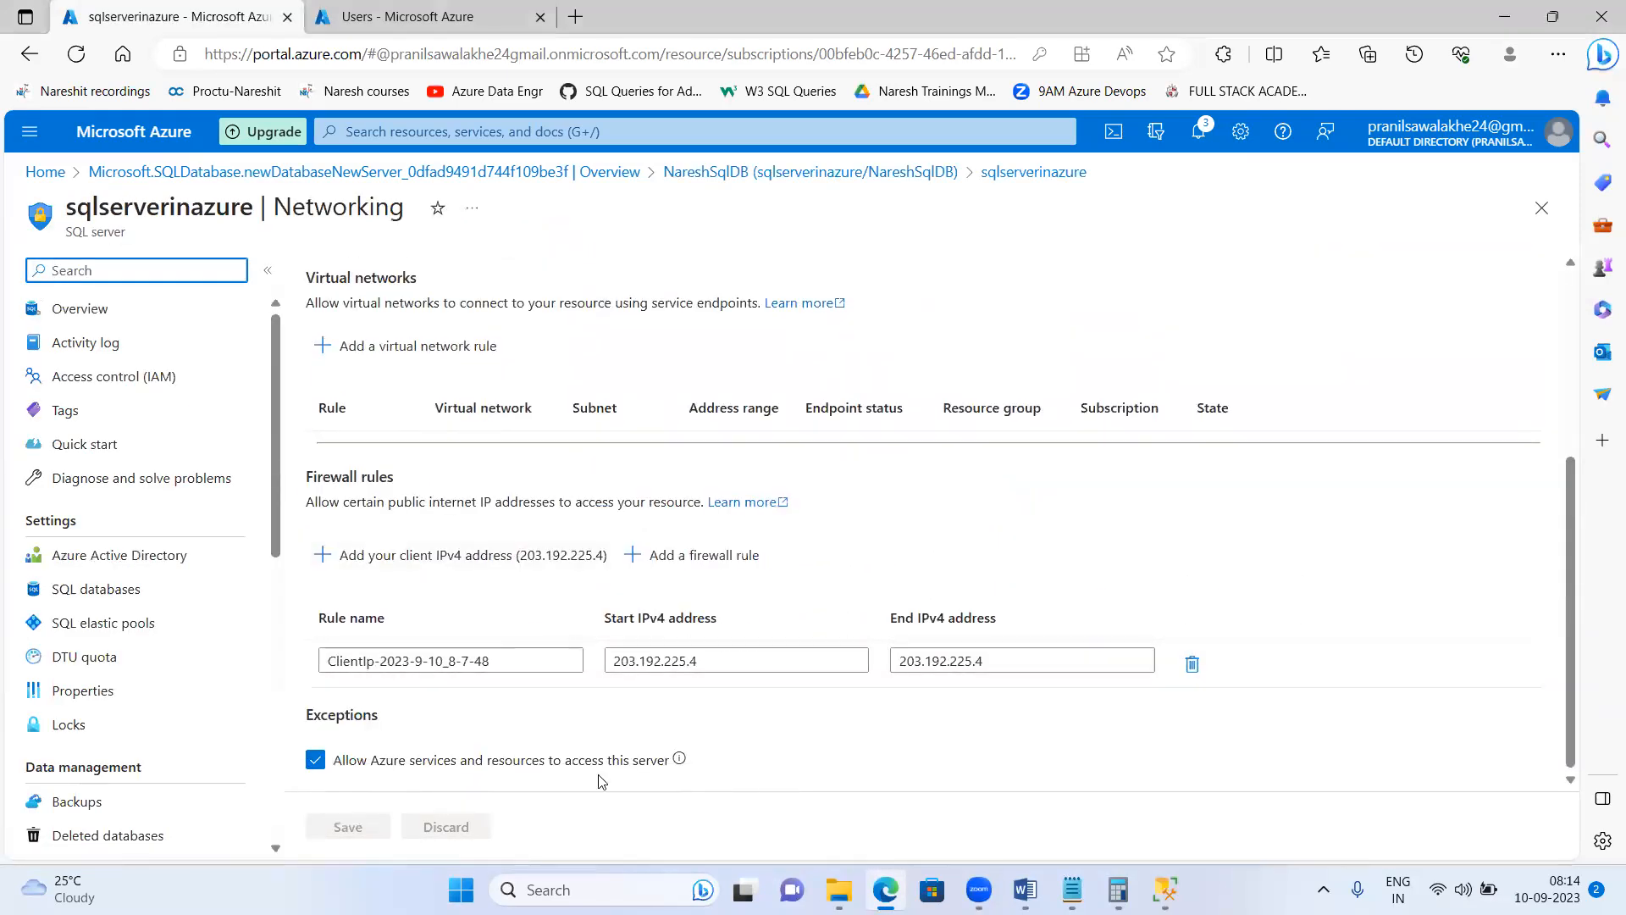
Try to replace the existing firewall rule with one for the current client IPv4 address, and return to the database overview discarding the edits.
click(441, 556)
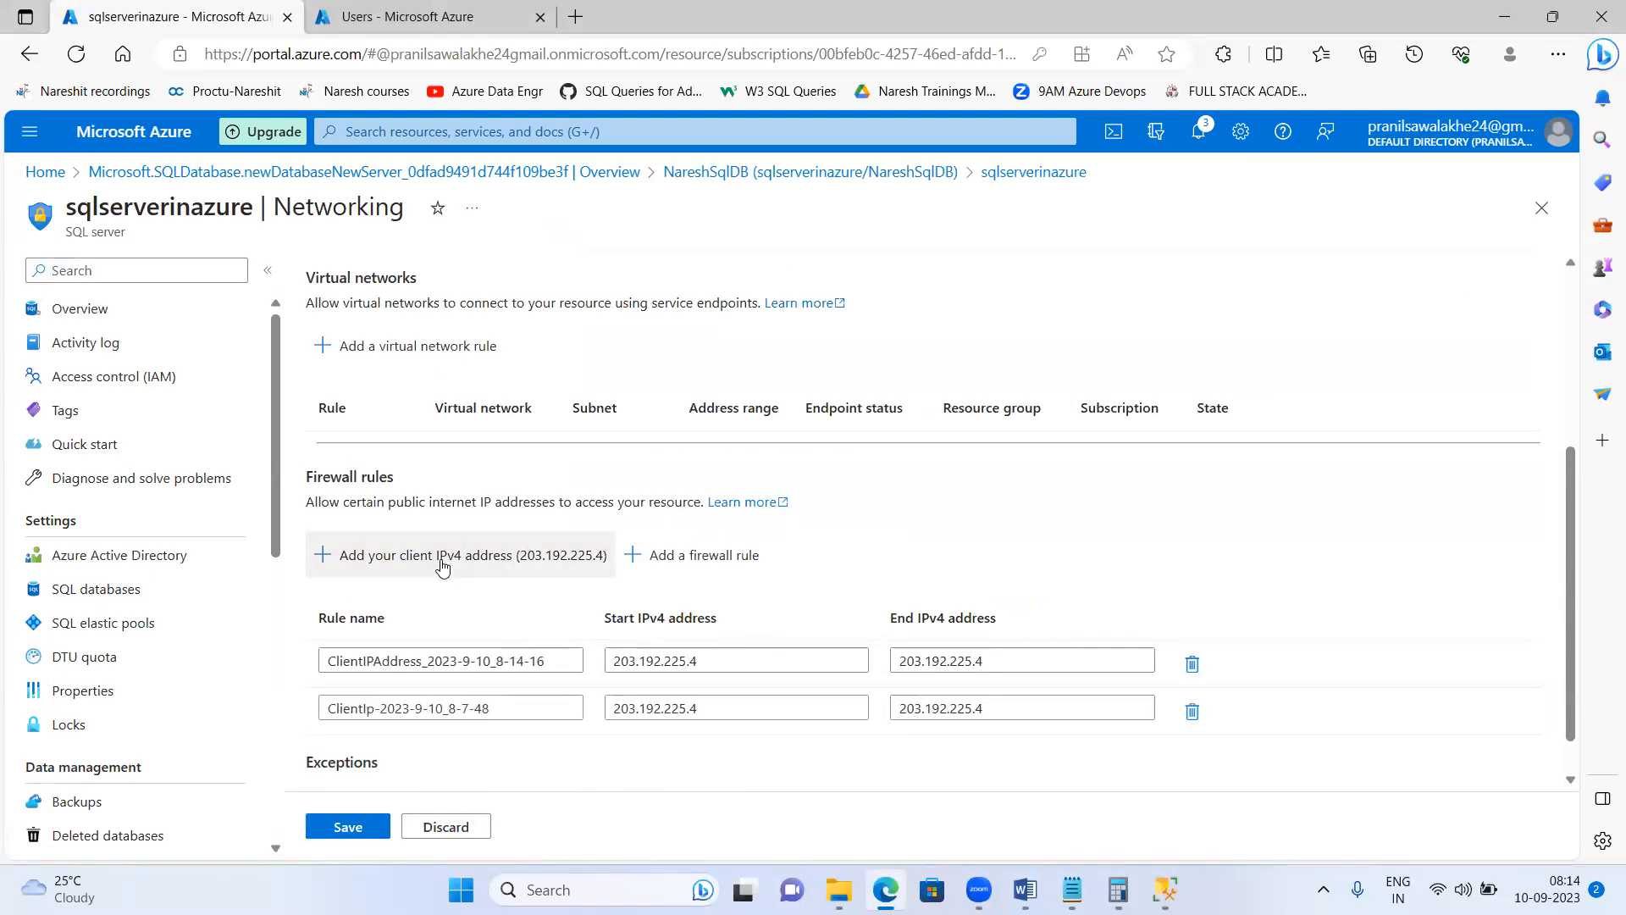
click(511, 708)
drag(490, 708, 315, 710)
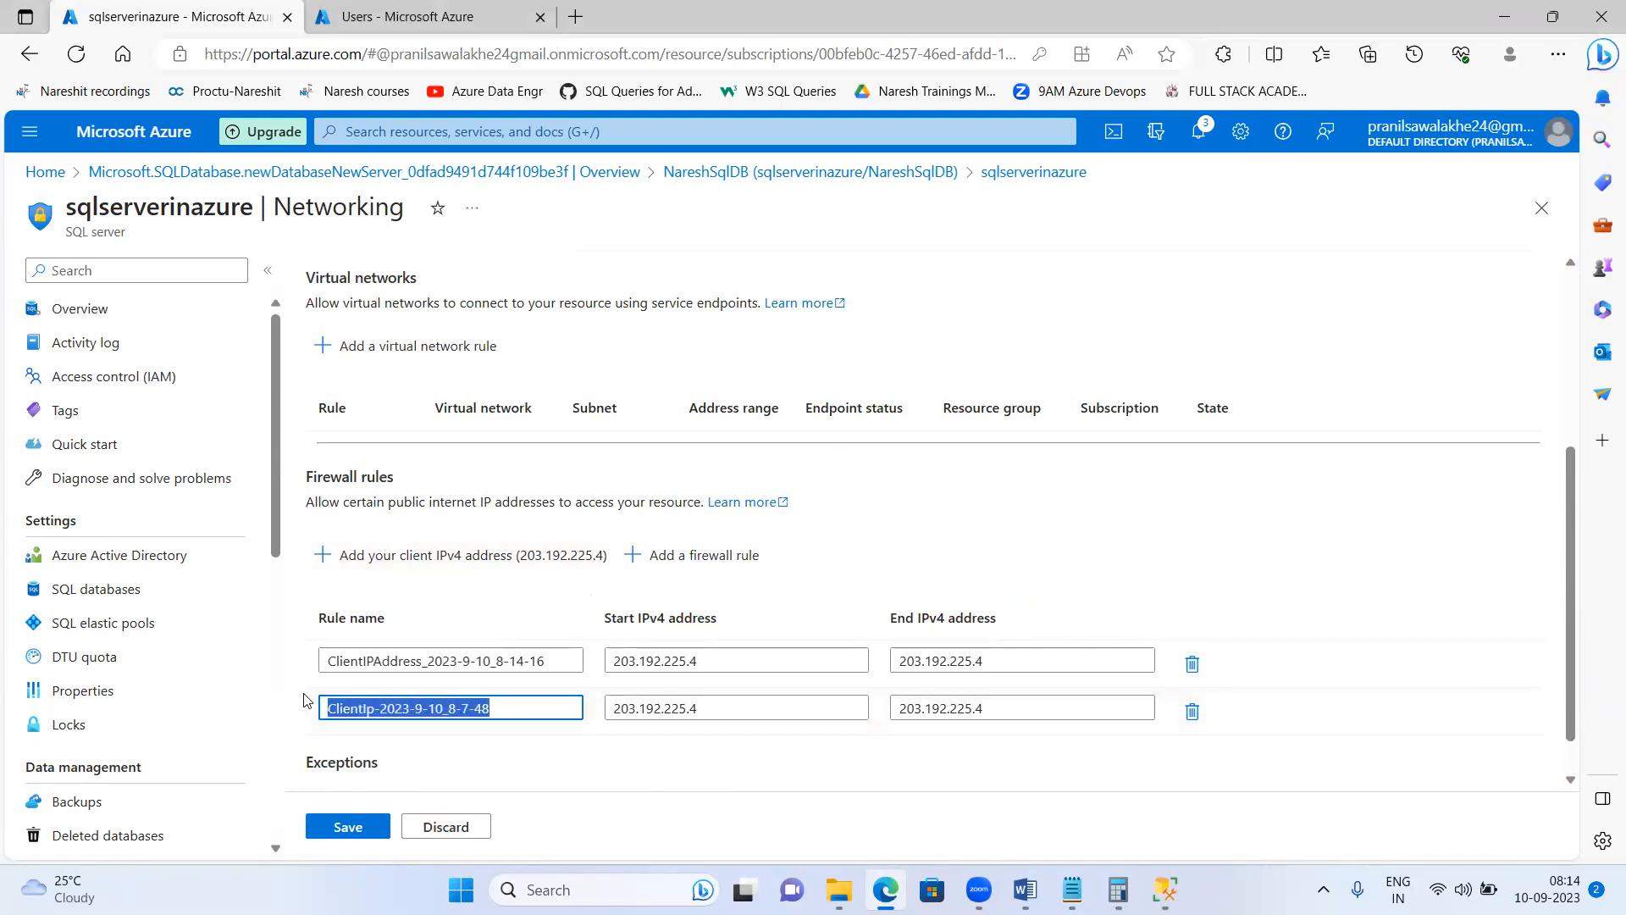
key(BackSpace)
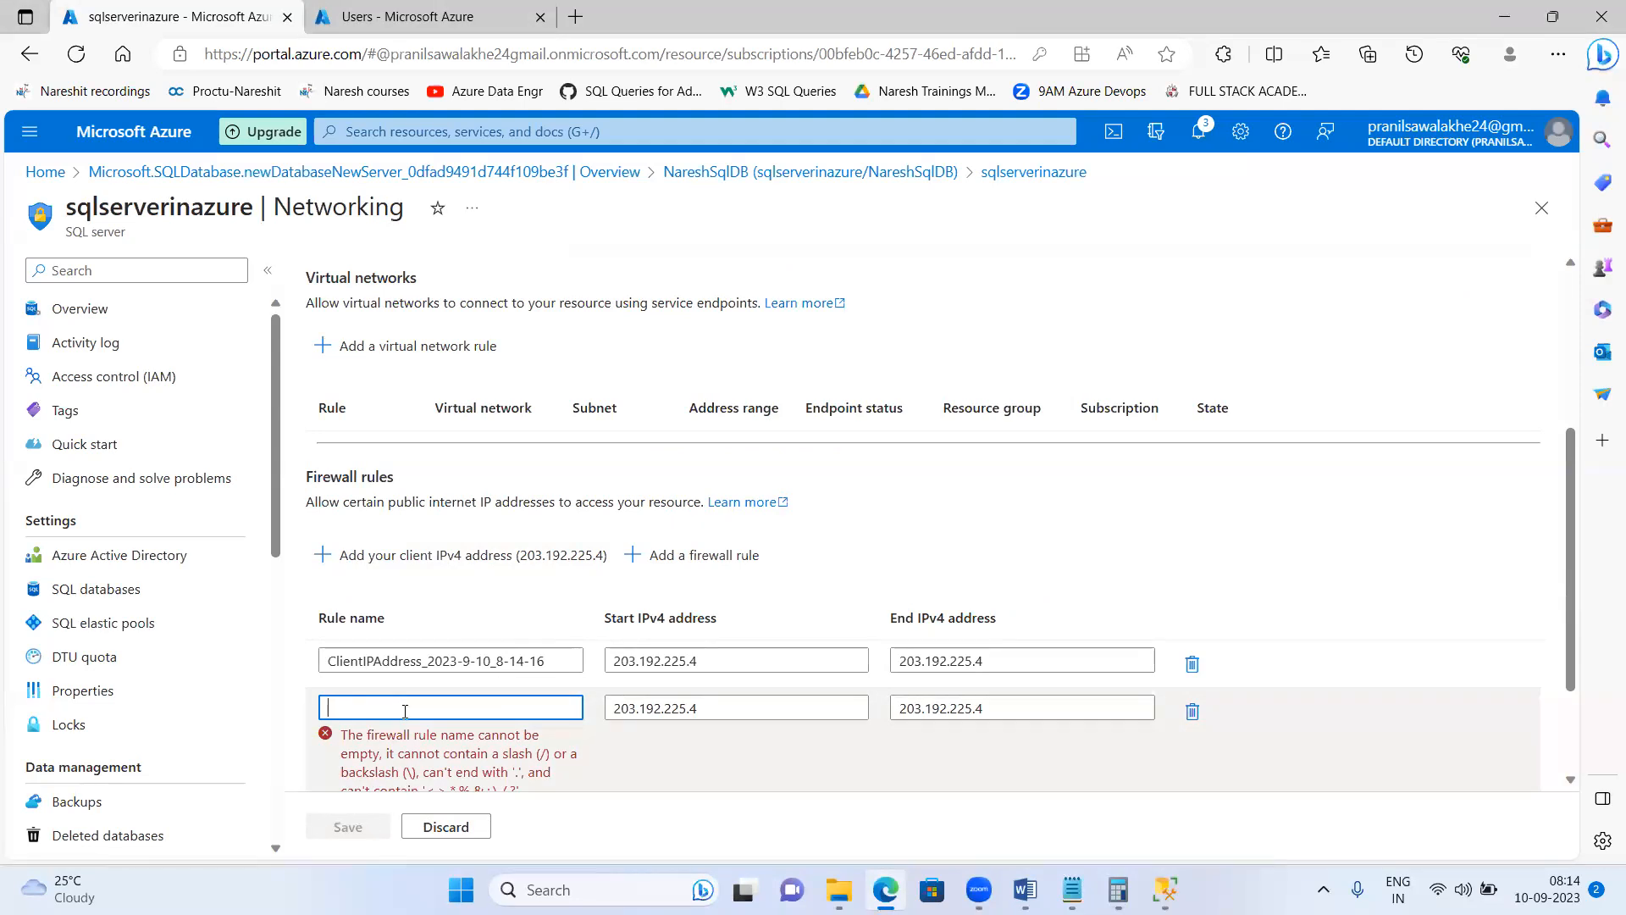
drag(712, 709, 616, 708)
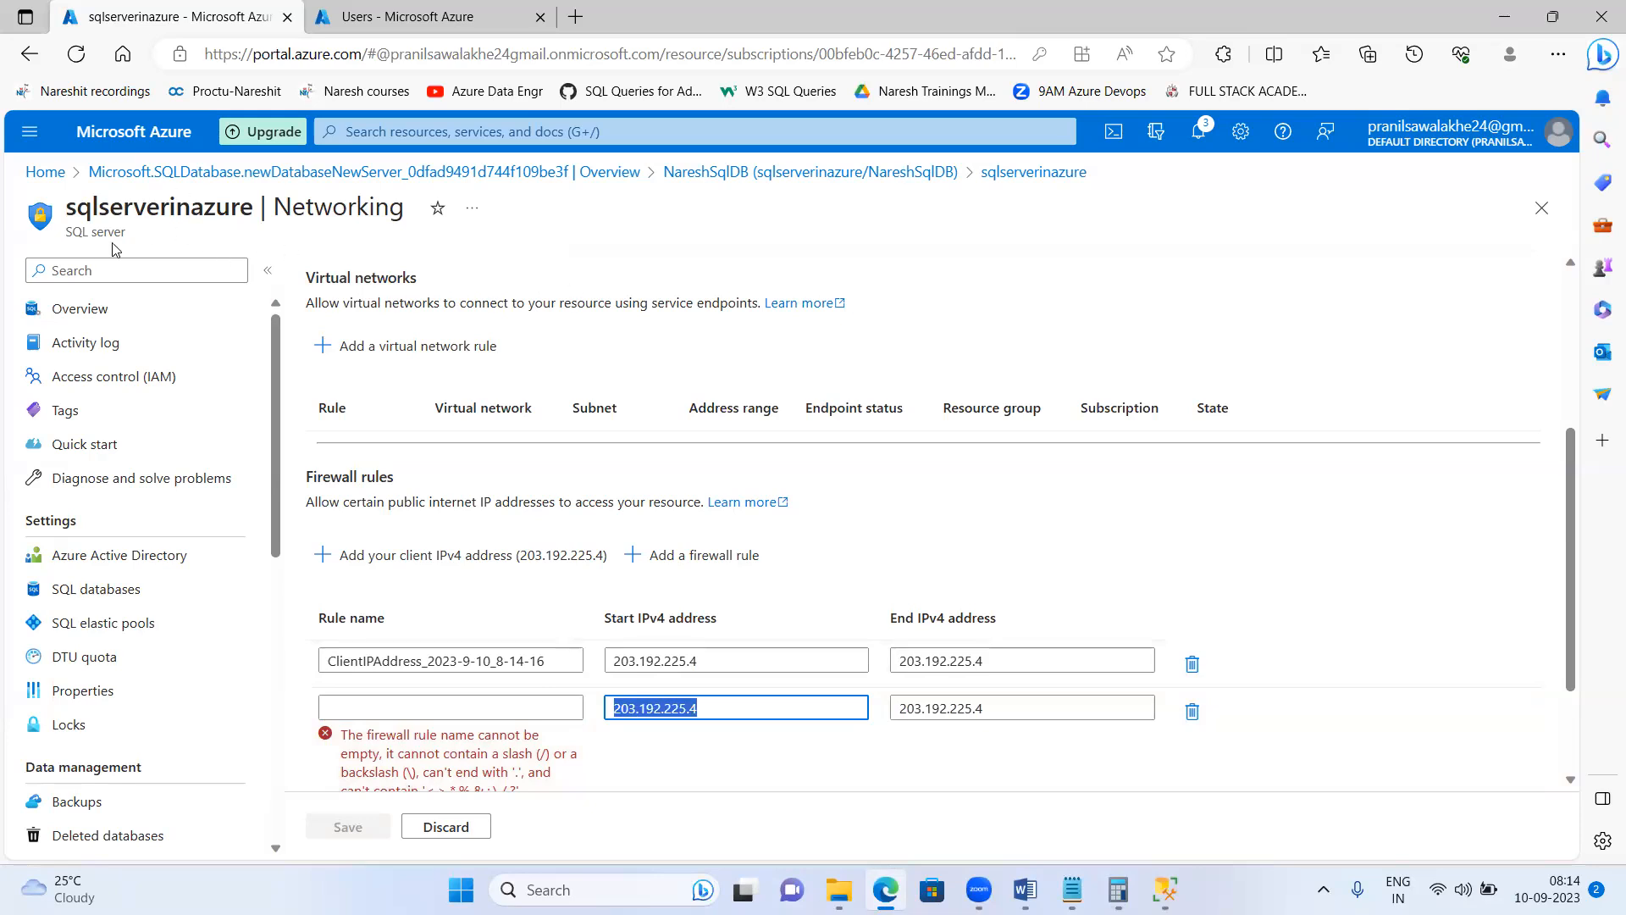
click(1192, 711)
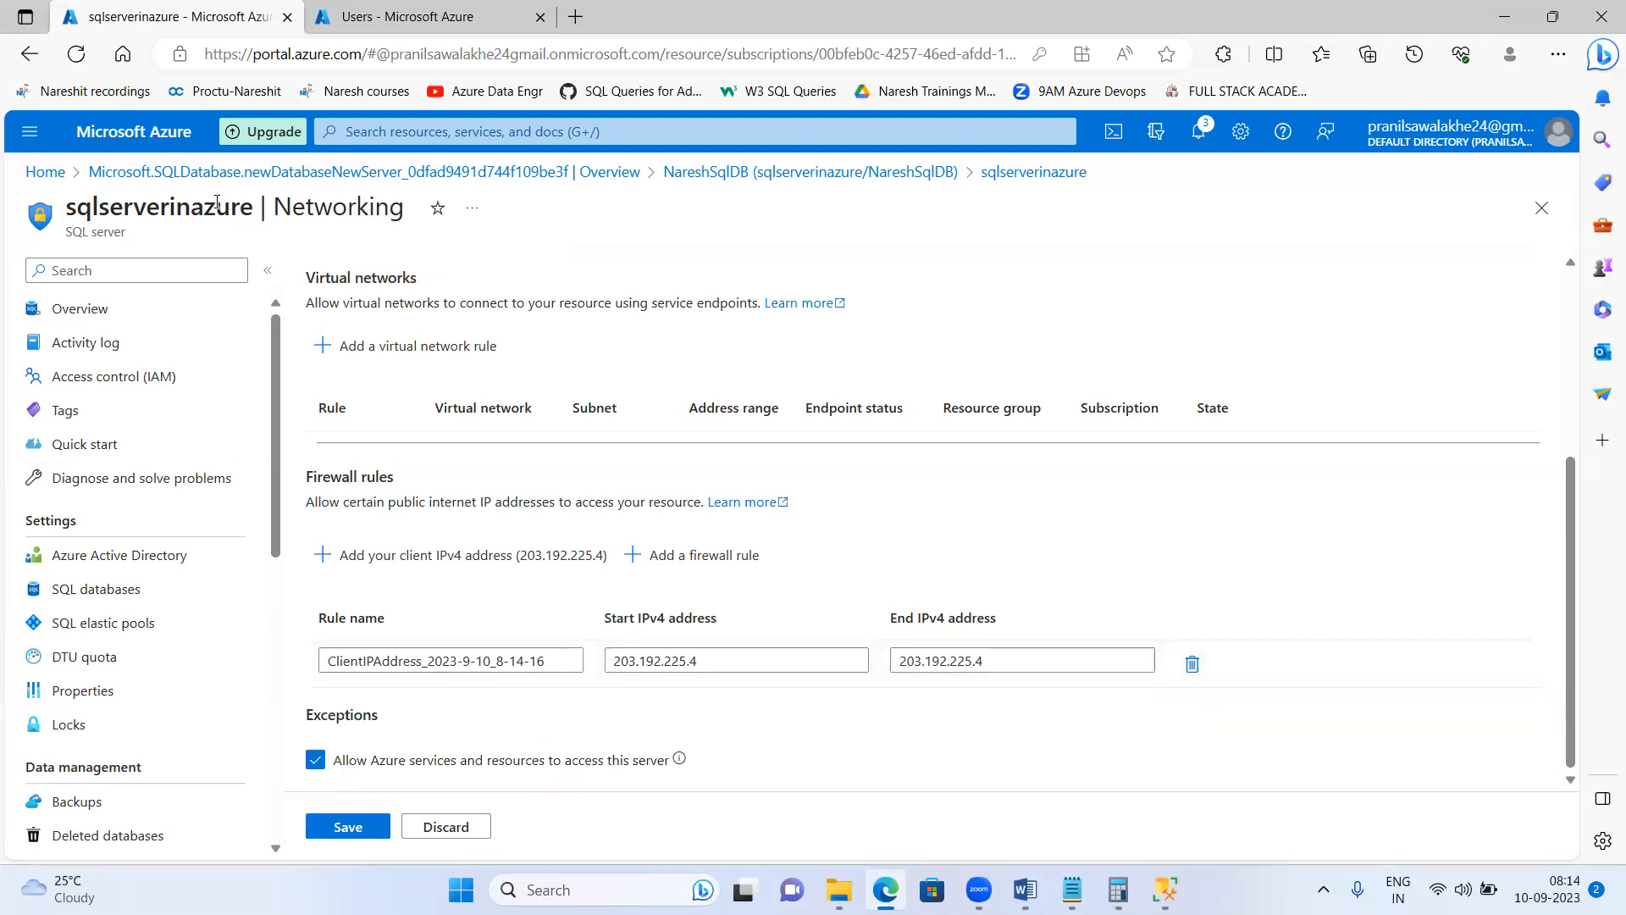
click(160, 171)
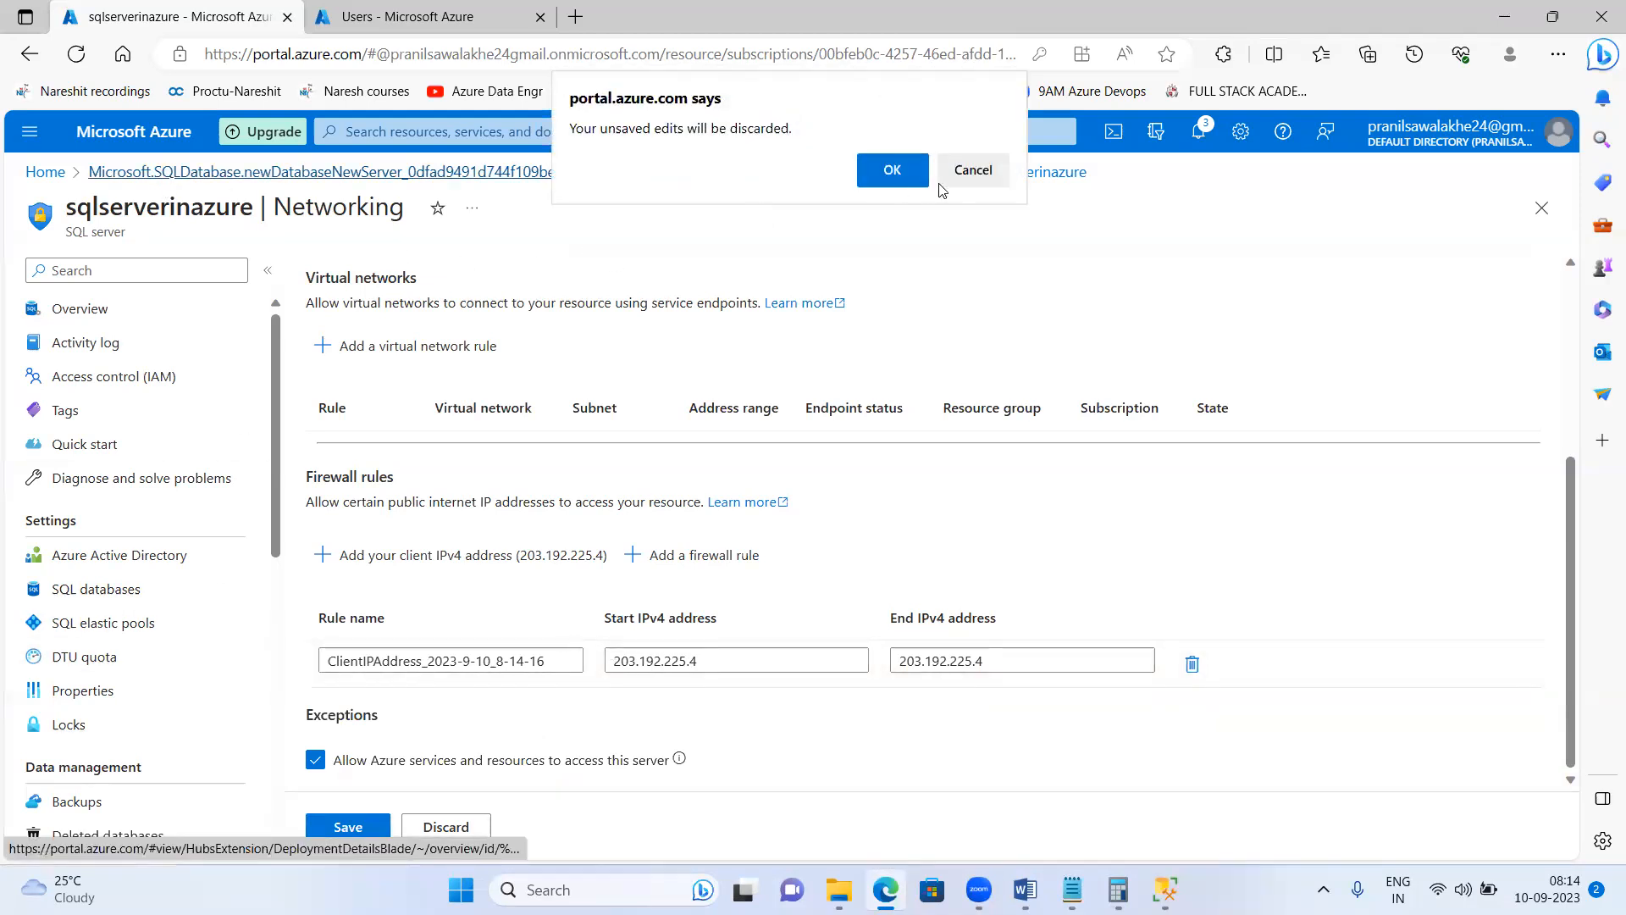
click(893, 169)
click(388, 551)
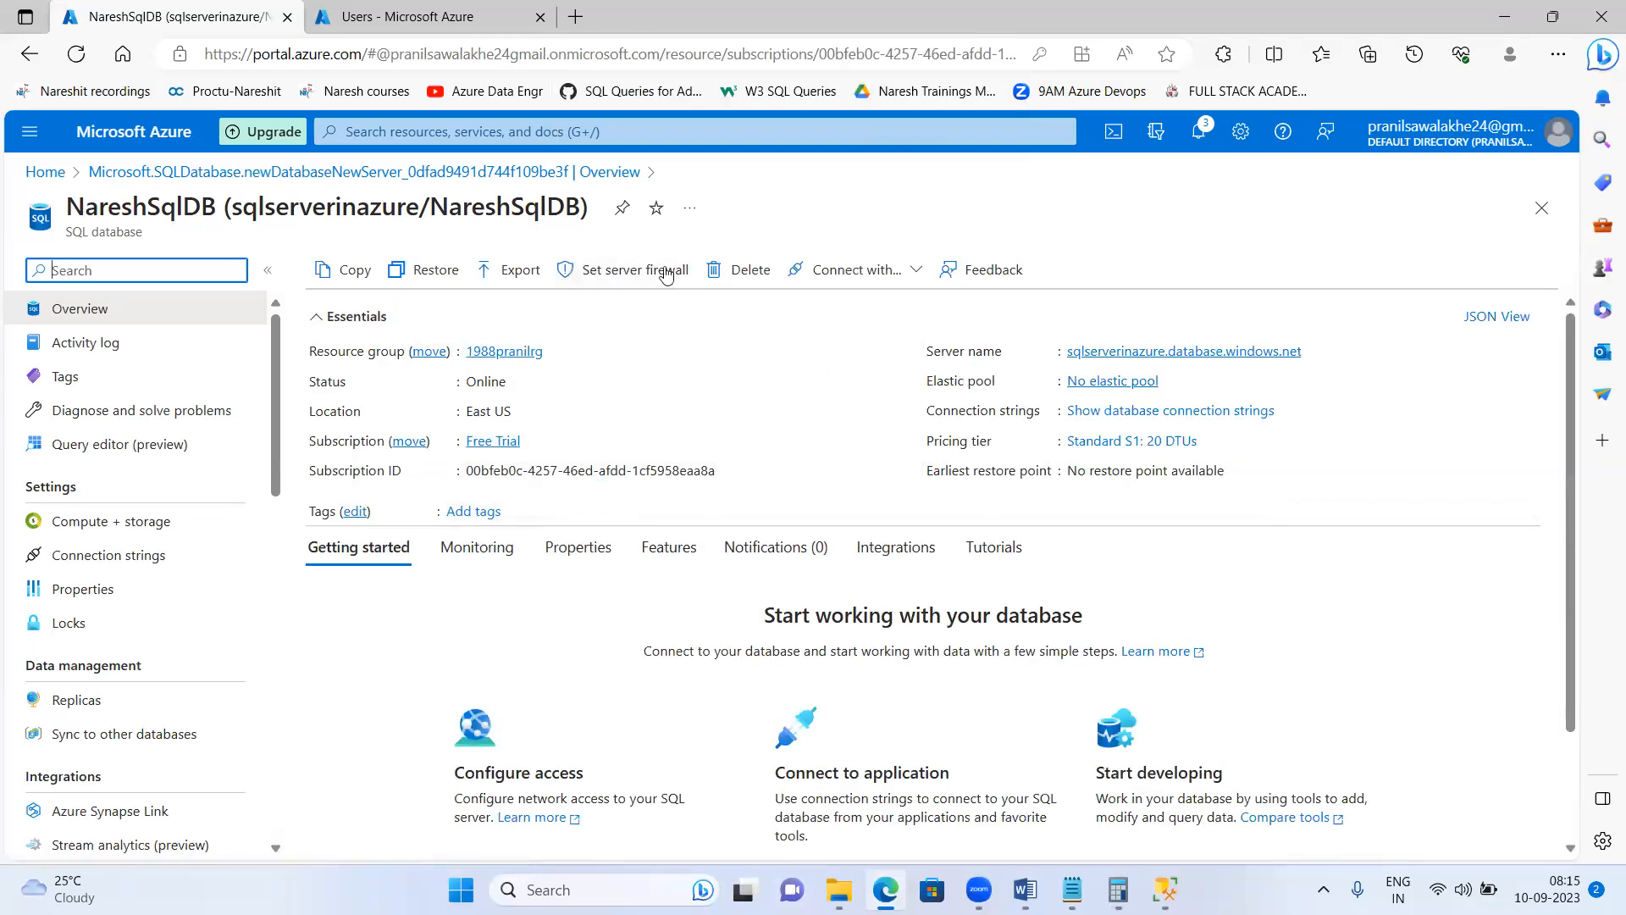
click(895, 98)
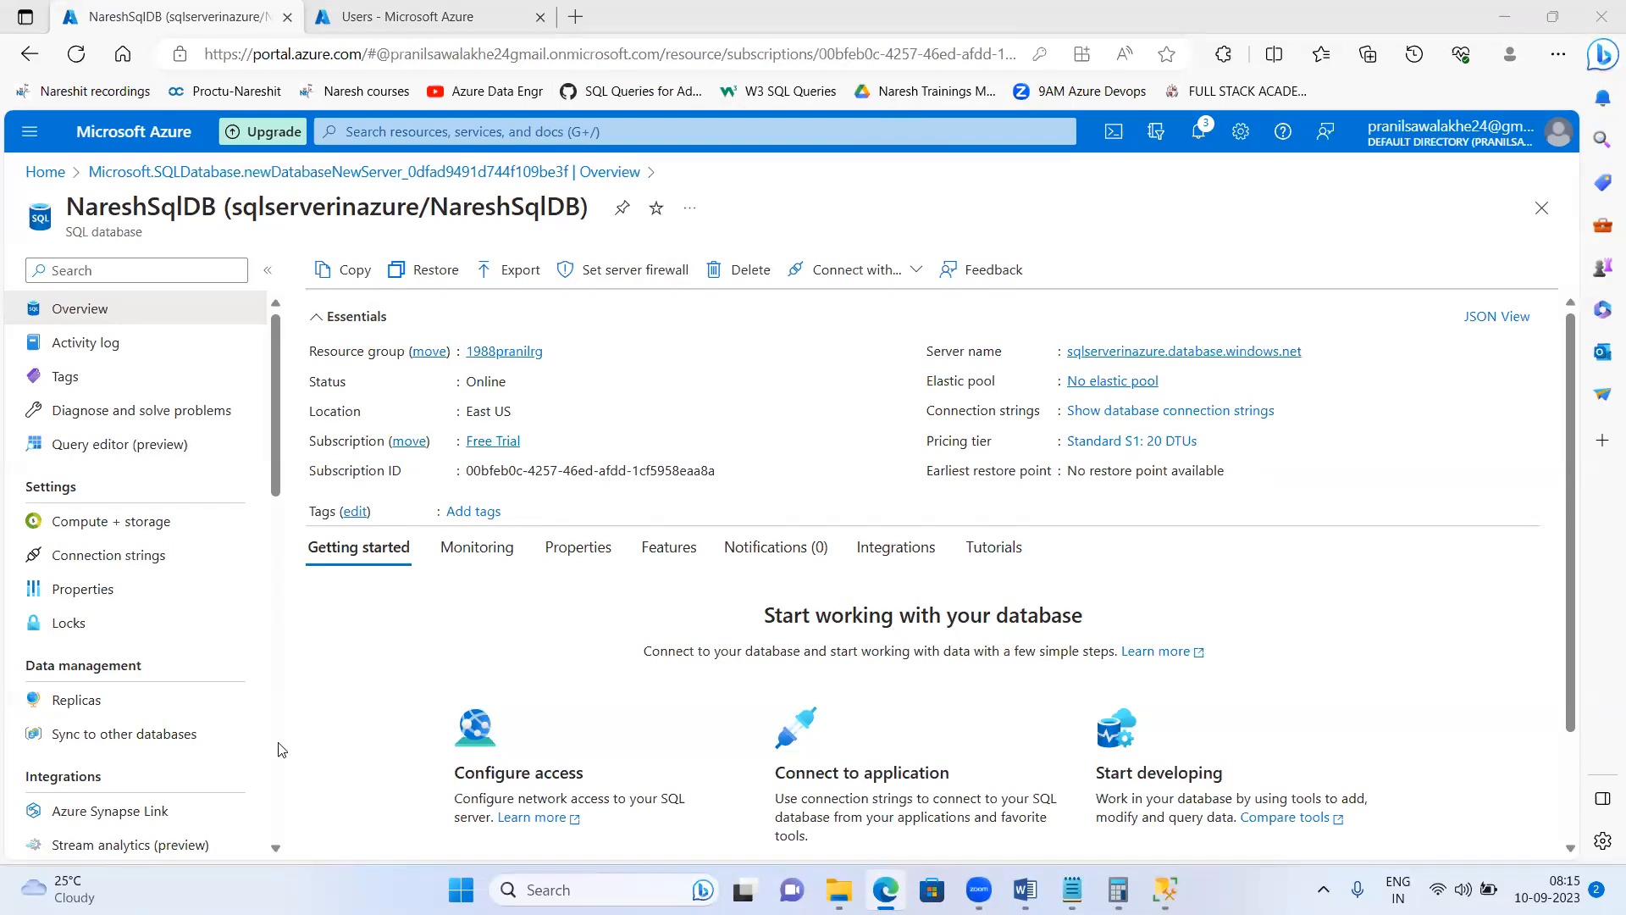
Examine the database's compute and storage settings and return to its overview.
click(82, 534)
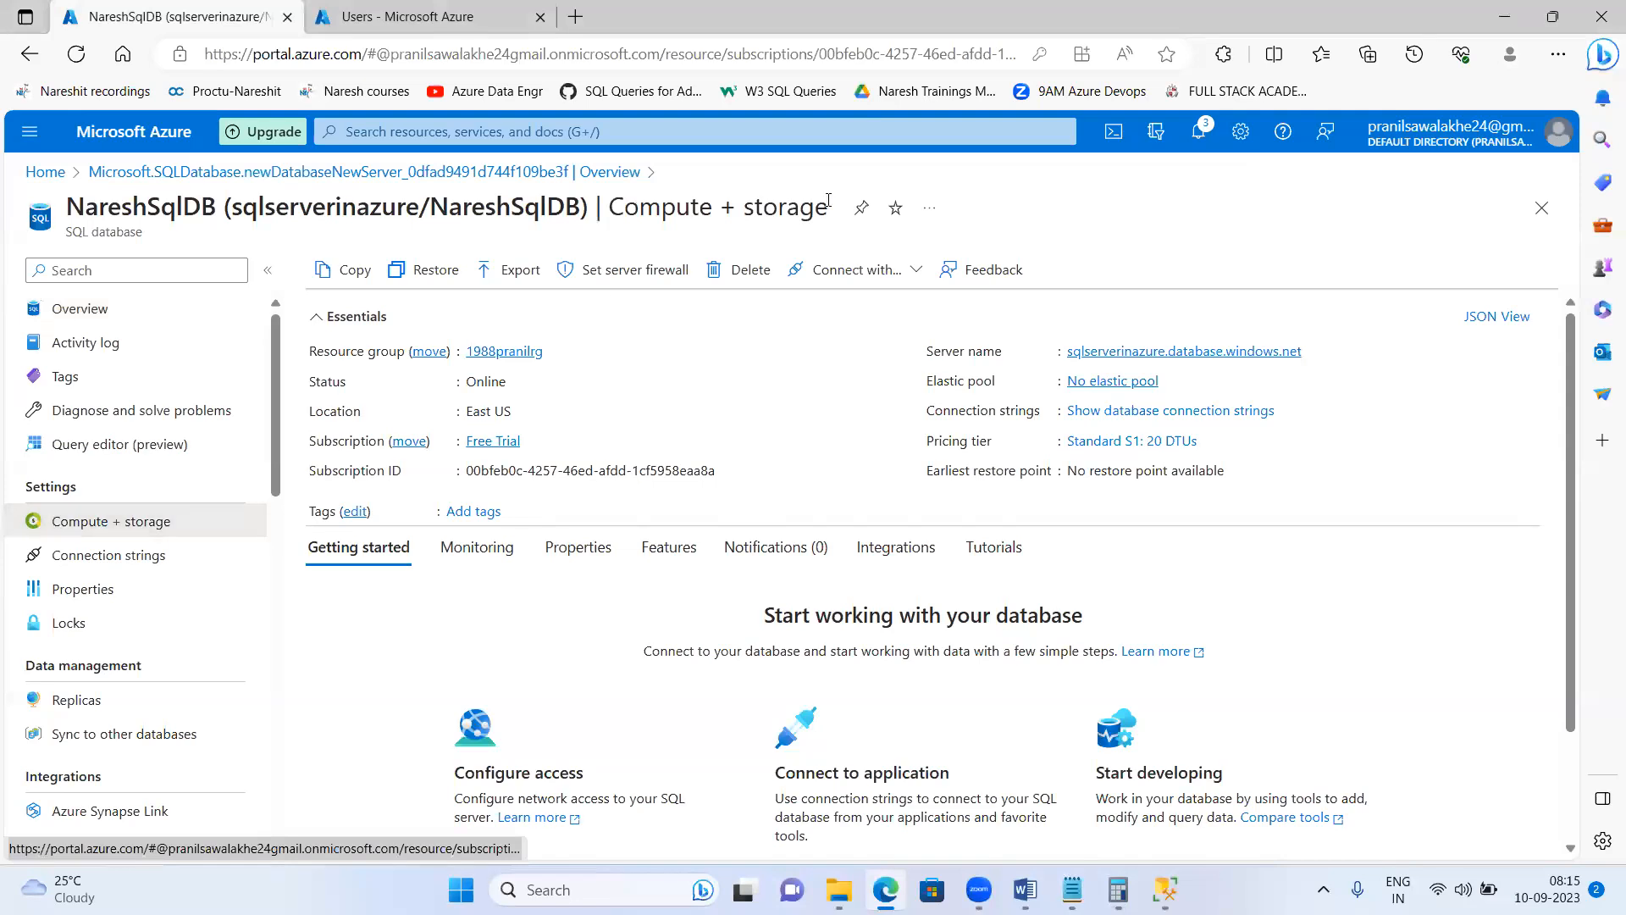
click(102, 524)
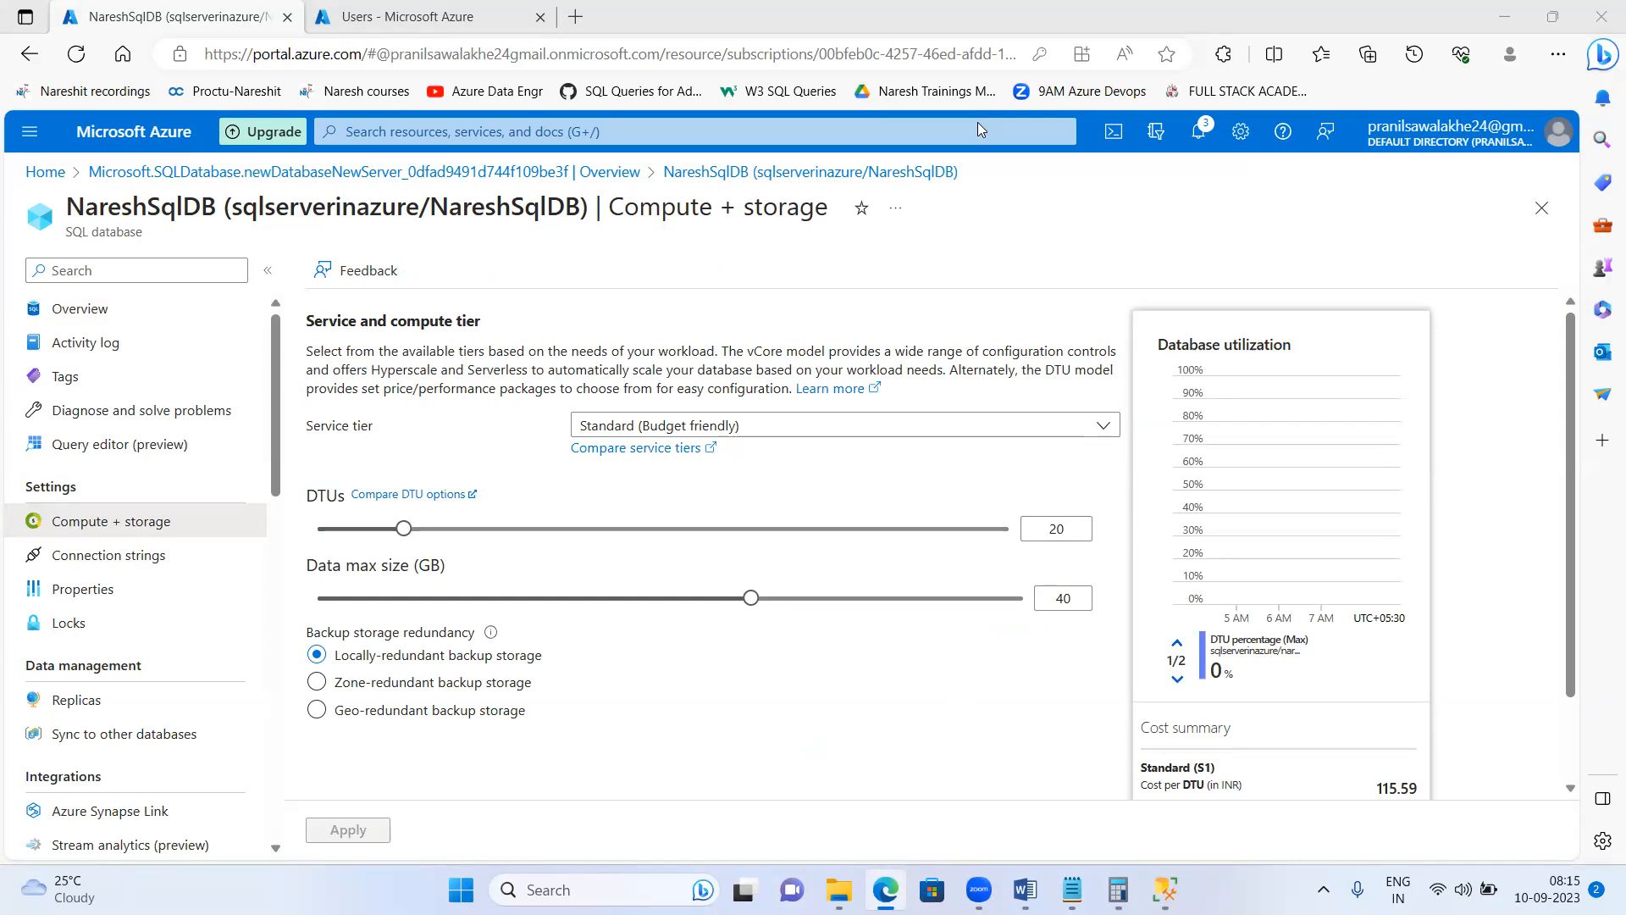
click(119, 321)
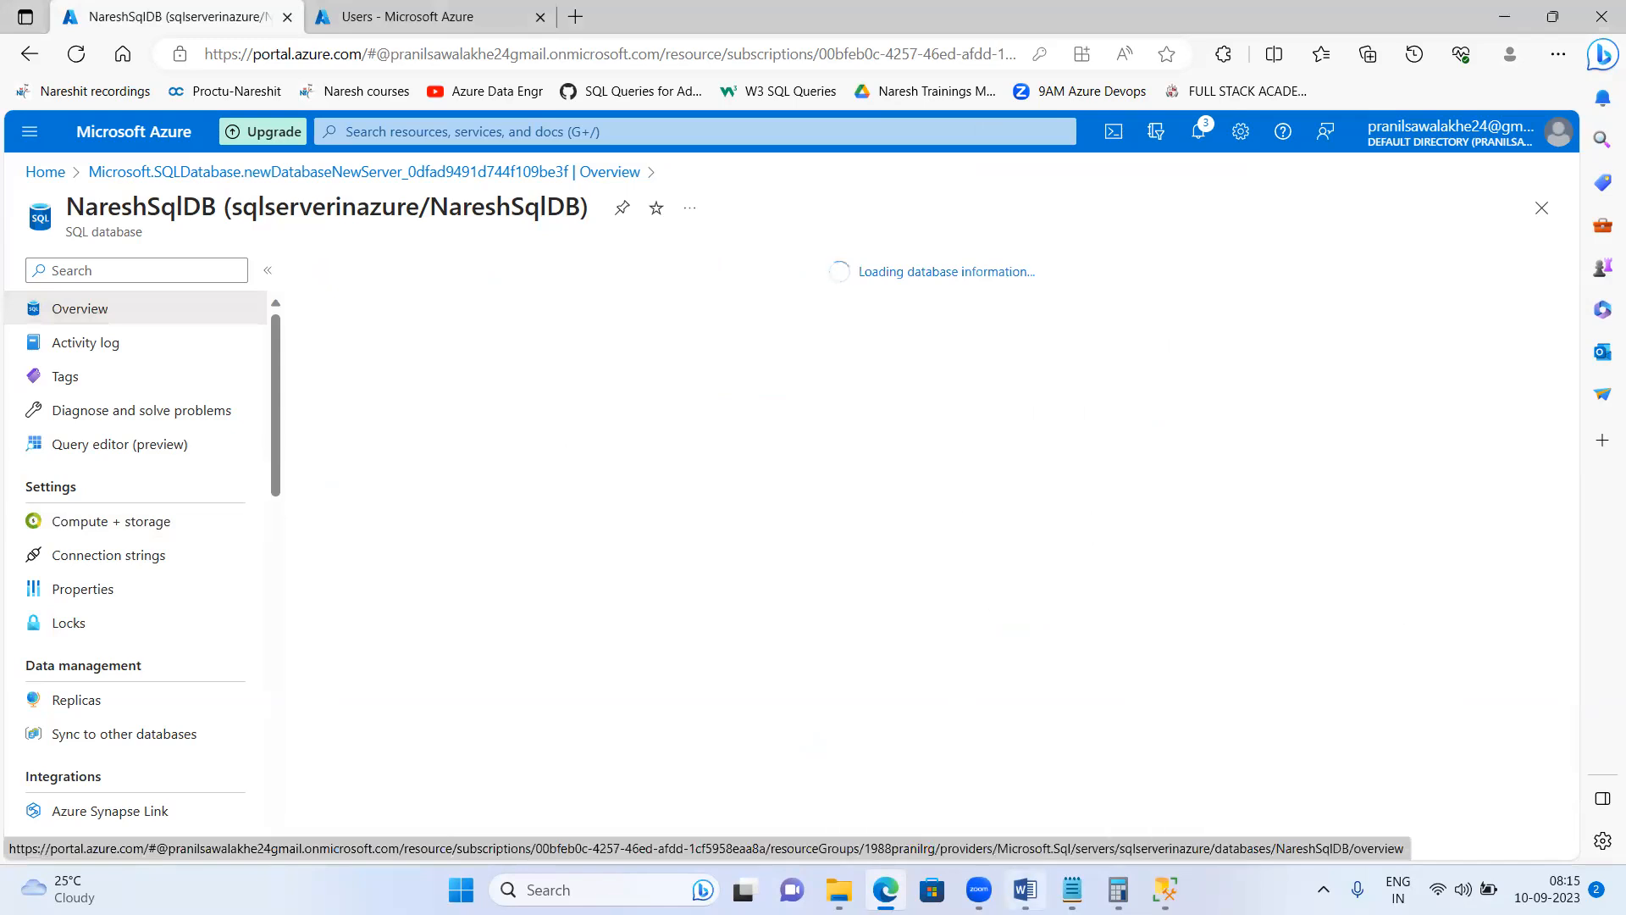
Switch to the Notepad deployment notes and start a new paragraph with "if you want to access the SQL DB from your local laptop".
mouse_move(1183, 862)
click(1164, 745)
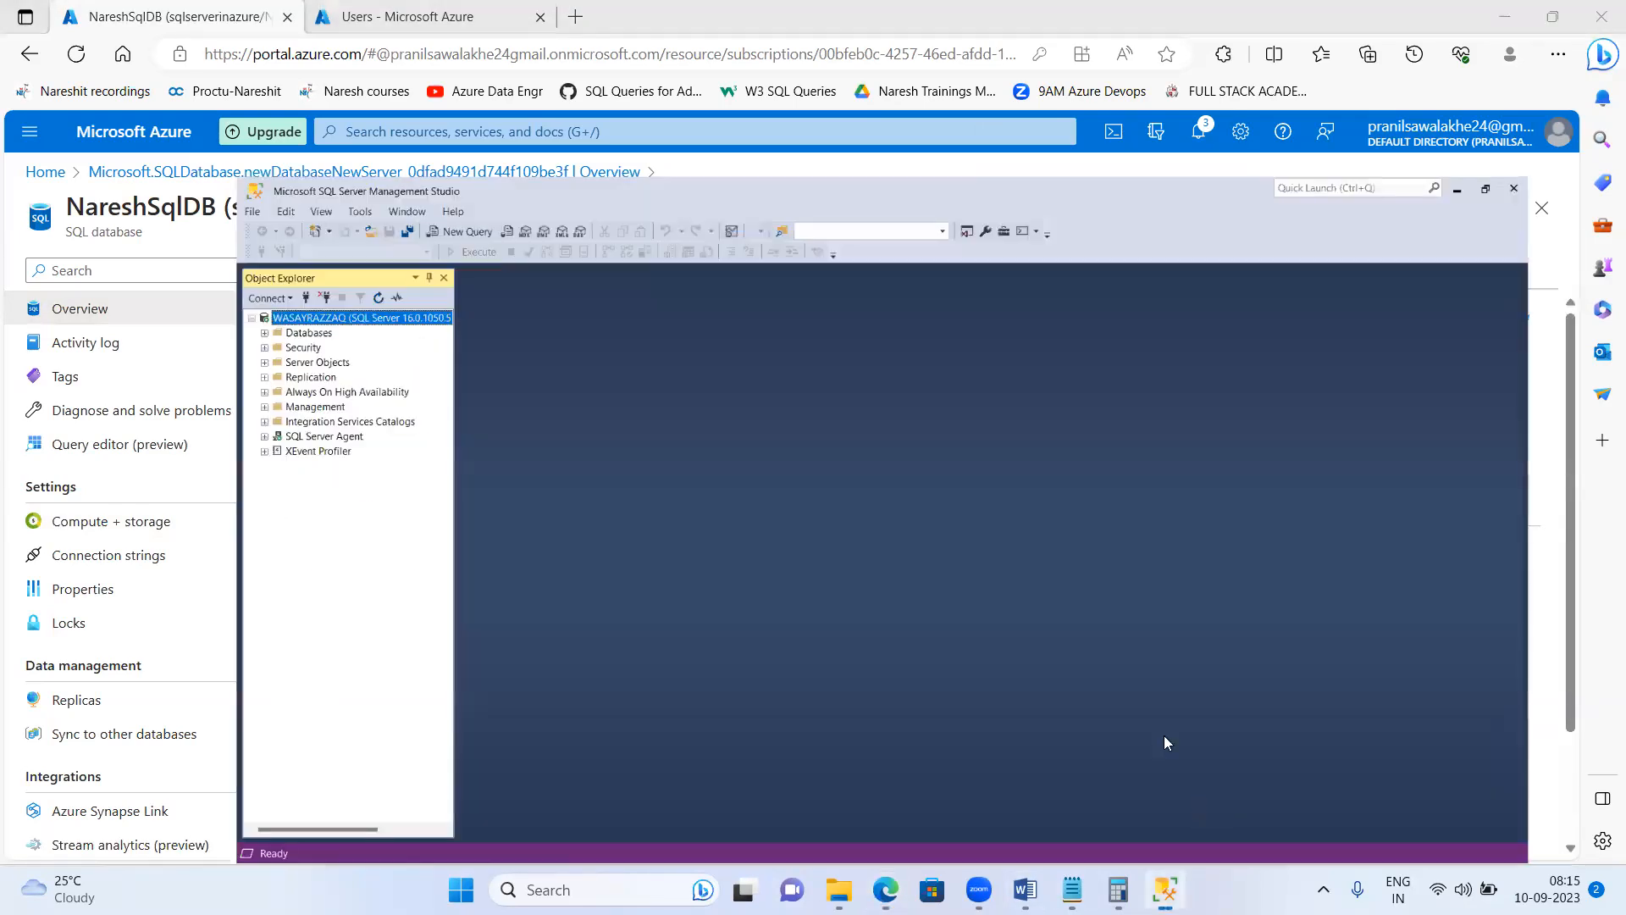
mouse_move(1069, 881)
click(1071, 763)
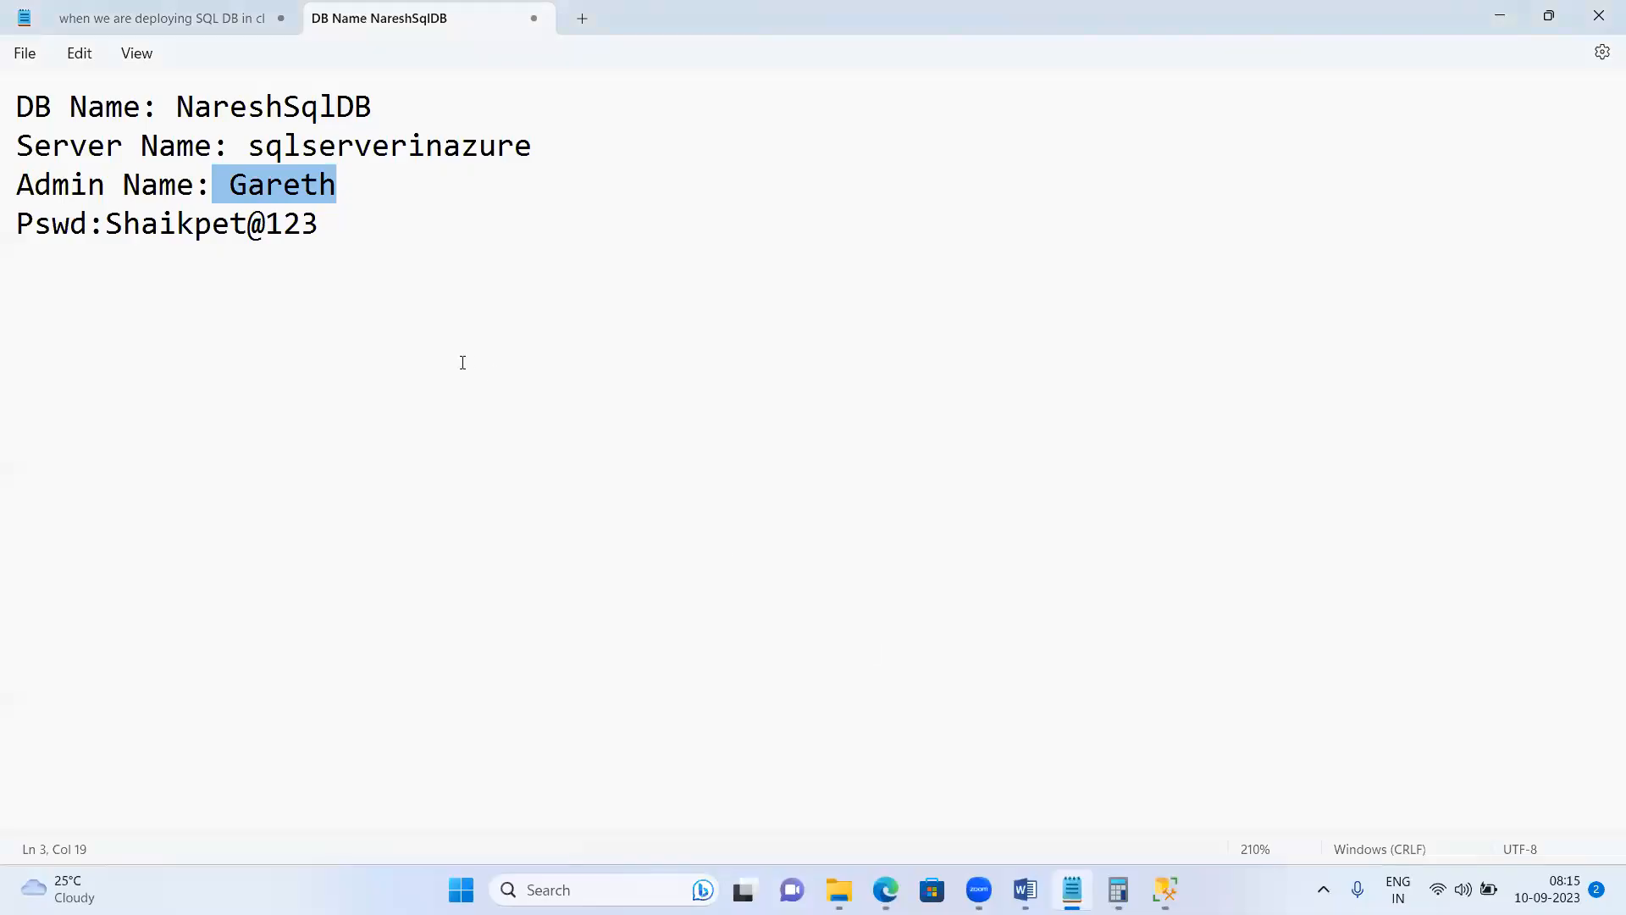
click(172, 21)
click(1000, 266)
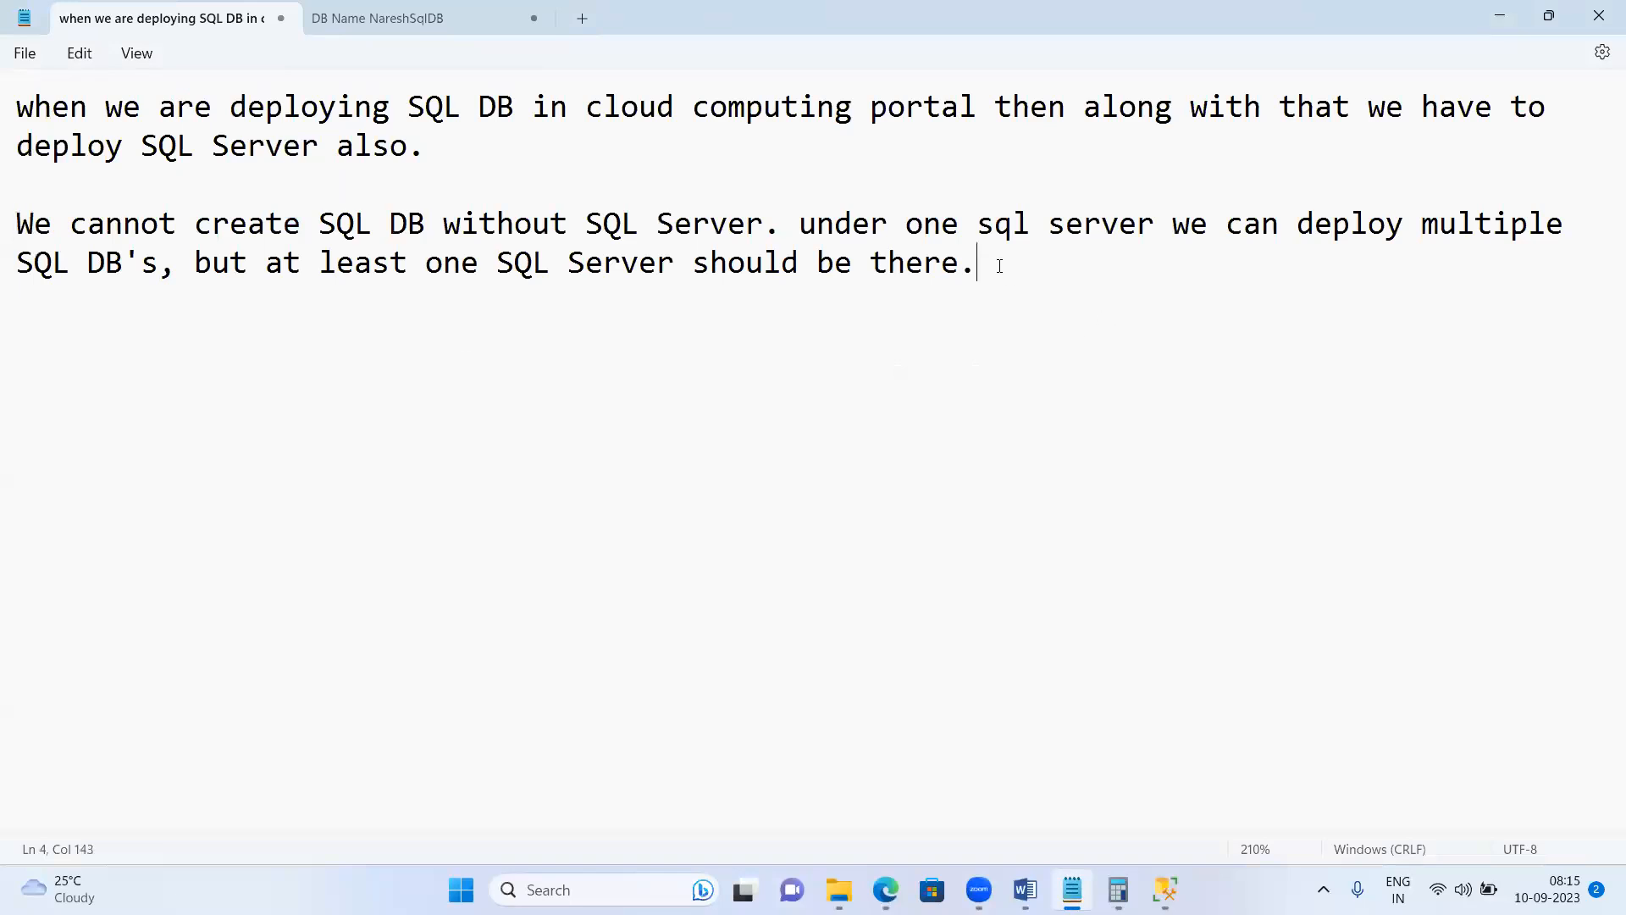
text(if you want to )
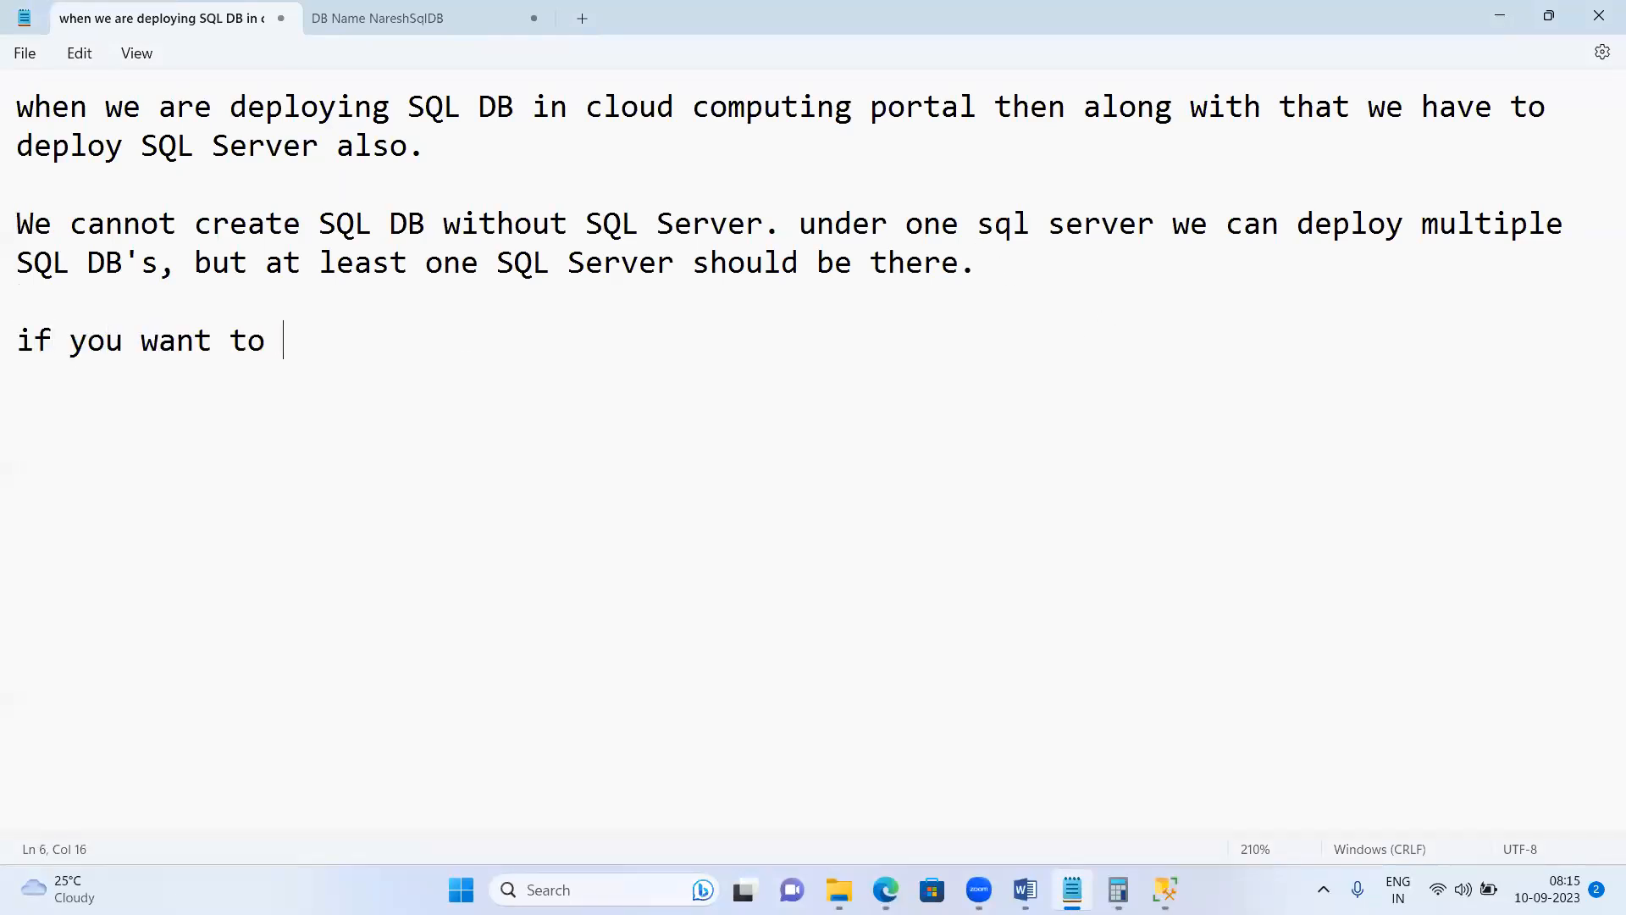
text(access the )
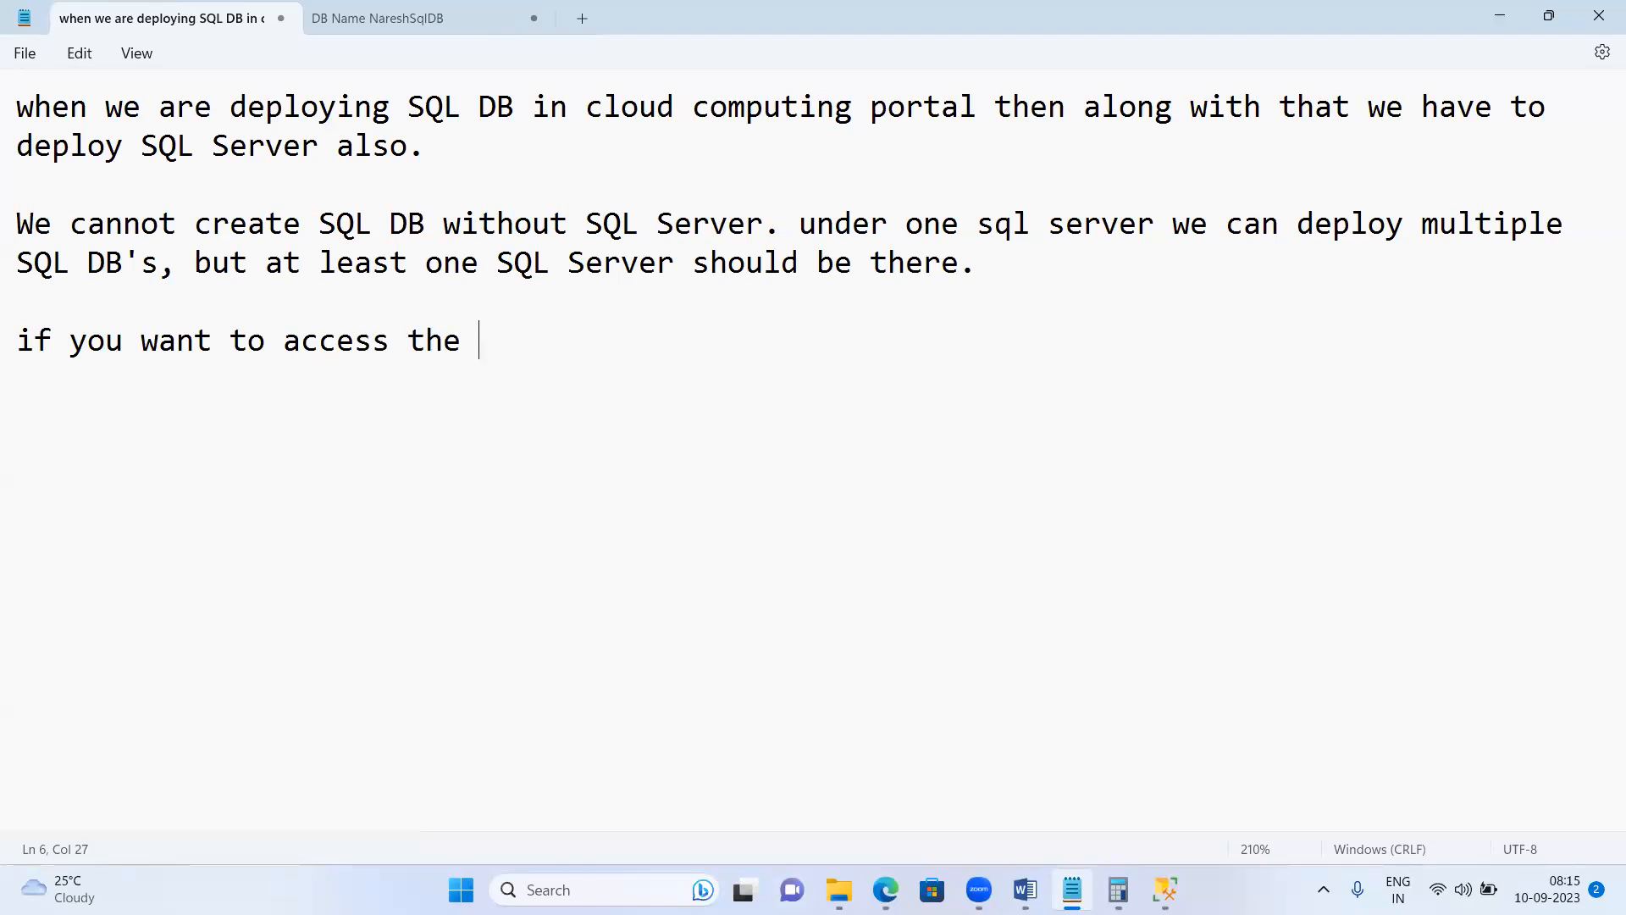
text(SQL DB from your la)
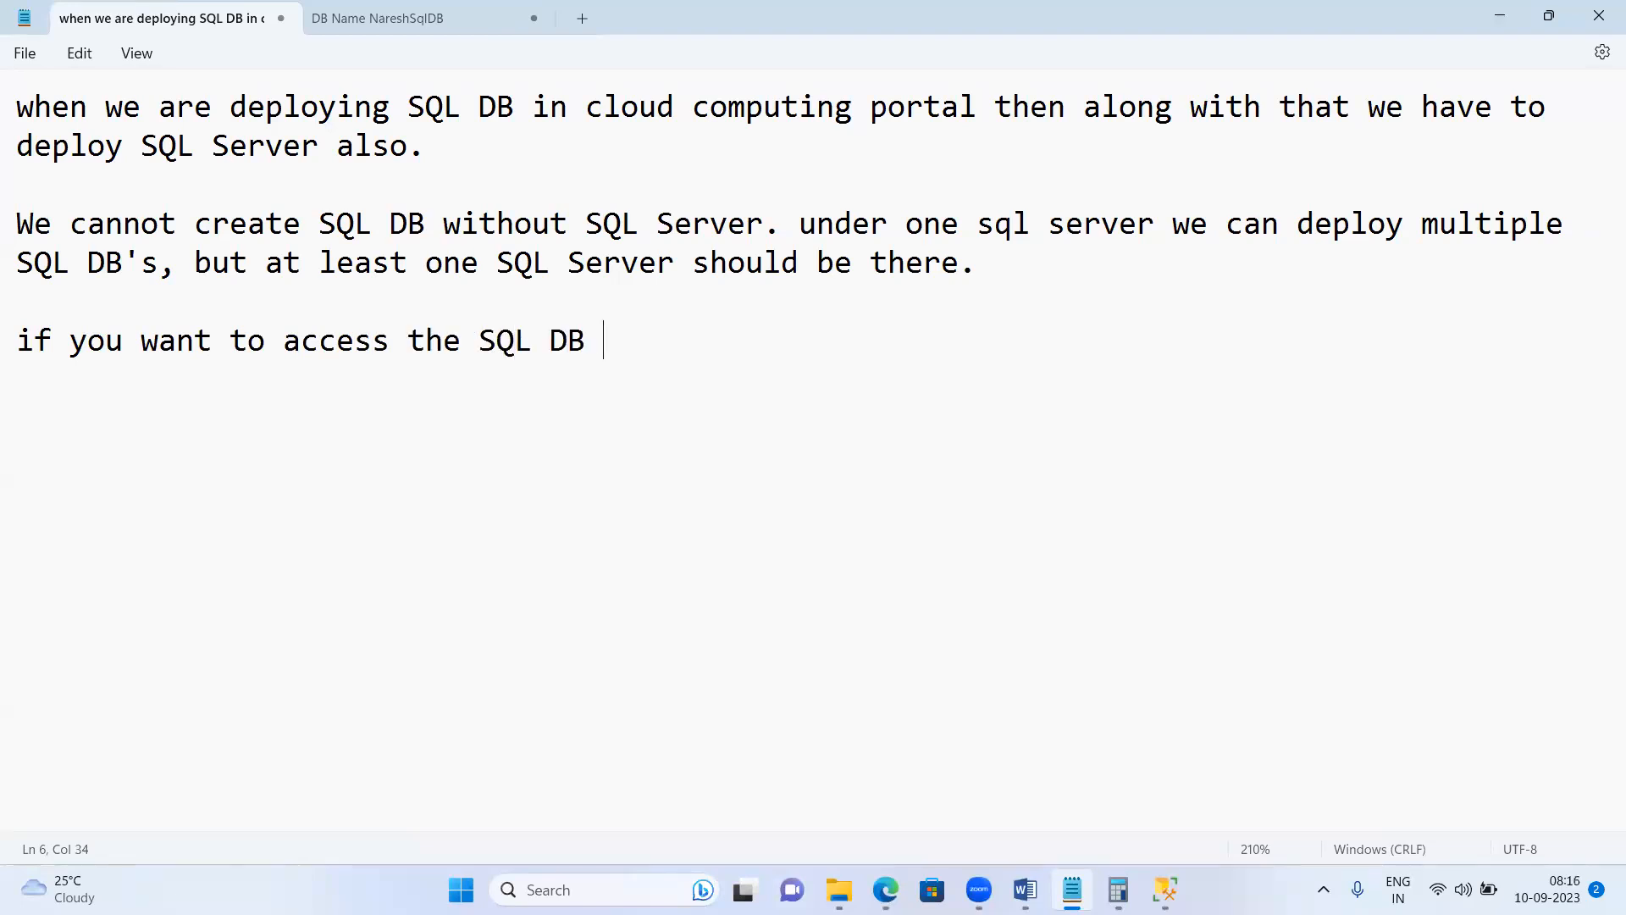
key(BackSpace)
key(BackSpace)
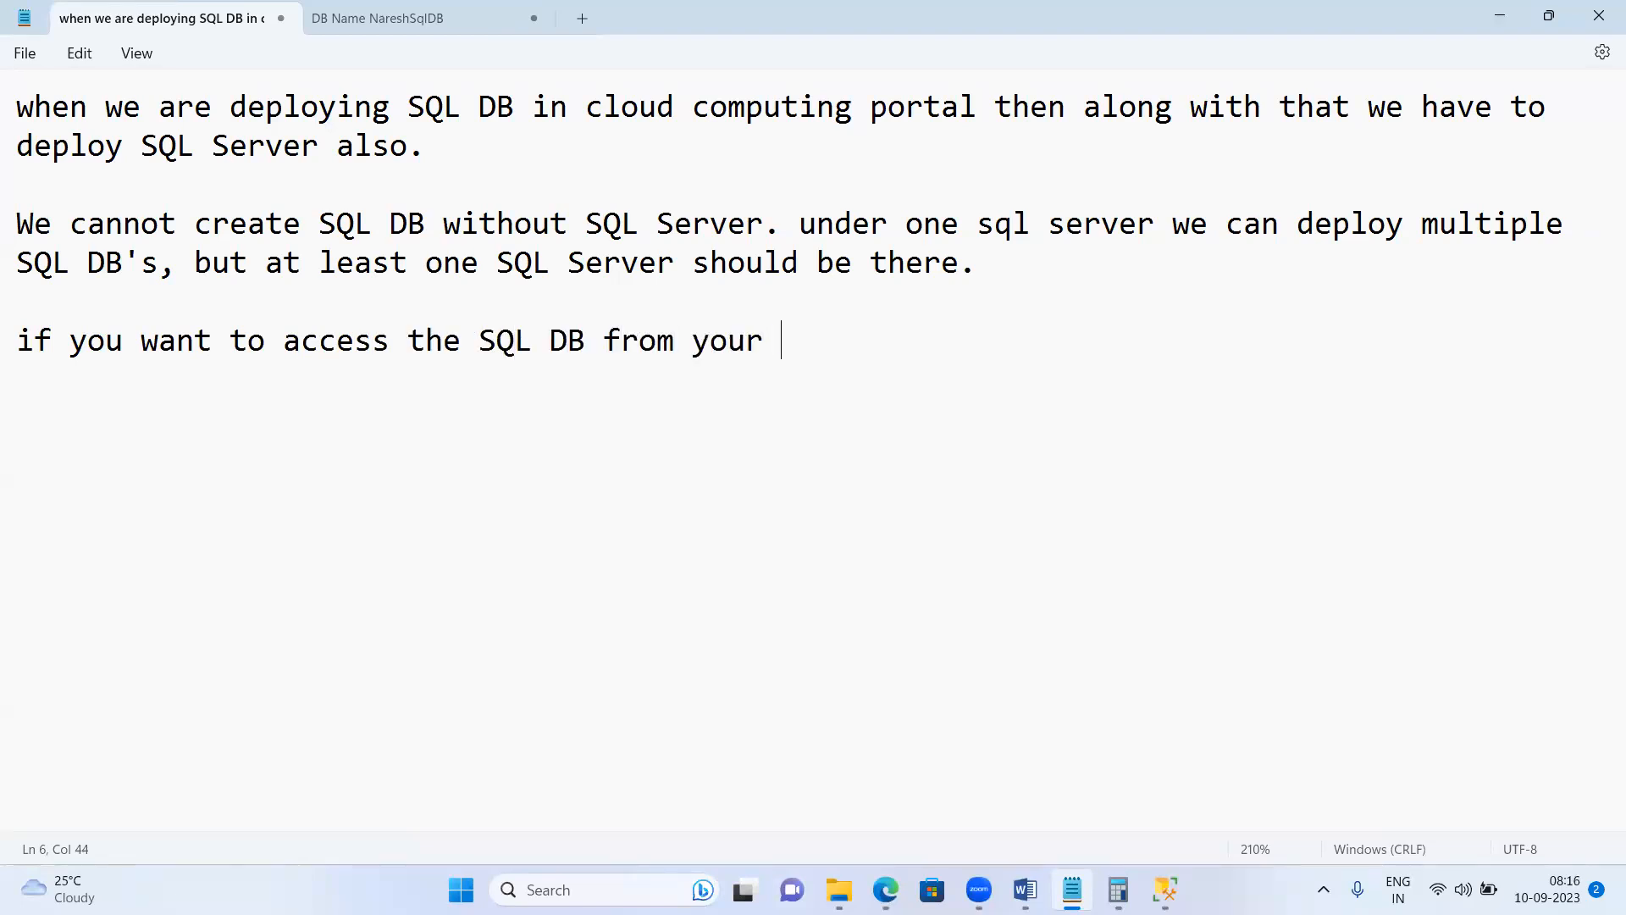
text(local laptop )
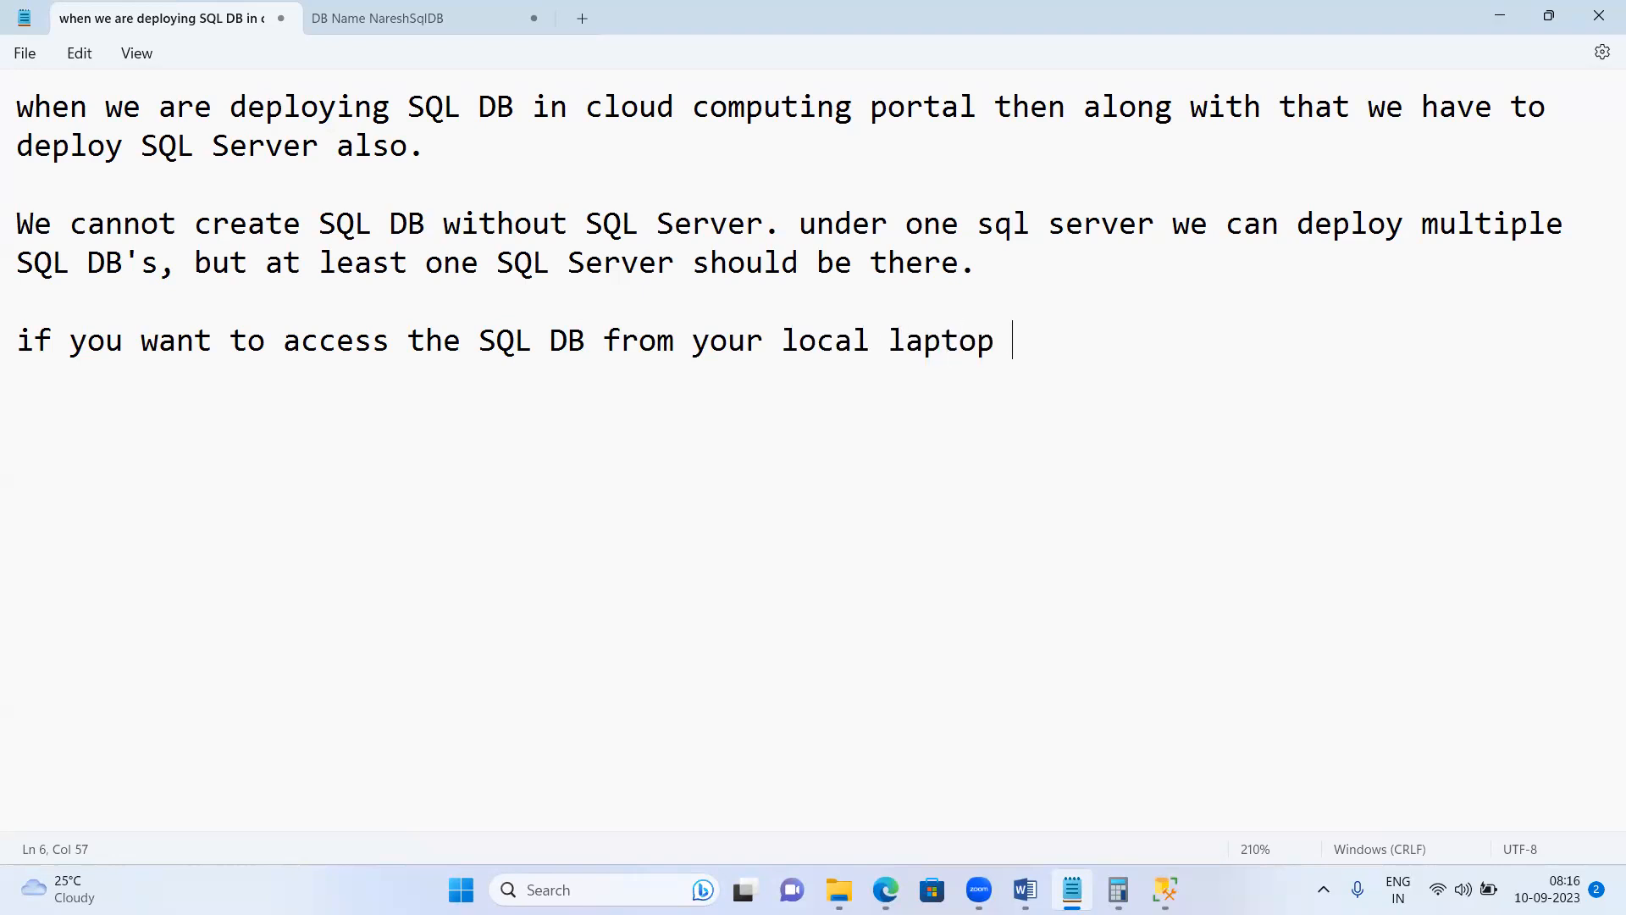
text(then SQL Serve)
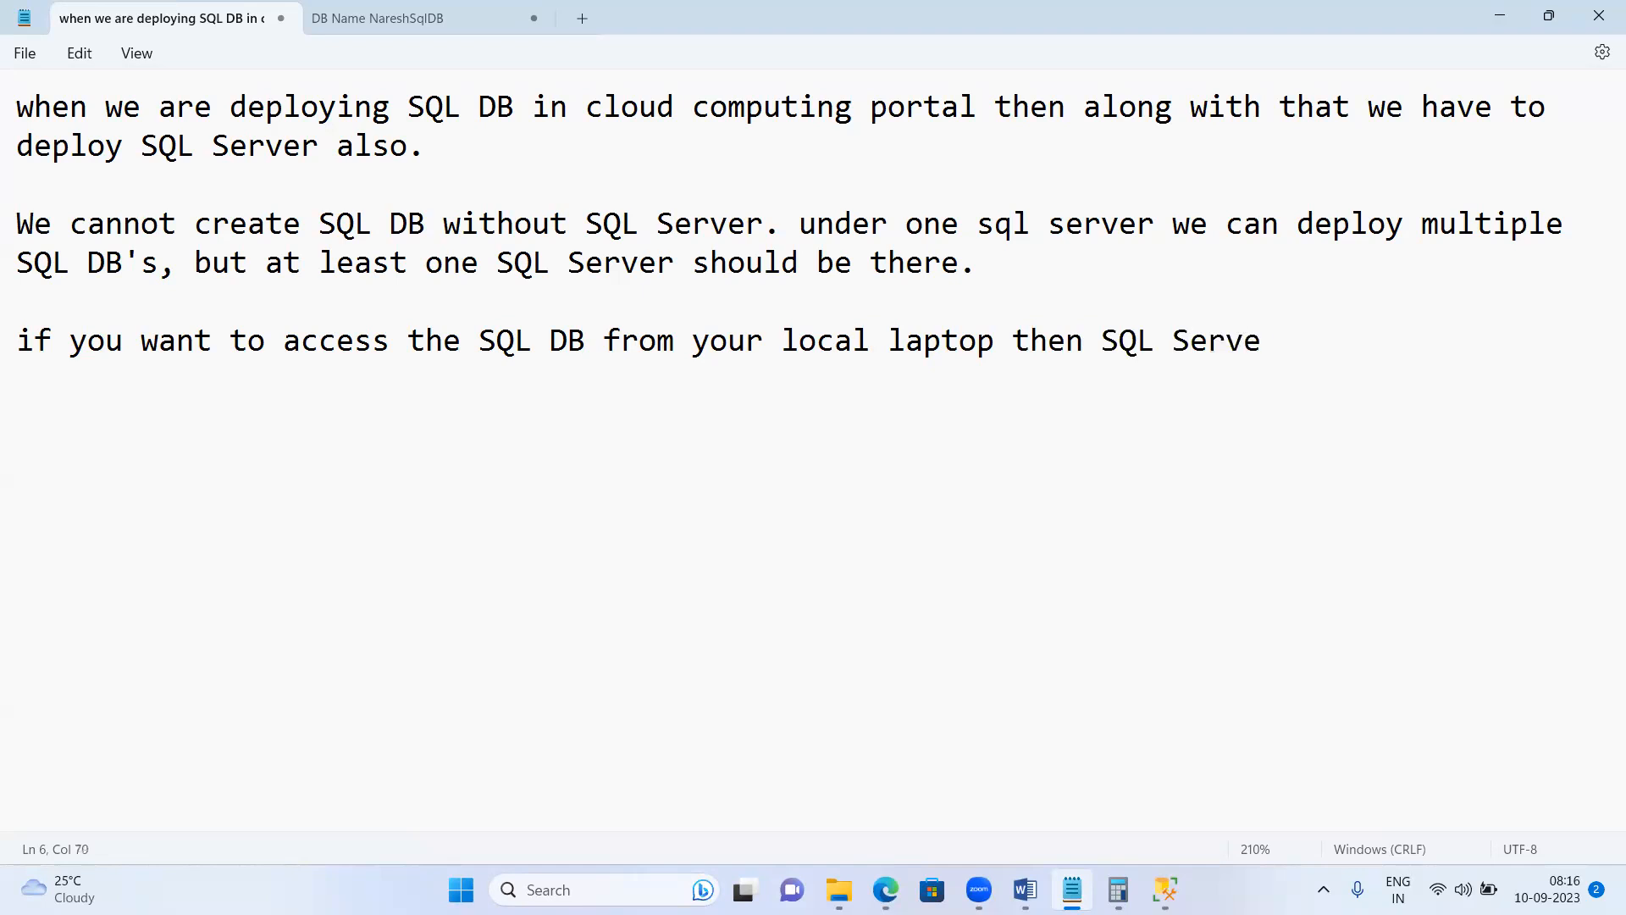
text(r, SSMS must be ins)
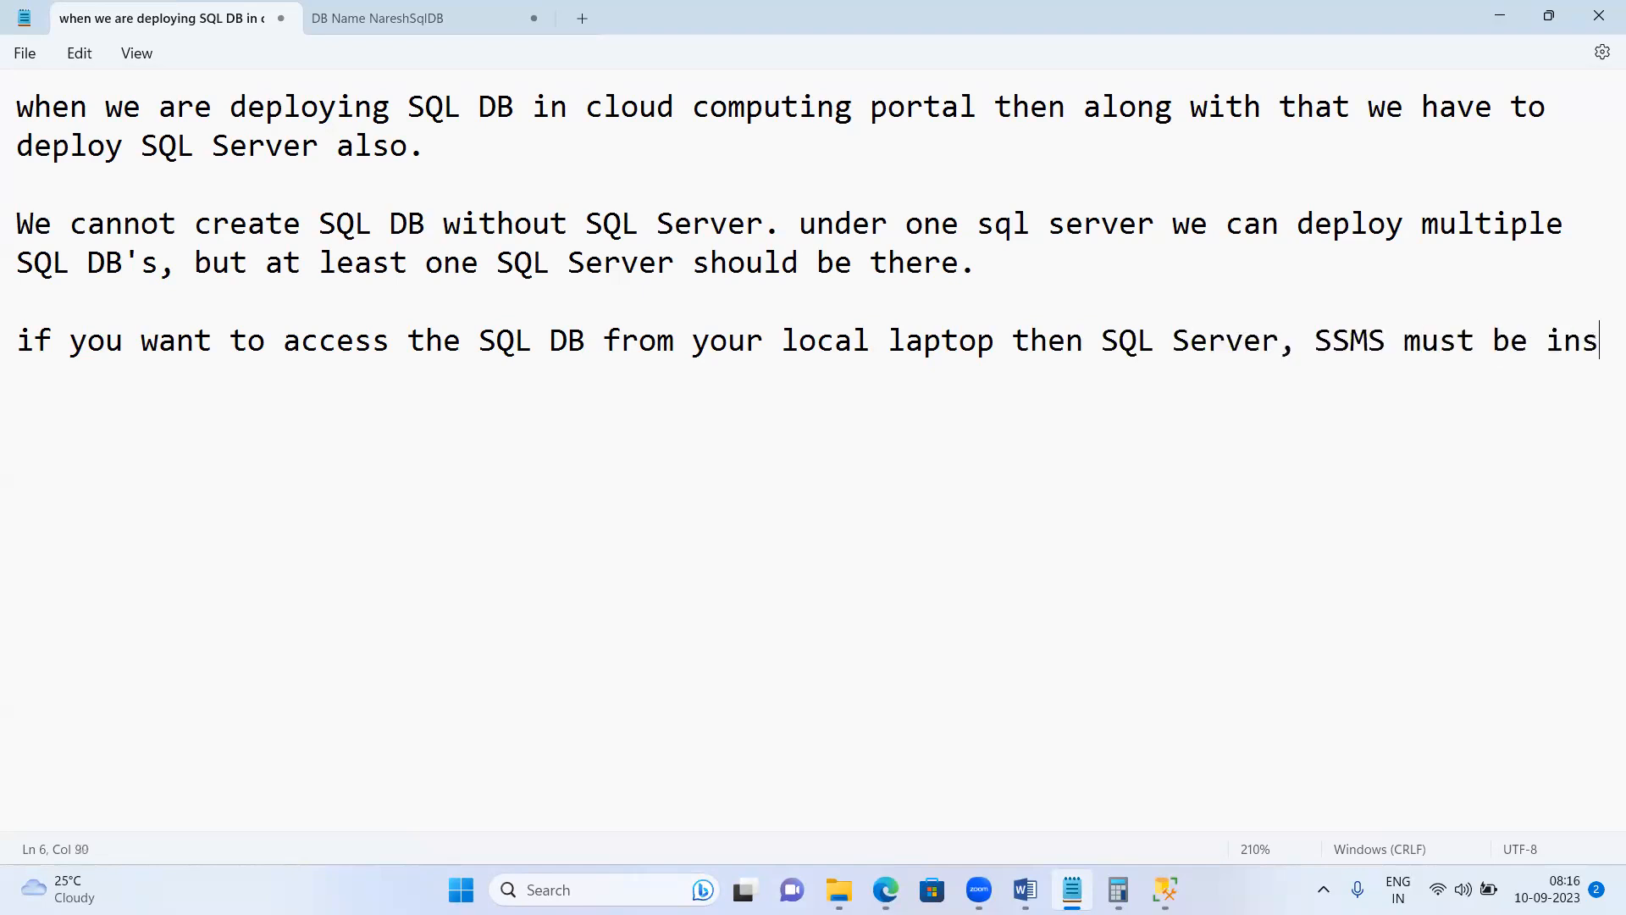
text(talled inyou)
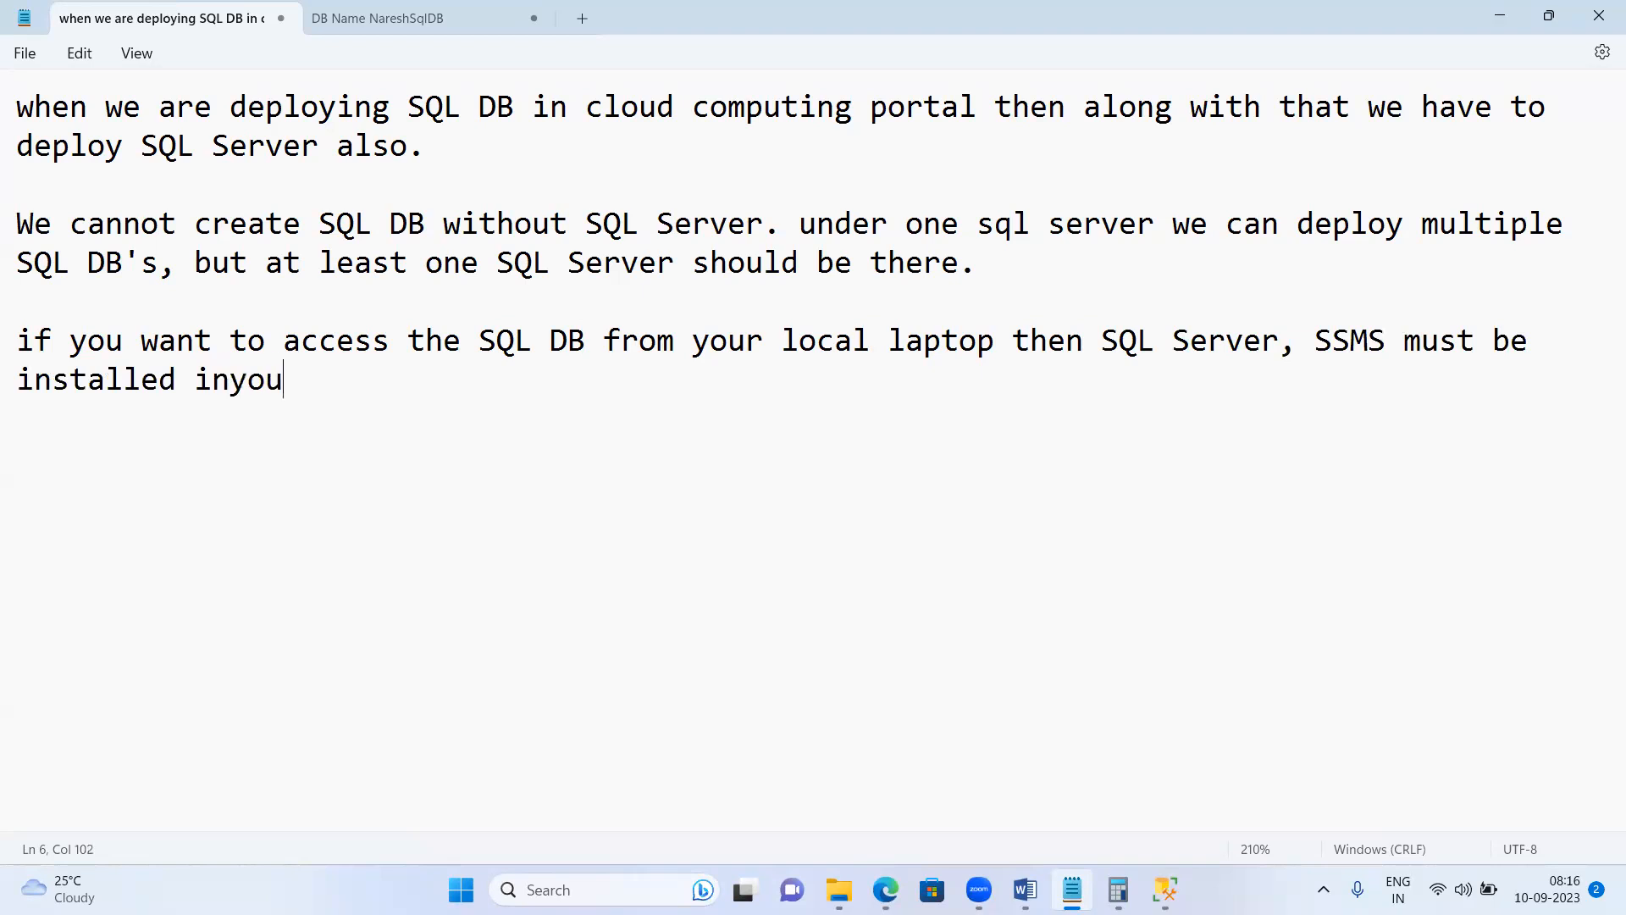
text(r laptop)
Complete the paragraph with "then SQL Server, SSMS must be installed in your laptop" and start a new line.
key(Left)
key(Left)
key(Left)
key(Left)
key(Left)
key(Left)
key(Left)
key(Left)
key(Left)
key(Left)
key(Left)
key(Left)
key(Right)
key(Right)
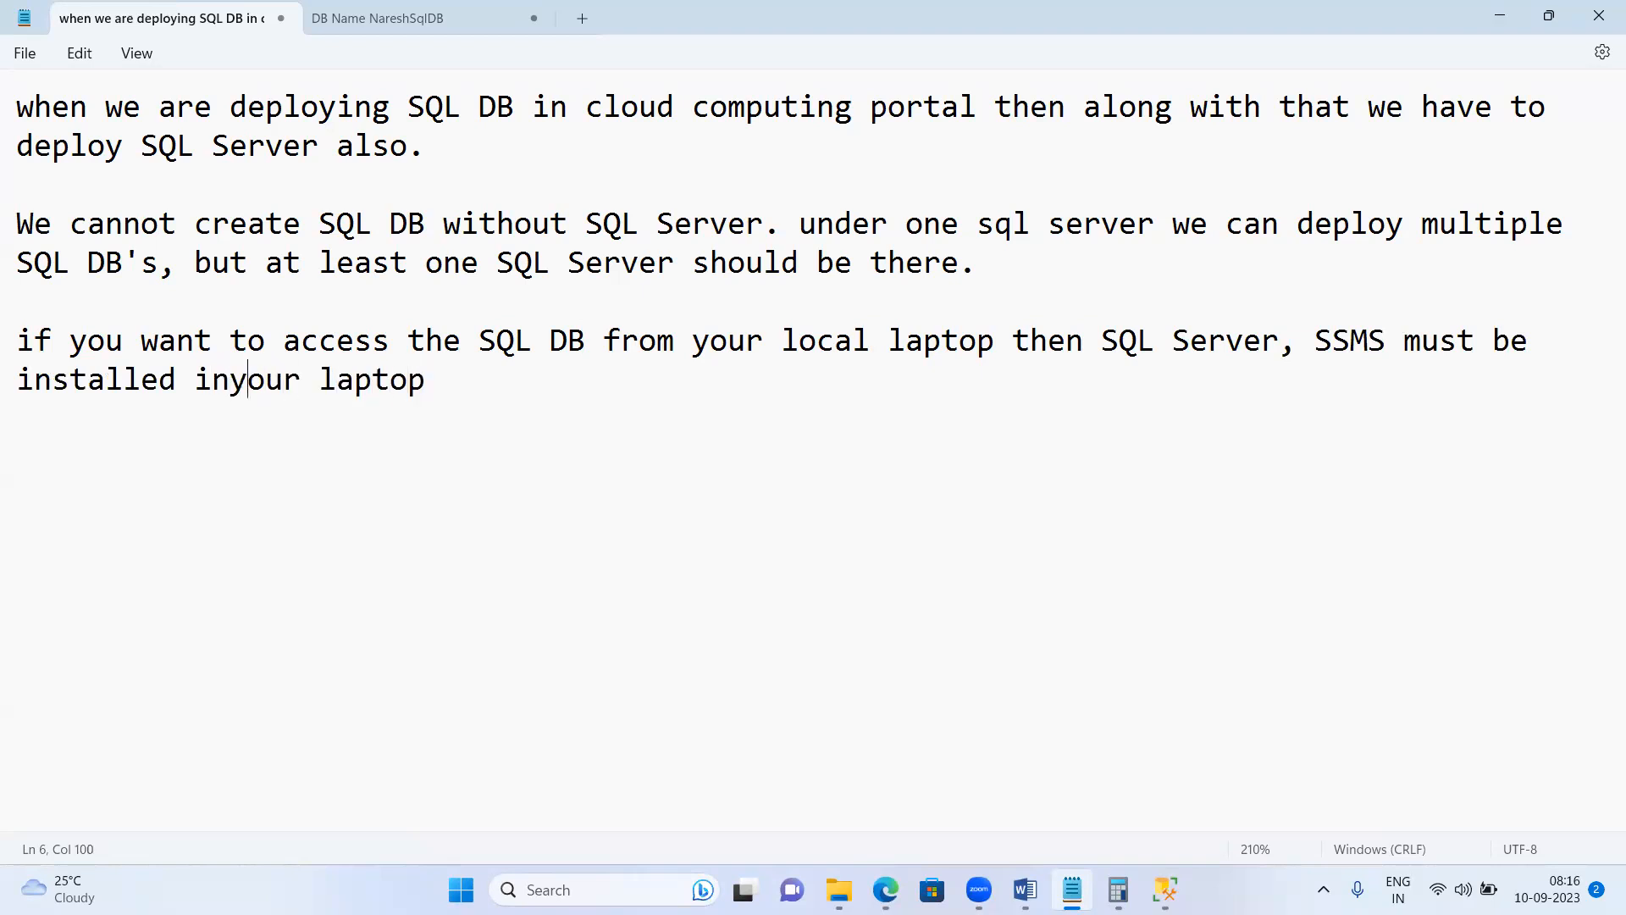
key(BackSpace)
key(Left)
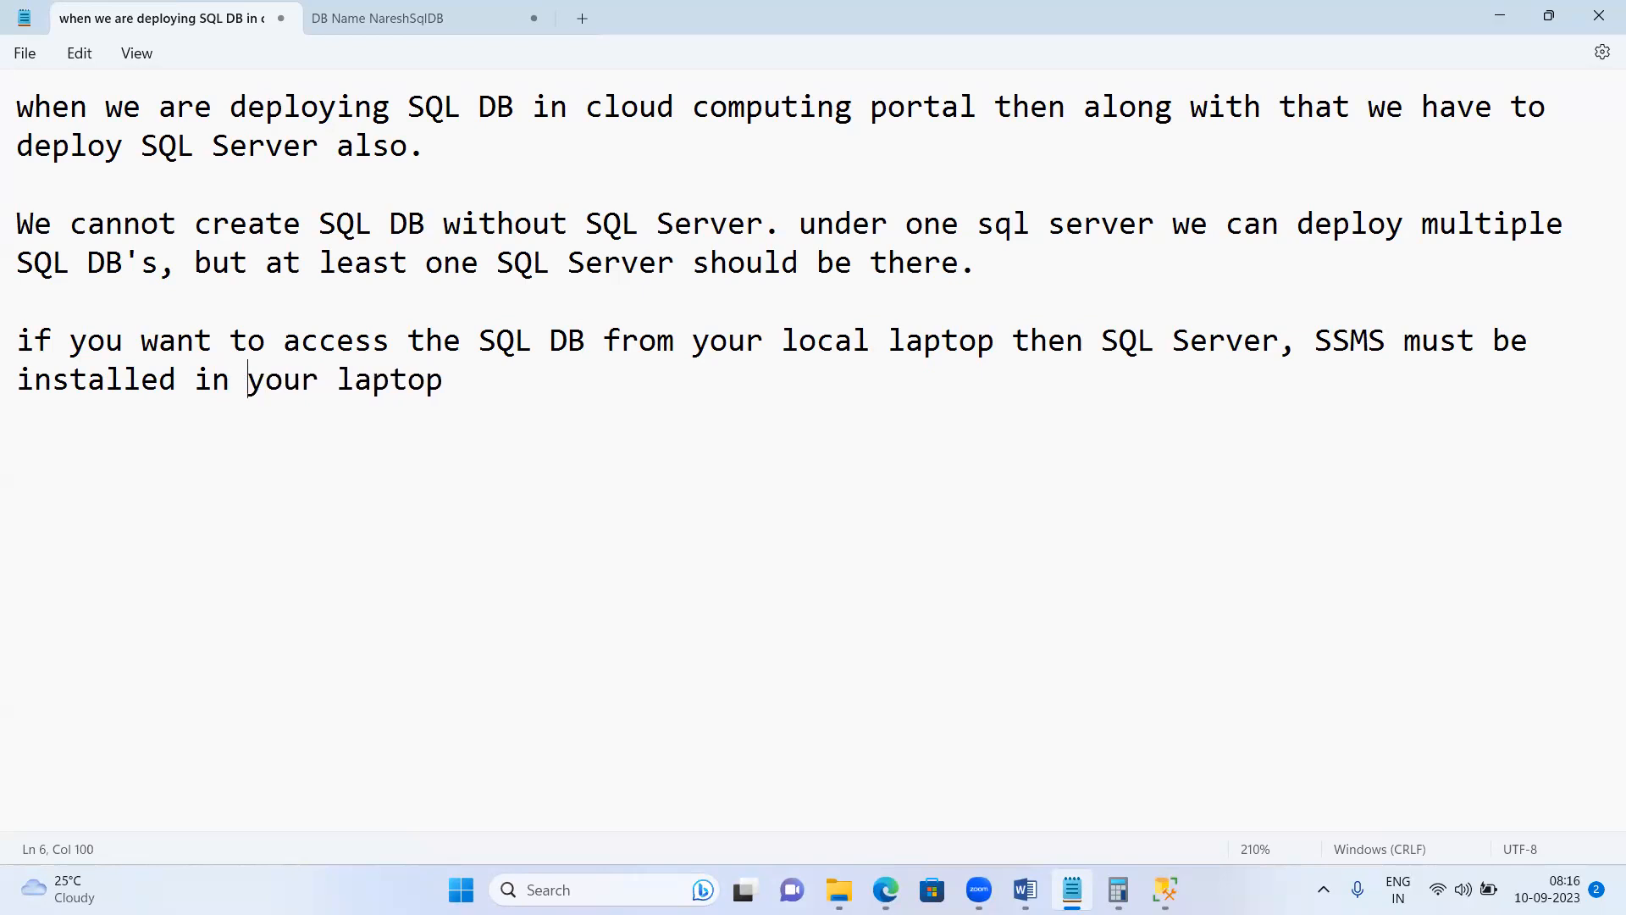
key(End)
key(Return)
Switch to SQL Server Management Studio and start a new Database Engine connection.
click(886, 890)
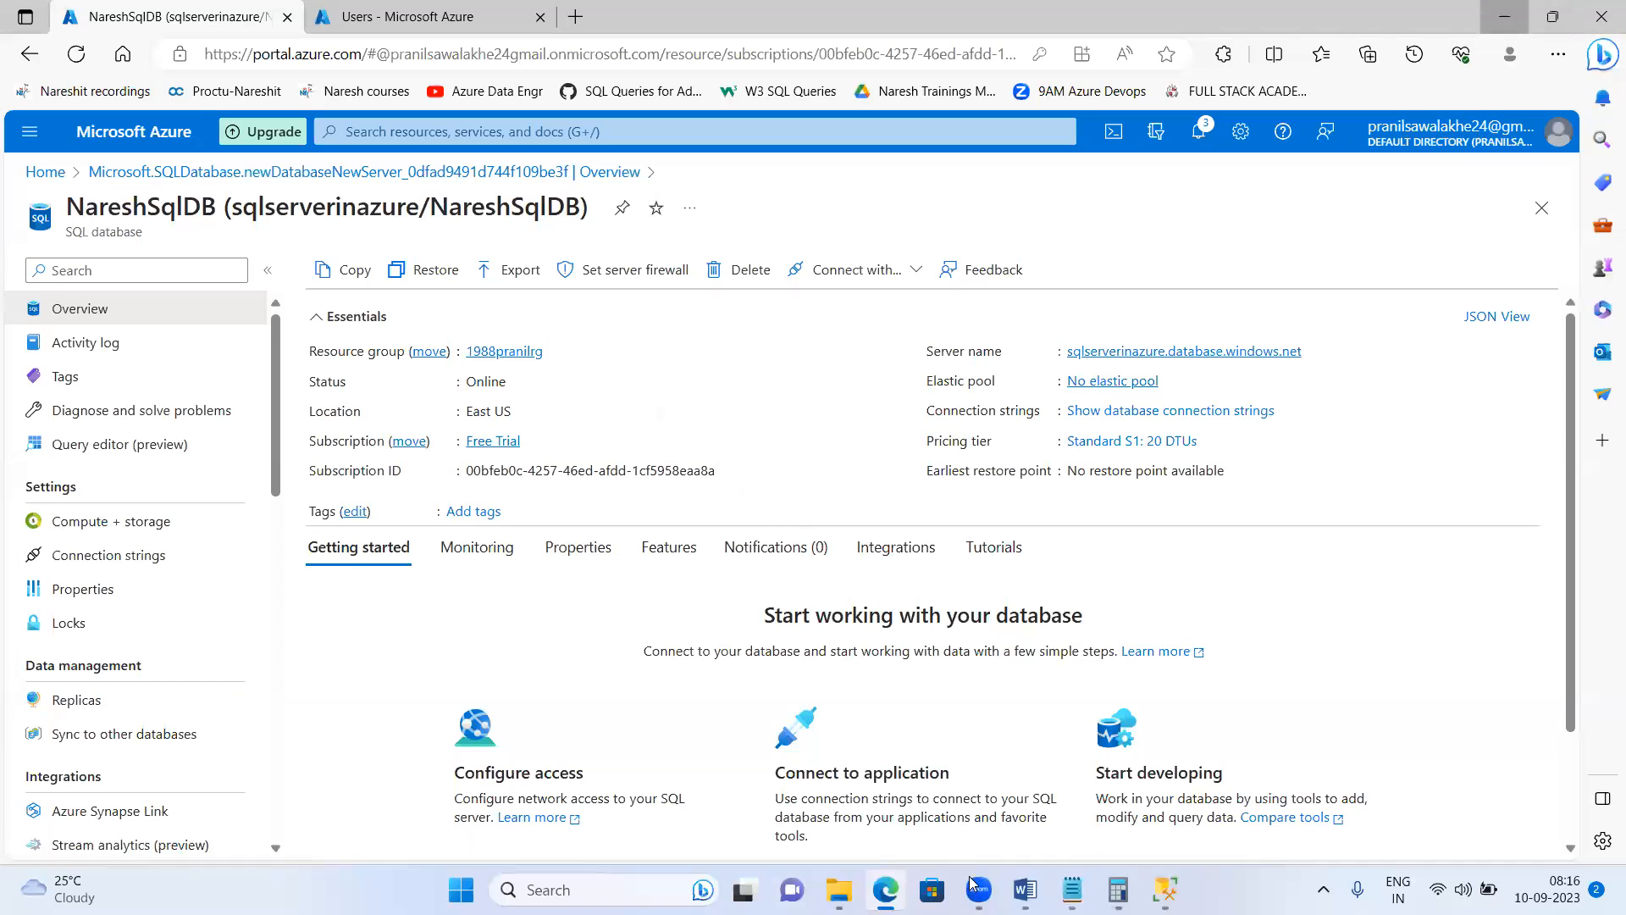
click(1072, 889)
click(1165, 889)
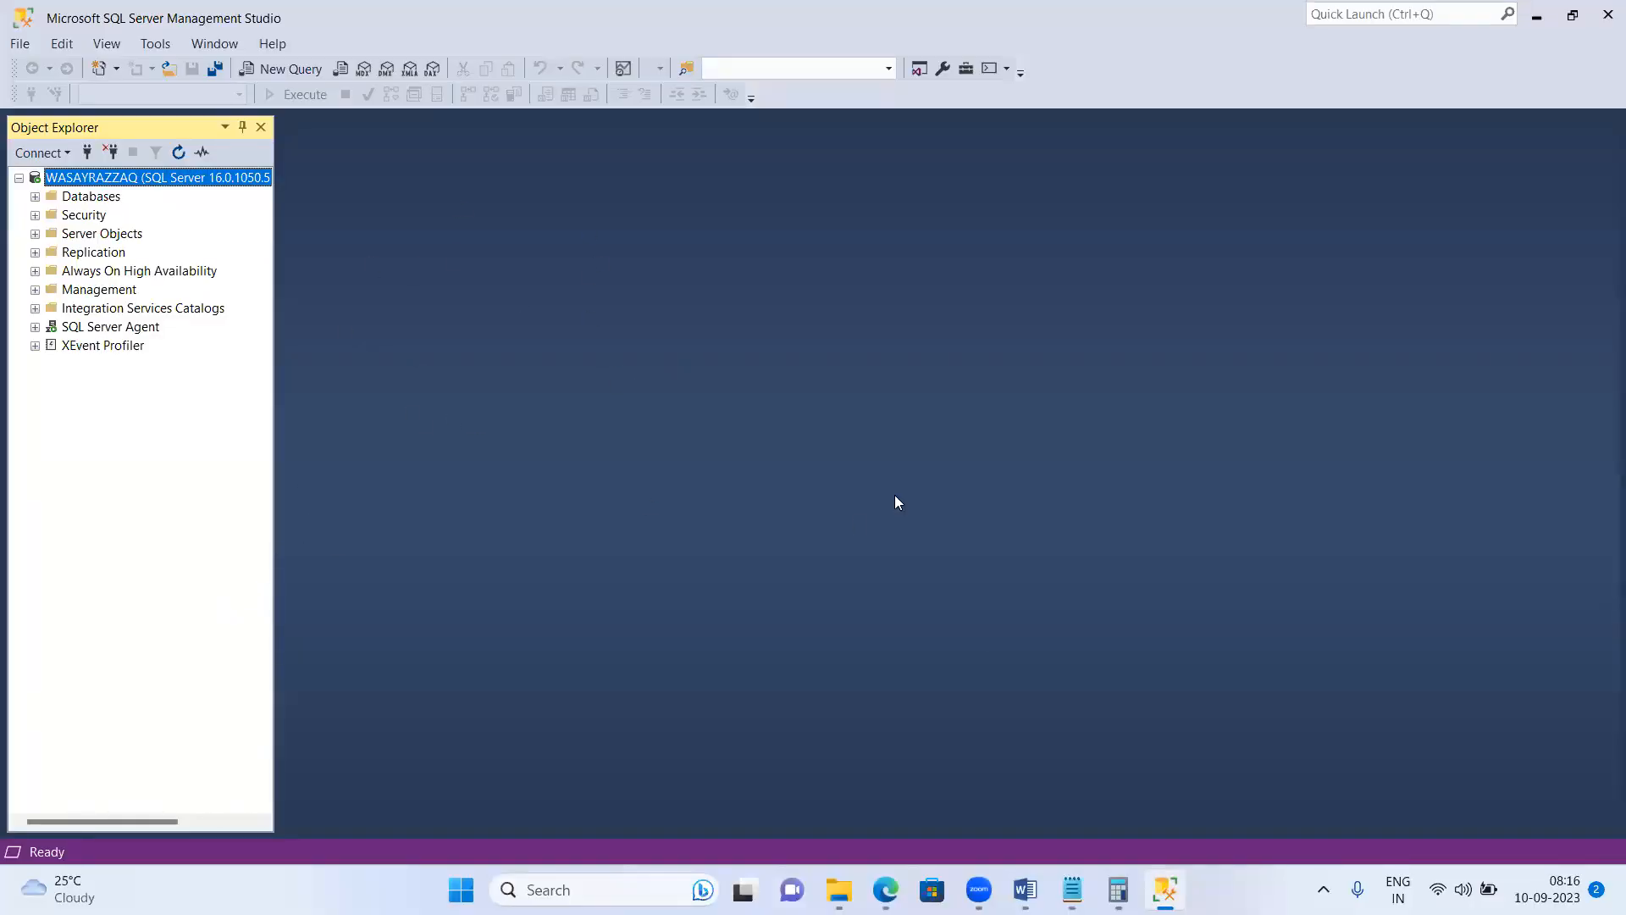
click(66, 153)
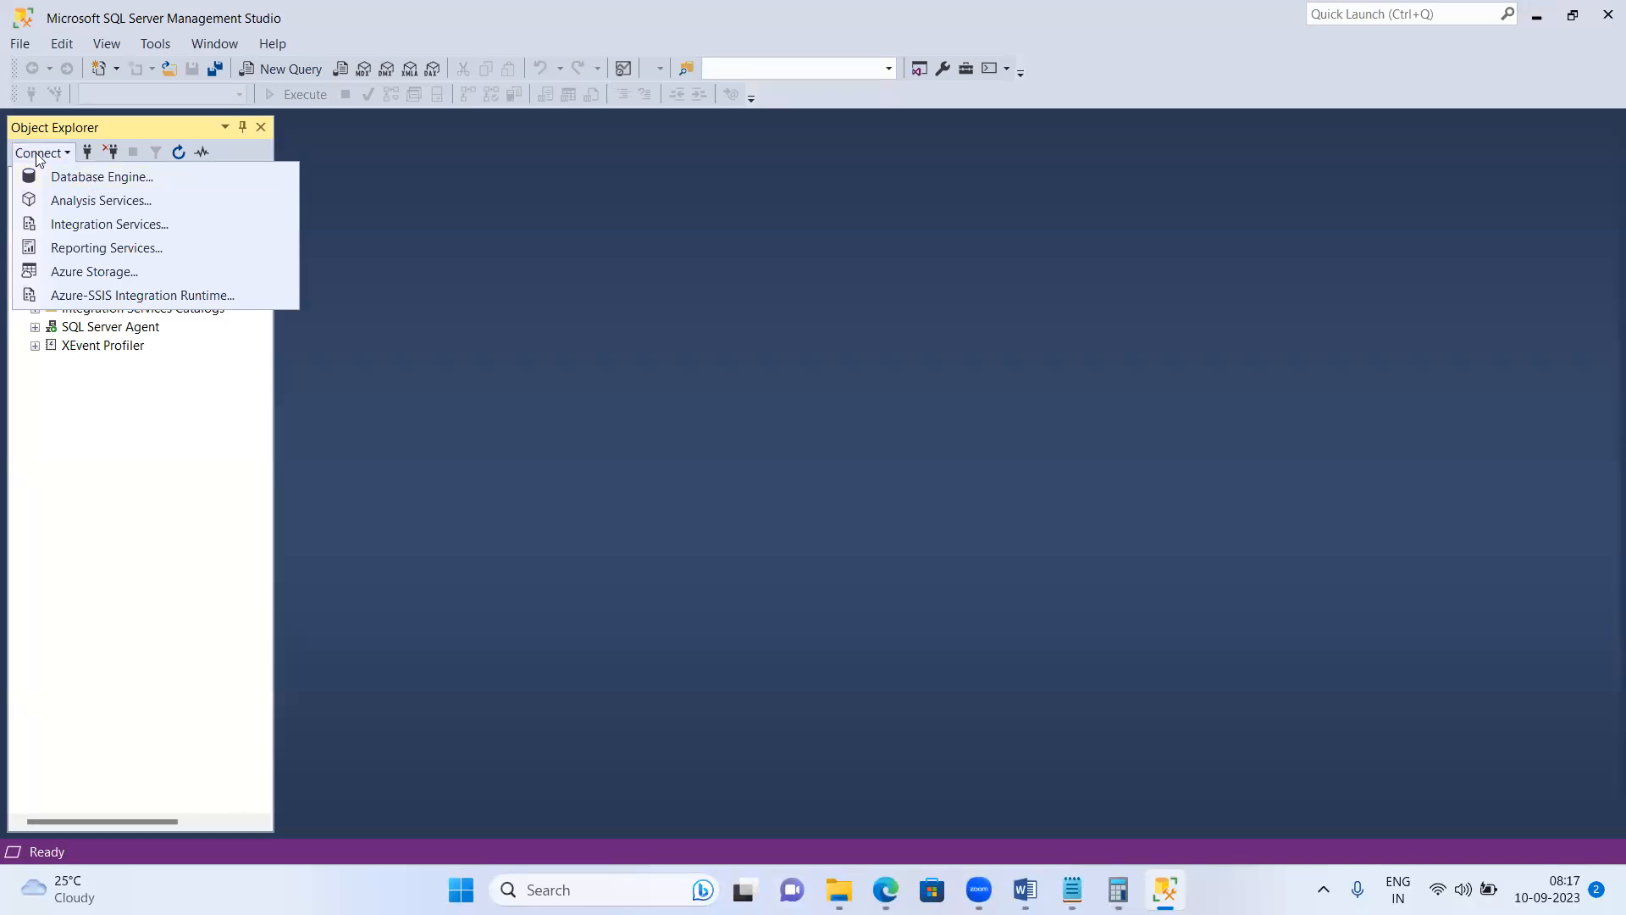
click(53, 176)
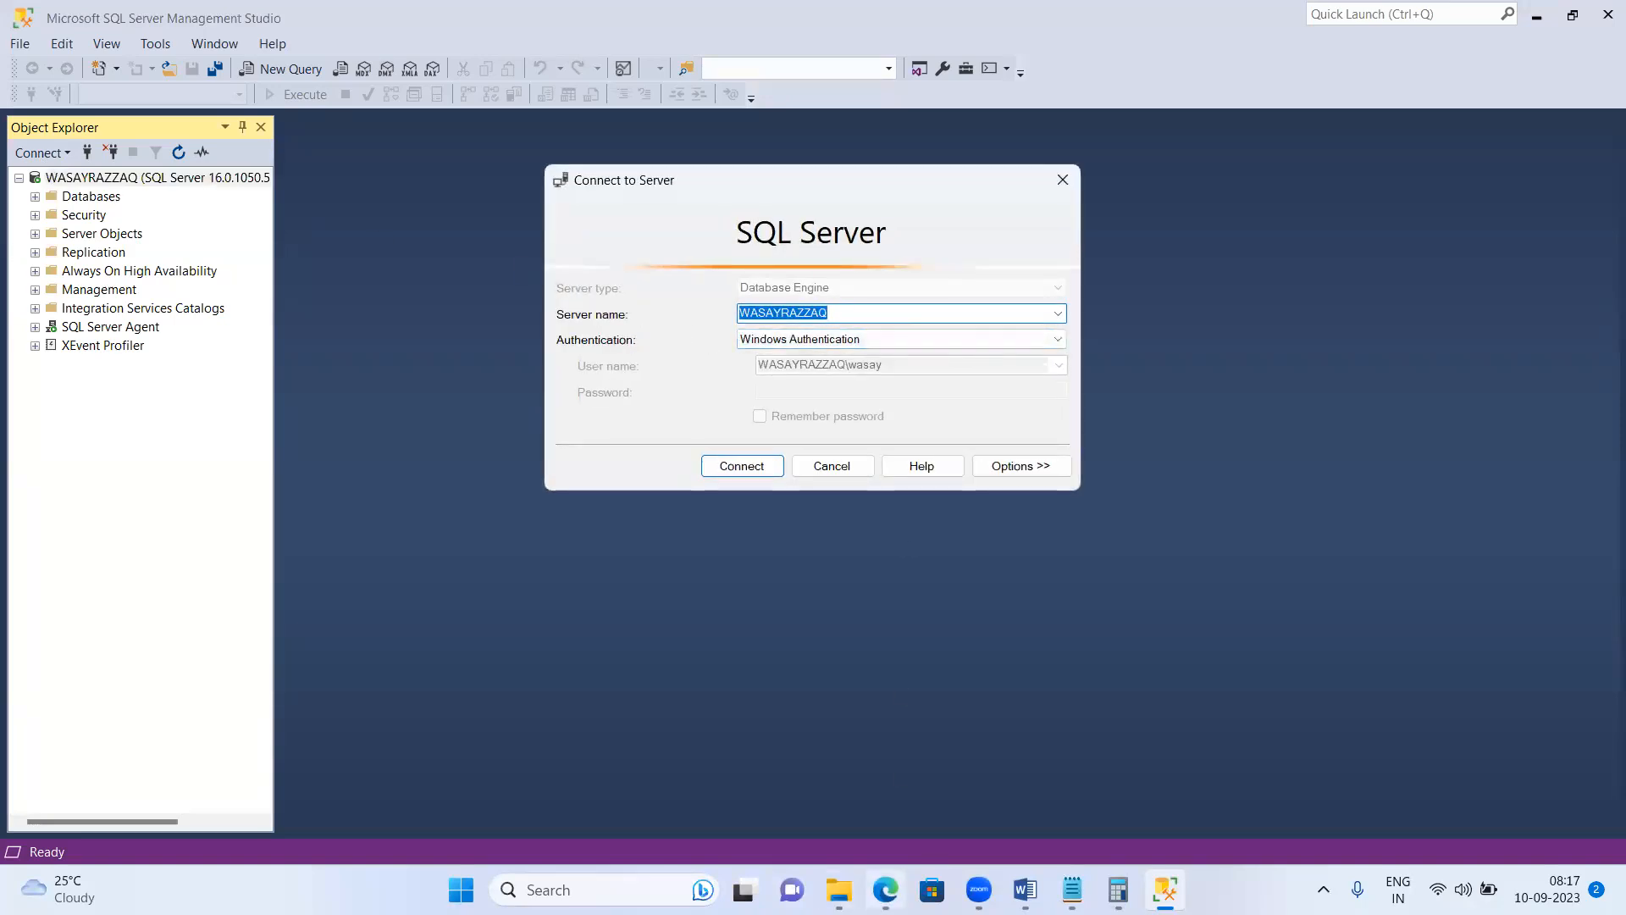
Set the server name to sqlserverinazure.database.windows.net, copied from the Azure database overview, and choose SQL Server Authentication.
click(886, 889)
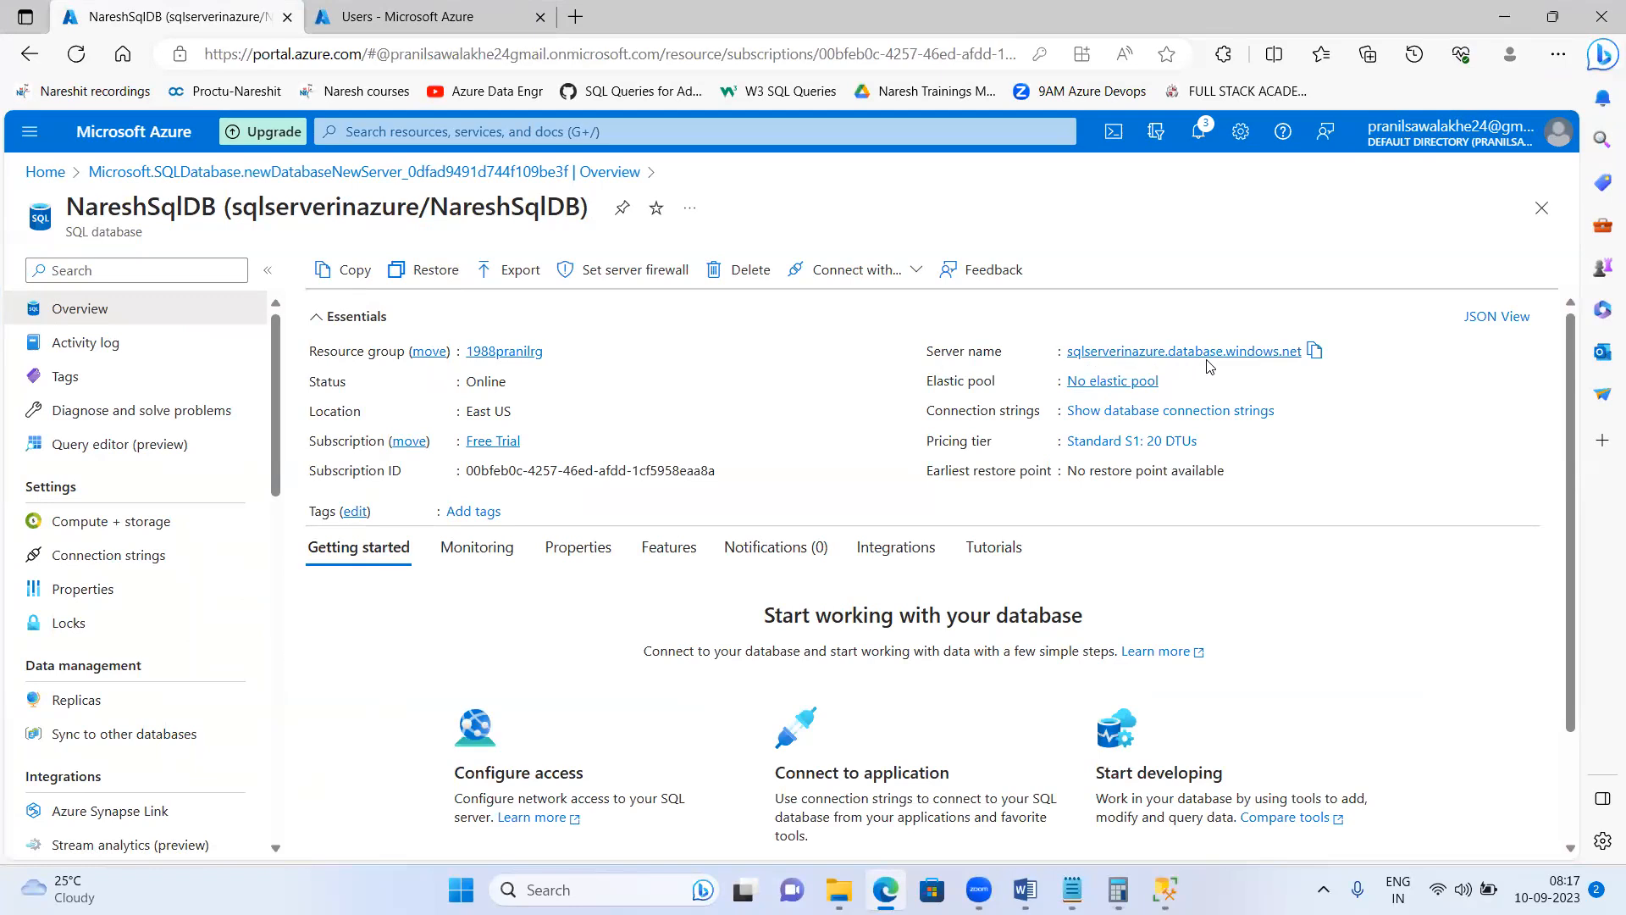
click(1317, 353)
click(1165, 889)
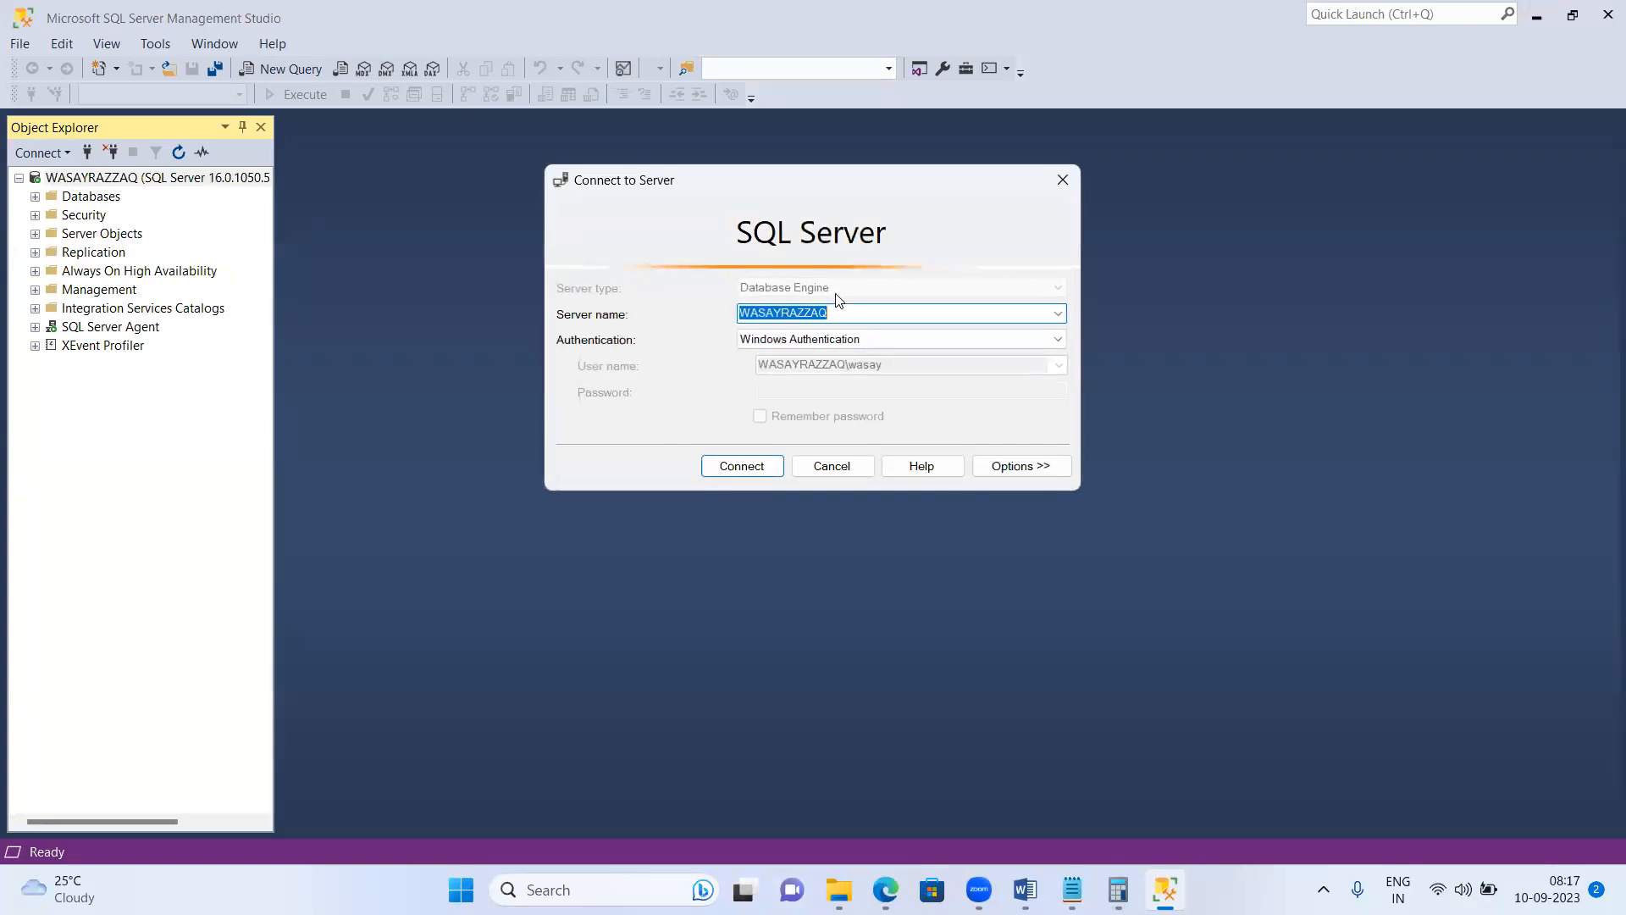
key(BackSpace)
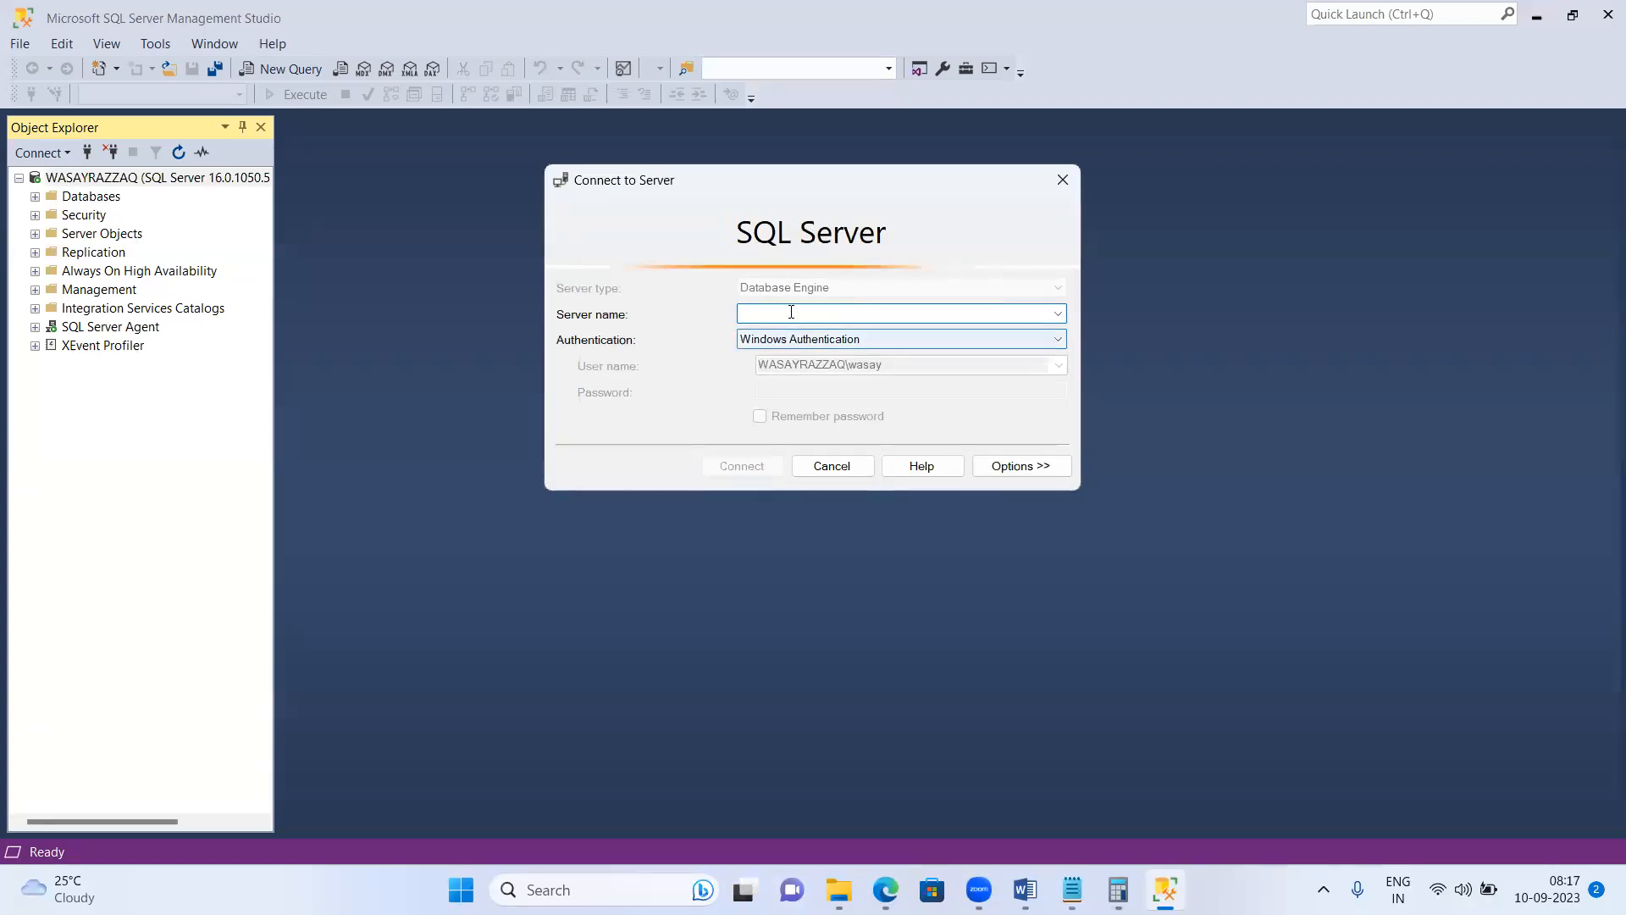
key(ctrl+v)
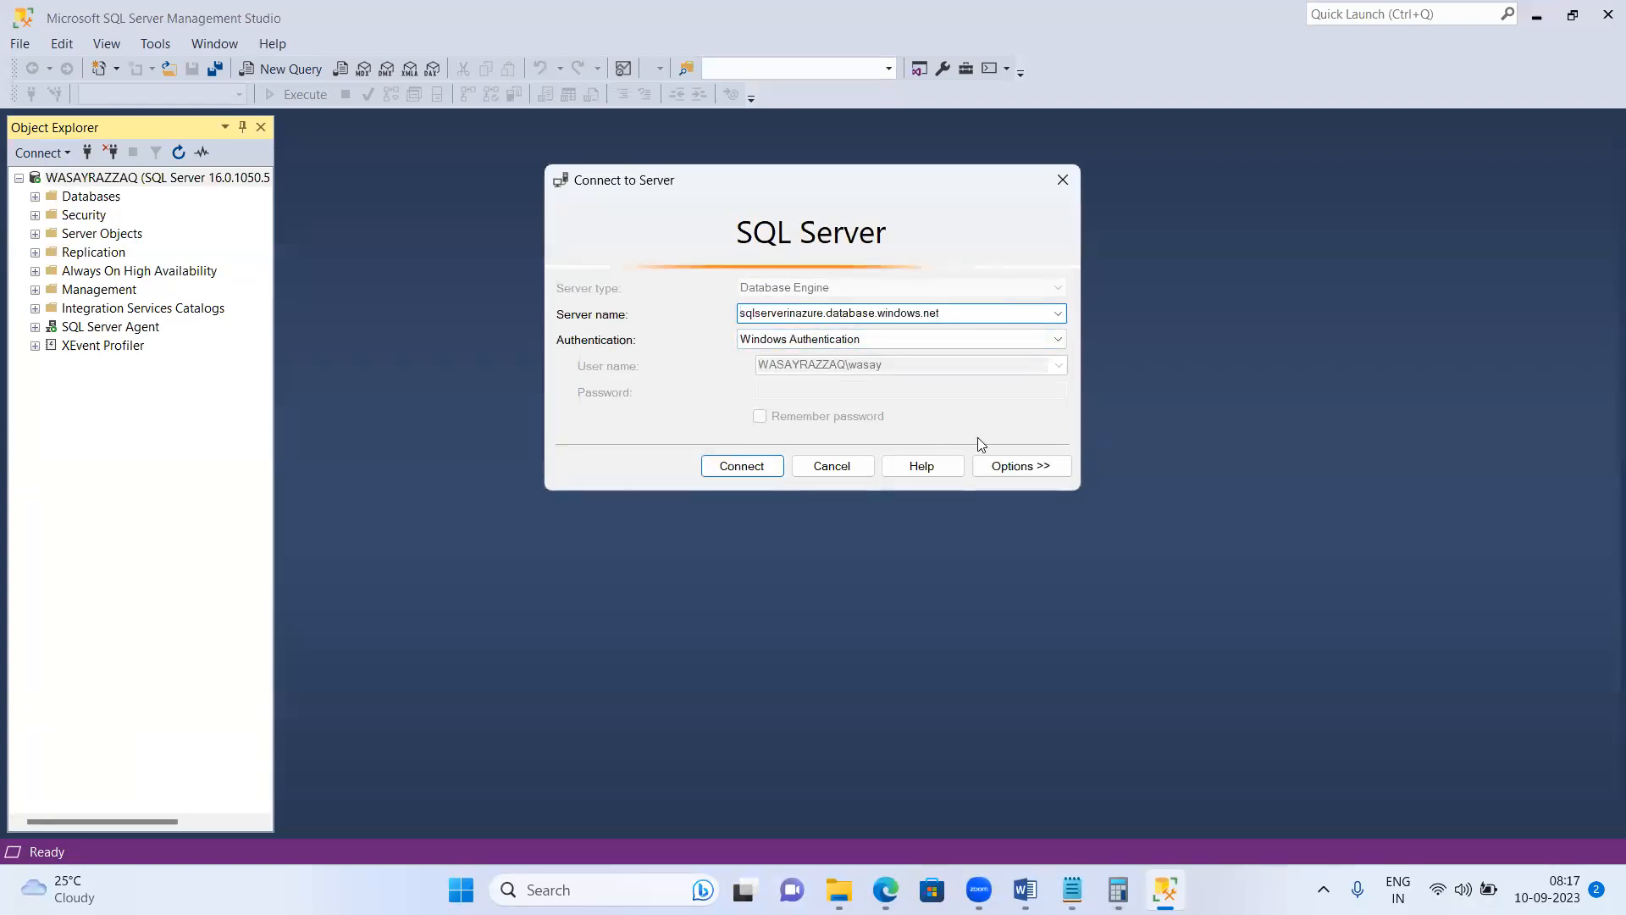
click(1011, 340)
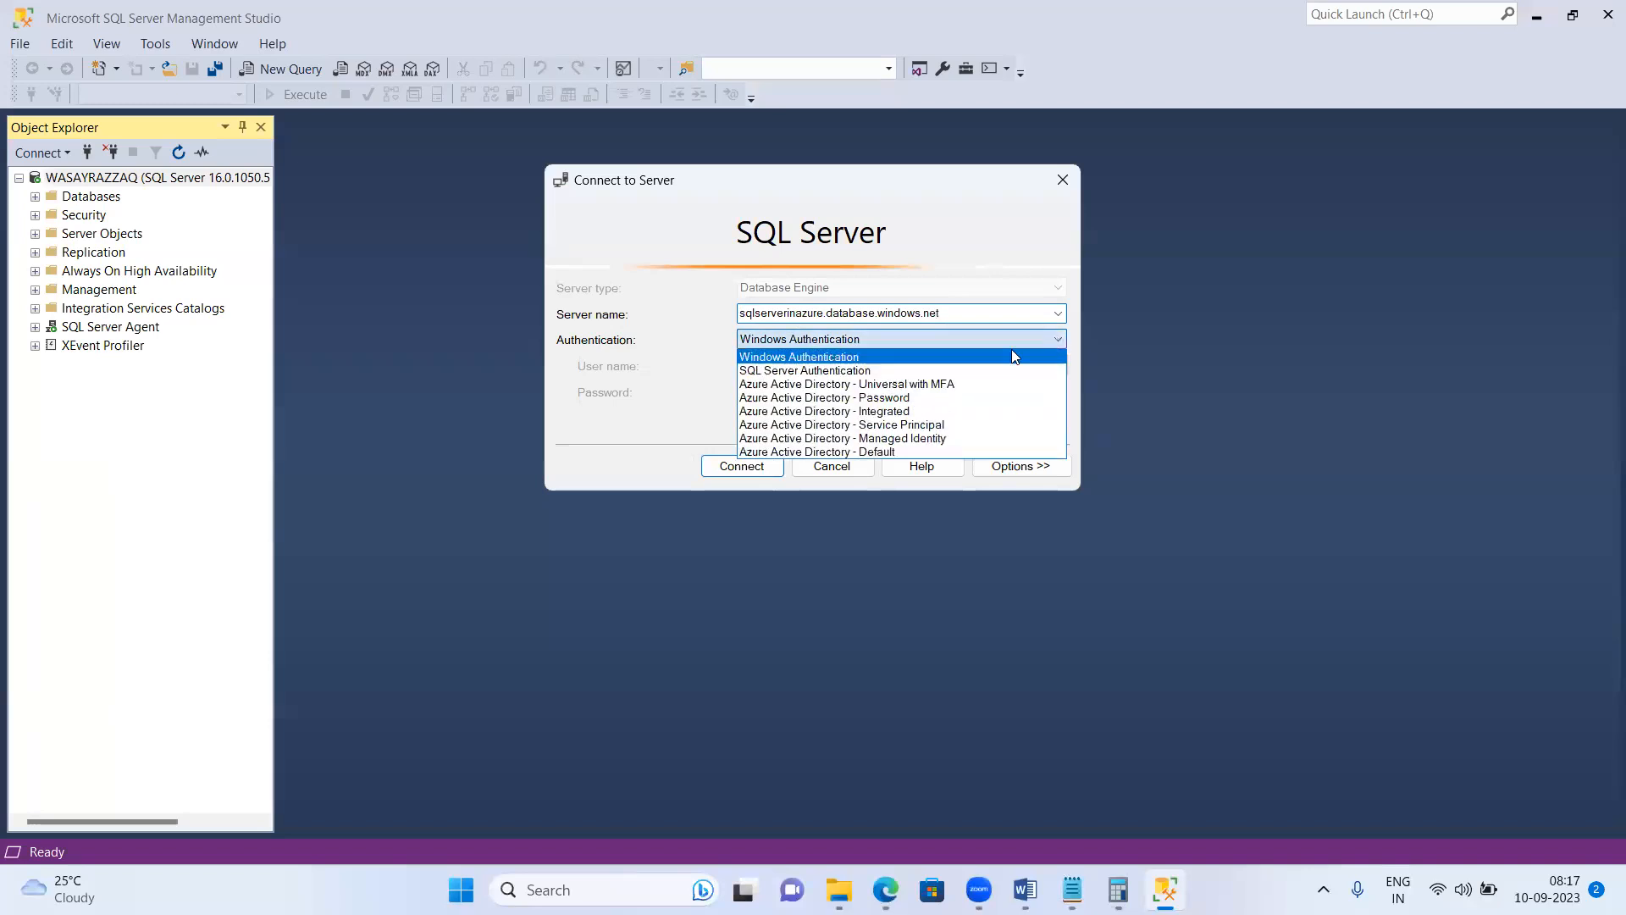
click(914, 371)
Fill in the login with the server admin name recorded in the Notepad database details.
click(813, 363)
click(1071, 886)
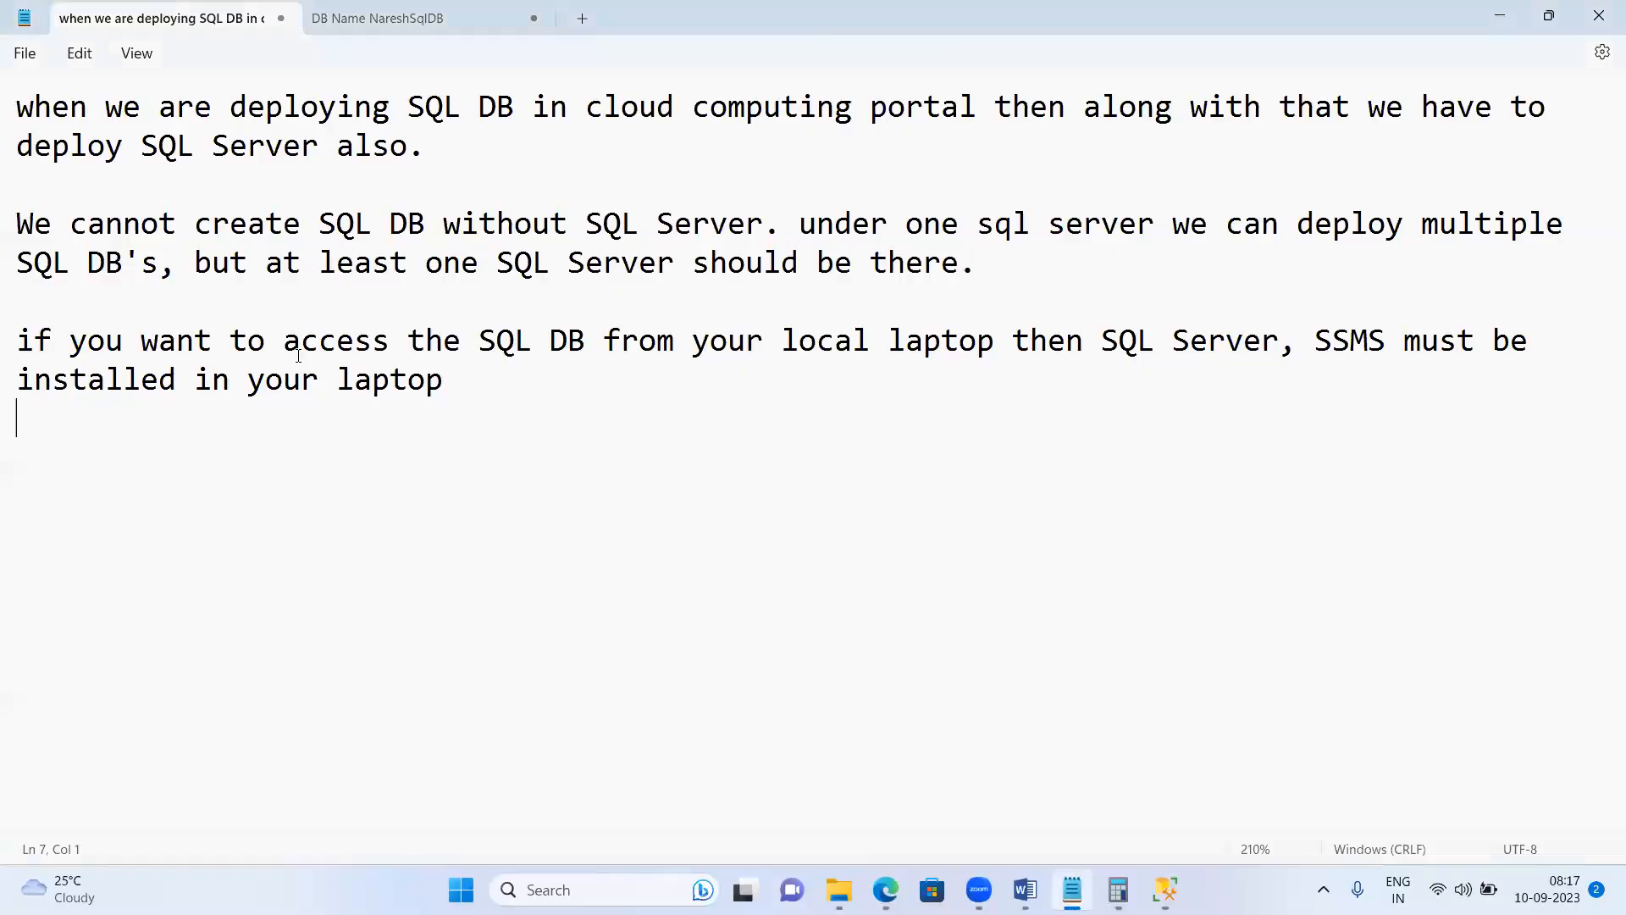
click(379, 18)
click(228, 177)
drag(126, 179, 356, 182)
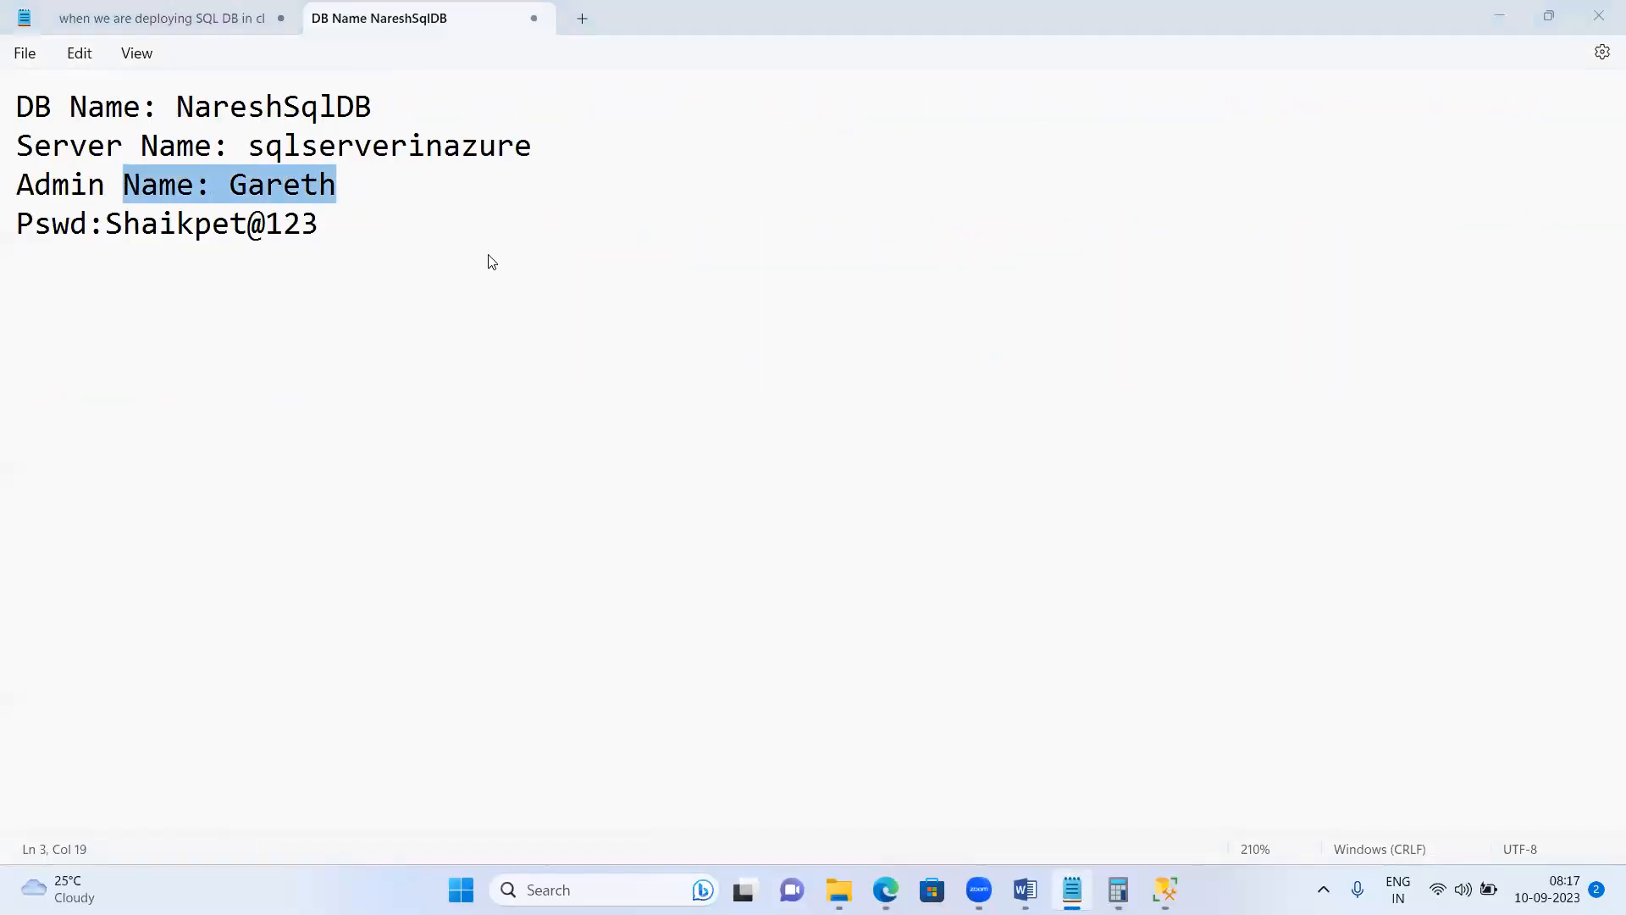
key(alt+Tab)
key(alt+Tab)
Copy the admin password from the Notepad details into the password field and connect to the Azure SQL server.
drag(105, 222, 319, 220)
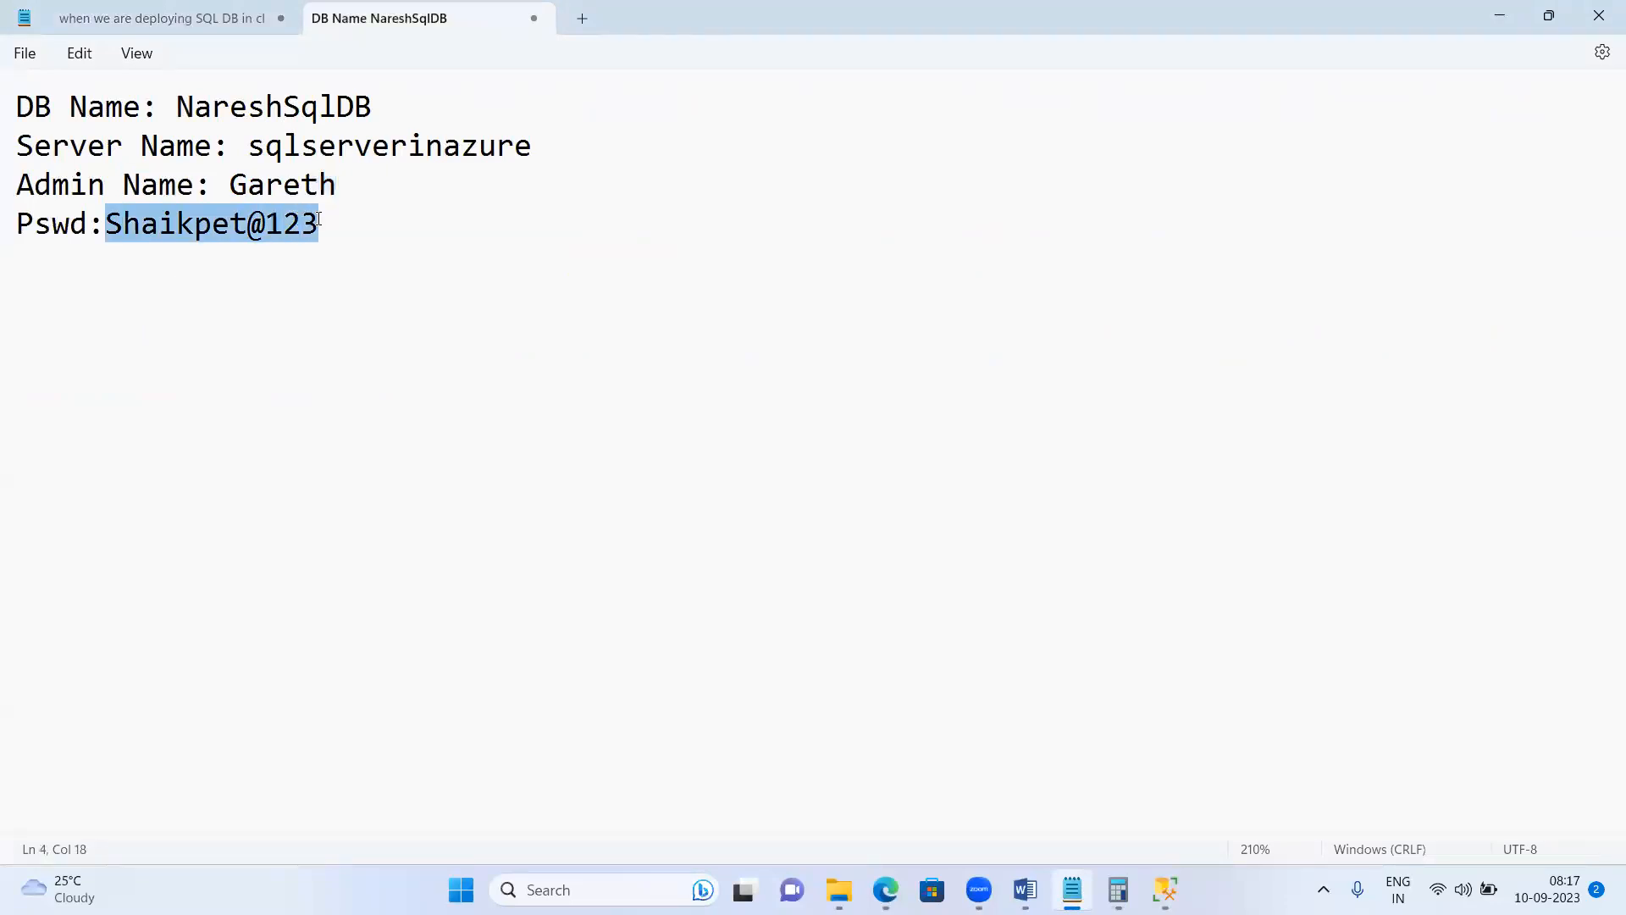
key(ctrl+c)
key(alt+Tab)
click(772, 390)
key(ctrl+v)
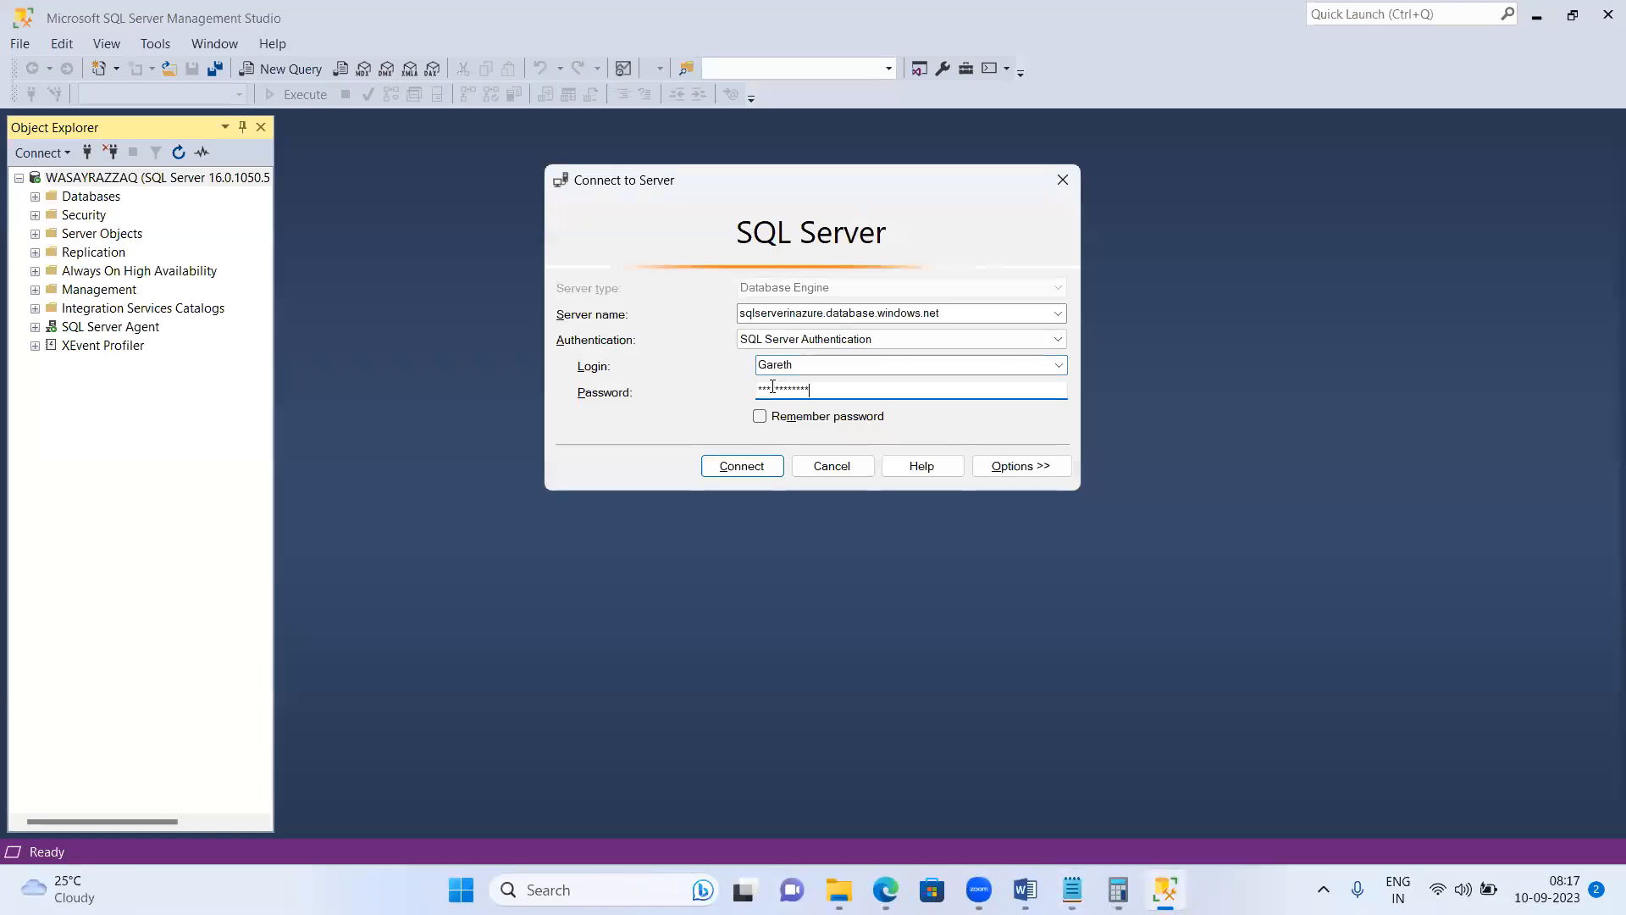
click(760, 473)
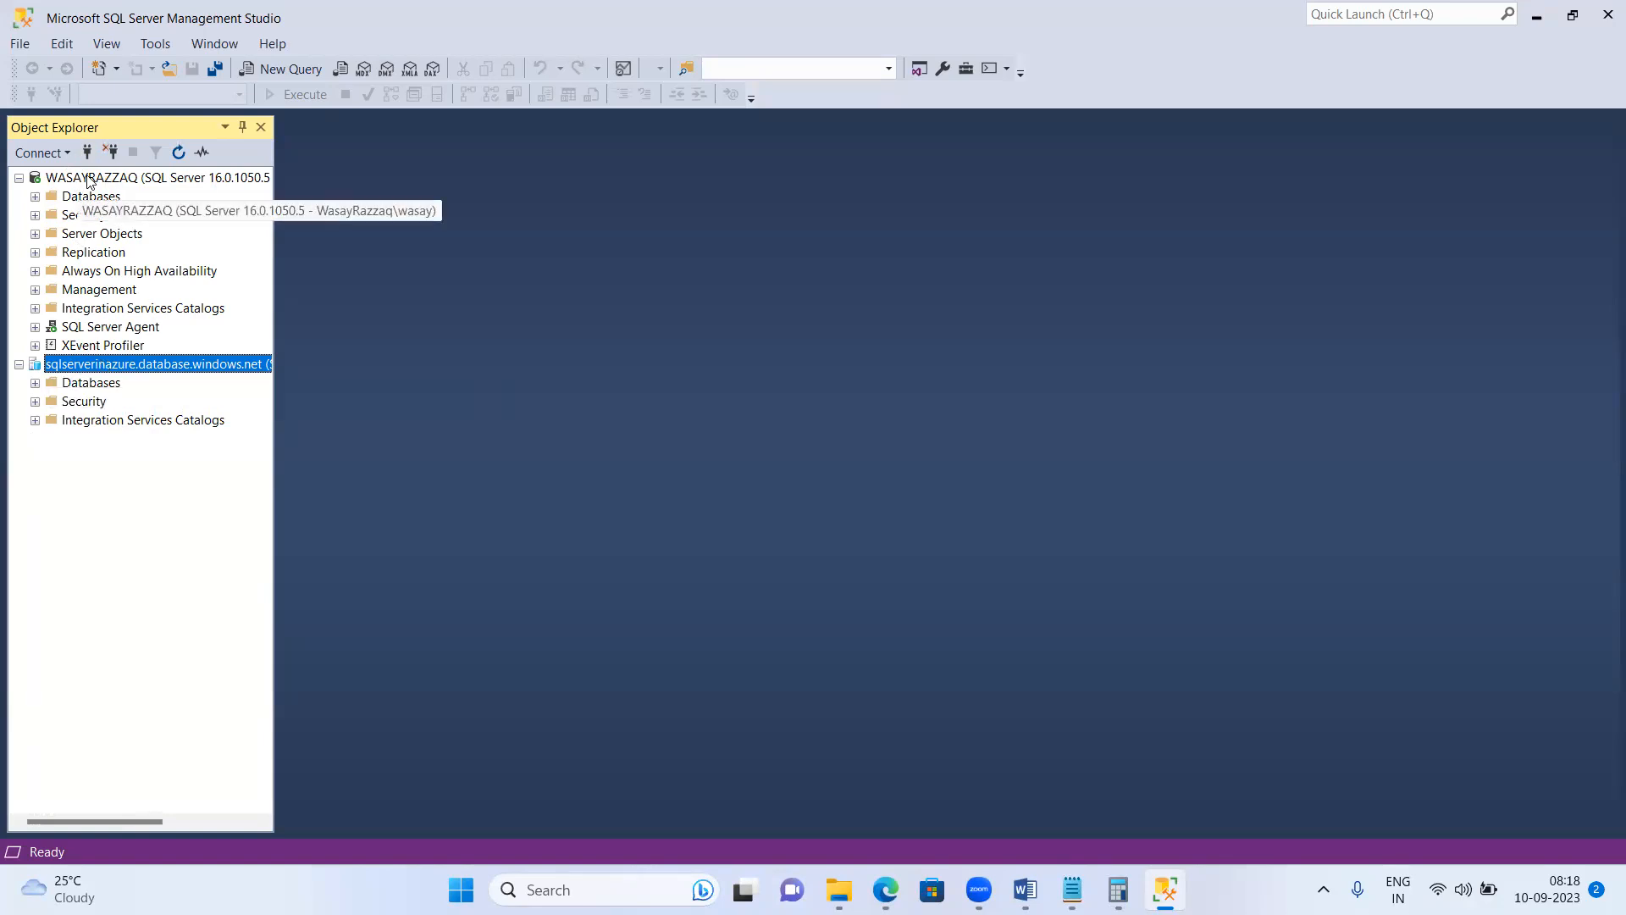
Expand Databases, NareshSqlDB and its Tables folder under the Azure server, and examine the system and external table folders.
click(35, 384)
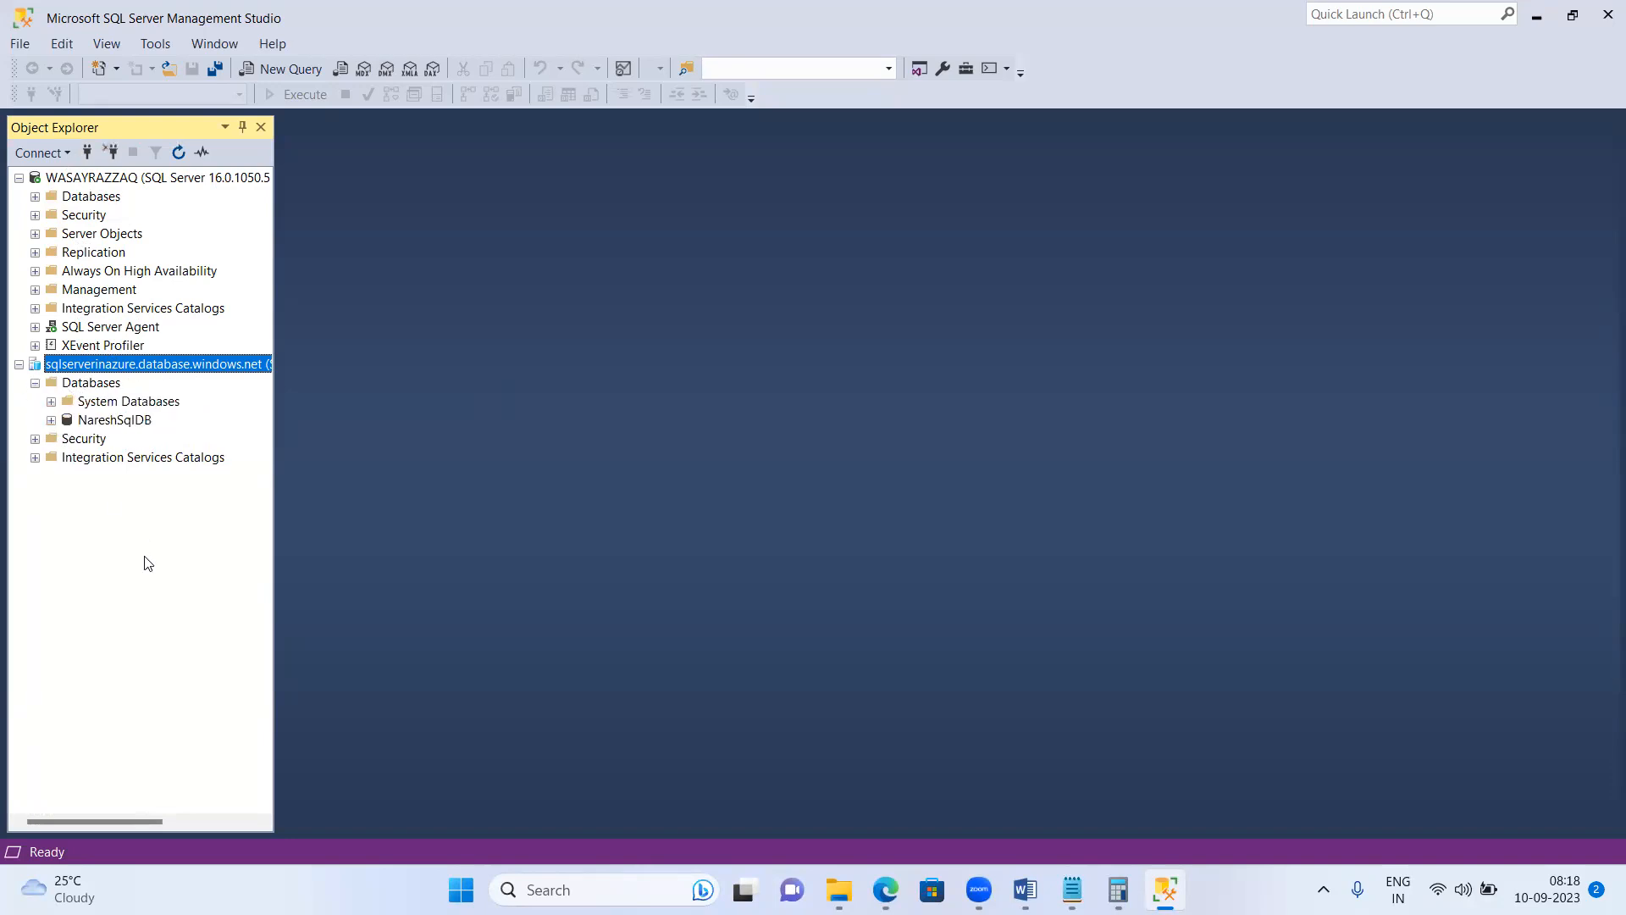
click(97, 423)
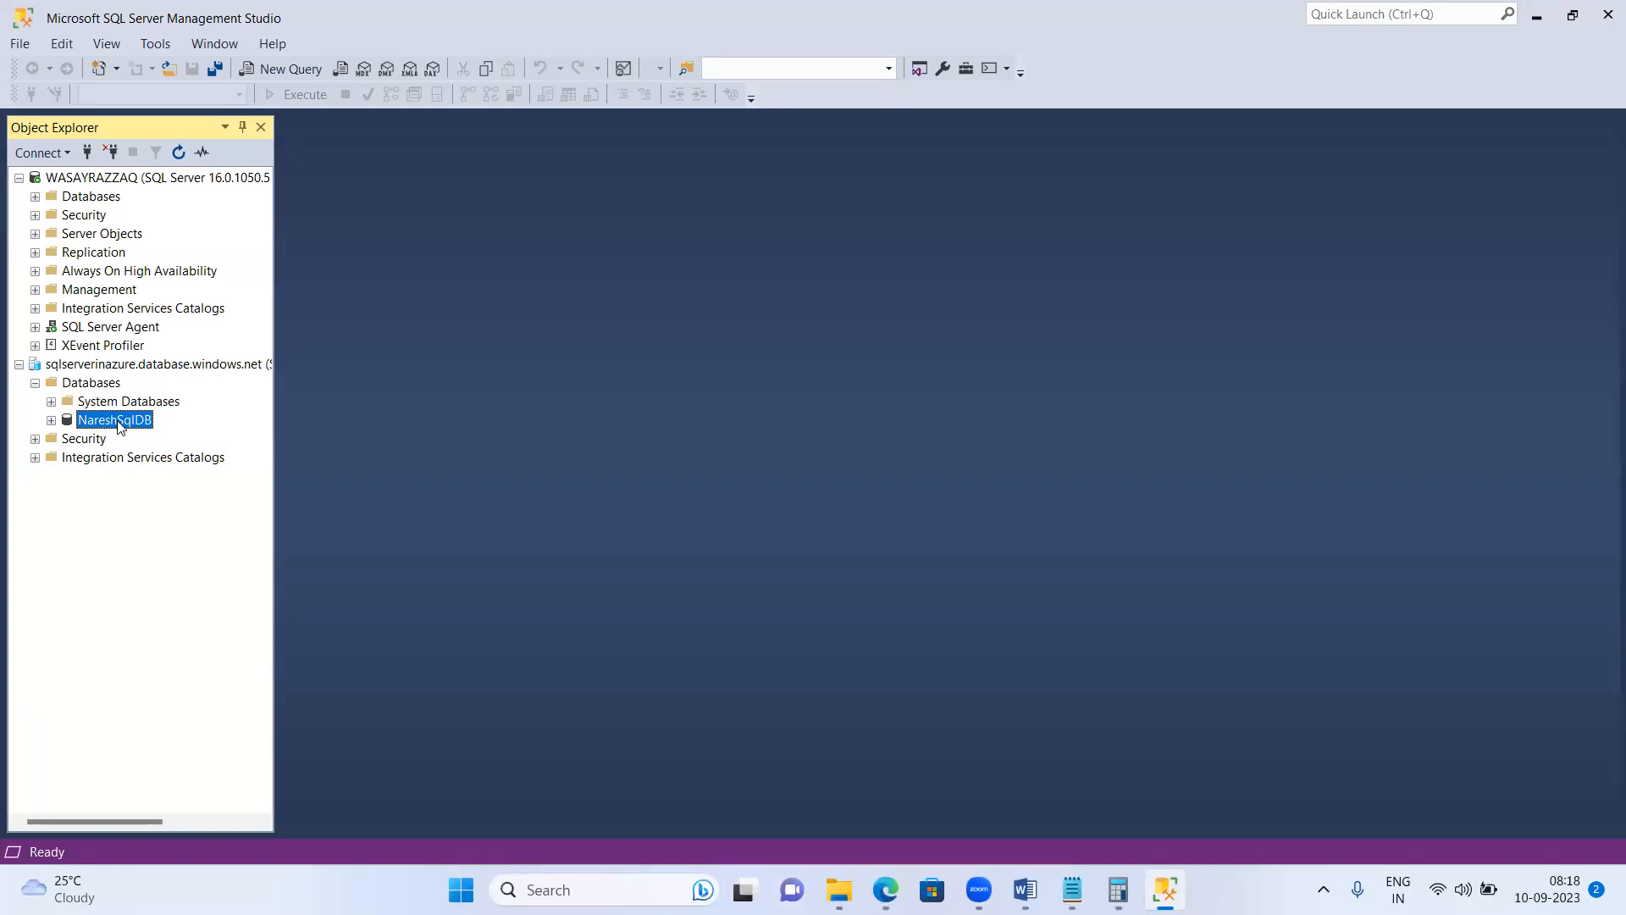
click(51, 421)
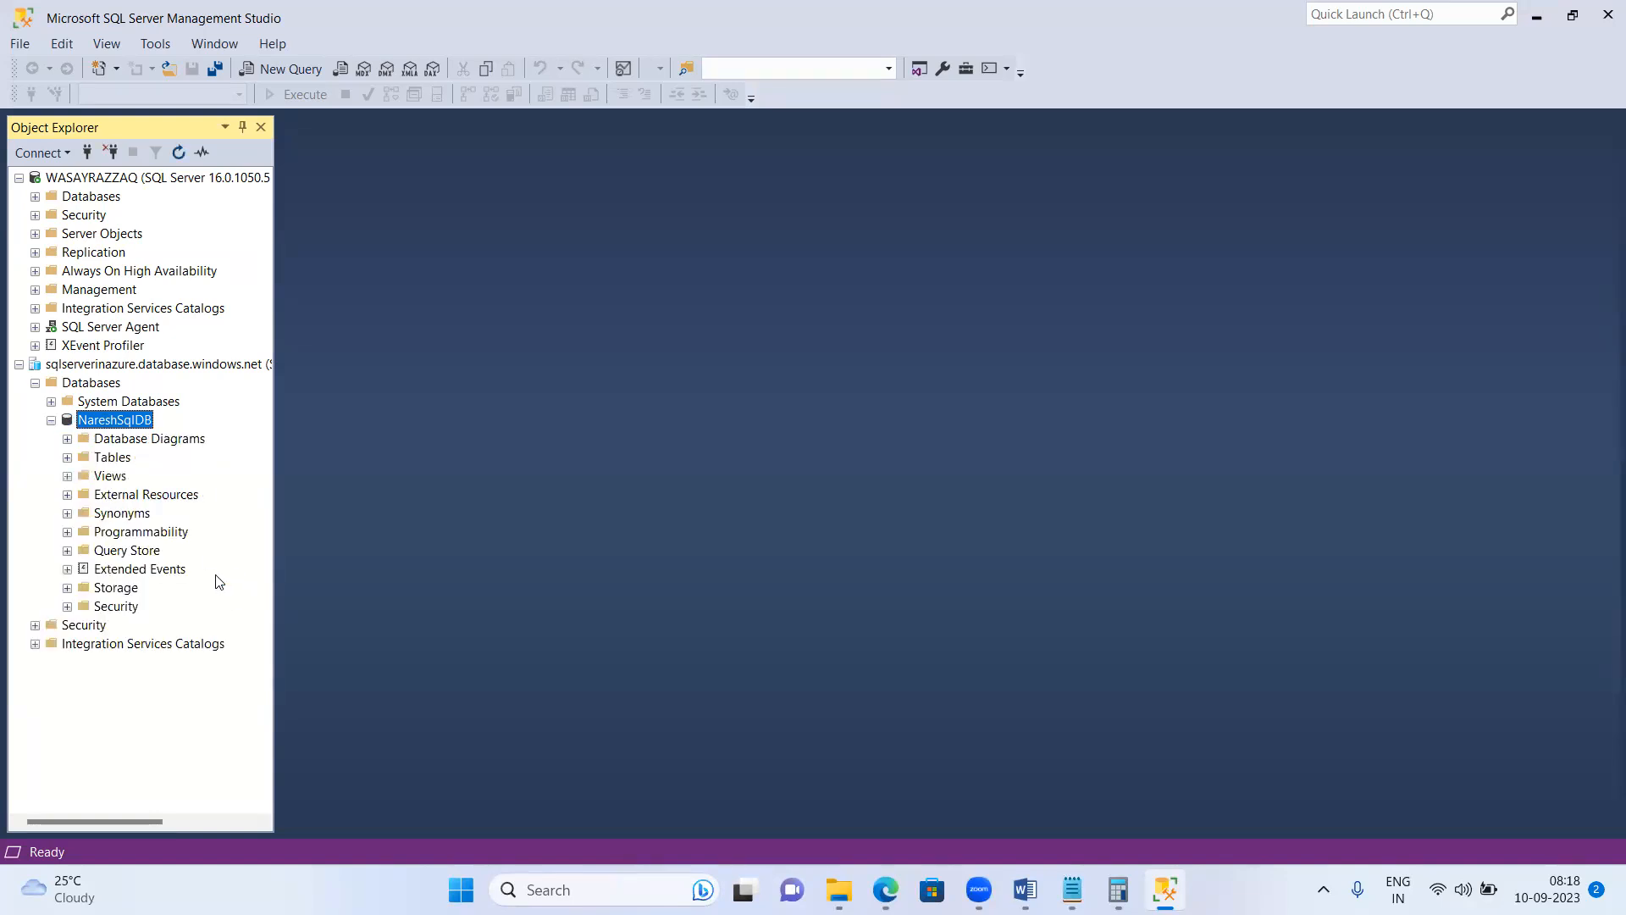
click(67, 459)
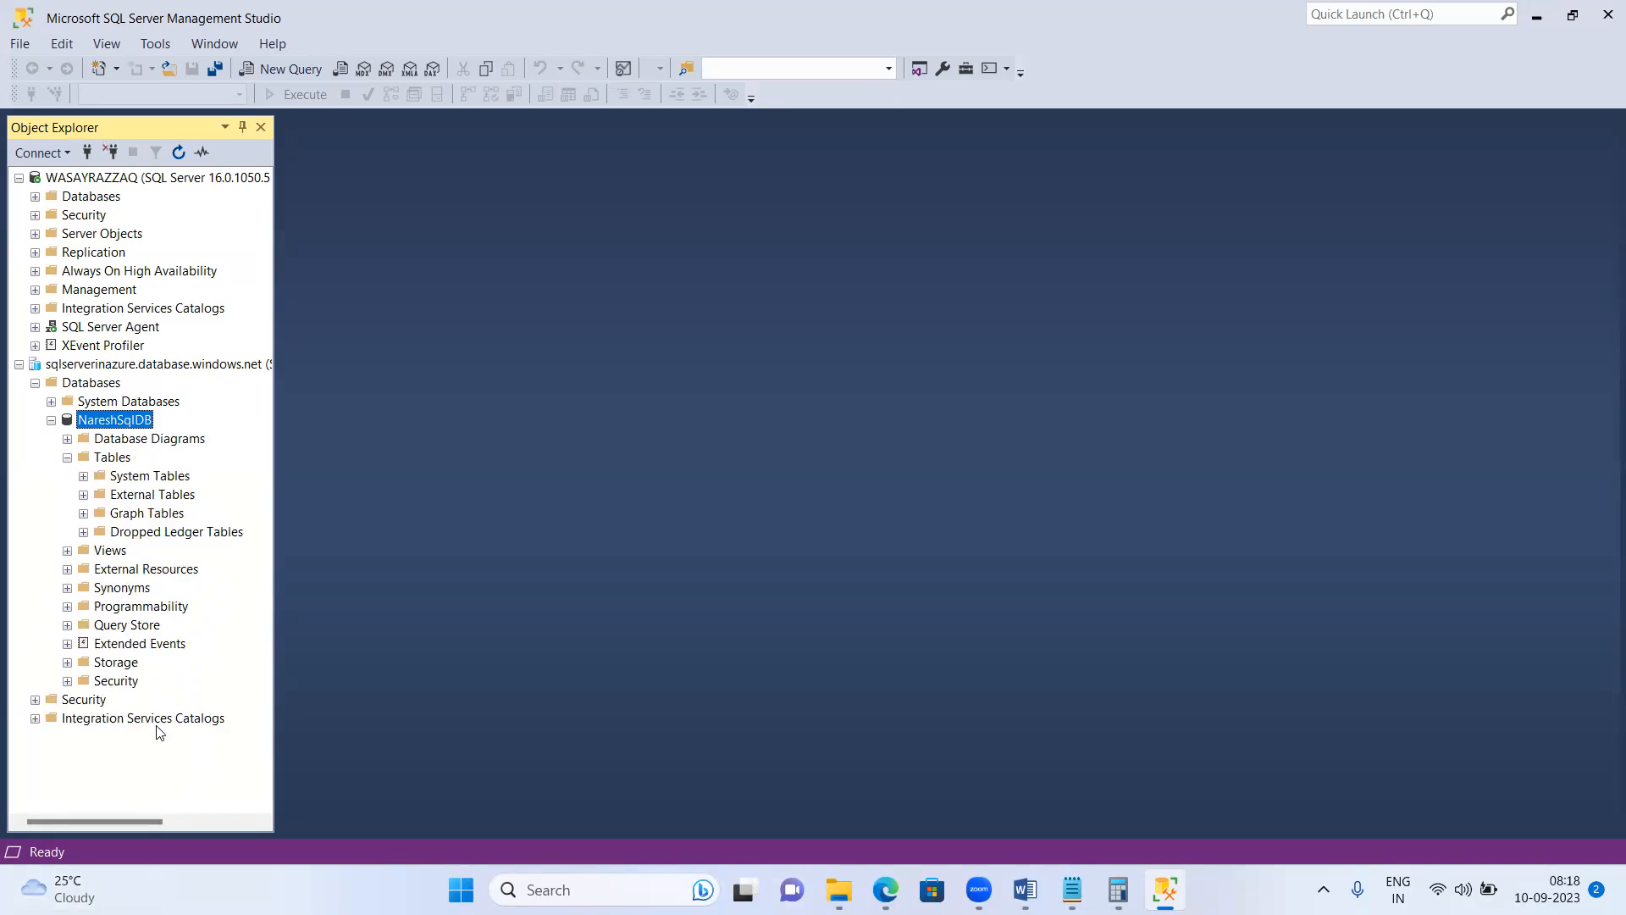
click(144, 479)
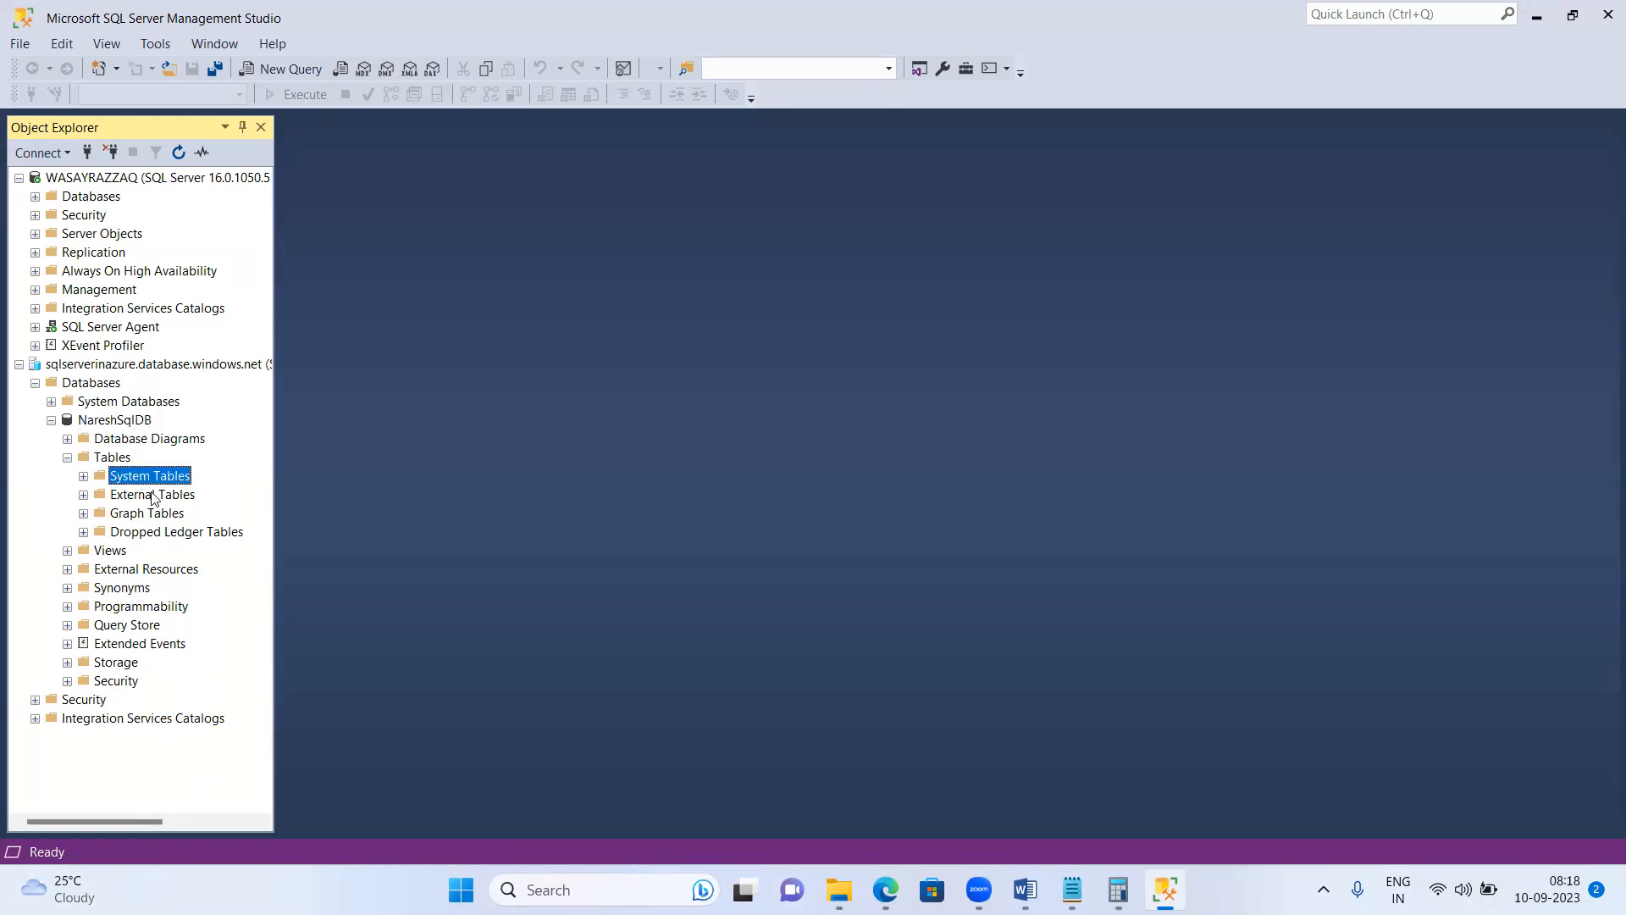
click(154, 495)
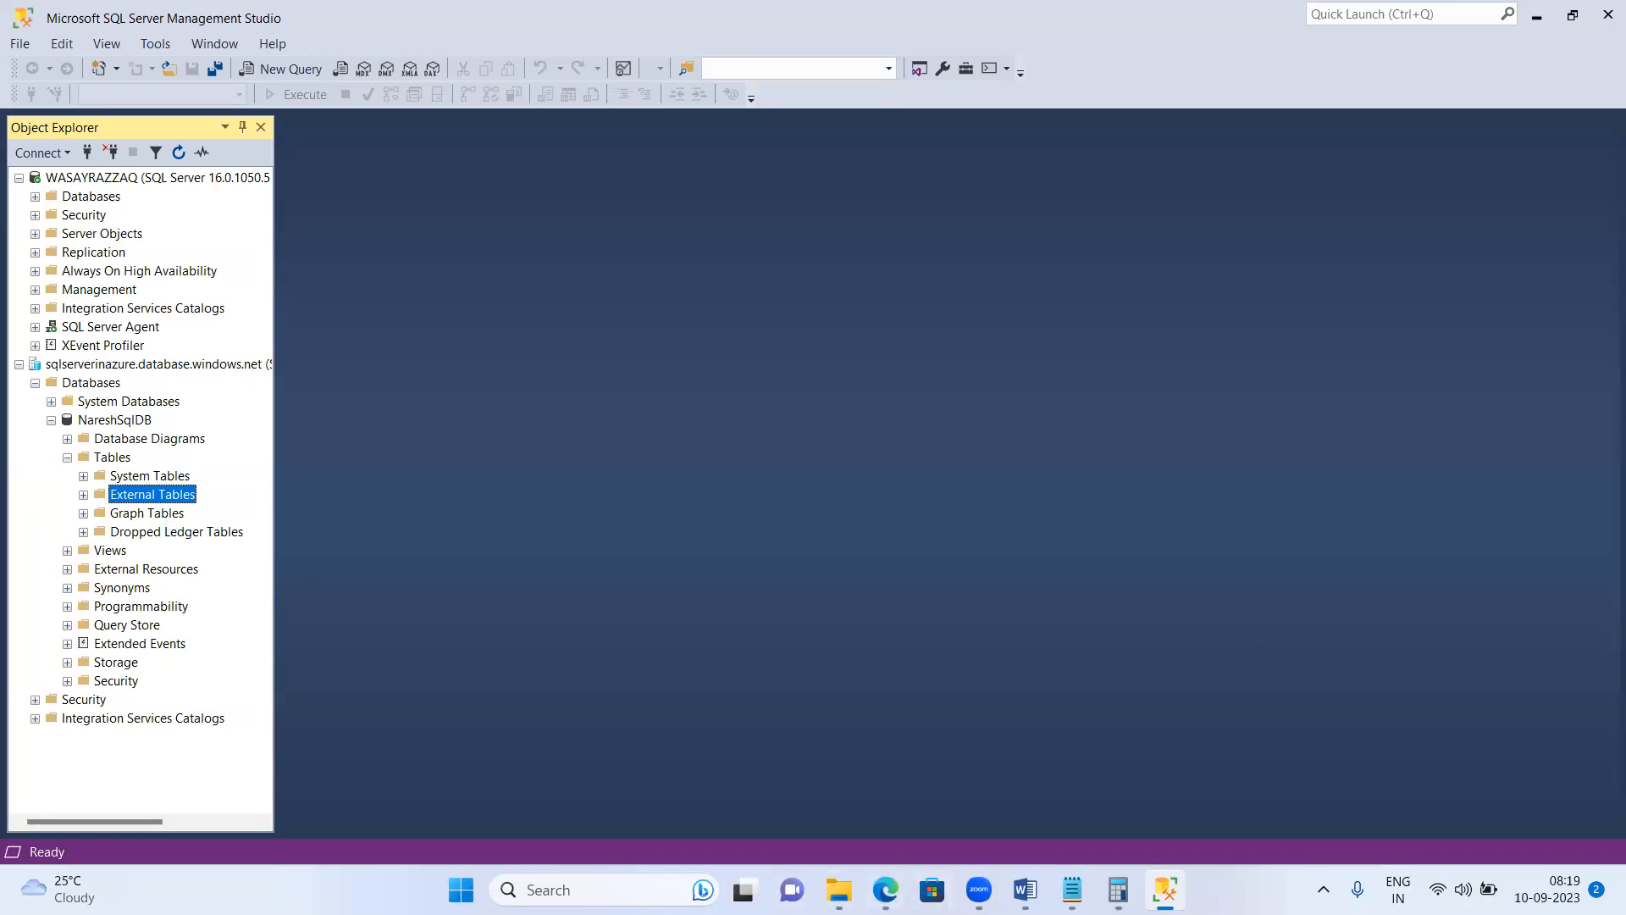
Locate the Sample Queries.sql attachment in the Word study material, and open a new query on NareshSqlDB in SQL Server Management Studio.
click(1026, 889)
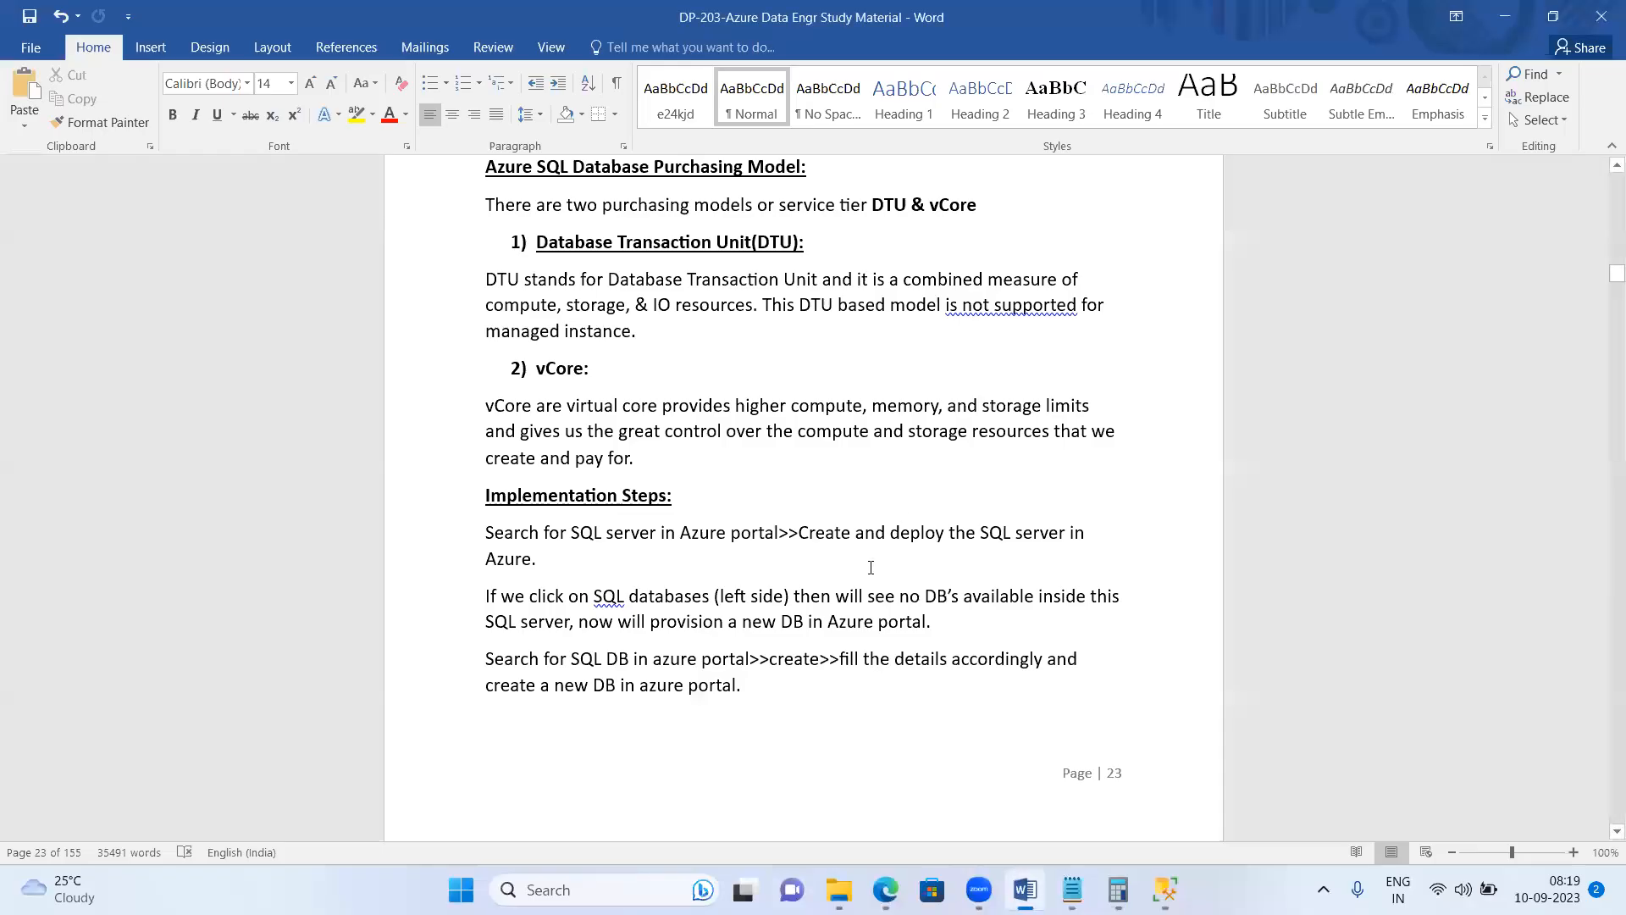
scroll(871, 568, down, 10)
scroll(864, 593, down, 1)
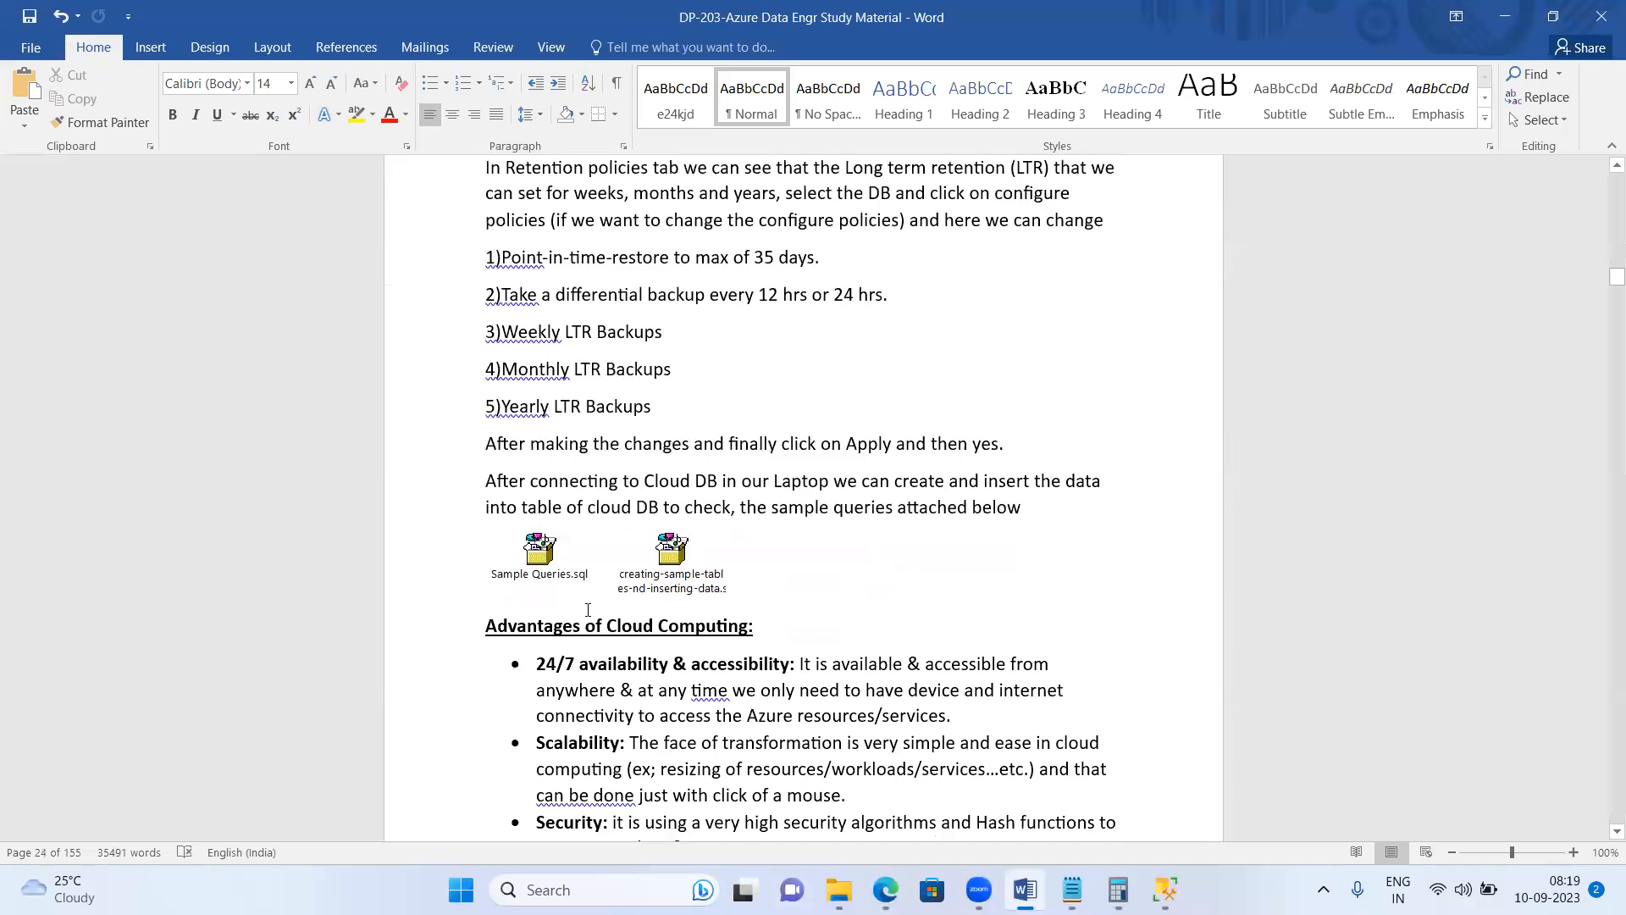
click(543, 561)
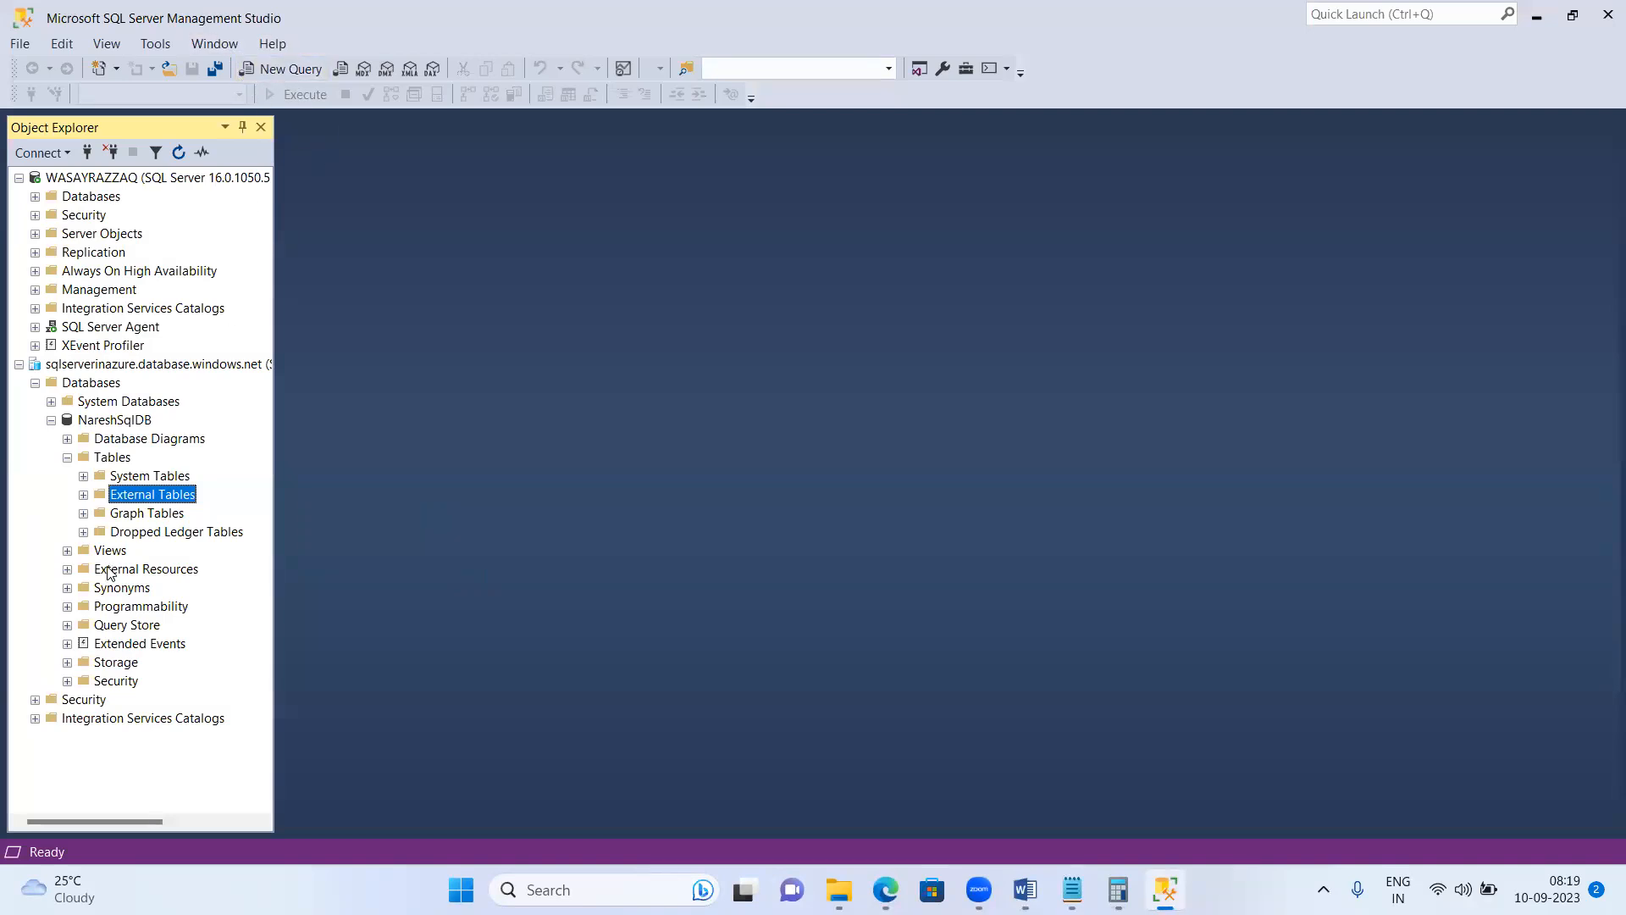
click(117, 423)
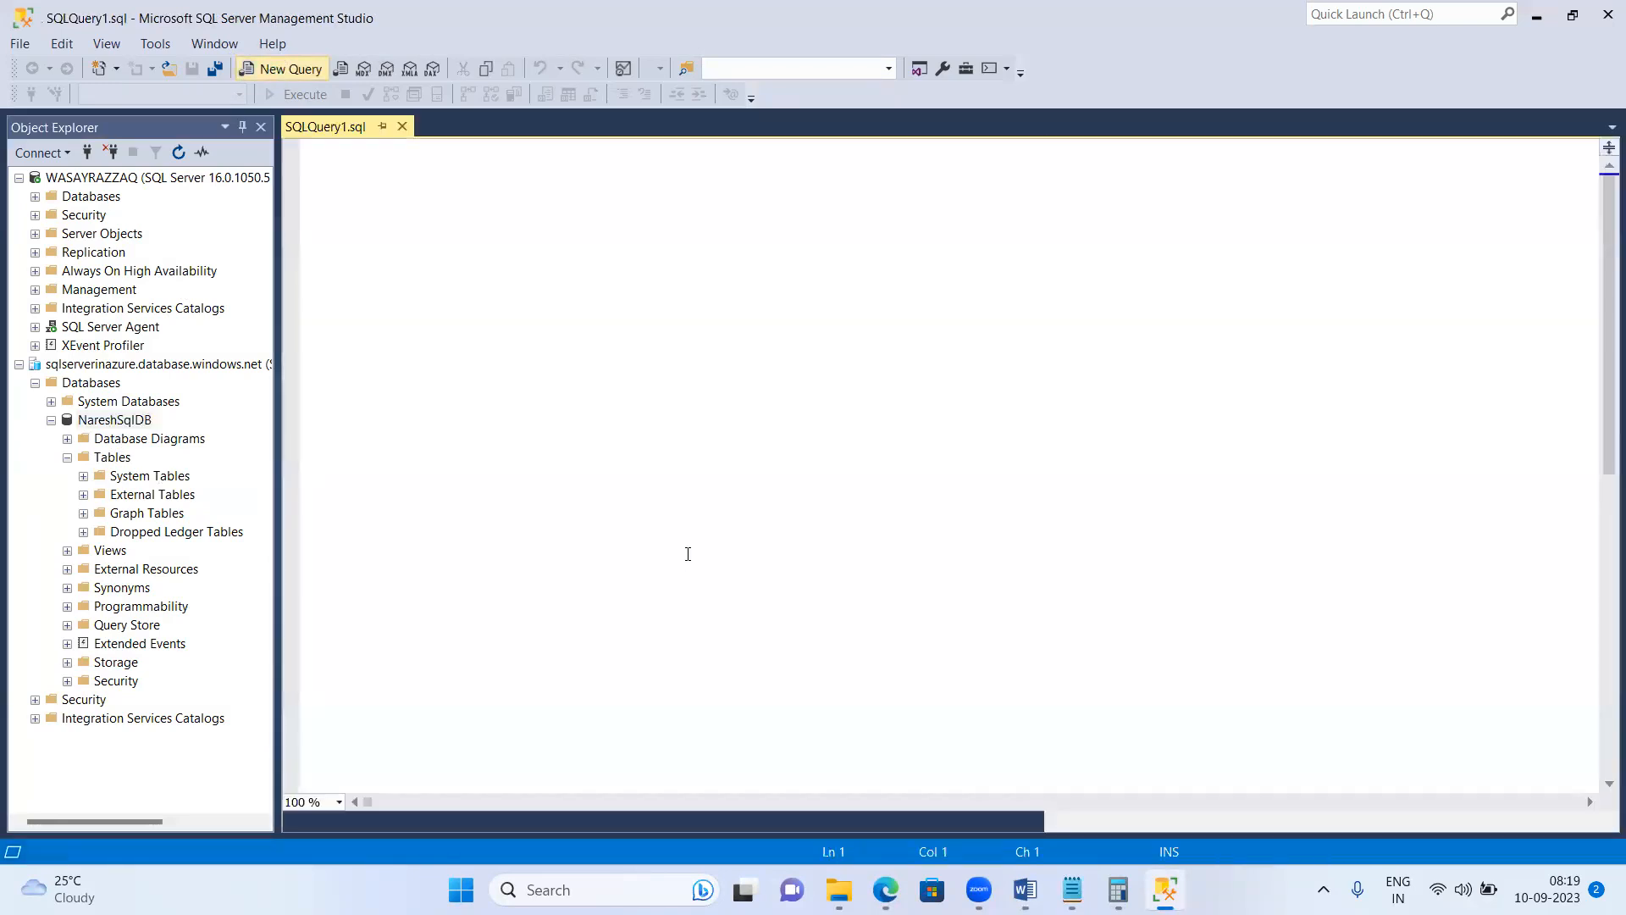
Switch to the Word study material and open the embedded Sample Queries.sql with SSMS 19, just this once.
click(1025, 889)
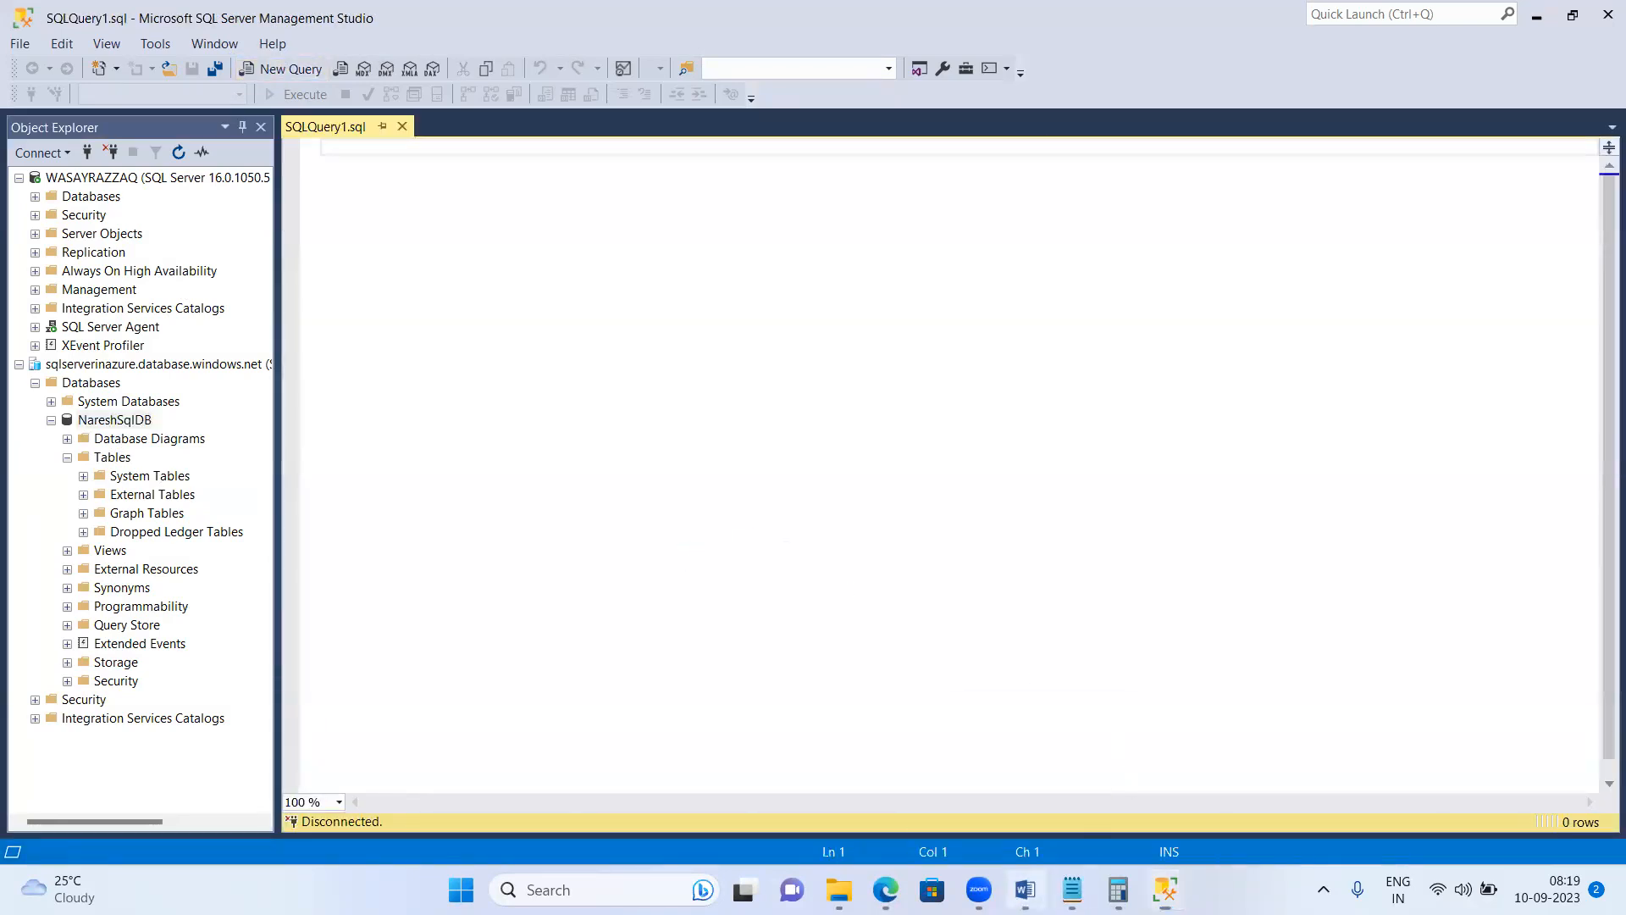
double_click(547, 569)
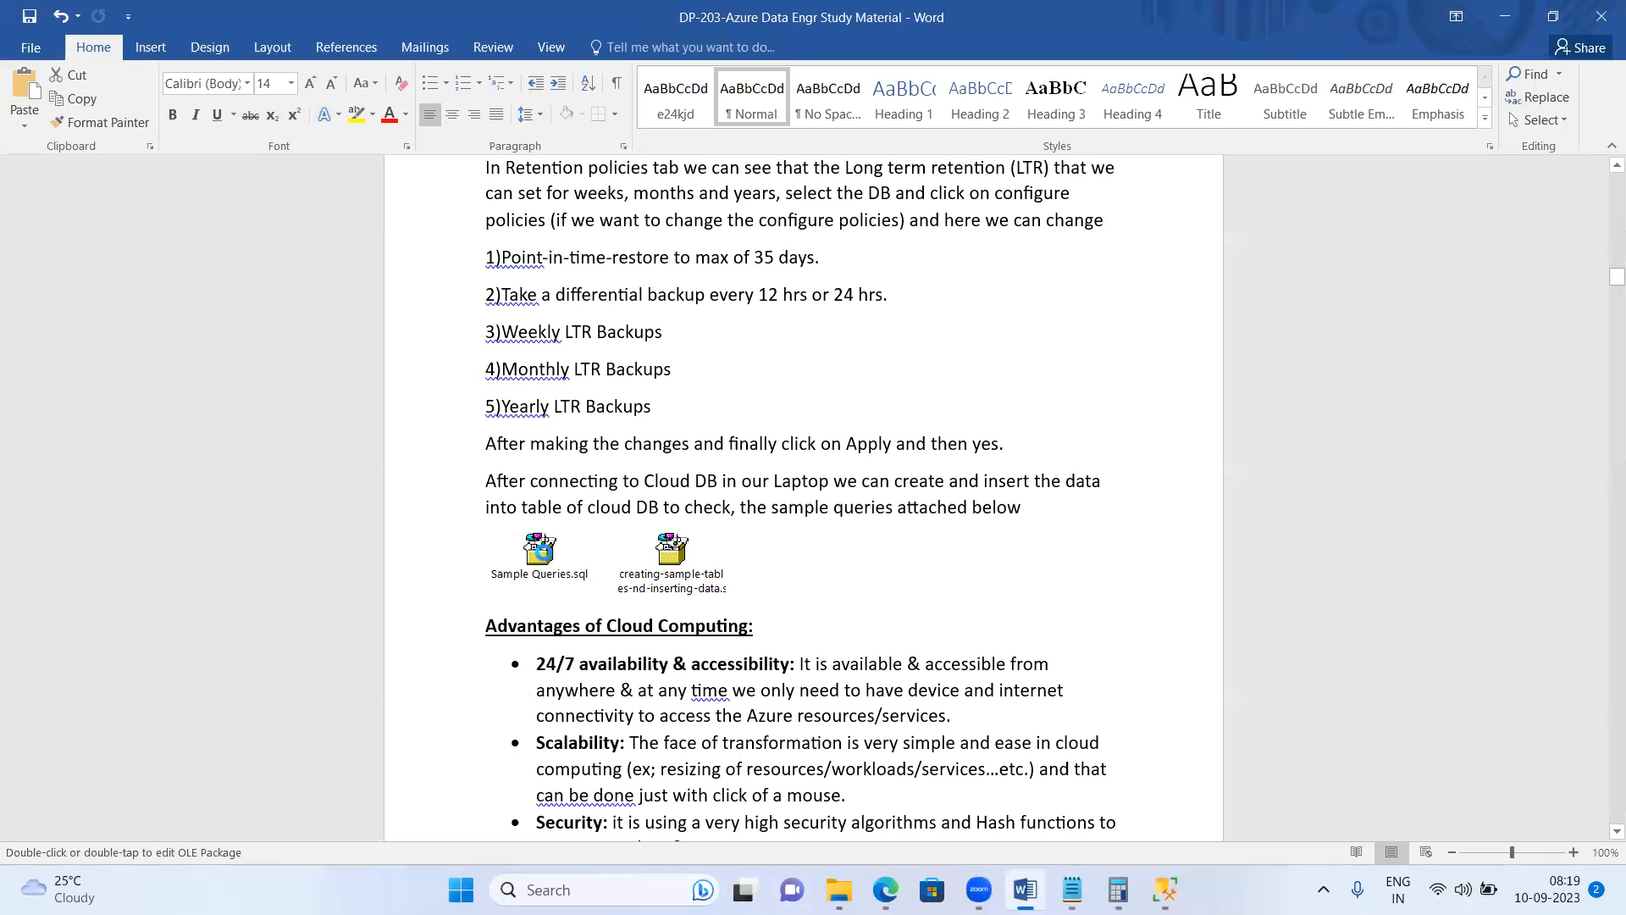
click(887, 442)
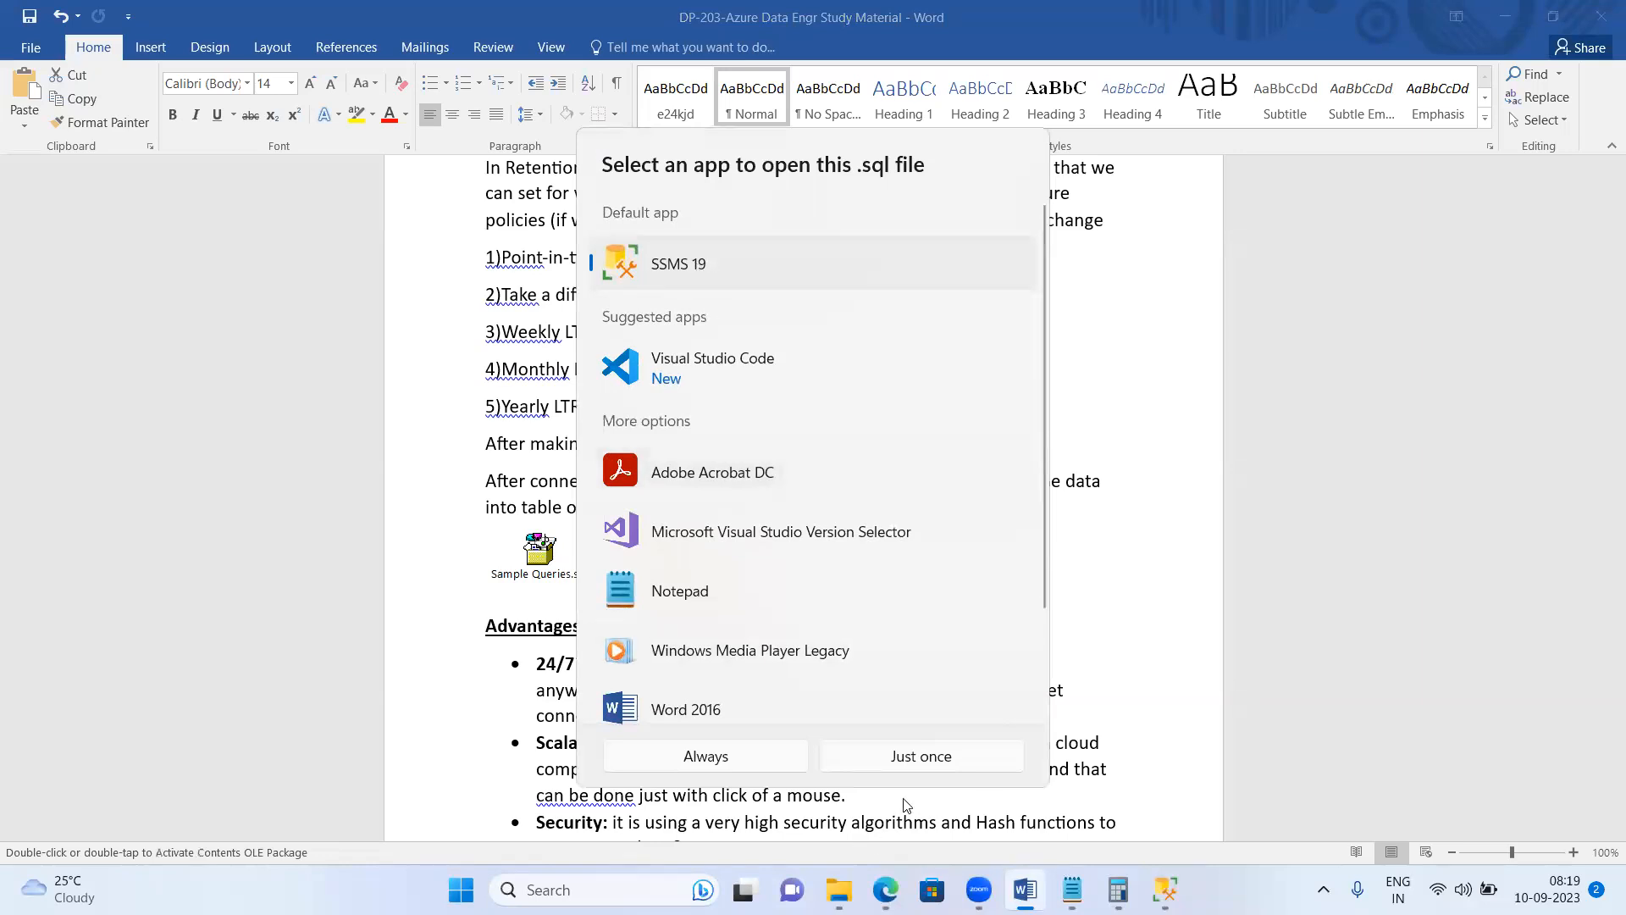
click(925, 758)
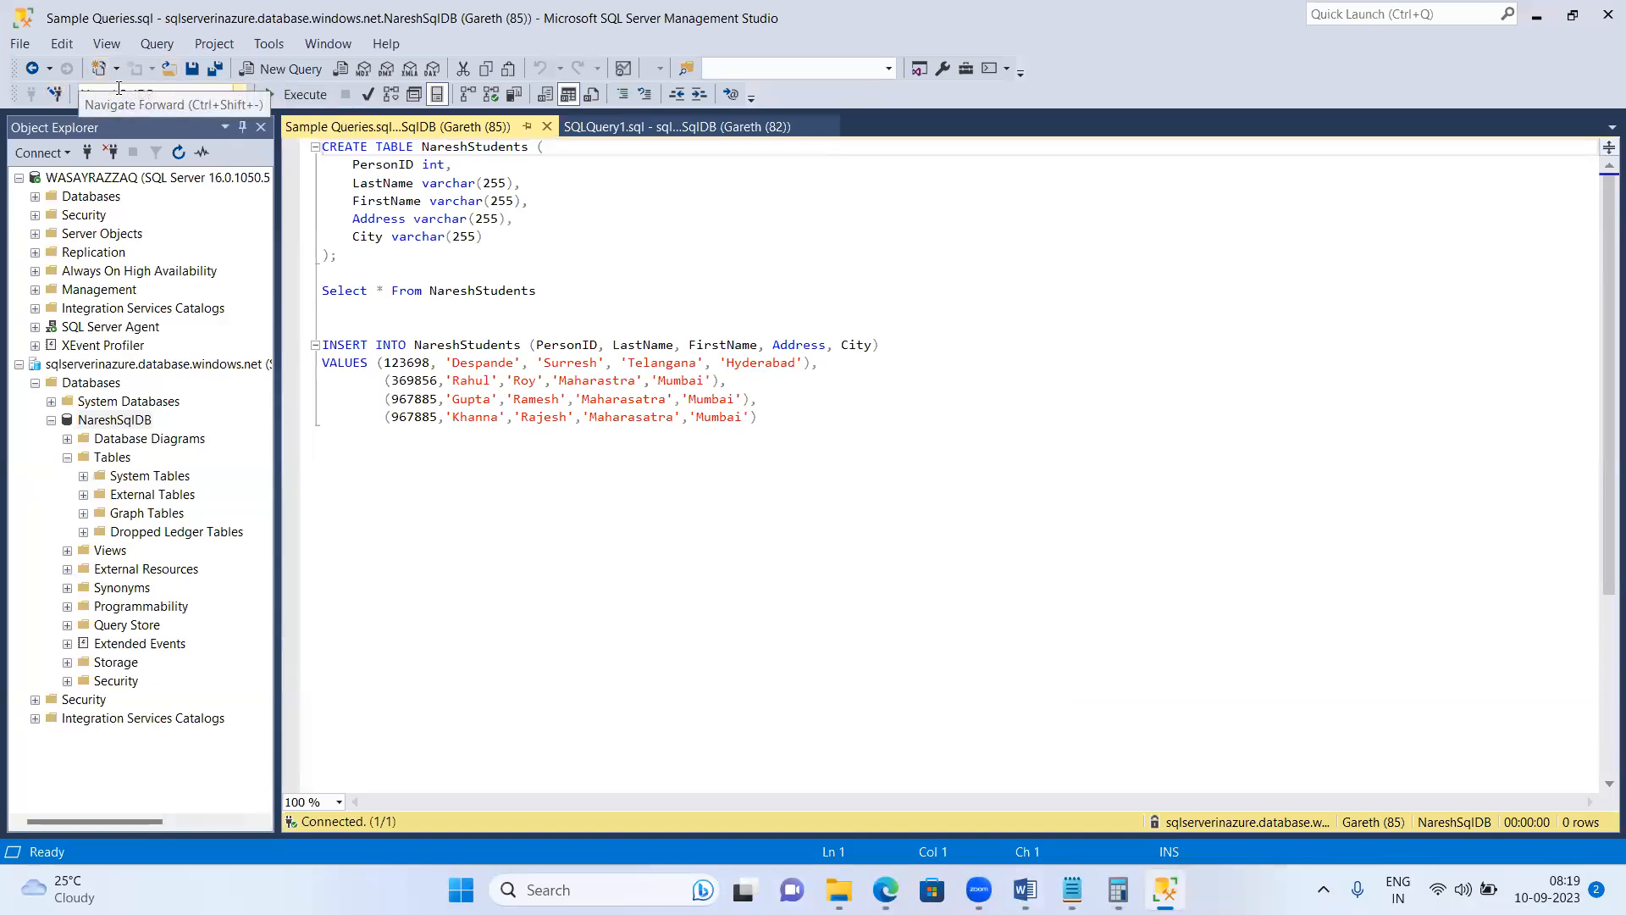
Highlight the CREATE TABLE NareshStudents statement and refresh the Tables folder of NareshSqlDB to check its existing tables.
click(347, 255)
key(shift+Up)
key(shift+Up)
key(shift+Up)
key(shift+Up)
key(shift+Up)
key(shift+Up)
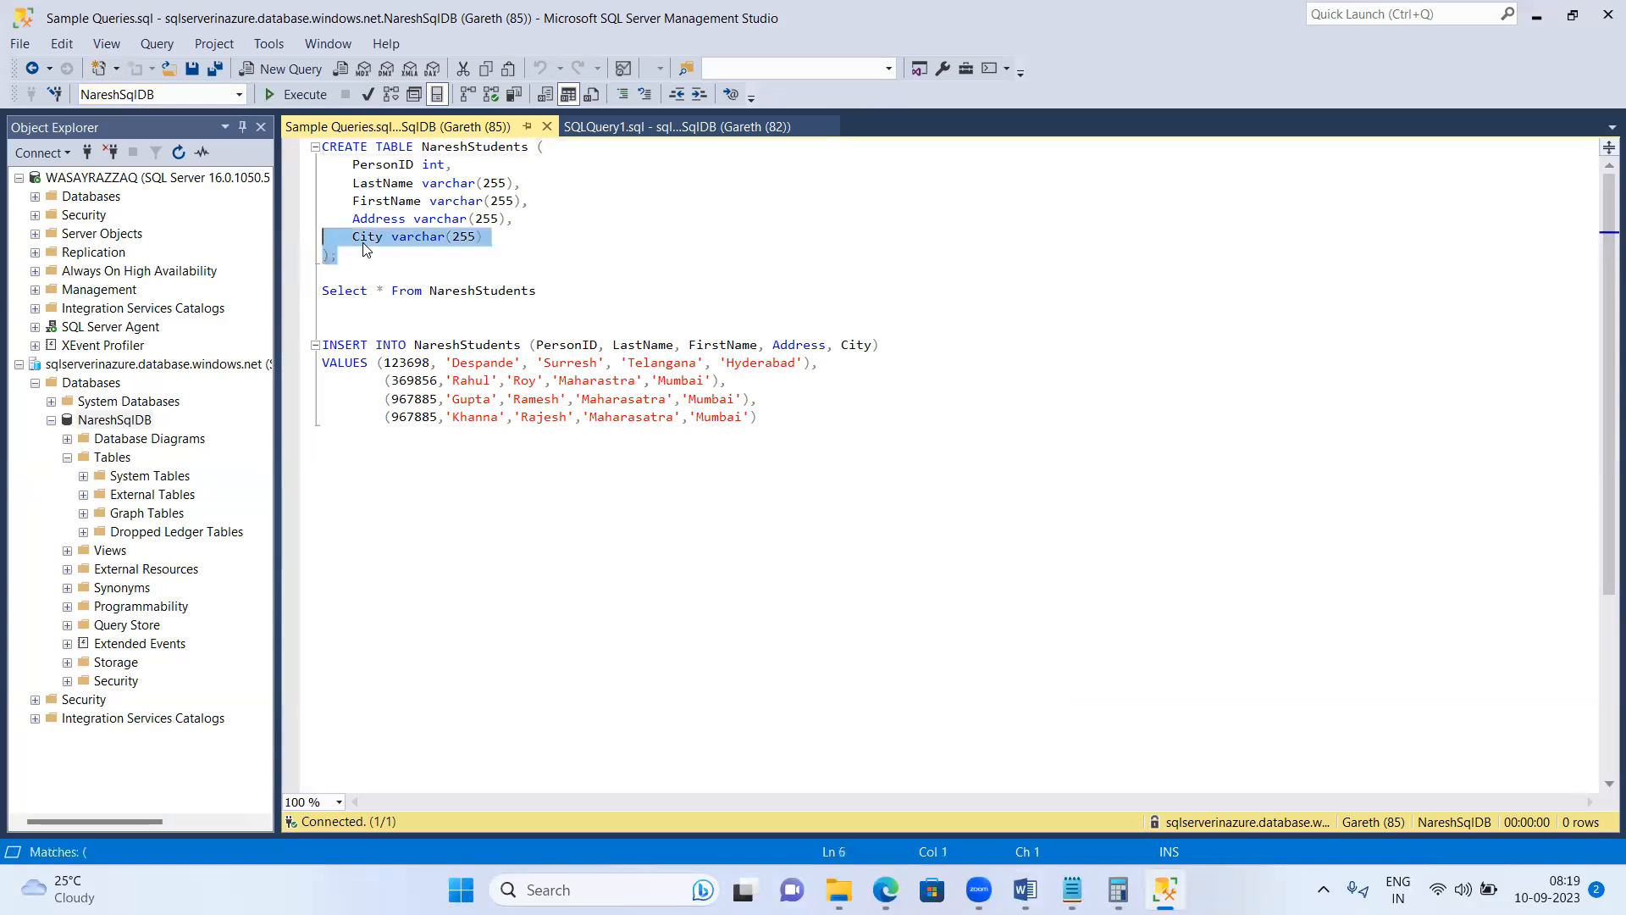
key(shift+Home)
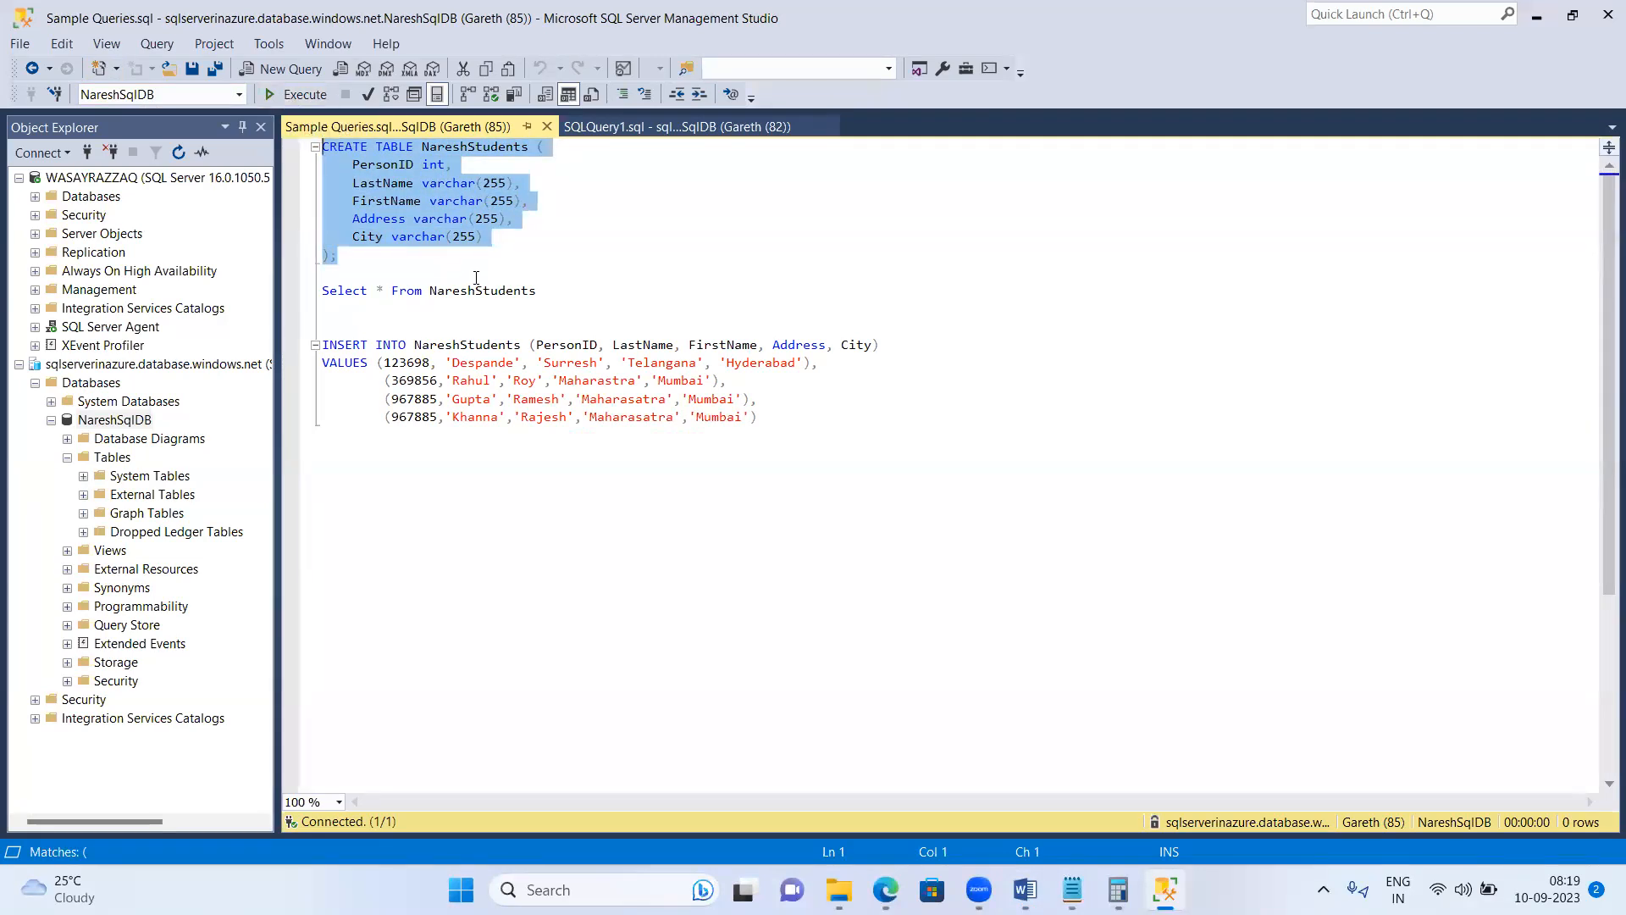
click(109, 461)
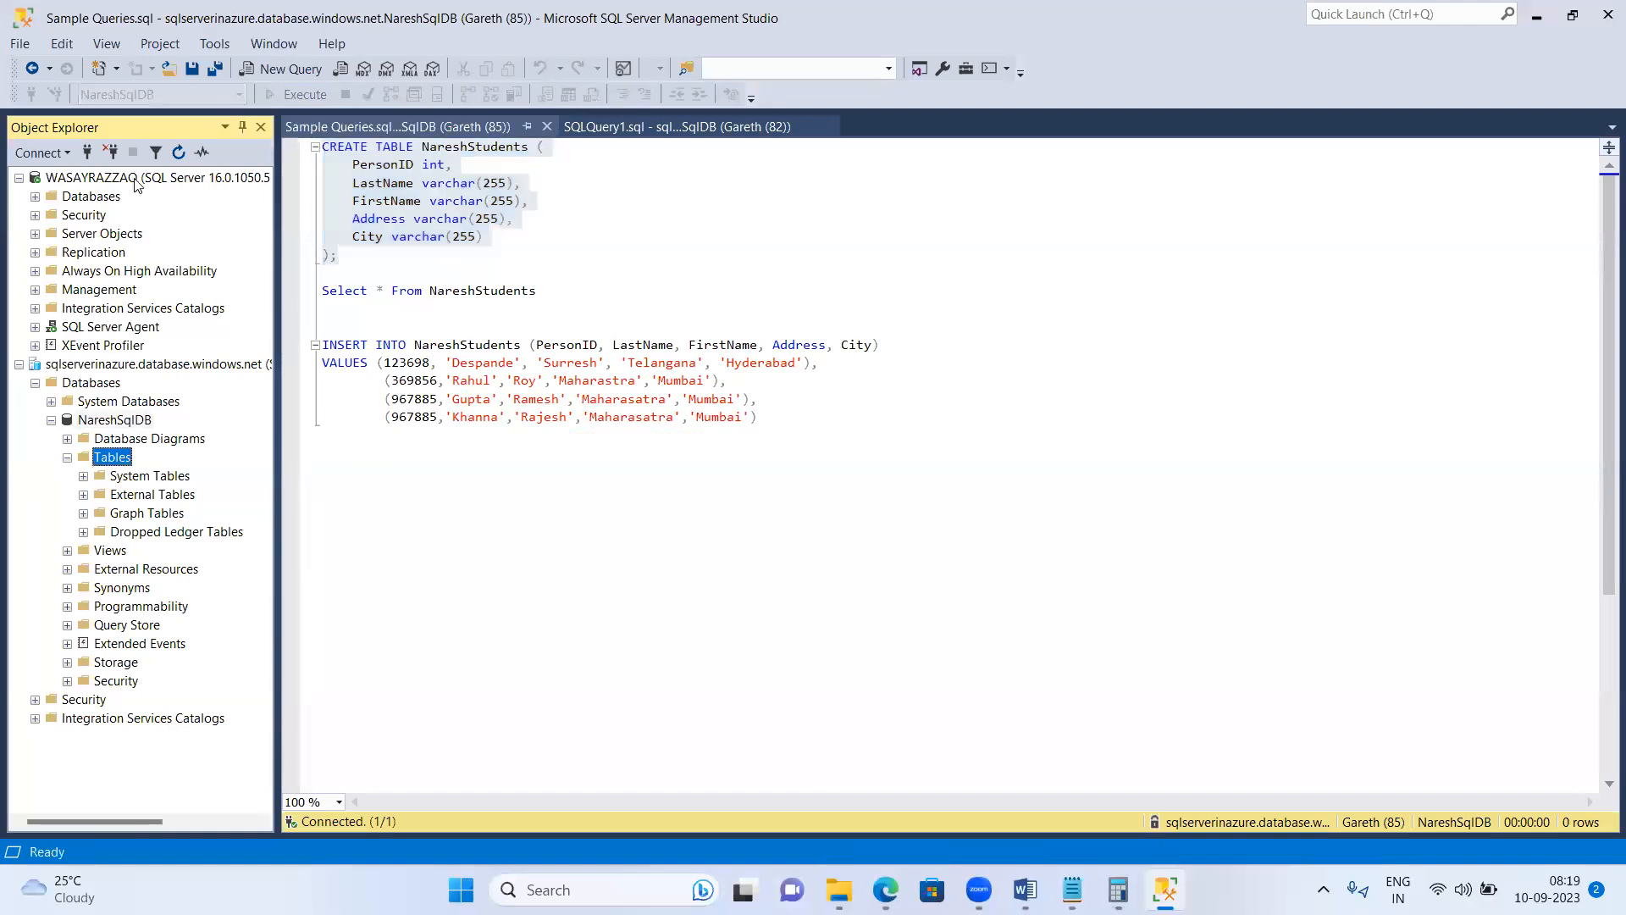
click(178, 154)
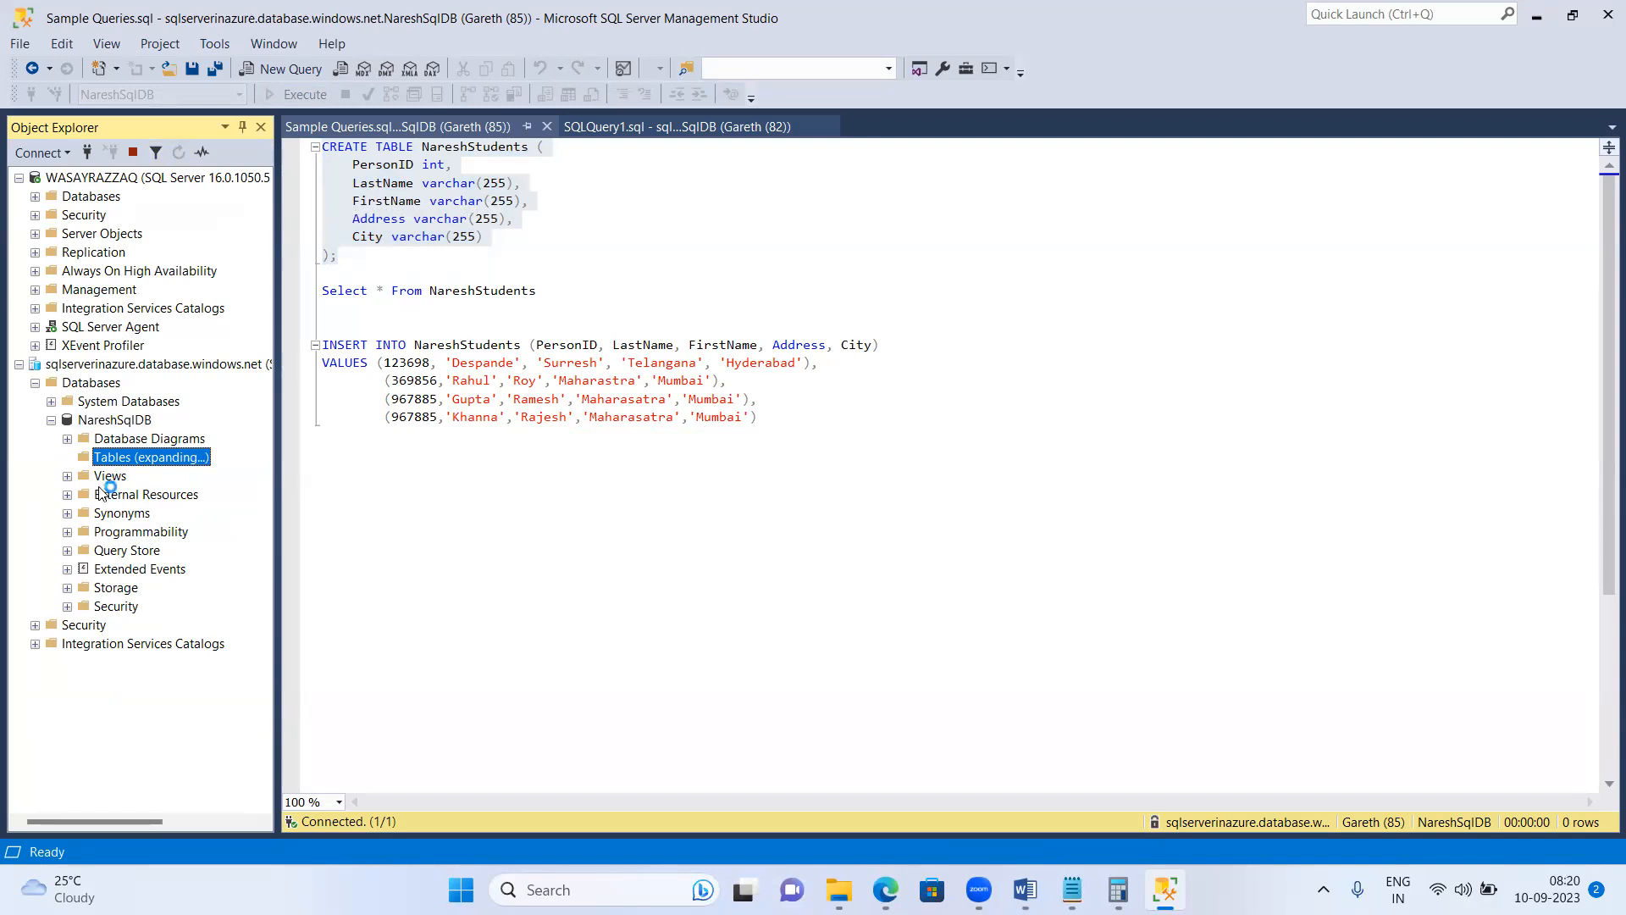
click(112, 441)
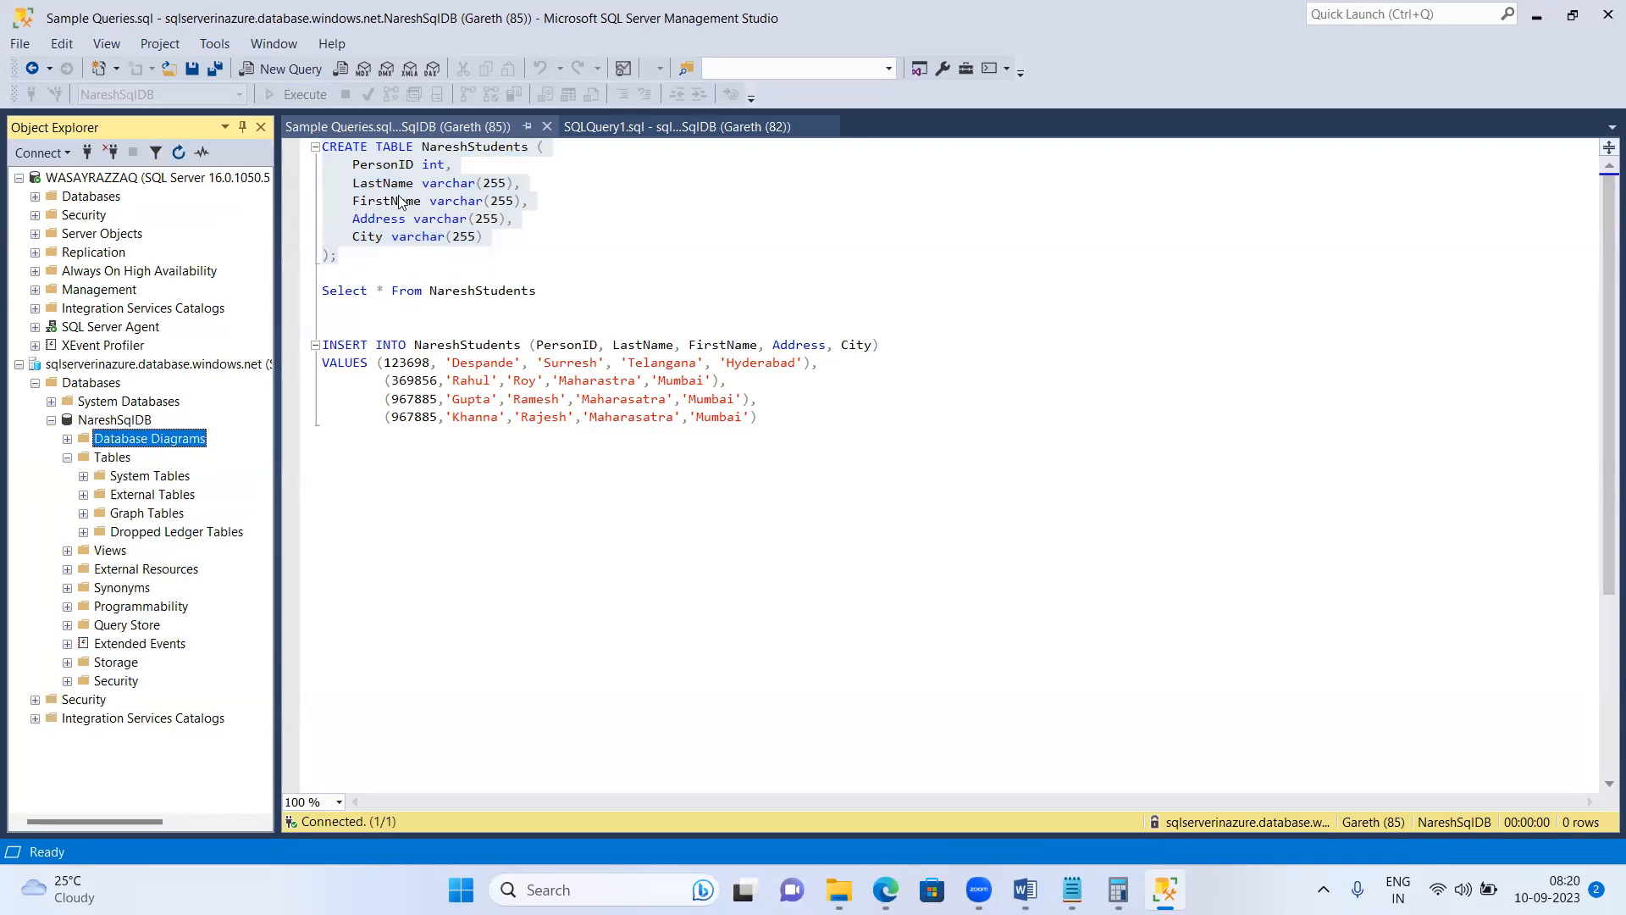
Remove the space after NareshStudents in the CREATE TABLE statement and execute only that statement.
click(438, 183)
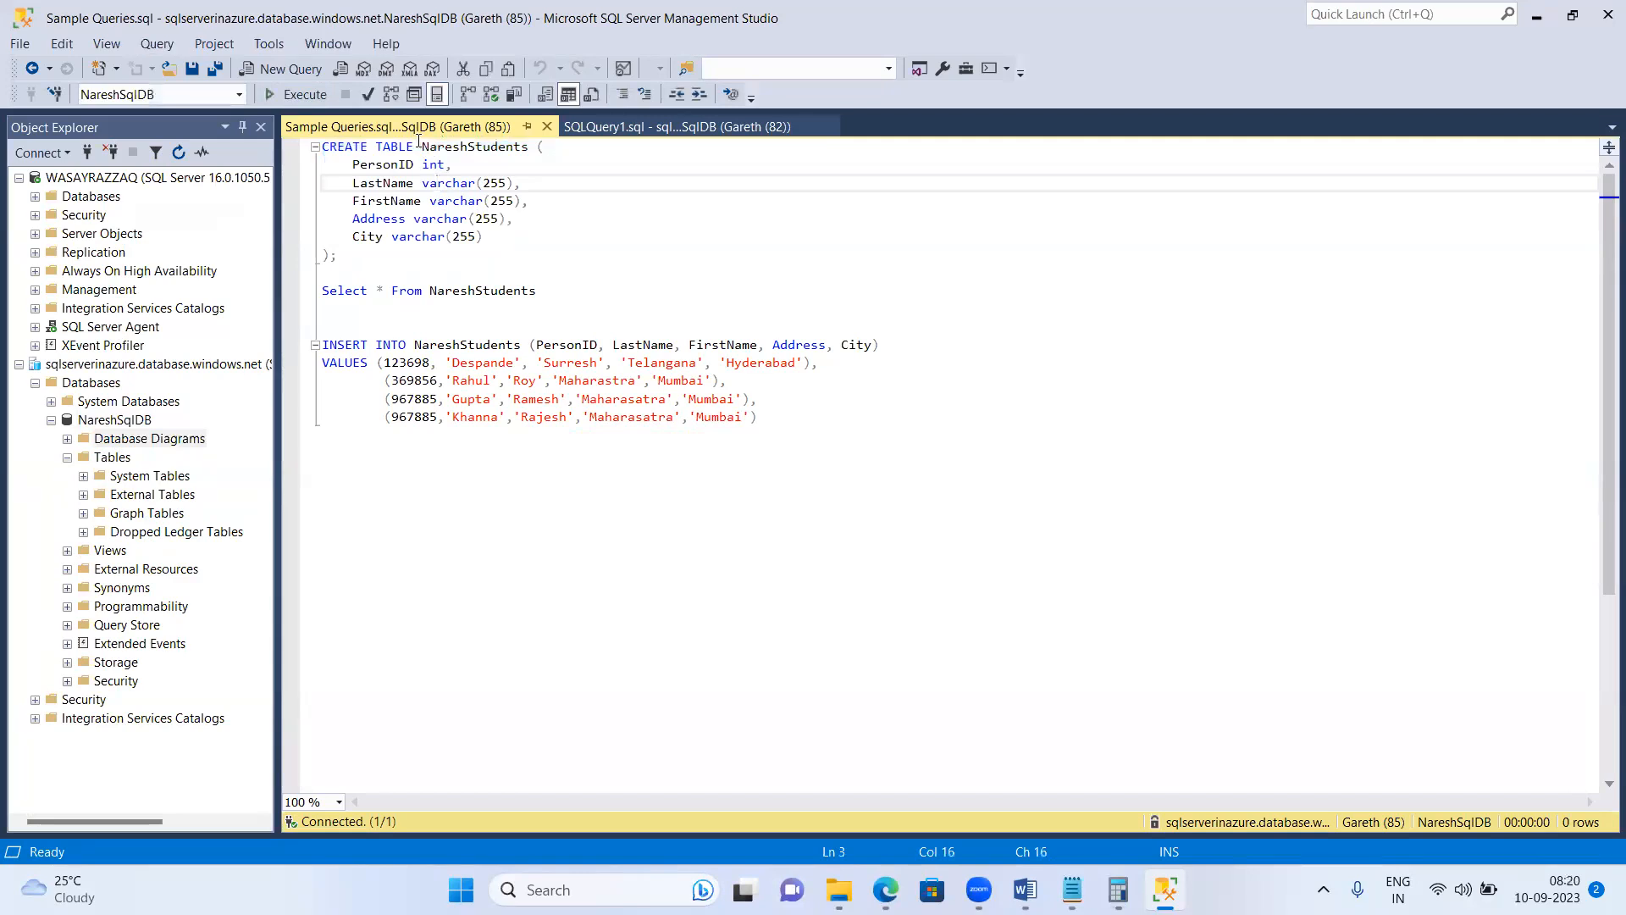
drag(422, 148, 526, 147)
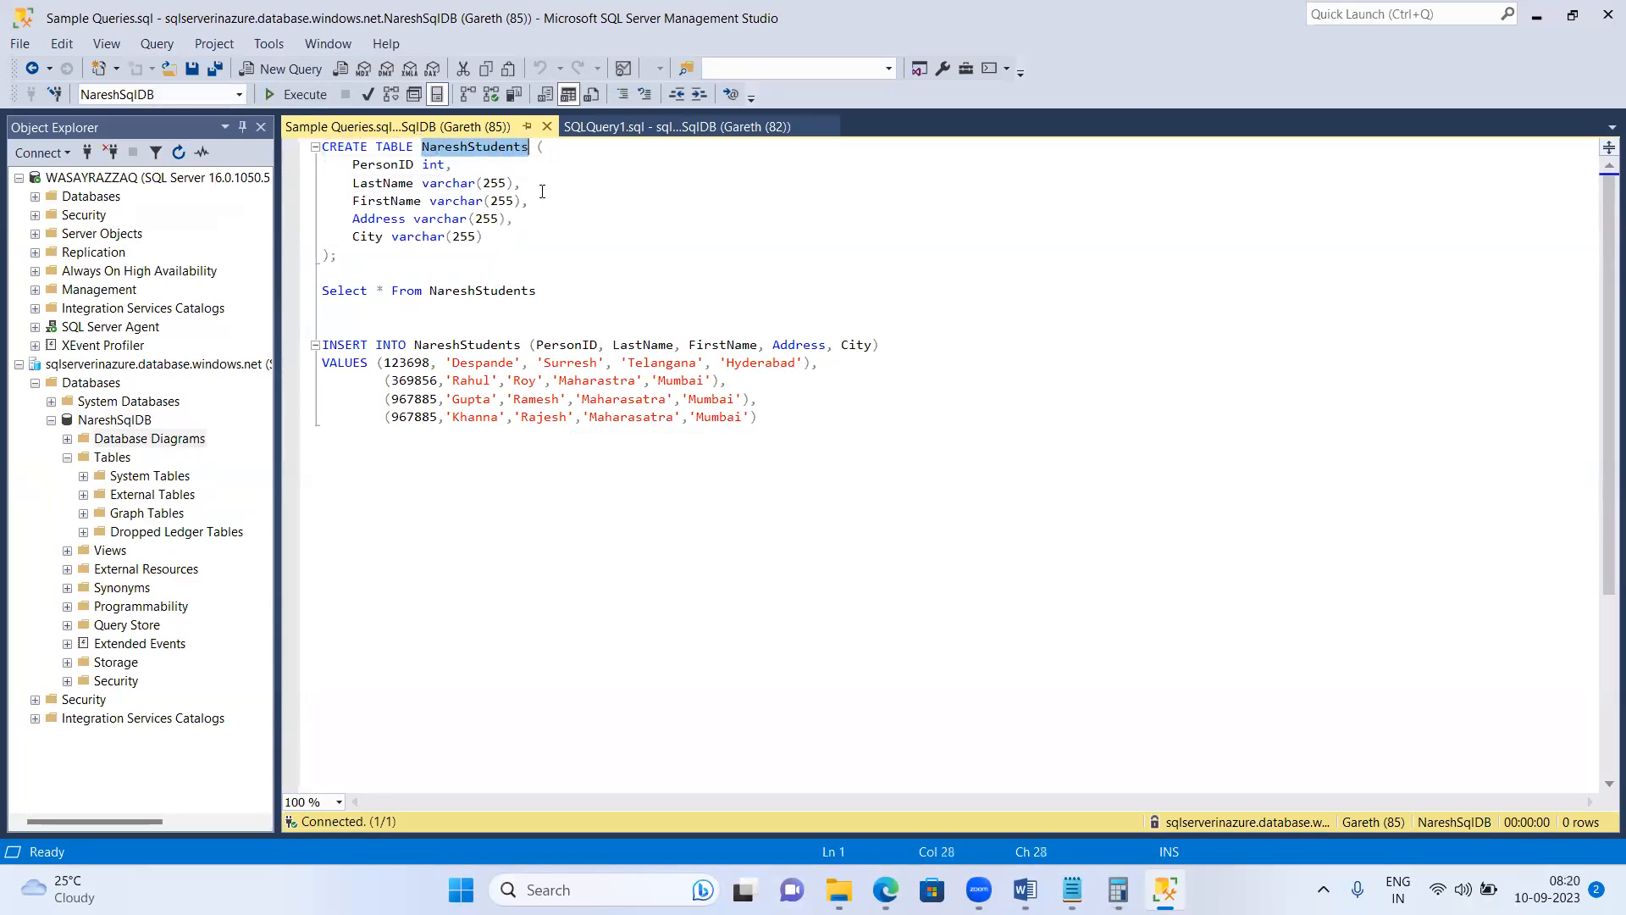
click(530, 151)
key(Delete)
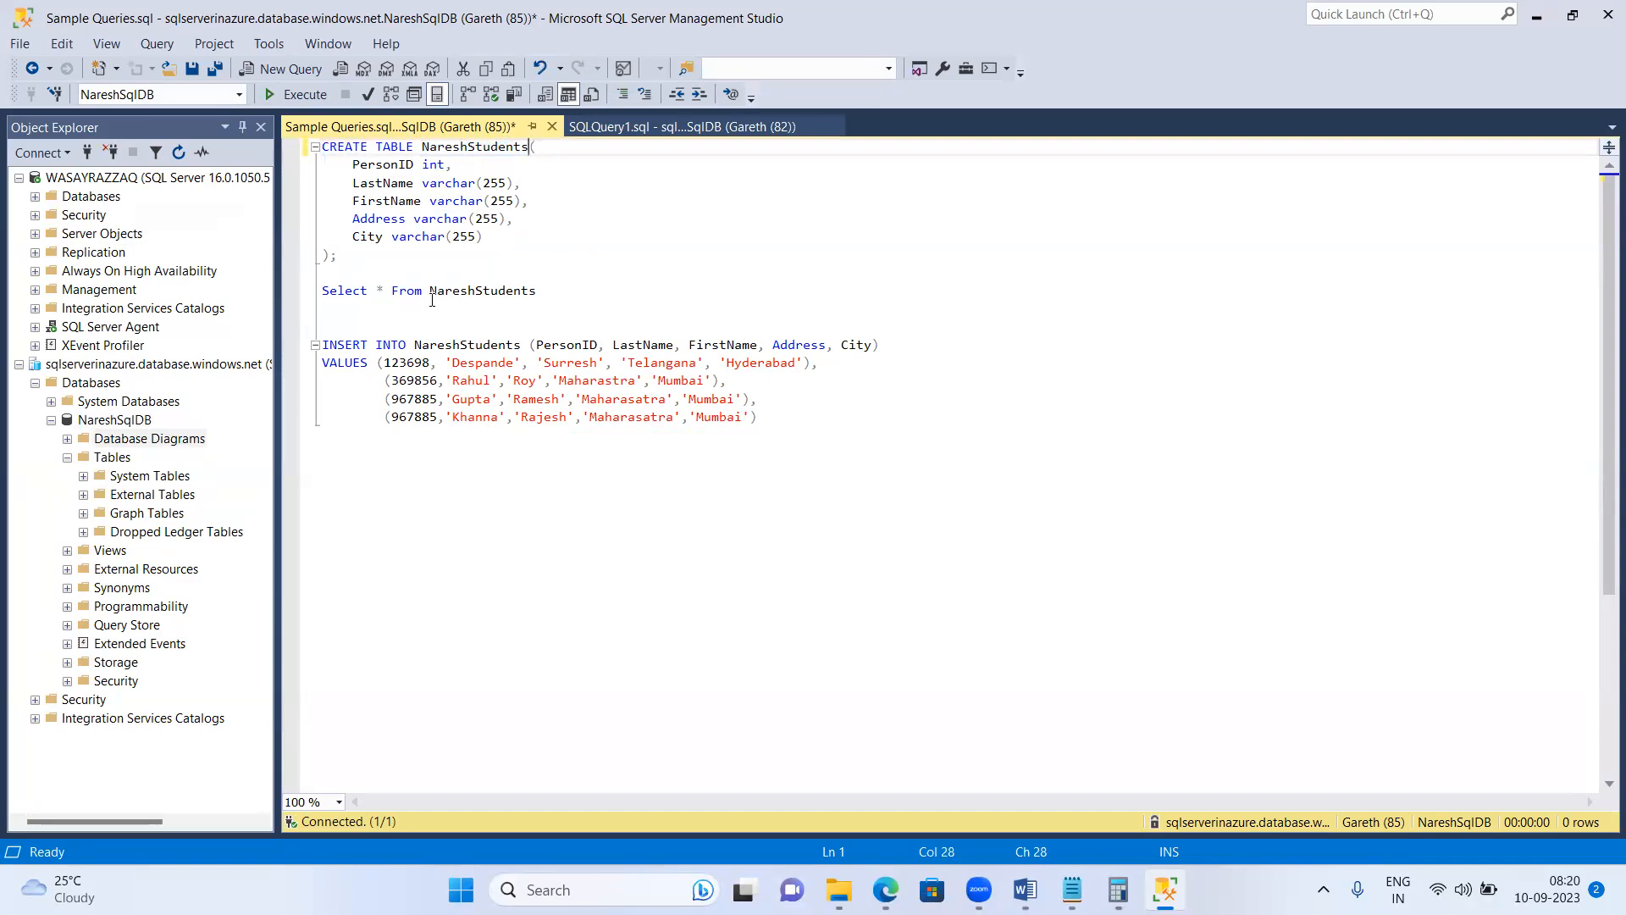
drag(338, 256, 295, 146)
click(283, 95)
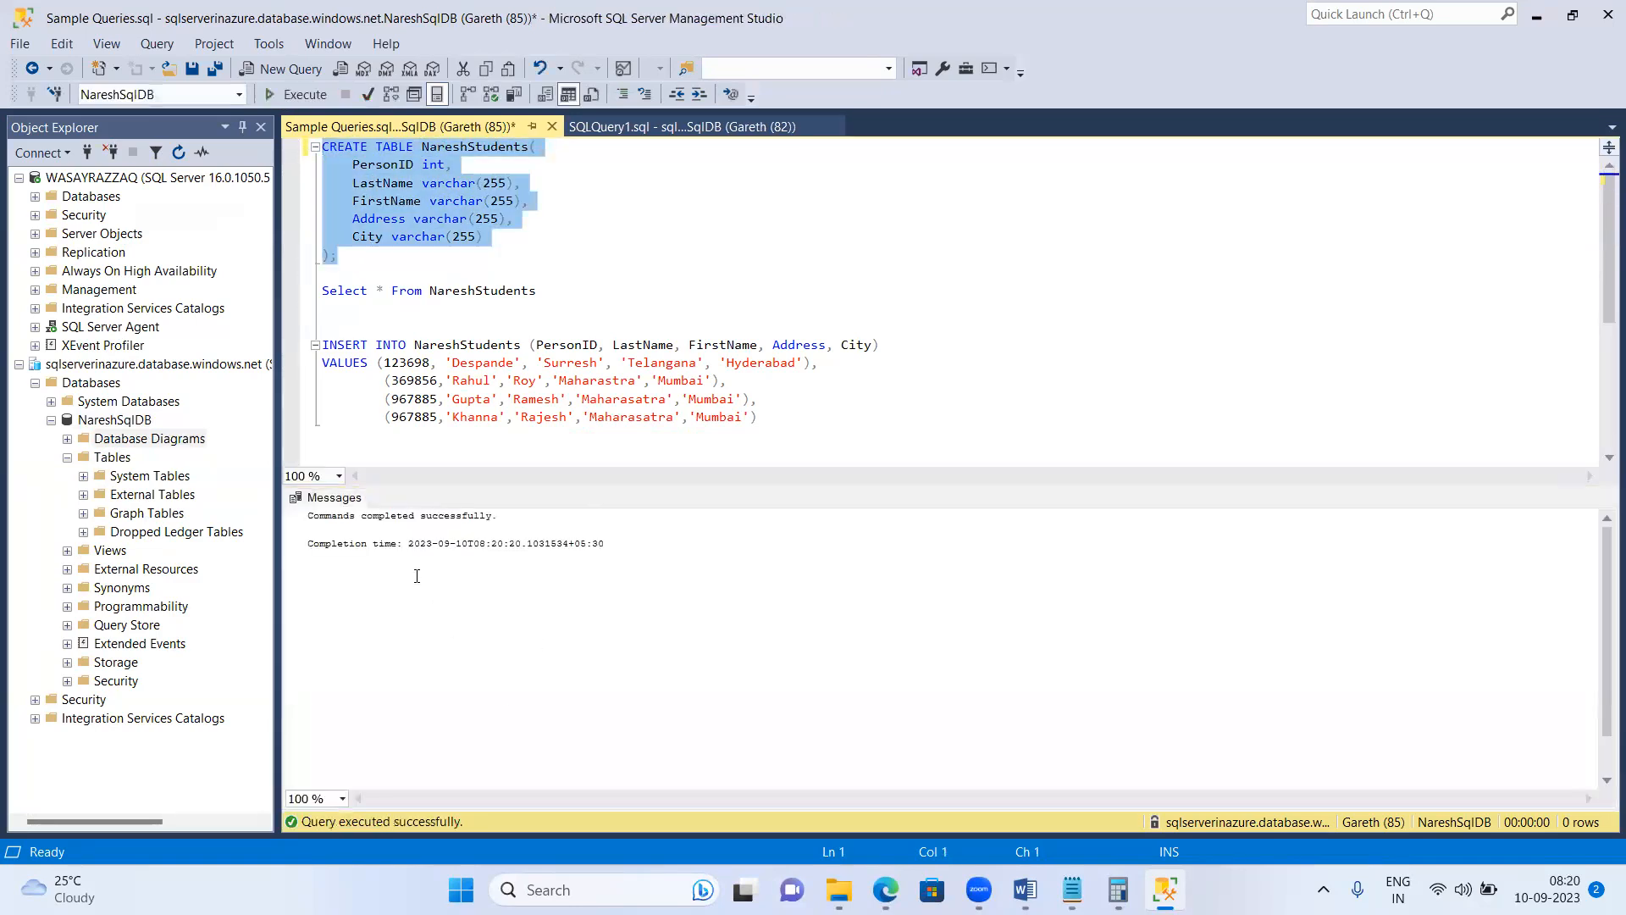
Execute only the Select * From NareshStudents query, and refresh the NareshSqlDB Tables folder to locate dbo.NareshStudents.
drag(546, 292, 305, 292)
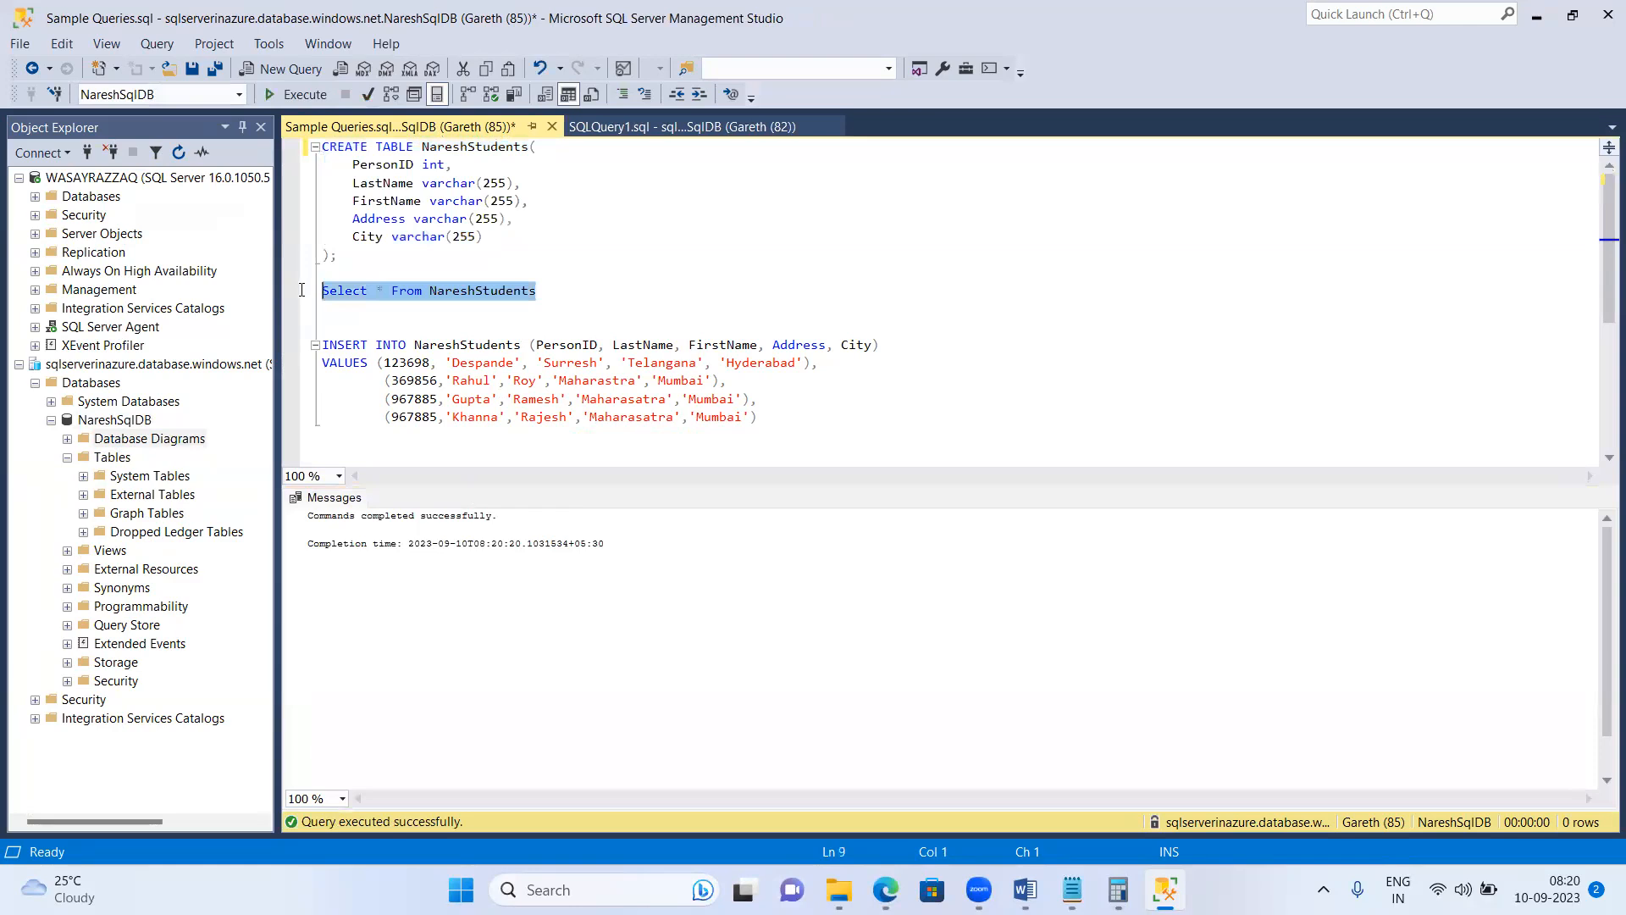
click(299, 95)
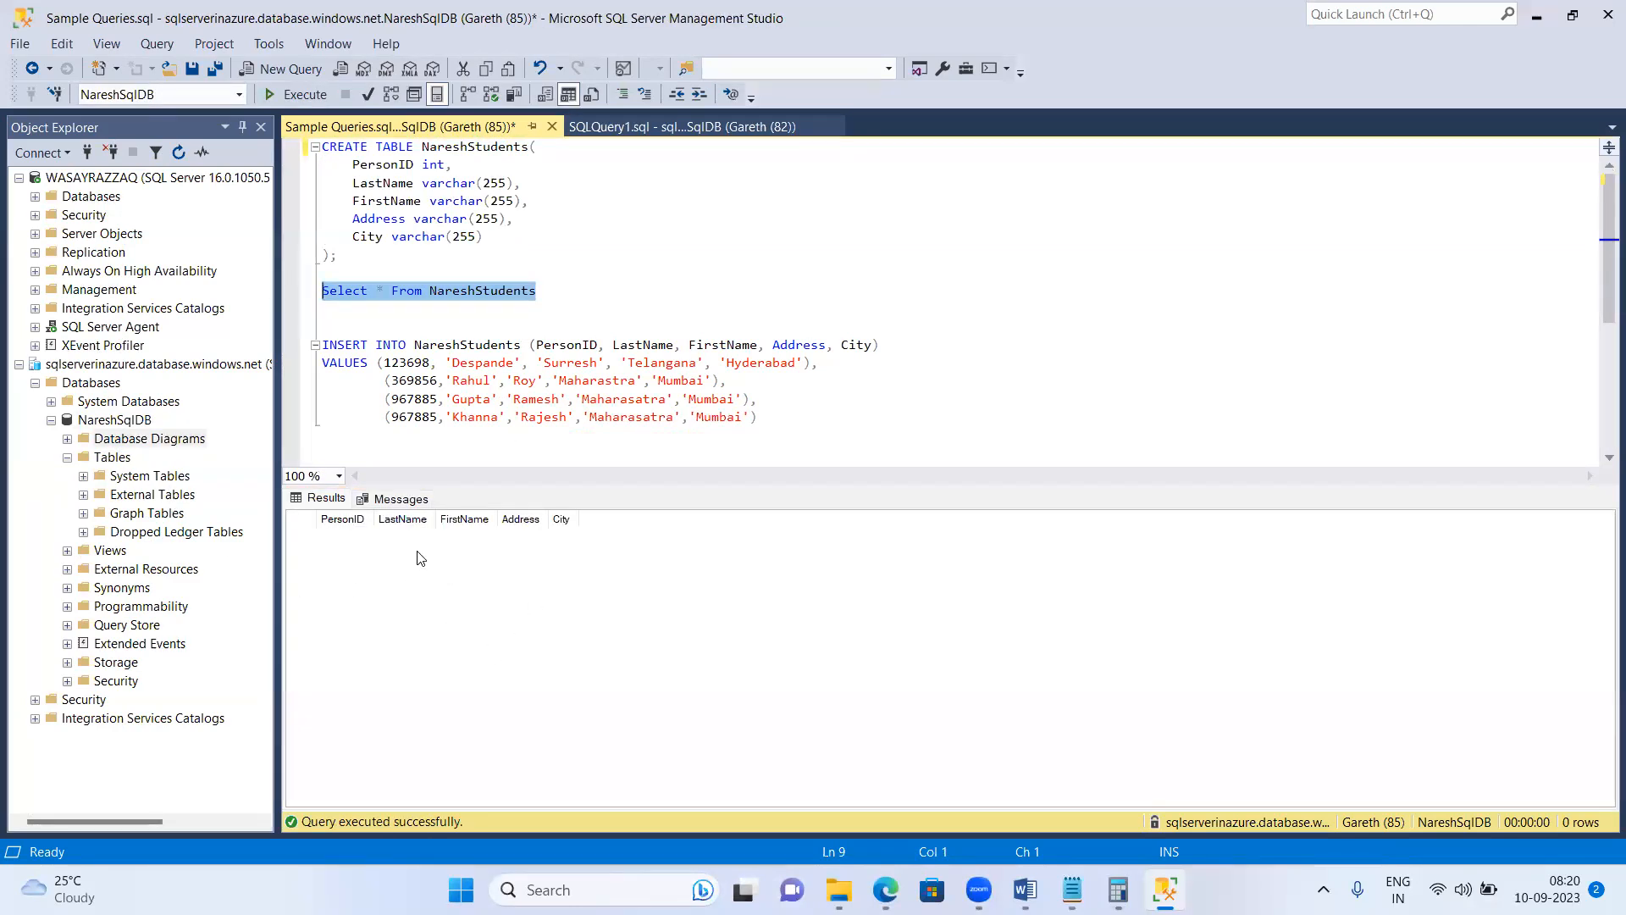
click(117, 458)
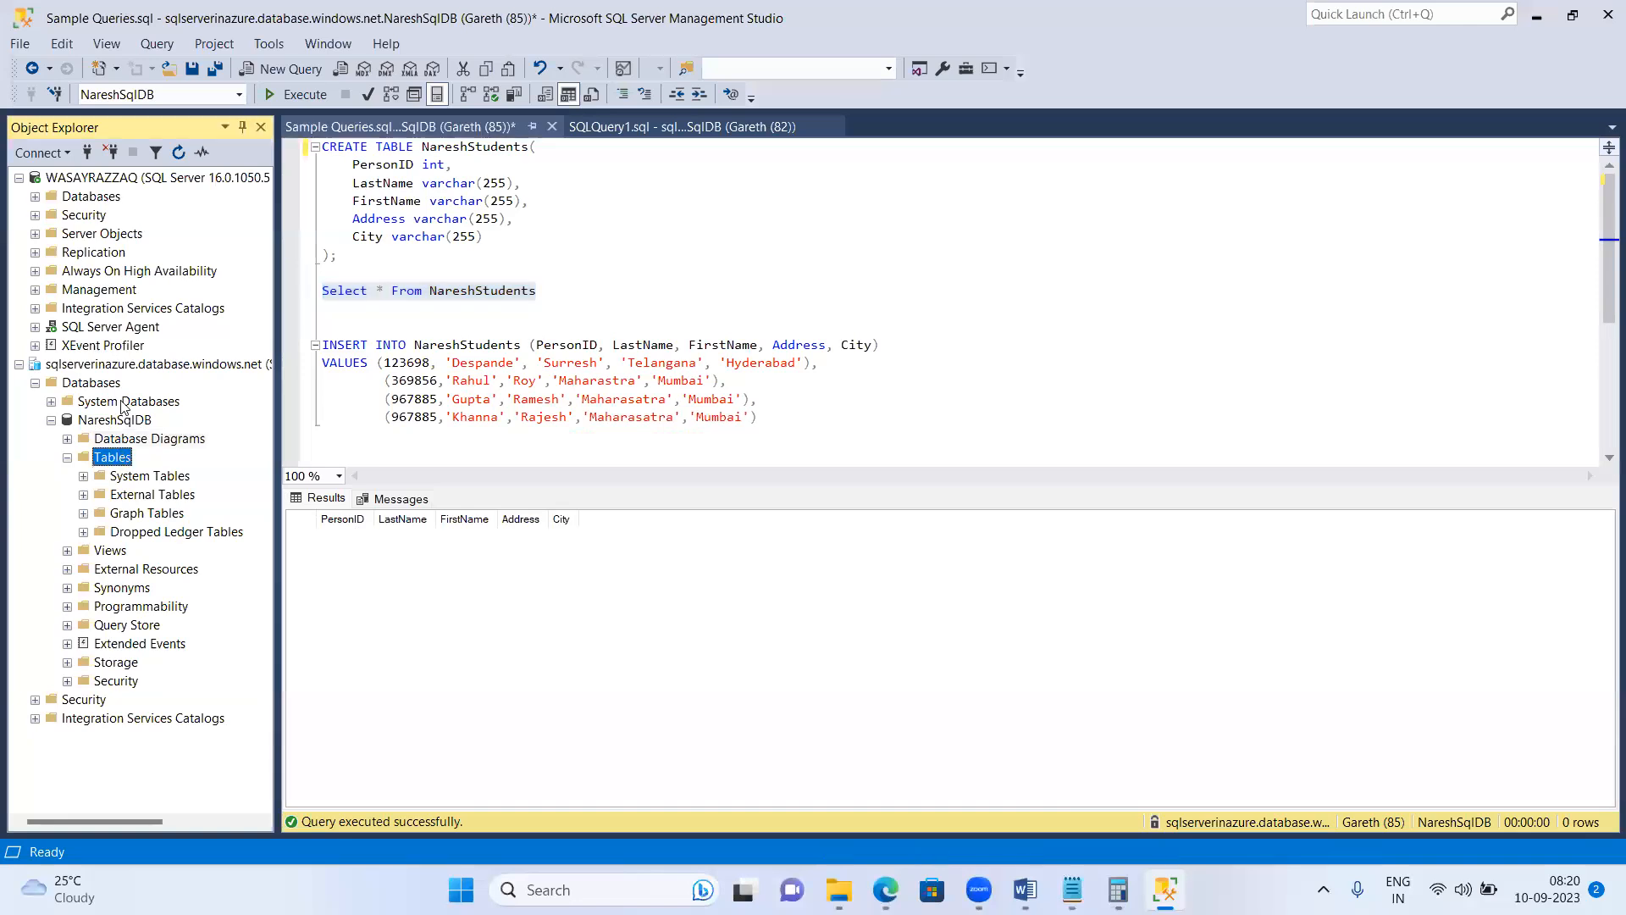
click(179, 153)
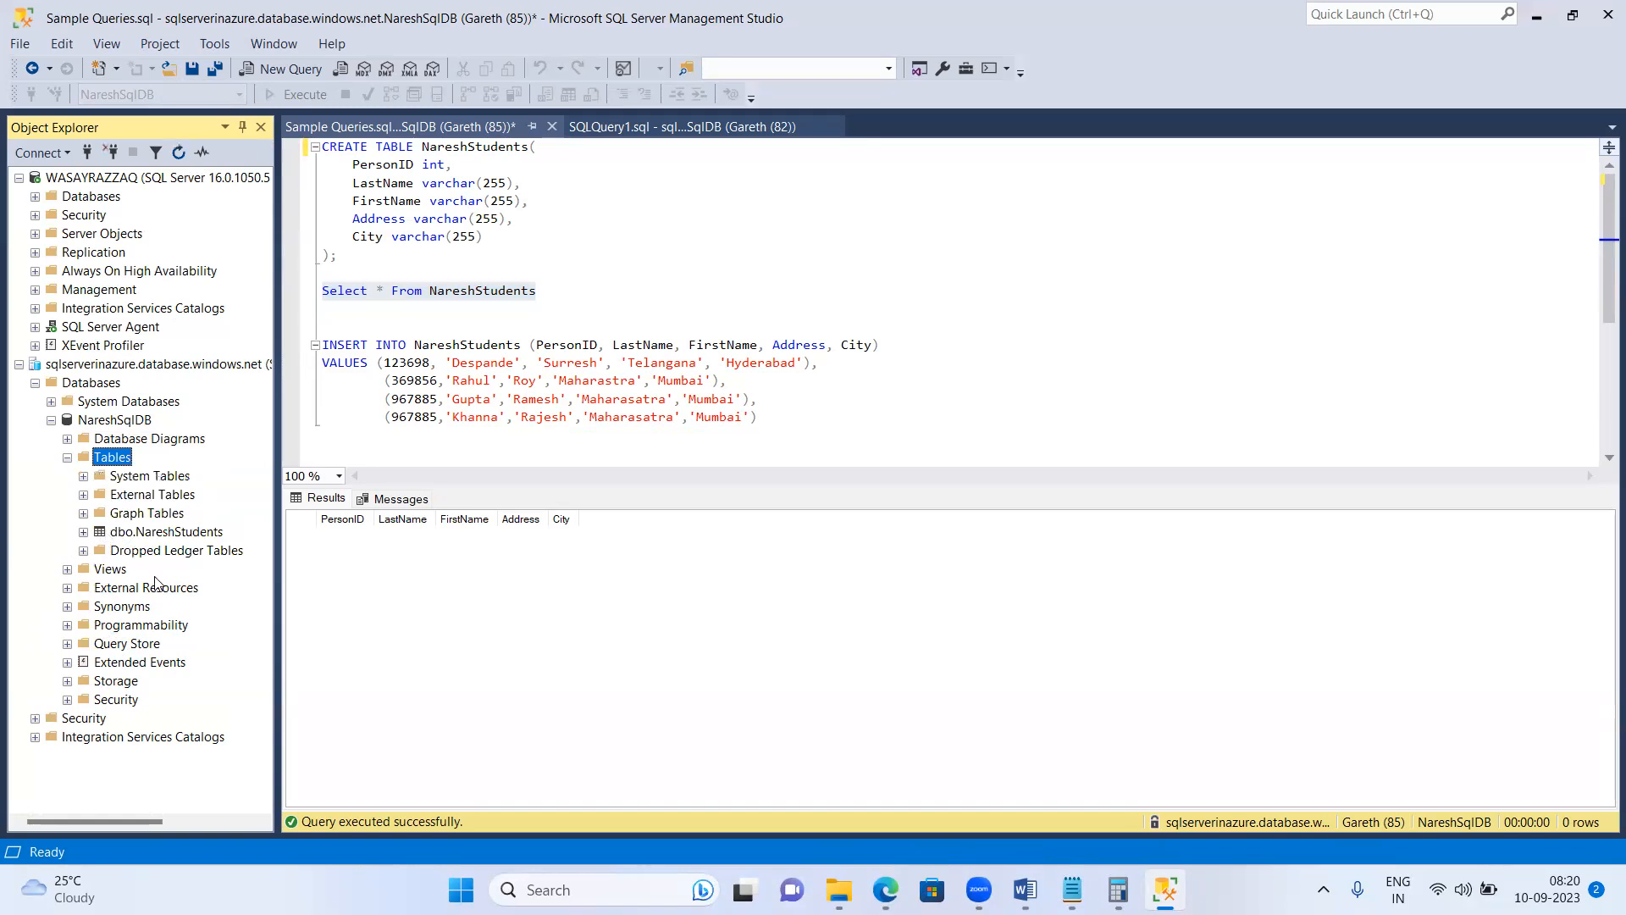
click(144, 535)
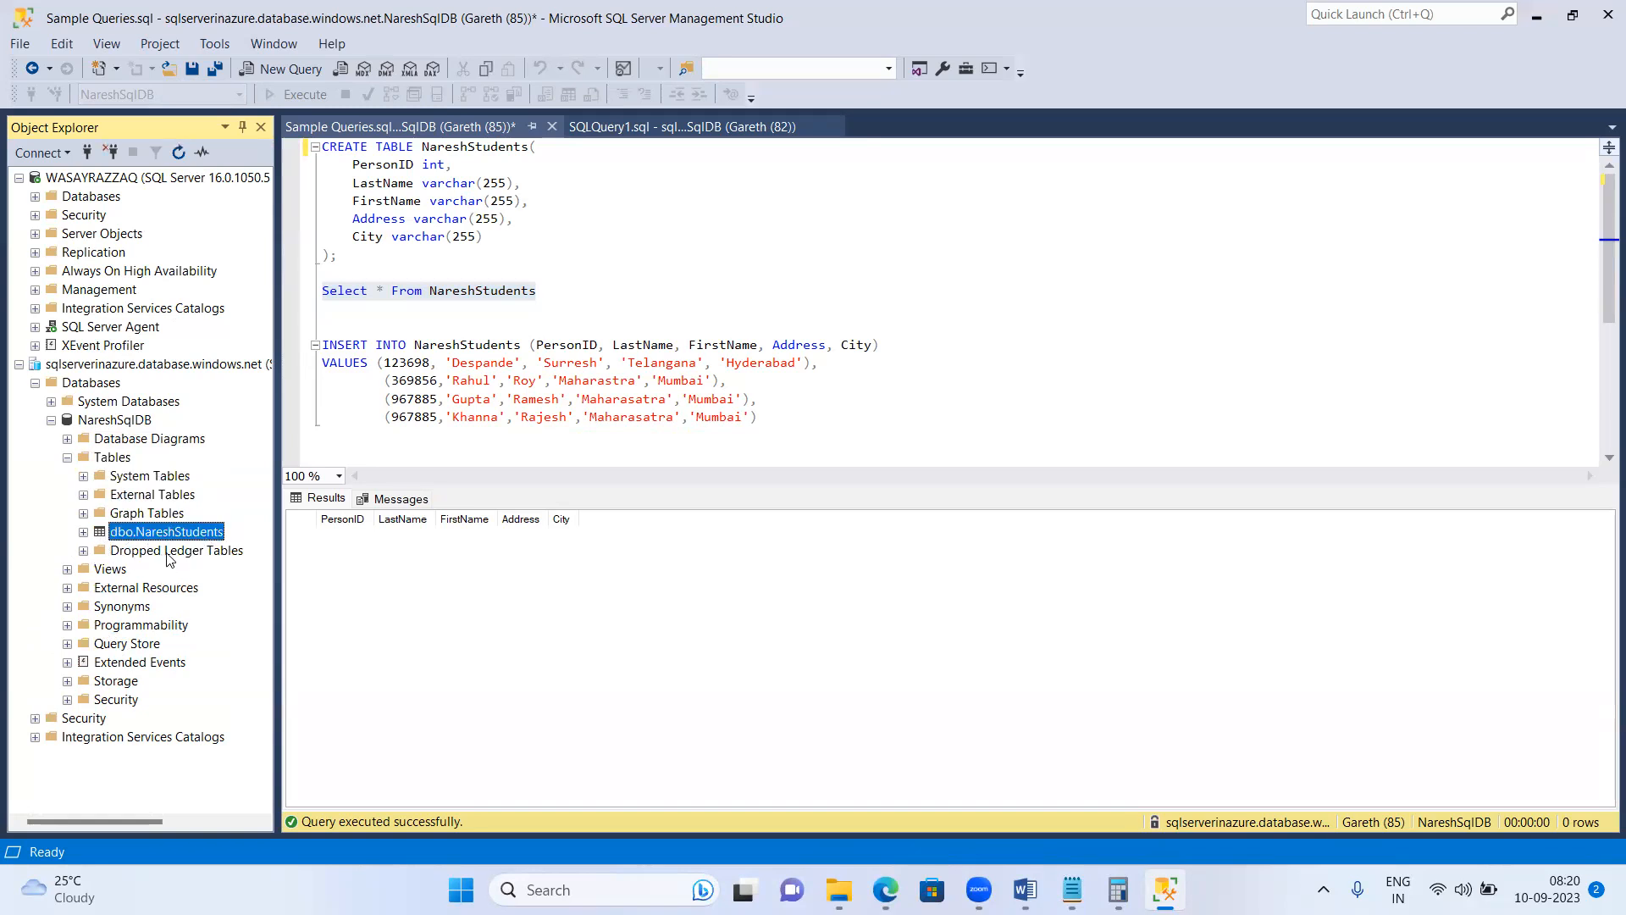
Execute only the INSERT INTO NareshStudents statement to add the sample student rows.
drag(820, 413, 323, 348)
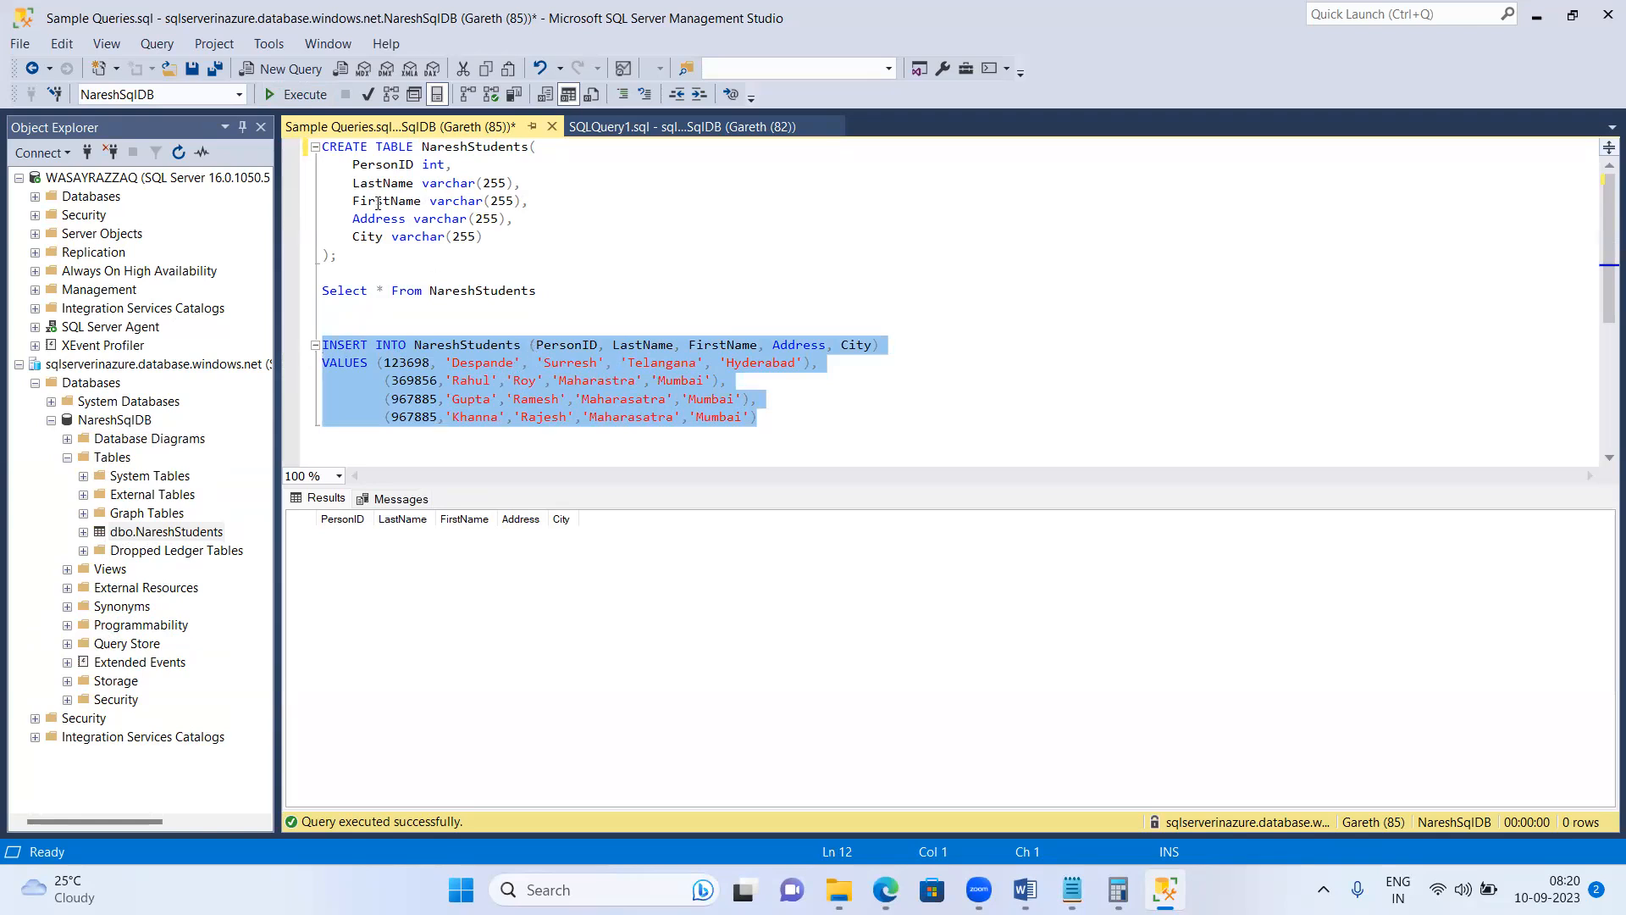
click(297, 94)
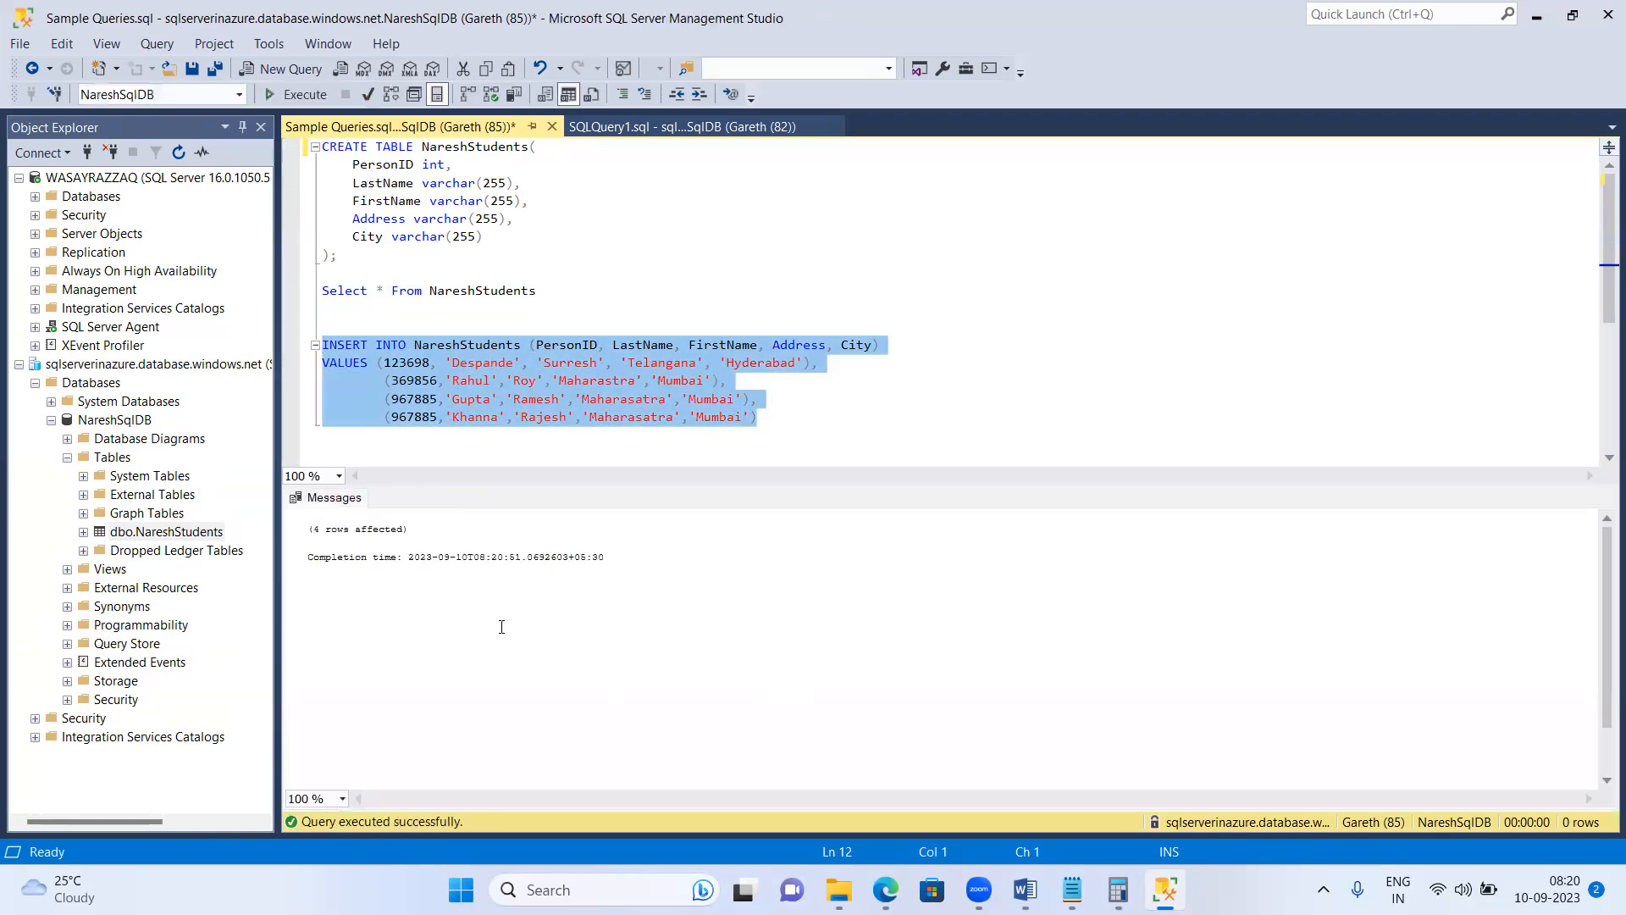
Refresh the NareshSqlDB Tables folder and execute only the Select * From NareshStudents query to check the inserted rows.
click(415, 366)
click(414, 416)
key(Home)
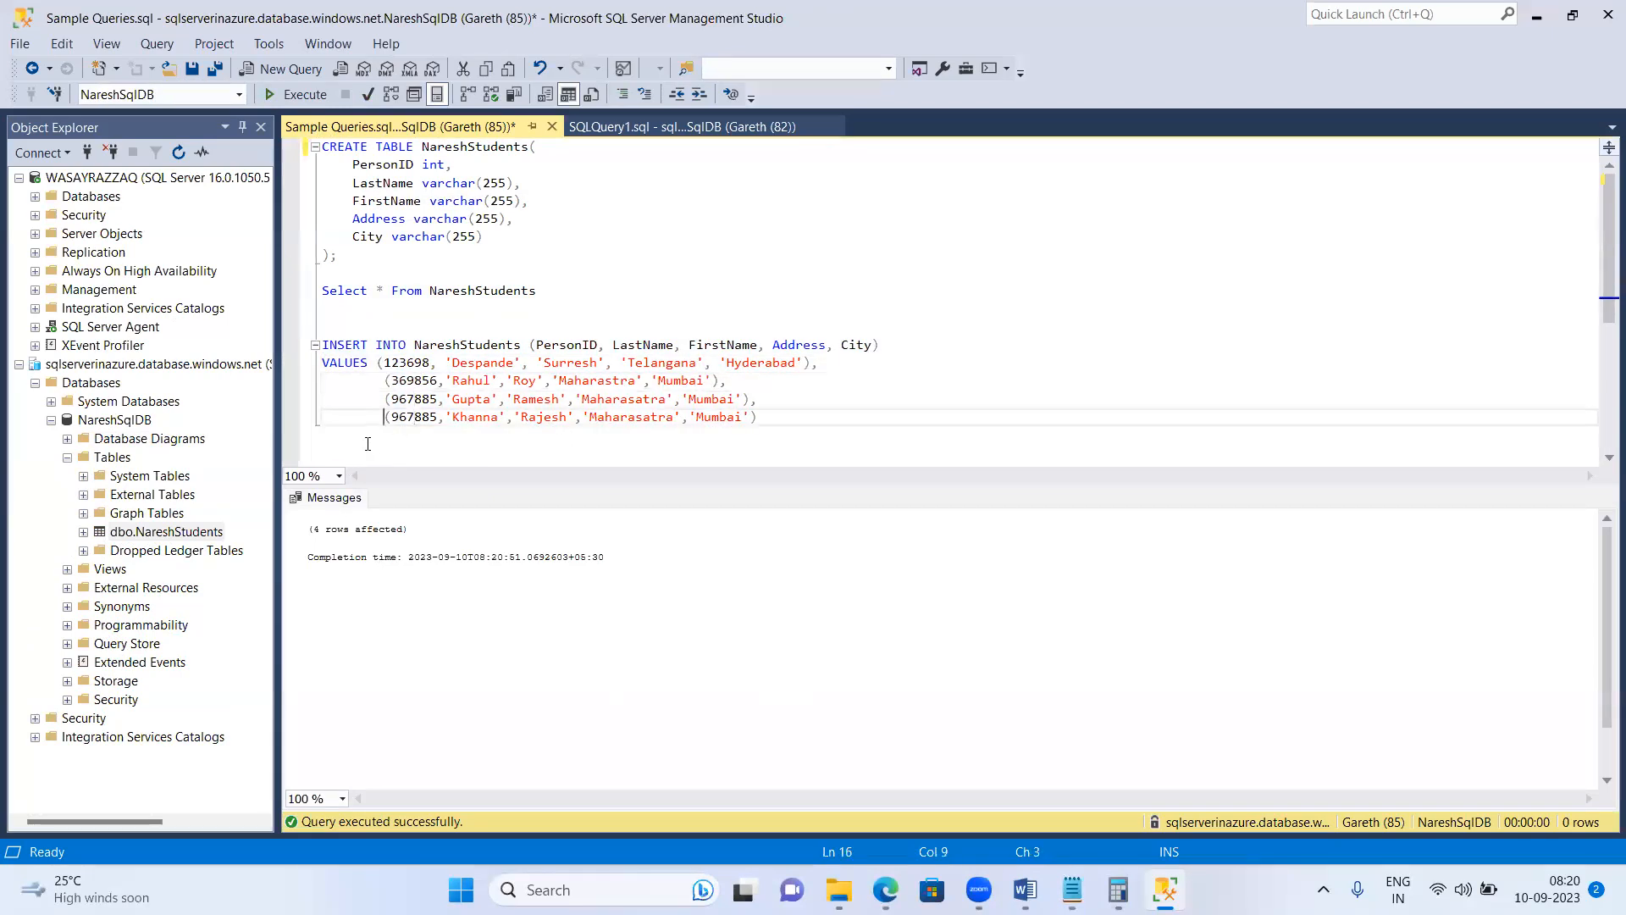
click(132, 458)
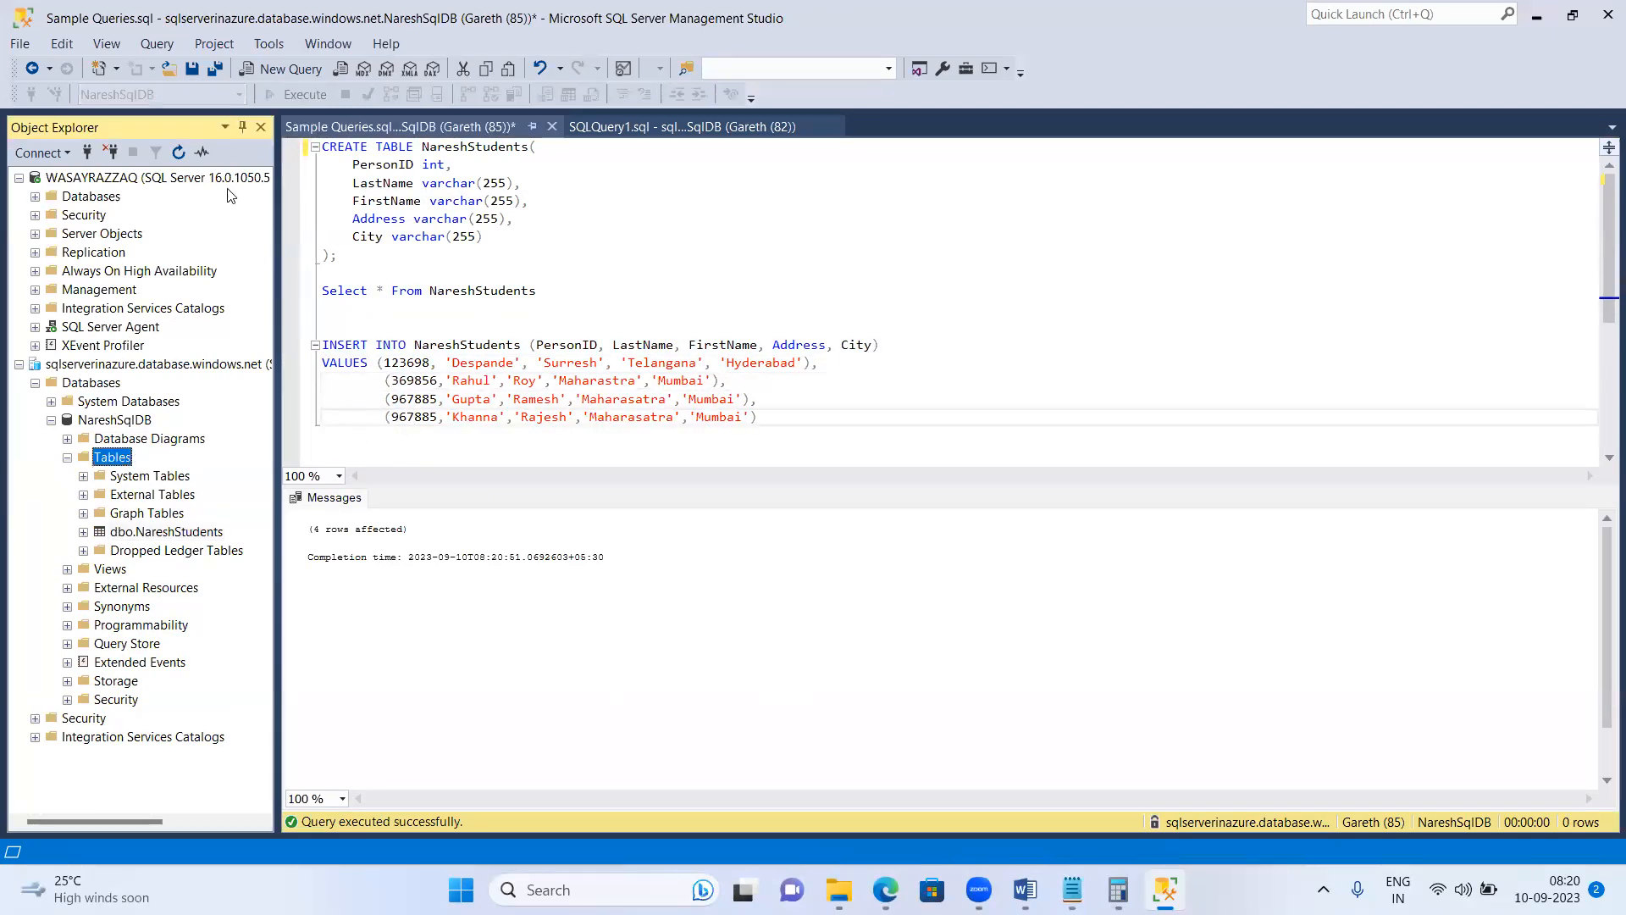
click(178, 151)
click(544, 289)
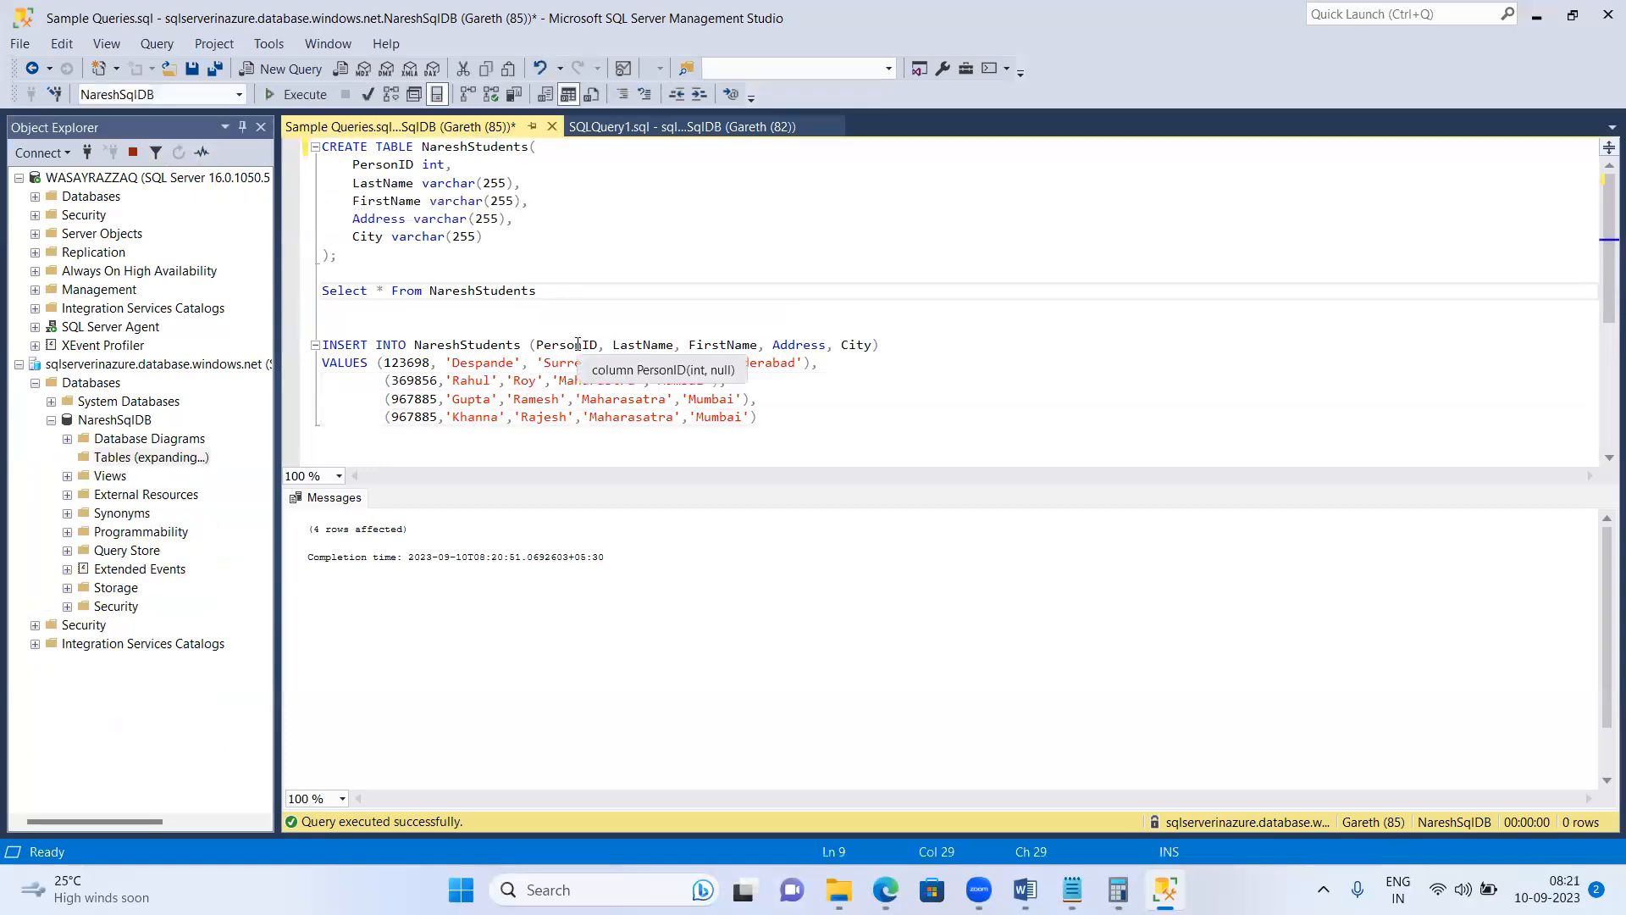
key(shift+Home)
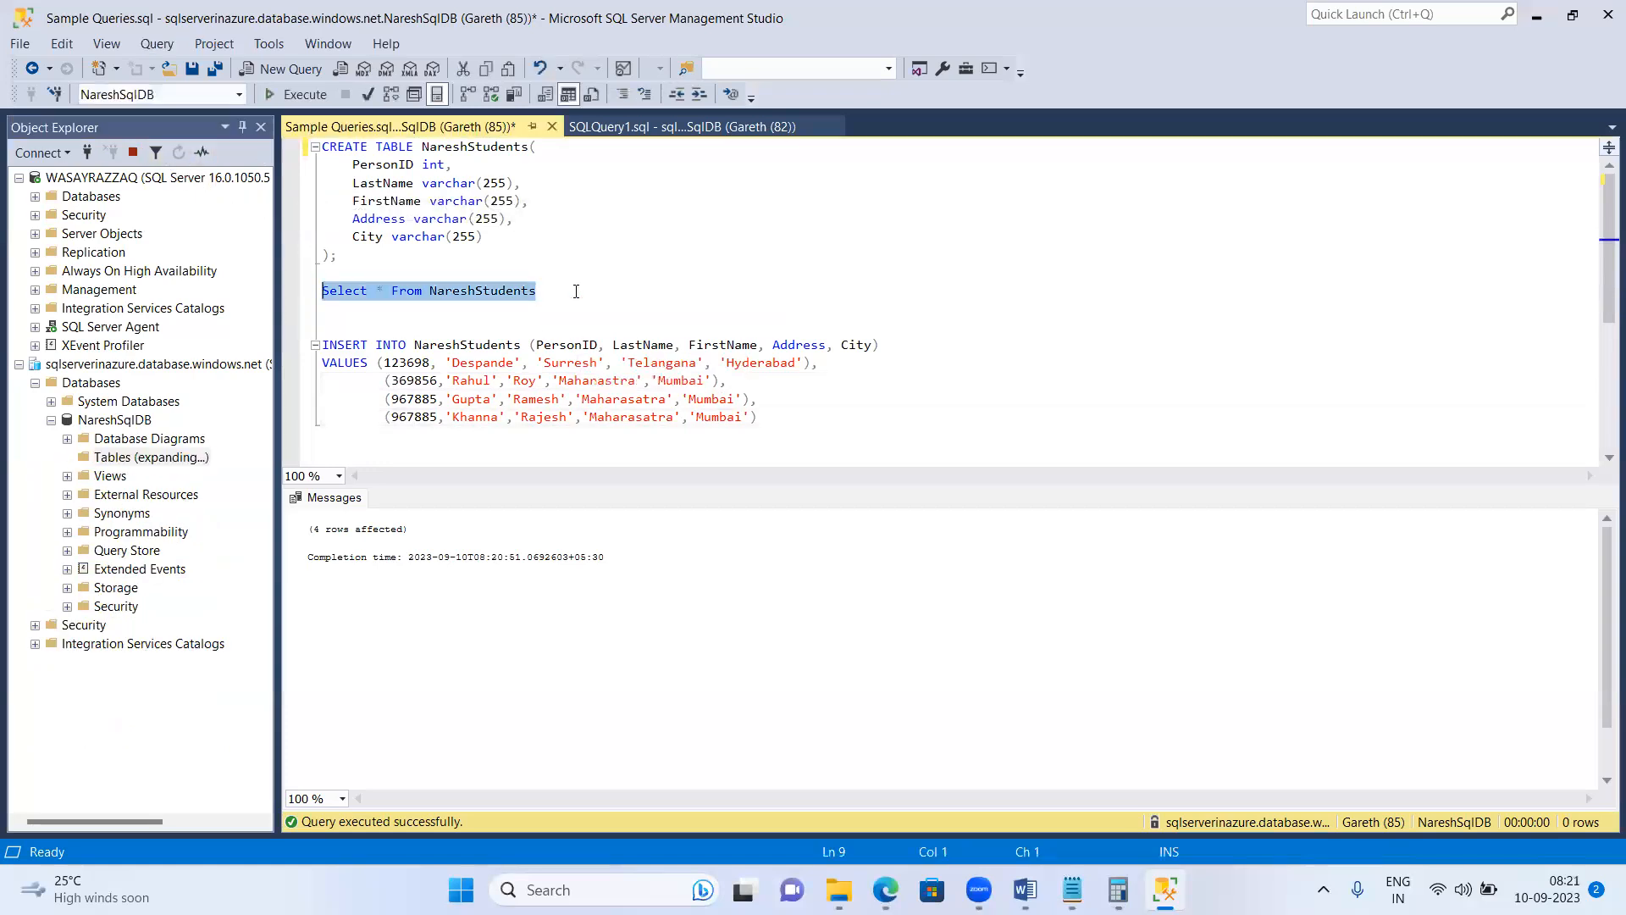
click(295, 94)
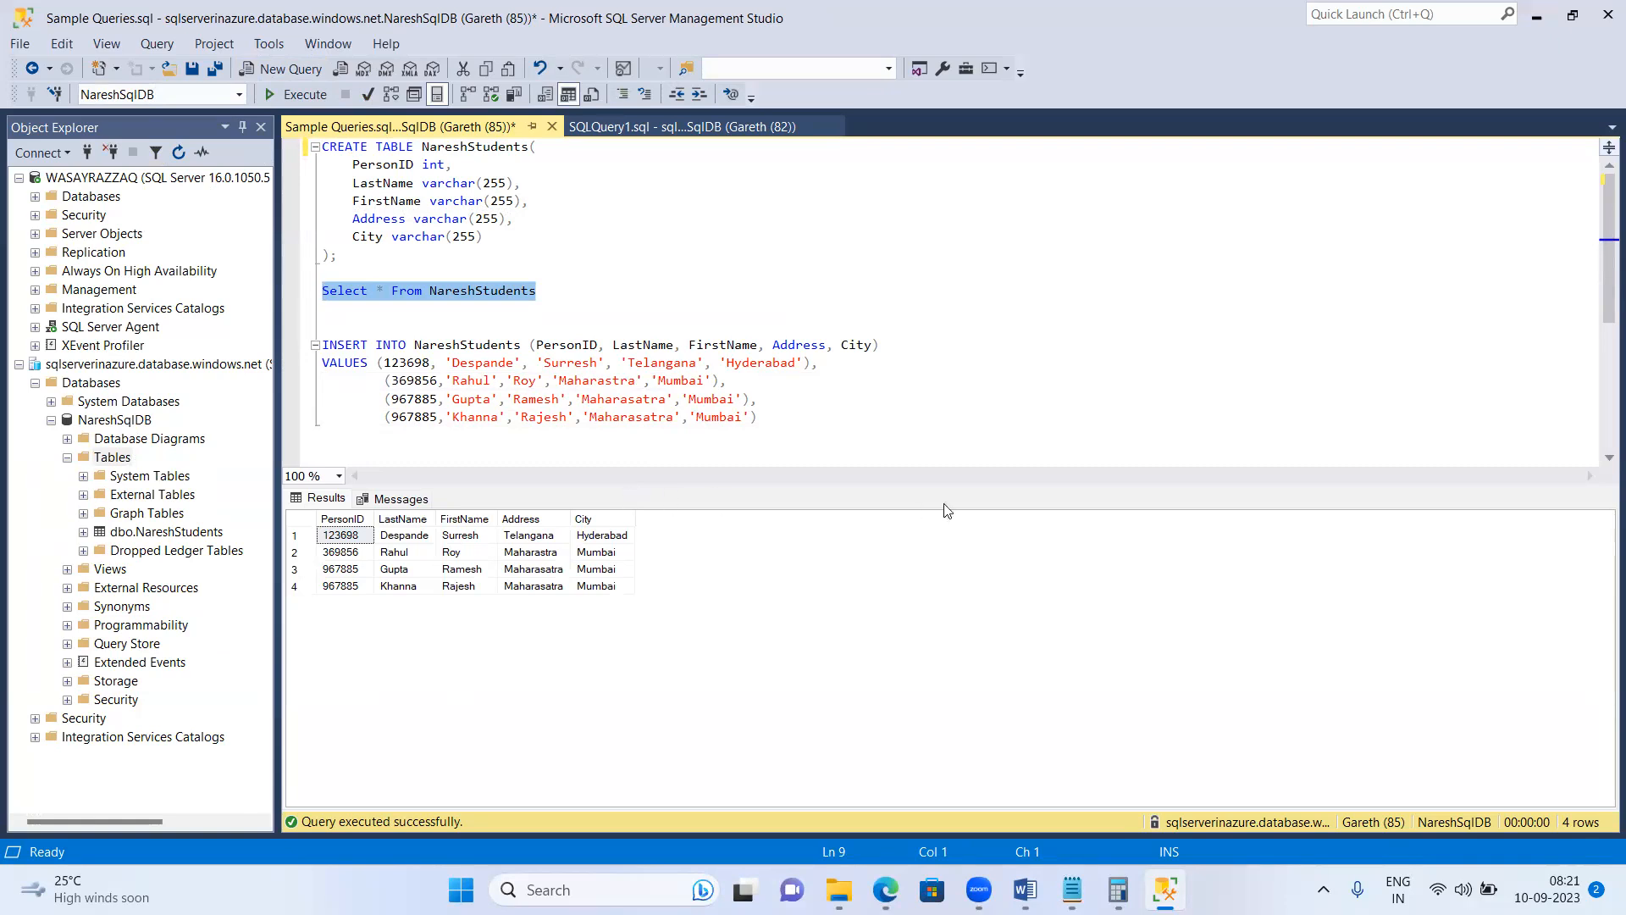
Switch to the Word study document and open its embedded script for creating sample tables and inserting data in SQL Server Management Studio.
click(1025, 890)
double_click(672, 551)
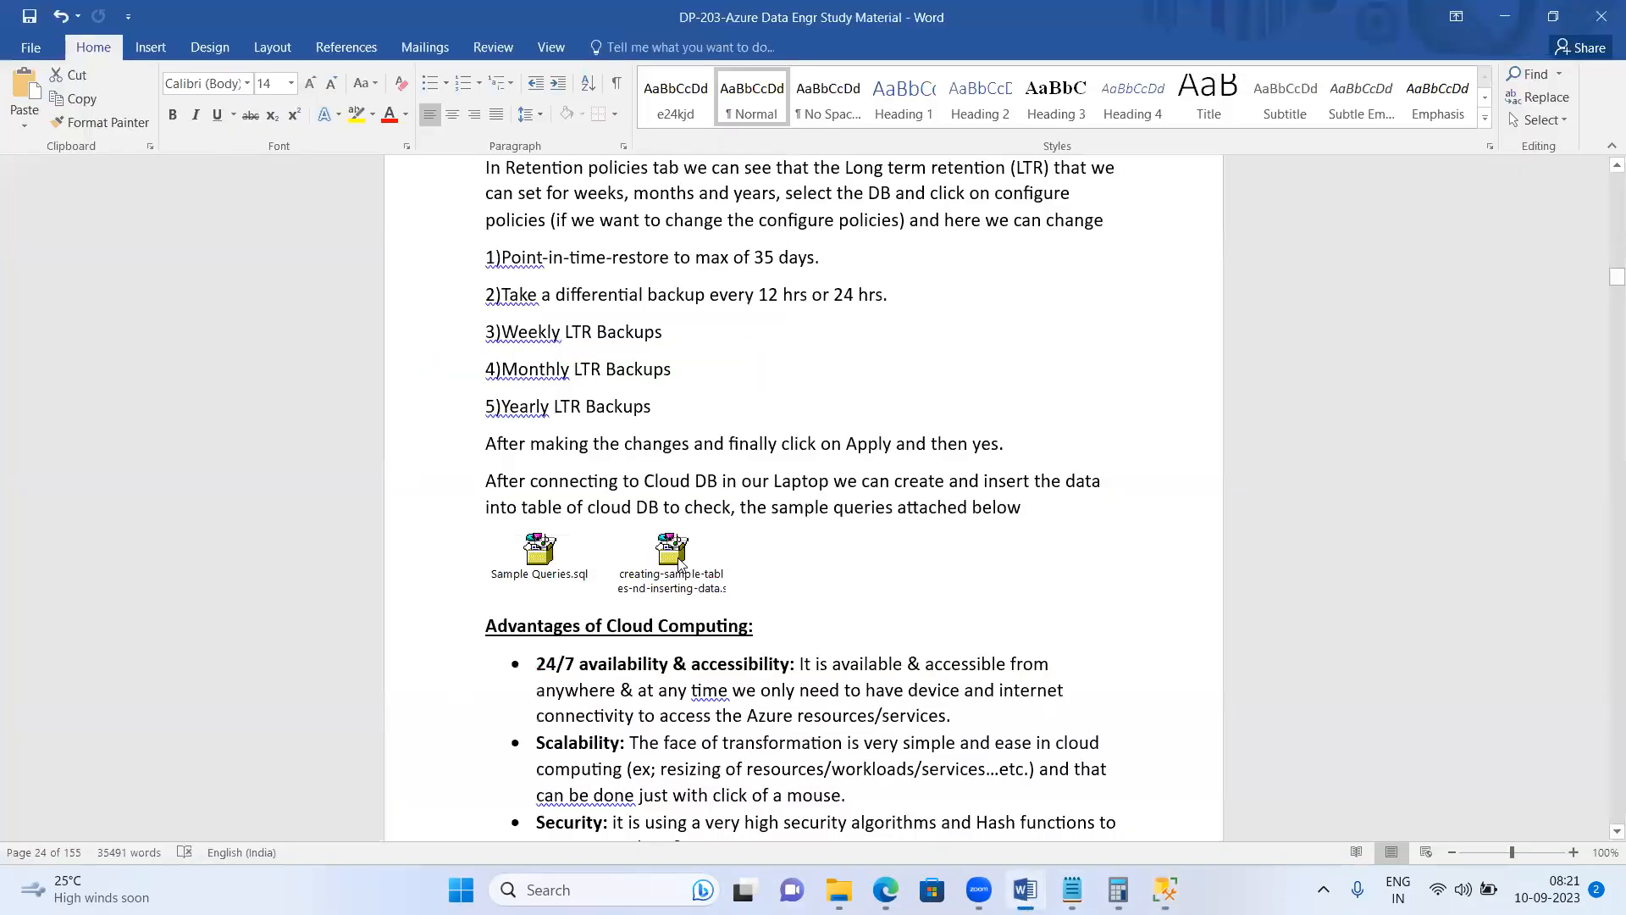
click(874, 452)
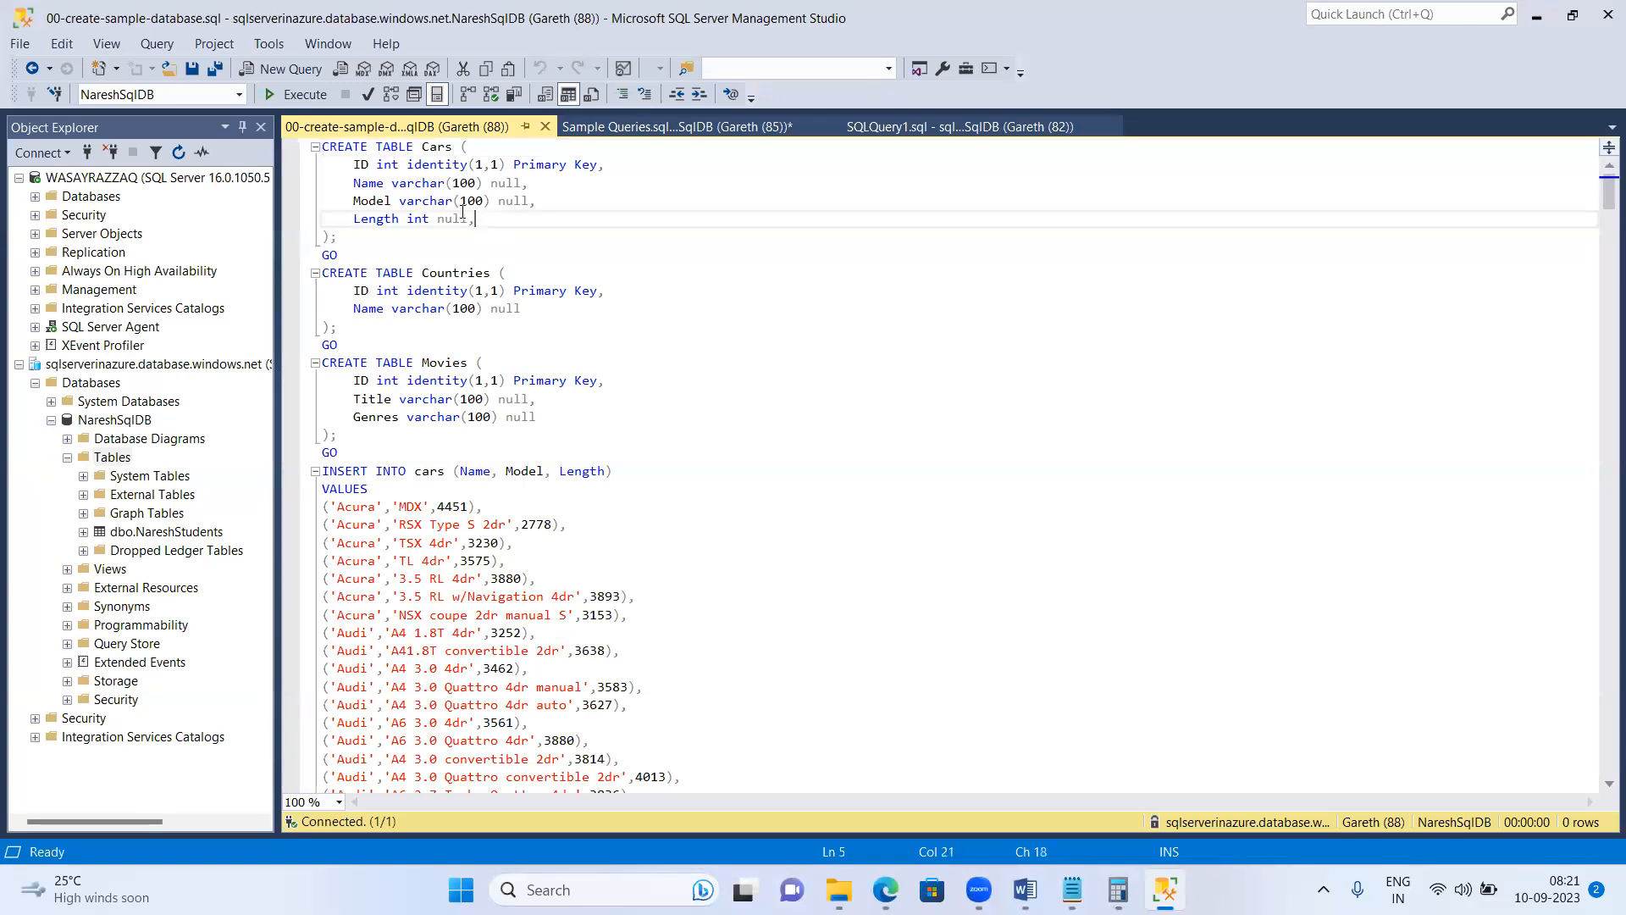
Highlight the CREATE TABLE statements for Cars, Countries and Movies one after another to review their columns.
drag(477, 220, 322, 147)
drag(521, 310, 298, 273)
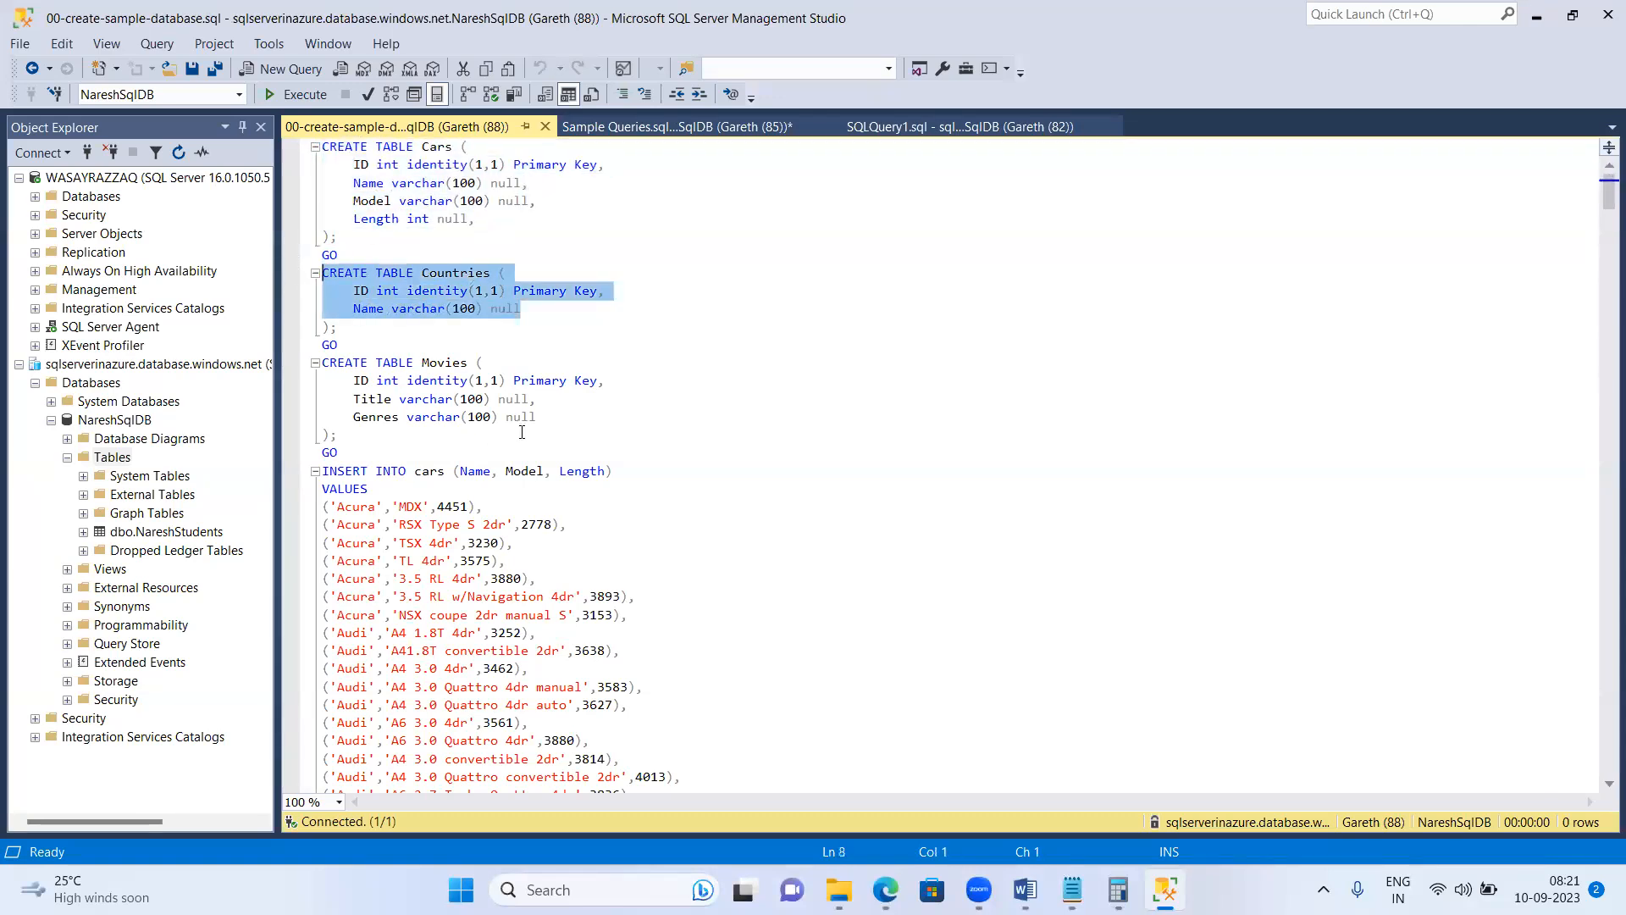
drag(561, 414, 313, 364)
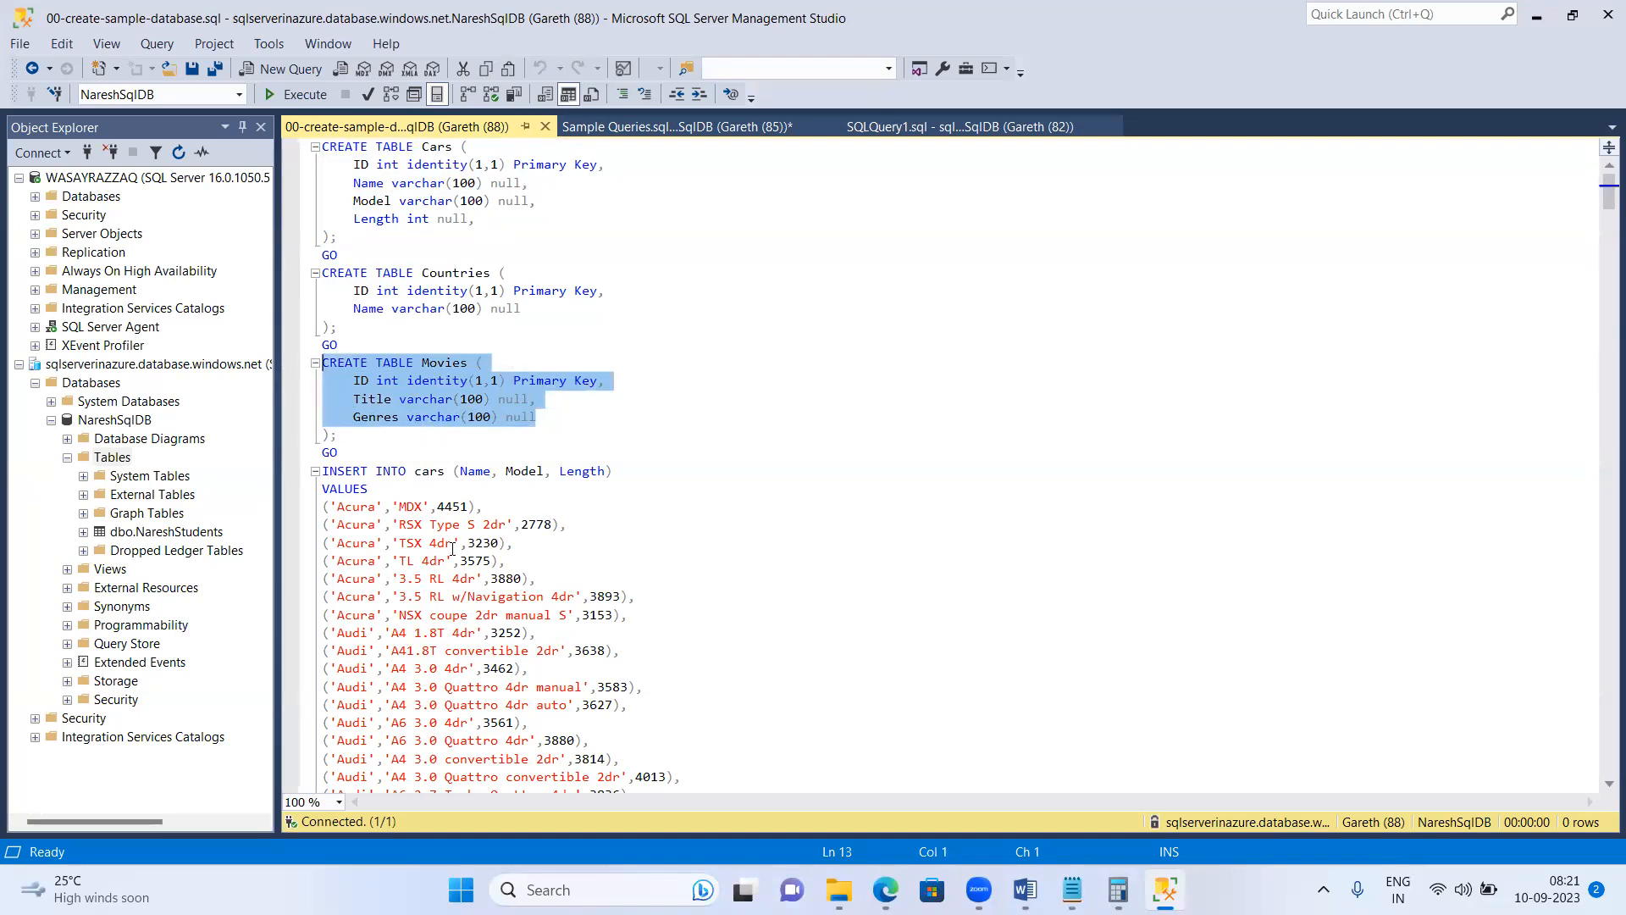
Highlight the whole INSERT INTO cars statement, from its first Acura row through the GO after the last Volvo row.
scroll(452, 549, down, 3)
click(328, 301)
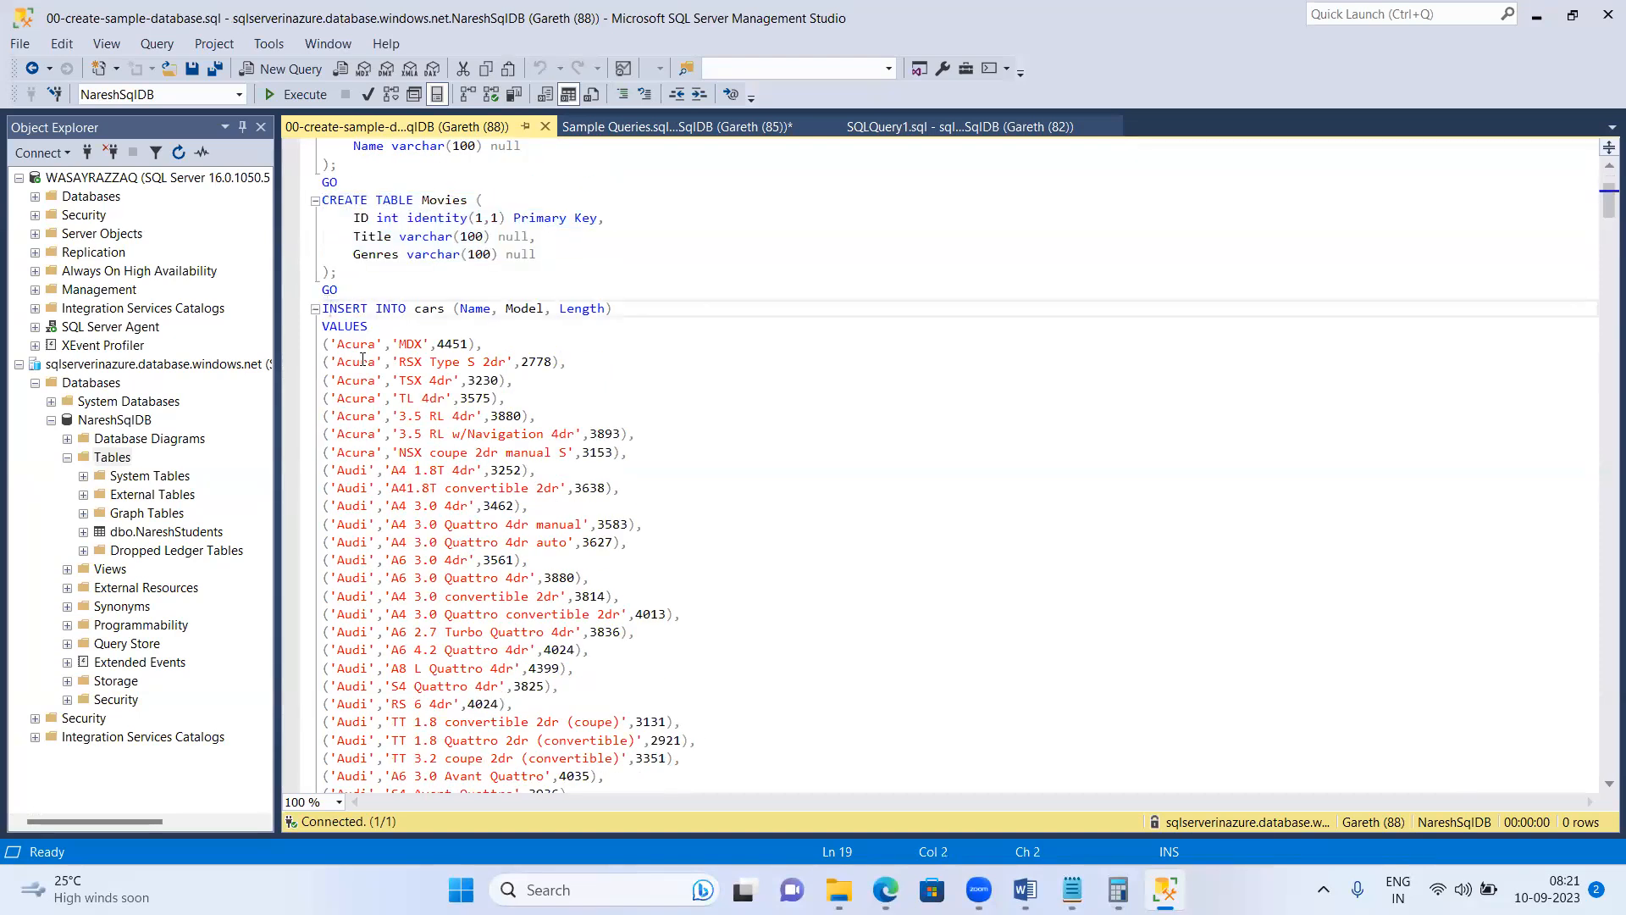
key(shift+Down)
key(shift+Down)
key(shift+Down)
key(shift+Down)
key(shift+Down)
key(shift+Down)
key(shift+Down)
key(shift+Down)
key(shift+Down)
key(shift+Down)
key(shift+Down)
key(shift+Down)
key(shift+Down)
key(shift+Down)
key(shift+Down)
key(shift+Down)
key(shift+Down)
key(shift+Down)
key(shift+Down)
key(shift+Down)
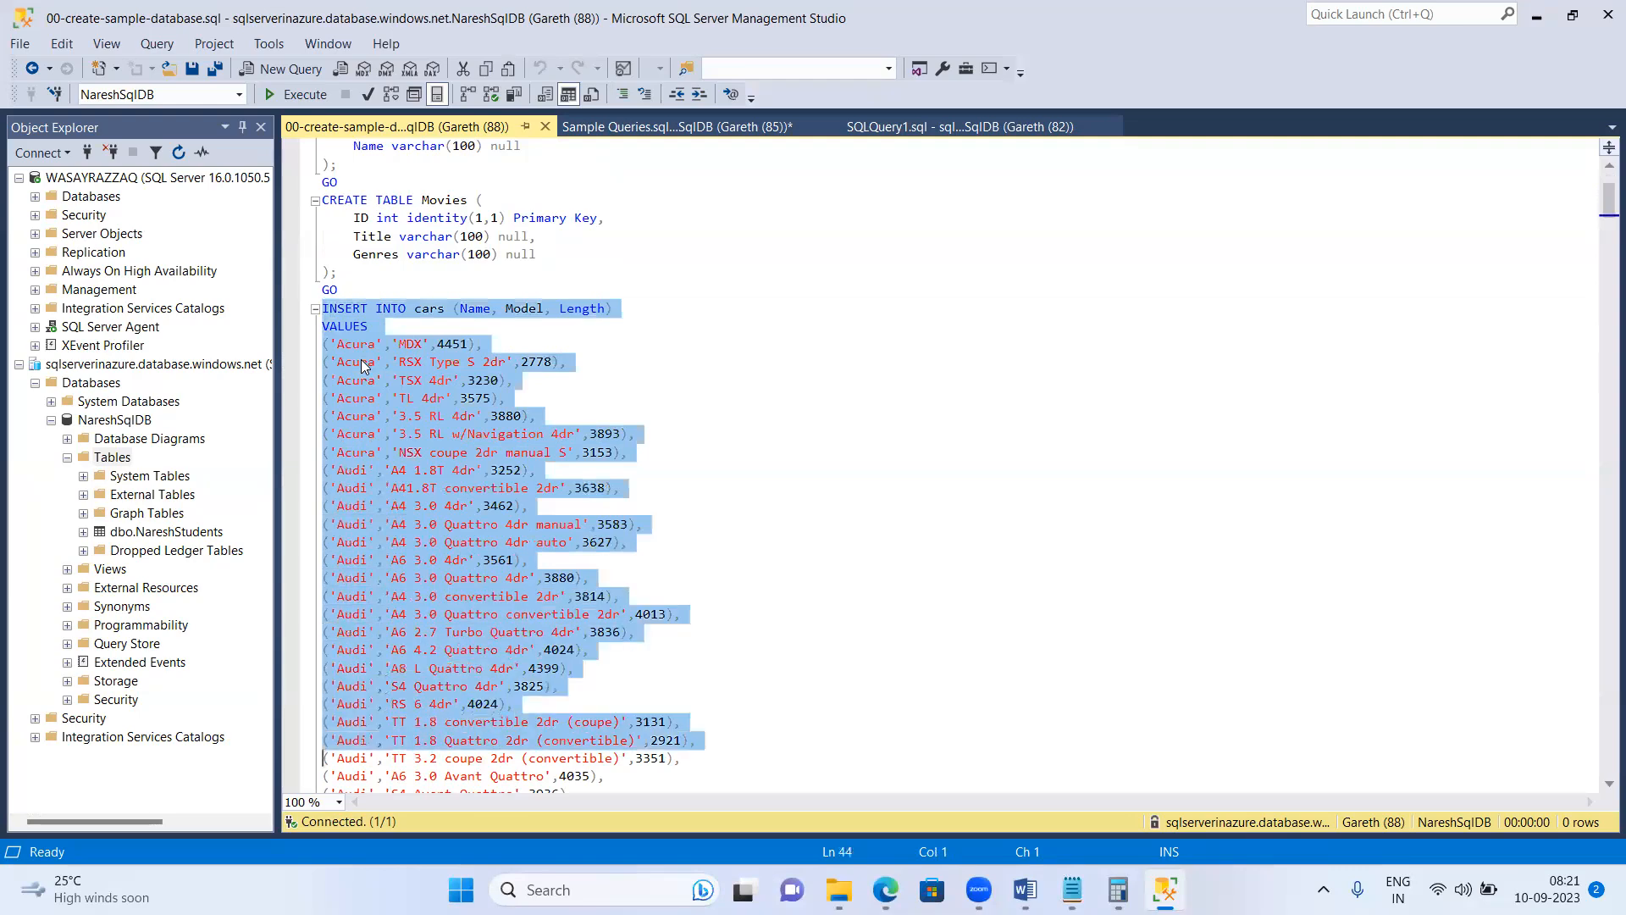
key(shift+Down)
key(shift+Down)
key(shift+Down)
key(shift+Down)
key(shift+Down)
key(shift+Down)
key(shift+Down)
key(shift+Down)
key(shift+Down)
key(shift+Down)
key(shift+Down)
key(shift+Down)
key(shift+Down)
key(shift+Down)
key(shift+Down)
key(shift+Down)
key(shift+Down)
key(shift+Down)
key(shift+Down)
key(shift+Down)
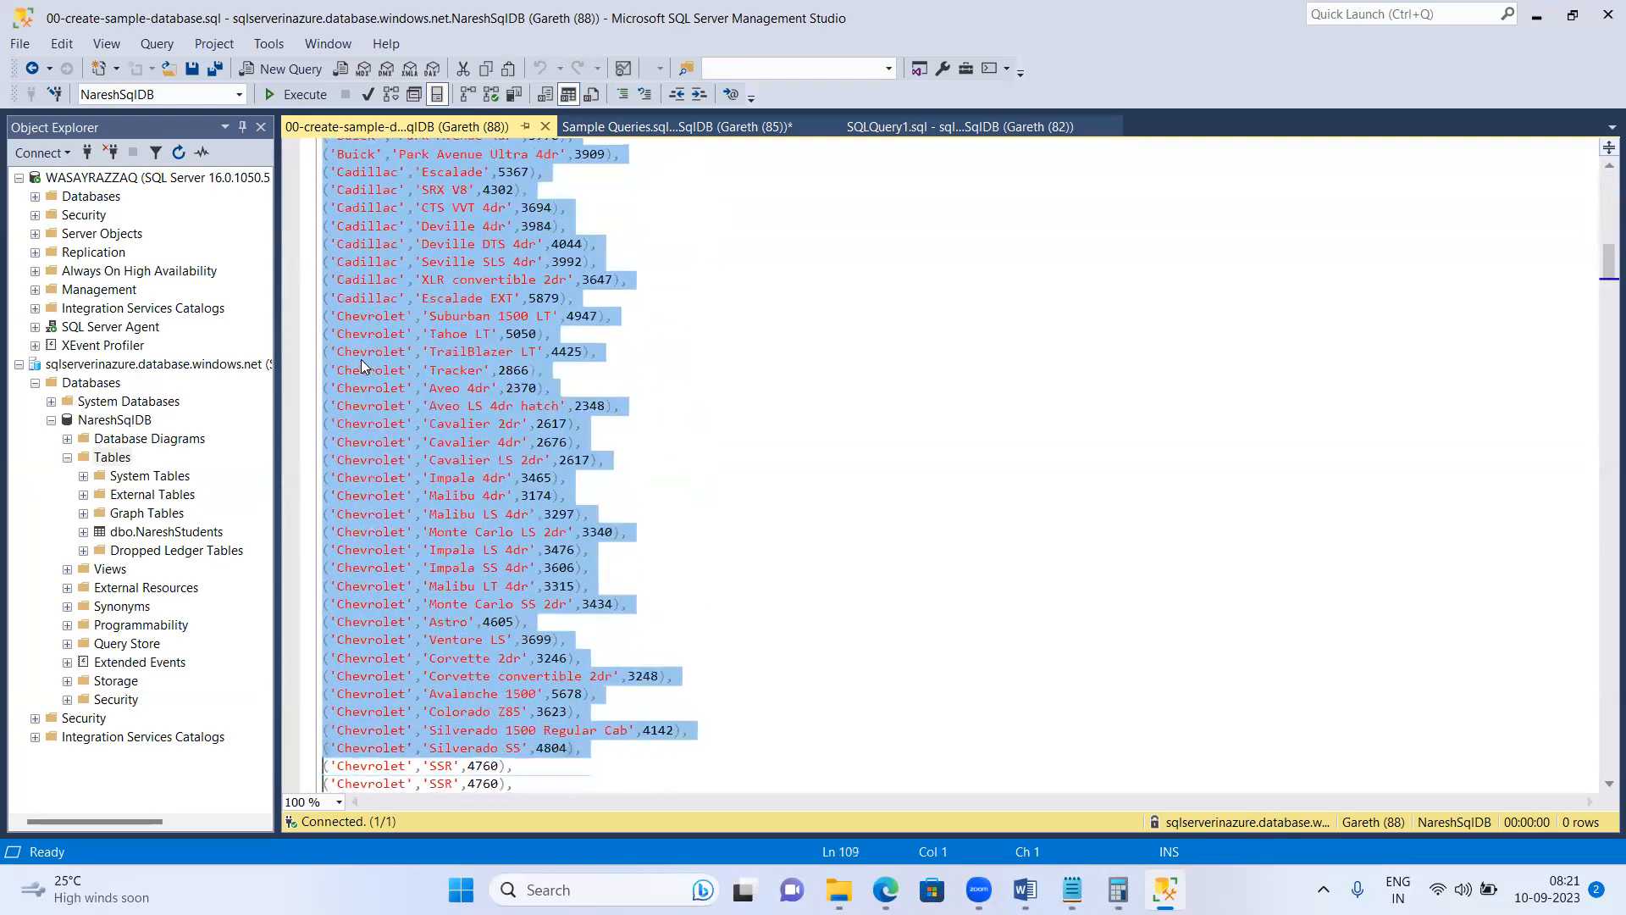
key(shift+Down)
key(shift+Down)
key(shift+Down)
key(shift+Down)
key(shift+Down)
key(shift+Down)
key(shift+Down)
key(shift+Down)
key(shift+Down)
key(shift+Down)
key(shift+Down)
key(shift+Down)
key(shift+Down)
key(shift+Down)
key(shift+Down)
key(shift+Down)
key(shift+Down)
key(shift+Down)
key(shift+Down)
key(shift+Down)
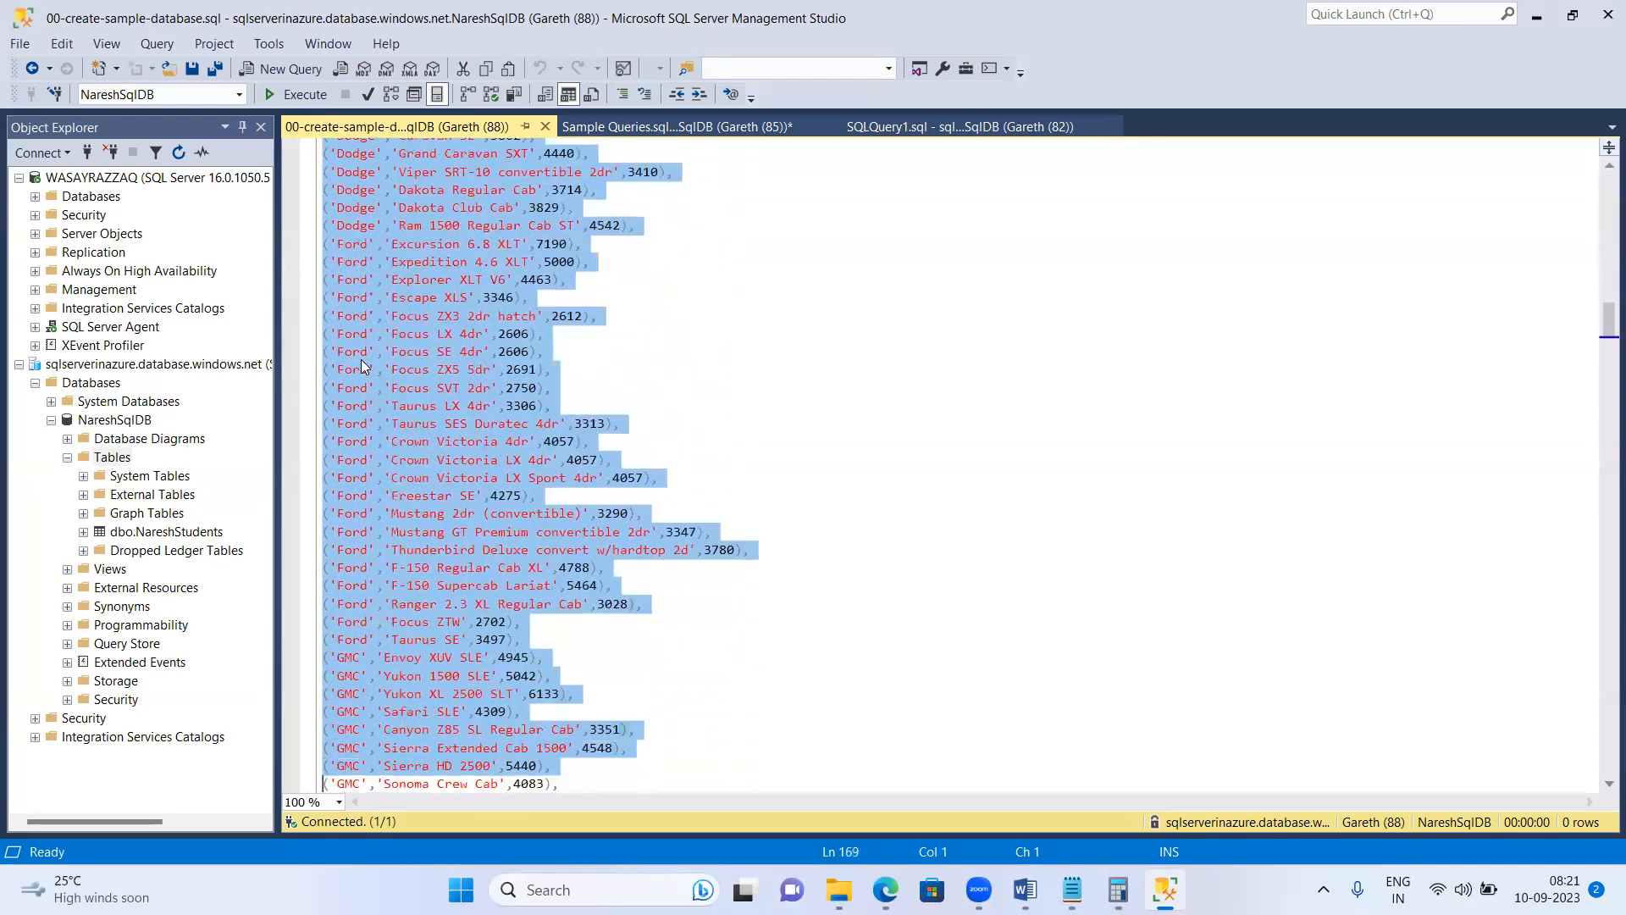
key(shift+Down)
key(shift+Down)
key(shift+Down)
key(shift+Down)
key(shift+Down)
key(shift+Down)
key(shift+Down)
key(shift+Down)
key(shift+Down)
key(shift+Down)
key(shift+Down)
key(shift+Down)
key(shift+Down)
key(shift+Down)
key(shift+Down)
key(shift+Down)
key(shift+Down)
key(shift+Down)
key(shift+Down)
key(shift+Down)
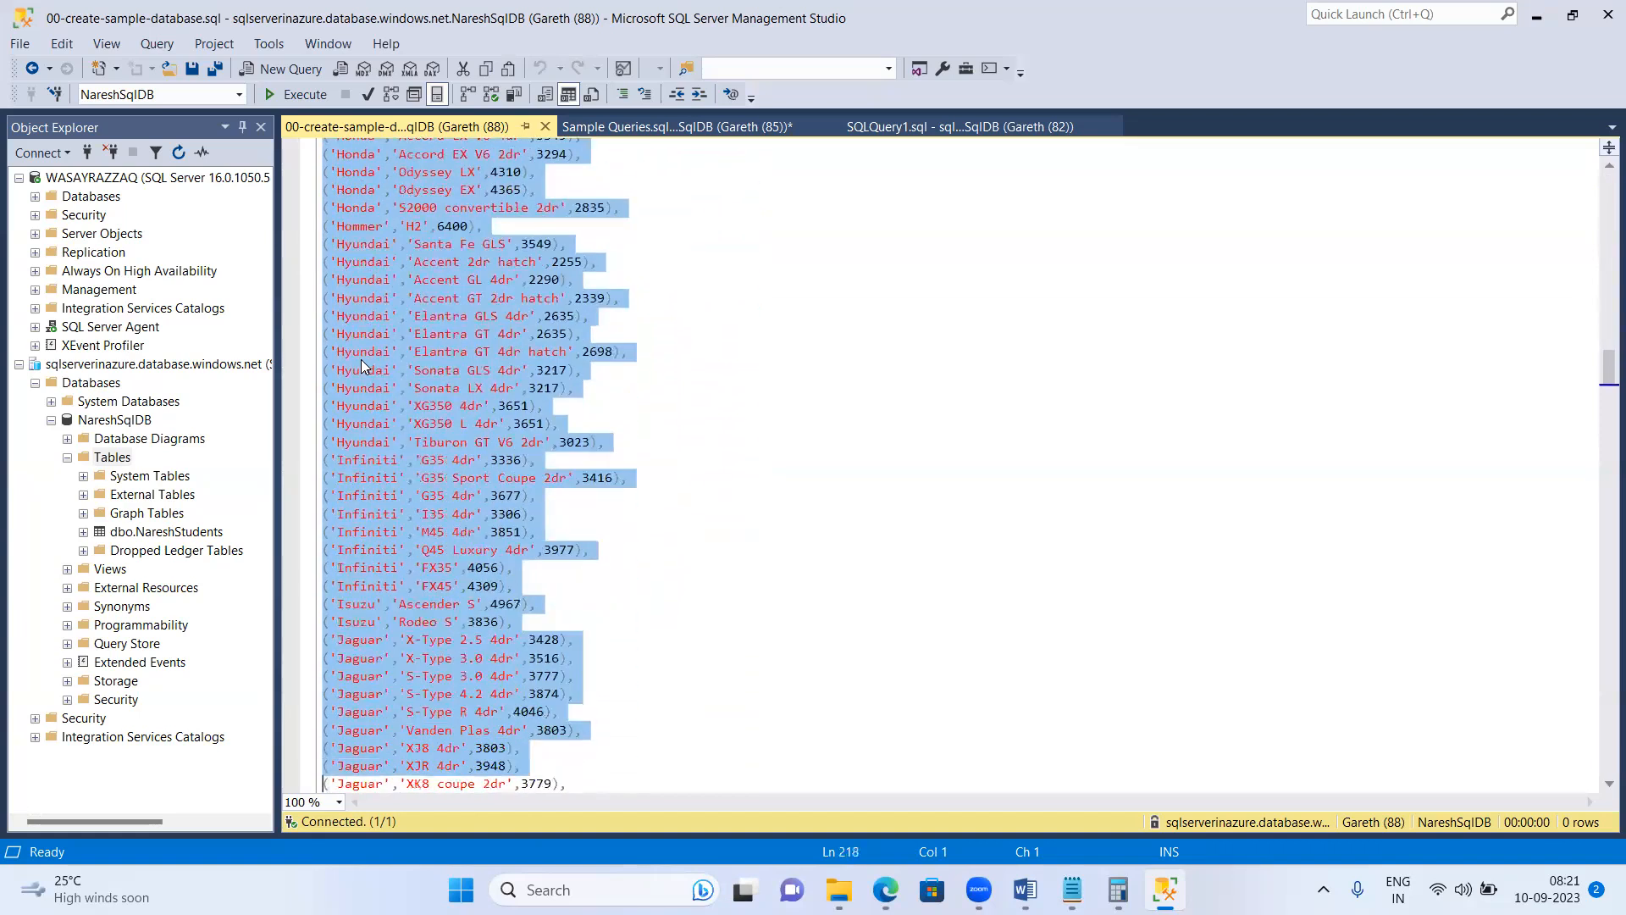
key(shift+Down)
key(shift+Down)
key(shift+Down)
key(shift+Down)
key(shift+Down)
key(shift+Down)
key(shift+Down)
key(shift+Down)
key(shift+Down)
key(shift+Down)
key(shift+Down)
key(shift+Down)
key(shift+Down)
key(shift+Down)
key(shift+Down)
key(shift+Down)
key(shift+Down)
key(shift+Down)
key(shift+Down)
key(shift+Down)
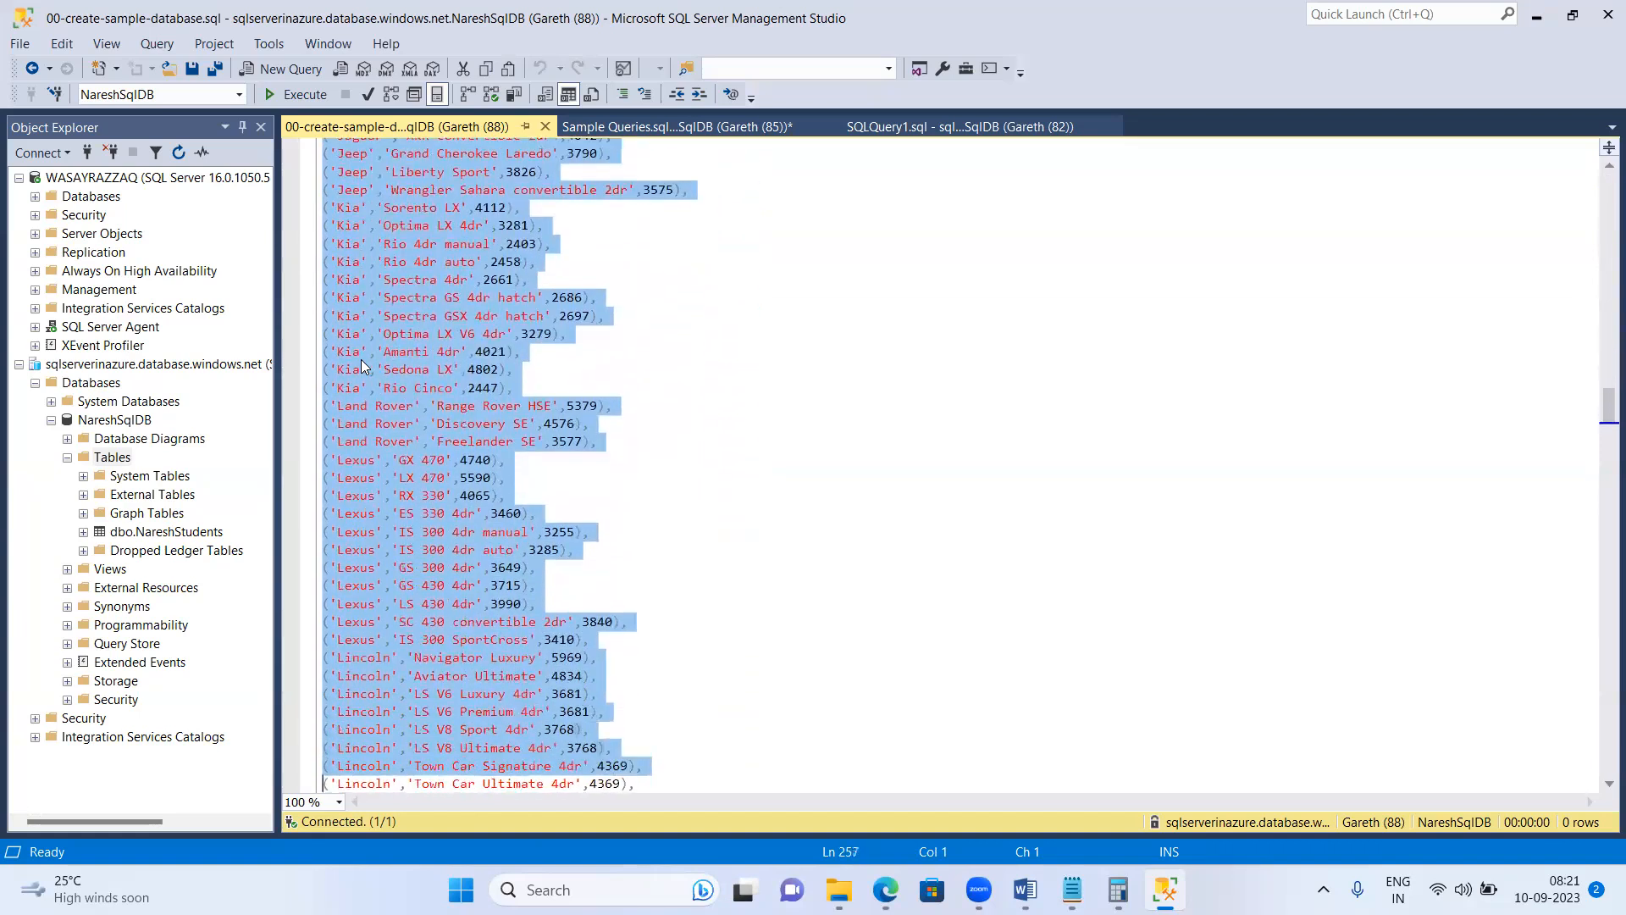
key(shift+Down)
key(shift+Down)
key(shift+Down)
key(shift+Down)
key(shift+Down)
key(shift+Down)
key(shift+Down)
key(shift+Down)
key(shift+Down)
key(shift+Down)
key(shift+Down)
key(shift+Down)
key(shift+Down)
key(shift+Down)
key(shift+Down)
key(shift+Down)
key(shift+Down)
key(shift+Down)
key(shift+Down)
key(shift+Down)
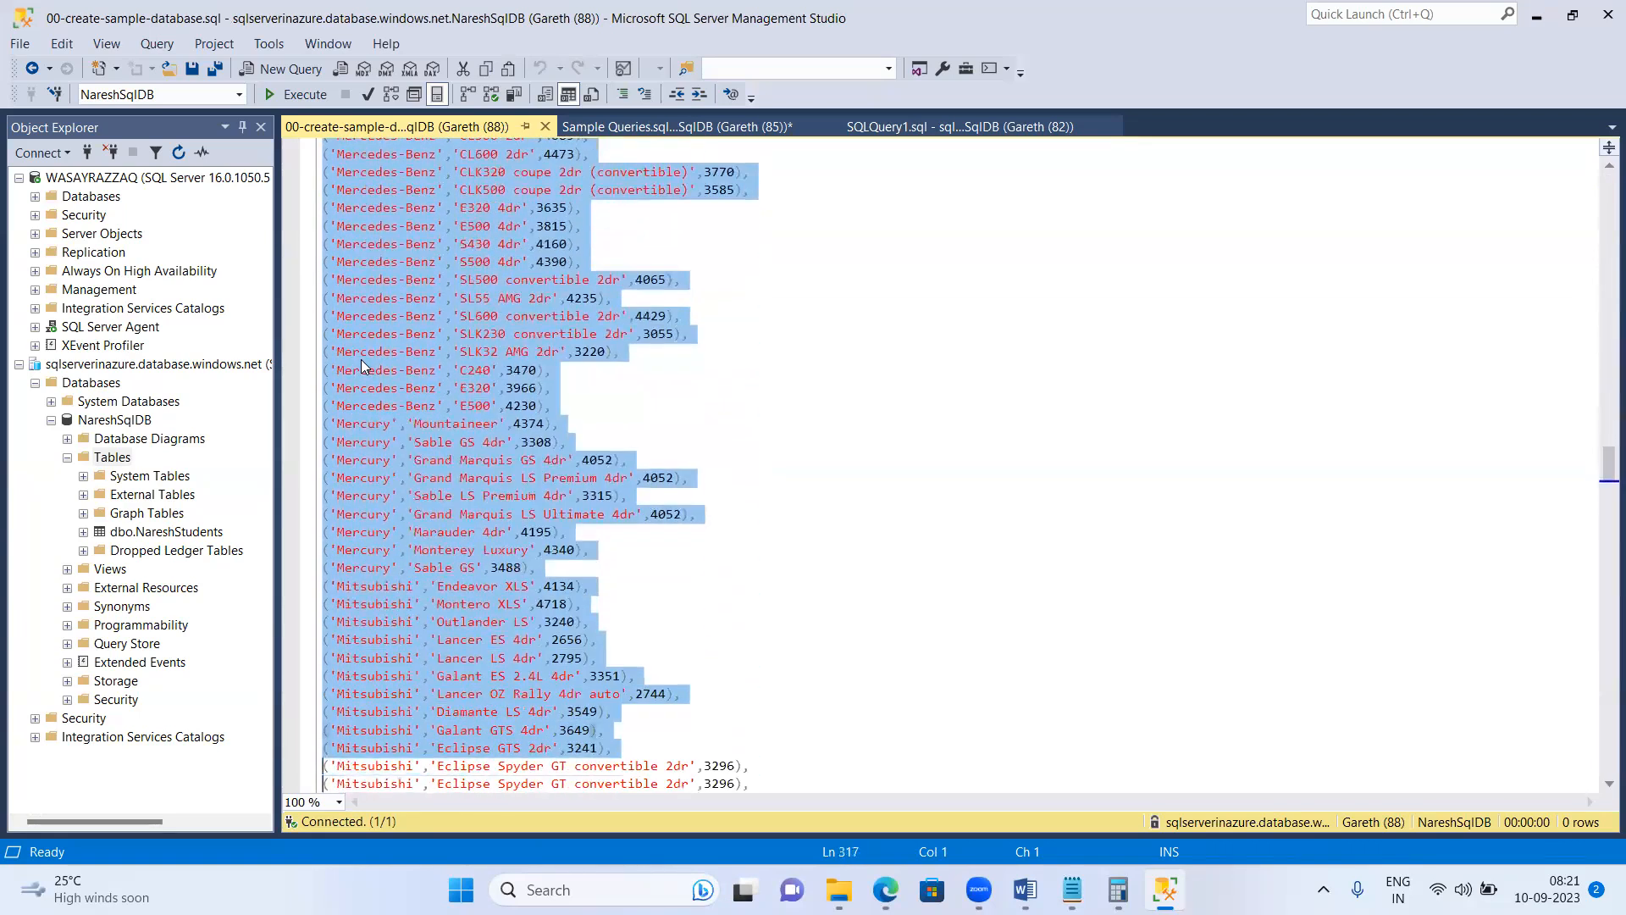
key(shift+Down)
key(shift+Down)
key(shift+Down)
key(shift+Down)
key(shift+Down)
key(shift+Down)
key(shift+Down)
key(shift+Down)
key(shift+Down)
key(shift+Down)
key(shift+Down)
key(shift+Down)
key(shift+Down)
key(shift+Down)
key(shift+Down)
key(shift+Down)
key(shift+Down)
key(shift+Down)
key(shift+Down)
key(shift+Down)
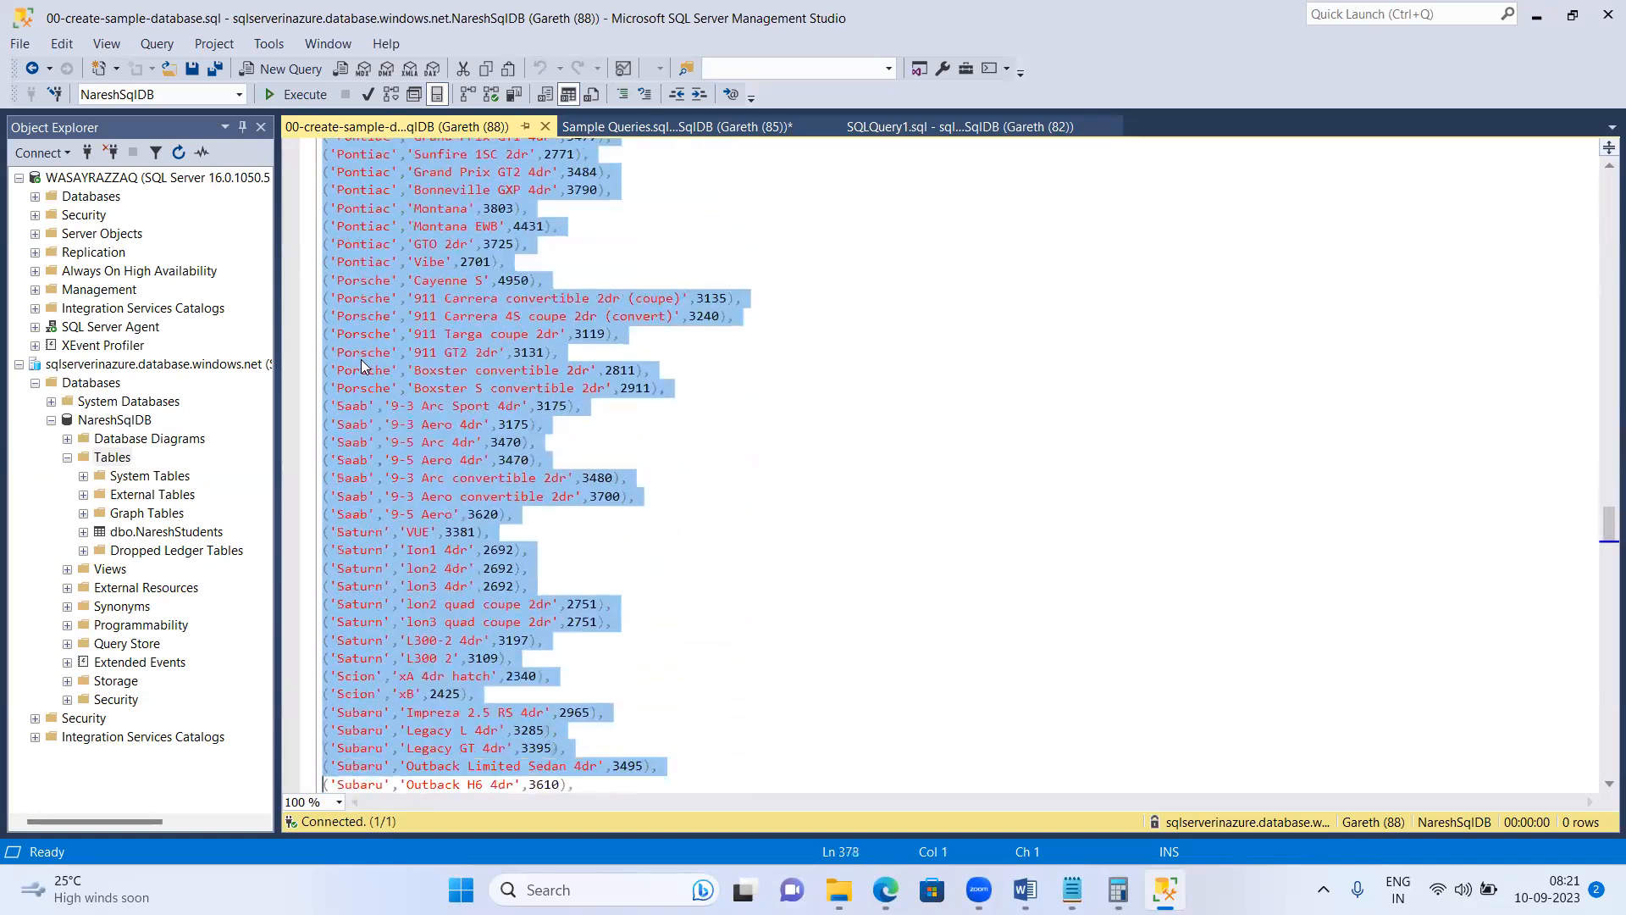
key(shift+Down)
key(shift+Down)
key(shift+Down)
key(shift+Down)
key(shift+Down)
key(shift+Down)
key(shift+Down)
key(shift+Down)
key(shift+Down)
key(shift+Down)
key(shift+Down)
key(shift+Down)
key(shift+Down)
key(shift+Down)
key(shift+Down)
key(shift+Down)
key(shift+Down)
key(shift+Down)
key(shift+Down)
key(shift+Down)
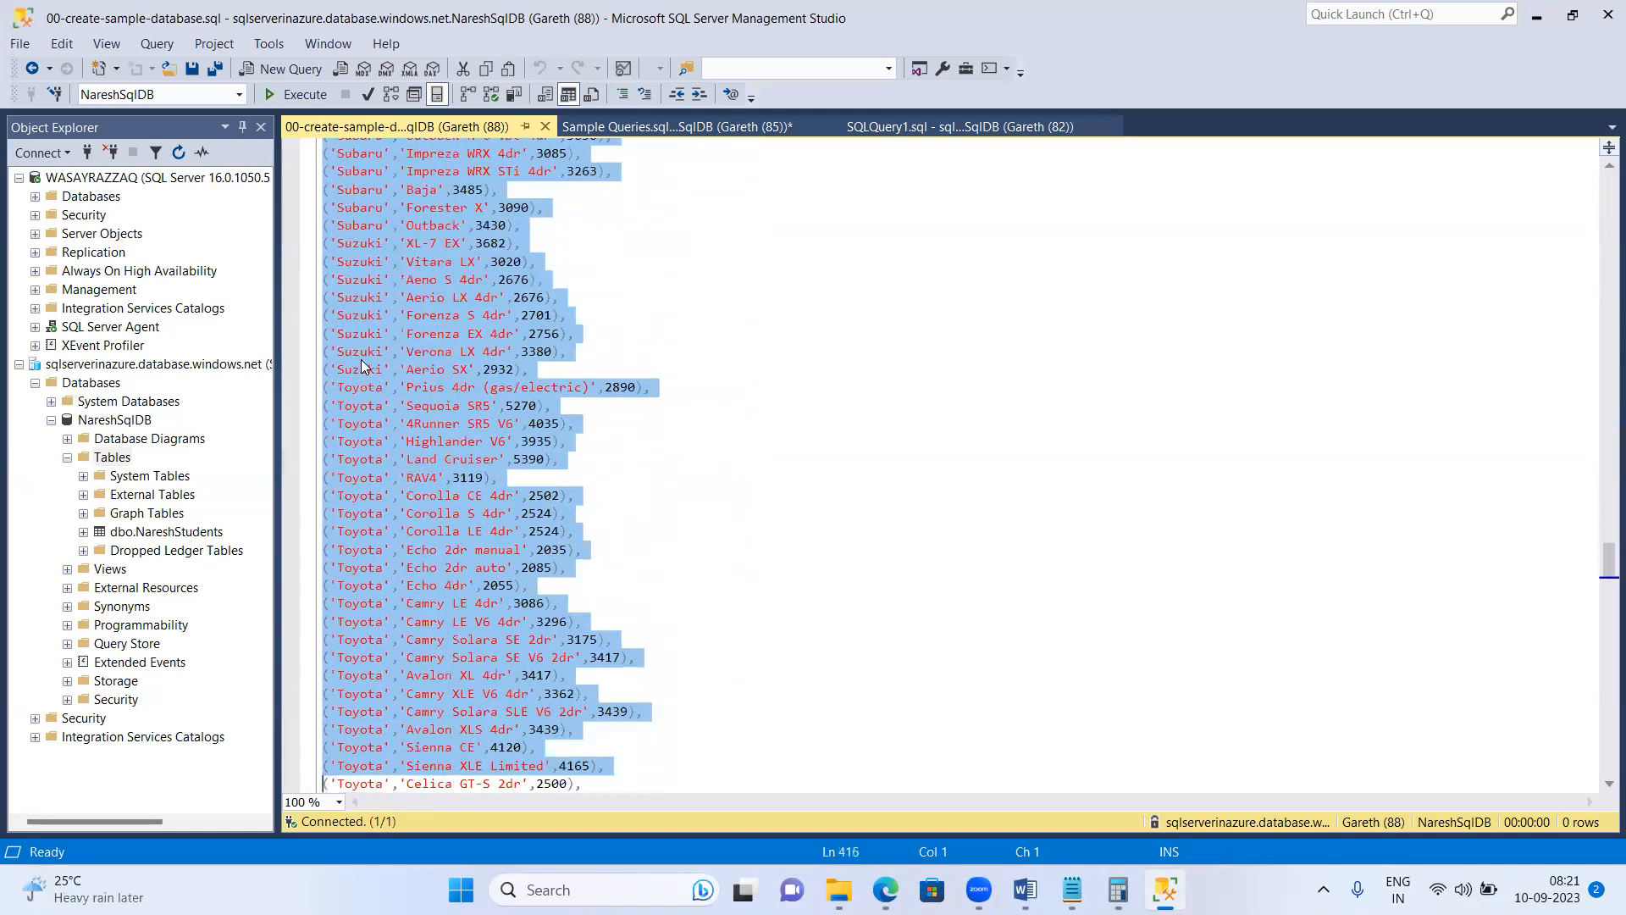
key(shift+Down)
key(shift+Down)
key(shift+Down)
key(shift+Down)
key(shift+Down)
key(shift+Down)
key(shift+Down)
key(shift+Down)
key(shift+Down)
key(shift+Down)
key(shift+Down)
key(shift+Down)
key(shift+Down)
key(shift+Down)
key(shift+Down)
key(shift+Down)
key(shift+Down)
key(shift+Down)
key(shift+Down)
key(shift+Down)
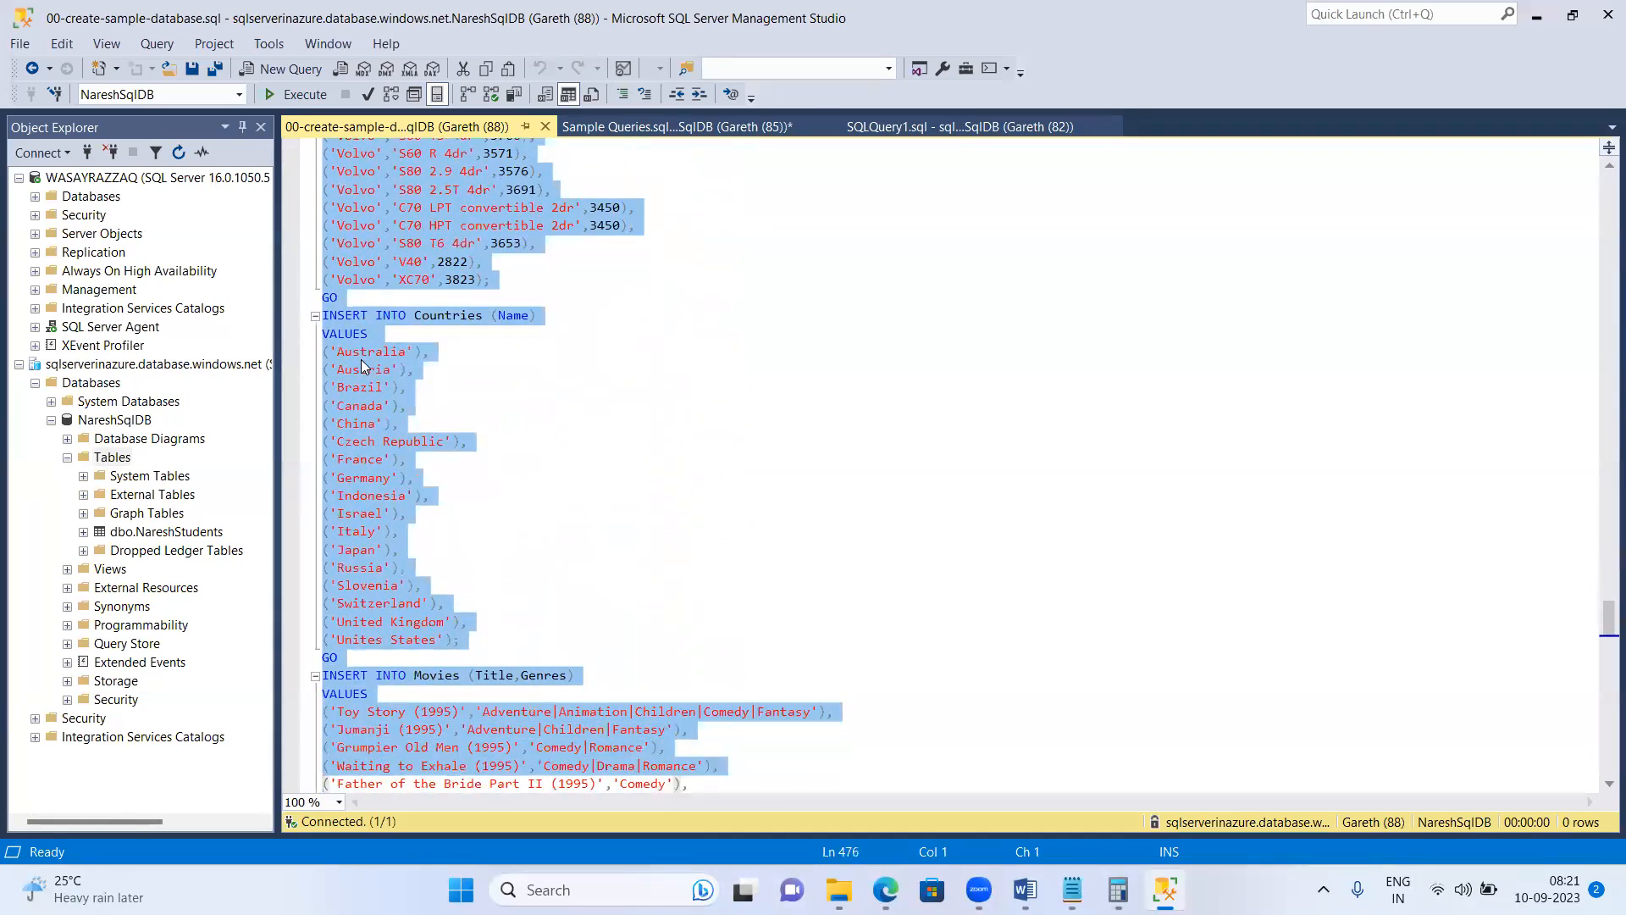
key(shift+Up)
key(shift+Up)
key(shift+Up)
key(shift+Up)
key(shift+Up)
key(shift+Up)
key(shift+Up)
key(shift+Up)
key(shift+Up)
key(shift+Up)
key(shift+Up)
key(shift+Up)
key(shift+Up)
key(shift+Up)
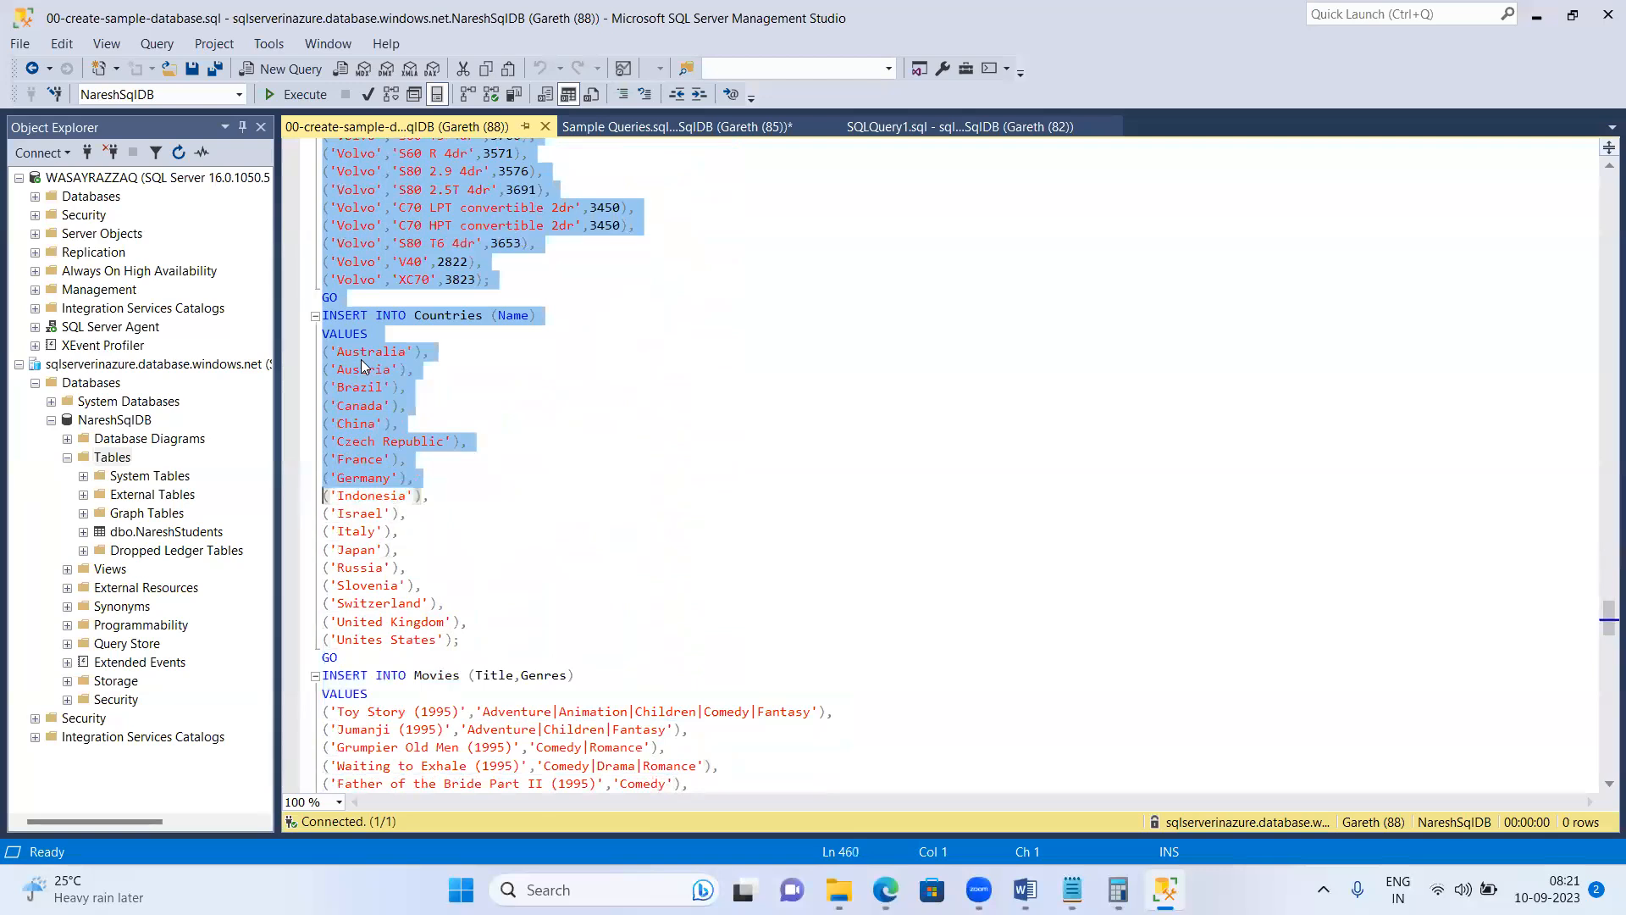
key(shift+Up)
key(shift+Up)
key(shift+Up)
key(shift+Up)
key(shift+Up)
key(shift+Up)
key(shift+Up)
key(shift+Up)
key(shift+Up)
key(shift+Up)
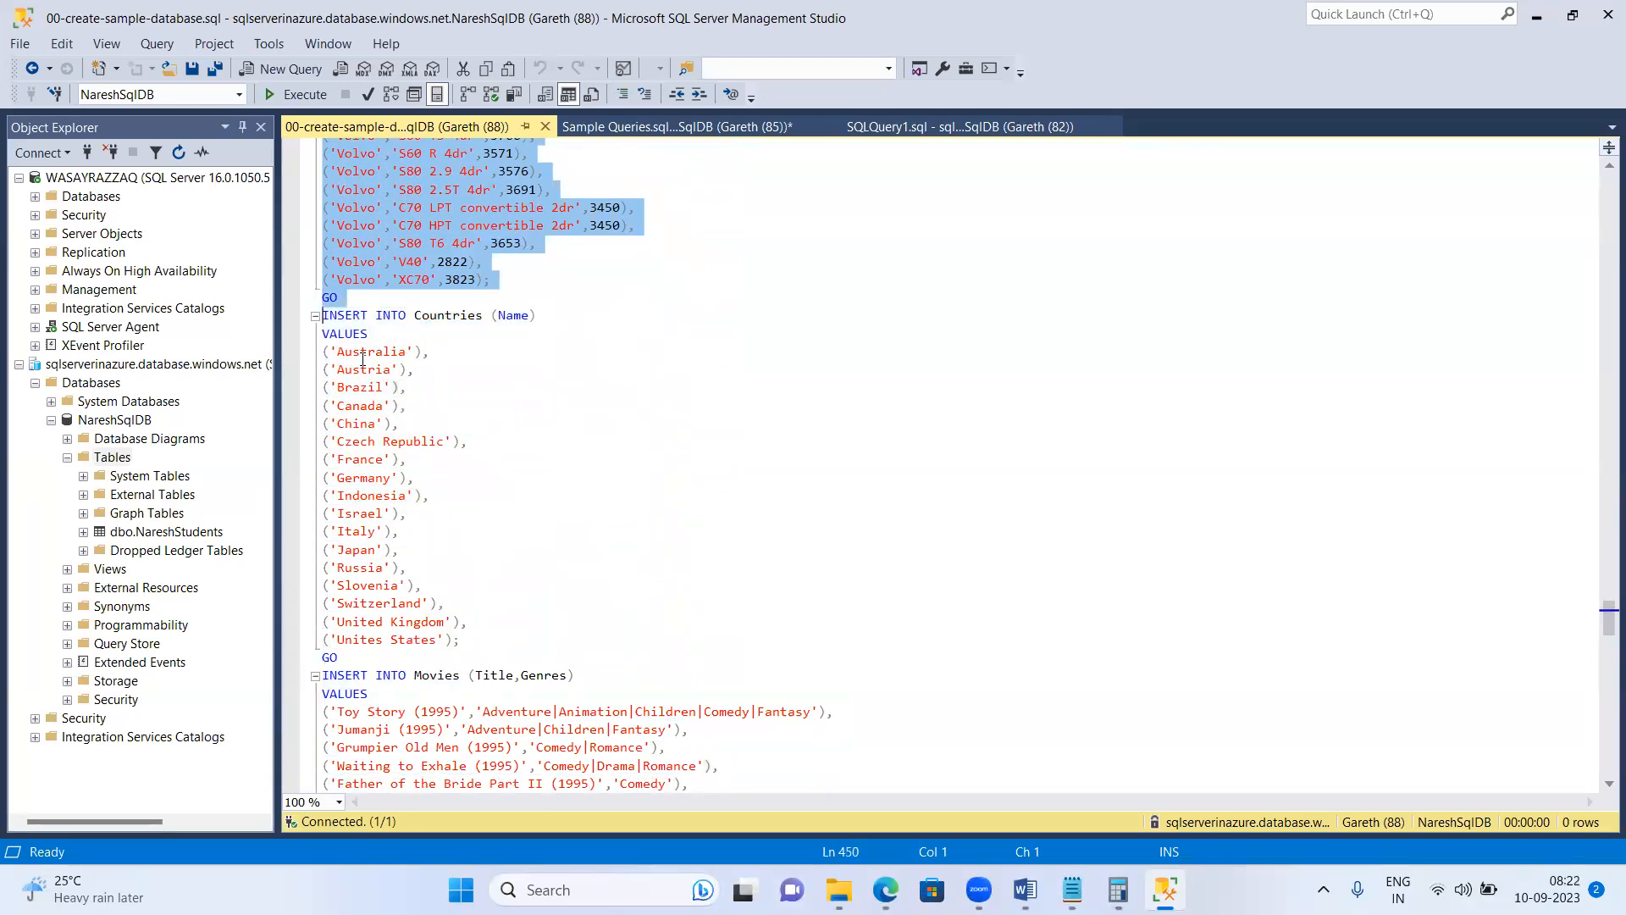
Highlight the INSERT INTO Countries statement and the first part of INSERT INTO Movies, and look through the remaining movie rows.
click(337, 352)
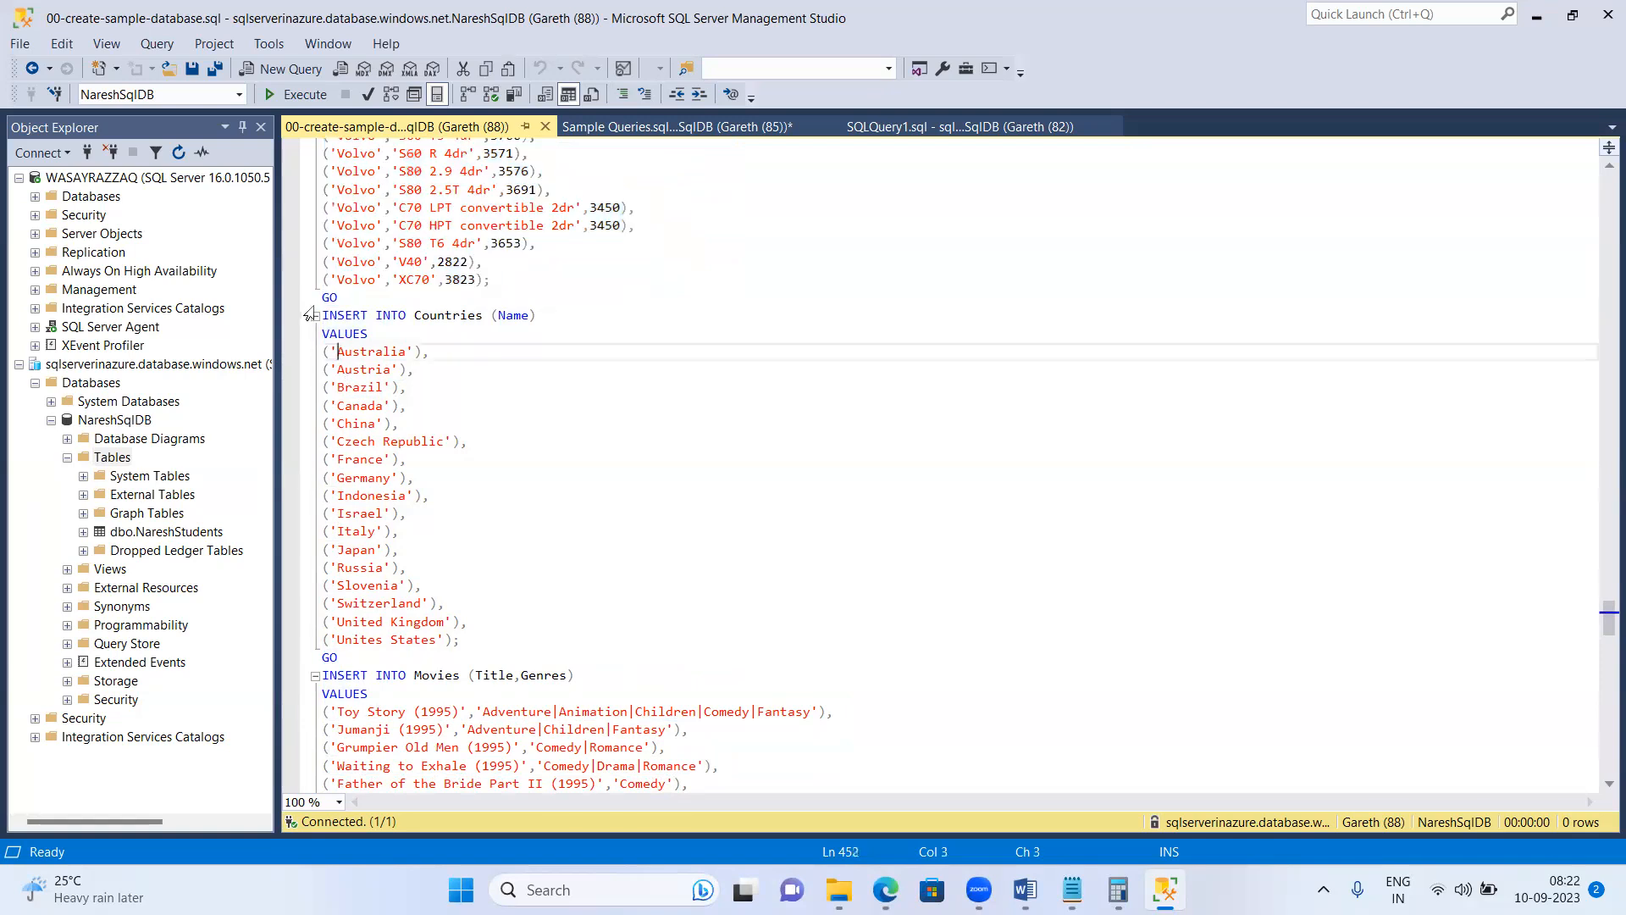
drag(322, 313, 458, 658)
scroll(457, 658, down, 4)
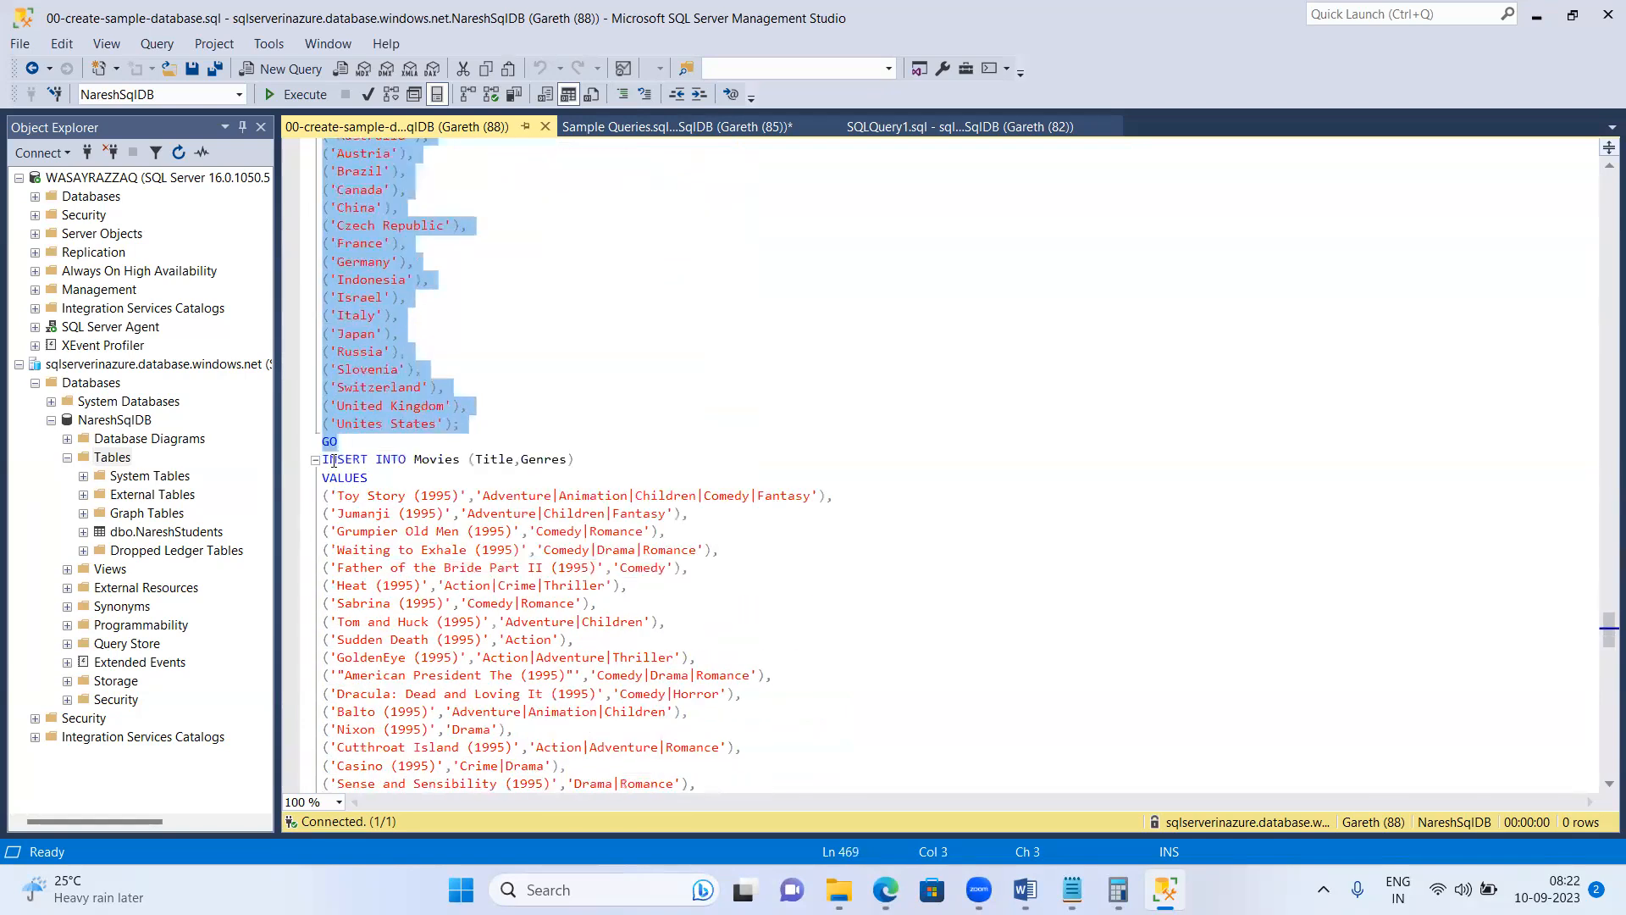
drag(322, 458, 533, 850)
scroll(559, 727, down, 9)
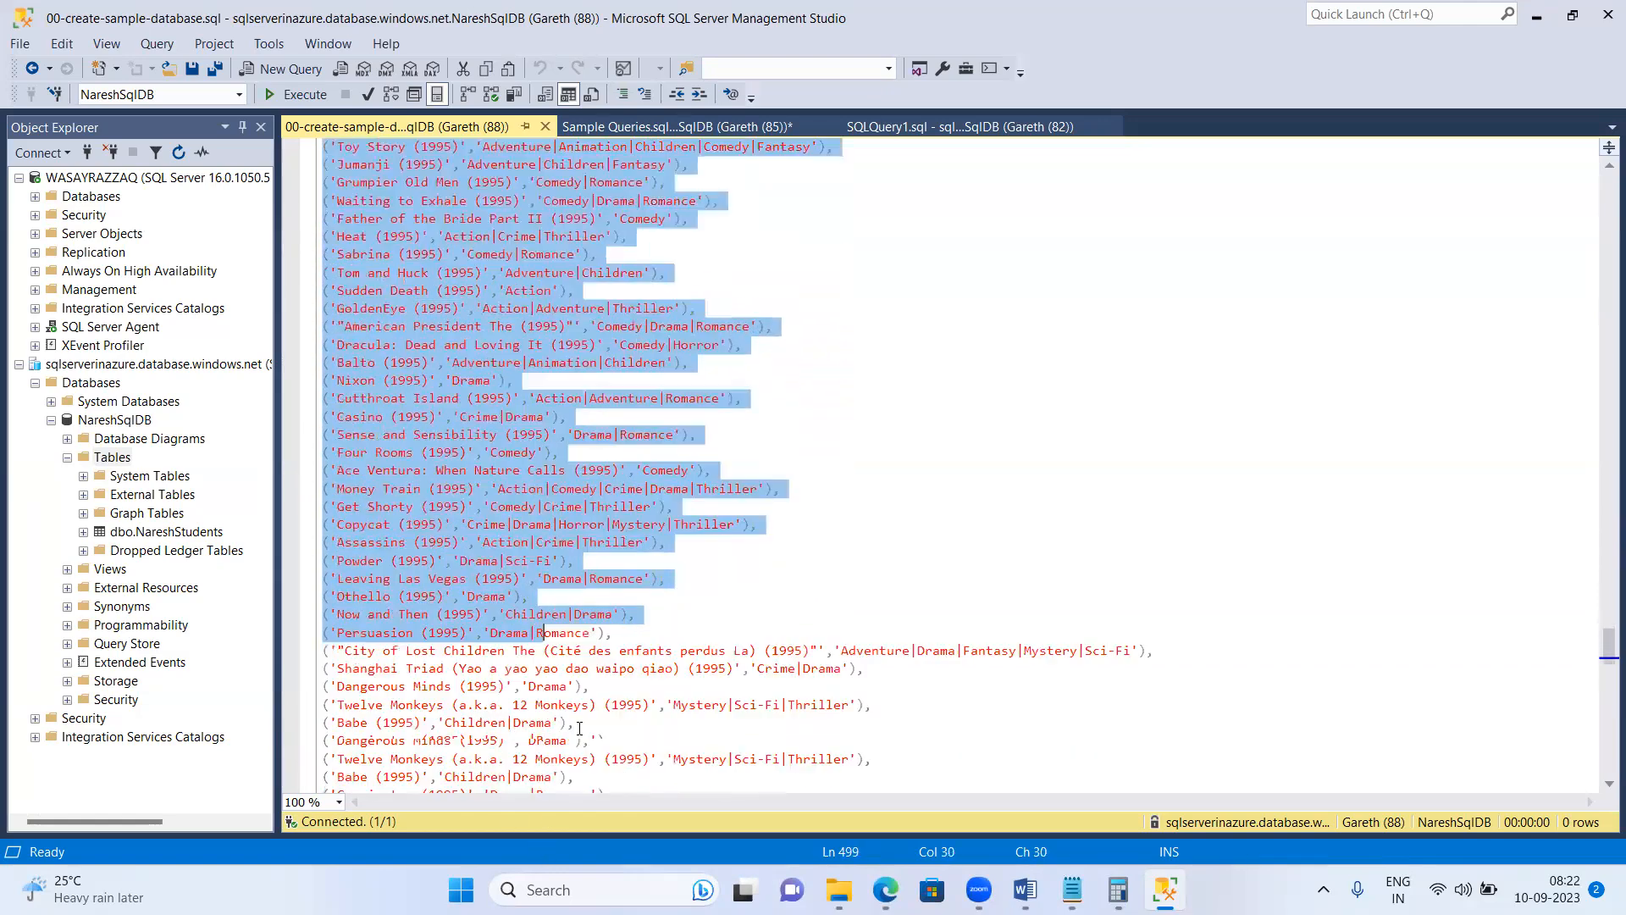
scroll(578, 752, down, 16)
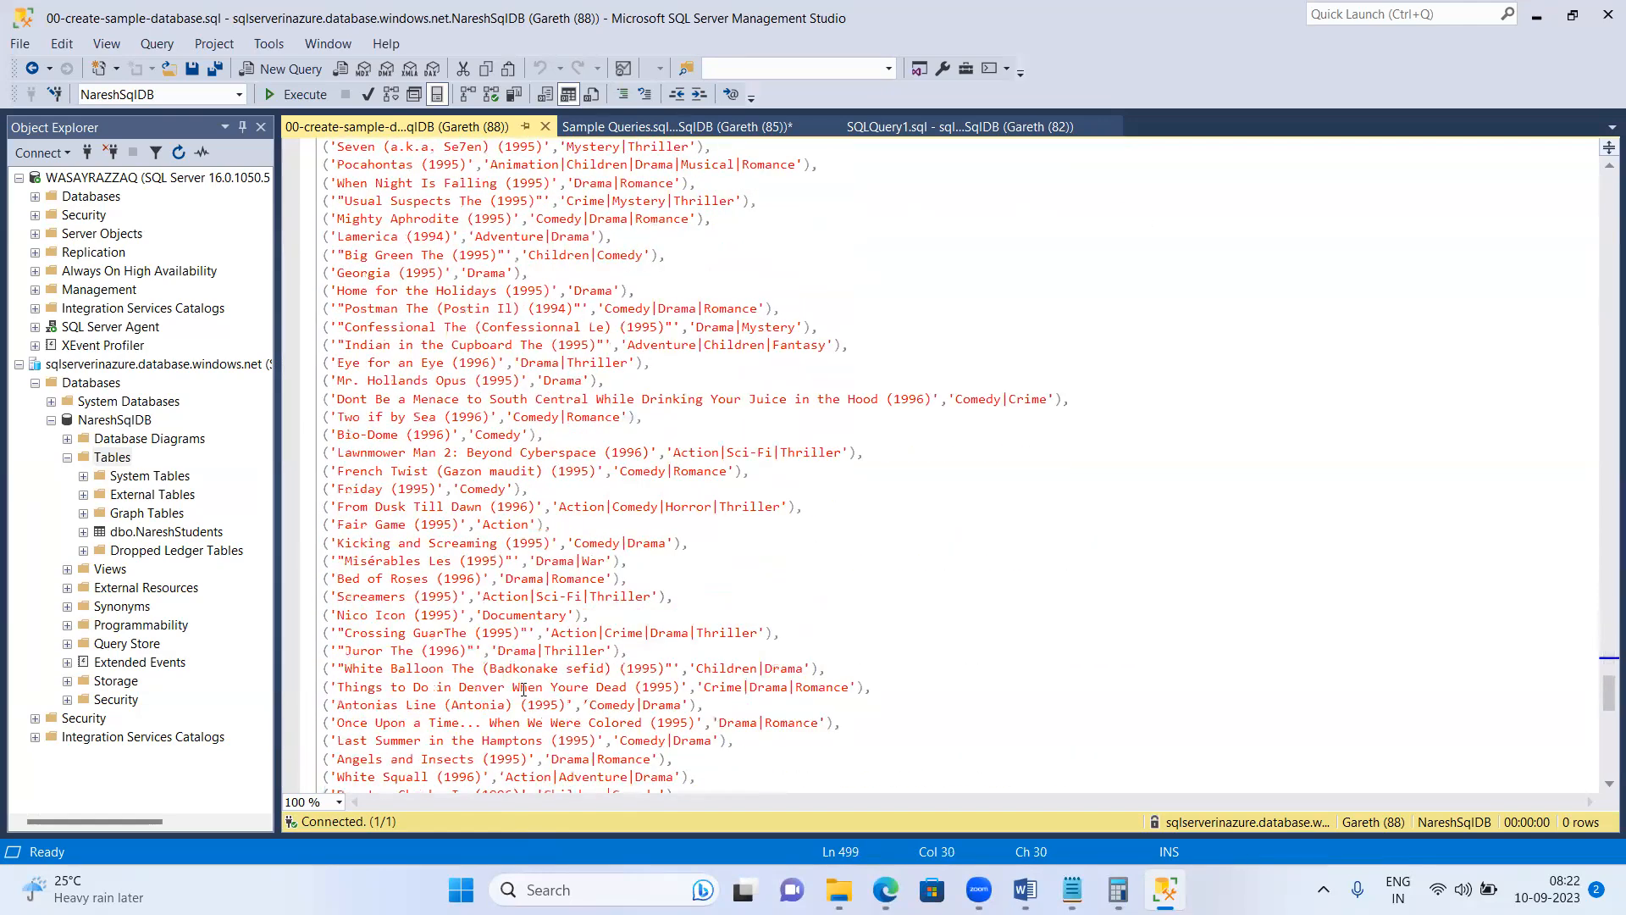
scroll(517, 689, down, 5)
Collapse the INSERT INTO Movies, Countries and cars blocks in the script.
scroll(470, 690, up, 17)
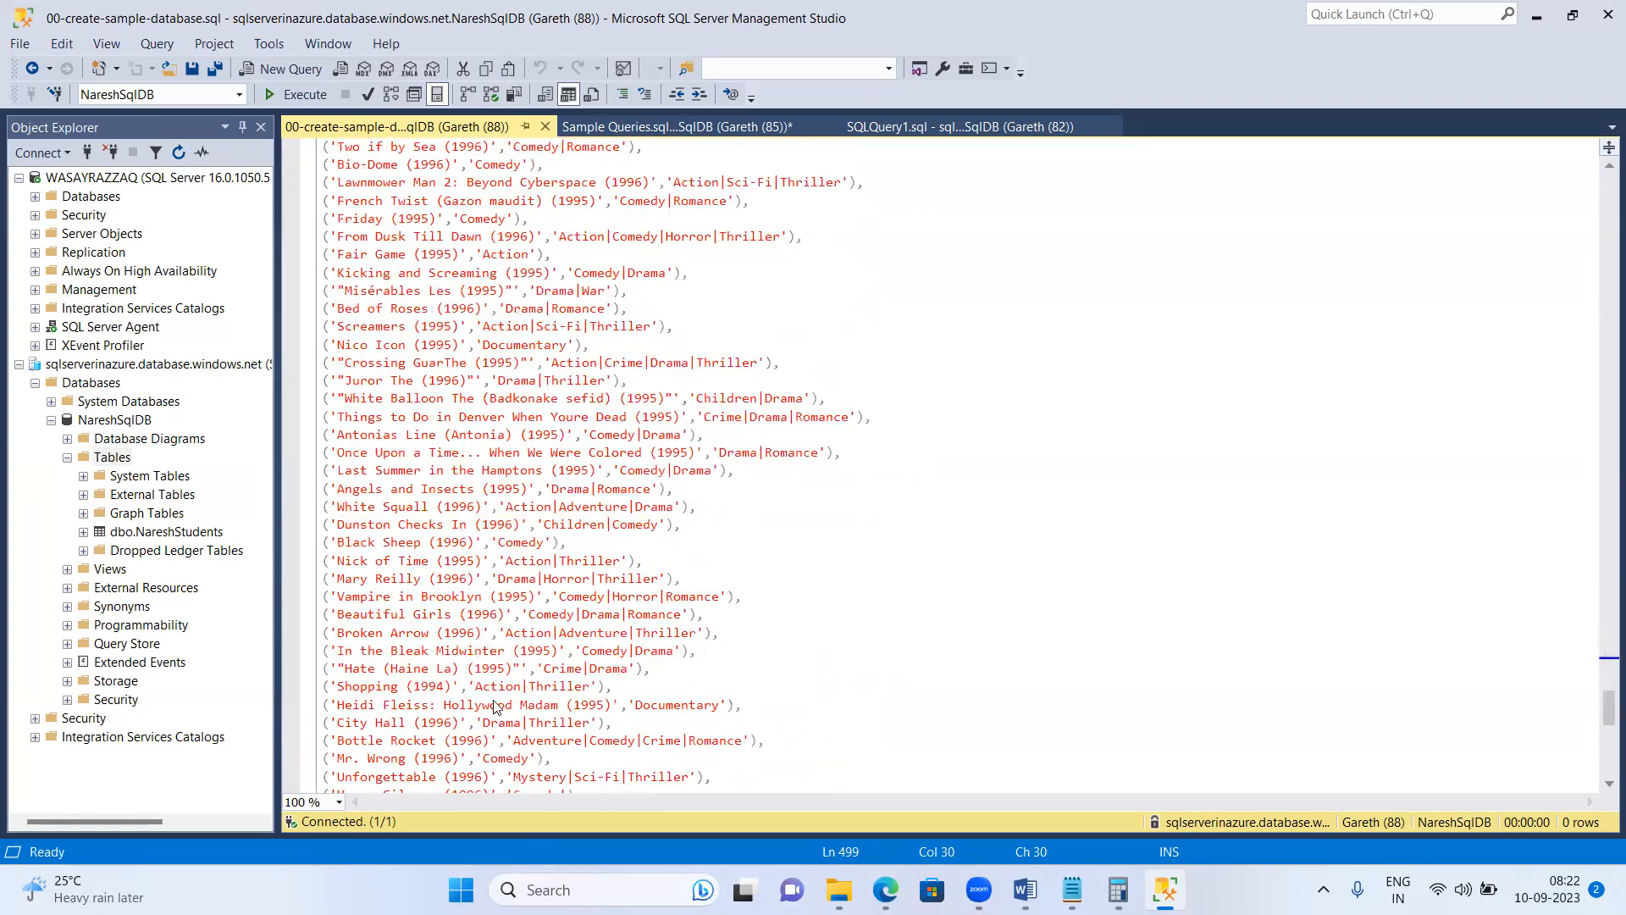
scroll(419, 553, up, 20)
click(315, 488)
scroll(352, 525, up, 4)
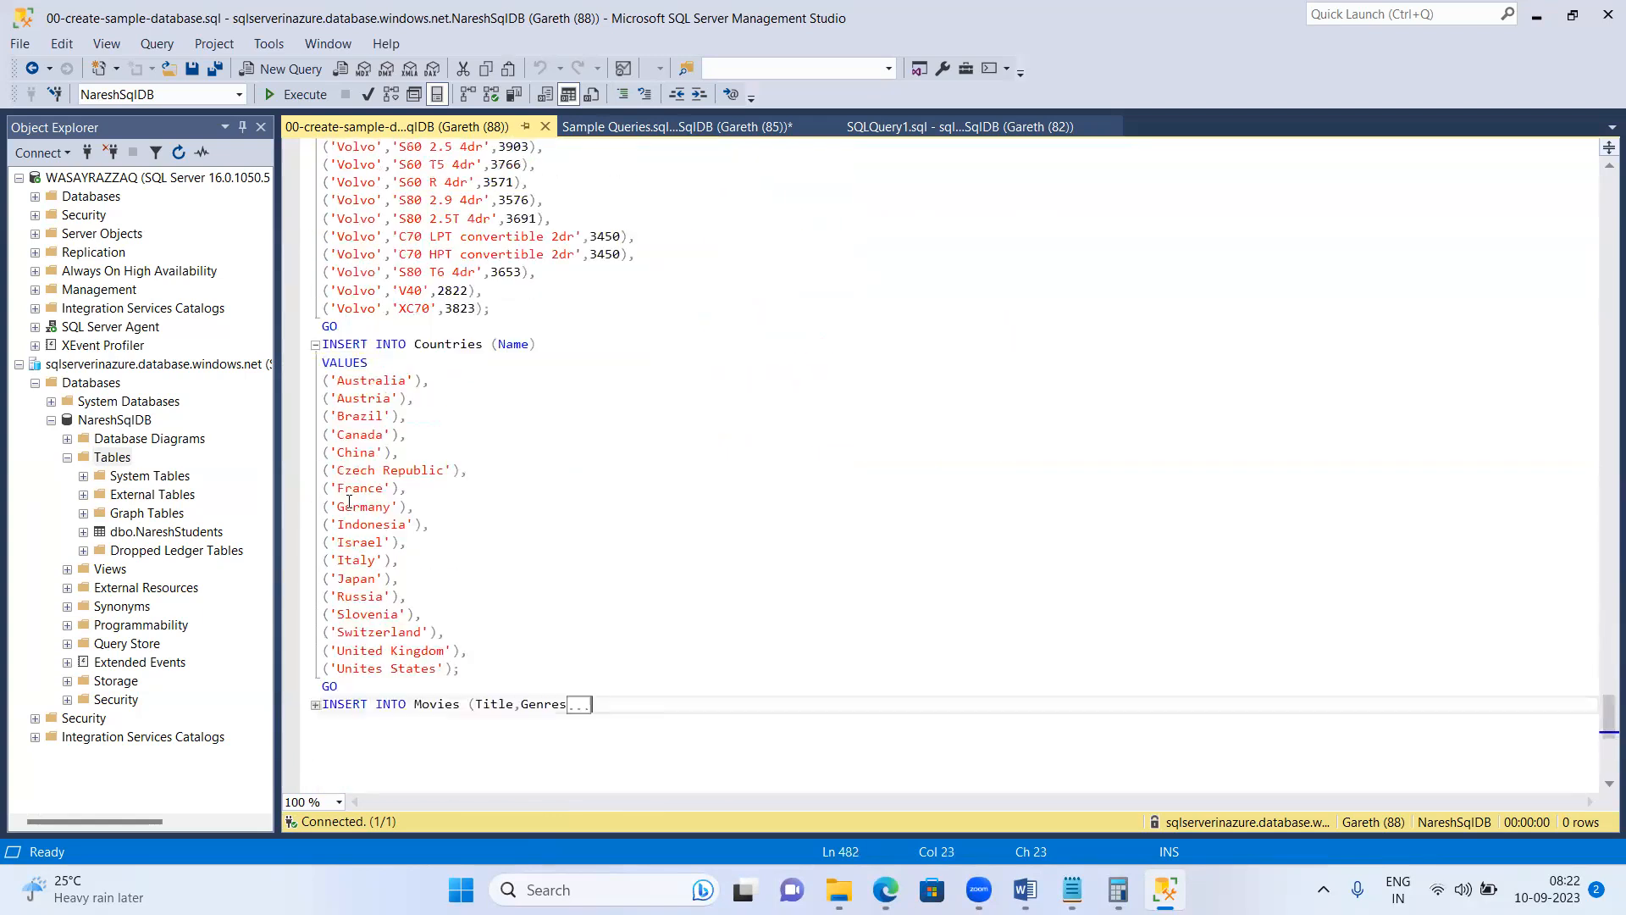
click(315, 344)
scroll(368, 442, up, 20)
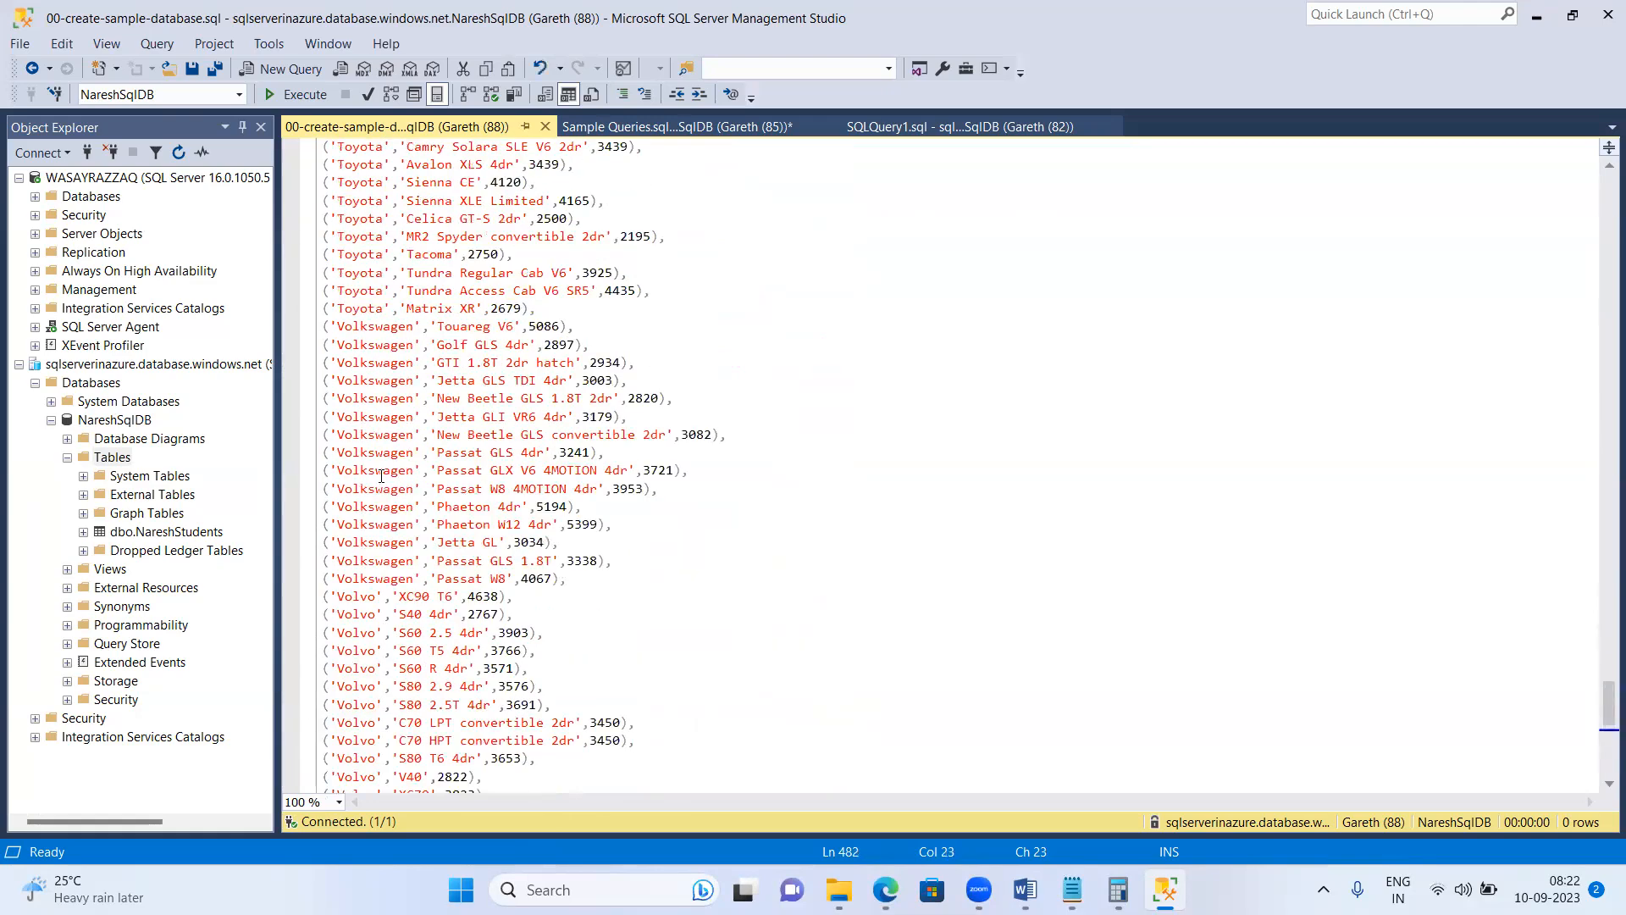
scroll(384, 484, up, 20)
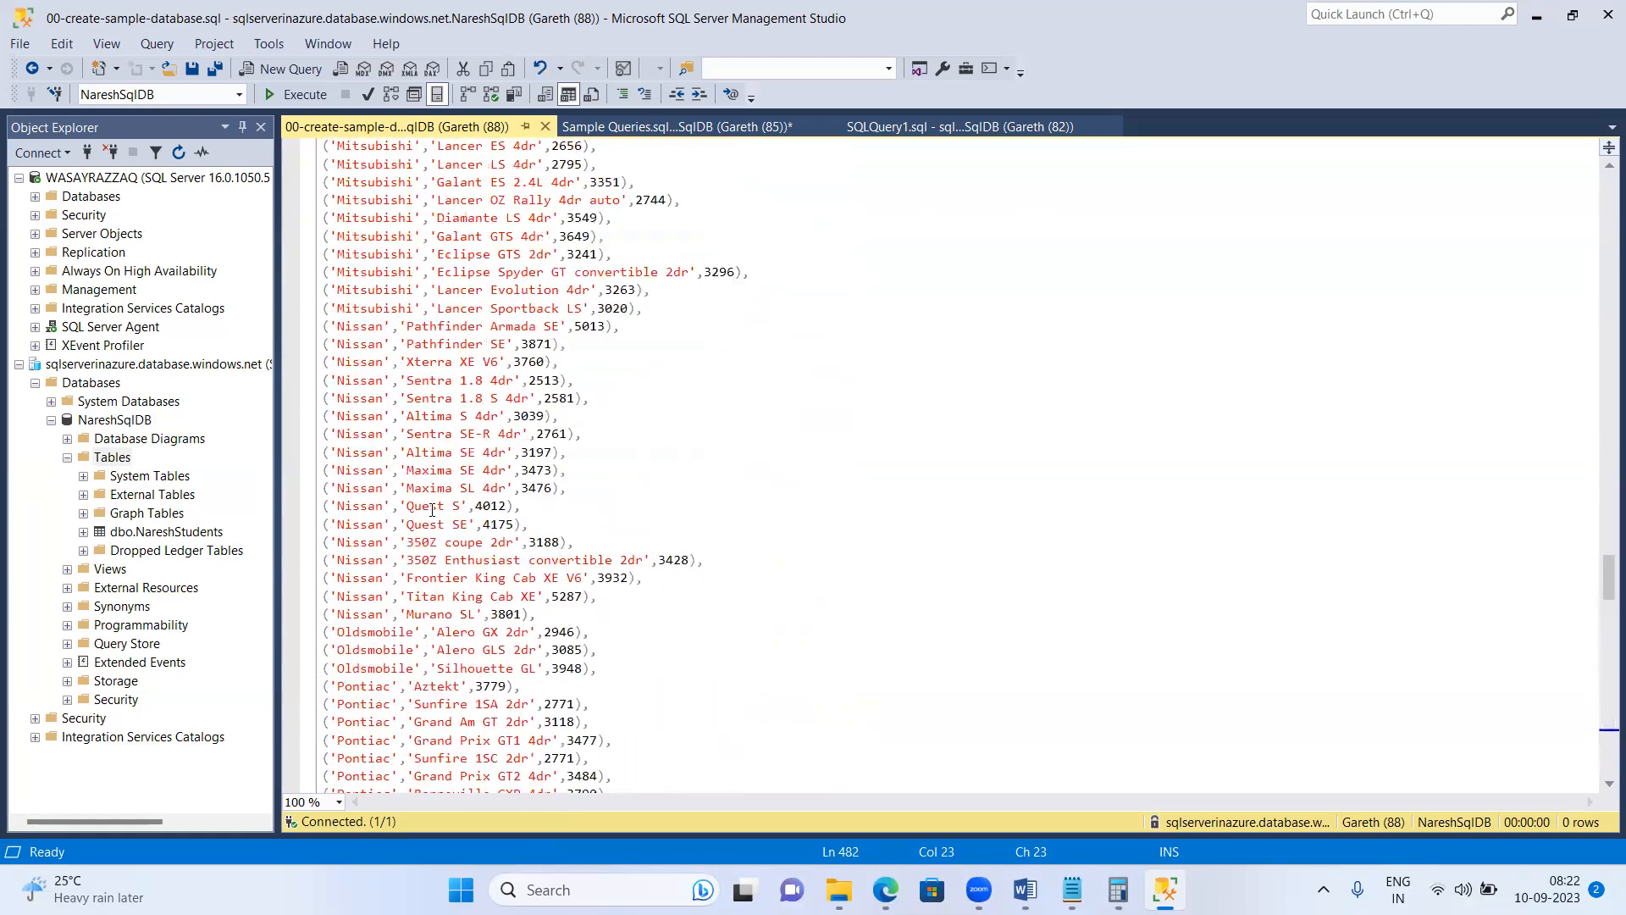
scroll(441, 518, up, 20)
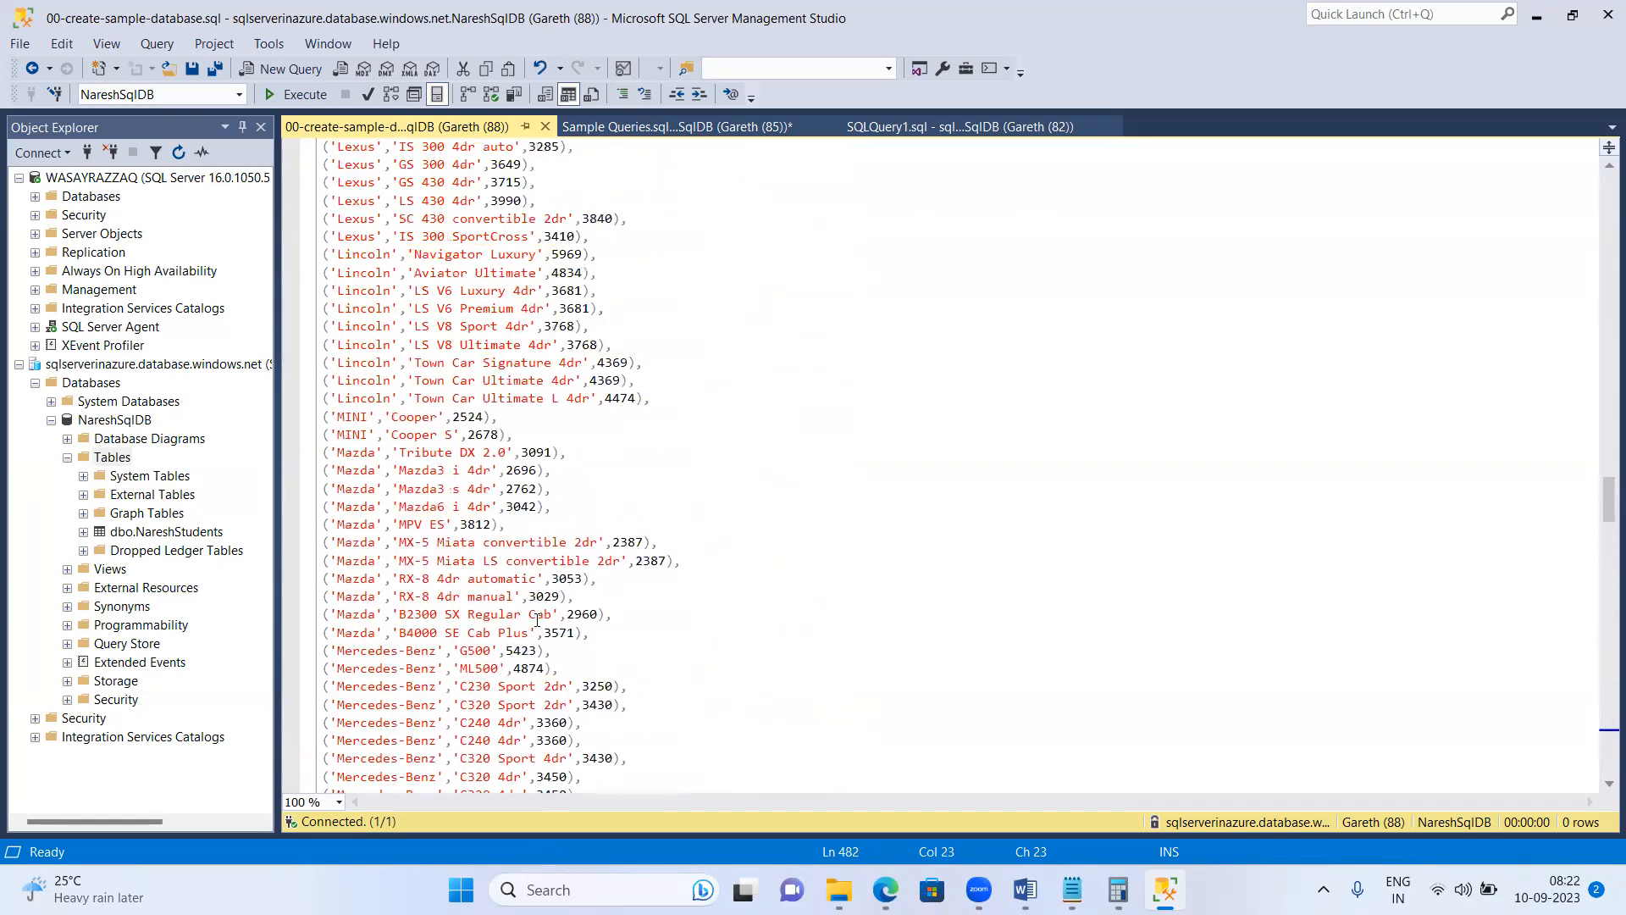
scroll(528, 603, up, 20)
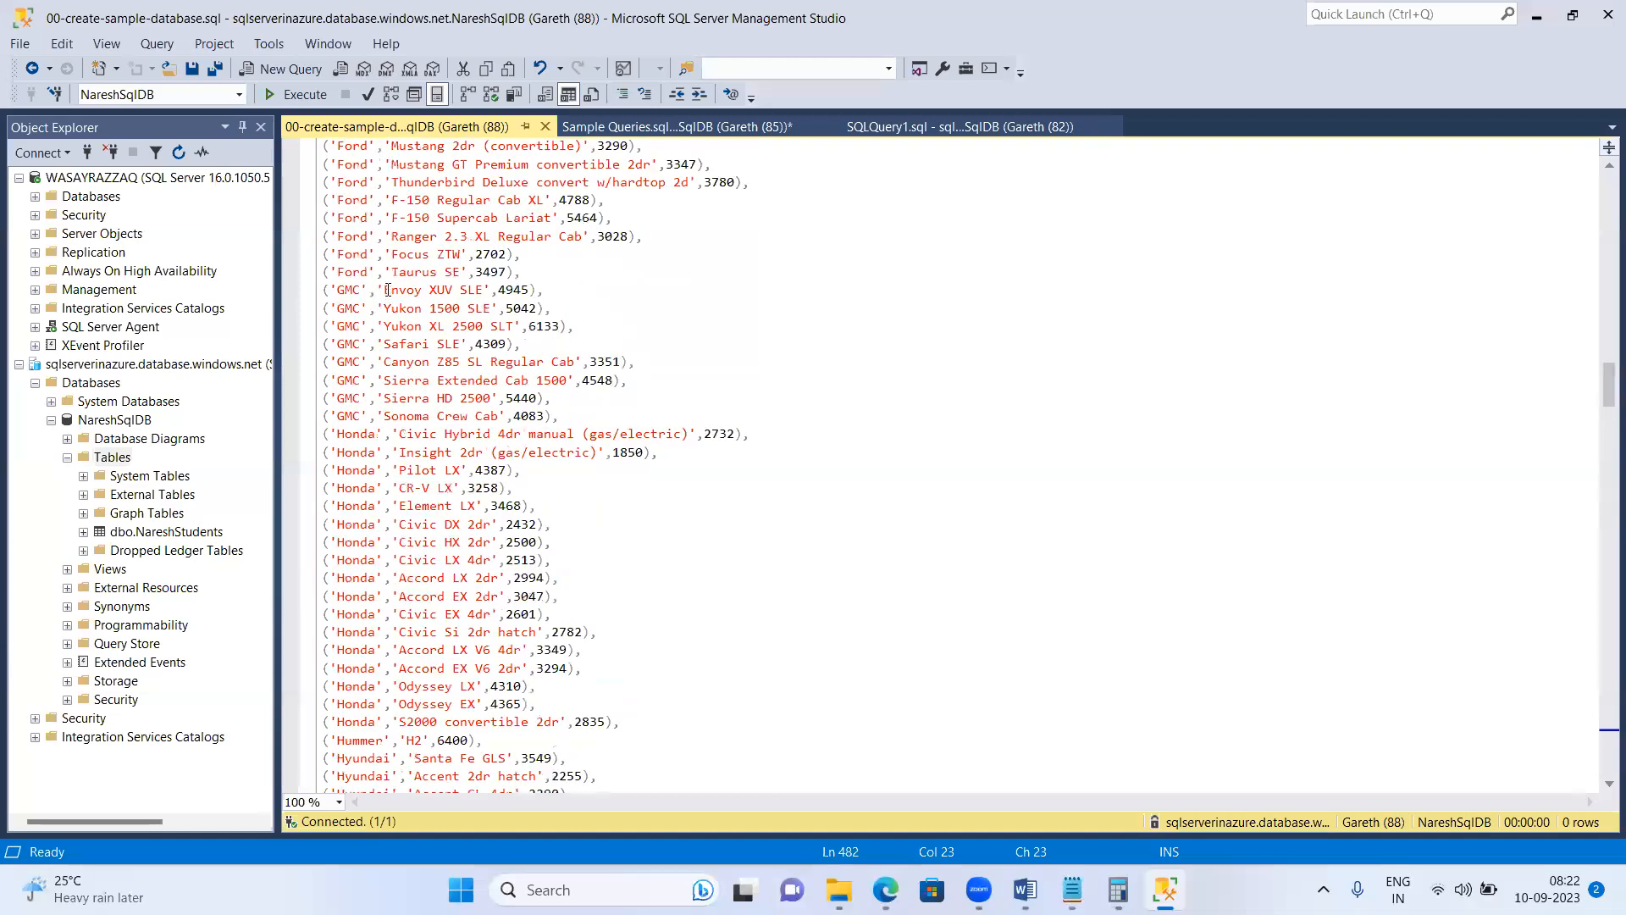
scroll(315, 317, up, 20)
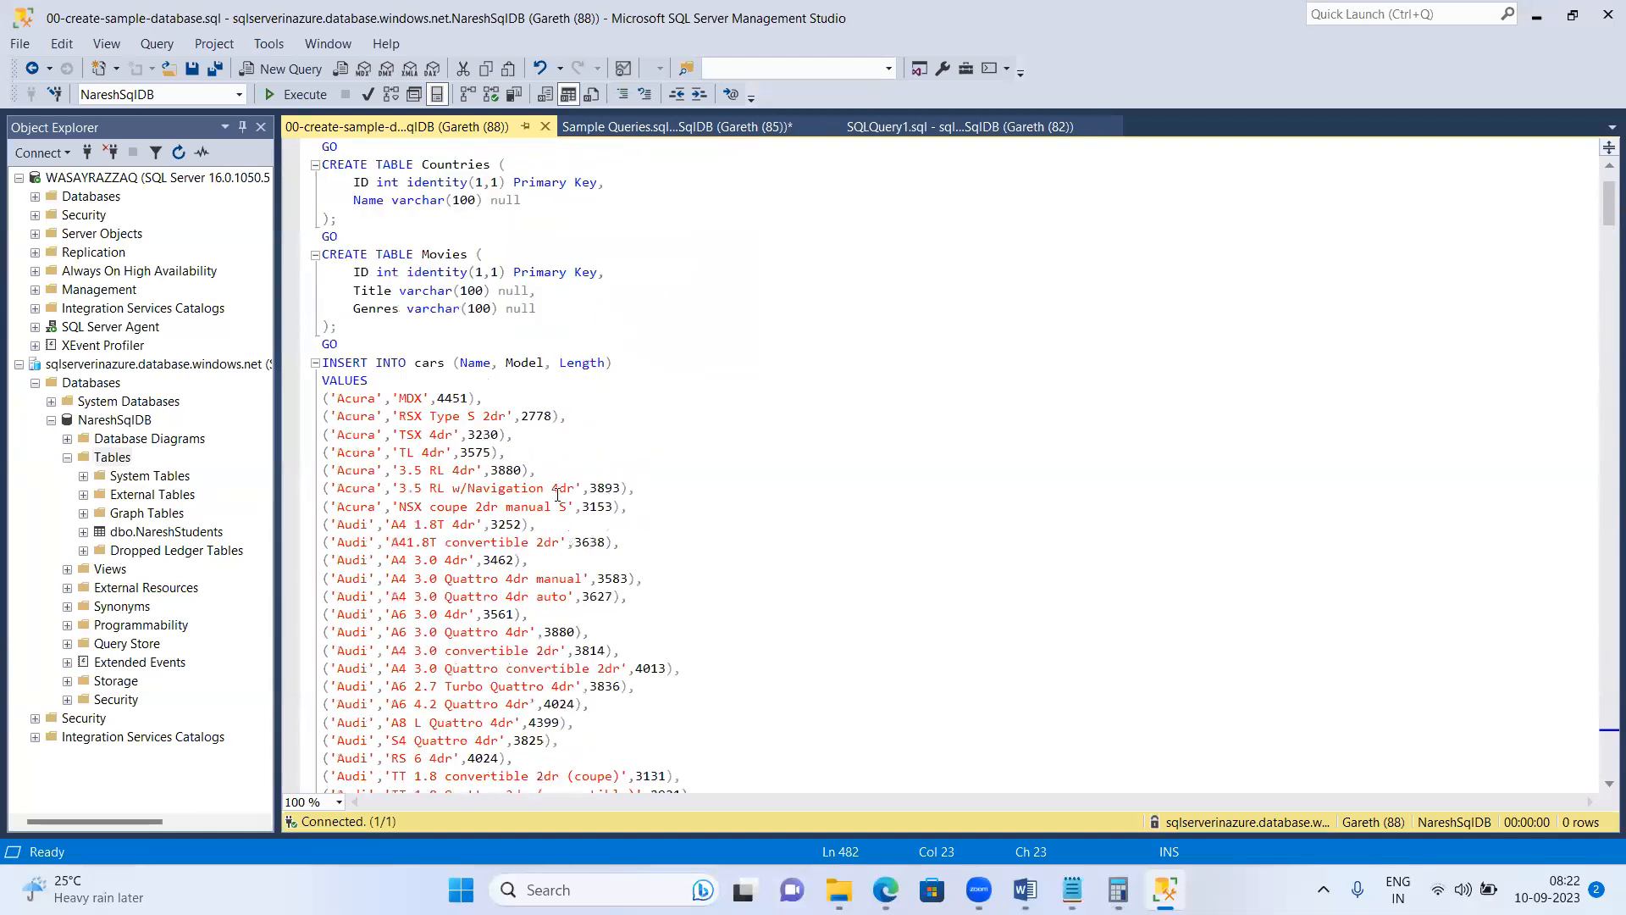
click(315, 308)
Highlight the three CREATE TABLE statements together and the three collapsed INSERT INTO statements to review the script's structure.
scroll(549, 491, up, 3)
drag(366, 446, 280, 135)
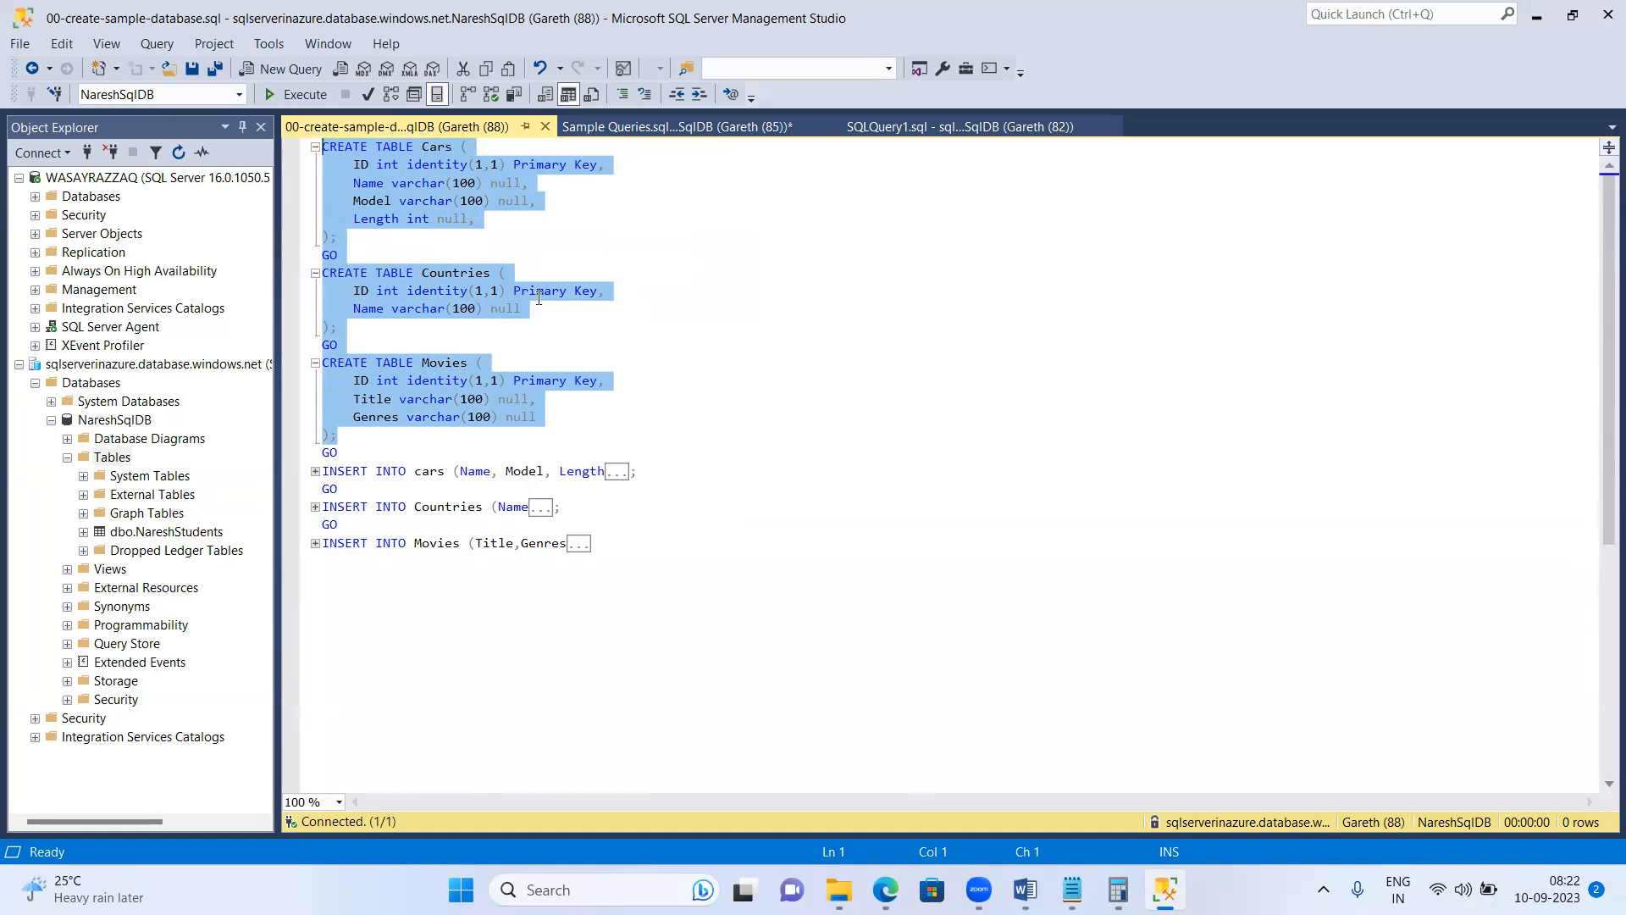
click(410, 381)
click(405, 201)
click(423, 290)
click(439, 381)
drag(539, 401, 322, 146)
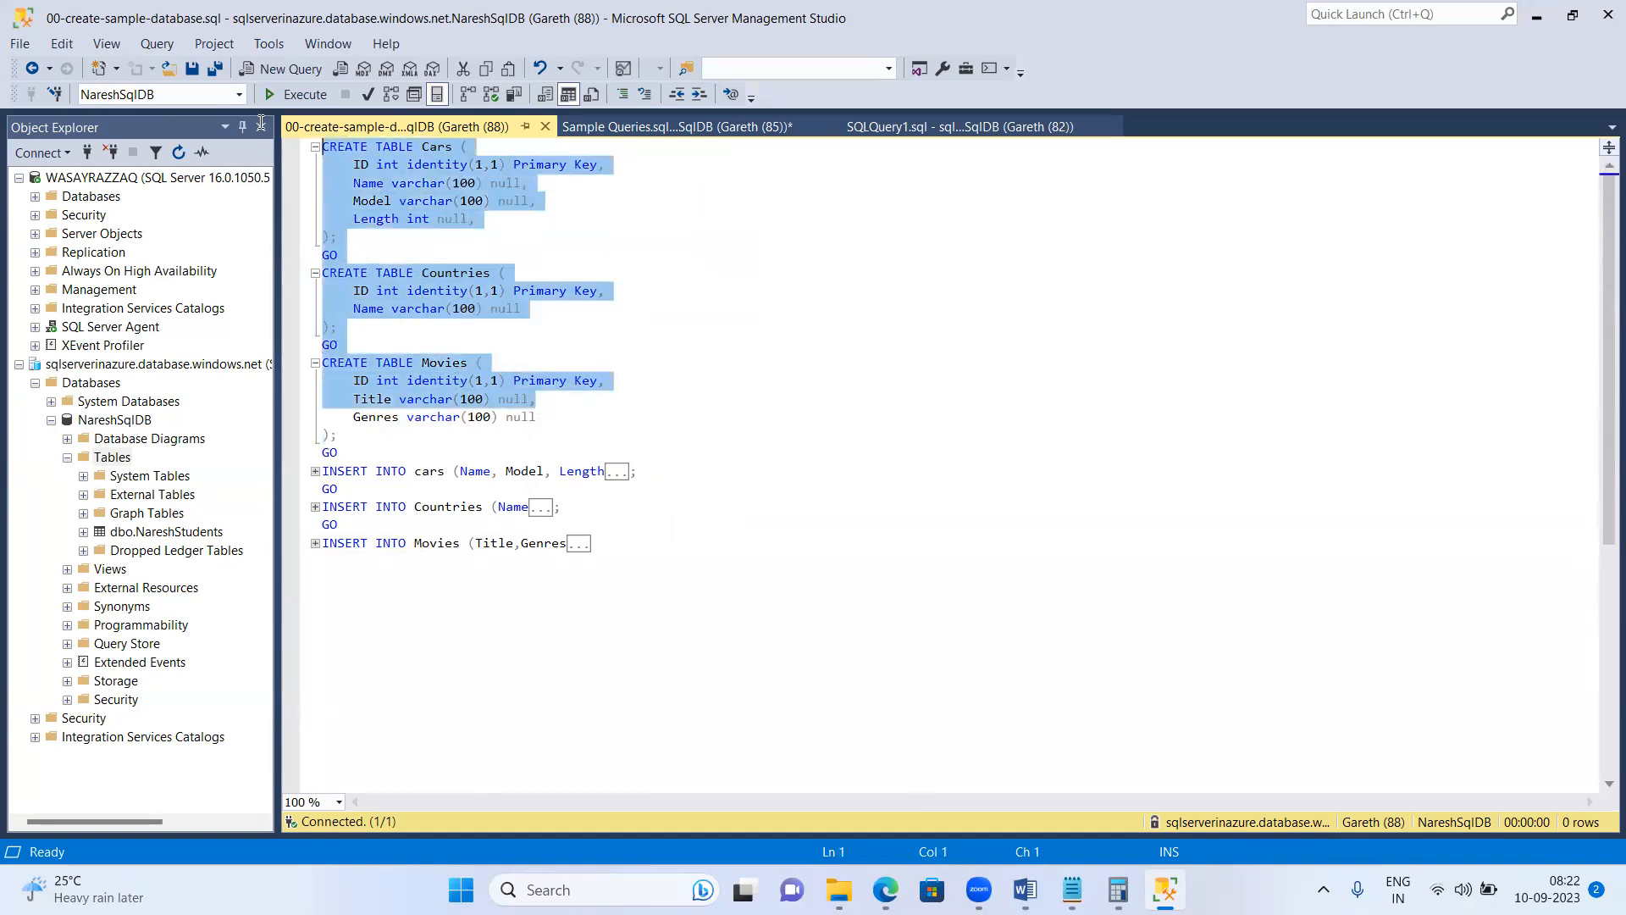
drag(592, 545, 322, 471)
click(468, 627)
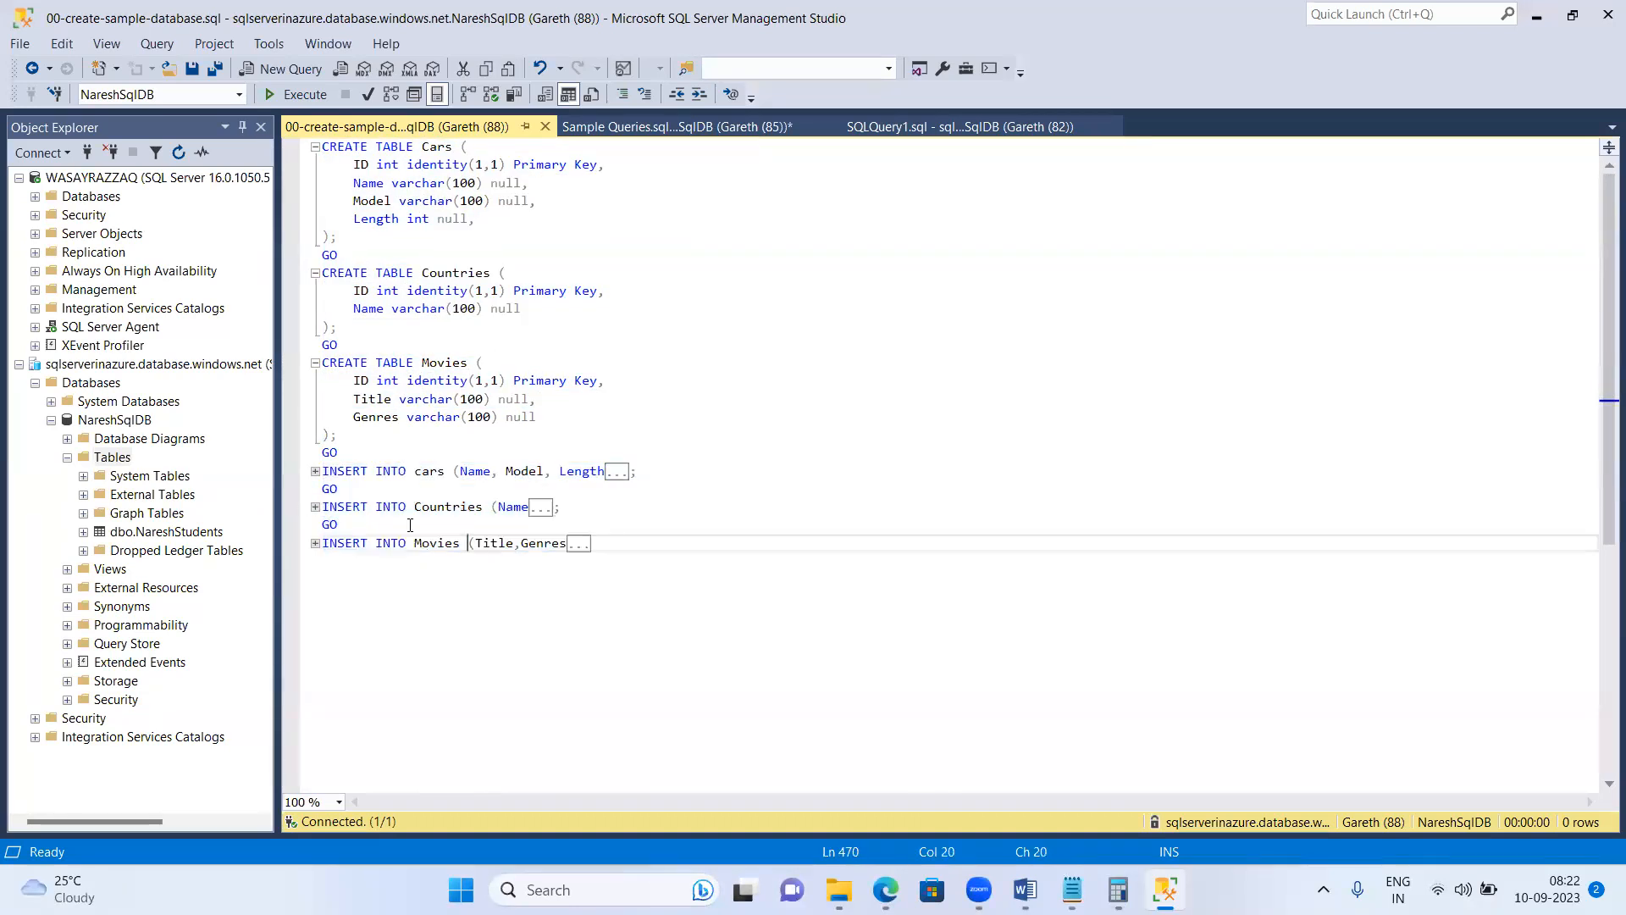
Highlight the three CREATE TABLE statements, and expand the INSERT INTO cars block to look through its rows before collapsing it.
click(843, 593)
drag(571, 415, 292, 139)
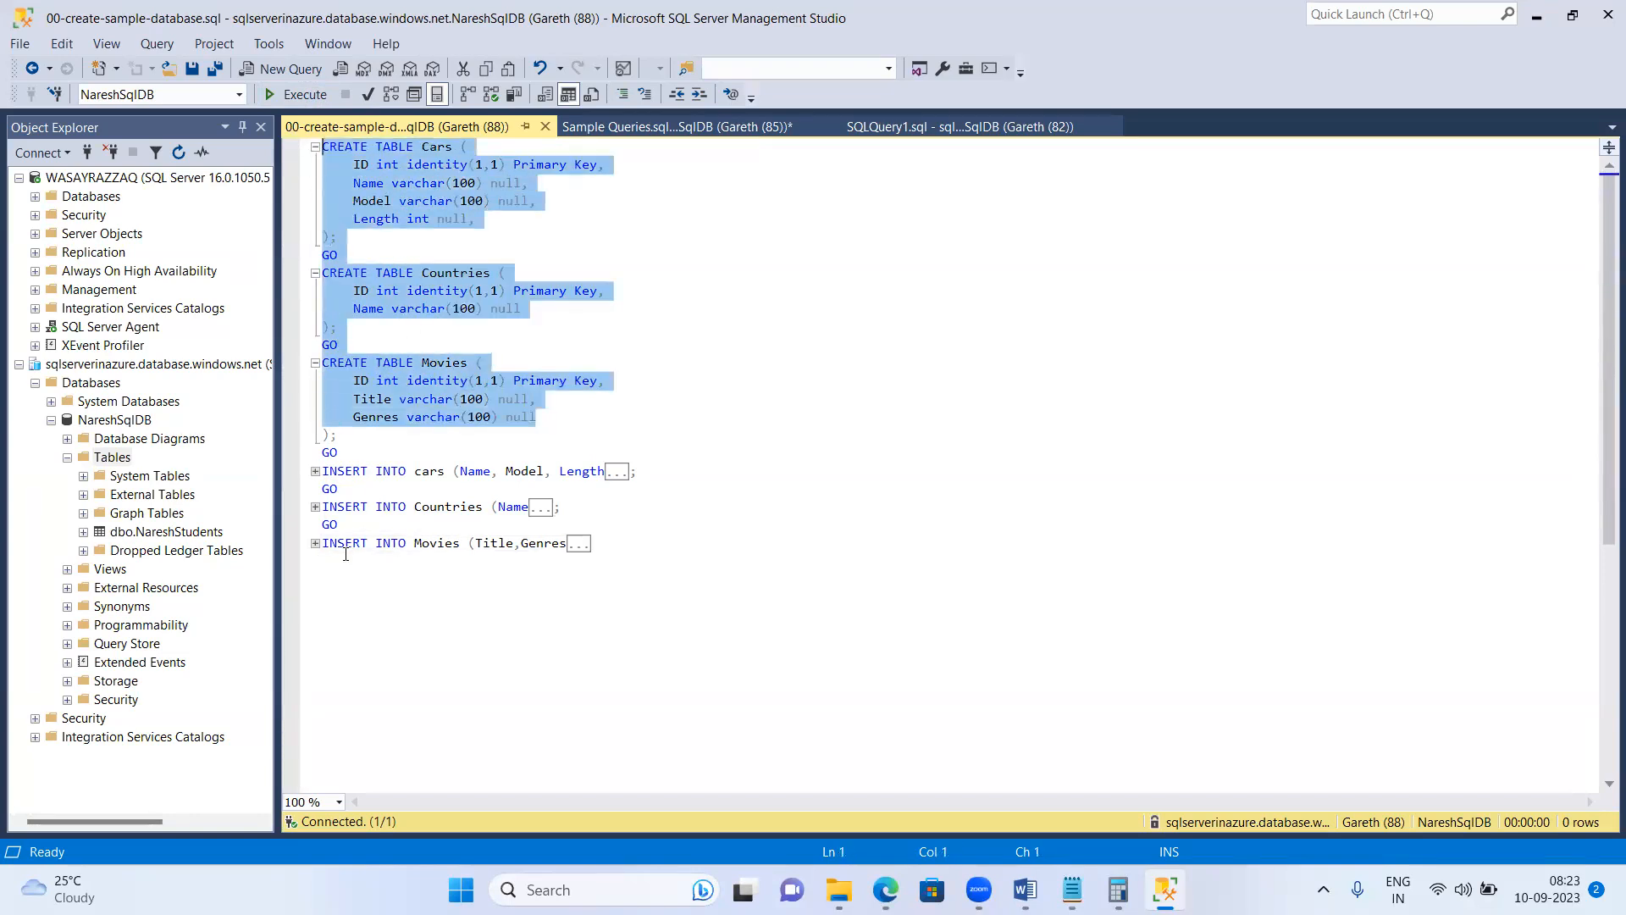
click(315, 471)
scroll(1603, 305, down, 20)
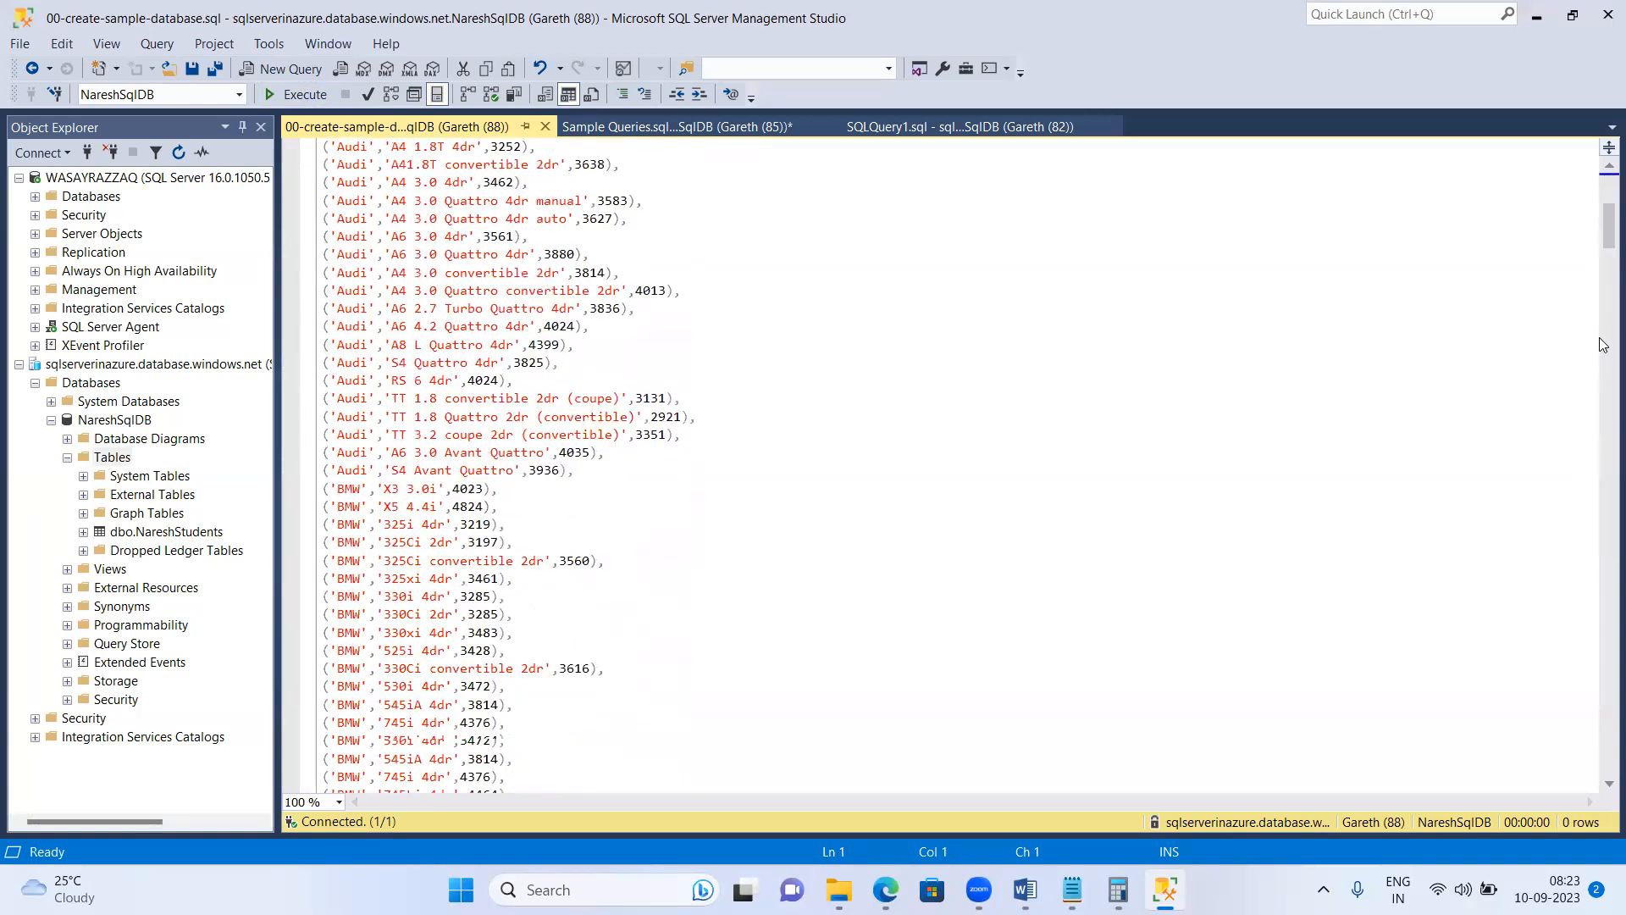
scroll(1603, 305, down, 11)
scroll(1603, 305, up, 20)
scroll(288, 488, up, 7)
click(315, 471)
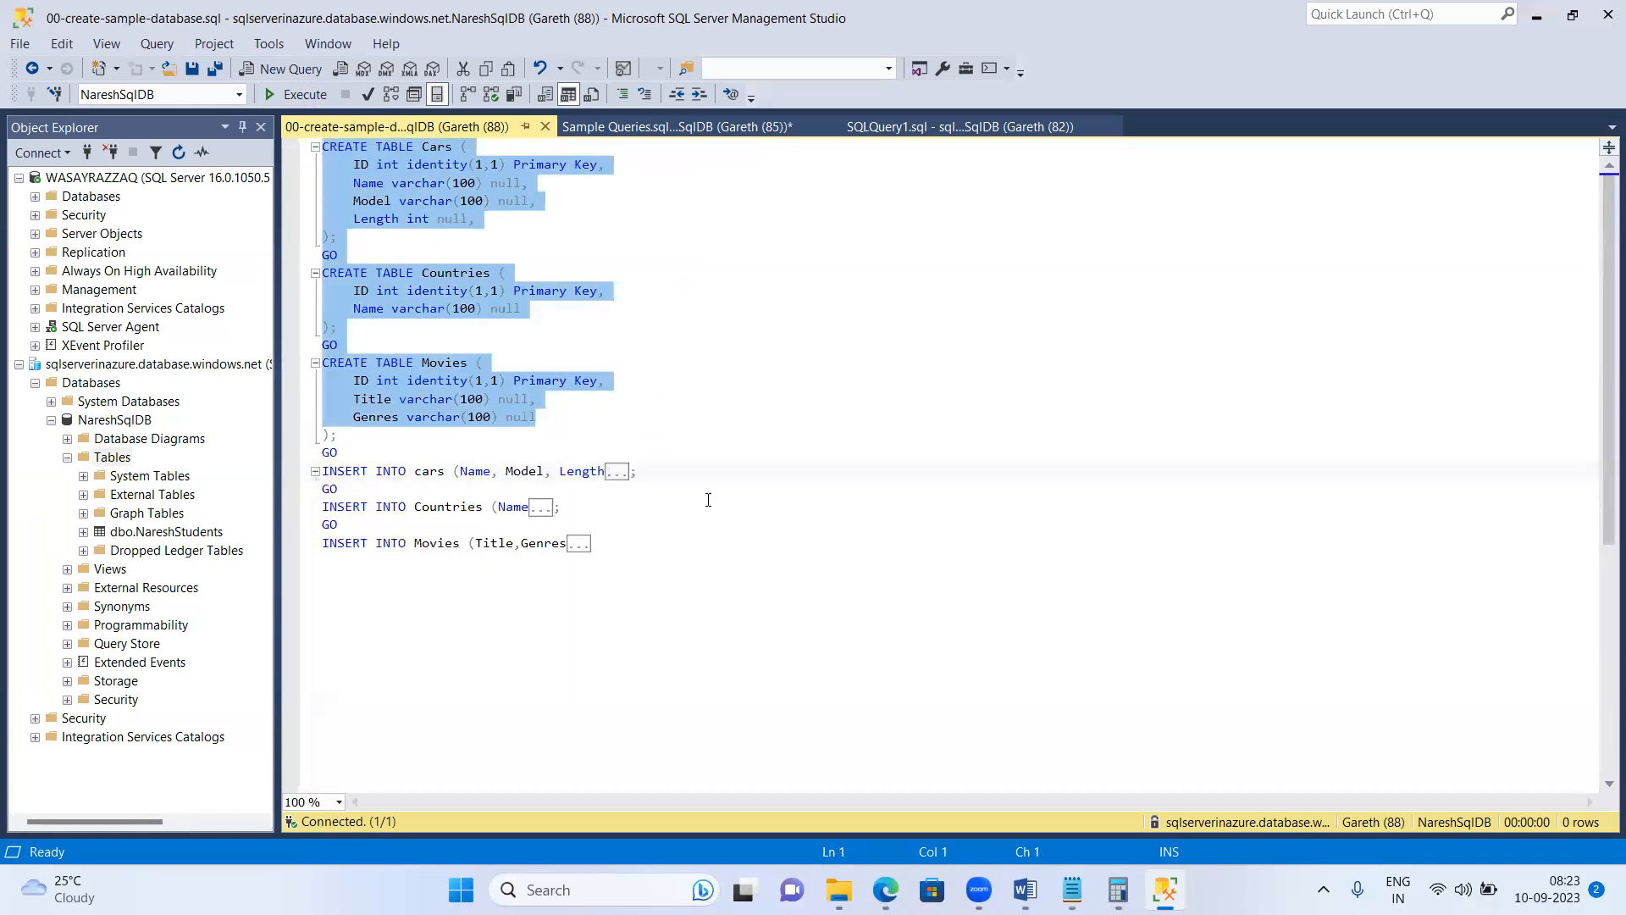
Execute the entire sample database script with nothing highlighted, so every CREATE TABLE and INSERT INTO statement runs.
click(740, 525)
click(290, 95)
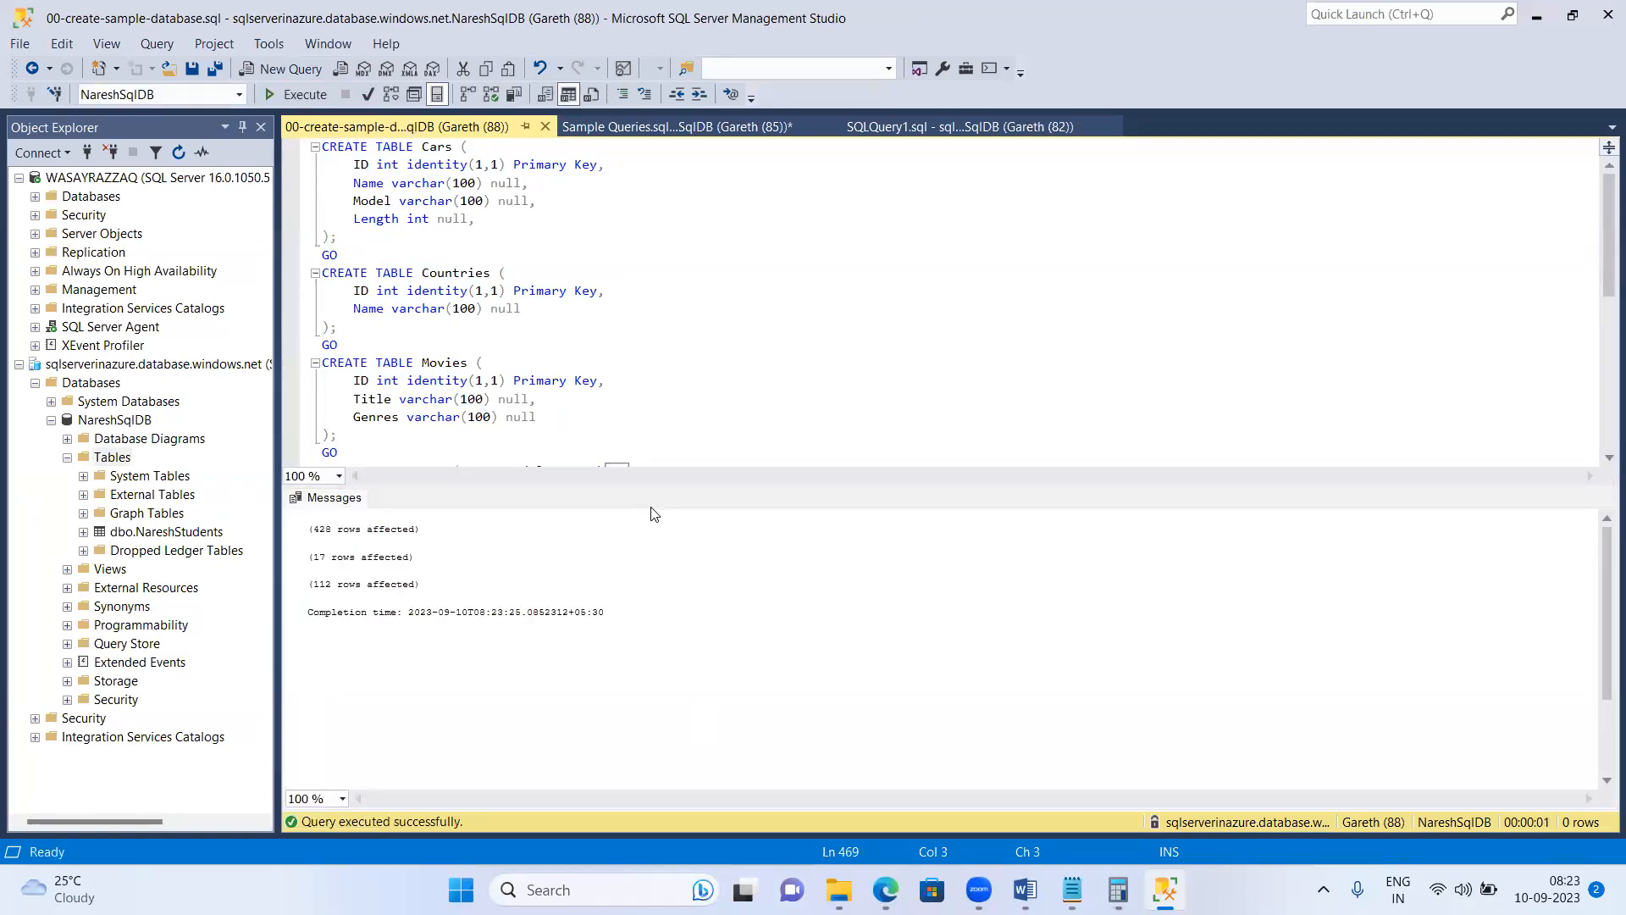
click(679, 364)
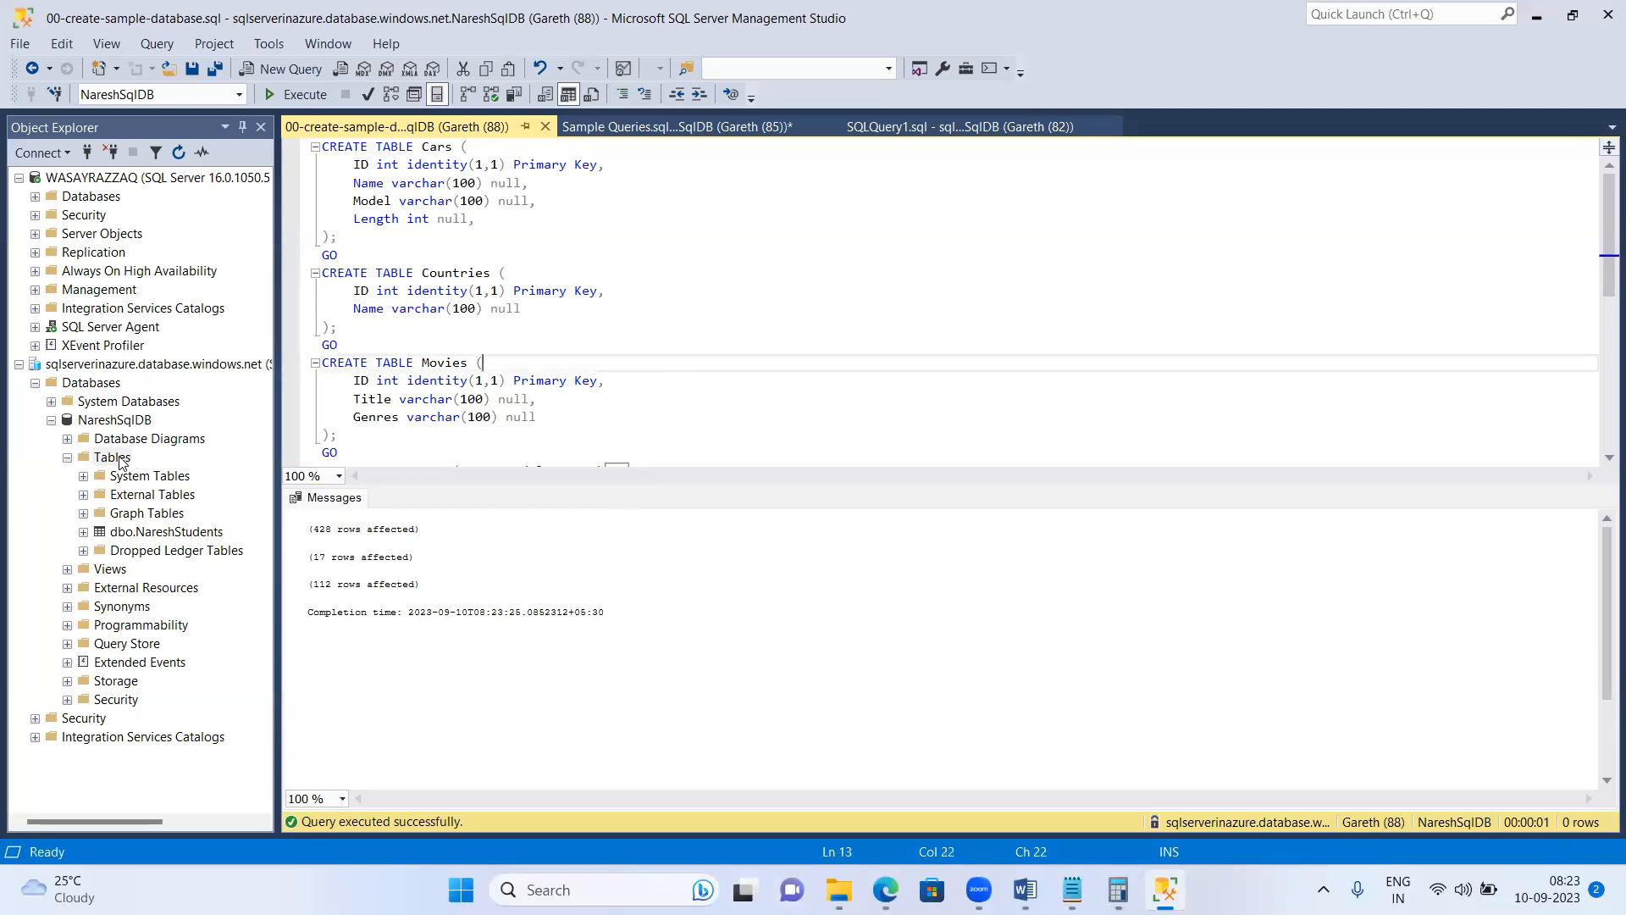
Refresh the Tables folder of NareshSqlDB and check the Cars, Countries and Movies tables in it.
click(112, 458)
click(178, 154)
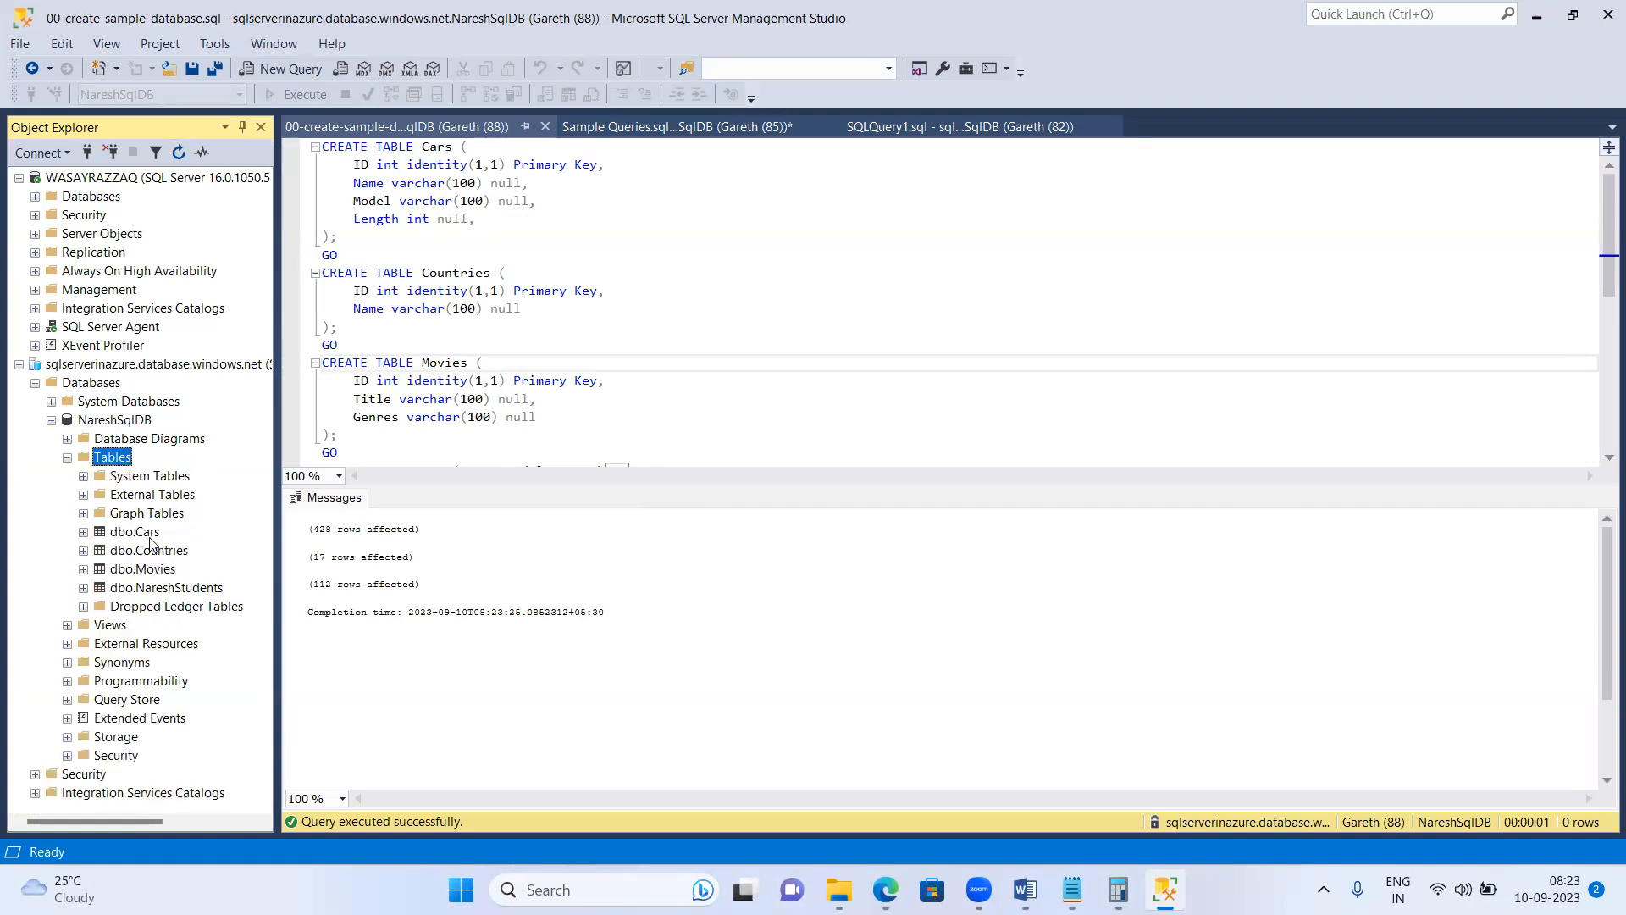
click(147, 537)
click(153, 555)
click(154, 569)
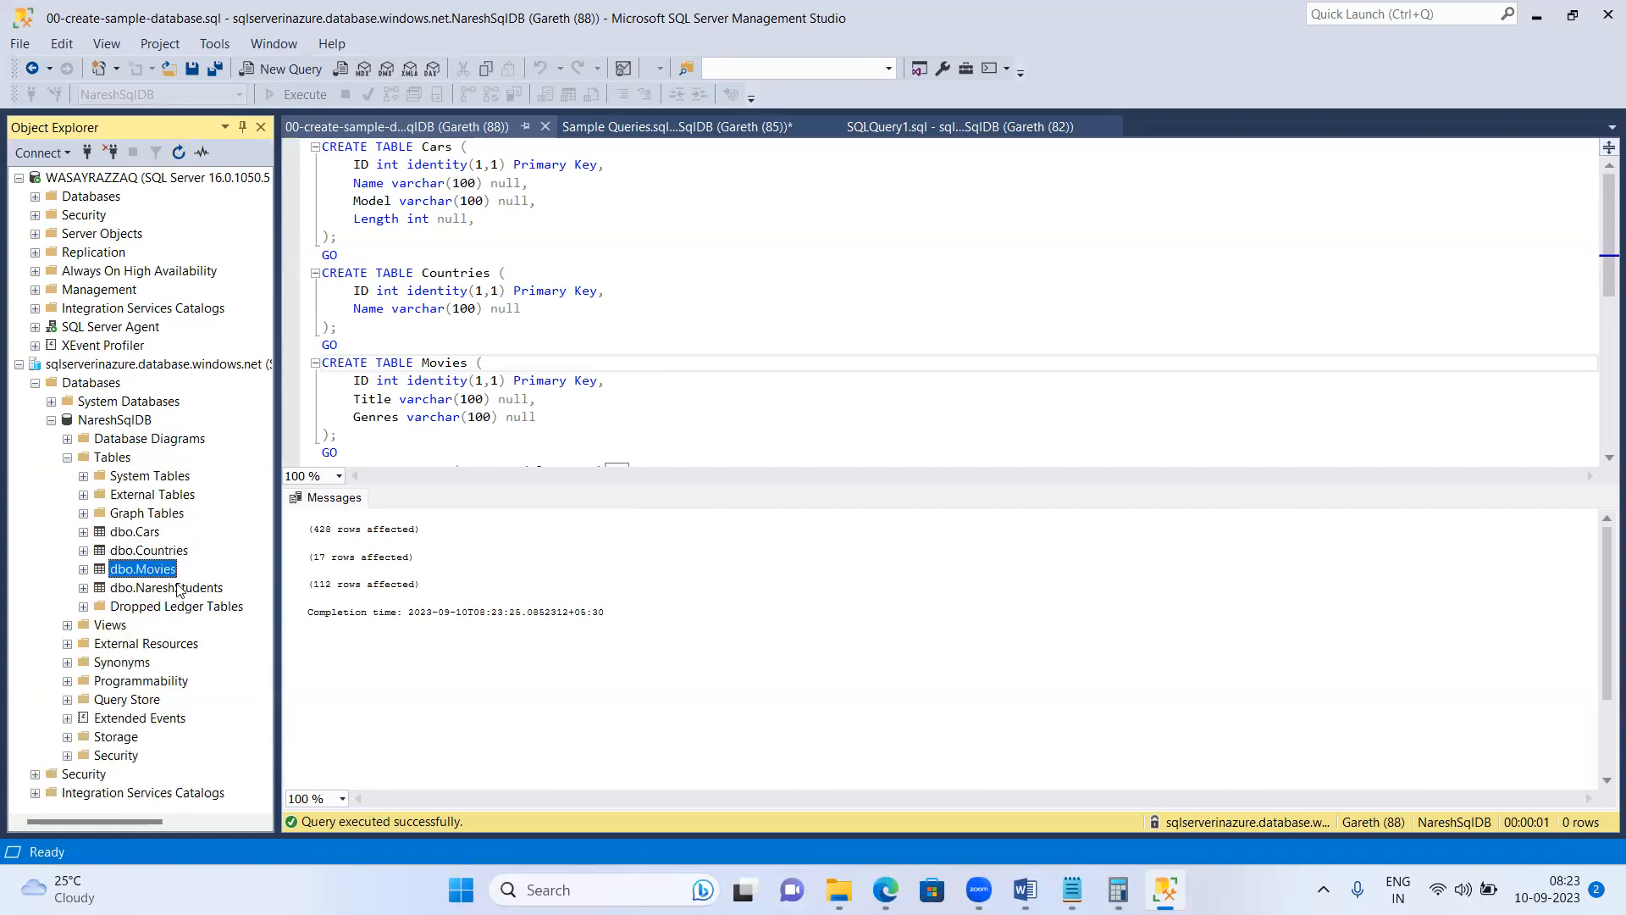
Add two blank lines after the INSERT INTO Movies statement at the end of the script.
click(735, 294)
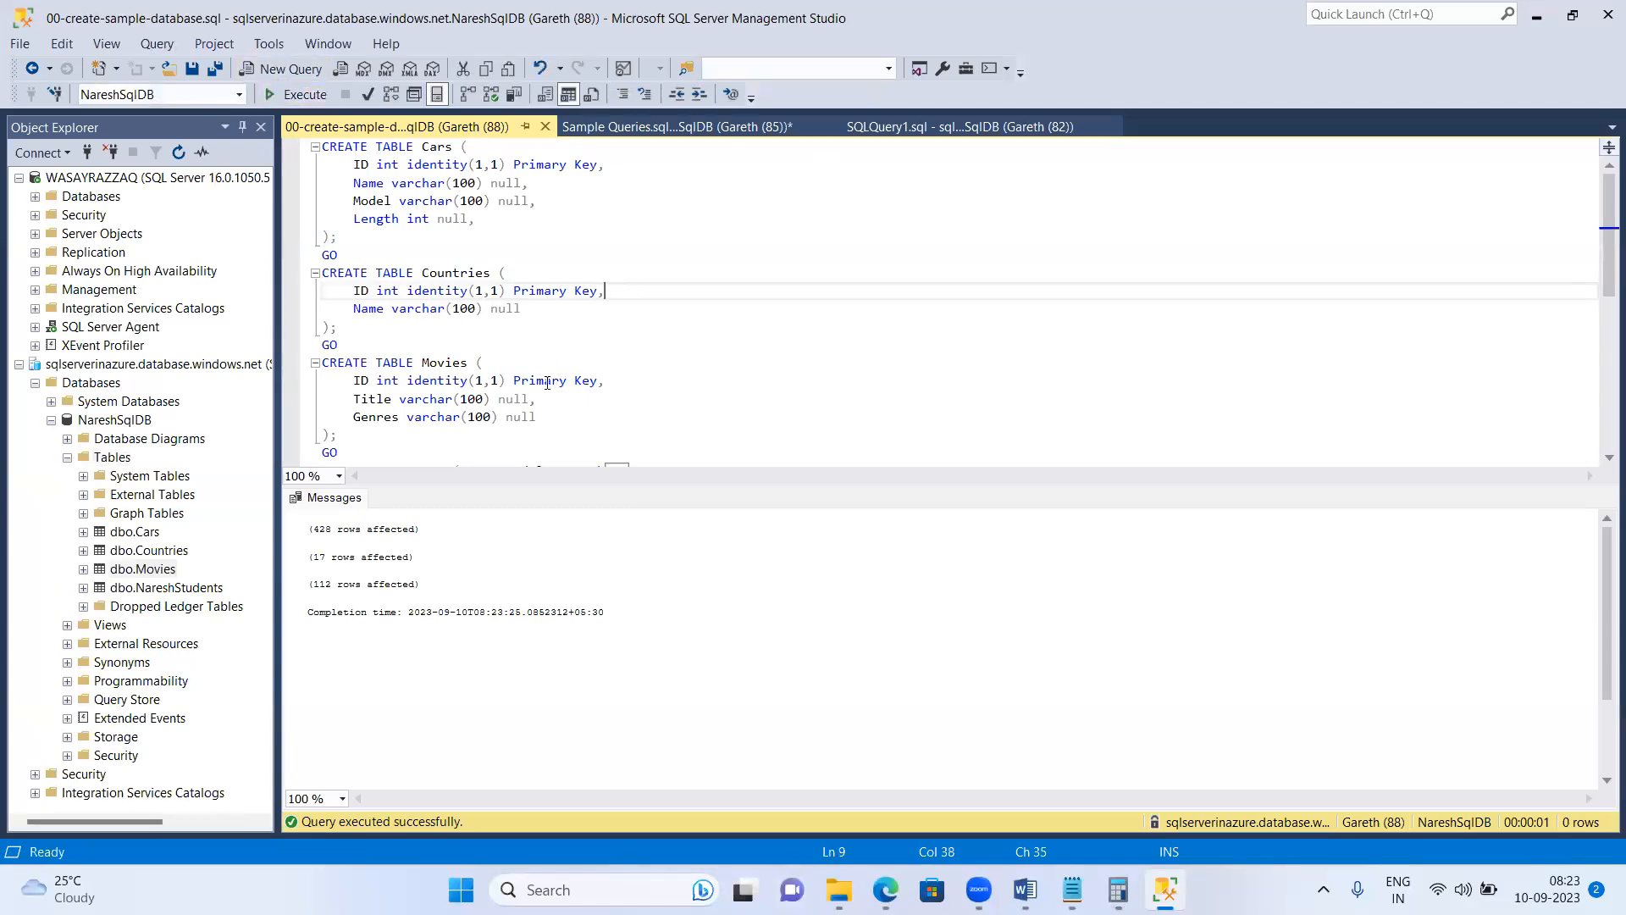
scroll(710, 440, down, 3)
click(693, 425)
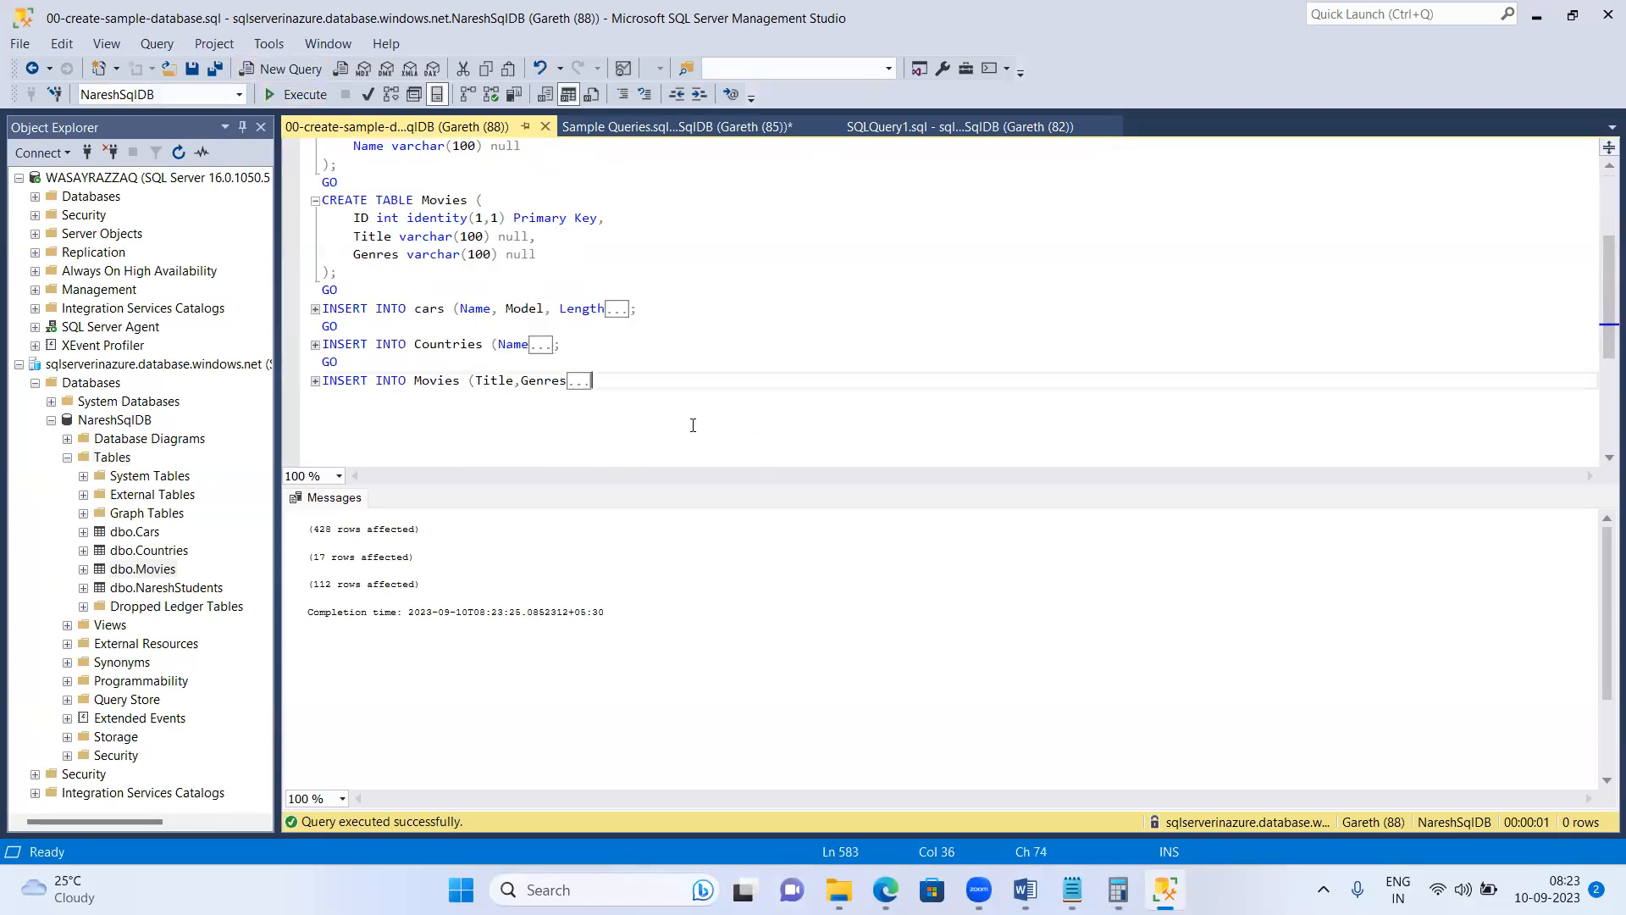
key(Return)
key(Return)
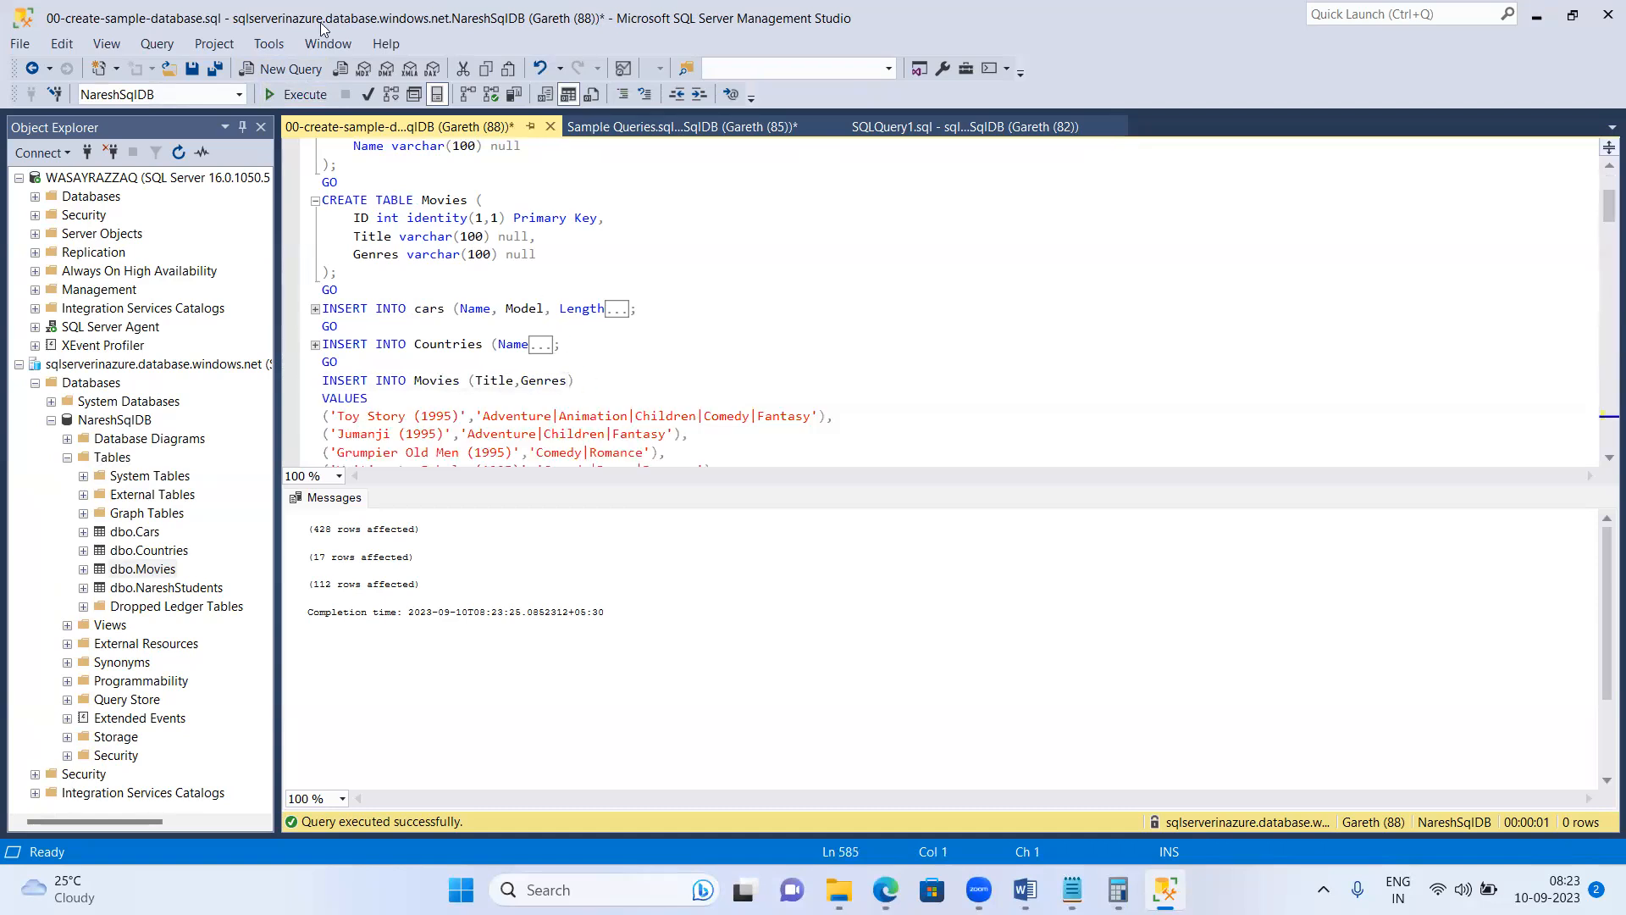
Open a new query, write SELECT * FROM [dbo].[Cars] in it and execute it.
click(288, 69)
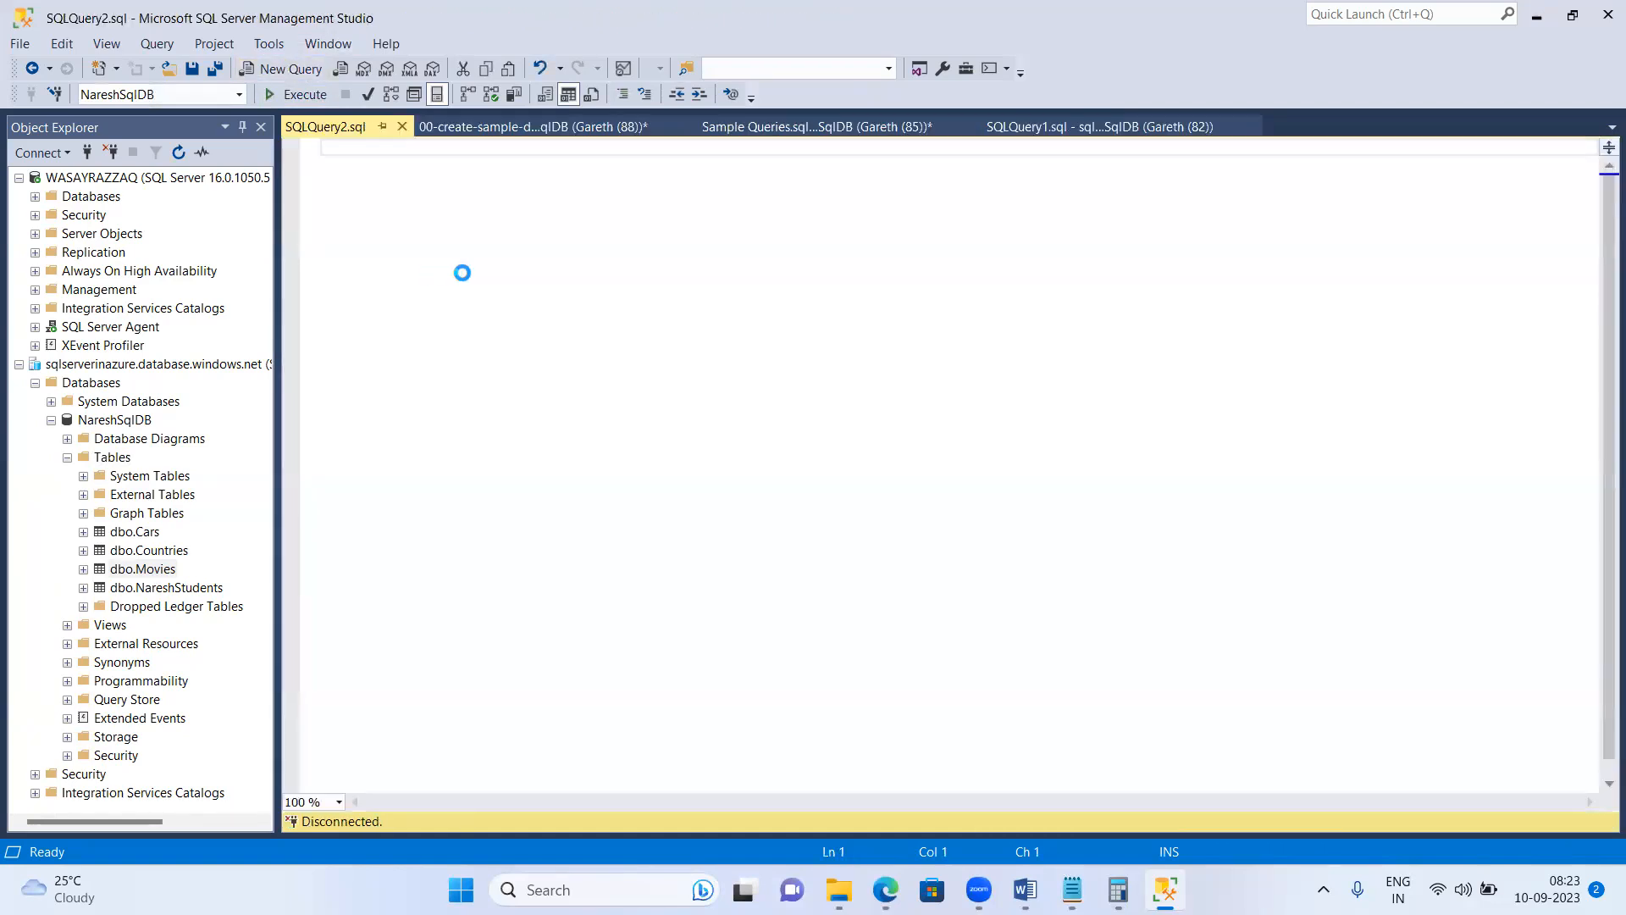
key(Caps_Lock)
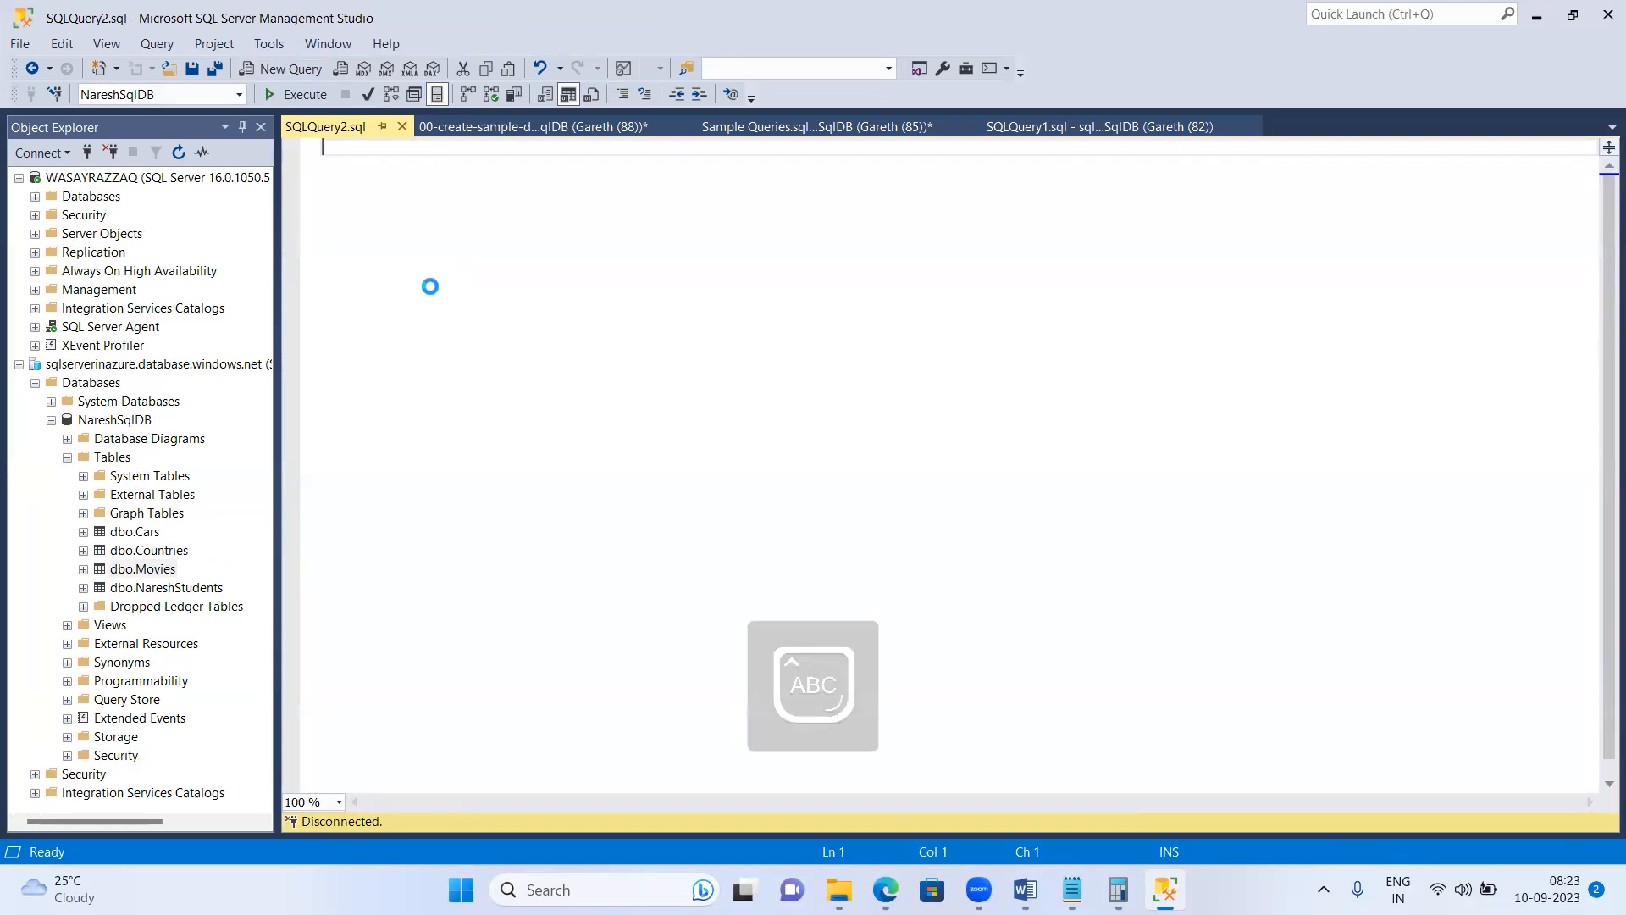
text(SELECT * FROM)
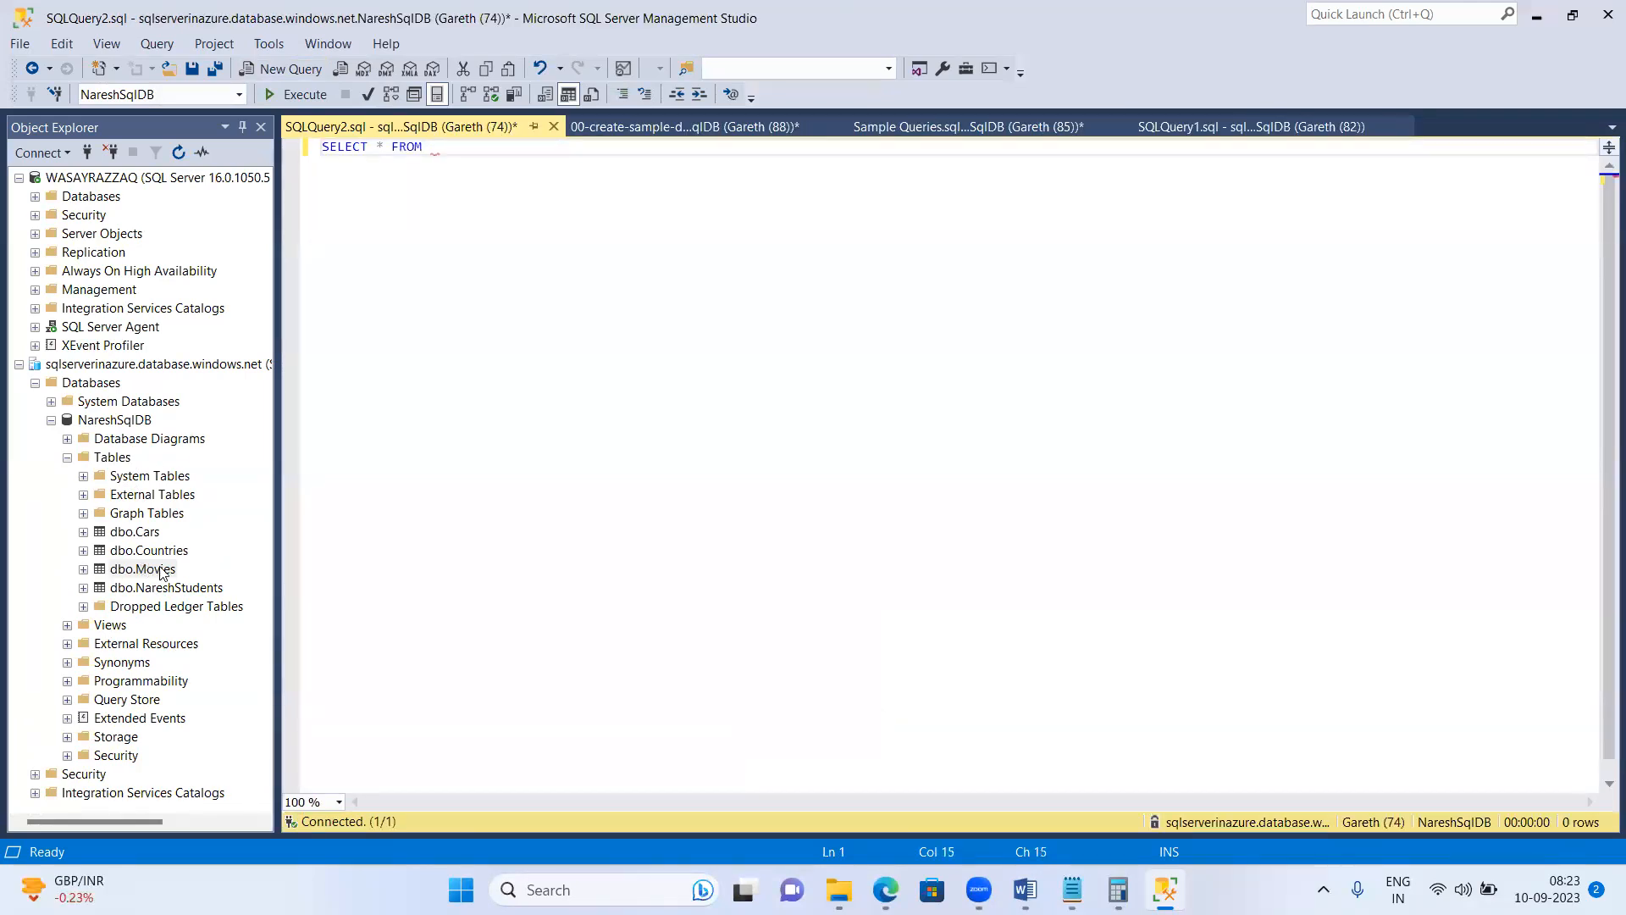
drag(148, 532, 479, 145)
click(643, 174)
key(shift+Home)
key(F5)
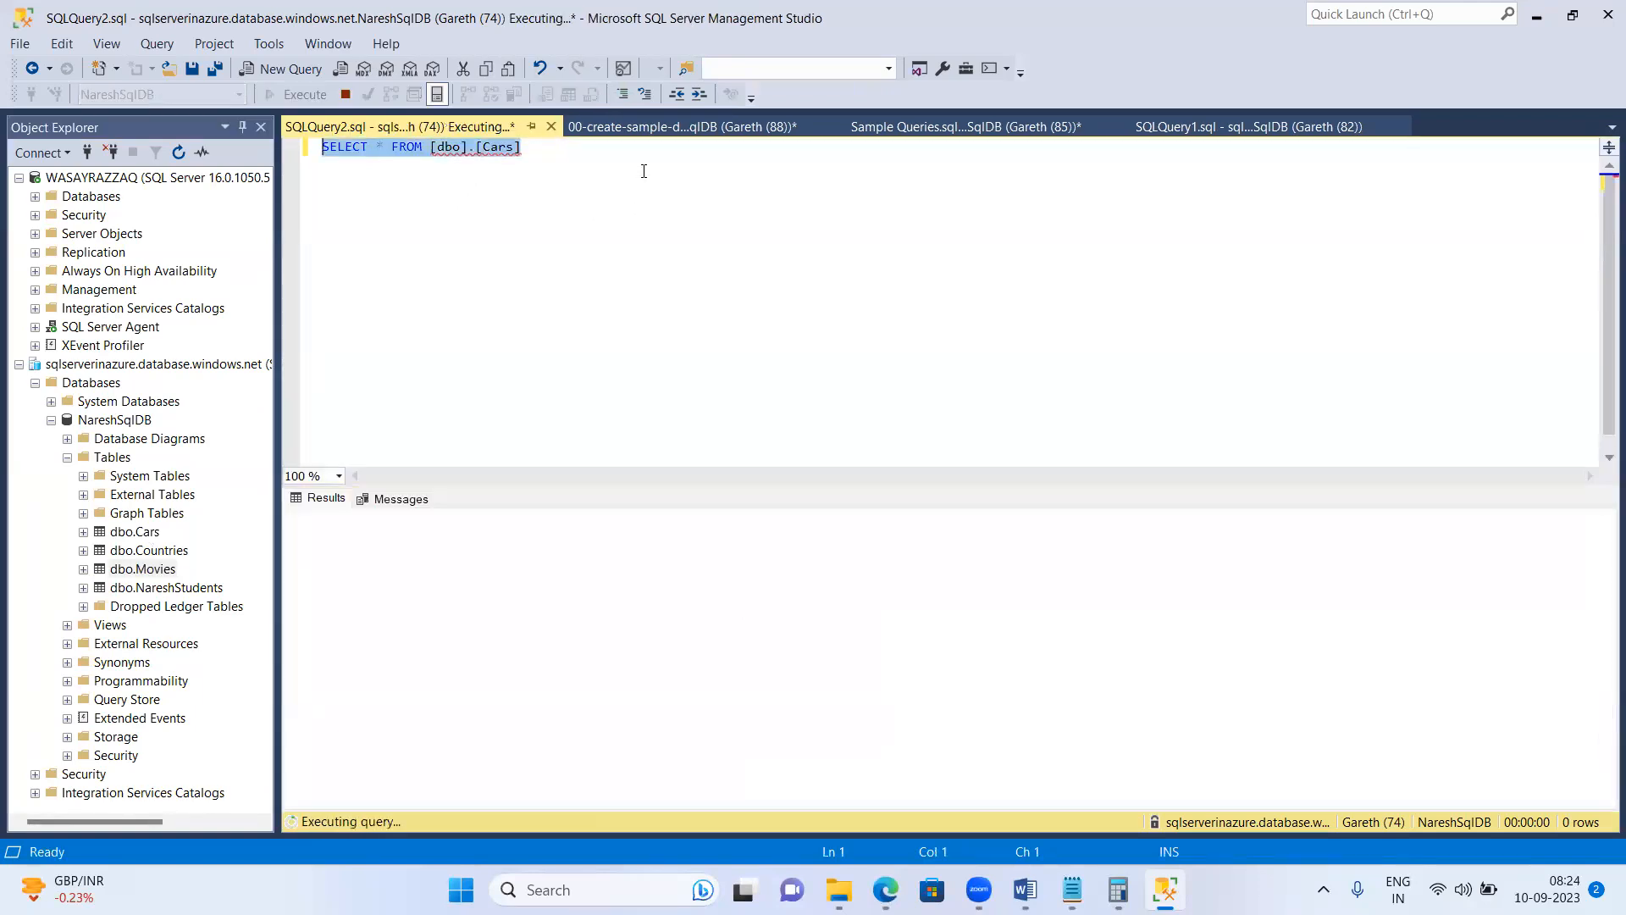
Look through the returned Cars rows in the query results.
click(454, 623)
scroll(454, 626, down, 20)
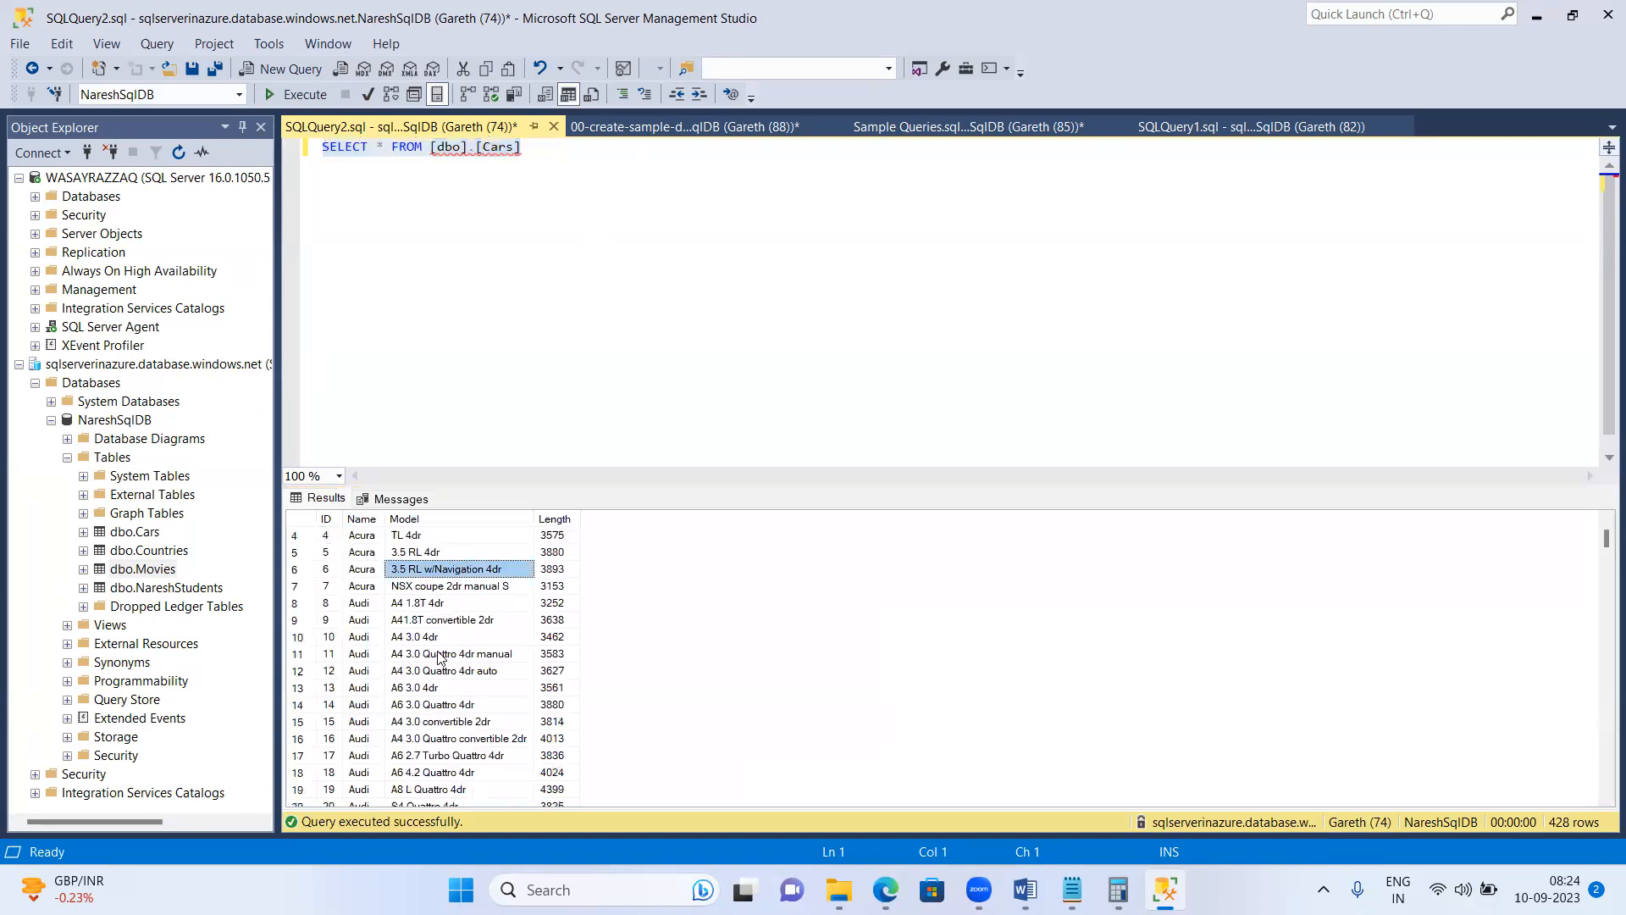
scroll(454, 663, down, 20)
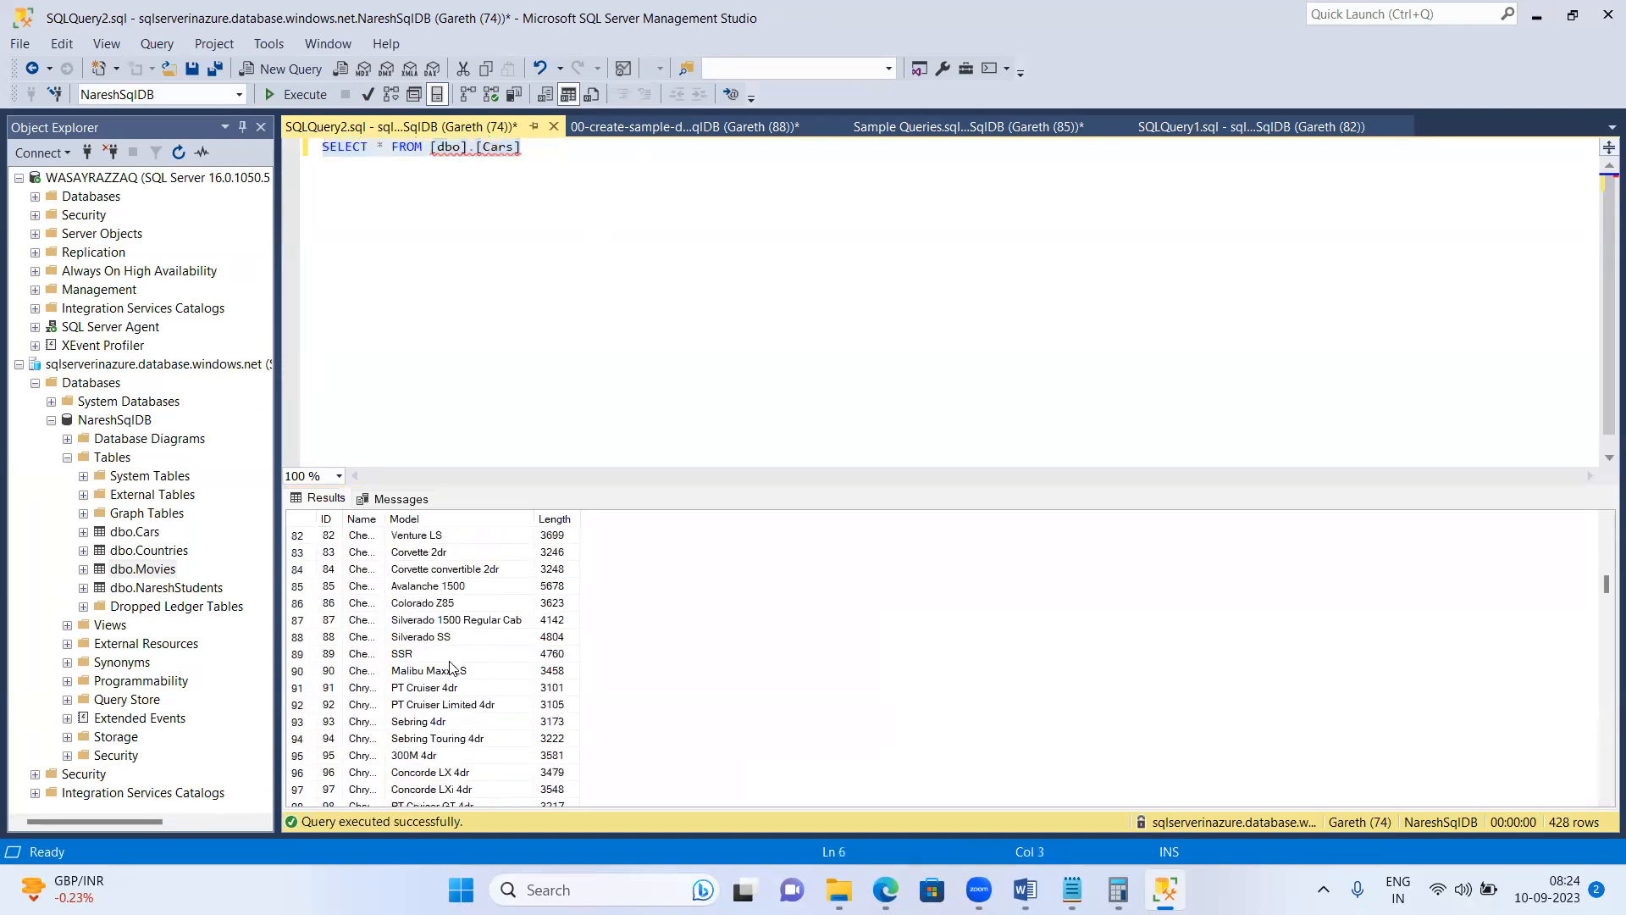
scroll(474, 660, down, 20)
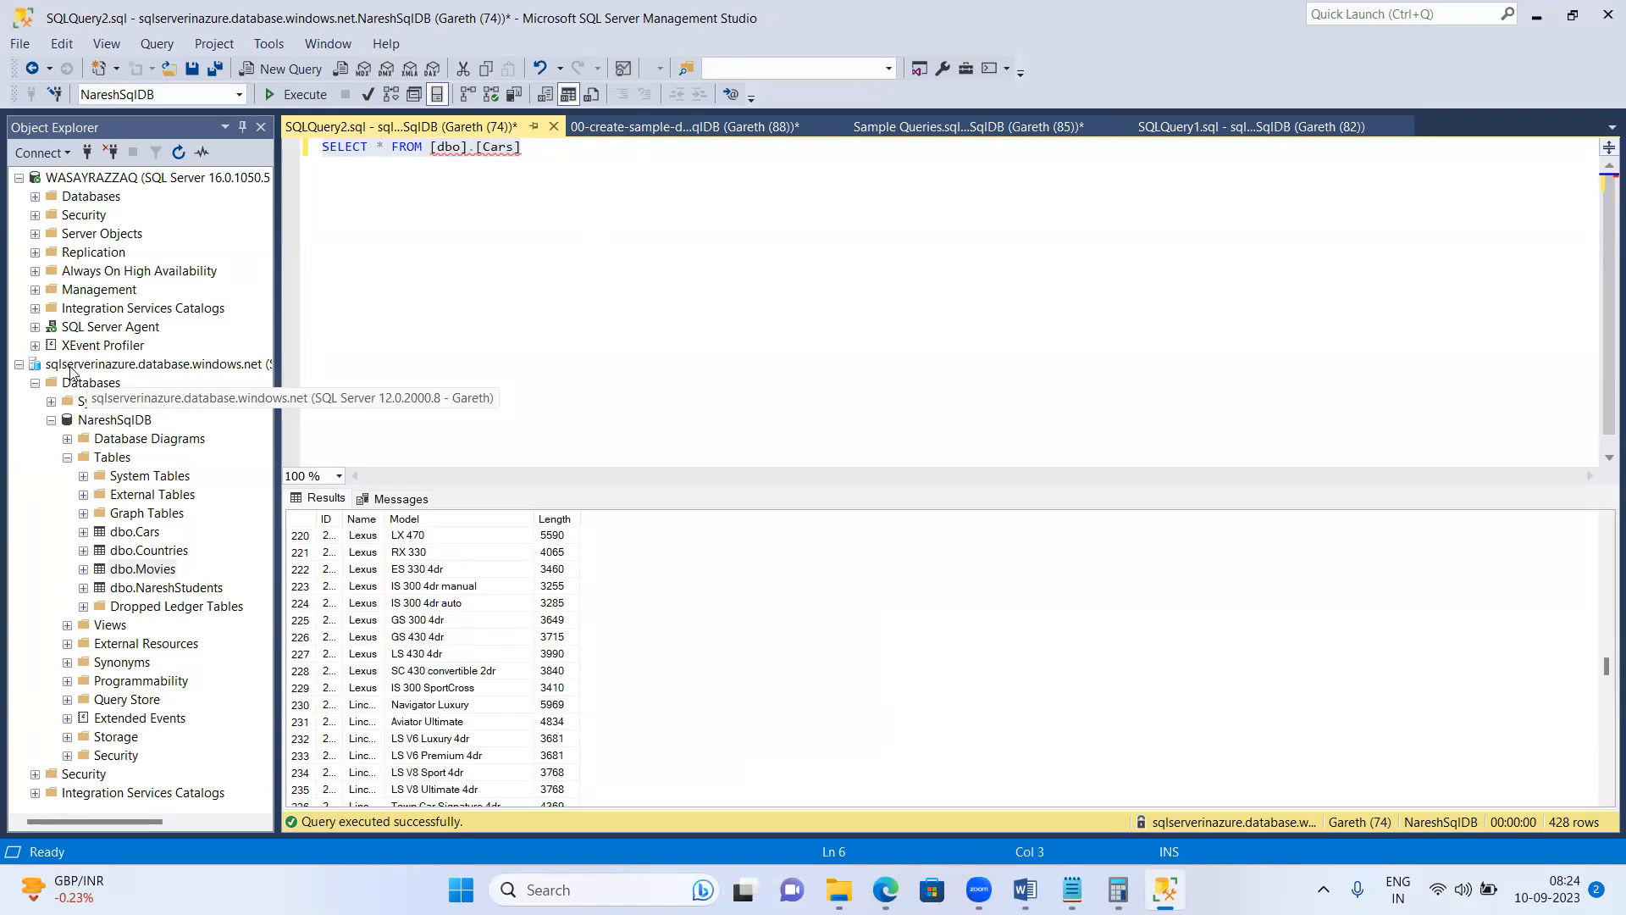
Leave a blank line below the Cars query and insert the table name [dbo].[NareshStudents] on the line after it.
click(566, 286)
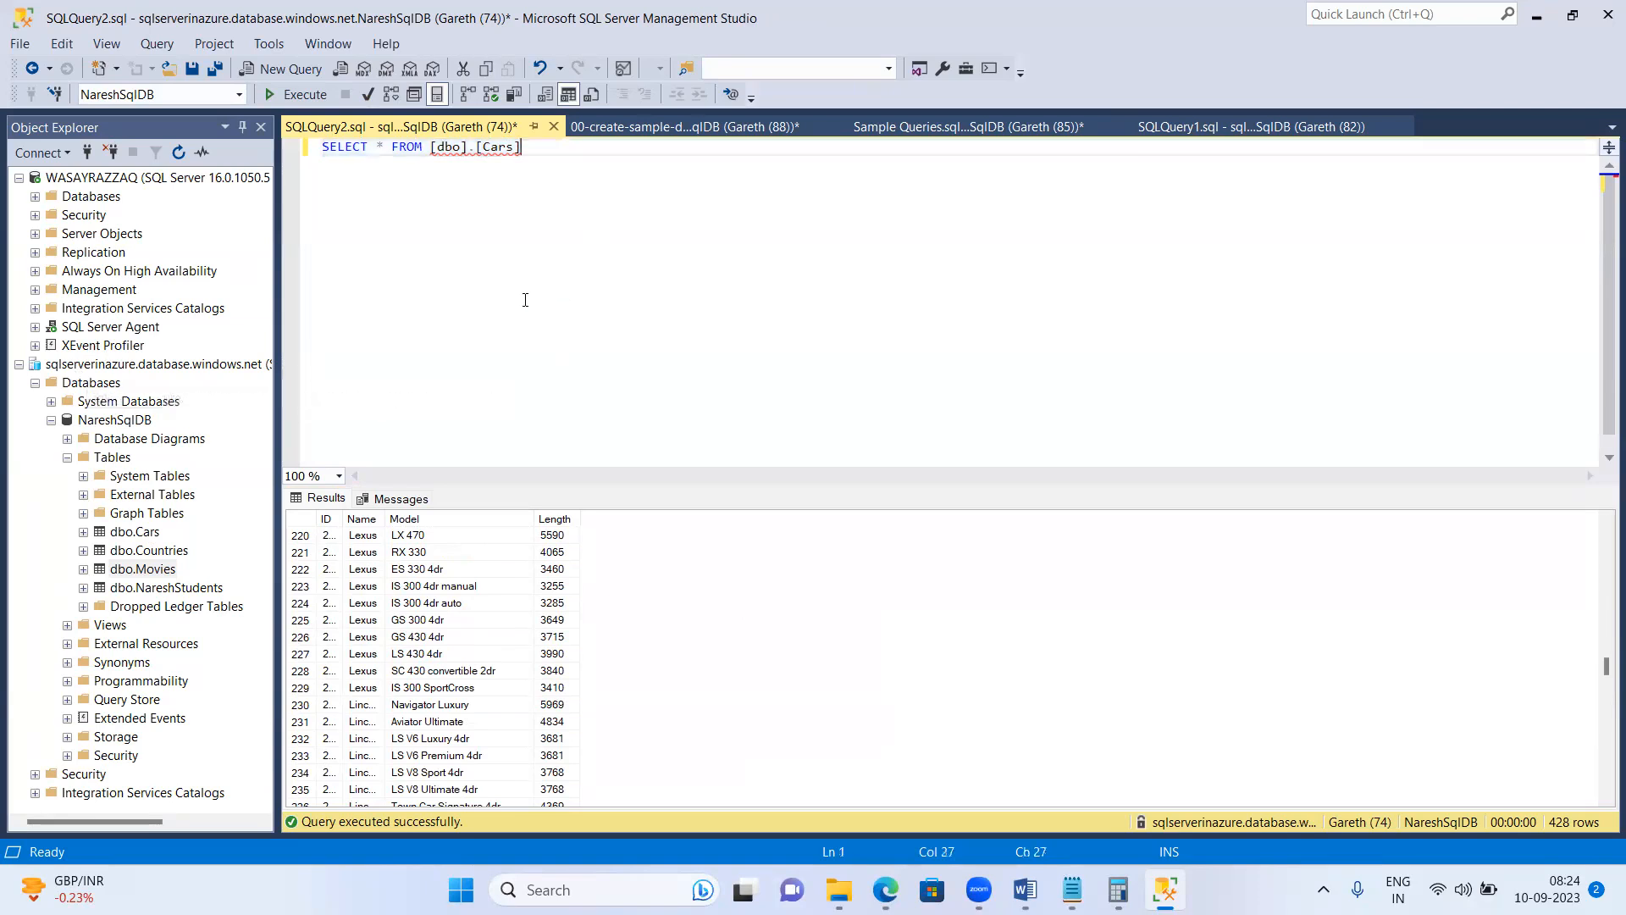
key(Return)
key(Return)
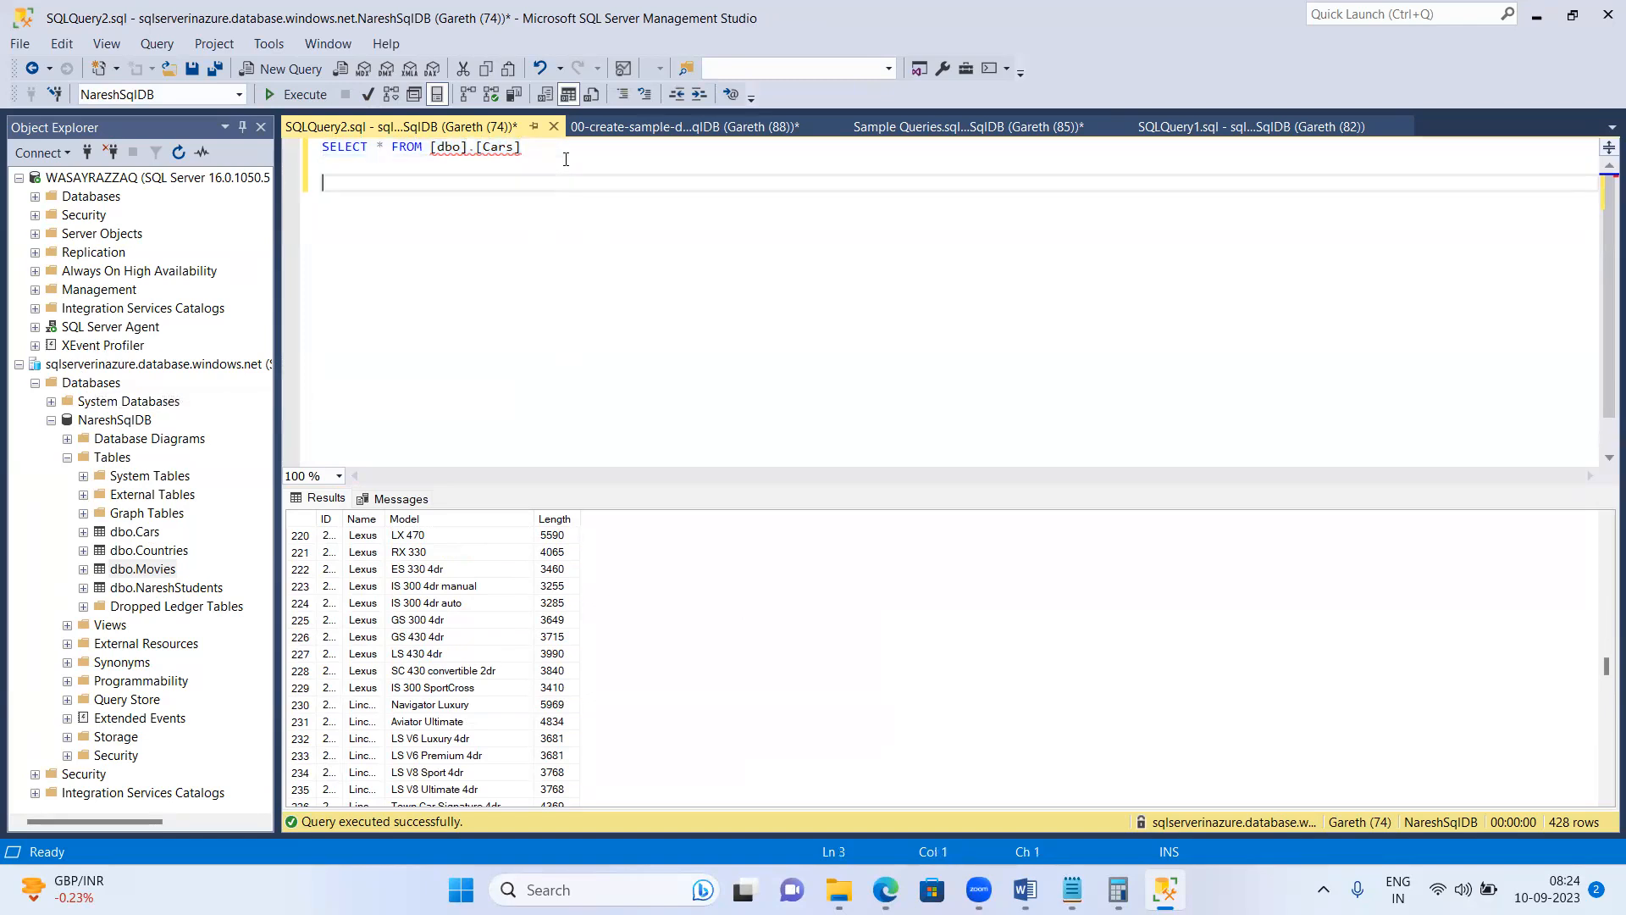
drag(160, 569, 390, 195)
click(566, 200)
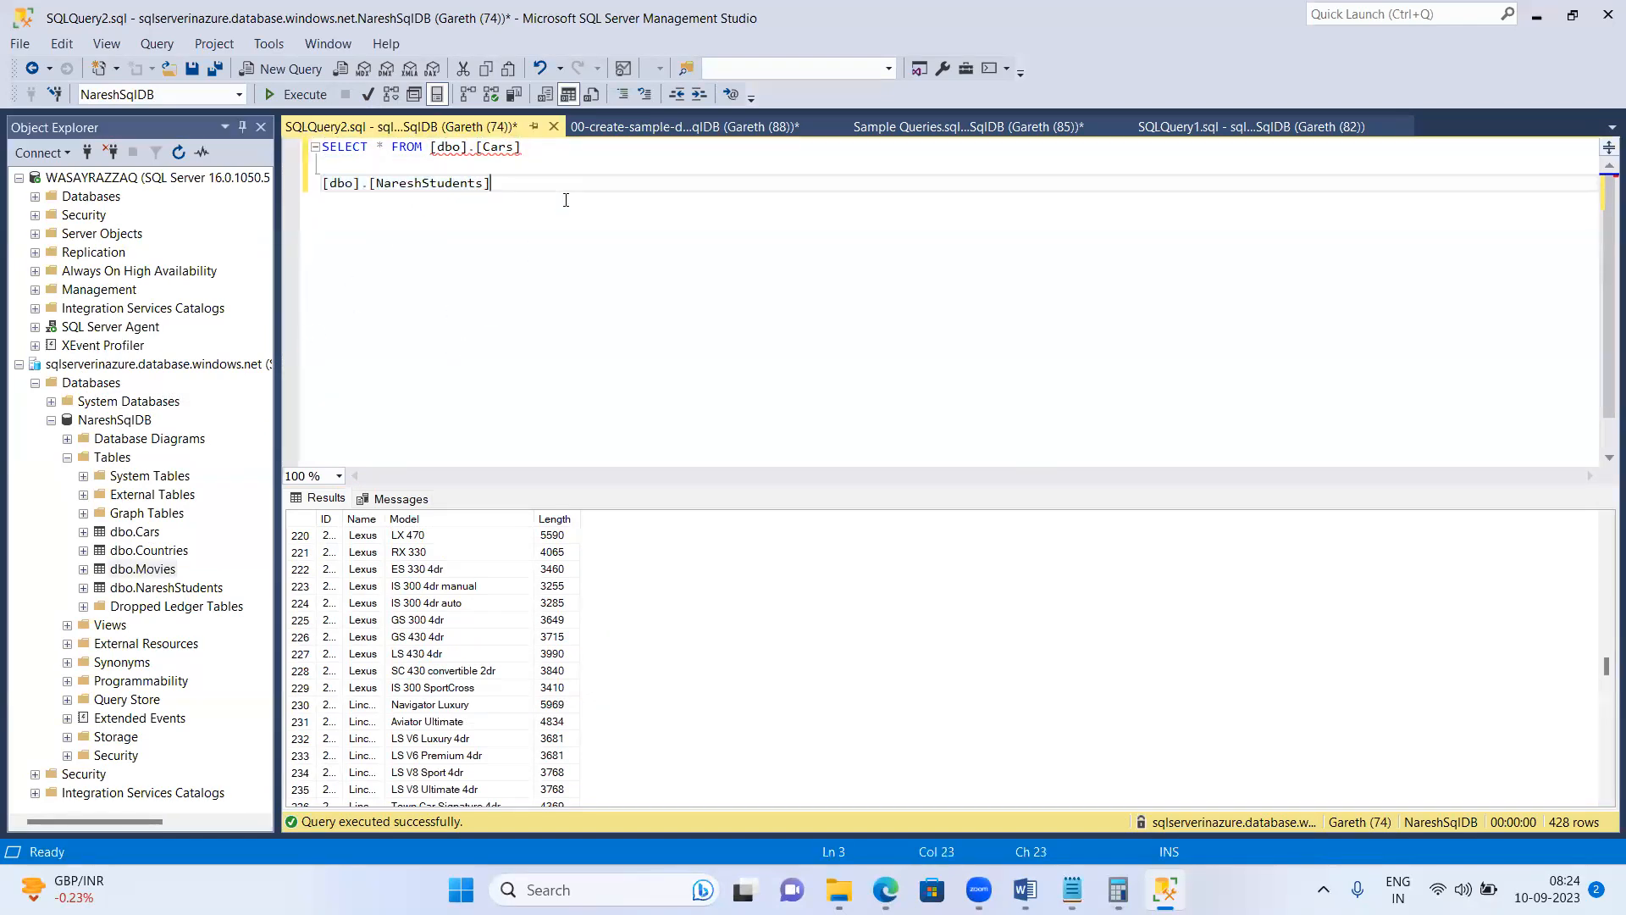
key(Home)
key(Caps_Lock)
text(select)
key(BackSpace)
key(BackSpace)
key(BackSpace)
key(BackSpace)
key(BackSpace)
key(BackSpace)
key(BackSpace)
key(BackSpace)
key(Return)
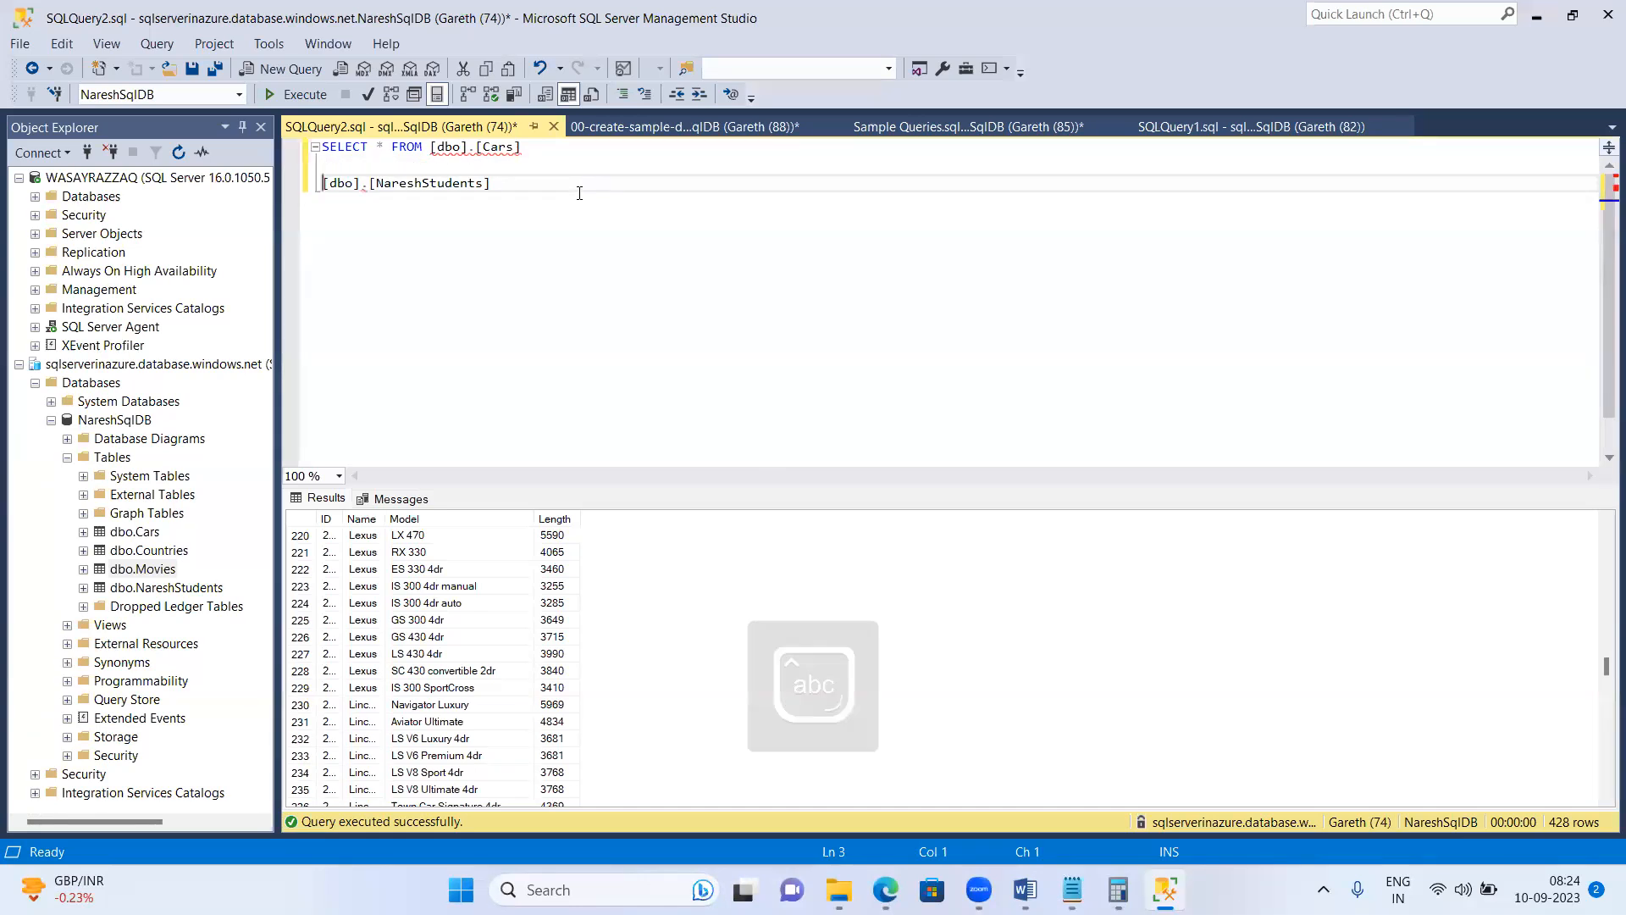
key(Caps_Lock)
Complete the NareshStudents line as a query by putting SELECT * FROM in front of the table name.
text(SELECT )
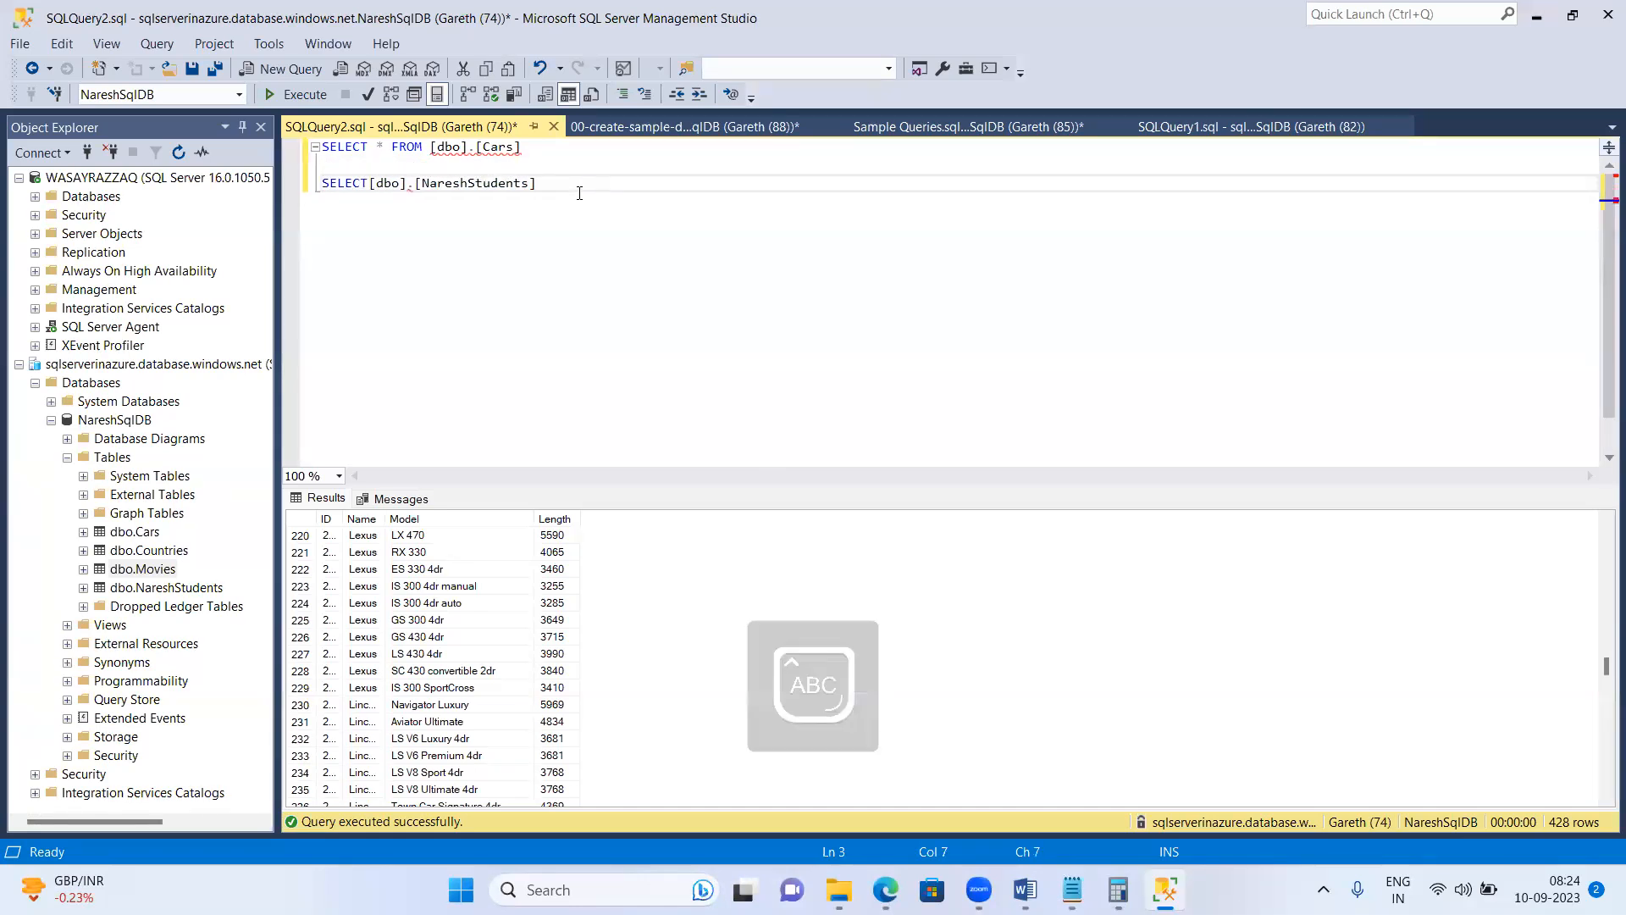
text(* FRO)
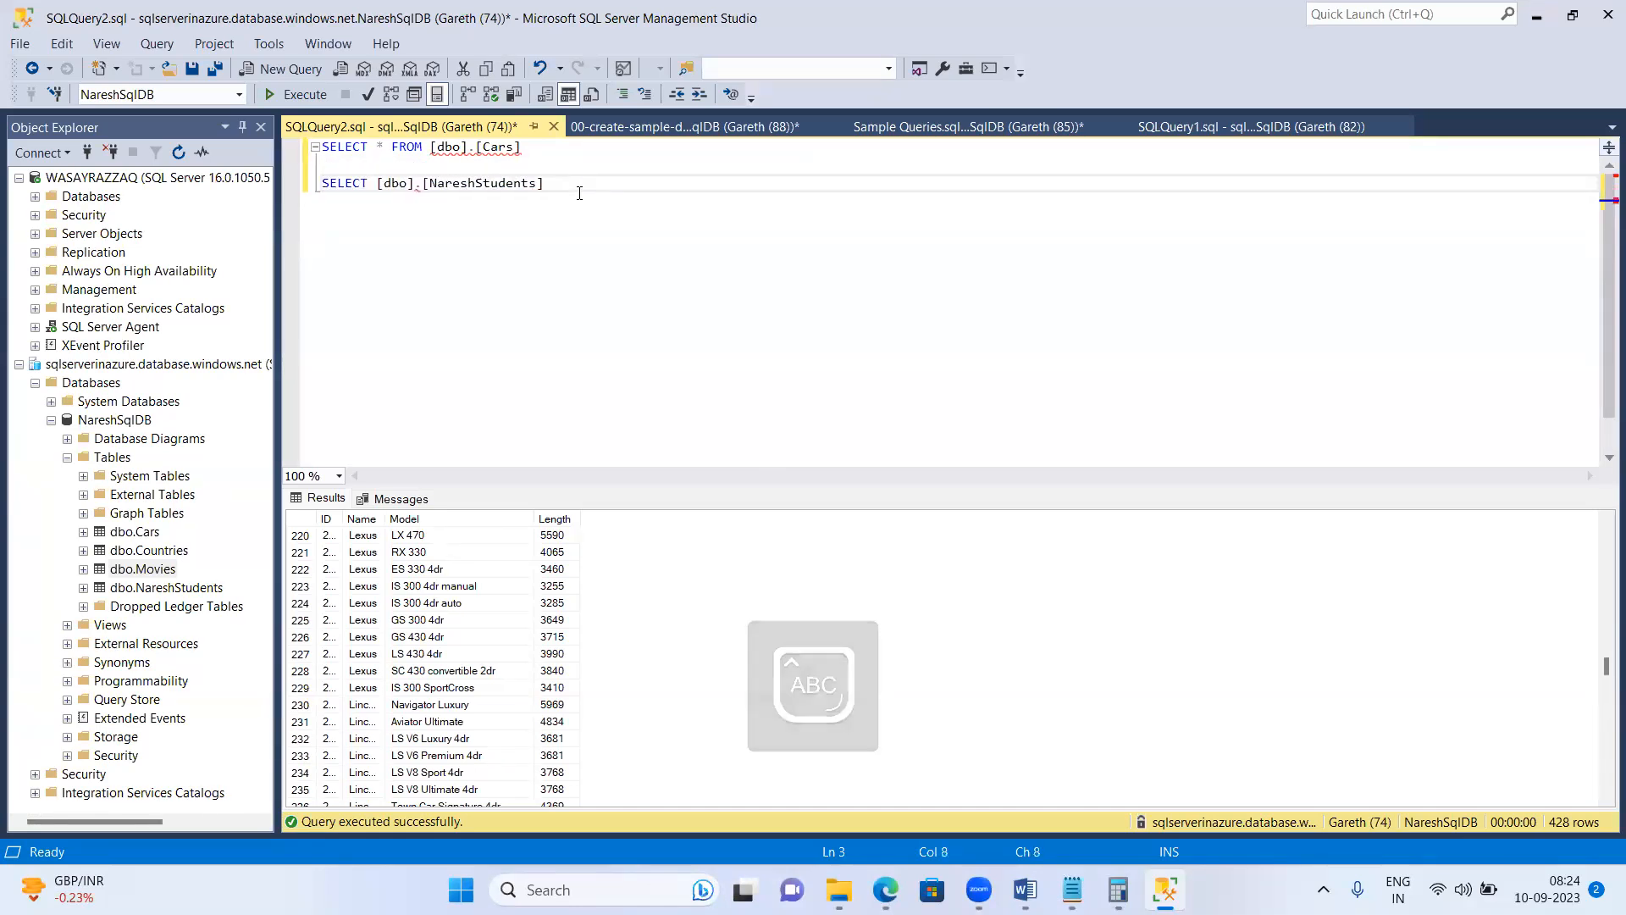
text(M)
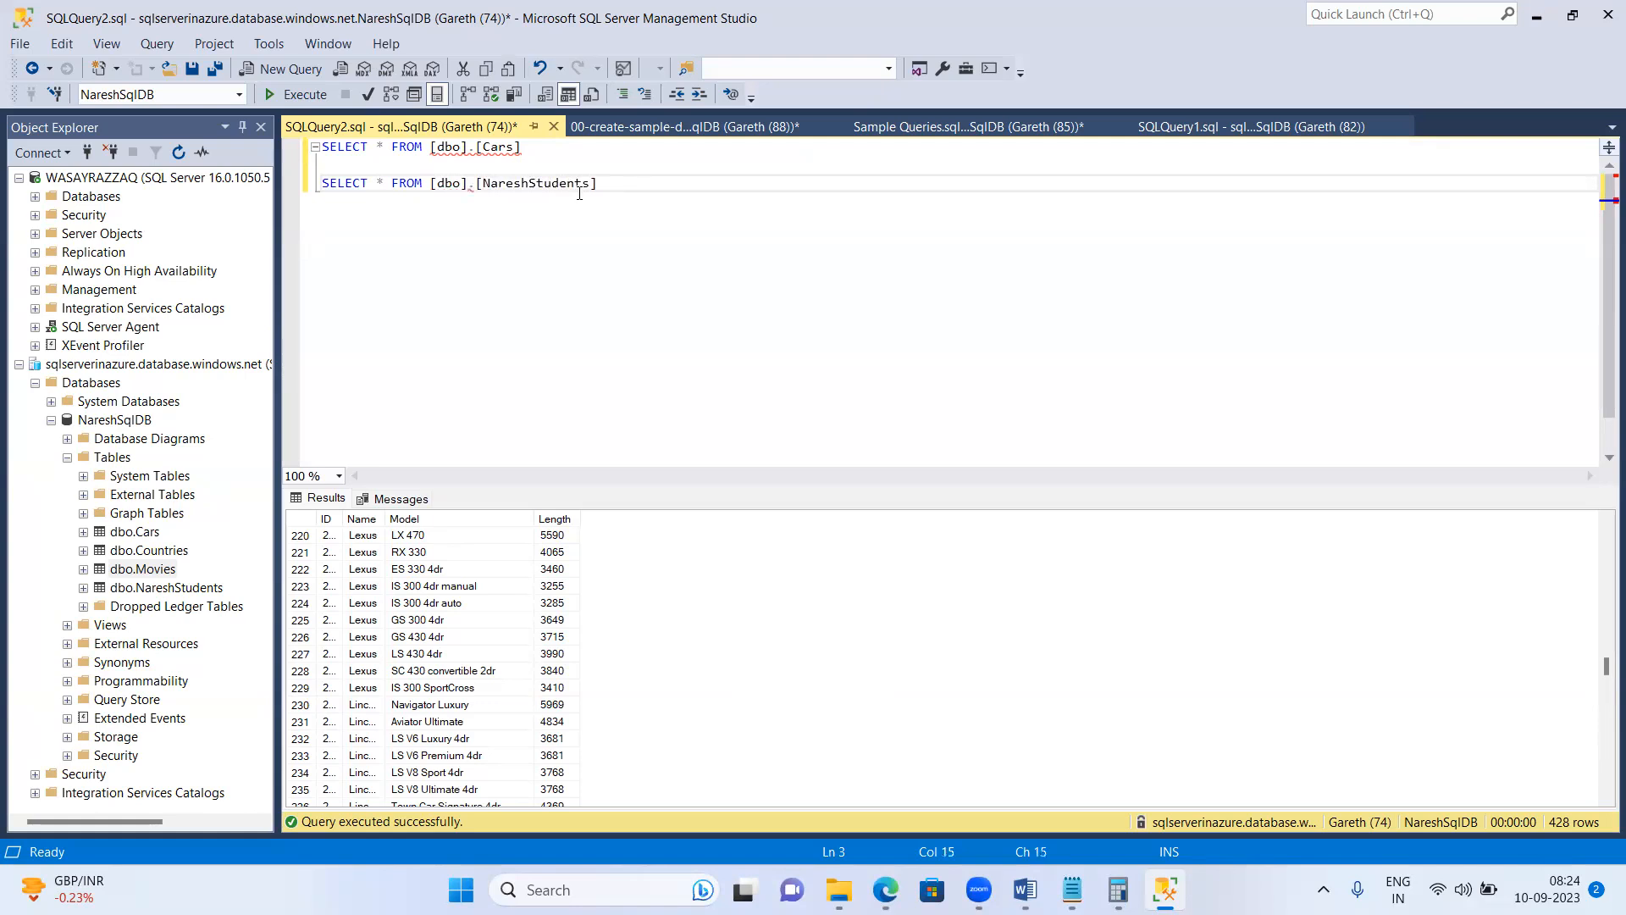
key(End)
Insert the table names [dbo].[Movies] and [dbo].[Countries] on separate lines below the NareshStudents query.
key(Return)
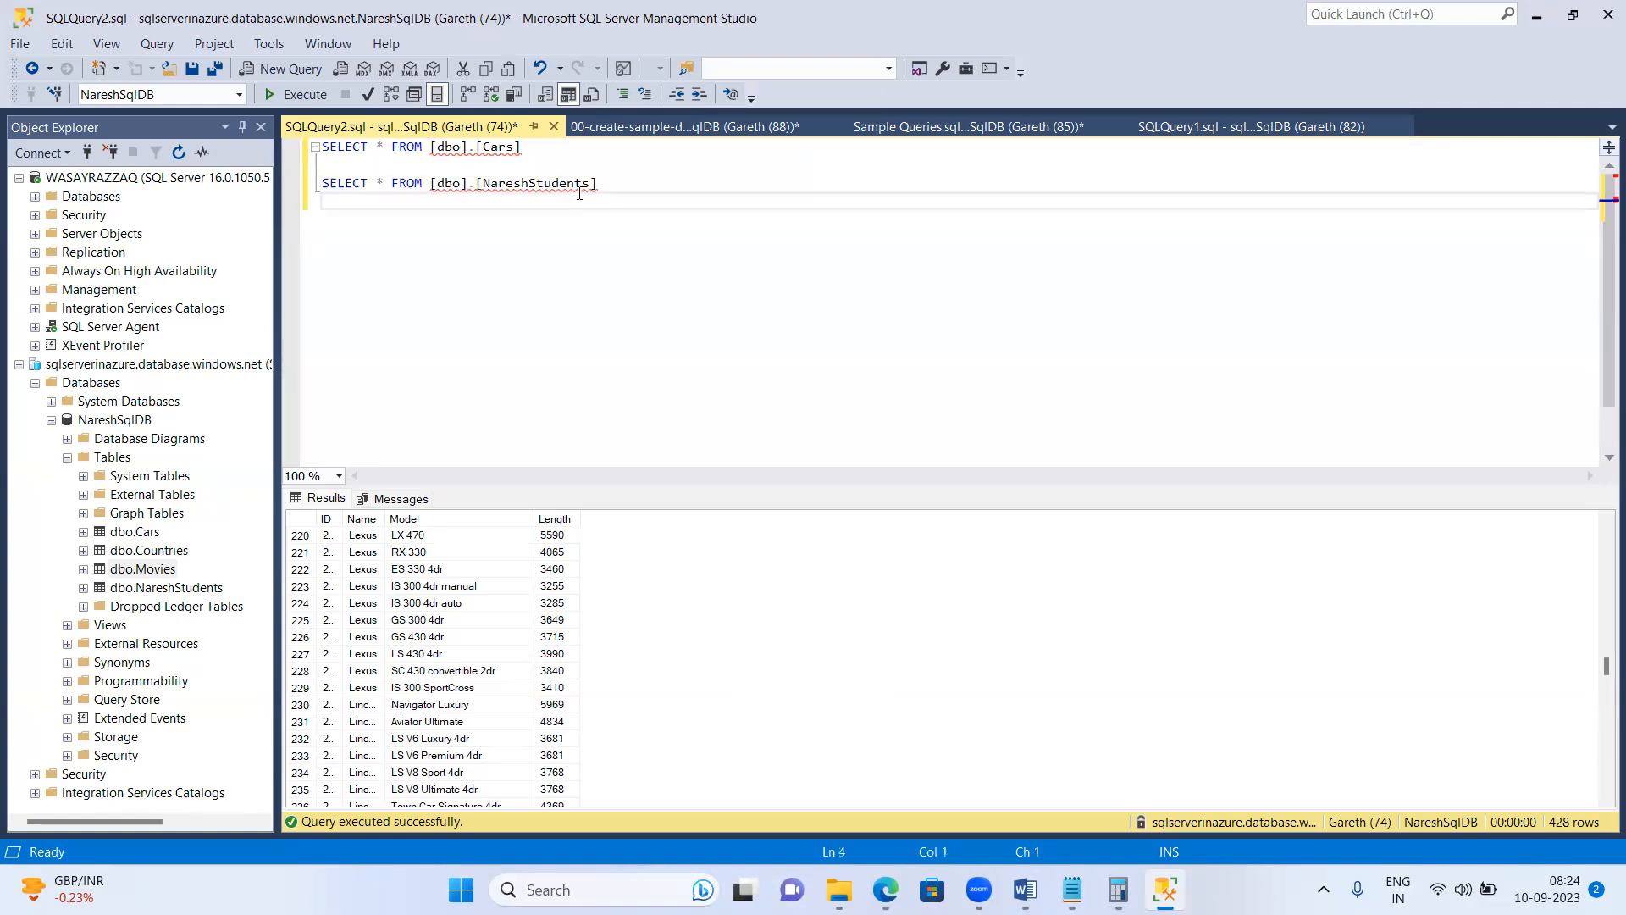
click(139, 569)
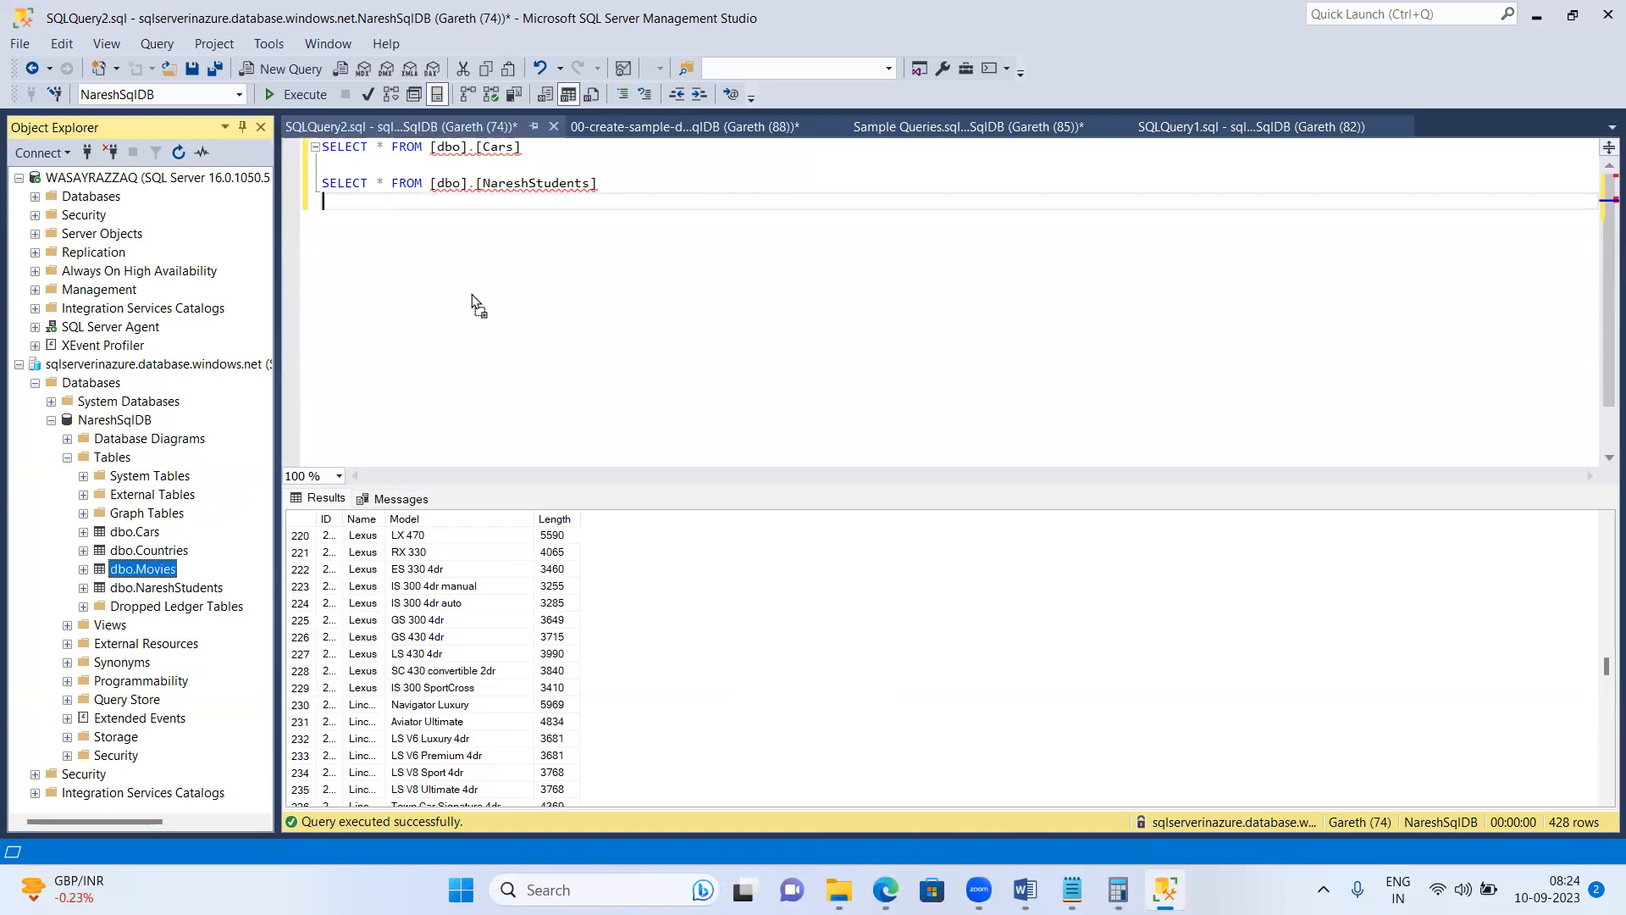
drag(488, 270, 488, 269)
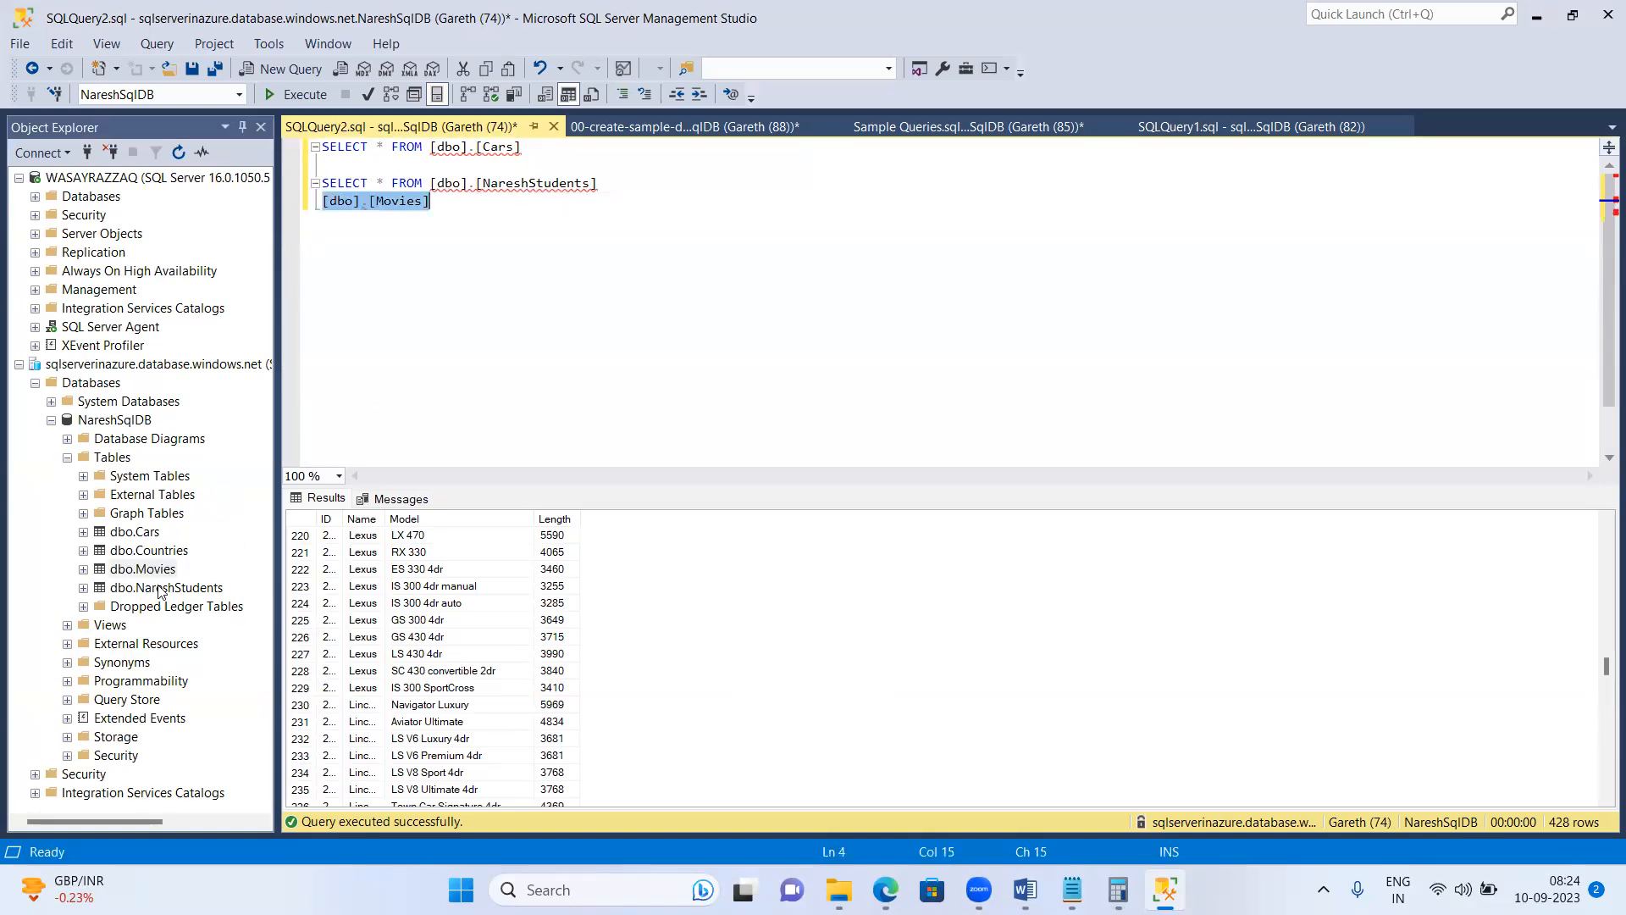
drag(156, 568, 542, 312)
click(430, 201)
key(Return)
Copy SELECT * FROM from the NareshStudents query and paste it in front of [dbo].[Movies].
key(Up)
key(Up)
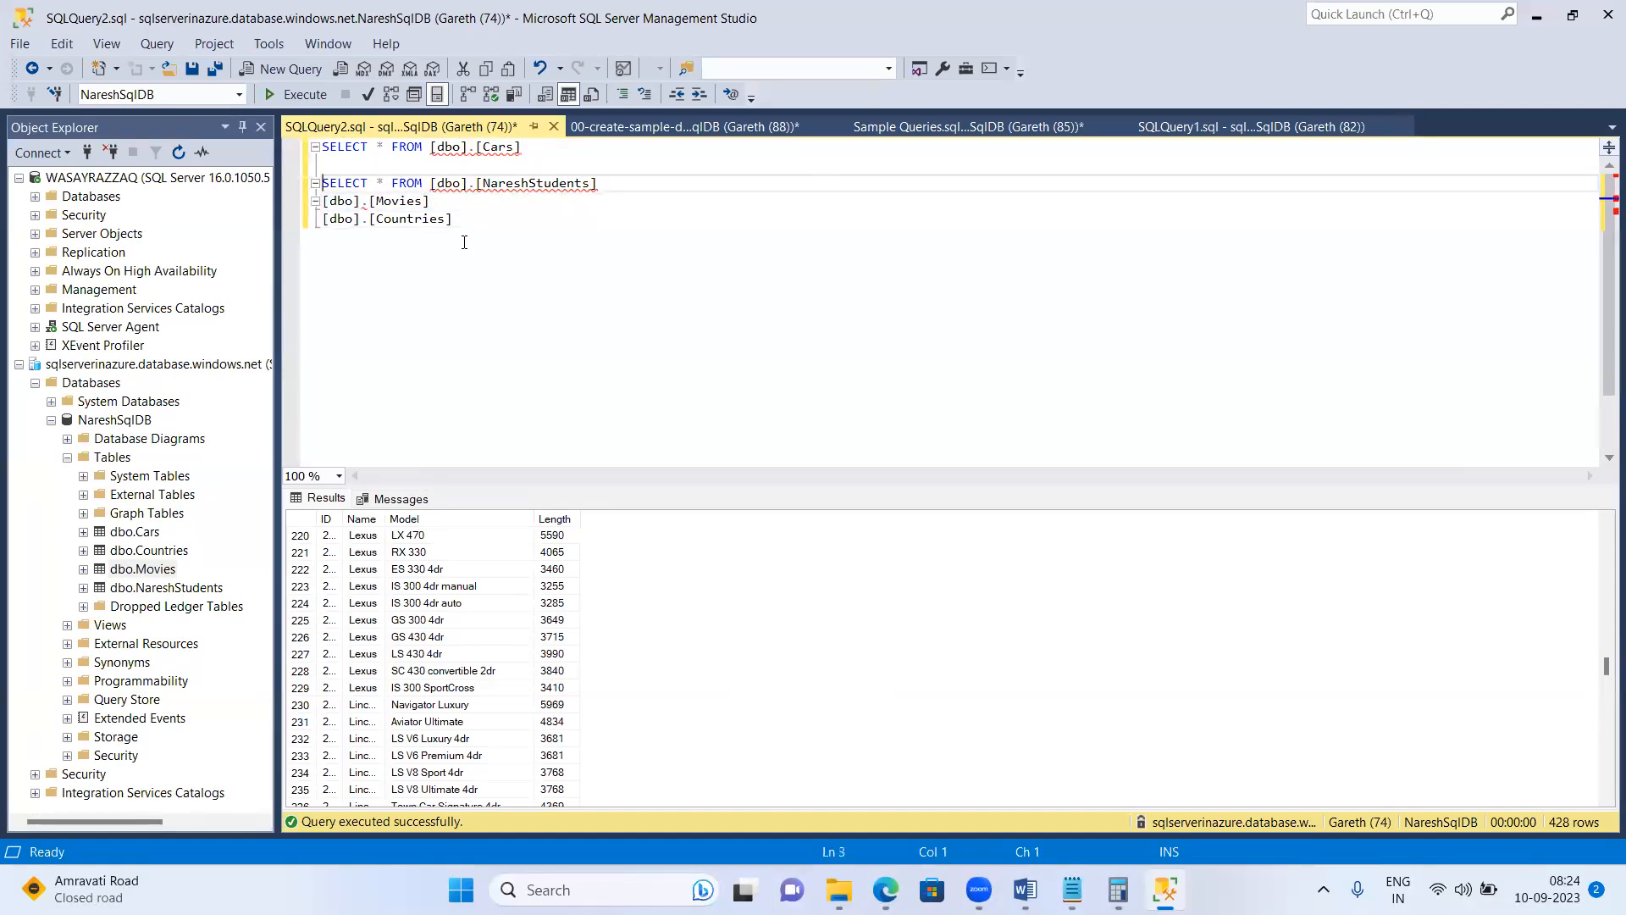
key(shift+Right)
key(shift+Right)
key(shift+Right)
key(shift+Right)
key(shift+Right)
key(shift+Right)
key(shift+Right)
key(shift+Right)
key(shift+Right)
key(shift+Right)
key(shift+Right)
key(shift+Right)
key(shift+Right)
key(ctrl+c)
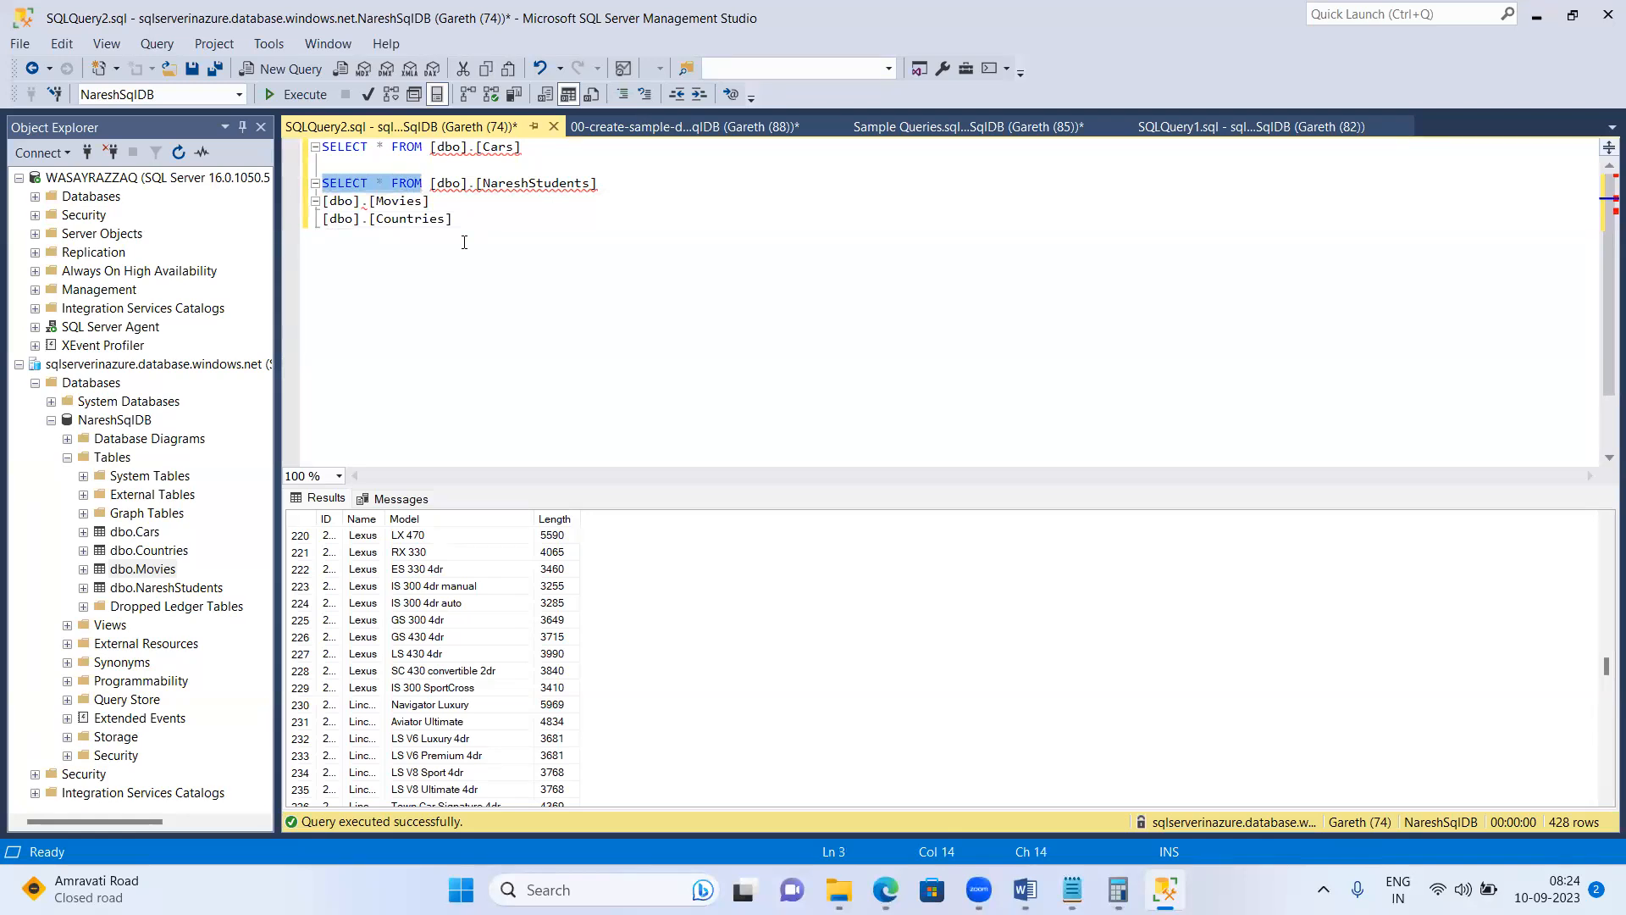
key(Down)
key(Left)
key(Left)
key(Left)
key(Left)
key(Left)
key(Left)
key(Left)
key(Left)
key(Left)
key(Left)
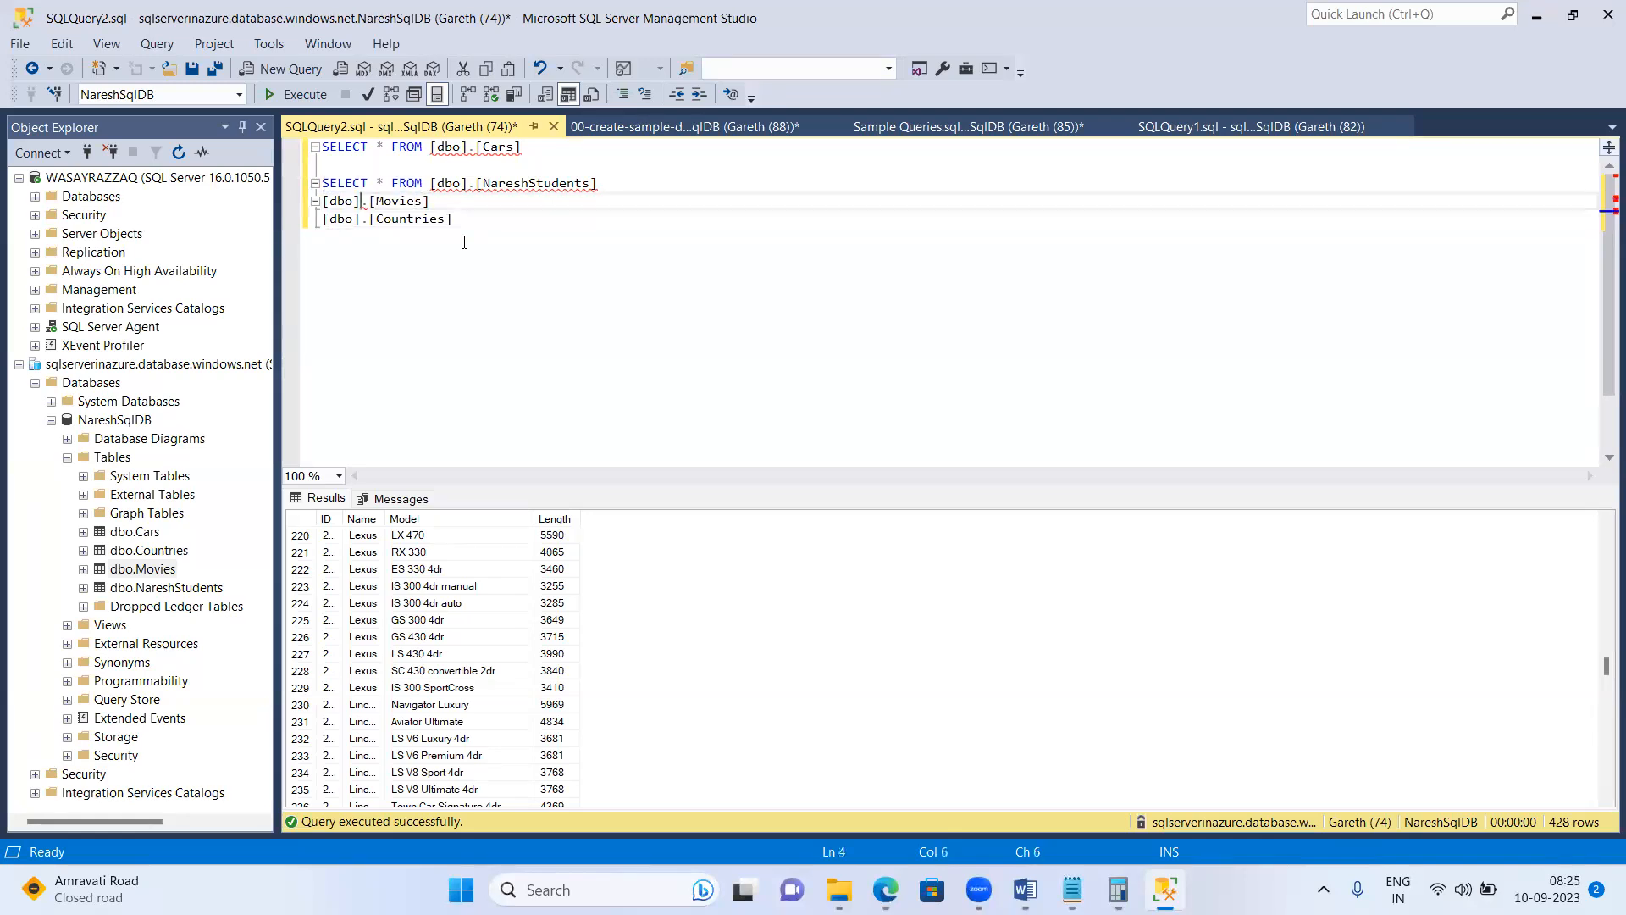
key(Left)
key(Left)
key(Left)
key(ctrl+v)
Paste the copied SELECT * FROM in front of [dbo].[Countries].
key(Down)
key(Left)
key(Left)
key(Left)
key(Left)
key(Left)
key(Left)
key(Left)
key(Left)
key(Left)
key(Left)
key(Left)
key(Left)
key(Left)
key(Left)
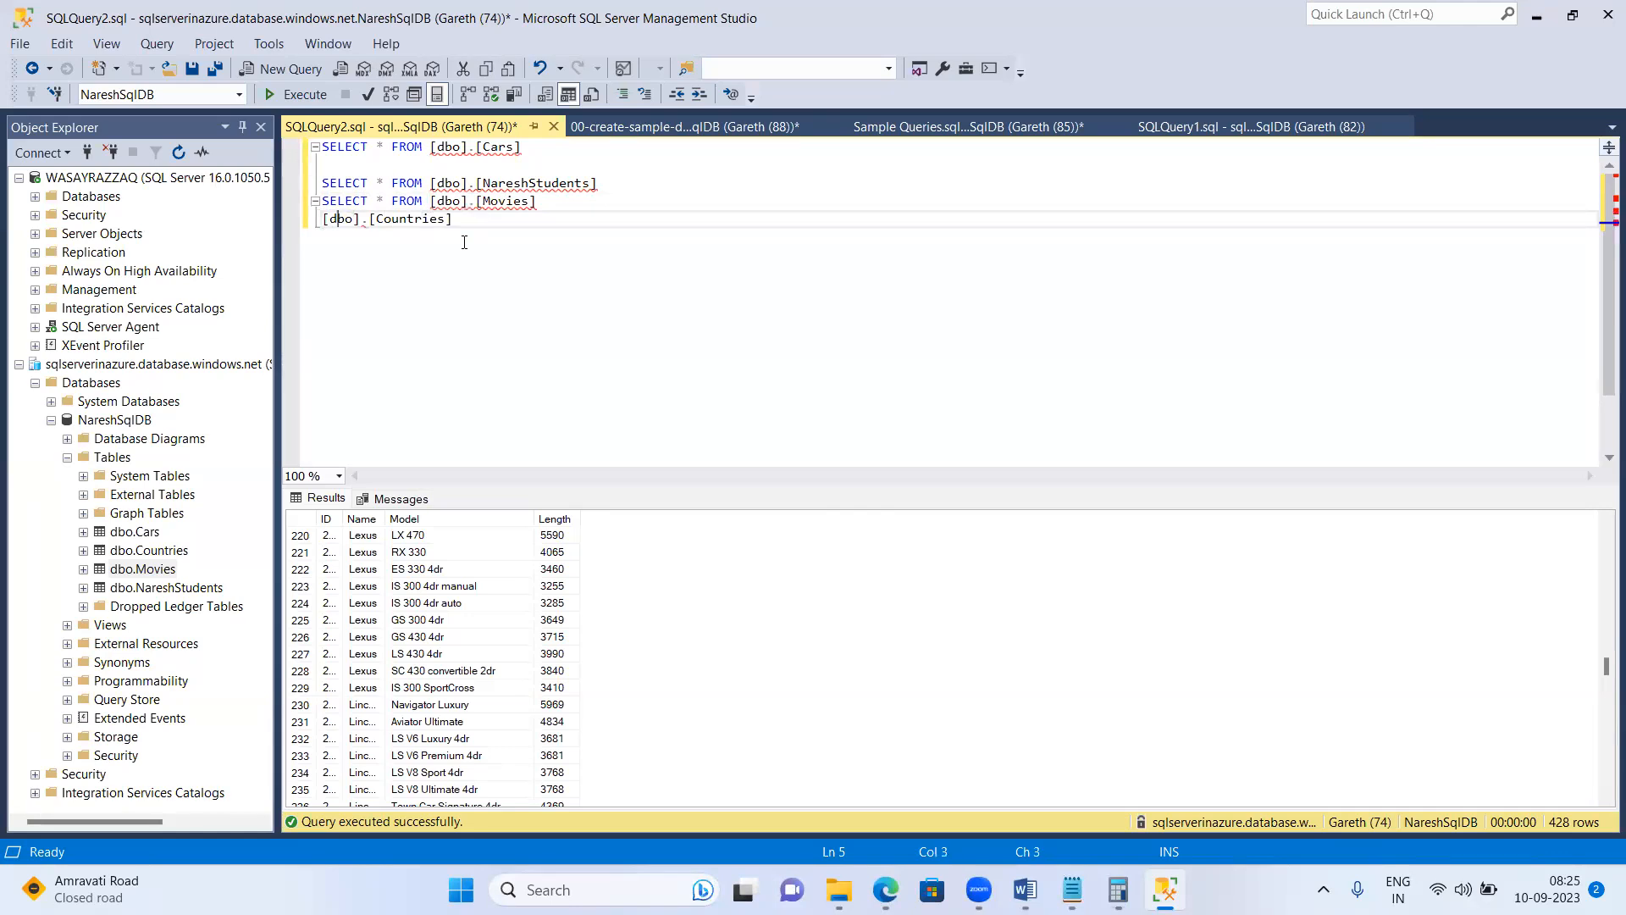
key(ctrl+v)
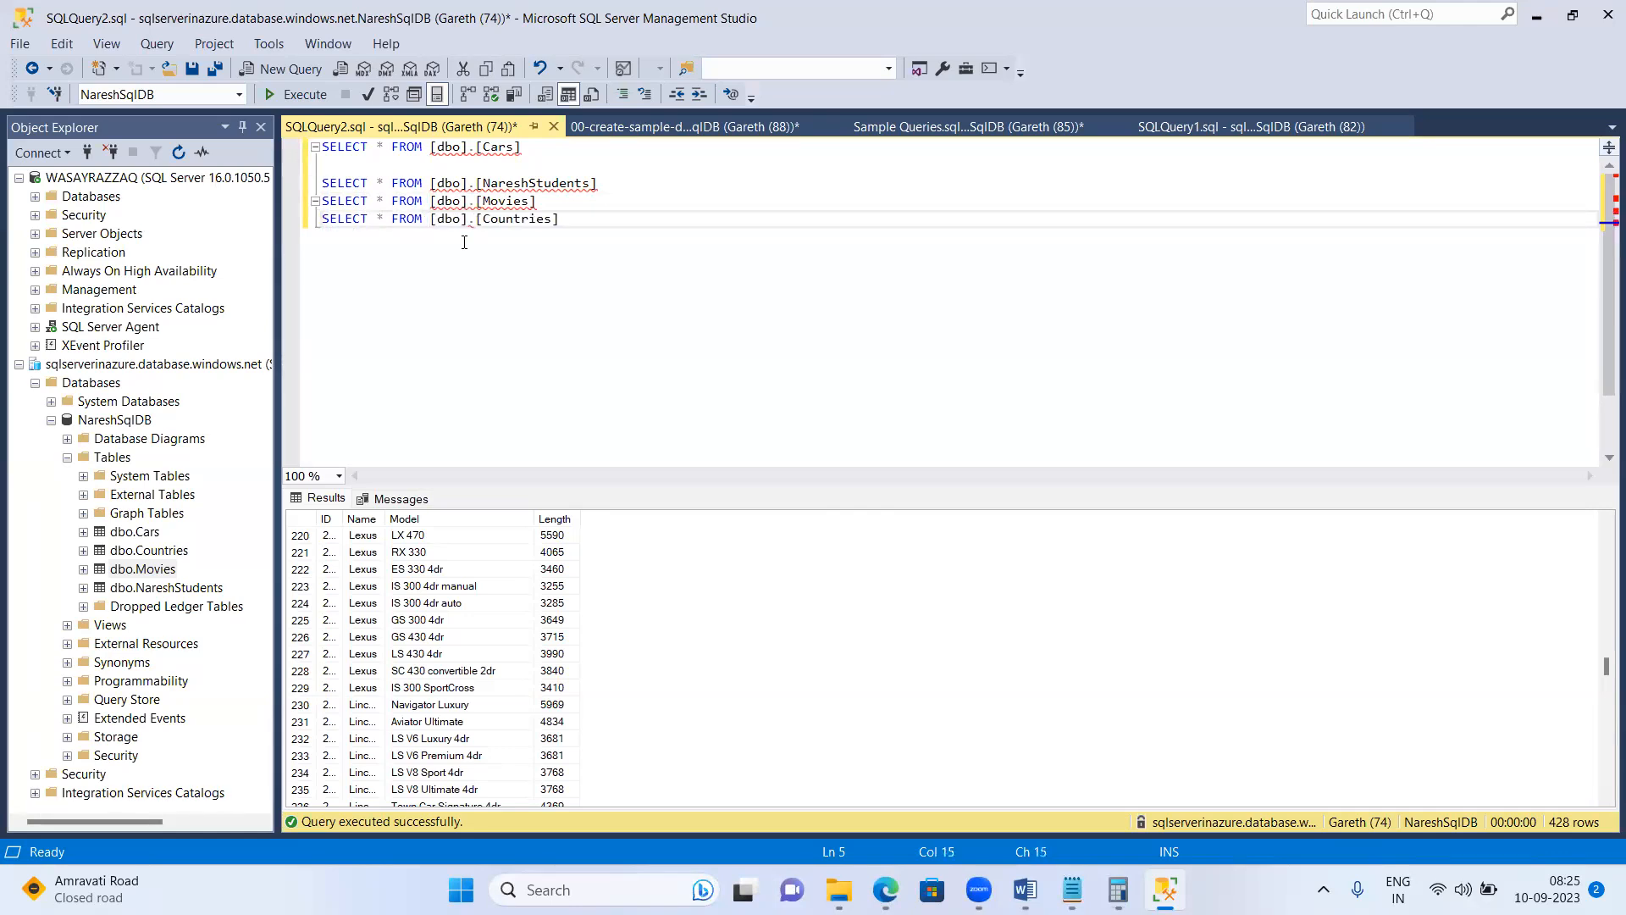
Separate the NareshStudents, Movies and Countries queries from each other with blank lines.
key(Up)
key(Home)
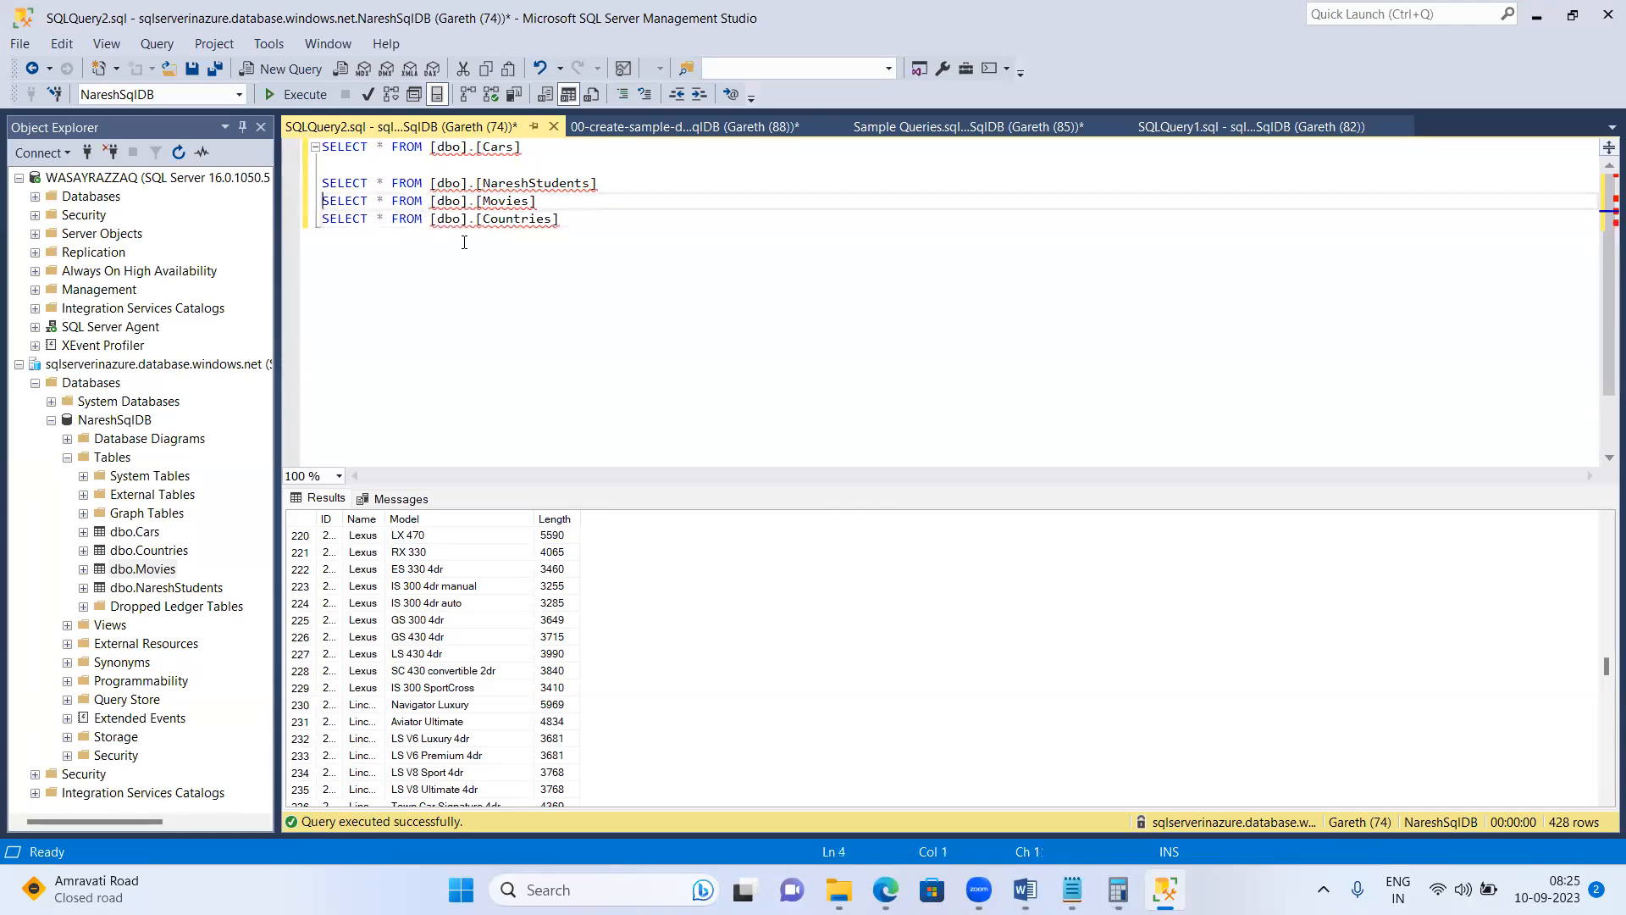
key(Return)
key(Down)
key(Return)
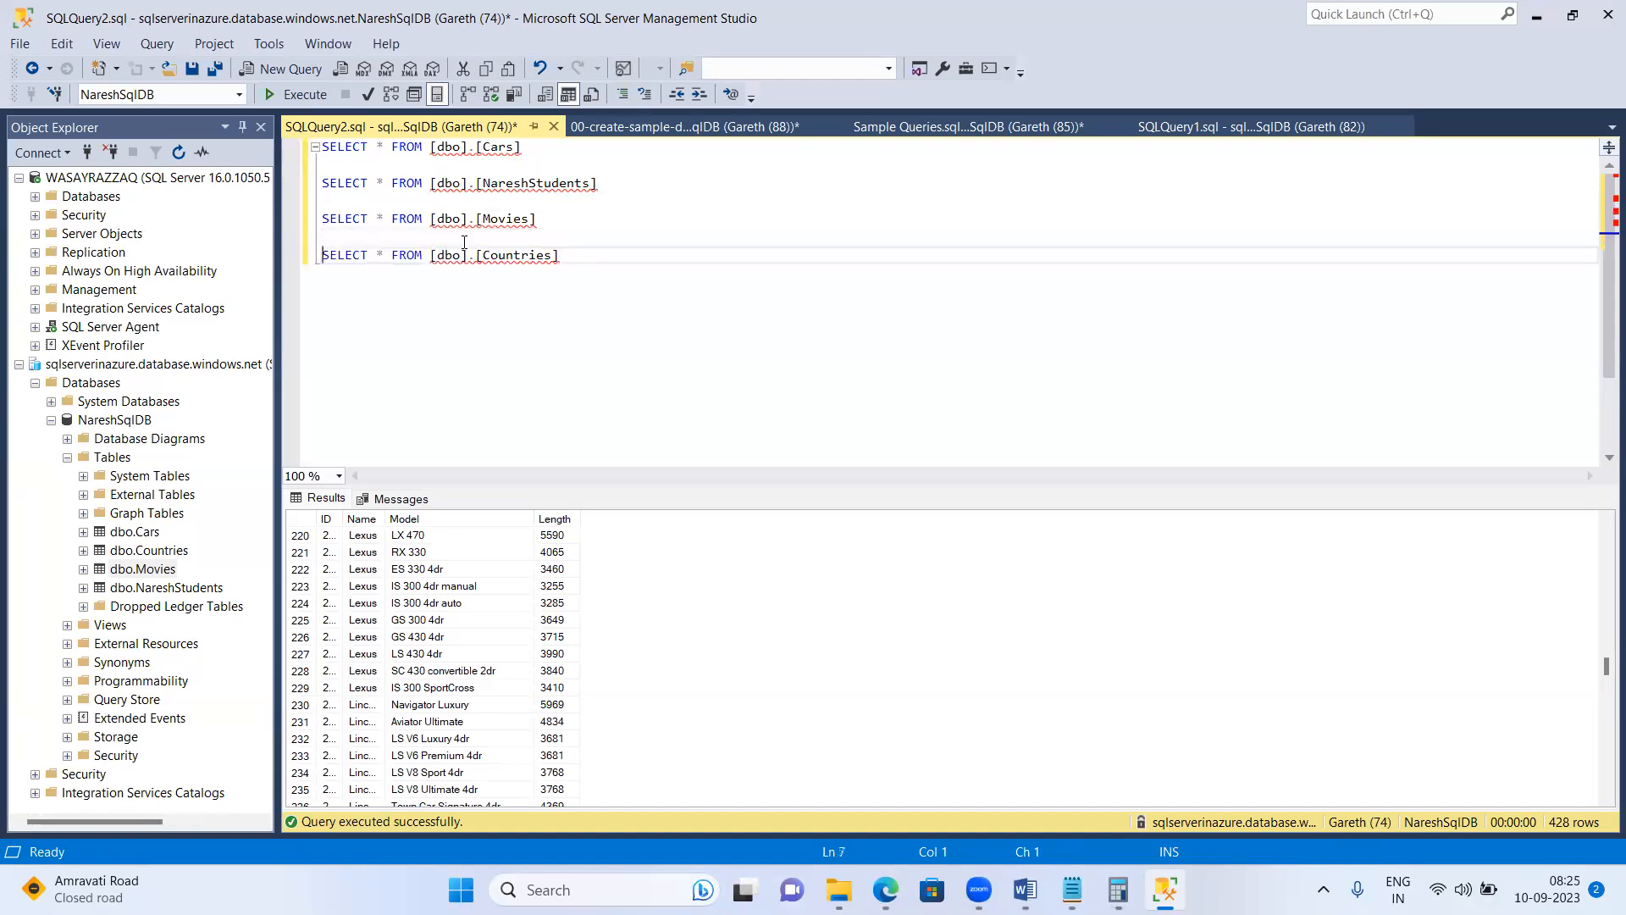
Execute only the SELECT * FROM [dbo].[Countries] query.
click(564, 354)
drag(572, 275, 322, 258)
click(291, 91)
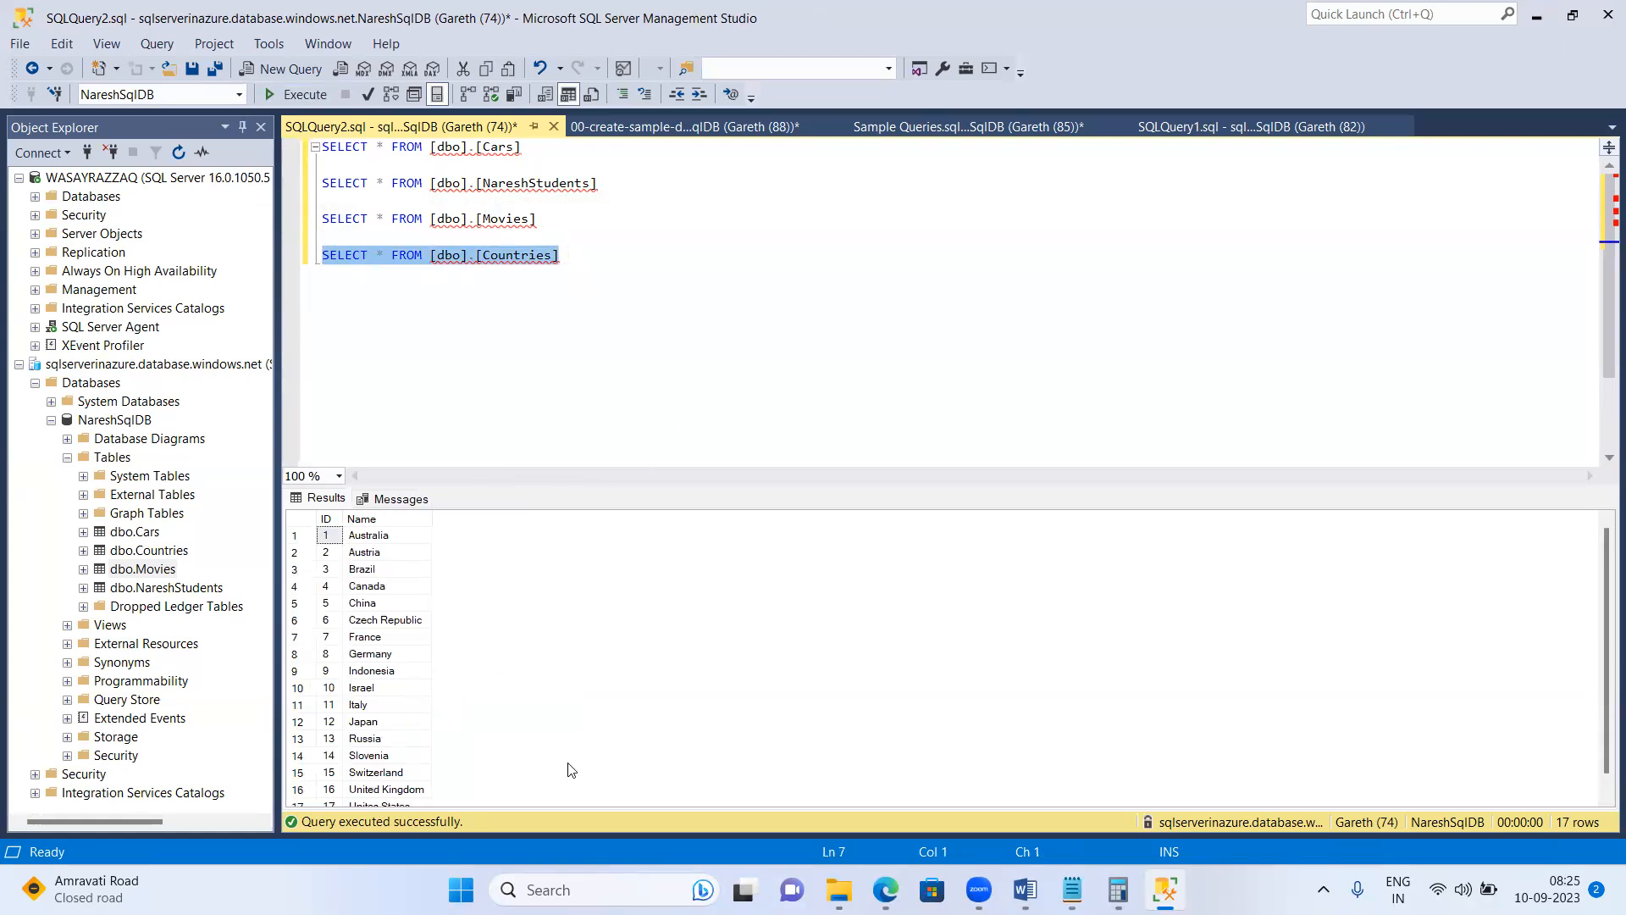
Execute only the SELECT * FROM [dbo].[Movies] query.
drag(607, 217, 320, 218)
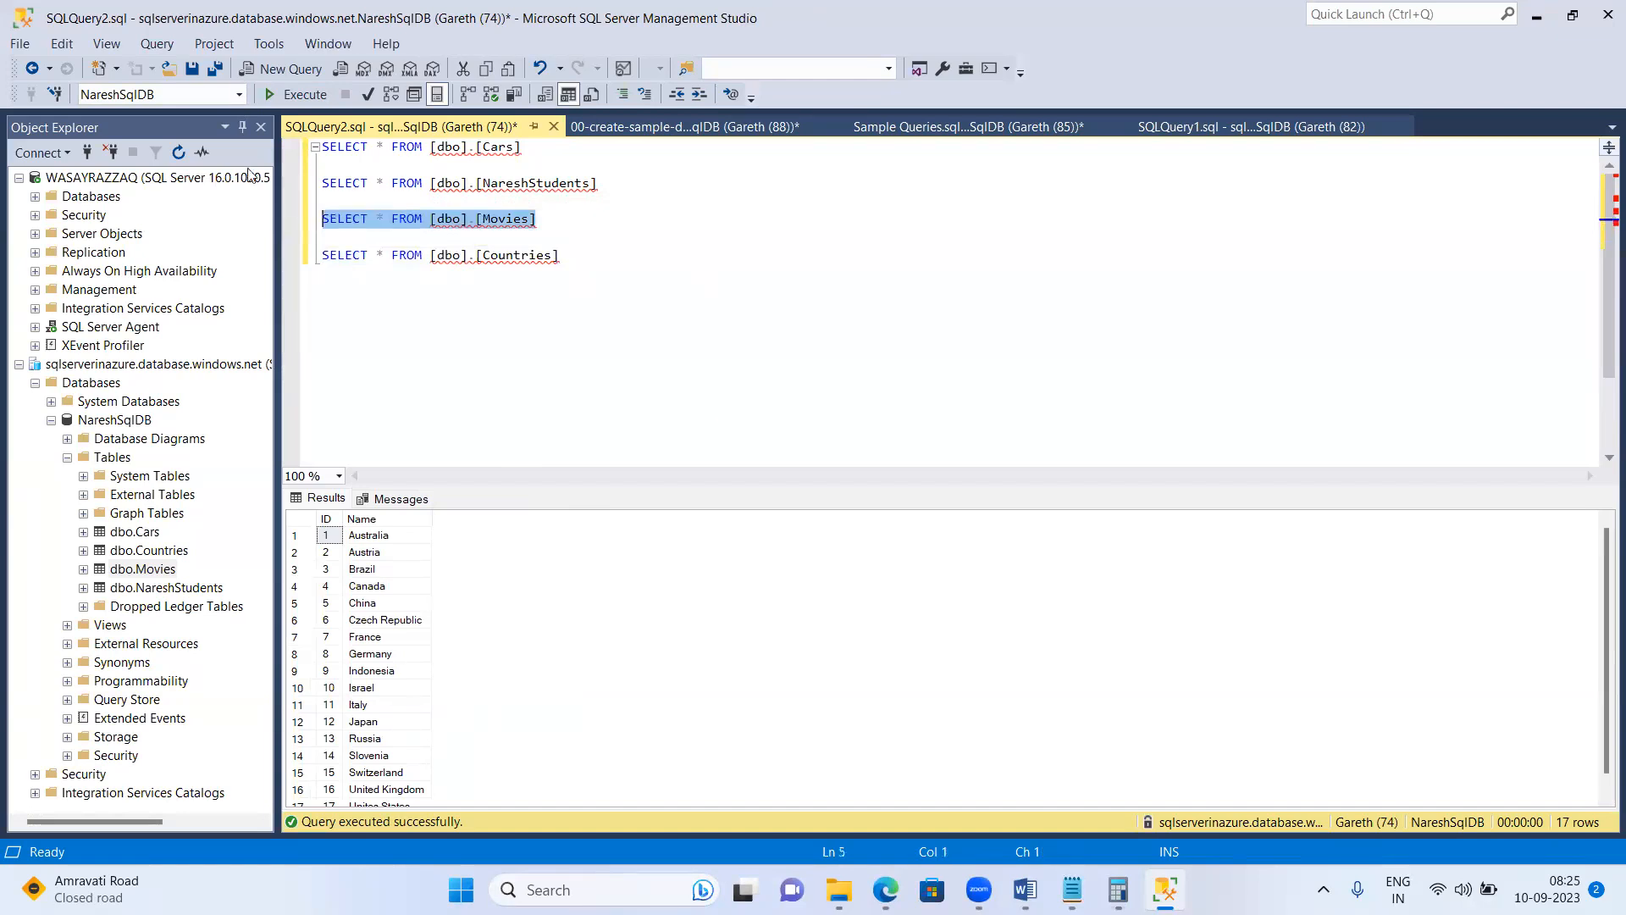
click(297, 95)
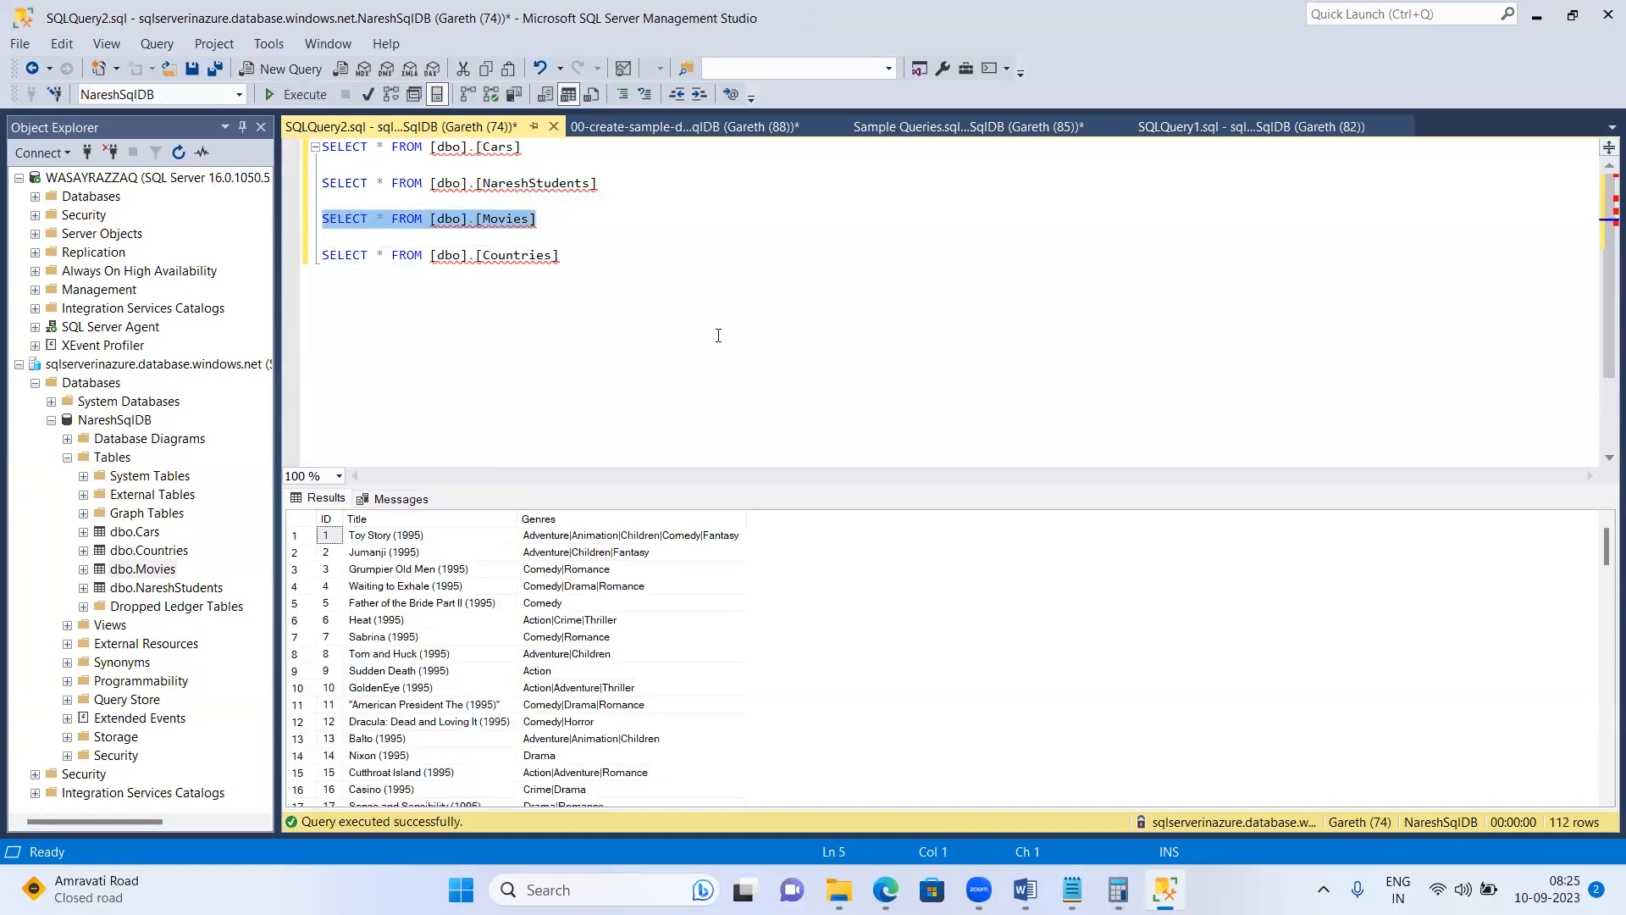
click(712, 327)
Insert extra blank lines between the Movies and Countries queries to make room for another query.
click(563, 217)
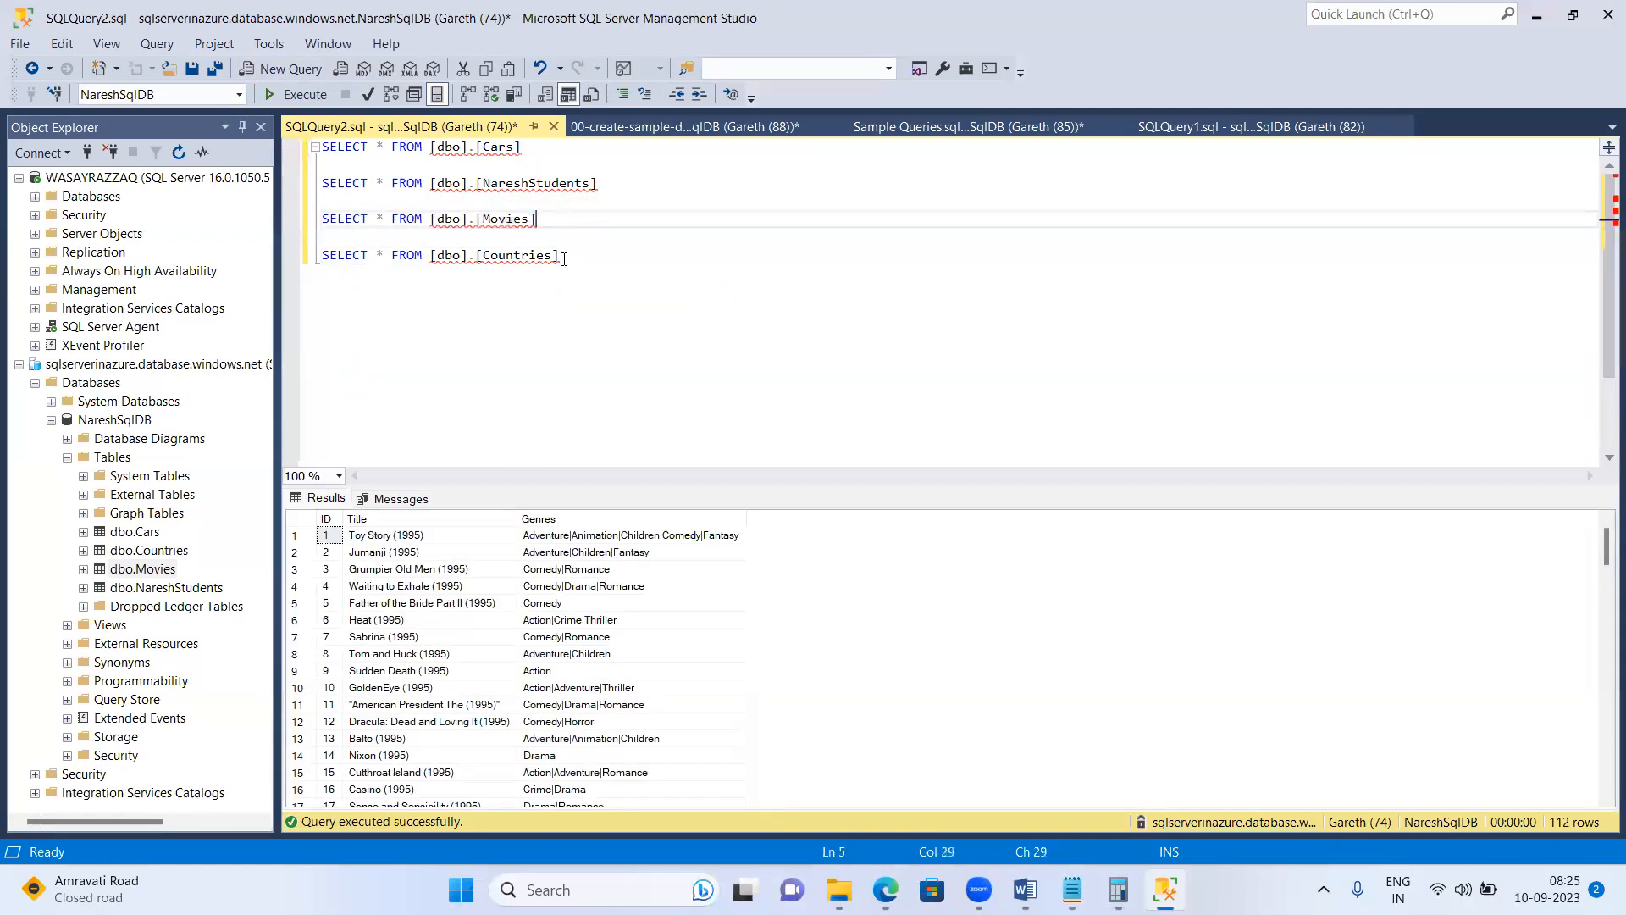
key(Return)
key(Return)
key(Up)
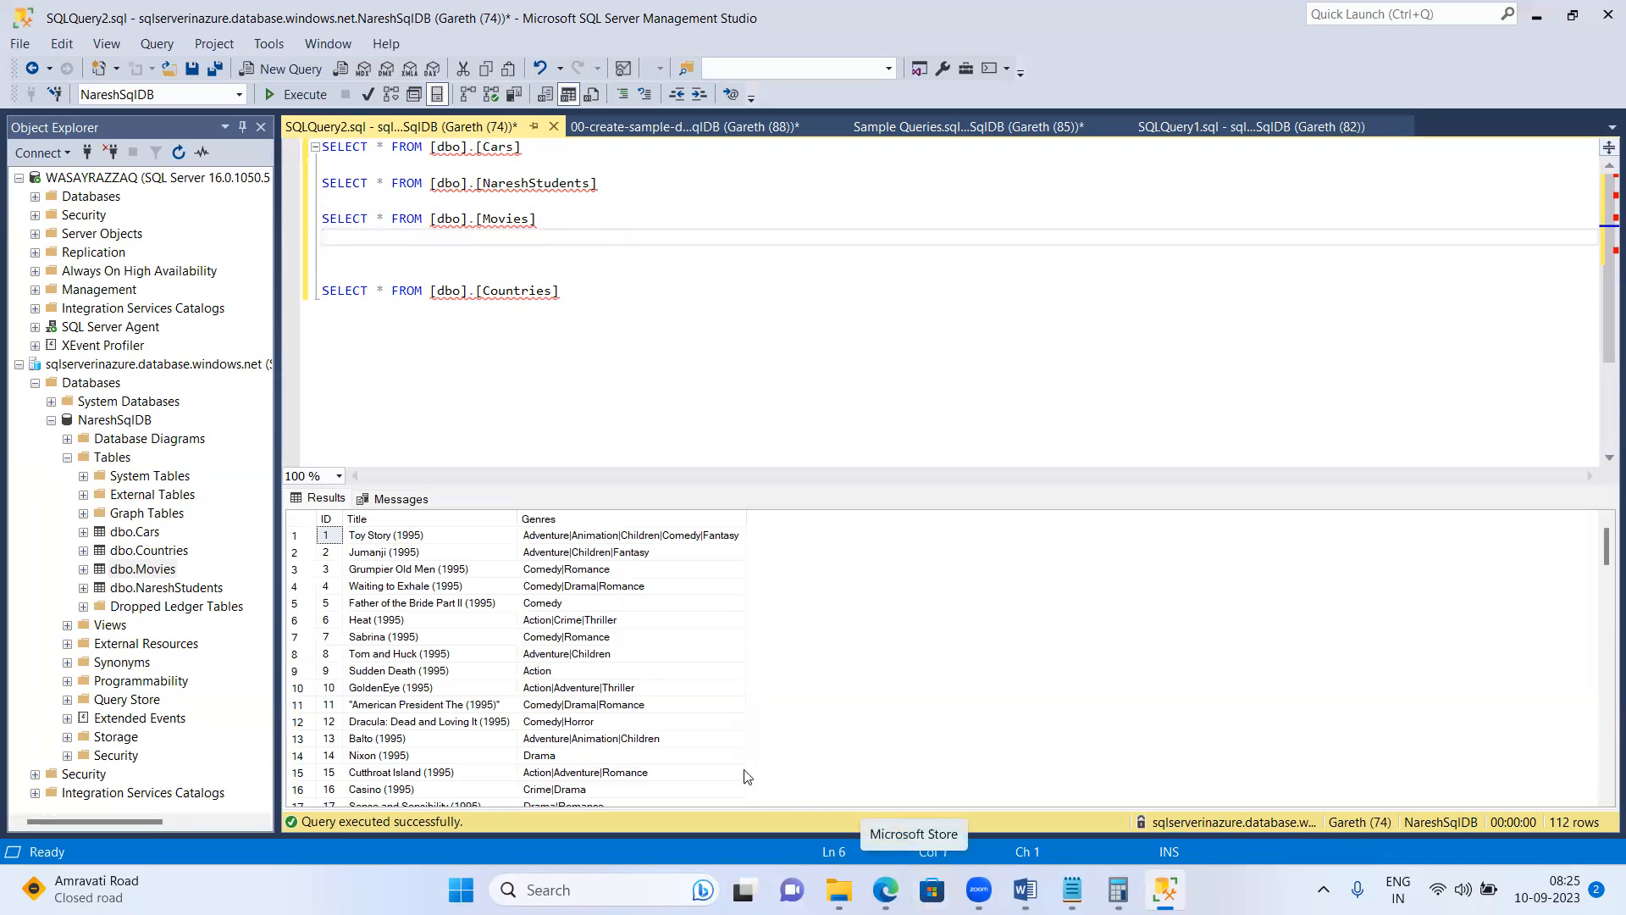
click(544, 672)
click(432, 308)
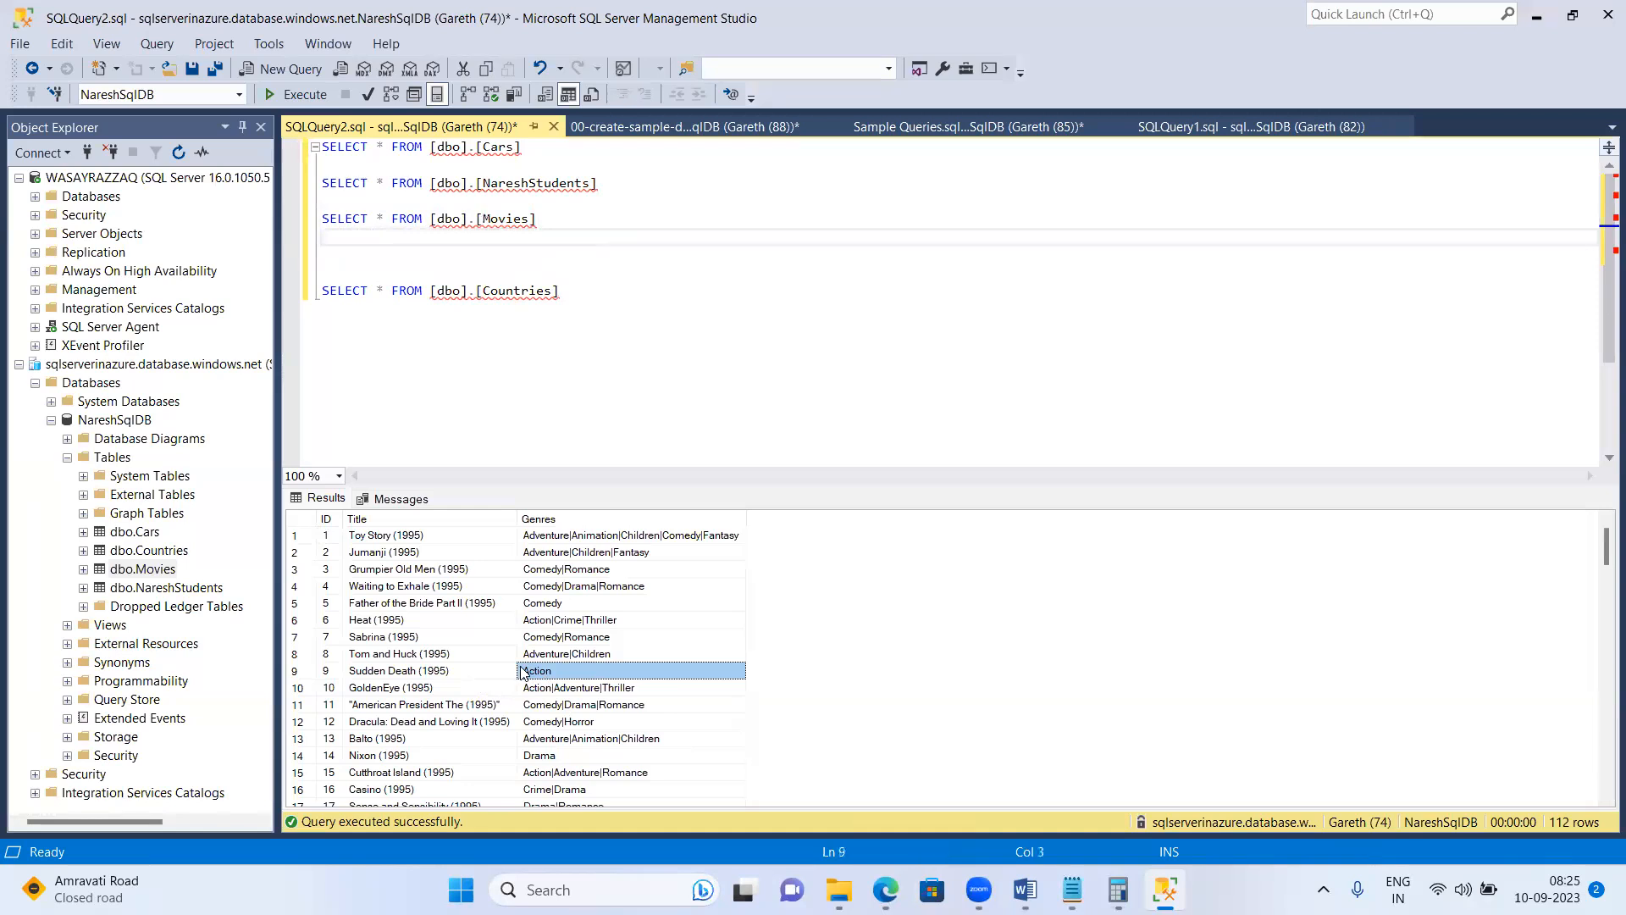
click(417, 239)
key(Return)
Write the query SELECT * FROM dbo.Movies in the space below the existing Movies query.
text(S)
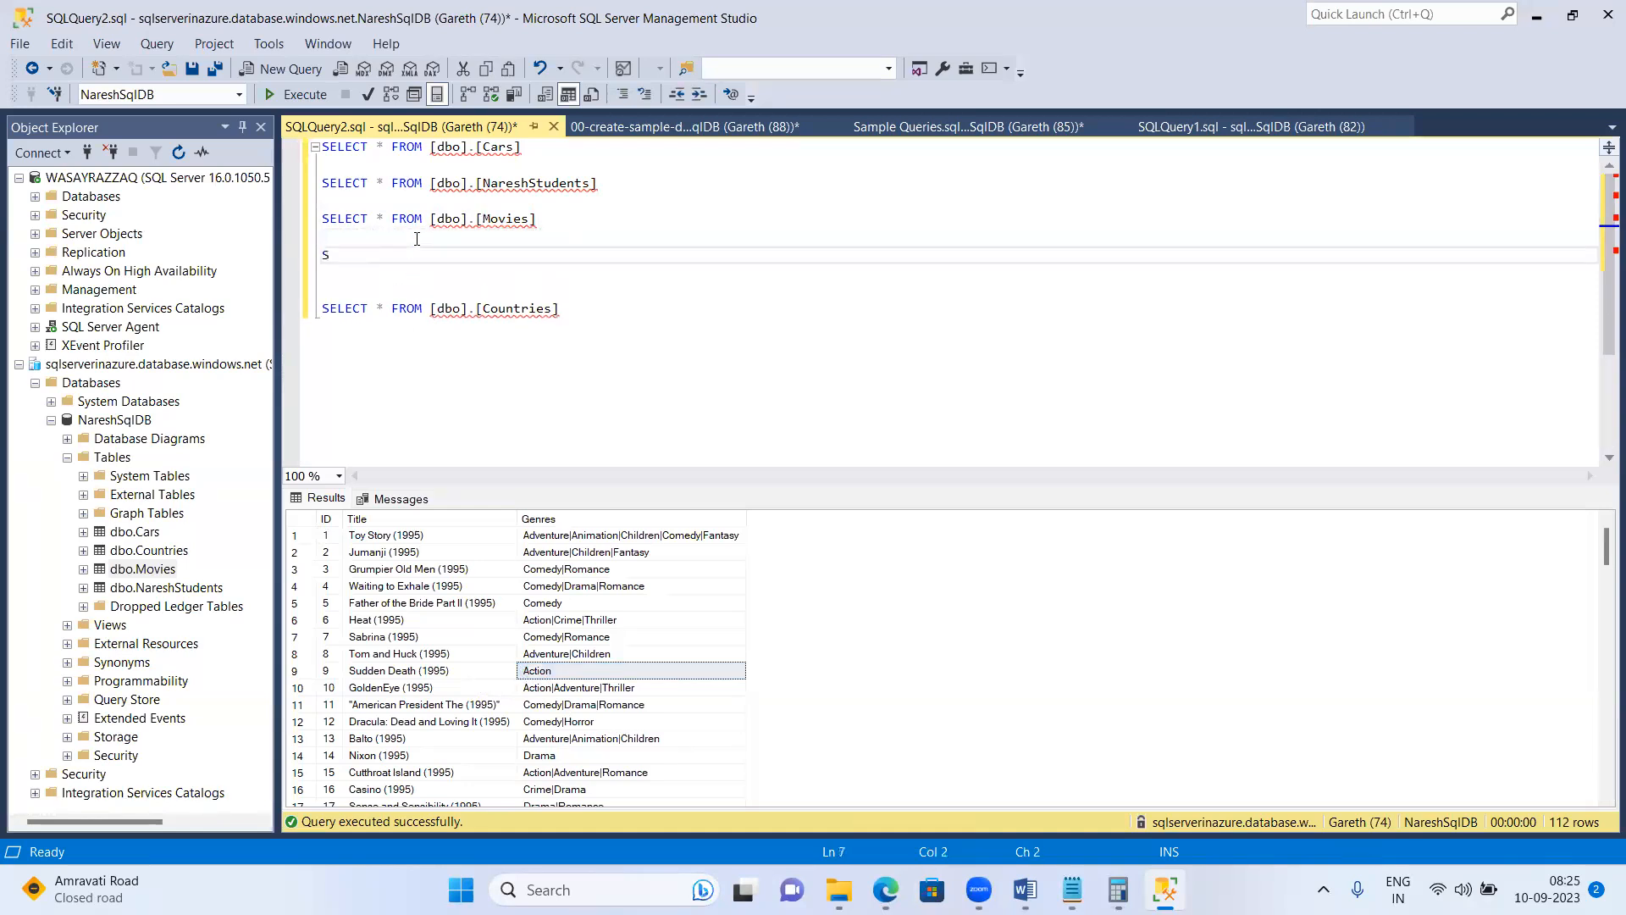
text(ELECT * FROM DBO.)
key(BackSpace)
key(BackSpace)
key(BackSpace)
key(BackSpace)
text(dbo.mo)
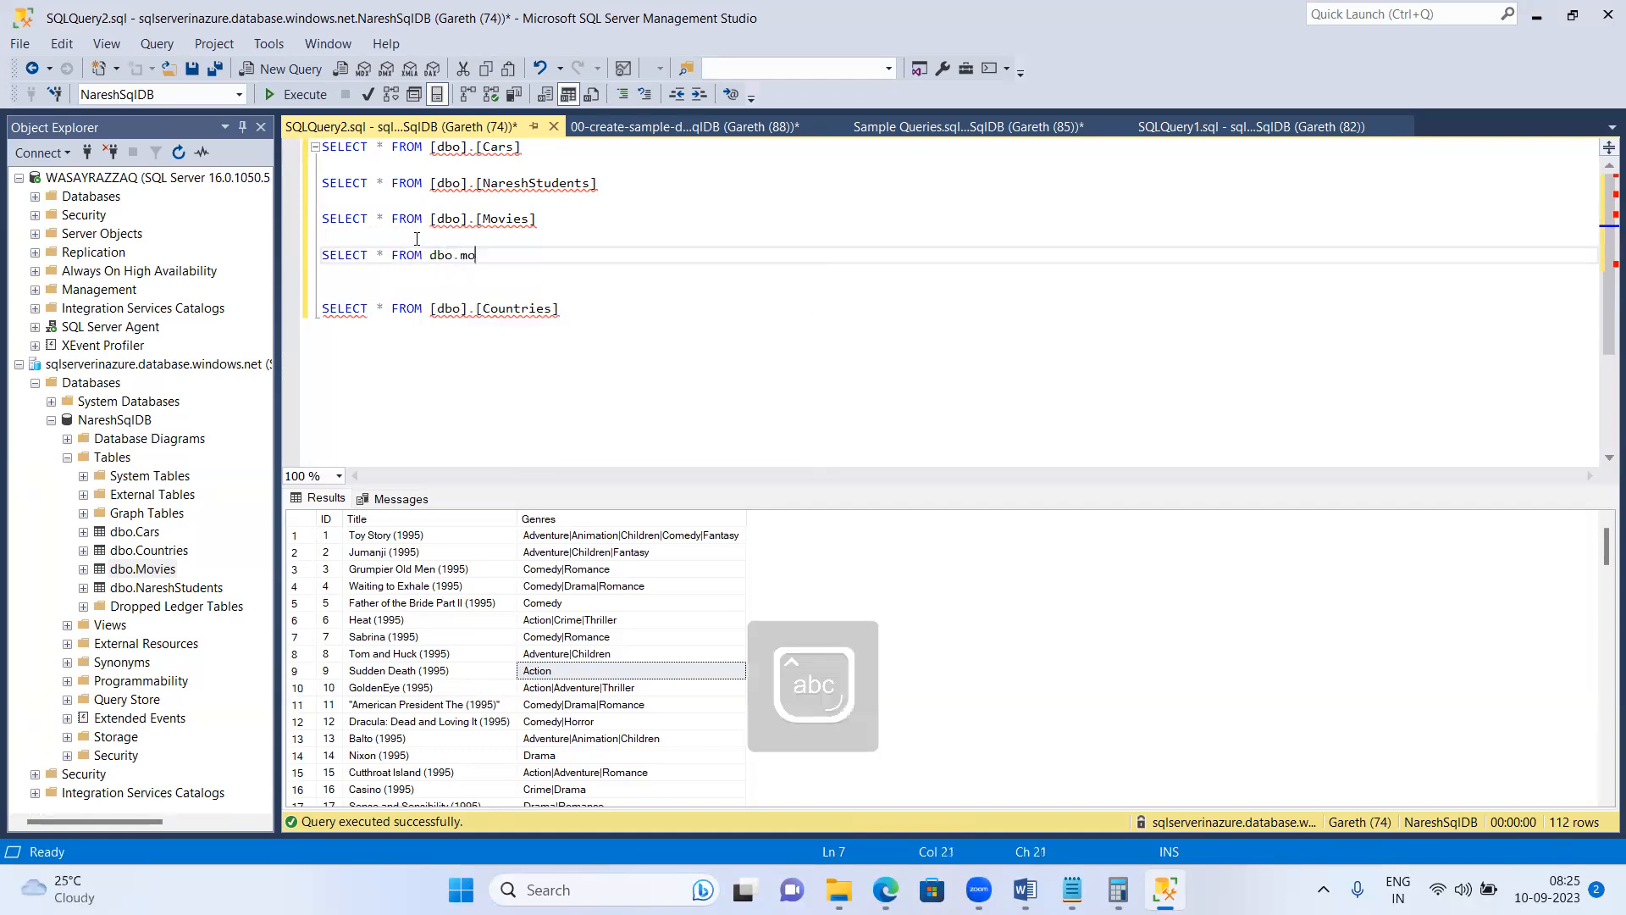
key(BackSpace)
text(Movies)
Add the condition Where Genres = 'Action' on a new line under SELECT * FROM dbo.Movies.
key(Return)
text(where)
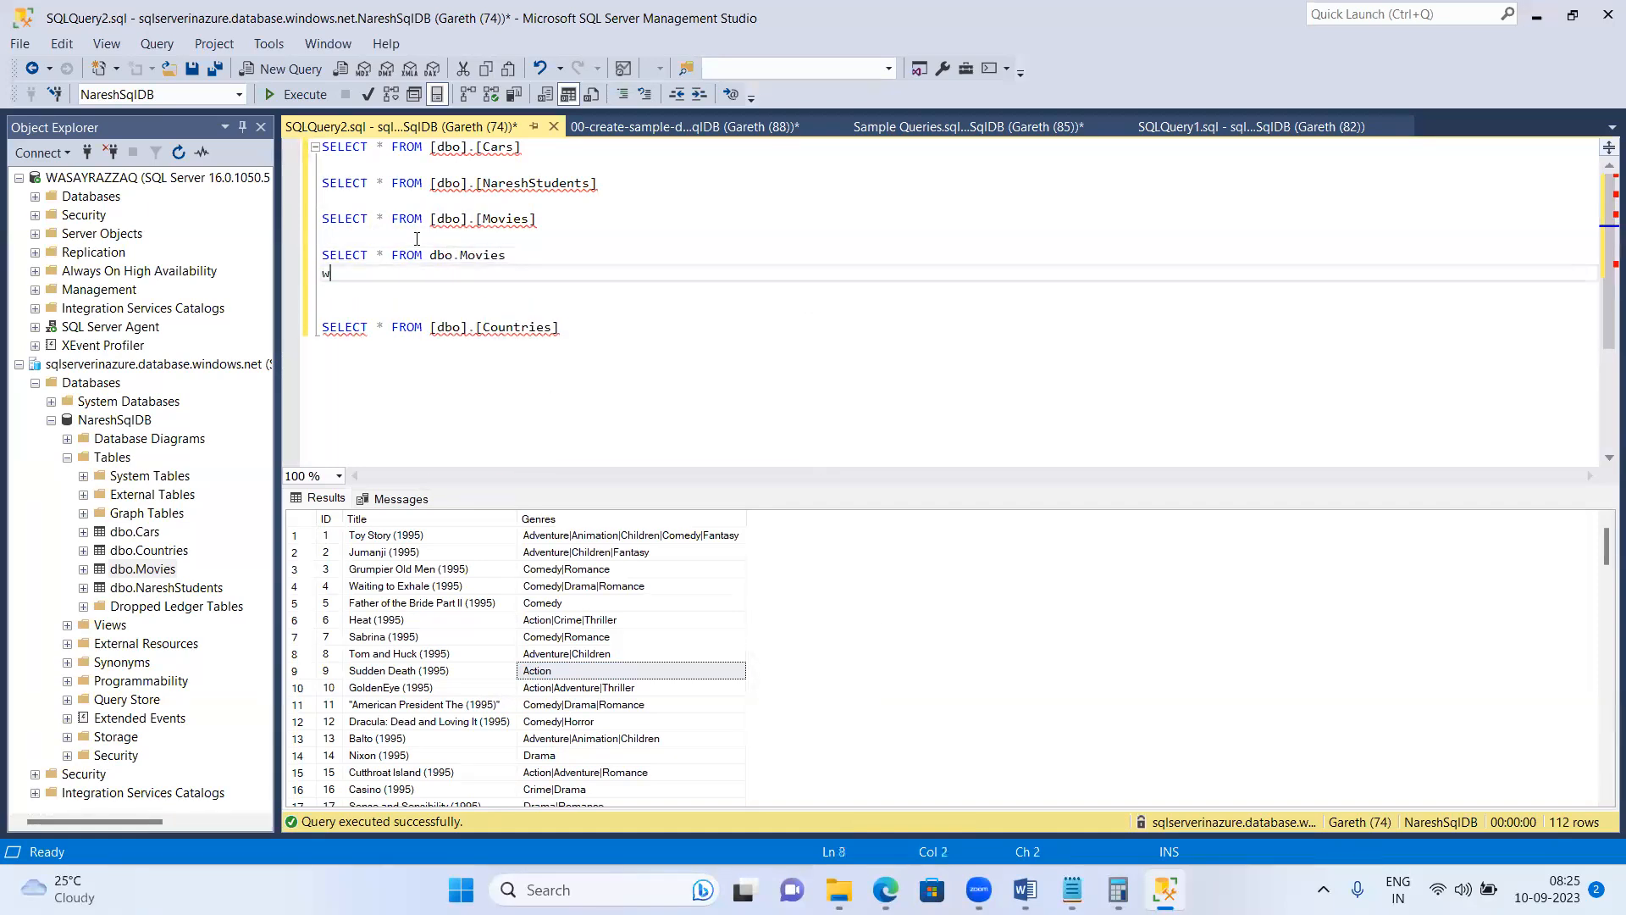
key(BackSpace)
key(BackSpace)
key(BackSpace)
key(BackSpace)
key(BackSpace)
text(Where Gen)
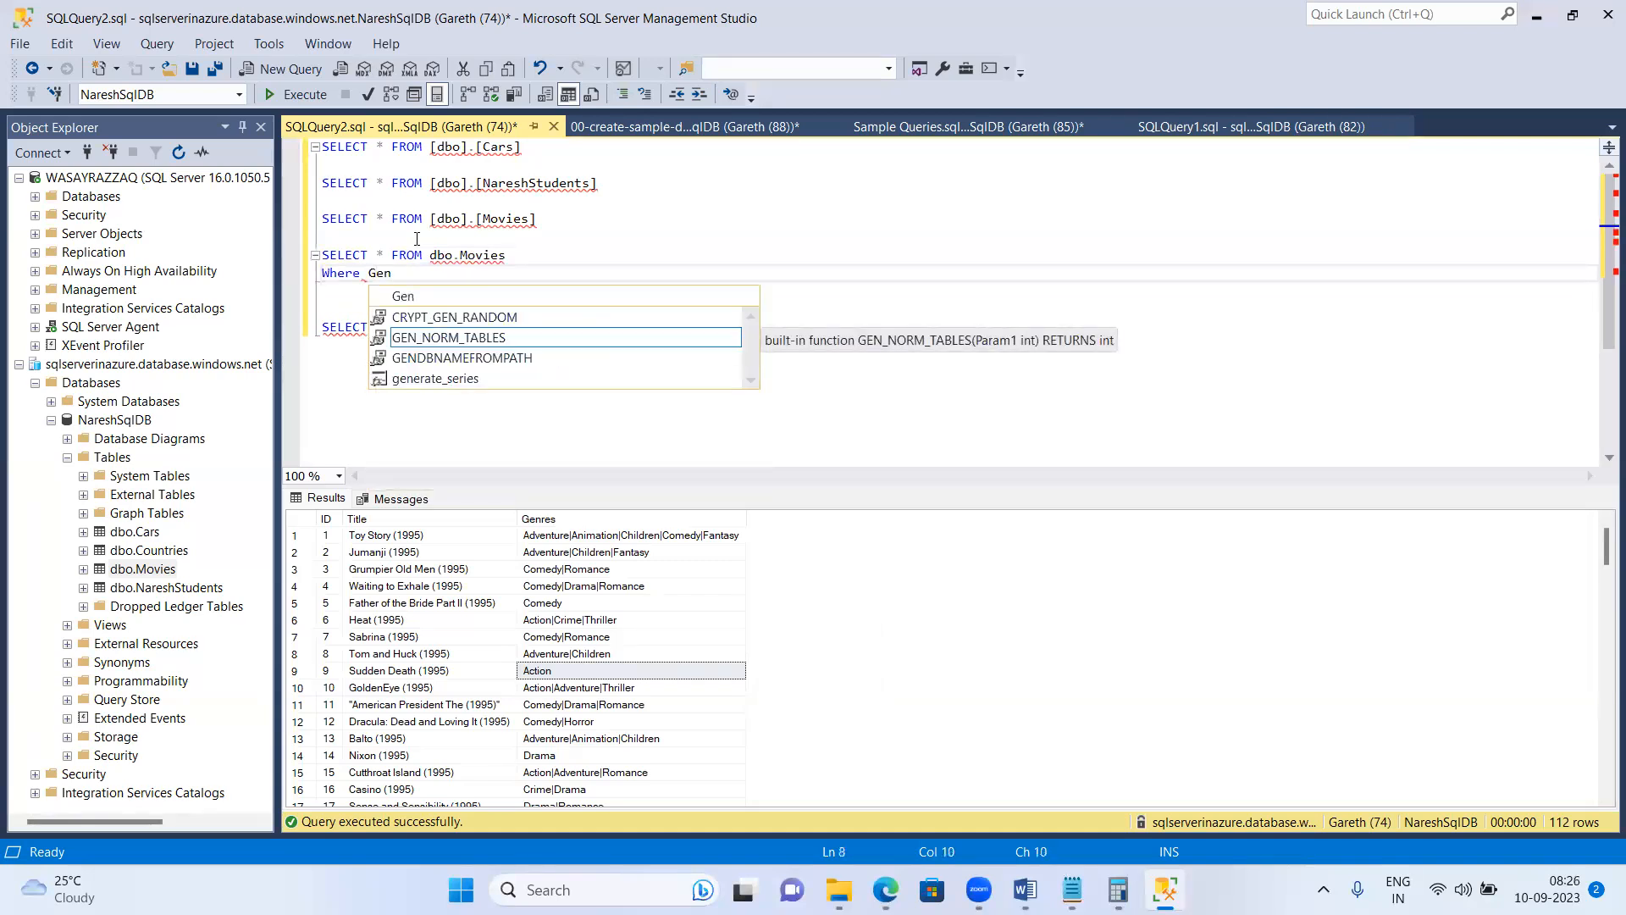
text(res )
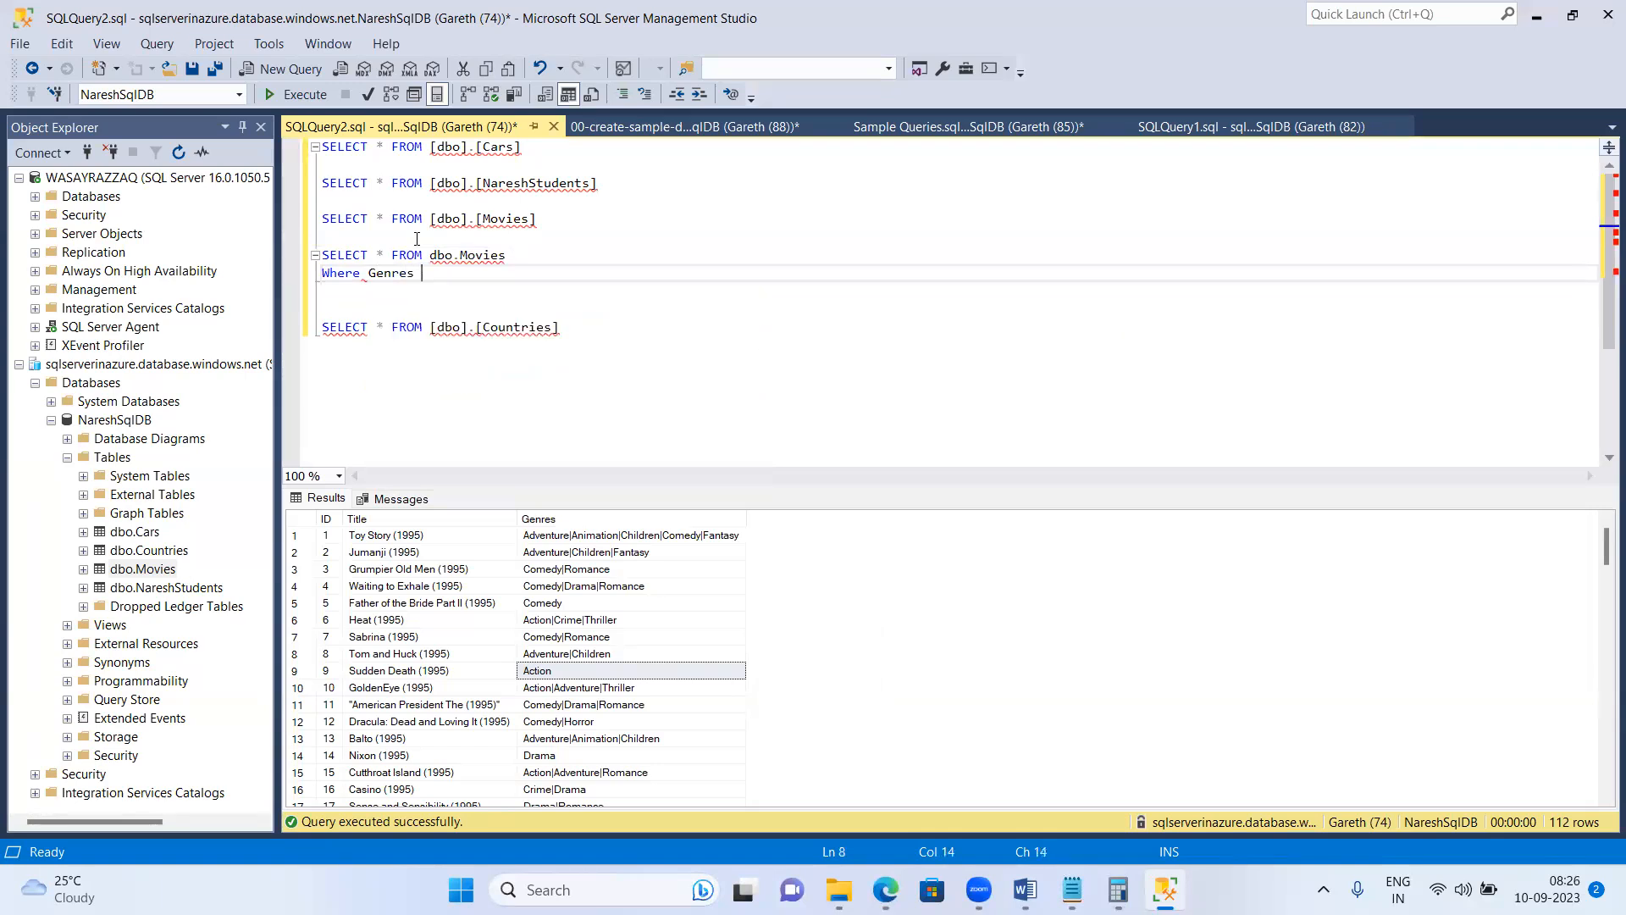
text(= 'Action)
key(Right)
Execute only the two-line dbo.Movies query with its Genres = 'Action' condition.
drag(519, 258, 163, 258)
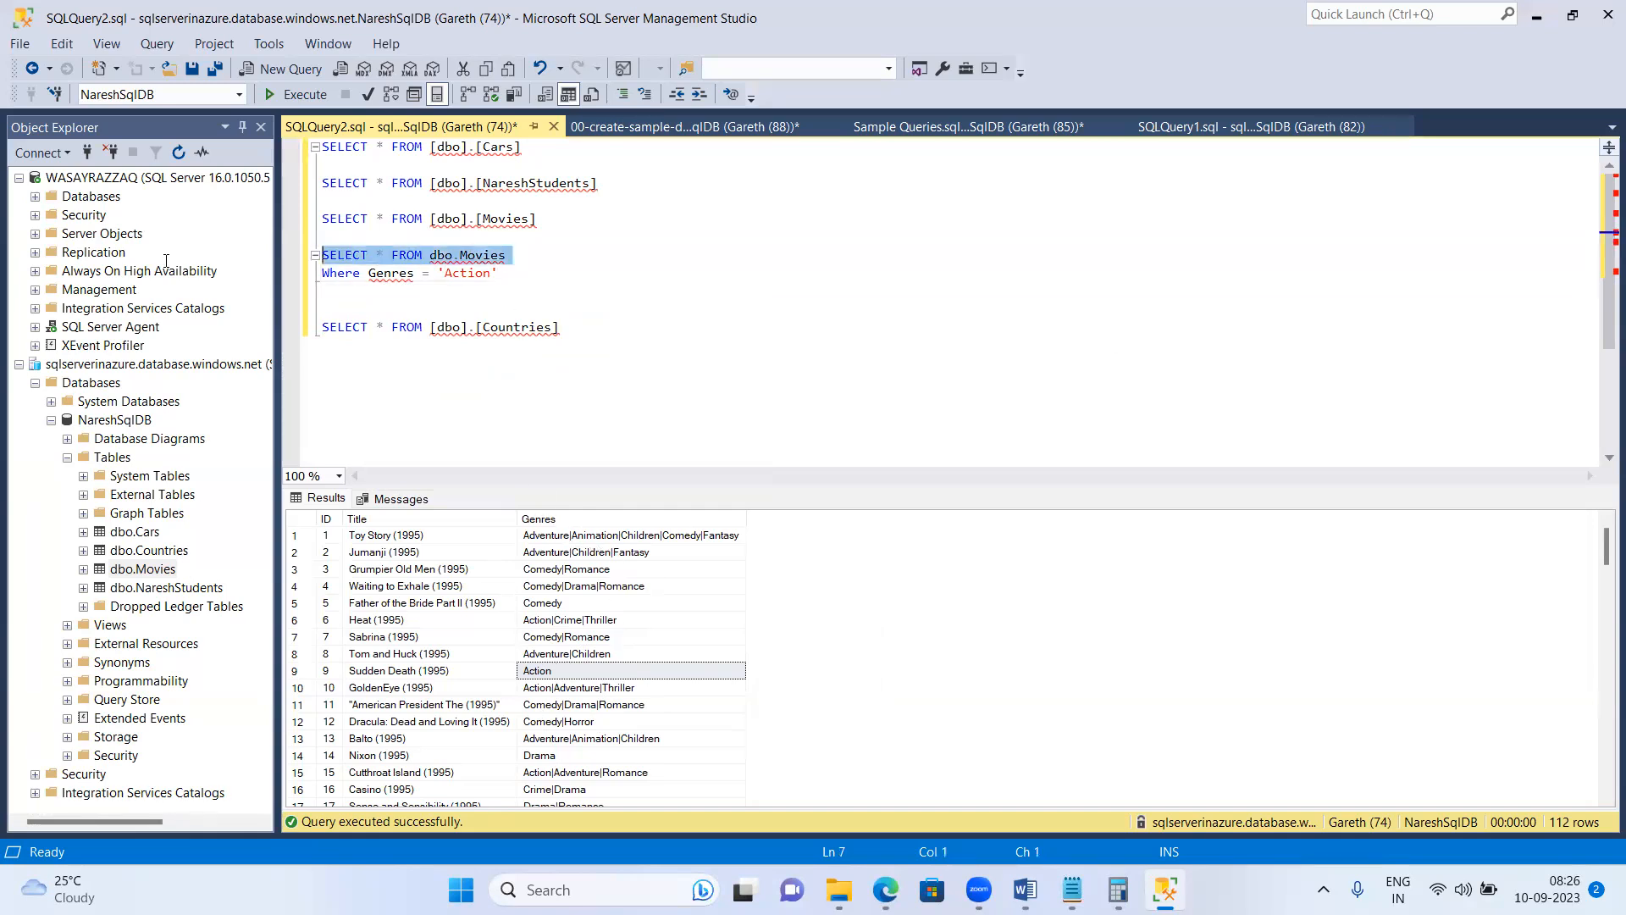
drag(499, 272, 317, 254)
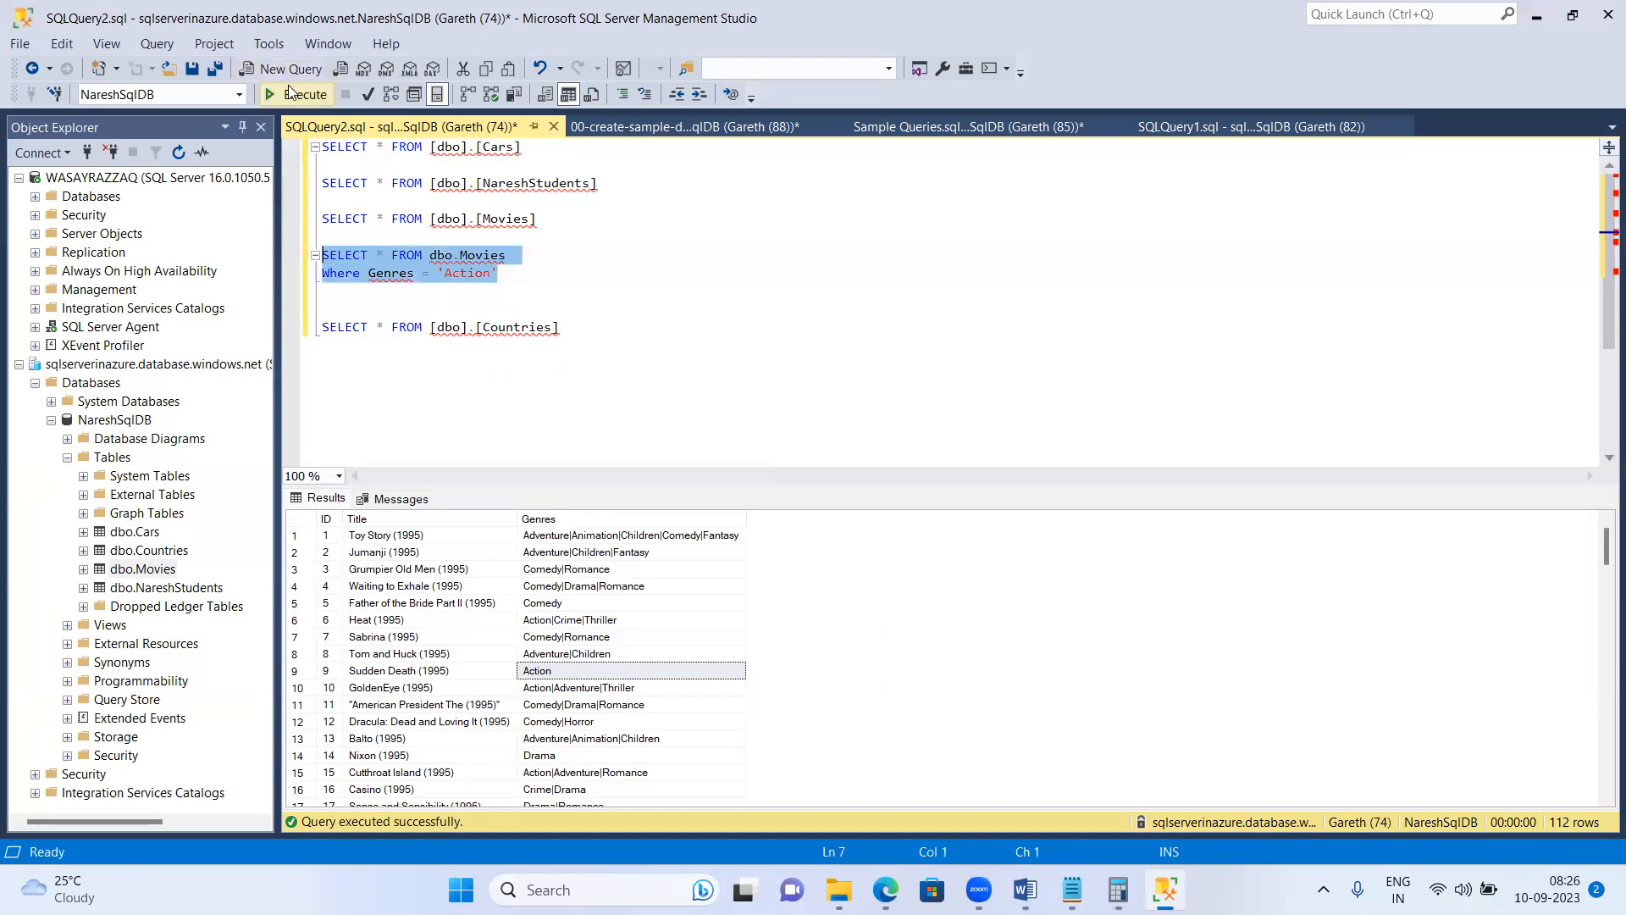
click(291, 93)
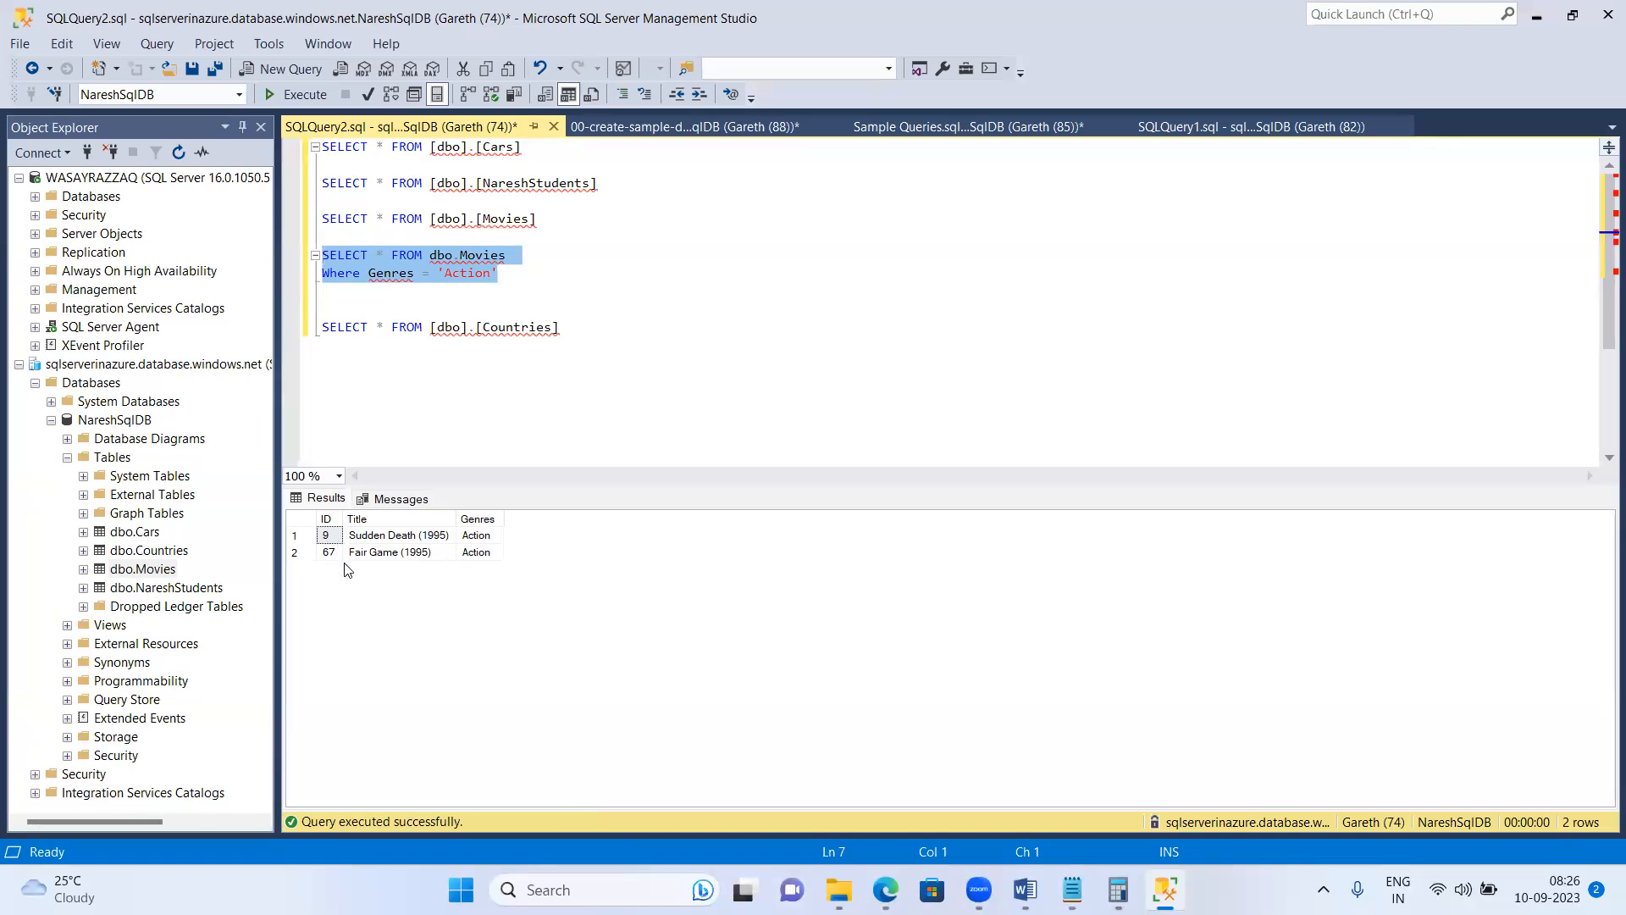
Execute only the SELECT * FROM dbo.Movies line without its Where condition and look through the returned rows to the end.
click(512, 284)
drag(511, 237, 515, 264)
click(517, 260)
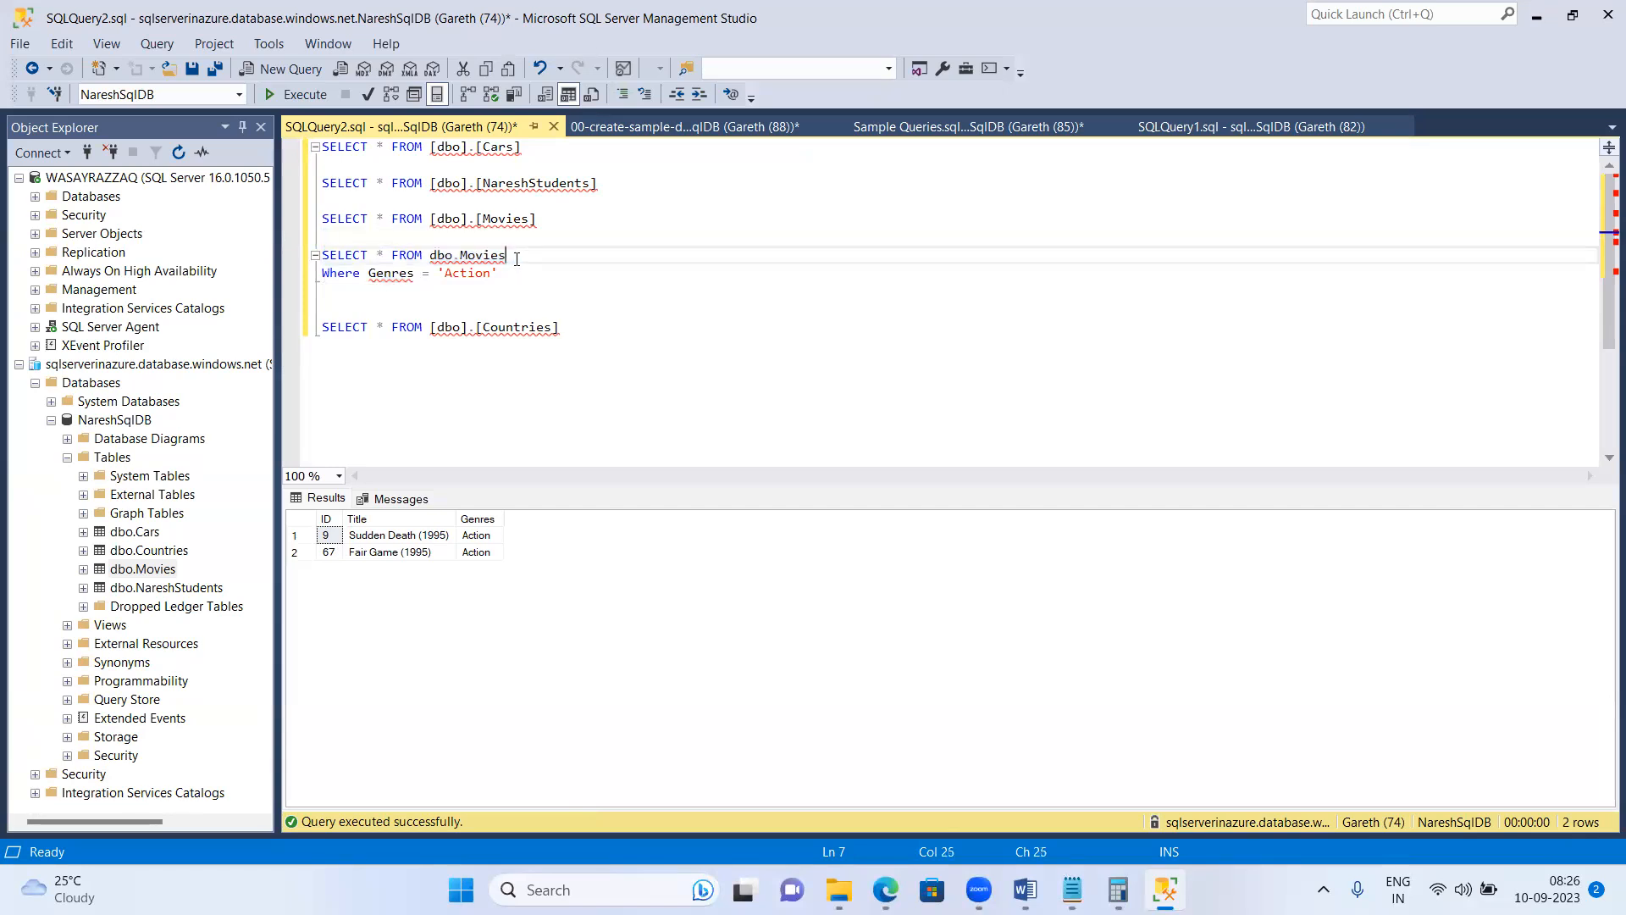
key(shift+Home)
key(F5)
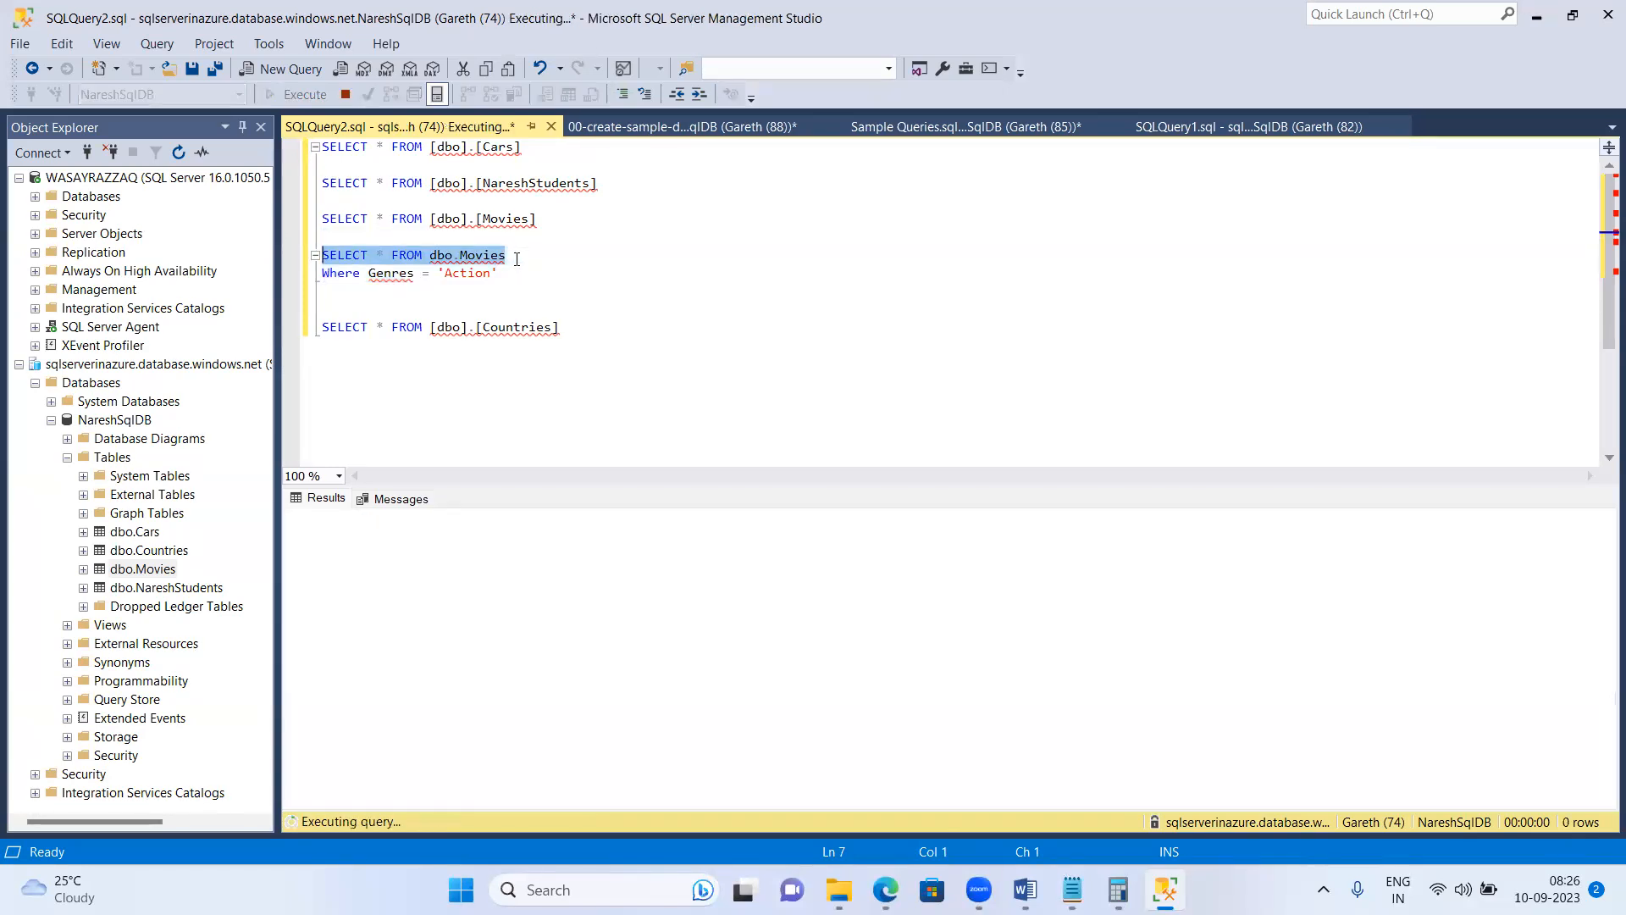
click(454, 725)
scroll(457, 725, down, 20)
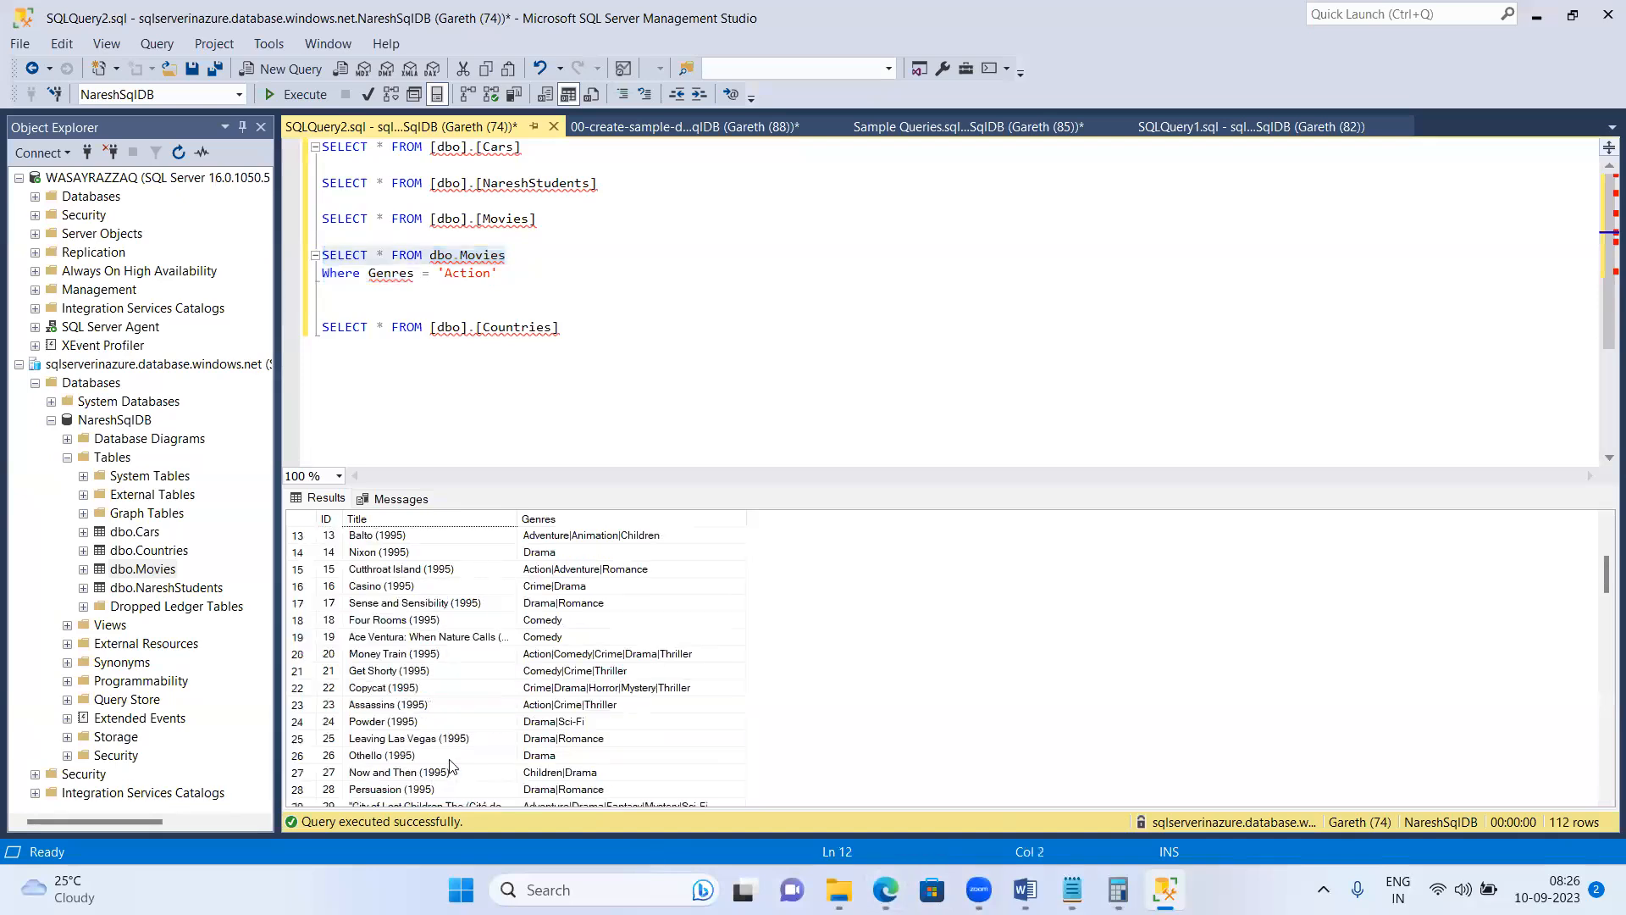
scroll(479, 721, down, 4)
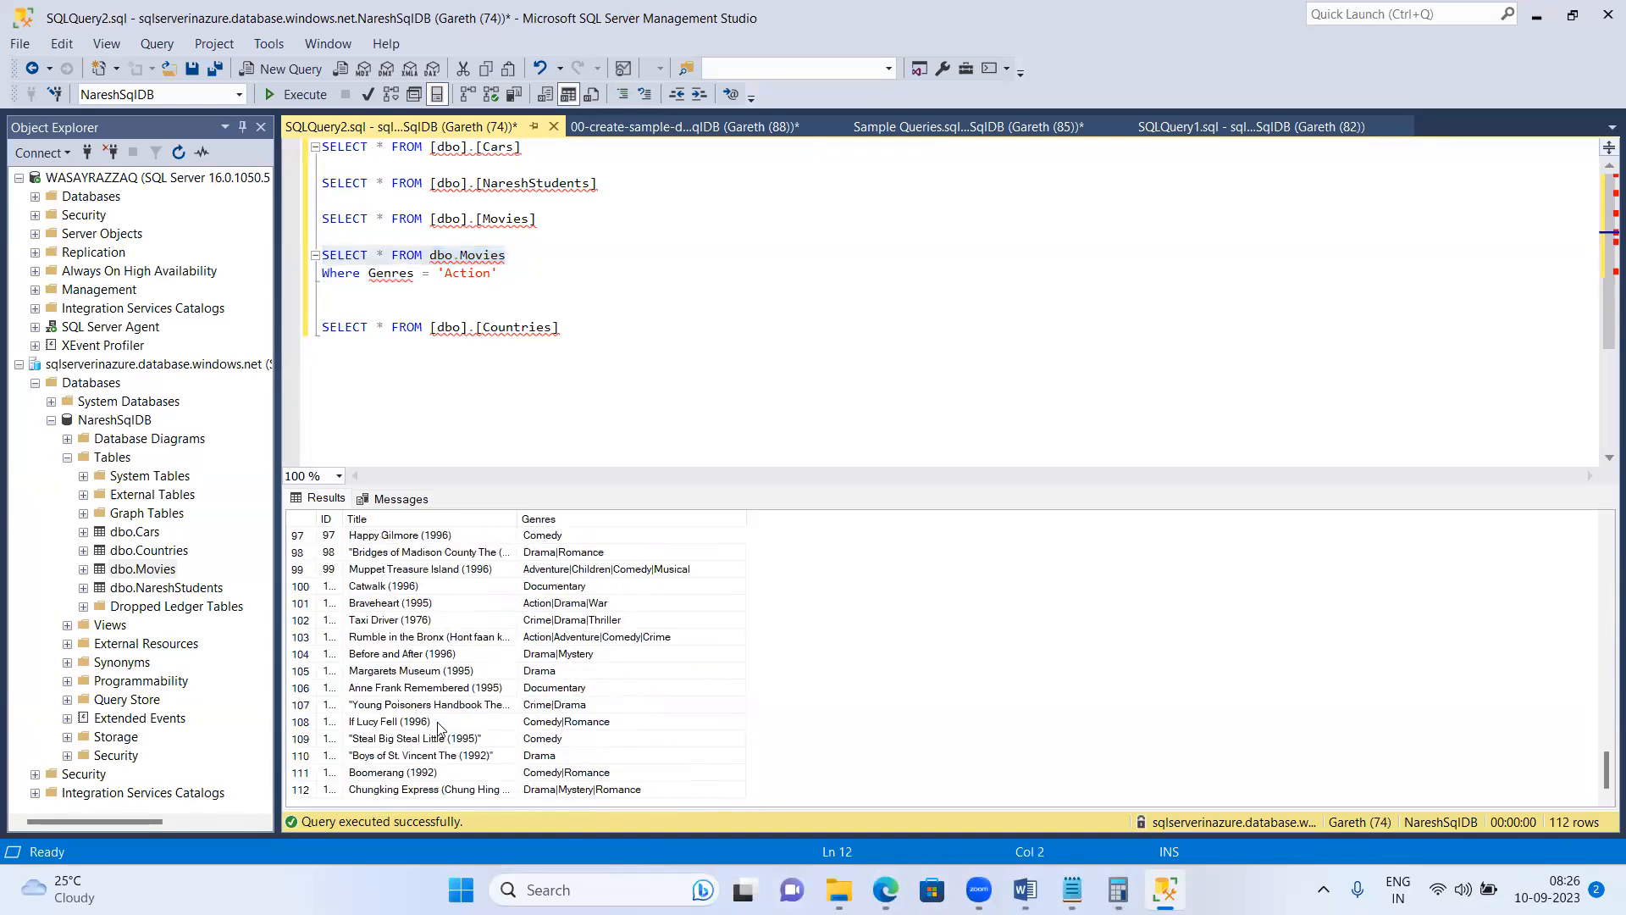
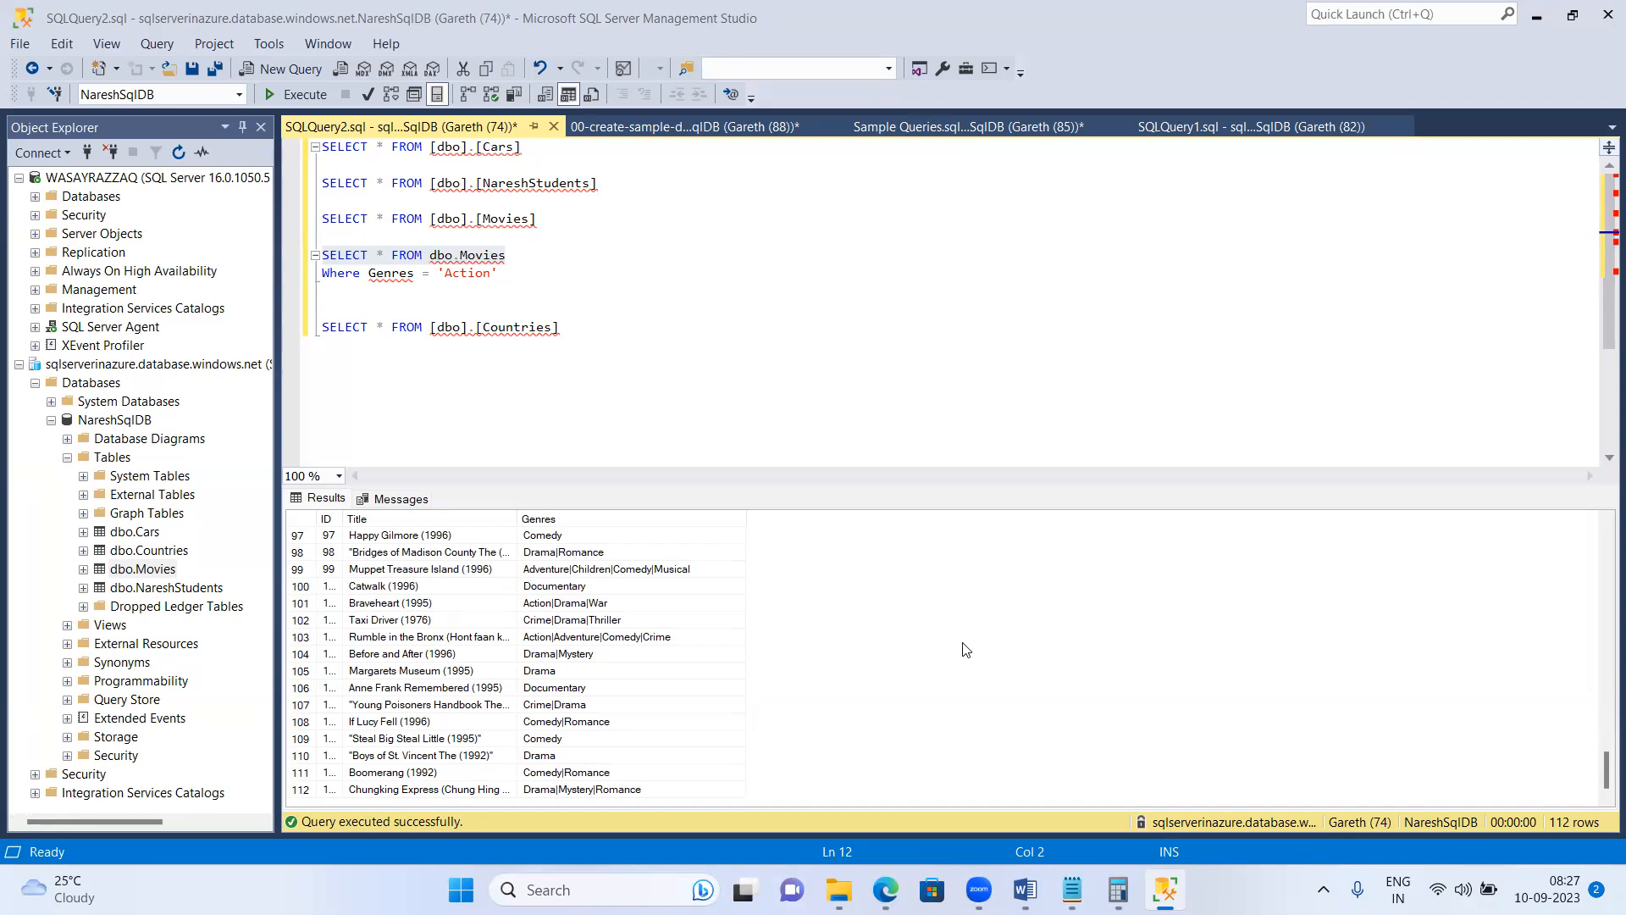
Switch to the Word study material and review the notes on database backups, retention policies and the attached sample queries.
click(703, 327)
mouse_move(1025, 889)
click(1025, 779)
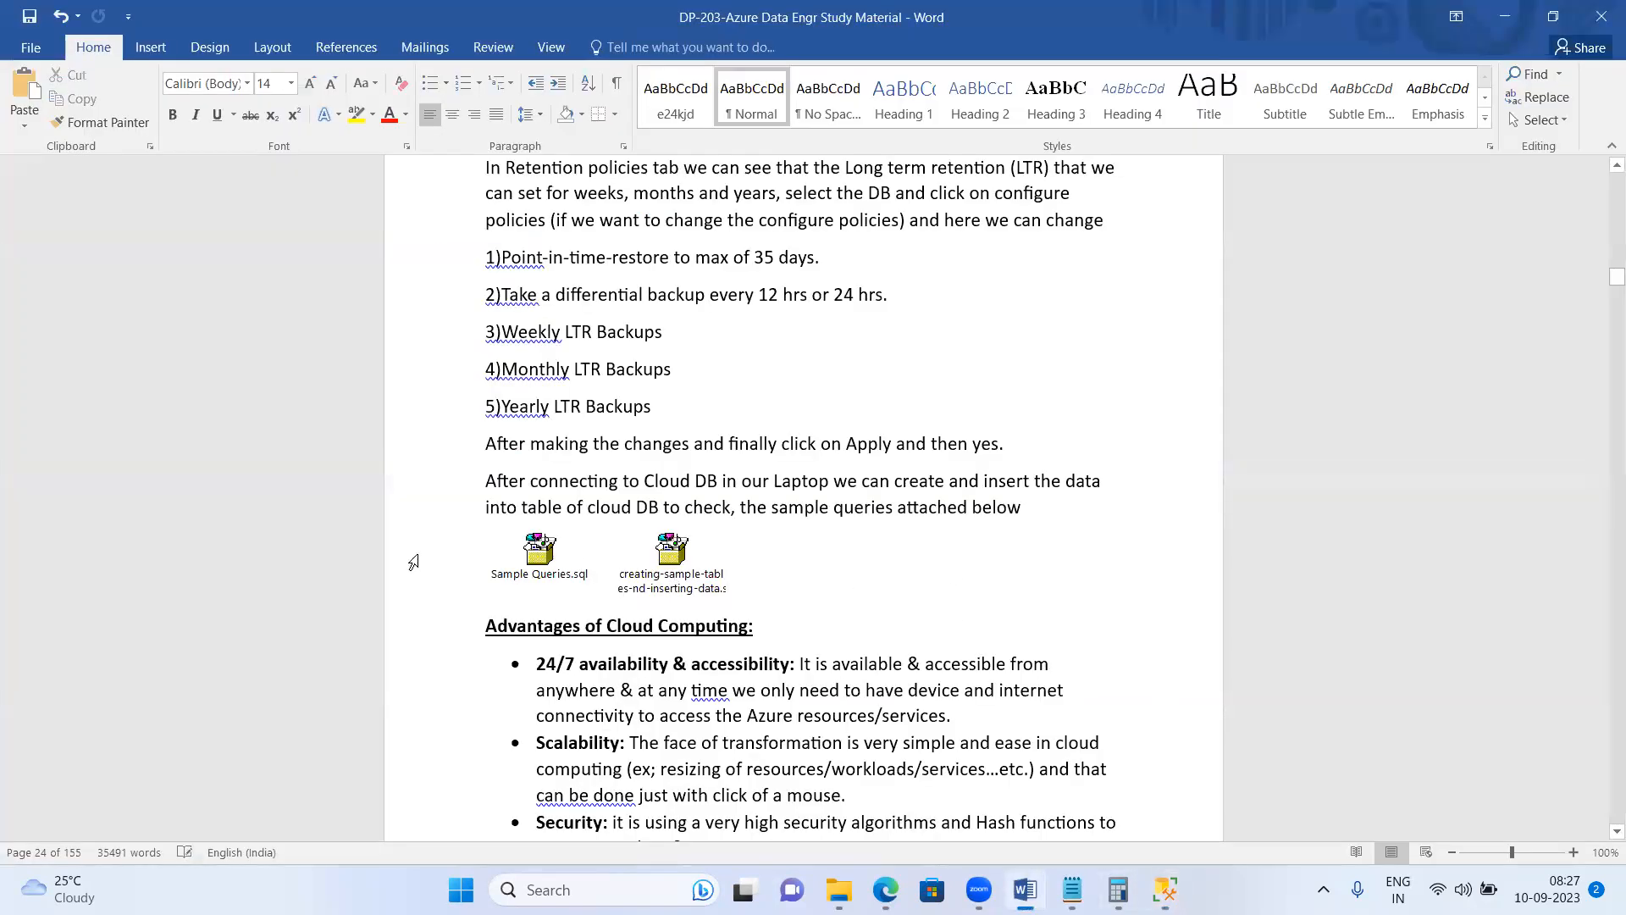
scroll(991, 559, up, 6)
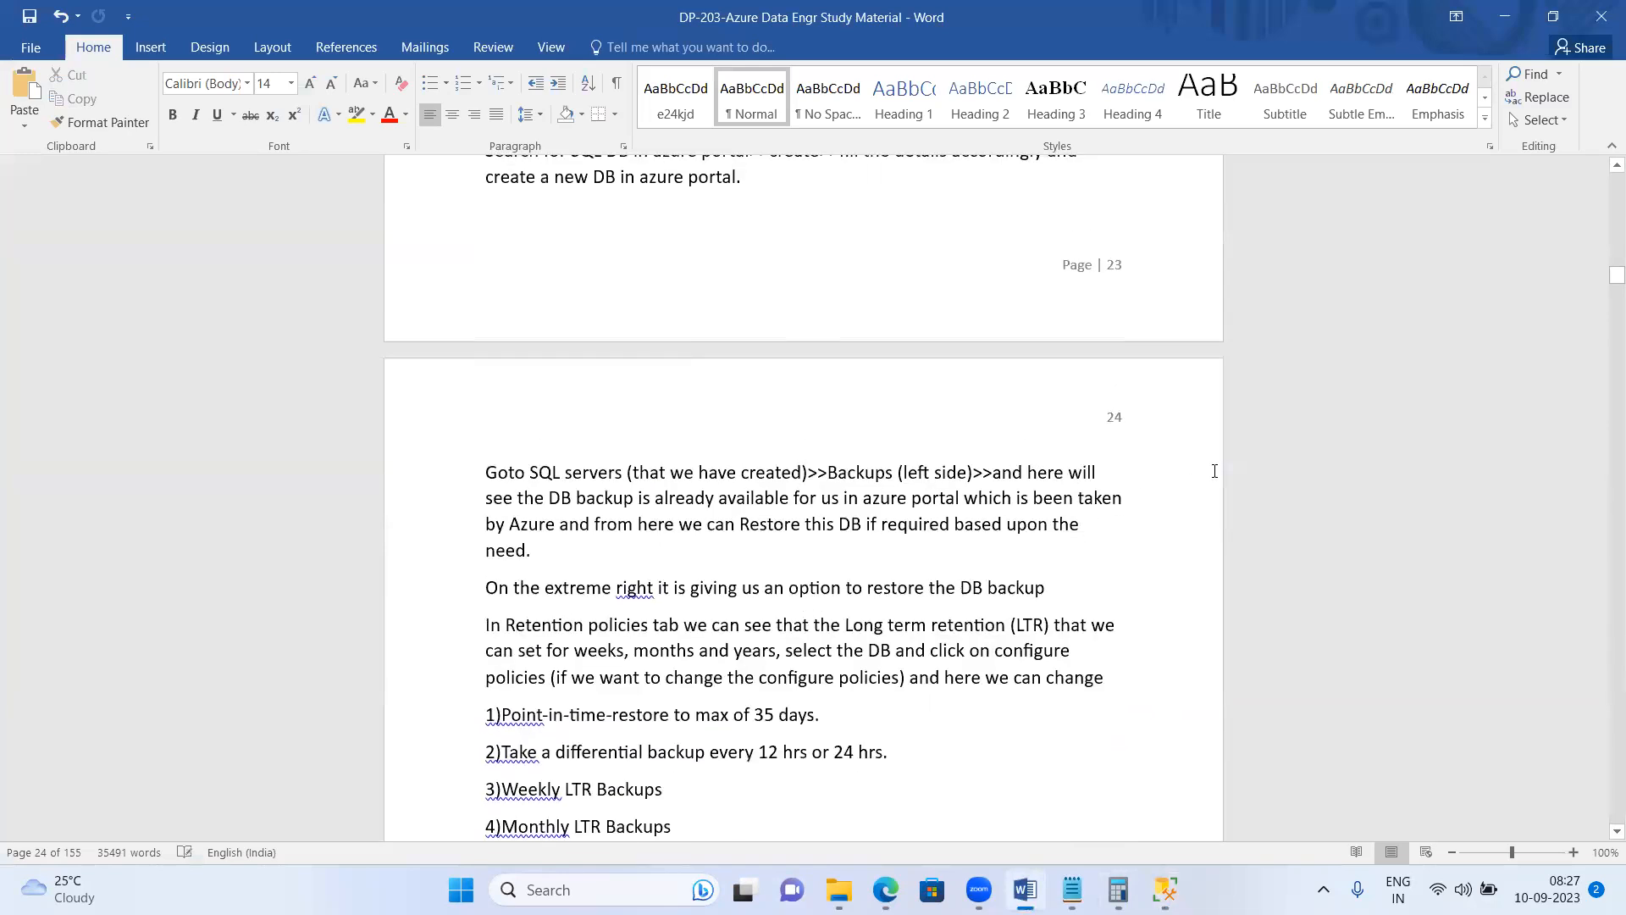
scroll(856, 657, down, 3)
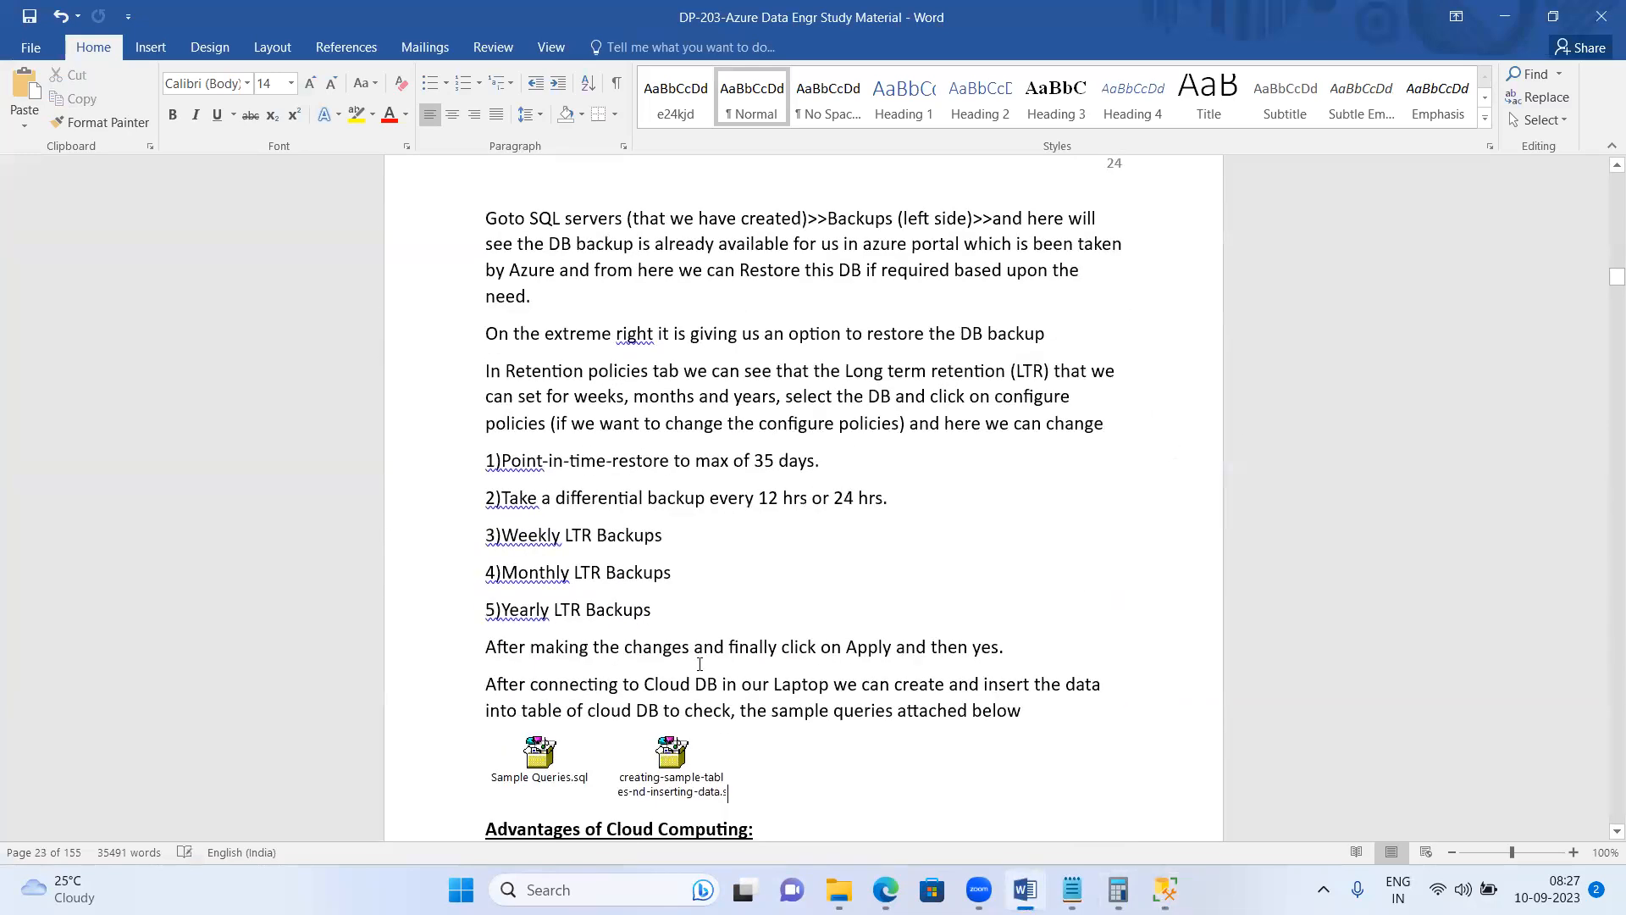
scroll(700, 664, down, 2)
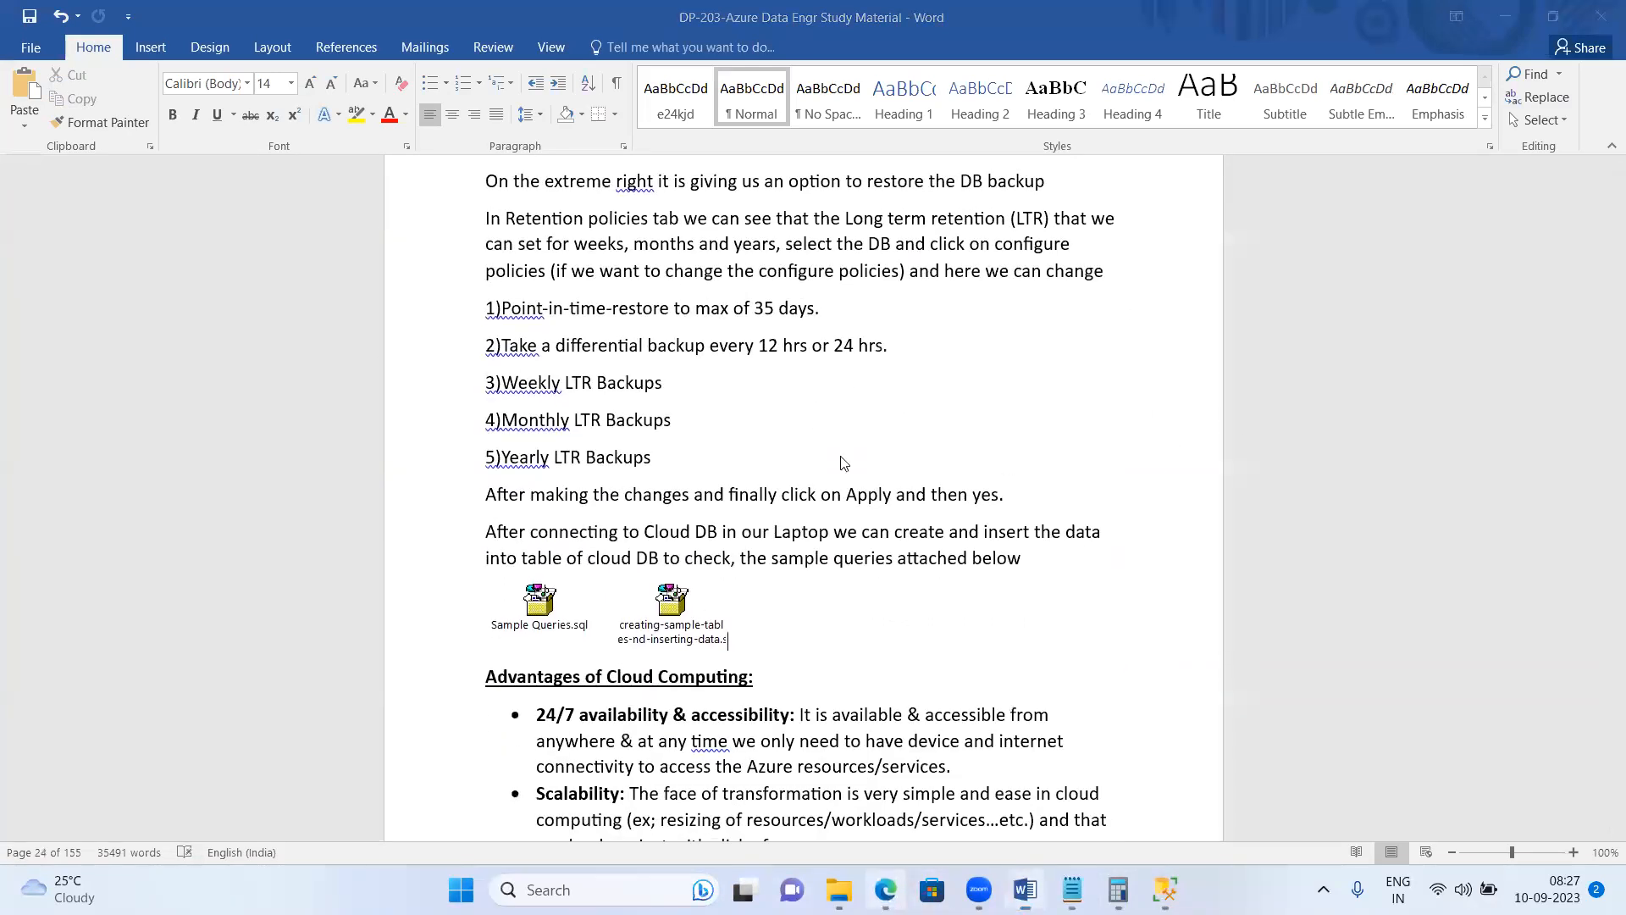
Switch to the Azure portal and sign in to NareshSqlDB's Query editor (preview) with the prefilled SQL server authentication credentials.
key(alt+Tab)
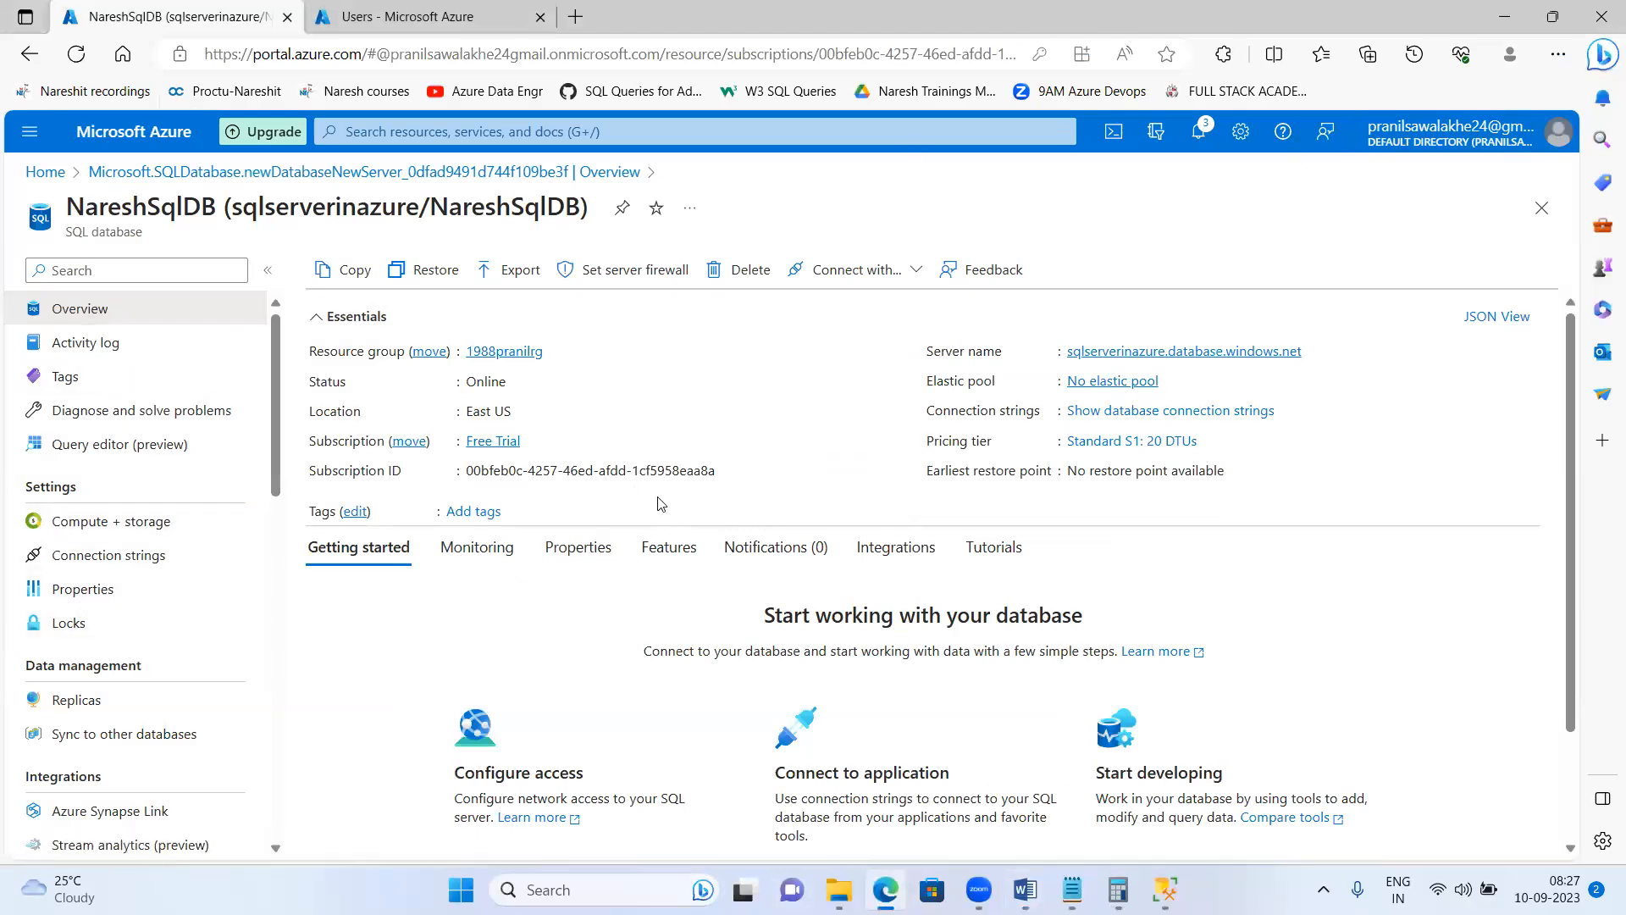
click(111, 443)
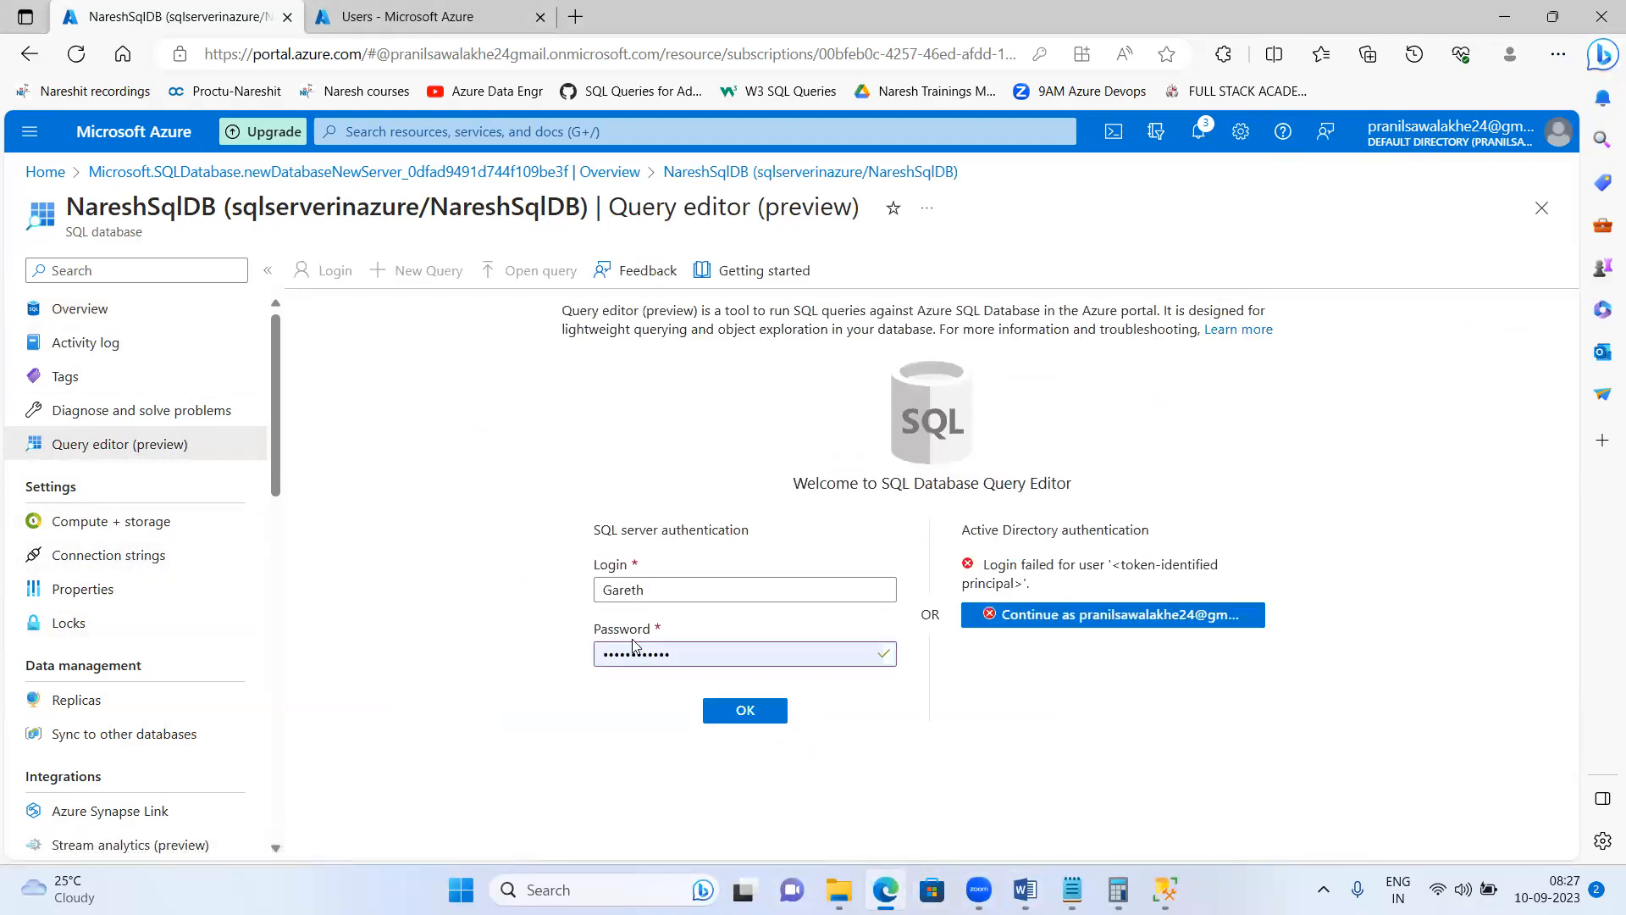
click(743, 710)
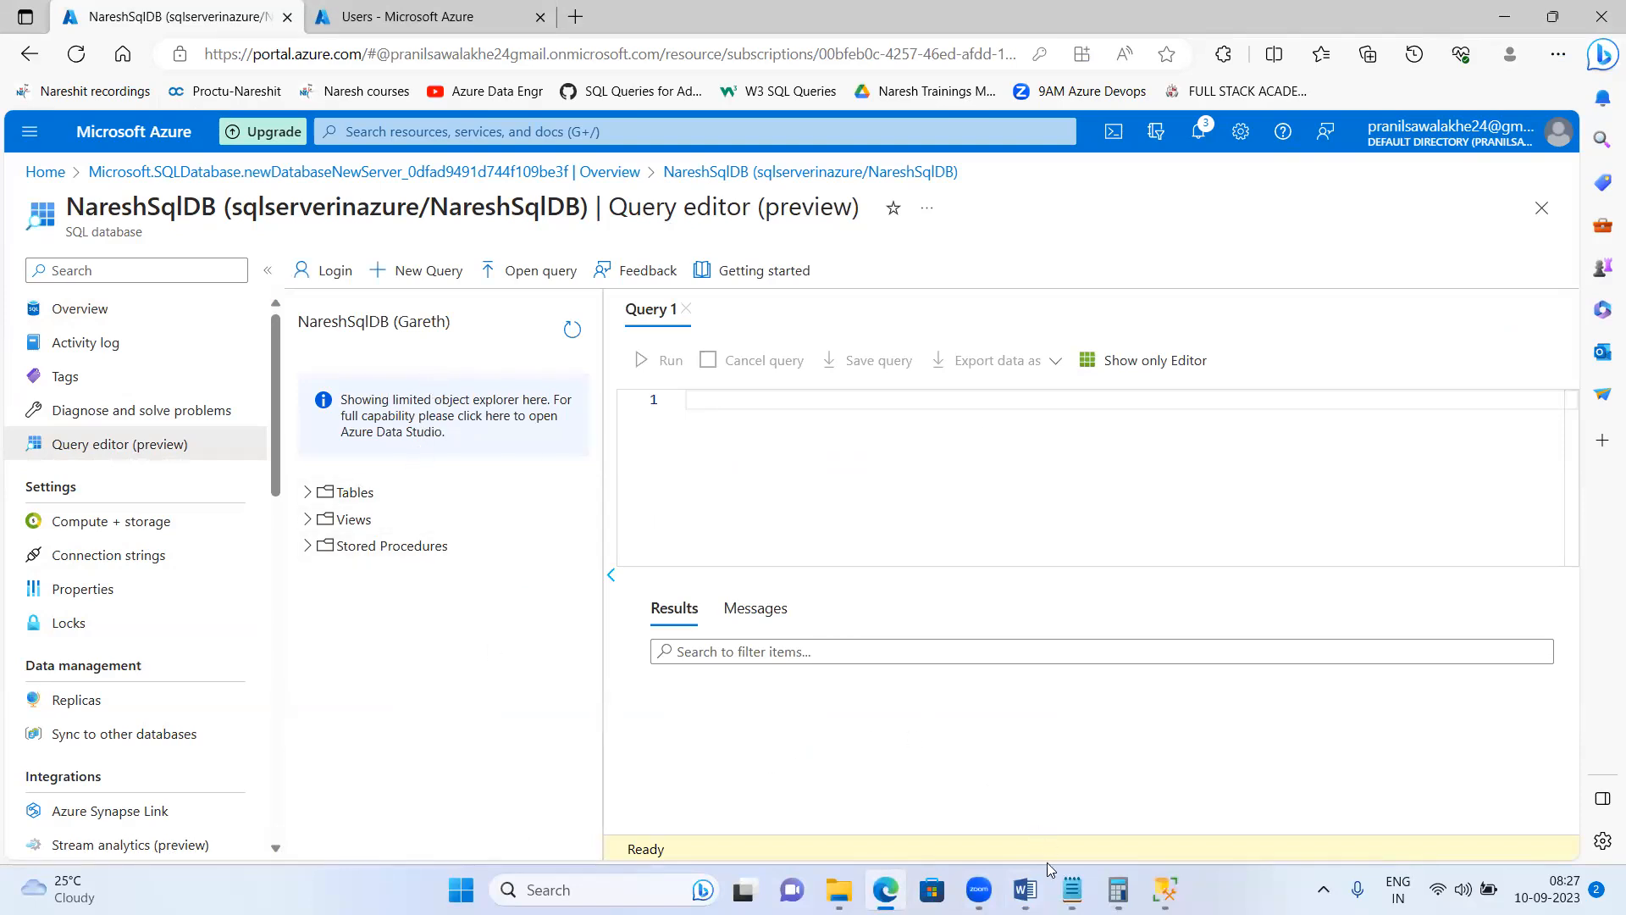
Switch to the SQL DB deployment notes in Notepad and add the sentence "We can access our SQL DB even from Azure portal also.".
click(1072, 889)
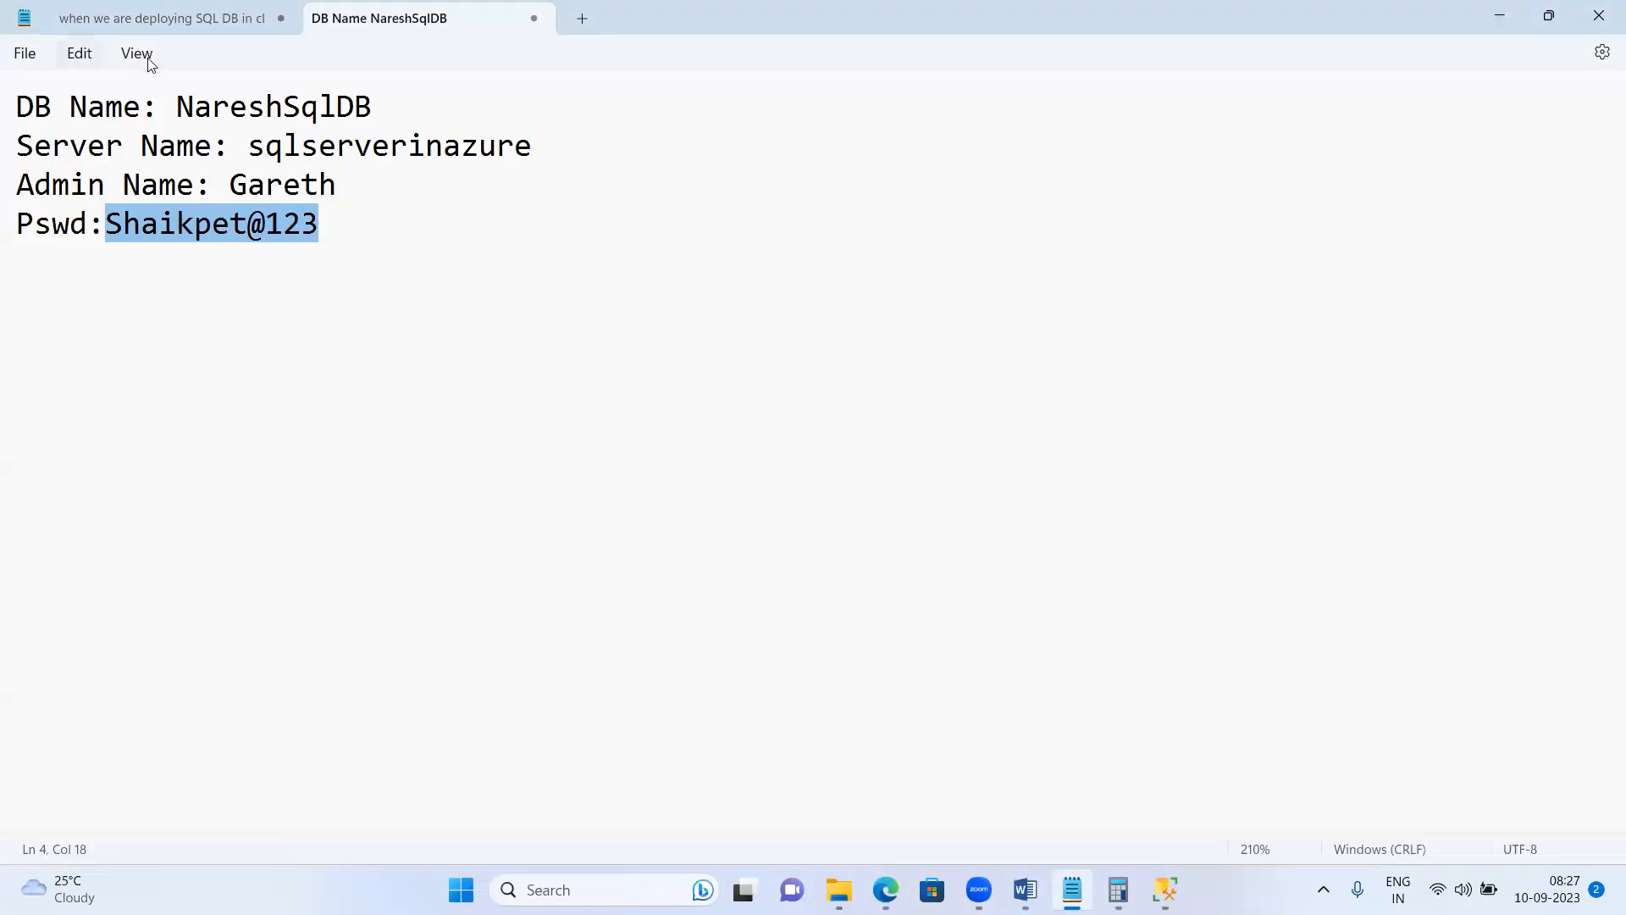
key(ctrl+Tab)
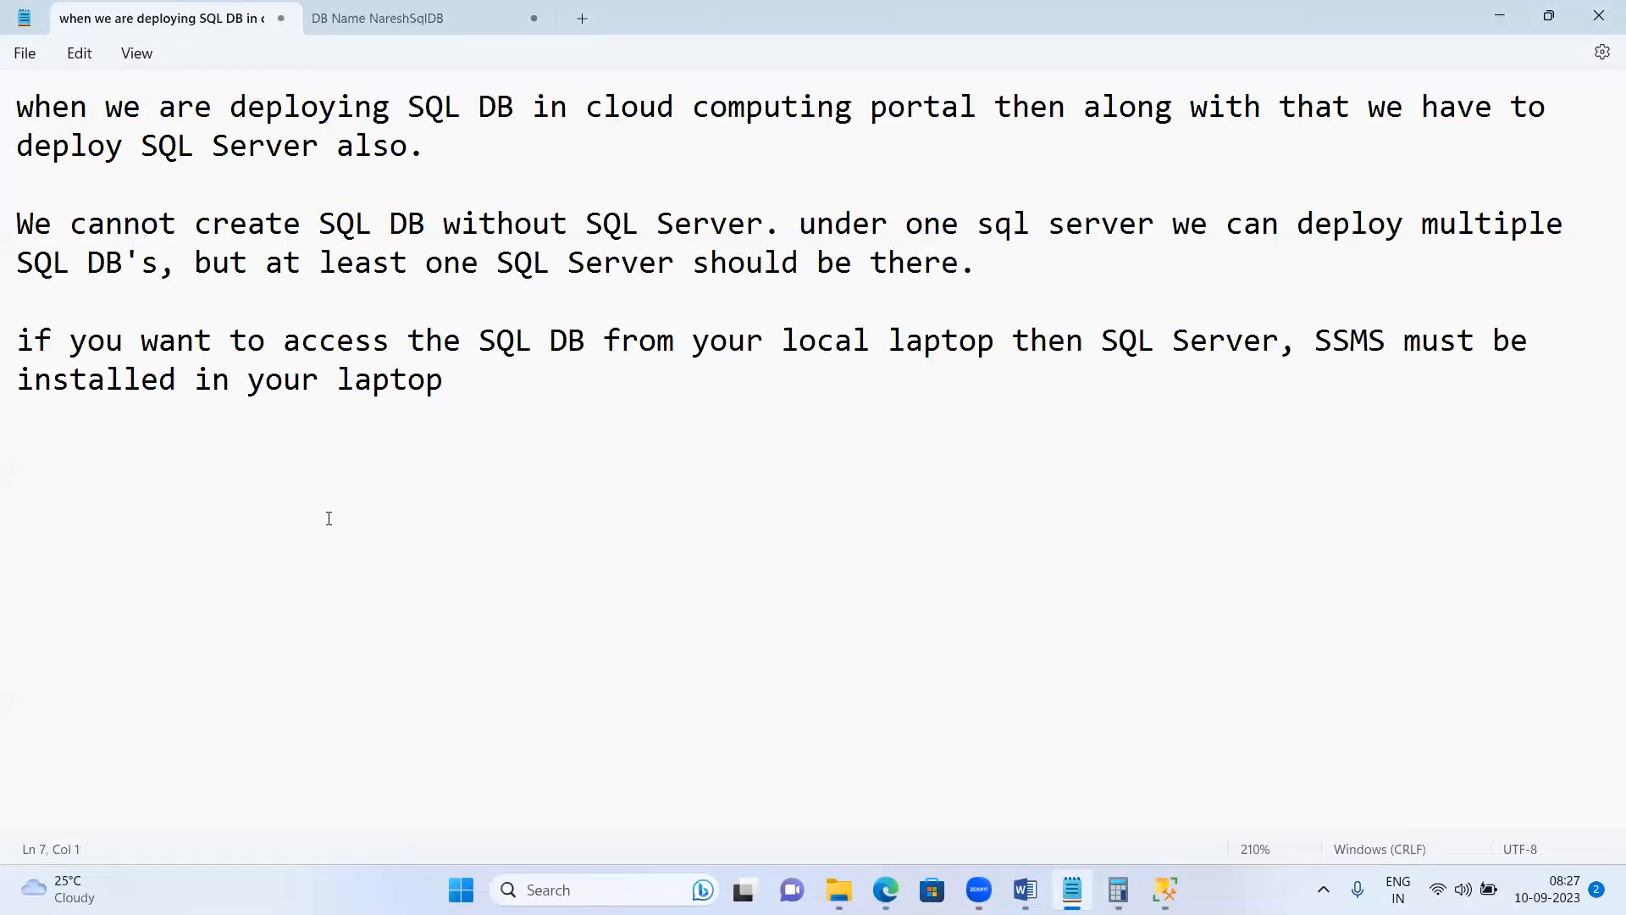
text(We can acc)
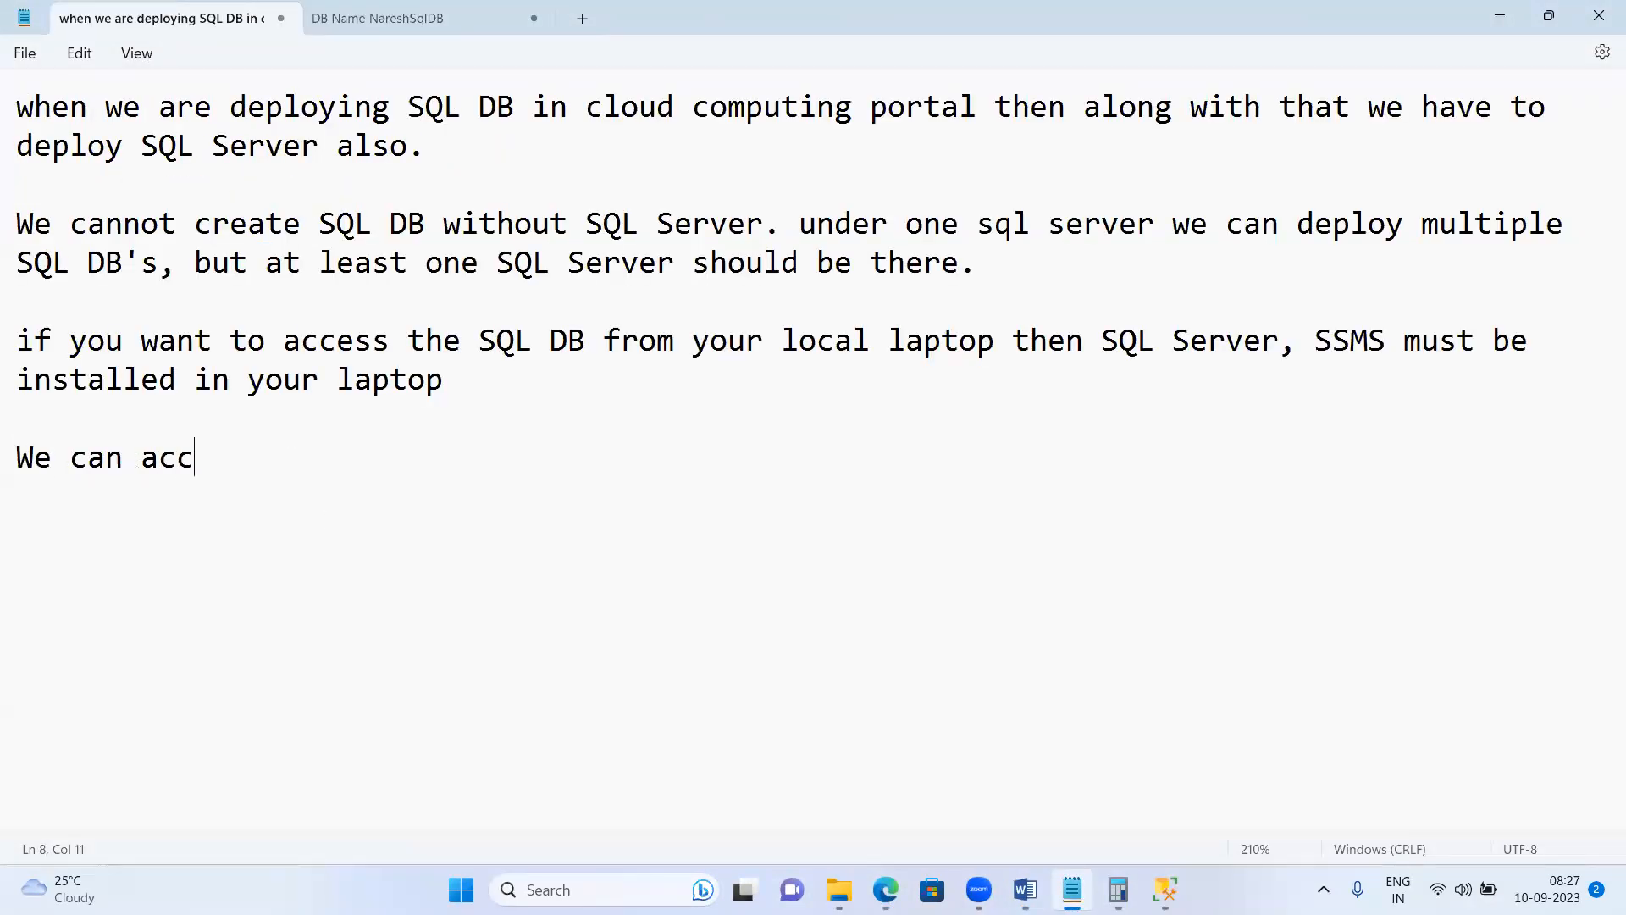
text(ess our SQL )
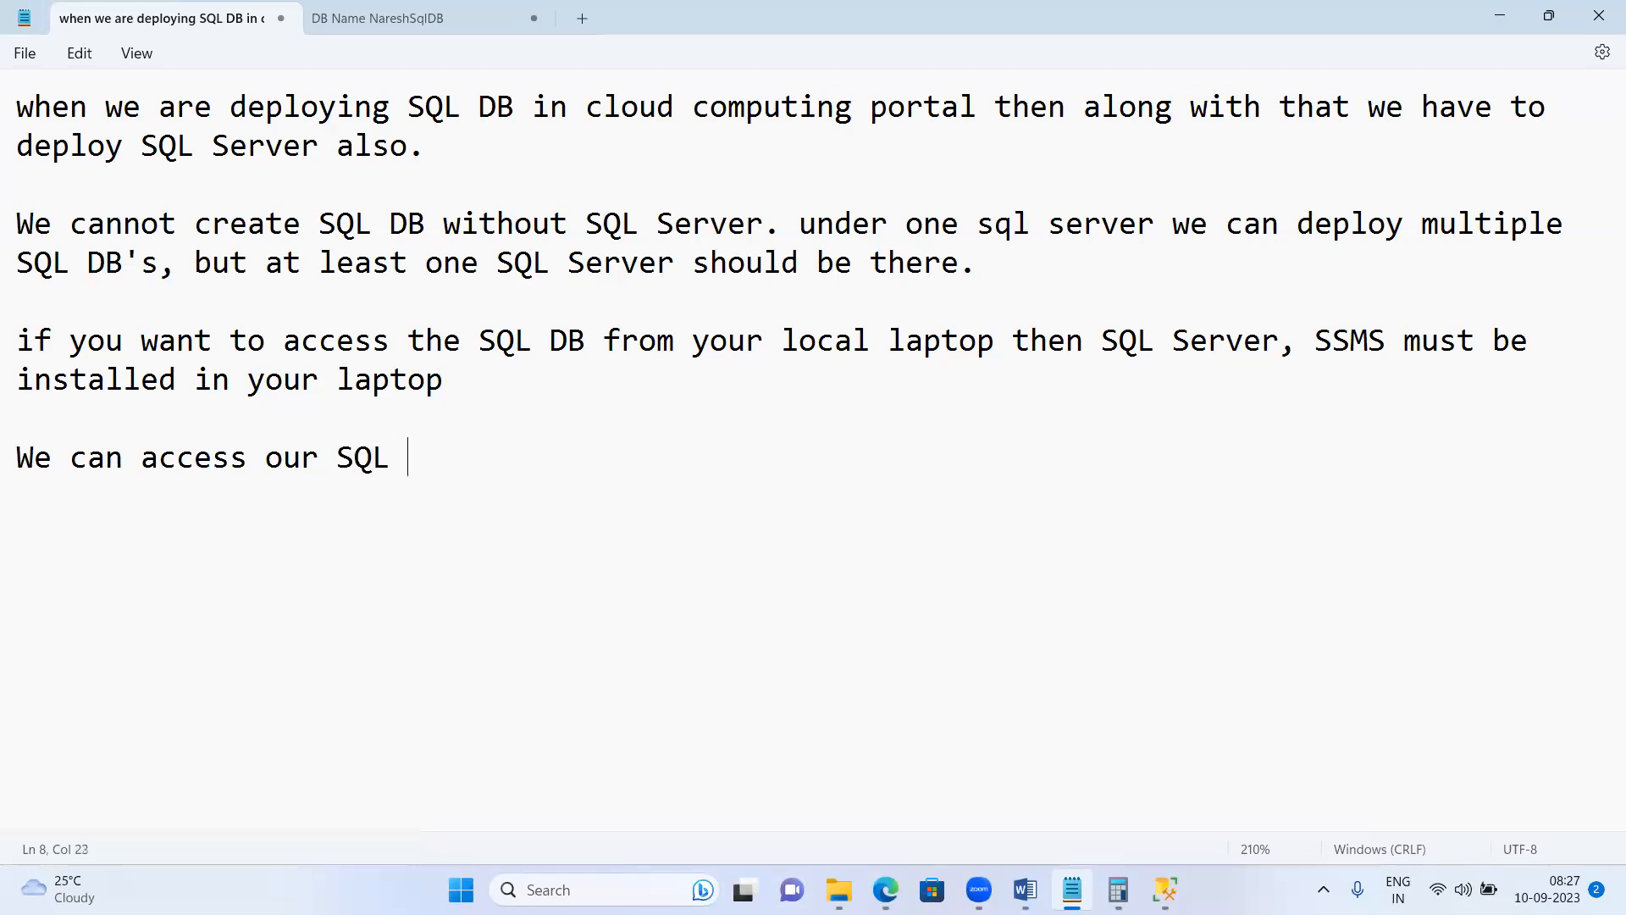
text(DB even fro)
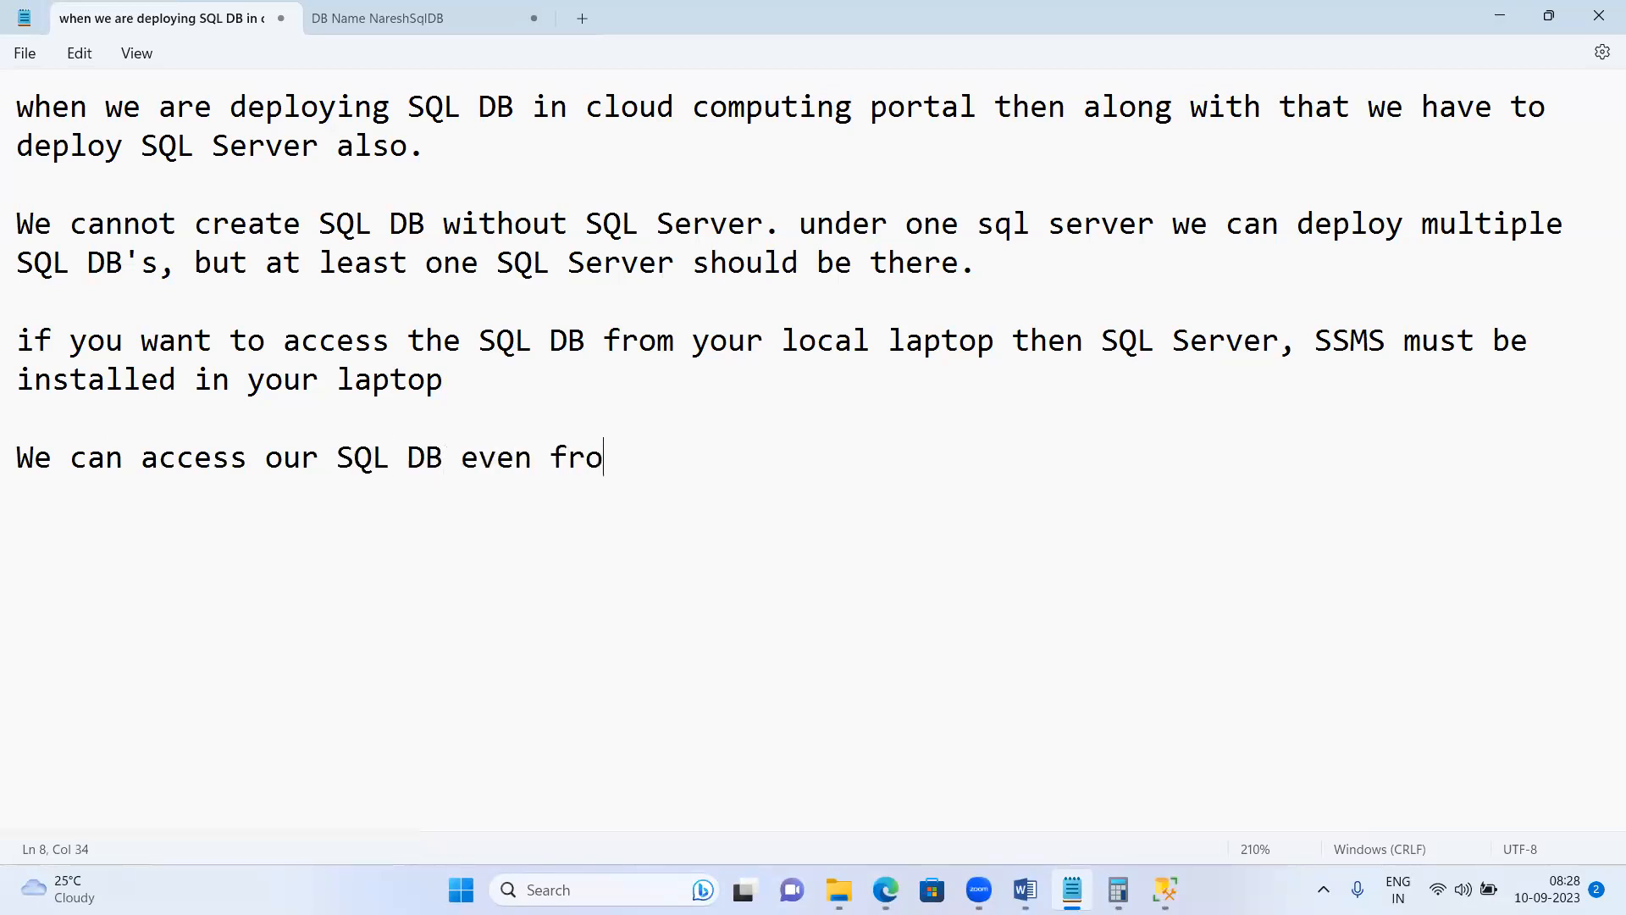
text(m azue)
key(BackSpace)
key(BackSpace)
key(BackSpace)
key(BackSpace)
key(BackSpace)
text(Azure p)
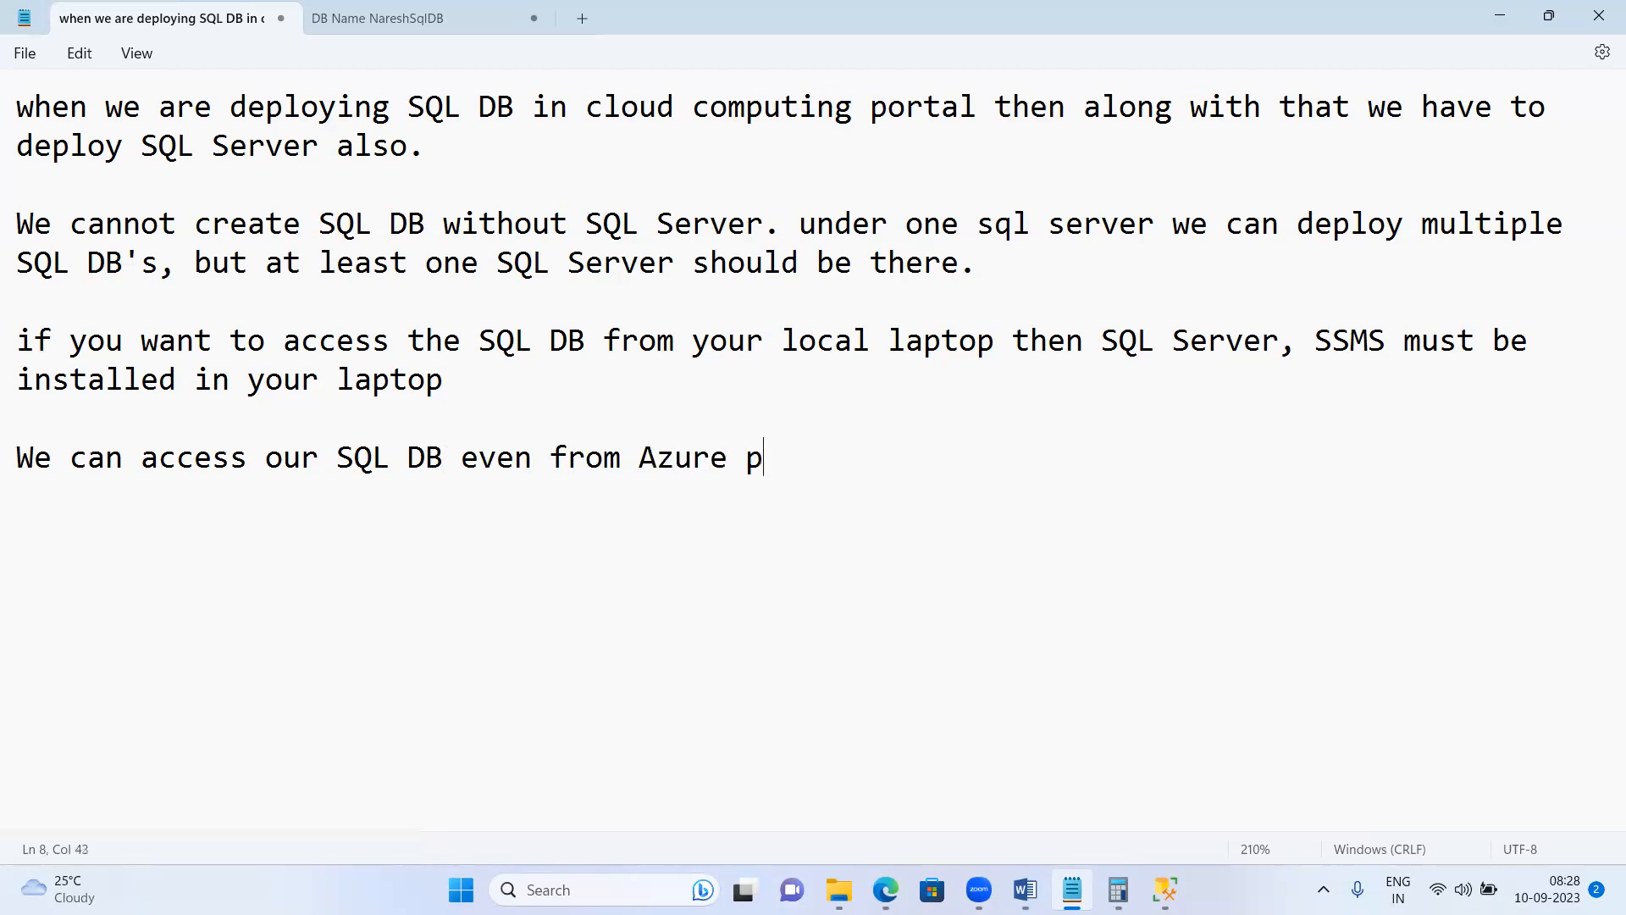
text(ortal also.)
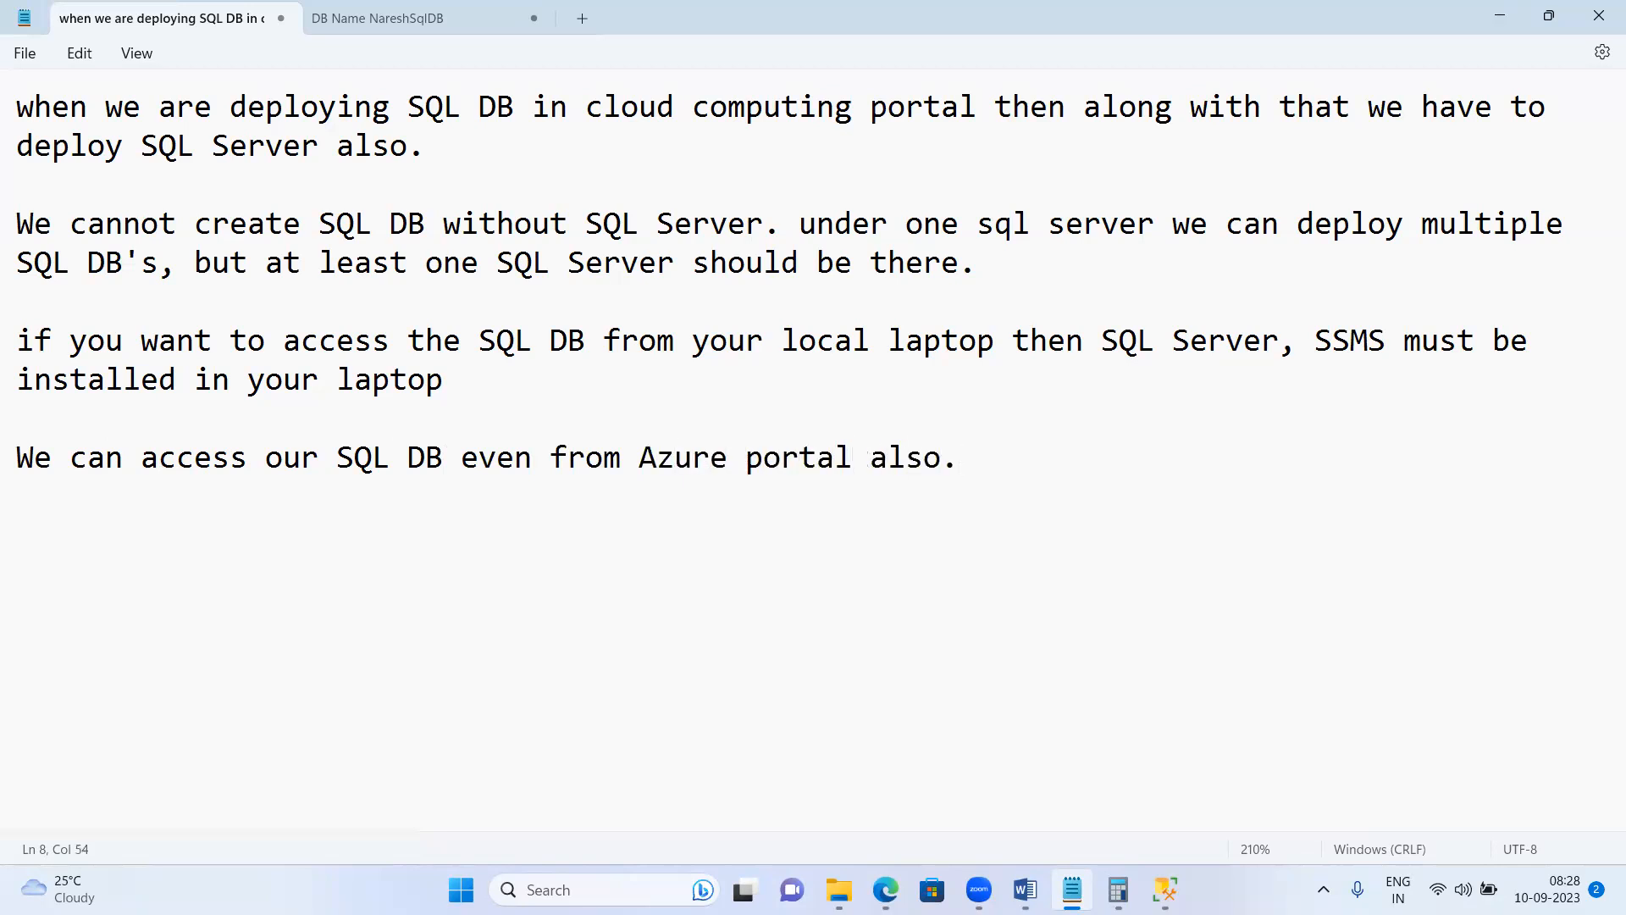
text( But hte)
Continue the last note with the sentence "But the convinient way is with SSMs only.".
key(BackSpace)
key(BackSpace)
key(BackSpace)
key(BackSpace)
text(the conv)
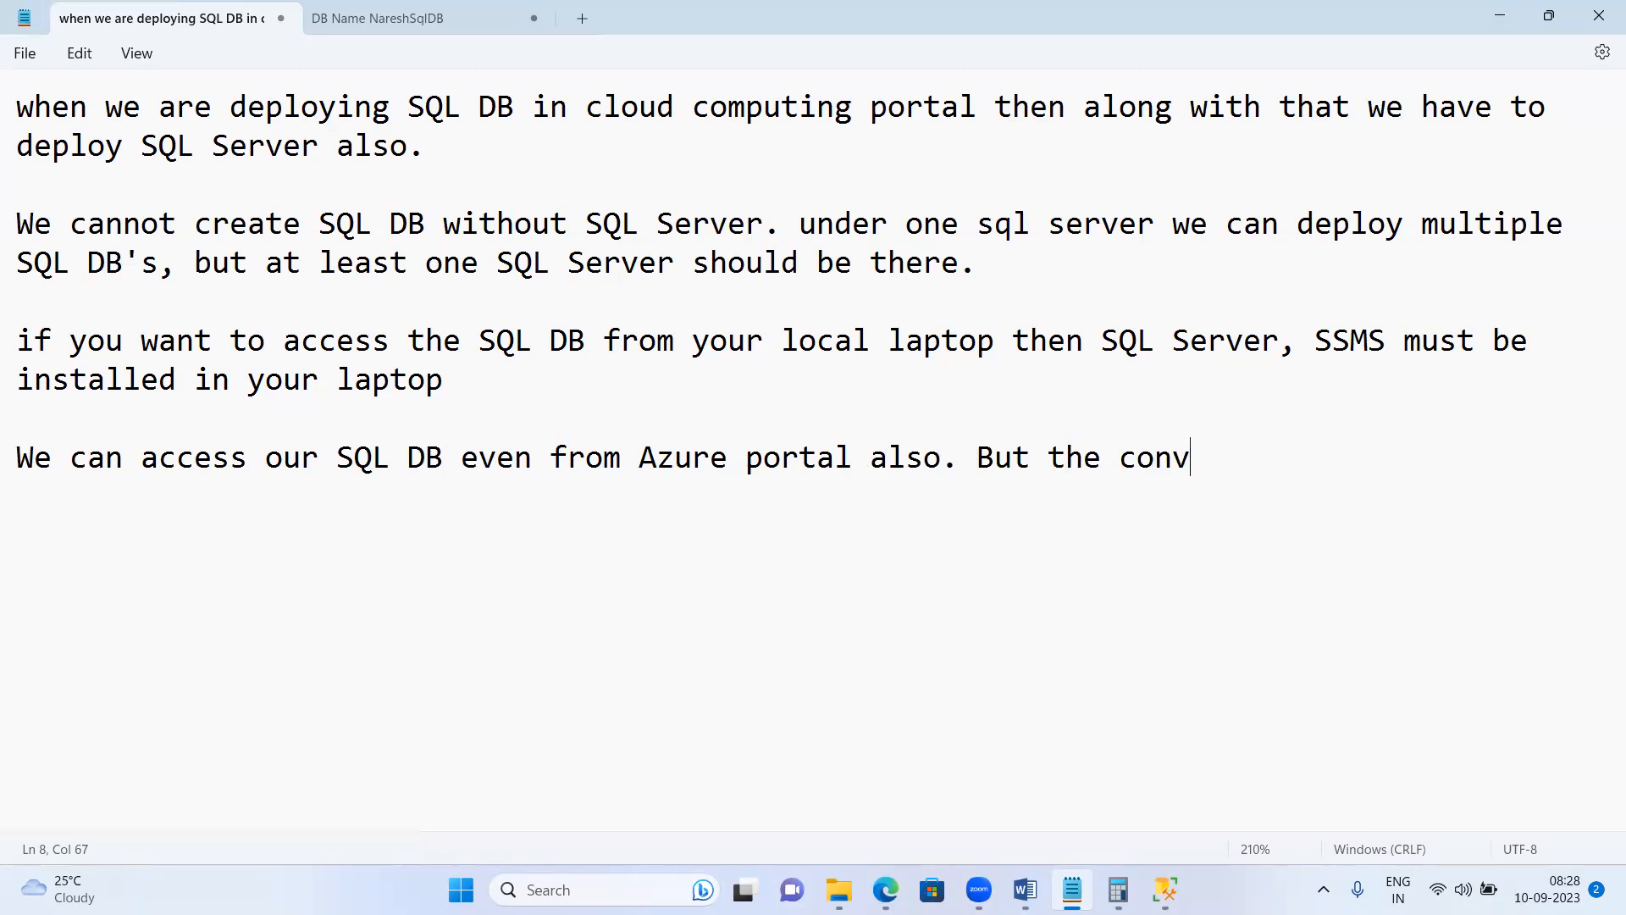
text(inient way i)
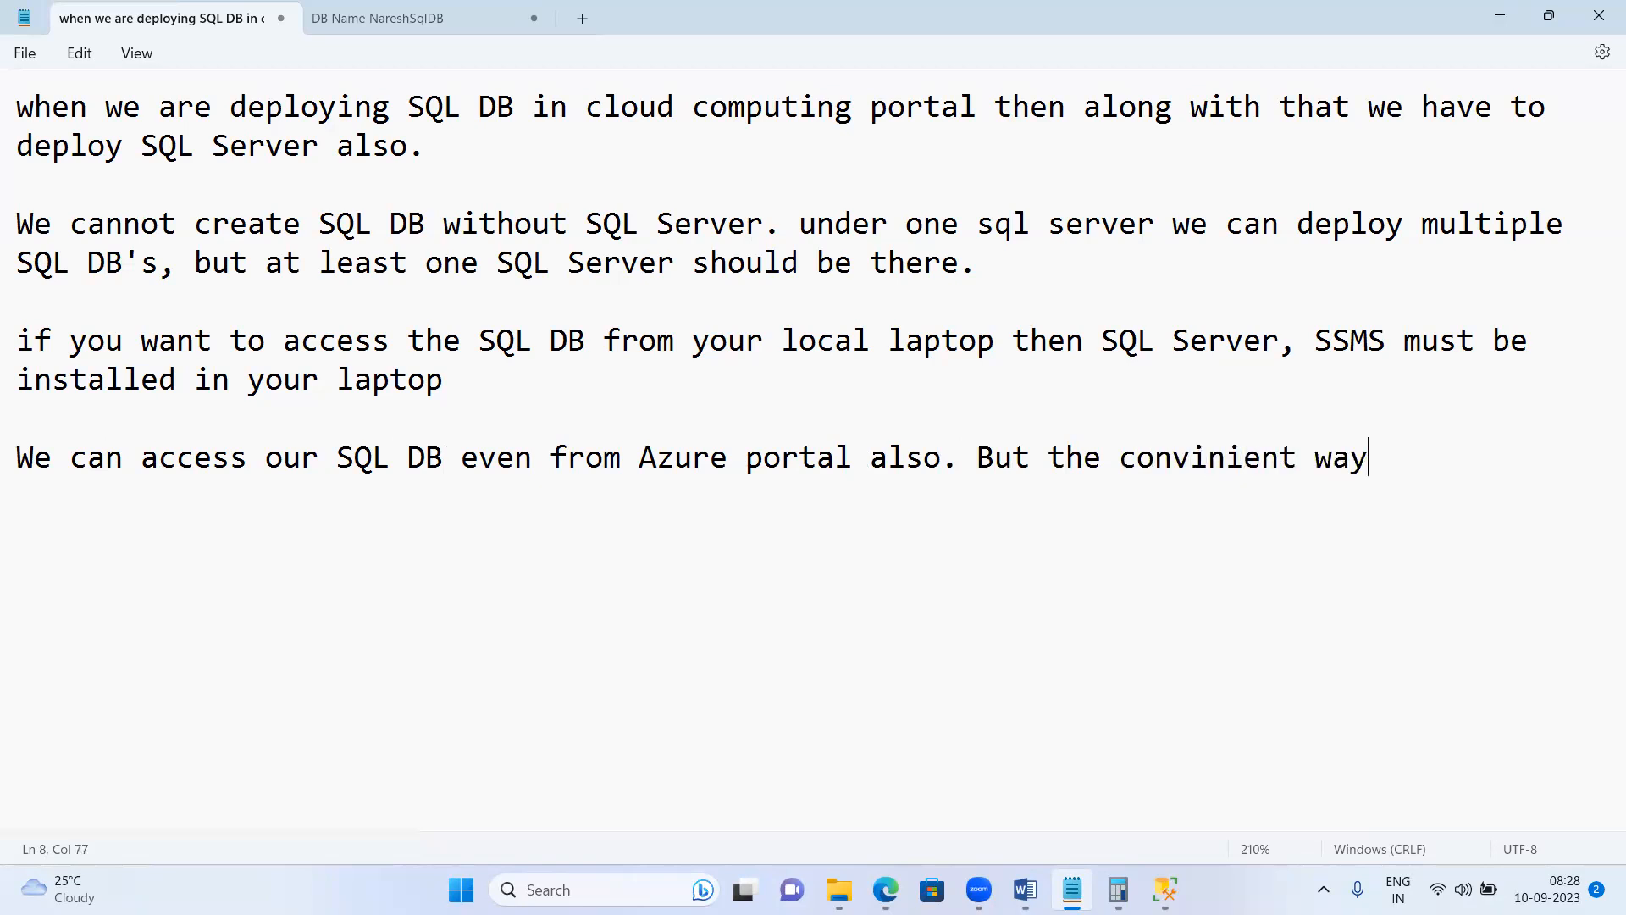
key(BackSpace)
text(is with SSMs only.)
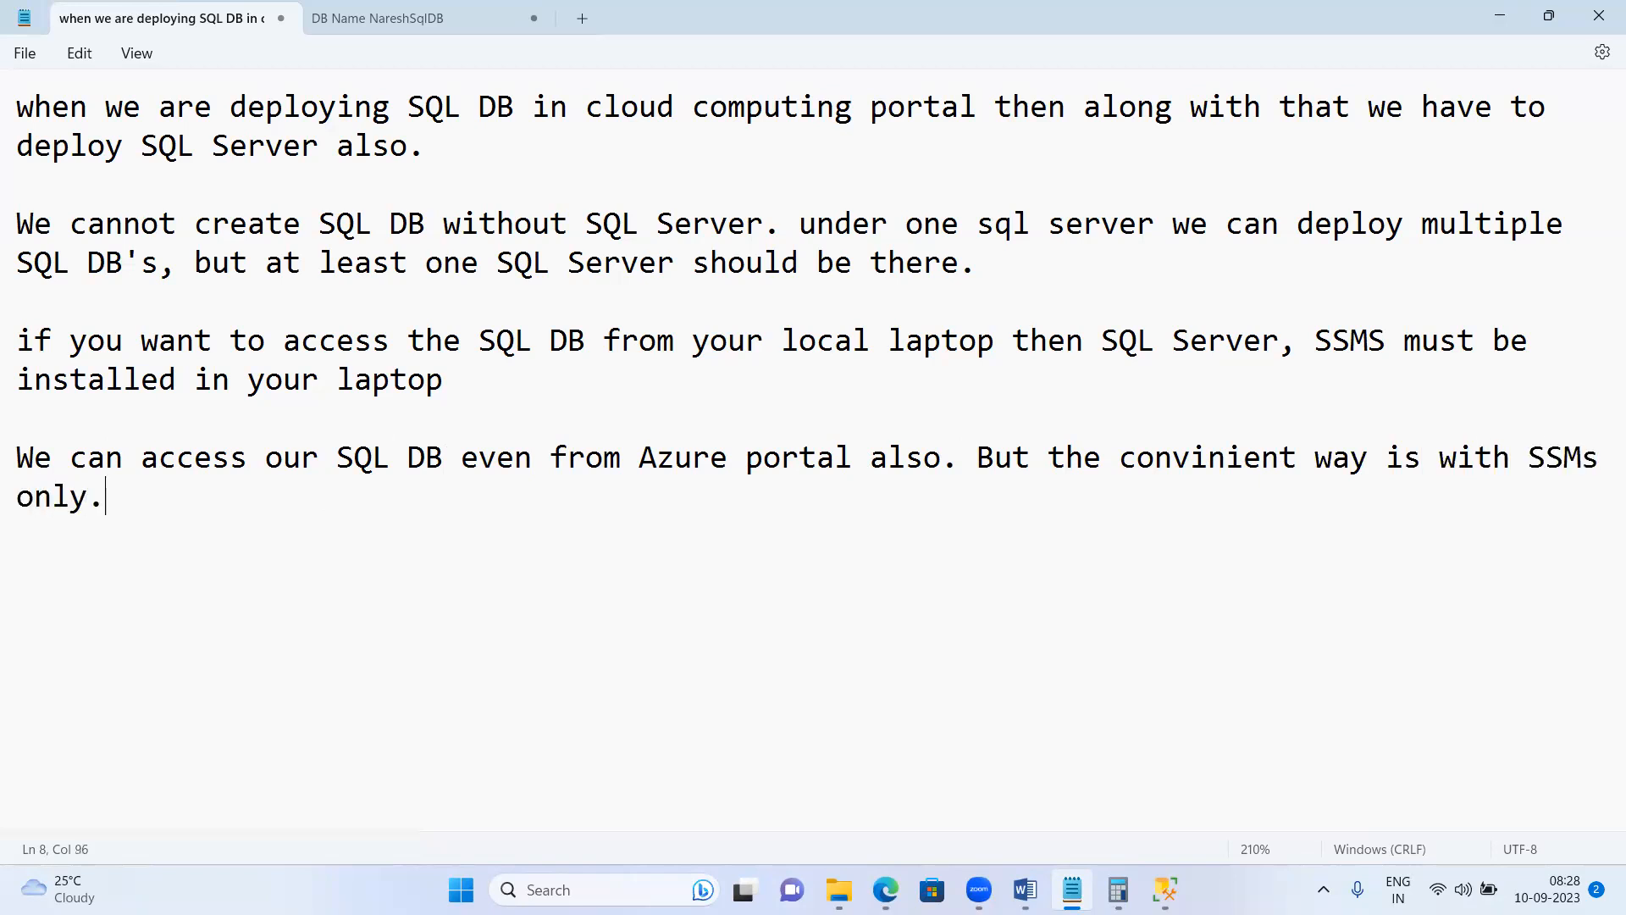
Correct the spelling in the new note to "SSMS" and "convenient".
click(1608, 471)
key(BackSpace)
text(S)
click(1206, 462)
key(BackSpace)
text(e)
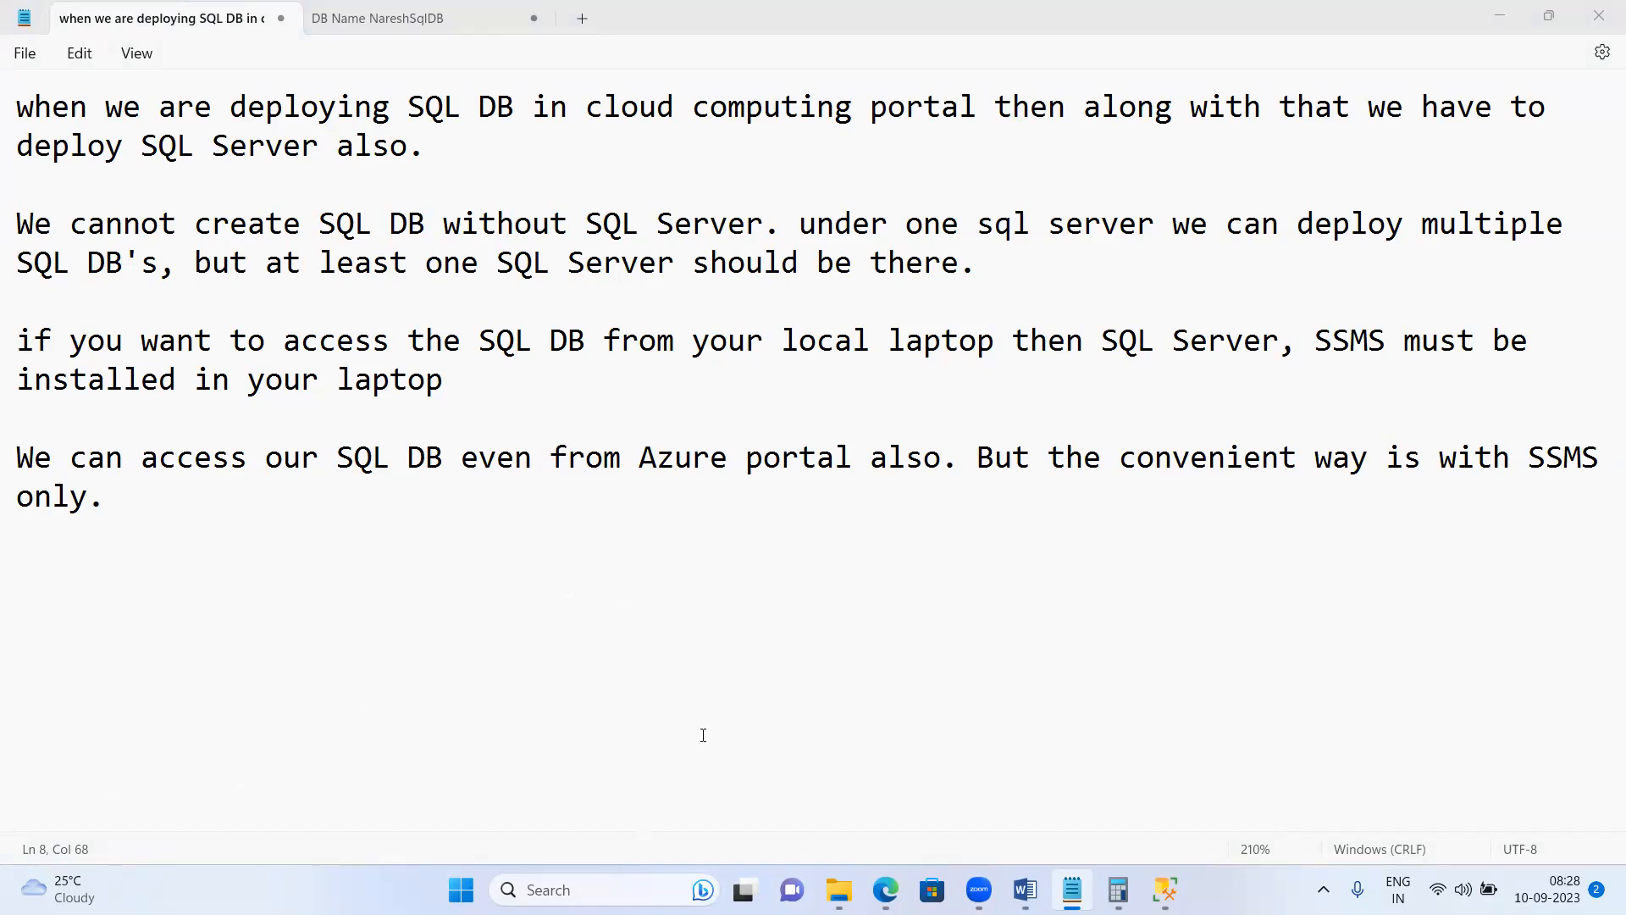
click(983, 755)
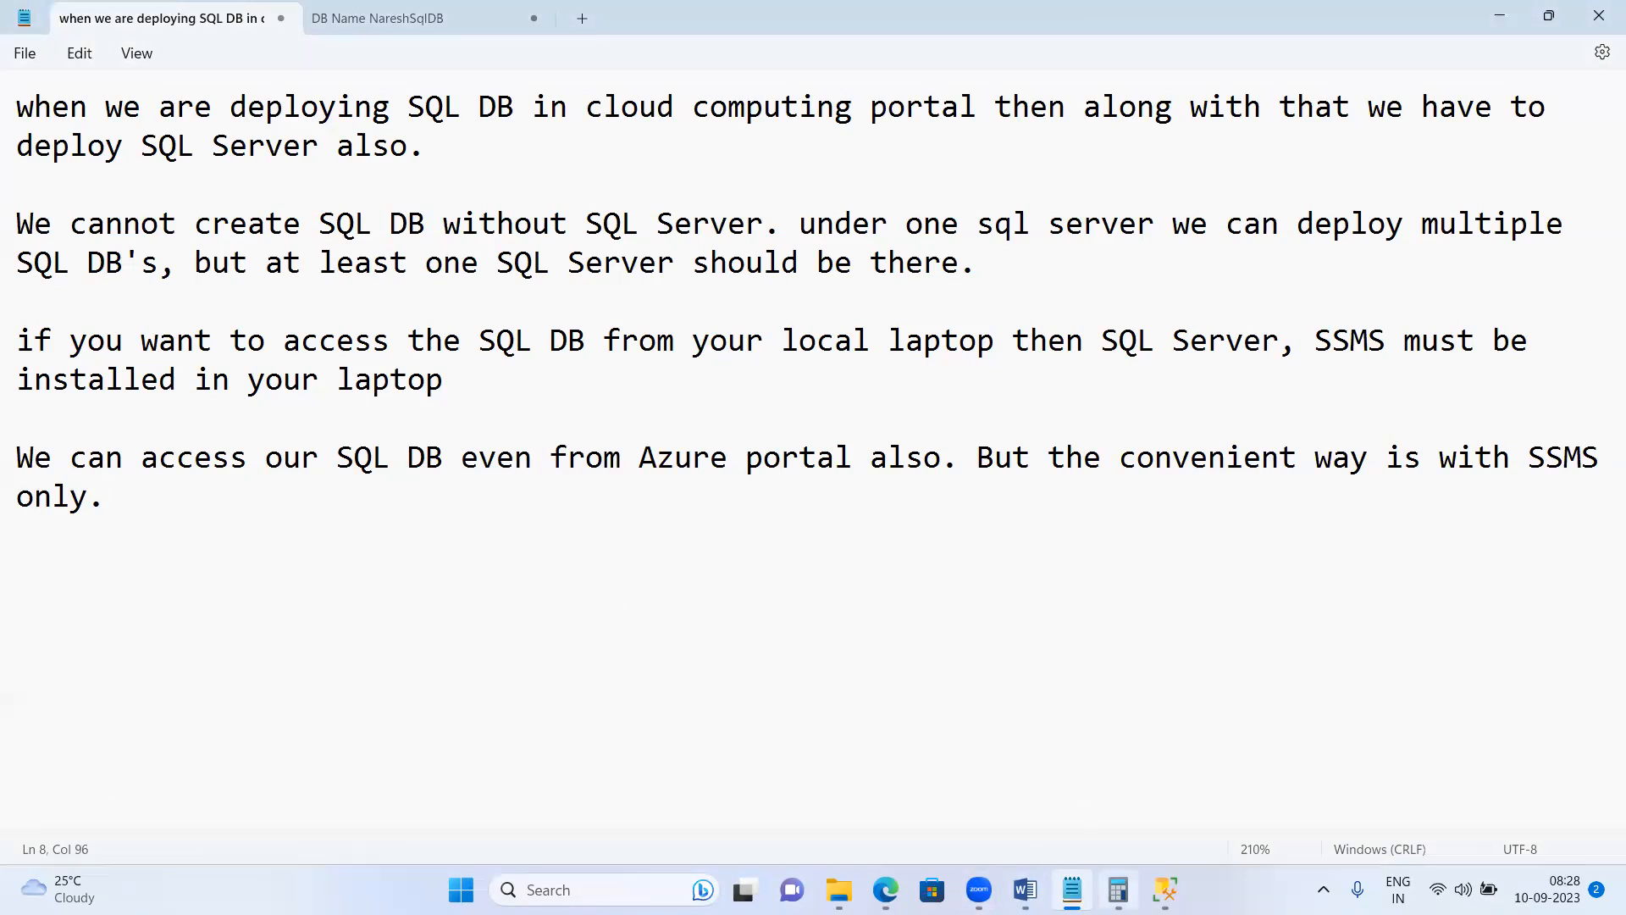
Switch back to the Azure portal and expand the Tables folder of NareshSqlDB in the query editor.
click(886, 889)
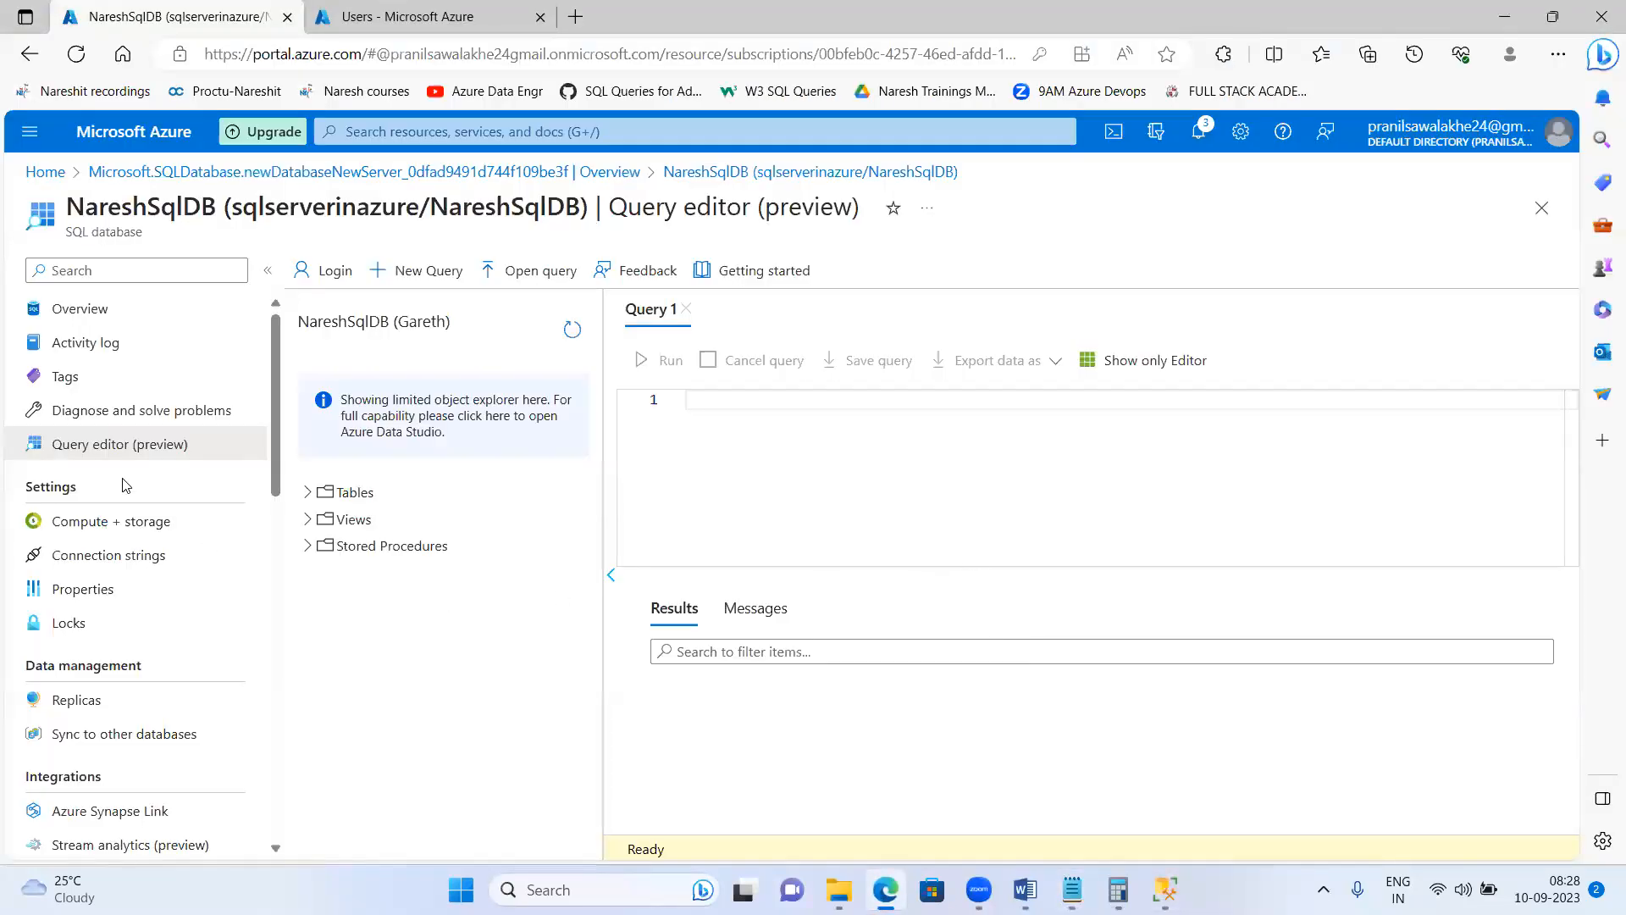
click(310, 493)
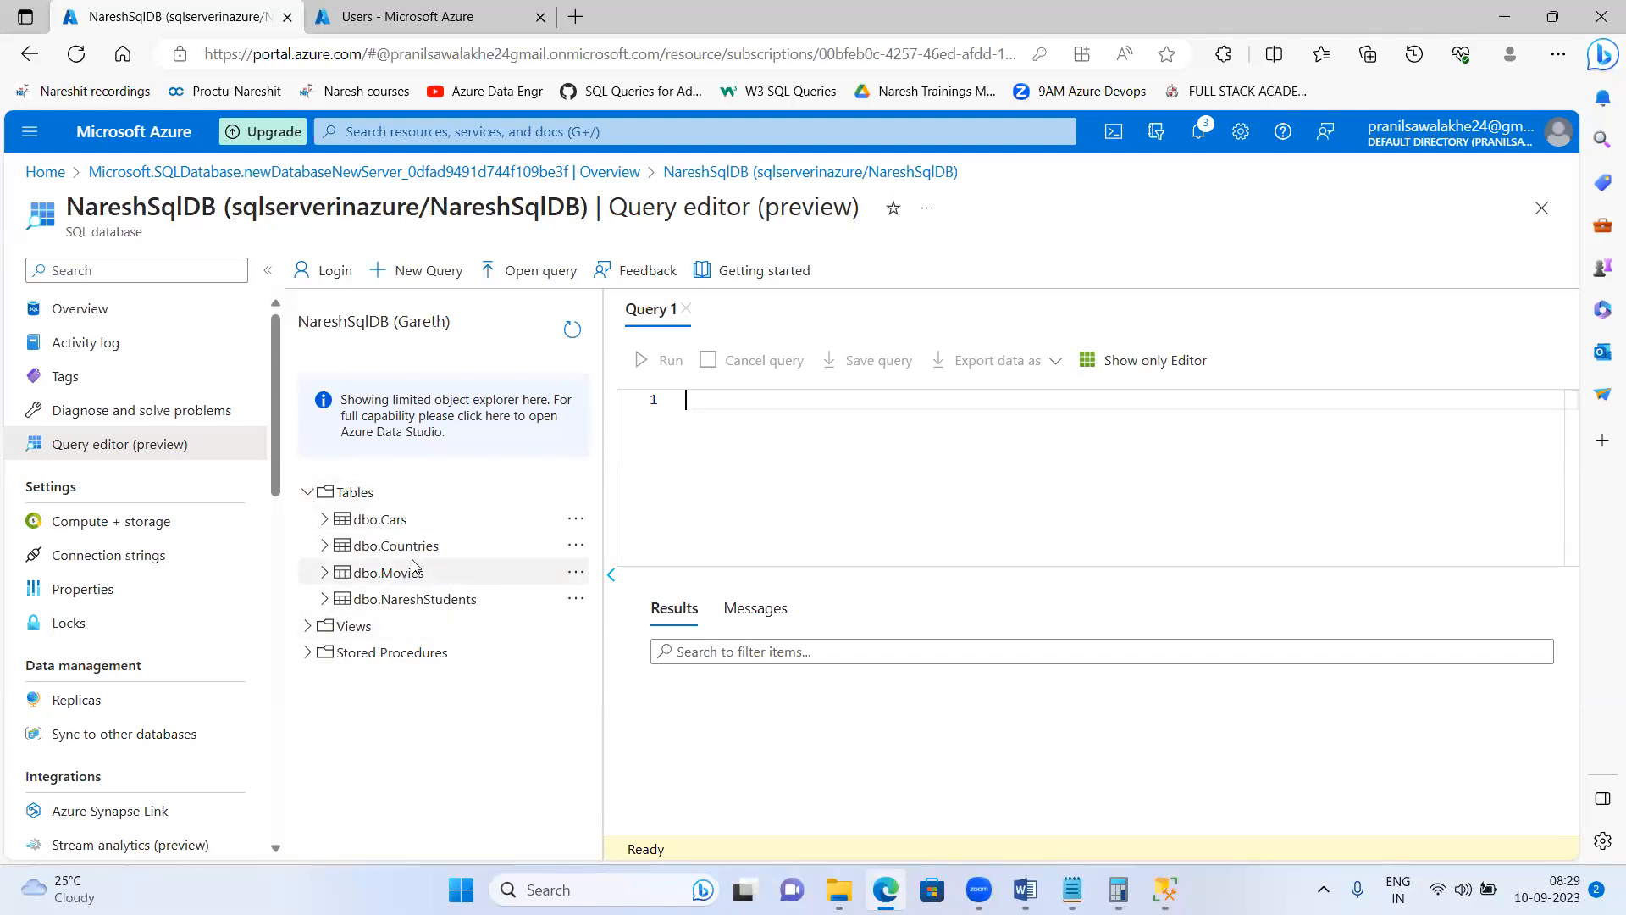
click(428, 601)
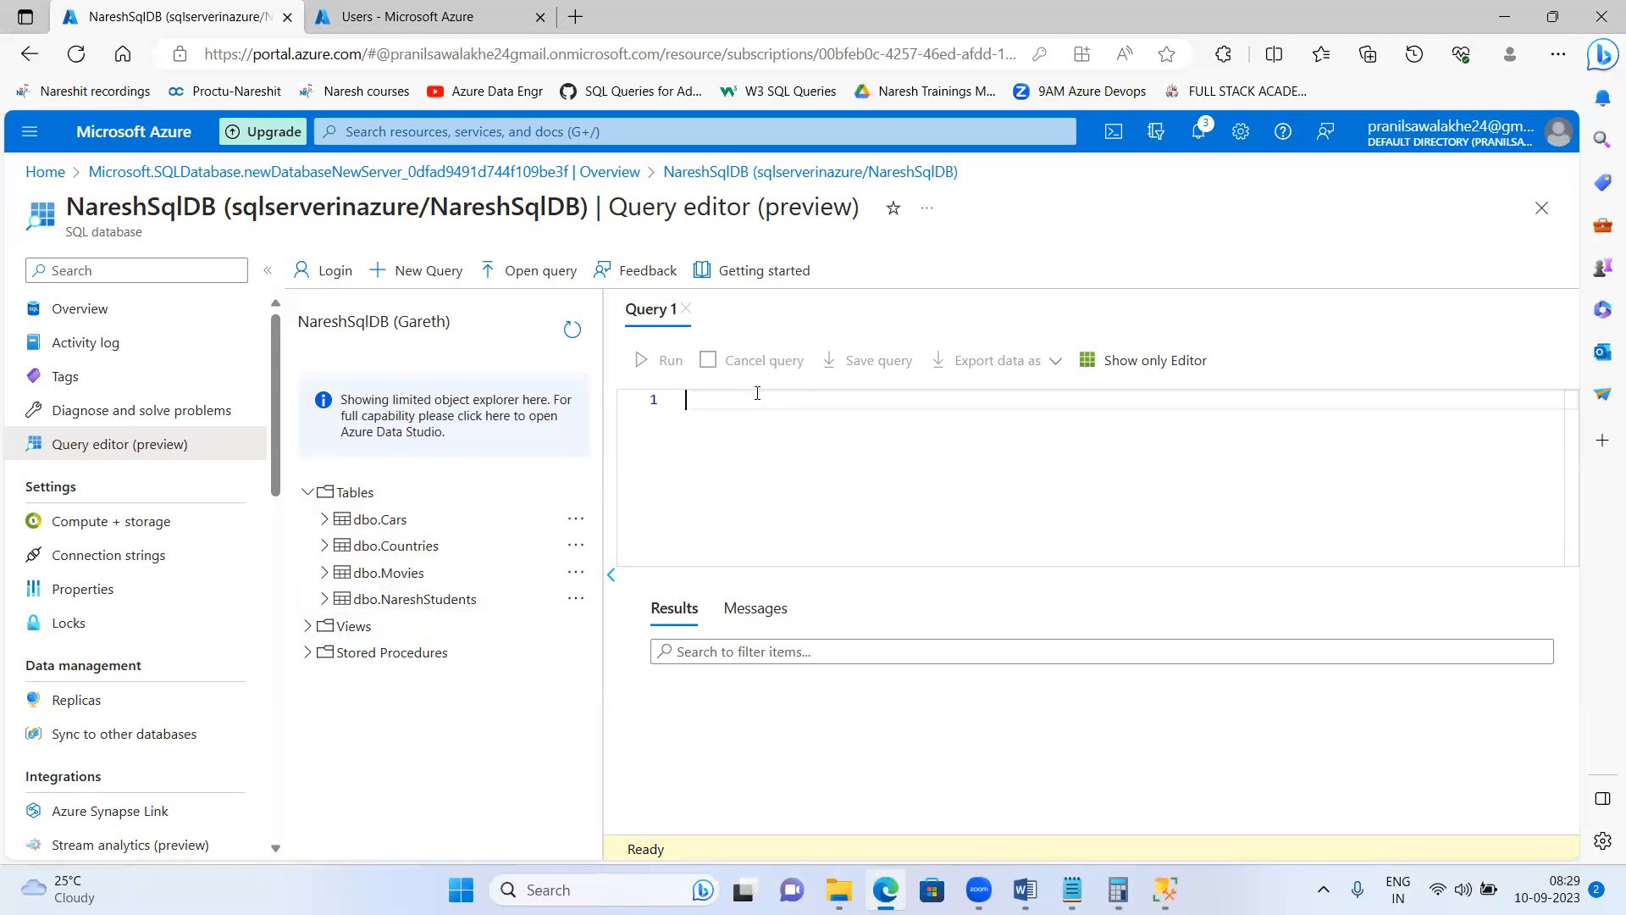
Write SELECT * FROM [dbo].[NareshStudents] in Query 1 and run it.
key(Caps_Lock)
text(SELECT * FROM )
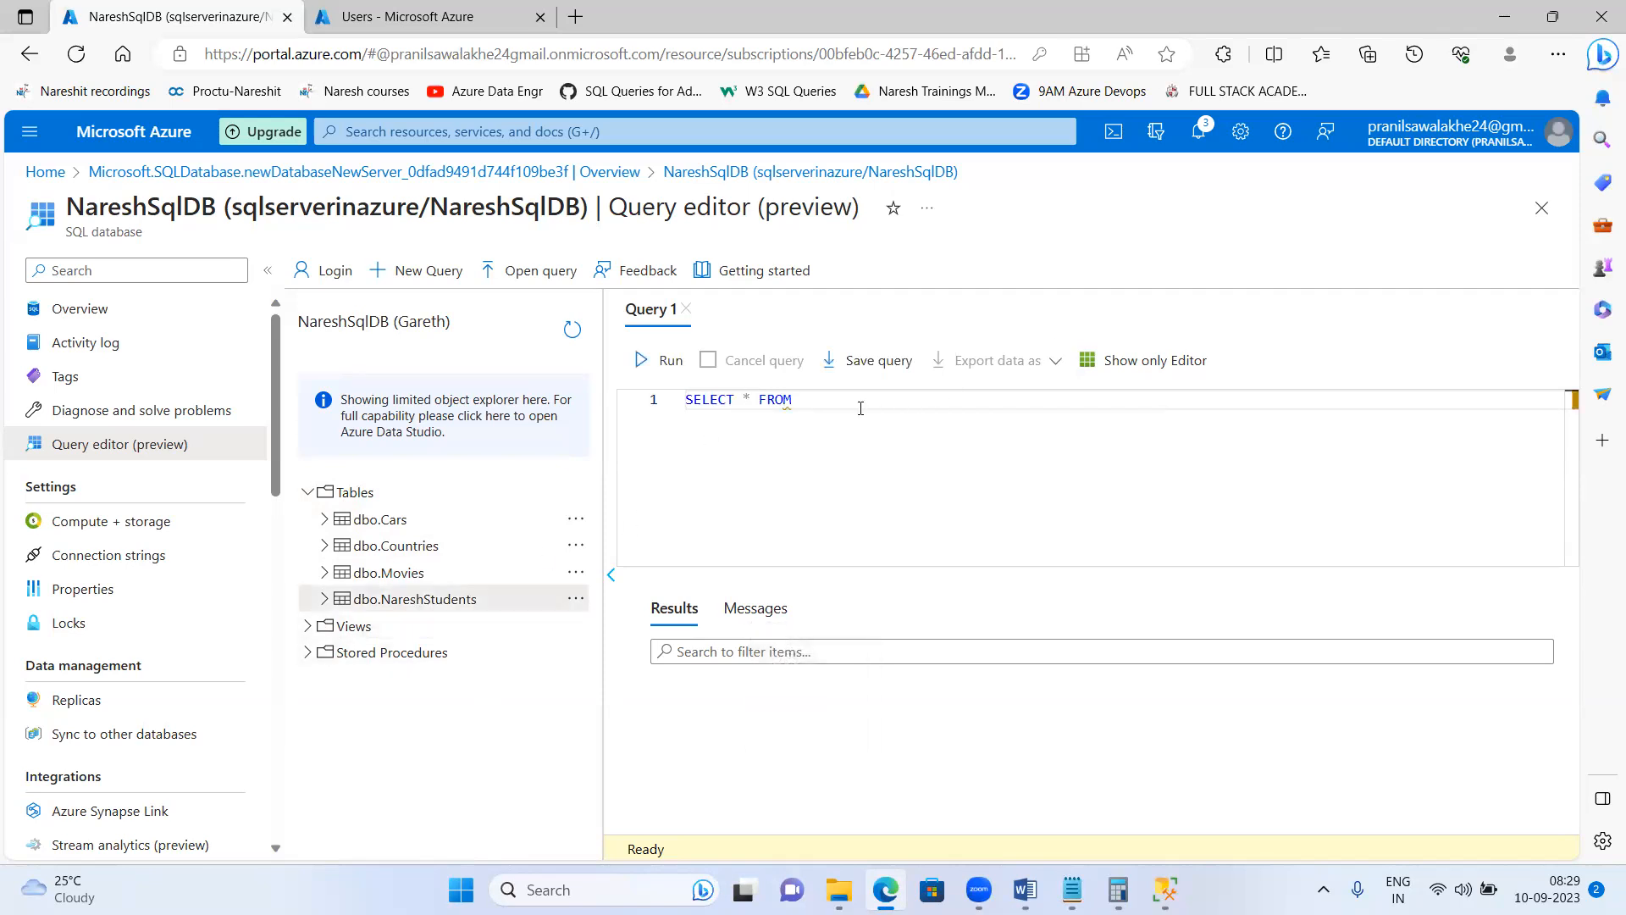
text(D)
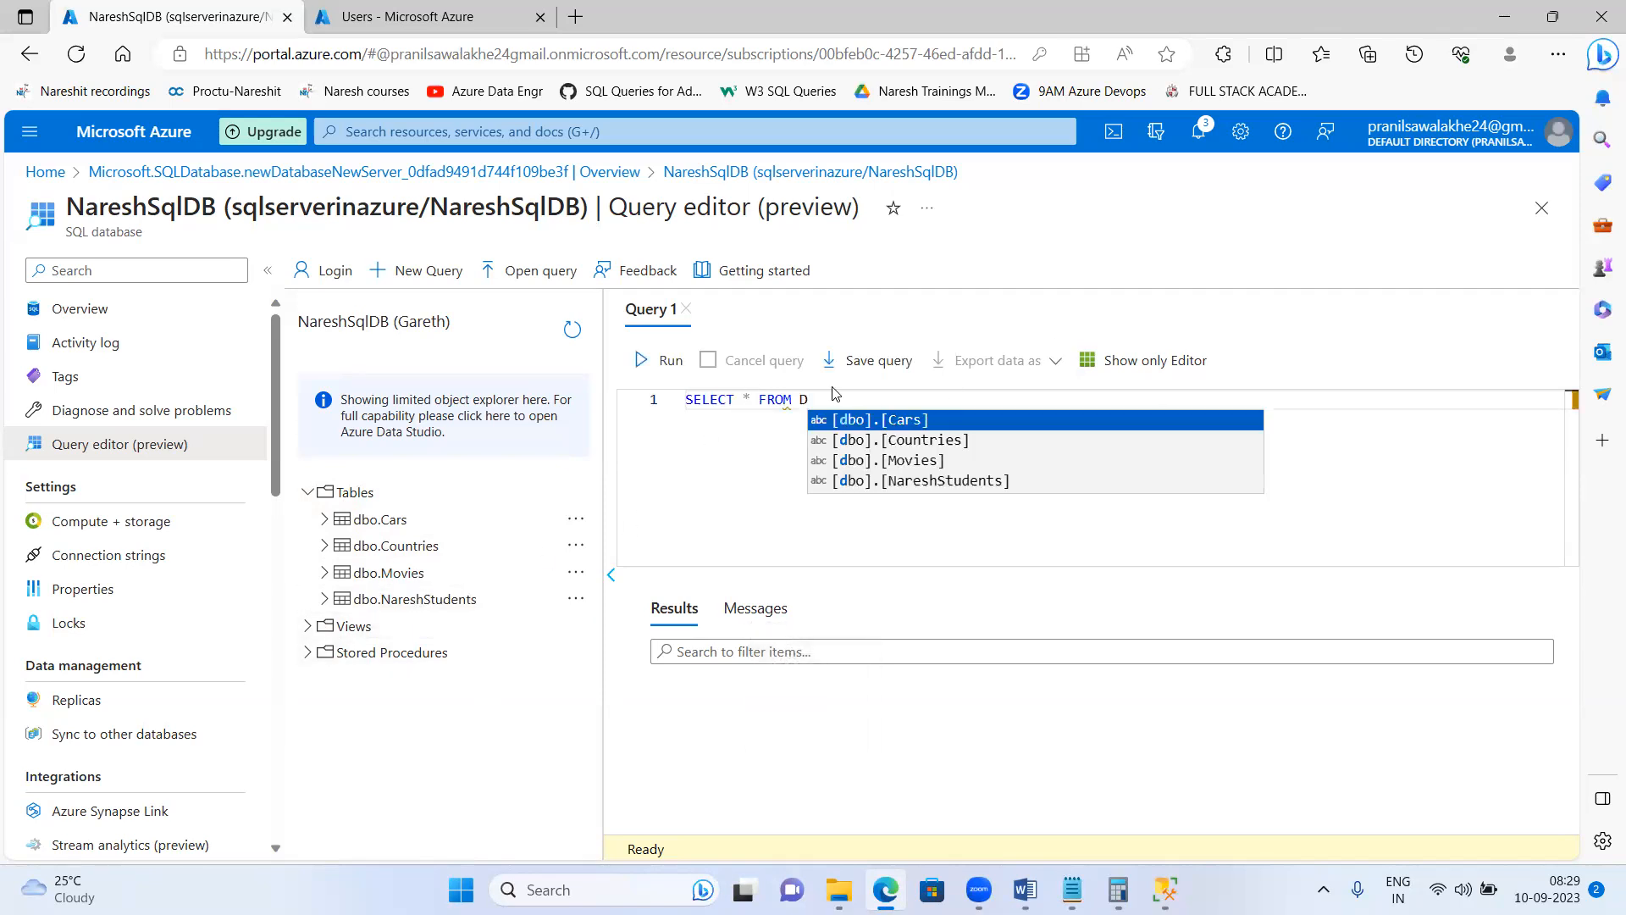
key(Down)
key(Down)
key(Down)
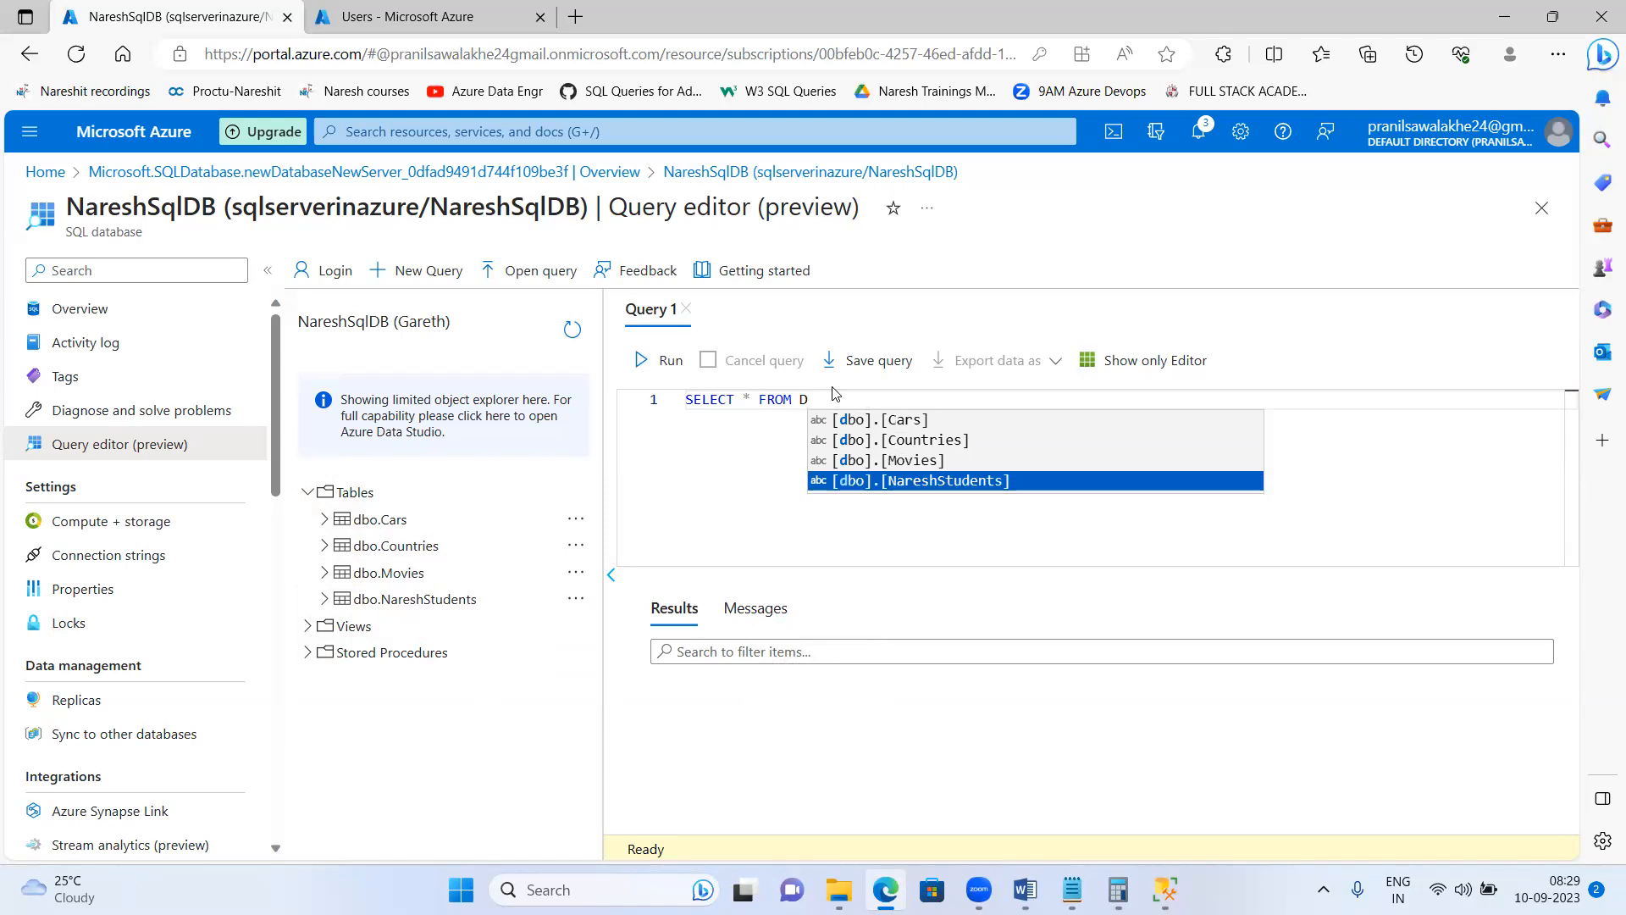
key(Return)
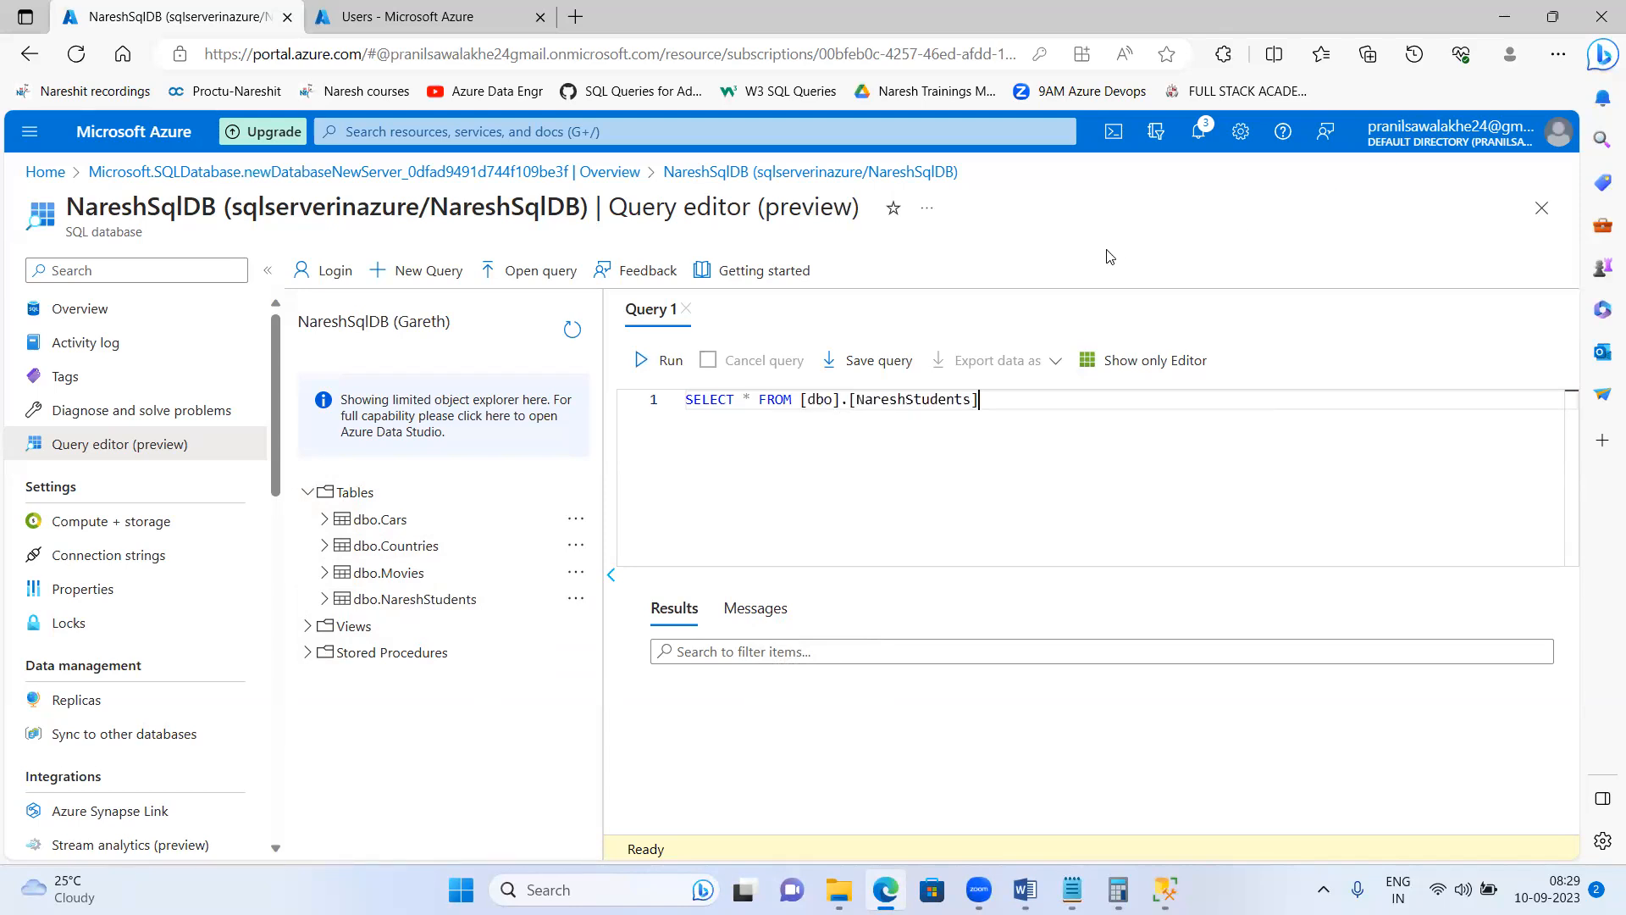
click(665, 370)
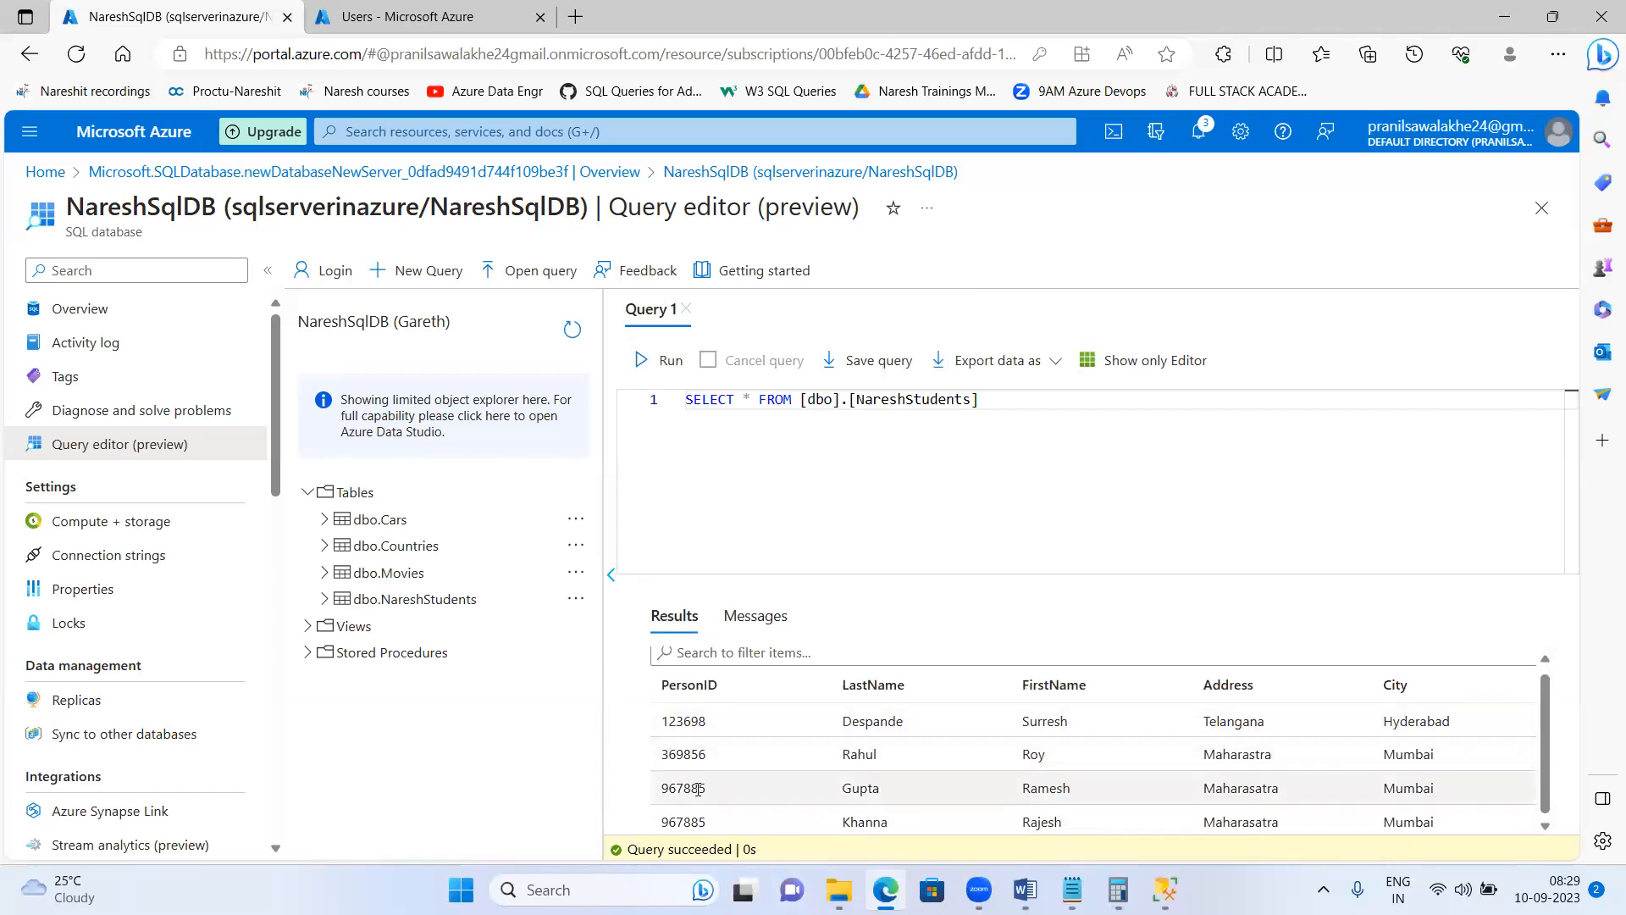
Add the query SELECT * FROM [dbo].[Movies] on a second line under the NareshStudents query.
click(1011, 402)
key(Return)
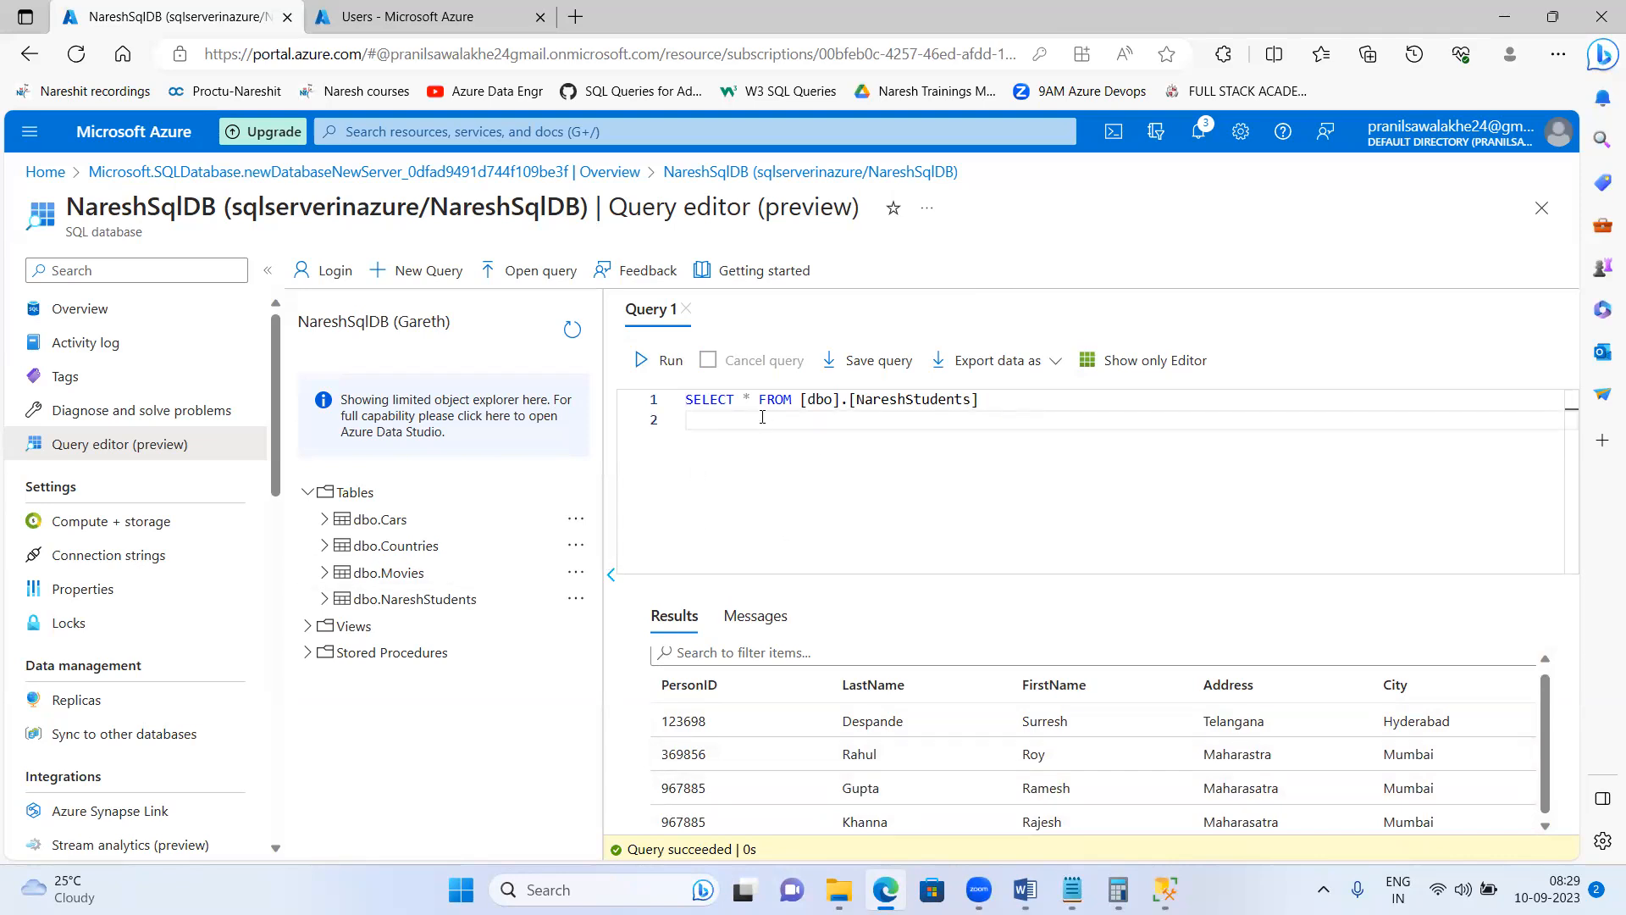
text(SELECT * FROM D)
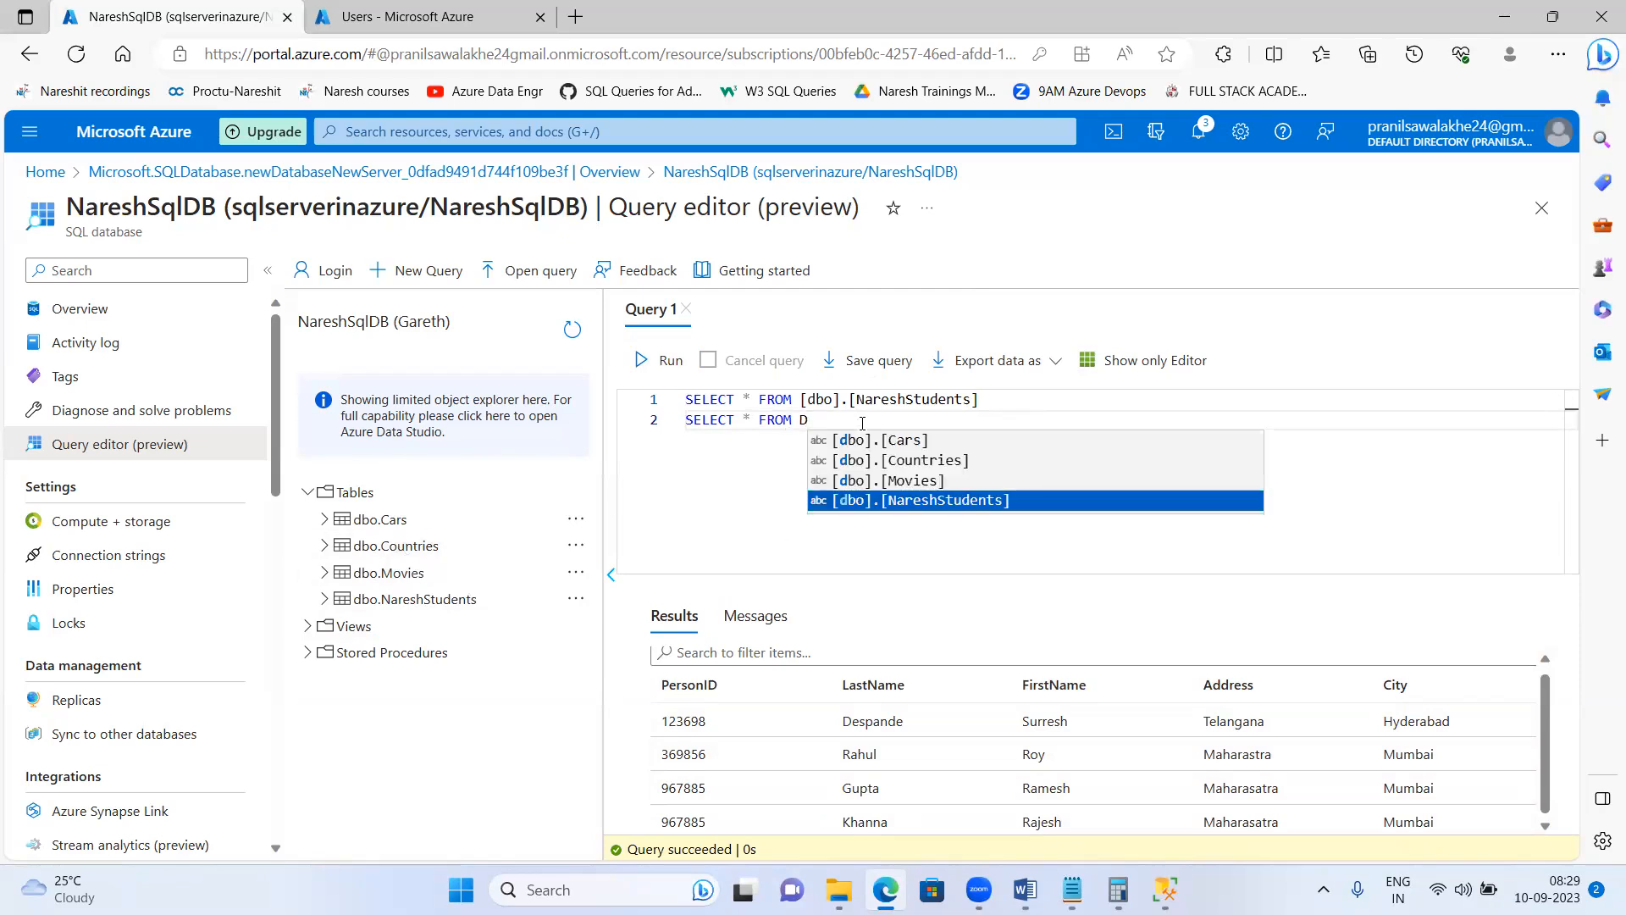
key(BackSpace)
key(Caps_Lock)
text(dbp)
key(BackSpace)
text(o.)
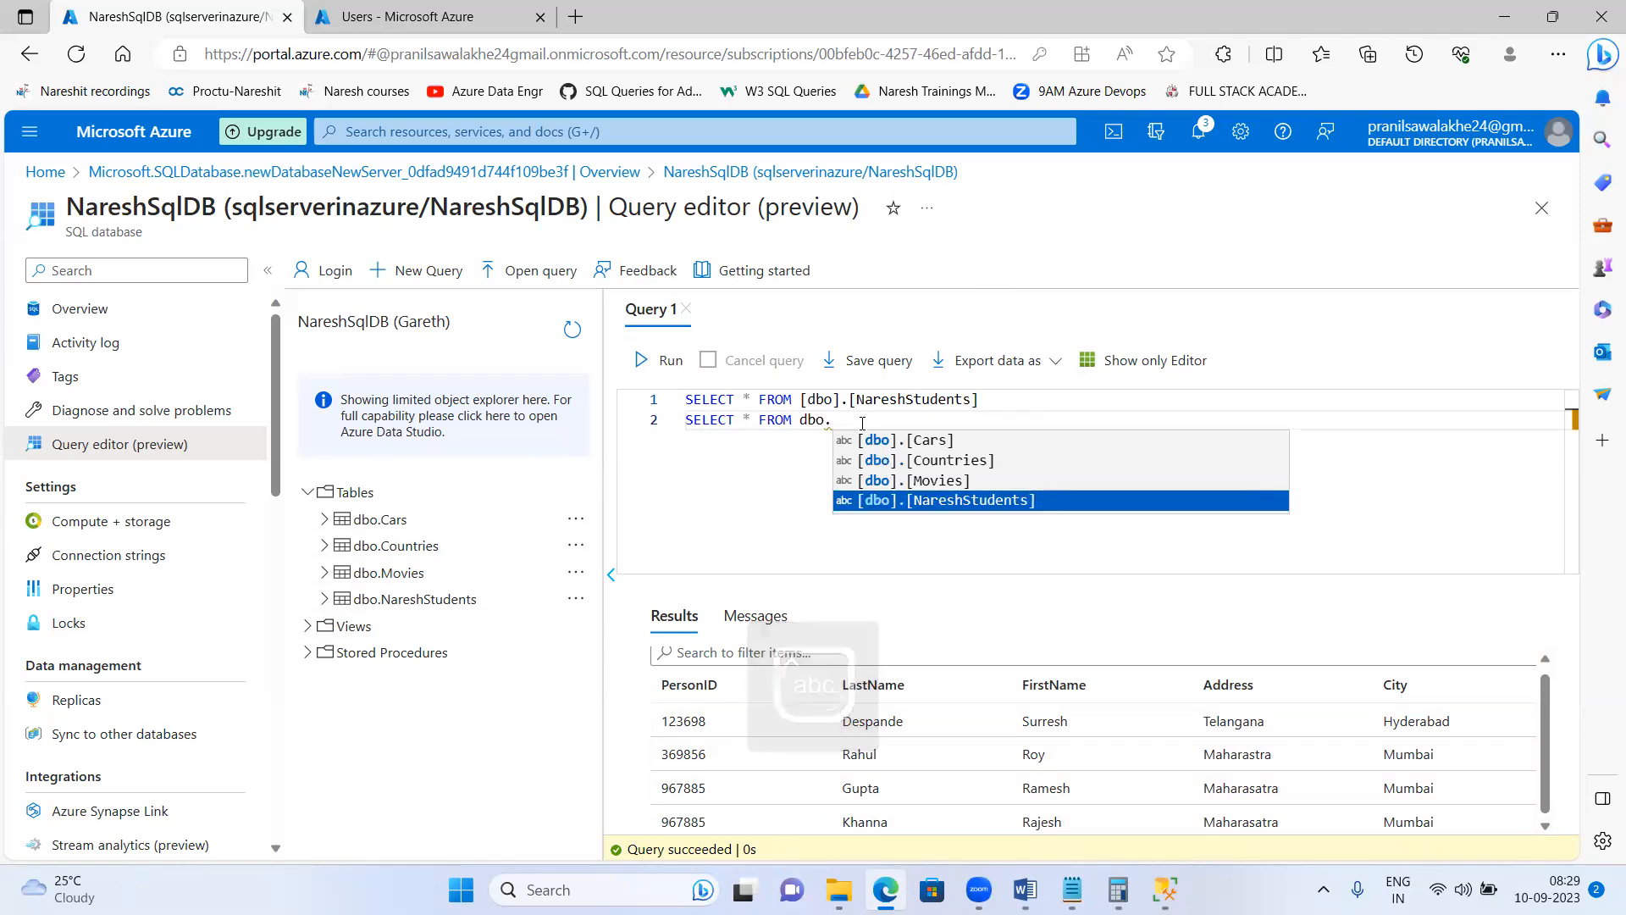
text(Mov)
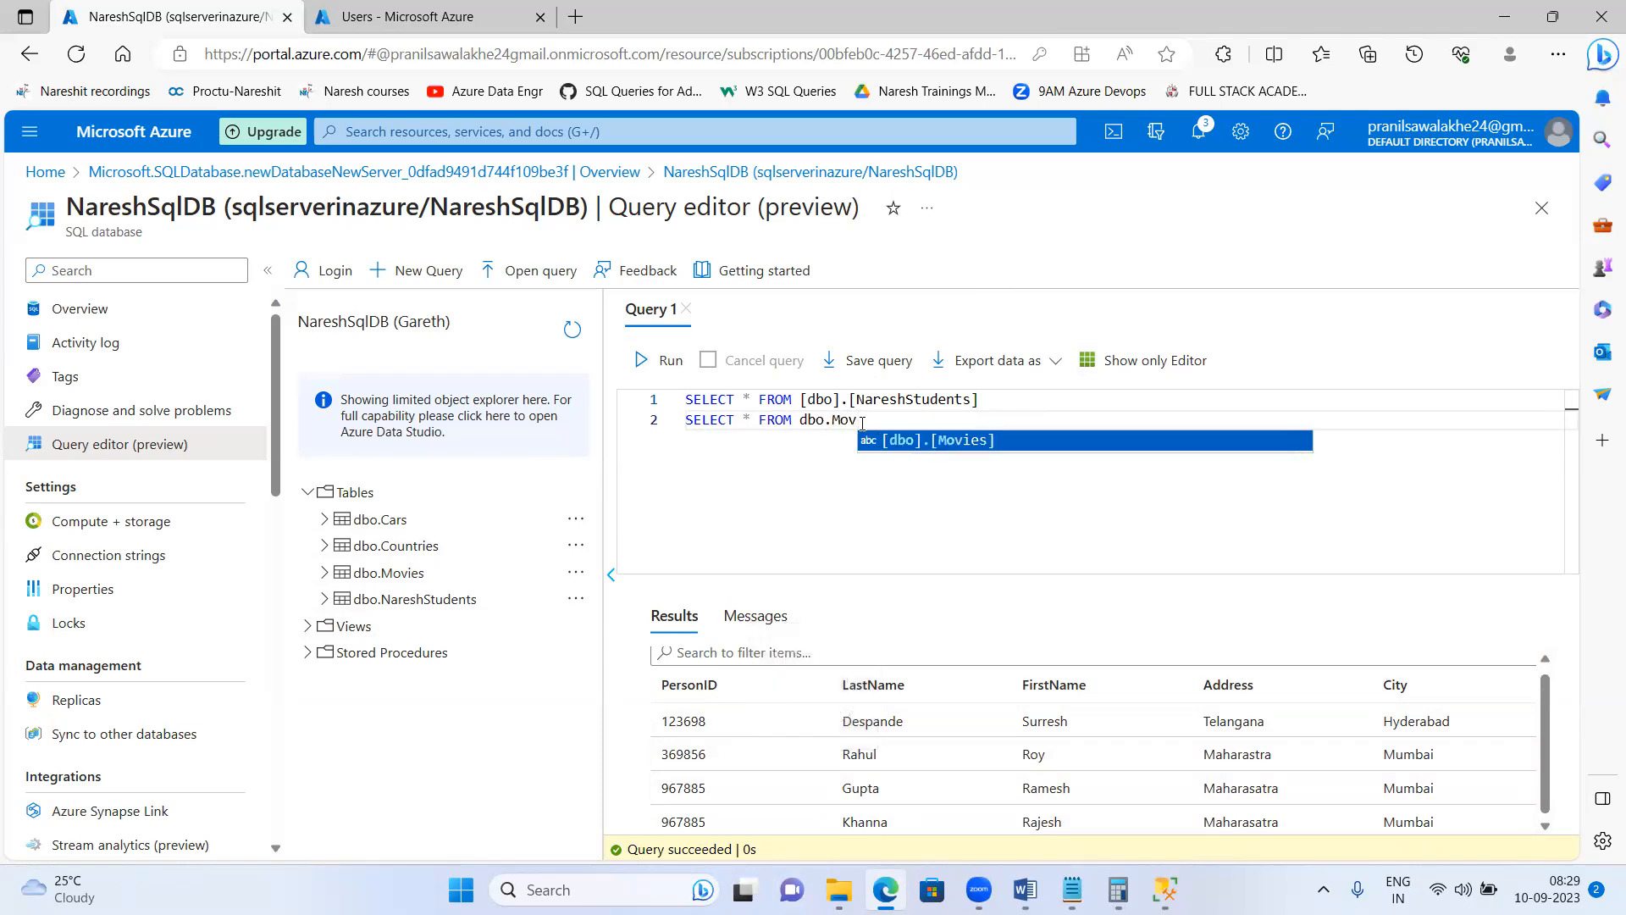
key(Return)
Run only the SELECT * FROM [dbo].[Movies] line and look through the returned movie rows.
key(shift+Home)
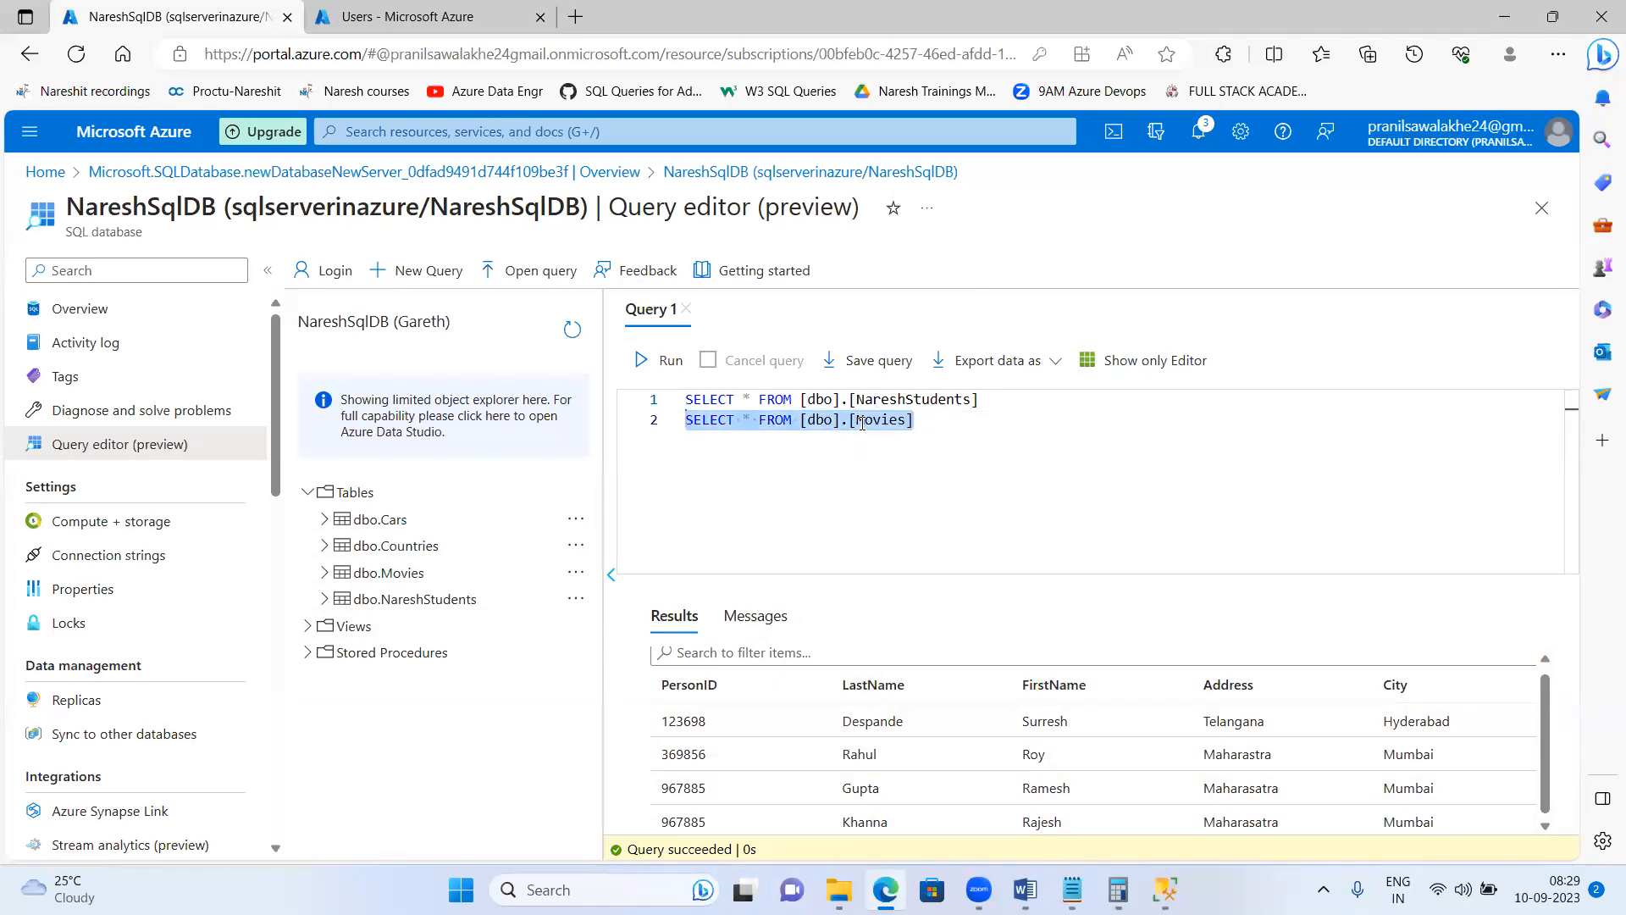
click(667, 360)
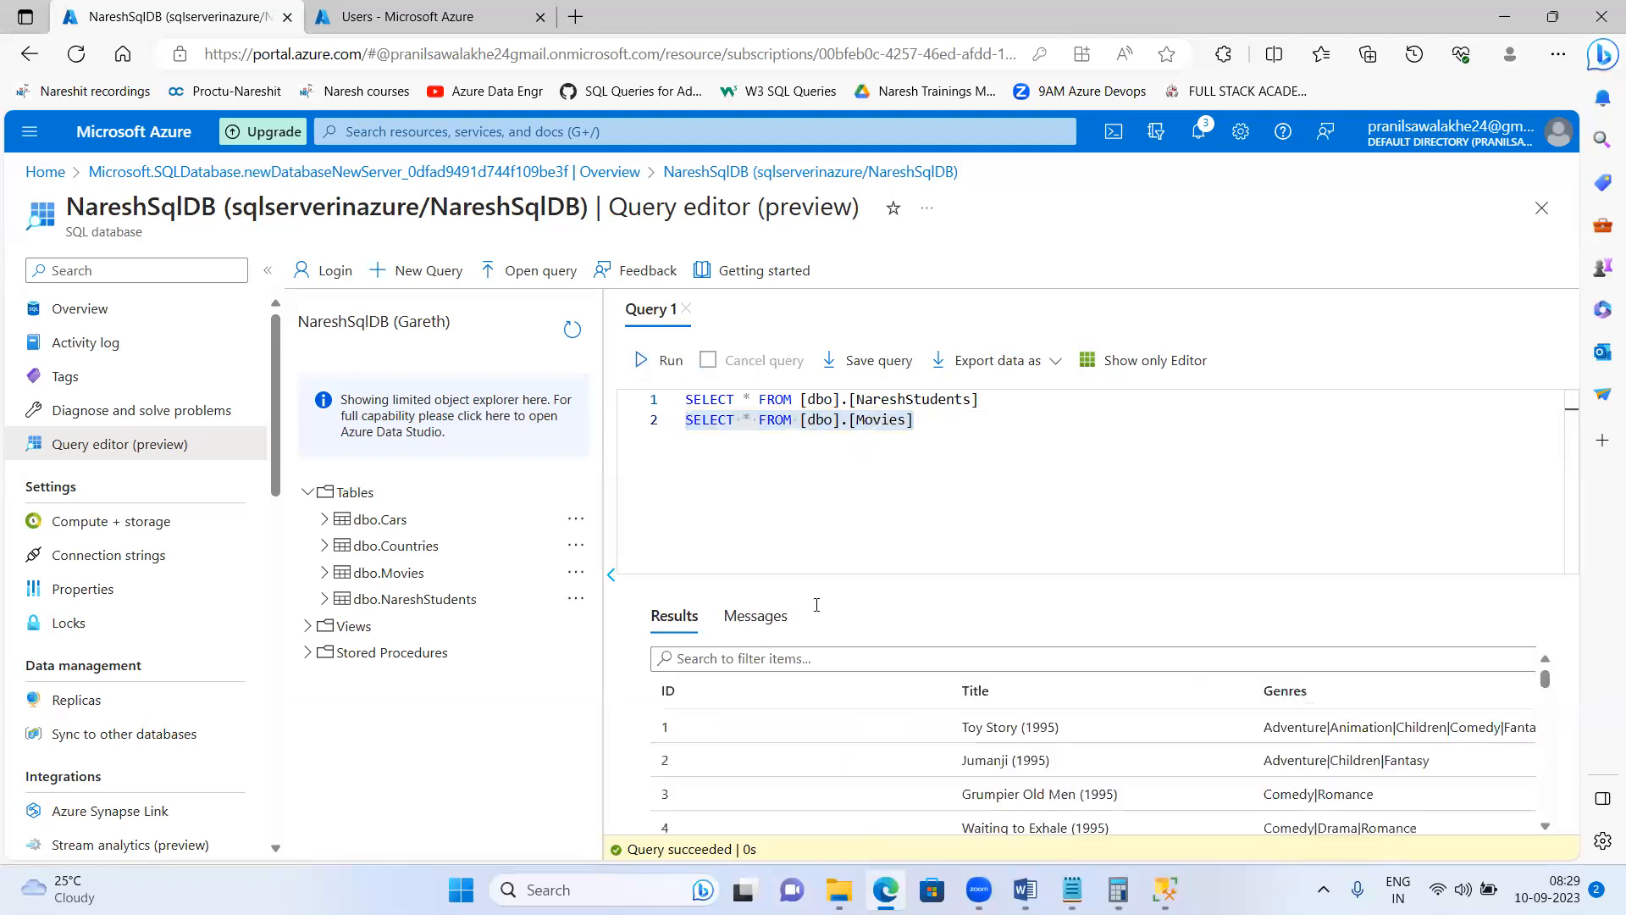
scroll(1396, 712, down, 5)
scroll(1395, 711, down, 10)
scroll(1095, 680, up, 5)
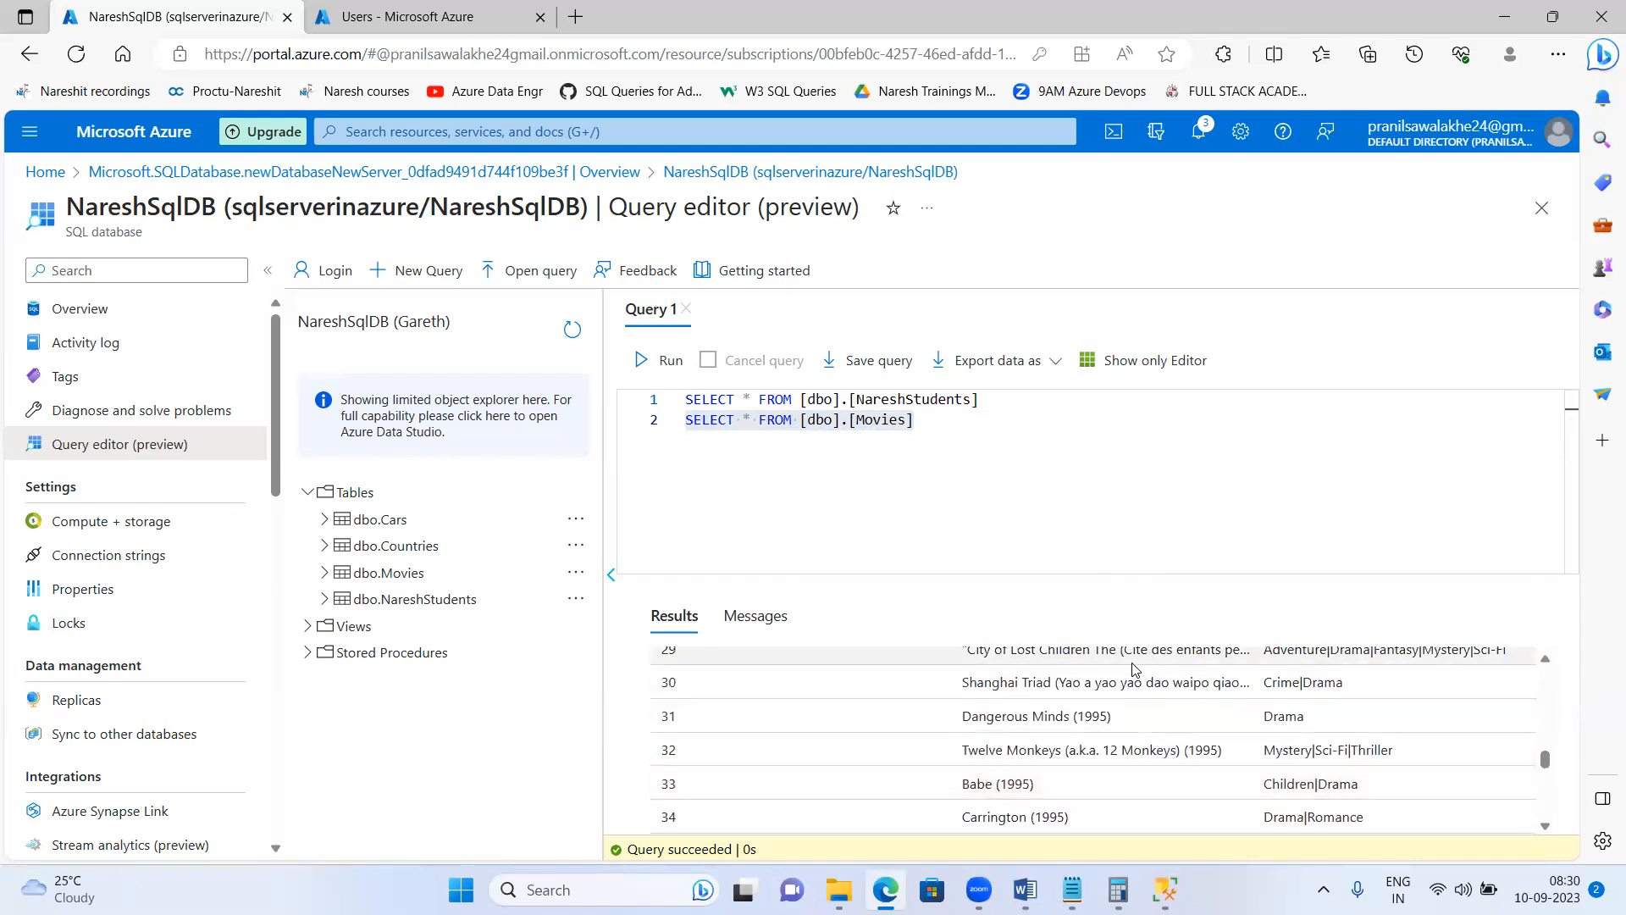
click(915, 419)
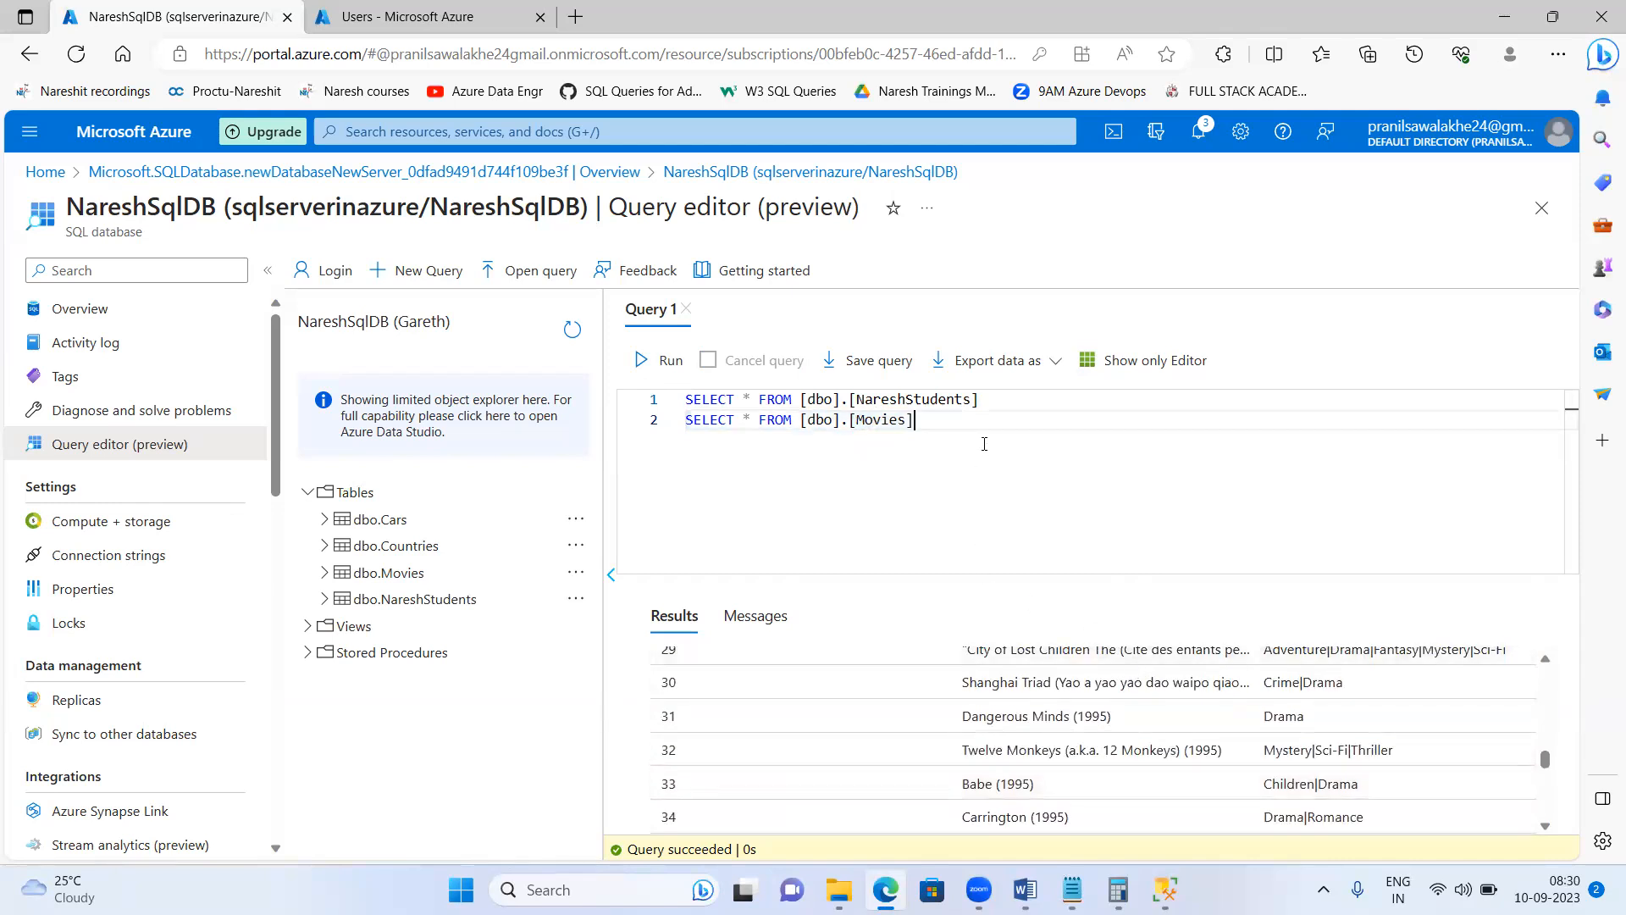
Switch to the Word study material and look over the database backup notes and the attached sample SQL files.
click(1025, 890)
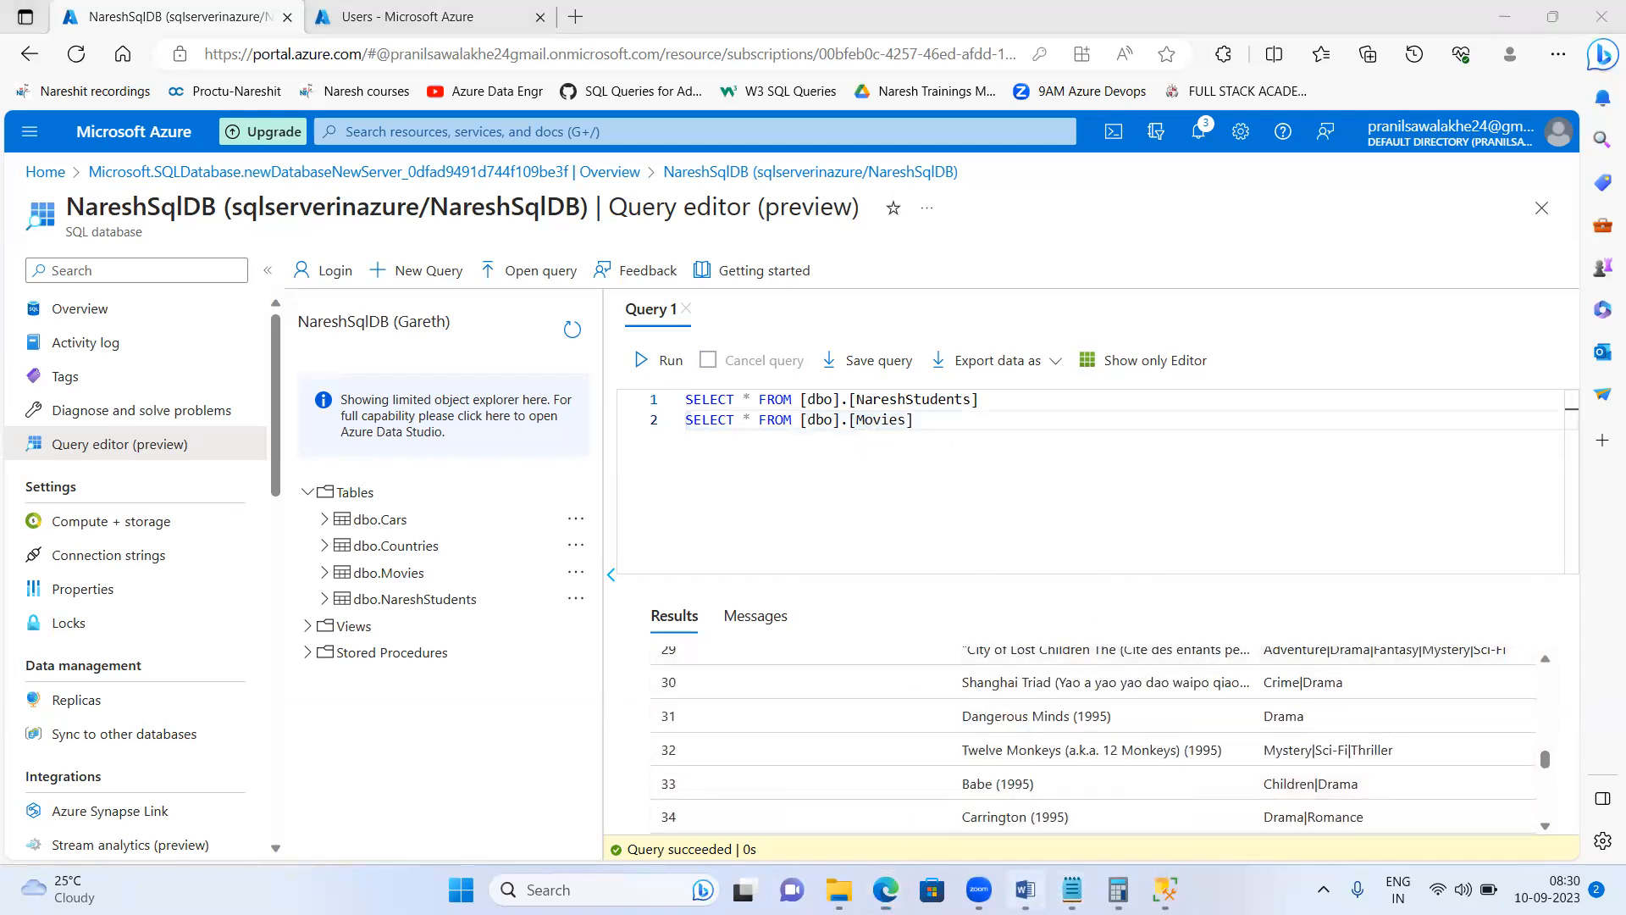
scroll(676, 603, down, 1)
scroll(678, 598, up, 5)
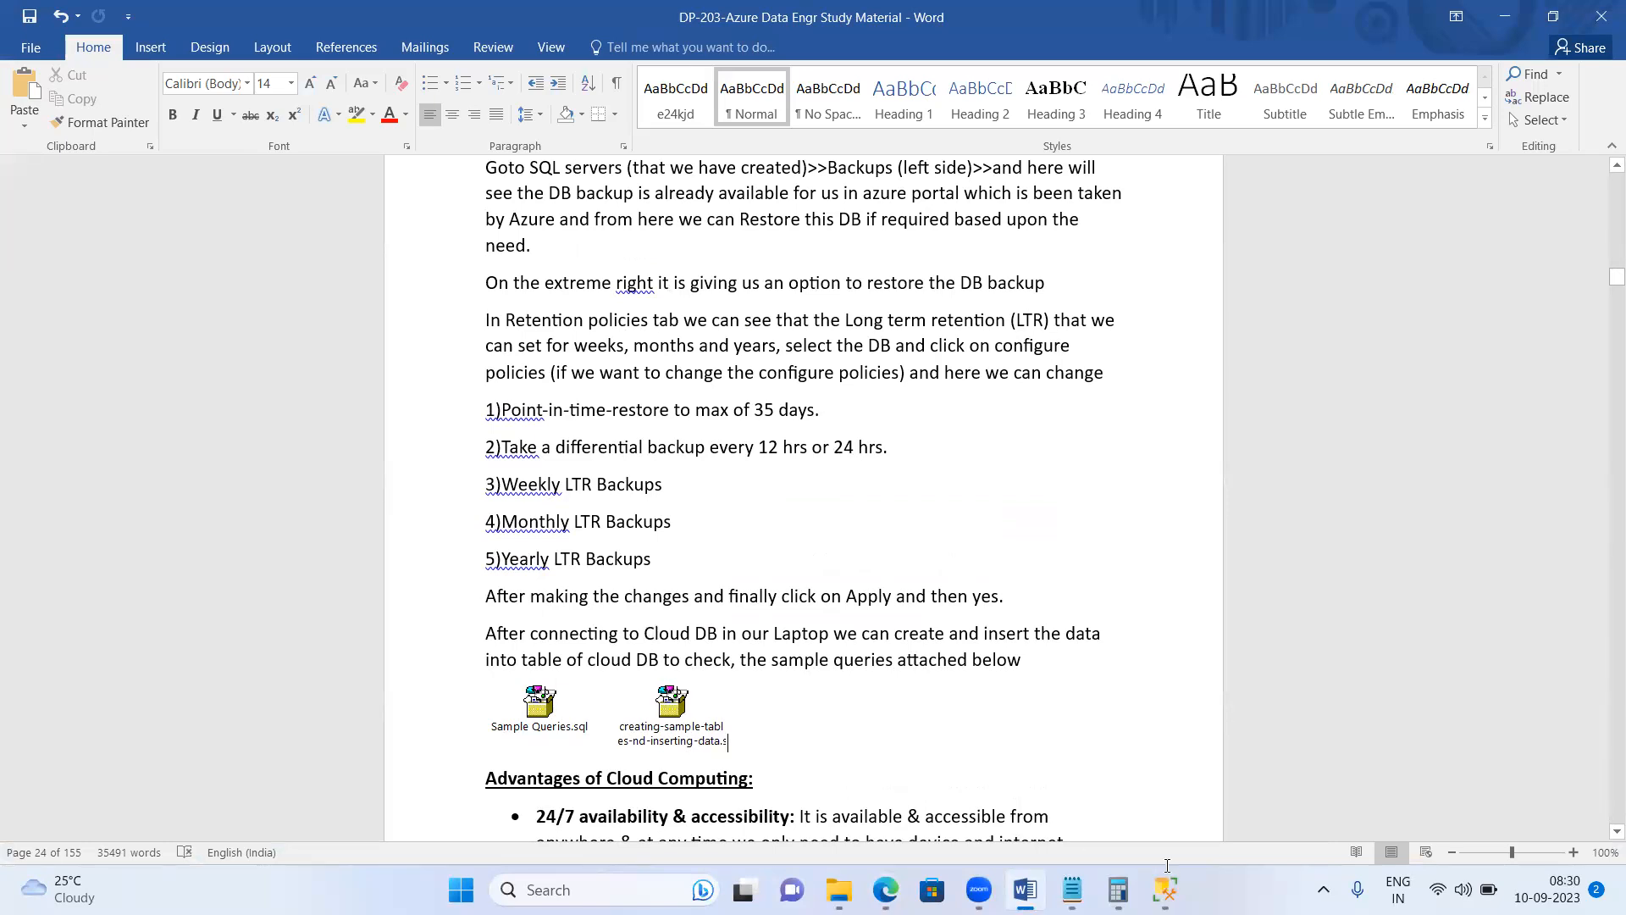
Switch to SQL Server Management Studio and collapse both the local and the Azure server in Object Explorer.
key(alt+Tab)
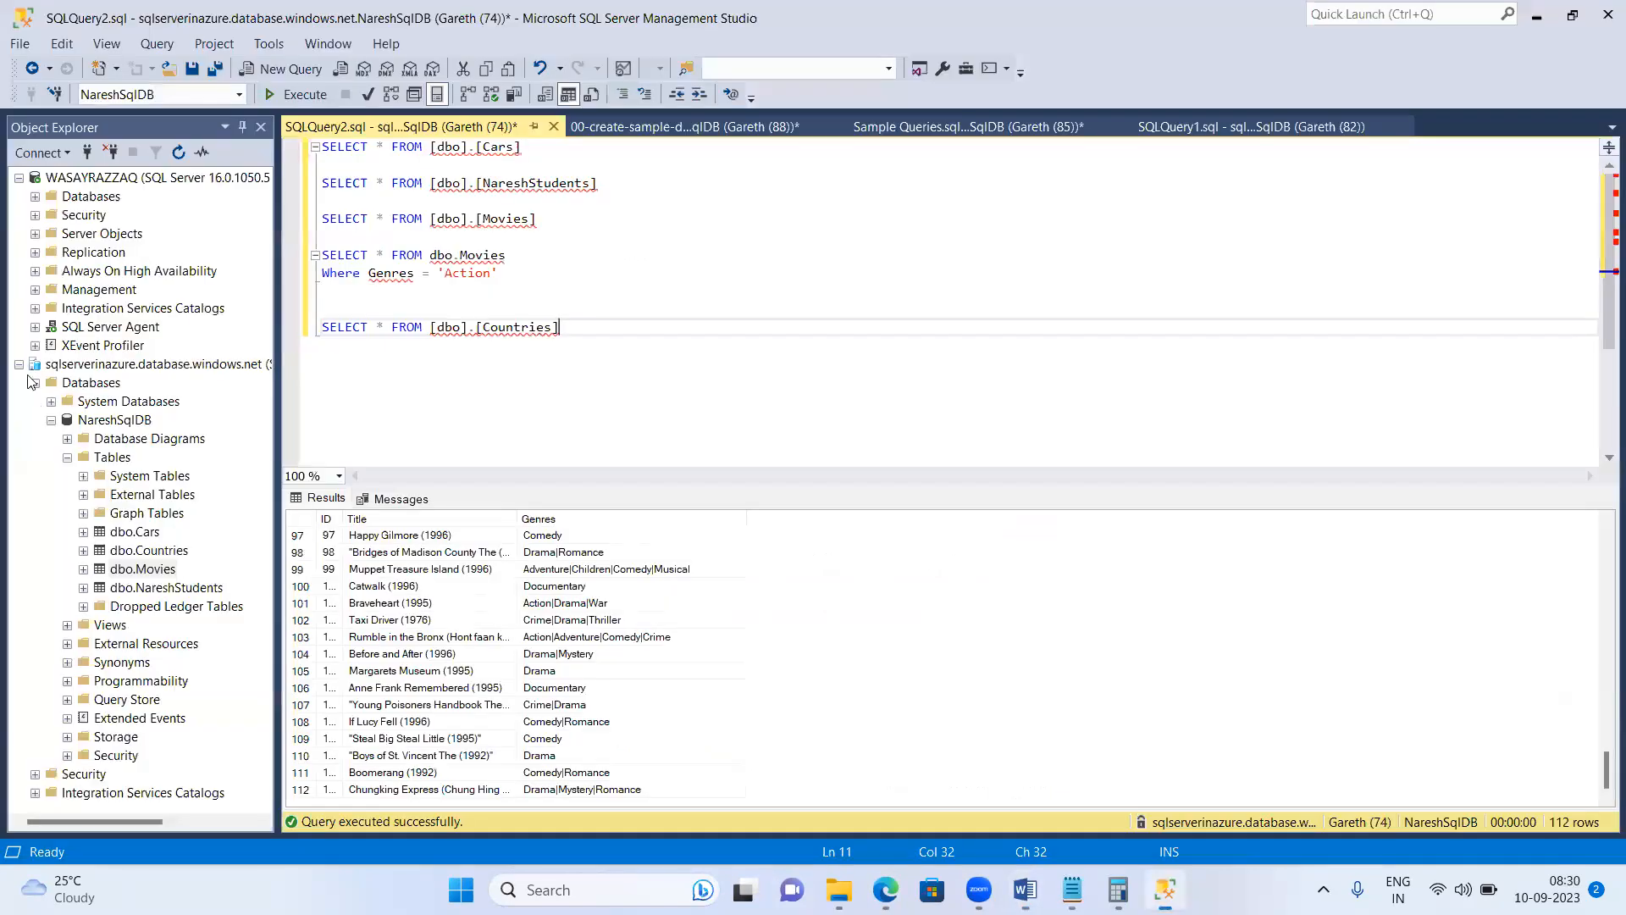
click(18, 365)
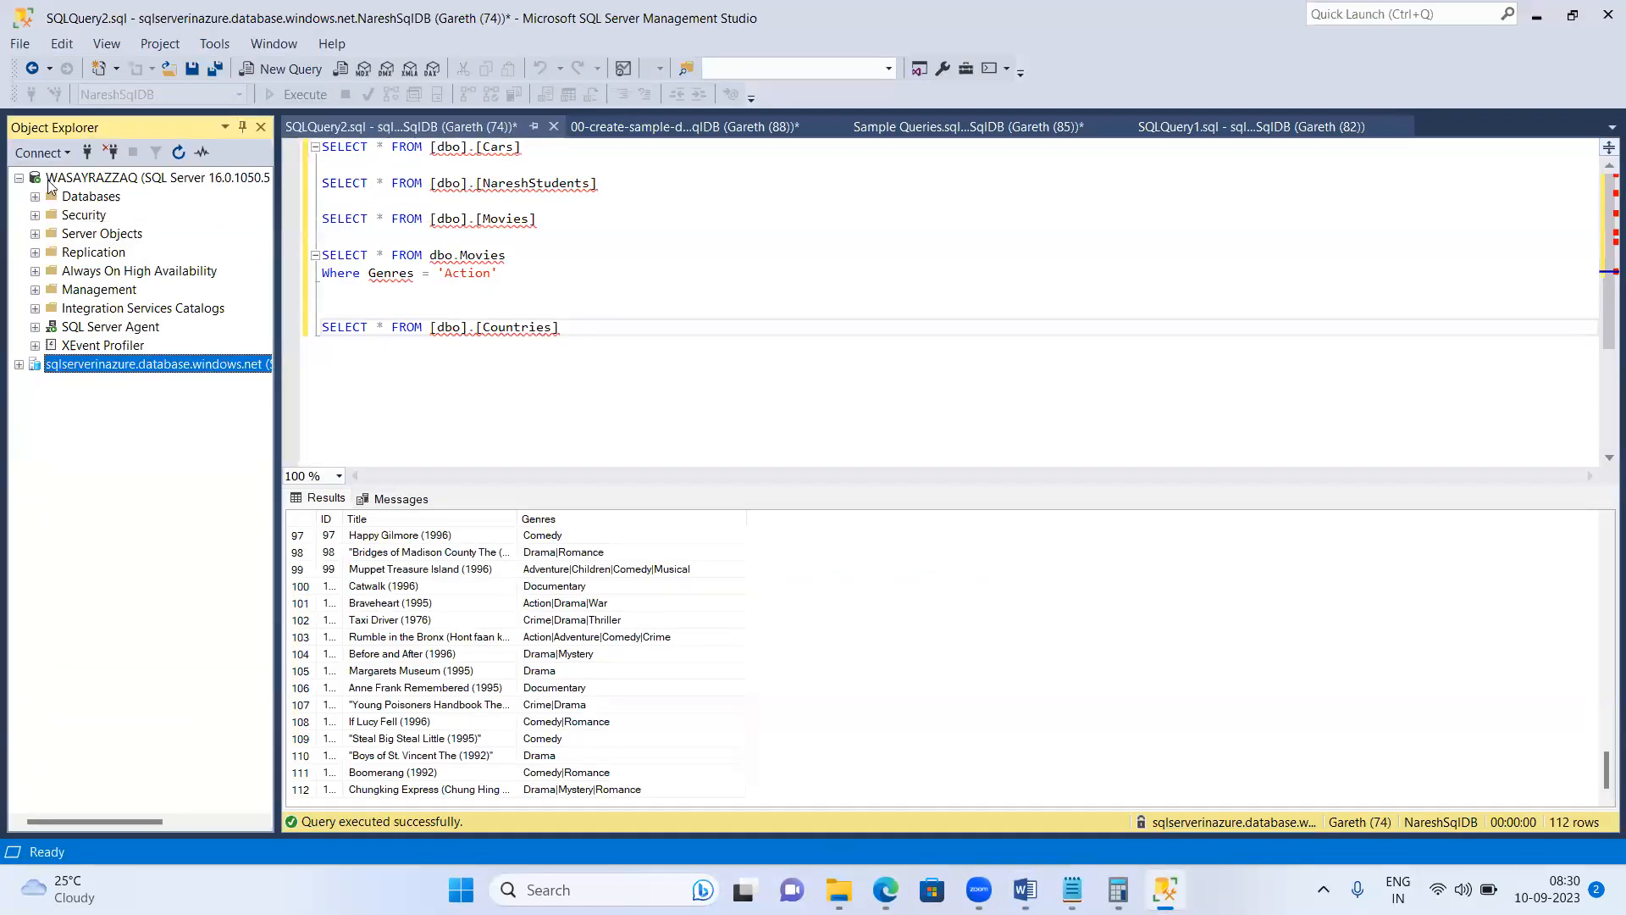
click(18, 179)
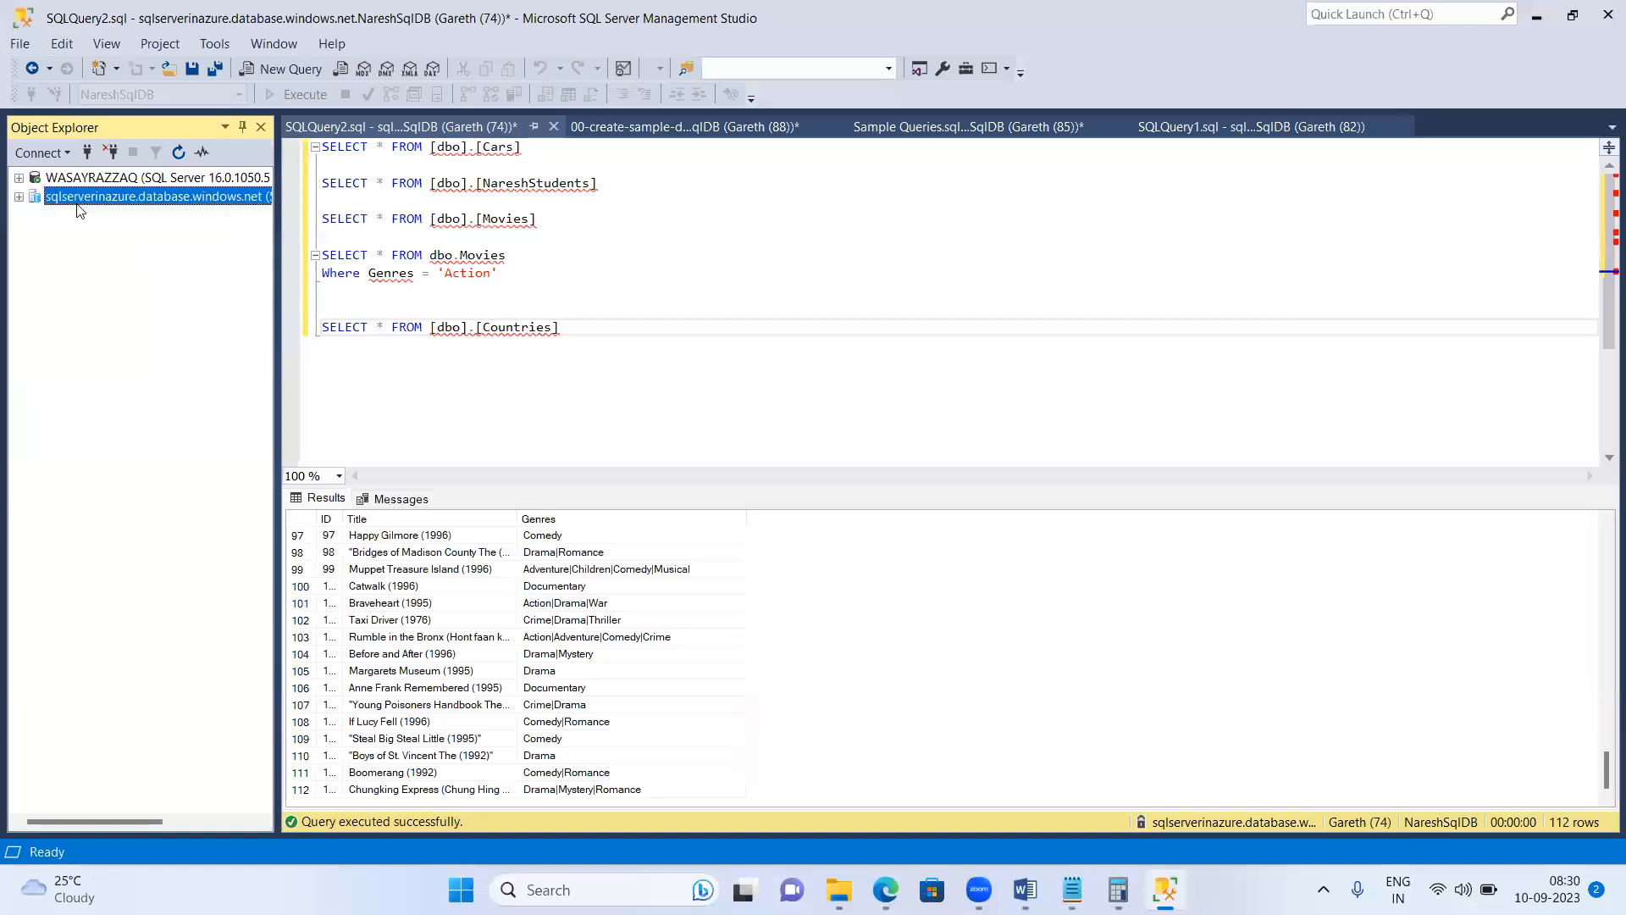
click(83, 181)
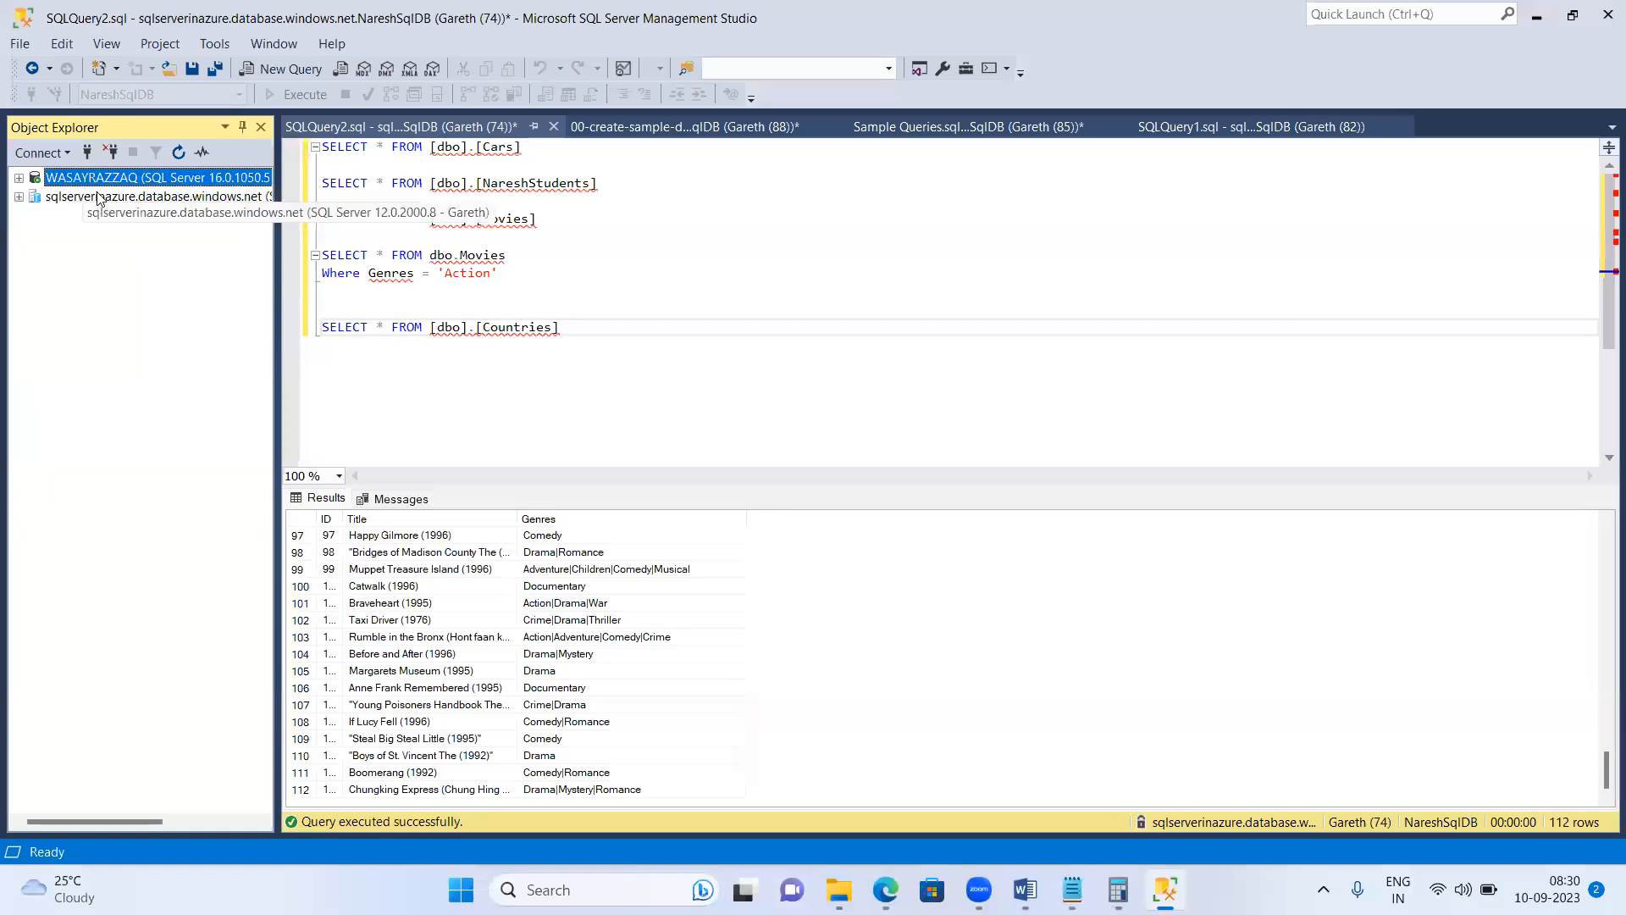
Expand the local server's Databases folder and look over the databases it holds.
click(16, 179)
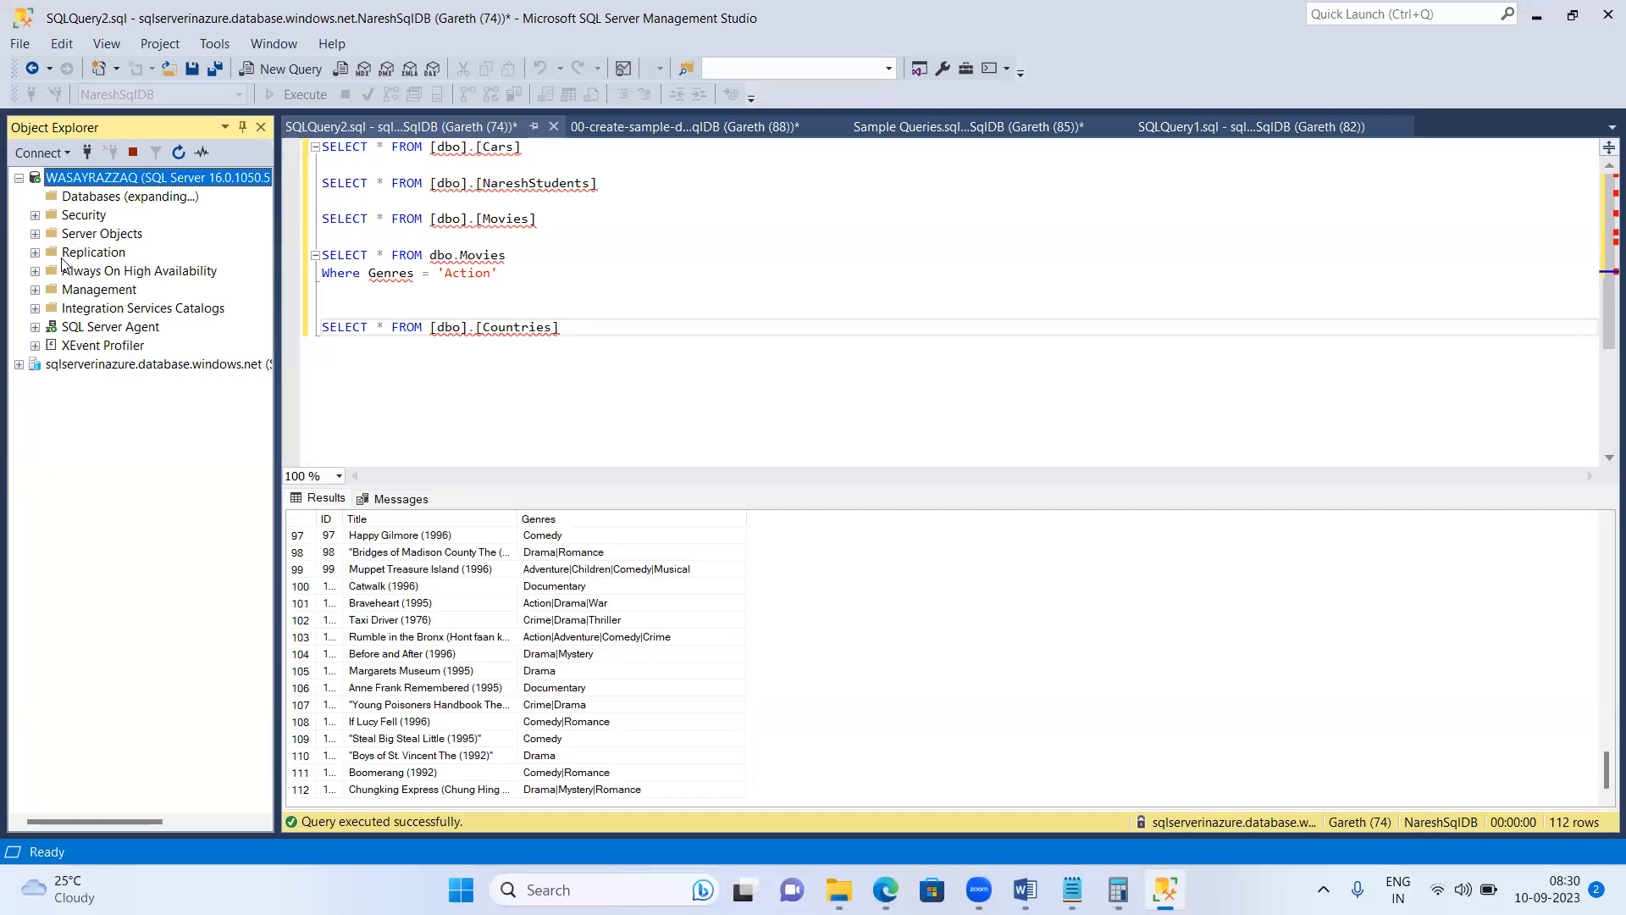
click(35, 196)
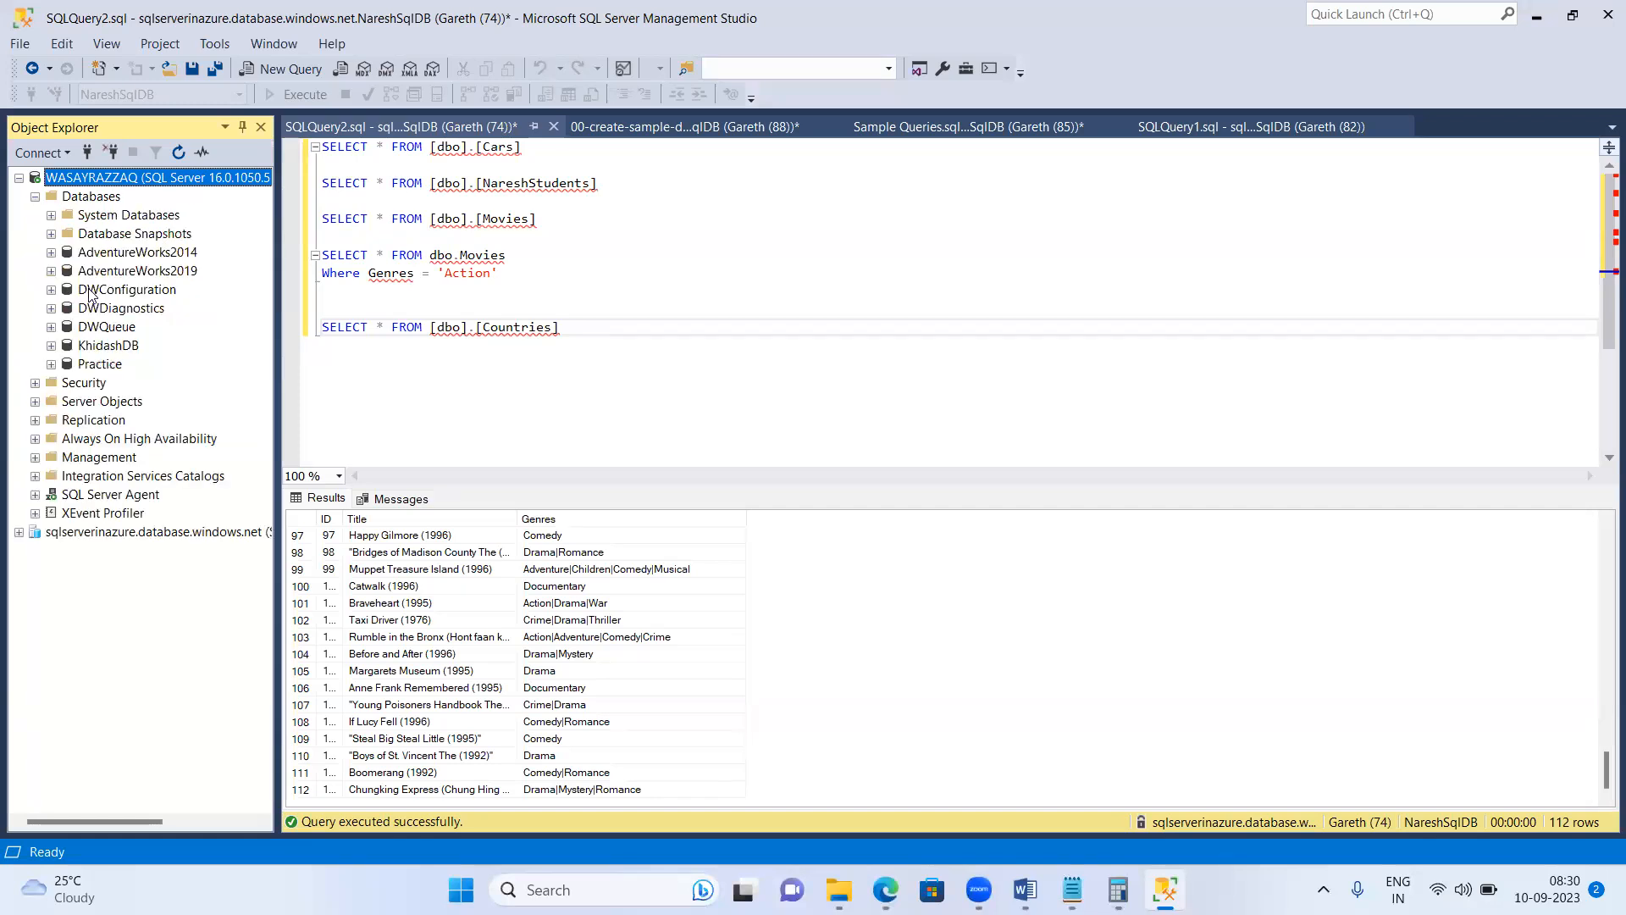
click(169, 254)
key(Down)
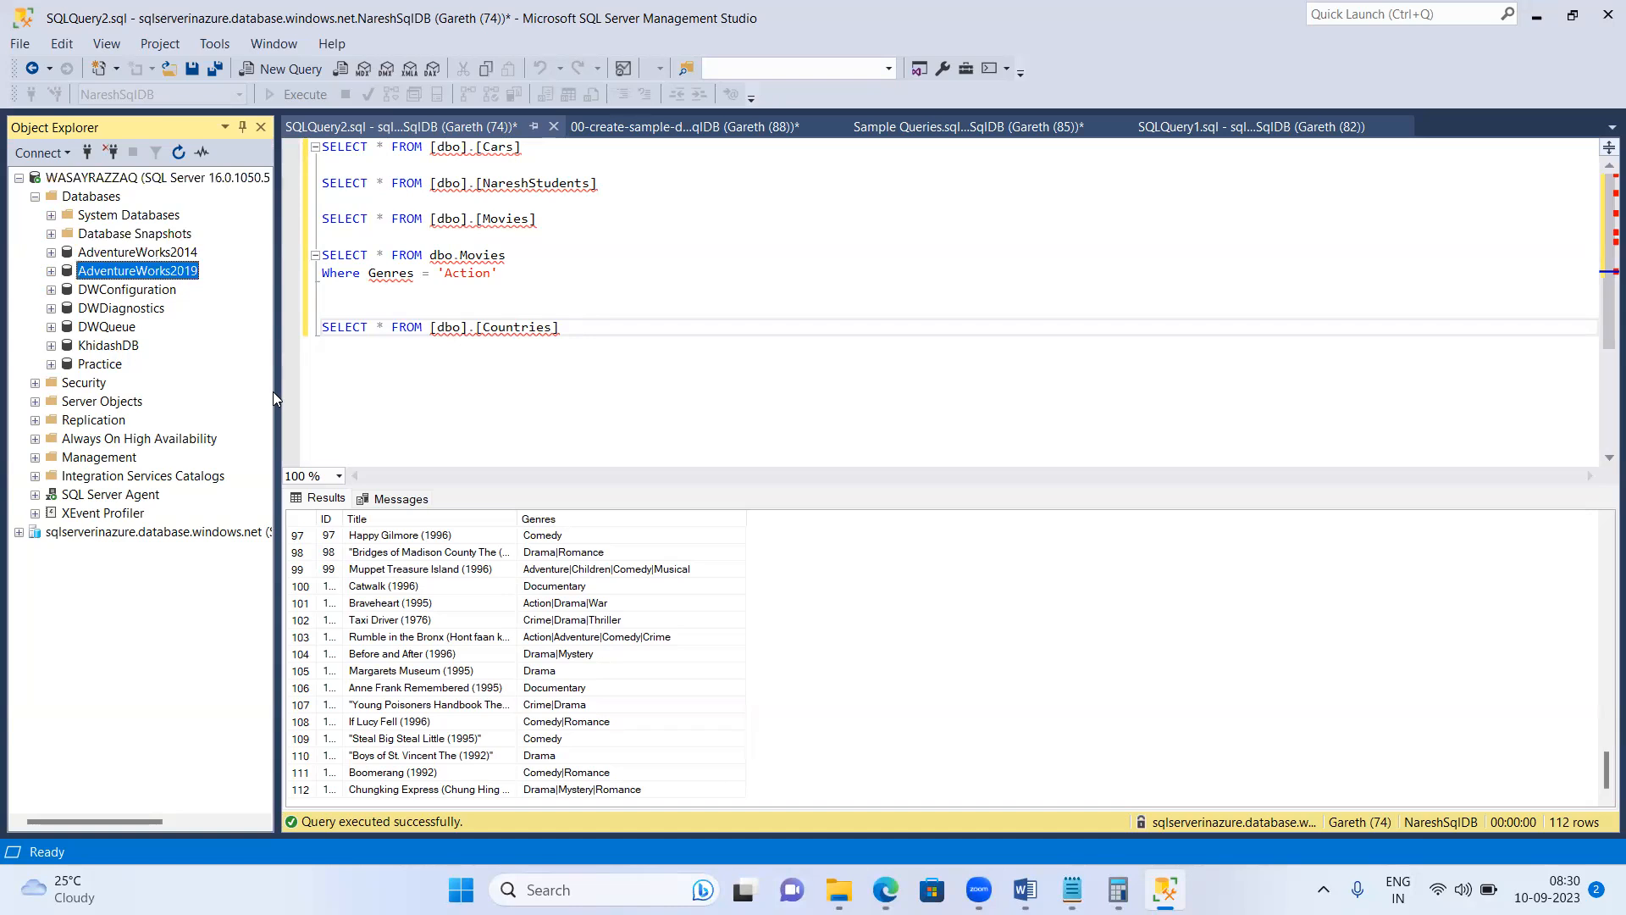
click(94, 366)
click(101, 328)
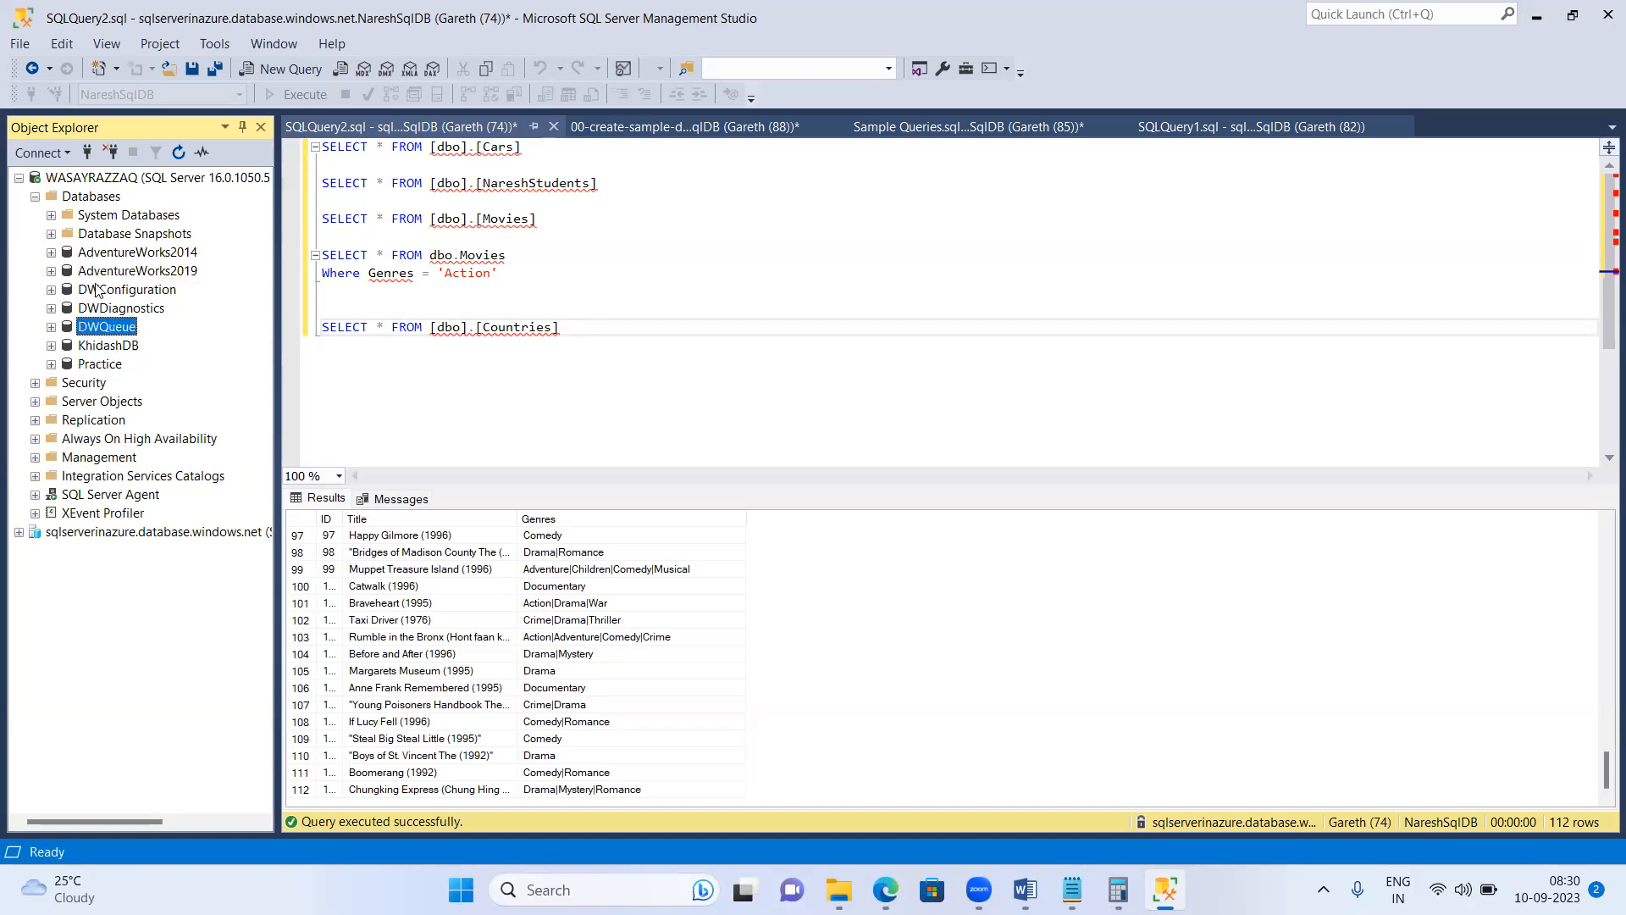
Expand the sqlserverinazure server and collapse its Tables folder and the NareshSqlDB database.
click(19, 532)
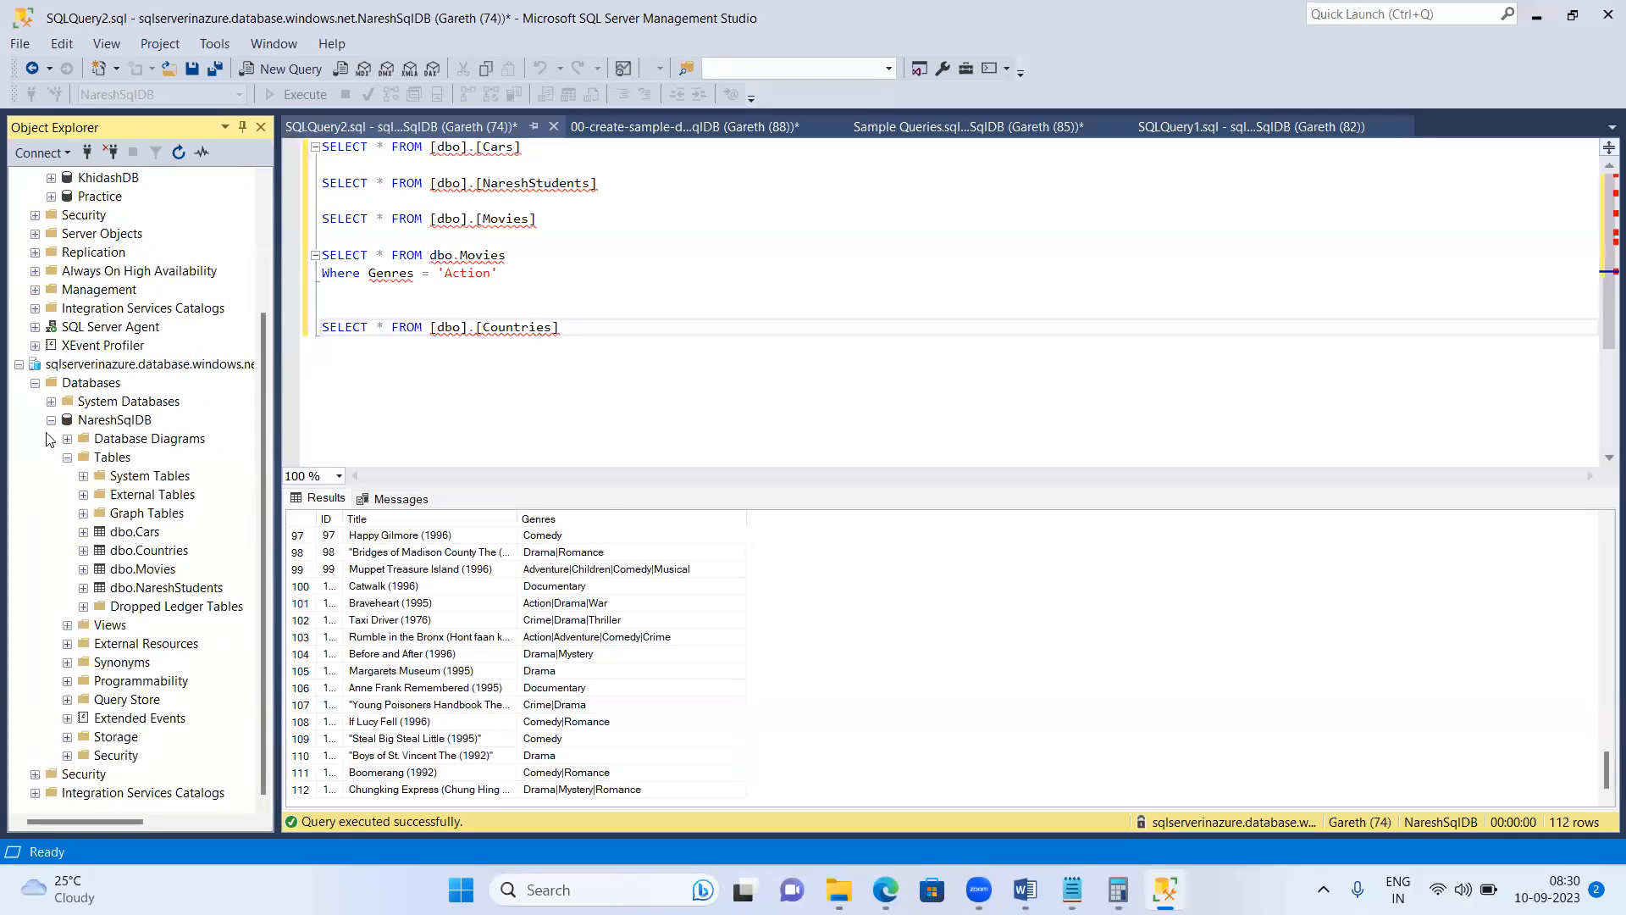
click(67, 456)
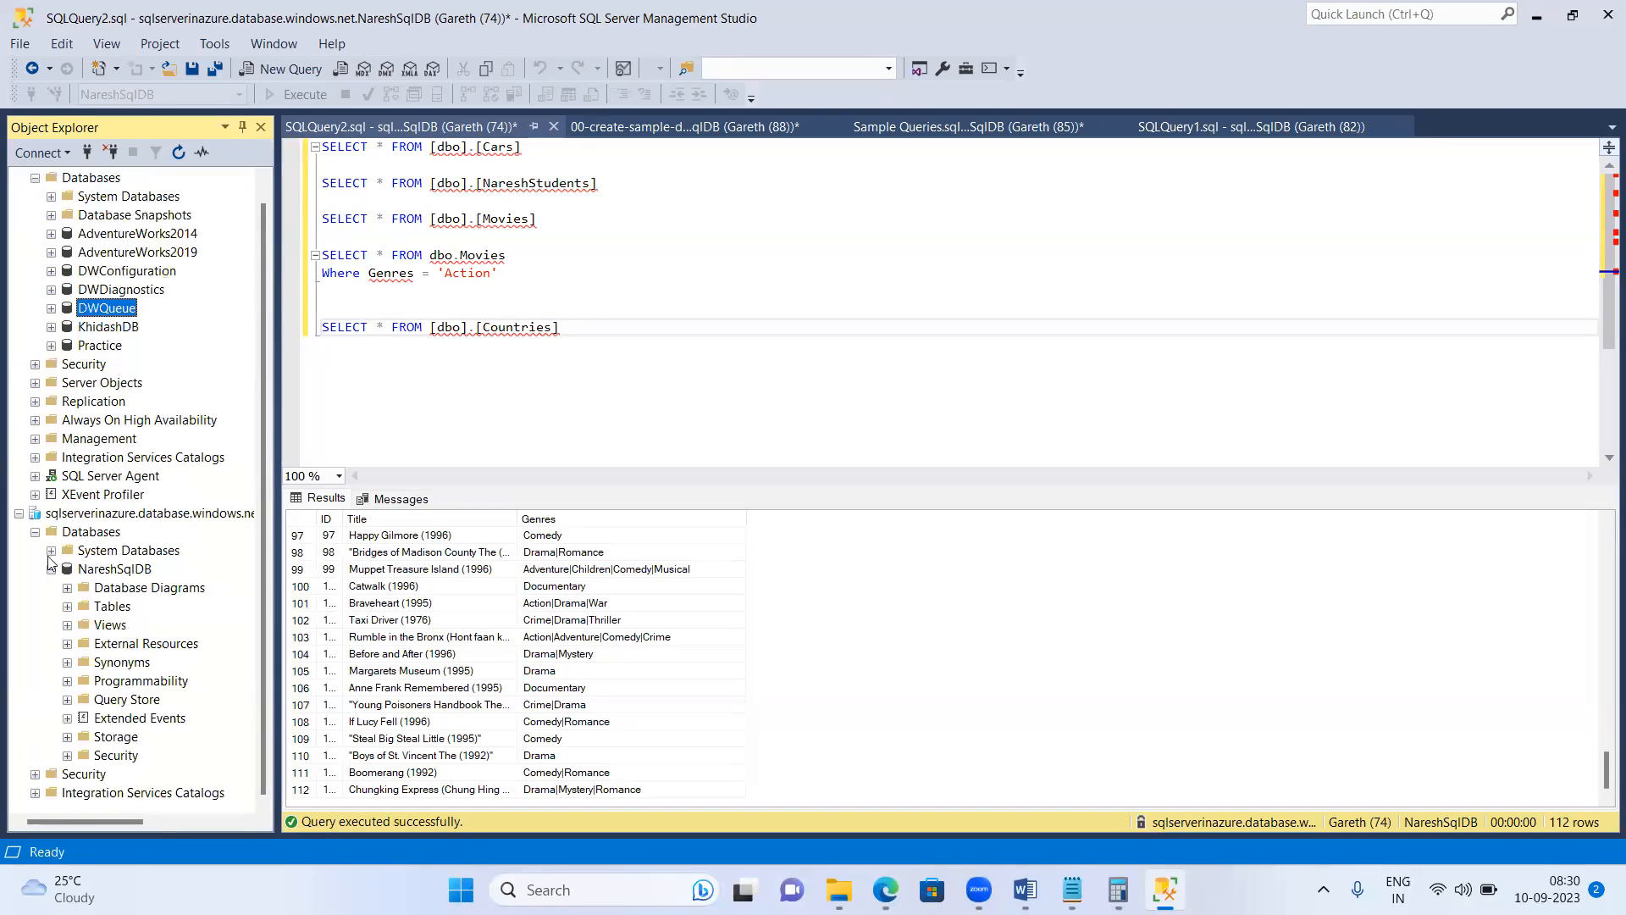
click(50, 569)
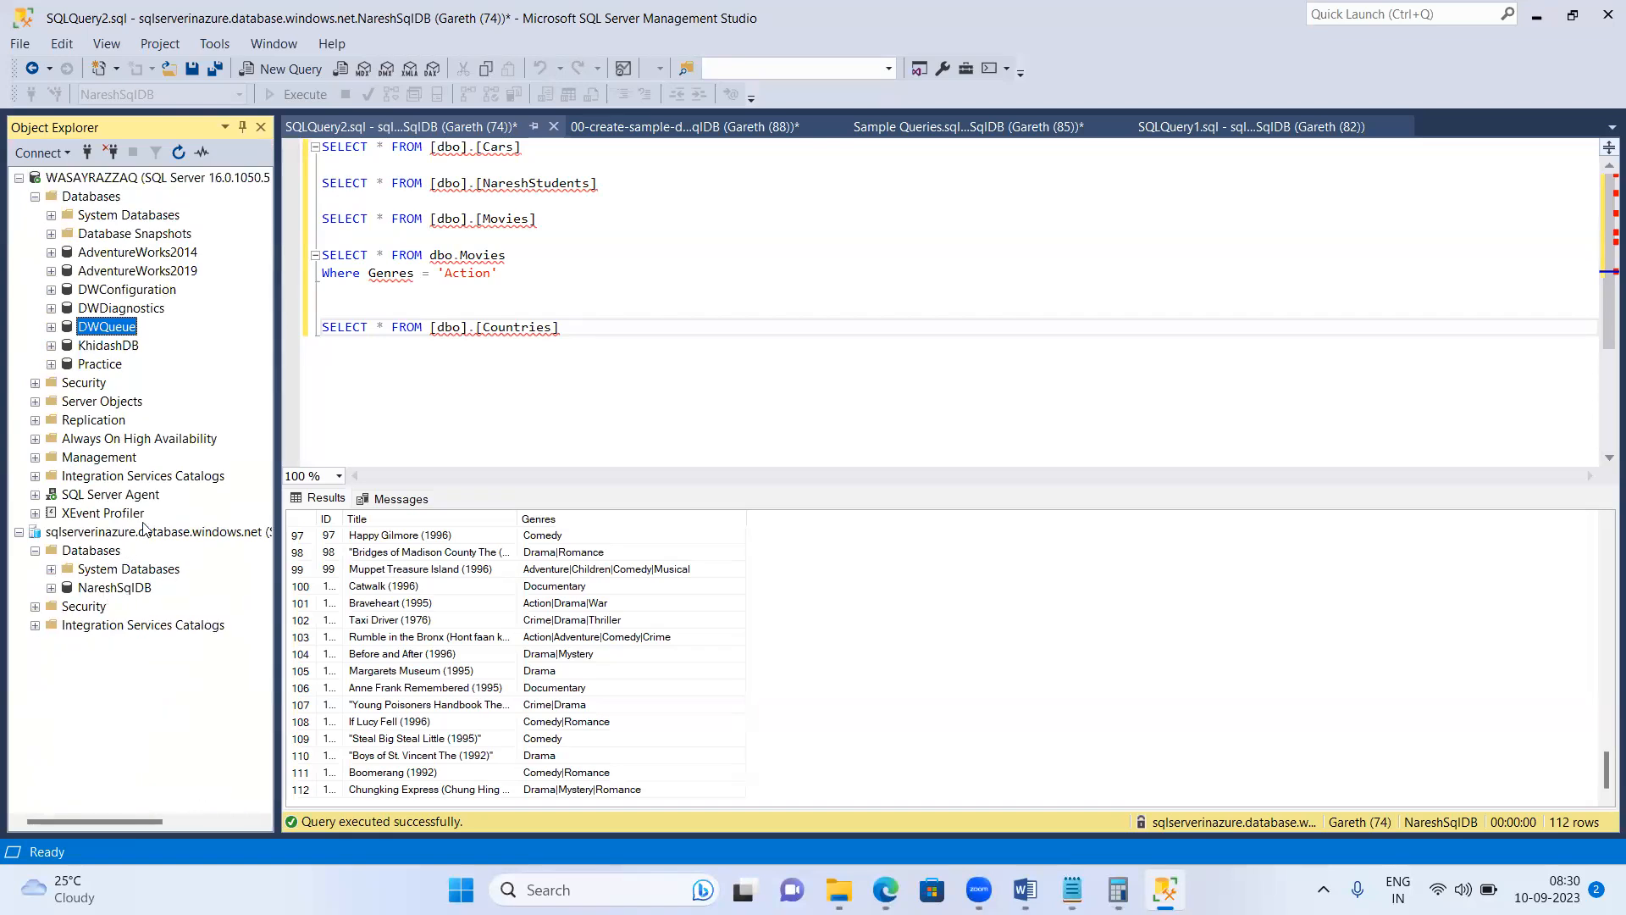
Switch to the Word study material and view the start of the Advantages of Cloud Computing section.
click(1145, 291)
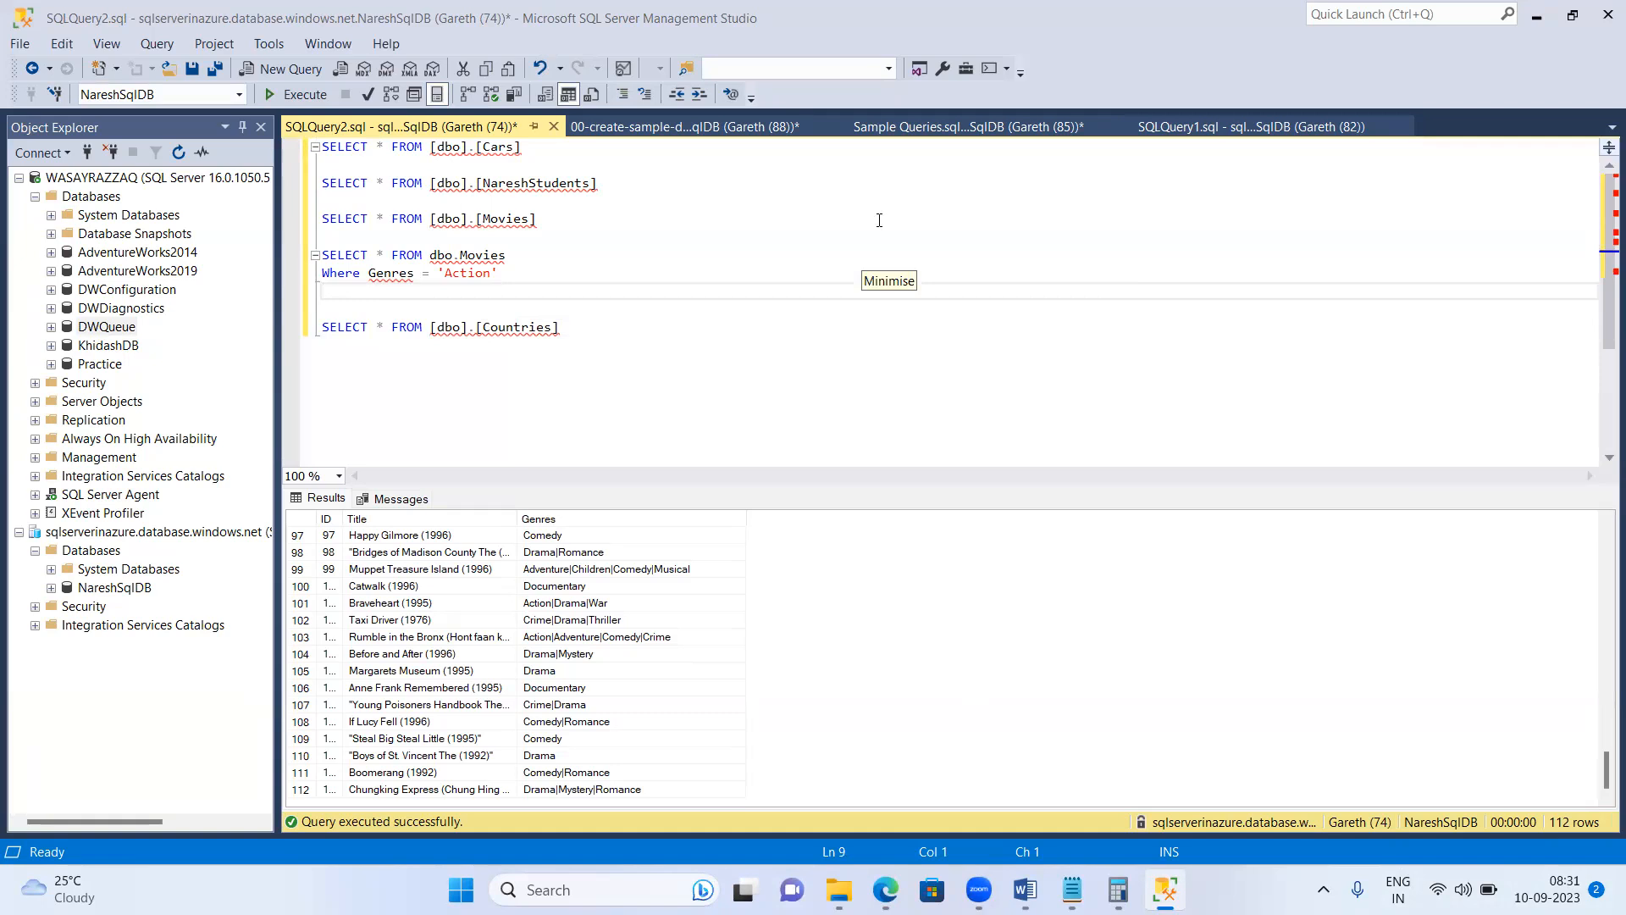
click(561, 364)
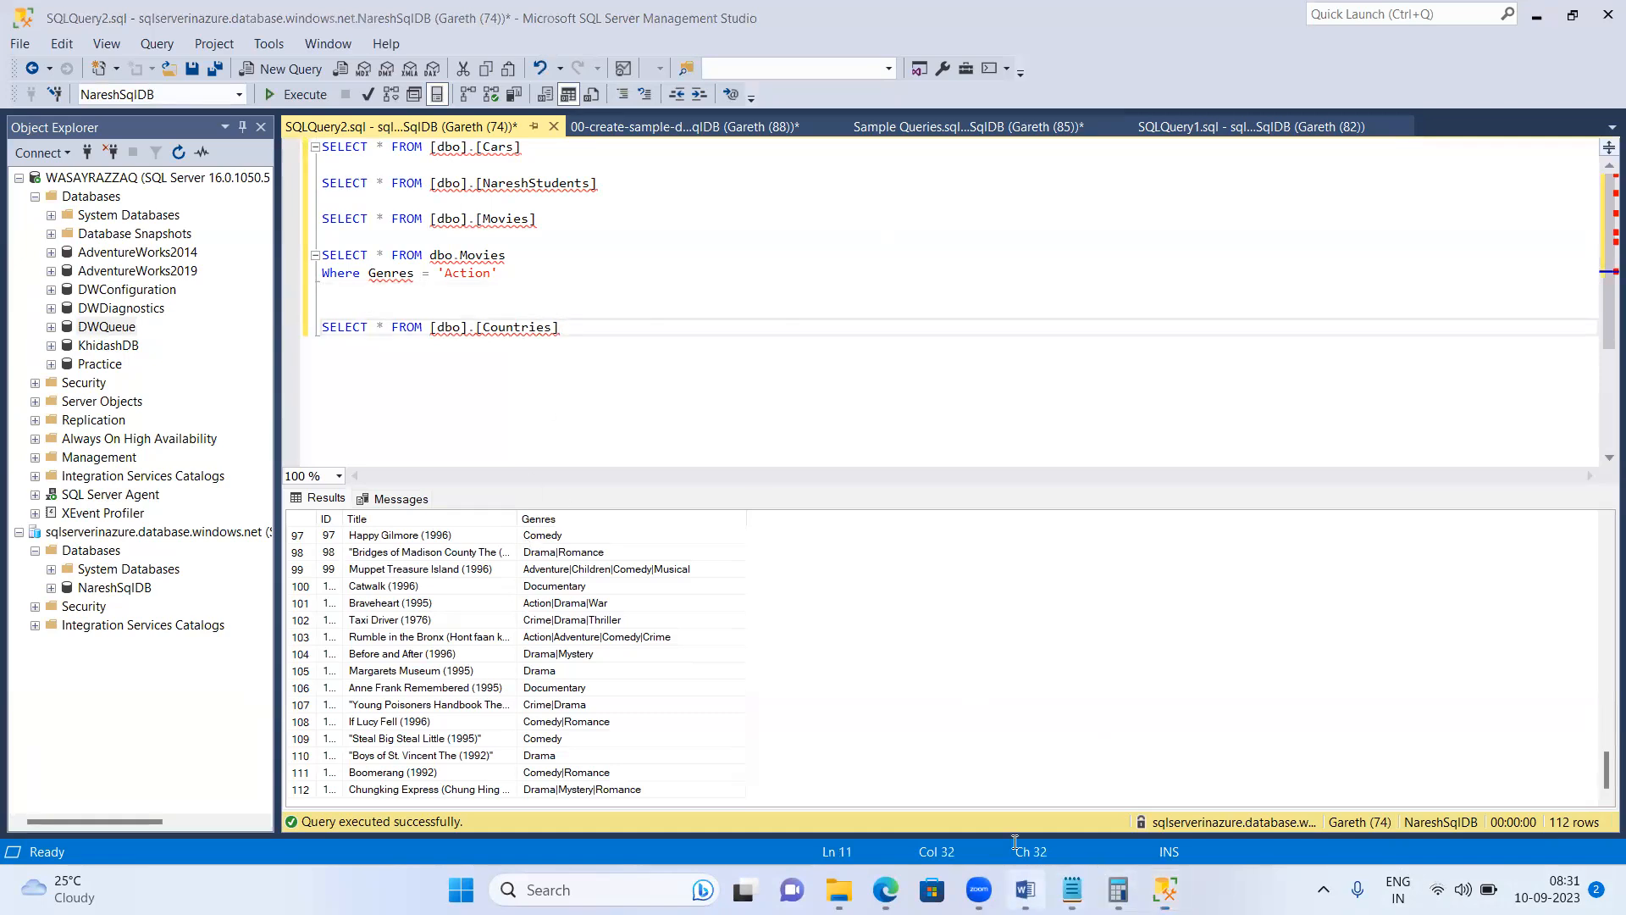
click(1025, 889)
scroll(714, 581, down, 5)
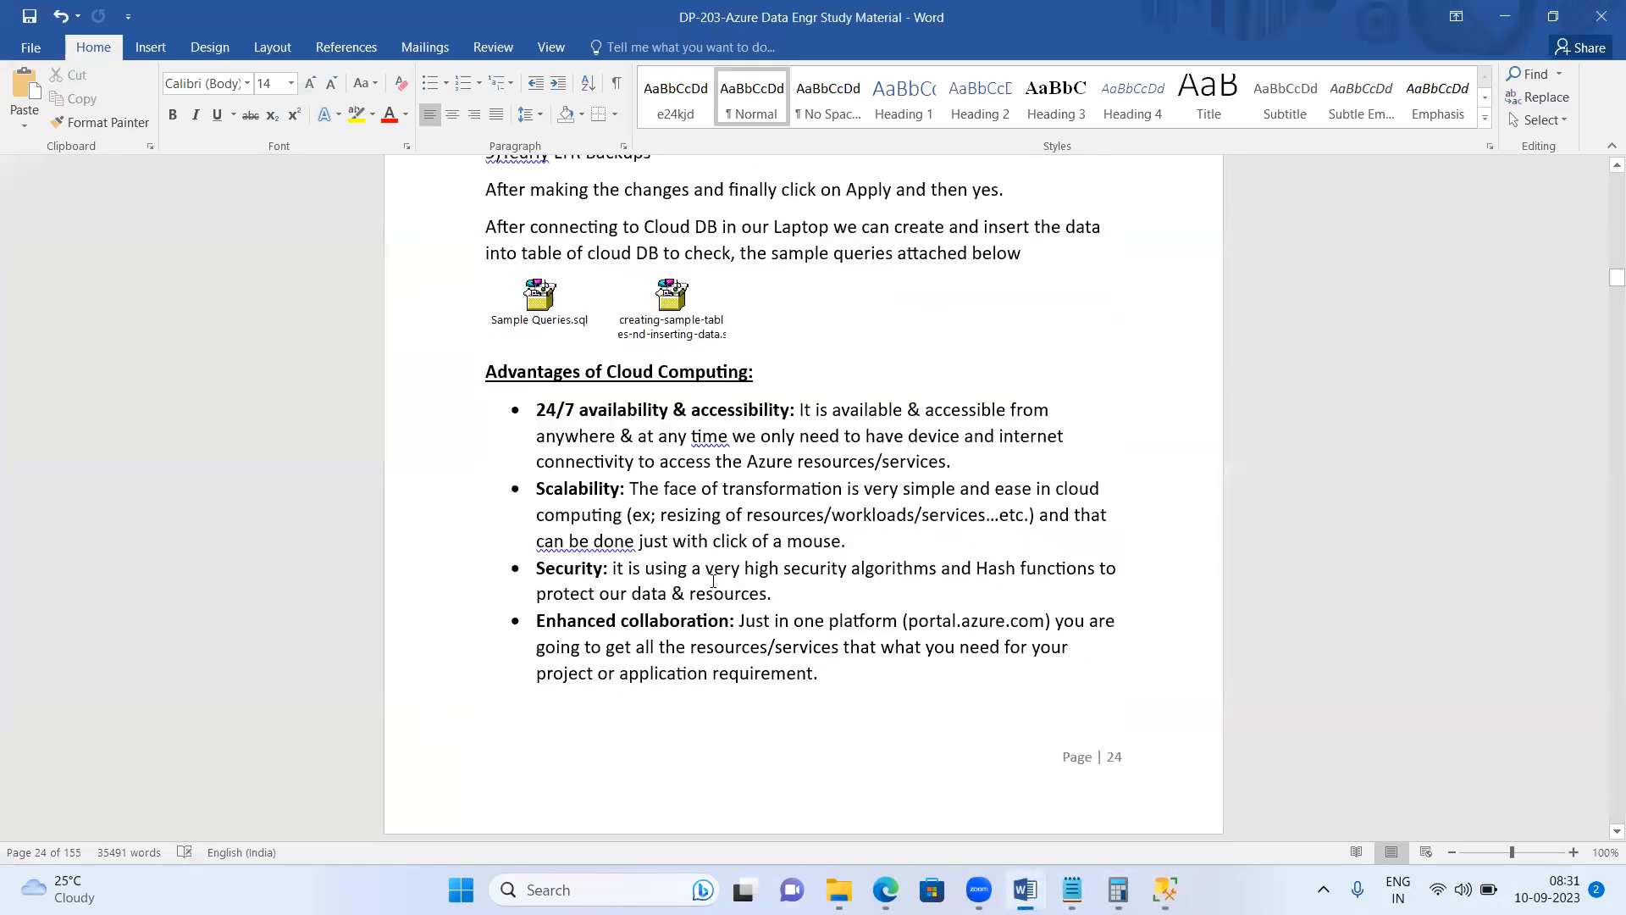
Return to SQL Server Management Studio and look back through the Movies query results up to the first rows.
click(1165, 889)
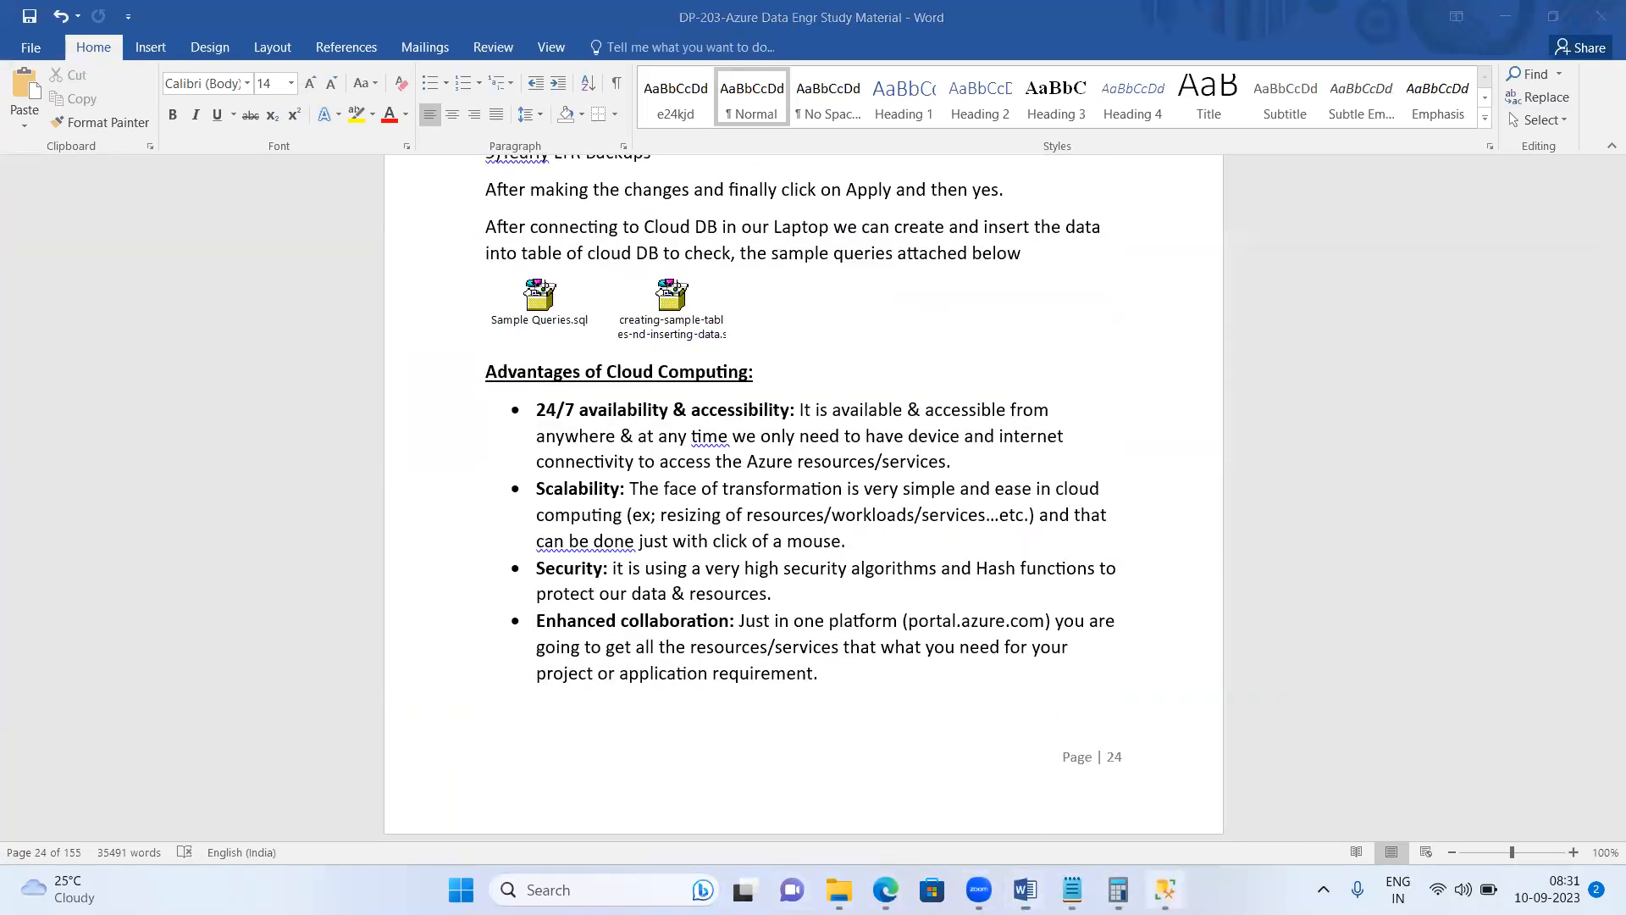
drag(581, 704, 563, 721)
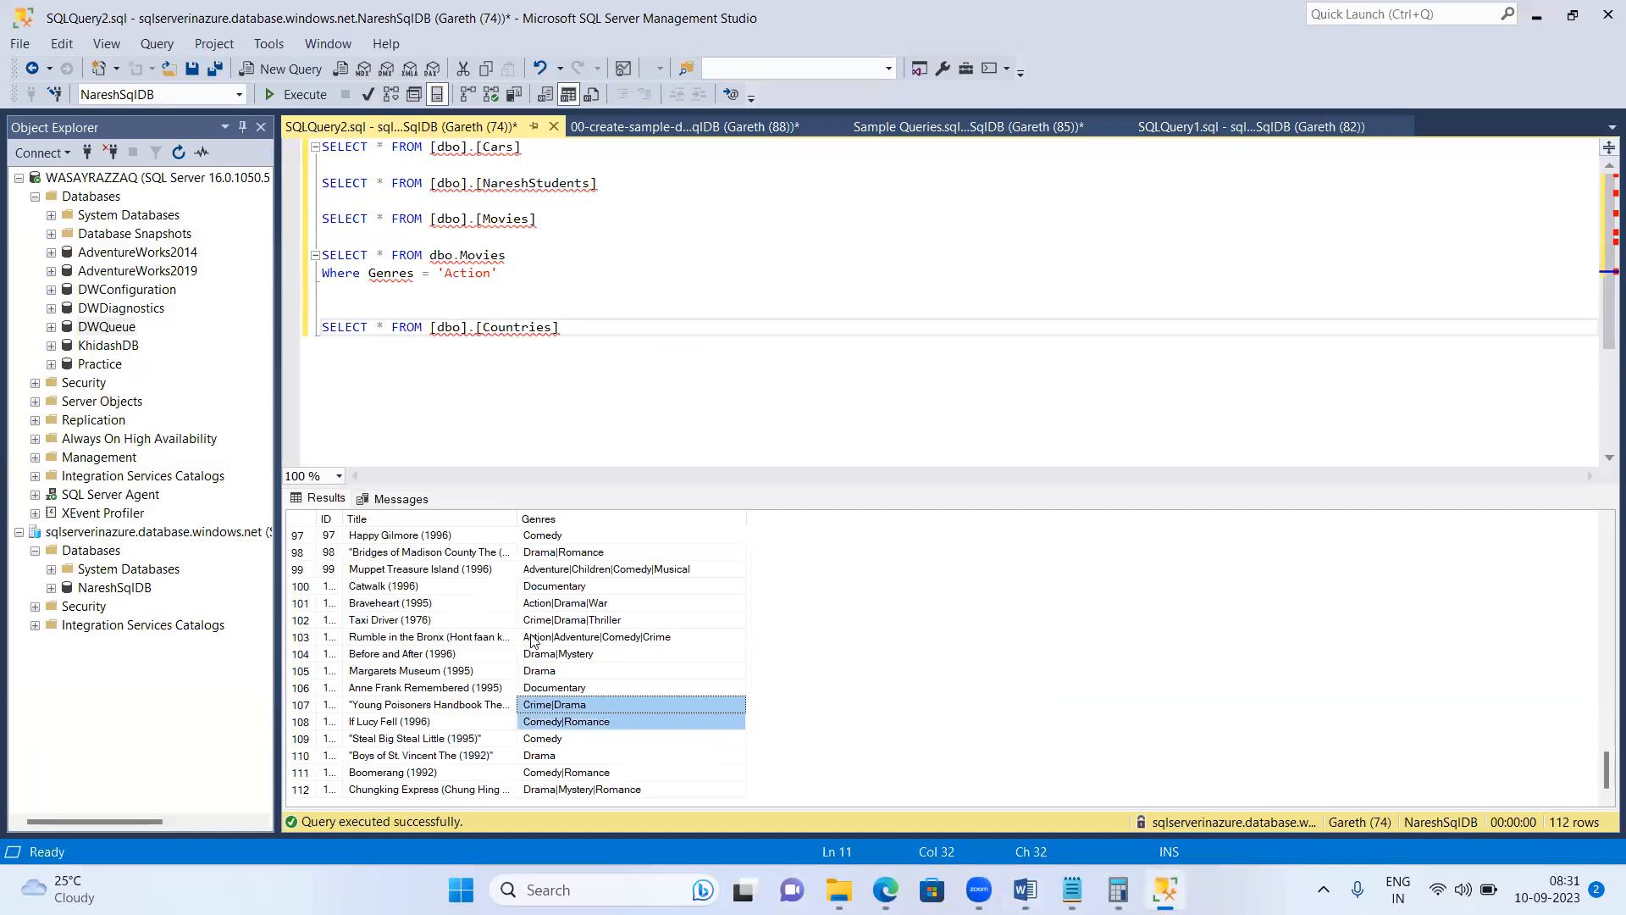
scroll(533, 641, up, 20)
scroll(514, 660, up, 9)
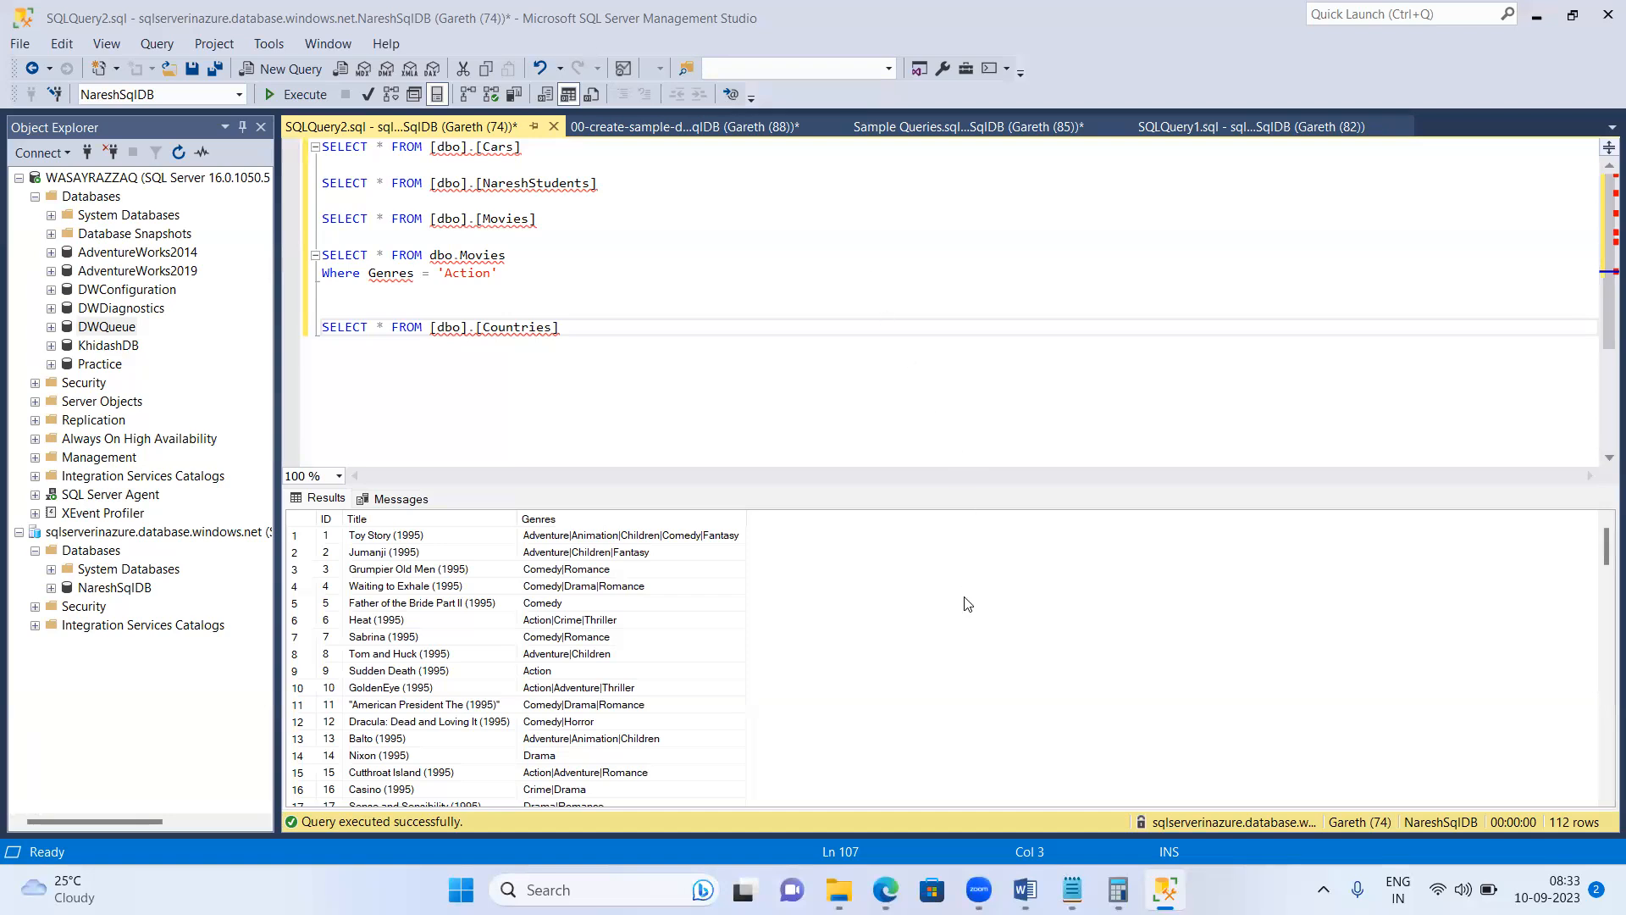
Switch to the Word study material and read through the general and the Azure-specific advantages of cloud computing.
click(1021, 882)
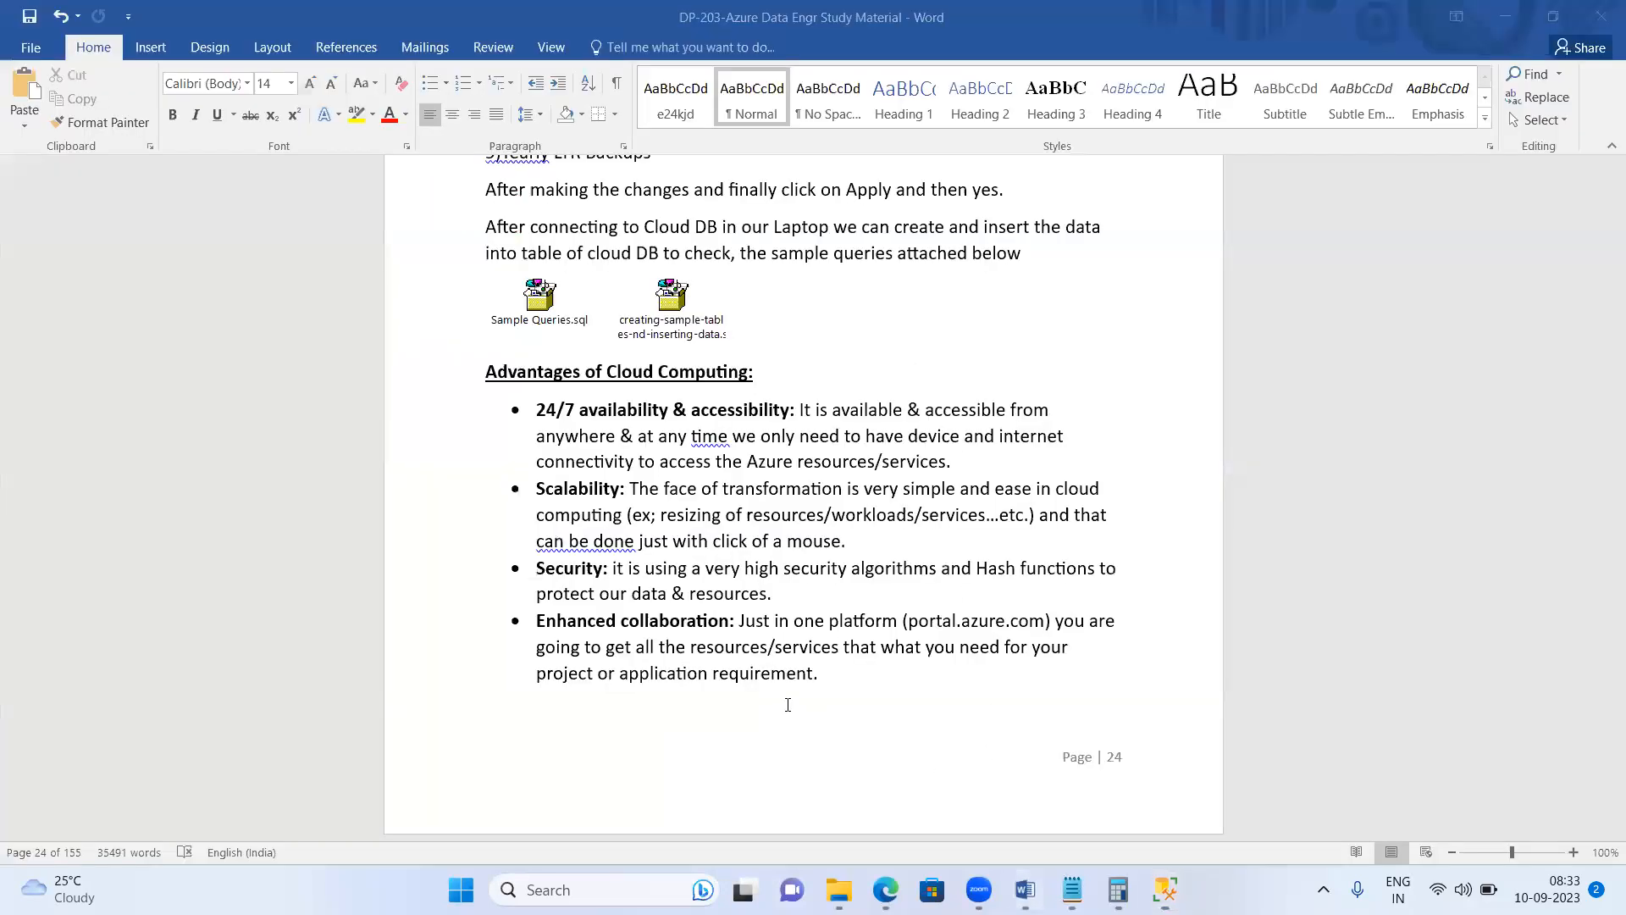
scroll(779, 596, down, 3)
click(746, 472)
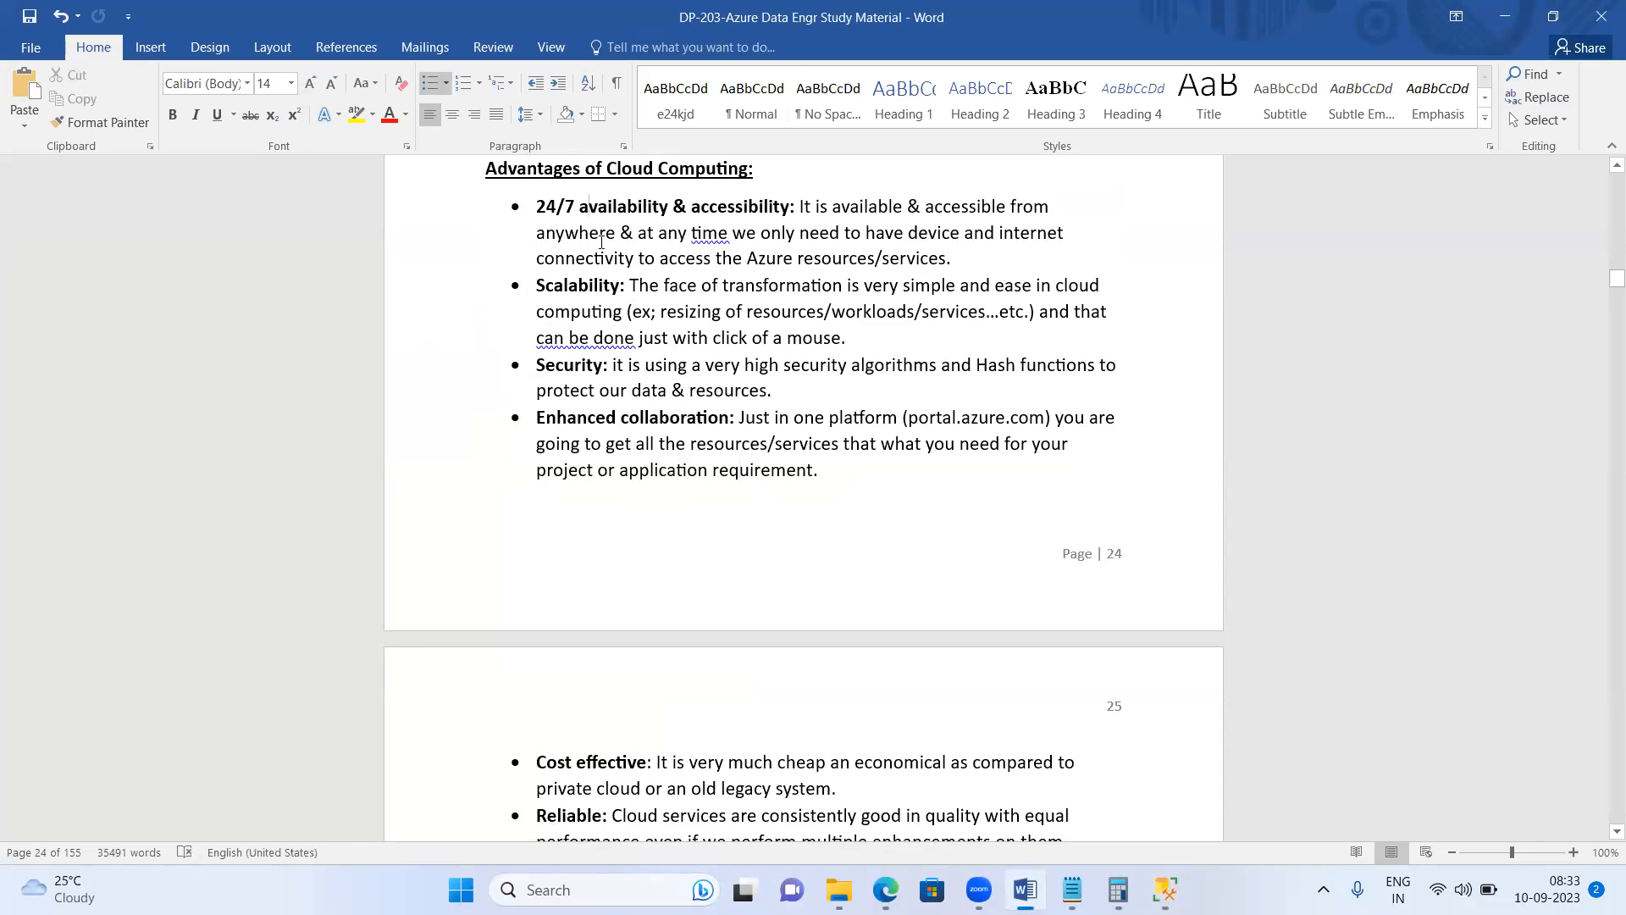
drag(590, 208, 629, 366)
click(630, 443)
click(611, 288)
scroll(601, 408, down, 8)
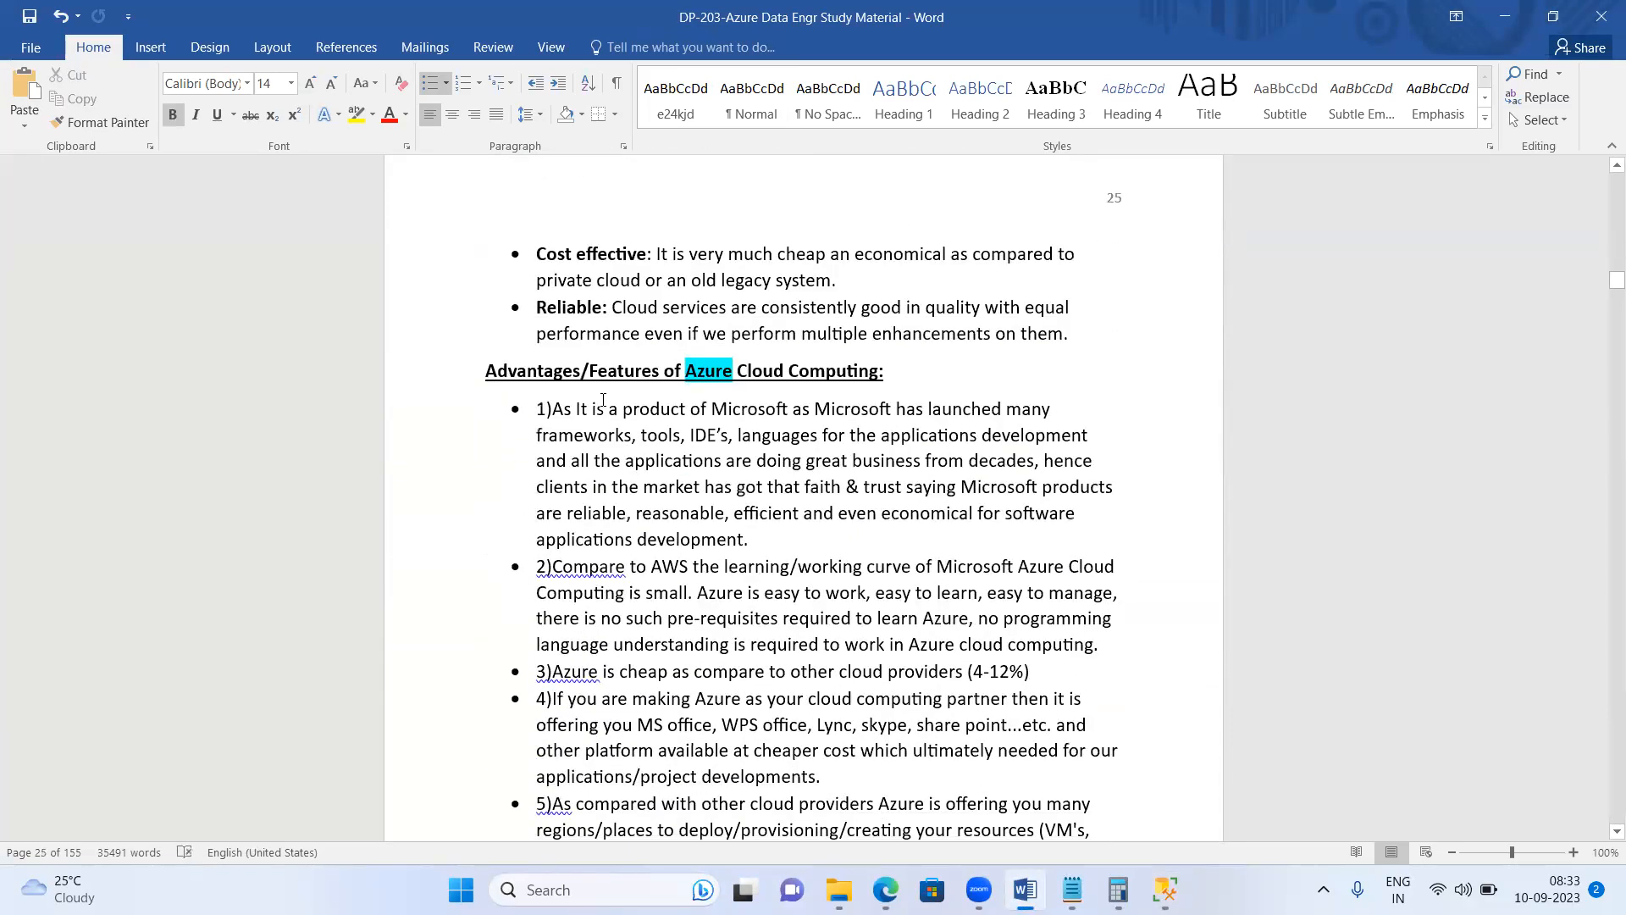
scroll(602, 400, down, 2)
drag(536, 338, 648, 572)
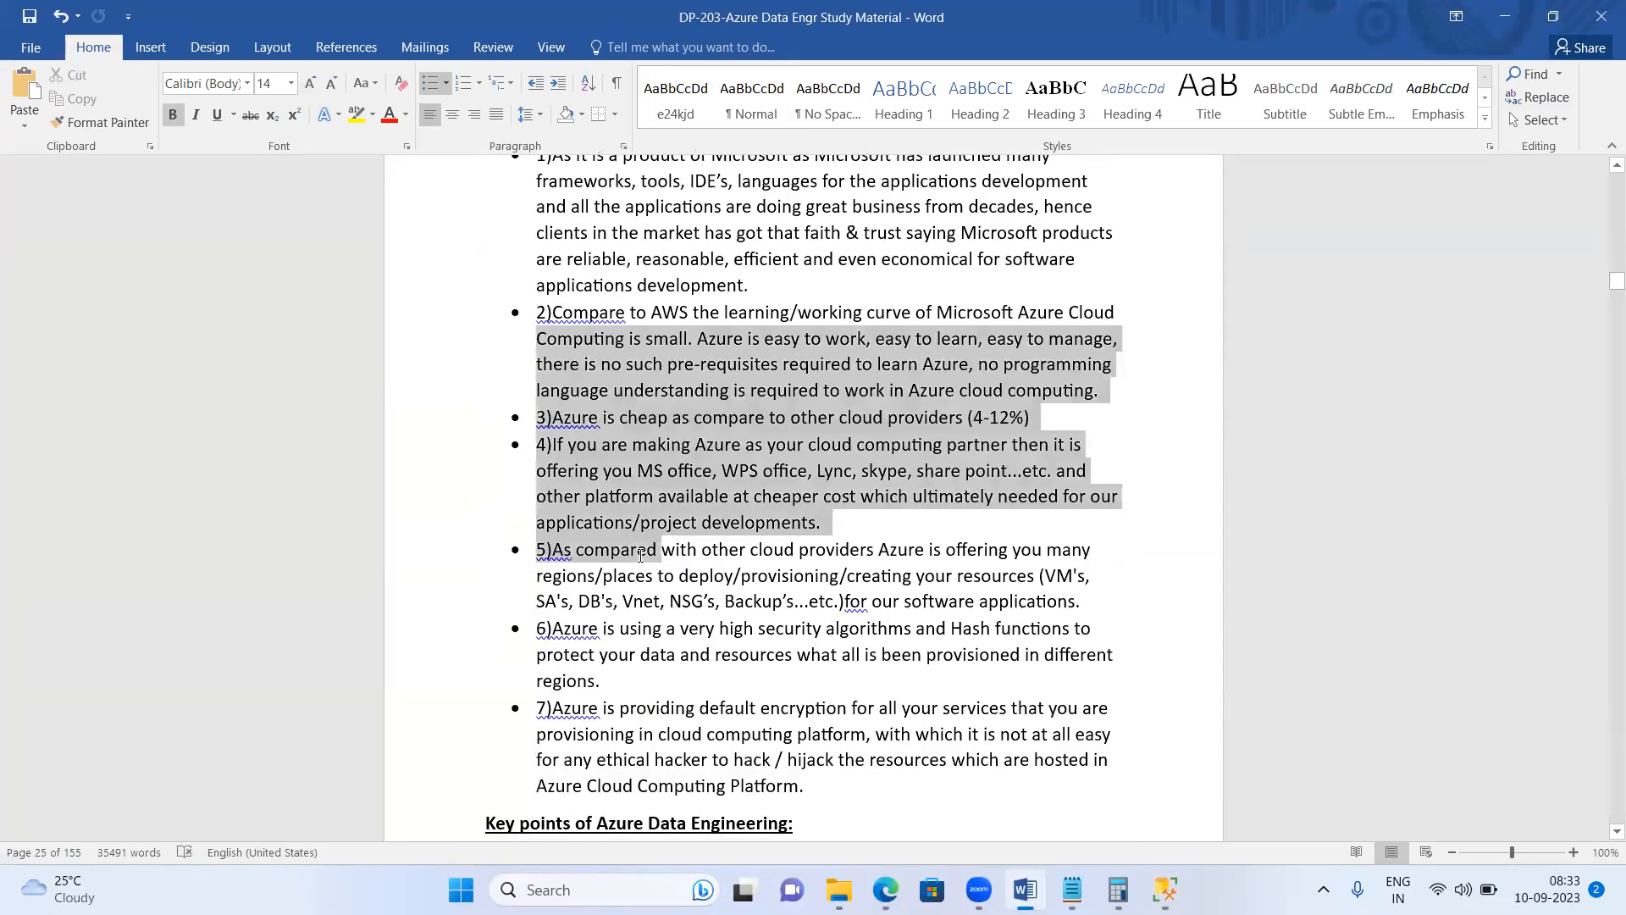
Read the Key points of Azure Data Engineering section through to the Architecture of Azure Cloud Computing heading.
scroll(640, 557, down, 3)
scroll(640, 556, down, 4)
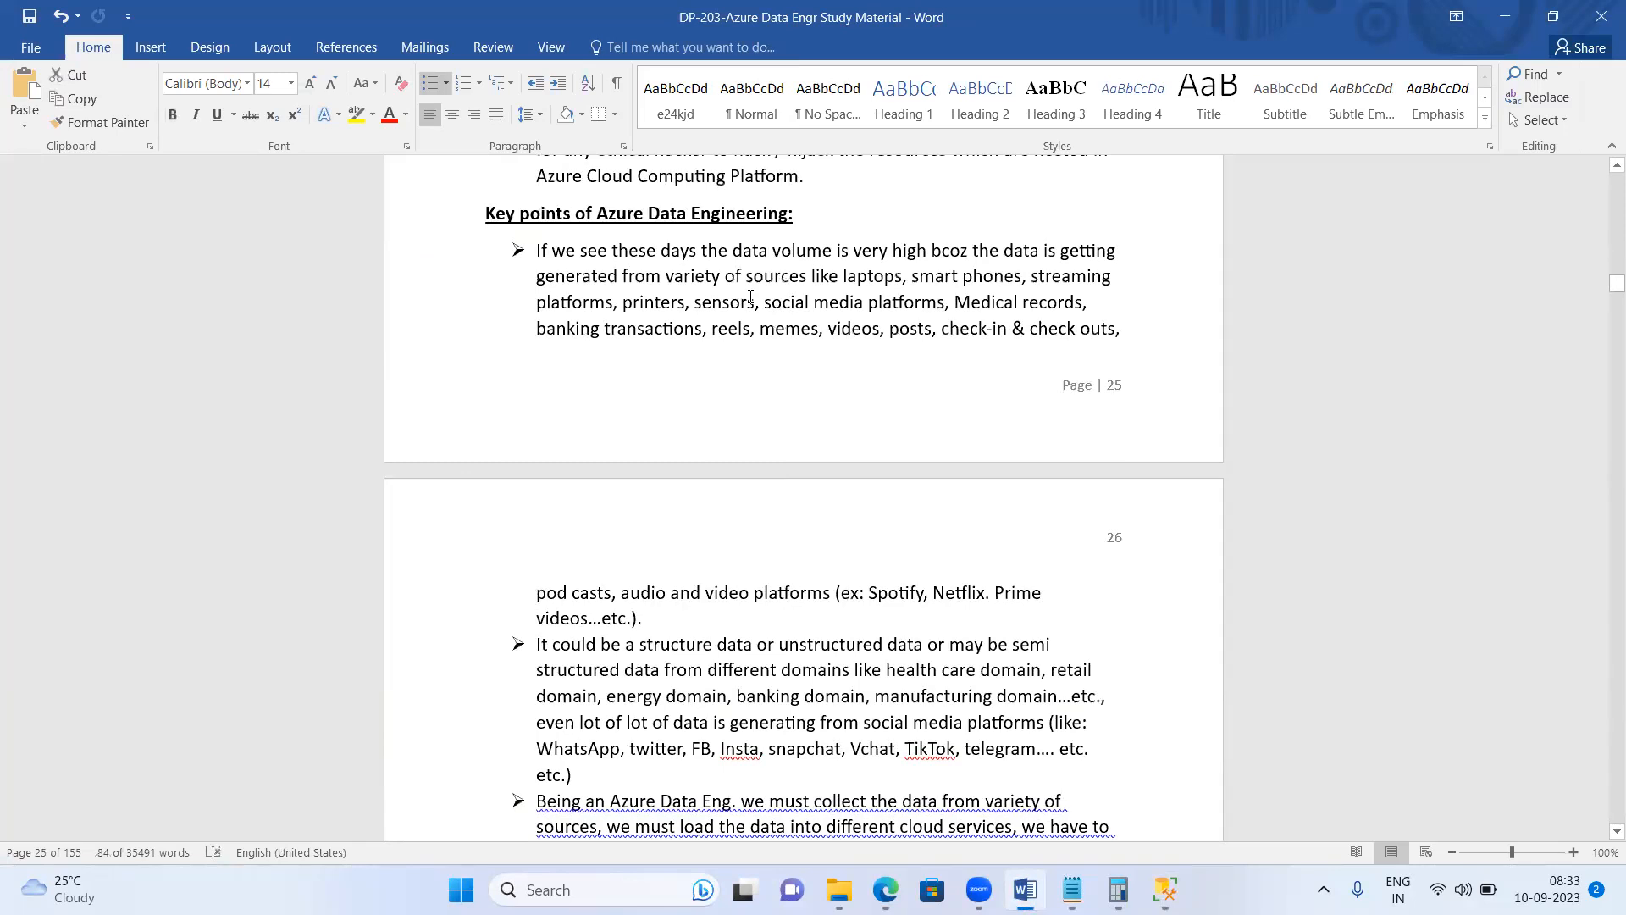
drag(648, 217, 733, 218)
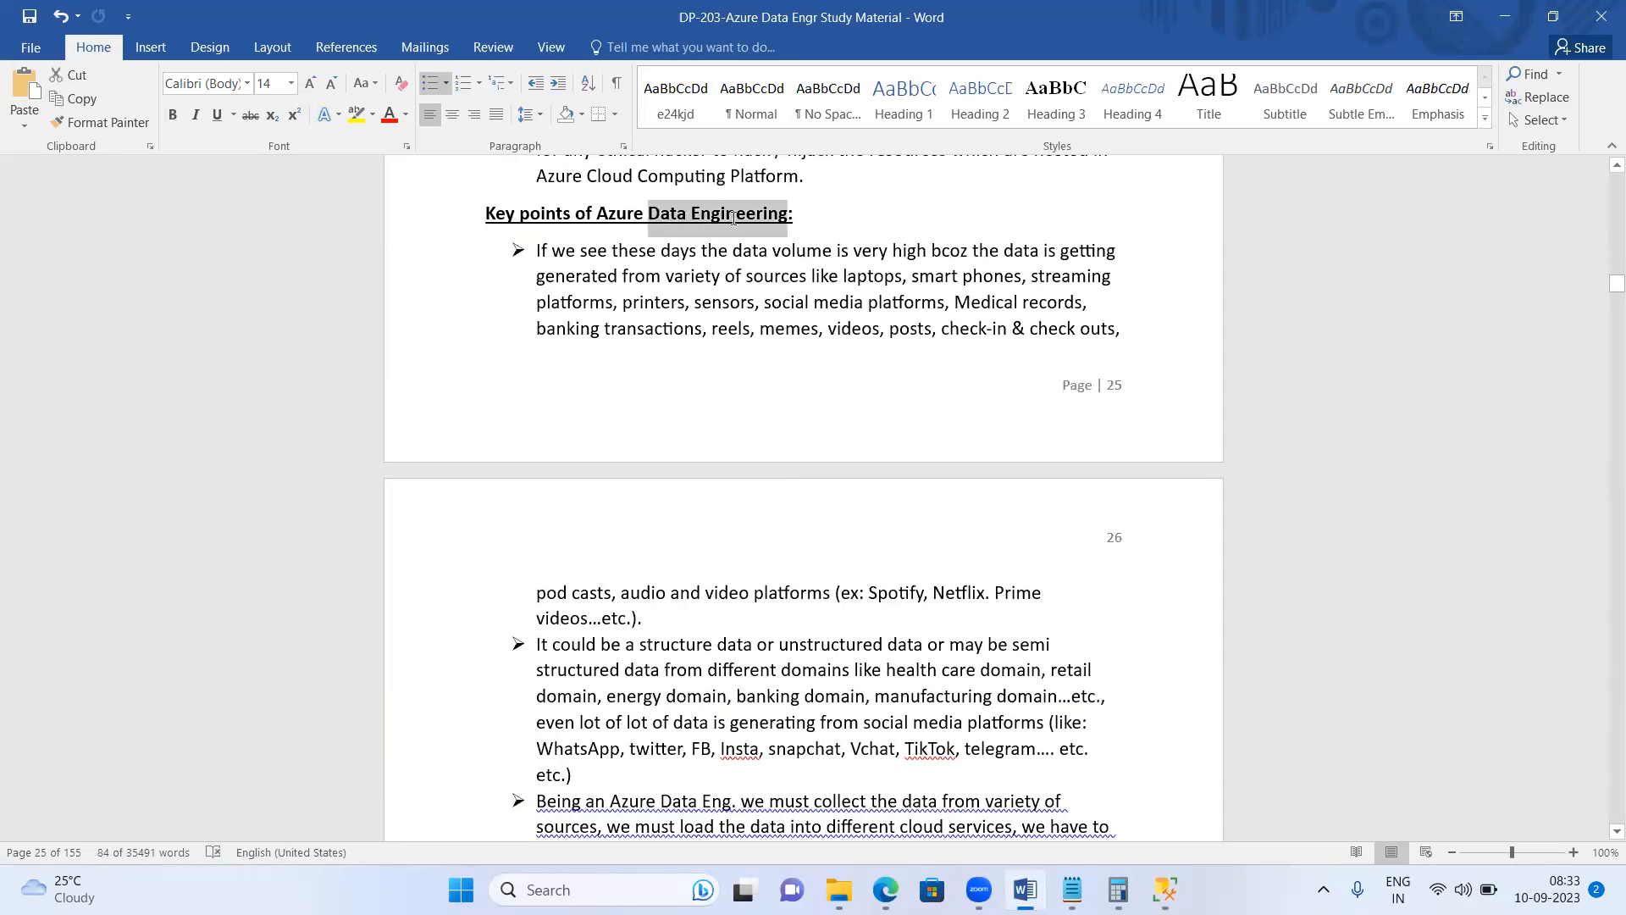
click(661, 273)
drag(532, 213, 788, 213)
scroll(733, 471, down, 5)
scroll(721, 421, down, 14)
scroll(721, 427, down, 7)
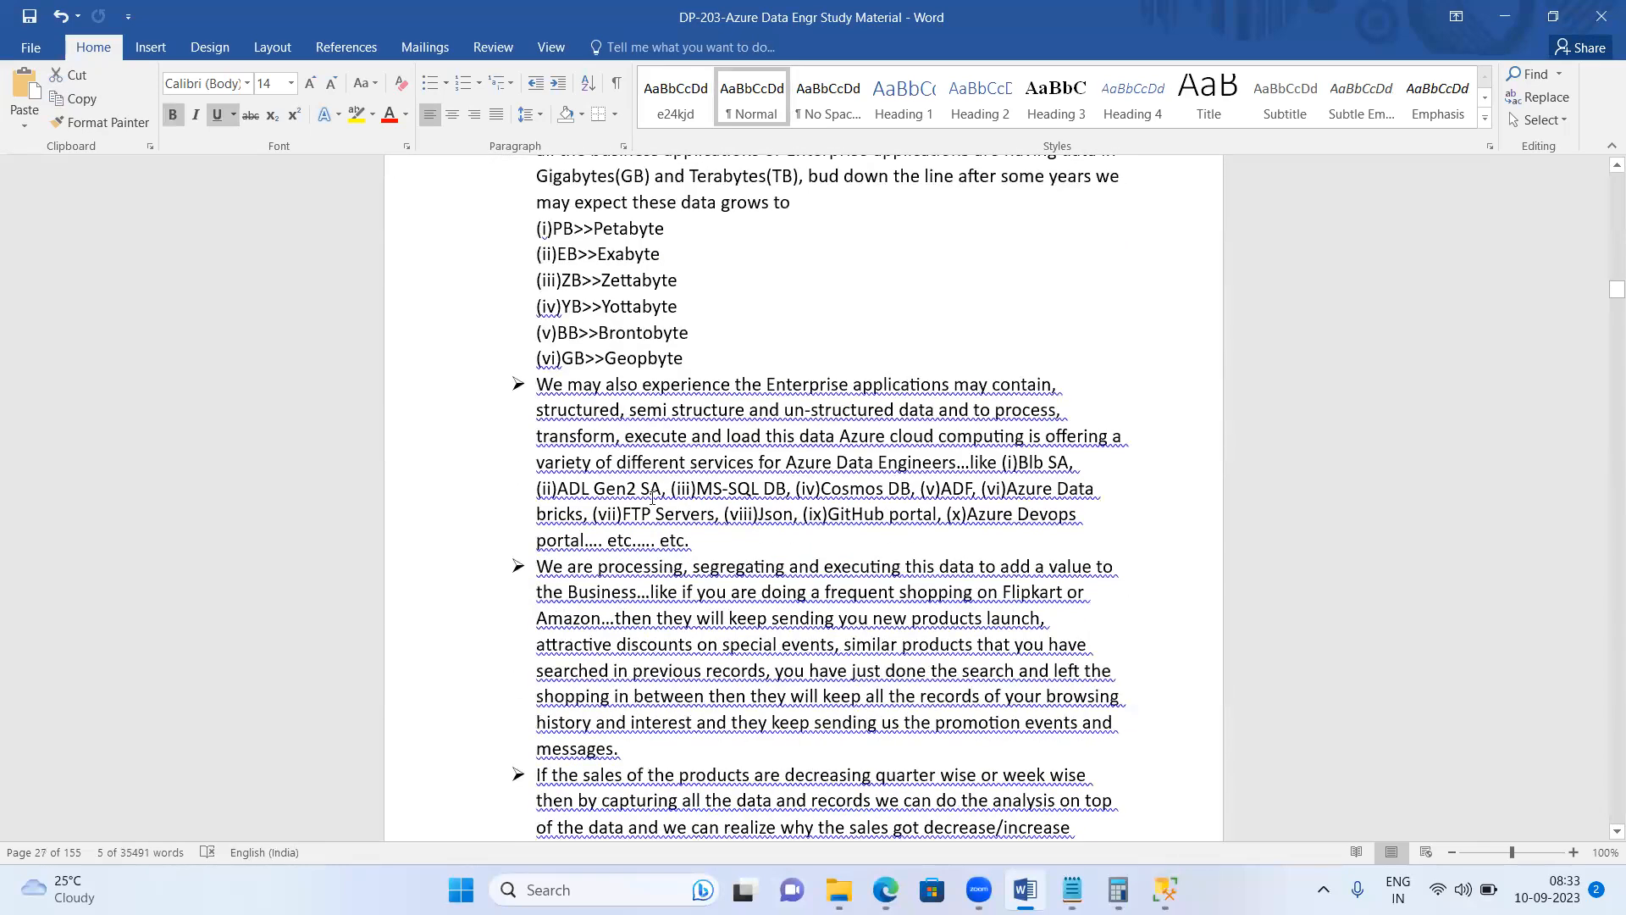
drag(630, 410, 655, 593)
scroll(656, 593, down, 6)
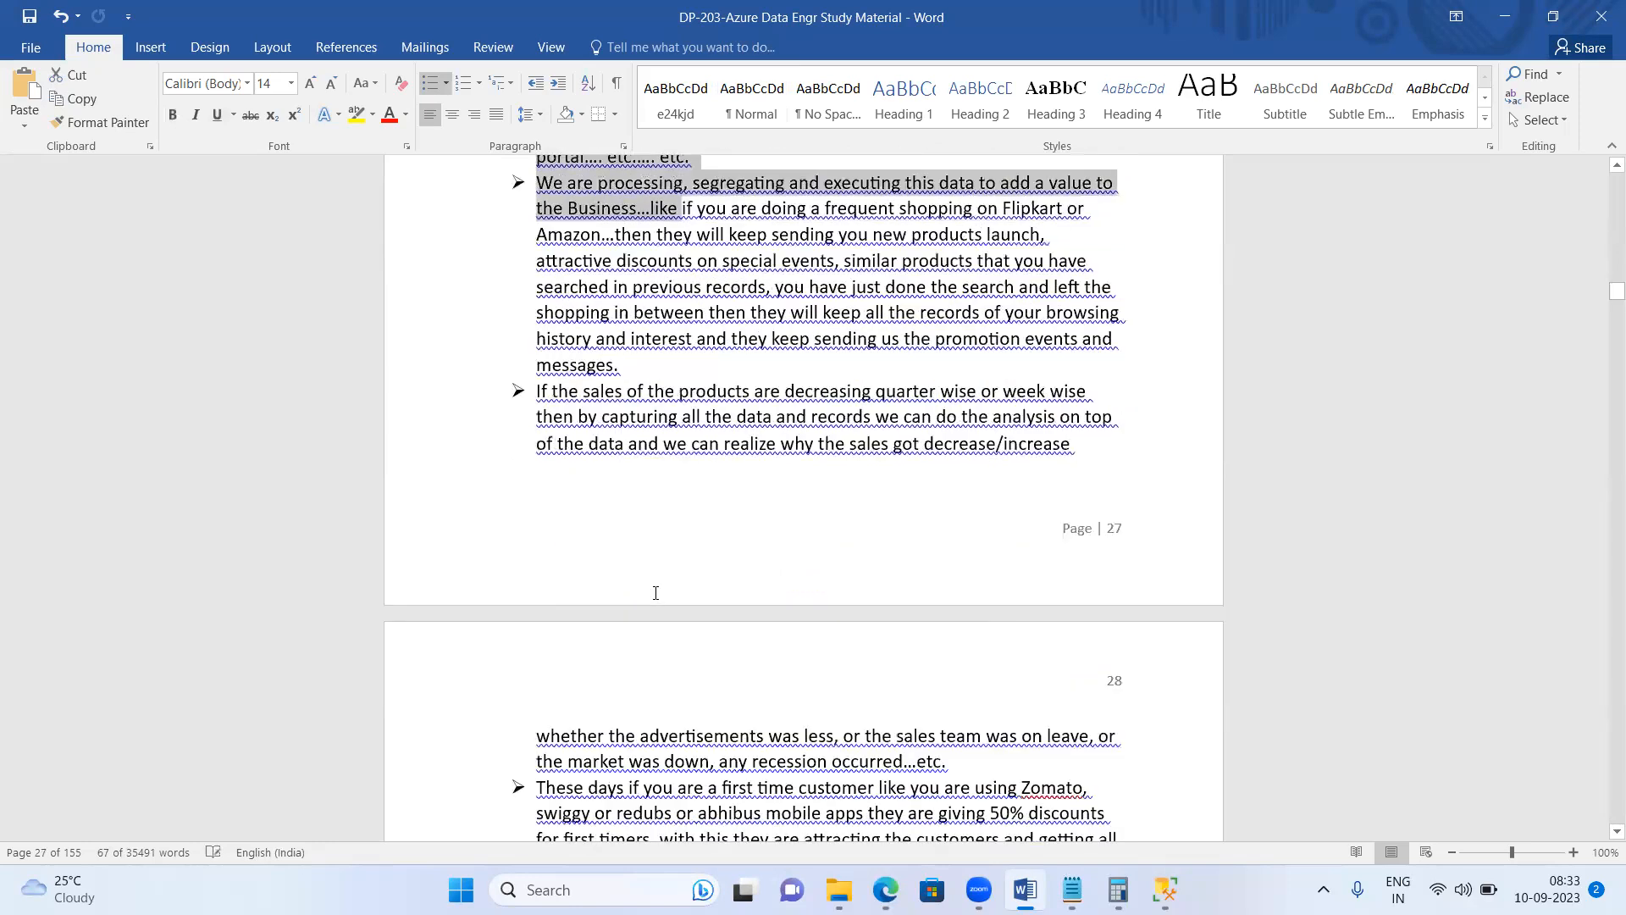
scroll(656, 593, down, 11)
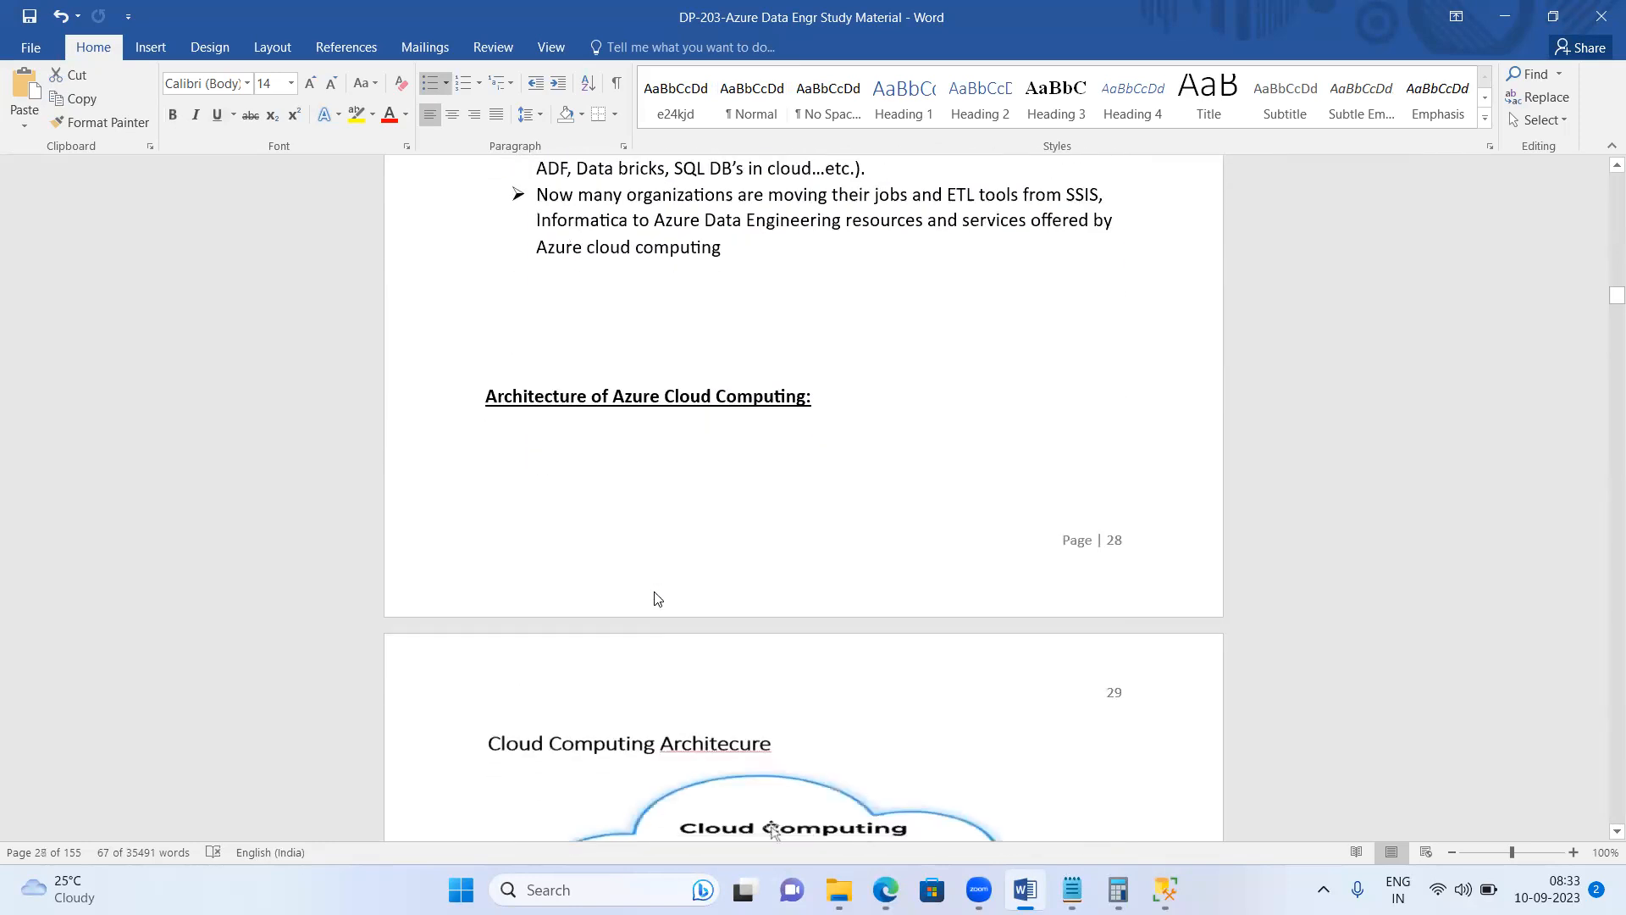
Insert blank lines above the Architecture of Azure Cloud Computing heading to move it onto page 29 with its diagram.
scroll(656, 592, up, 2)
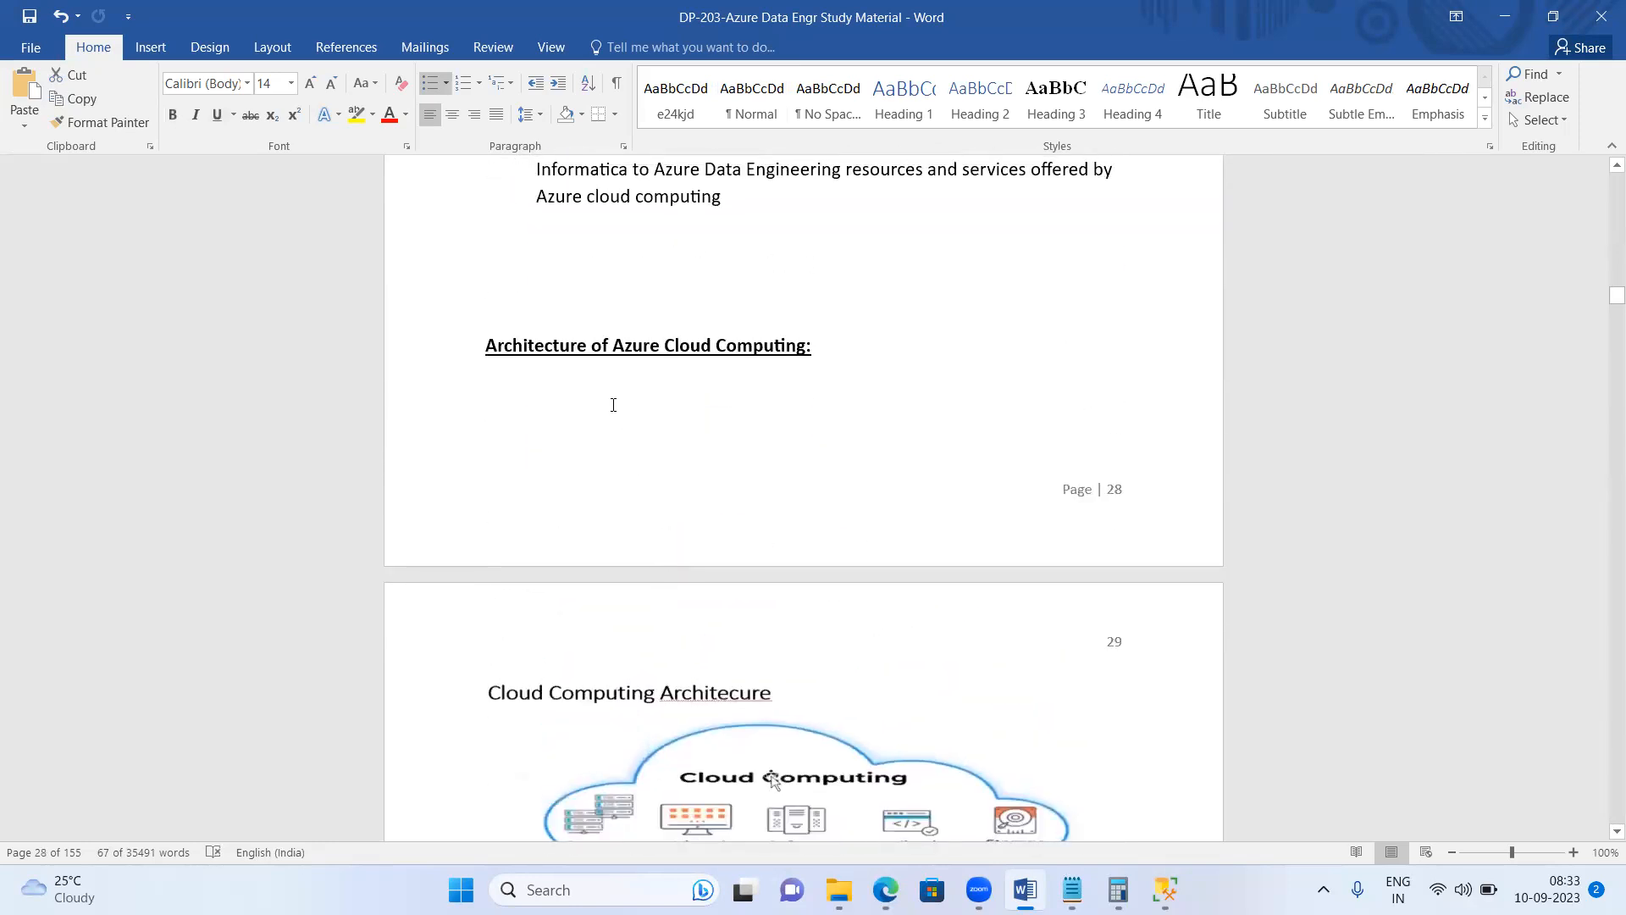
click(586, 307)
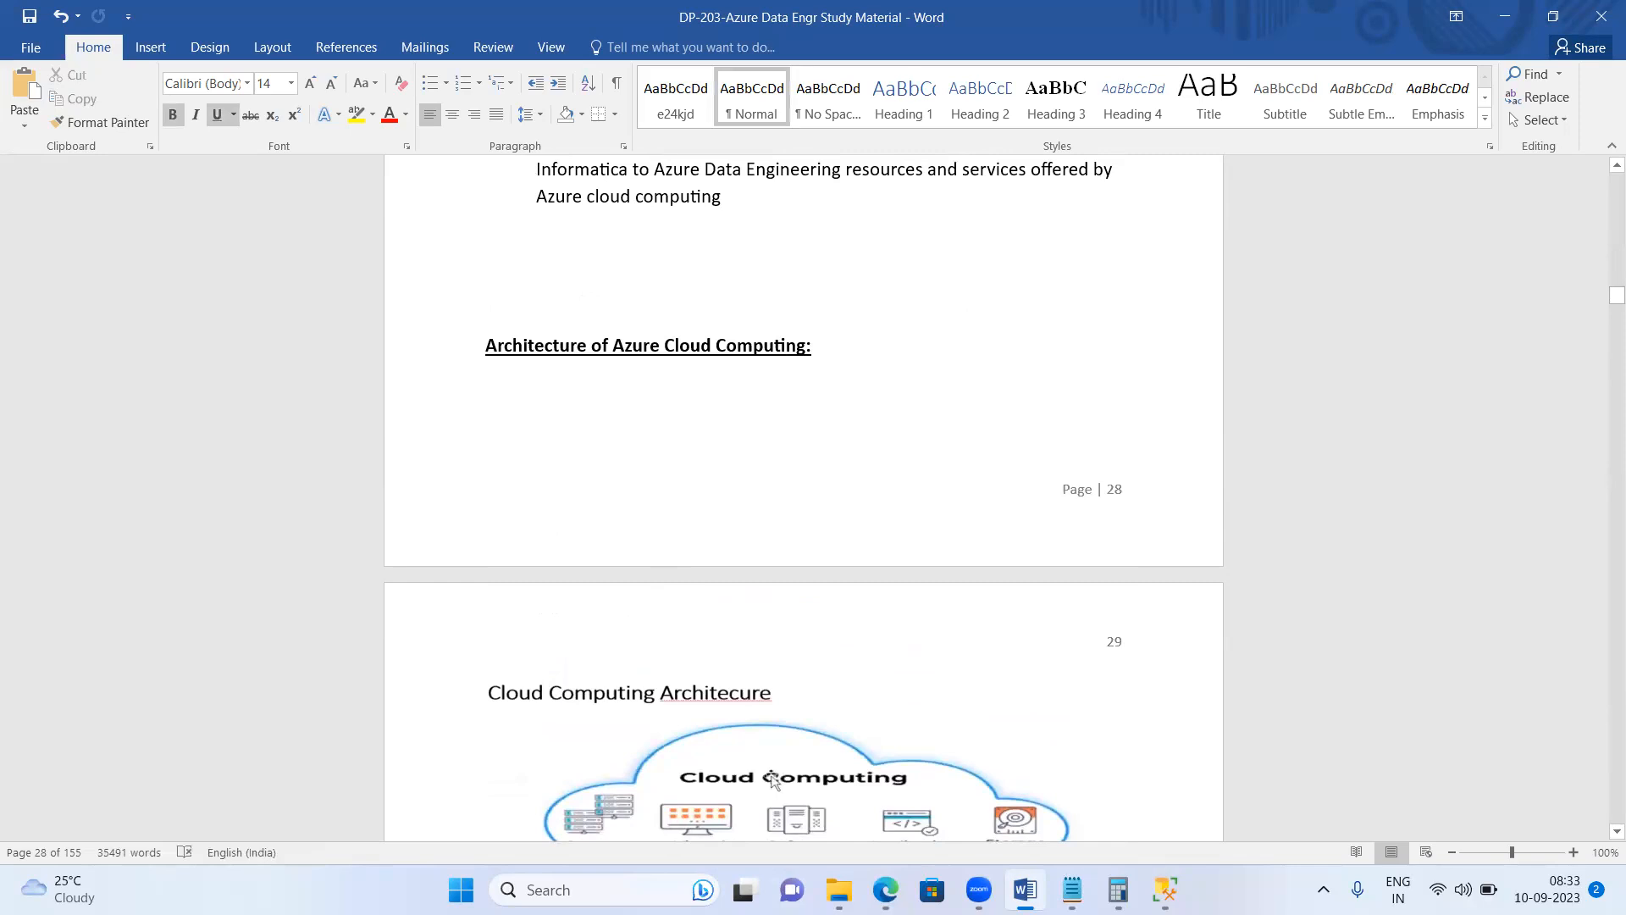
key(Return)
key(Return)
key(Return)
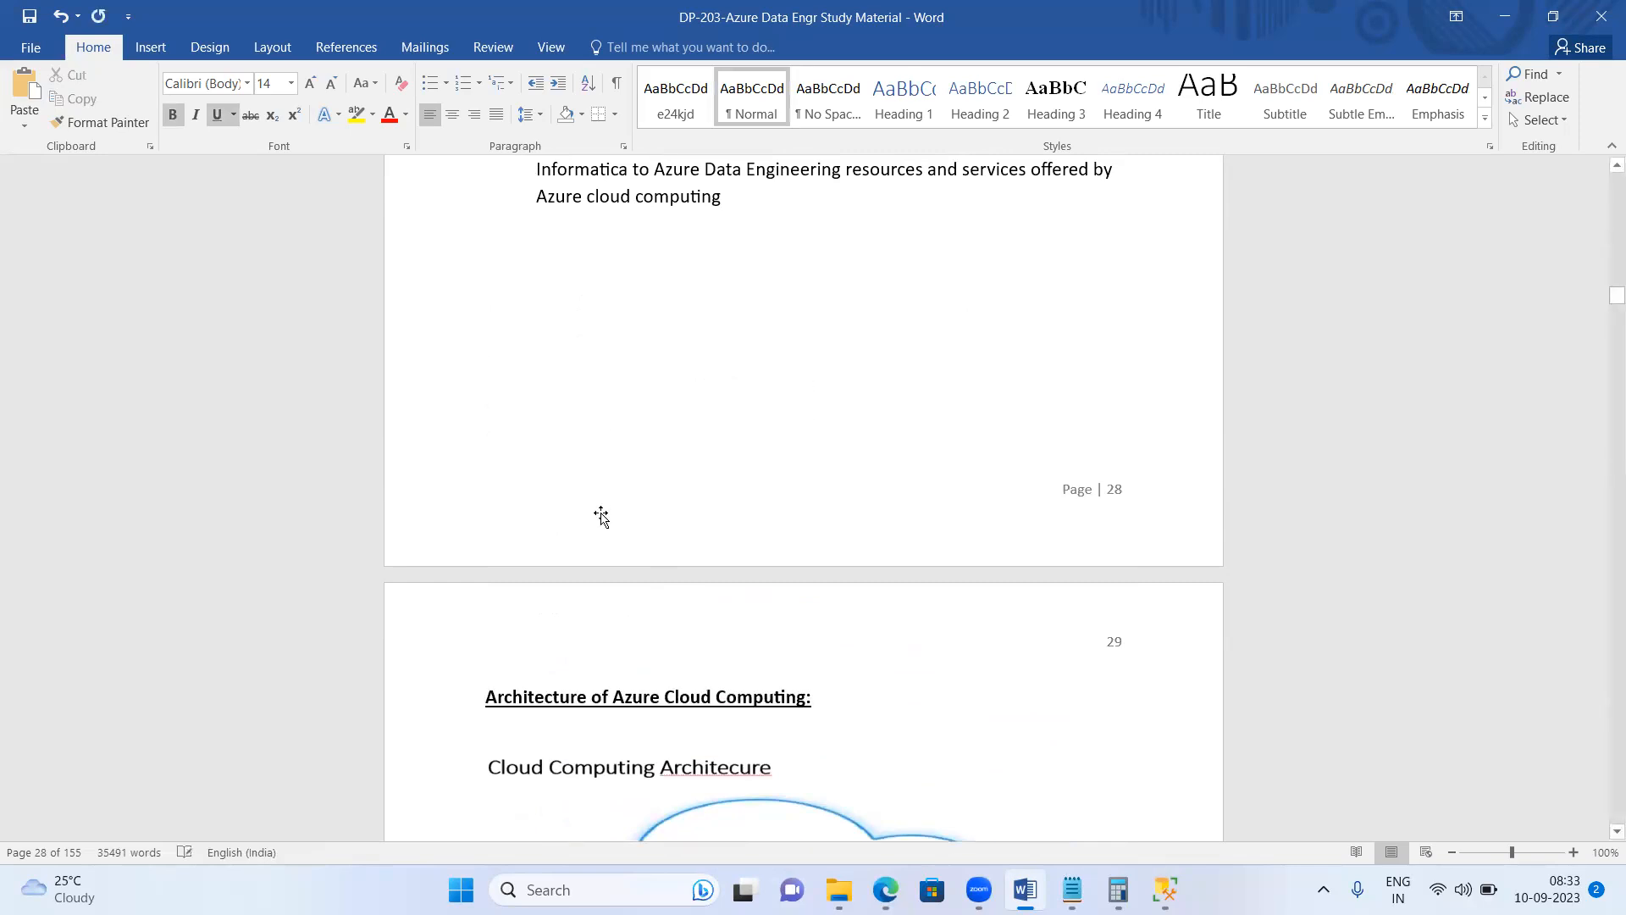
Examine the cloud computing architecture diagram and the notes below it on Azure security and business benefits.
scroll(600, 517, down, 5)
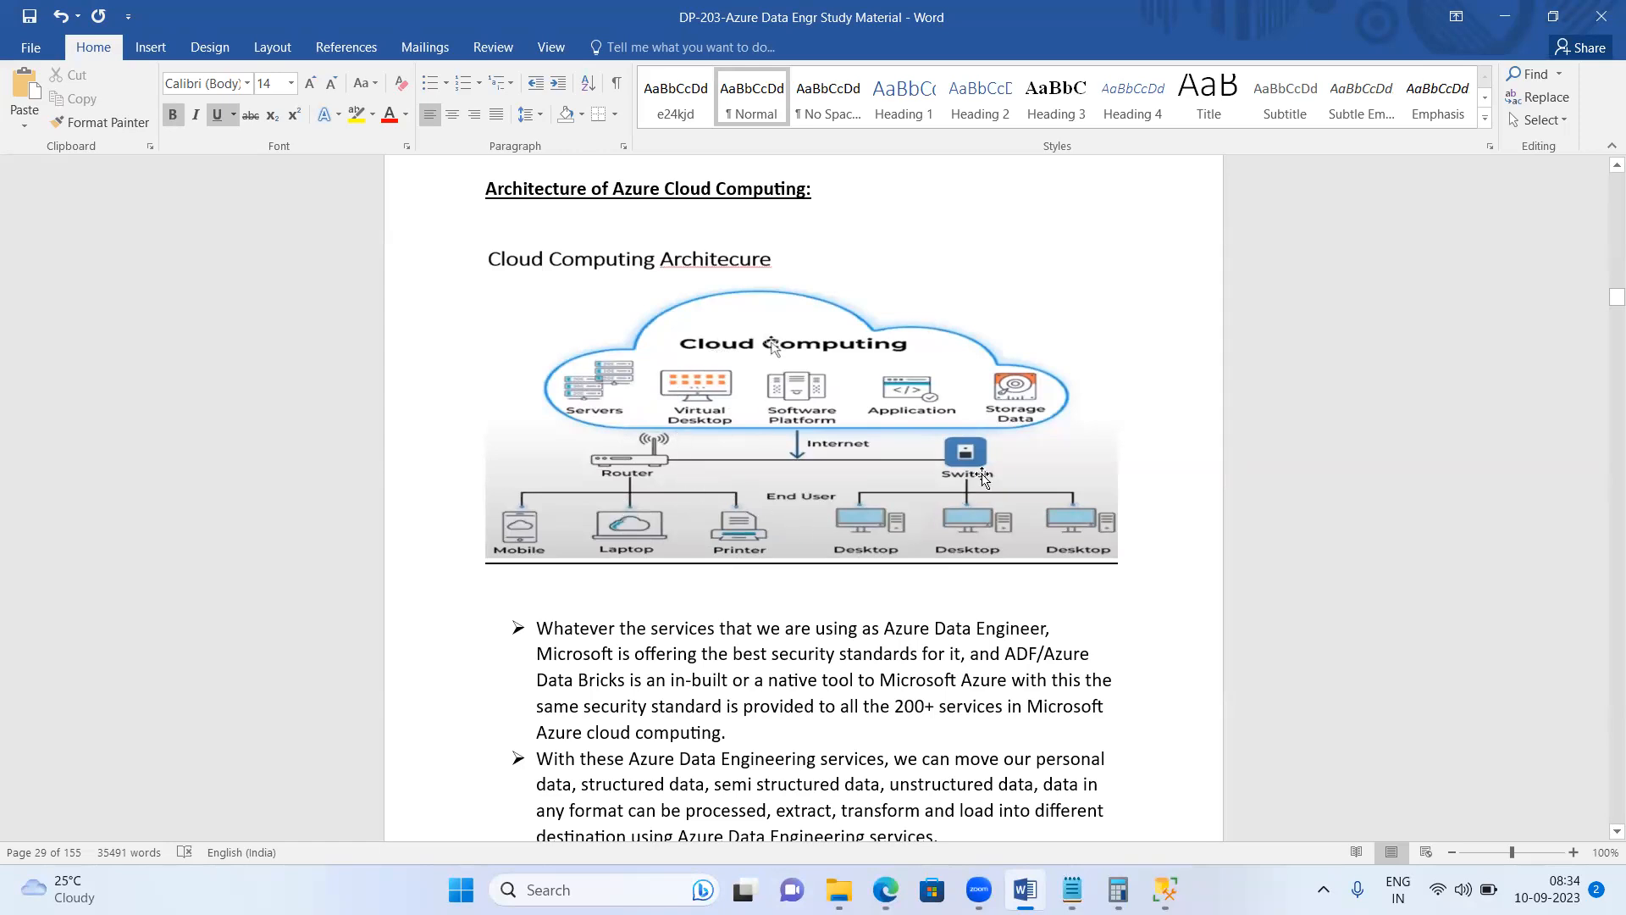
scroll(853, 593, down, 5)
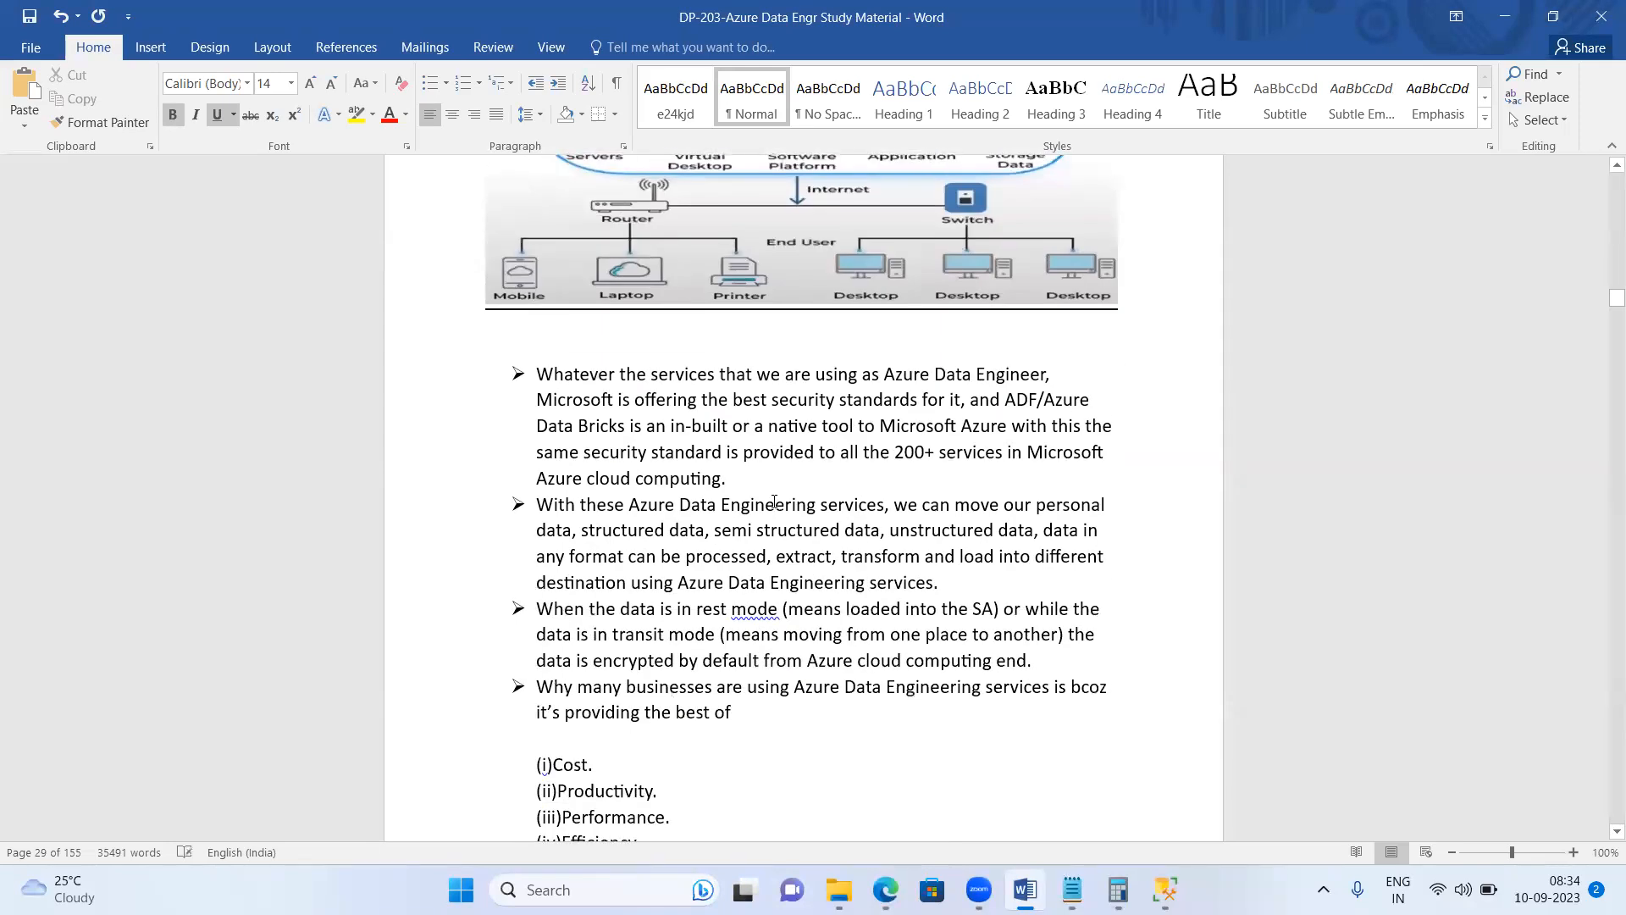
drag(702, 438, 718, 635)
scroll(715, 639, down, 4)
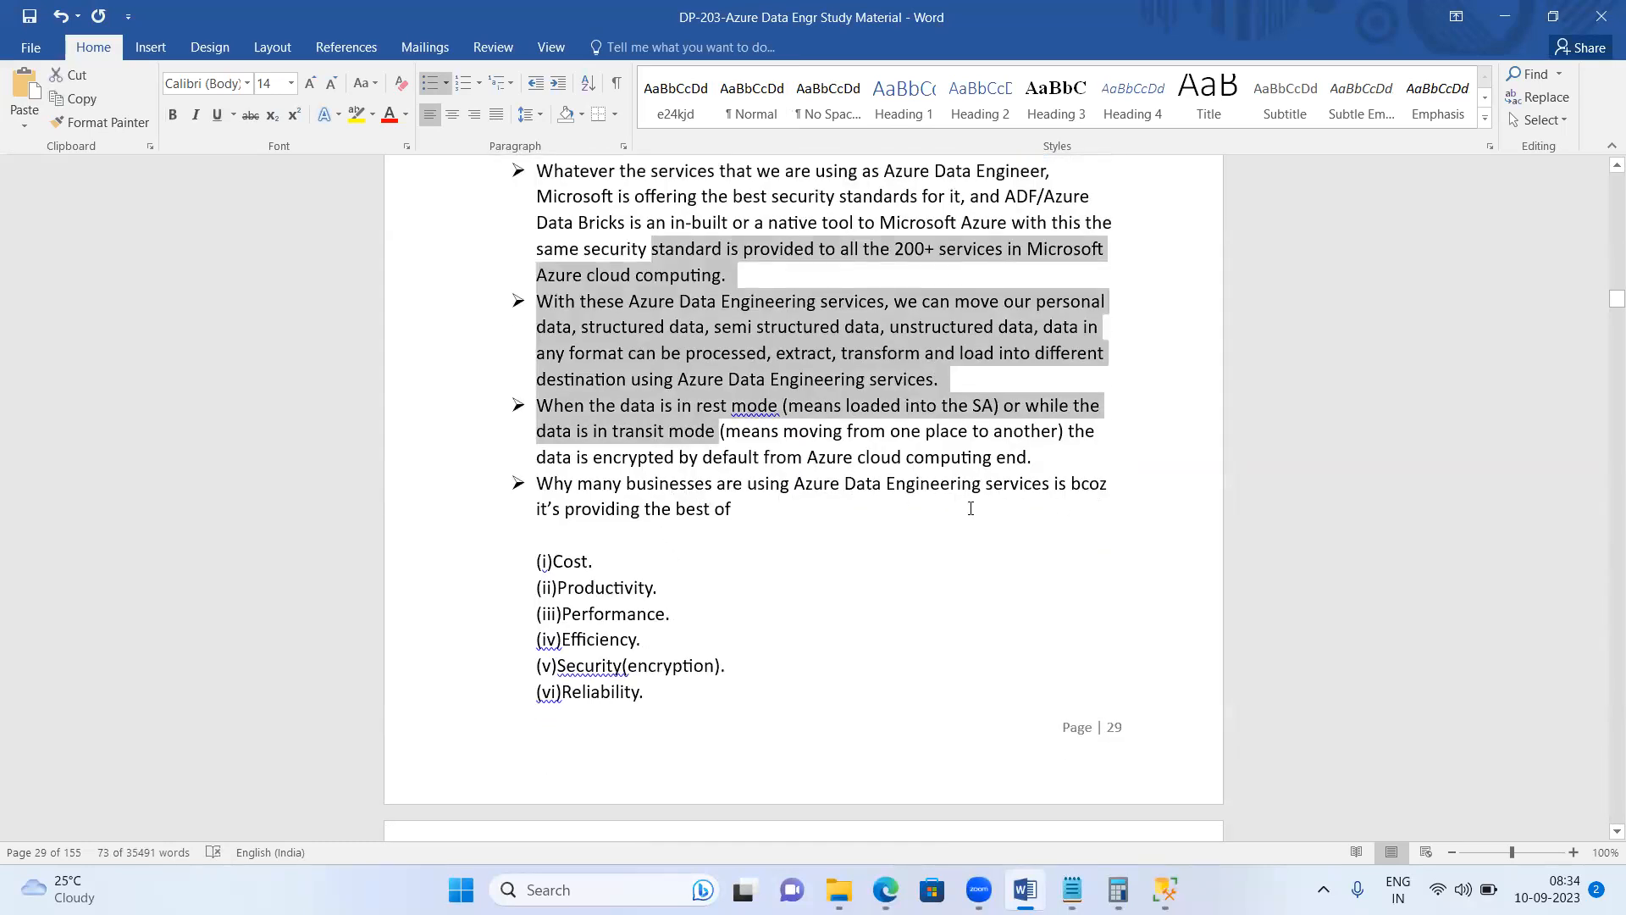
scroll(755, 533, down, 3)
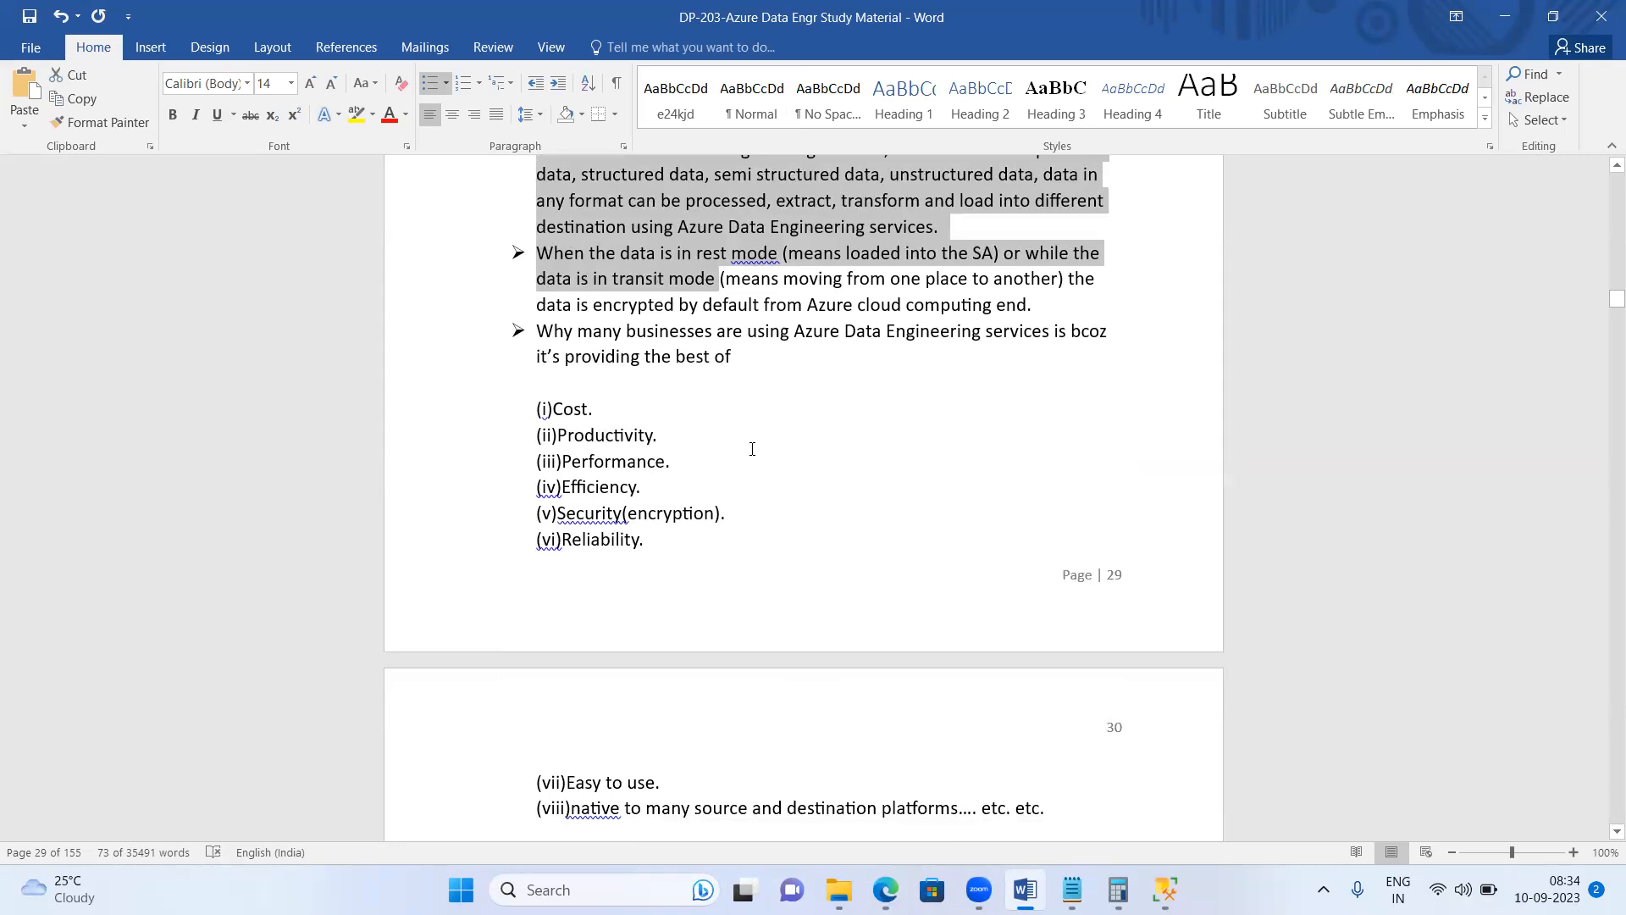
Read through the list of business benefits of Azure Data Engineering and the Benefits of Cloud Computing comparison below it.
click(776, 425)
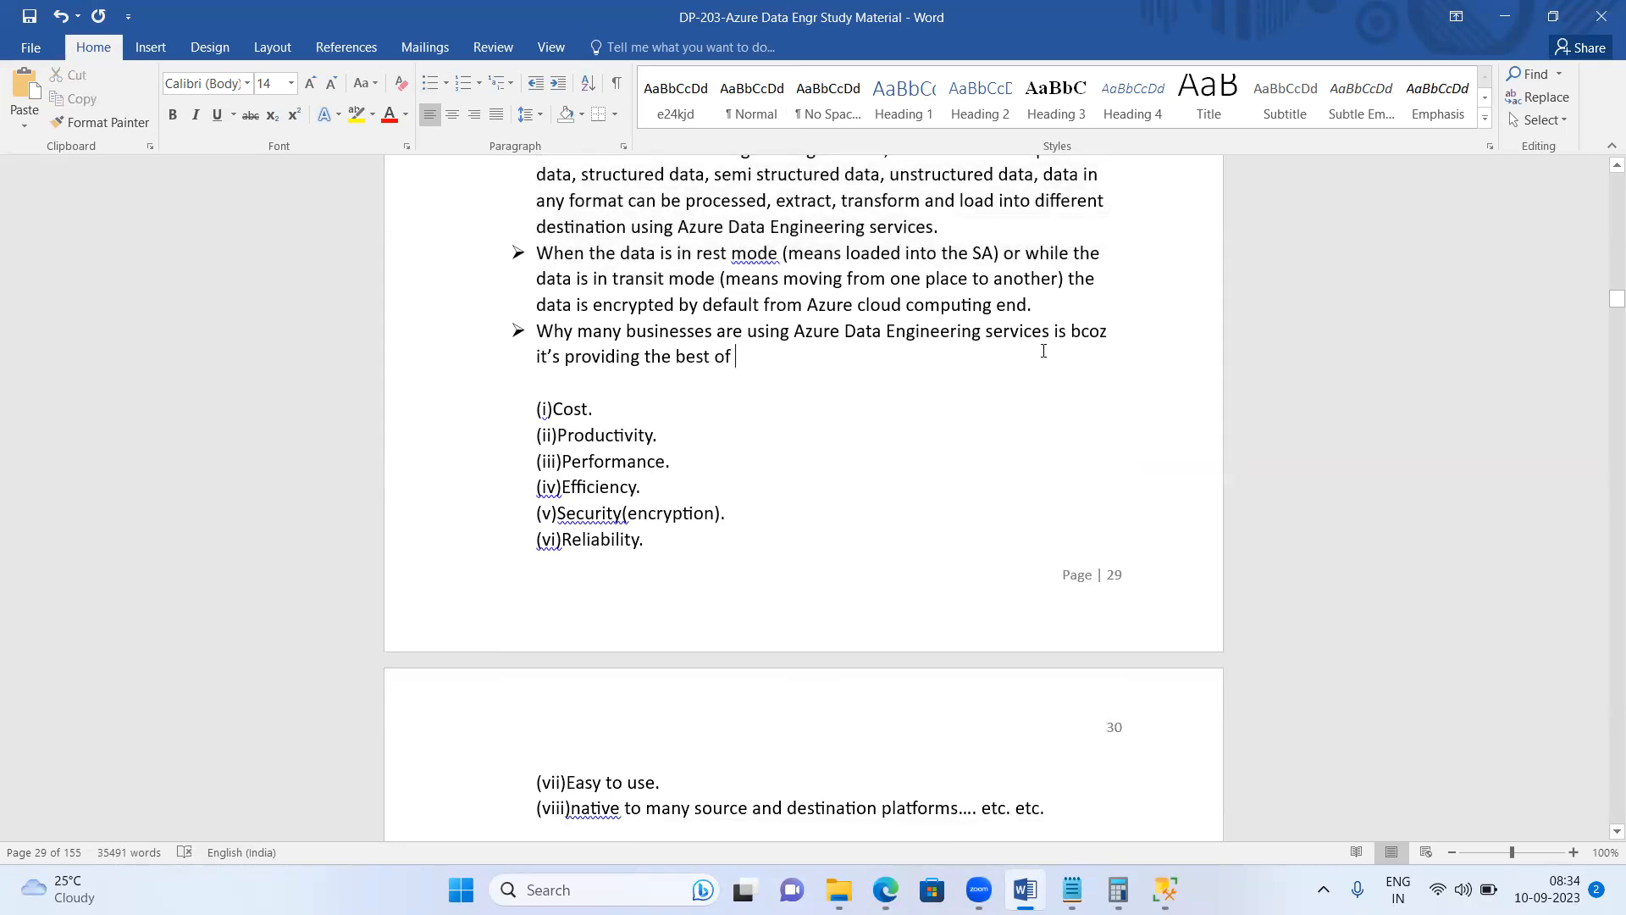
double_click(569, 412)
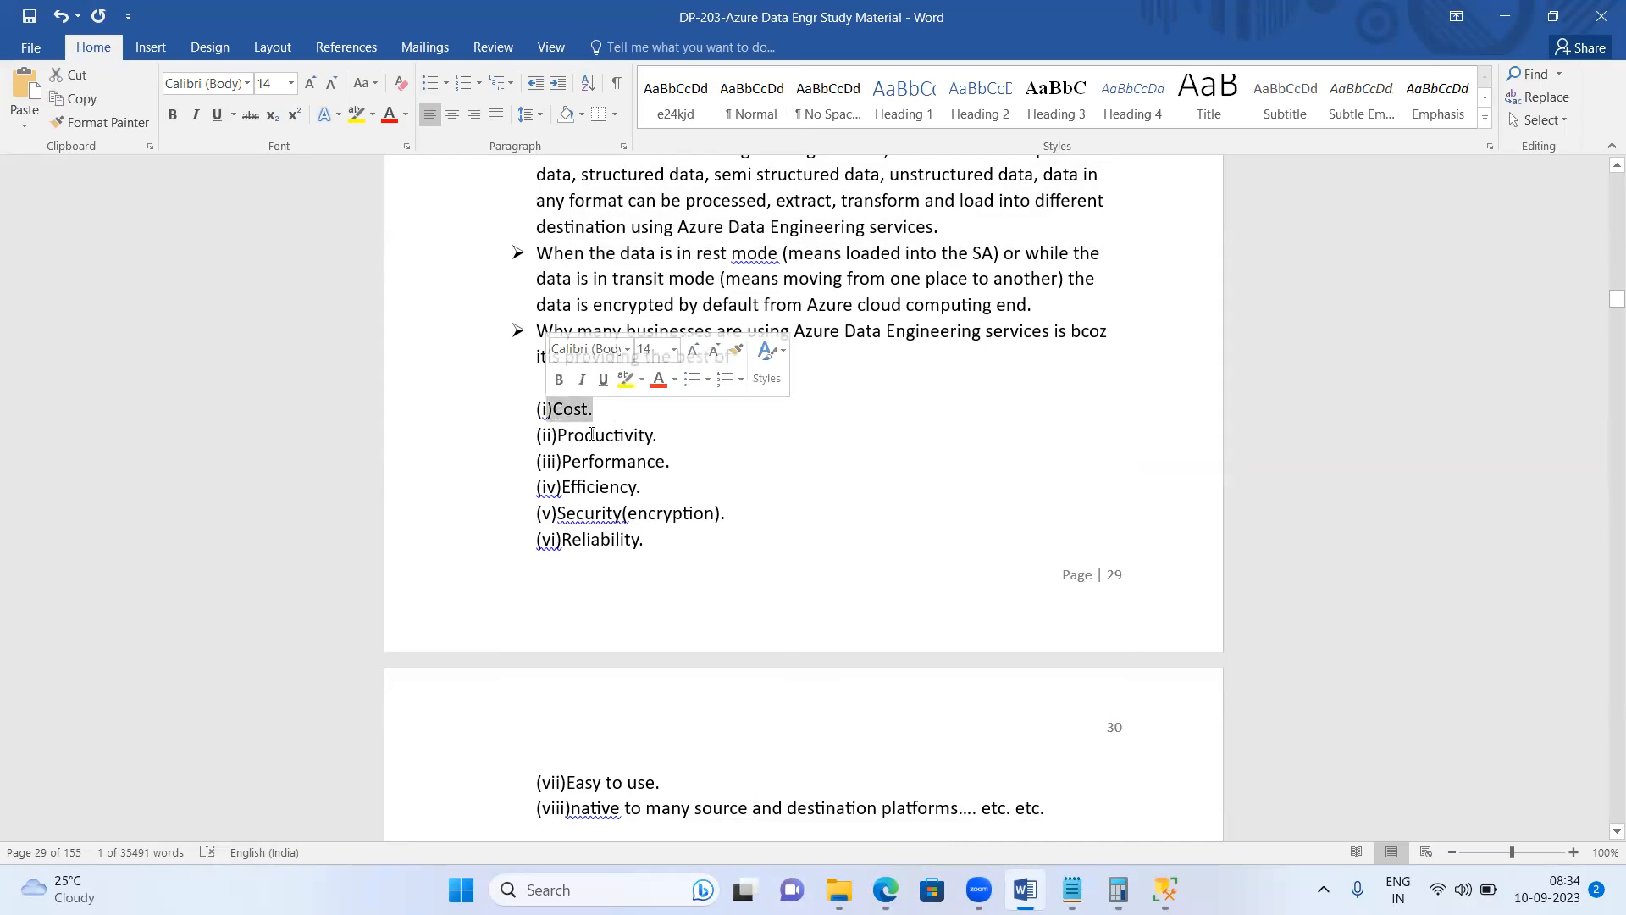
drag(595, 436, 578, 433)
drag(610, 488, 571, 539)
drag(604, 781, 581, 809)
scroll(615, 703, down, 3)
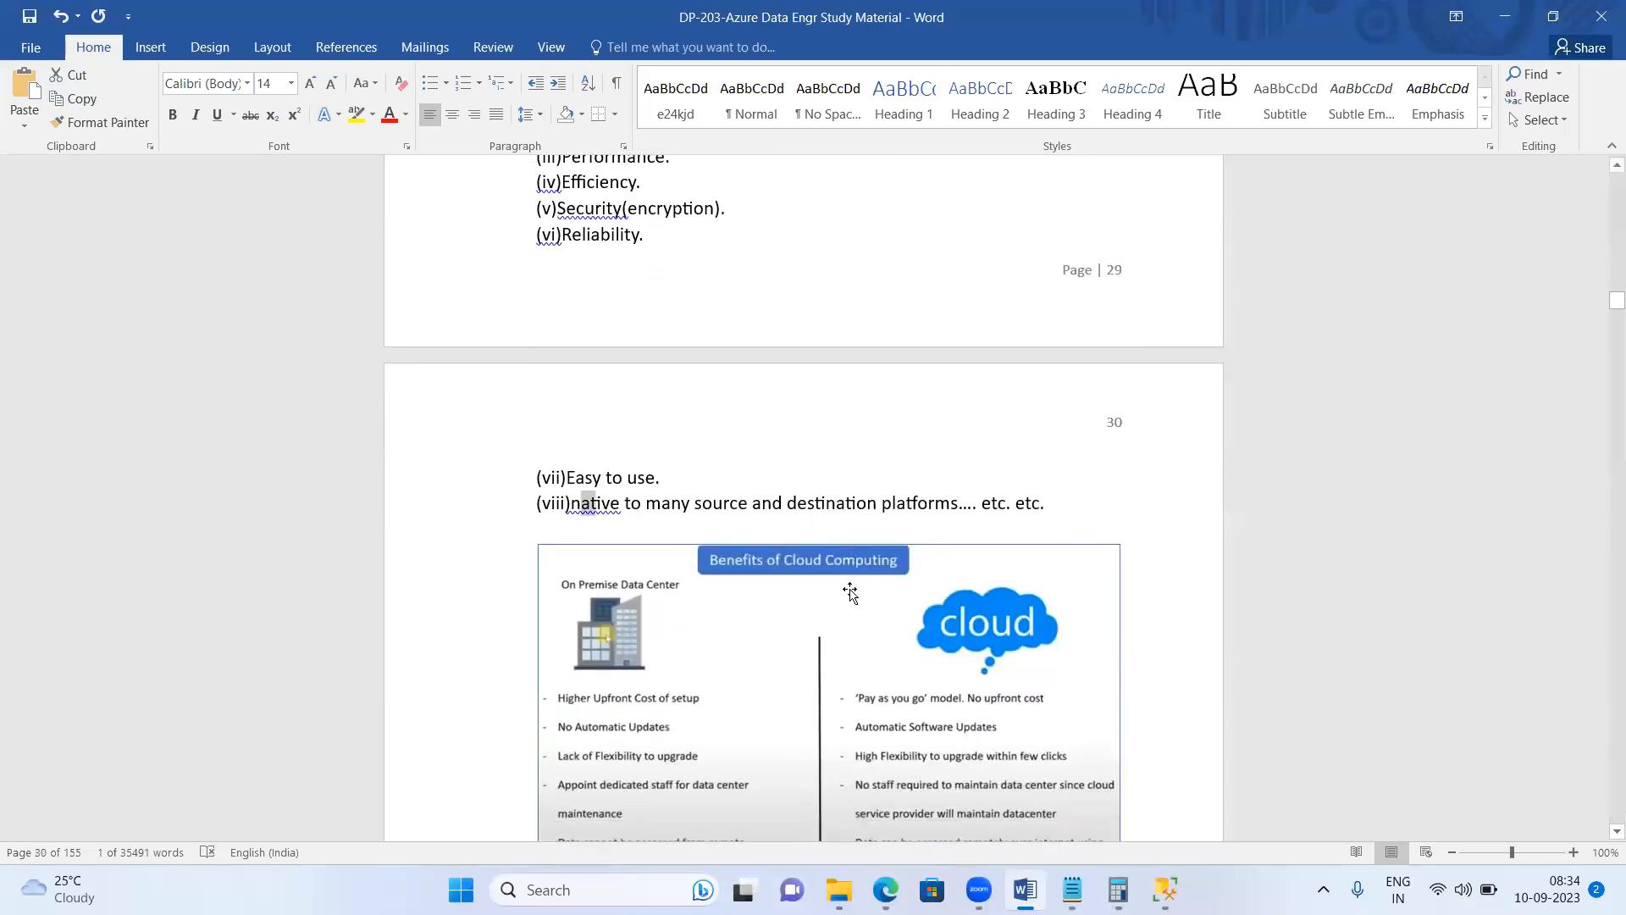
scroll(850, 593, down, 2)
scroll(852, 590, down, 3)
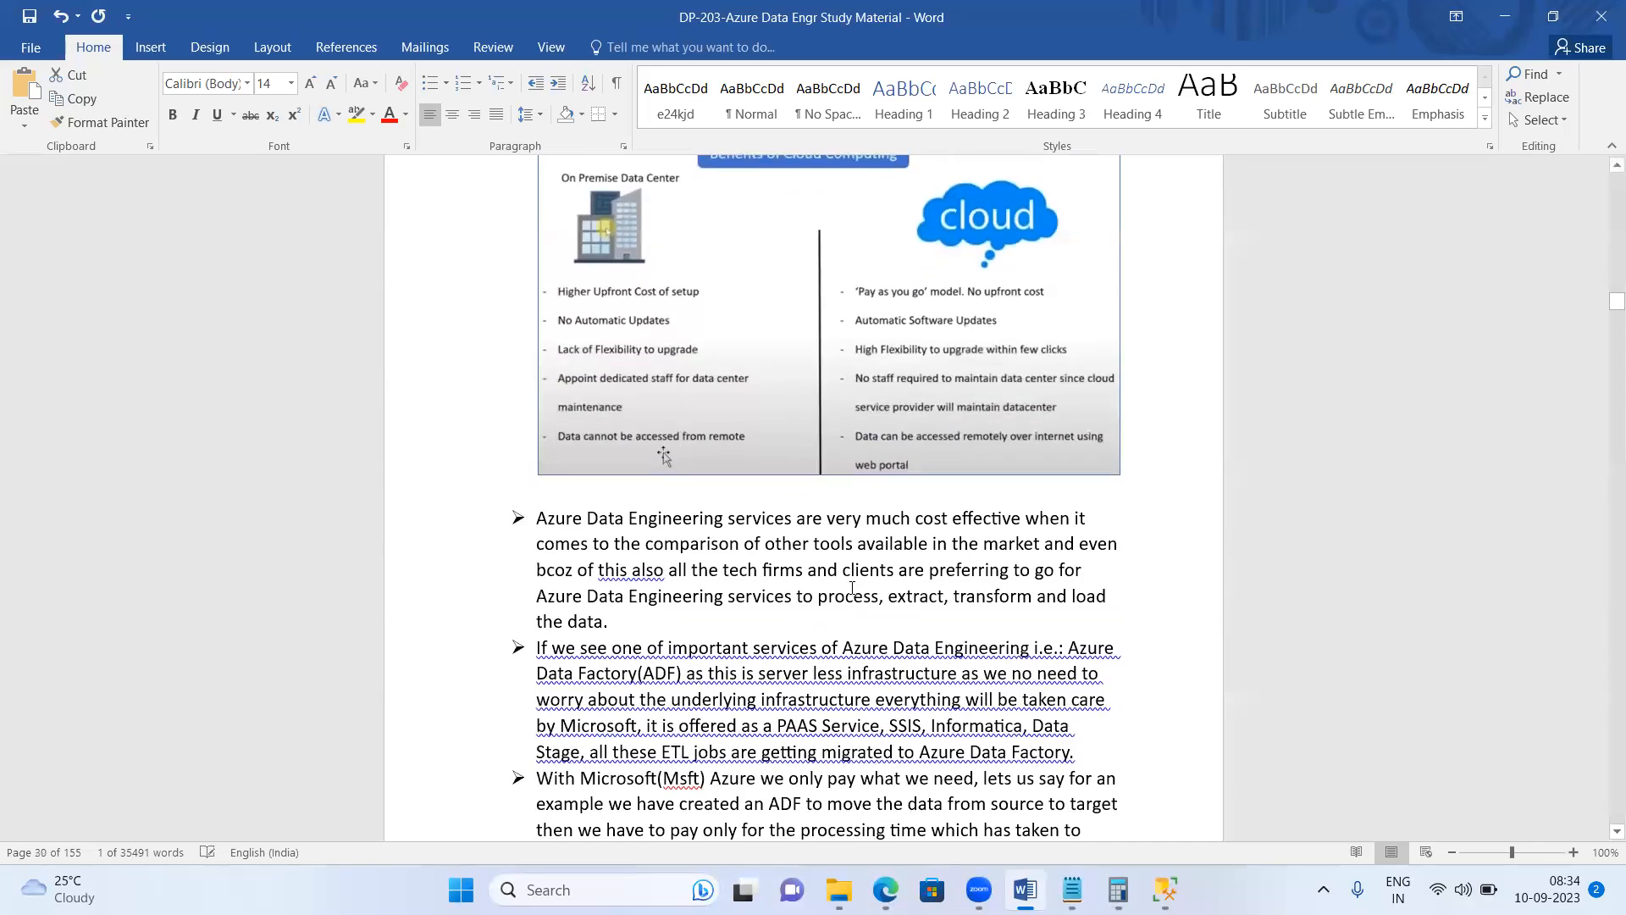
scroll(852, 587, down, 2)
Ignore the grammar suggestion on the bullet about Azure Data Factory being a serverless PAAS service.
click(773, 520)
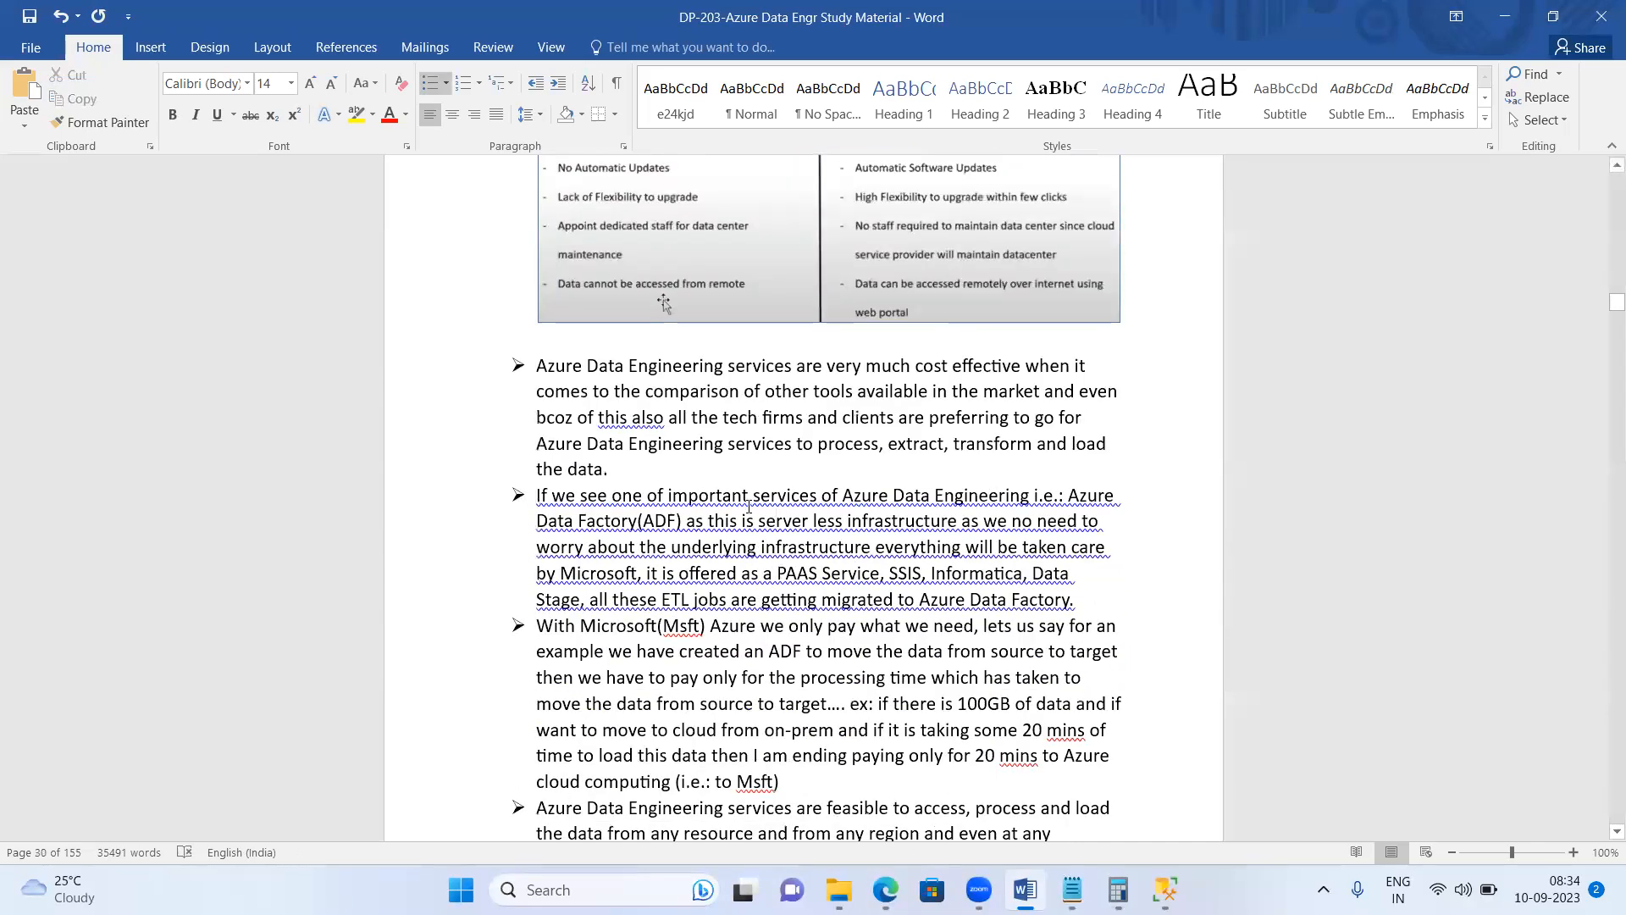
right_click(749, 506)
click(796, 546)
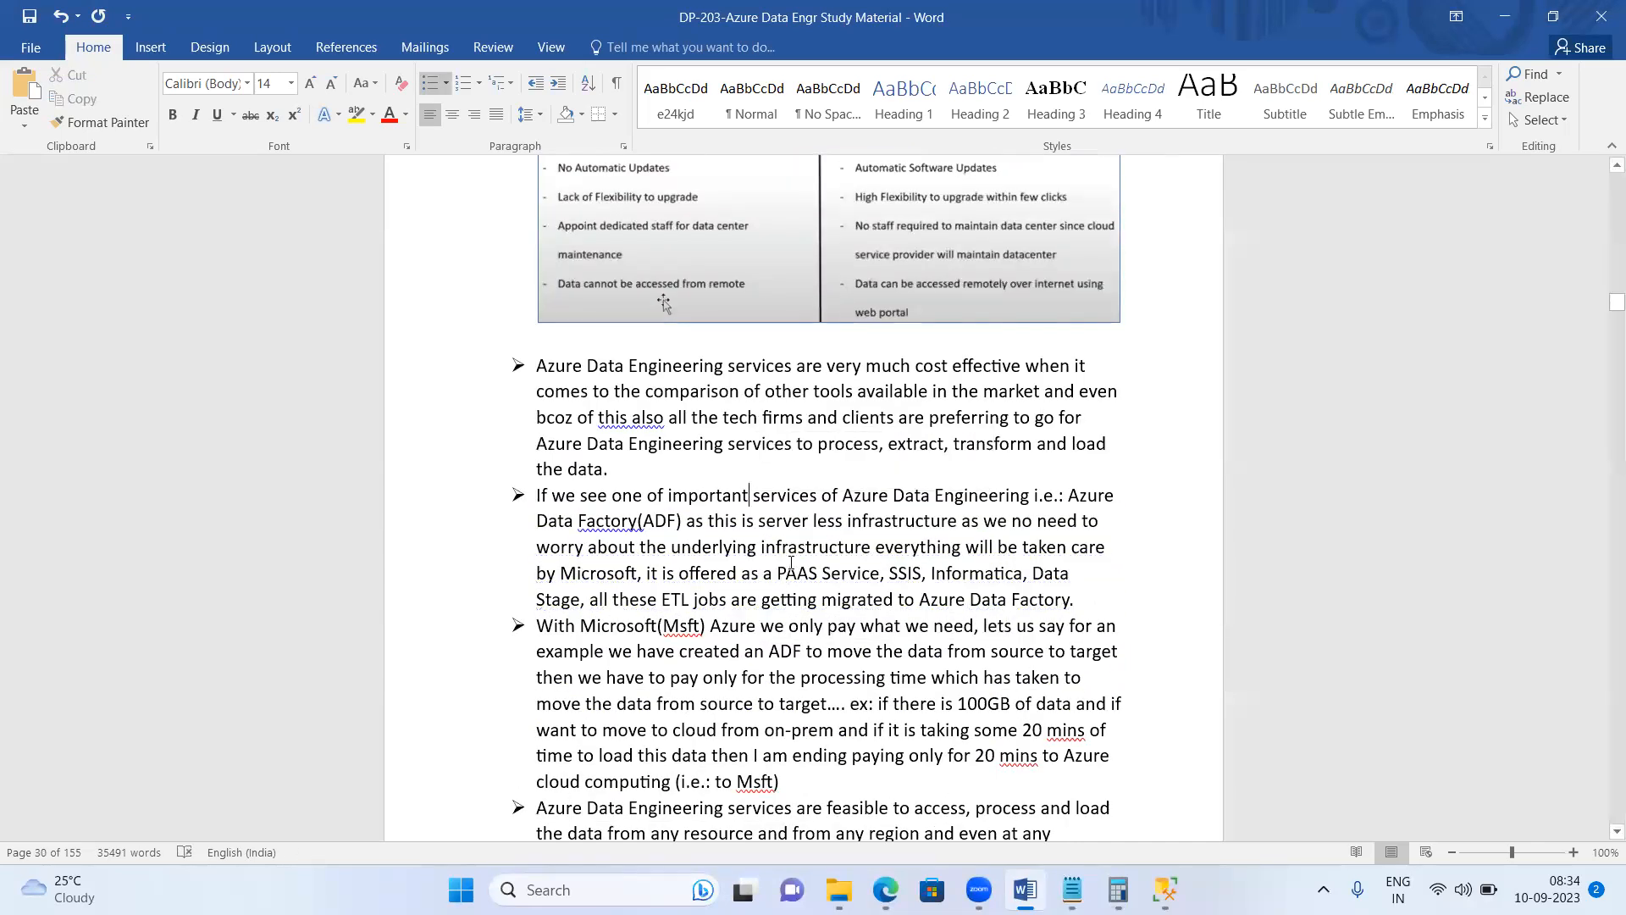
Read on to the Hierarchy of Microsoft Azure Cloud Platform diagram, and switch to the Azure portal's home page in Edge, discarding the unsaved query edits.
scroll(790, 563, down, 7)
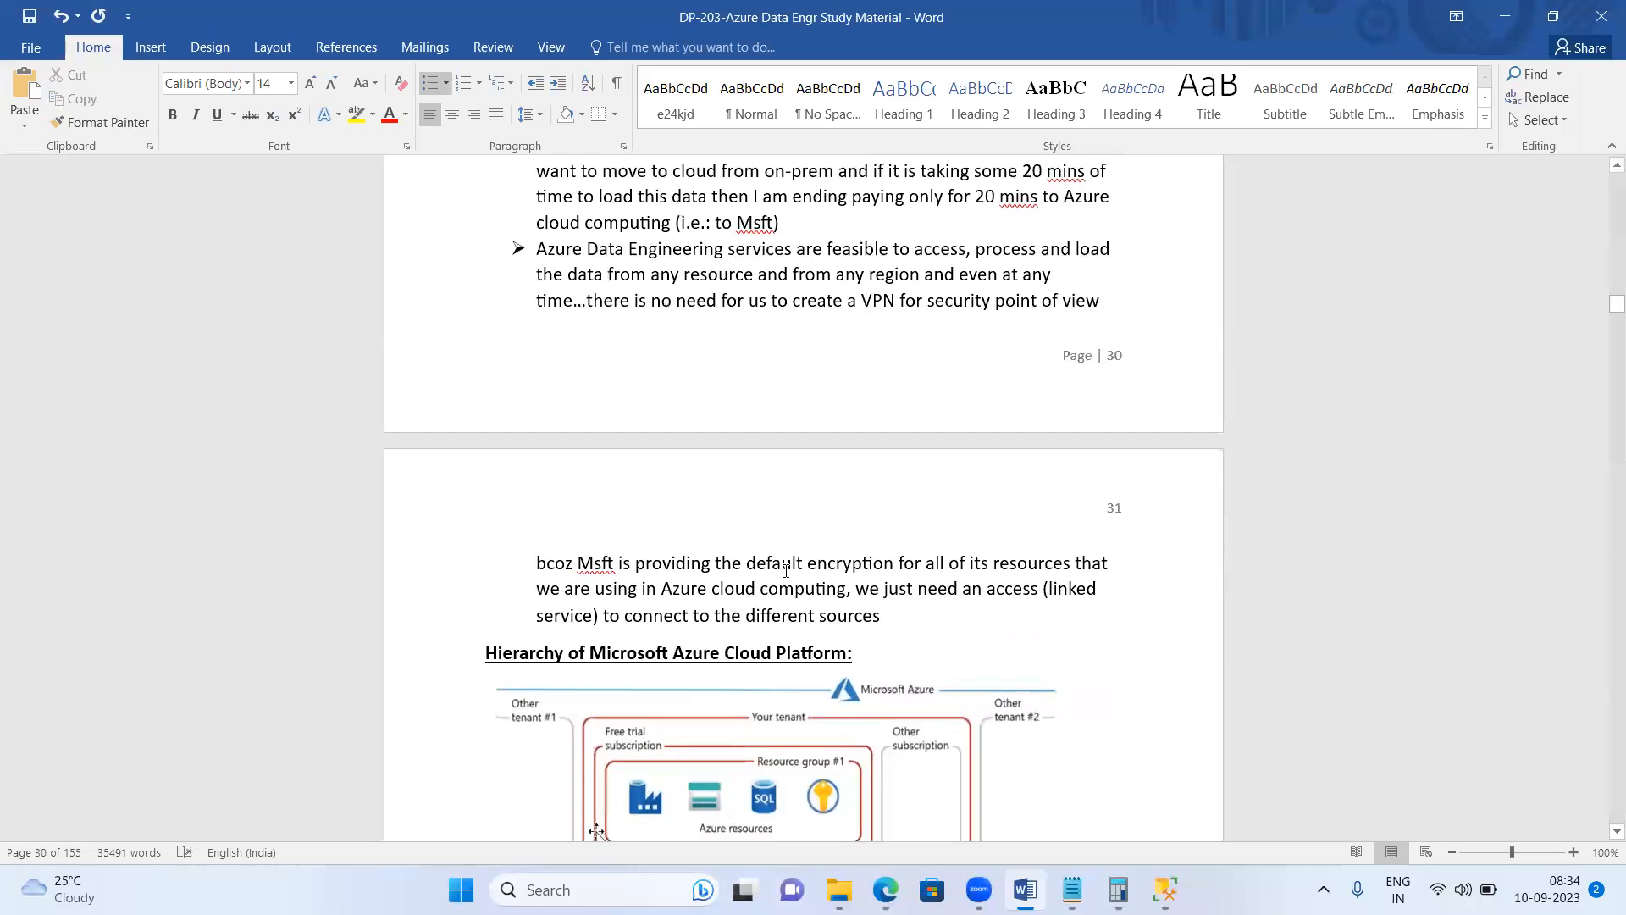
scroll(783, 573, down, 3)
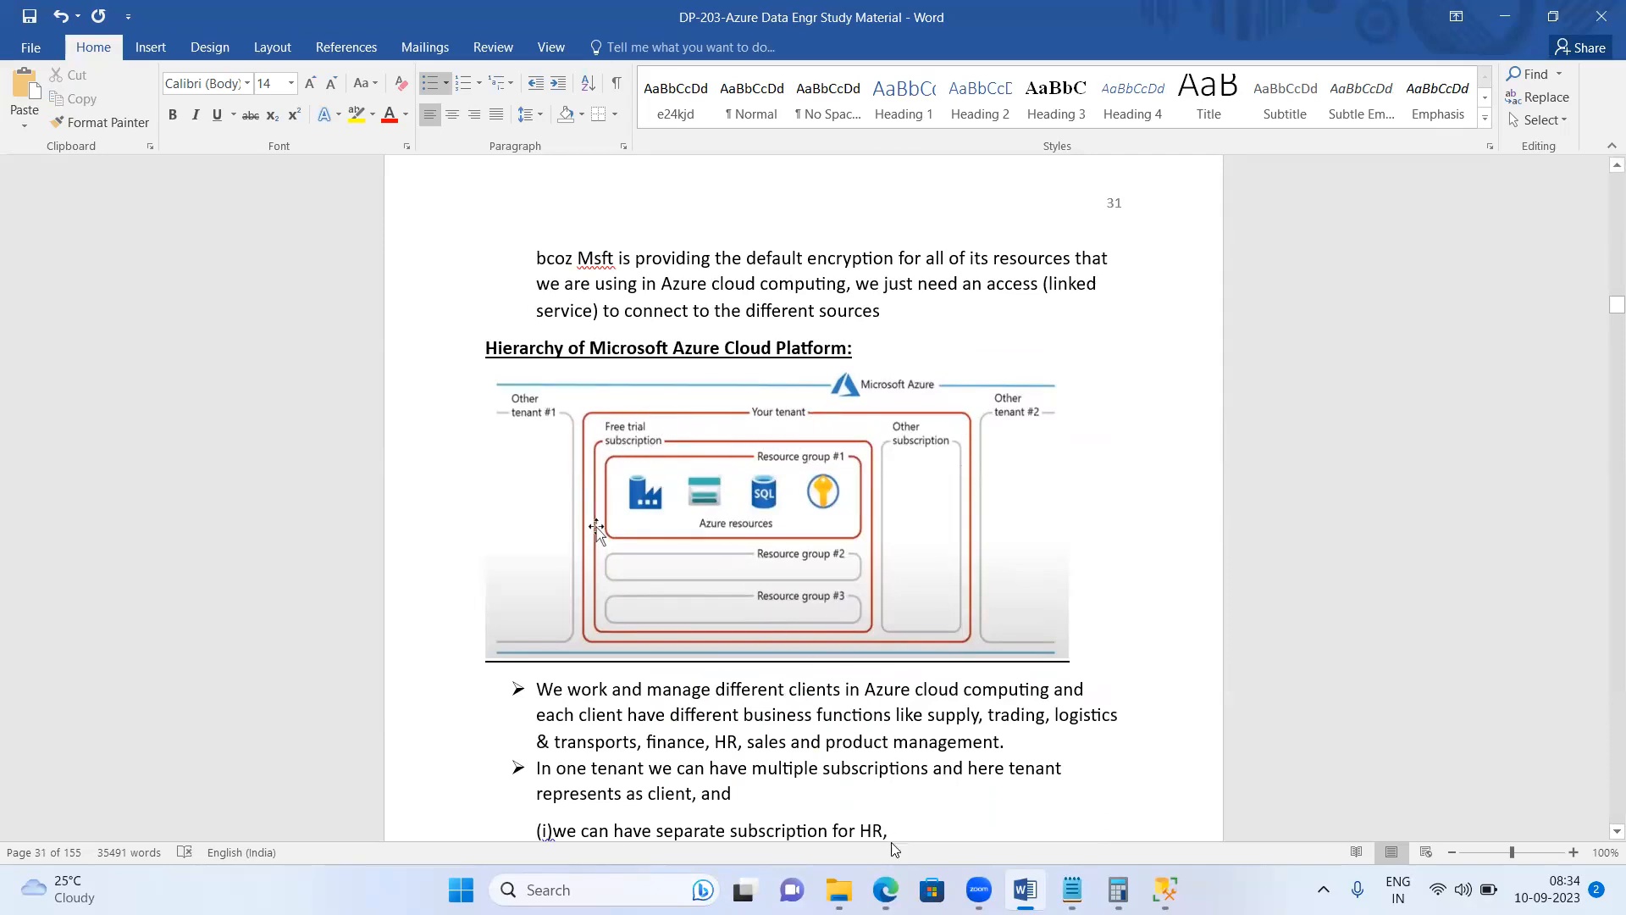
click(885, 889)
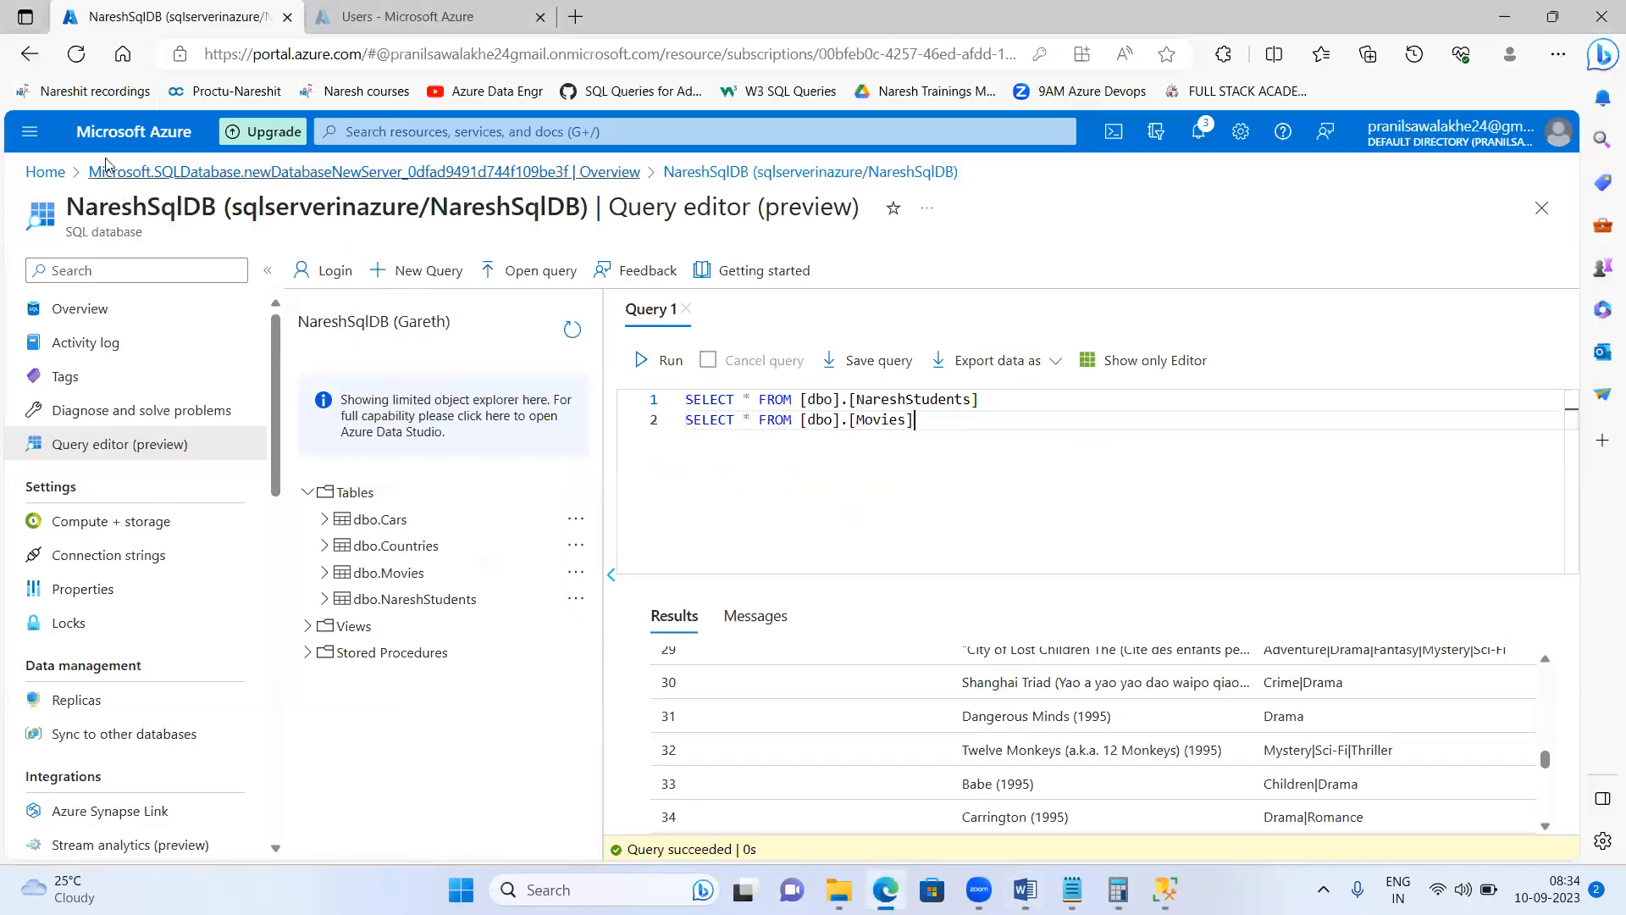
click(44, 171)
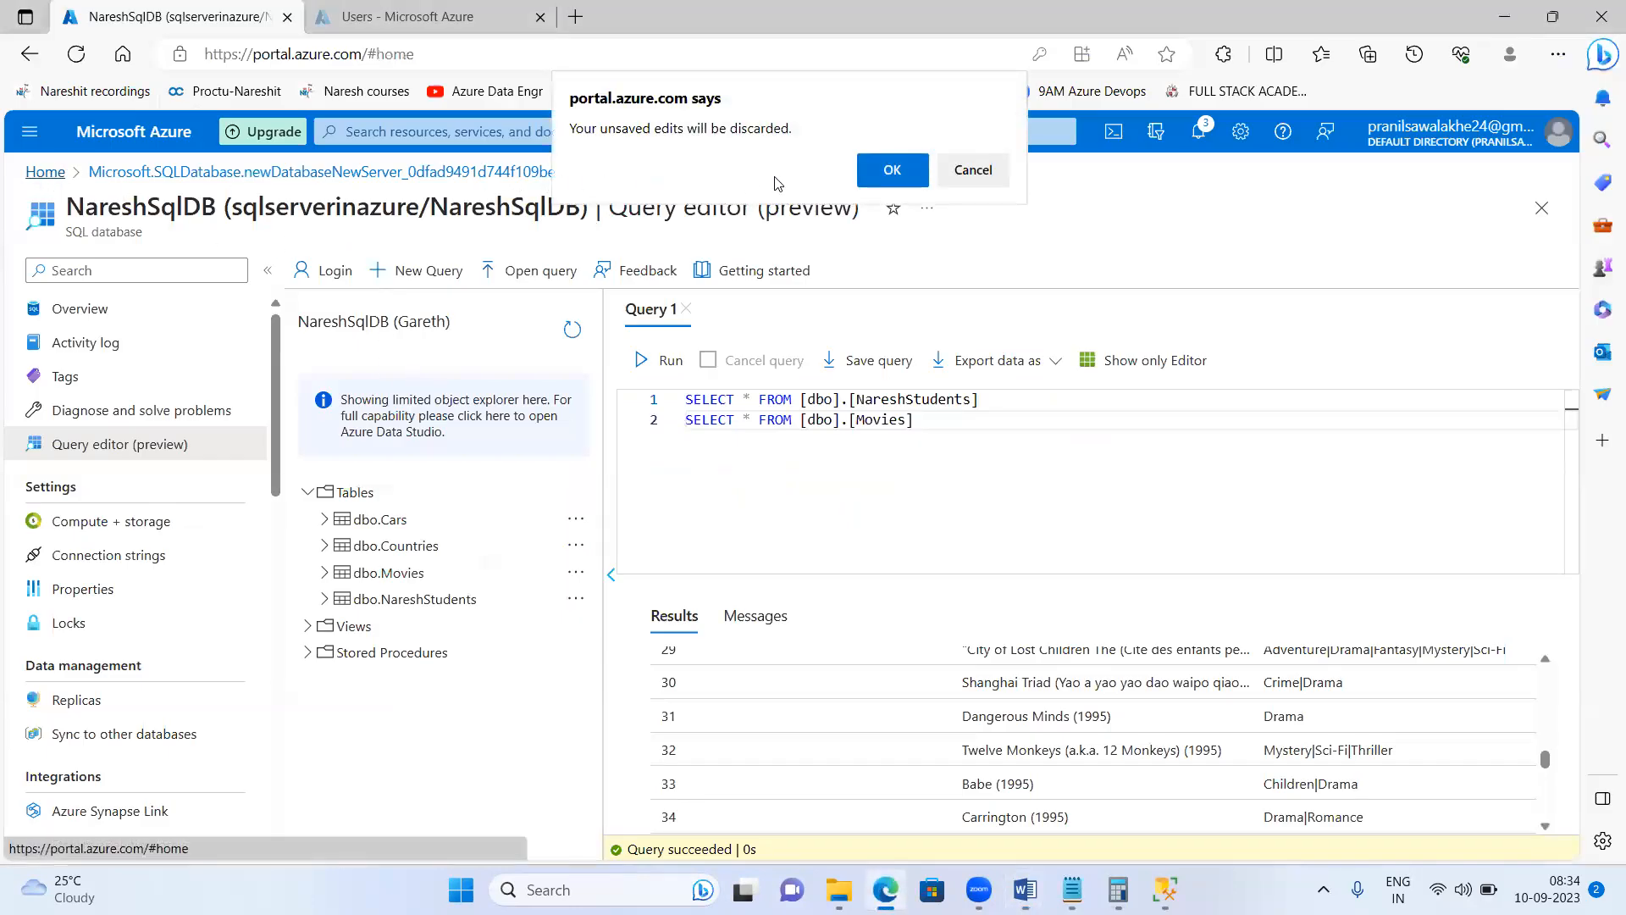
click(882, 174)
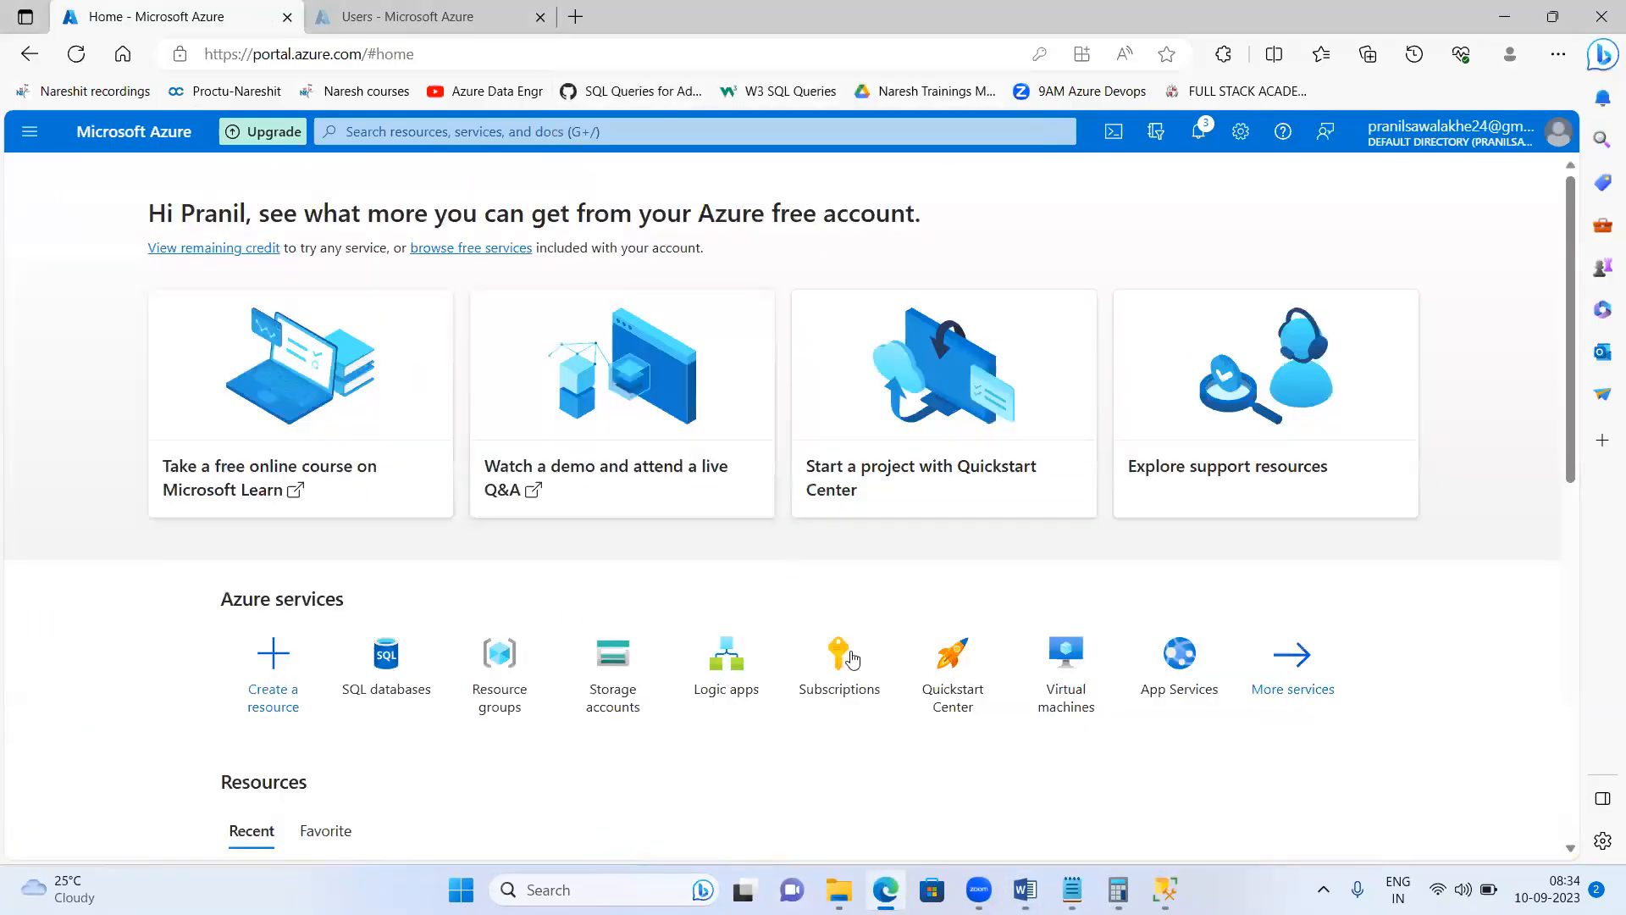